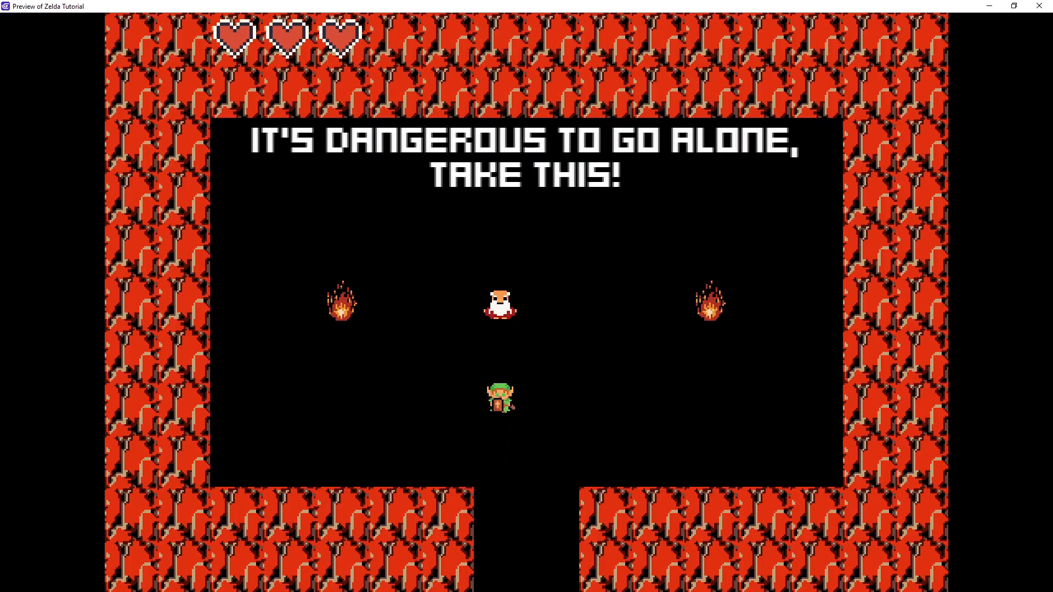
{"action": "key", "text": "Right"}
{"action": "key", "text": "Down"}
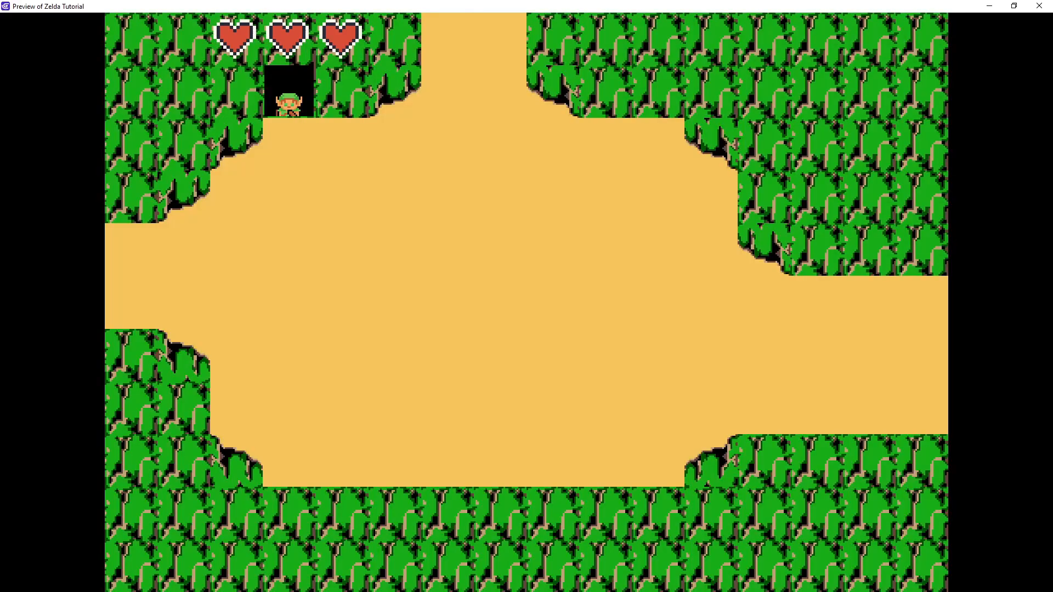
{"action": "key", "text": "Down"}
{"action": "key", "text": "Right"}
{"action": "key", "text": "Right"}
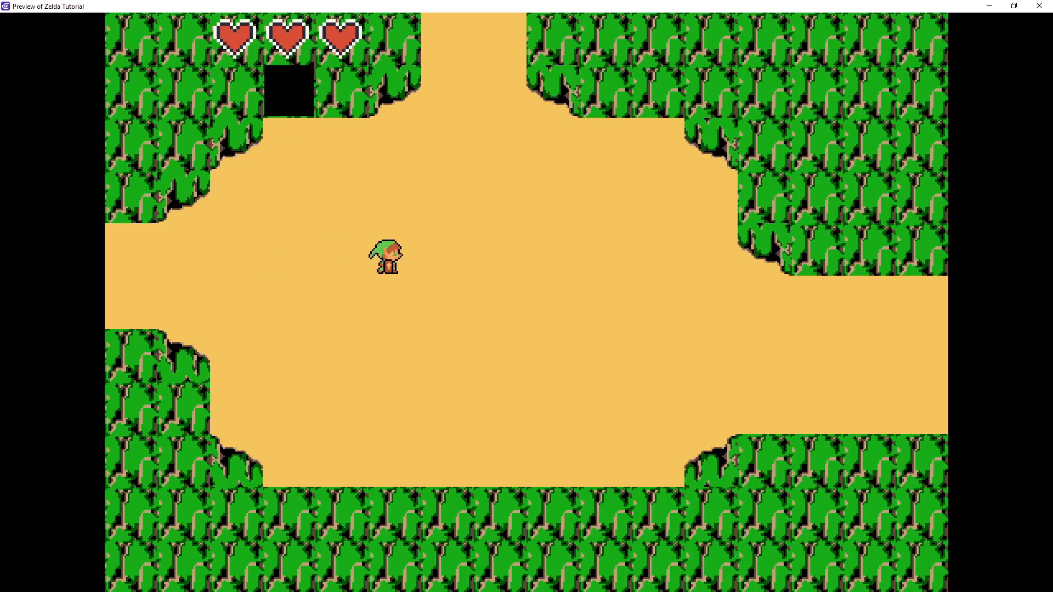
{"action": "key", "text": "Left"}
{"action": "key", "text": "Left"}
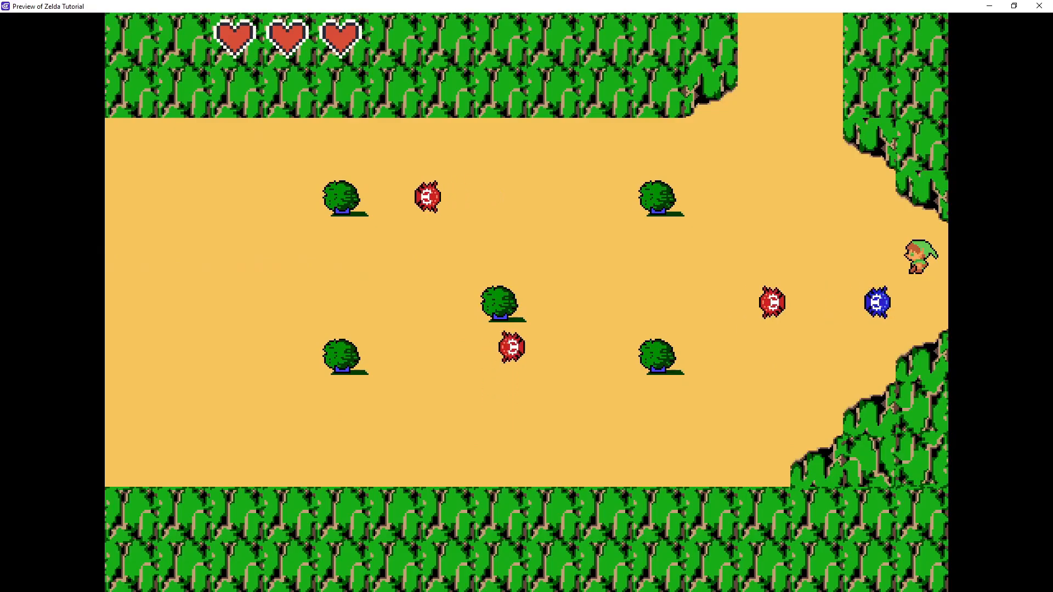
{"action": "key", "text": "Up"}
{"action": "key", "text": "Left"}
{"action": "key", "text": "Up"}
{"action": "key", "text": "Right"}
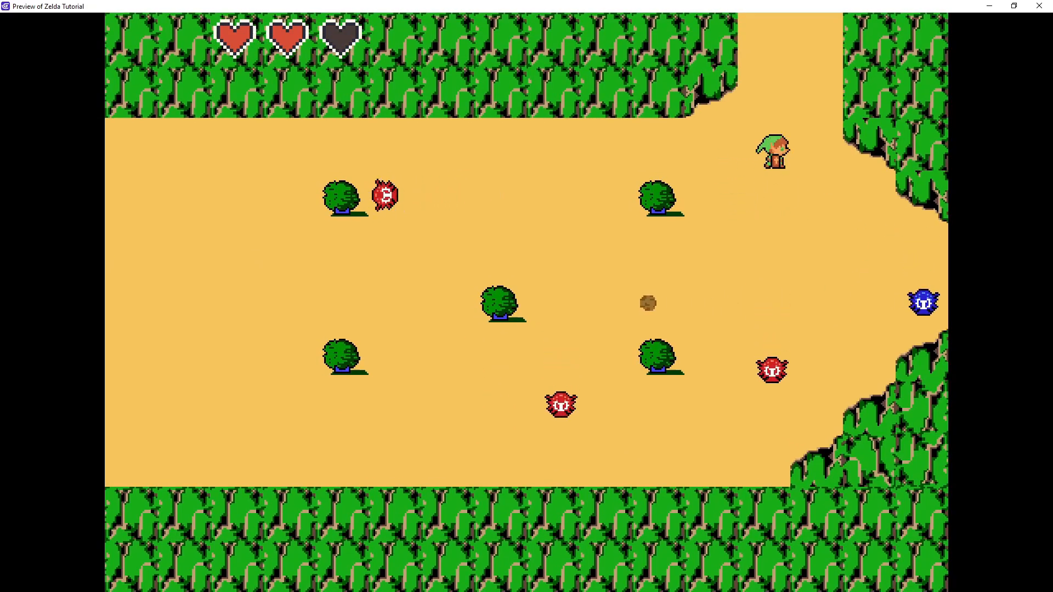
{"action": "key", "text": "Down"}
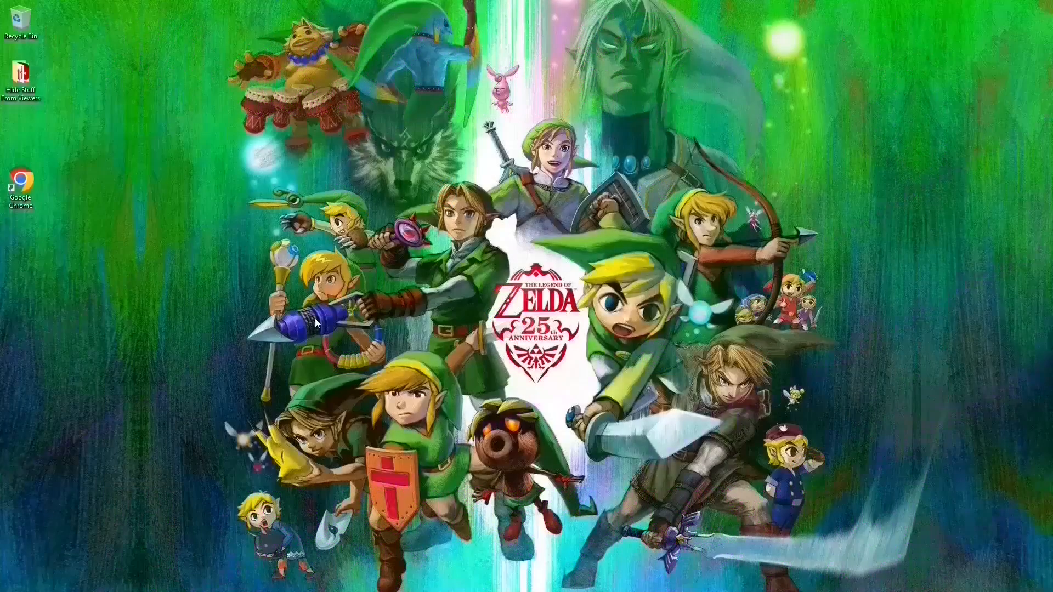
Step: Open gdevelop.io in Google Chrome and start the GDevelop web editor from its home page
{"action": "double_click", "coordinate": [32, 185]}
{"action": "left_click", "coordinate": [658, 167]}
{"action": "type", "text": "gdevelo"}
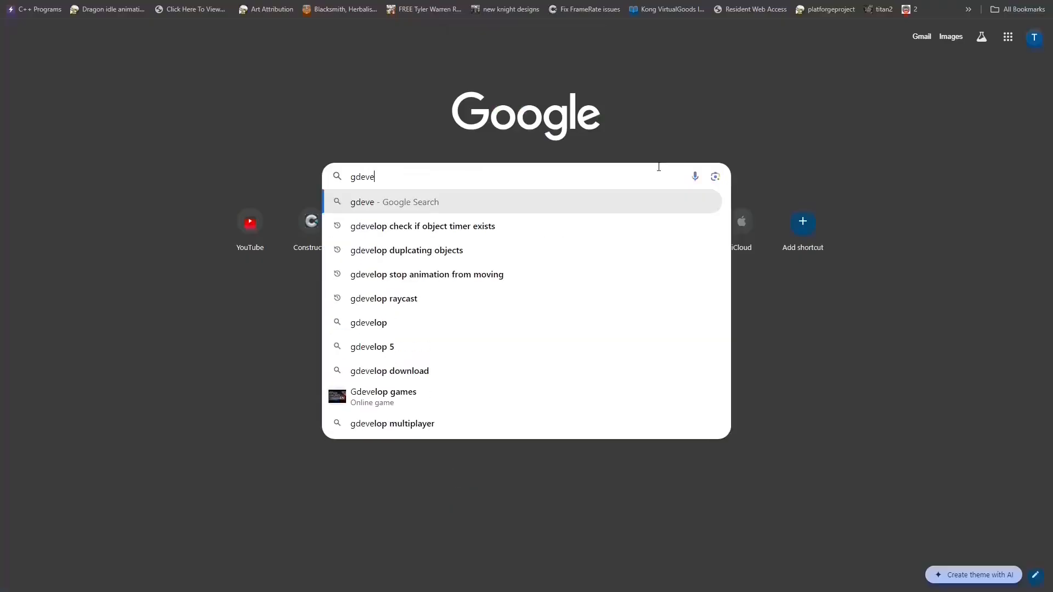
{"action": "type", "text": "p.io"}
{"action": "key", "text": "Return"}
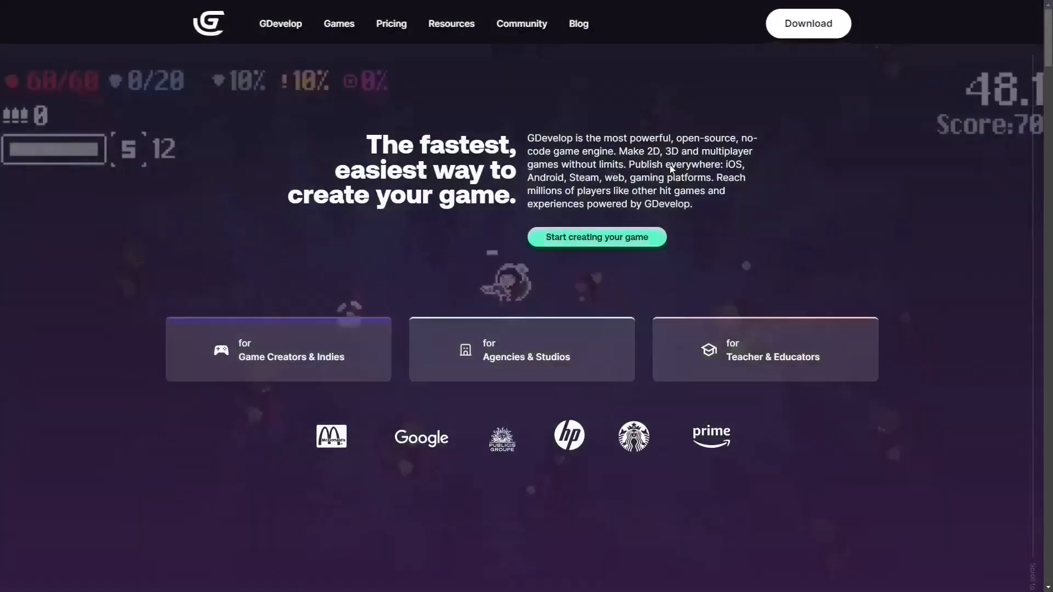
{"action": "left_click", "coordinate": [640, 242]}
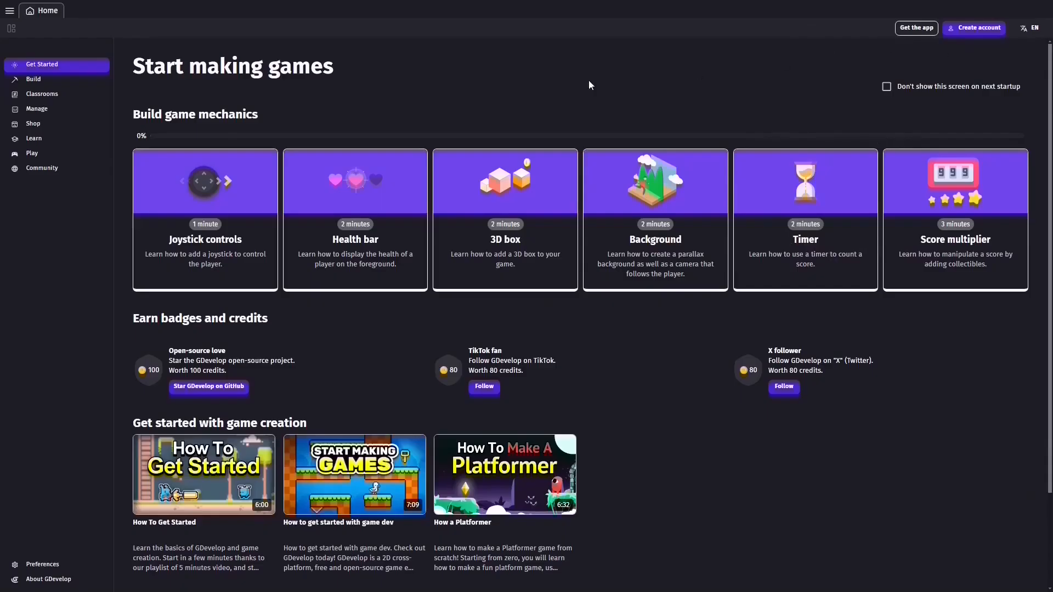
Step: Start a new project from the Build section with the Desktop & Mobile landscape 1280x720 format
{"action": "left_click", "coordinate": [38, 80]}
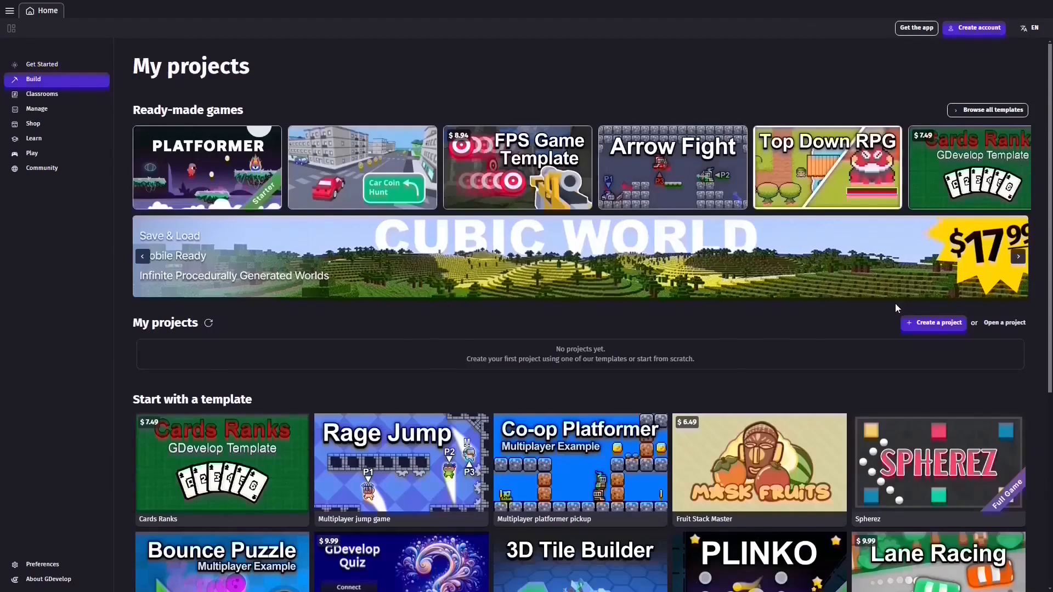
{"action": "left_click", "coordinate": [934, 323]}
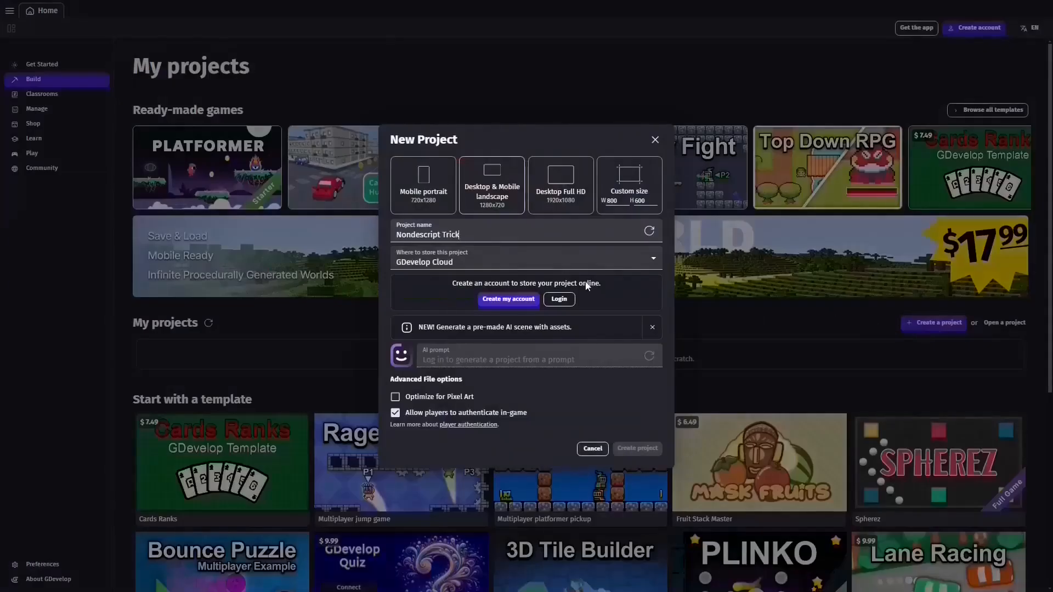
{"action": "left_click", "coordinate": [492, 189]}
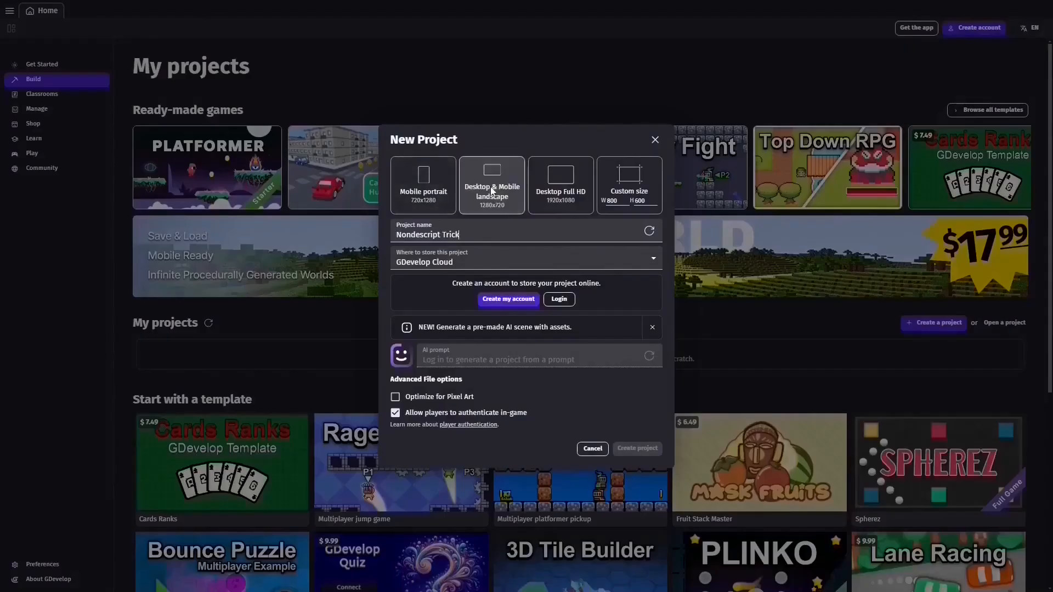
Step: Name the new project Zelda Tutorial and choose GDevelop Cloud as its storage location
{"action": "left_click", "coordinate": [467, 235]}
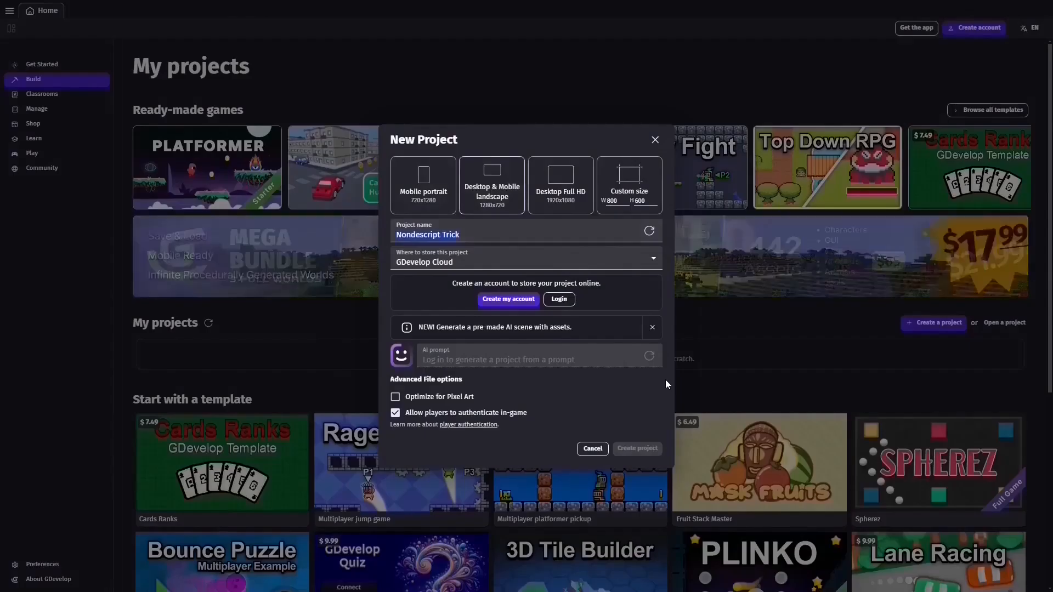
{"action": "type", "text": "Zelda Tu"}
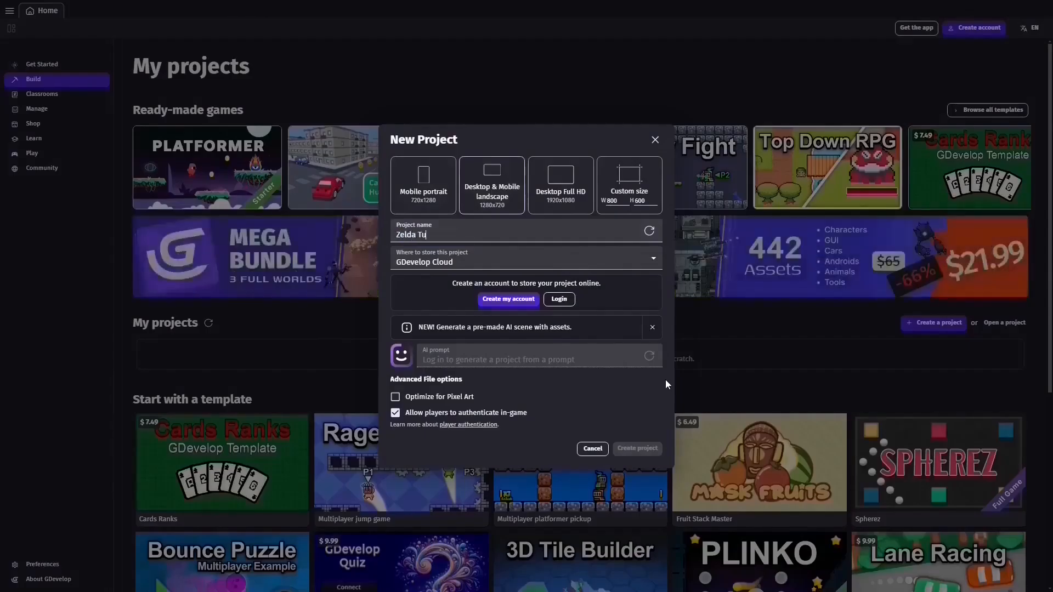
{"action": "type", "text": "torial"}
{"action": "left_click", "coordinate": [652, 261]}
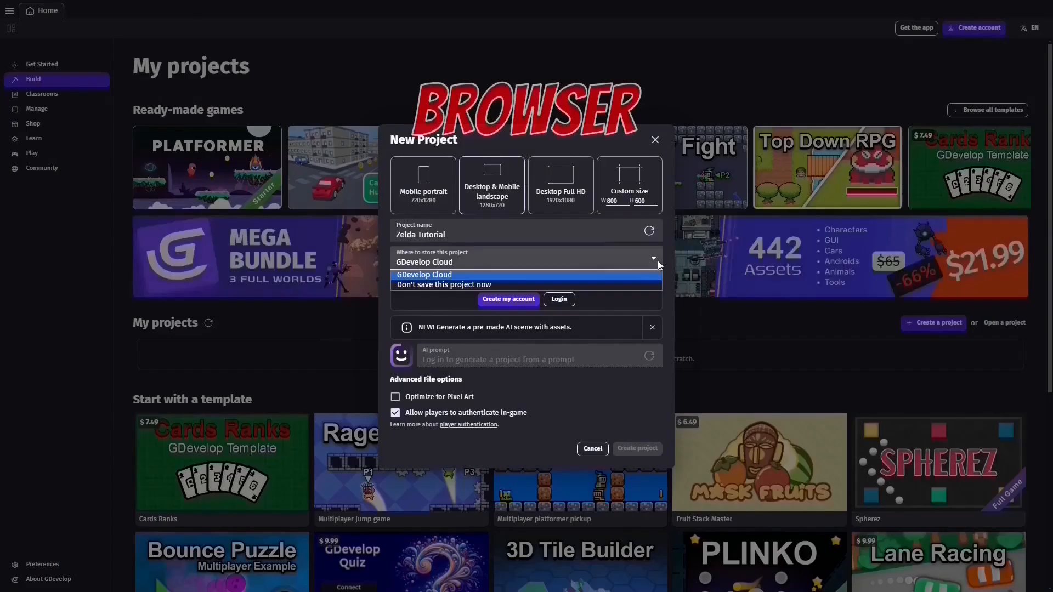
{"action": "left_click", "coordinate": [633, 277]}
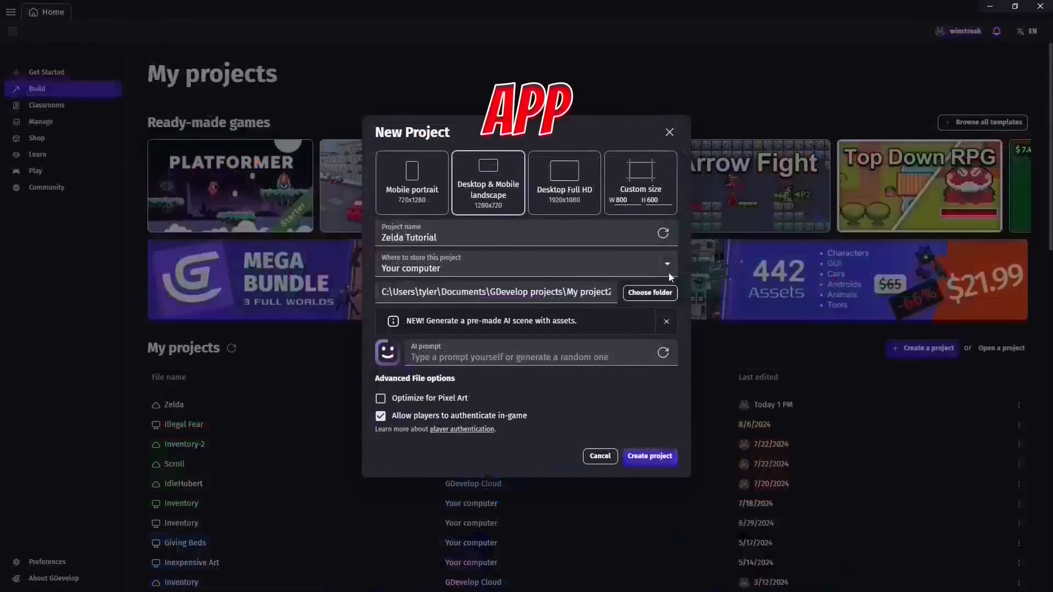
{"action": "left_click", "coordinate": [668, 272]}
{"action": "left_click", "coordinate": [475, 281]}
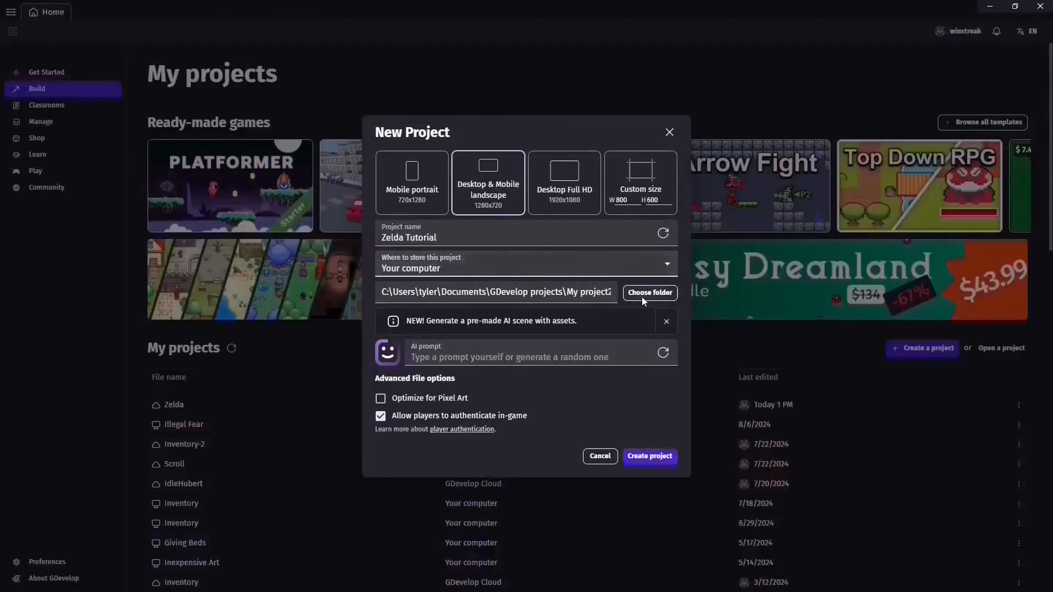
{"action": "left_click", "coordinate": [650, 292]}
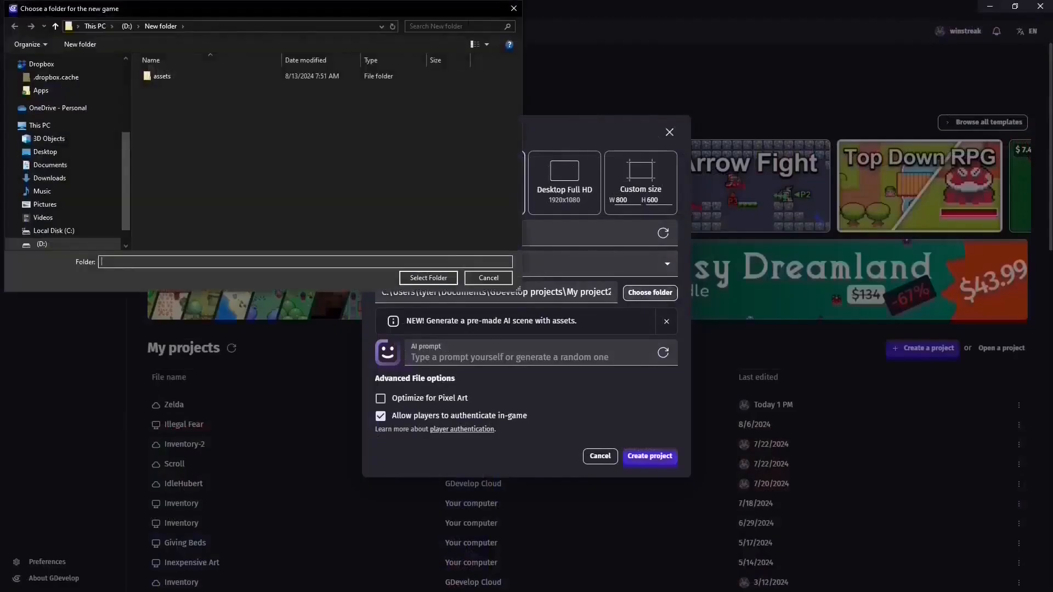
{"action": "left_click", "coordinate": [513, 8]}
Step: Store the project in GDevelop Cloud, enable Optimize for Pixel Art, turn off in-game player authentication, and create the project
{"action": "left_click", "coordinate": [667, 264]}
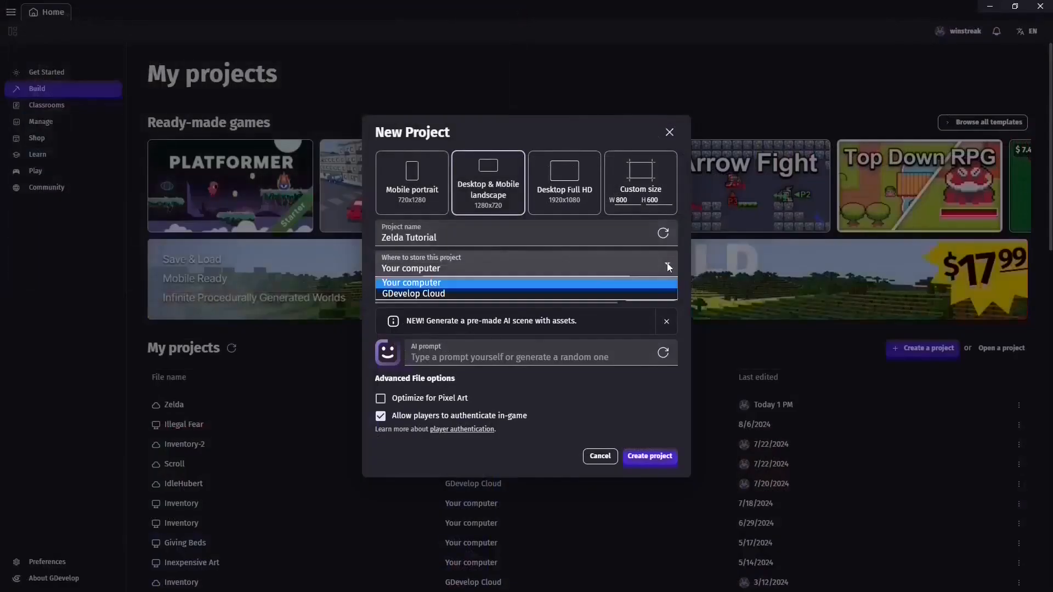
{"action": "left_click", "coordinate": [610, 280]}
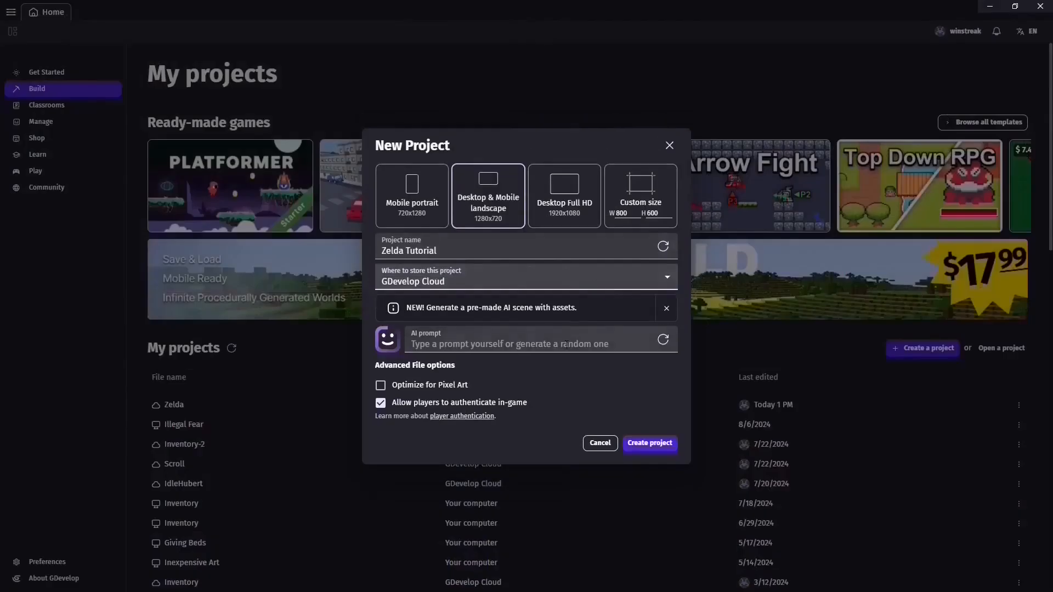
{"action": "left_click", "coordinate": [380, 385]}
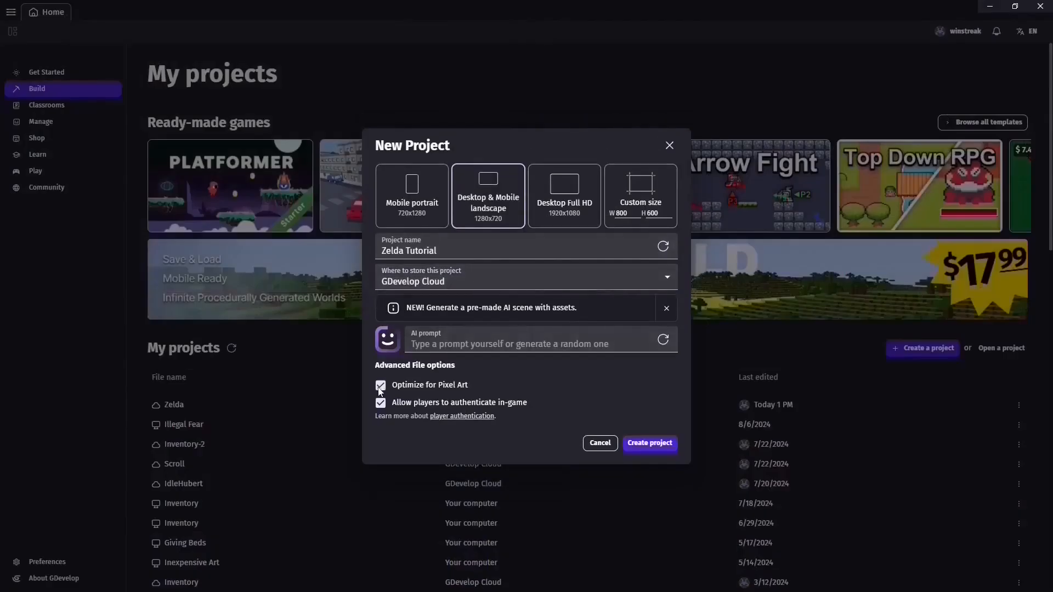
{"action": "left_click", "coordinate": [381, 403]}
{"action": "left_click", "coordinate": [656, 445]}
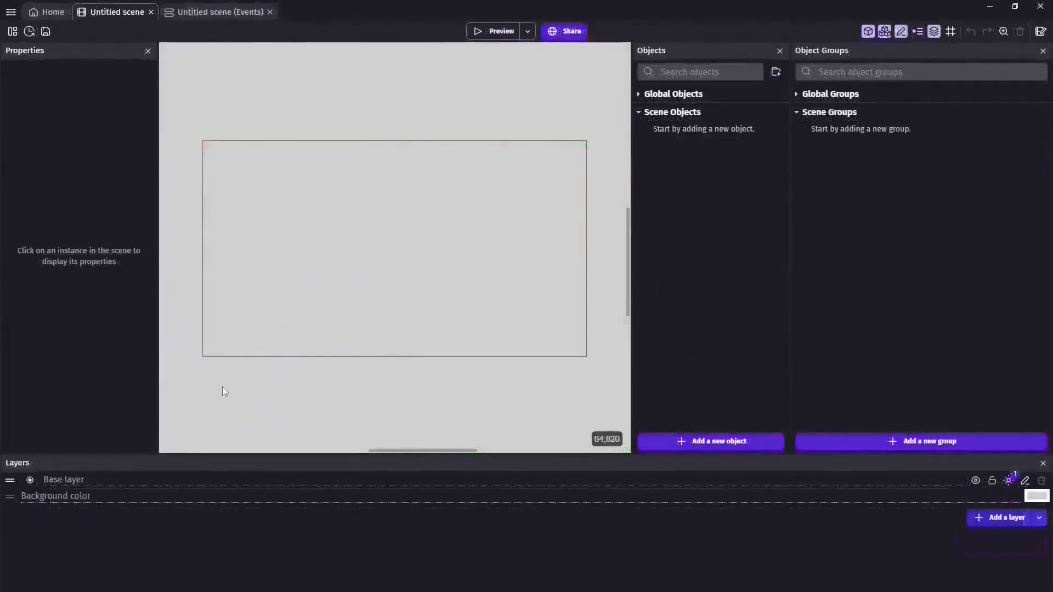
Step: Close the Properties, Objects, Object Groups and Layers panels of the scene editor
{"action": "left_click", "coordinate": [148, 51]}
{"action": "left_click", "coordinate": [780, 51]}
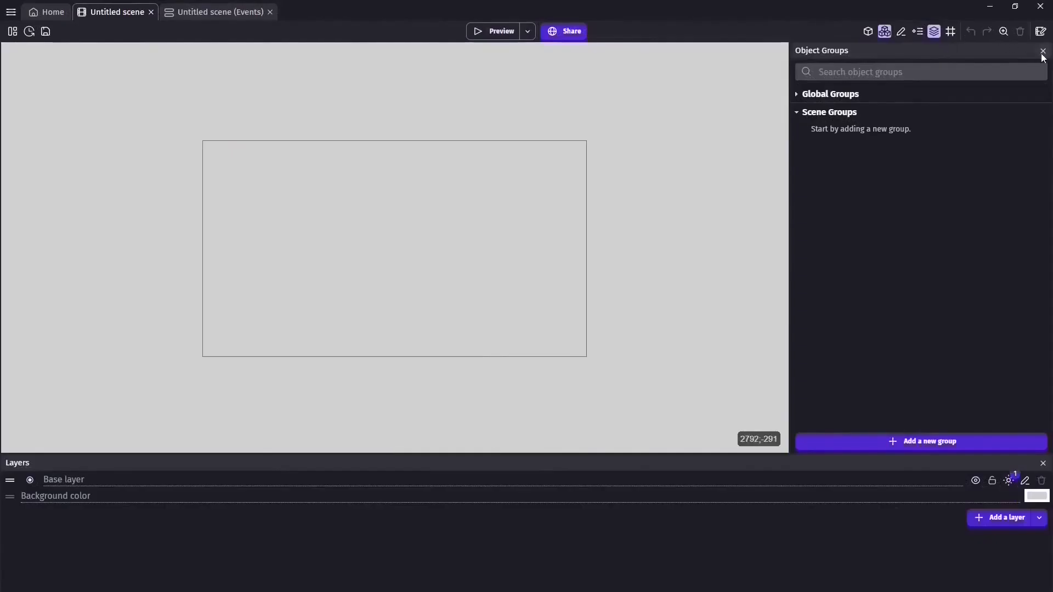
{"action": "left_click", "coordinate": [1043, 50]}
{"action": "left_click", "coordinate": [1043, 464]}
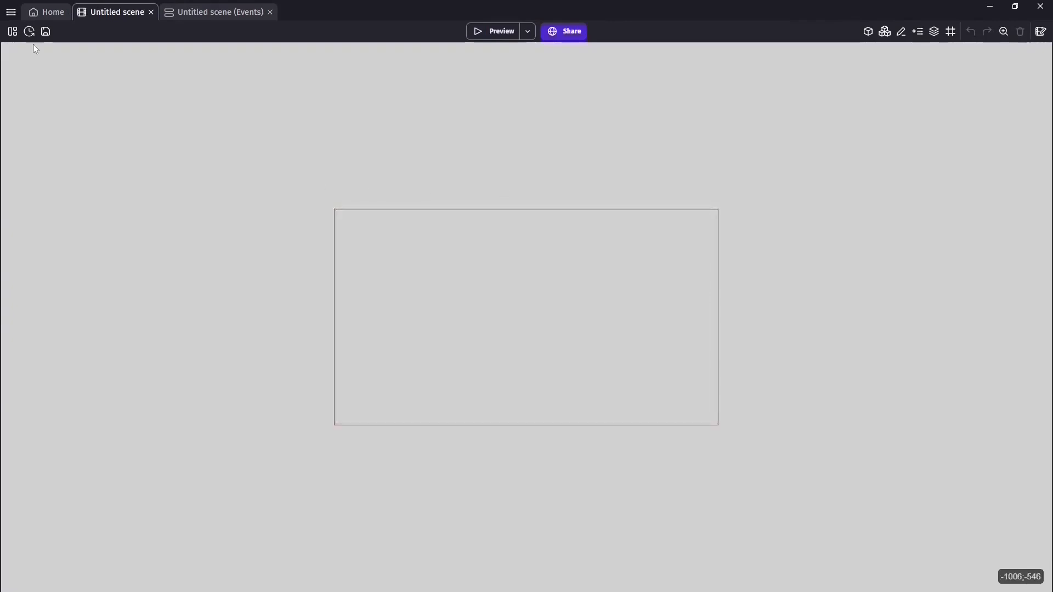
Step: Set the game resolution to 512 wide by 352 high in the game properties
{"action": "left_click", "coordinate": [12, 32]}
{"action": "left_click", "coordinate": [41, 93]}
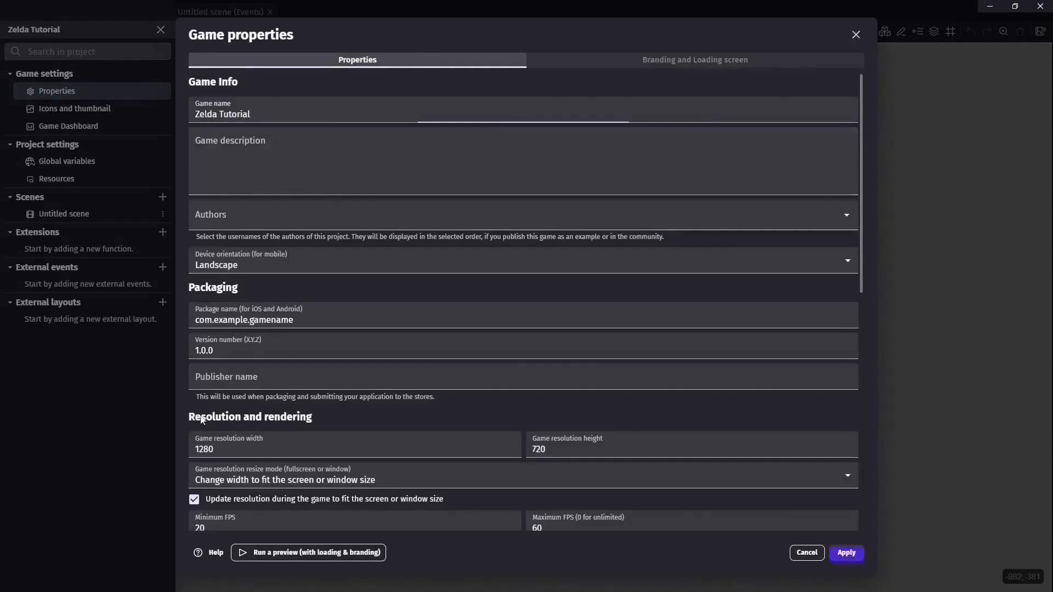
{"action": "left_click", "coordinate": [341, 448]}
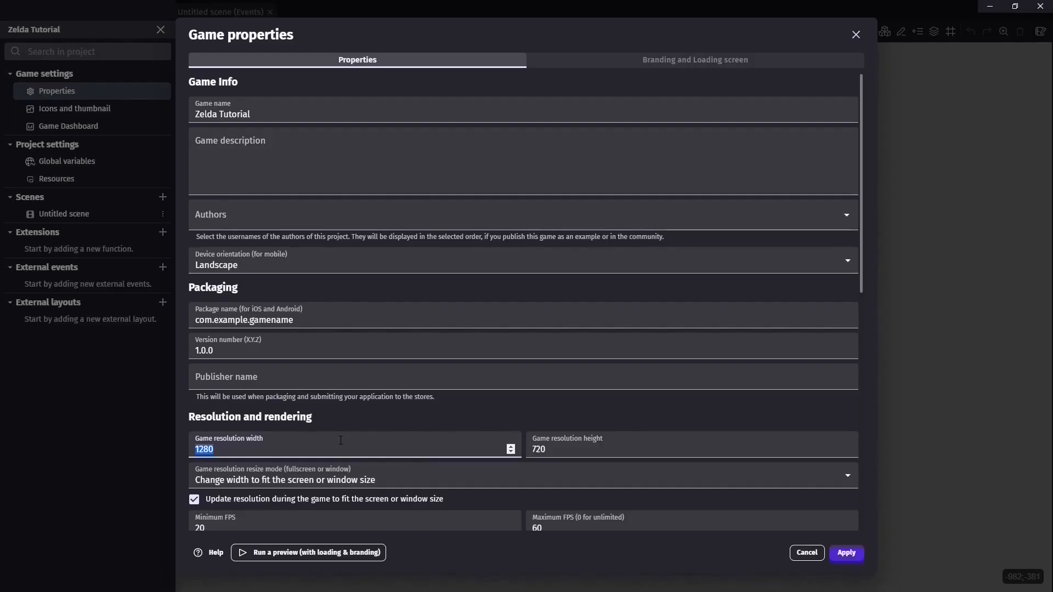
{"action": "type", "text": "512"}
{"action": "left_click", "coordinate": [597, 449]}
{"action": "double_click", "coordinate": [597, 448]}
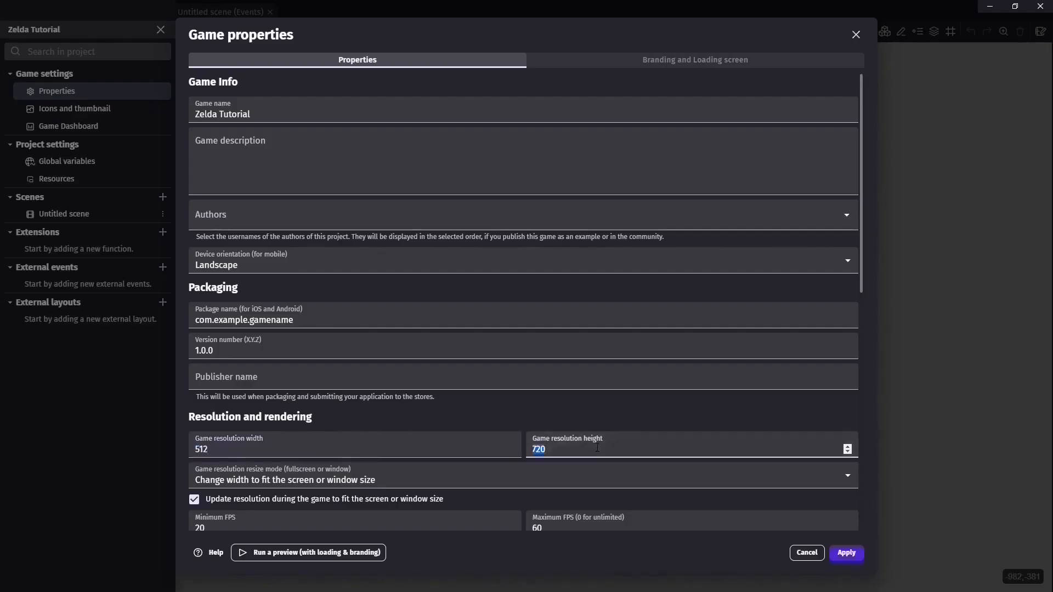
{"action": "type", "text": "352"}
Step: Set the resolution resize mode to No changes to the game size, keep Nearest scaling, apply the properties and close the project manager
{"action": "left_click_drag", "start_coordinate": [858, 259], "coordinate": [854, 361]}
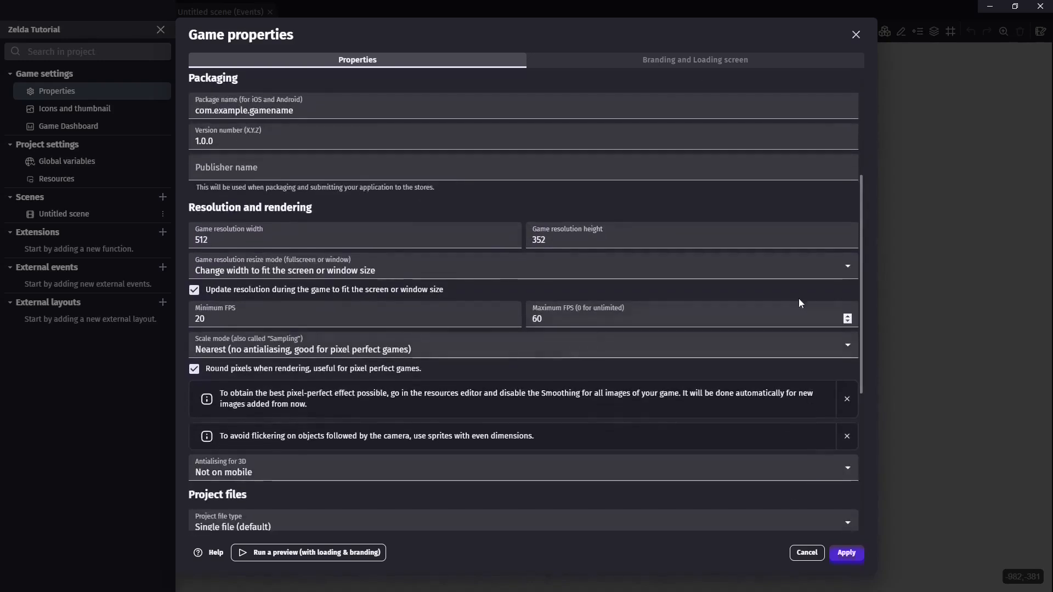
{"action": "left_click", "coordinate": [252, 273]}
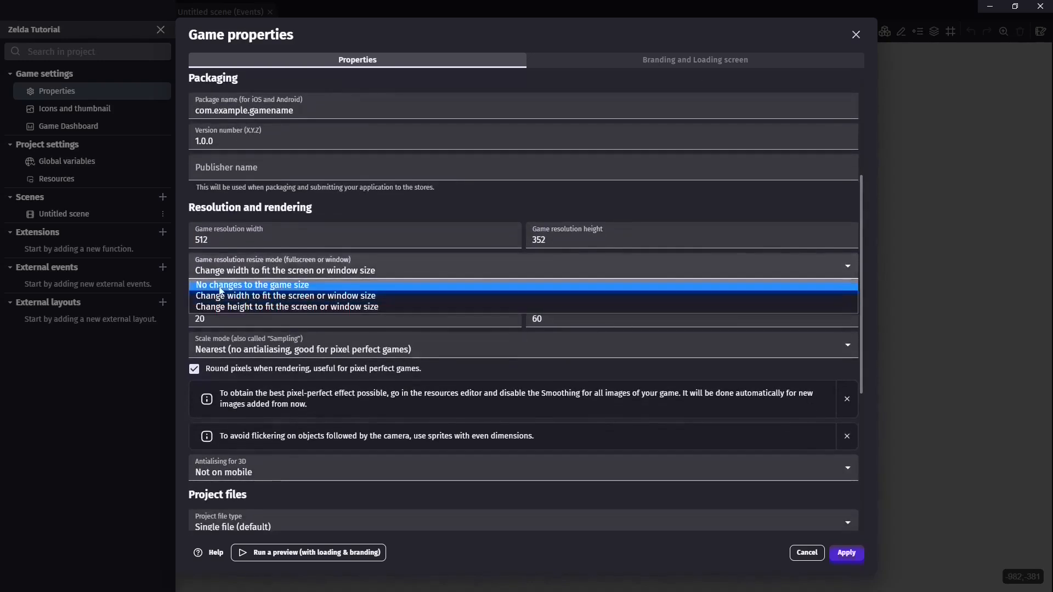
{"action": "left_click", "coordinate": [221, 285]}
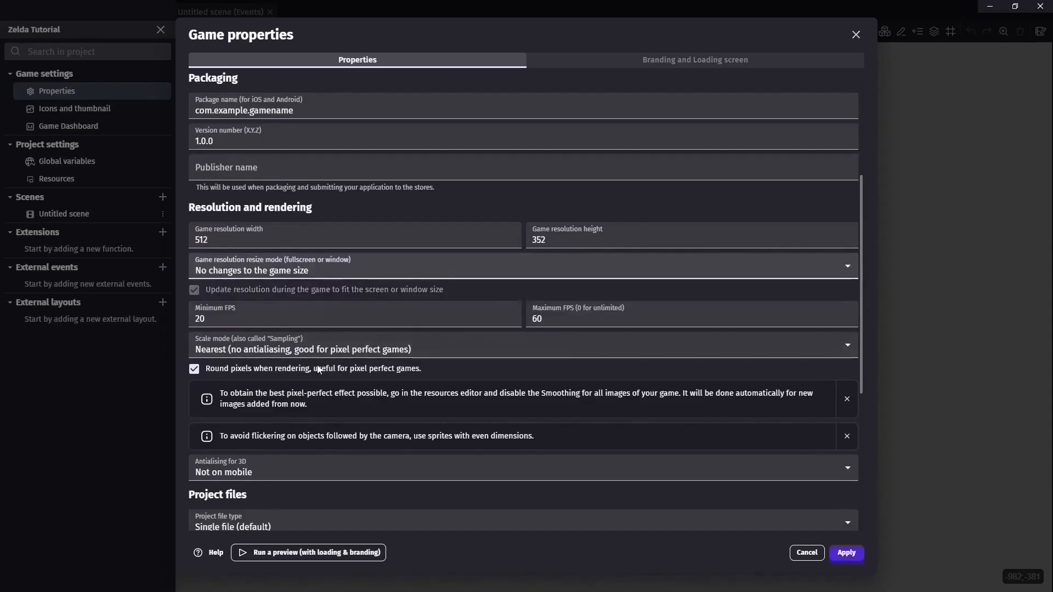
{"action": "left_click", "coordinate": [241, 353]}
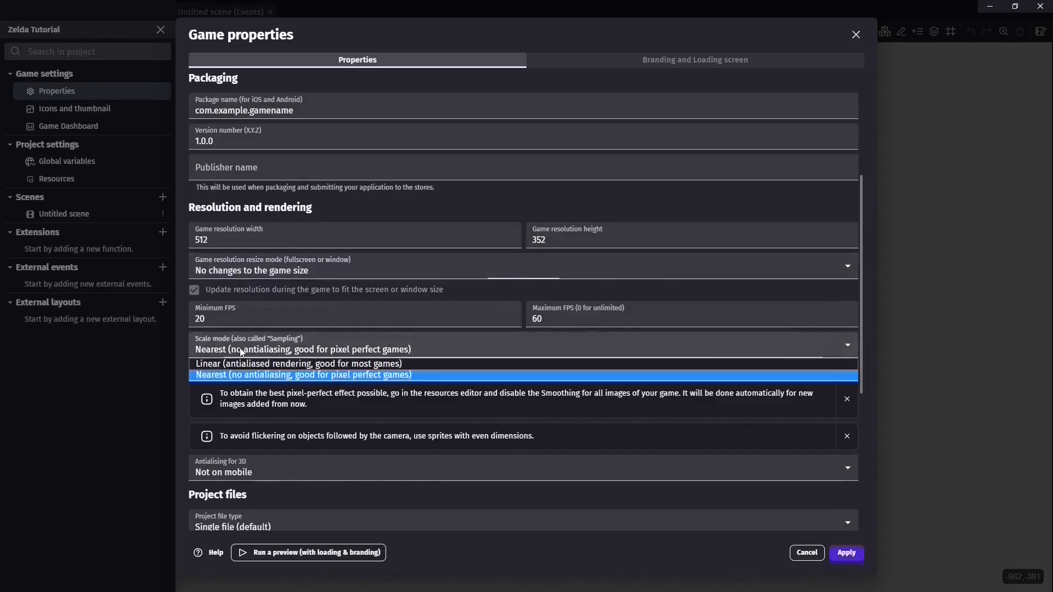
{"action": "left_click", "coordinate": [241, 352]}
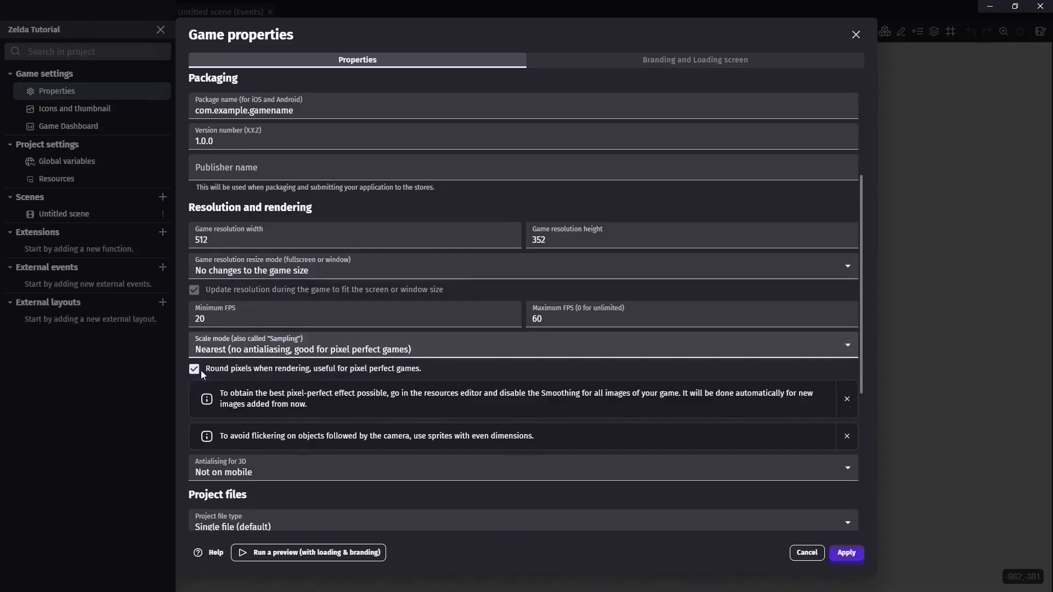
{"action": "left_click", "coordinate": [845, 552]}
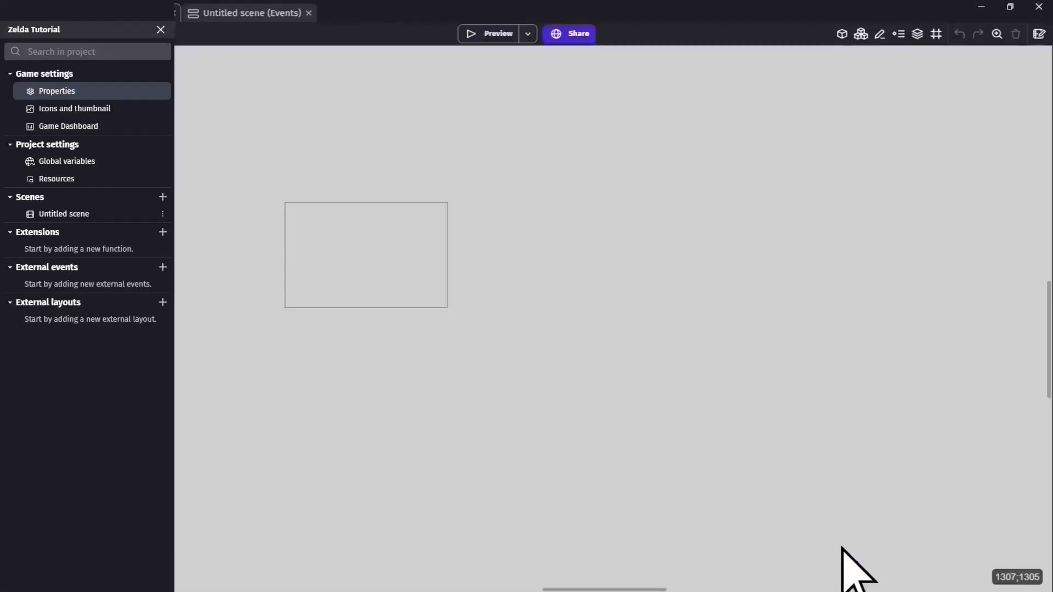
{"action": "left_click", "coordinate": [161, 29]}
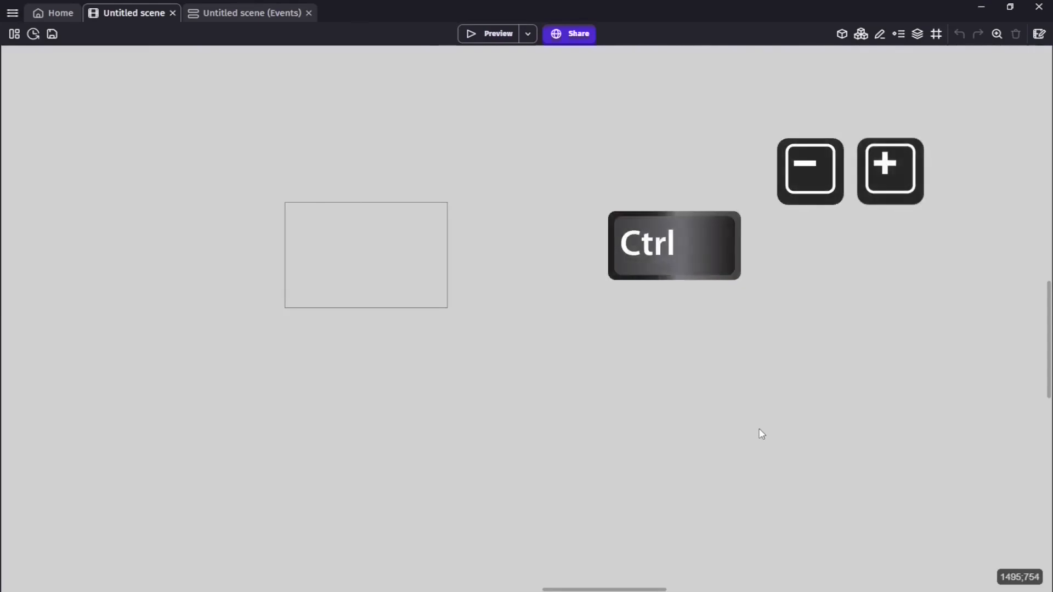
{"action": "key", "text": "ctrl+plus"}
{"action": "key", "text": "ctrl+plus"}
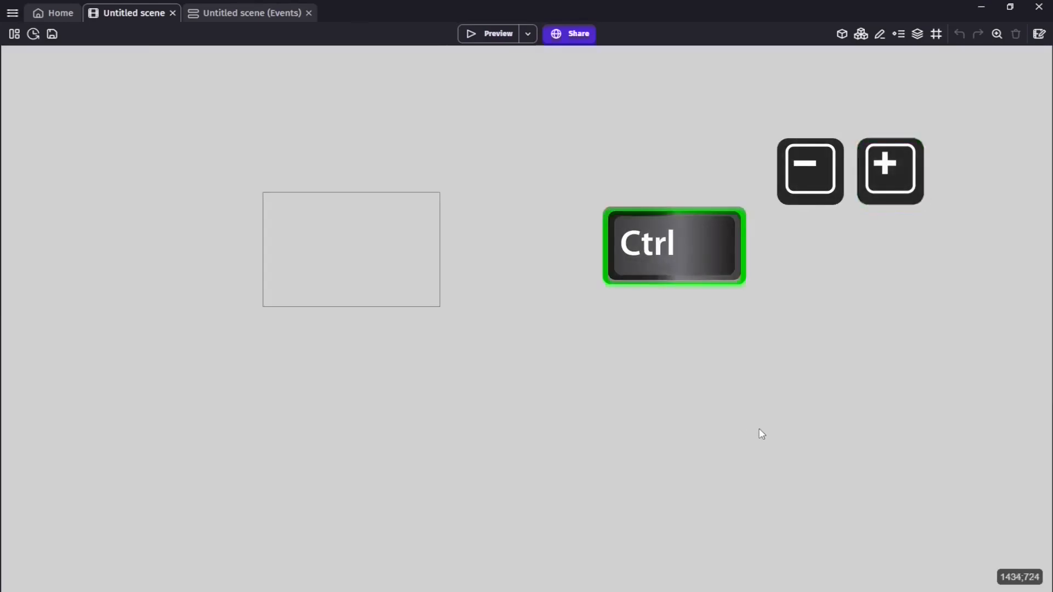
{"action": "key", "text": "ctrl+minus"}
{"action": "key", "text": "ctrl+minus"}
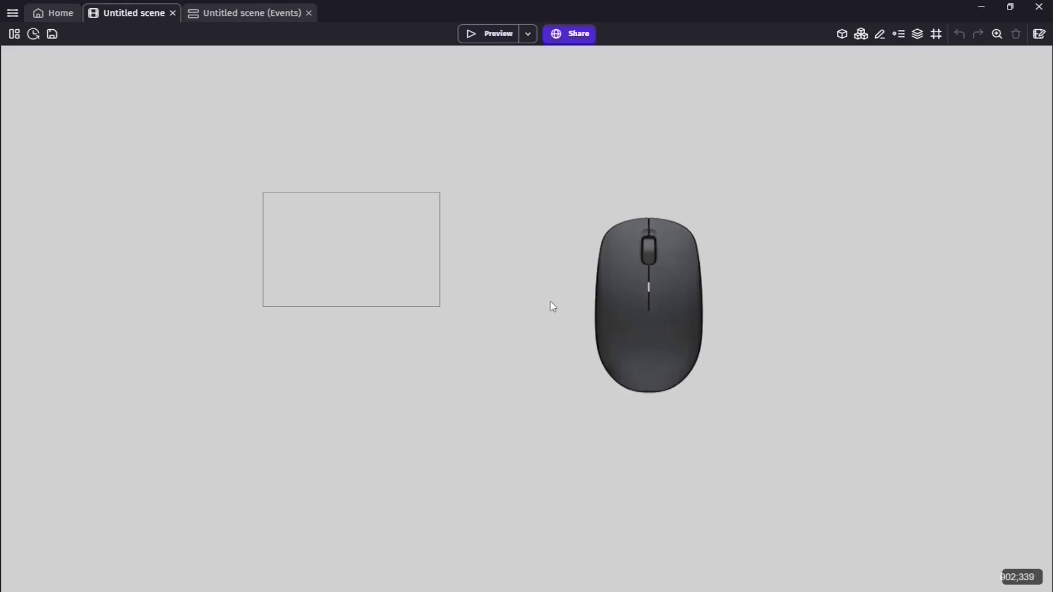
Step: Apply scene grid options with 32 by 32 pixel cells and 0 offsets, and show the grid
{"action": "scroll", "coordinate": [551, 300], "scroll_direction": "up", "scroll_amount": 2}
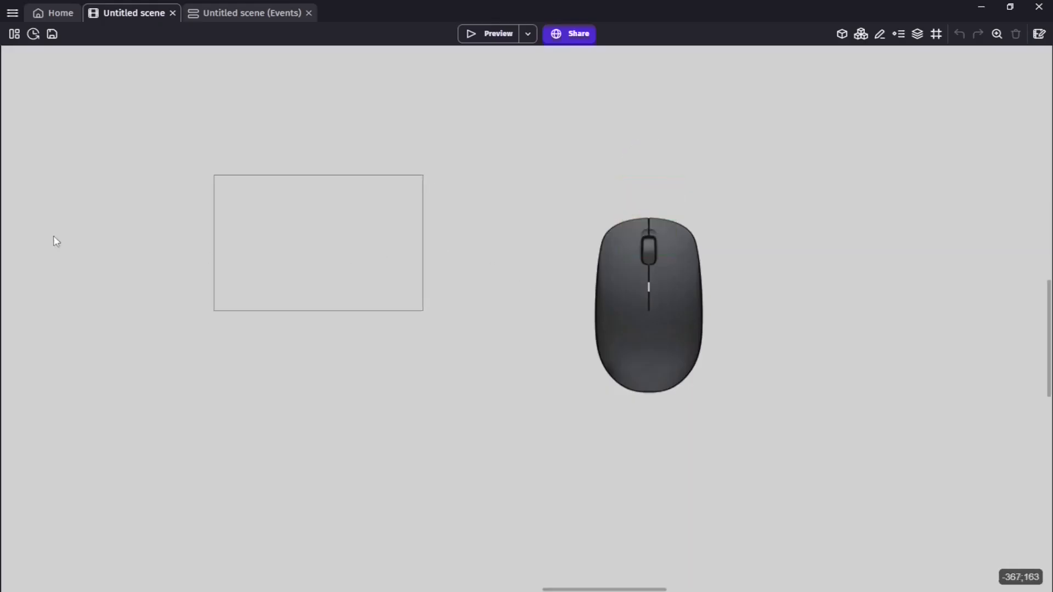
{"action": "scroll", "coordinate": [37, 256], "scroll_direction": "up", "scroll_amount": 1}
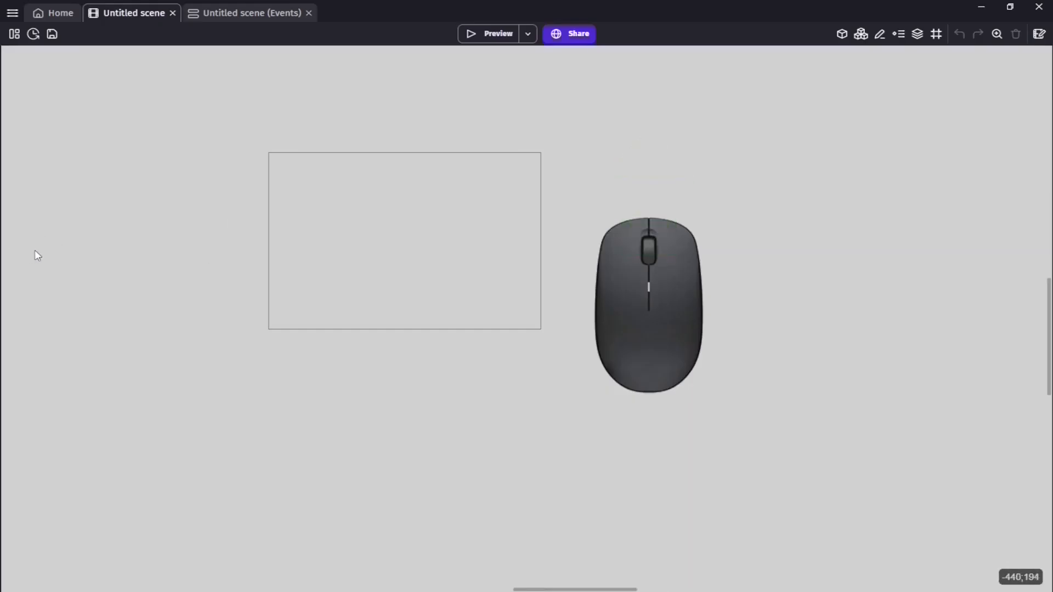
{"action": "scroll", "coordinate": [35, 249], "scroll_direction": "up", "scroll_amount": 1}
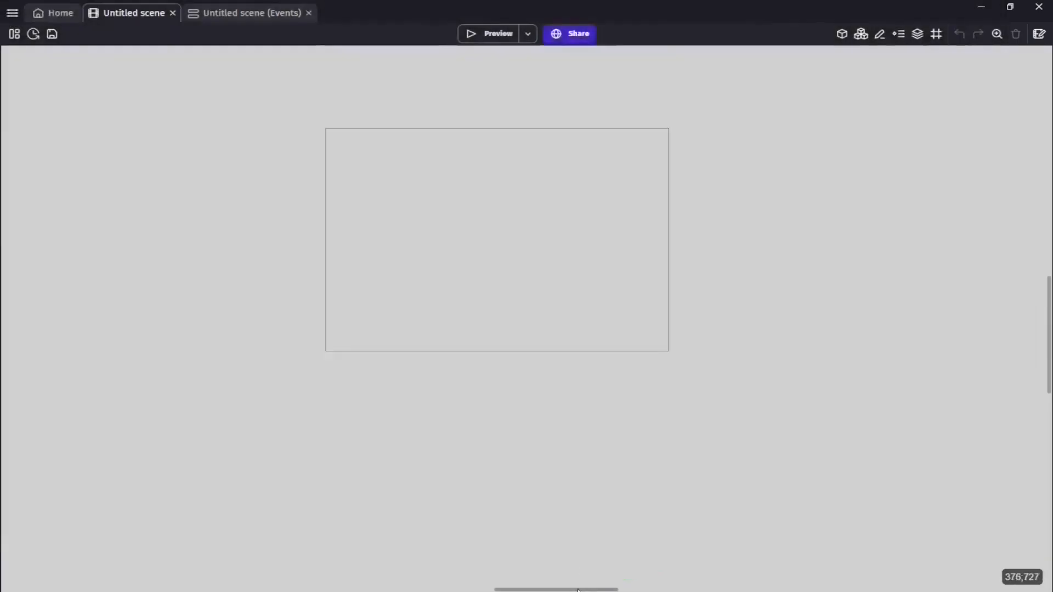
{"action": "mouse_move", "coordinate": [577, 589]}
{"action": "left_mouse_down"}
{"action": "mouse_move", "coordinate": [626, 589]}
{"action": "mouse_move", "coordinate": [573, 590]}
{"action": "left_mouse_up"}
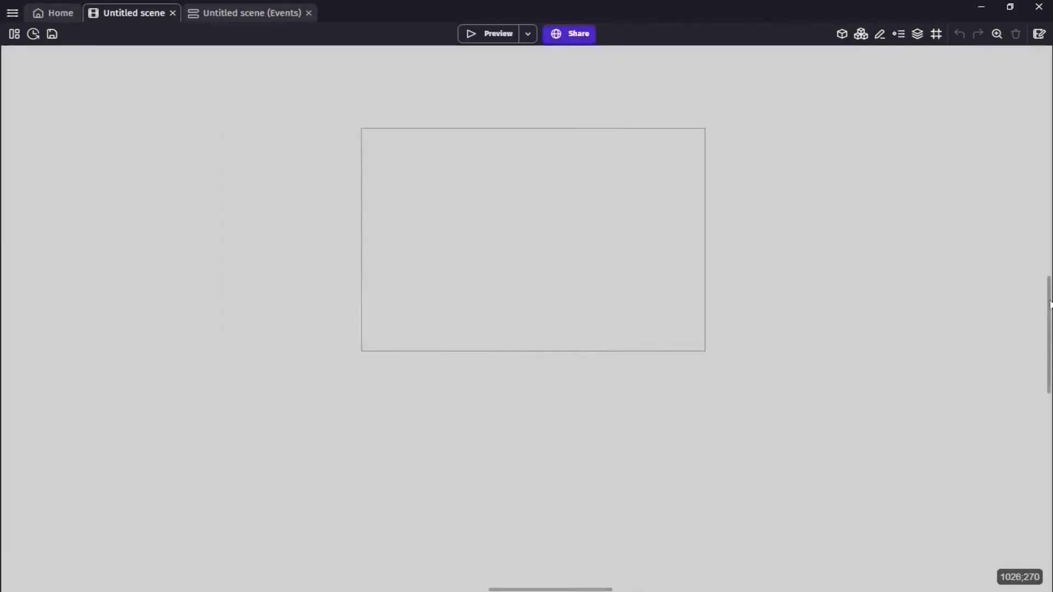
{"action": "left_click_drag", "start_coordinate": [1051, 305], "coordinate": [1050, 295]}
{"action": "middle_click_drag", "start_coordinate": [537, 320], "coordinate": [541, 280]}
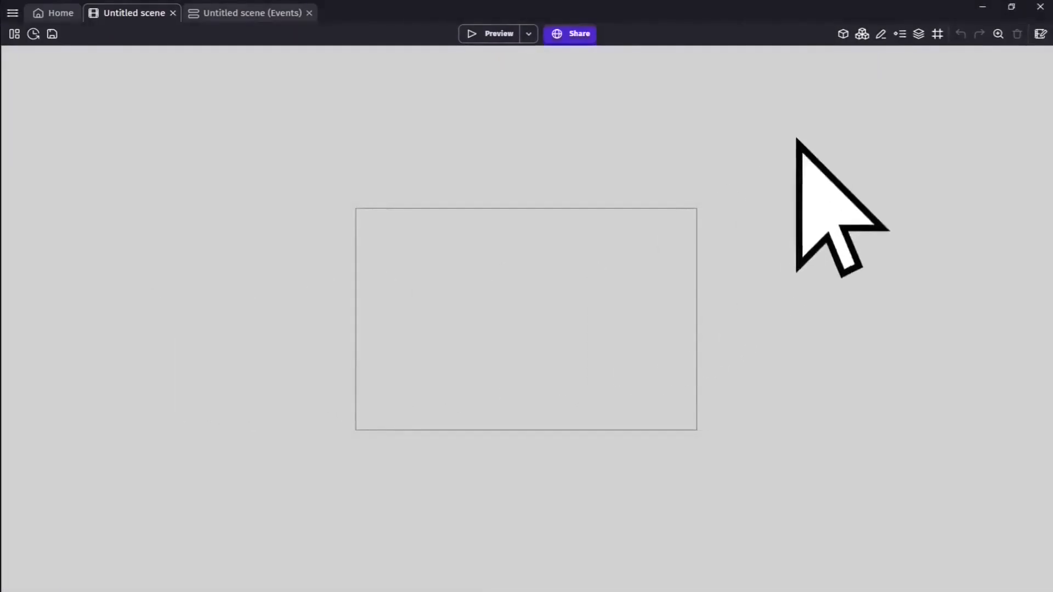
{"action": "left_click", "coordinate": [940, 36]}
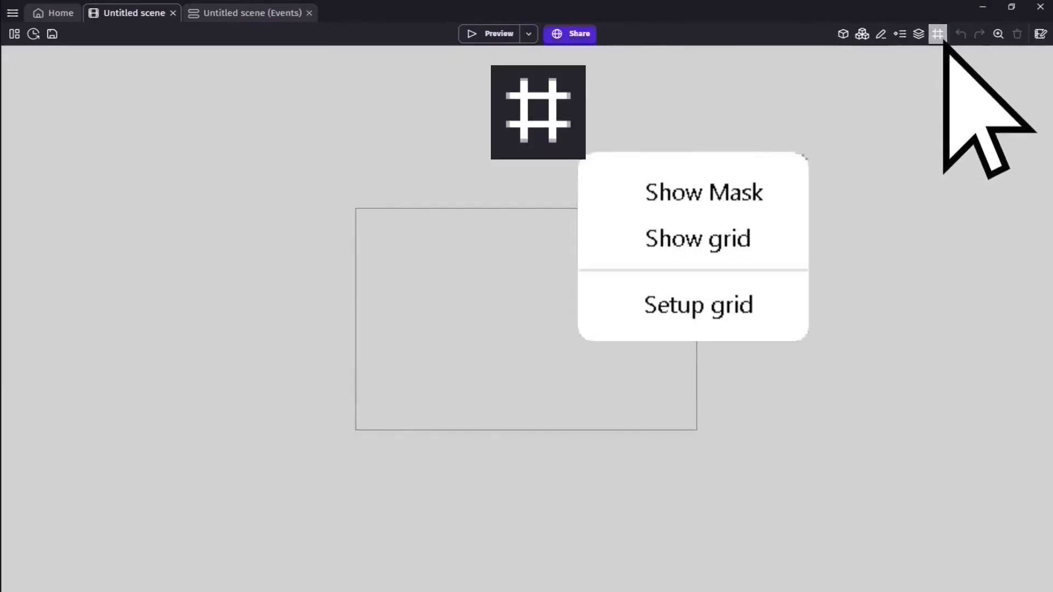
{"action": "left_click", "coordinate": [786, 296]}
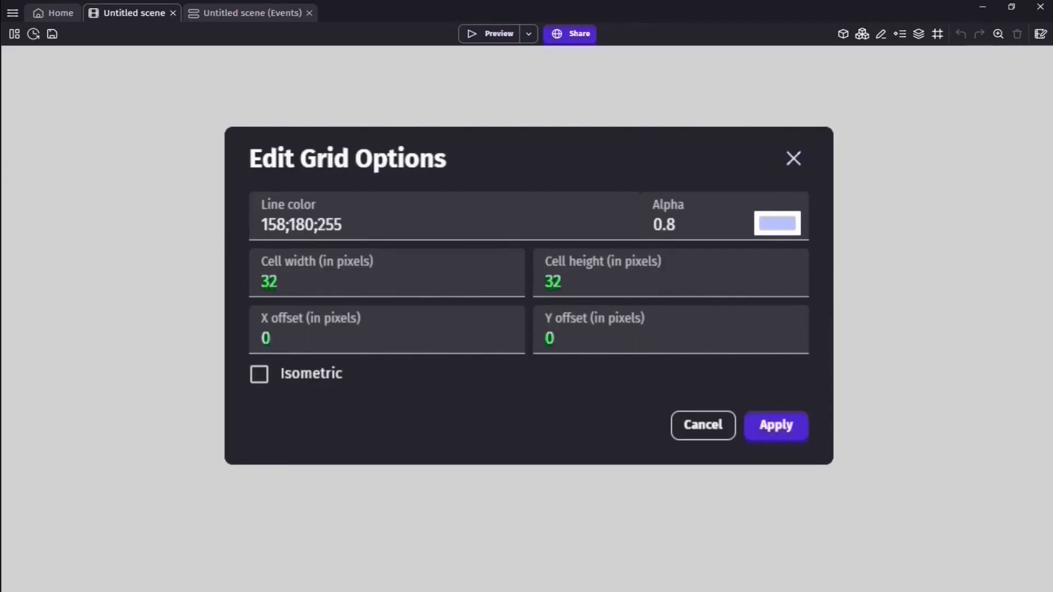
{"action": "left_click", "coordinate": [794, 437]}
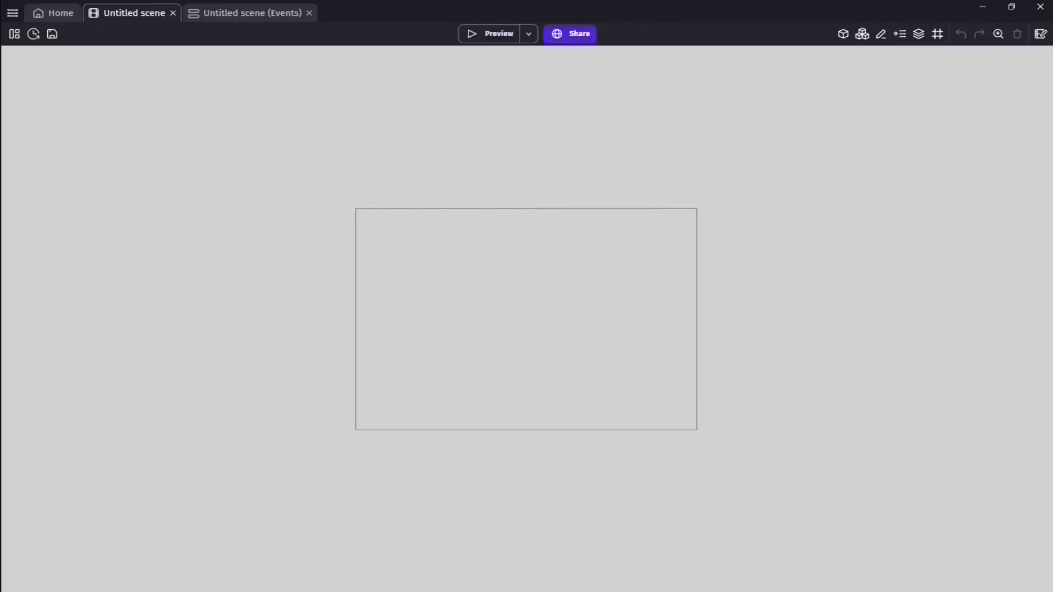
{"action": "left_click", "coordinate": [937, 34]}
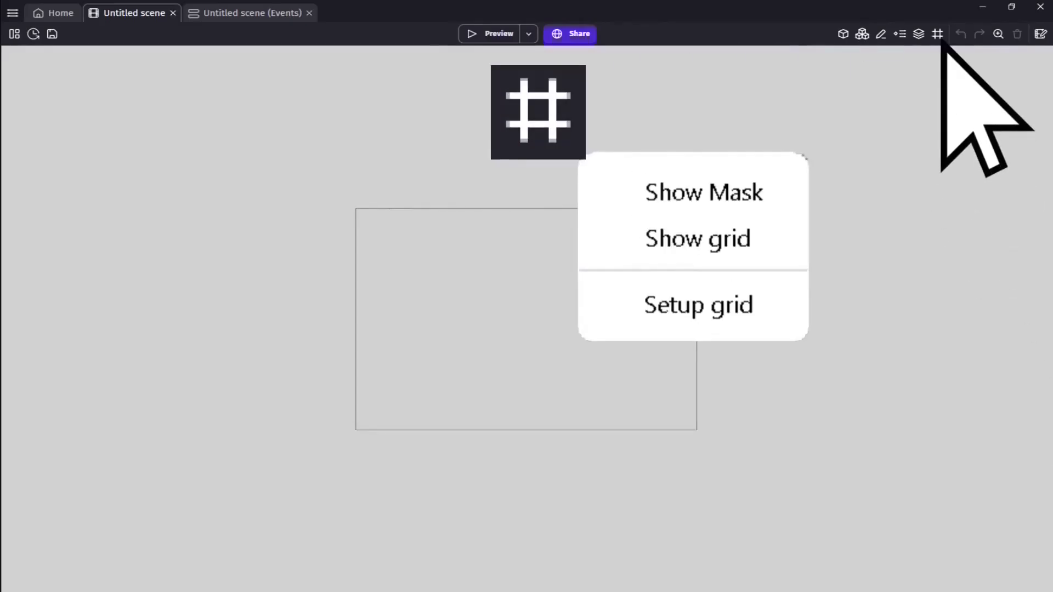
{"action": "left_click", "coordinate": [790, 243]}
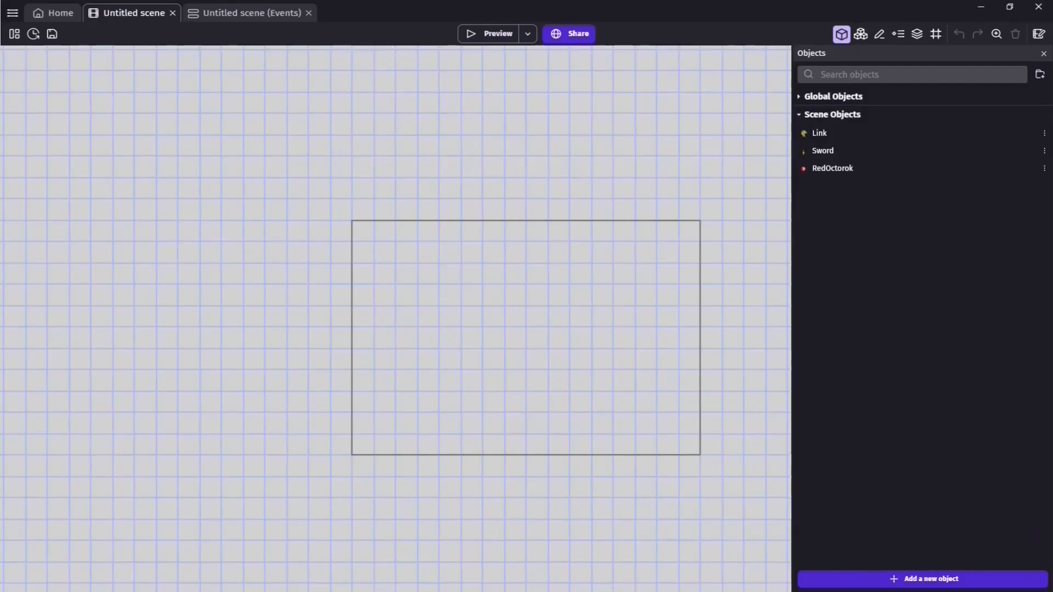
Step: Place the Link object inside the scene's game frame
{"action": "left_click_drag", "start_coordinate": [815, 135], "coordinate": [494, 316]}
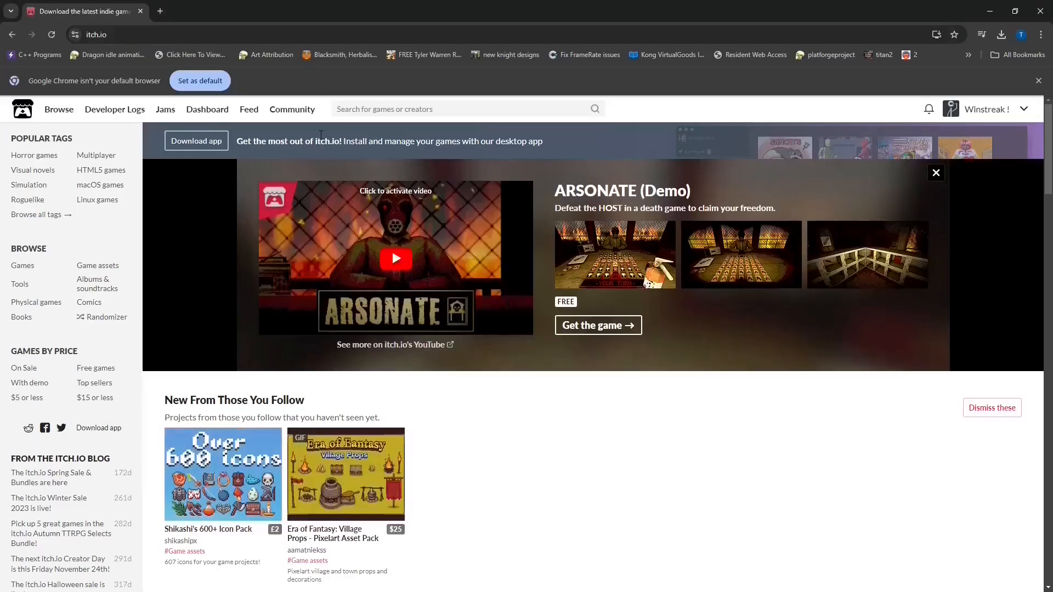
Step: Search itch.io for rendev, and download the enemy sprite sheet from the LEGENDS OF ZELDA inspired sprite sheets pack
{"action": "left_click", "coordinate": [395, 104]}
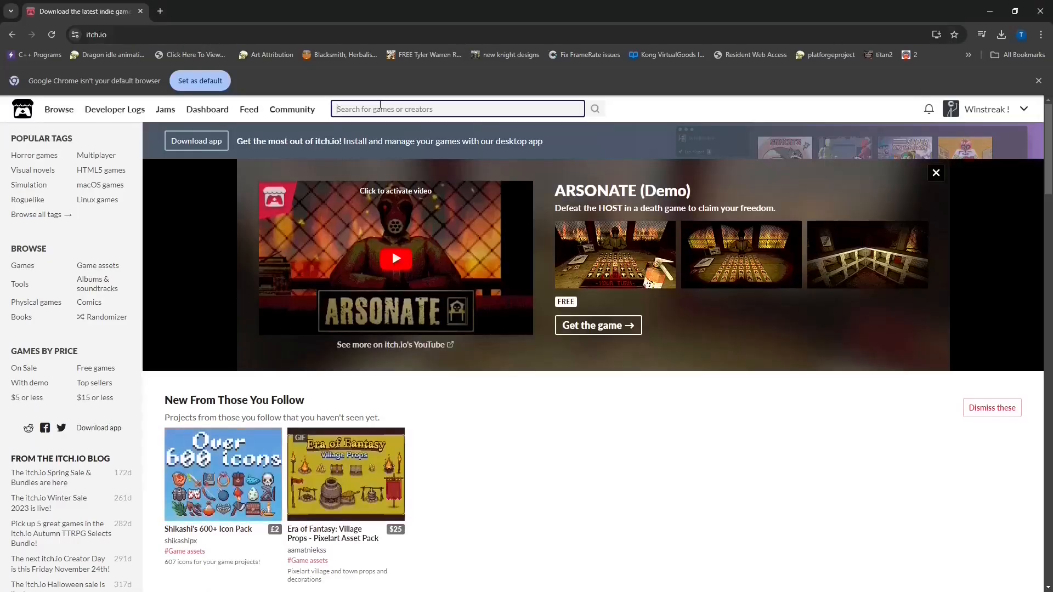
{"action": "type", "text": "rendev"}
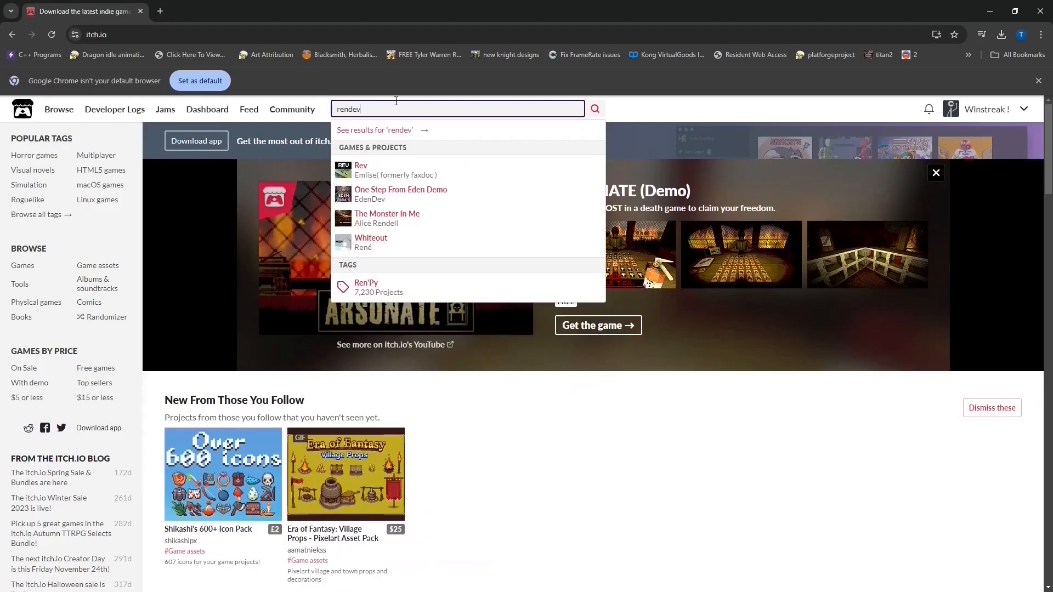
{"action": "key", "text": "Return"}
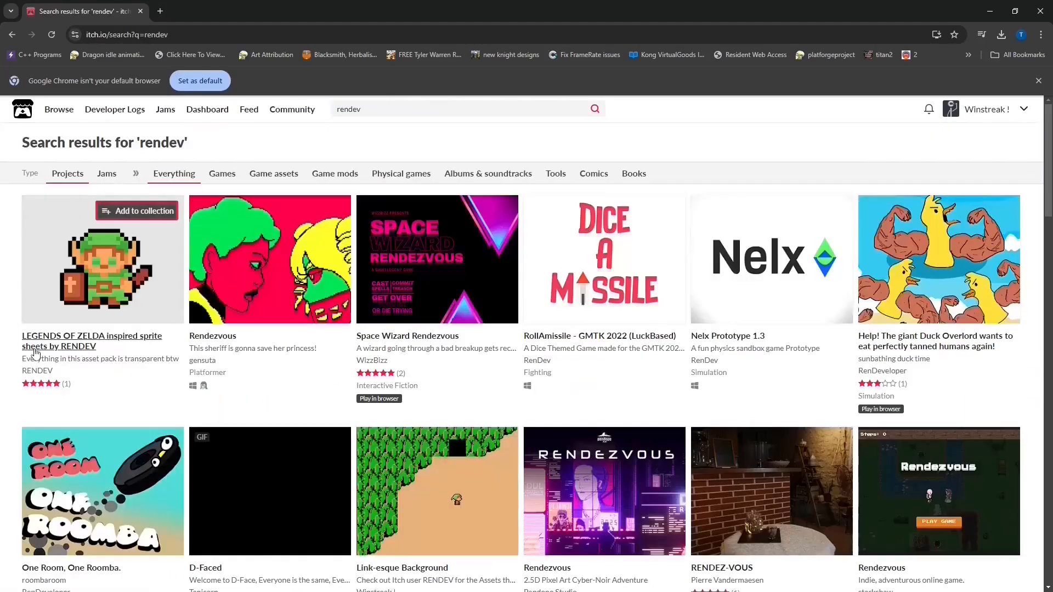
{"action": "left_click", "coordinate": [40, 349]}
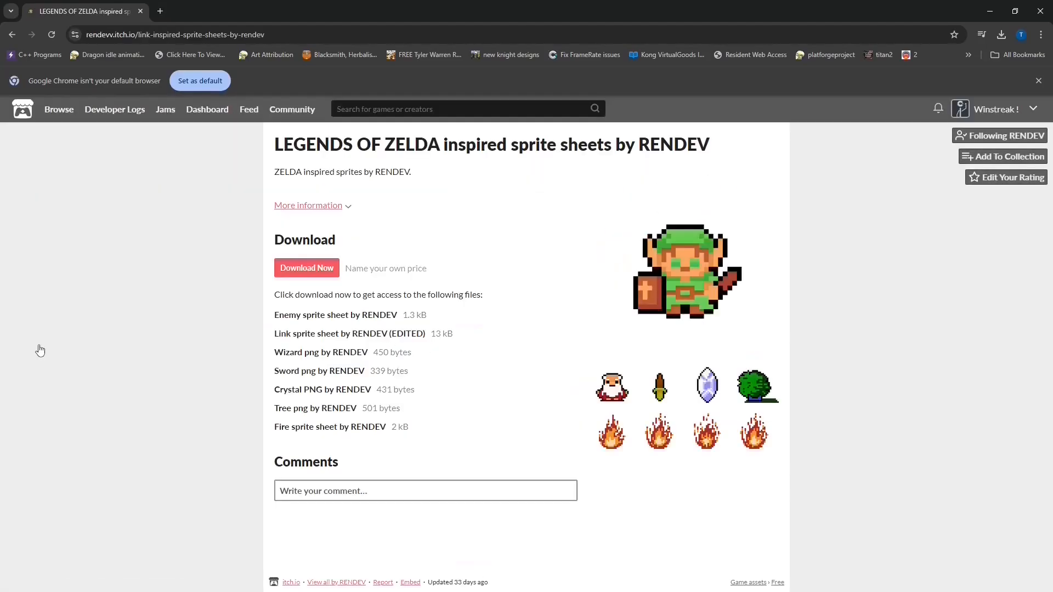
{"action": "left_click", "coordinate": [322, 272]}
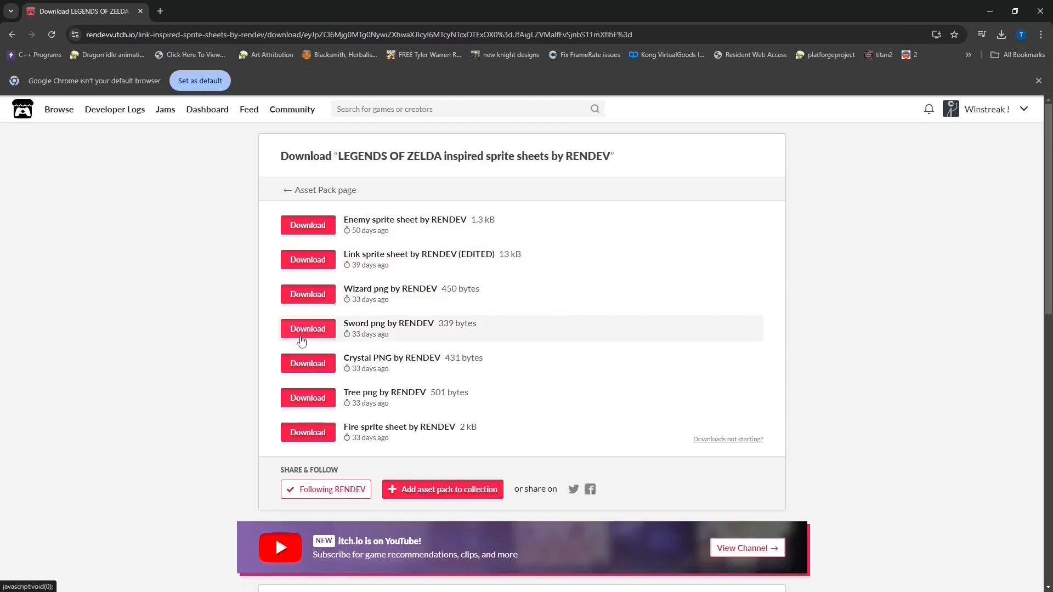
{"action": "left_click", "coordinate": [323, 229]}
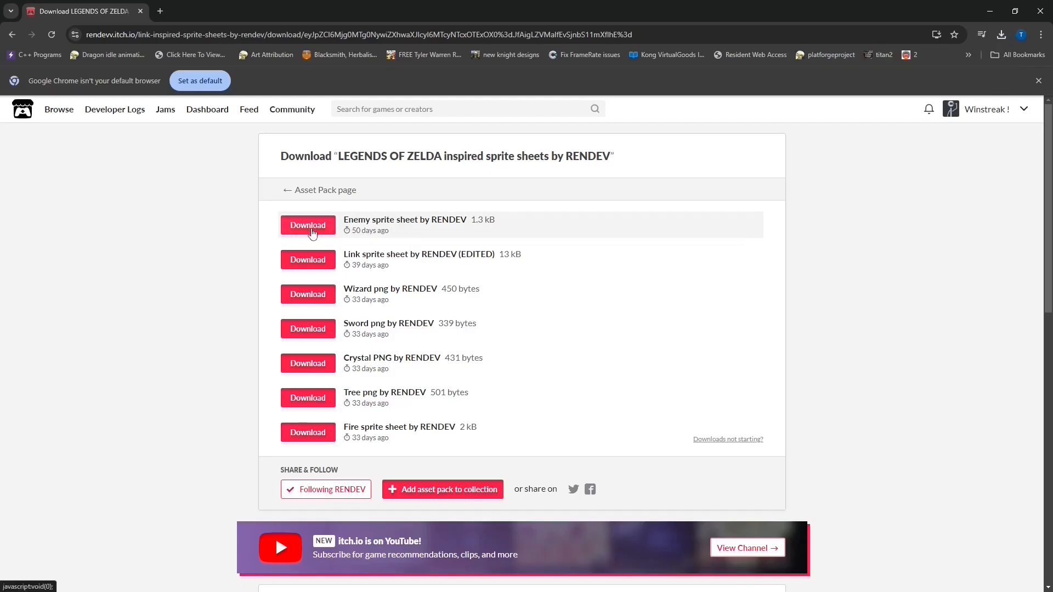
Step: Search itch.io for winstreak! and open the Link-esque Background project
{"action": "left_click", "coordinate": [12, 35]}
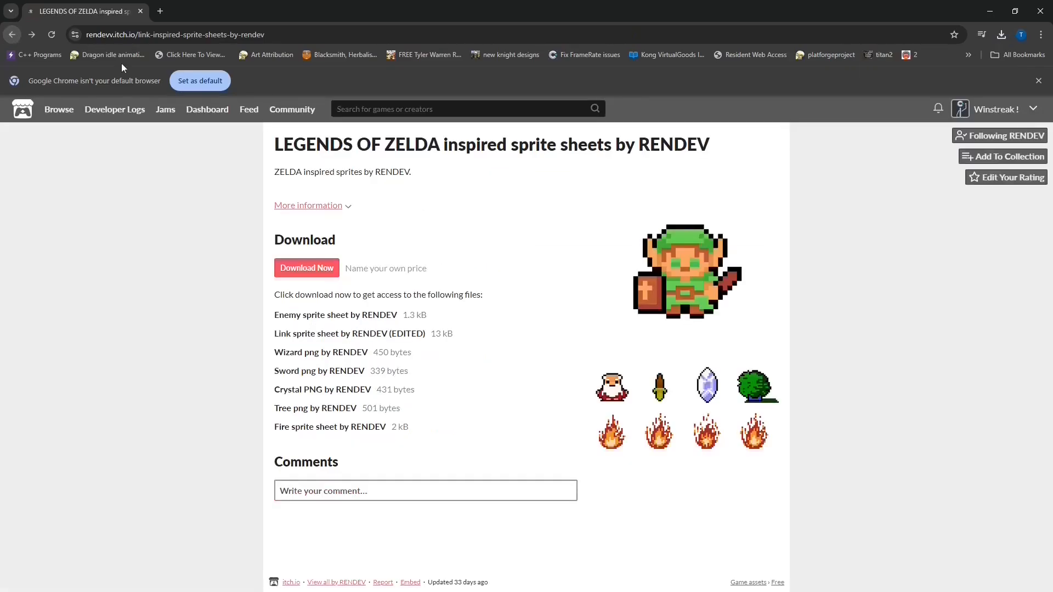
{"action": "left_click", "coordinate": [414, 109]}
{"action": "type", "text": "winstreak!"}
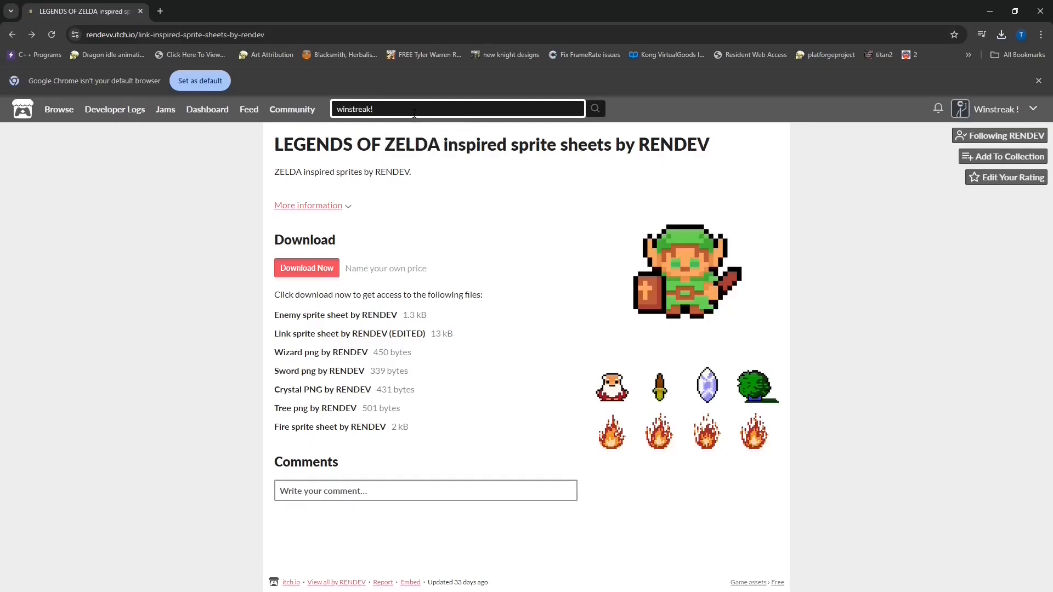
{"action": "key", "text": "Return"}
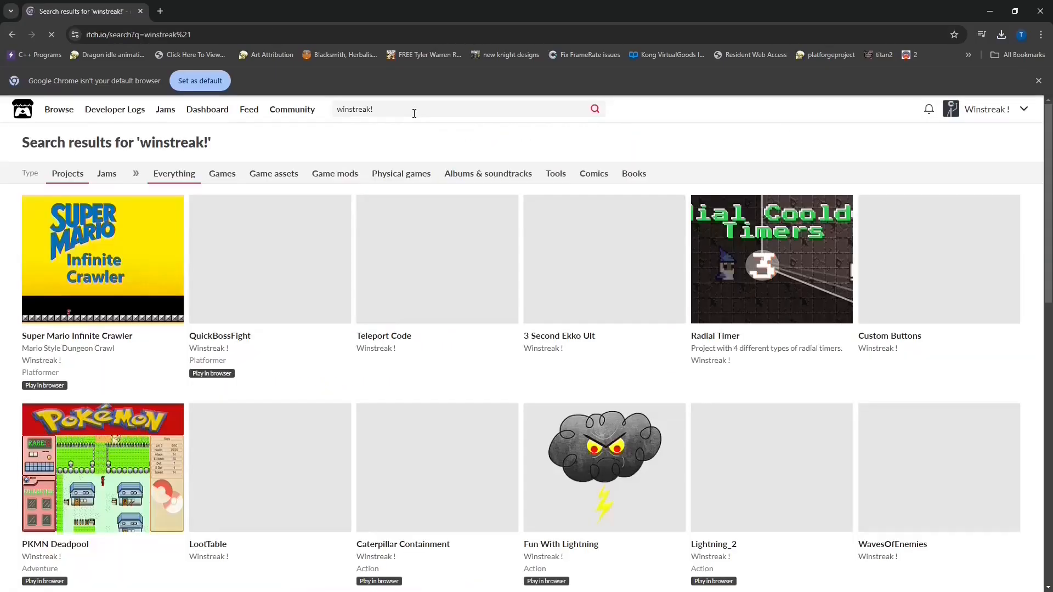
{"action": "left_click_drag", "start_coordinate": [1045, 272], "coordinate": [1044, 514]}
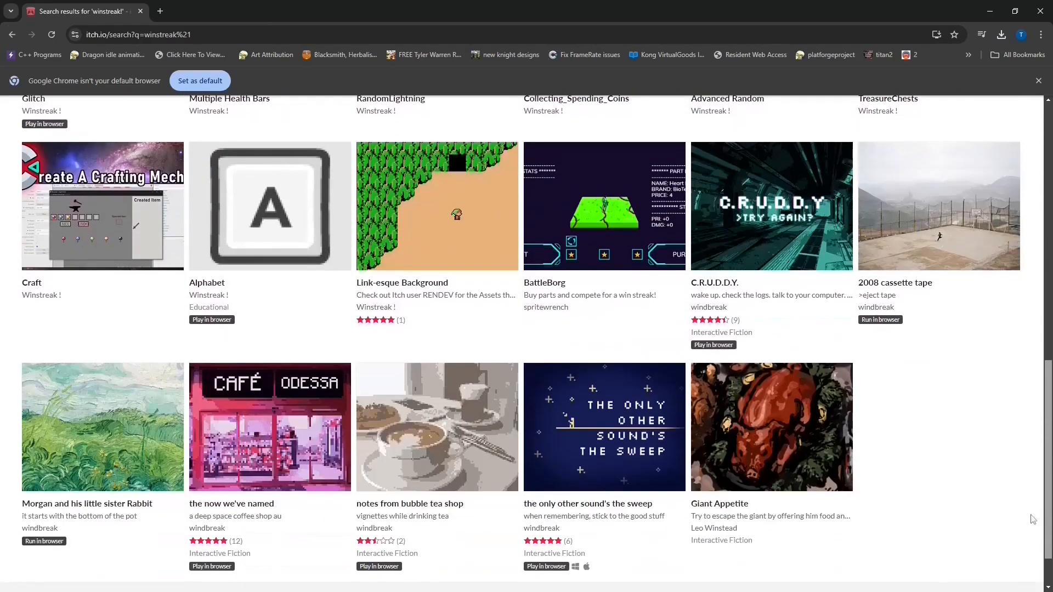
{"action": "left_click", "coordinate": [402, 320]}
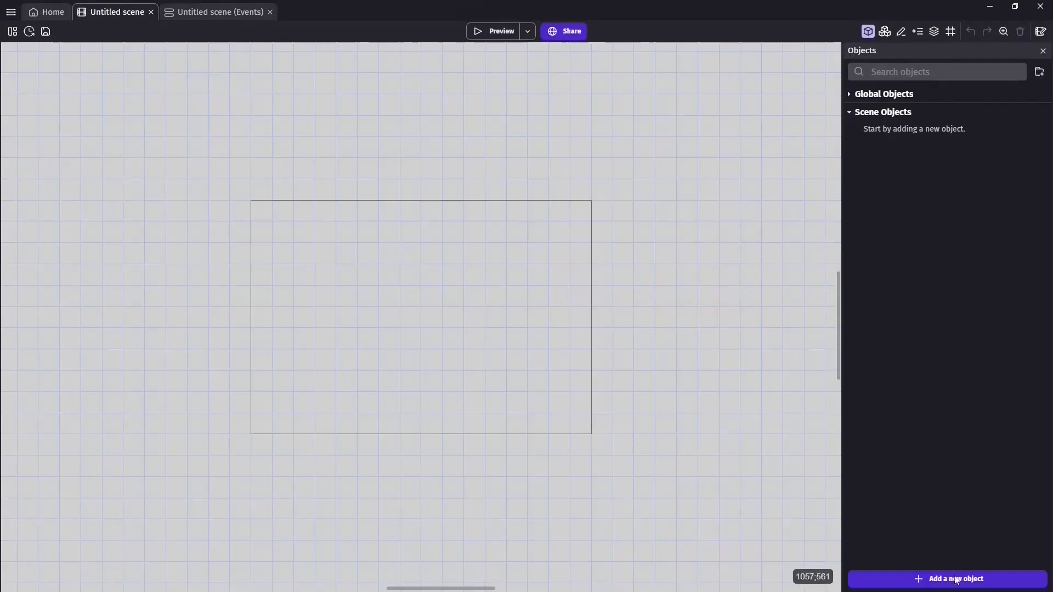
Step: Switch to GDevelop and add a new Sprite object from scratch, named Link
{"action": "left_click", "coordinate": [956, 579]}
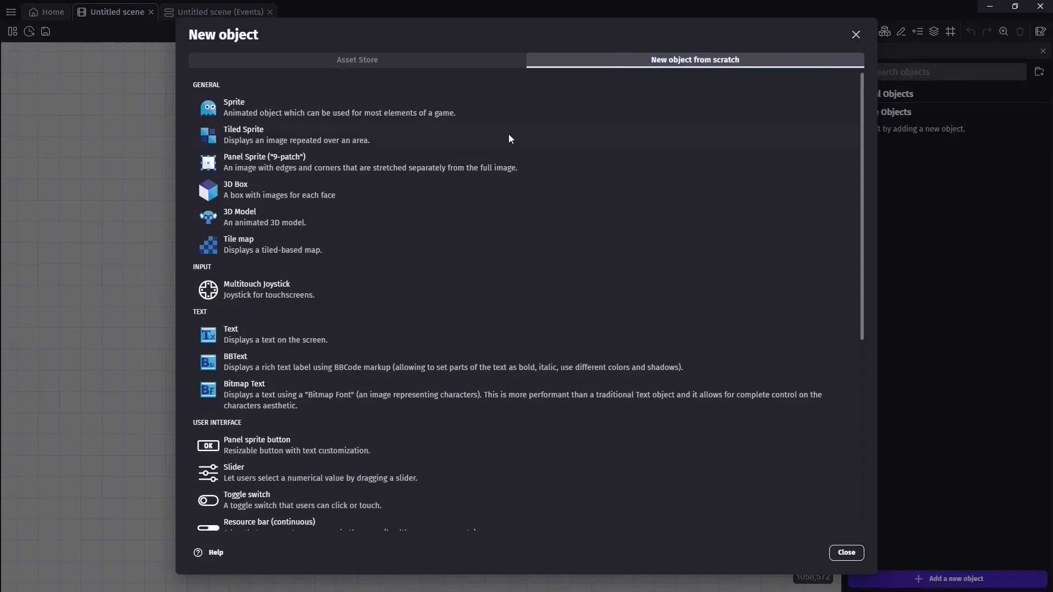
{"action": "left_click", "coordinate": [317, 110]}
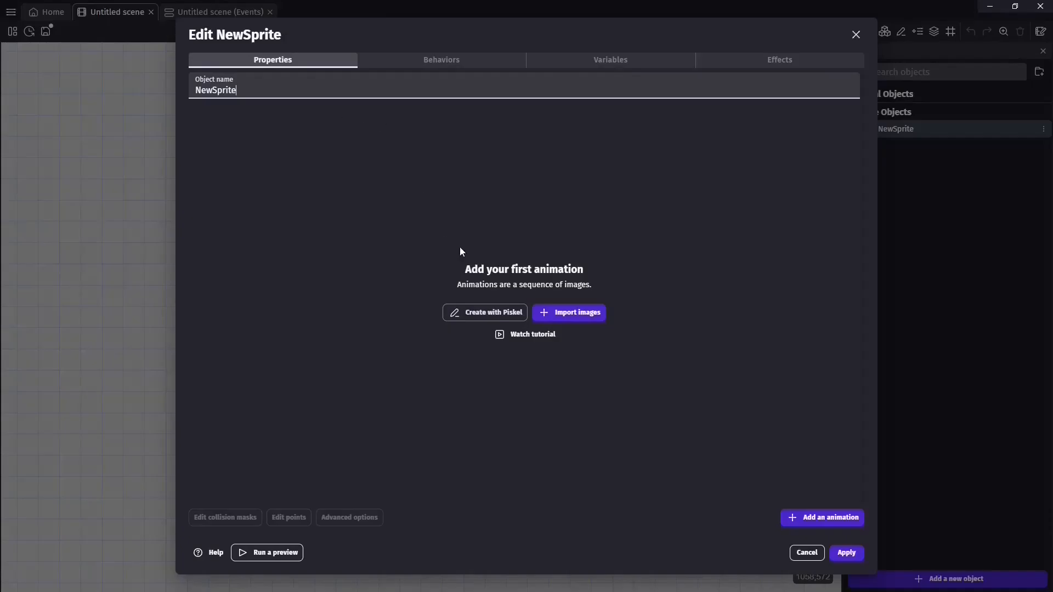
{"action": "left_click_drag", "start_coordinate": [290, 91], "coordinate": [189, 91]}
{"action": "type", "text": "Link"}
{"action": "left_click", "coordinate": [506, 313]}
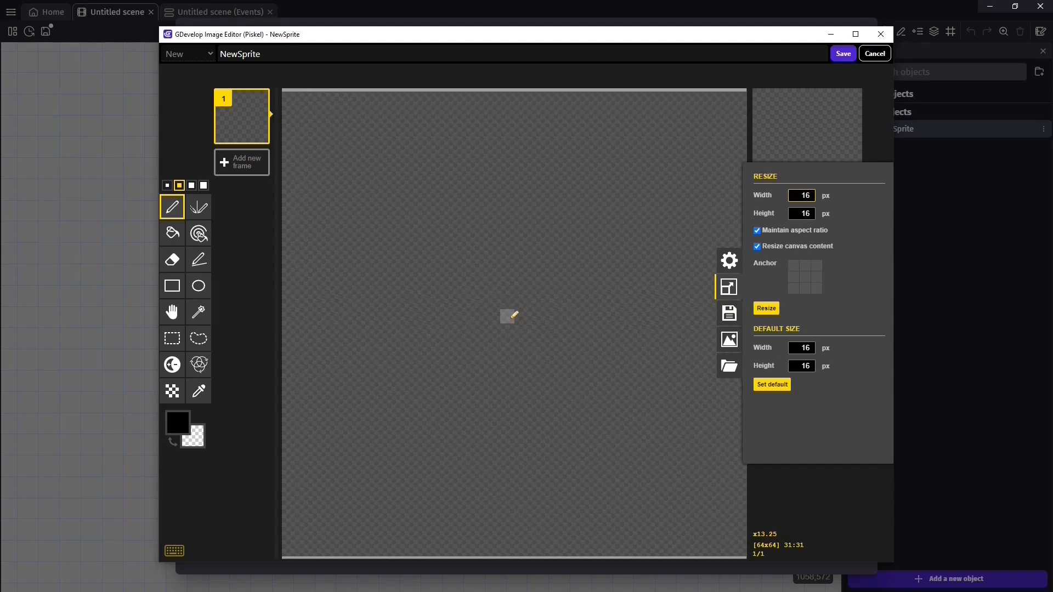
{"action": "key", "text": "alt+Tab"}
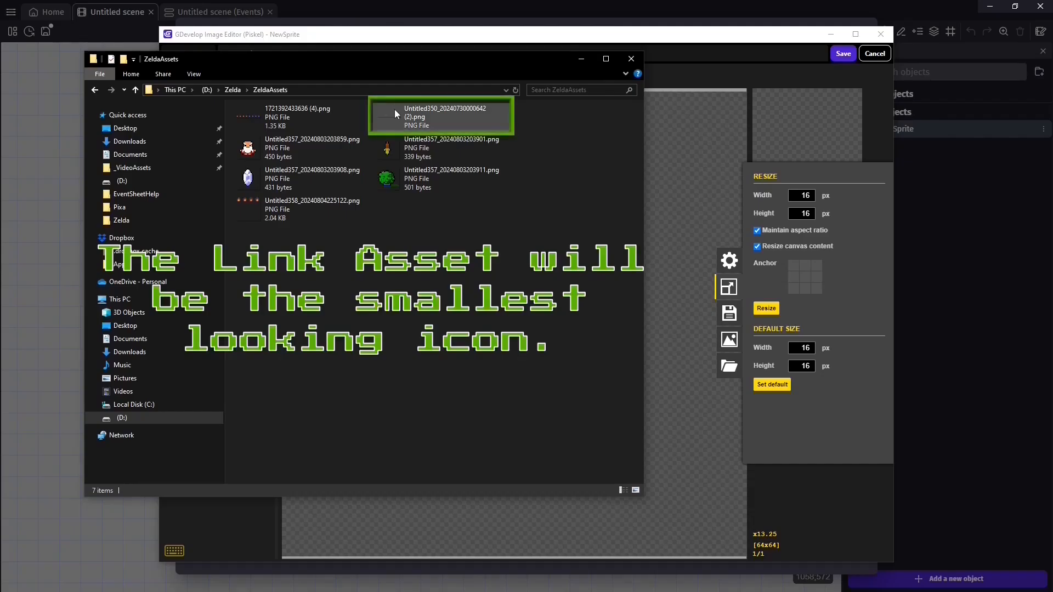
{"action": "left_click", "coordinate": [398, 123]}
{"action": "left_click_drag", "start_coordinate": [397, 121], "coordinate": [681, 245]}
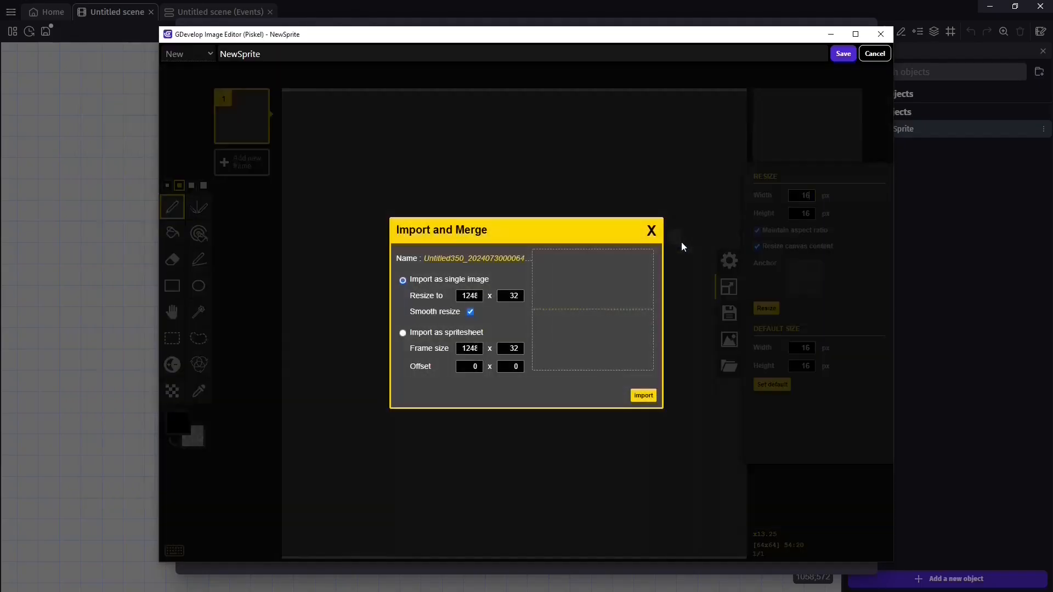
{"action": "left_click", "coordinate": [402, 333]}
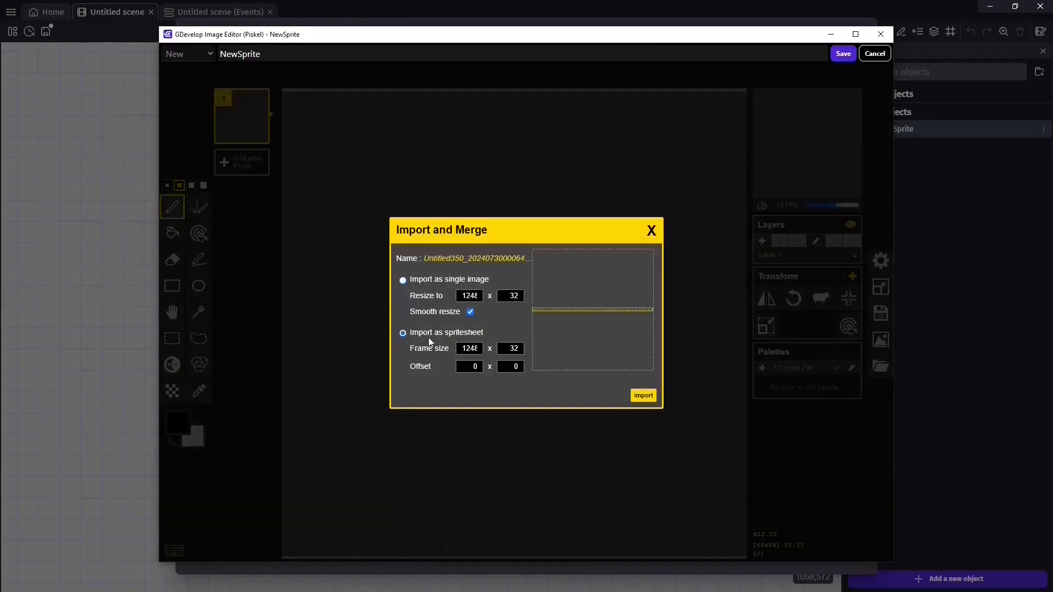
{"action": "double_click", "coordinate": [467, 349]}
{"action": "type", "text": "32"}
{"action": "left_click", "coordinate": [643, 396]}
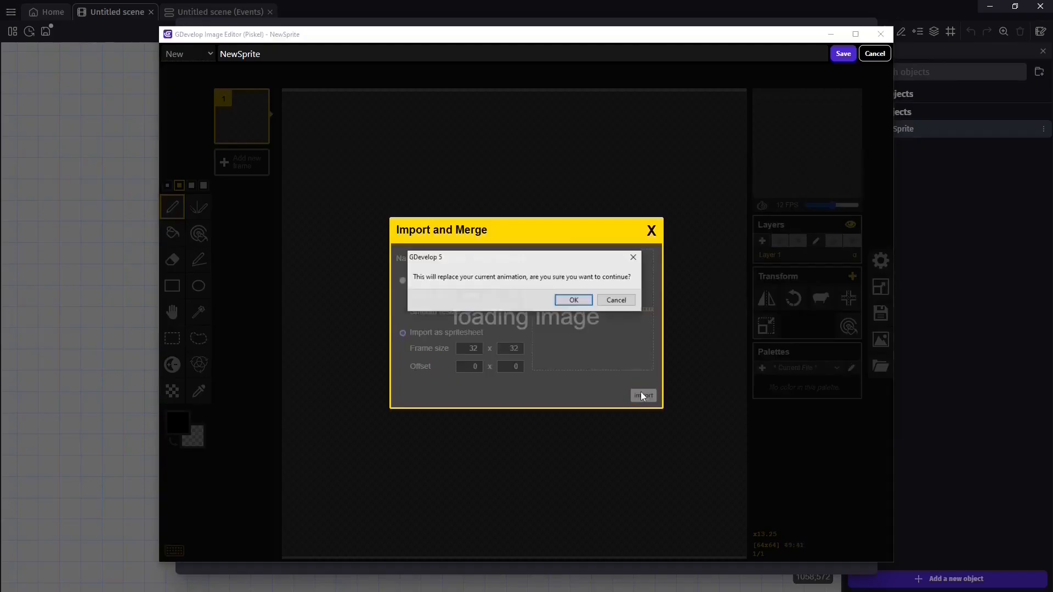
{"action": "left_click", "coordinate": [585, 300]}
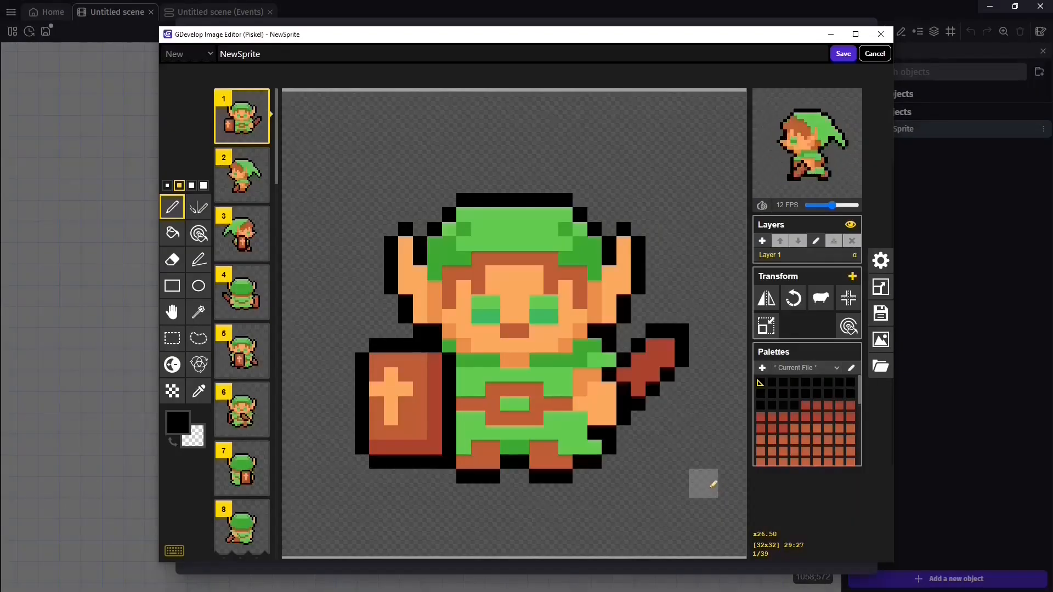
Step: Delete every imported frame except the first front-facing one and save the image to the Link object
{"action": "left_click", "coordinate": [251, 161]}
{"action": "left_click", "coordinate": [259, 157]}
{"action": "left_click", "coordinate": [260, 157]}
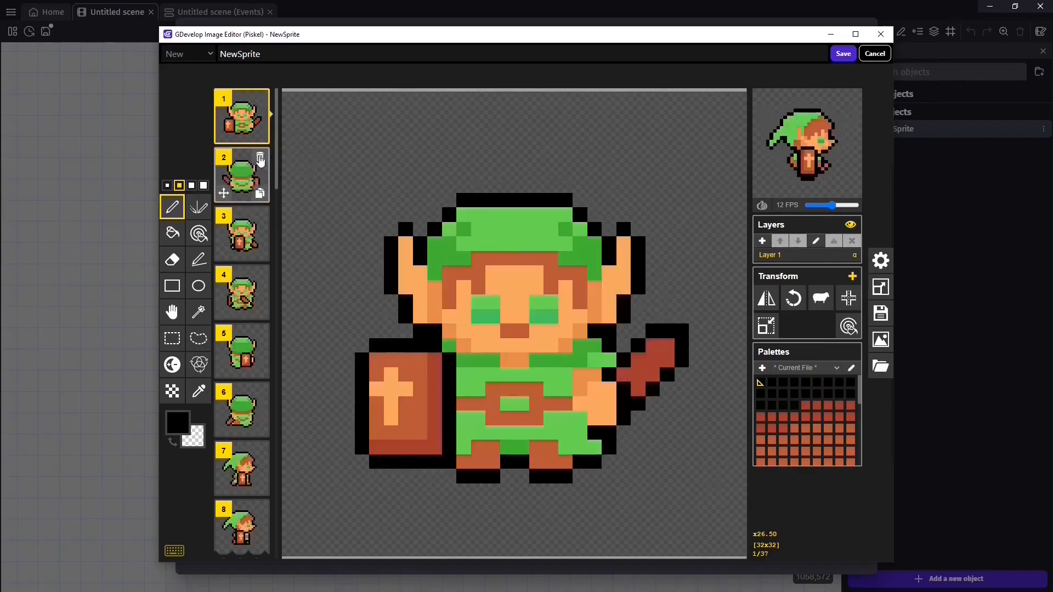
{"action": "left_click", "coordinate": [260, 157]}
{"action": "left_click", "coordinate": [260, 157]}
{"action": "left_click", "coordinate": [260, 157]}
{"action": "left_click", "coordinate": [260, 157]}
{"action": "left_click", "coordinate": [260, 158]}
{"action": "left_click", "coordinate": [260, 158]}
{"action": "left_click", "coordinate": [260, 157]}
{"action": "left_click", "coordinate": [260, 157]}
{"action": "left_click", "coordinate": [260, 158]}
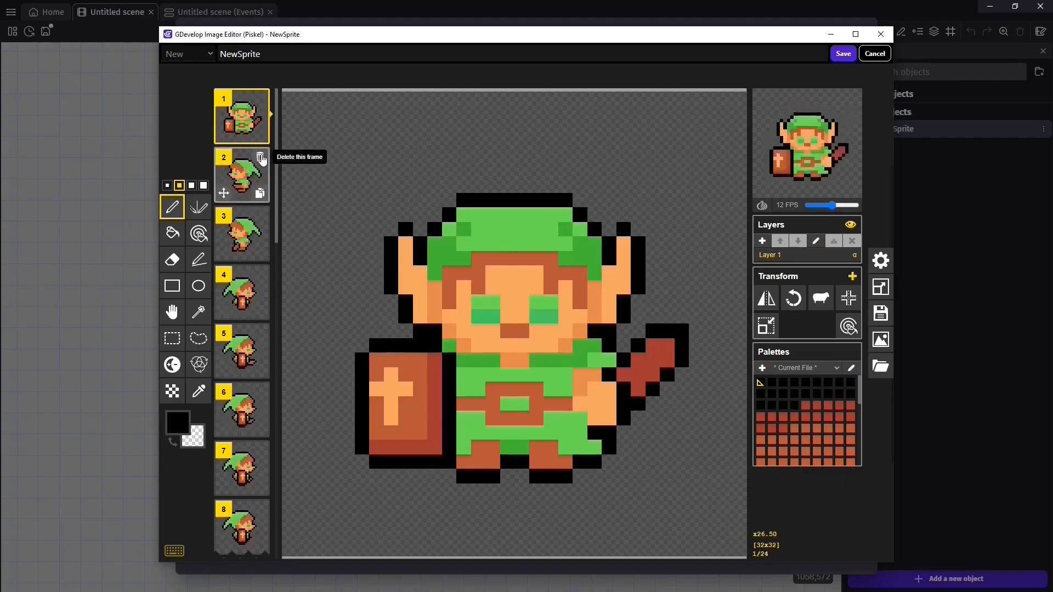
{"action": "left_click", "coordinate": [260, 158]}
{"action": "left_click", "coordinate": [260, 157]}
{"action": "left_click", "coordinate": [260, 158]}
{"action": "left_click", "coordinate": [261, 159]}
{"action": "left_click", "coordinate": [261, 159]}
{"action": "left_click", "coordinate": [261, 158]}
{"action": "left_click", "coordinate": [261, 158]}
{"action": "left_click", "coordinate": [260, 159]}
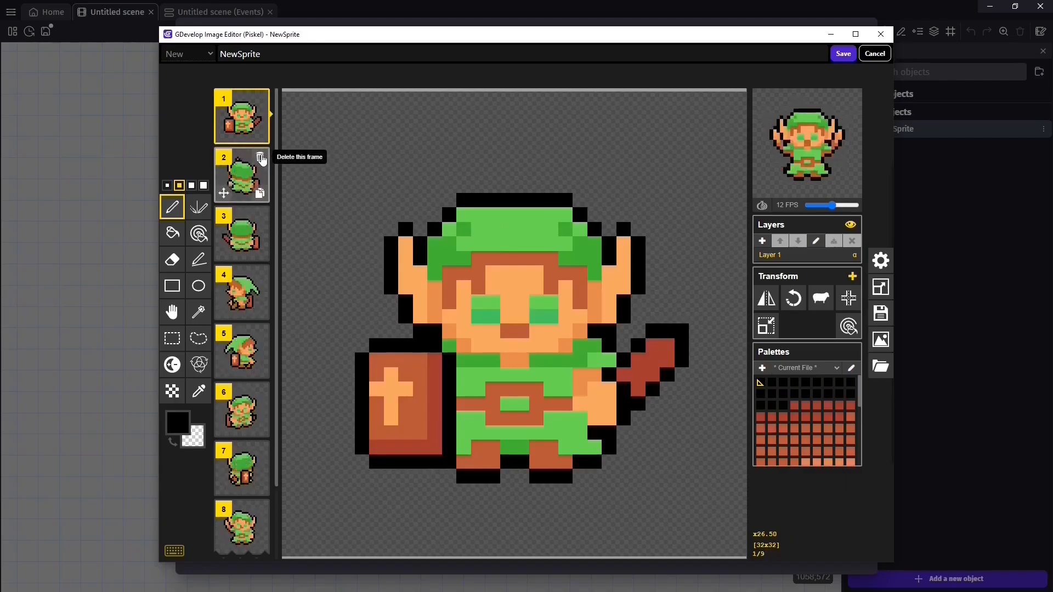
{"action": "left_click", "coordinate": [260, 158]}
{"action": "left_click", "coordinate": [261, 158]}
{"action": "left_click", "coordinate": [260, 159]}
{"action": "left_click", "coordinate": [260, 158]}
{"action": "left_click", "coordinate": [260, 158]}
{"action": "left_click", "coordinate": [260, 158]}
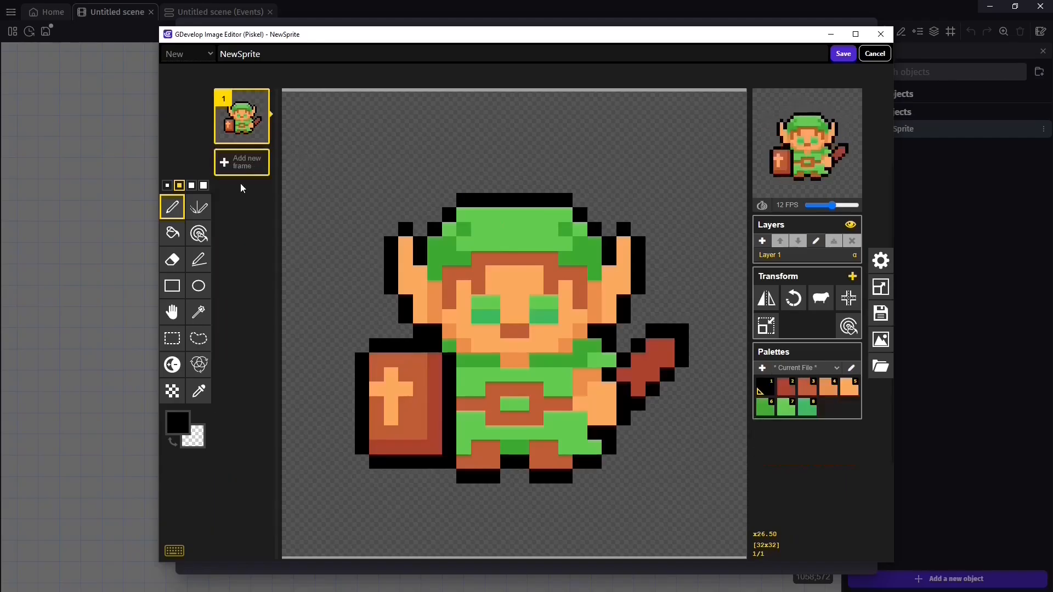
{"action": "left_click", "coordinate": [845, 54]}
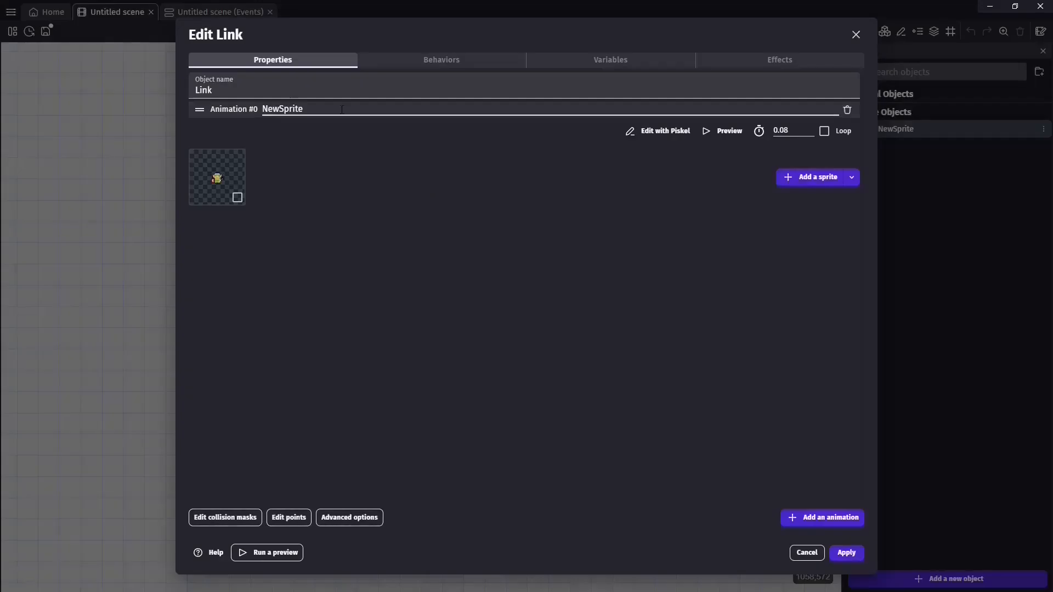
Step: Name Link's first animation IdleDown, apply the object changes and save the project
{"action": "double_click", "coordinate": [341, 109]}
{"action": "type", "text": "IdleDown"}
{"action": "left_click", "coordinate": [847, 553]}
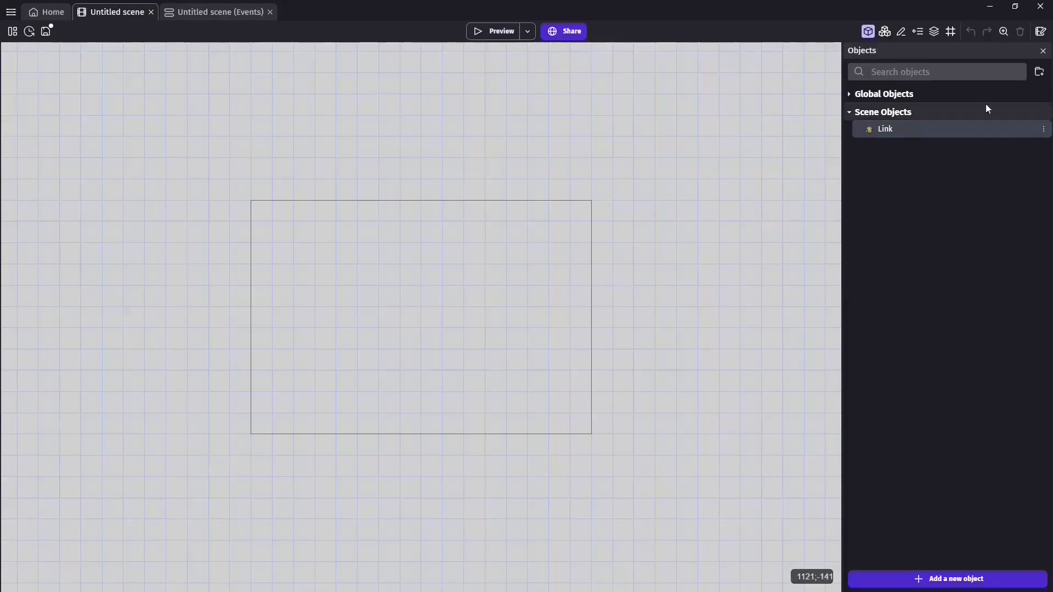
{"action": "left_click", "coordinate": [46, 31]}
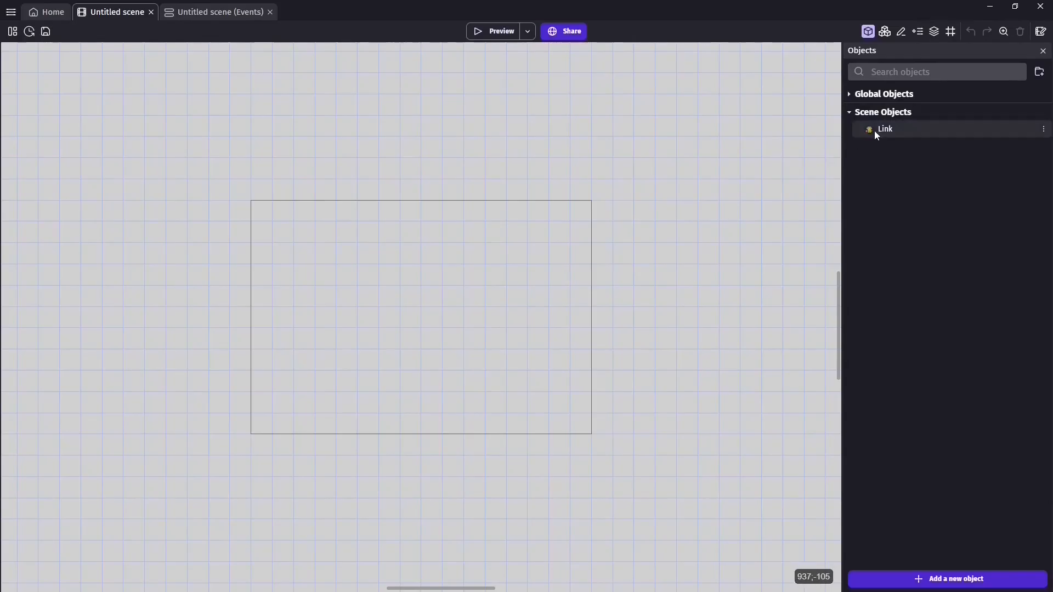
Step: Place a Link instance near the middle of the scene, at about X 224, Y 160
{"action": "left_click_drag", "start_coordinate": [874, 130], "coordinate": [408, 308]}
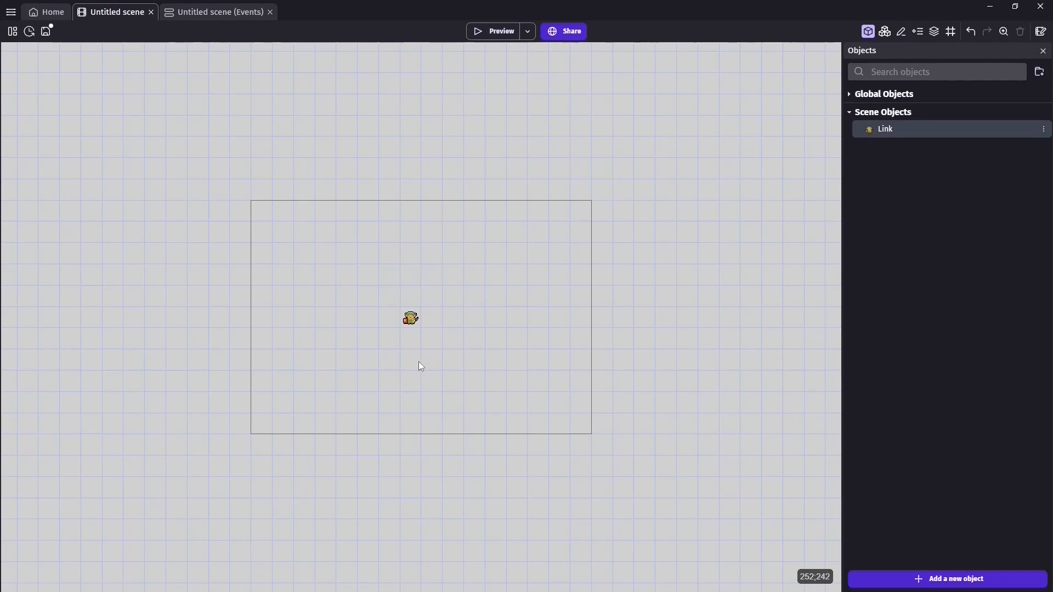
{"action": "double_click", "coordinate": [411, 318]}
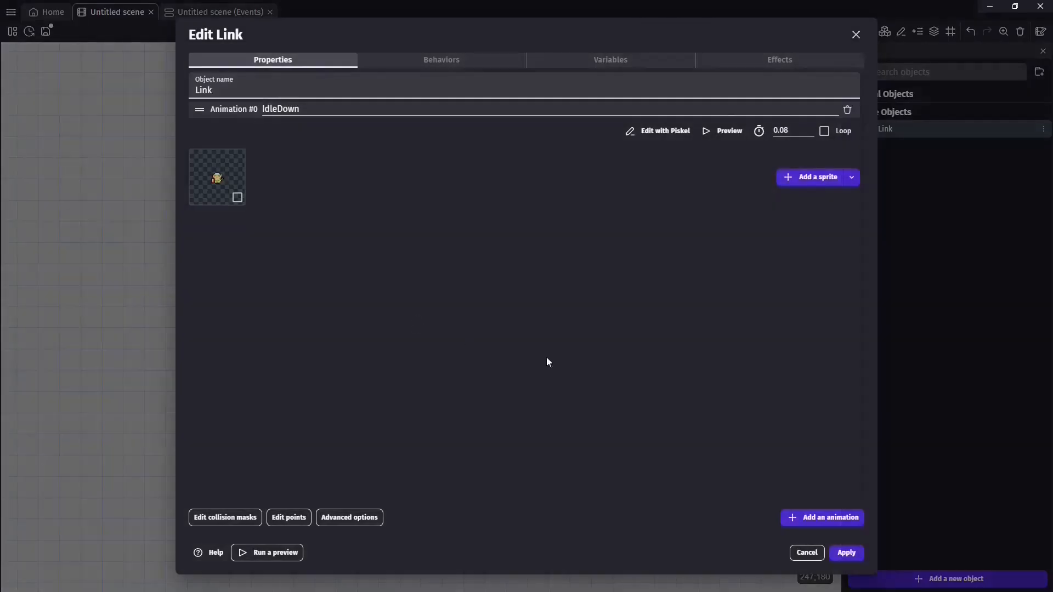
{"action": "left_click", "coordinate": [856, 34]}
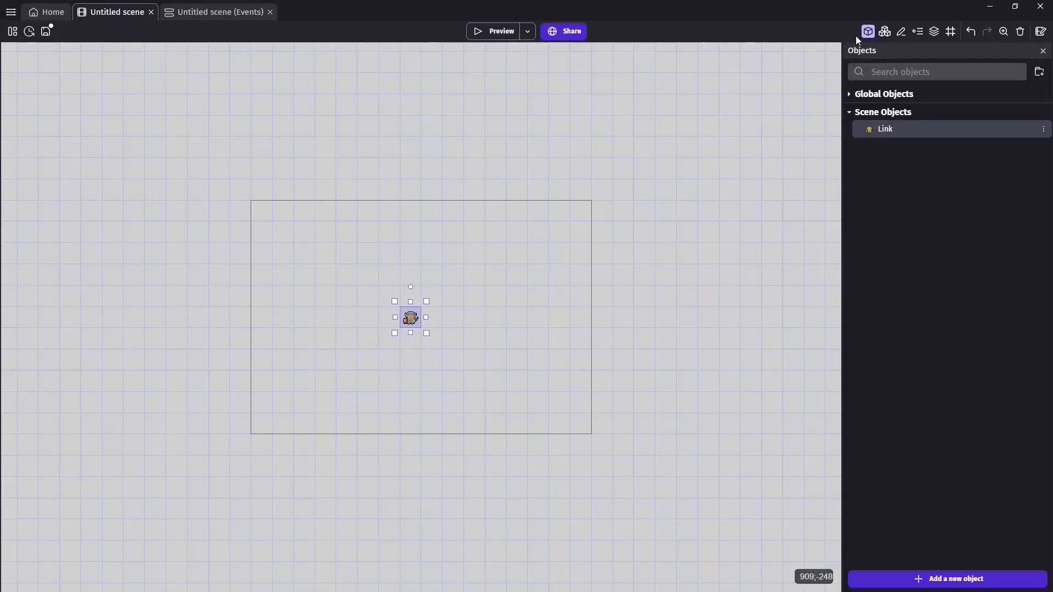
Step: Give Link a custom square collision mask with corners at 6;6, 26;6, 26;26 and 6;26
{"action": "double_click", "coordinate": [872, 134]}
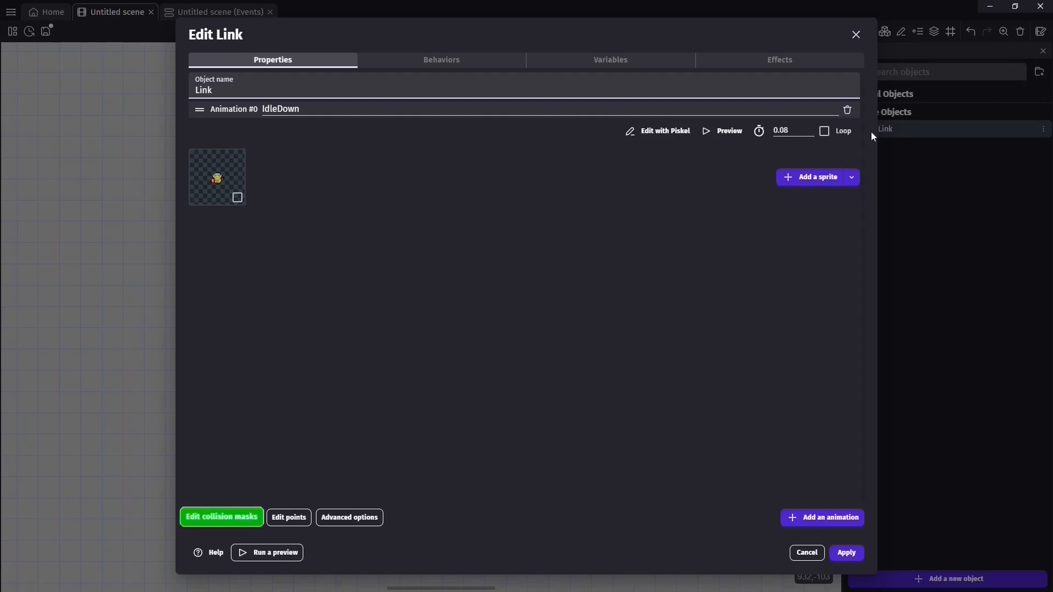
{"action": "left_click", "coordinate": [245, 518]}
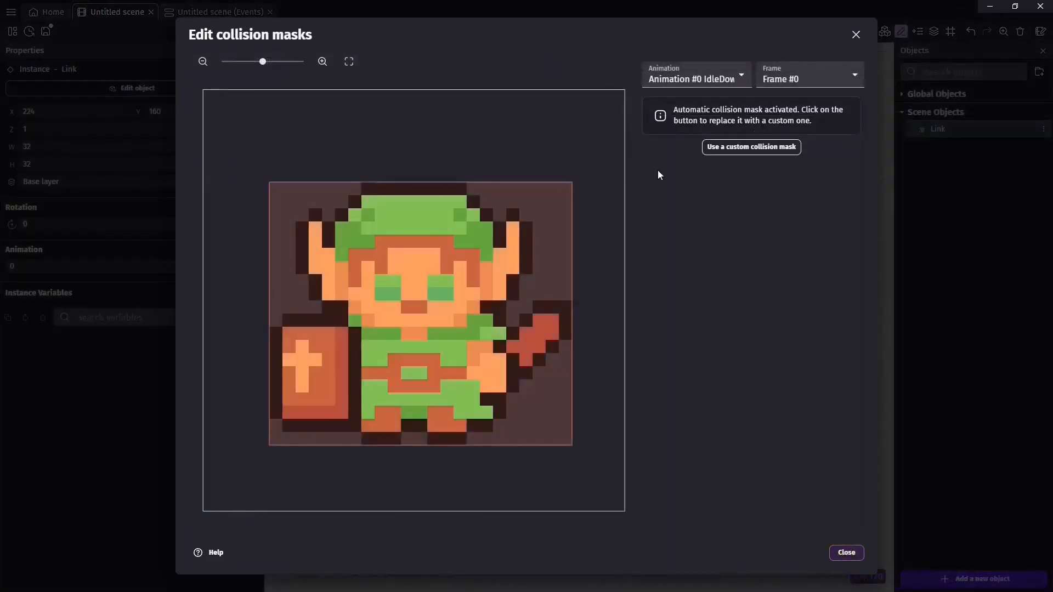
{"action": "left_click", "coordinate": [722, 152]}
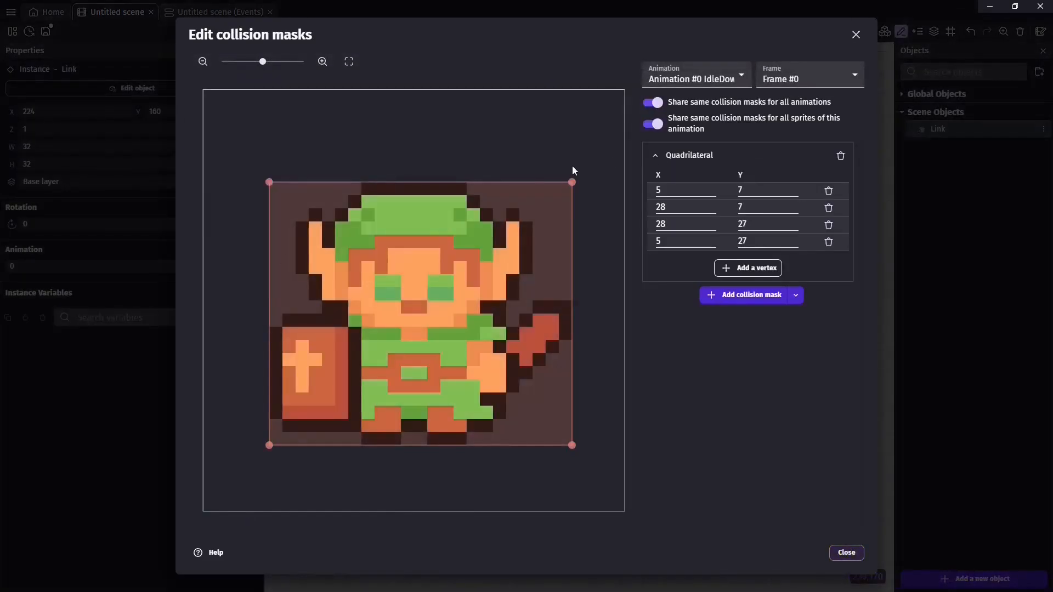
{"action": "left_click_drag", "start_coordinate": [270, 182], "coordinate": [203, 90]}
{"action": "left_click_drag", "start_coordinate": [572, 182], "coordinate": [625, 89]}
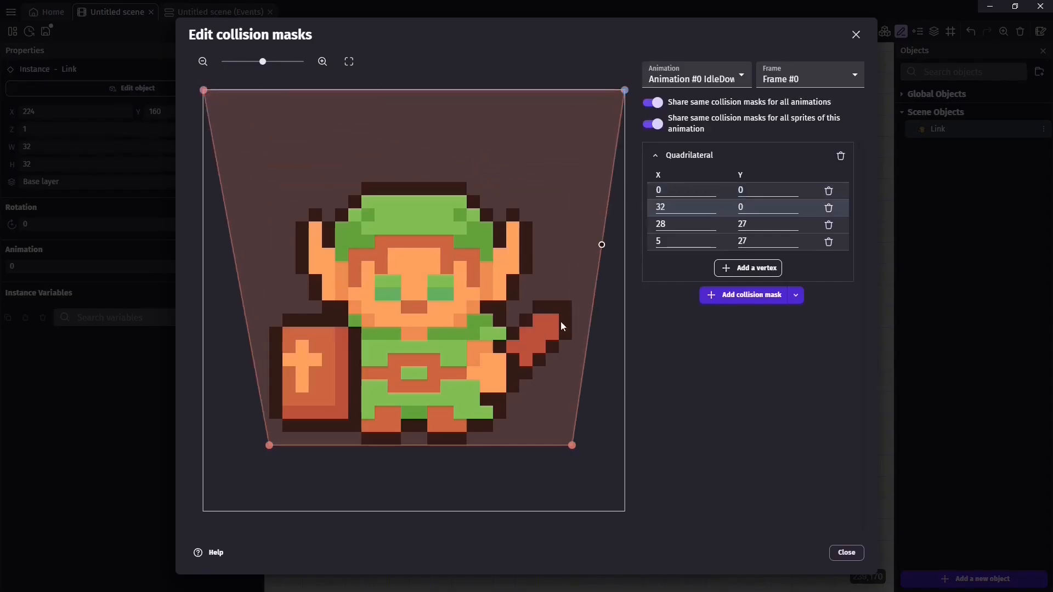
{"action": "left_click_drag", "start_coordinate": [269, 445], "coordinate": [192, 524]}
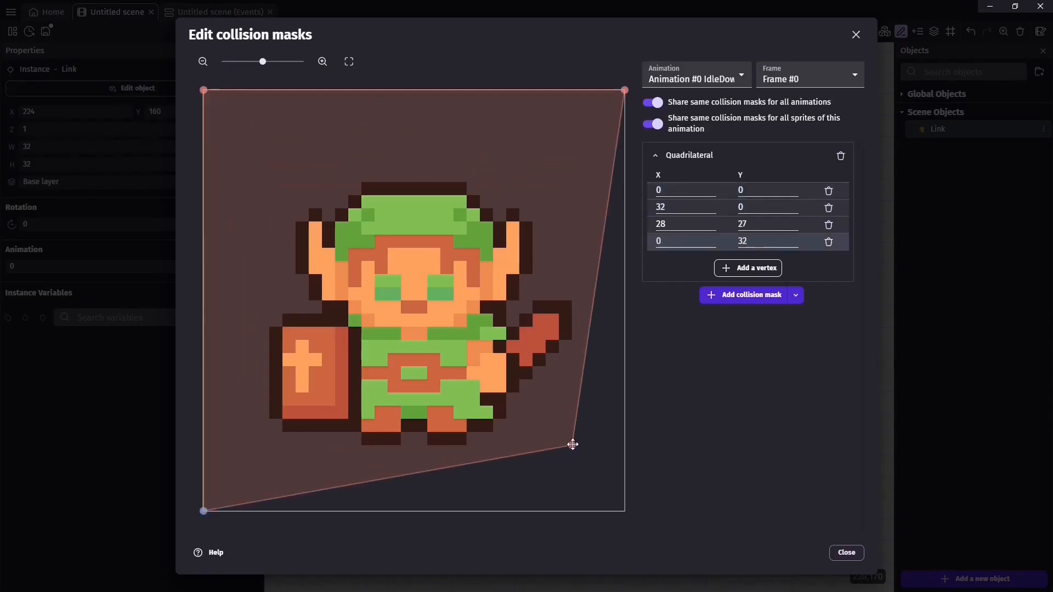
{"action": "left_click_drag", "start_coordinate": [573, 445], "coordinate": [636, 527]}
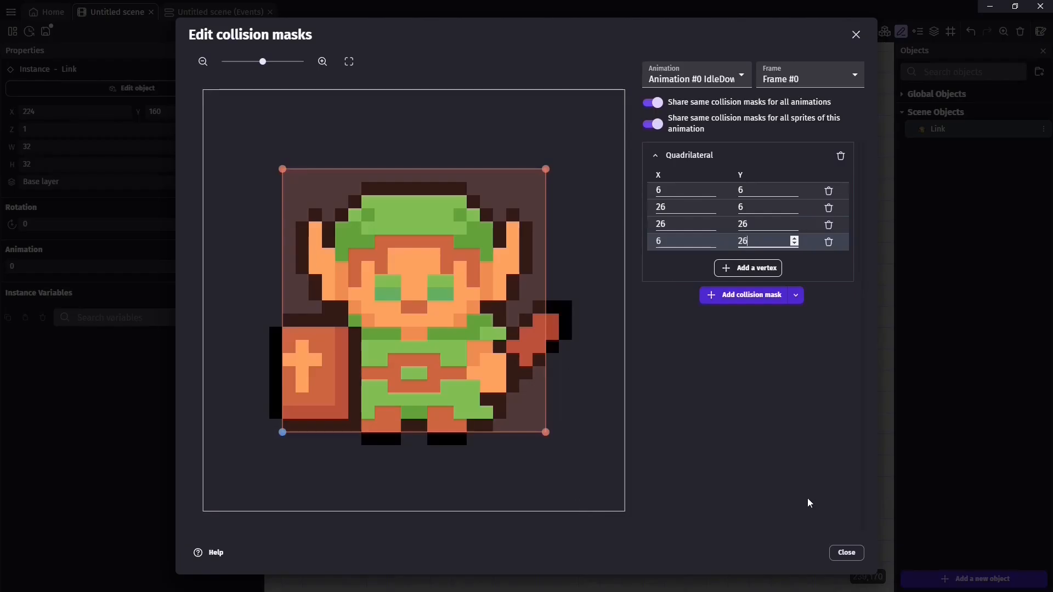
{"action": "left_click", "coordinate": [852, 554]}
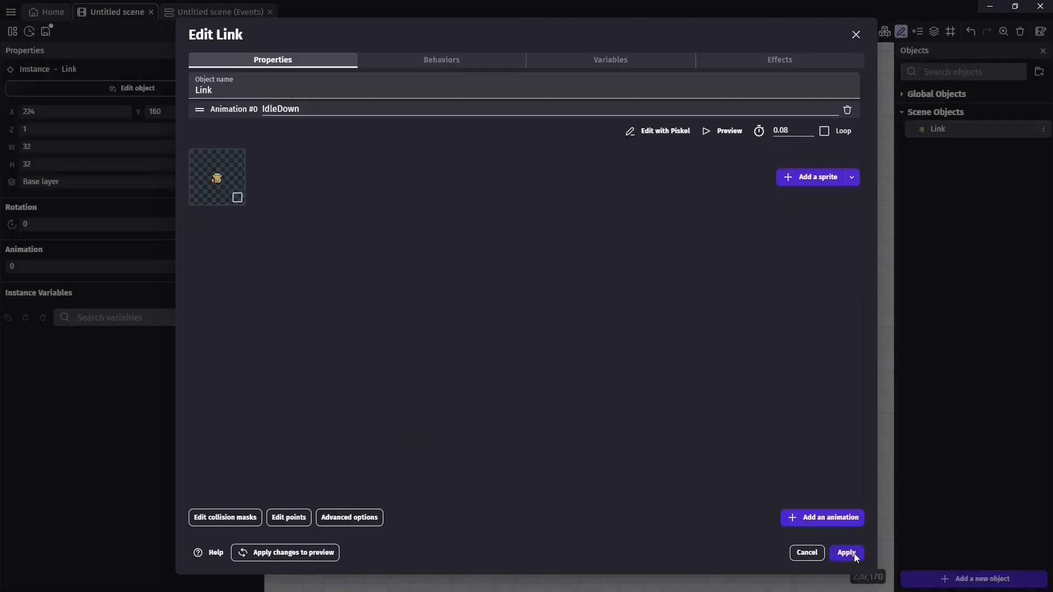
Step: Examine Link's origin and center points, and the options for adding behaviors, variables and 2D effects
{"action": "left_click", "coordinate": [291, 520]}
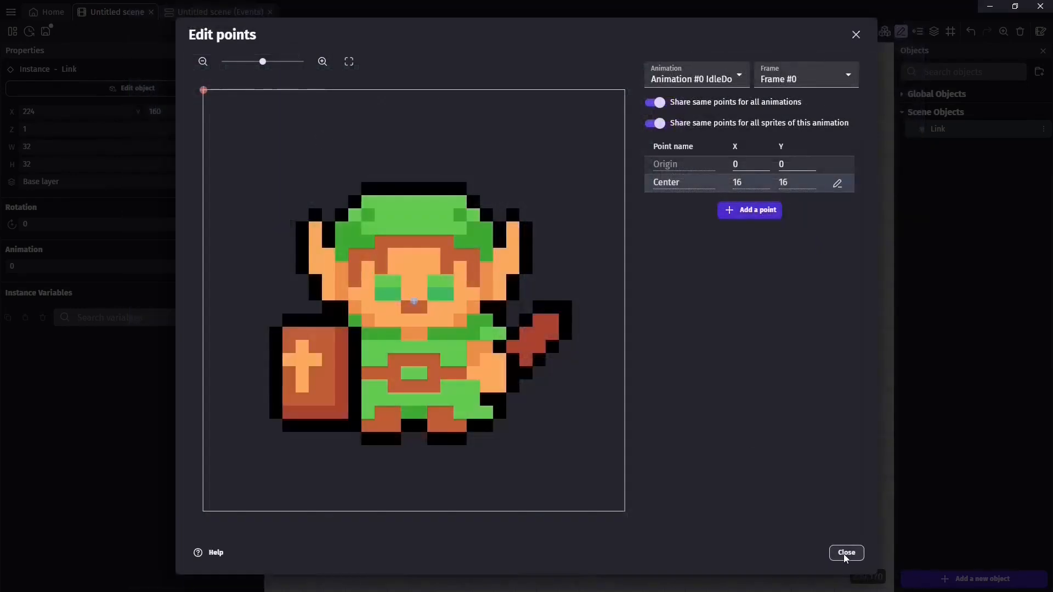
{"action": "left_click", "coordinate": [846, 553]}
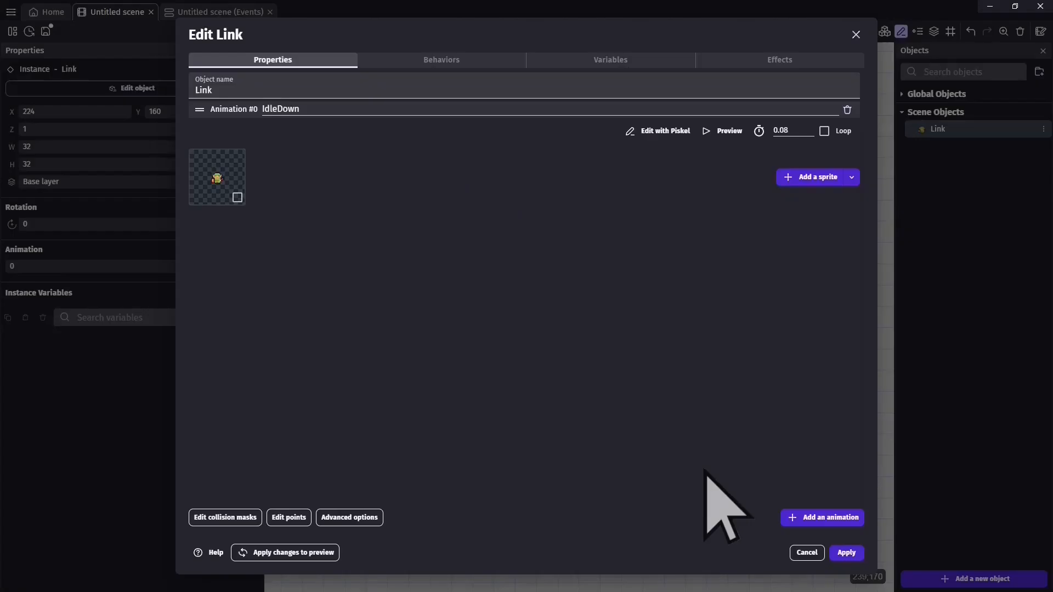
{"action": "left_click", "coordinate": [411, 64]}
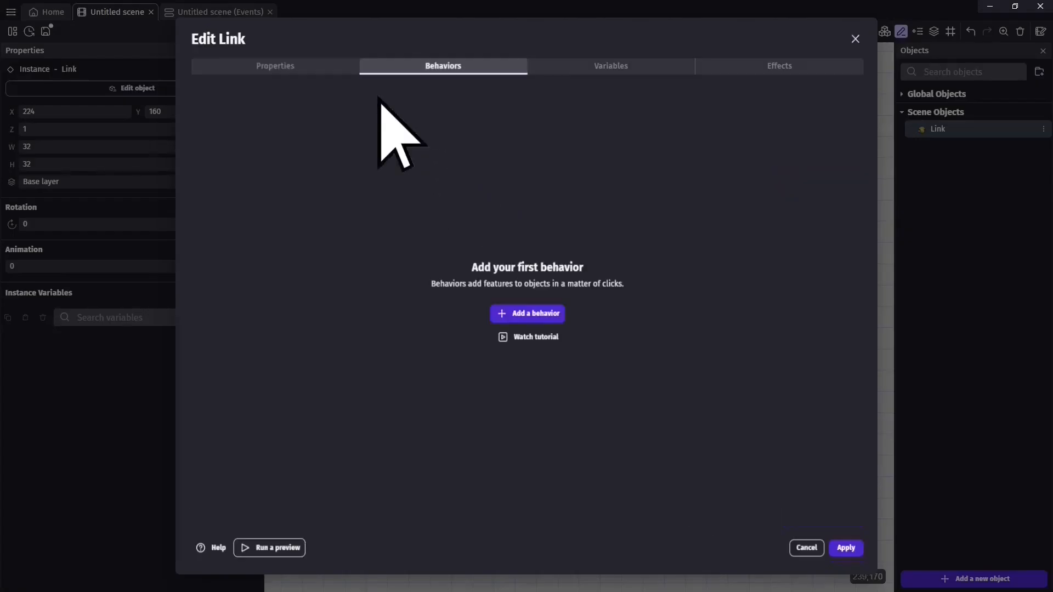
{"action": "left_click", "coordinate": [515, 315]}
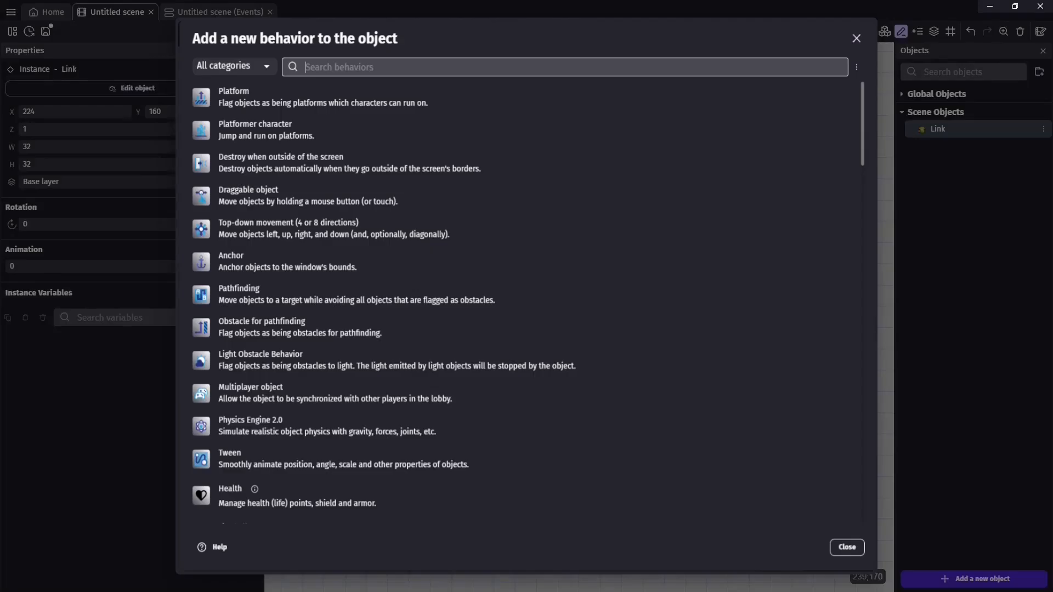
{"action": "key", "text": "Escape"}
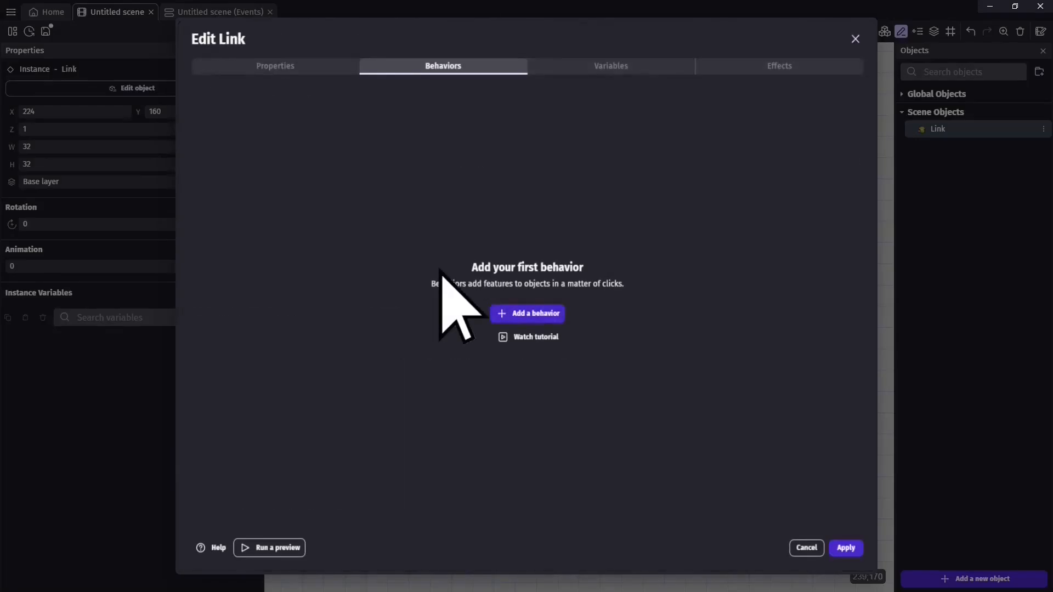
{"action": "left_click", "coordinate": [606, 67]}
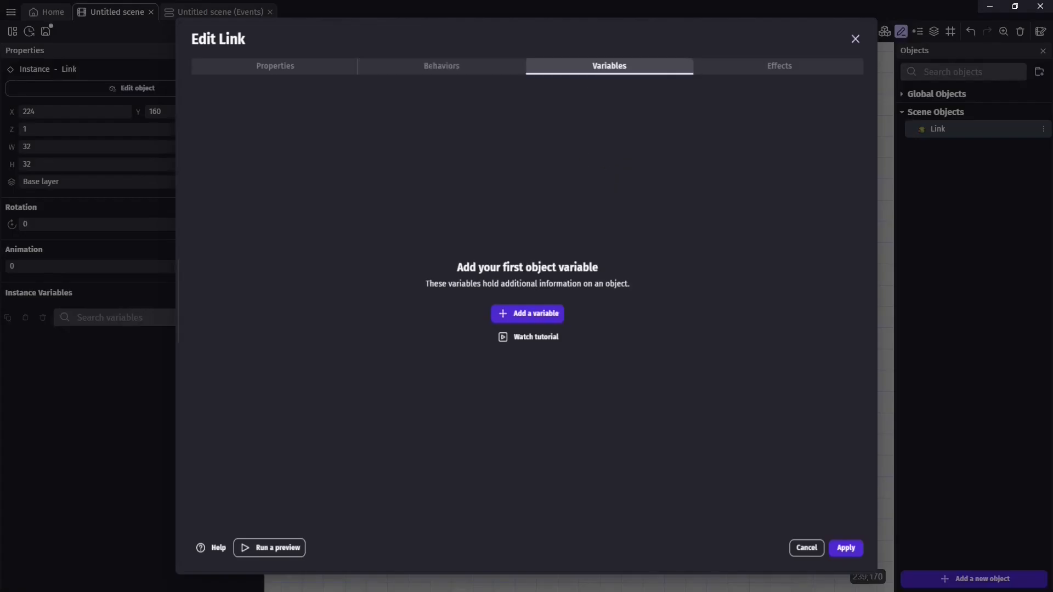
{"action": "left_click", "coordinate": [528, 314]}
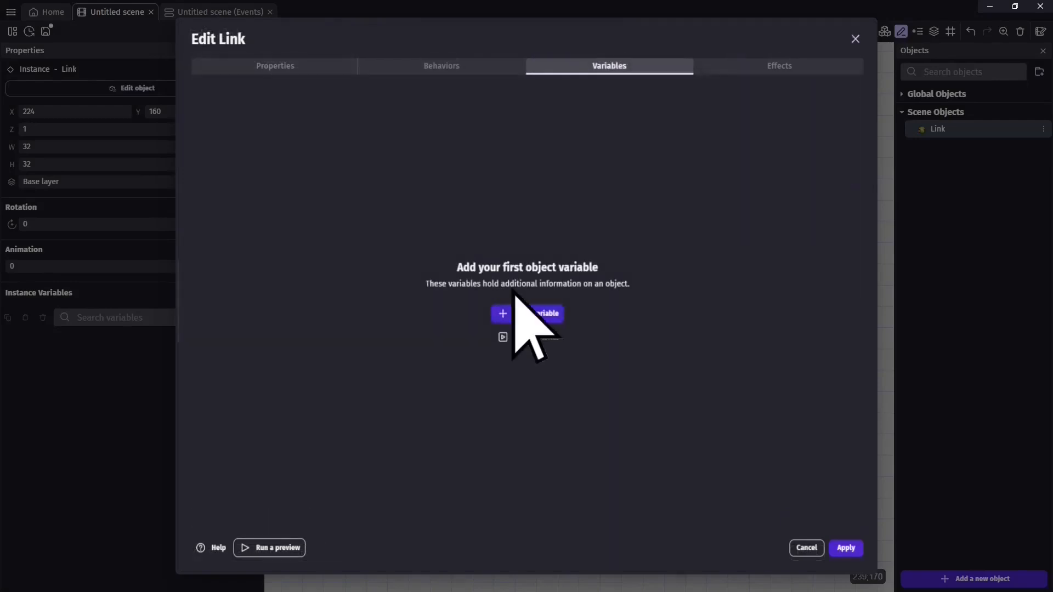
{"action": "left_click", "coordinate": [724, 68]}
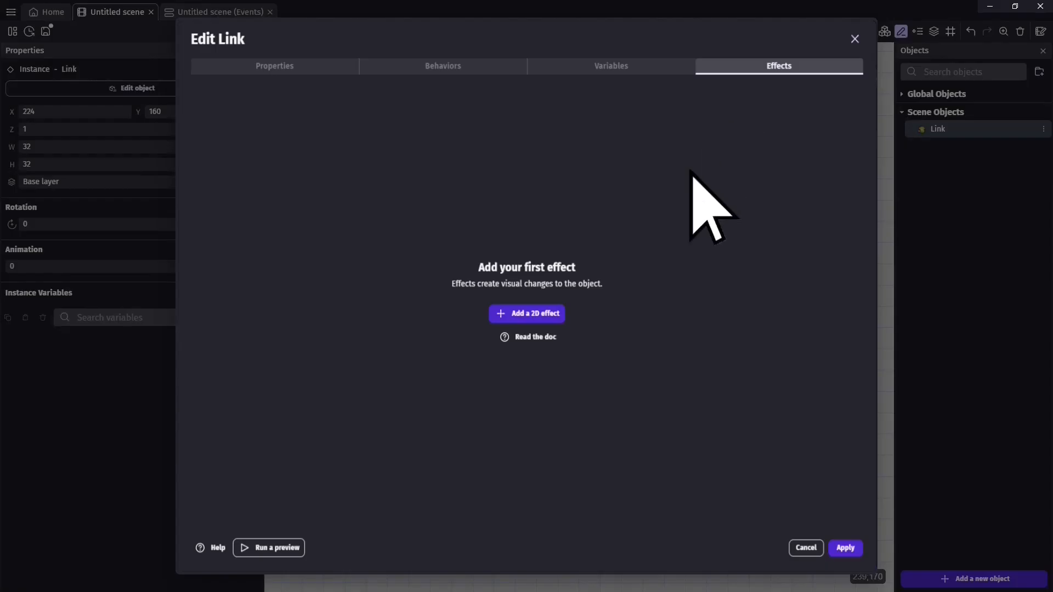
{"action": "left_click", "coordinate": [537, 313]}
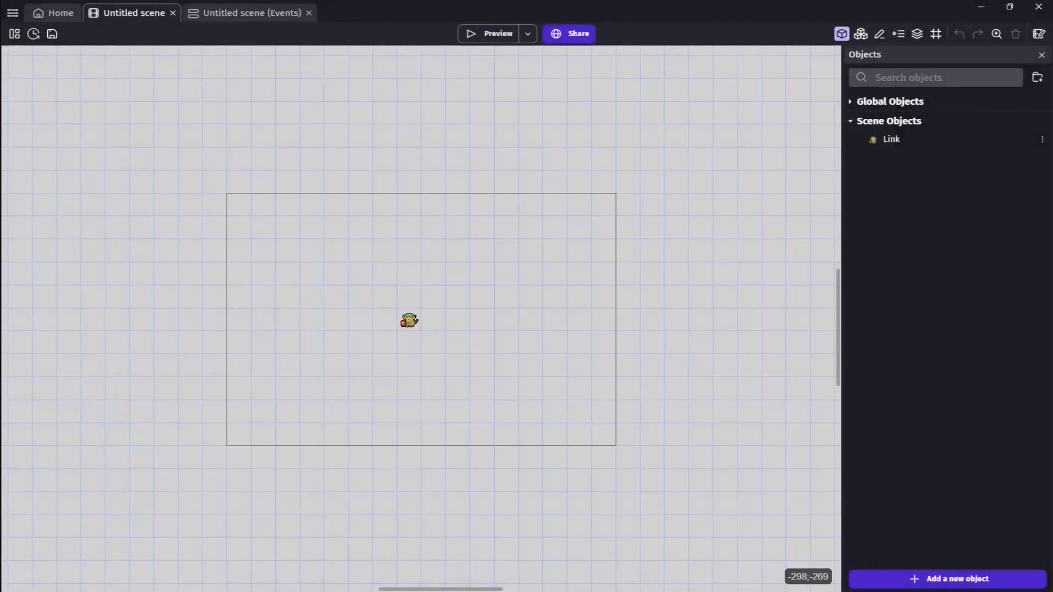
Step: Display the instance properties and place Link near the middle of the scene, at about X 256, Y 160
{"action": "left_click", "coordinate": [413, 323]}
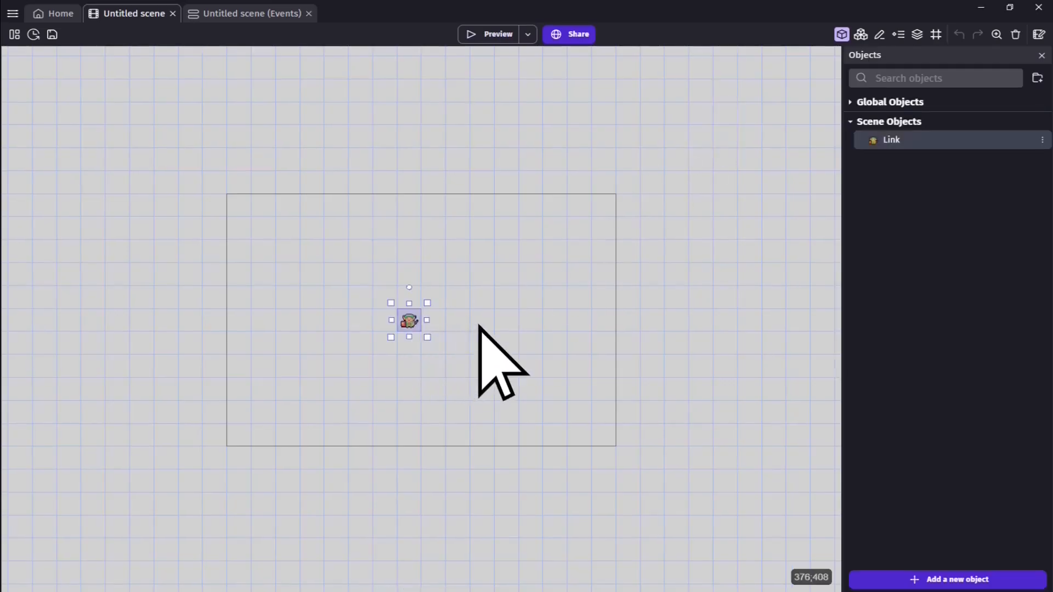
{"action": "left_click", "coordinate": [880, 34]}
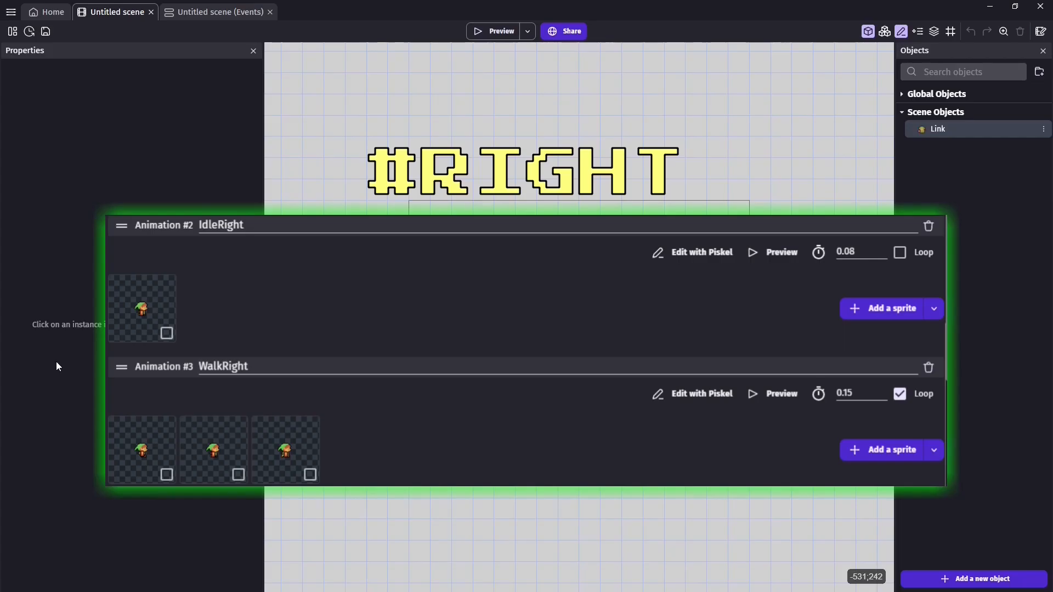
{"action": "left_click", "coordinate": [568, 316]}
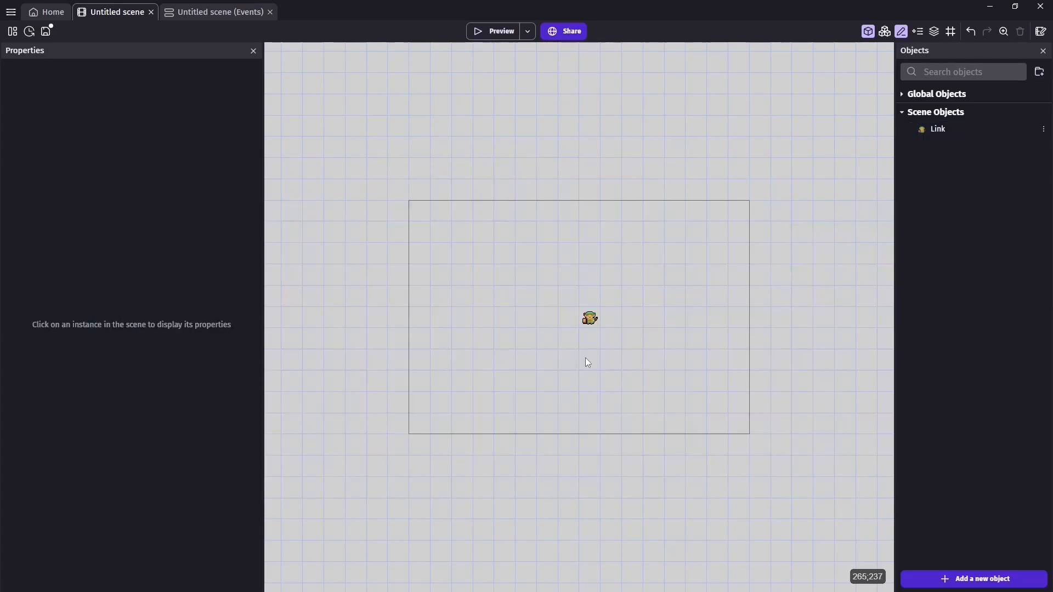
Step: Add a second animation to the Link object and start creating it in Piskel
{"action": "double_click", "coordinate": [590, 318]}
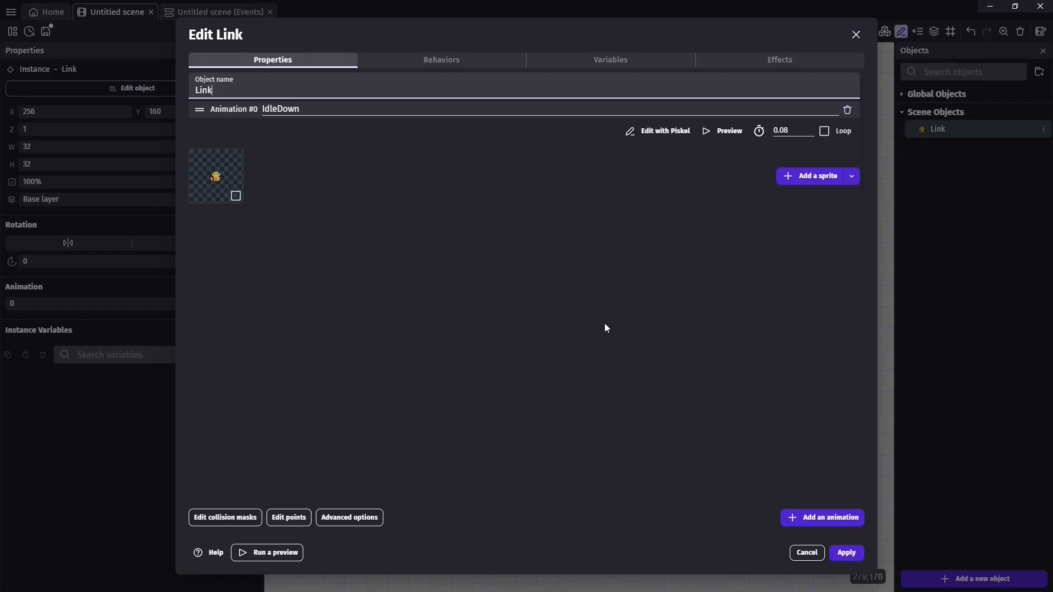
{"action": "left_click", "coordinate": [818, 518]}
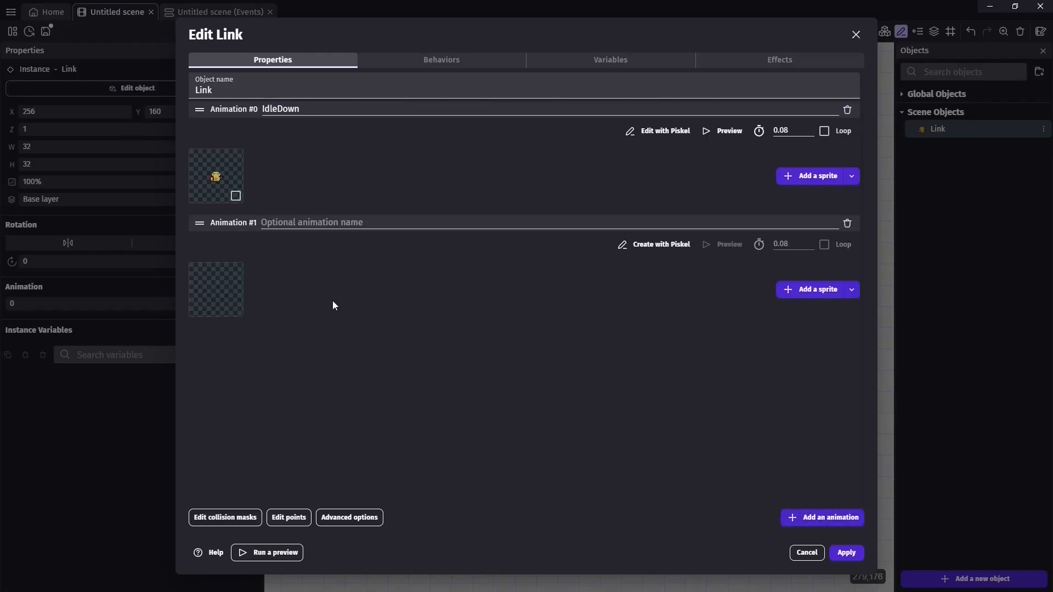
{"action": "left_click", "coordinate": [679, 245]}
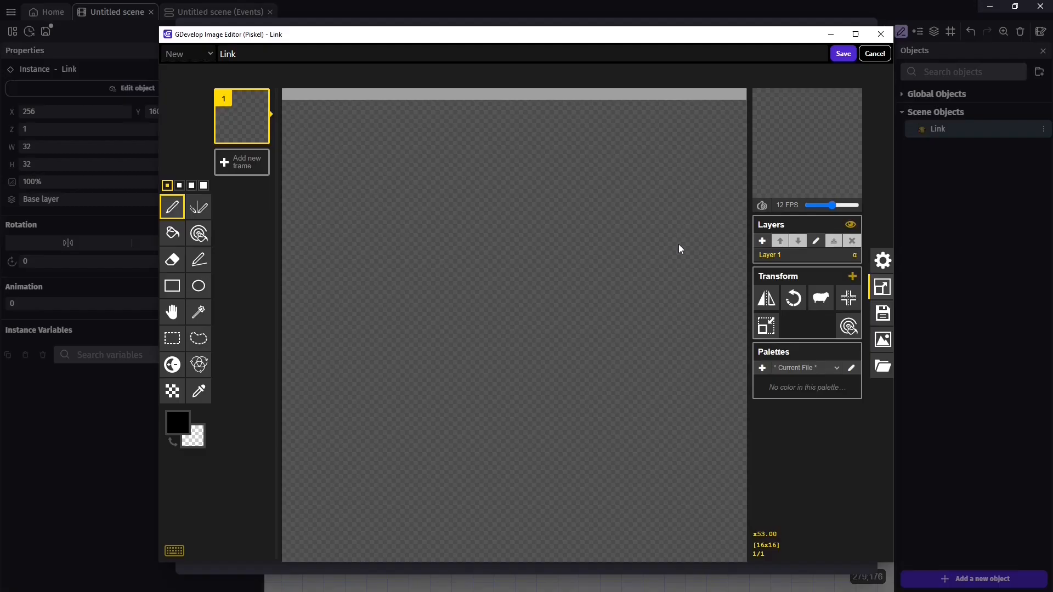
Step: Import the Untitled350 character image as a spritesheet with 32 by 32 frames, replacing the current animation
{"action": "left_click_drag", "start_coordinate": [0, 229], "coordinate": [574, 242]}
{"action": "left_click", "coordinate": [407, 307]}
{"action": "left_click_drag", "start_coordinate": [407, 308], "coordinate": [486, 199]}
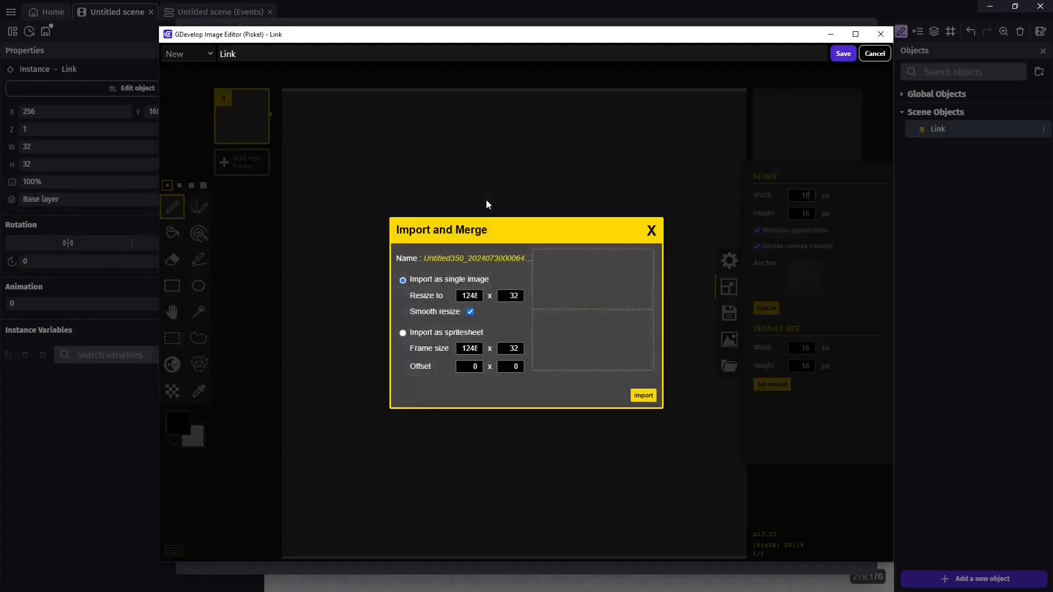
{"action": "left_click", "coordinate": [419, 333]}
{"action": "double_click", "coordinate": [470, 348]}
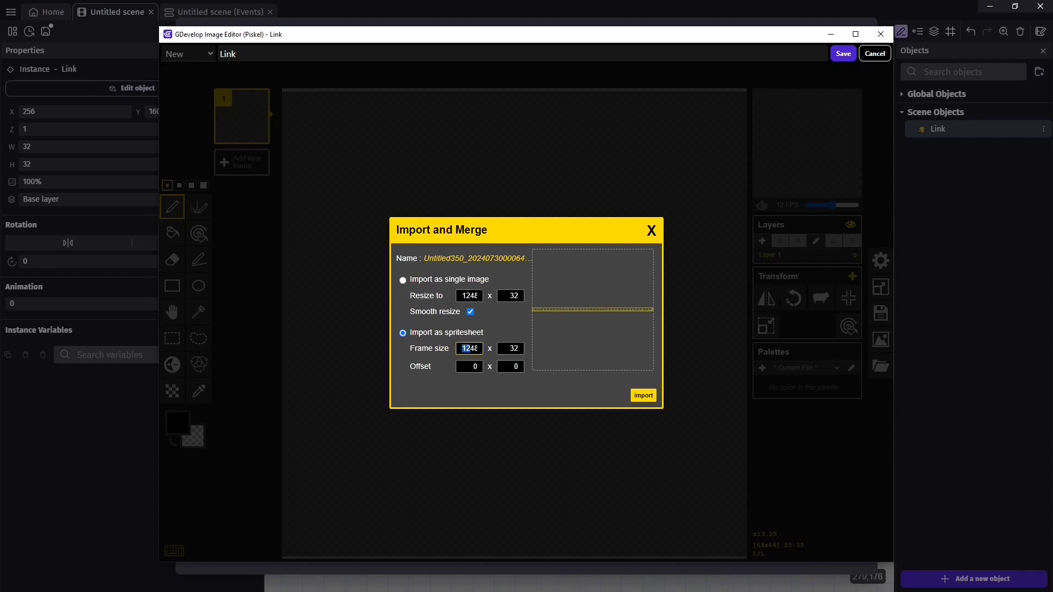
{"action": "type", "text": "32"}
{"action": "left_click", "coordinate": [644, 397]}
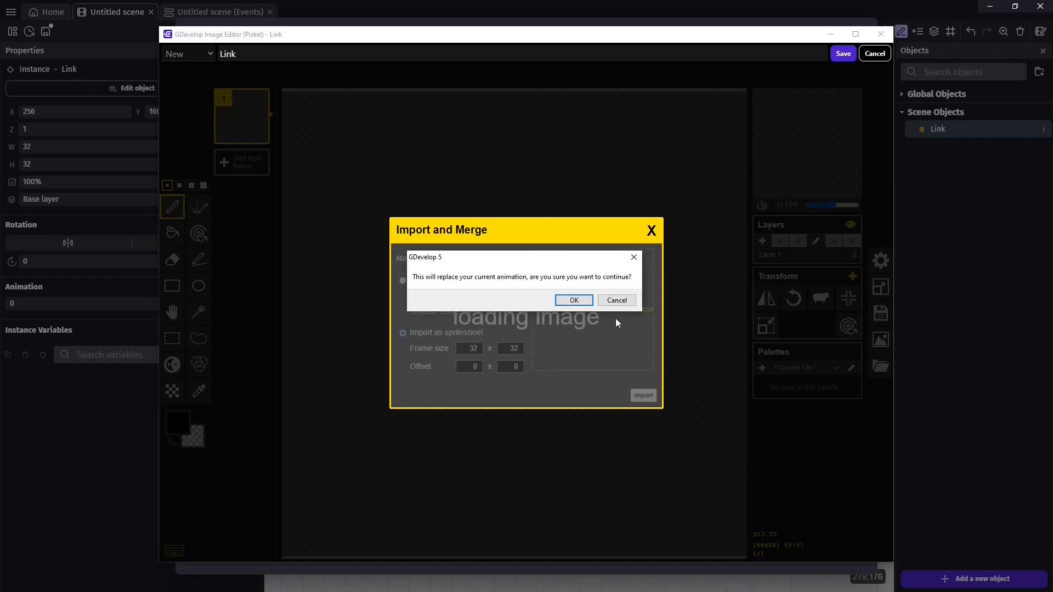
{"action": "left_click", "coordinate": [578, 299]}
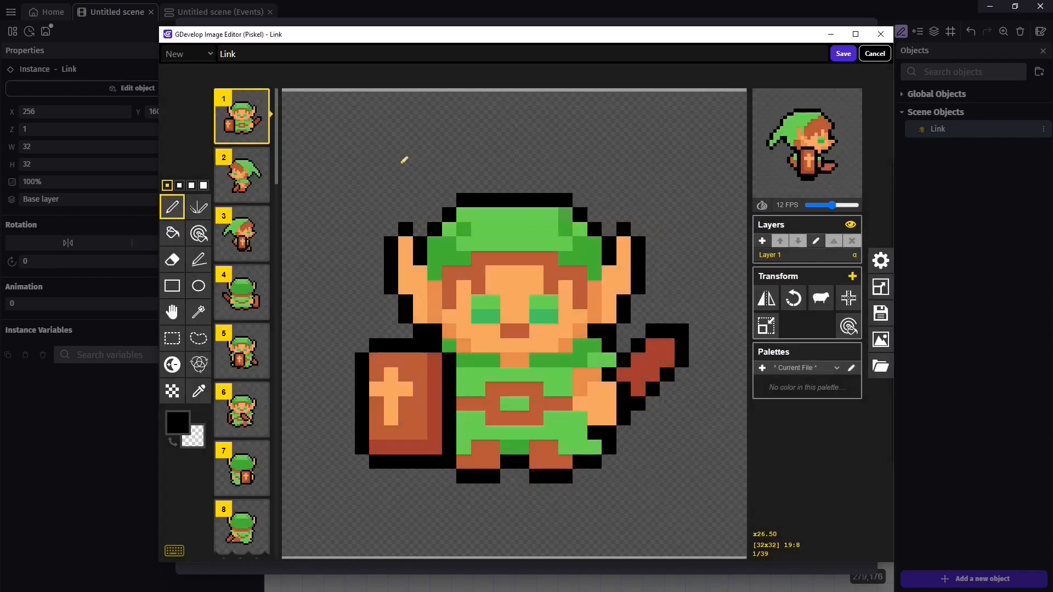
Step: Delete the first four idle frames so the sequence starts with the front-facing walk frames
{"action": "mouse_move", "coordinate": [226, 373]}
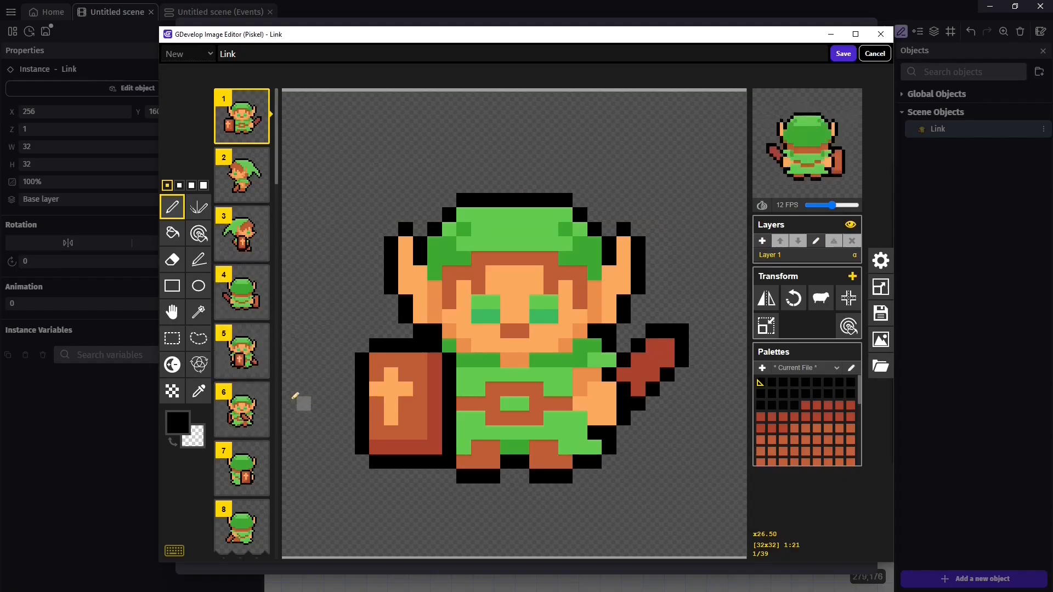
{"action": "left_click", "coordinate": [241, 362]}
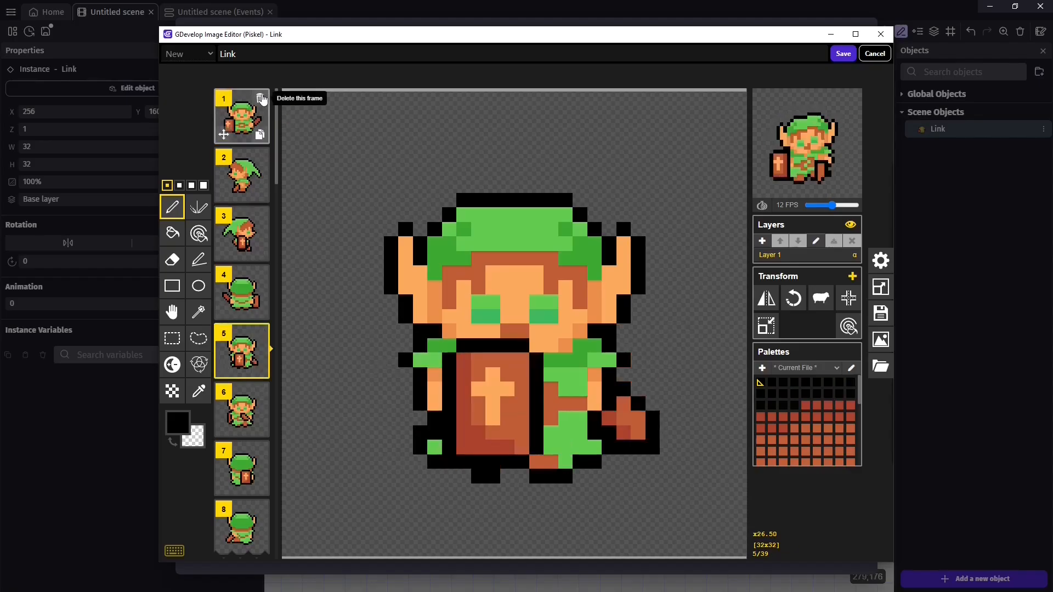
{"action": "left_click", "coordinate": [260, 98]}
{"action": "left_click", "coordinate": [260, 98]}
{"action": "left_click", "coordinate": [260, 99]}
{"action": "left_click", "coordinate": [260, 98]}
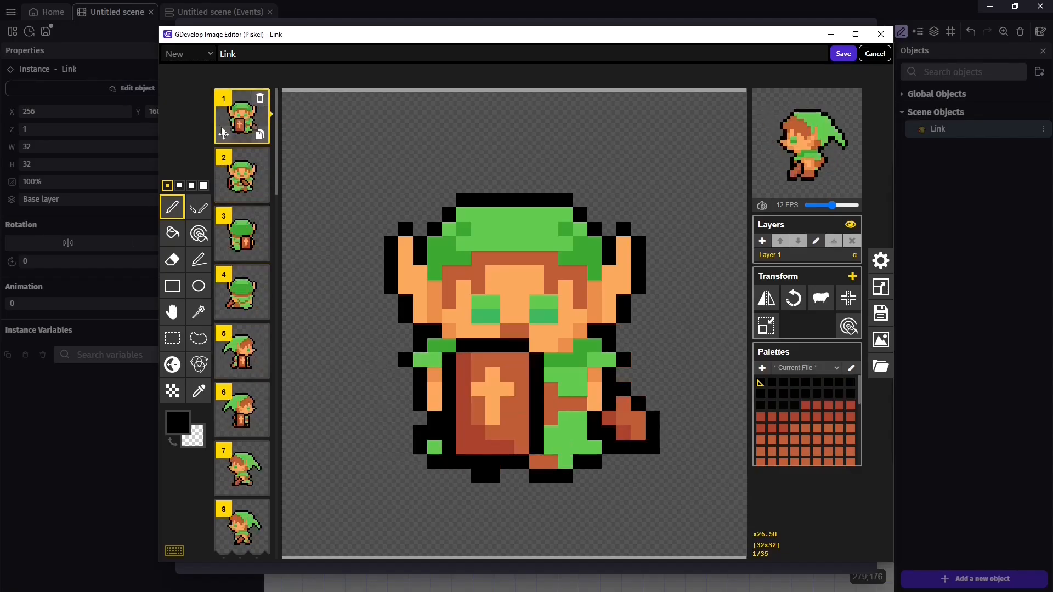
Step: Delete every frame after the two front-facing walk frames and save the animation to the Link object
{"action": "left_click", "coordinate": [260, 216]}
{"action": "left_click", "coordinate": [260, 216]}
{"action": "left_click", "coordinate": [260, 217]}
{"action": "left_click", "coordinate": [260, 216]}
{"action": "left_click", "coordinate": [259, 216]}
{"action": "left_click", "coordinate": [260, 216]}
{"action": "left_click", "coordinate": [260, 216]}
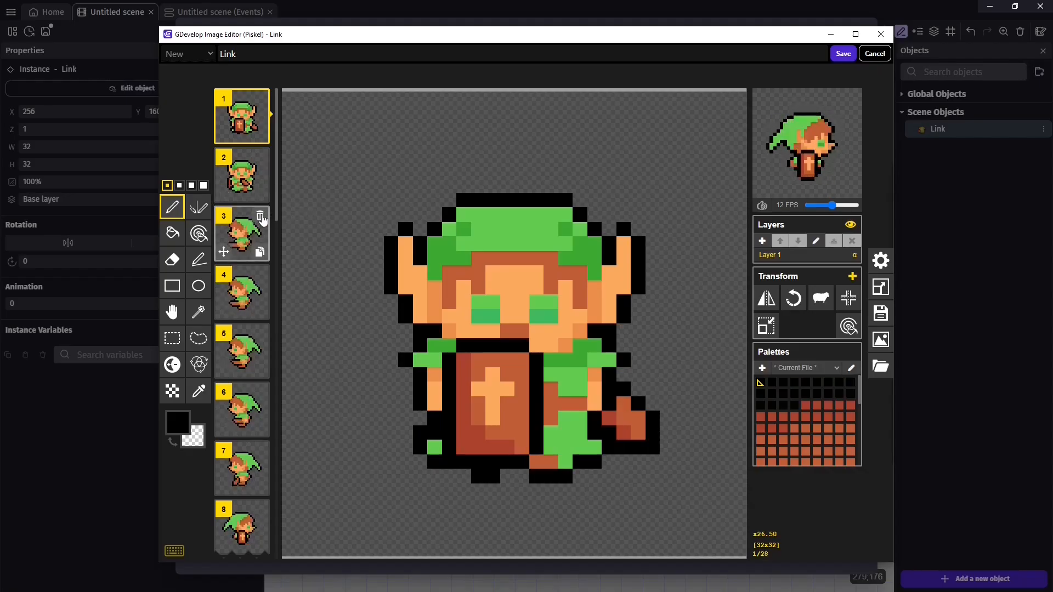
{"action": "left_click", "coordinate": [260, 216]}
{"action": "left_click", "coordinate": [260, 216]}
{"action": "left_click", "coordinate": [260, 216]}
{"action": "left_click", "coordinate": [260, 216]}
{"action": "left_click", "coordinate": [260, 216]}
{"action": "left_click", "coordinate": [260, 216]}
{"action": "left_click", "coordinate": [260, 216]}
{"action": "left_click", "coordinate": [260, 216]}
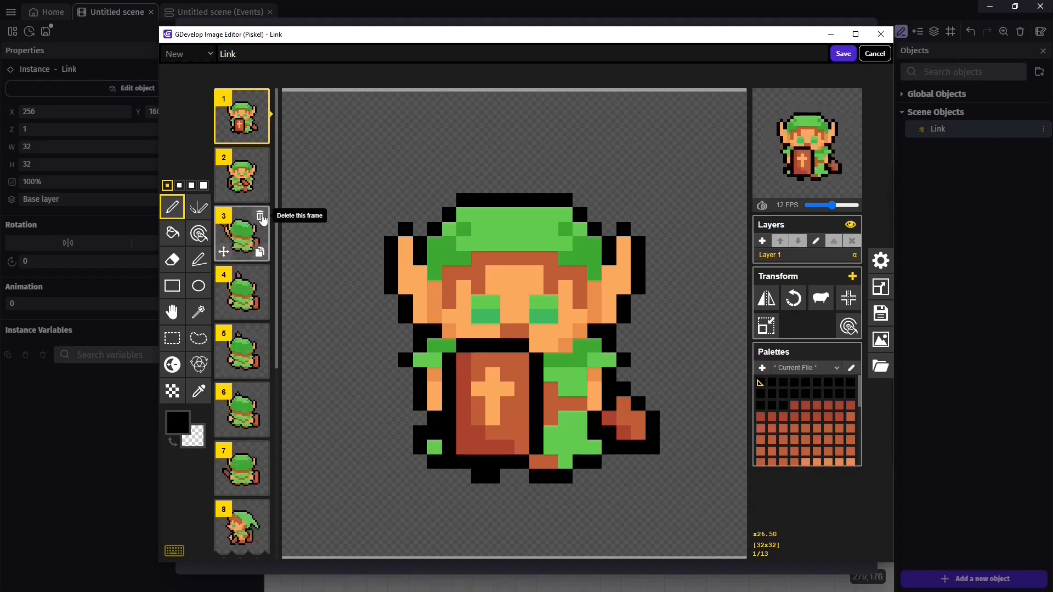
{"action": "left_click", "coordinate": [260, 216]}
{"action": "left_click", "coordinate": [260, 217]}
{"action": "left_click", "coordinate": [260, 216]}
{"action": "left_click", "coordinate": [260, 217]}
{"action": "left_click", "coordinate": [259, 216]}
{"action": "left_click", "coordinate": [260, 217]}
{"action": "left_click", "coordinate": [259, 216]}
{"action": "left_click", "coordinate": [260, 216]}
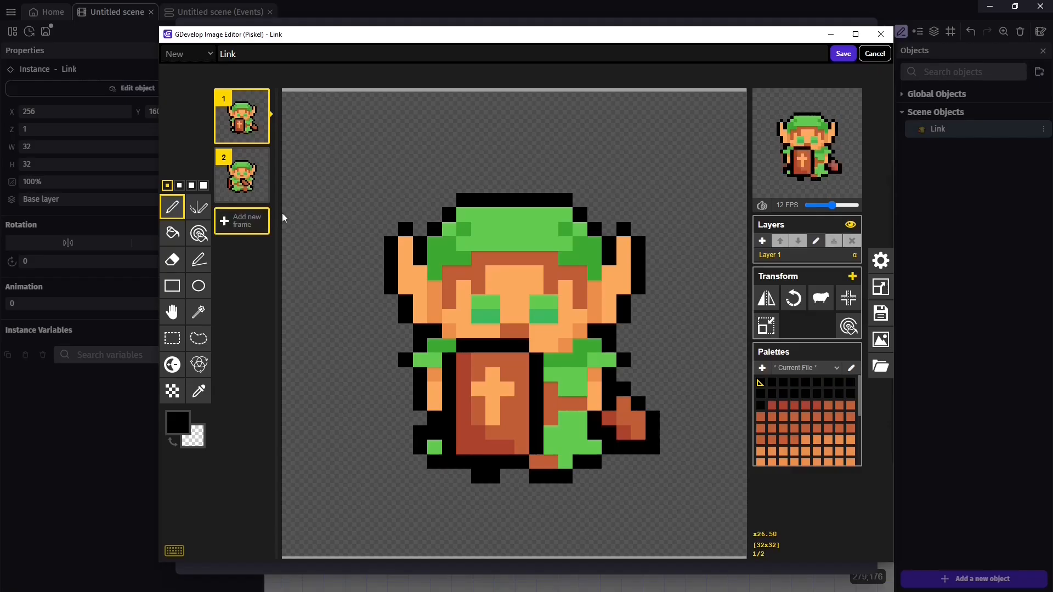
{"action": "left_click", "coordinate": [843, 53]}
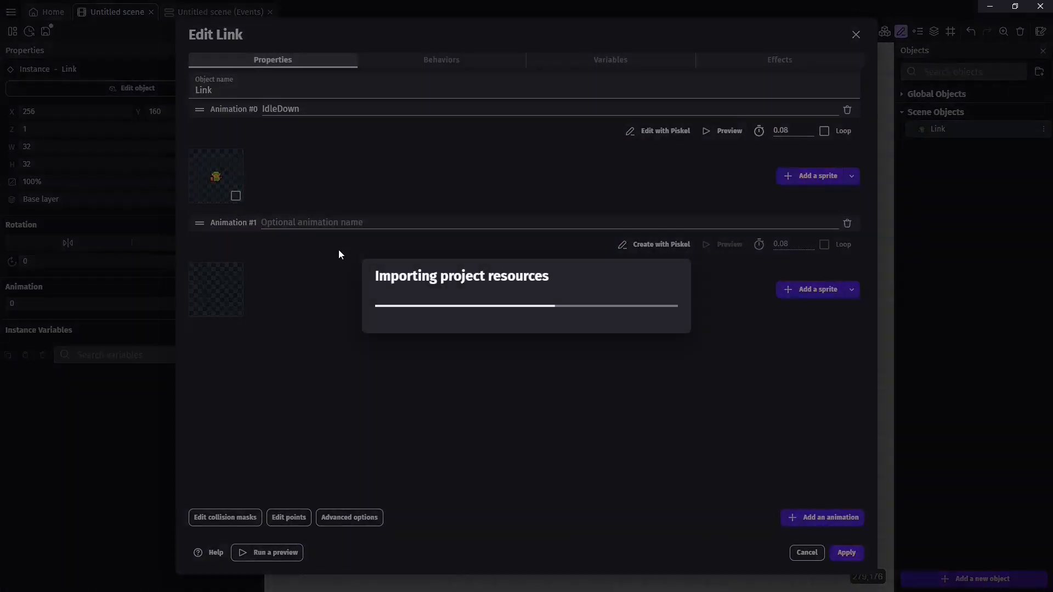
Step: Name Link's second animation DownWalk
{"action": "double_click", "coordinate": [472, 220]}
{"action": "type", "text": "D"}
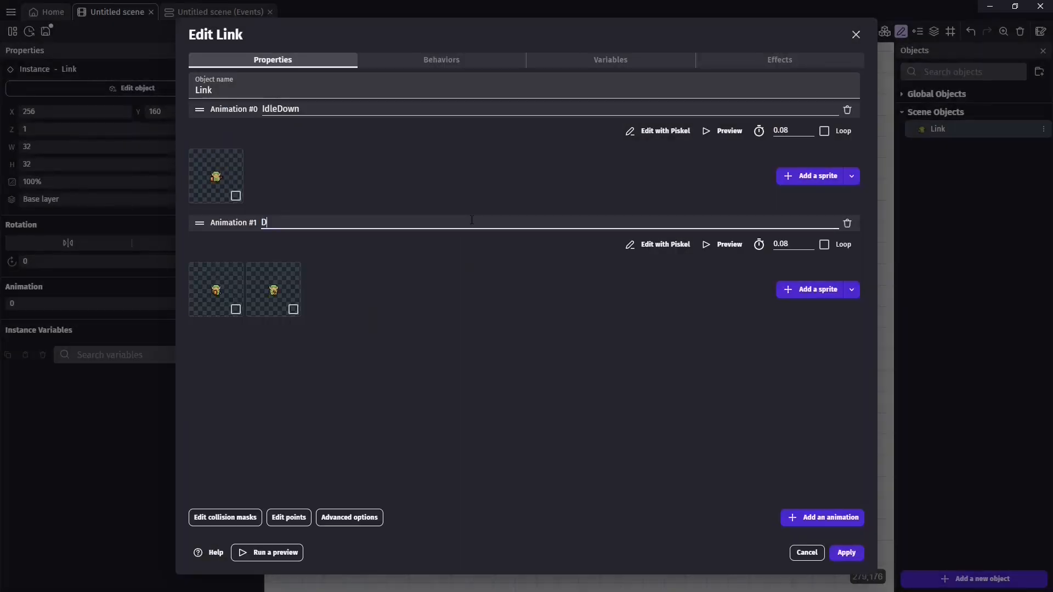
{"action": "type", "text": "ownWalk"}
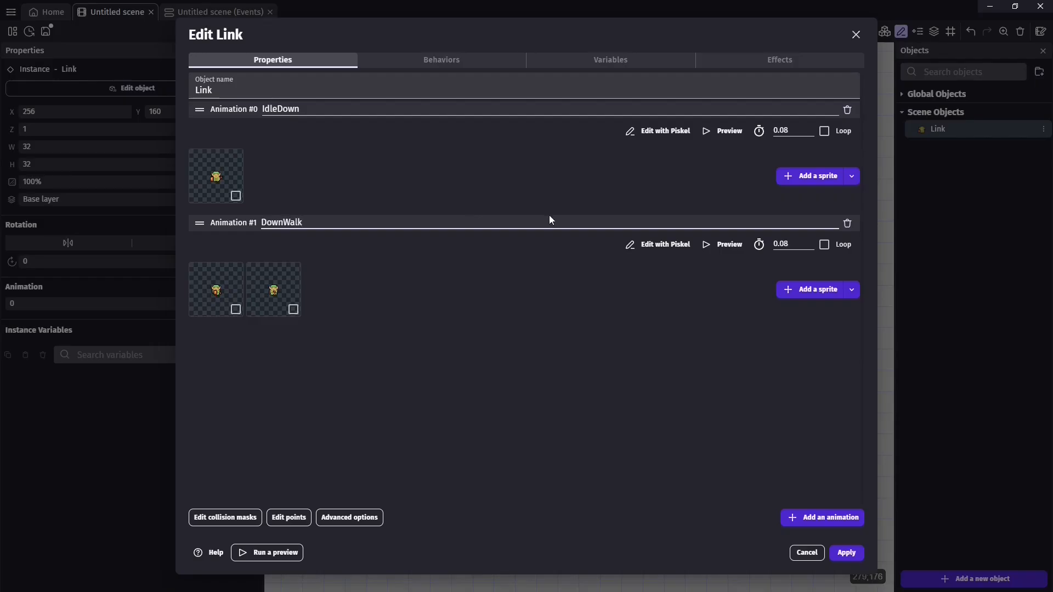
{"action": "left_click", "coordinate": [776, 256]}
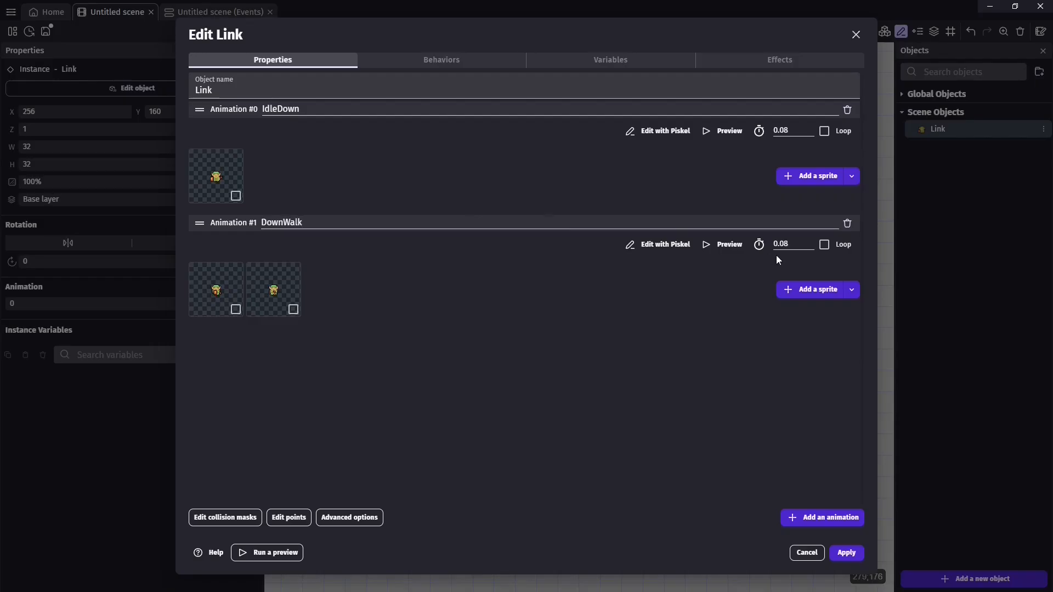
Step: Set the second animation's time between frames to 0.24, turn on looping and apply the changes to Link
{"action": "left_click", "coordinate": [790, 244]}
{"action": "type", "text": "24"}
{"action": "left_click", "coordinate": [824, 245]}
{"action": "left_click", "coordinate": [848, 553]}
{"action": "left_click", "coordinate": [606, 328]}
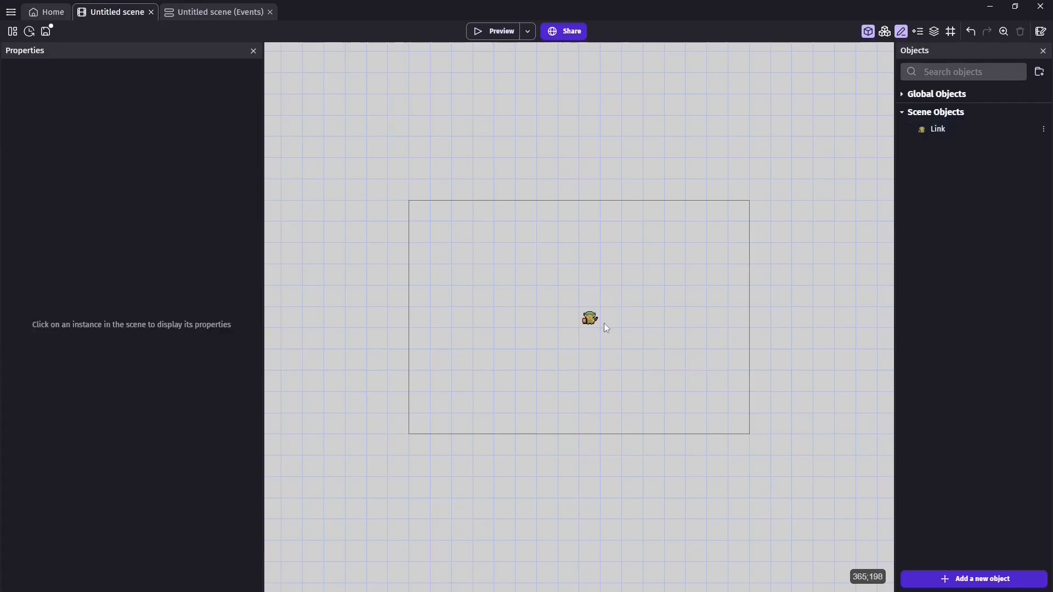
Step: Set the Link instance's animation to 1 and preview the scene
{"action": "left_click", "coordinate": [589, 319]}
{"action": "left_click", "coordinate": [98, 304]}
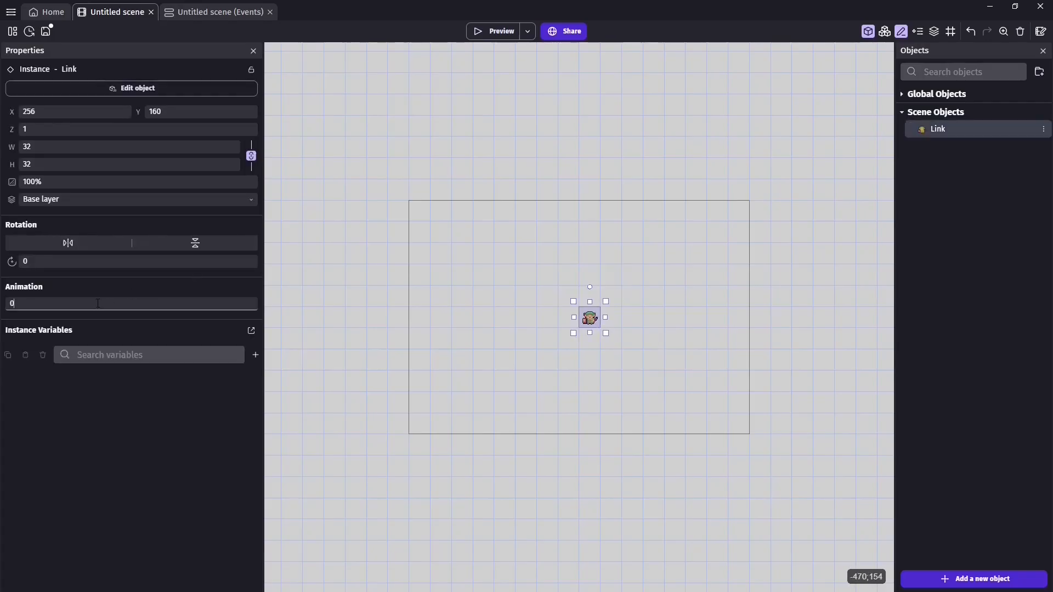
{"action": "type", "text": "1"}
{"action": "left_click", "coordinate": [536, 327]}
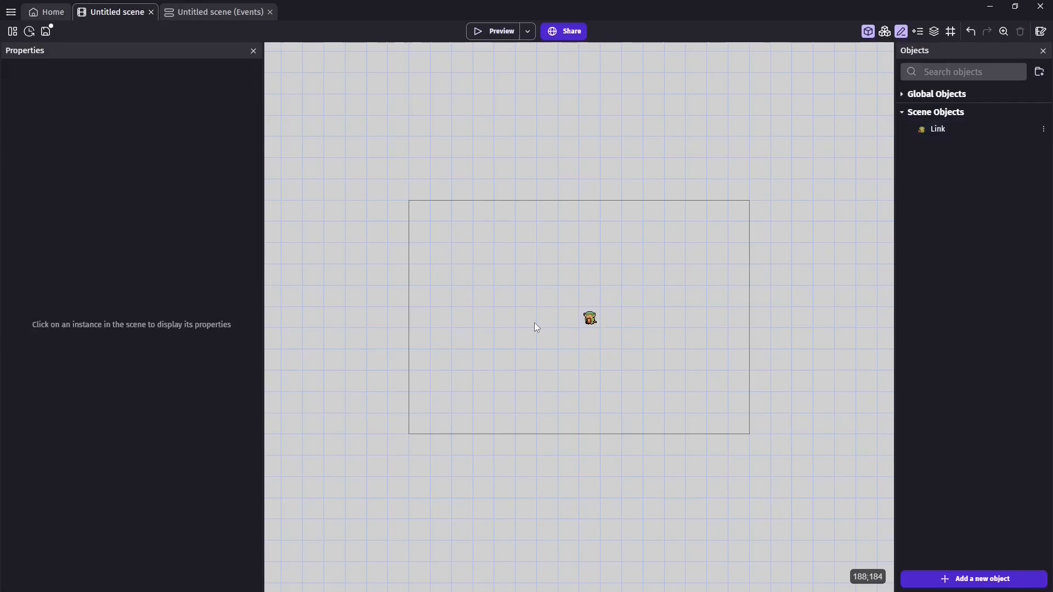
{"action": "left_click", "coordinate": [591, 324]}
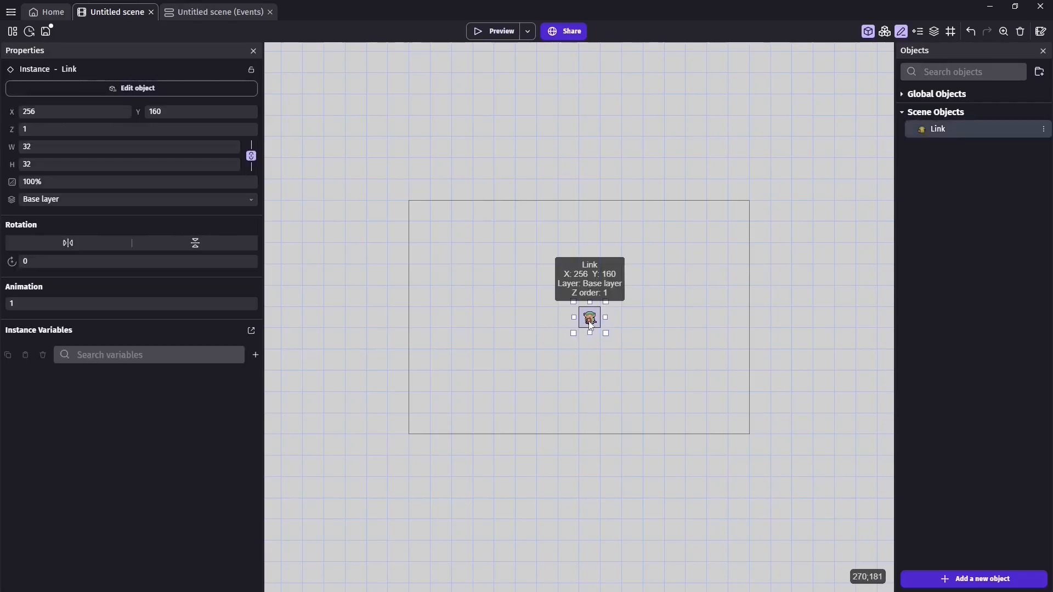
{"action": "left_click", "coordinate": [478, 33]}
Step: Reopen the Link object and rename its two-frame walking animation as WalkDown
{"action": "double_click", "coordinate": [598, 317]}
{"action": "left_click_drag", "start_coordinate": [303, 222], "coordinate": [261, 223]}
{"action": "type", "text": "Wa"}
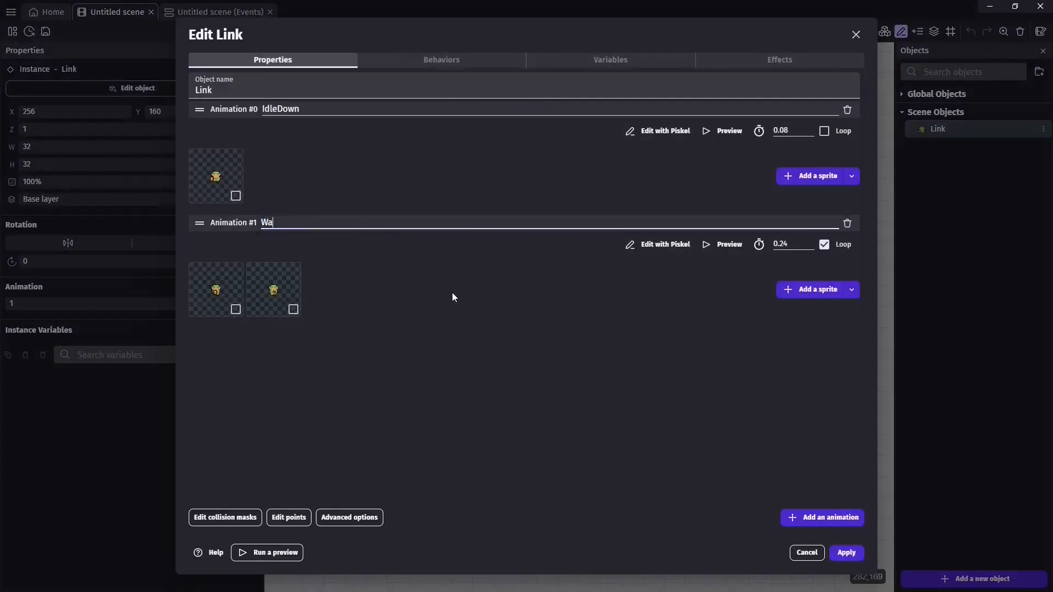
{"action": "type", "text": "lkDown"}
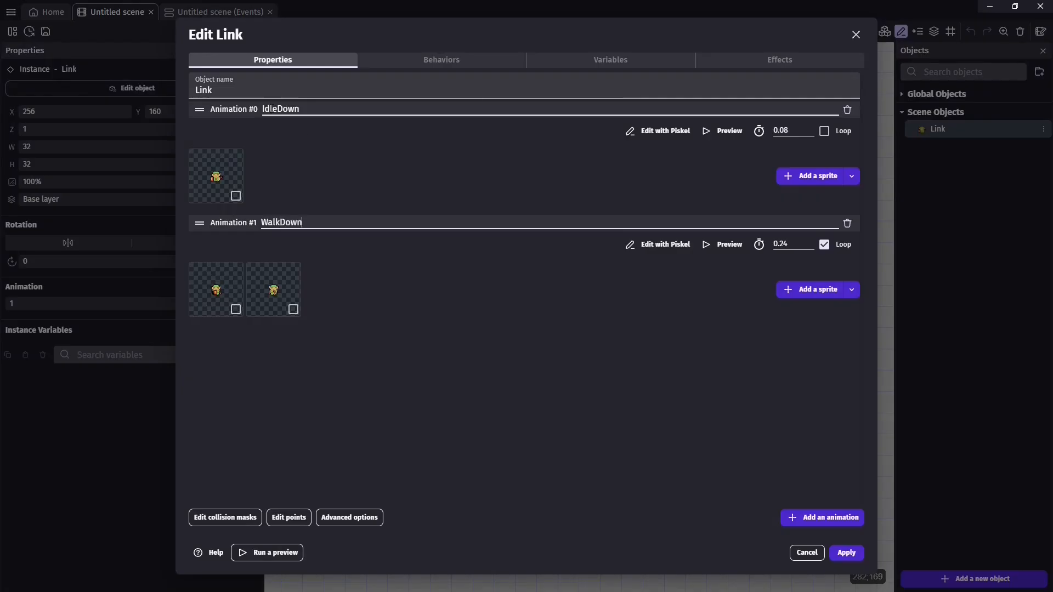
{"action": "mouse_move", "coordinate": [277, 109]}
{"action": "left_mouse_down"}
{"action": "mouse_move", "coordinate": [262, 109]}
{"action": "mouse_move", "coordinate": [282, 116]}
{"action": "left_mouse_up"}
{"action": "left_click", "coordinate": [278, 222]}
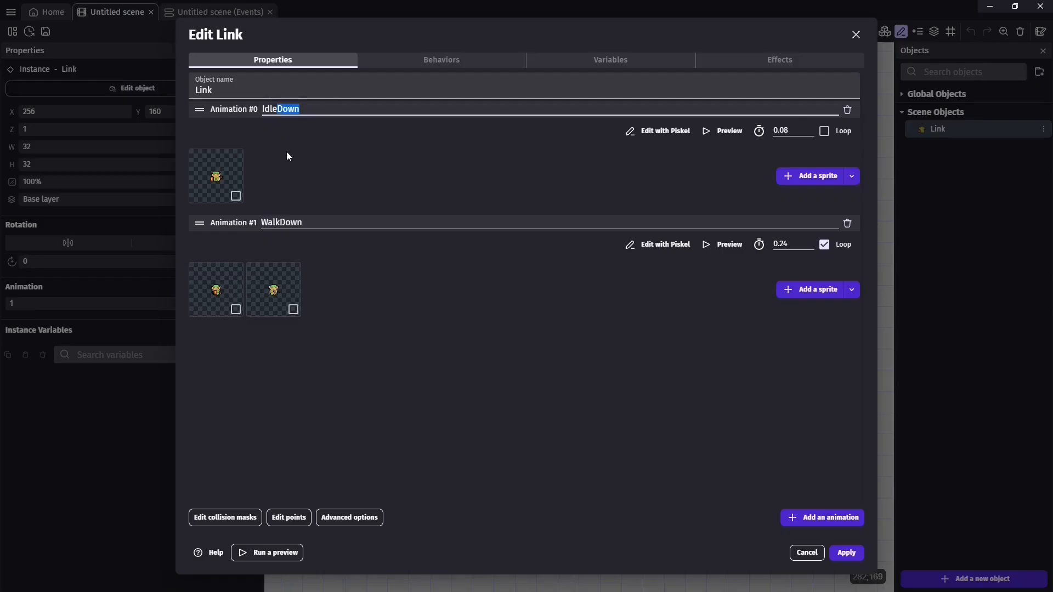
{"action": "left_click_drag", "start_coordinate": [302, 222], "coordinate": [280, 222]}
{"action": "left_click", "coordinate": [369, 296]}
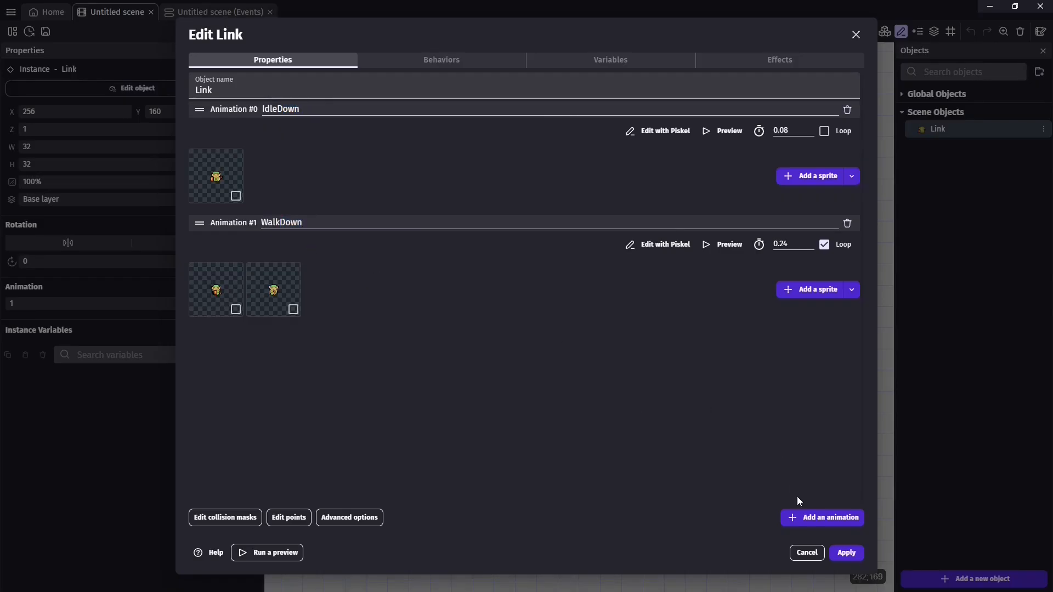
Step: Add a third animation and import the Untitled350 character image in Piskel as a spritesheet with 32 by 32 frames
{"action": "left_click", "coordinate": [806, 518]}
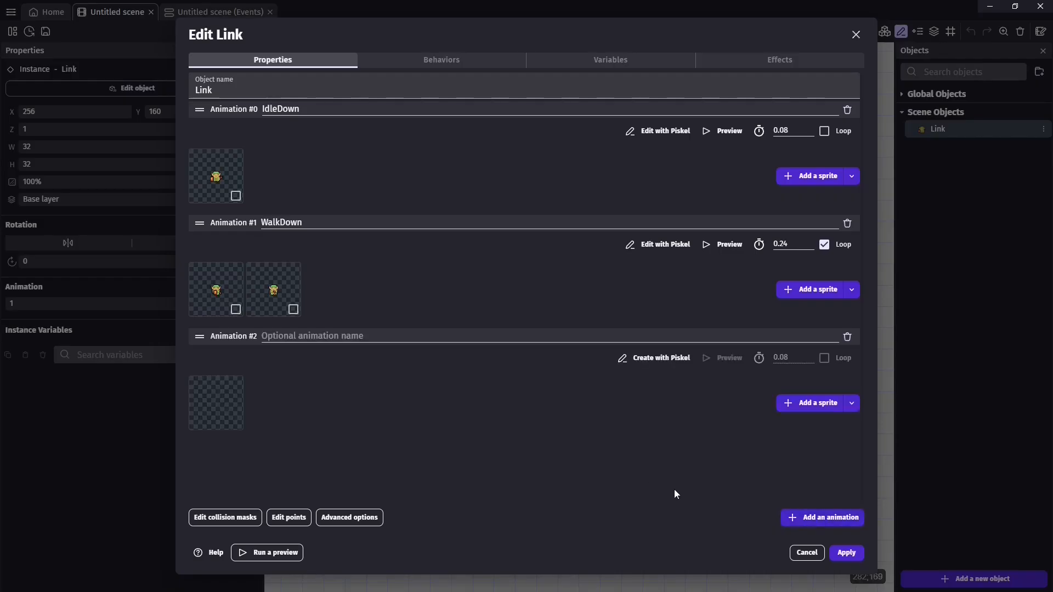
{"action": "left_click", "coordinate": [644, 362]}
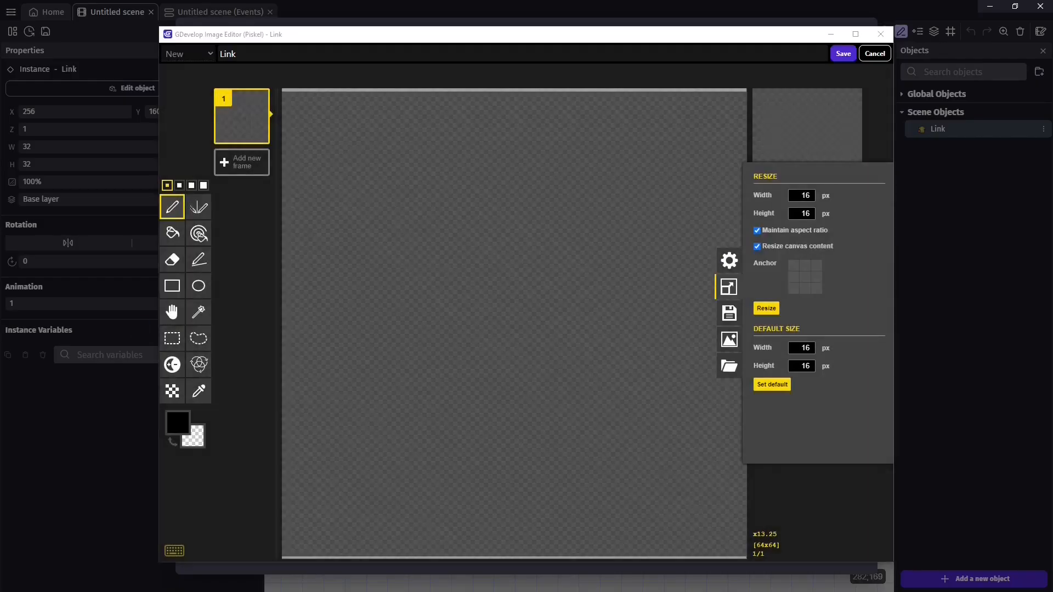
{"action": "left_click_drag", "start_coordinate": [0, 165], "coordinate": [365, 378]}
{"action": "left_click_drag", "start_coordinate": [360, 425], "coordinate": [441, 293]}
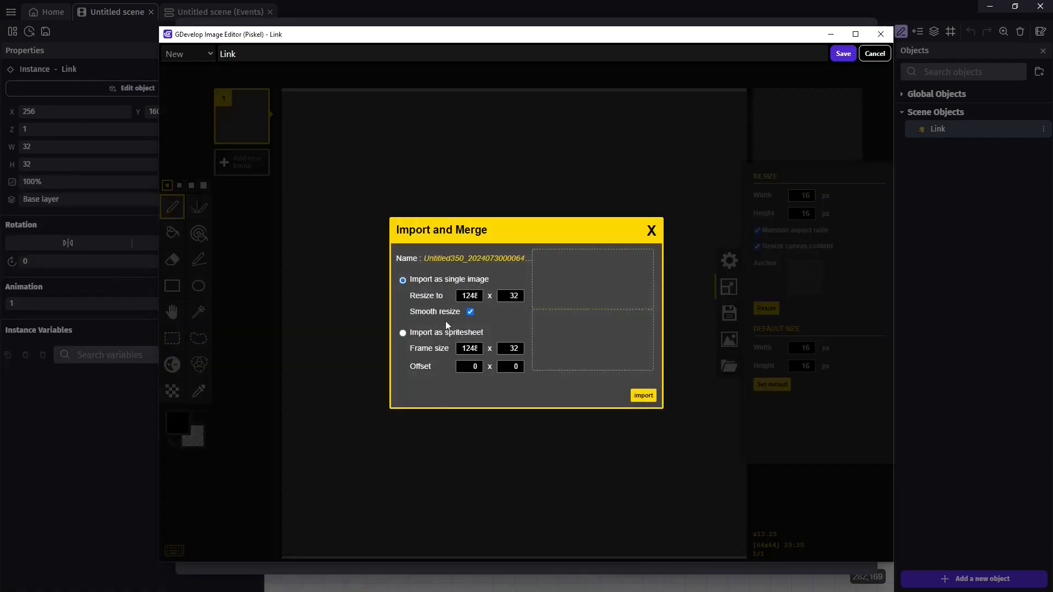
{"action": "left_click", "coordinate": [403, 333]}
{"action": "double_click", "coordinate": [470, 348]}
{"action": "type", "text": "32"}
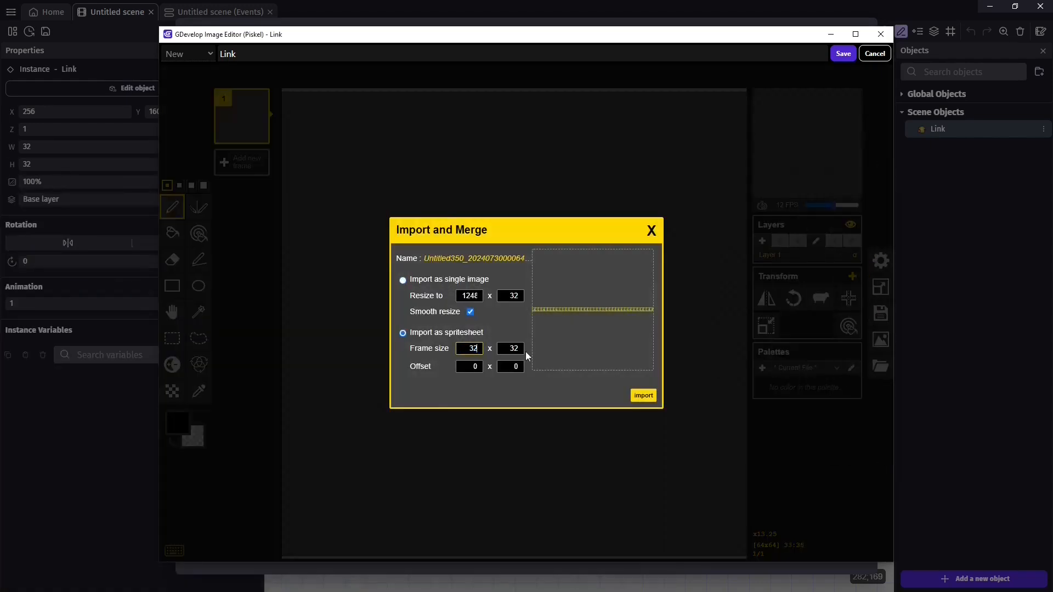
{"action": "left_click", "coordinate": [652, 397]}
{"action": "left_click", "coordinate": [590, 299]}
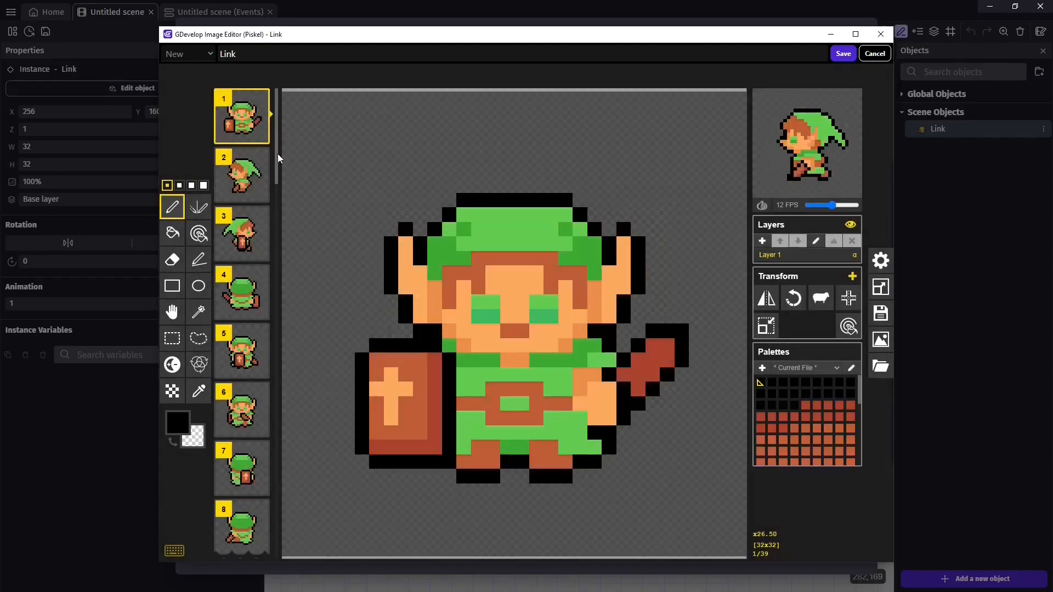
Step: Delete all frames except the right-facing idle one and save the animation
{"action": "left_click", "coordinate": [260, 99]}
{"action": "left_click", "coordinate": [260, 99]}
{"action": "left_click", "coordinate": [261, 157]}
{"action": "left_click", "coordinate": [261, 156]}
{"action": "left_click", "coordinate": [261, 157]}
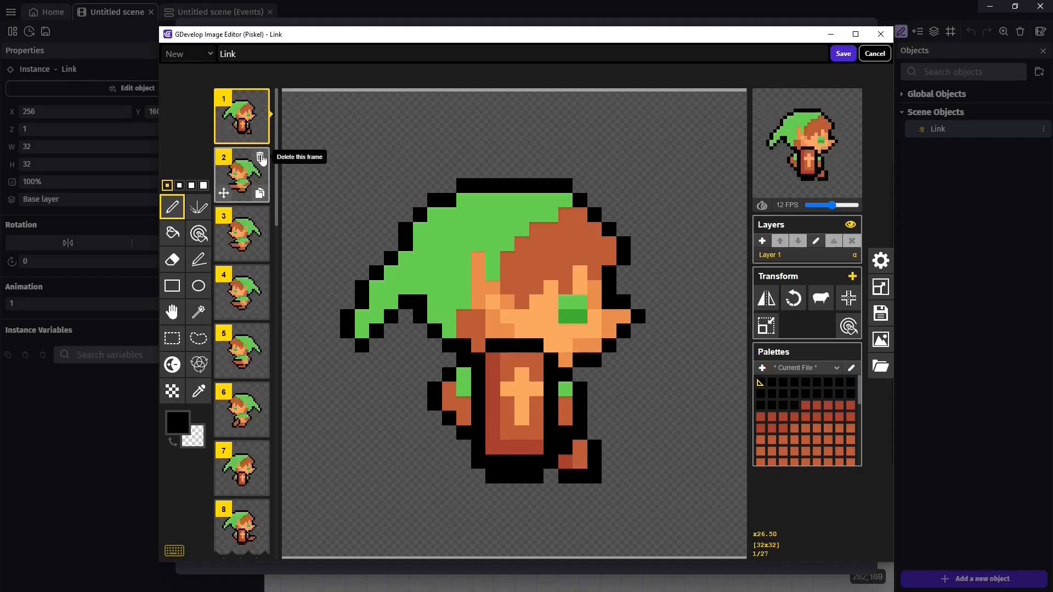
{"action": "left_click", "coordinate": [261, 157]}
{"action": "left_click", "coordinate": [261, 156]}
{"action": "left_click", "coordinate": [261, 157]}
{"action": "left_click", "coordinate": [261, 157]}
{"action": "left_click", "coordinate": [261, 157]}
{"action": "left_click", "coordinate": [261, 156]}
{"action": "left_click", "coordinate": [261, 157]}
{"action": "left_click", "coordinate": [261, 157]}
{"action": "left_click", "coordinate": [842, 53]}
Step: Name the third animation IdleRight and add a fourth animation named WalkRight
{"action": "double_click", "coordinate": [313, 336]}
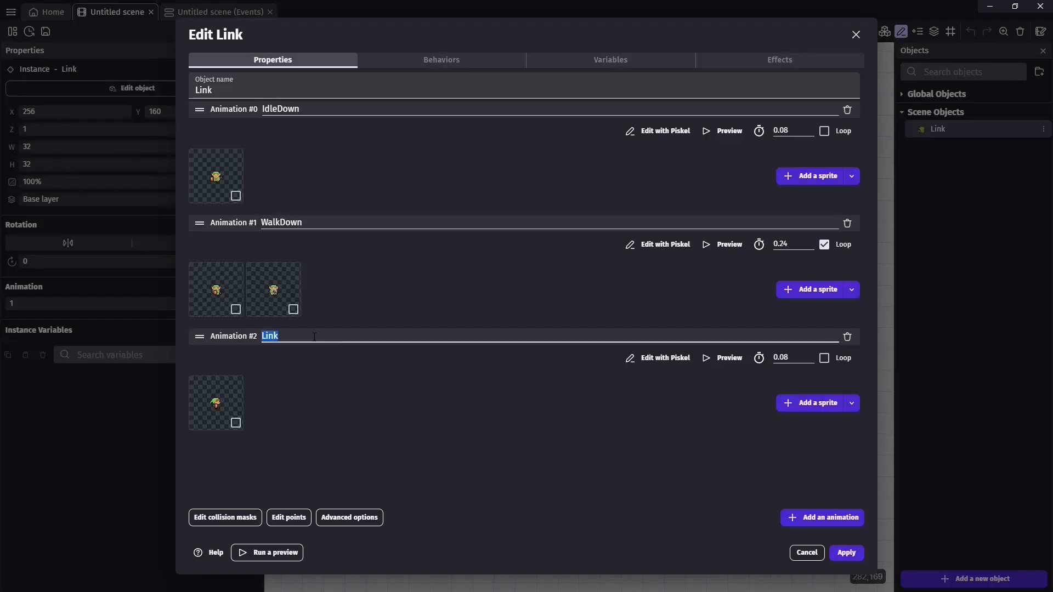
{"action": "type", "text": "IdleRight"}
{"action": "left_click", "coordinate": [837, 516]}
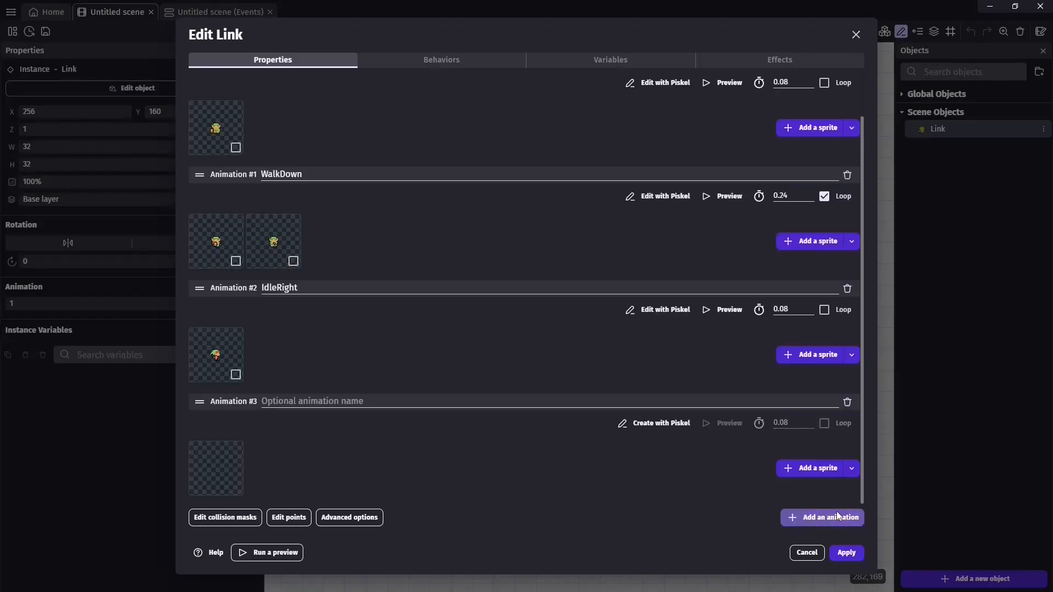
{"action": "left_click", "coordinate": [349, 399]}
{"action": "type", "text": "WalkRight"}
Step: Create WalkRight in Piskel by importing the Untitled350 character image as a spritesheet with 32 by 32 frames
{"action": "left_click", "coordinate": [676, 425]}
{"action": "key", "text": "alt+Tab"}
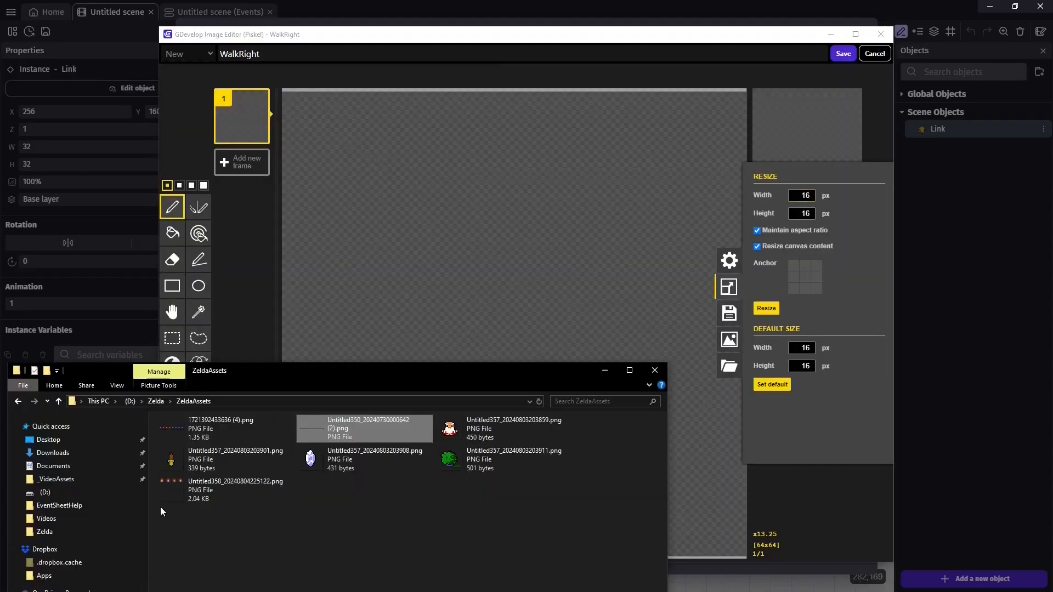
{"action": "left_click_drag", "start_coordinate": [203, 485], "coordinate": [514, 247]}
{"action": "double_click", "coordinate": [469, 349]}
{"action": "type", "text": "32"}
{"action": "left_click", "coordinate": [643, 395]}
{"action": "left_click", "coordinate": [576, 301]}
Step: Delete all WalkRight frames except the two right-facing walk frames and save the animation
{"action": "mouse_move", "coordinate": [278, 160]}
{"action": "left_mouse_down"}
{"action": "mouse_move", "coordinate": [278, 213]}
{"action": "mouse_move", "coordinate": [279, 148]}
{"action": "left_mouse_up"}
{"action": "left_click", "coordinate": [255, 323]}
{"action": "left_click", "coordinate": [260, 98]}
{"action": "left_click", "coordinate": [260, 98]}
{"action": "left_click", "coordinate": [260, 99]}
{"action": "left_click", "coordinate": [260, 216]}
{"action": "left_click", "coordinate": [261, 216]}
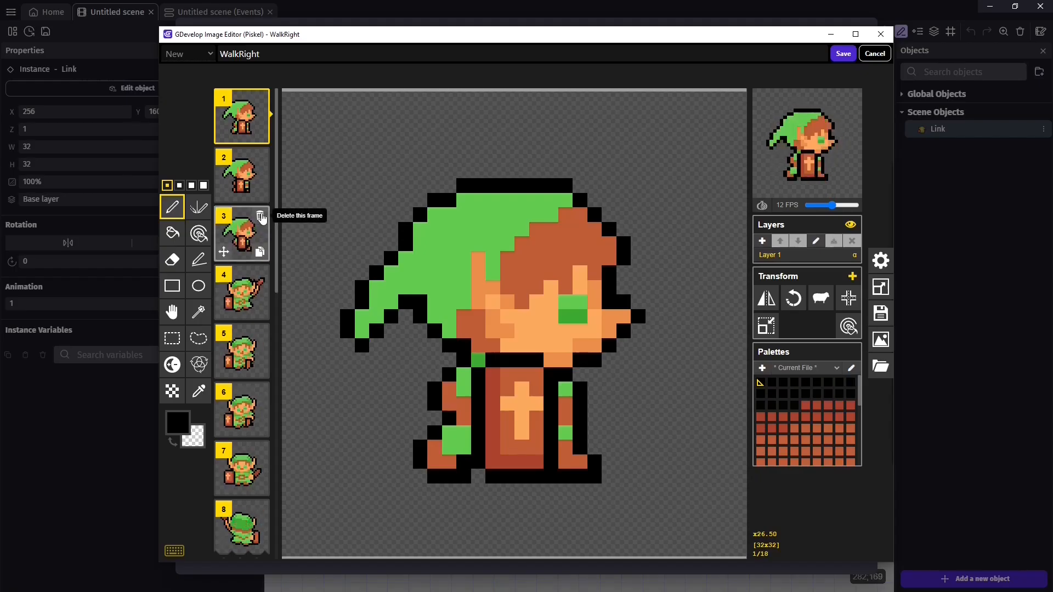
{"action": "left_click", "coordinate": [261, 215]}
{"action": "left_click", "coordinate": [260, 215]}
{"action": "left_click", "coordinate": [261, 217]}
{"action": "left_click", "coordinate": [261, 217]}
{"action": "left_click", "coordinate": [261, 217]}
{"action": "left_click", "coordinate": [261, 217]}
{"action": "left_click", "coordinate": [261, 217]}
{"action": "left_click", "coordinate": [843, 53]}
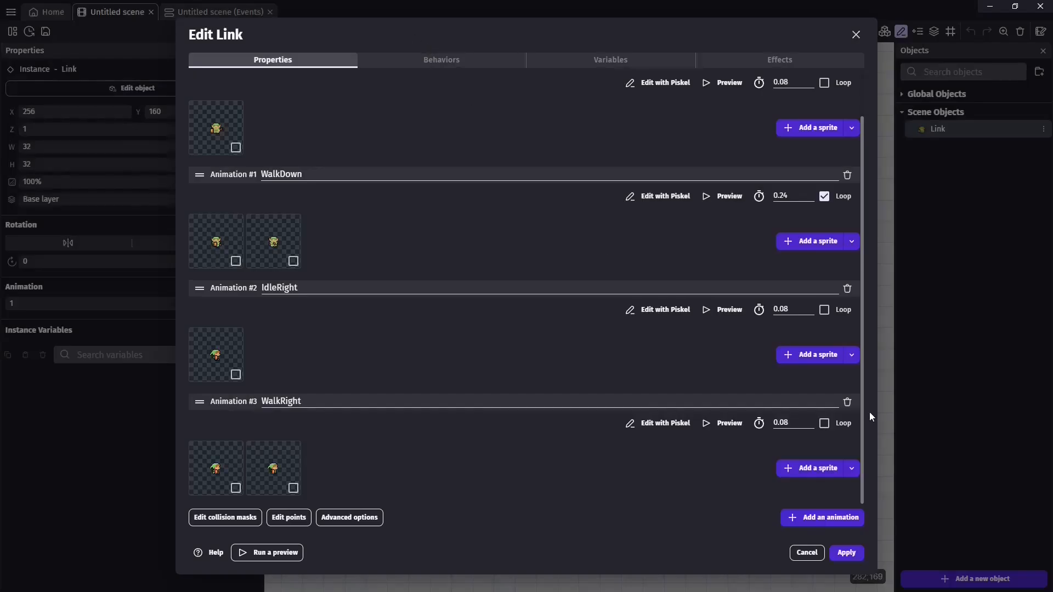
Step: Add an animation named IdleUp and import the Untitled350 character image into it as a spritesheet of 32 by 32 frames
{"action": "left_click", "coordinate": [713, 401]}
{"action": "type", "text": "IdleUp"}
{"action": "left_click", "coordinate": [680, 425]}
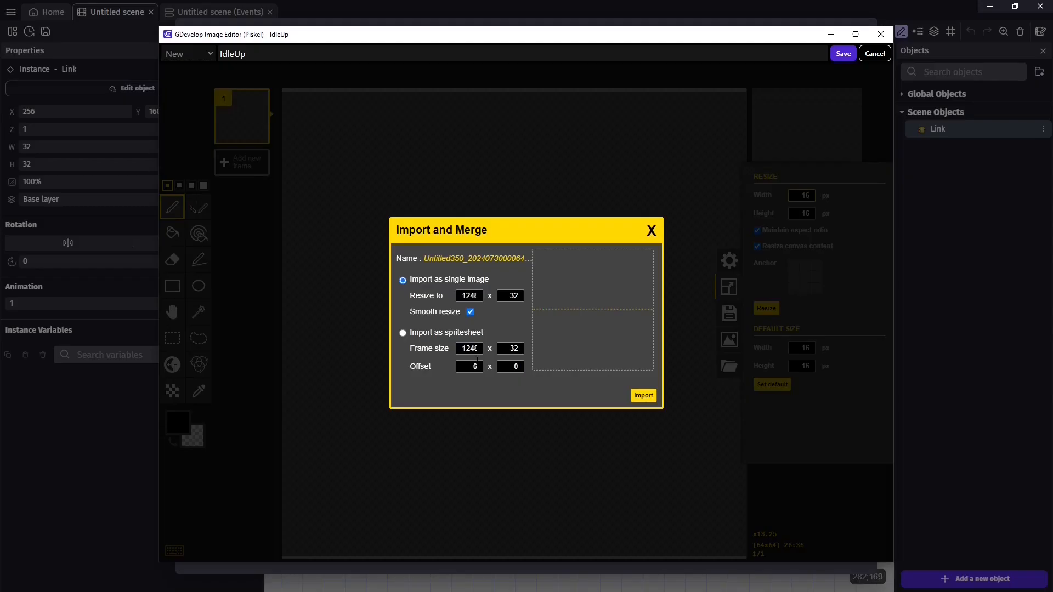
{"action": "left_click", "coordinate": [644, 395]}
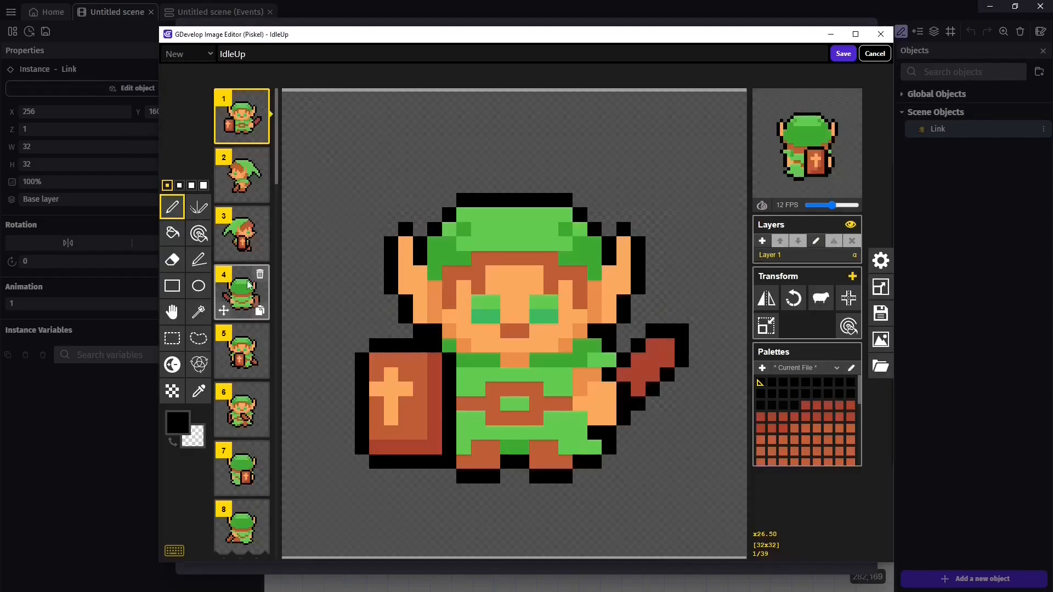
Step: Delete all IdleUp frames except the back-facing idle one and save the animation
{"action": "left_click", "coordinate": [262, 157]}
{"action": "left_click", "coordinate": [262, 157]}
{"action": "left_click", "coordinate": [262, 158]}
{"action": "left_click", "coordinate": [262, 158]}
{"action": "left_click", "coordinate": [262, 157]}
{"action": "left_click", "coordinate": [262, 157]}
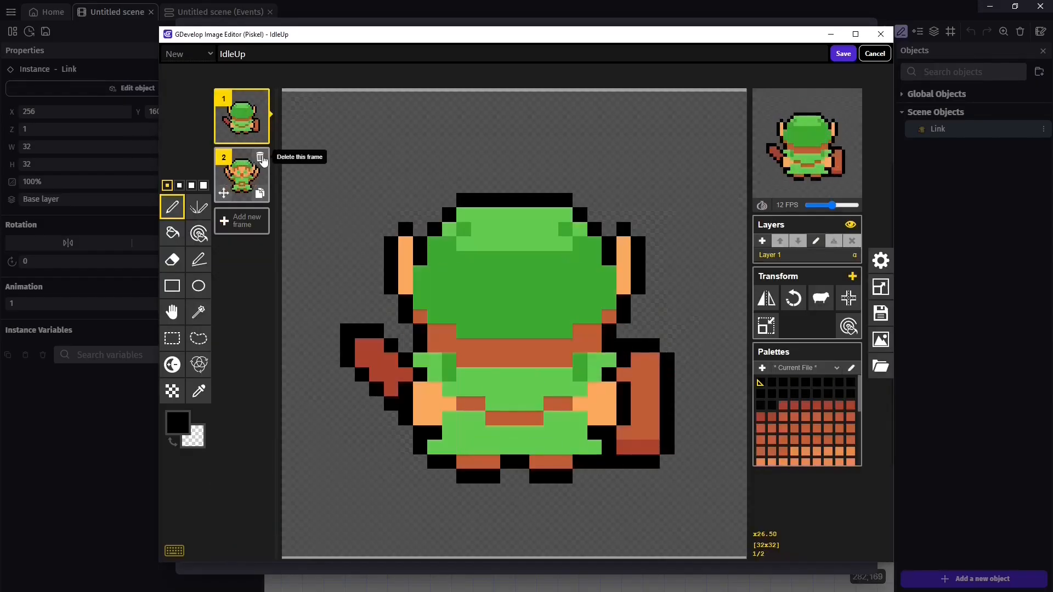
{"action": "left_click", "coordinate": [262, 158]}
{"action": "left_click", "coordinate": [842, 53]}
Step: Add an animation named WalkUp and import the Untitled350 character image into it as a spritesheet of 32 by 32 frames
{"action": "type", "text": "WalkUp"}
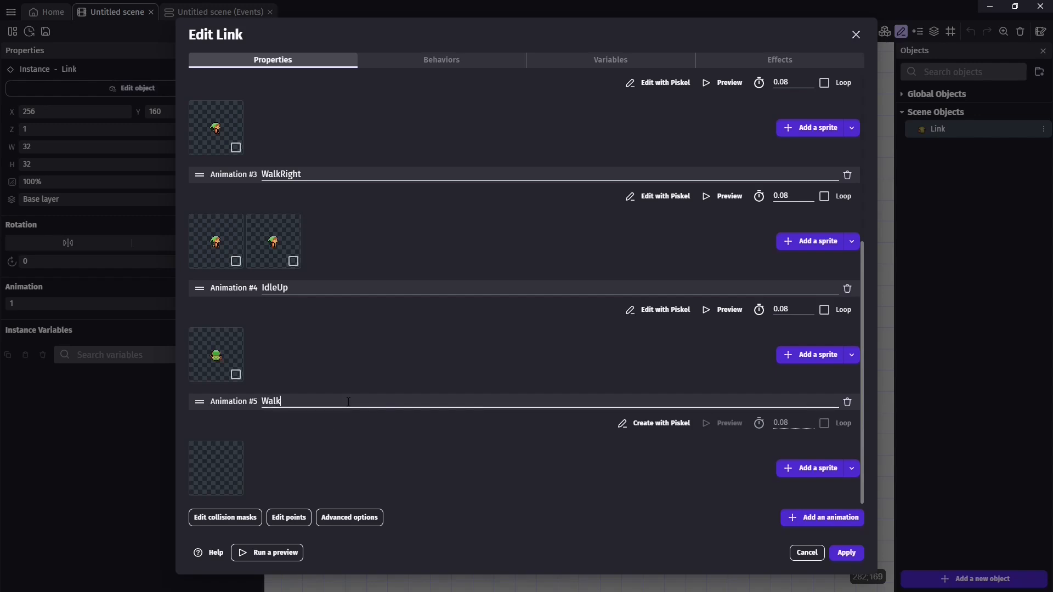
{"action": "left_click", "coordinate": [658, 423]}
{"action": "key", "text": "alt+Tab"}
{"action": "left_click_drag", "start_coordinate": [365, 428], "coordinate": [406, 351]}
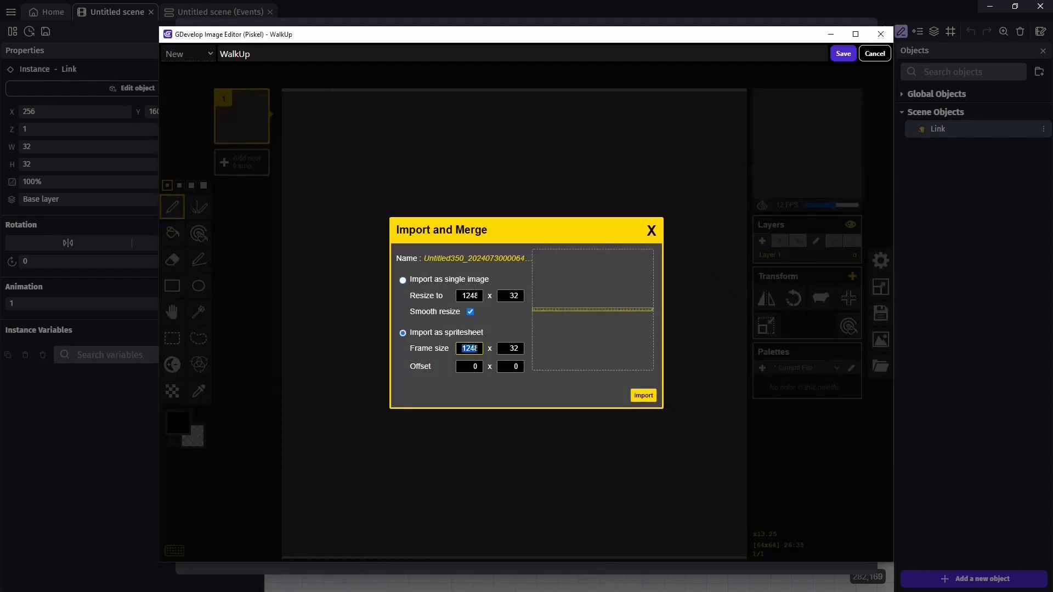
{"action": "left_click", "coordinate": [641, 395]}
Step: Delete all WalkUp frames except the two back-facing walk frames and save the animation
{"action": "scroll", "coordinate": [258, 315], "scroll_direction": "down", "scroll_amount": 2}
{"action": "left_click", "coordinate": [256, 310]}
{"action": "scroll", "coordinate": [257, 230], "scroll_direction": "up", "scroll_amount": 2}
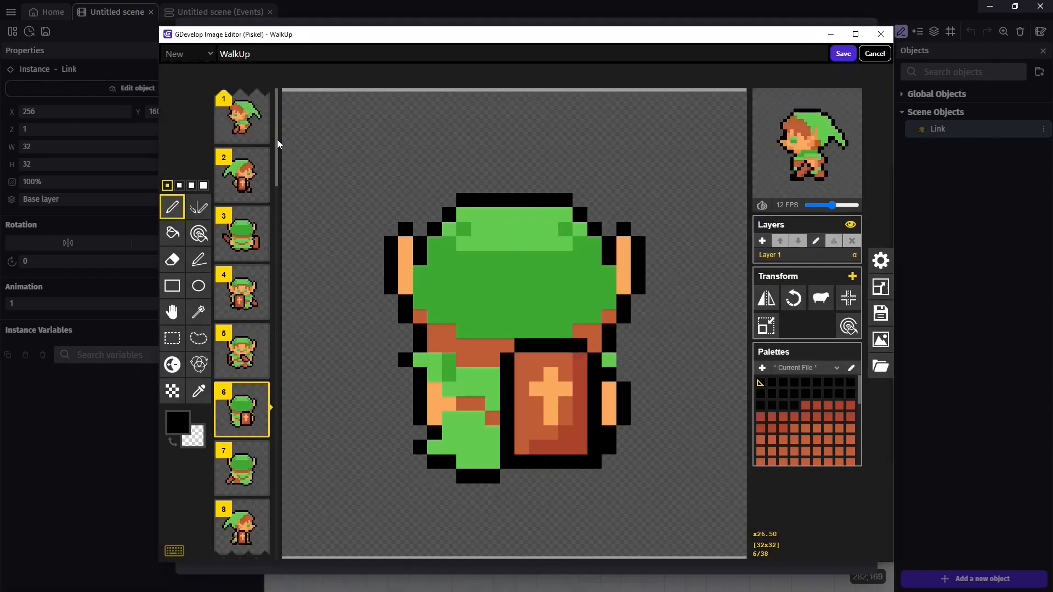
{"action": "left_click", "coordinate": [260, 100]}
{"action": "left_click", "coordinate": [260, 100]}
{"action": "left_click", "coordinate": [259, 100]}
{"action": "left_click", "coordinate": [260, 217]}
{"action": "left_click", "coordinate": [260, 217]}
{"action": "left_click", "coordinate": [260, 217]}
{"action": "left_click", "coordinate": [260, 217]}
{"action": "left_click", "coordinate": [260, 218]}
{"action": "left_click", "coordinate": [260, 218]}
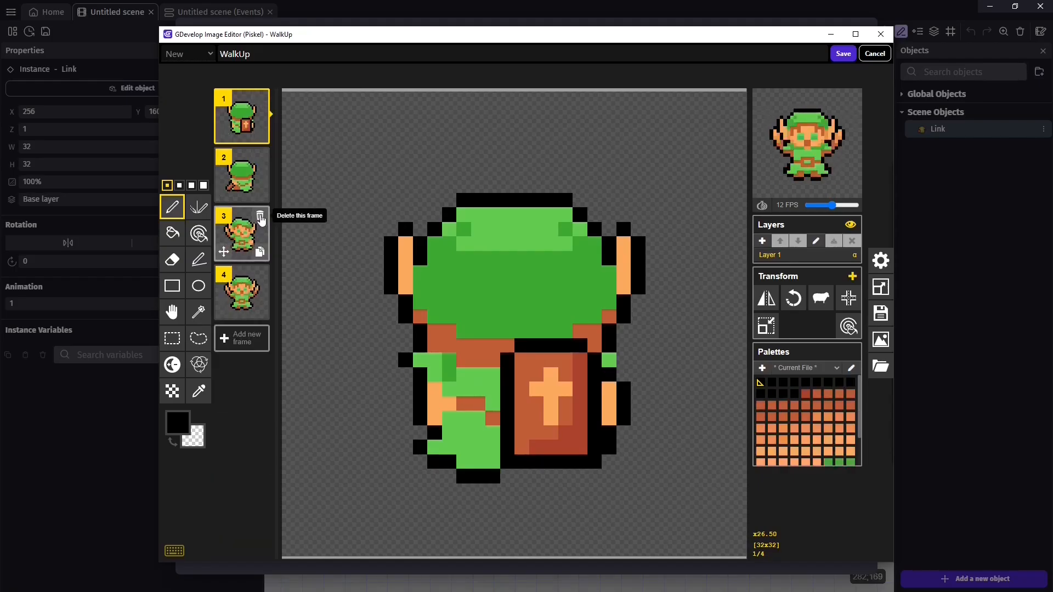
{"action": "left_click", "coordinate": [260, 217]}
{"action": "left_click", "coordinate": [260, 217]}
{"action": "left_click", "coordinate": [260, 217]}
{"action": "left_click", "coordinate": [843, 53]}
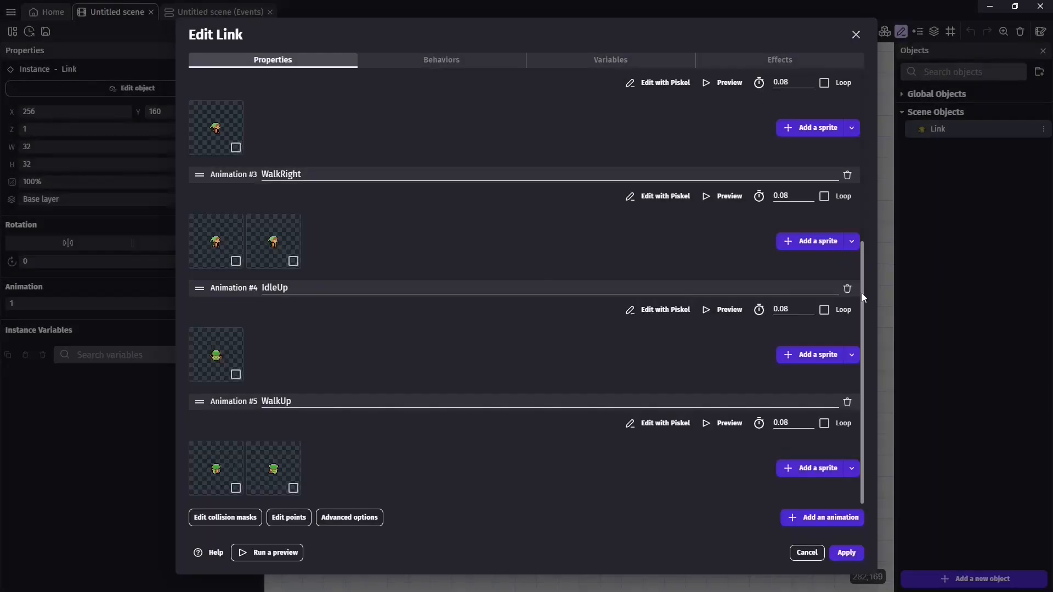
Step: Add an animation named IdleLeft and import the Untitled350 character image into it as a spritesheet of 32 by 32 frames
{"action": "left_click", "coordinate": [822, 518]}
{"action": "type", "text": "IdleLeft"}
{"action": "left_click", "coordinate": [674, 423]}
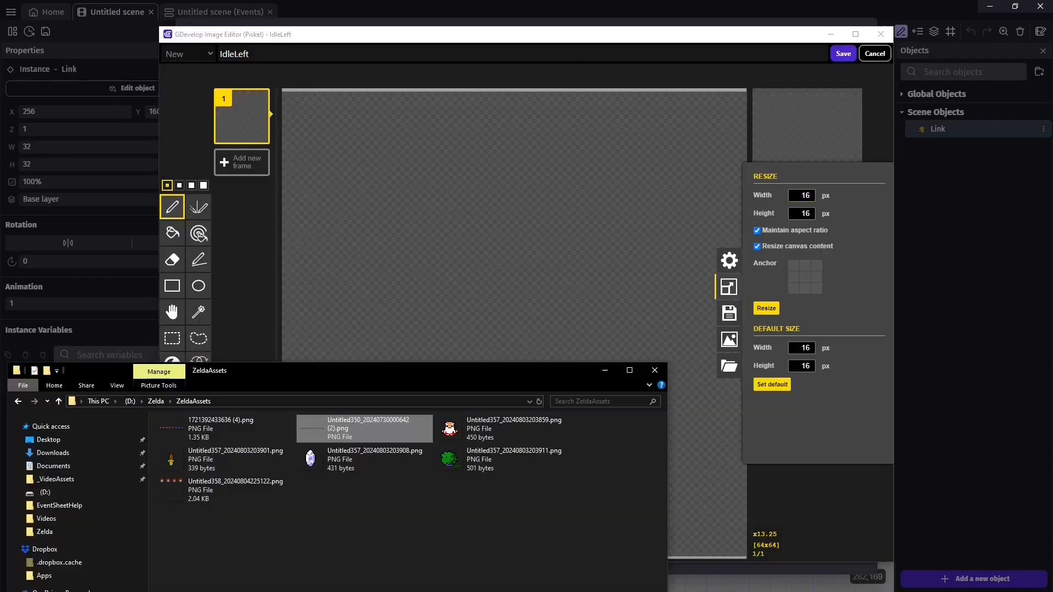
{"action": "left_click_drag", "start_coordinate": [376, 428], "coordinate": [512, 258]}
{"action": "left_click", "coordinate": [641, 396]}
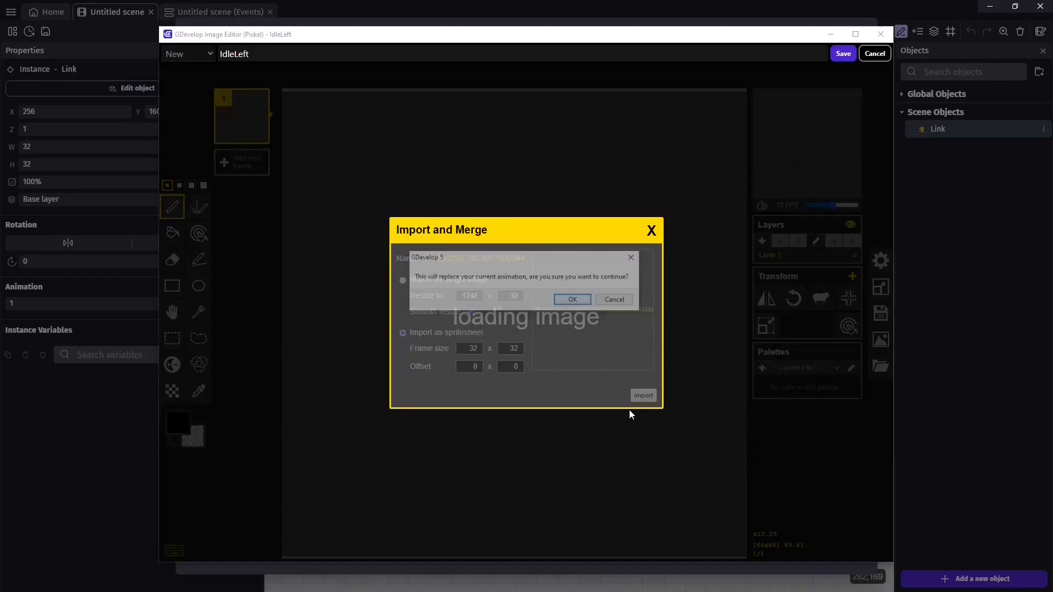
{"action": "left_click", "coordinate": [571, 300]}
Step: Delete all IdleLeft frames except the left-facing idle one and save the animation
{"action": "scroll", "coordinate": [278, 150], "scroll_direction": "down", "scroll_amount": 3}
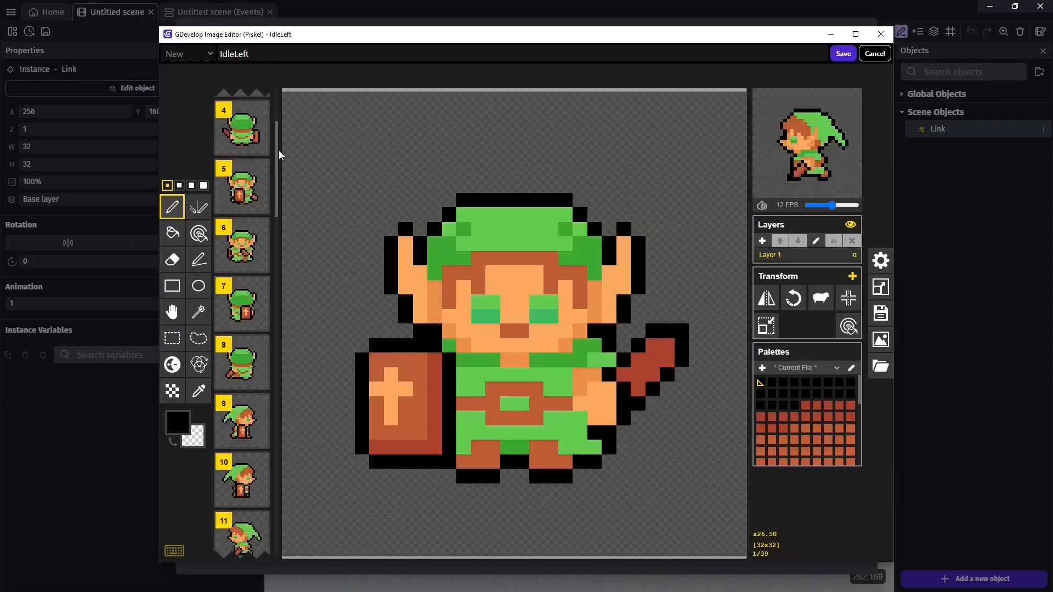
{"action": "scroll", "coordinate": [278, 150], "scroll_direction": "up", "scroll_amount": 3}
{"action": "left_click", "coordinate": [260, 100]}
{"action": "left_click", "coordinate": [260, 159]}
{"action": "left_click", "coordinate": [260, 158]}
{"action": "left_click", "coordinate": [260, 158]}
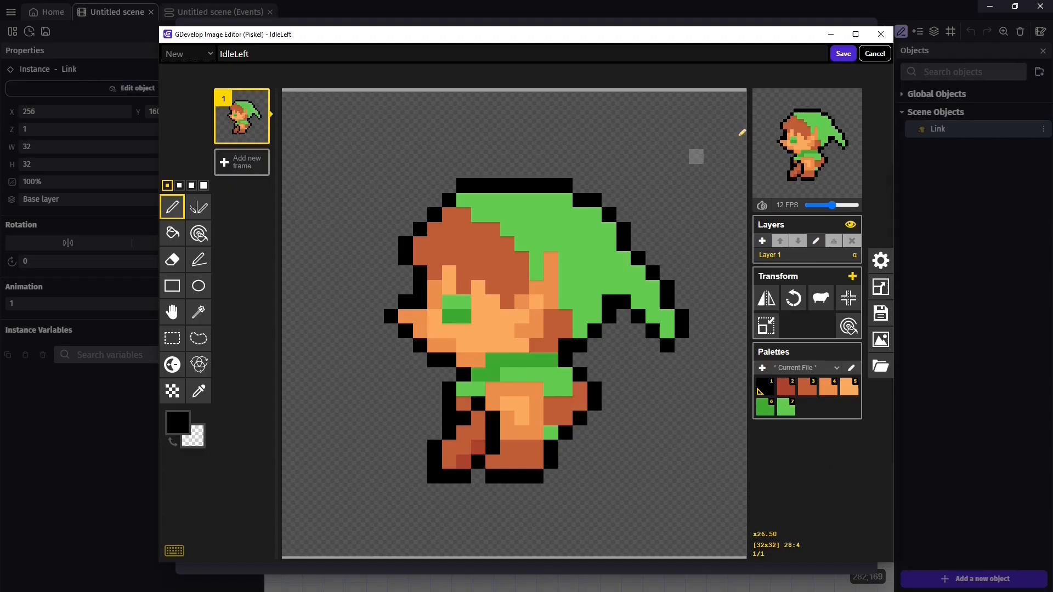
{"action": "left_click", "coordinate": [844, 54]}
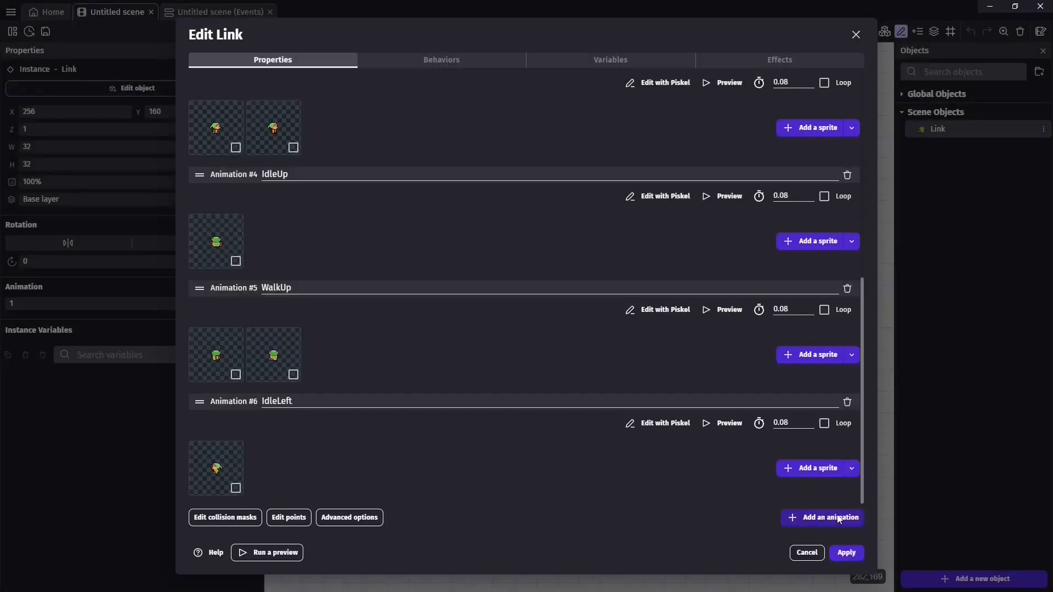
Step: Add an animation named WalkLeft and import the Untitled350 character image into it as a spritesheet of 32 by 32 frames
{"action": "left_click", "coordinate": [822, 518]}
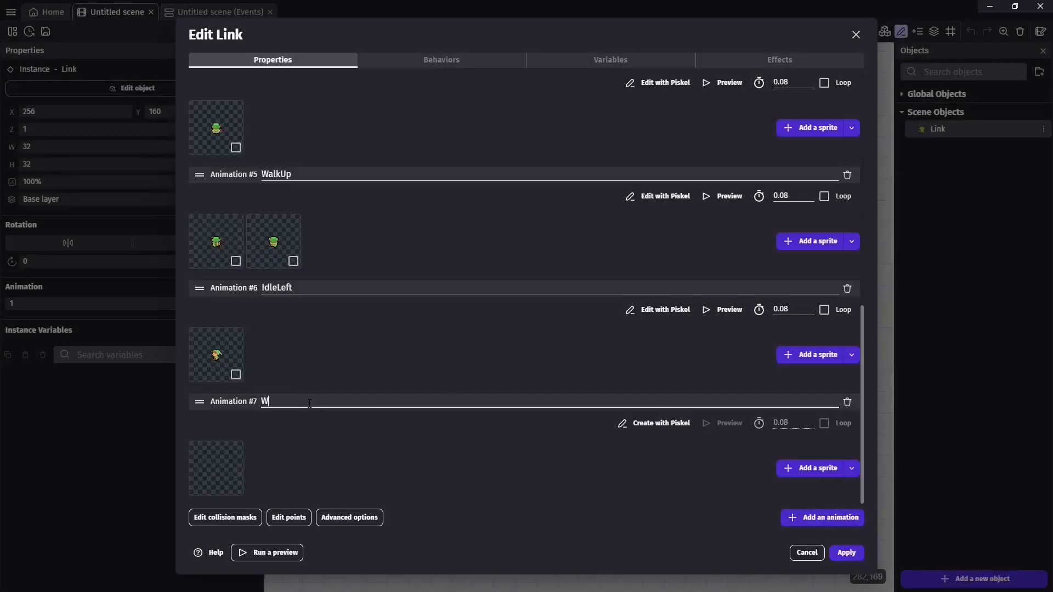
{"action": "type", "text": "WalkLeft"}
{"action": "left_click", "coordinate": [664, 426]}
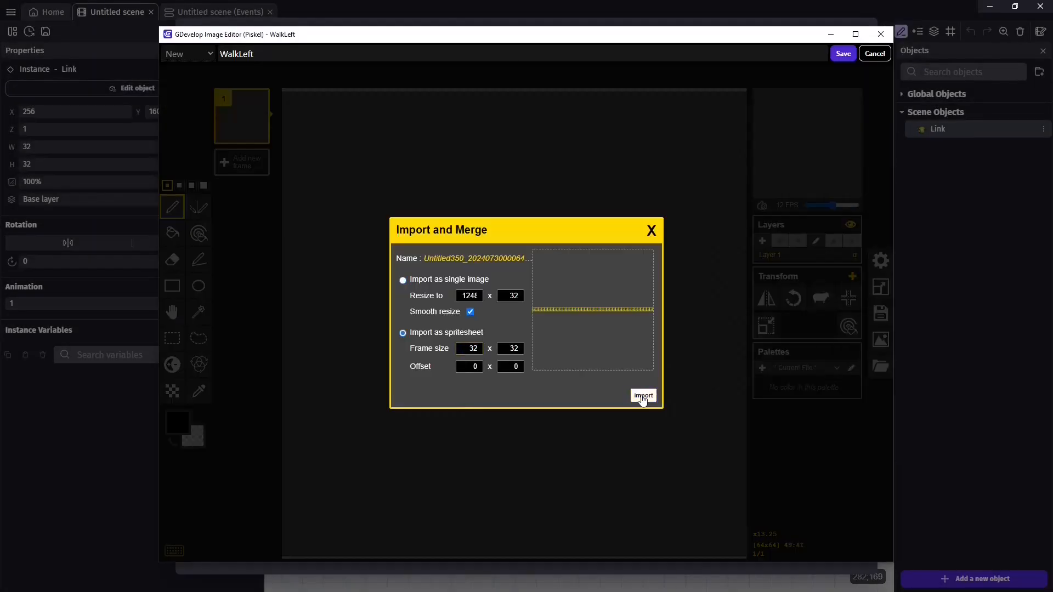
{"action": "left_click", "coordinate": [644, 395]}
Step: Delete all WalkLeft frames except the two left-facing walk frames and save the animation
{"action": "left_click_drag", "start_coordinate": [275, 124], "coordinate": [280, 205]}
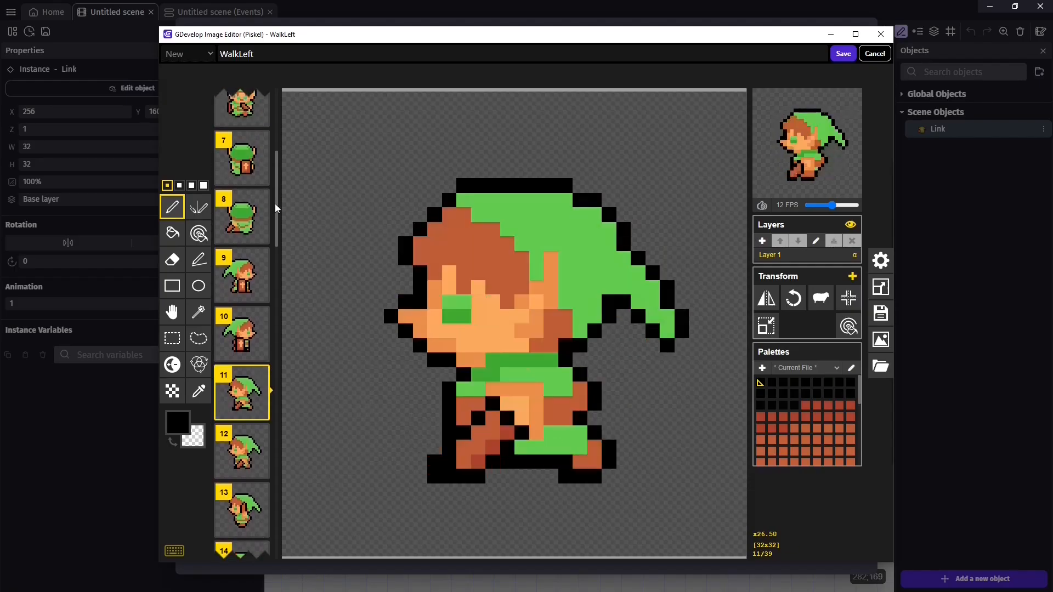
{"action": "left_click_drag", "start_coordinate": [274, 203], "coordinate": [276, 78]}
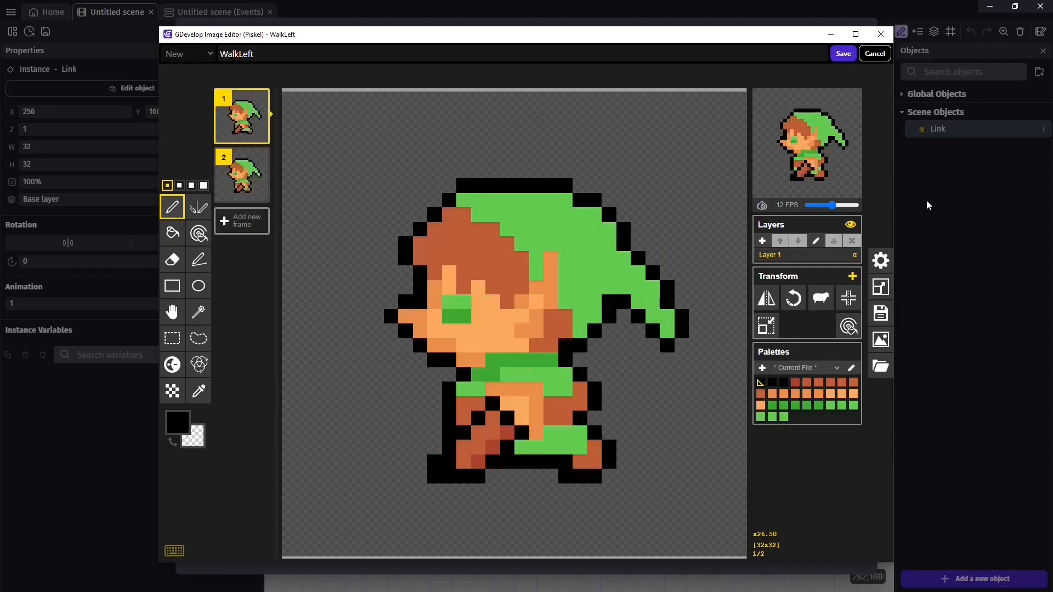
{"action": "left_click", "coordinate": [843, 53]}
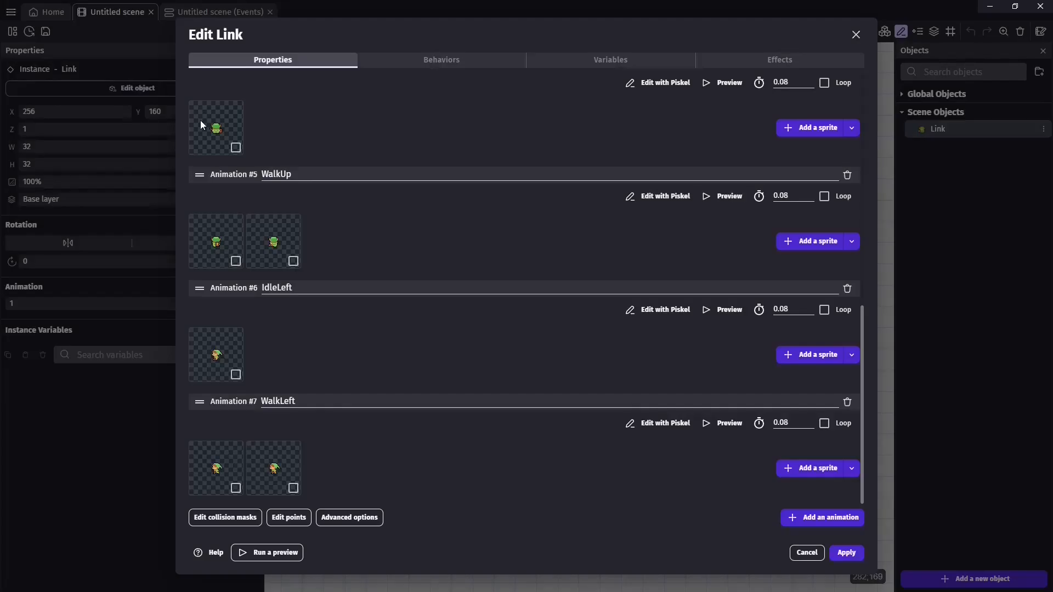
Step: Set the WalkRight, WalkUp and WalkLeft animations to 0.24 seconds per frame with looping enabled, and apply the changes to Link
{"action": "scroll", "coordinate": [867, 317], "scroll_direction": "up", "scroll_amount": 6}
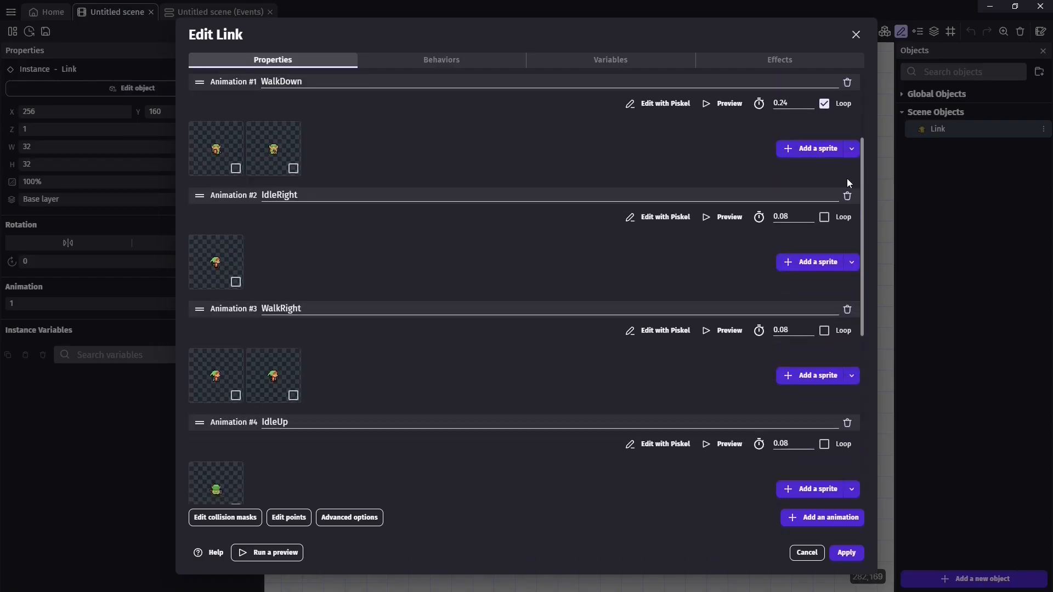
{"action": "scroll", "coordinate": [851, 183], "scroll_direction": "down", "scroll_amount": 1}
{"action": "double_click", "coordinate": [792, 275]}
{"action": "type", "text": "24"}
{"action": "left_click", "coordinate": [824, 274]}
{"action": "double_click", "coordinate": [791, 345]}
{"action": "type", "text": "24"}
{"action": "left_click_drag", "start_coordinate": [863, 220], "coordinate": [858, 109]}
{"action": "left_click", "coordinate": [824, 346]}
{"action": "double_click", "coordinate": [792, 423]}
{"action": "left_click", "coordinate": [838, 433]}
{"action": "left_click", "coordinate": [846, 552]}
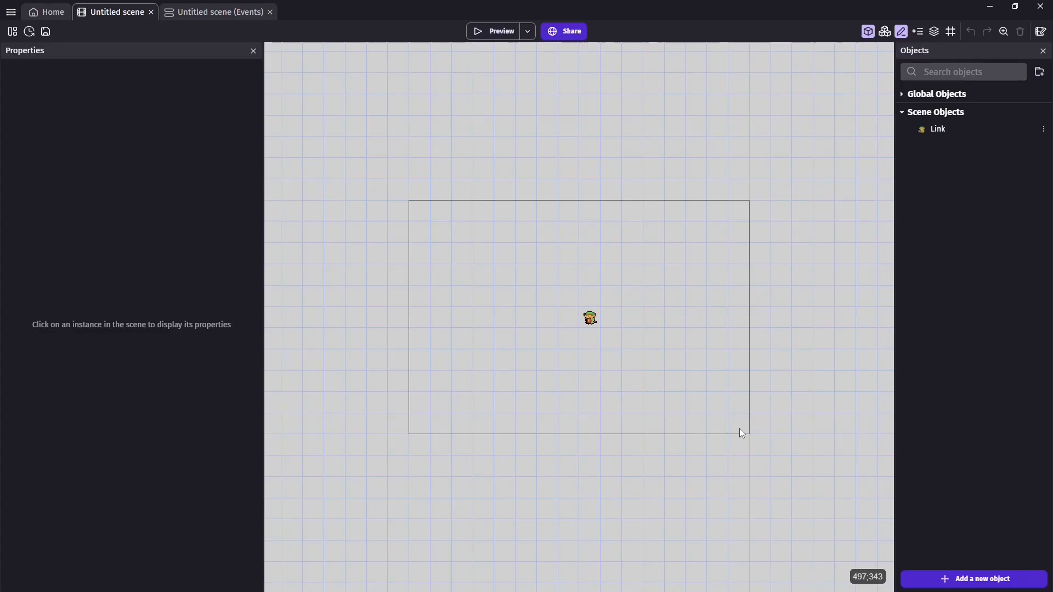
Step: Add two object variables named Direction and Action to Link
{"action": "double_click", "coordinate": [590, 319]}
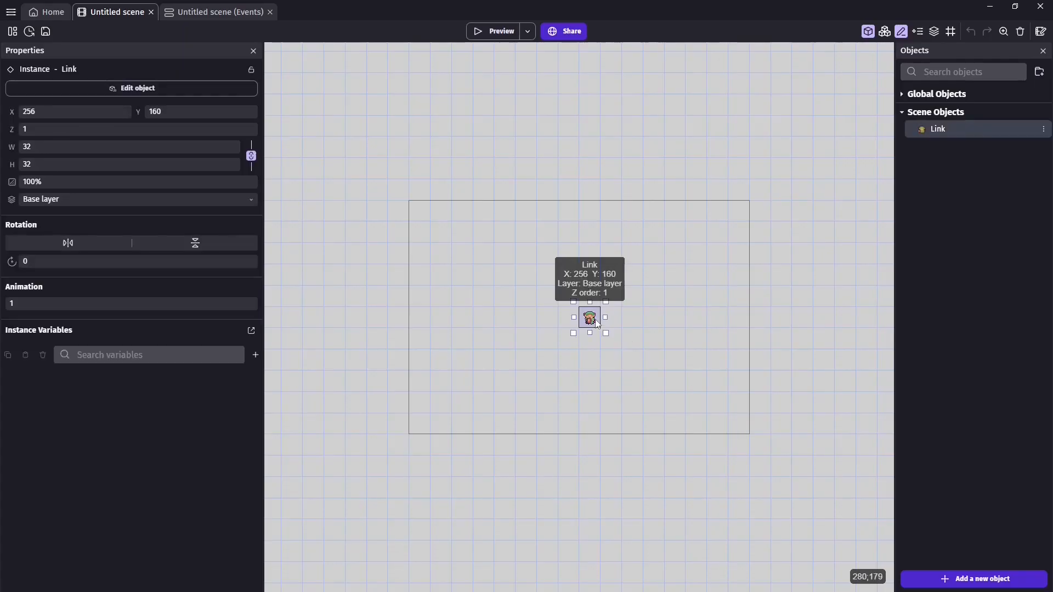
{"action": "left_click", "coordinate": [548, 63]}
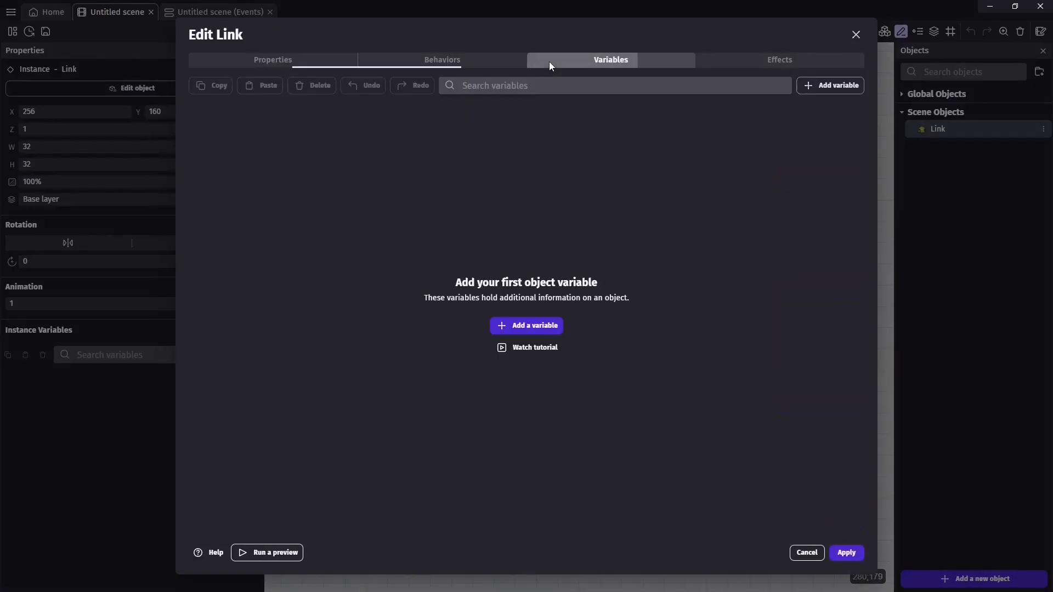
{"action": "left_click", "coordinate": [832, 86]}
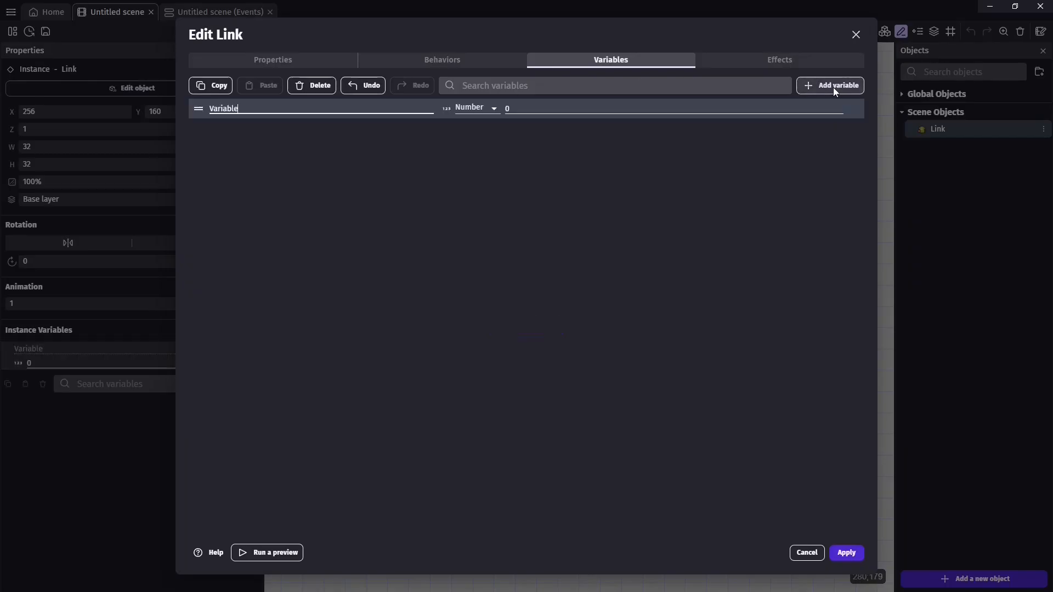
{"action": "left_click", "coordinate": [831, 88]}
{"action": "left_click", "coordinate": [304, 106]}
{"action": "type", "text": "Direction"}
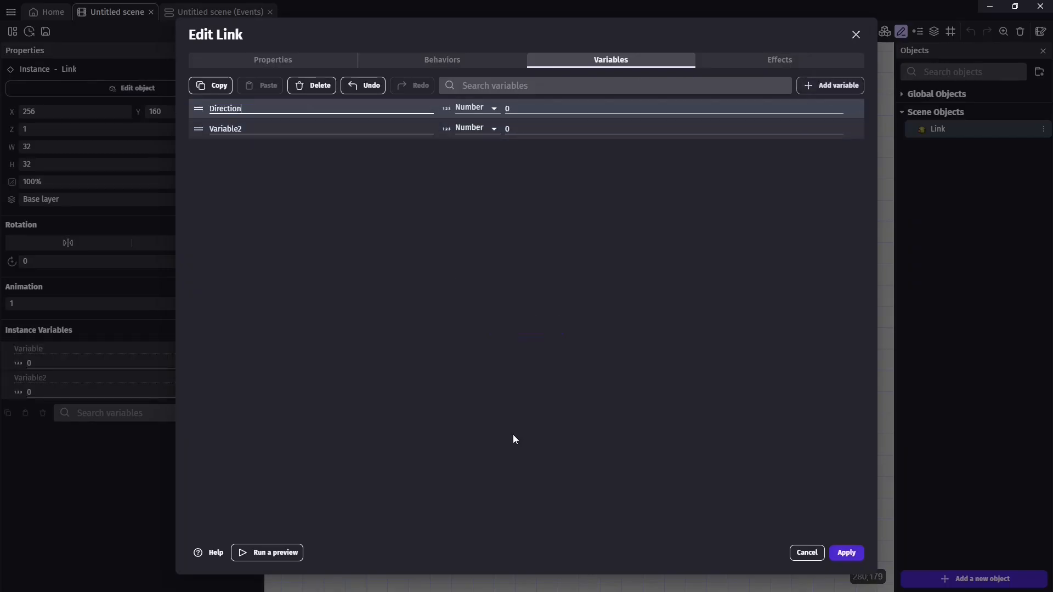
{"action": "left_click", "coordinate": [348, 126]}
{"action": "type", "text": "Action"}
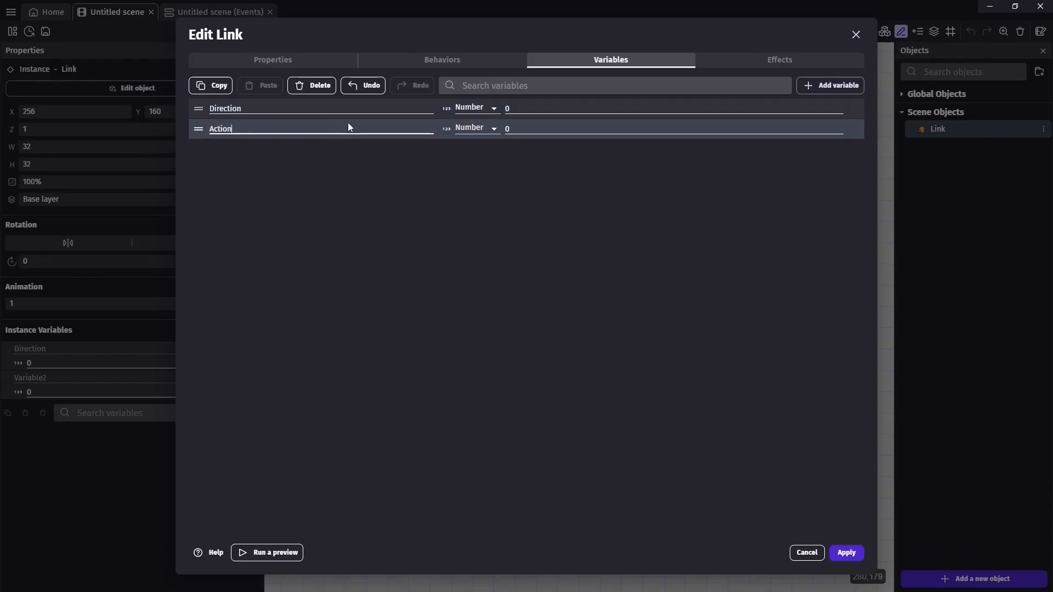
Step: Change the type of the Direction and Action variables to Text
{"action": "left_click", "coordinate": [501, 112]}
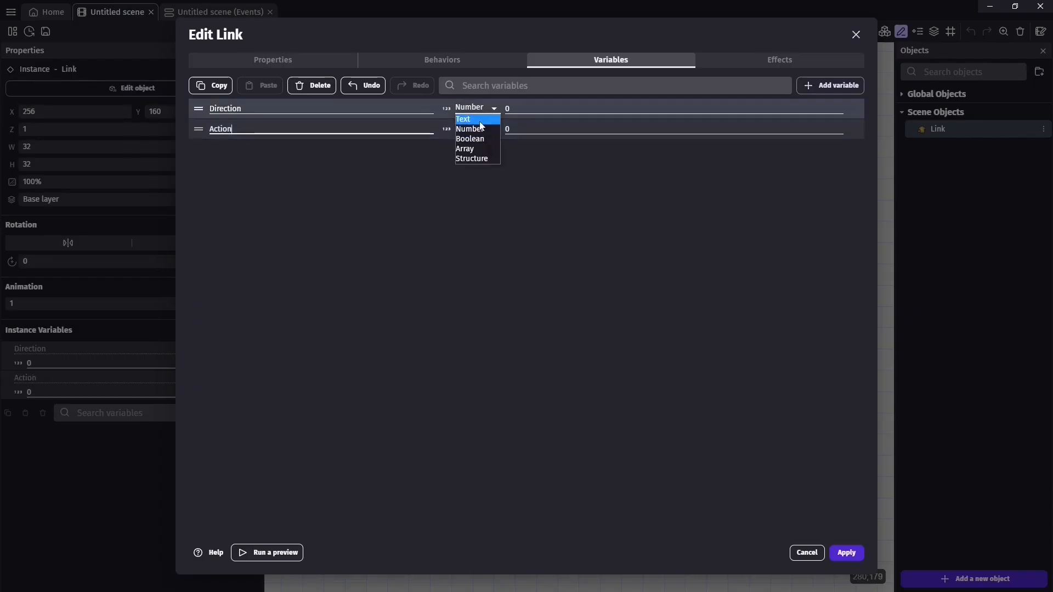
{"action": "left_click", "coordinate": [482, 116]}
{"action": "left_click", "coordinate": [492, 130]}
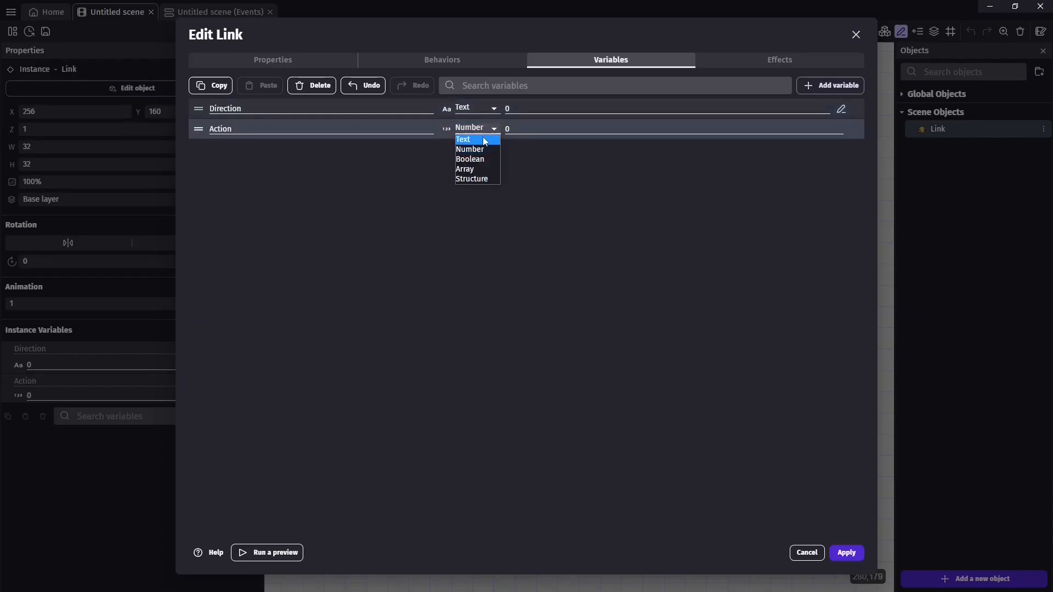
{"action": "left_click", "coordinate": [484, 140]}
Step: Set Direction's value to Down and Action's value to Idle, and apply the changes to Link
{"action": "left_click", "coordinate": [525, 109]}
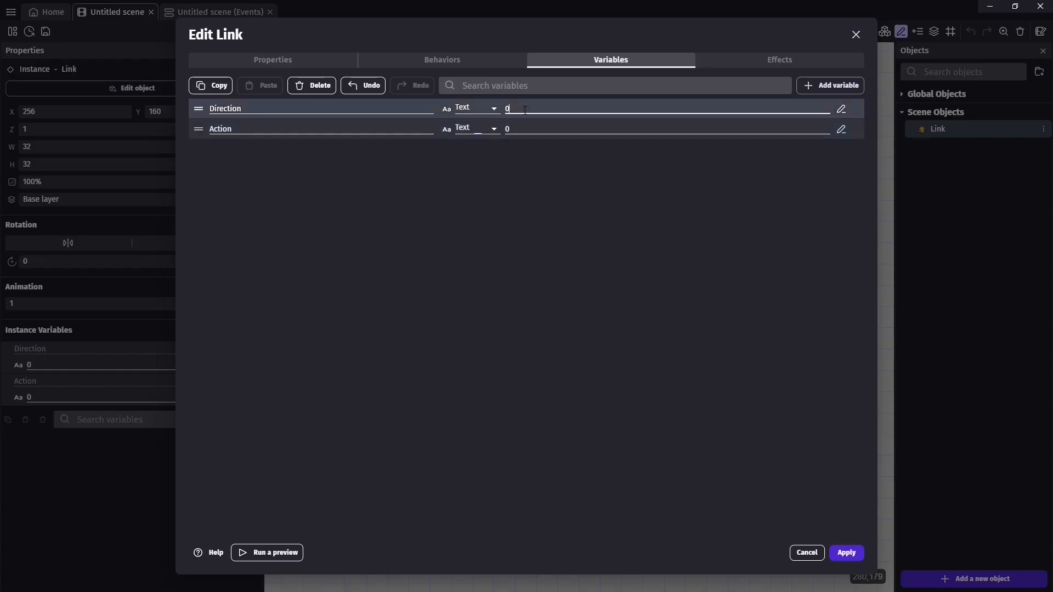
{"action": "type", "text": "Down"}
{"action": "left_click", "coordinate": [533, 127]}
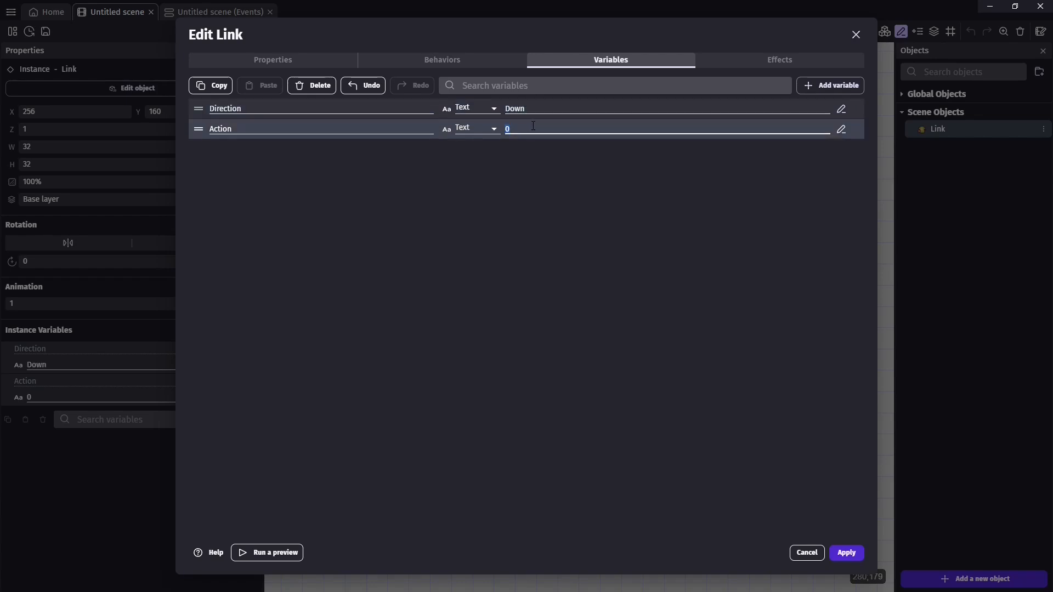
{"action": "type", "text": "Idle"}
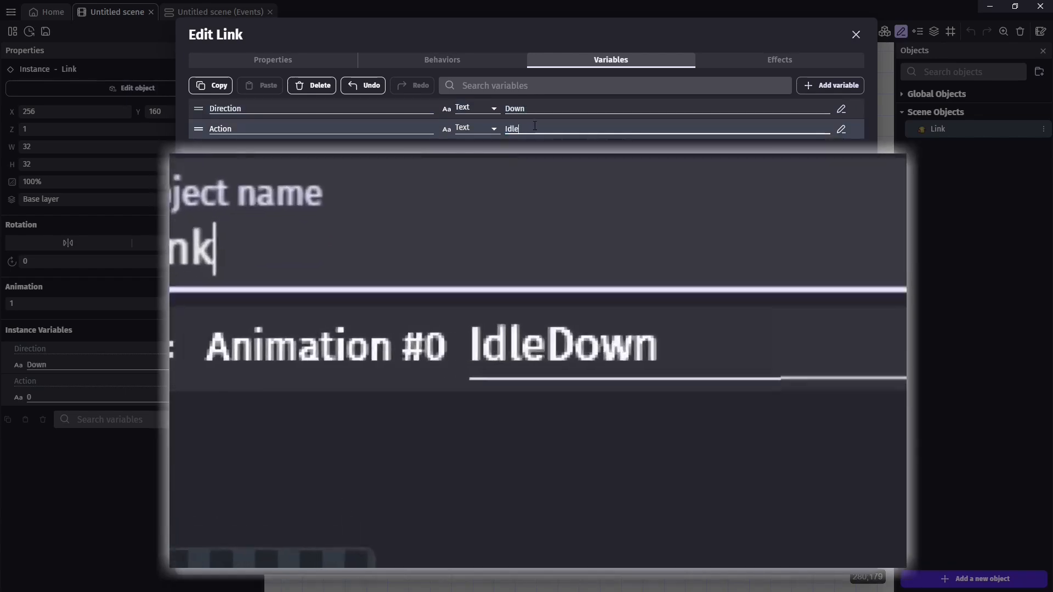
{"action": "left_click", "coordinate": [689, 147]}
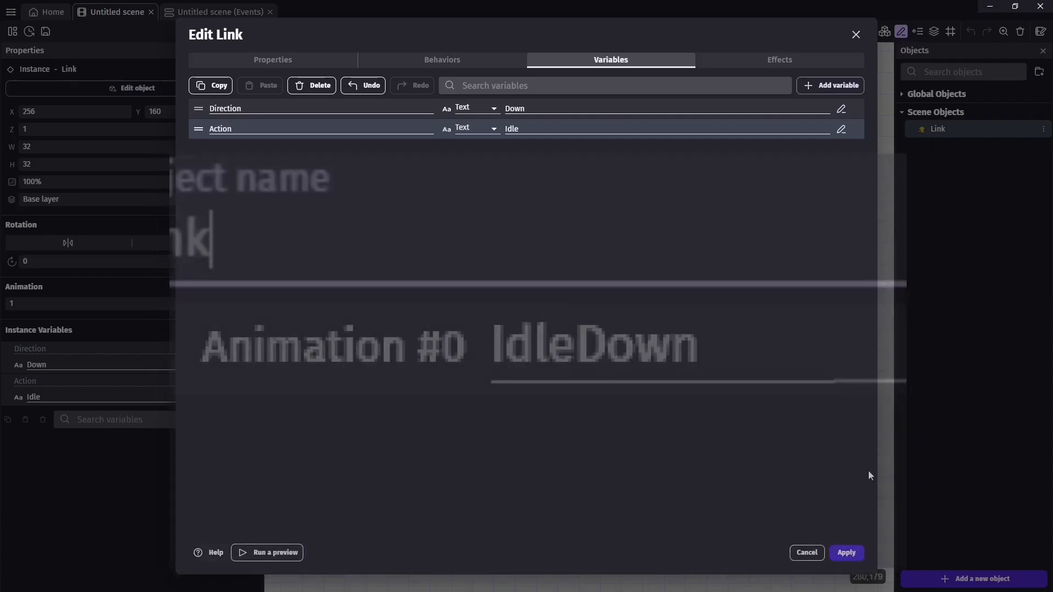
{"action": "left_click", "coordinate": [844, 554]}
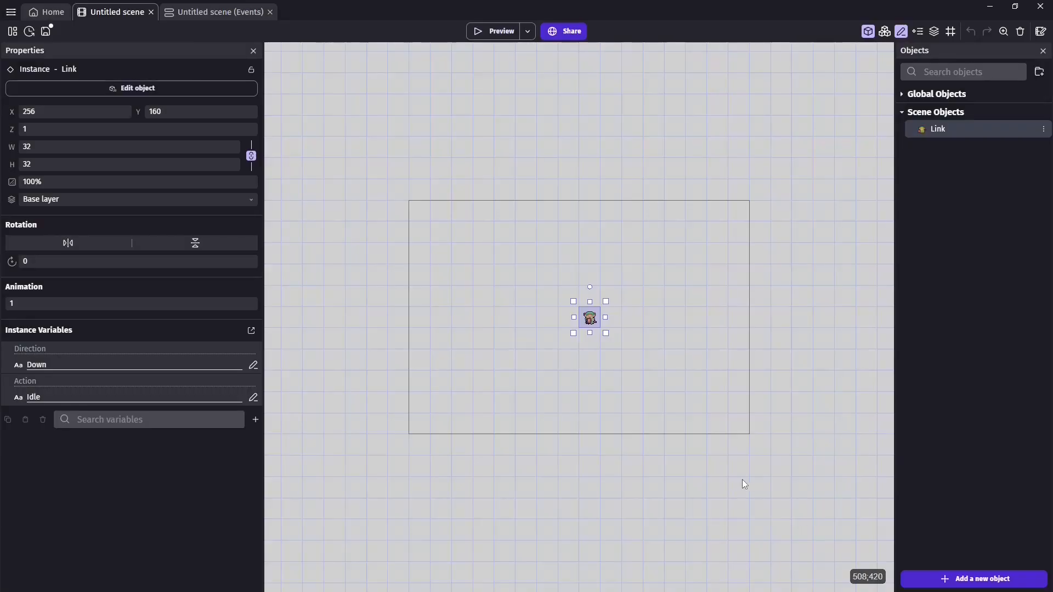
Step: Preview the game to check Link in the scene, close the preview and reselect the Link instance
{"action": "left_click", "coordinate": [475, 35]}
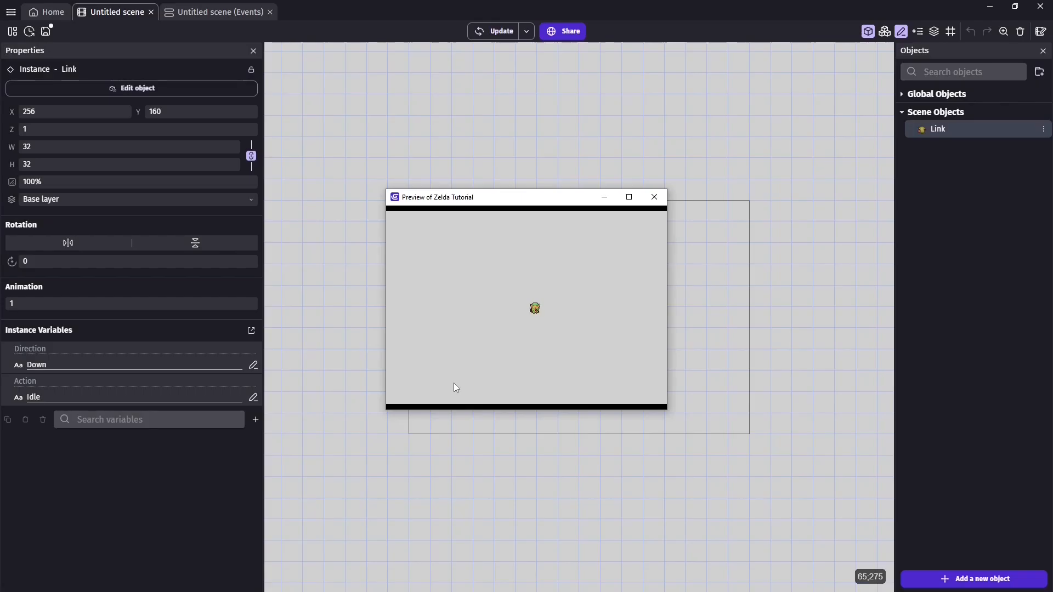
{"action": "left_click", "coordinate": [655, 196]}
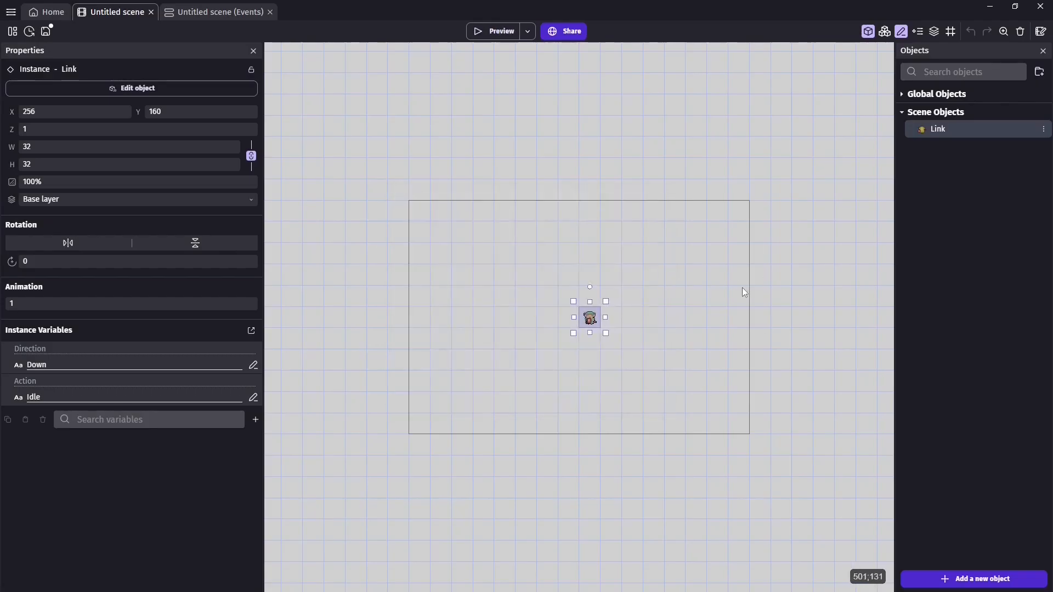
{"action": "left_click", "coordinate": [444, 365]}
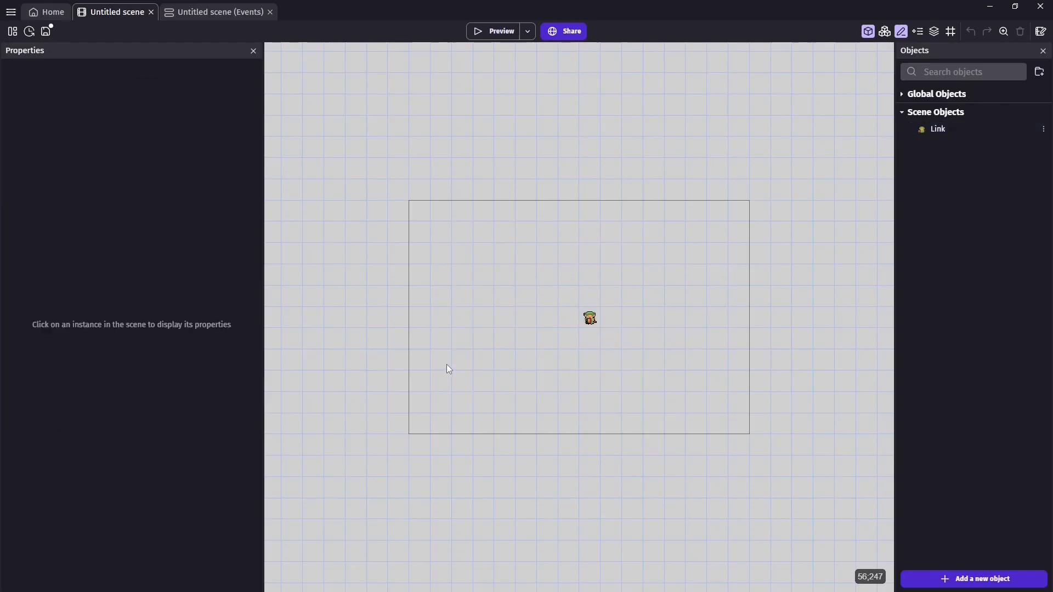
{"action": "left_click", "coordinate": [598, 322]}
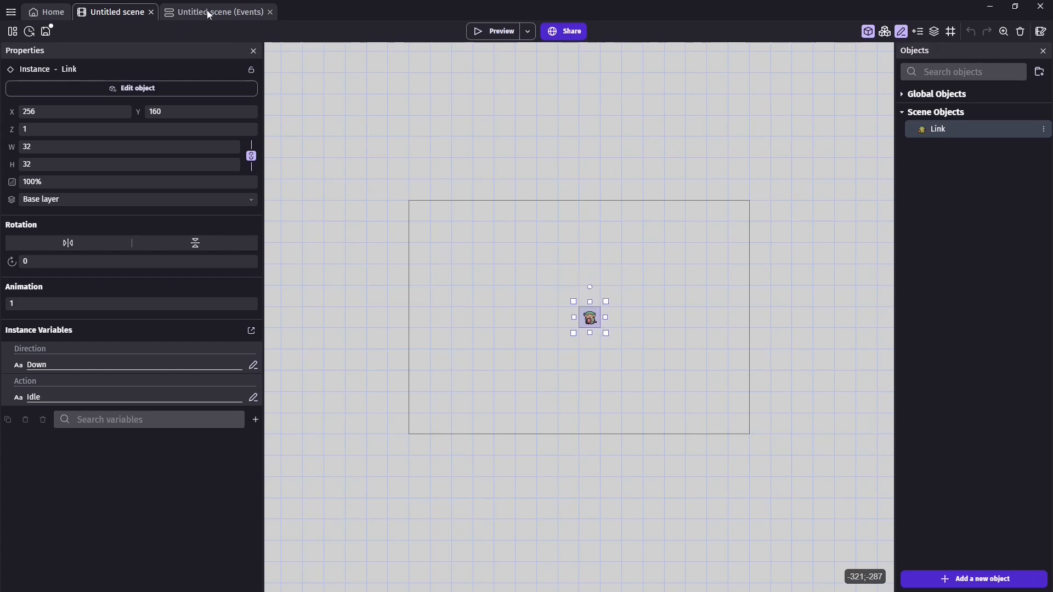
Step: Close and reopen the events sheet of Untitled scene, and switch to it
{"action": "left_click", "coordinate": [270, 12]}
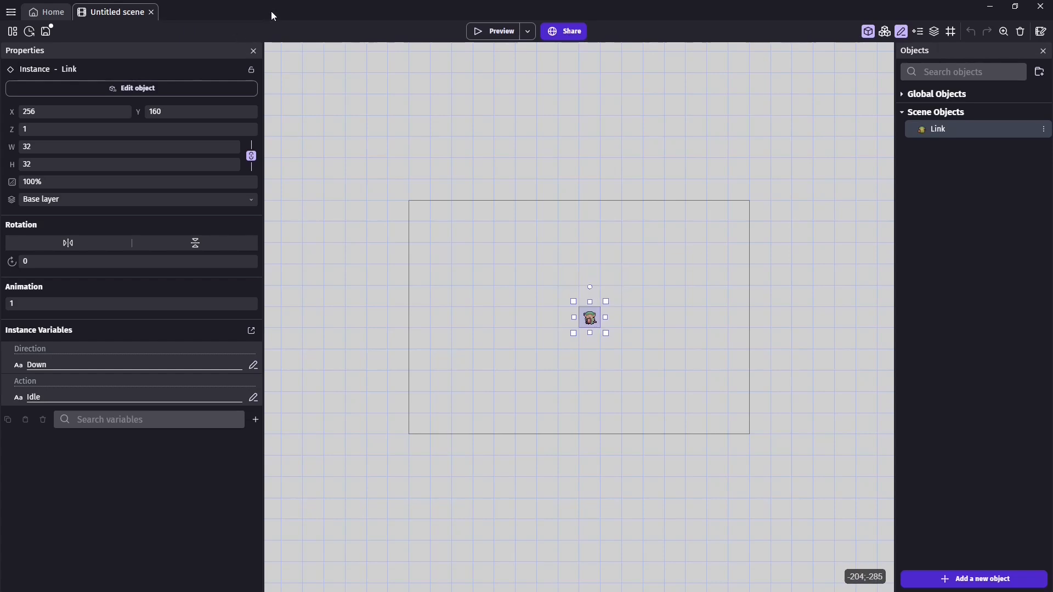
{"action": "left_click", "coordinate": [13, 32]}
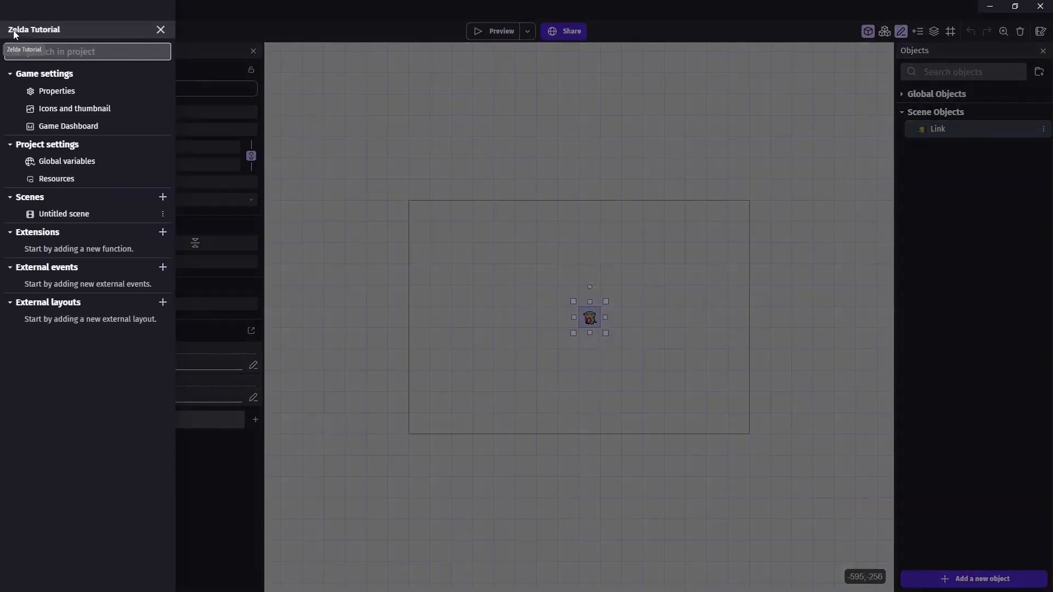
{"action": "left_click", "coordinate": [76, 216]}
{"action": "left_click", "coordinate": [378, 117]}
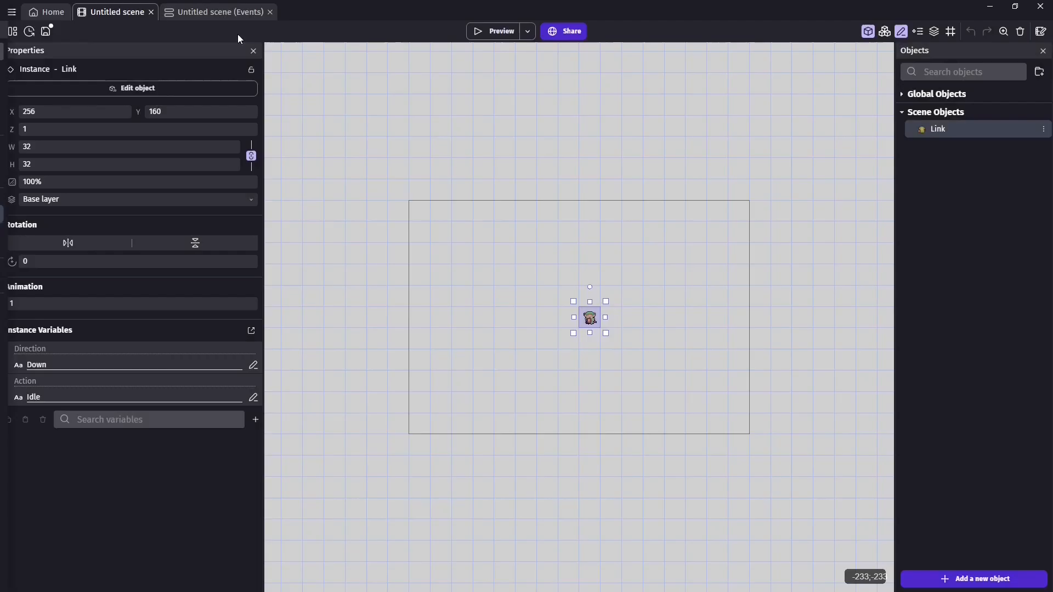
{"action": "left_click", "coordinate": [200, 17]}
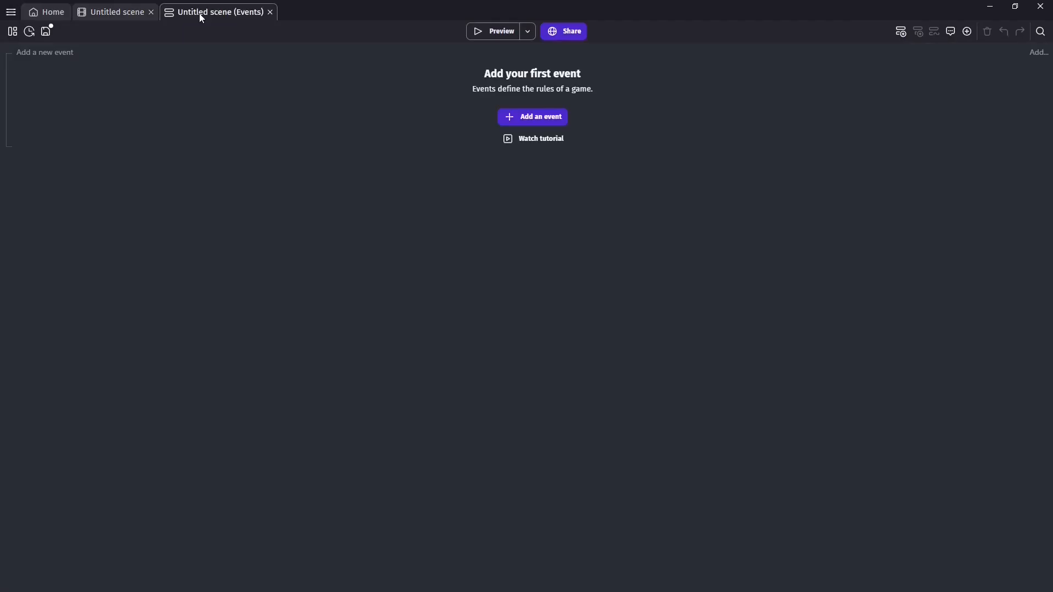
Step: Add an event and give it an Animation (by name) action for the Link object
{"action": "left_click", "coordinate": [531, 122]}
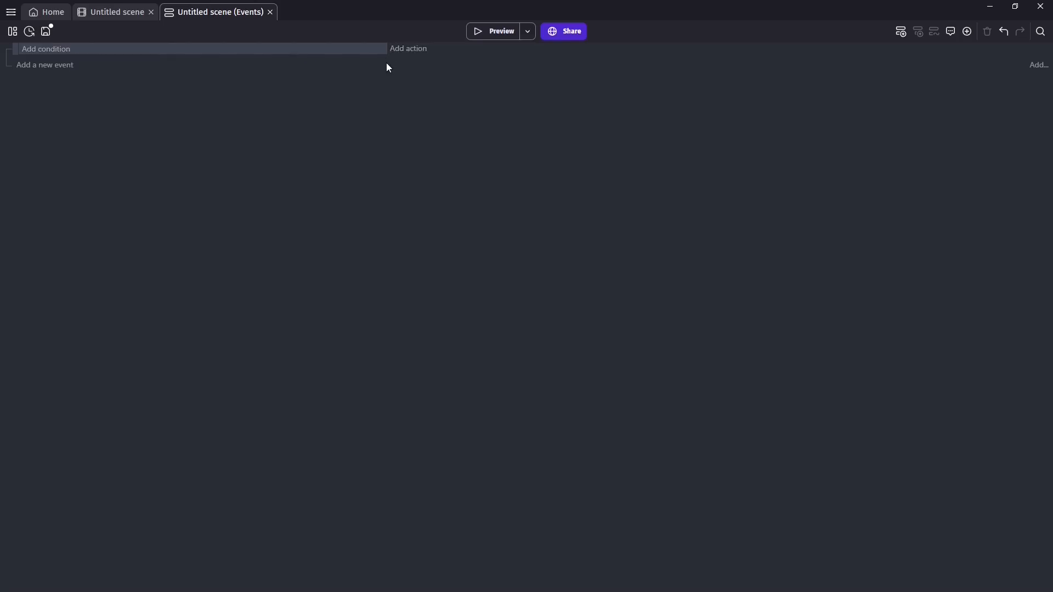
{"action": "left_click", "coordinate": [417, 52]}
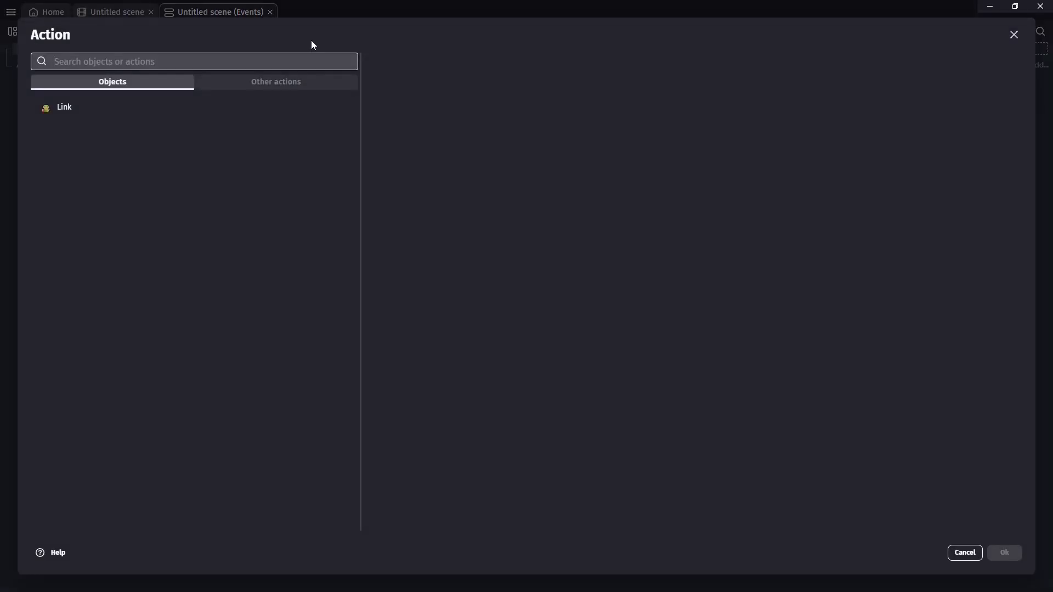
{"action": "left_click", "coordinate": [68, 111]}
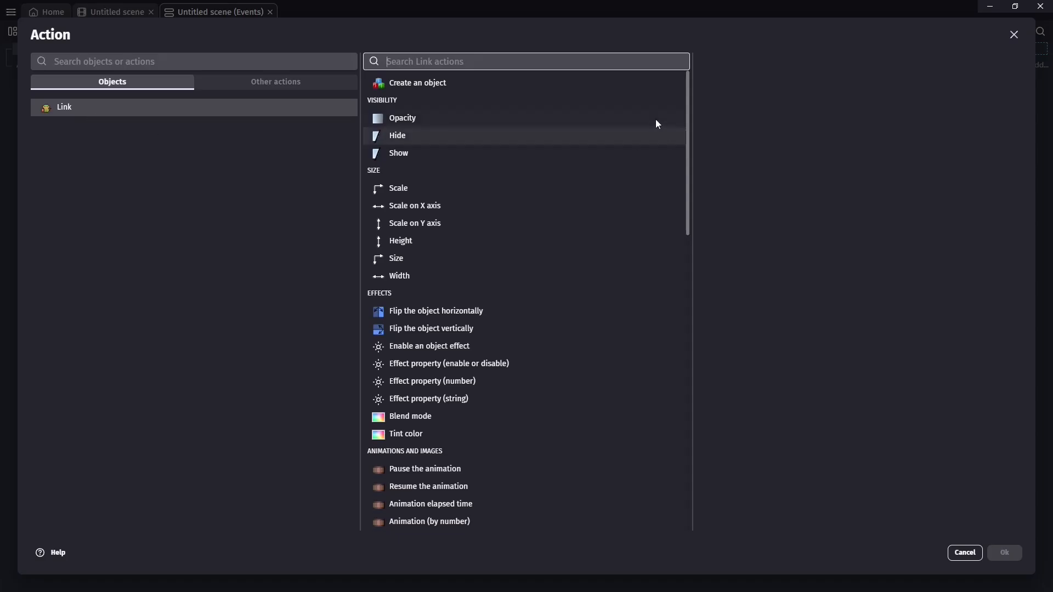
{"action": "left_click_drag", "start_coordinate": [689, 107], "coordinate": [683, 176]}
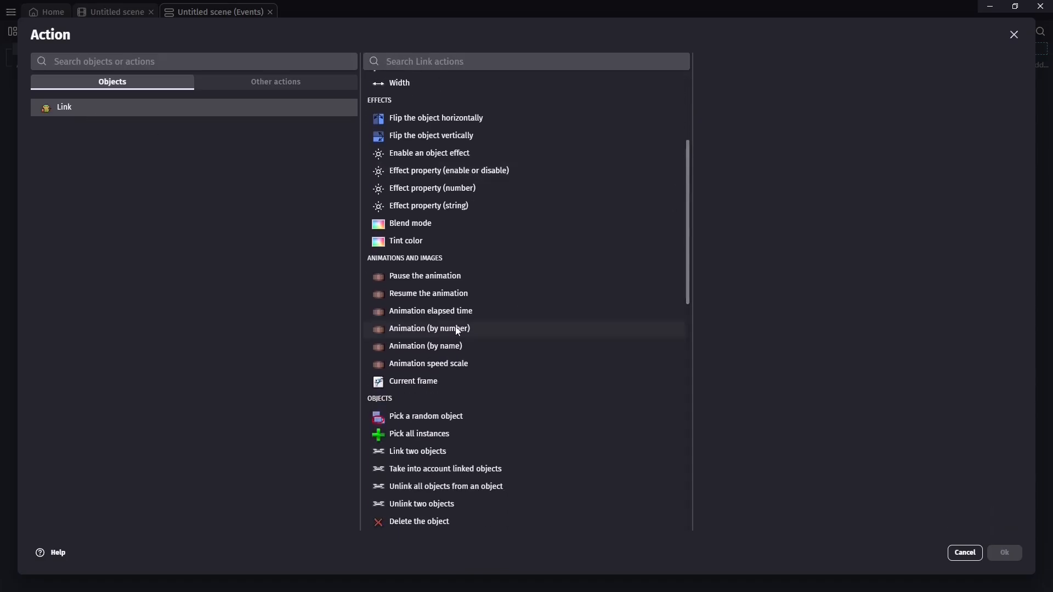
{"action": "left_click", "coordinate": [423, 348]}
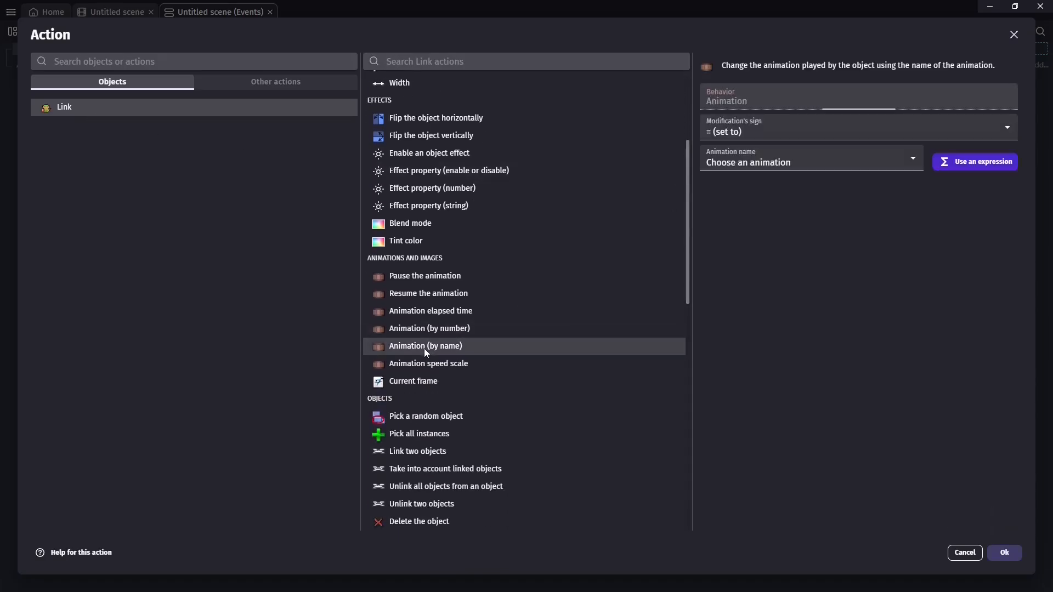
Step: Set the action's animation name to the expression Link.Action+Link.Direction and confirm the action
{"action": "left_click", "coordinate": [759, 129]}
{"action": "left_click", "coordinate": [759, 128]}
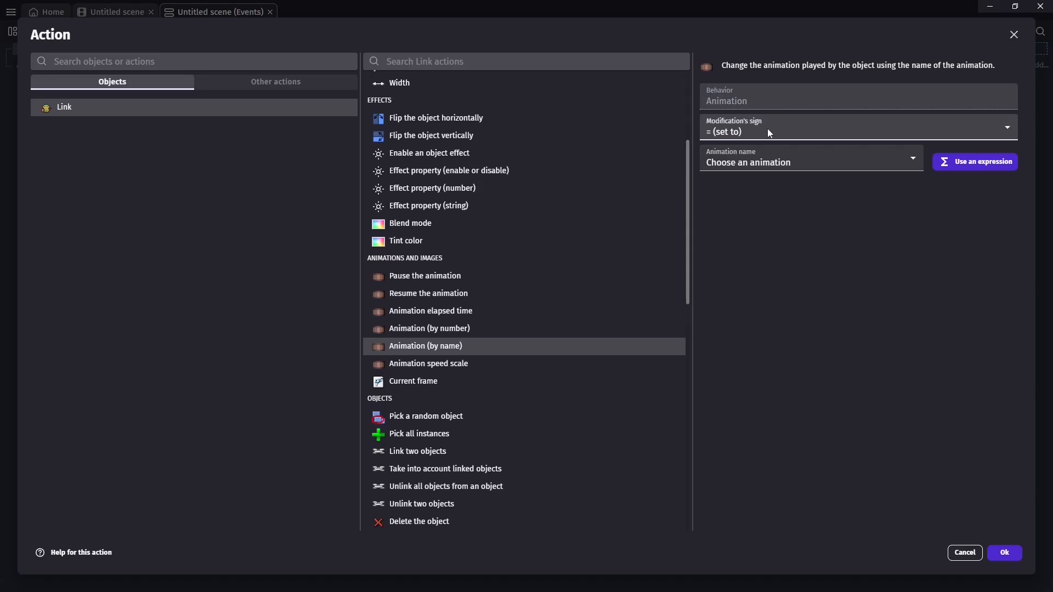
{"action": "left_click", "coordinate": [817, 165]}
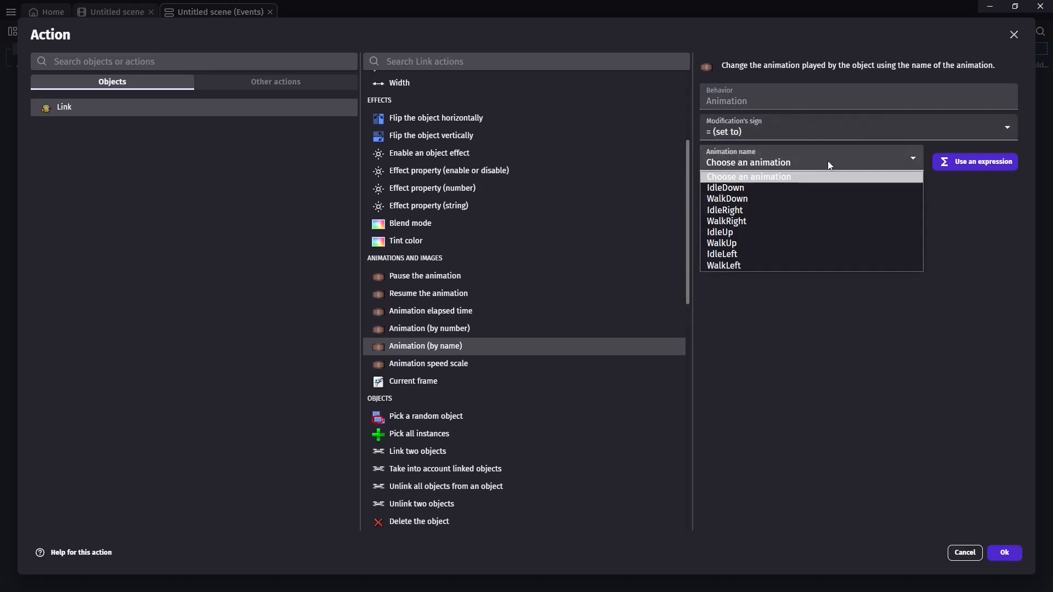
{"action": "left_click", "coordinate": [829, 164]}
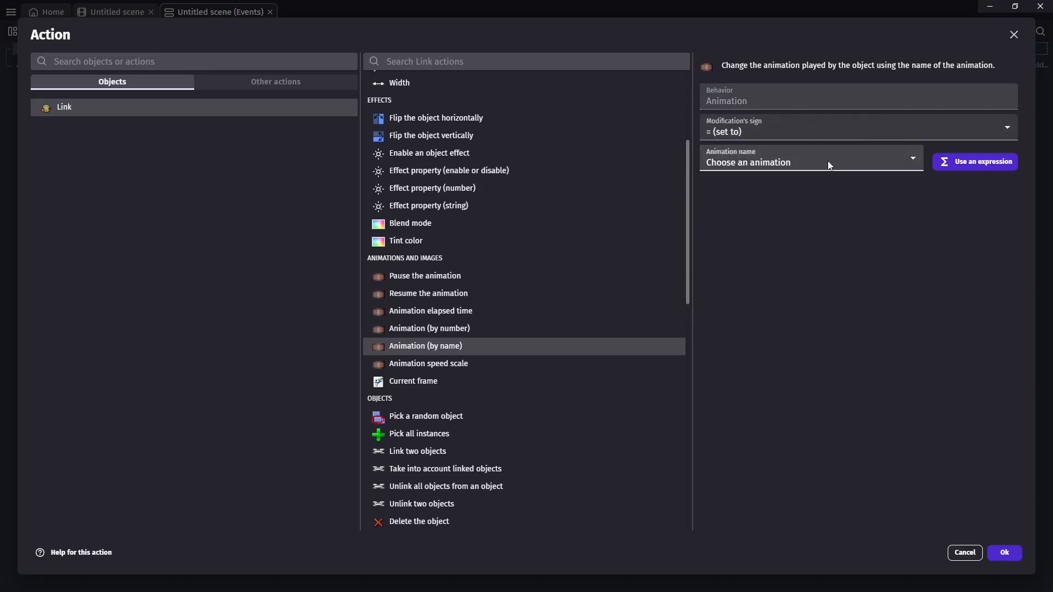
{"action": "left_click", "coordinate": [983, 163]}
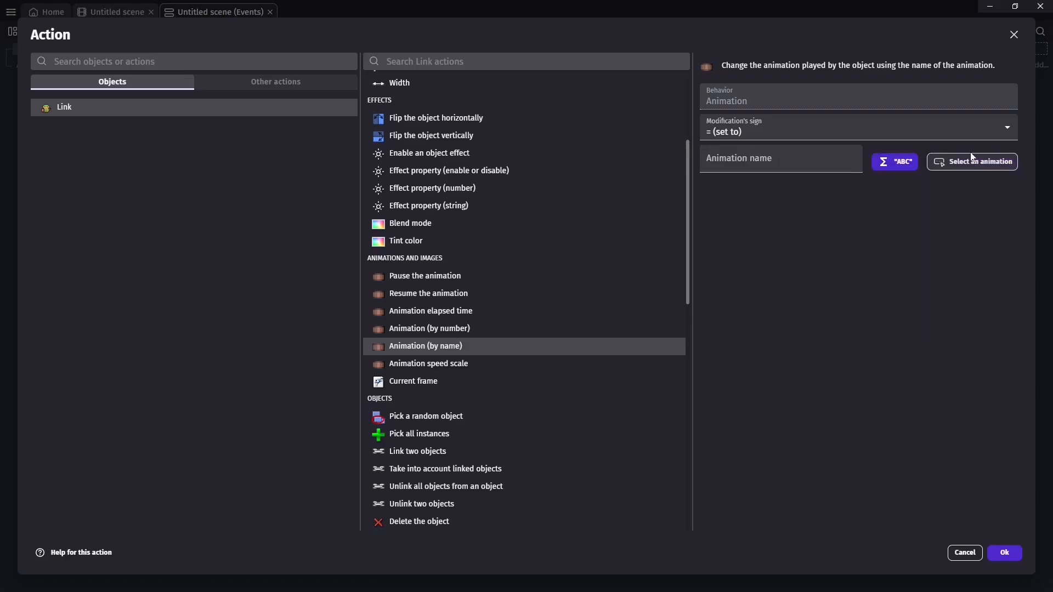
{"action": "left_click", "coordinate": [815, 162]}
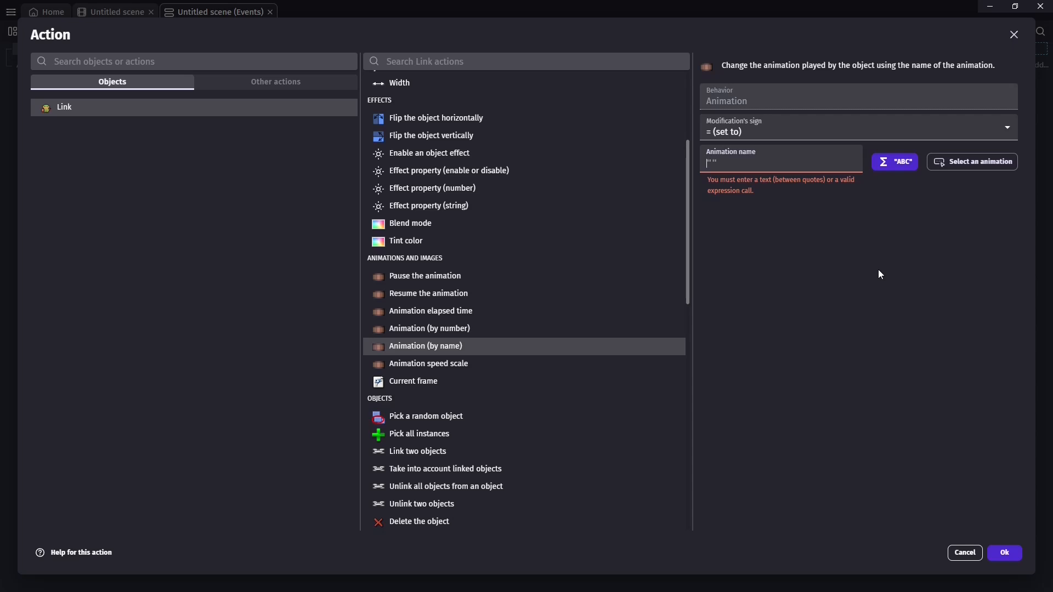
{"action": "type", "text": "Link"}
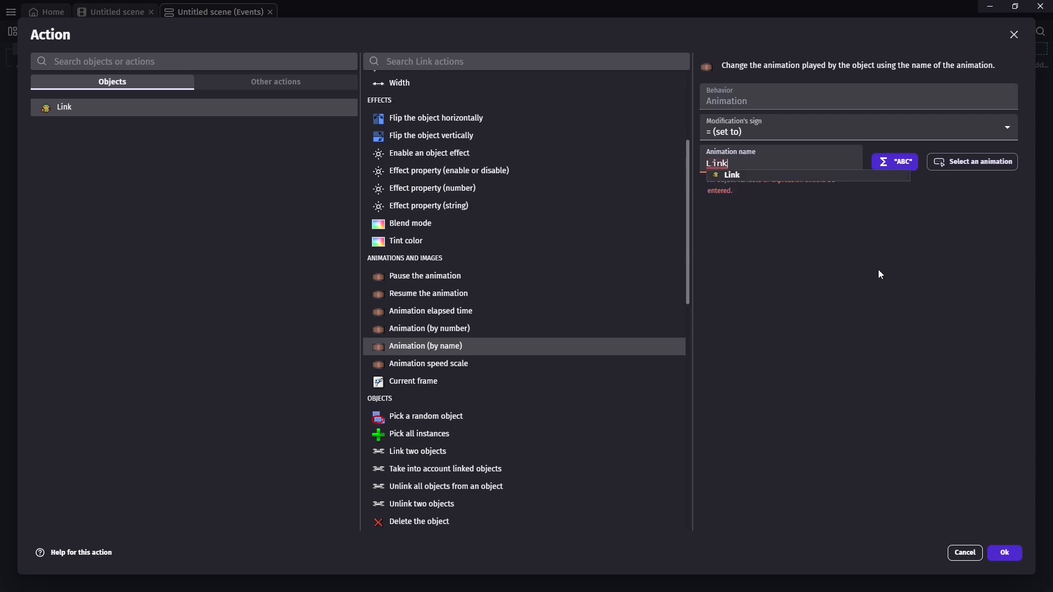
{"action": "type", "text": ".Ac"}
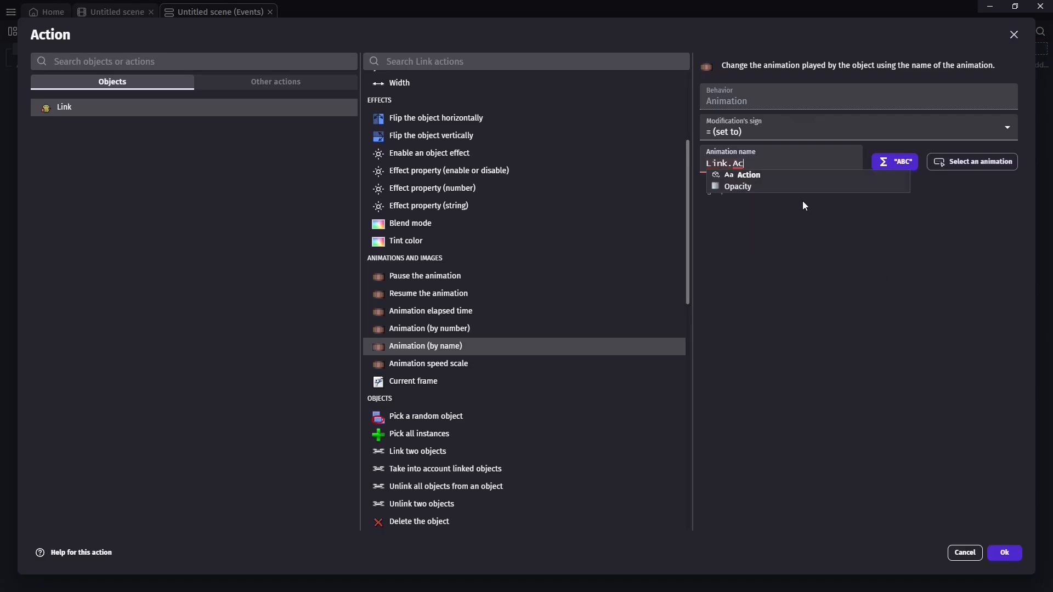
{"action": "type", "text": "tion+"}
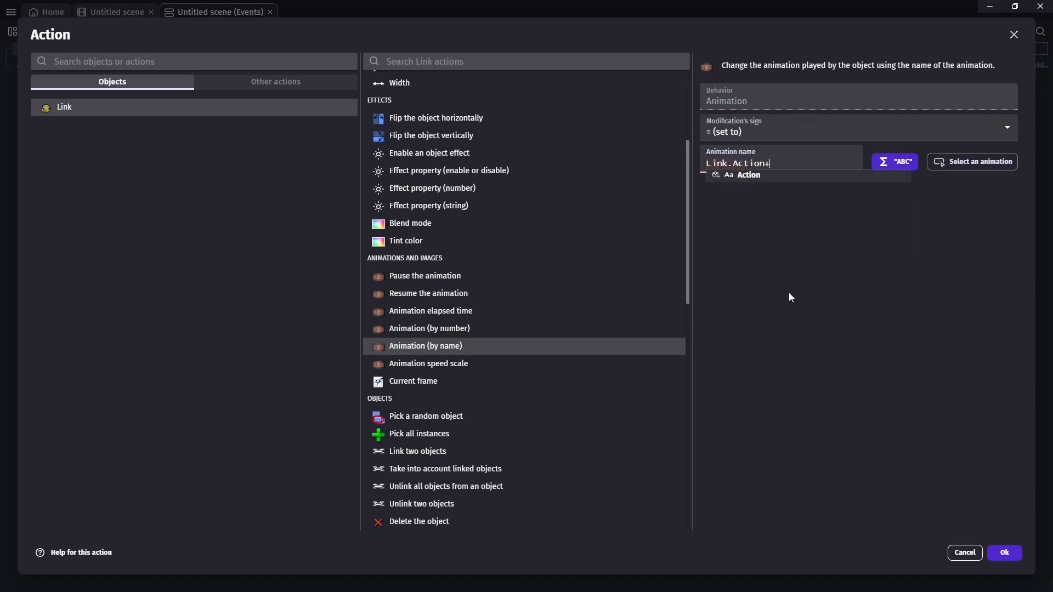
{"action": "type", "text": "Link.Direction"}
{"action": "left_click", "coordinate": [1014, 554]}
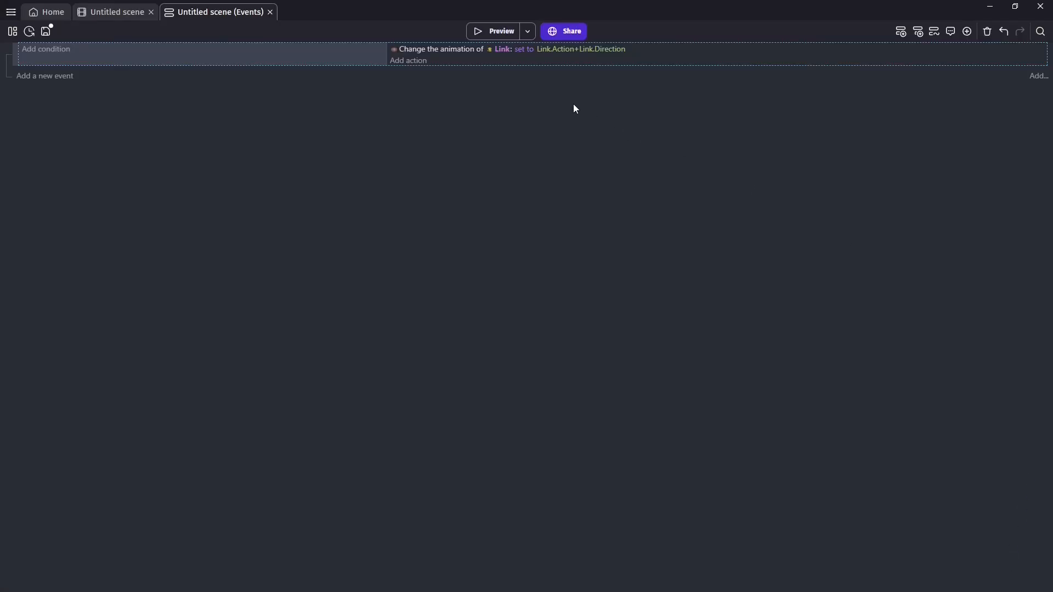
Step: Return to the Untitled scene layout, preview the game to check Link's animation, and close the preview
{"action": "left_click", "coordinate": [104, 13]}
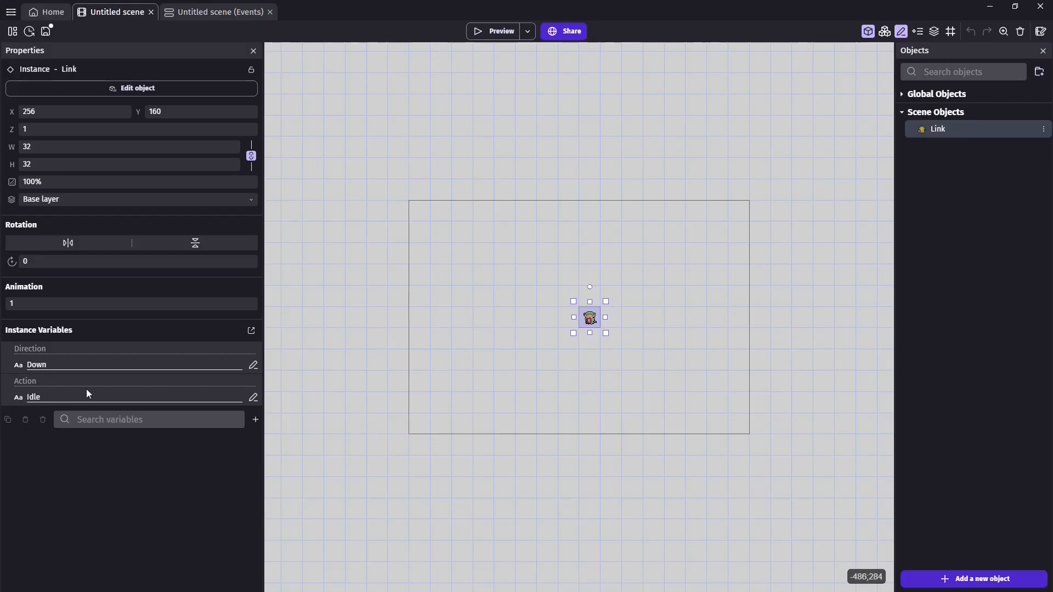
{"action": "left_click", "coordinate": [26, 302]}
{"action": "left_click_drag", "start_coordinate": [12, 303], "coordinate": [4, 313]}
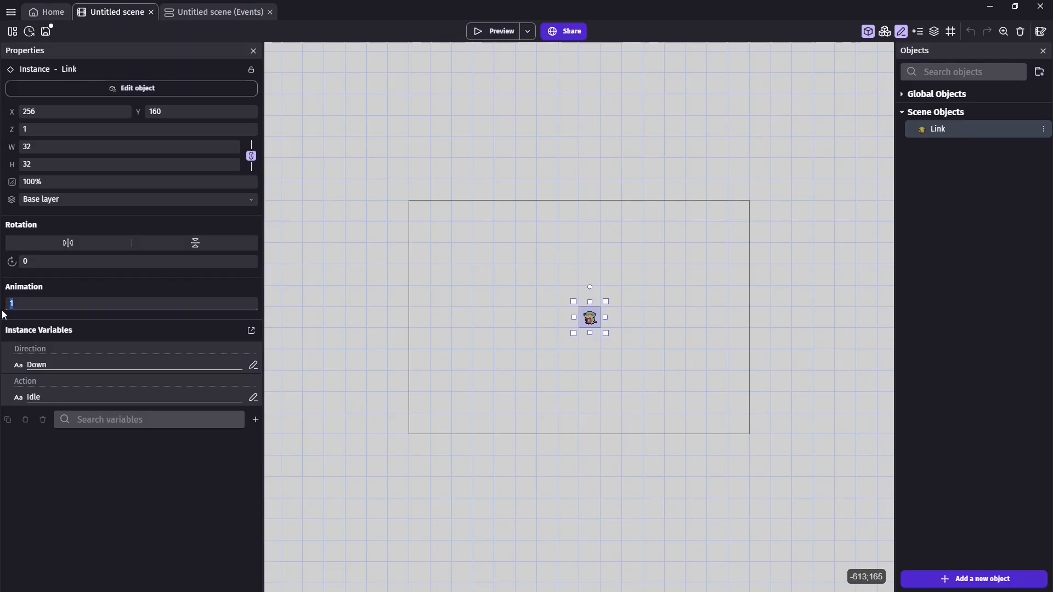
{"action": "left_click", "coordinate": [105, 325]}
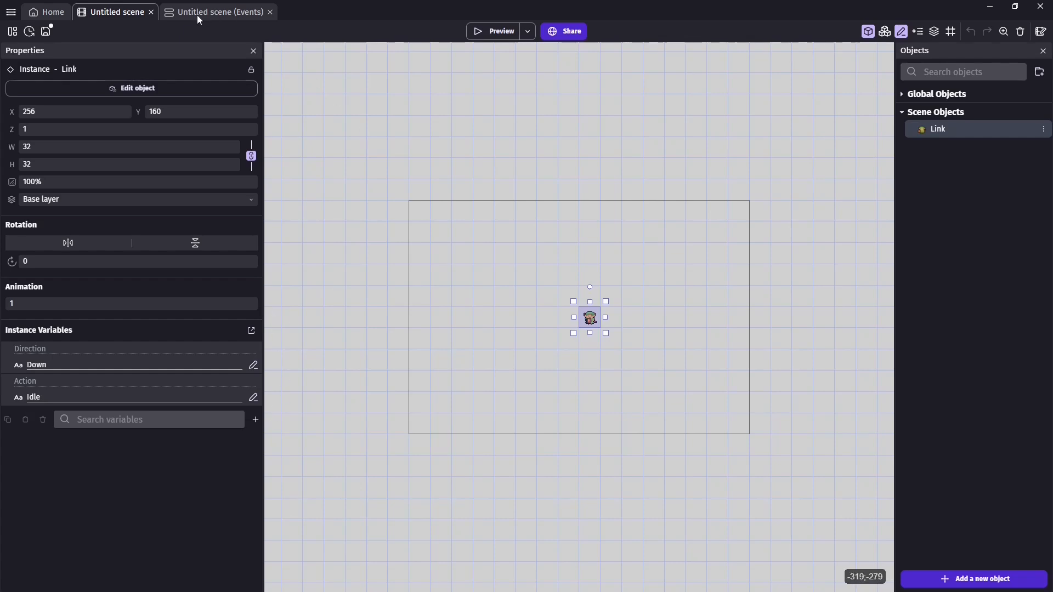
{"action": "left_click", "coordinate": [481, 31]}
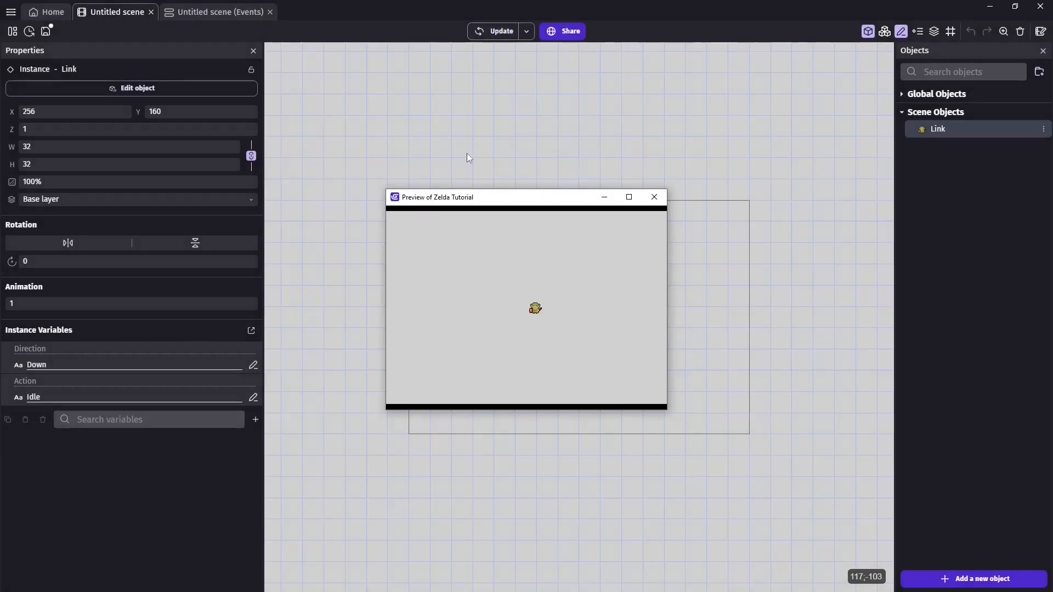
{"action": "left_click", "coordinate": [654, 197]}
Step: Set the Link instance's Direction variable to Right and its Action variable to Walk
{"action": "double_click", "coordinate": [65, 362]}
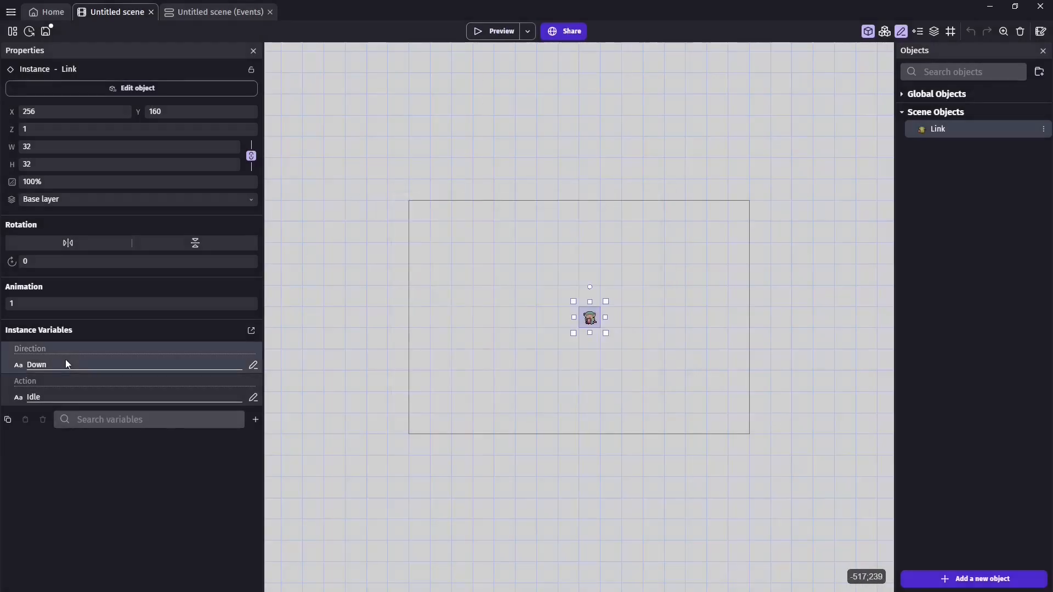
{"action": "type", "text": "Right"}
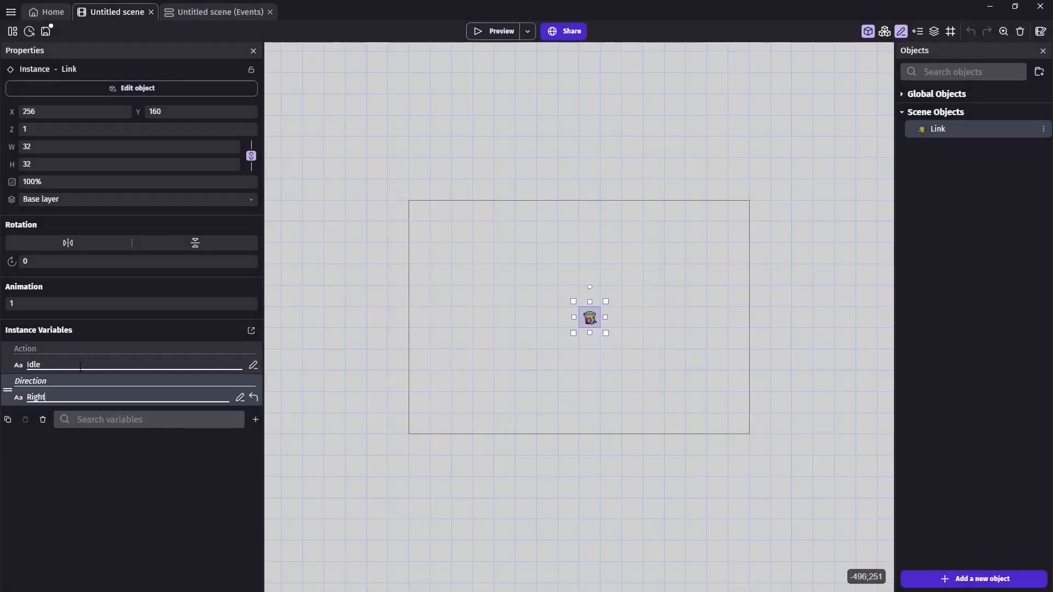
{"action": "double_click", "coordinate": [52, 363]}
{"action": "type", "text": "Walk"}
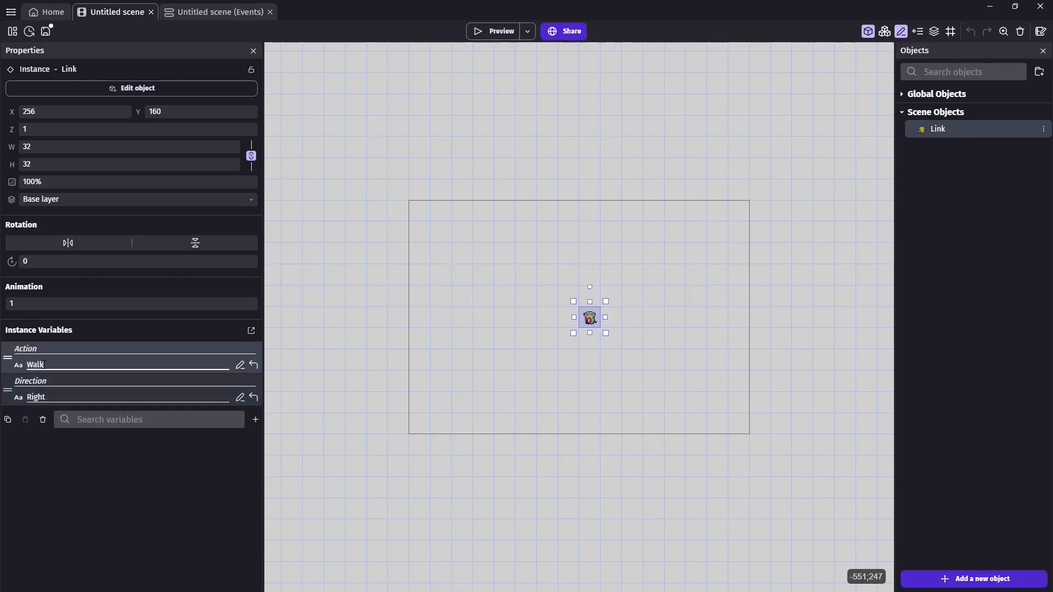
Step: Preview the game to check Link's animation with the changed variables, close the preview and reselect the Link instance
{"action": "left_click", "coordinate": [490, 74]}
{"action": "left_click", "coordinate": [486, 33]}
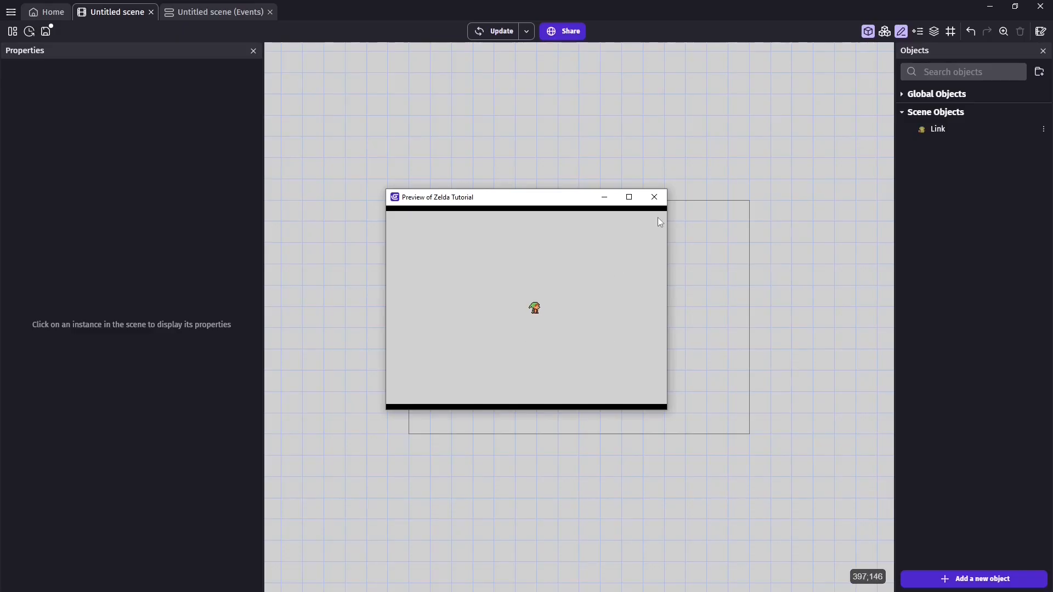
{"action": "left_click", "coordinate": [654, 197]}
{"action": "left_click", "coordinate": [595, 324]}
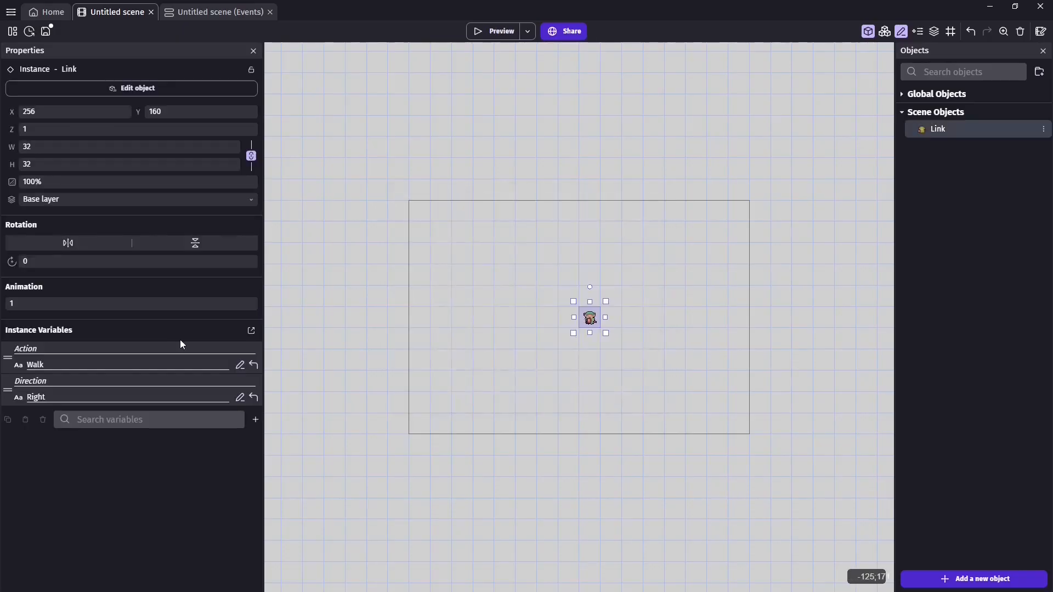
Step: Try the nonexistent value Wasdfalk for Link's Action variable, preview the game, and close the preview
{"action": "left_click", "coordinate": [42, 366]}
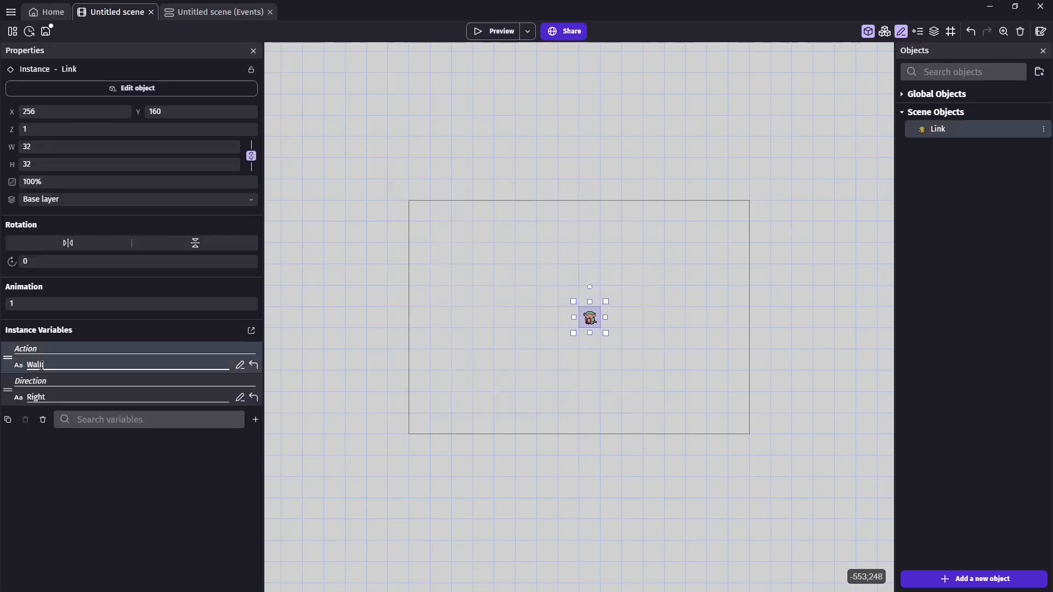
{"action": "left_click", "coordinate": [475, 32]}
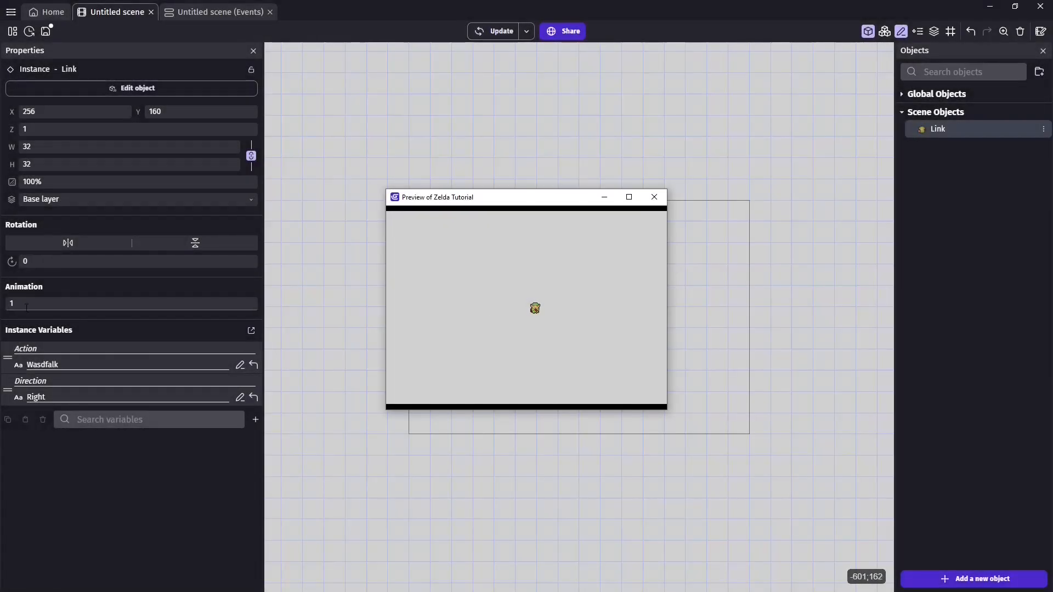
{"action": "left_click", "coordinate": [654, 197]}
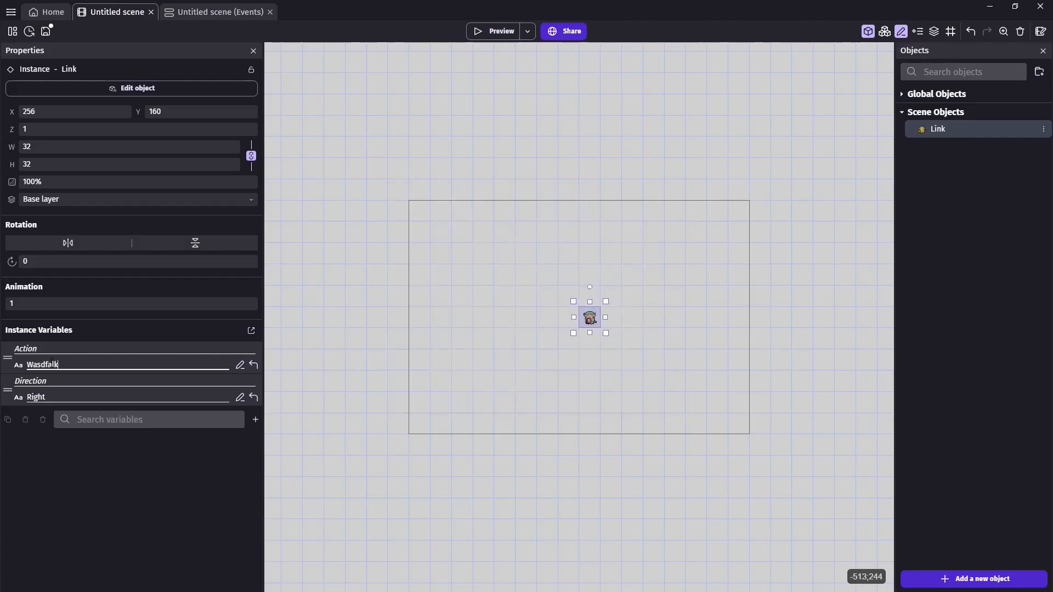
Step: Set the Link instance's Action variable to Idle and Direction to Down, and preview the game
{"action": "left_click_drag", "start_coordinate": [51, 363], "coordinate": [17, 365]}
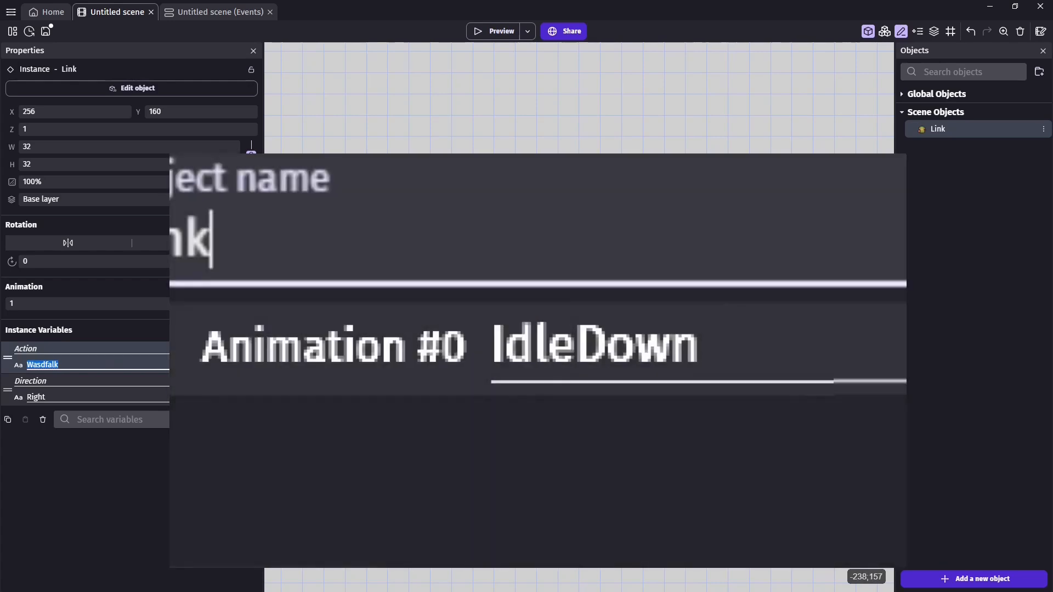
{"action": "type", "text": "Idle"}
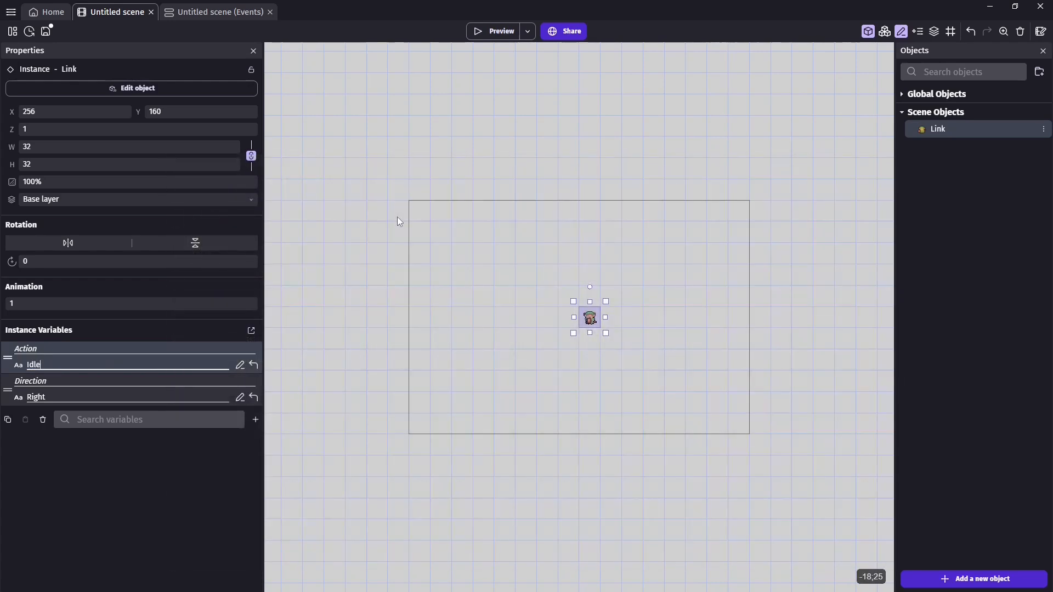
{"action": "double_click", "coordinate": [58, 397]}
{"action": "type", "text": "D"}
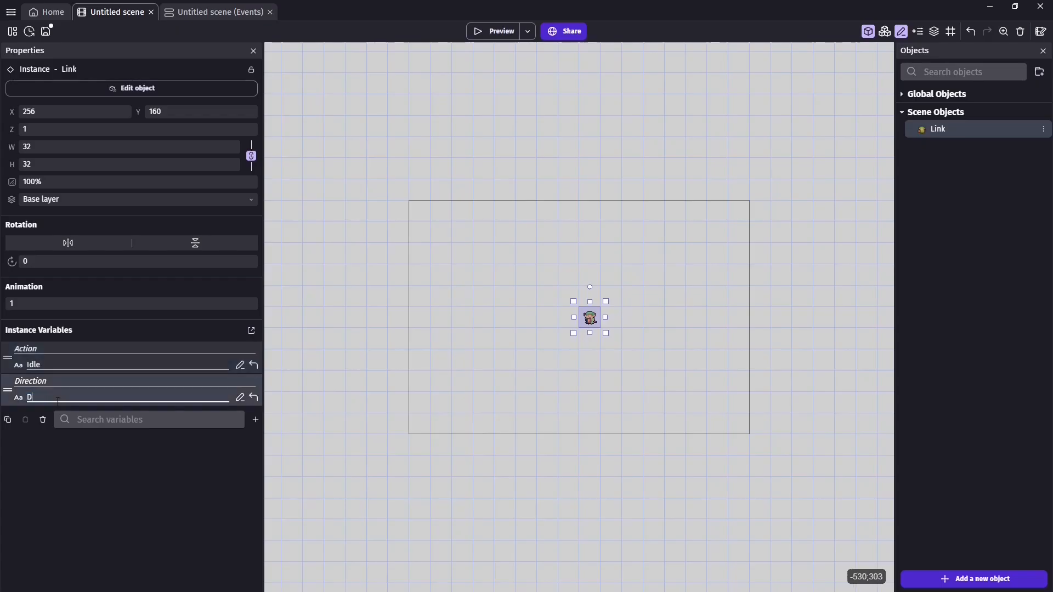
{"action": "type", "text": "own"}
{"action": "left_click", "coordinate": [490, 322]}
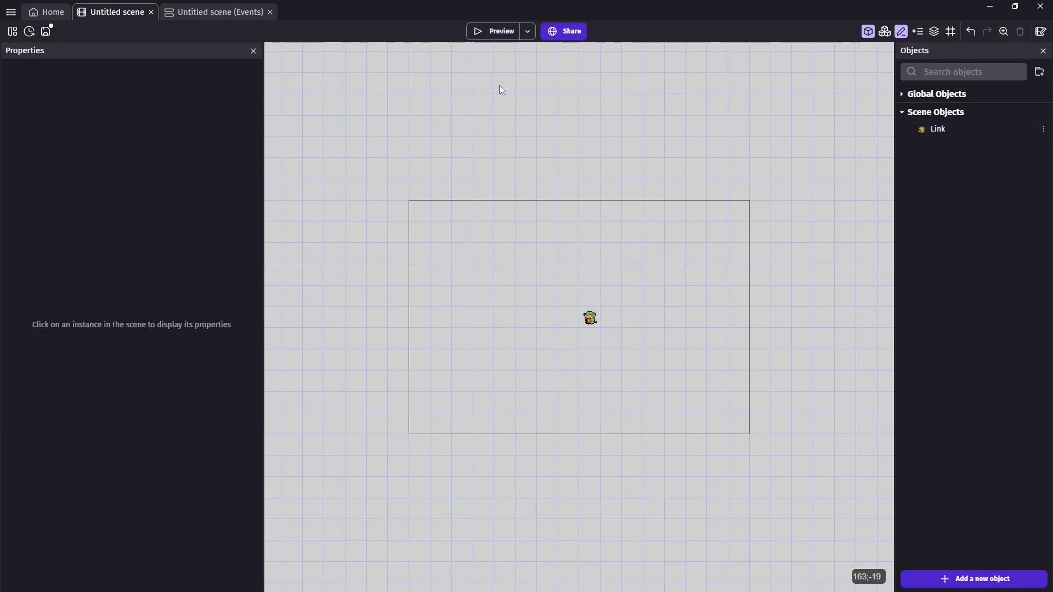
{"action": "left_click", "coordinate": [478, 32]}
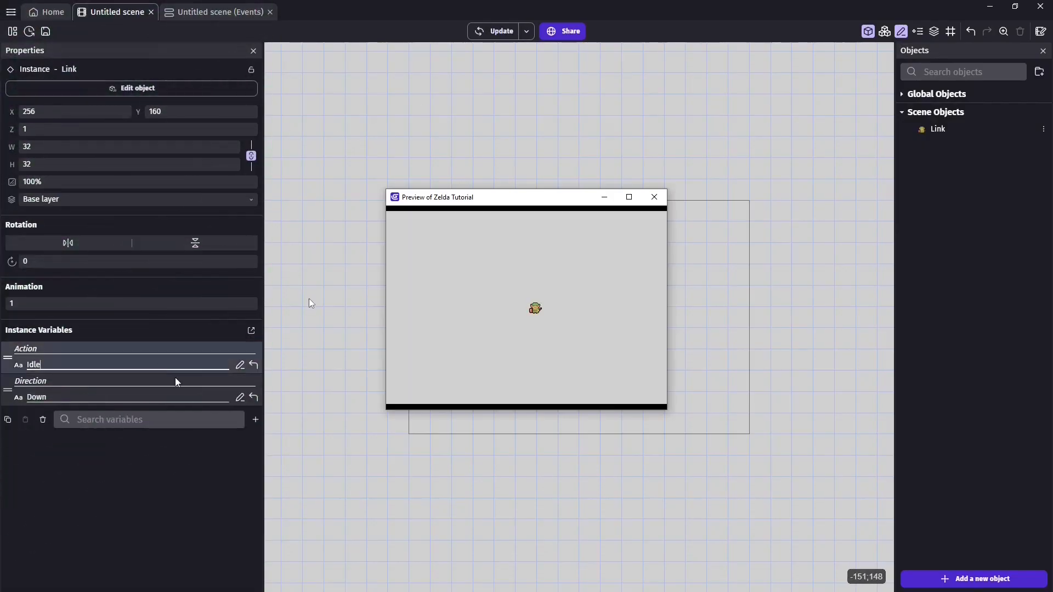
Step: With the preview still open, set the Link instance's Action variable to Walk and Direction to Right
{"action": "key", "text": "BackSpace"}
{"action": "key", "text": "BackSpace"}
{"action": "key", "text": "BackSpace"}
{"action": "key", "text": "BackSpace"}
{"action": "type", "text": "Walk"}
{"action": "key", "text": "Tab"}
{"action": "key", "text": "BackSpace"}
{"action": "key", "text": "BackSpace"}
{"action": "key", "text": "BackSpace"}
{"action": "key", "text": "BackSpace"}
{"action": "type", "text": "Righ"}
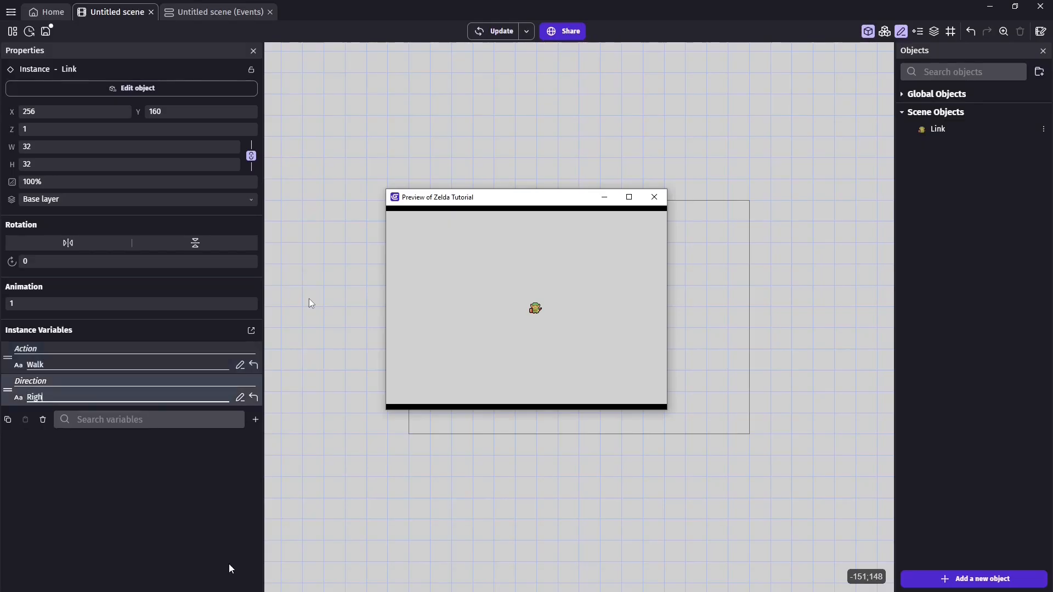
{"action": "type", "text": "t"}
{"action": "left_click", "coordinate": [229, 564]}
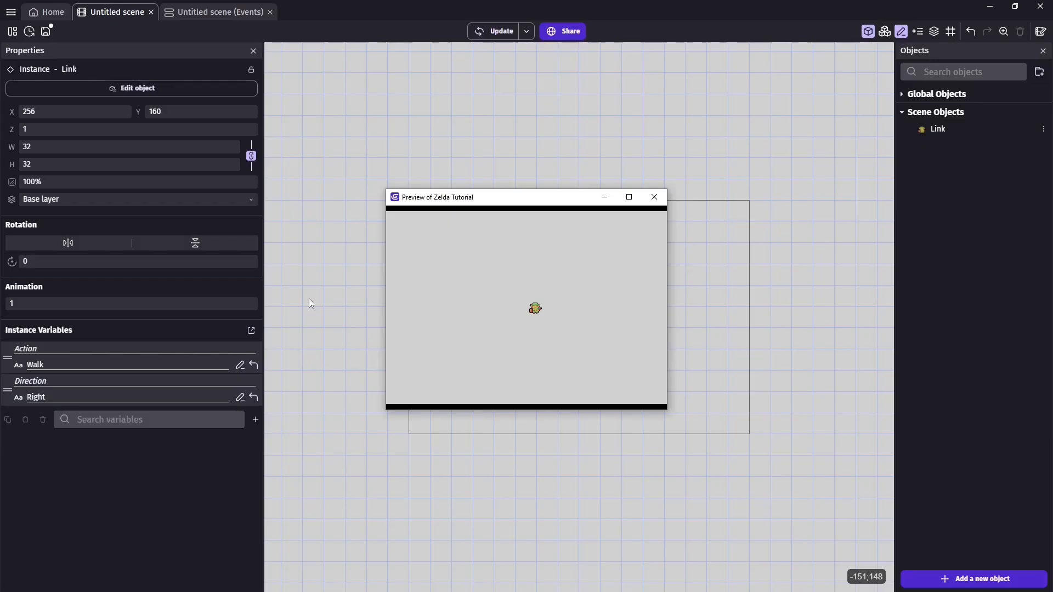
{"action": "key", "text": "Left"}
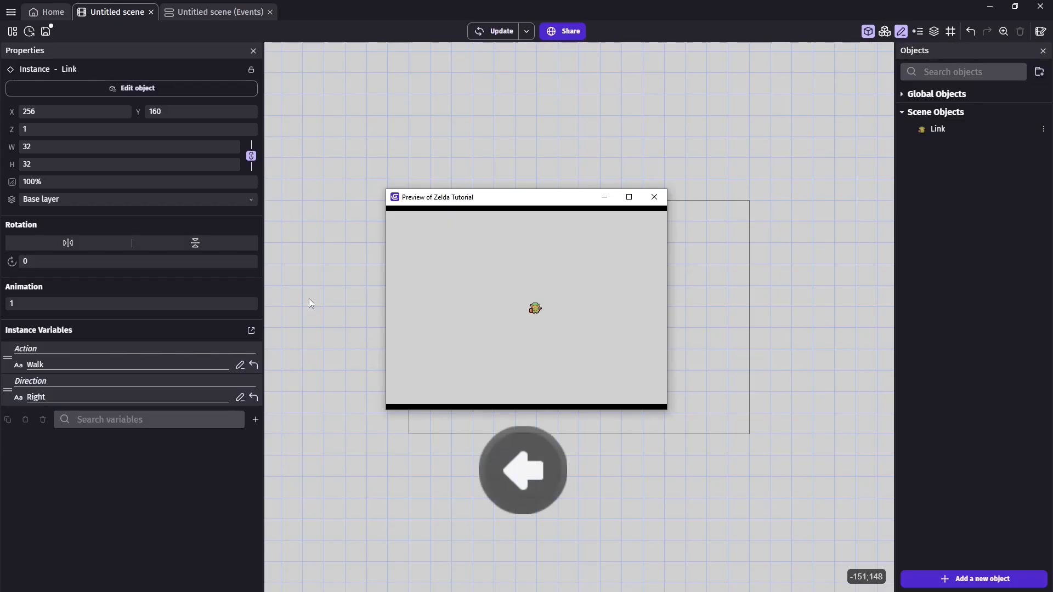
{"action": "key", "text": "Left"}
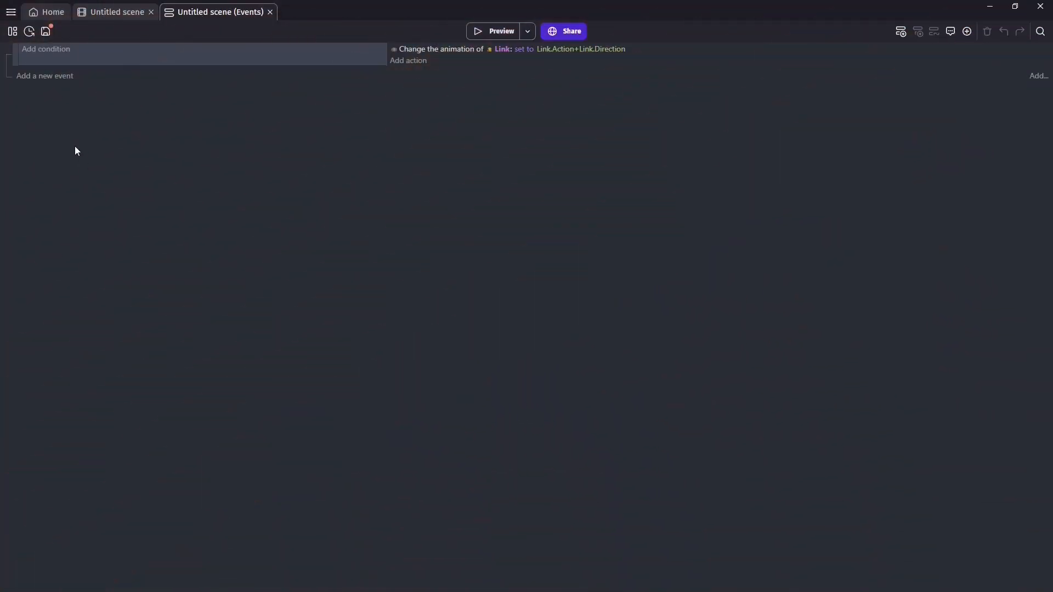
Step: Add a new event with a Key pressed condition for the Left key
{"action": "left_click", "coordinate": [39, 80]}
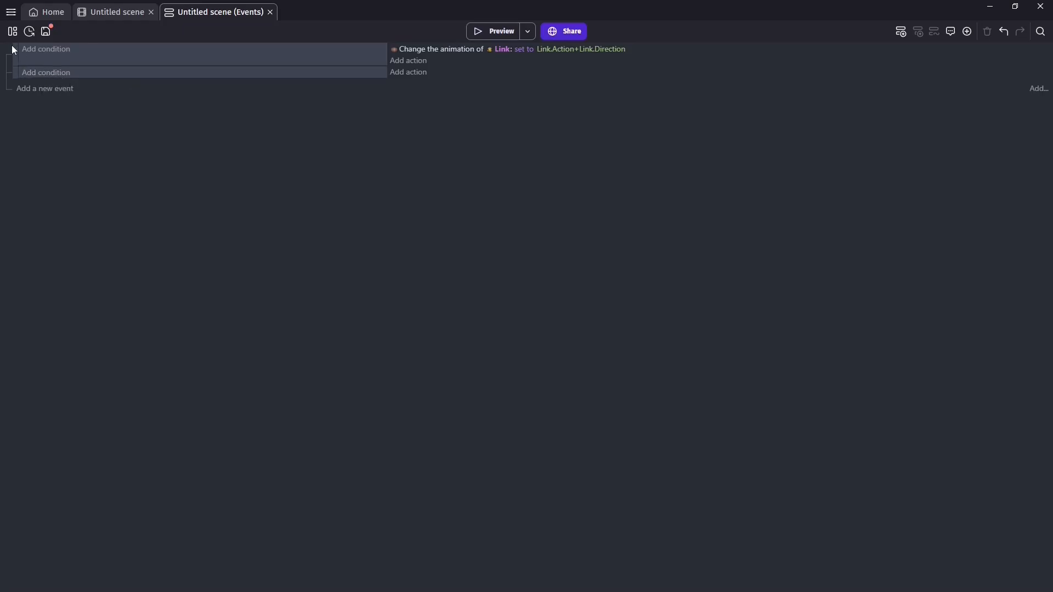
{"action": "left_click", "coordinate": [51, 72]}
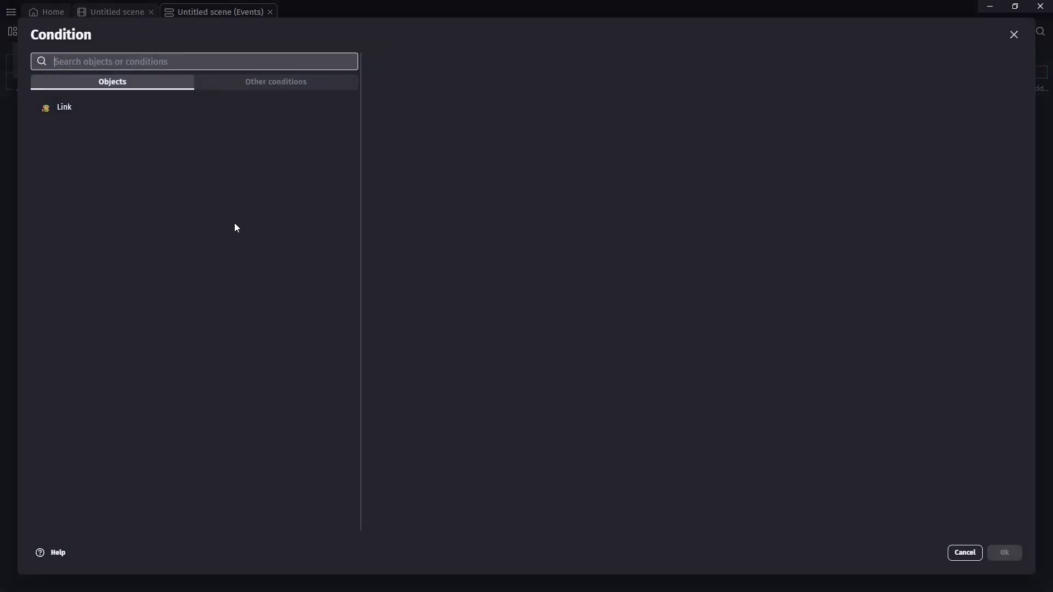
{"action": "type", "text": "pre"}
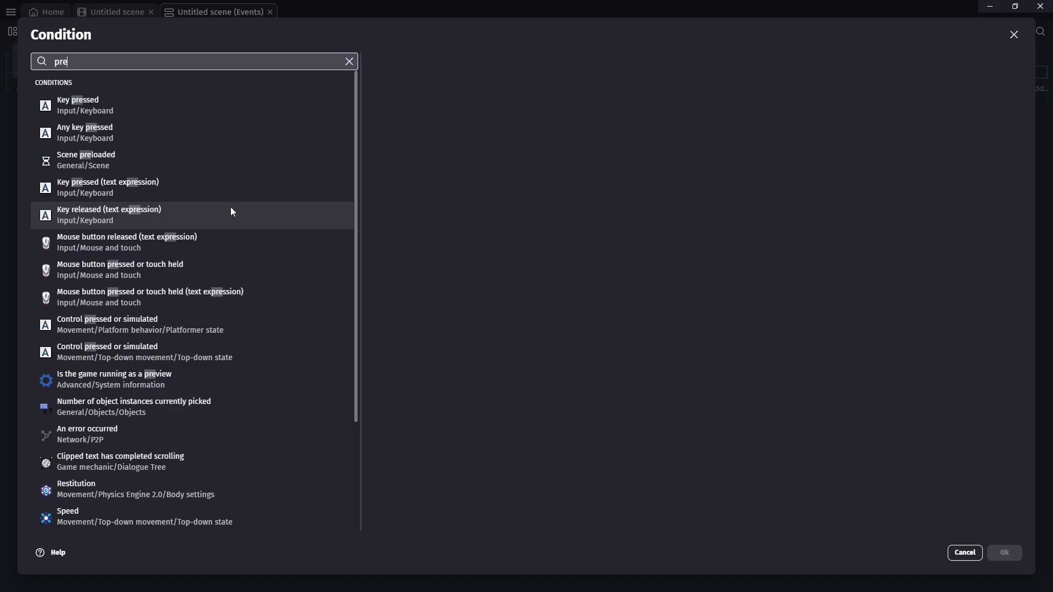
{"action": "left_click", "coordinate": [172, 109]}
{"action": "type", "text": "Le"}
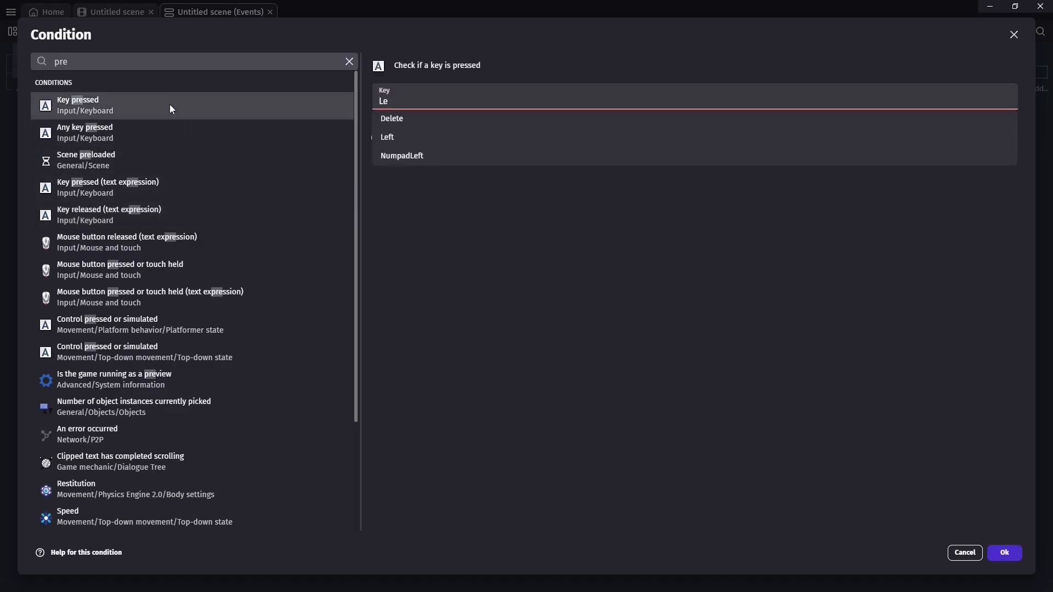
{"action": "left_click", "coordinate": [419, 139]}
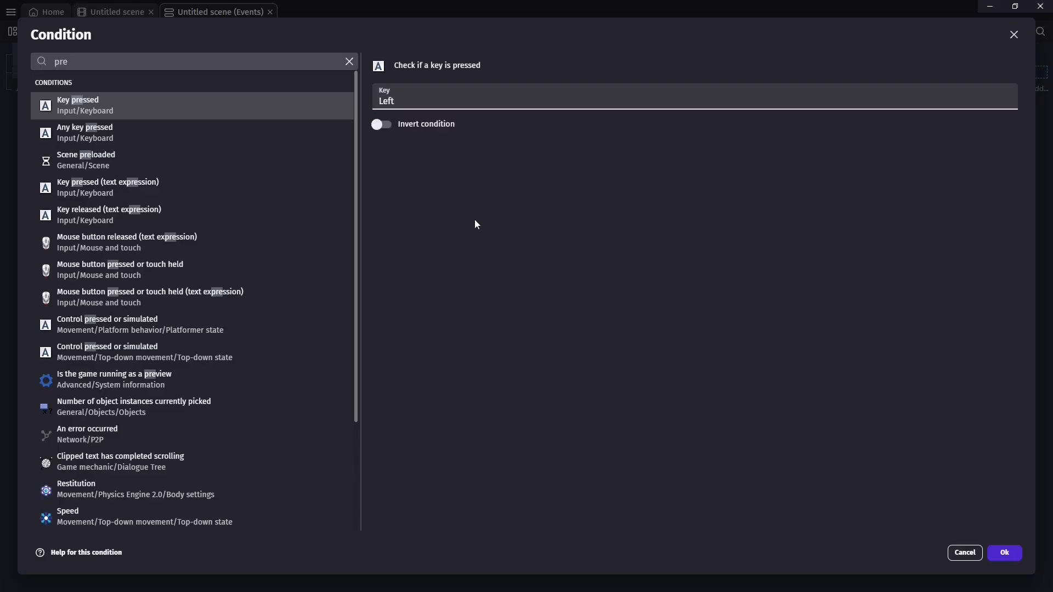
{"action": "left_click", "coordinate": [1002, 555]}
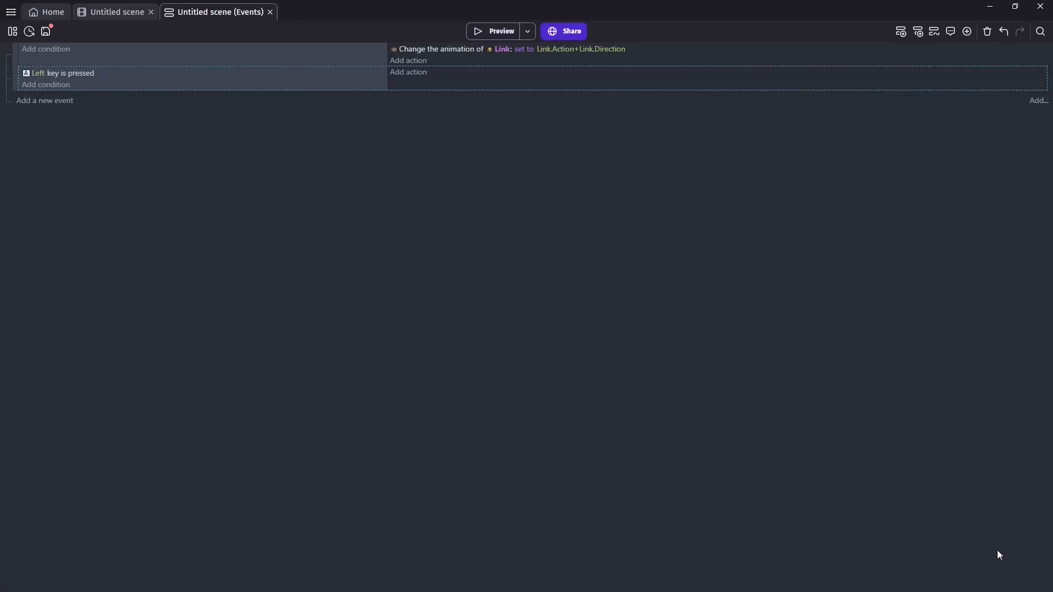
Step: Add an action to the Left-key event that sets Link's Direction variable to "Left"
{"action": "left_click", "coordinate": [406, 74]}
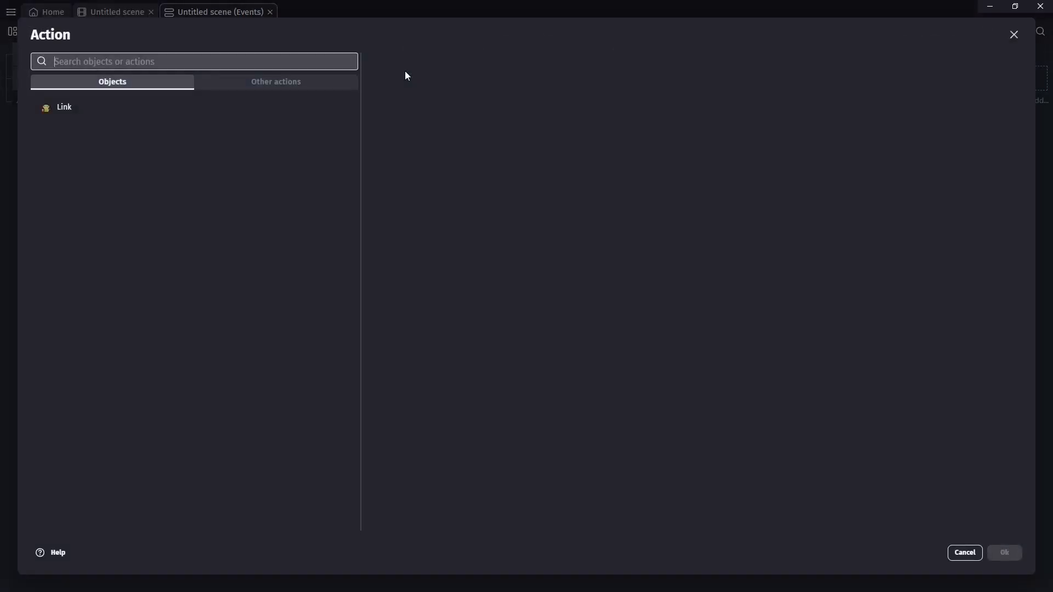
{"action": "left_click", "coordinate": [84, 108]}
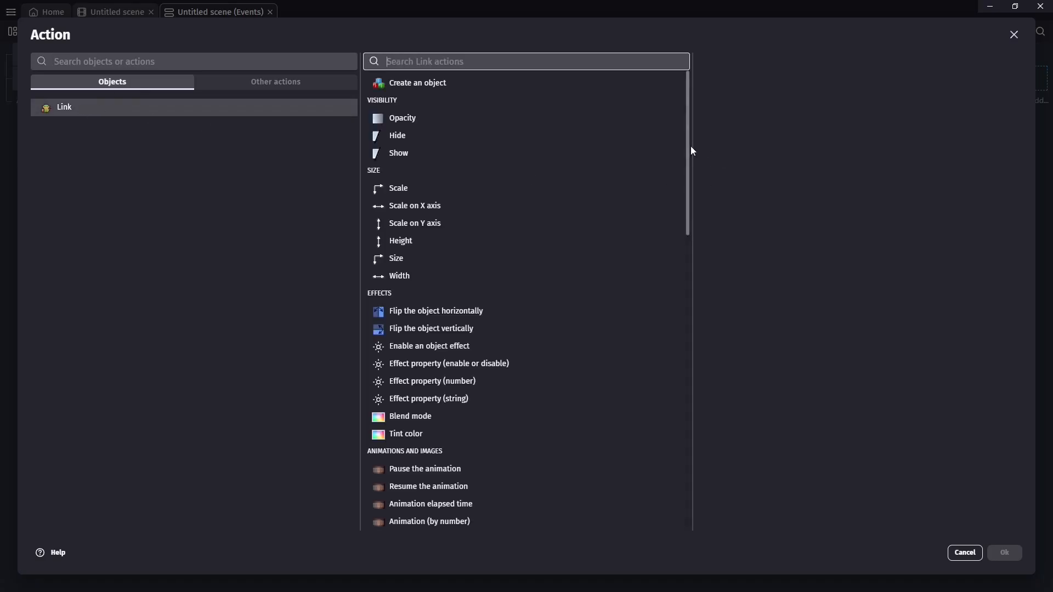
{"action": "left_click_drag", "start_coordinate": [686, 146], "coordinate": [691, 421]}
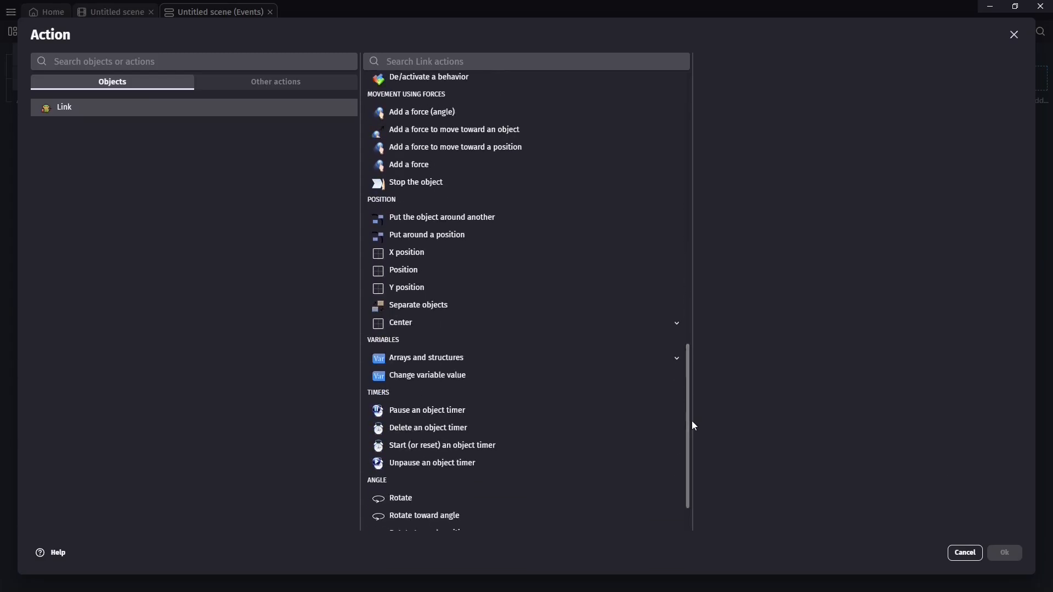
{"action": "left_click", "coordinate": [443, 378]}
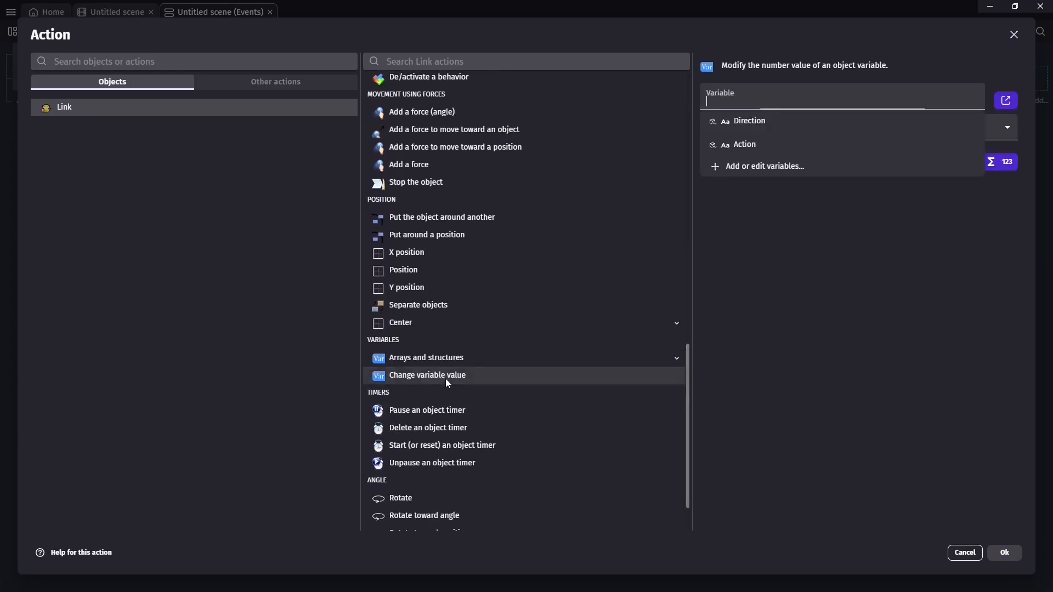
{"action": "left_click", "coordinate": [809, 121]}
{"action": "left_click", "coordinate": [819, 160]}
{"action": "type", "text": "\"Lef"}
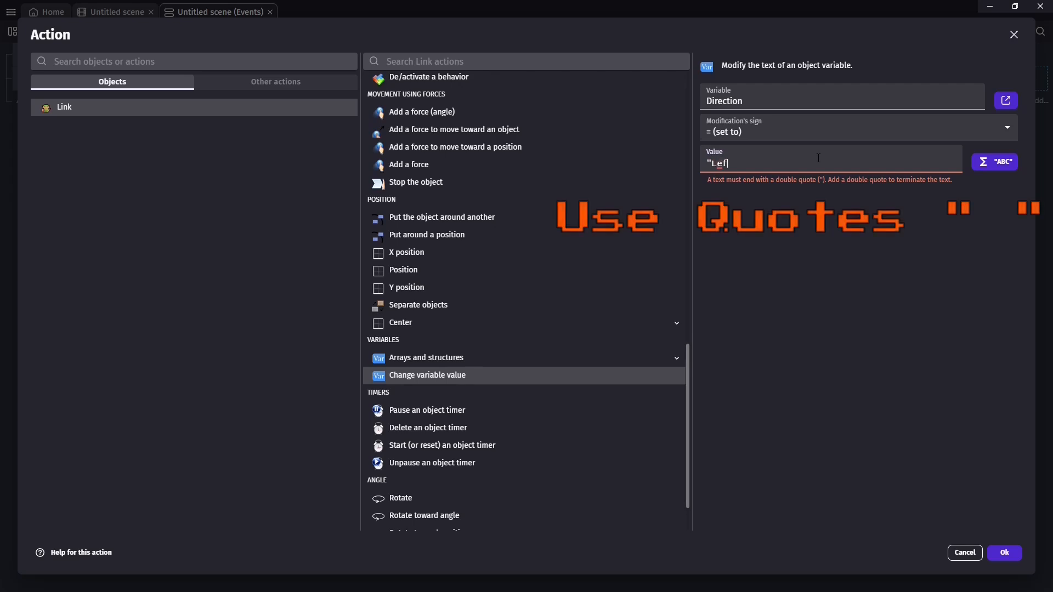
{"action": "type", "text": "t\""}
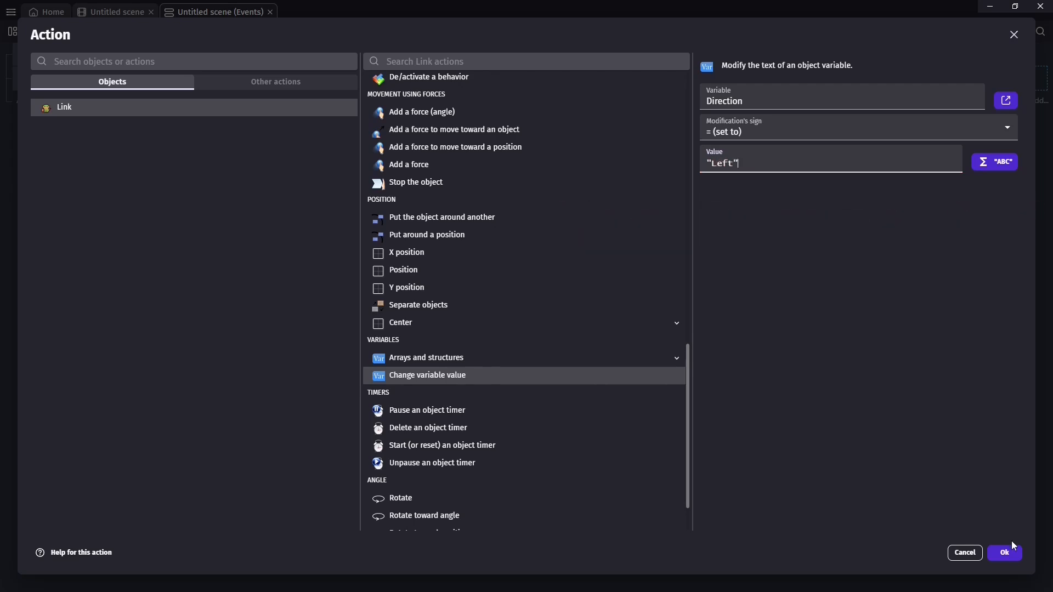
{"action": "left_click", "coordinate": [1012, 551]}
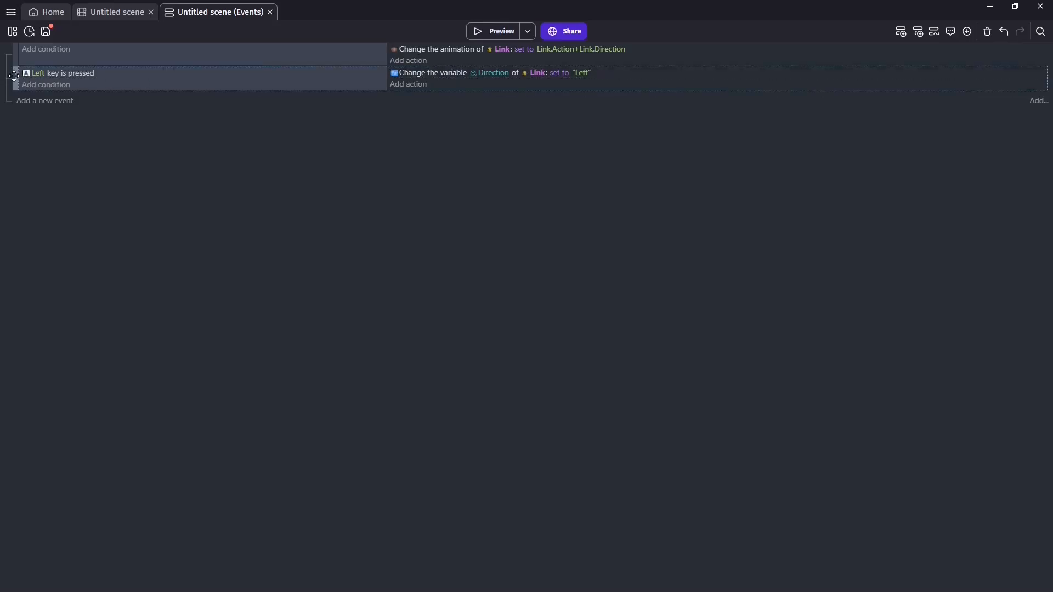
Step: Duplicate the Left-key event and change the copy's action to set Link's Action variable to "Walk"
{"action": "key", "text": "ctrl+v"}
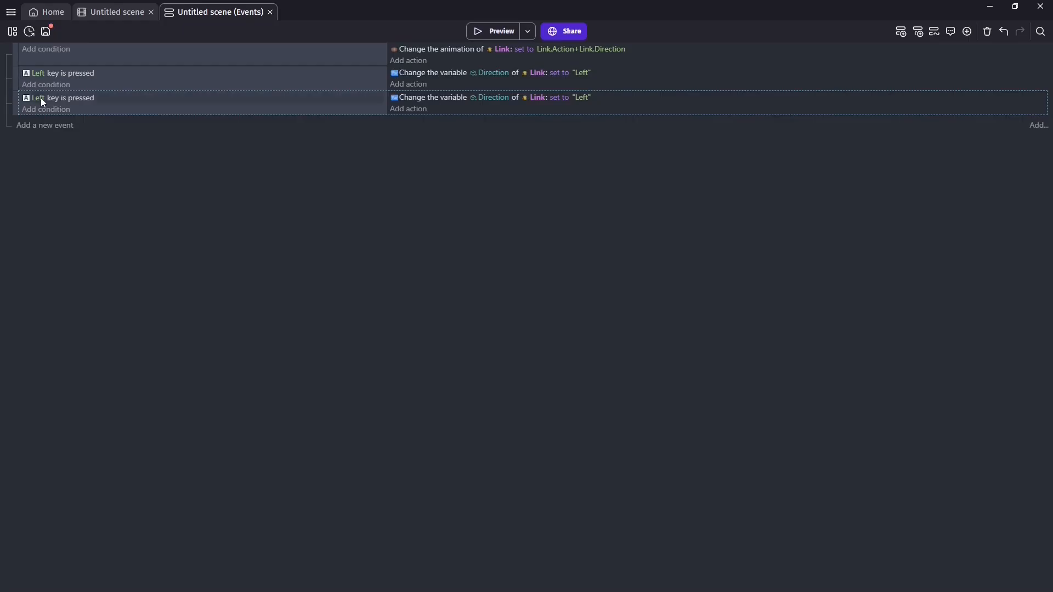
{"action": "double_click", "coordinate": [439, 98]}
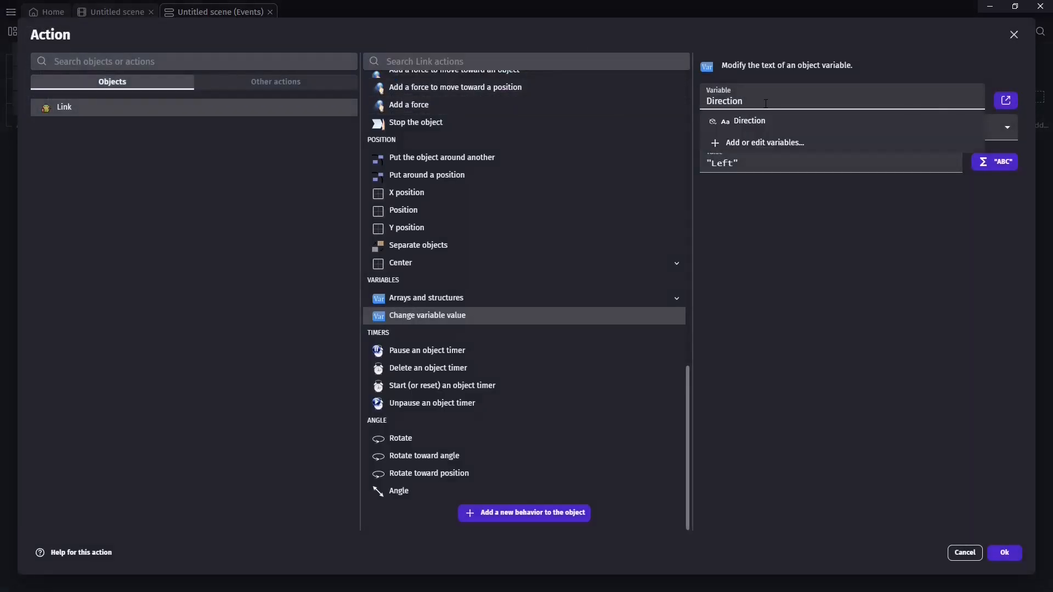
{"action": "left_click_drag", "start_coordinate": [765, 101], "coordinate": [707, 101]}
{"action": "type", "text": "Action"}
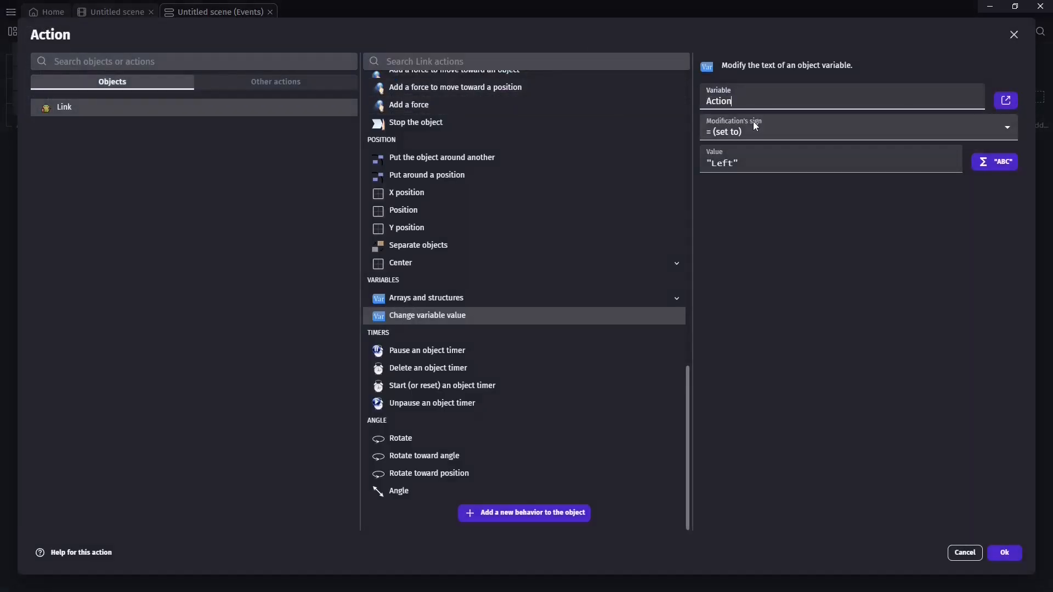
{"action": "left_click", "coordinate": [735, 163]}
{"action": "key", "text": "ctrl+shift+Left"}
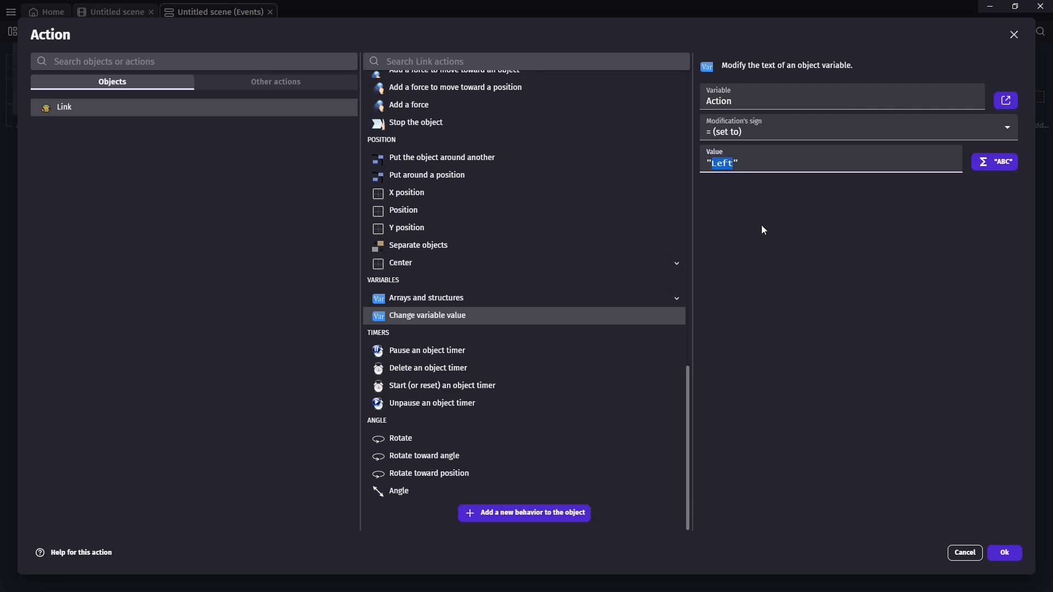
{"action": "type", "text": "Walk"}
{"action": "left_click", "coordinate": [1010, 553]}
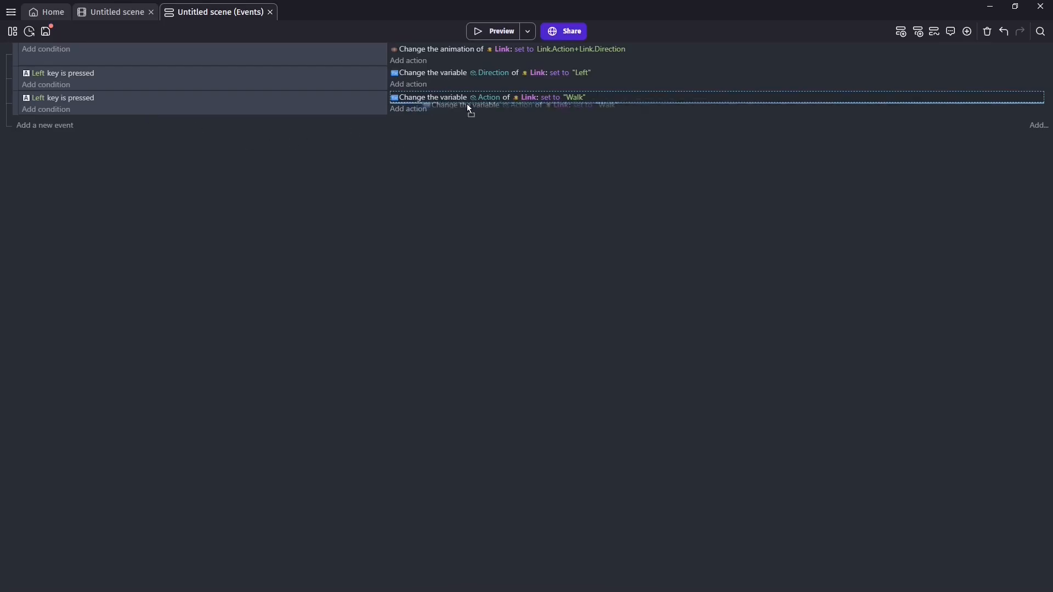
Step: Move the Walk action into the original Left-key event and delete the leftover duplicate event
{"action": "left_click_drag", "start_coordinate": [466, 102], "coordinate": [454, 84]}
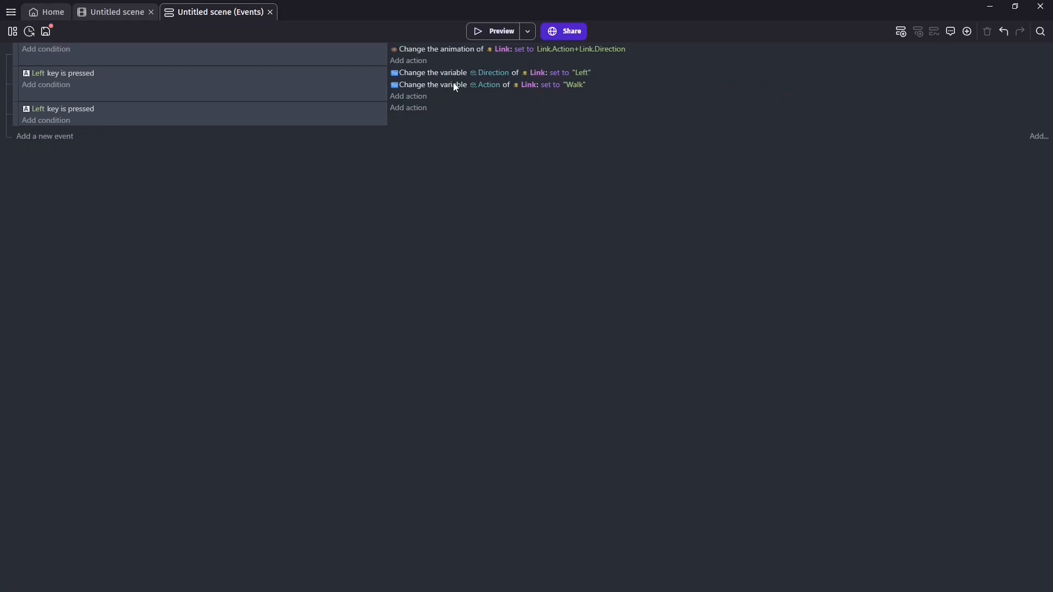
{"action": "left_click", "coordinate": [13, 114]}
{"action": "key", "text": "Delete"}
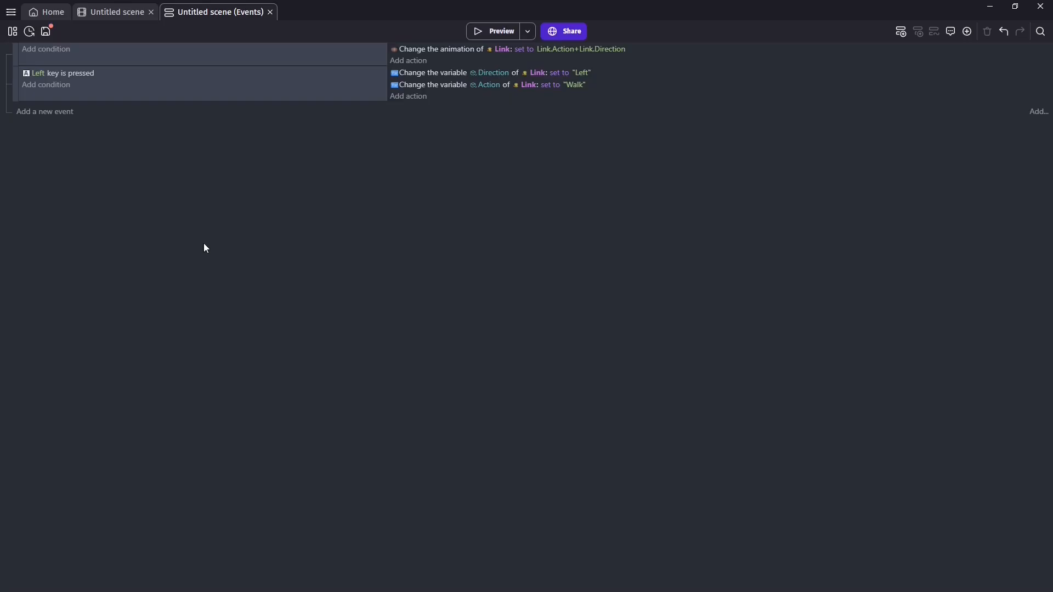
Step: Paste three copies of the complete Left-key event below it
{"action": "left_click", "coordinate": [14, 86]}
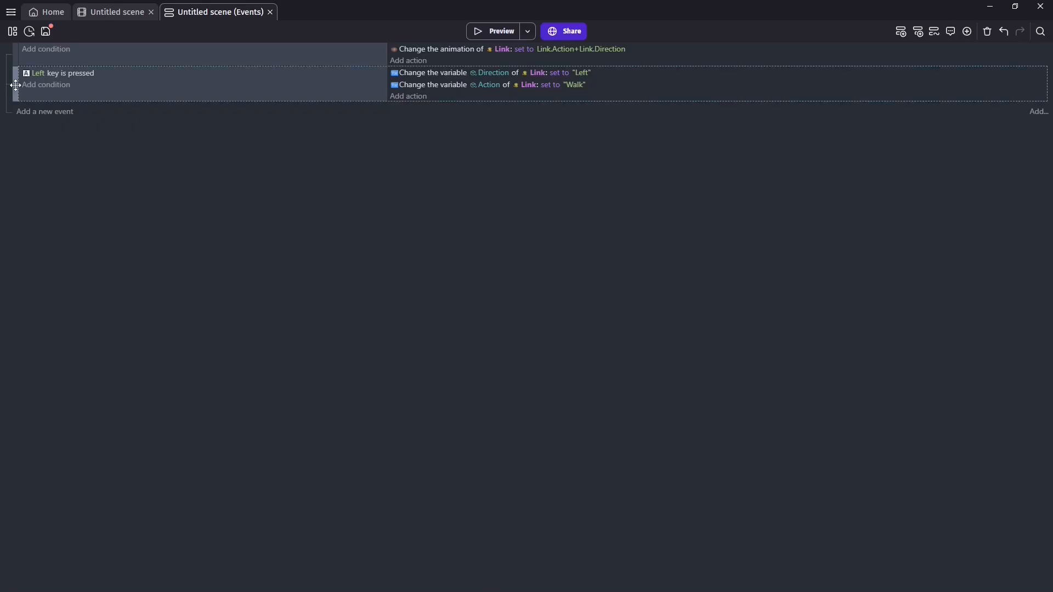
{"action": "key", "text": "ctrl+v"}
{"action": "key", "text": "ctrl+v"}
{"action": "key", "text": "ctrl+v"}
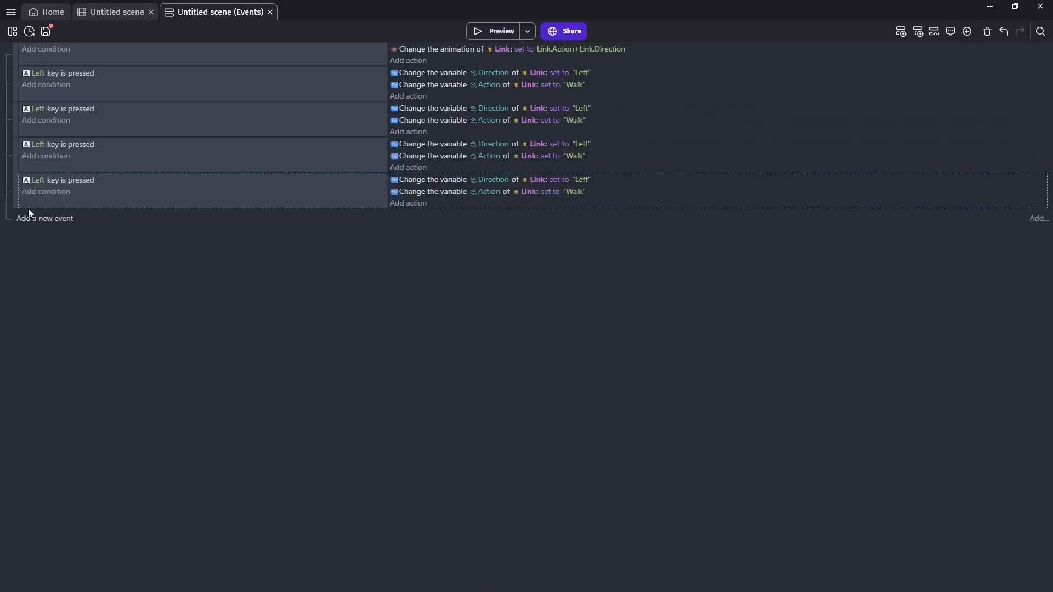
Step: Change the key conditions of the three copied events to Up, Right and Down, in that order
{"action": "left_click", "coordinate": [38, 109]}
{"action": "type", "text": "Up"}
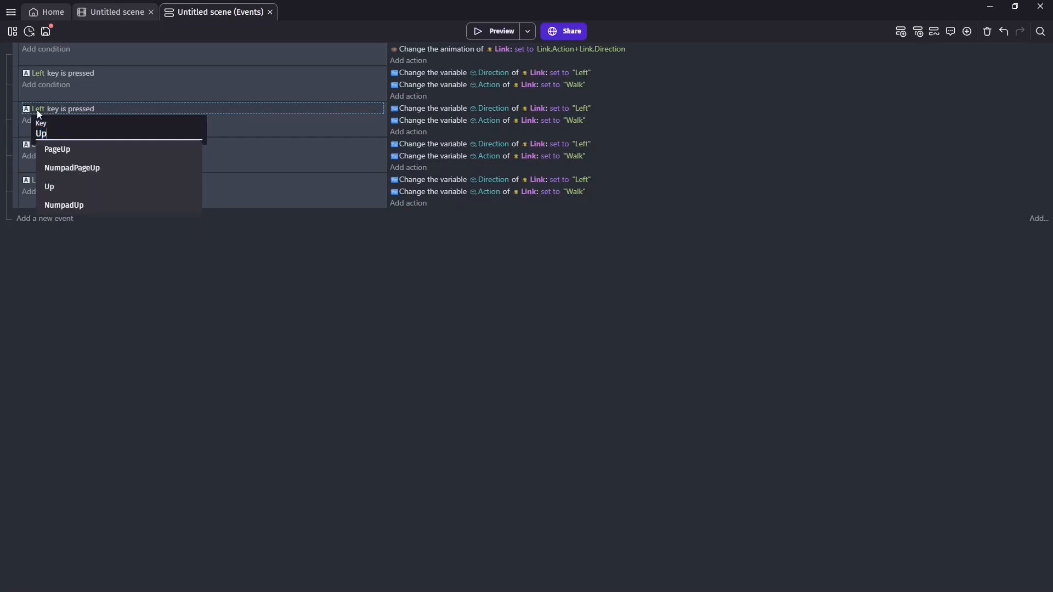
{"action": "key", "text": "Return"}
{"action": "left_click", "coordinate": [37, 145]}
{"action": "type", "text": "Right"}
{"action": "key", "text": "Return"}
{"action": "left_click", "coordinate": [37, 180]}
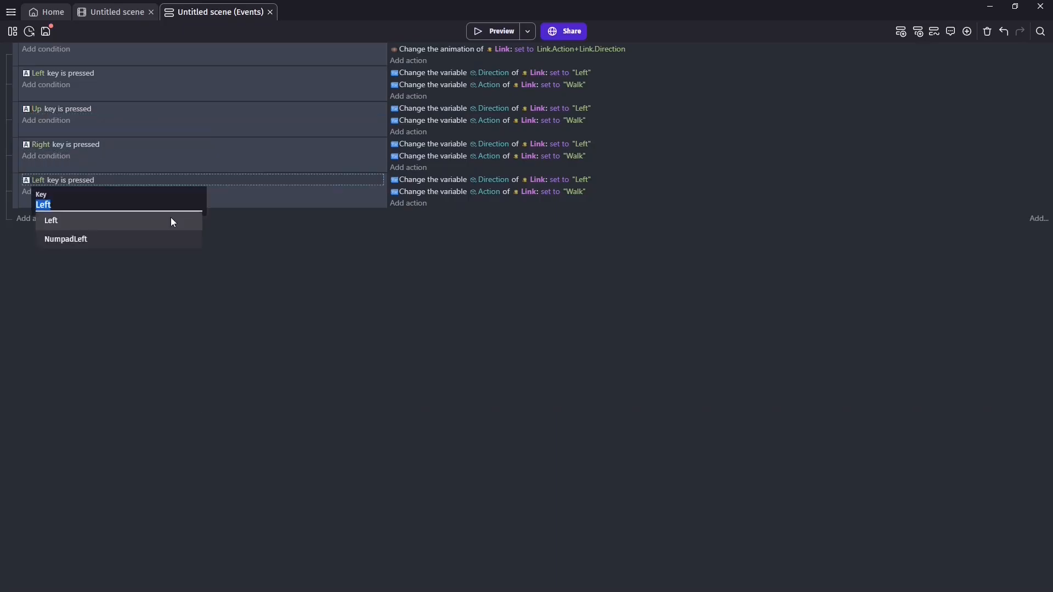
{"action": "type", "text": "Down"}
{"action": "key", "text": "Return"}
Step: Set the Direction values in the Up, Right and Down key events to "Up", "Right" and "Down" respectively
{"action": "left_click", "coordinate": [583, 108]}
{"action": "type", "text": "\"Up\""}
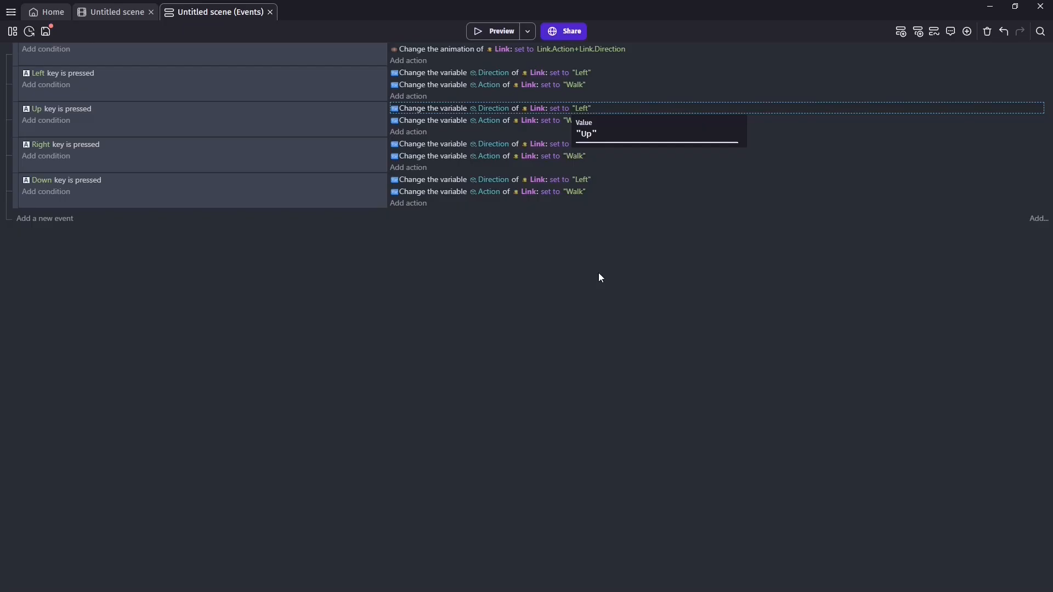
{"action": "key", "text": "Return"}
{"action": "left_click", "coordinate": [582, 143]}
{"action": "type", "text": "\"Right\""}
{"action": "key", "text": "Return"}
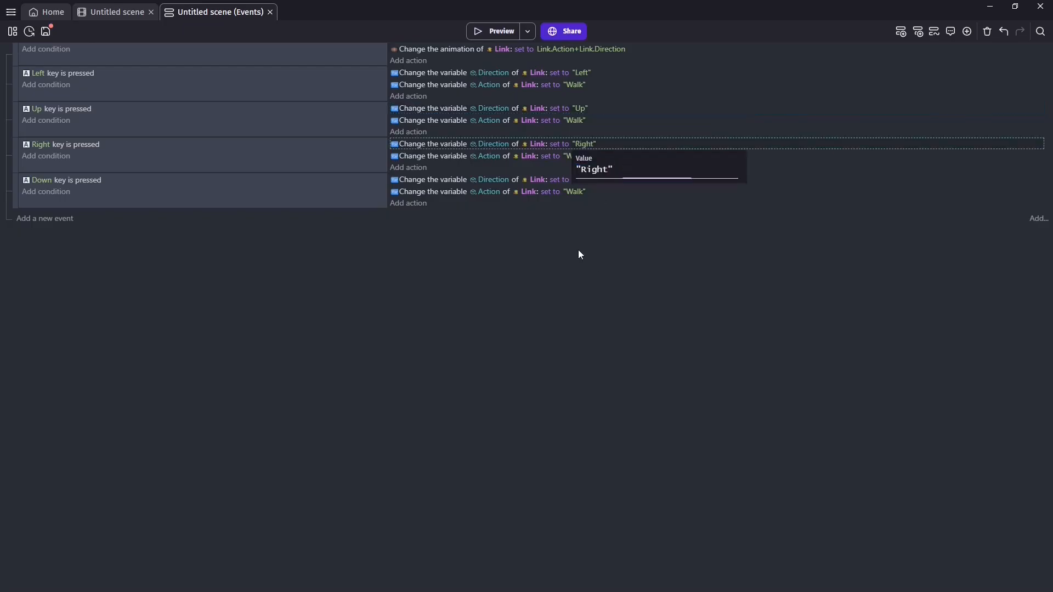
{"action": "left_click", "coordinate": [582, 179]}
{"action": "type", "text": "\"Down\""}
{"action": "key", "text": "Return"}
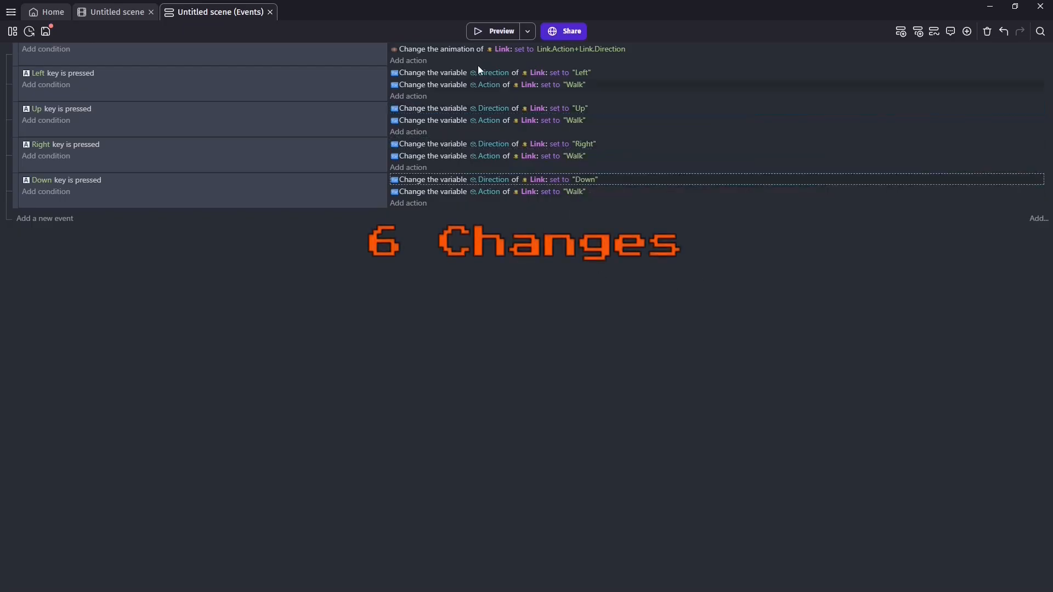
Step: Preview the game and test Link's walk animations with the Up, Right and Down arrow keys
{"action": "left_click", "coordinate": [478, 33]}
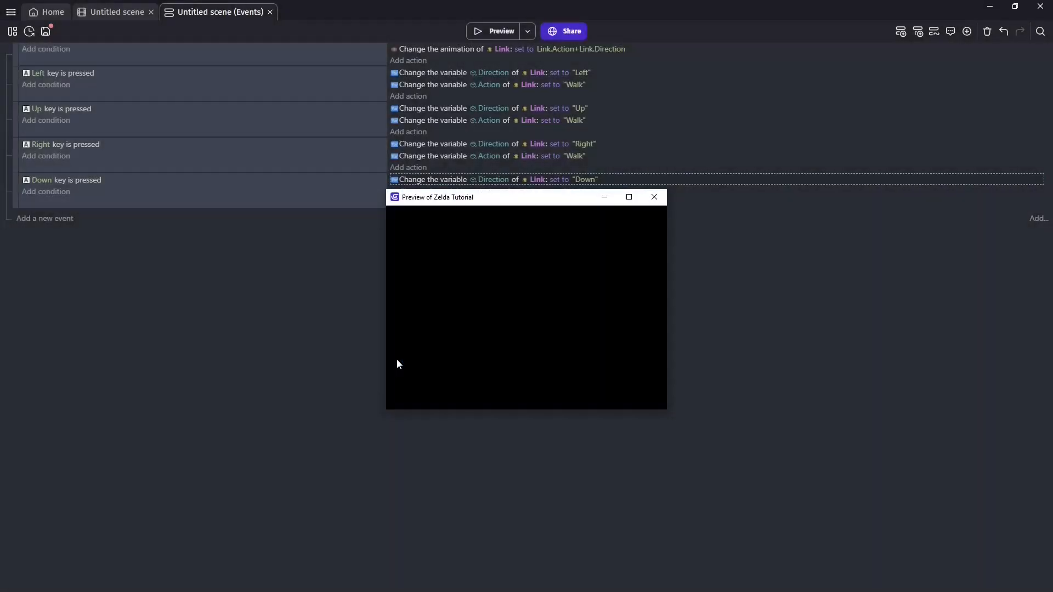
{"action": "key", "text": "Up"}
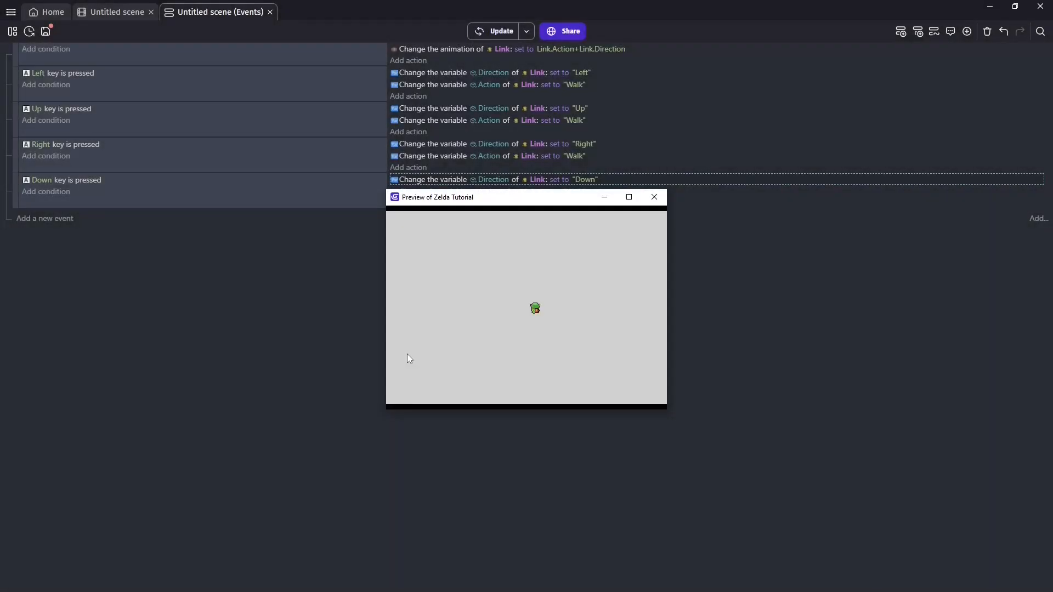
{"action": "key", "text": "Right"}
{"action": "key", "text": "Down"}
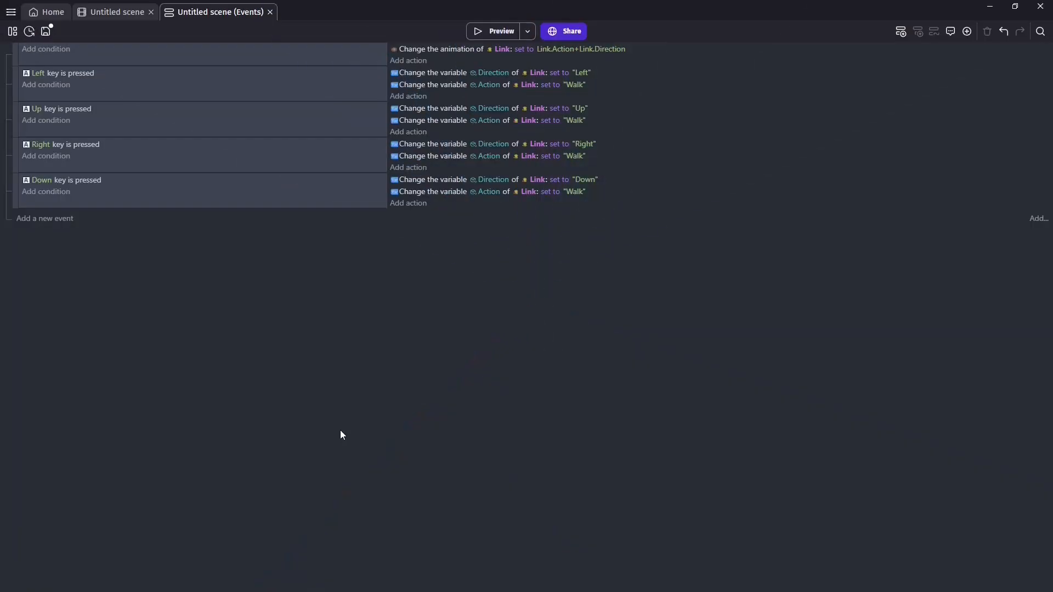
Step: Add a new event after the Down-key event with a Key released condition for the Left key
{"action": "left_click", "coordinate": [55, 219]}
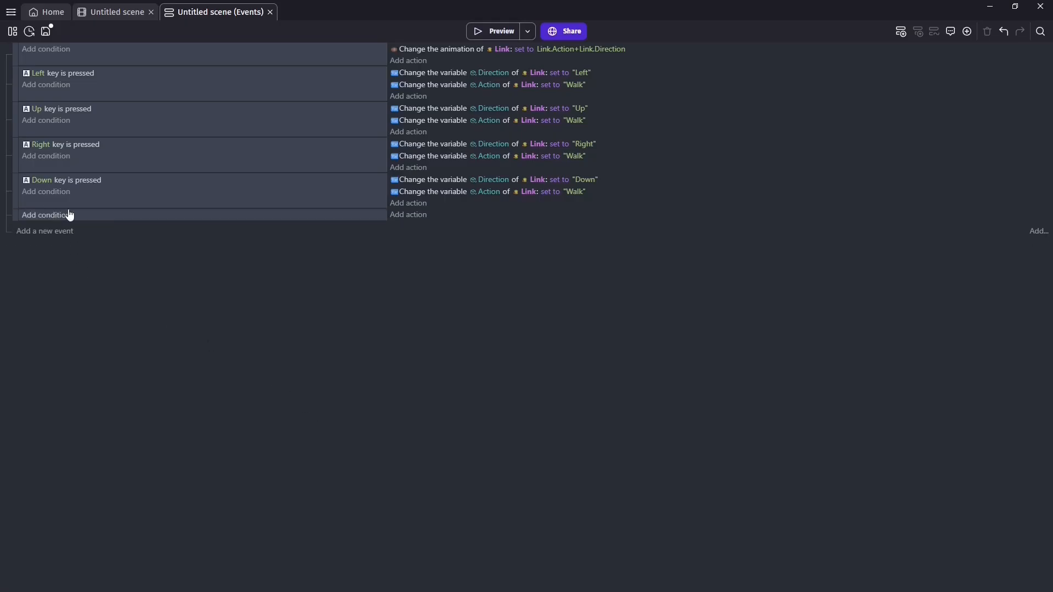
{"action": "left_click", "coordinate": [49, 216]}
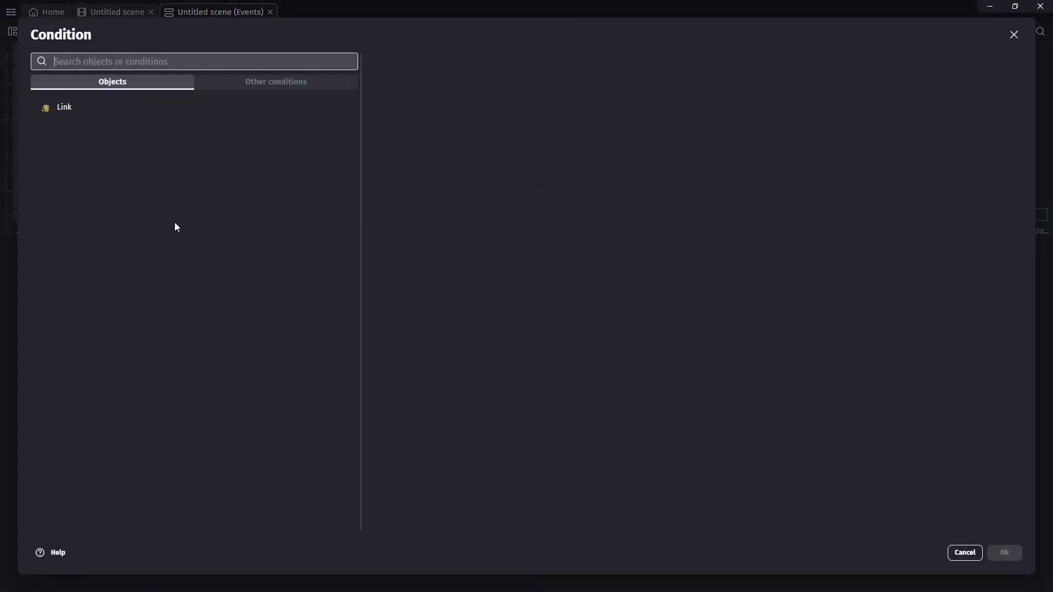
{"action": "type", "text": "key"}
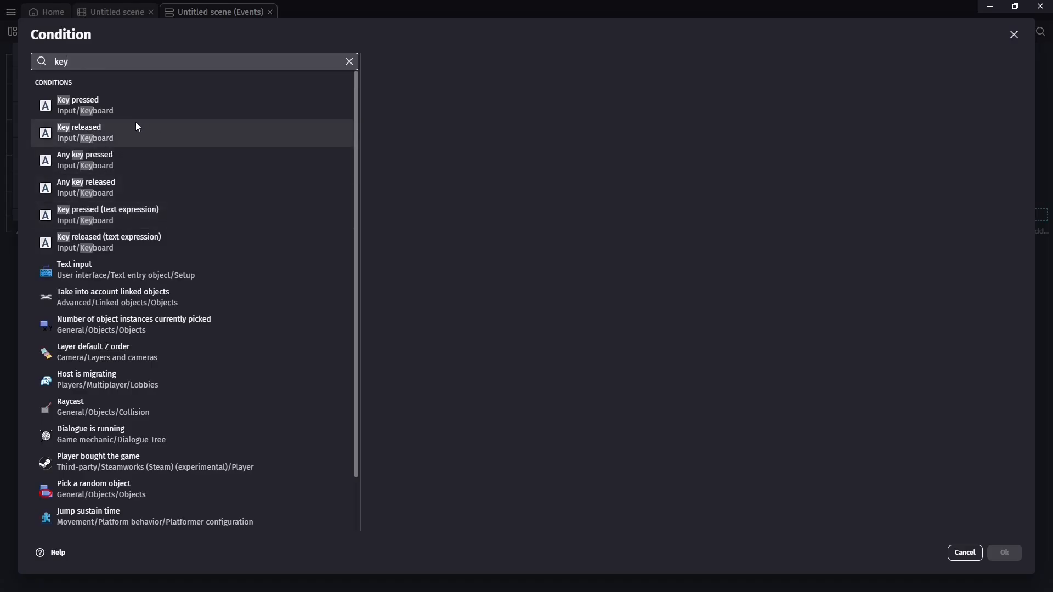
{"action": "left_click", "coordinate": [116, 135]}
{"action": "type", "text": "Left"}
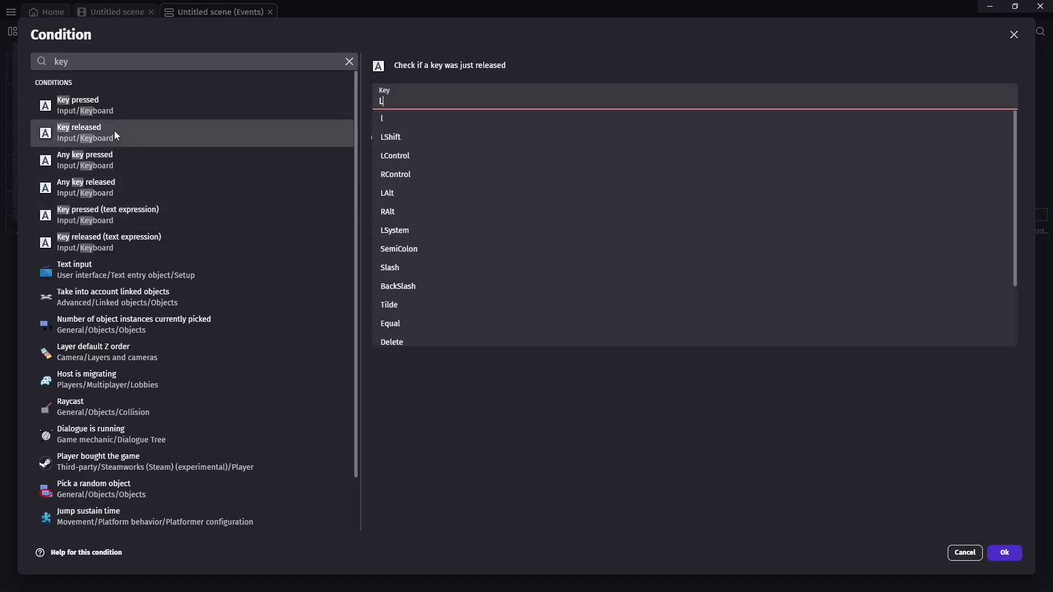
{"action": "left_click", "coordinate": [703, 324]}
{"action": "left_click", "coordinate": [1005, 552]}
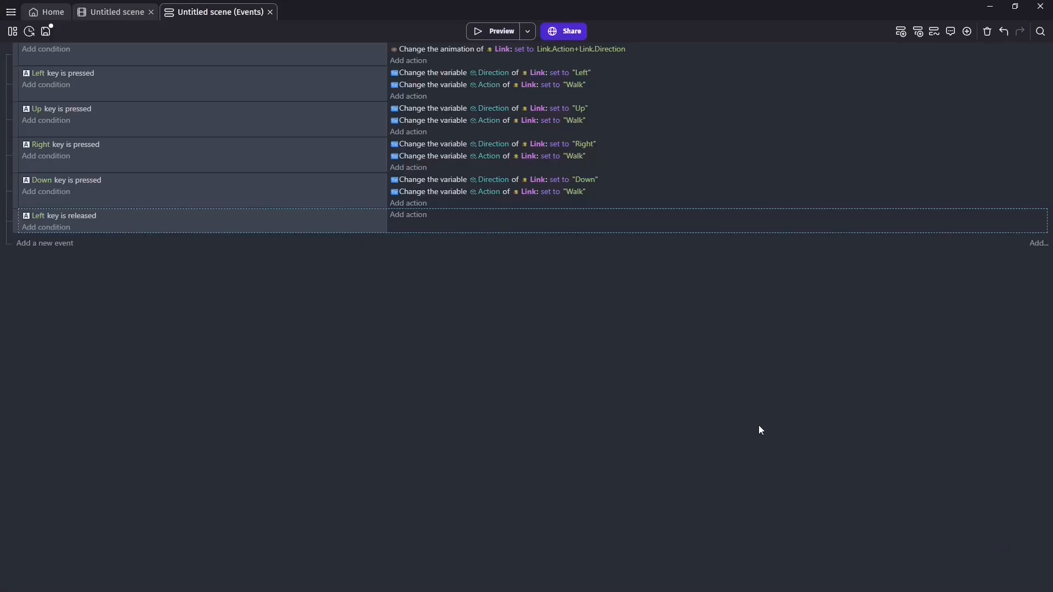
Step: Add an action to the Left-key released event that sets Link's Action variable to "Idle"
{"action": "left_click", "coordinate": [404, 217]}
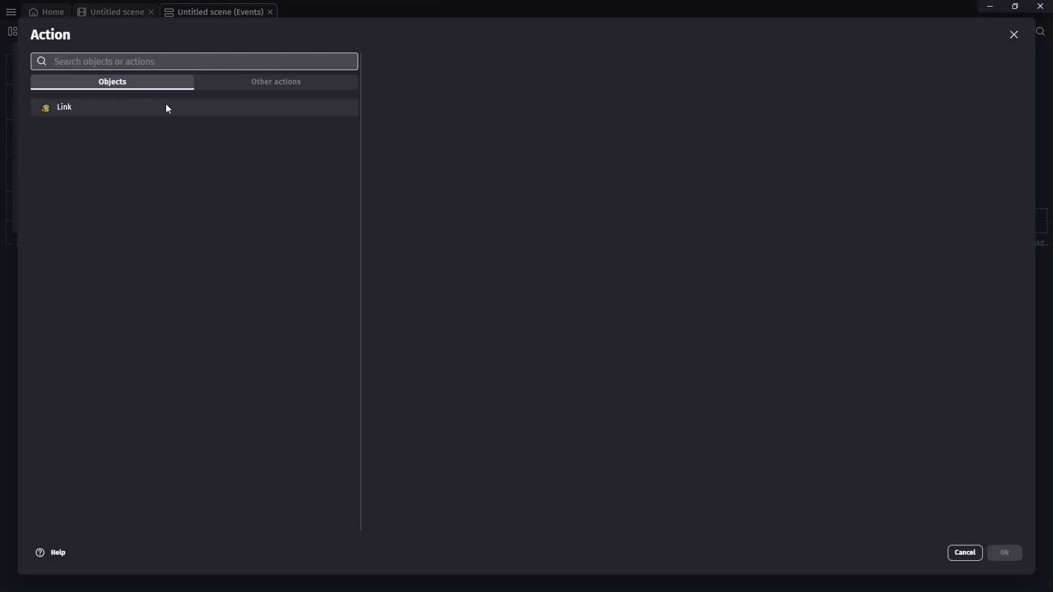
{"action": "left_click", "coordinate": [73, 111]}
{"action": "left_click_drag", "start_coordinate": [686, 121], "coordinate": [680, 394]}
{"action": "left_click", "coordinate": [458, 379]}
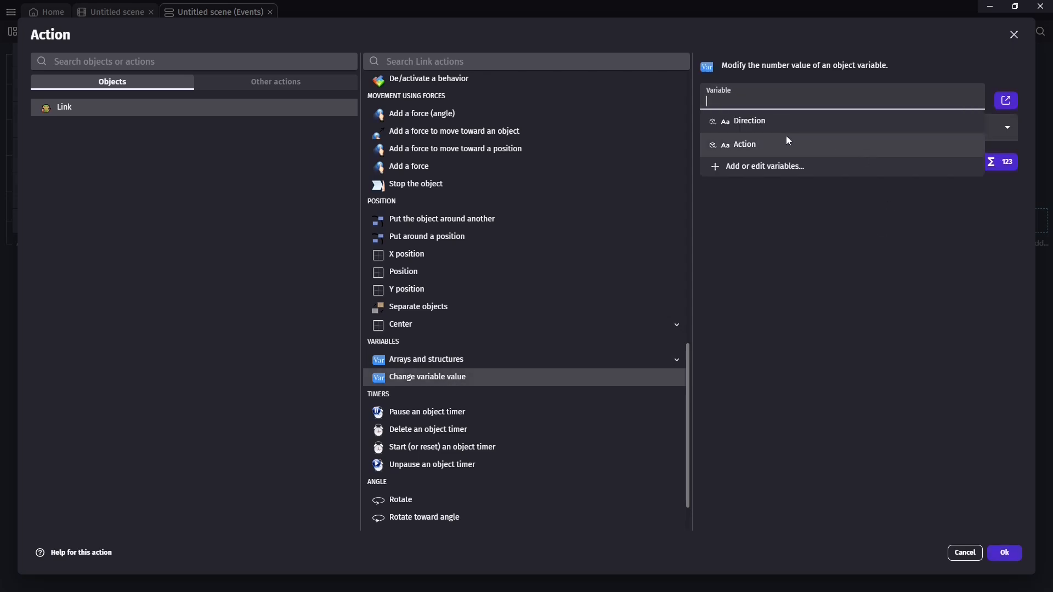
{"action": "left_click", "coordinate": [766, 143]}
{"action": "left_click", "coordinate": [750, 162]}
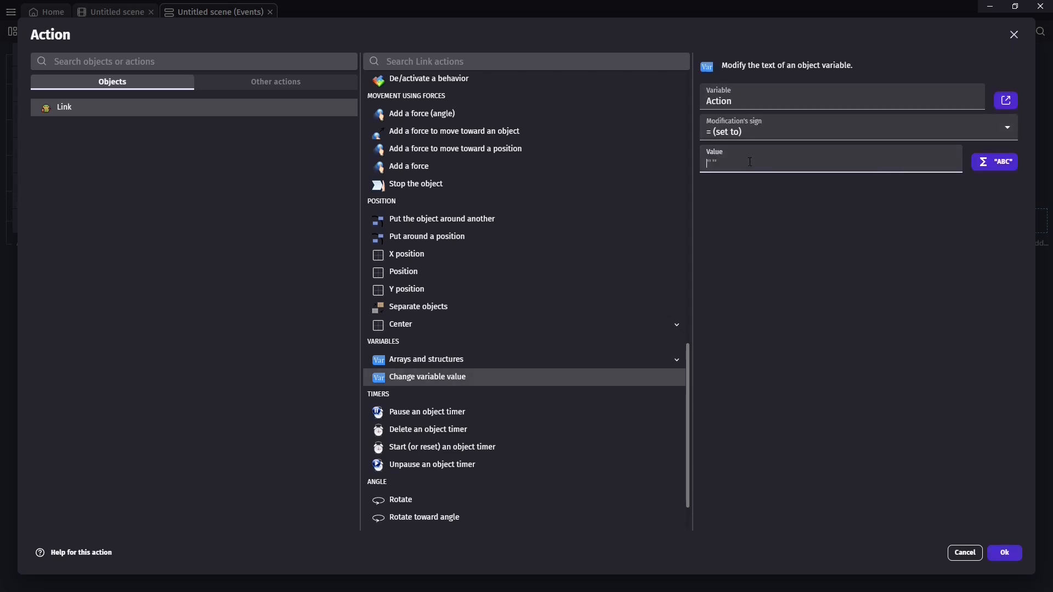
{"action": "type", "text": "\"Idle"}
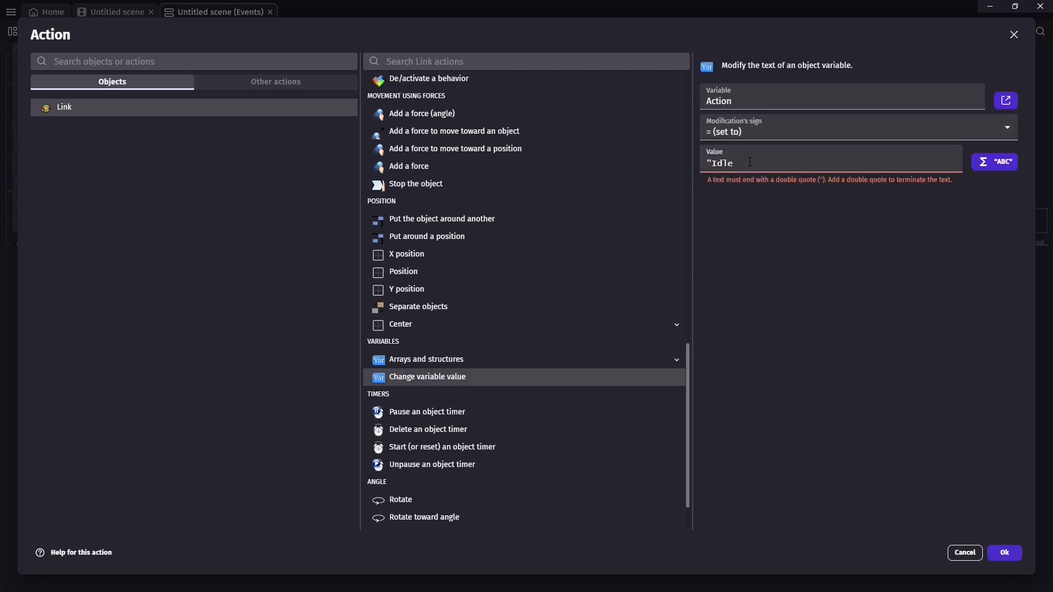
{"action": "type", "text": "\""}
{"action": "left_click", "coordinate": [1010, 558]}
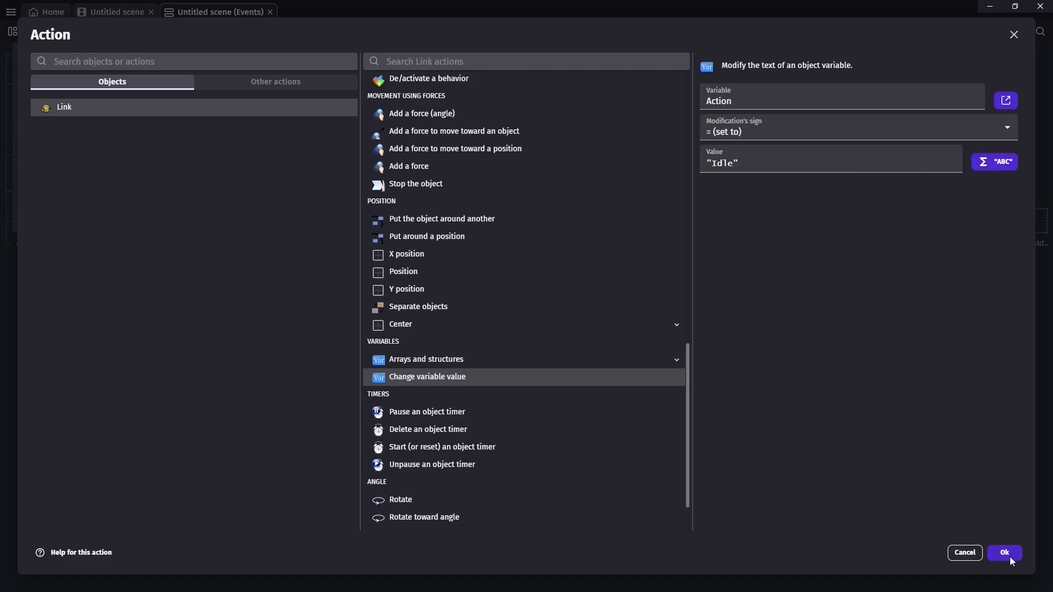
{"action": "left_click", "coordinate": [1011, 558]}
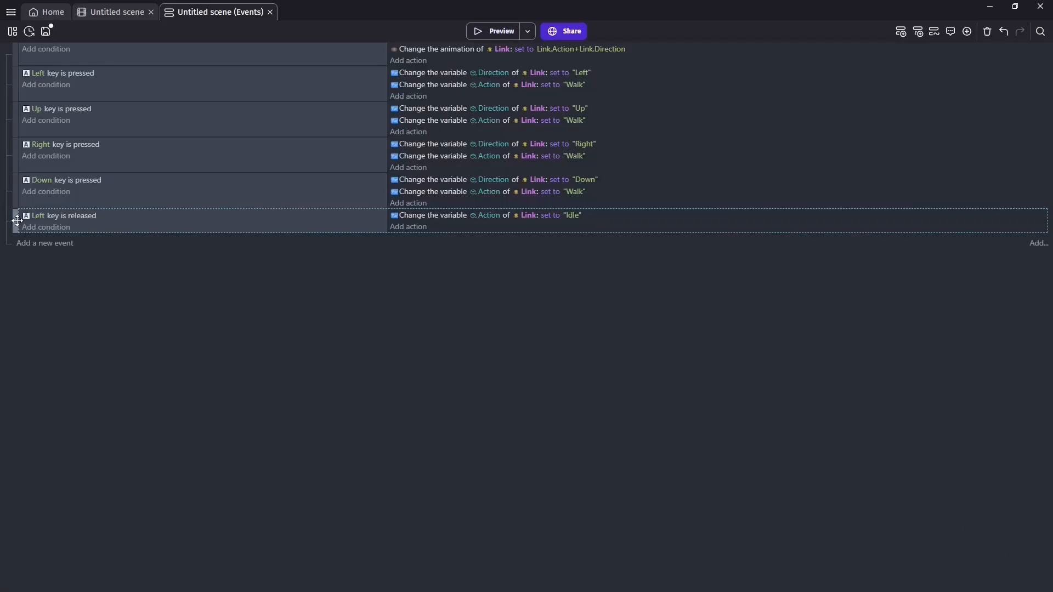
Step: Duplicate the Left-key released event and change the copy's key to Up
{"action": "key", "text": "ctrl+c"}
{"action": "key", "text": "ctrl+v"}
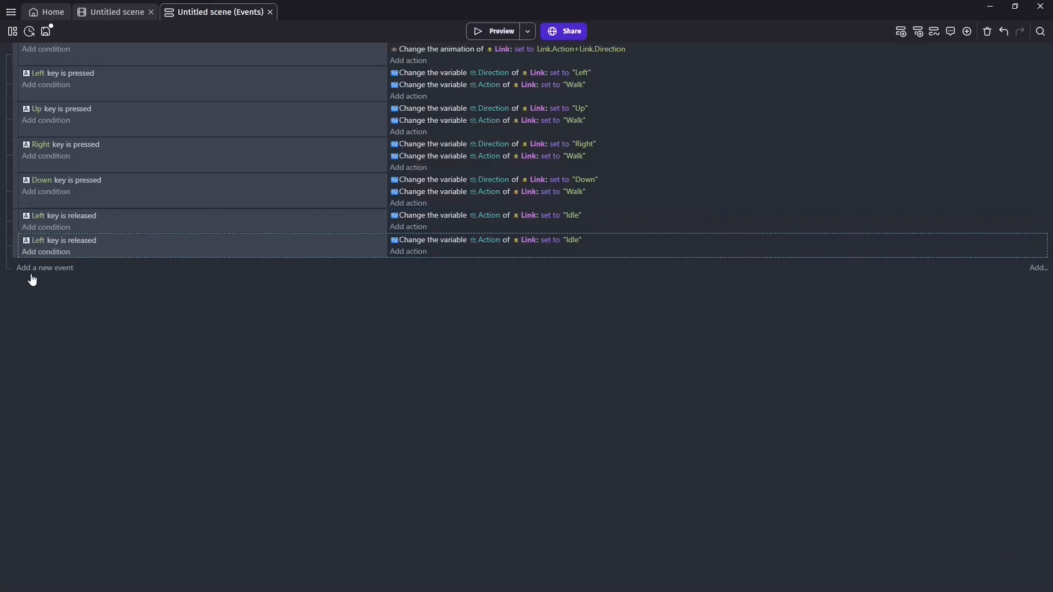
{"action": "left_click", "coordinate": [38, 241]}
{"action": "type", "text": "Up"}
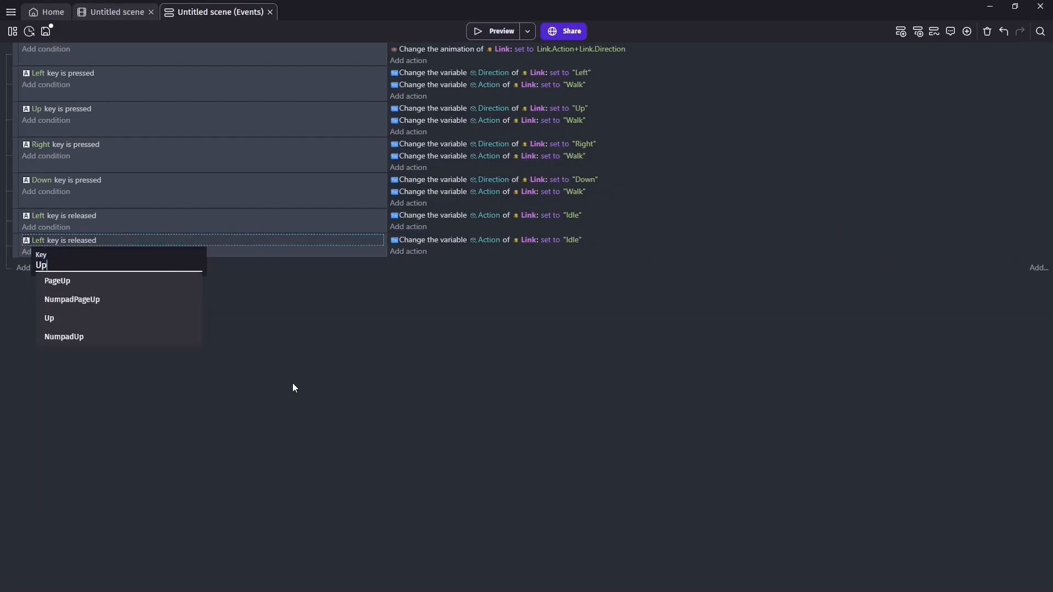
{"action": "key", "text": "Return"}
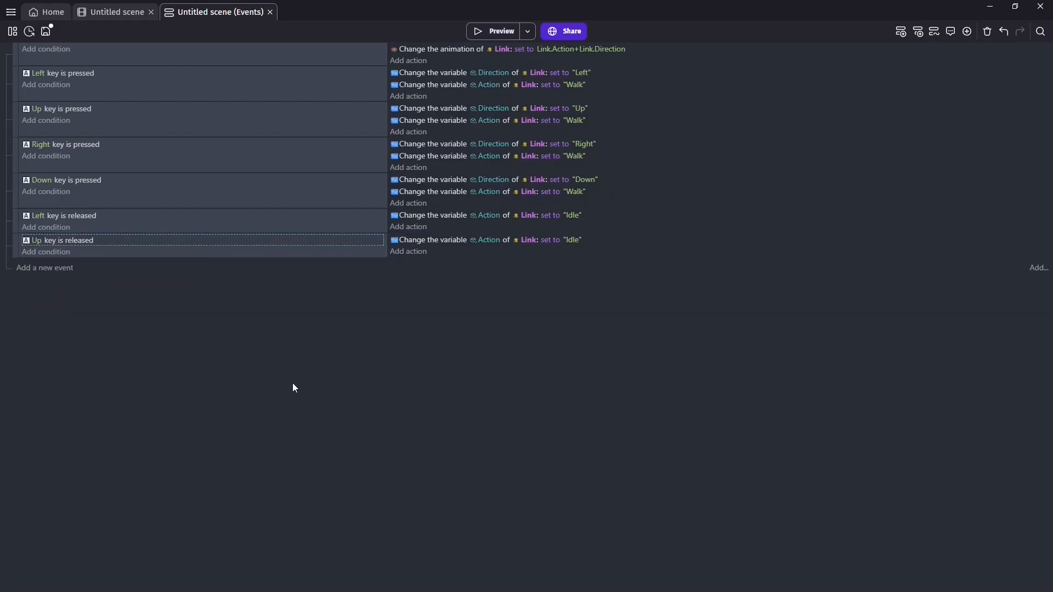
Step: Move the Up-key released condition into the Left-key released event, below its existing condition
{"action": "left_click", "coordinate": [429, 242]}
{"action": "left_click", "coordinate": [425, 215]}
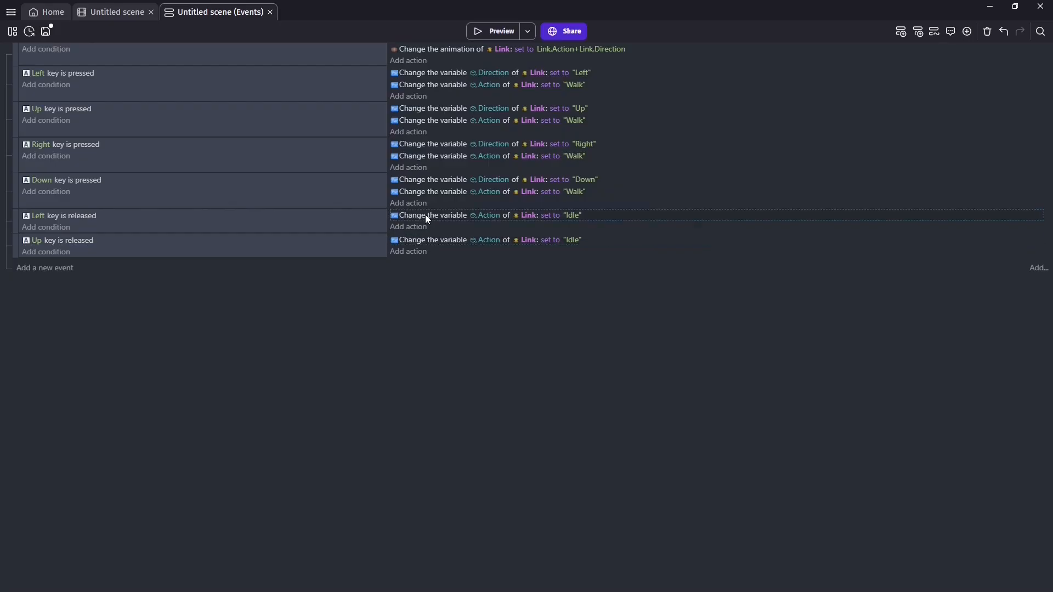
{"action": "left_click", "coordinate": [426, 239]}
{"action": "left_click_drag", "start_coordinate": [64, 241], "coordinate": [69, 225]}
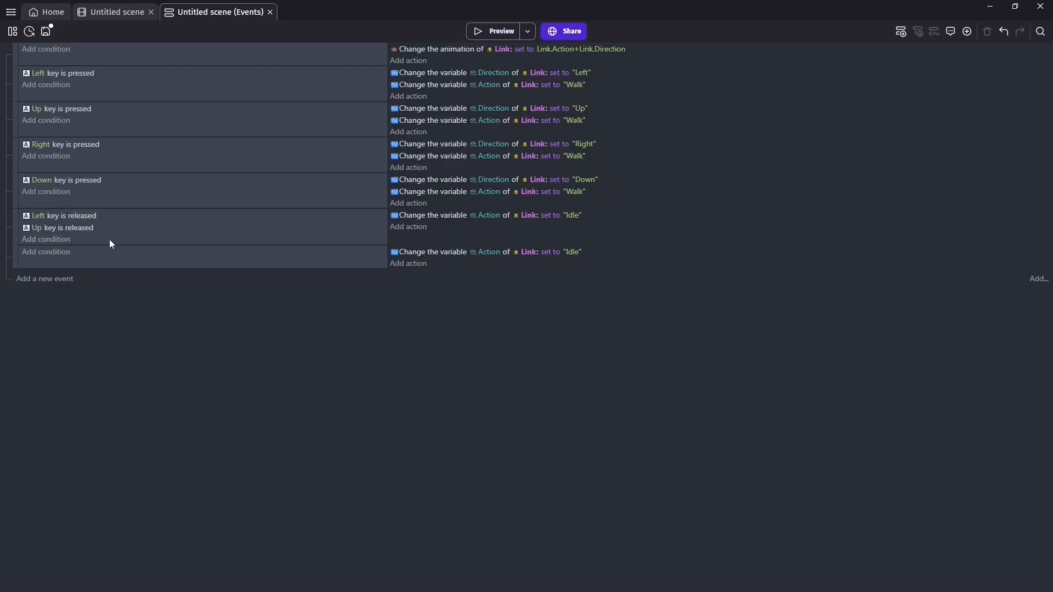
Step: Add an Or condition to the key released event and move the Left and Up released conditions into it
{"action": "left_click", "coordinate": [54, 239]}
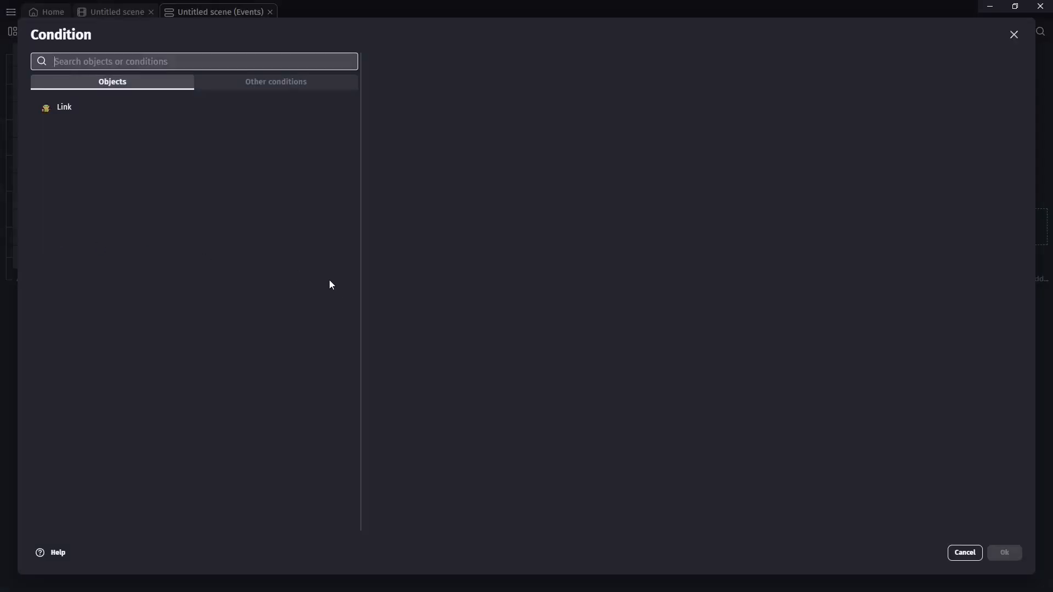
{"action": "type", "text": "Or"}
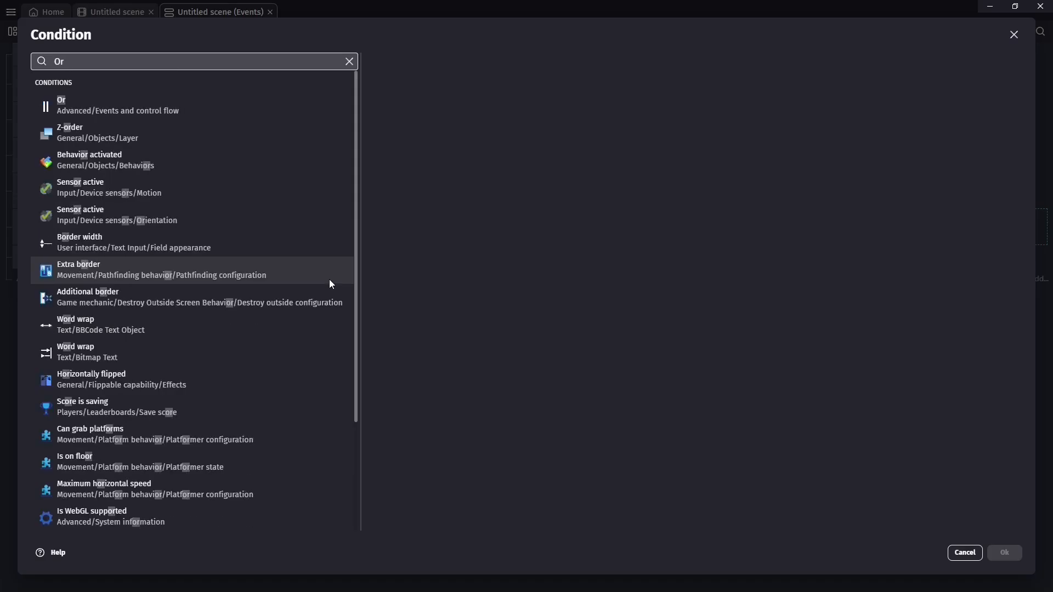
{"action": "left_click", "coordinate": [98, 104]}
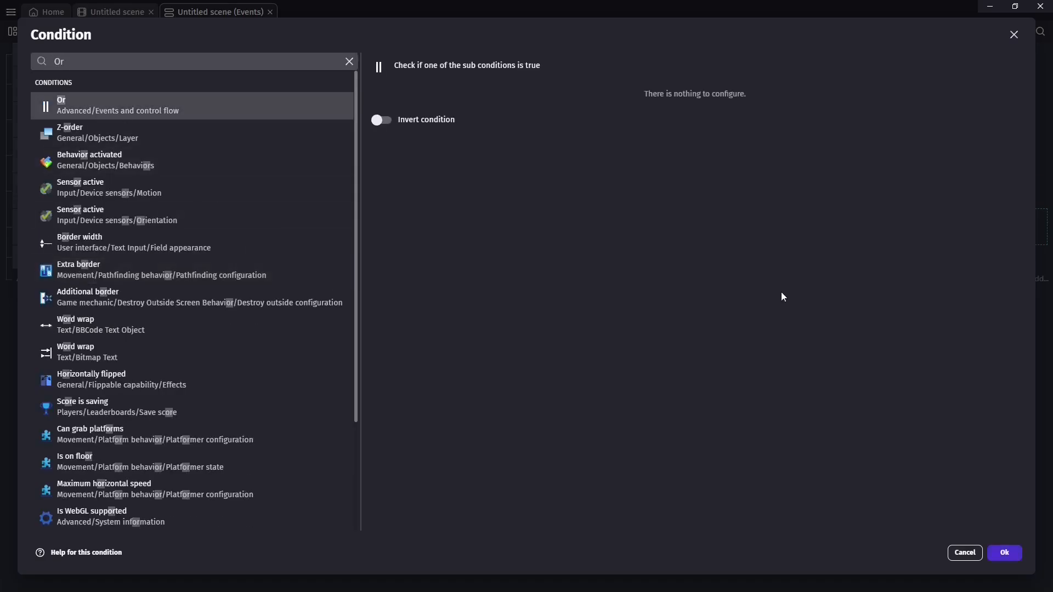
{"action": "left_click", "coordinate": [1005, 553]}
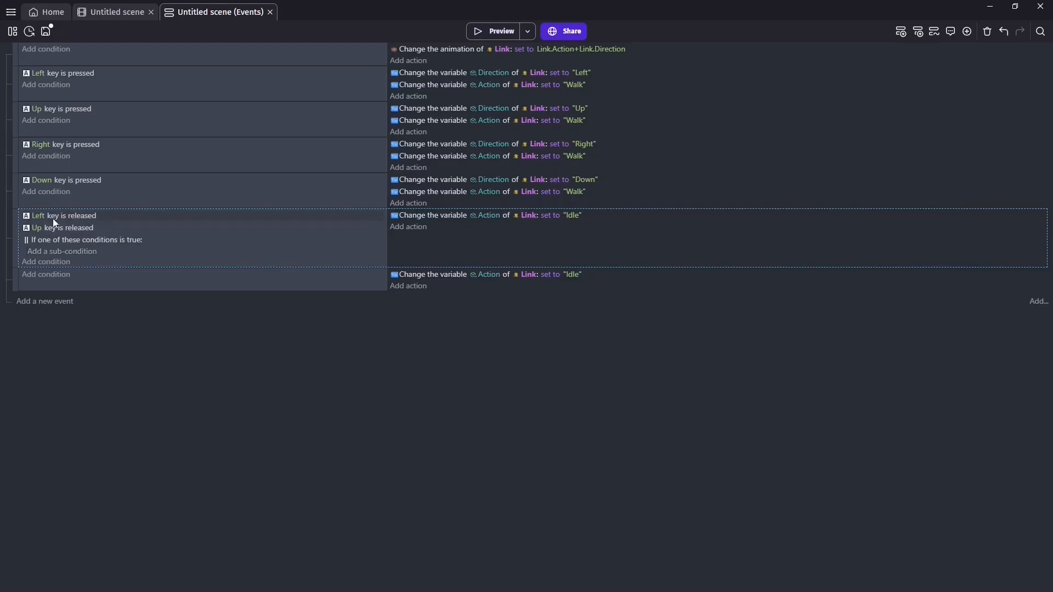
{"action": "left_click_drag", "start_coordinate": [53, 219], "coordinate": [64, 253]}
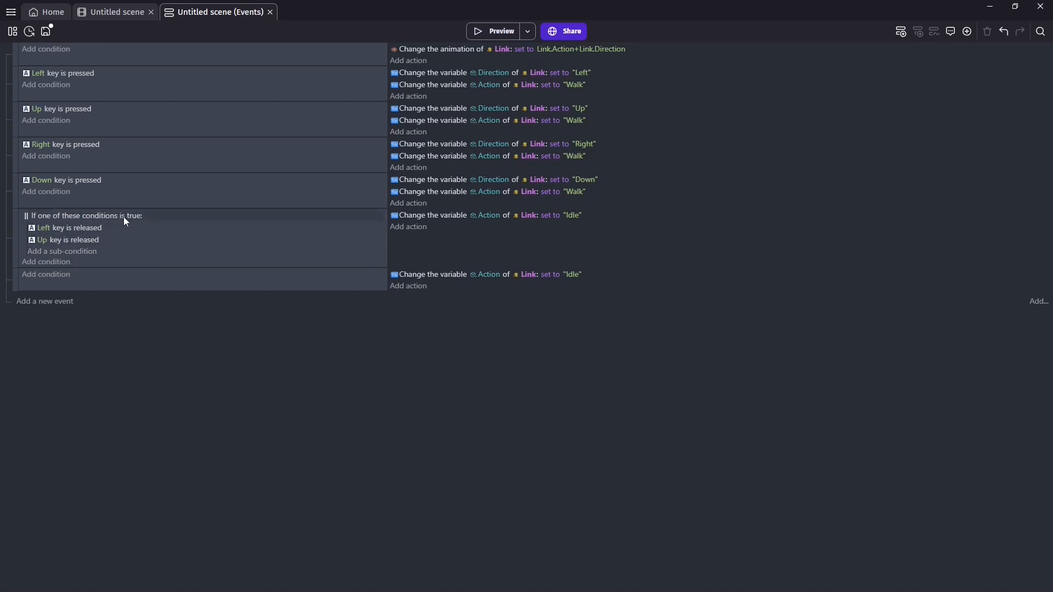
{"action": "left_click", "coordinate": [87, 241]}
Step: Delete the leftover event without conditions and add two copies of the Up-key released sub-condition to the Or group
{"action": "left_click", "coordinate": [17, 276]}
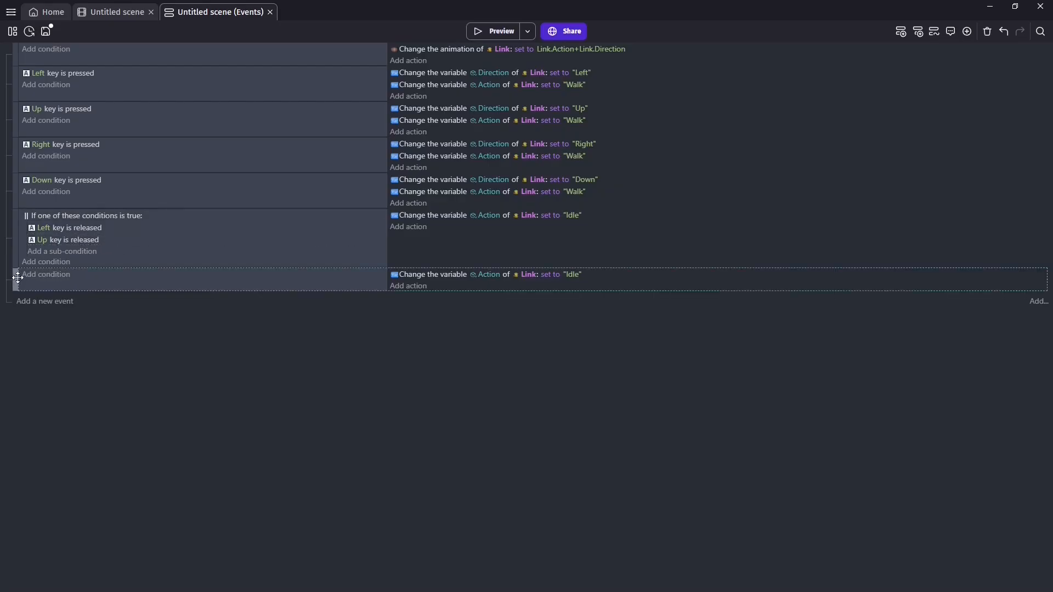
{"action": "key", "text": "Delete"}
{"action": "left_click", "coordinate": [60, 243]}
{"action": "key", "text": "ctrl+v"}
{"action": "key", "text": "ctrl+v"}
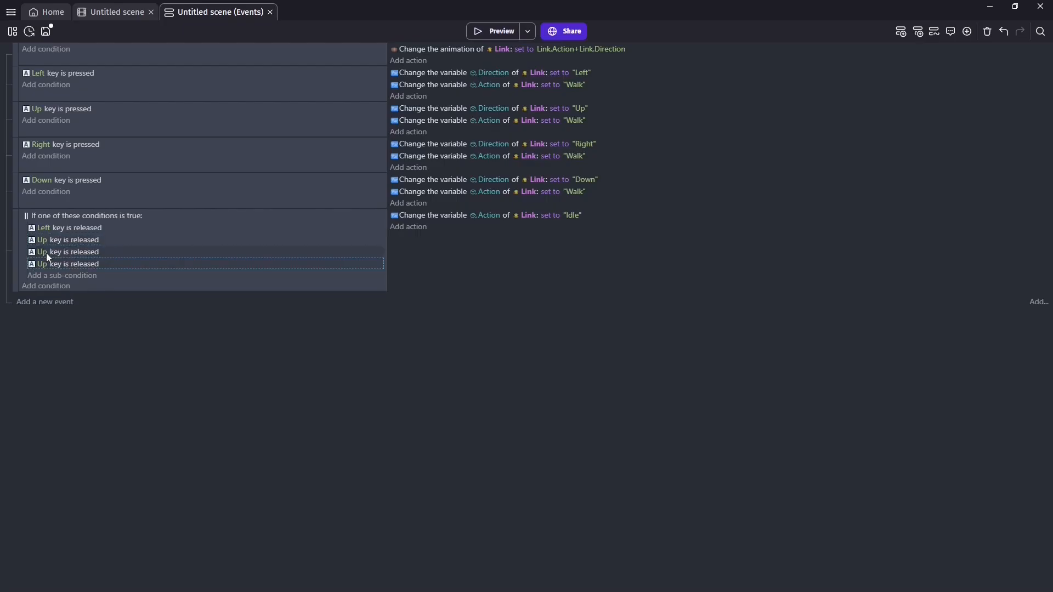
Step: Change the keys of the two copied sub-conditions to Right and Down, in that order
{"action": "left_click", "coordinate": [45, 252]}
{"action": "type", "text": "R"}
{"action": "left_click", "coordinate": [59, 516]}
{"action": "left_click", "coordinate": [42, 264]}
{"action": "type", "text": "Down"}
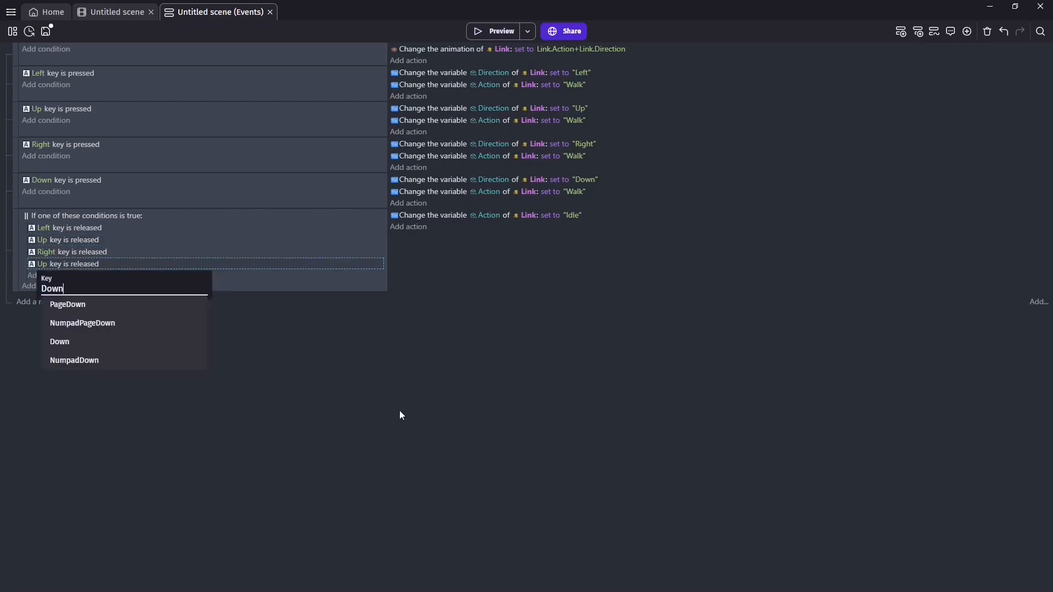
{"action": "left_click", "coordinate": [400, 415]}
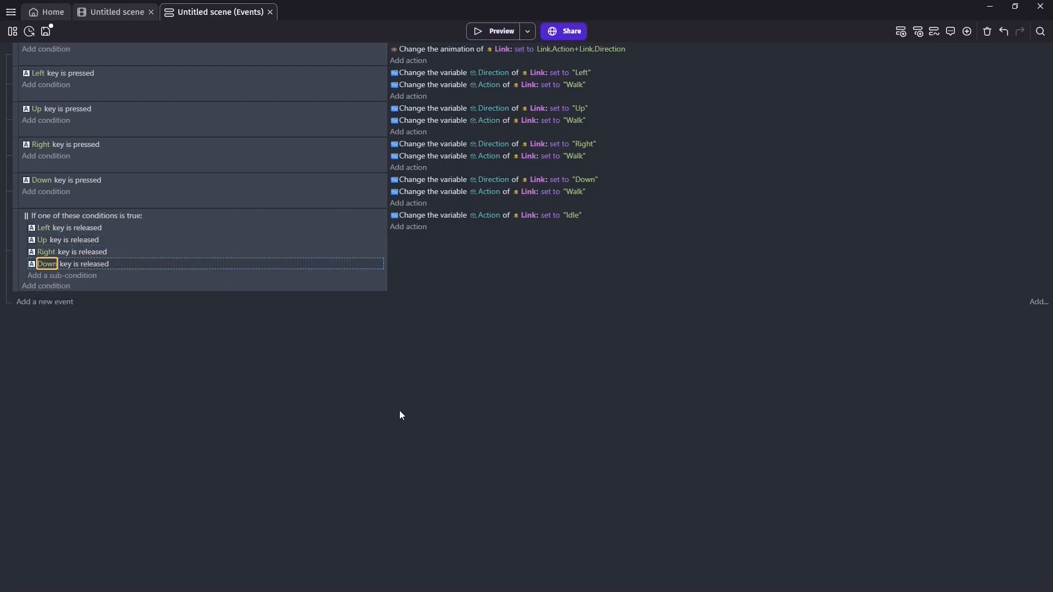
{"action": "left_click", "coordinate": [70, 219]}
{"action": "left_click", "coordinate": [76, 226]}
{"action": "left_click", "coordinate": [74, 239]}
{"action": "left_click", "coordinate": [76, 251]}
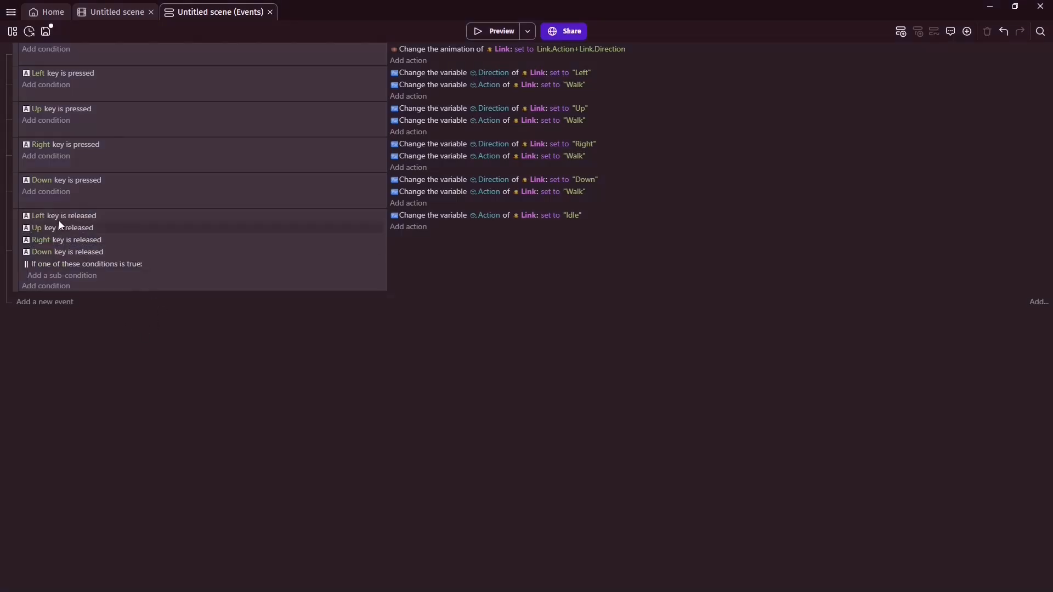
{"action": "left_click", "coordinate": [68, 212]}
{"action": "left_click", "coordinate": [71, 231], "text": "ctrl"}
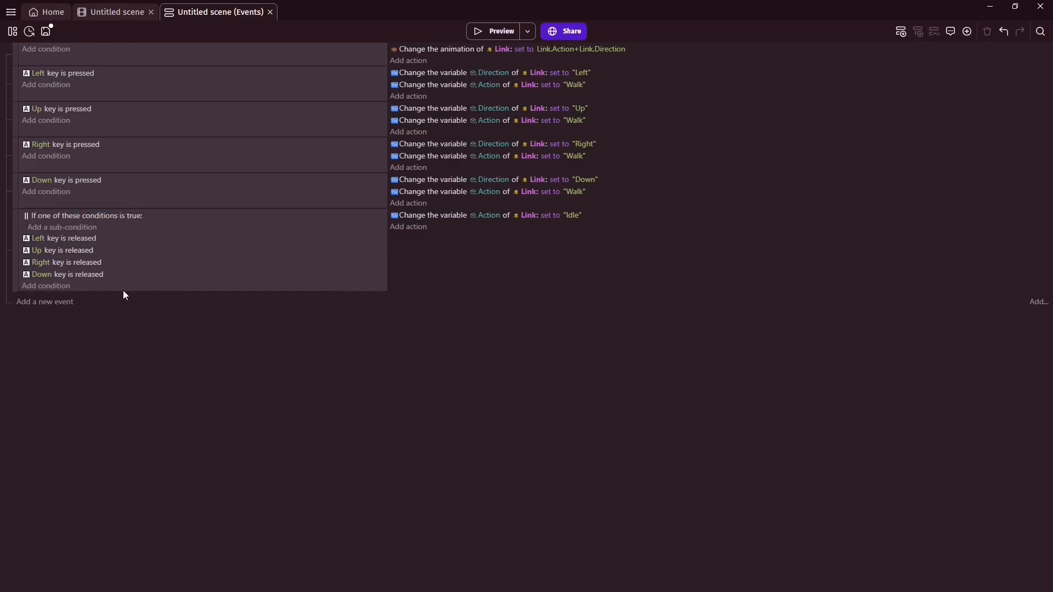
{"action": "left_click", "coordinate": [74, 239]}
{"action": "left_click", "coordinate": [82, 251], "text": "ctrl"}
{"action": "left_click", "coordinate": [84, 263], "text": "ctrl"}
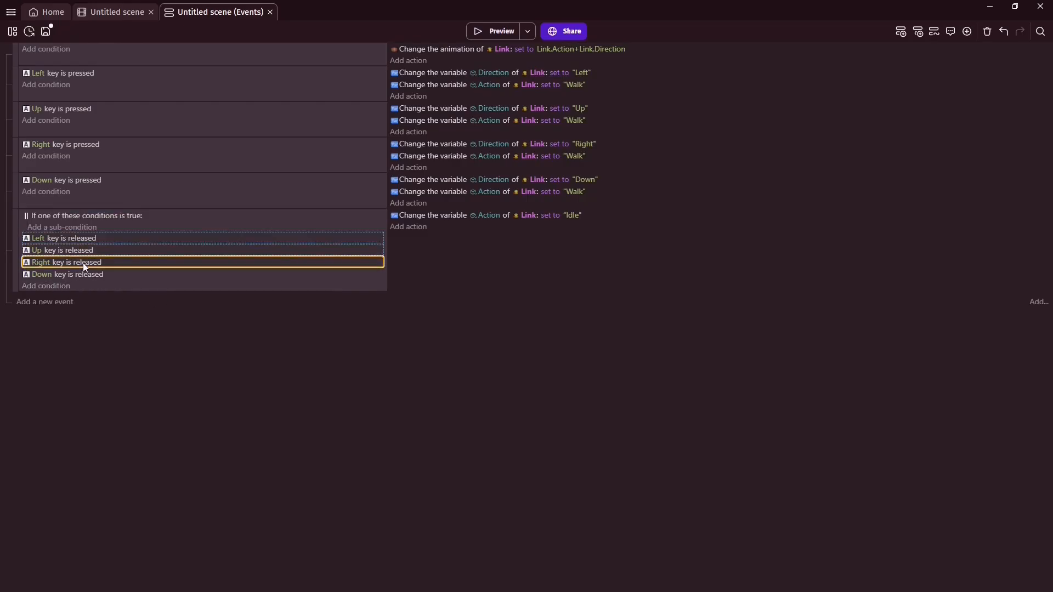
{"action": "left_click_drag", "start_coordinate": [83, 262], "coordinate": [106, 226]}
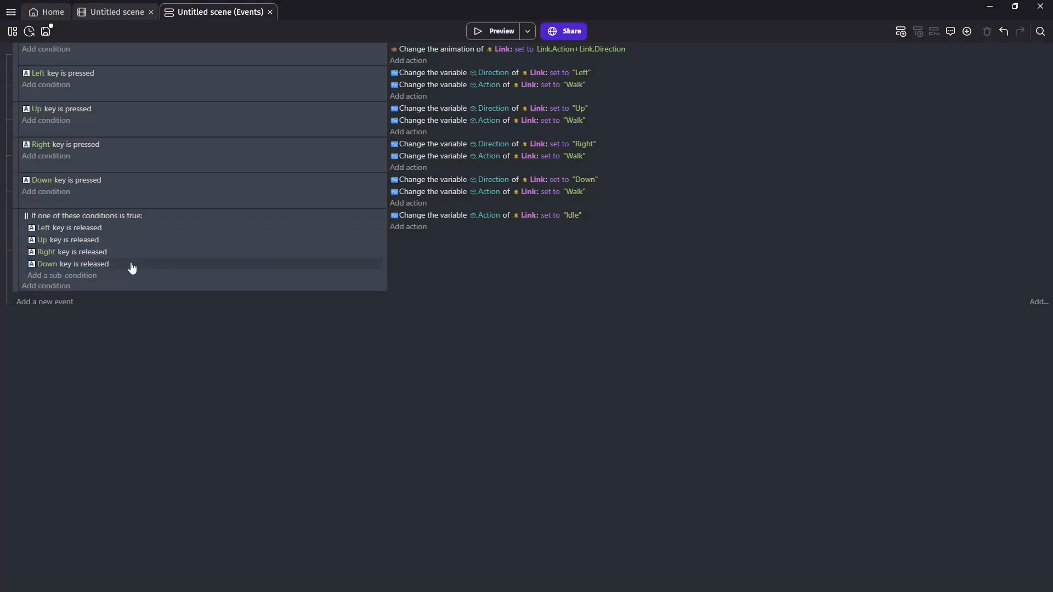
Step: Preview the game to test Link's idle animations when the arrow keys are released
{"action": "left_click", "coordinate": [494, 30]}
Step: Open the Link object from the scene and add the Top-down movement (4 or 8 directions) behavior to it
{"action": "left_click", "coordinate": [115, 12]}
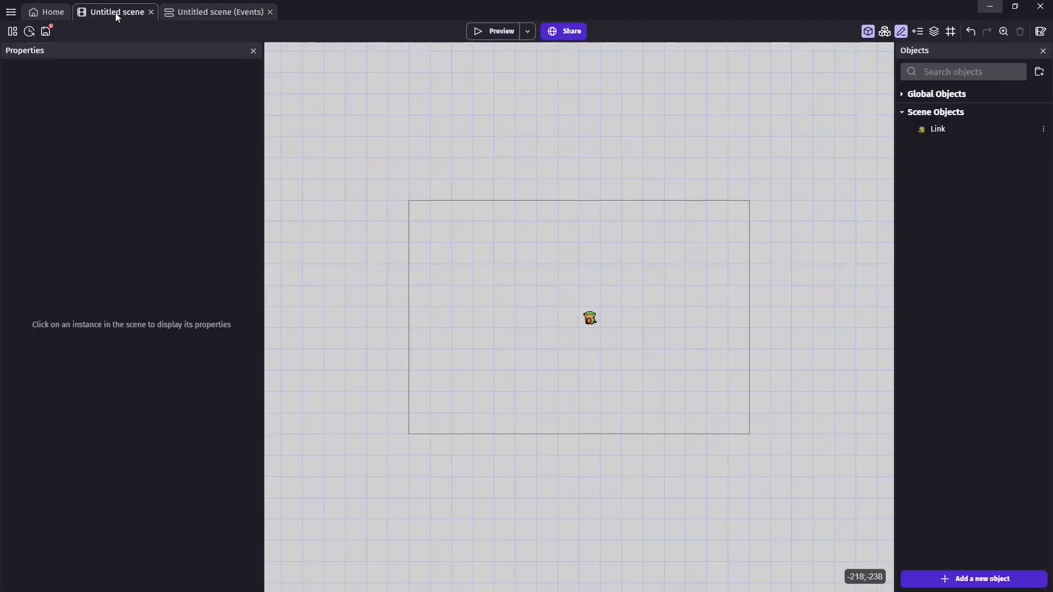
{"action": "double_click", "coordinate": [589, 317]}
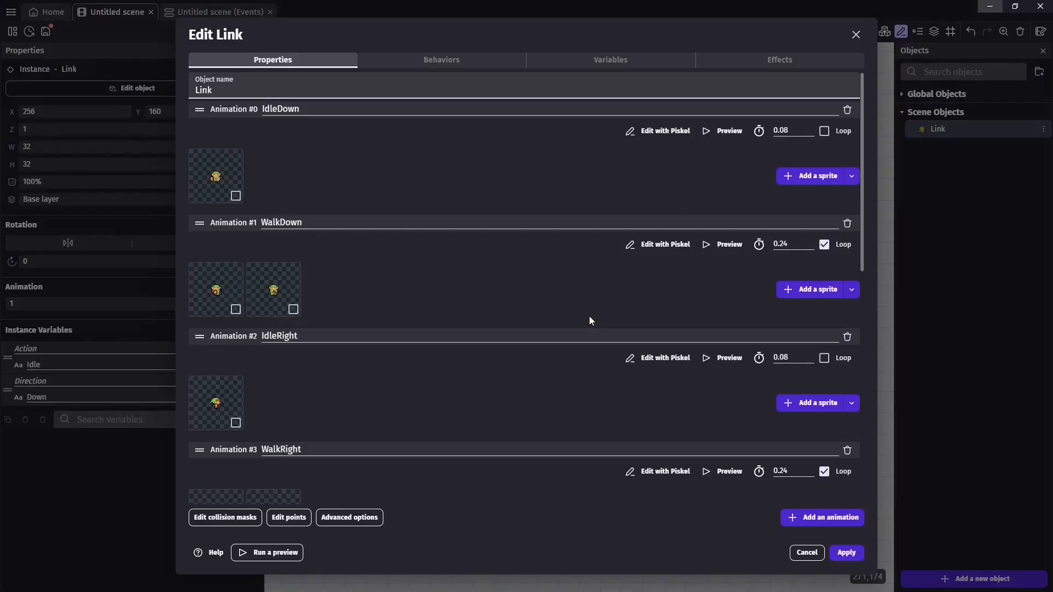
{"action": "left_click", "coordinate": [459, 64]}
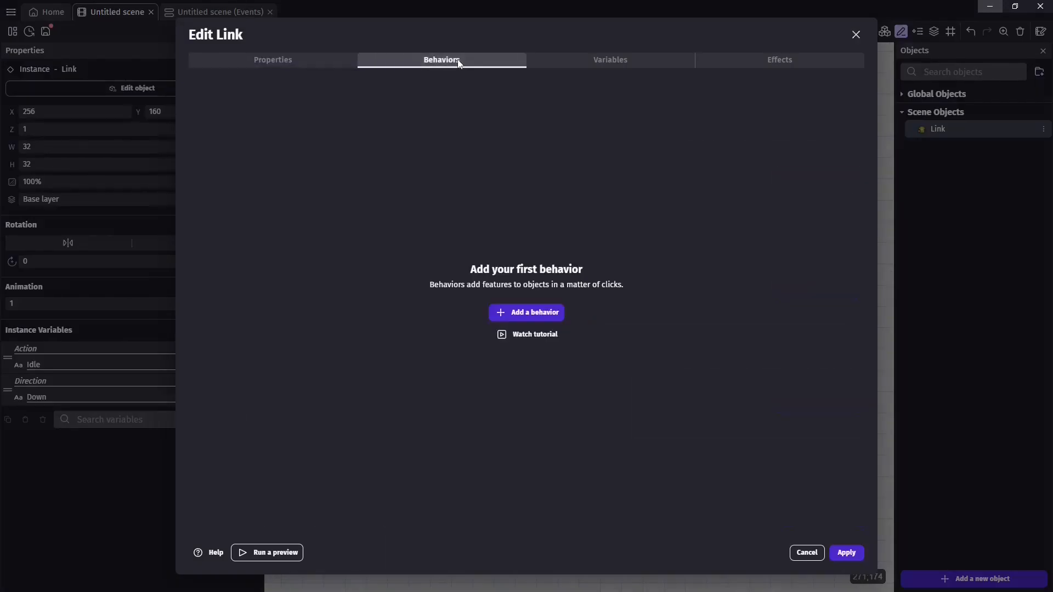
{"action": "left_click", "coordinate": [549, 317]}
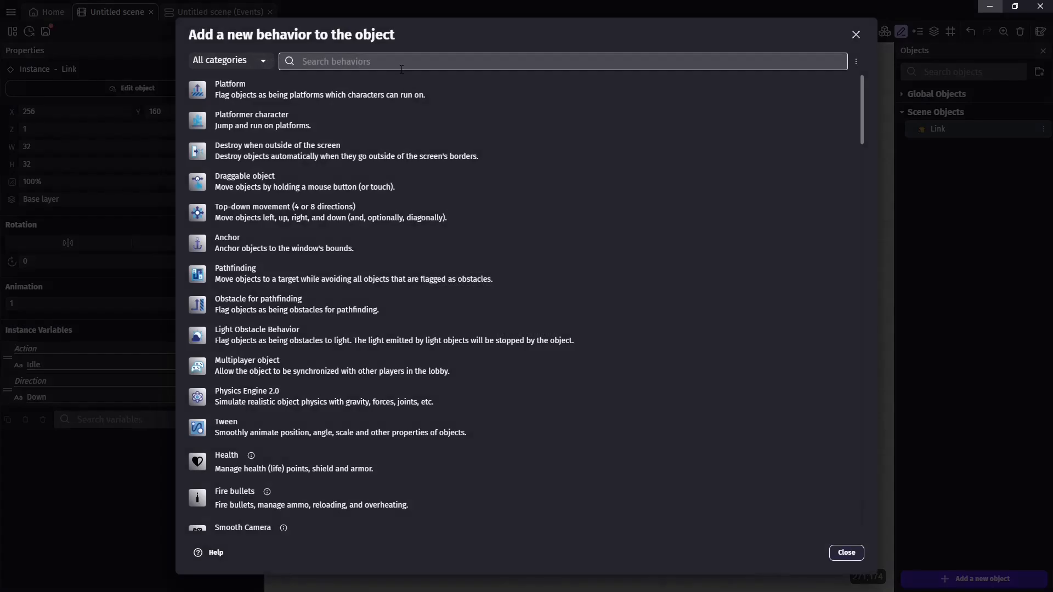
{"action": "type", "text": "top-"}
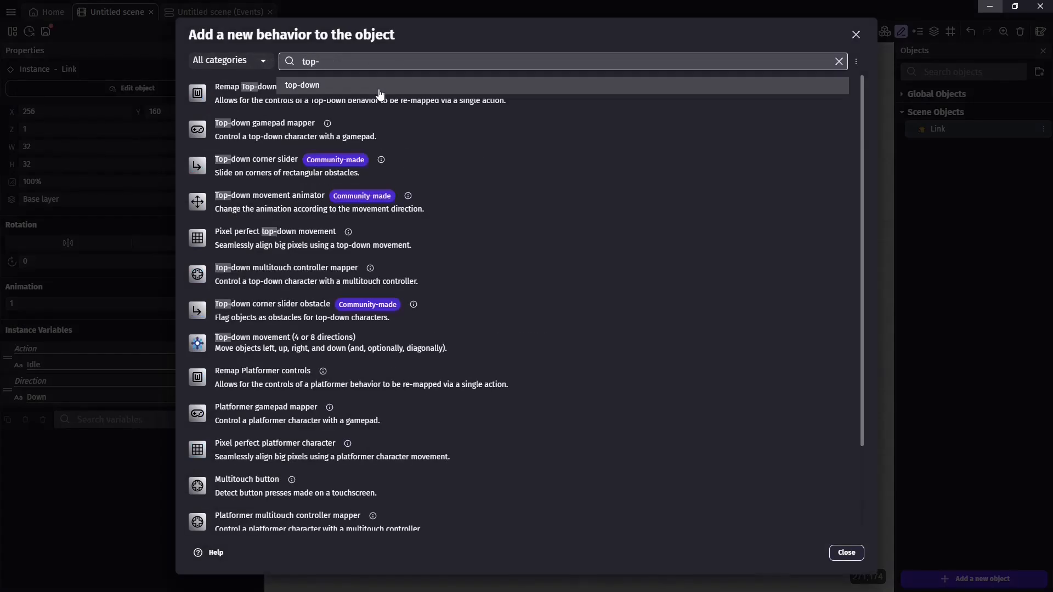
{"action": "left_click", "coordinate": [371, 91]}
{"action": "left_click", "coordinate": [251, 113]}
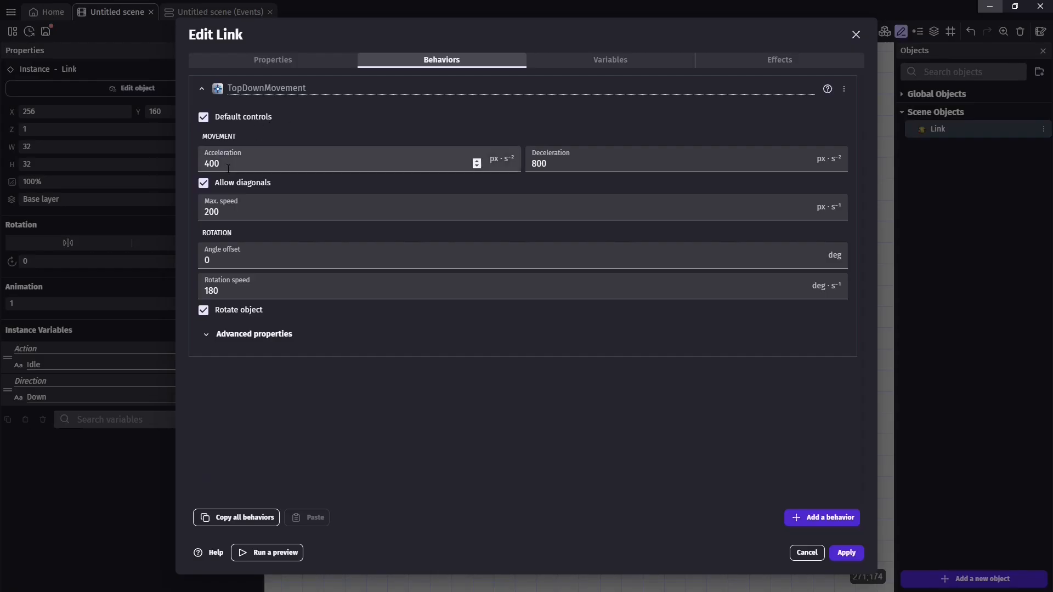
Step: Disable diagonal movement and object rotation in Link's top-down movement behavior, and set its deceleration to 200
{"action": "left_click", "coordinate": [203, 184]}
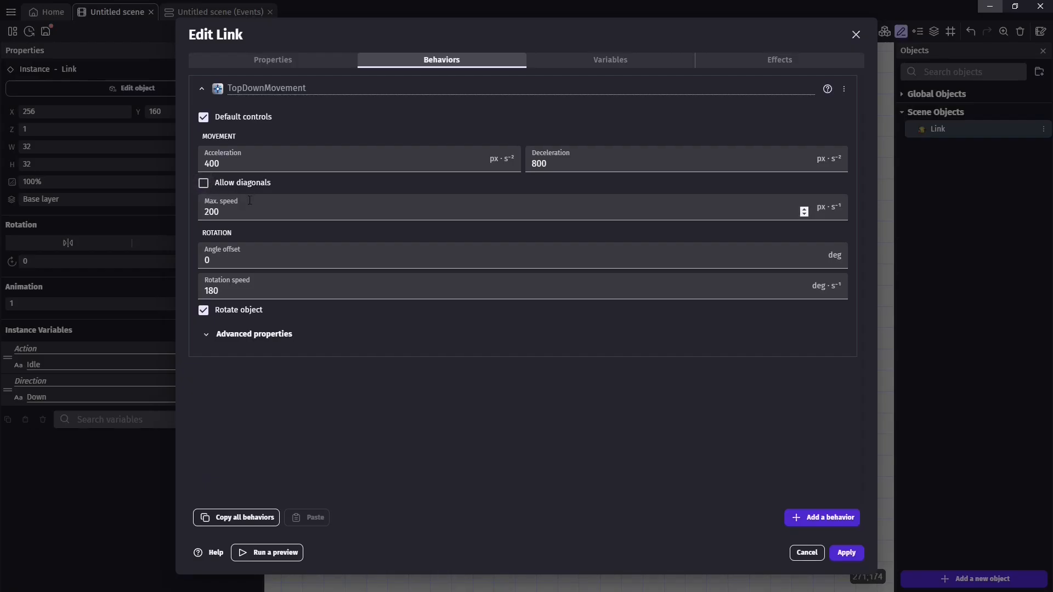
{"action": "left_click", "coordinate": [203, 313]}
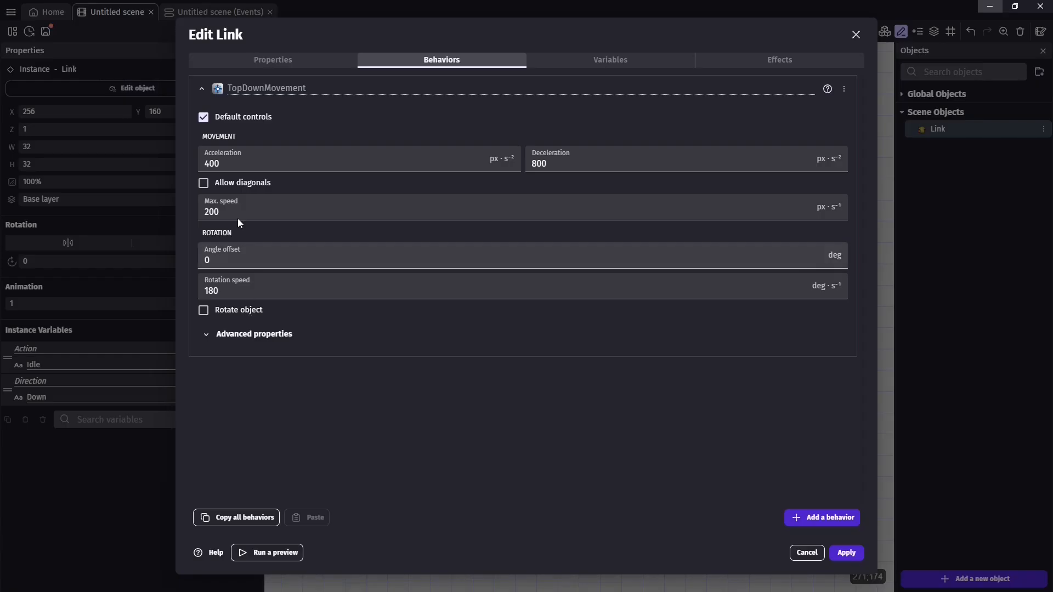
{"action": "left_click", "coordinate": [228, 164]}
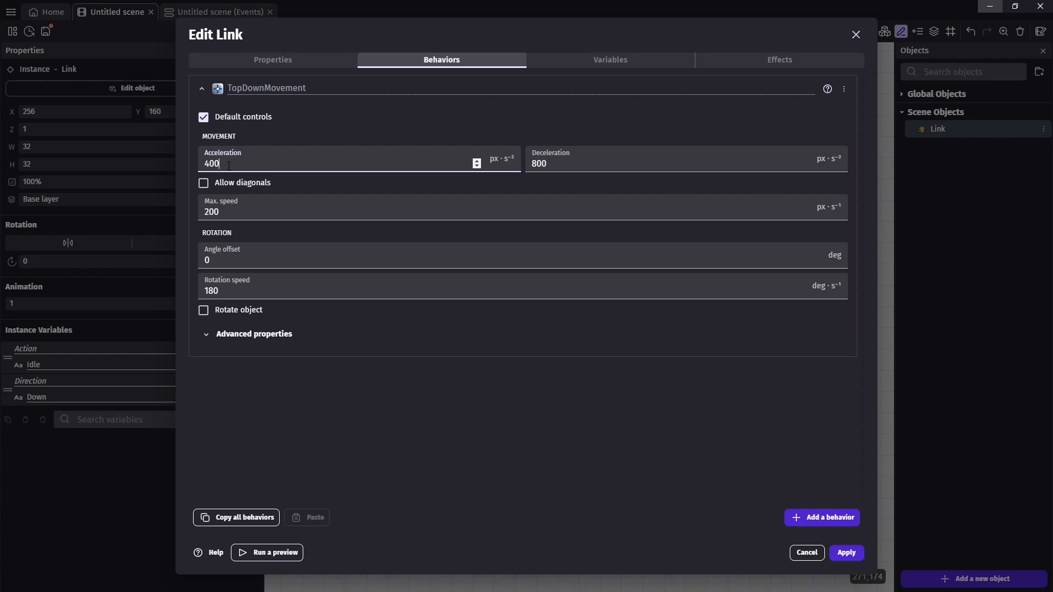
{"action": "key", "text": "Tab"}
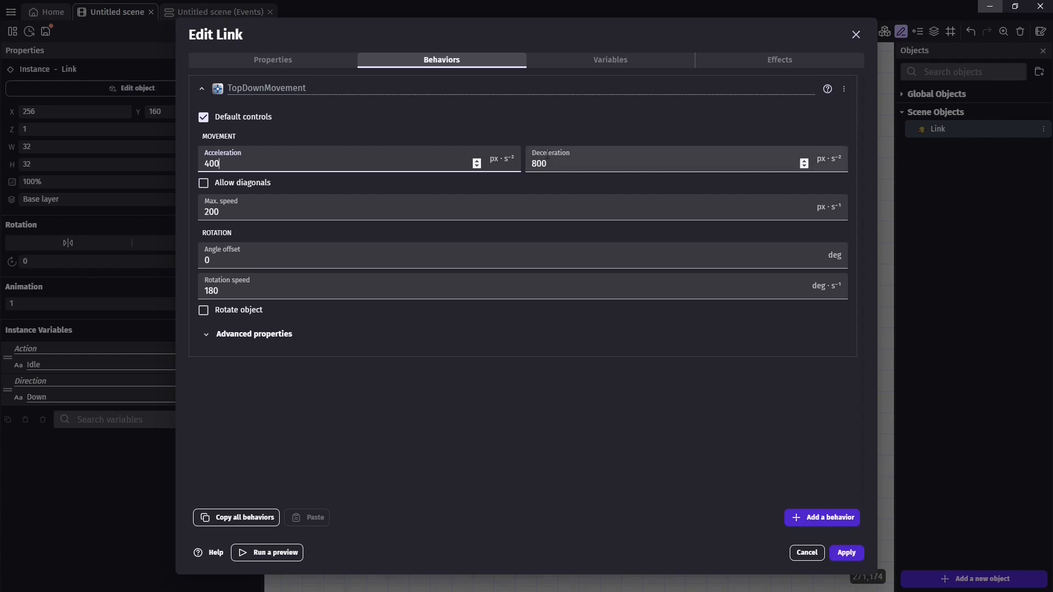
{"action": "type", "text": "200"}
{"action": "left_click", "coordinate": [319, 204]}
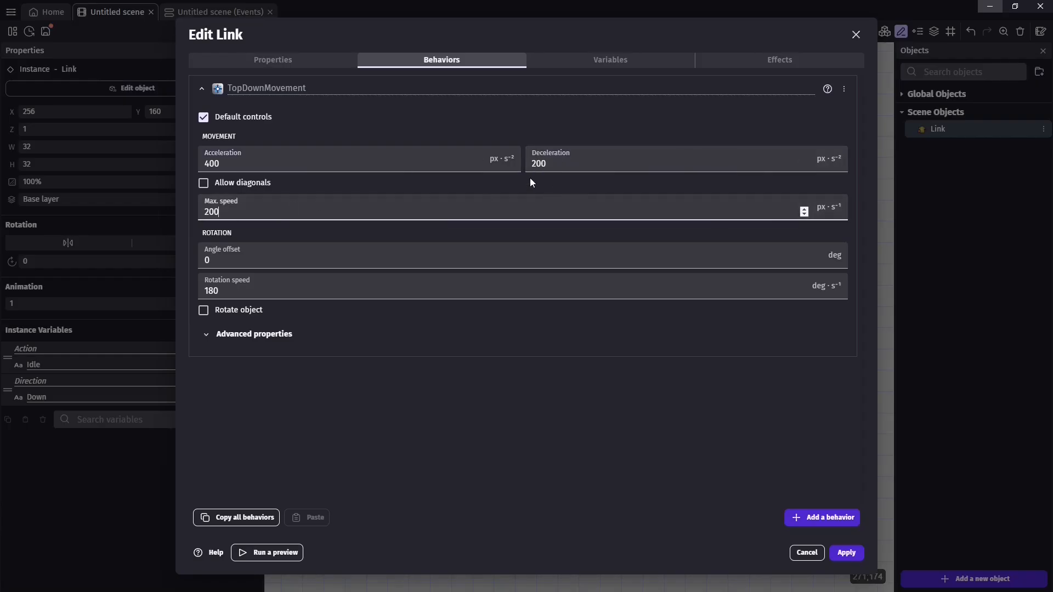
Step: Set Link's top-down acceleration and deceleration to 4000 and the maximum speed to 64, and apply the changes
{"action": "left_click", "coordinate": [259, 164]}
{"action": "type", "text": "0"}
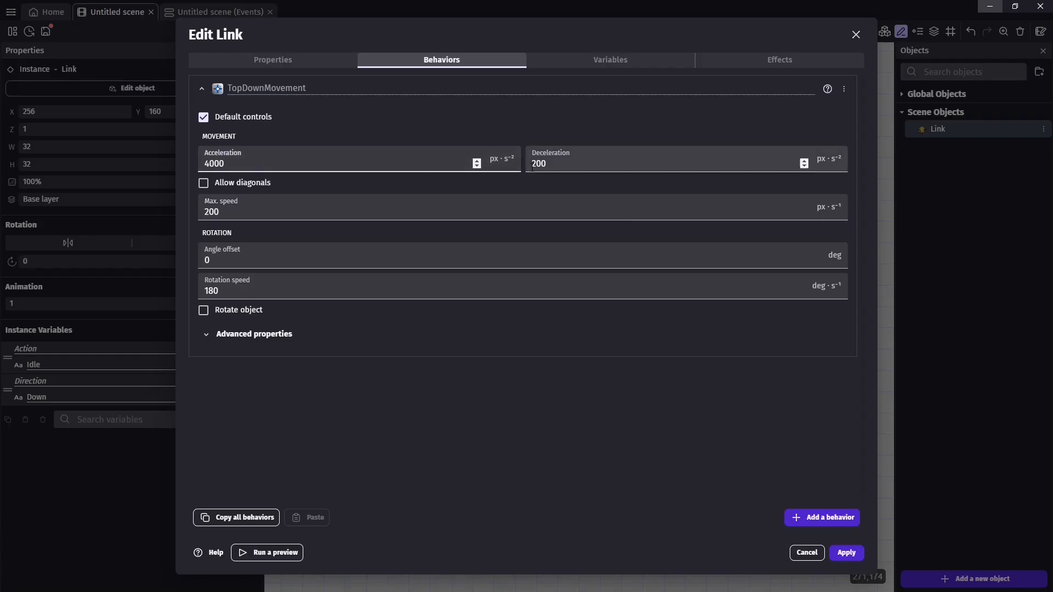
{"action": "left_click", "coordinate": [538, 164]}
{"action": "type", "text": "40"}
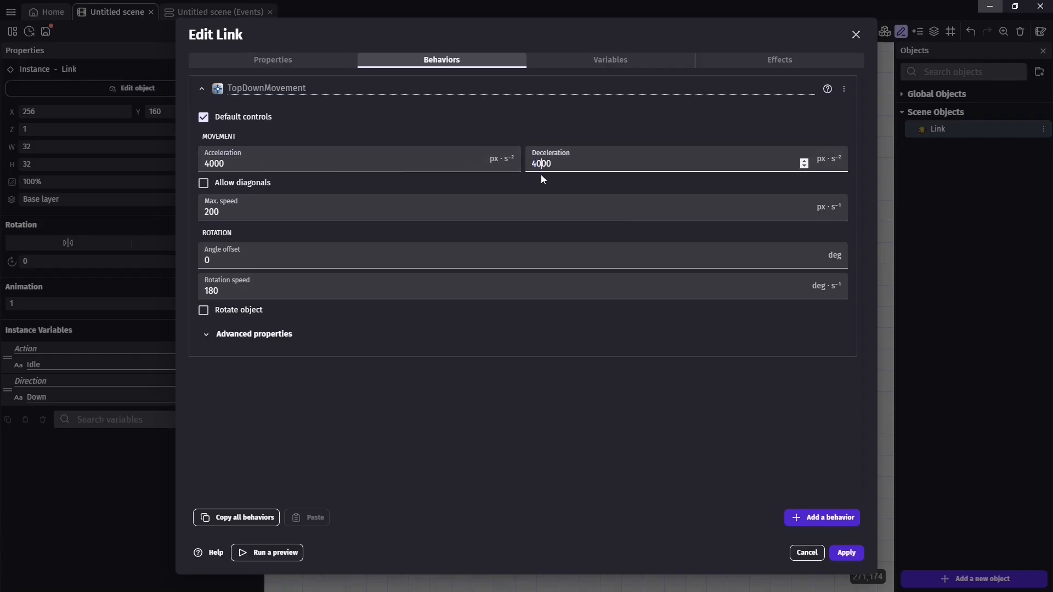
{"action": "left_click", "coordinate": [358, 184]}
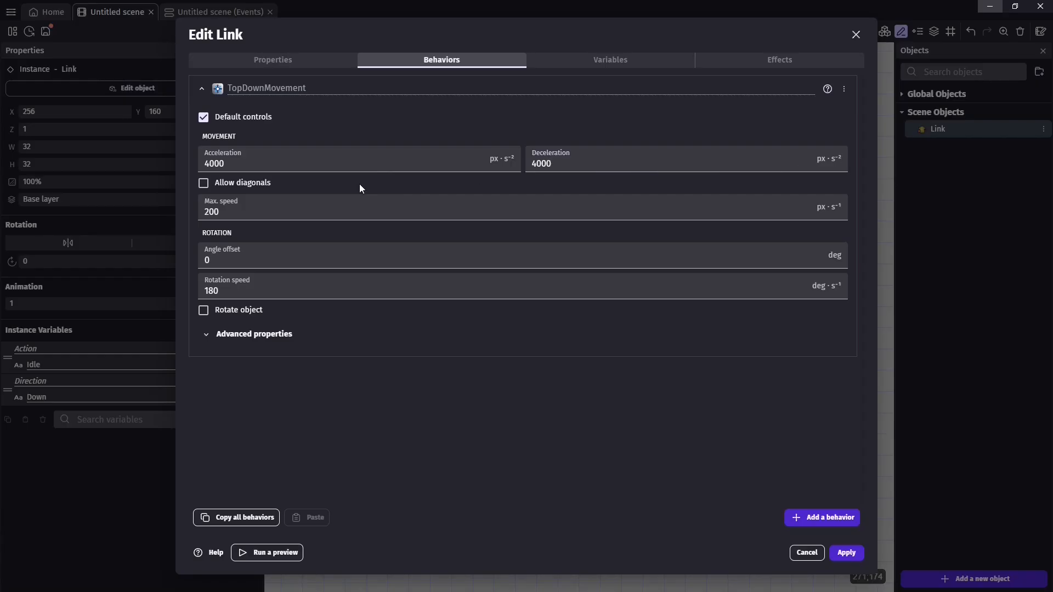
{"action": "double_click", "coordinate": [249, 214]}
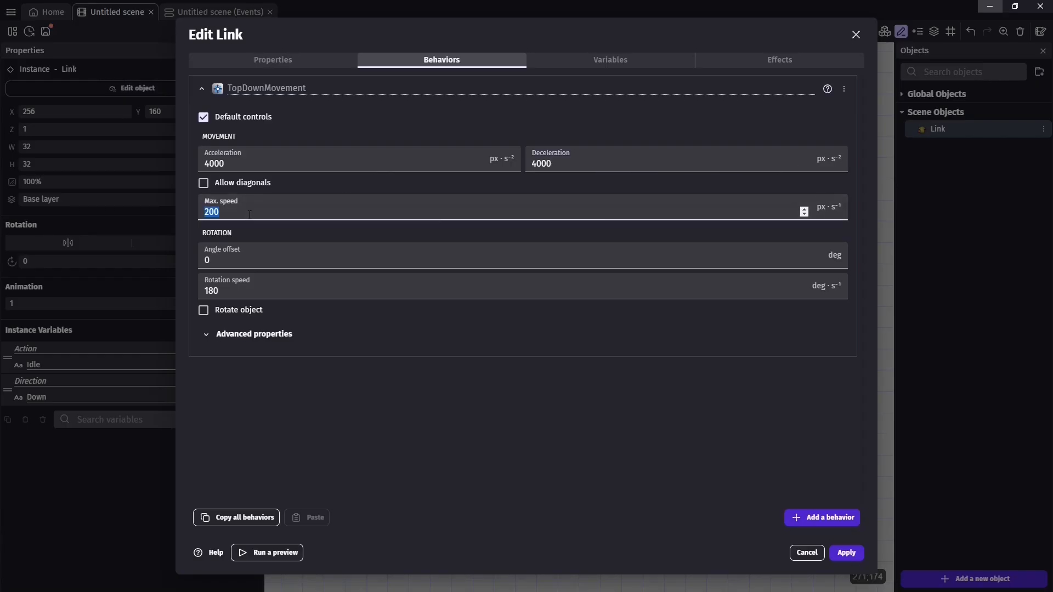
{"action": "type", "text": "64"}
{"action": "left_click", "coordinate": [857, 553]}
Step: Preview the game to test Link's walking speed moving left and up, and close the preview
{"action": "left_click", "coordinate": [483, 31]}
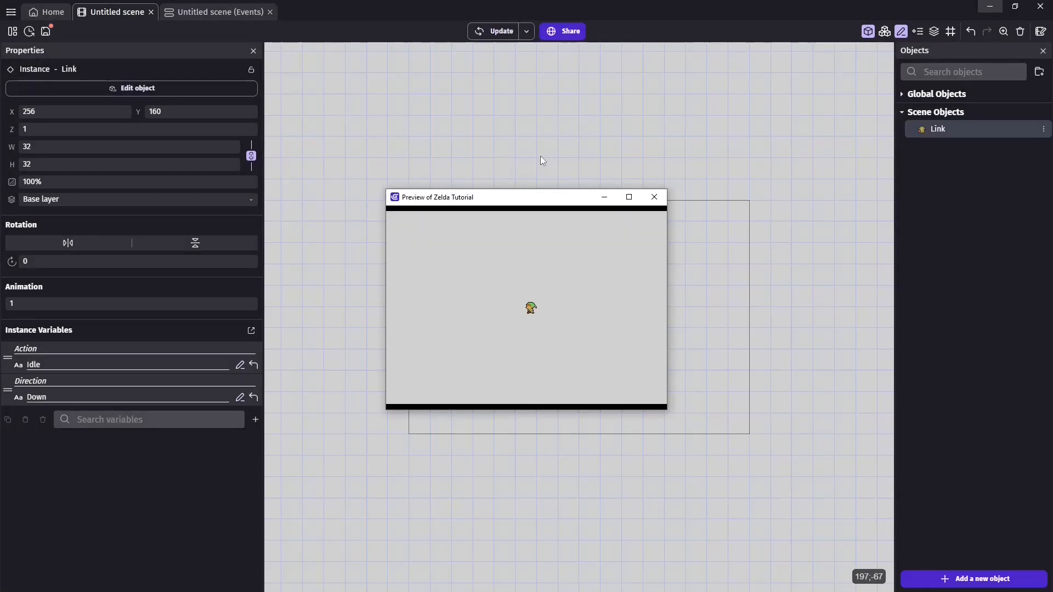
{"action": "key", "text": "Left"}
{"action": "key", "text": "Up"}
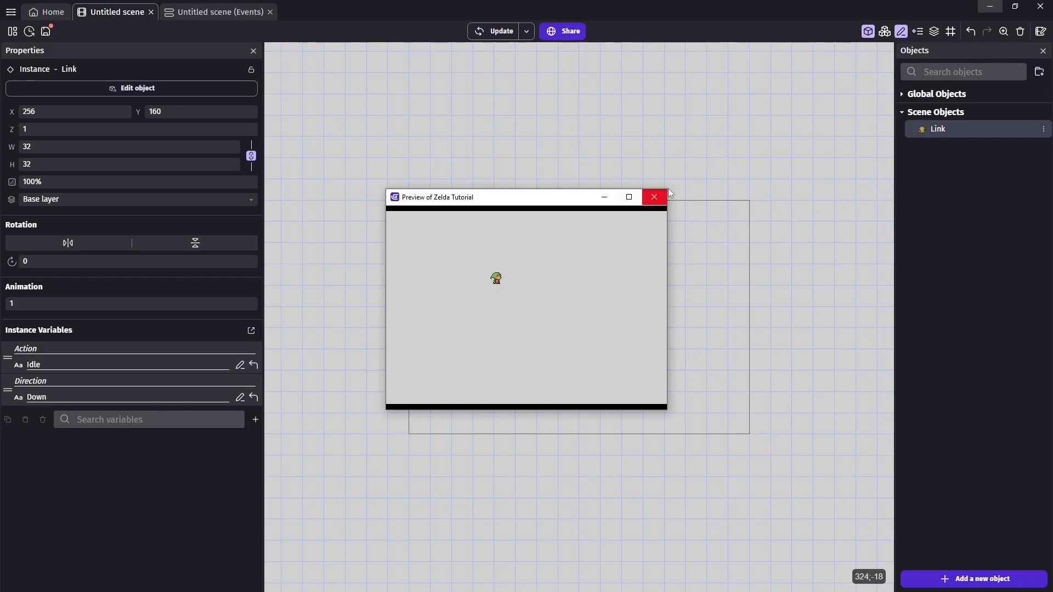
{"action": "left_click", "coordinate": [654, 197]}
Step: Reopen the Link object and set its top-down movement maximum speed to 96
{"action": "double_click", "coordinate": [588, 320]}
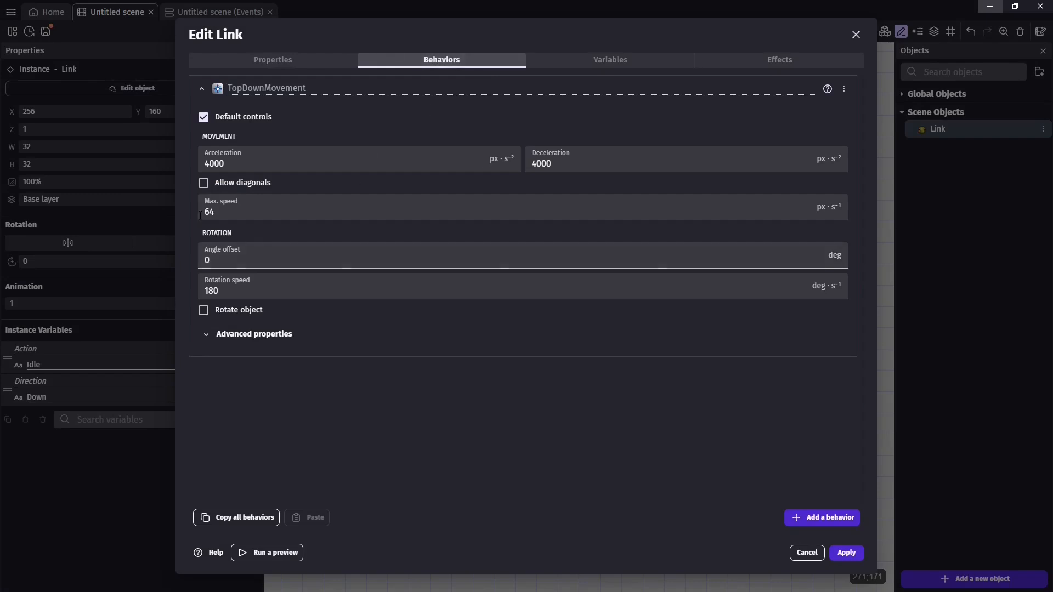
{"action": "double_click", "coordinate": [225, 211]}
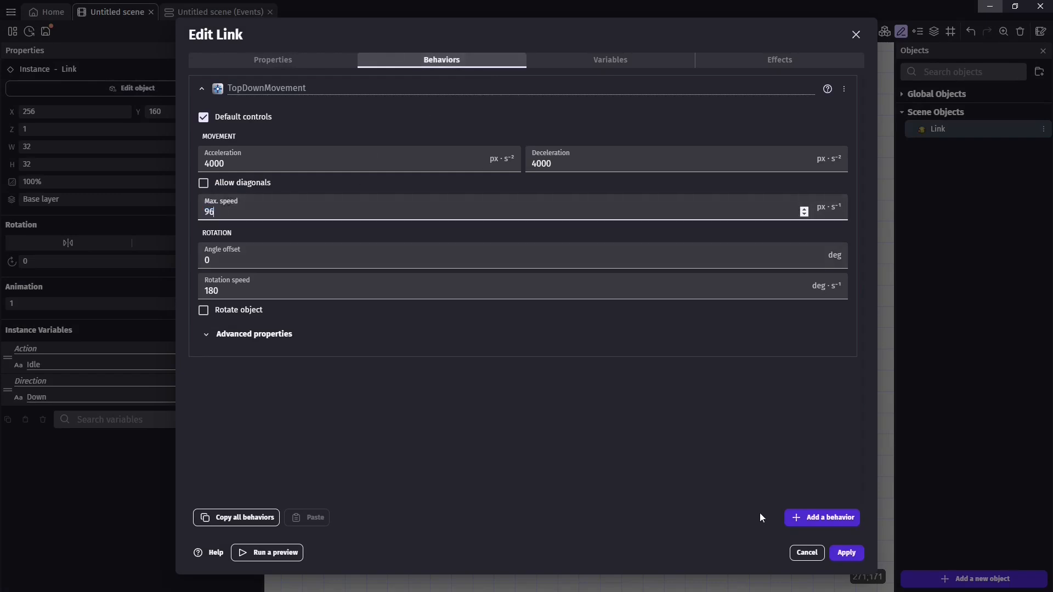
{"action": "type", "text": "96"}
{"action": "left_click", "coordinate": [847, 552]}
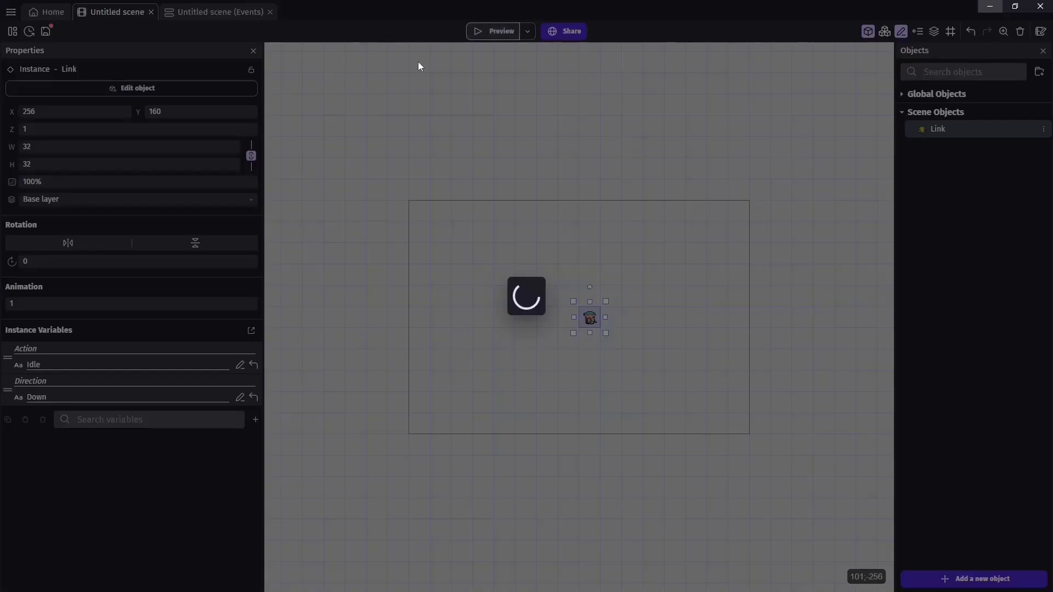
Step: Preview the game, including in a maximized window, to test Link's walking in all four directions, and close the preview
{"action": "key", "text": "Left"}
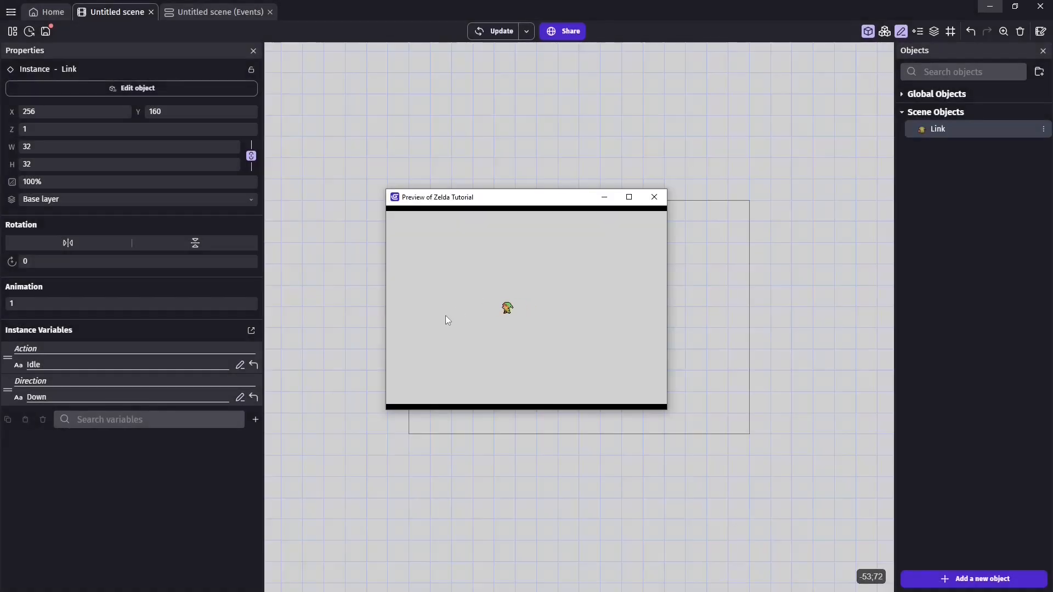
{"action": "key", "text": "Up"}
{"action": "key", "text": "Right"}
{"action": "key", "text": "Down"}
{"action": "left_click", "coordinate": [629, 197]}
{"action": "key", "text": "Left"}
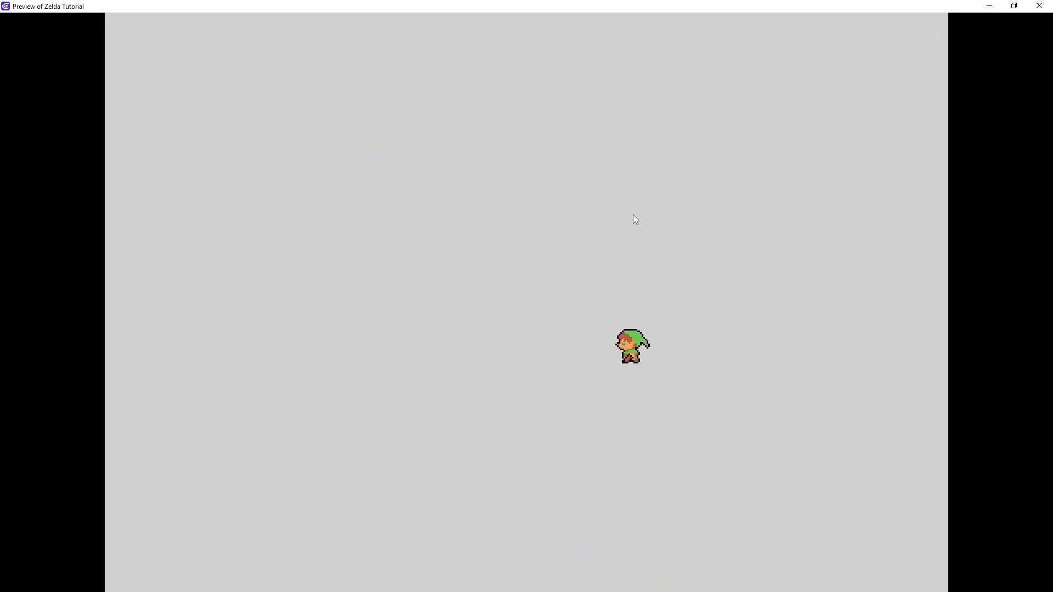
{"action": "key", "text": "Up"}
{"action": "key", "text": "Down"}
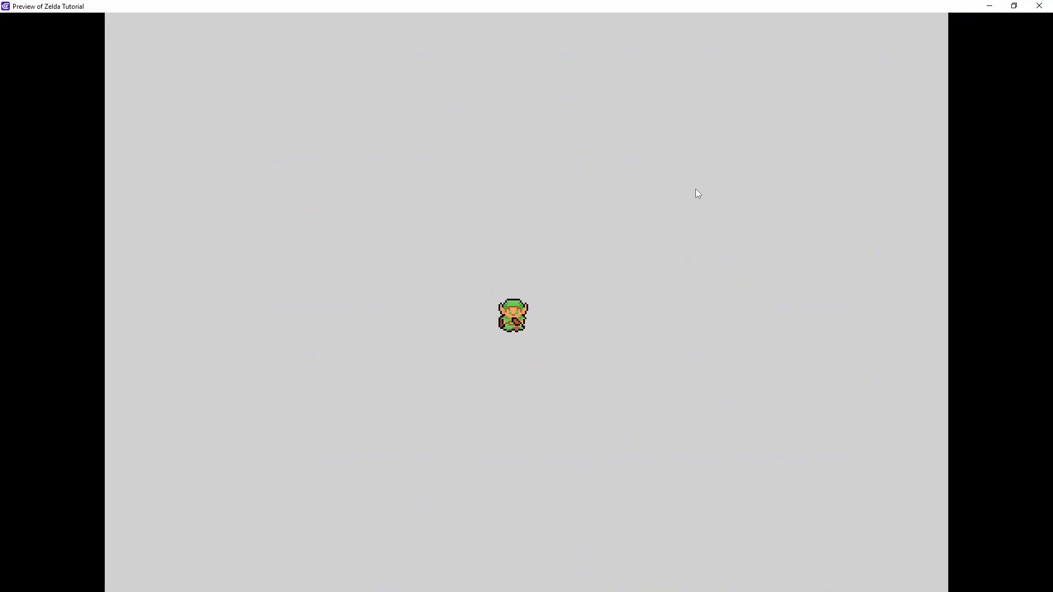
{"action": "key", "text": "Right"}
{"action": "key", "text": "Left"}
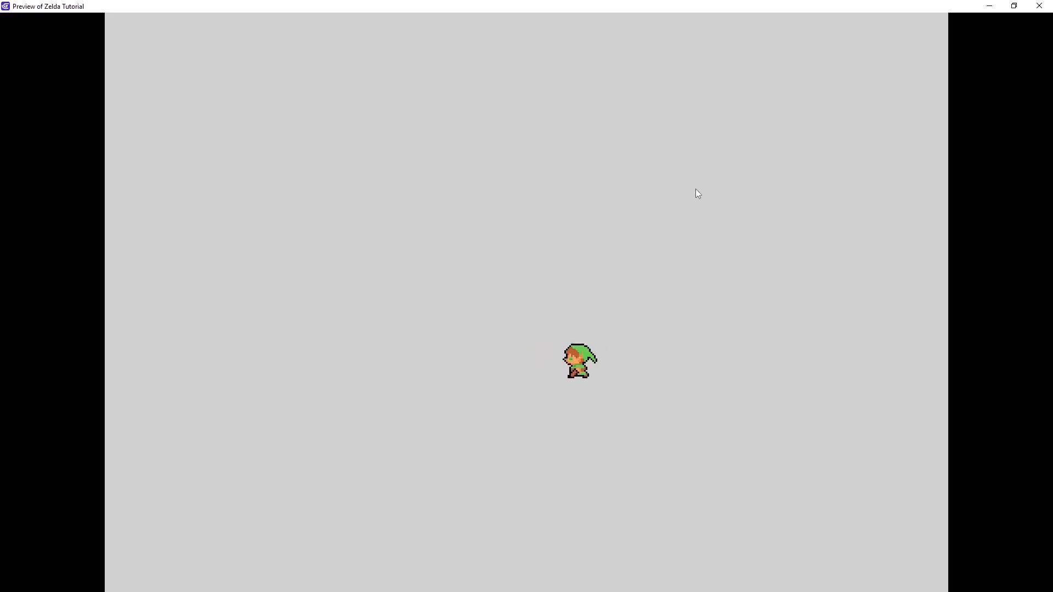
{"action": "left_click", "coordinate": [1039, 5]}
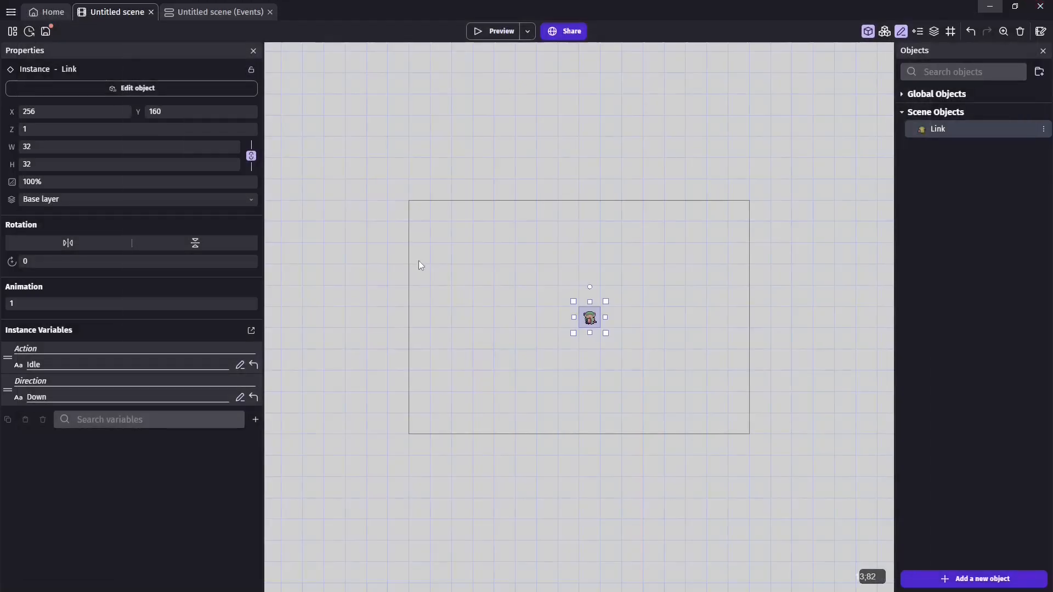
{"action": "left_click", "coordinate": [390, 160]}
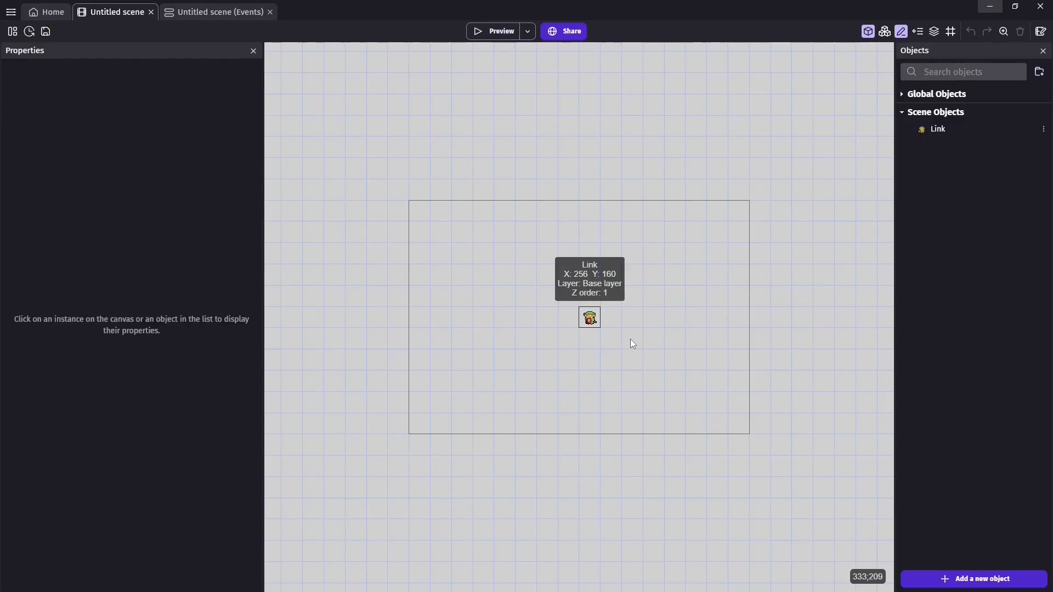
Step: Create a new Tiled Sprite object from scratch and name it Ground
{"action": "left_click", "coordinate": [969, 582]}
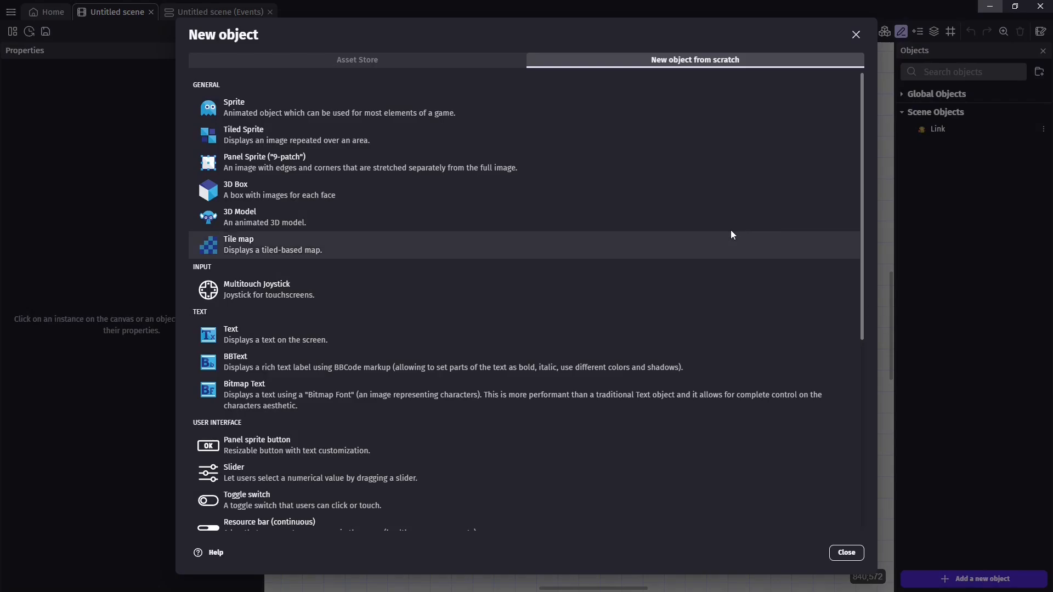
{"action": "left_click", "coordinate": [392, 133]}
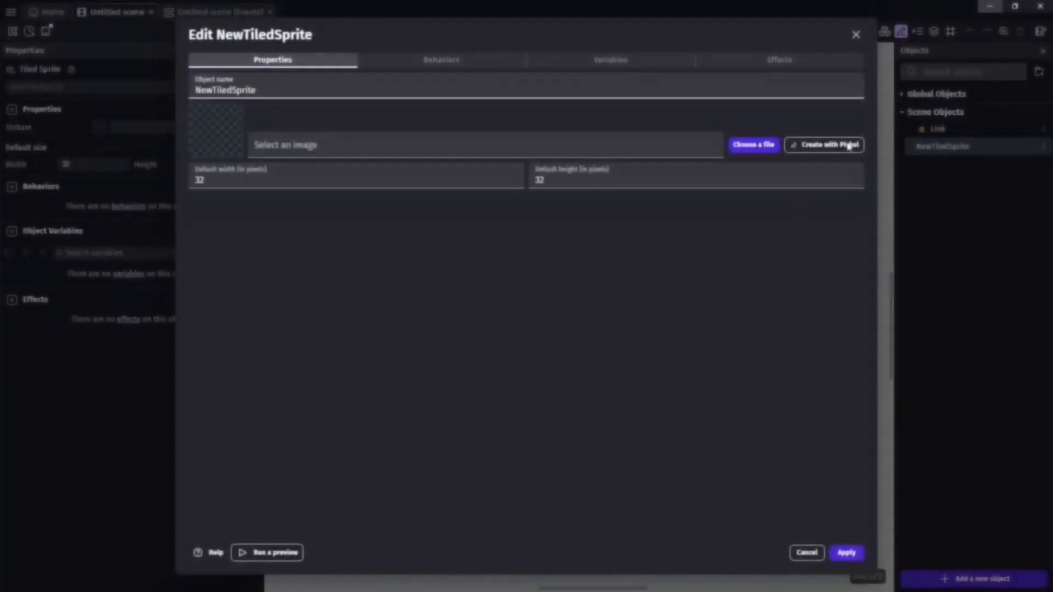
{"action": "double_click", "coordinate": [275, 87]}
{"action": "type", "text": "Ground"}
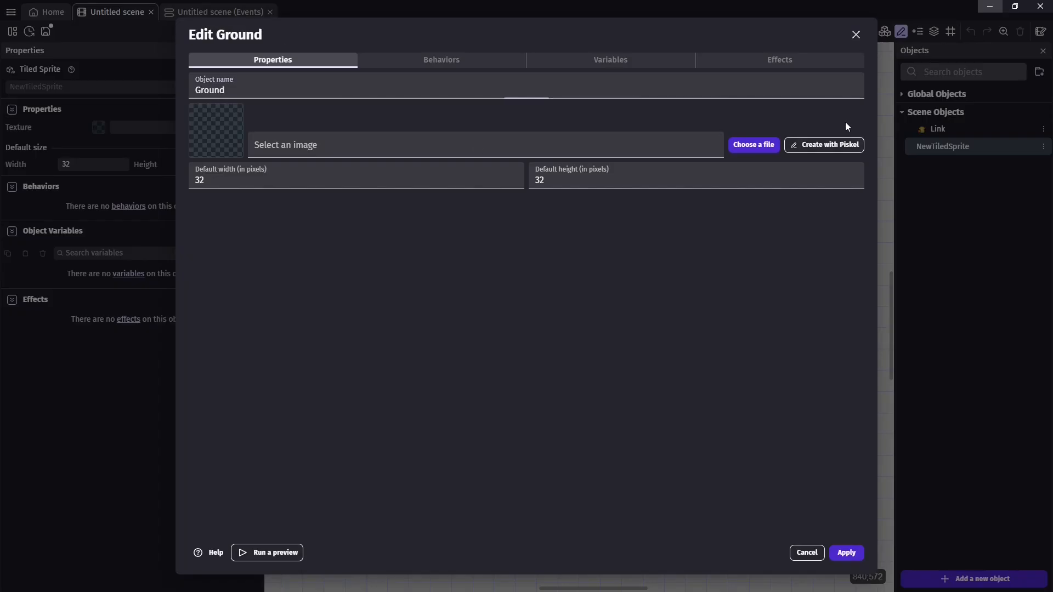
Step: Create Ground's image in Piskel, filled entirely with the sandy colour #f5c45c, save it and apply the object
{"action": "left_click", "coordinate": [837, 144]}
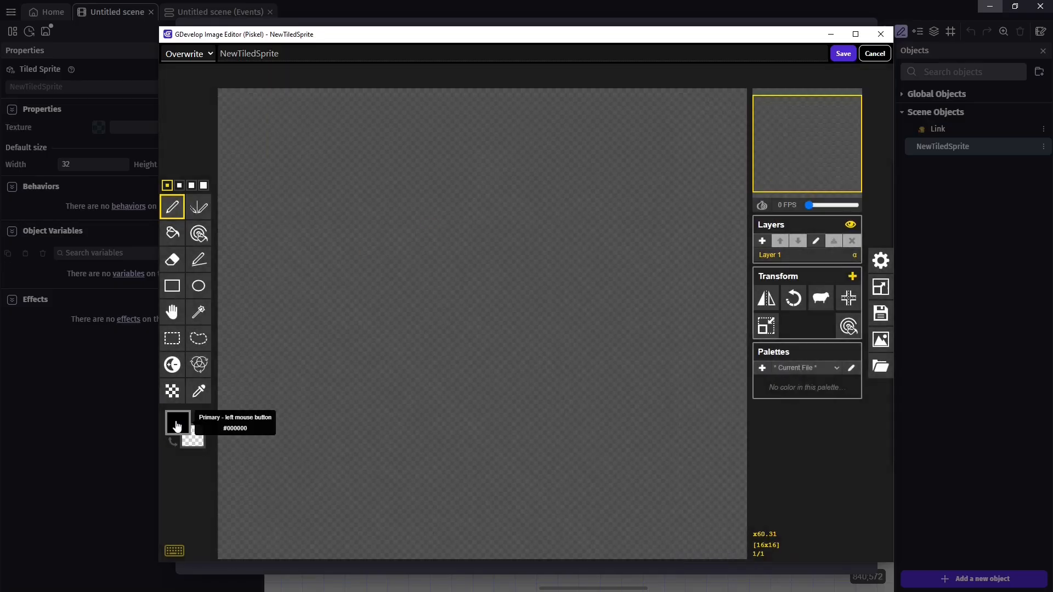
{"action": "left_click", "coordinate": [178, 424]}
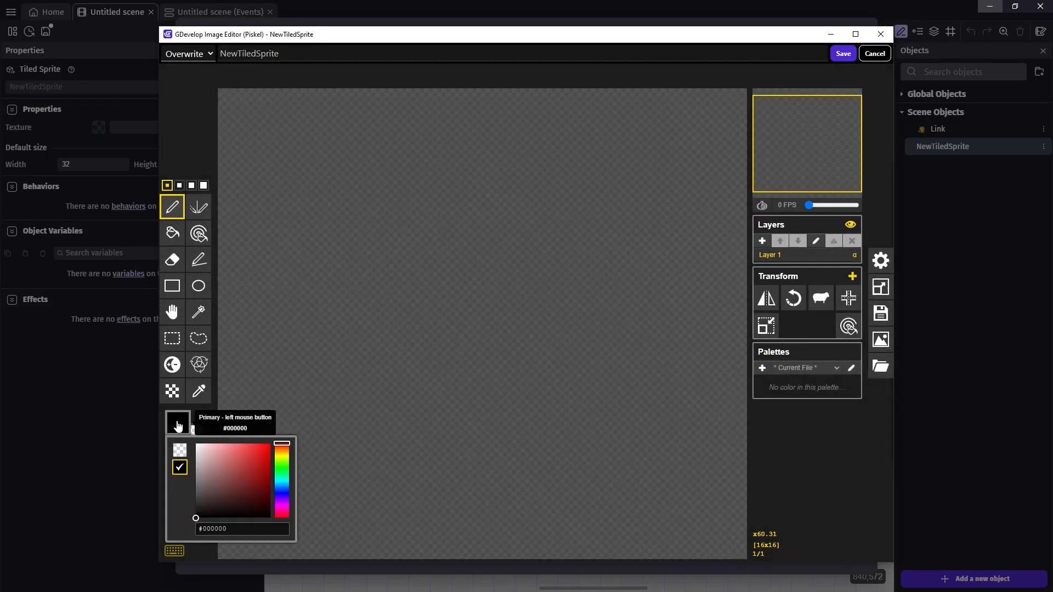
{"action": "left_click_drag", "start_coordinate": [282, 444], "coordinate": [243, 452]}
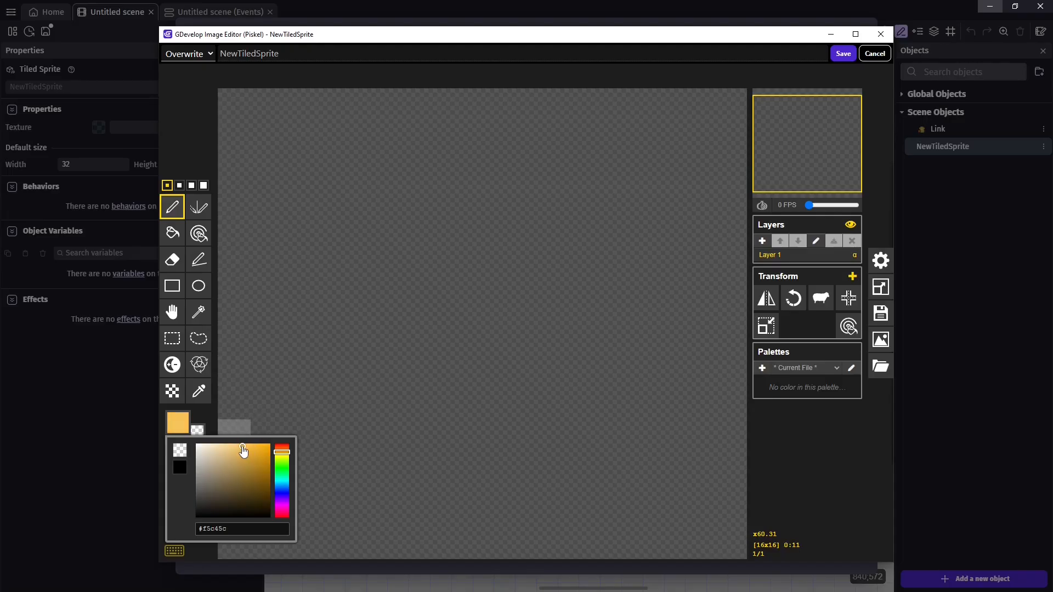
{"action": "left_click", "coordinate": [171, 236]}
{"action": "left_click", "coordinate": [507, 283]}
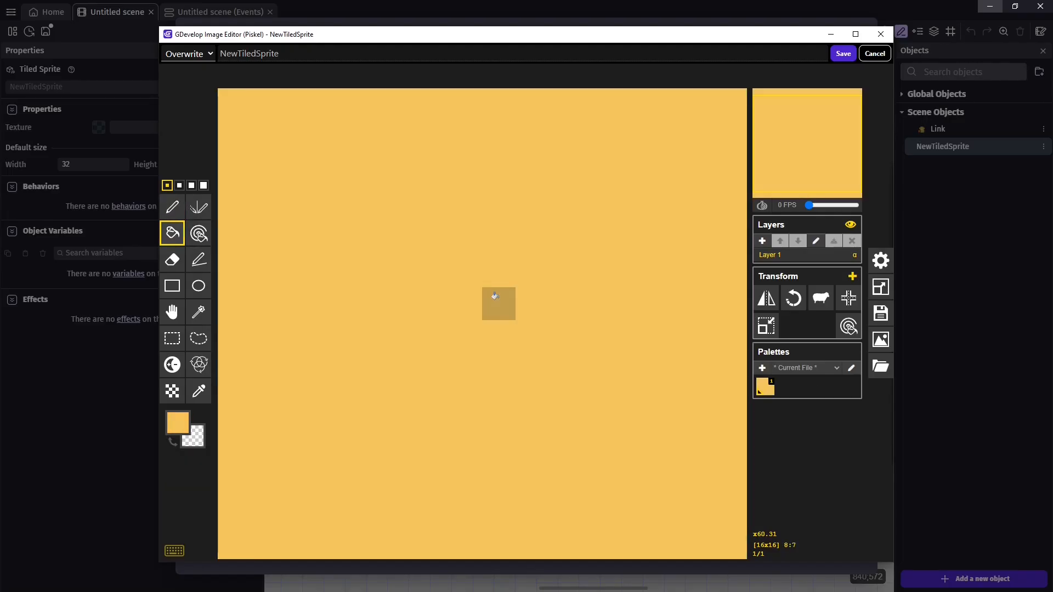
{"action": "left_click", "coordinate": [847, 54]}
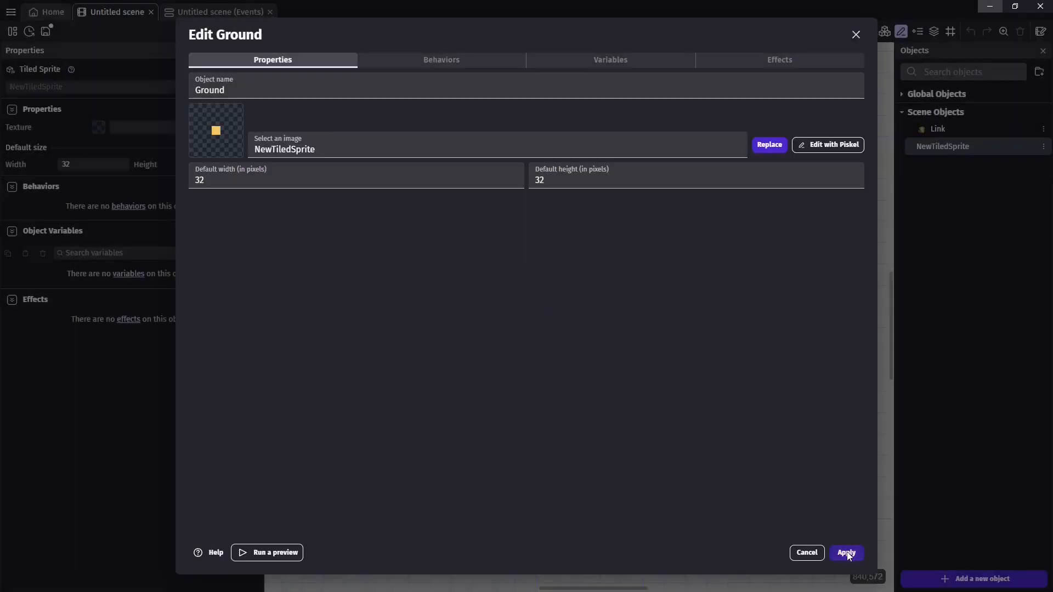
{"action": "left_click", "coordinate": [846, 553]}
Step: Place Ground at 0;0, stretched over the whole 512 × 352 scene frame, and set its Z order to 0
{"action": "left_click_drag", "start_coordinate": [925, 147], "coordinate": [755, 436]}
{"action": "left_click", "coordinate": [756, 378]}
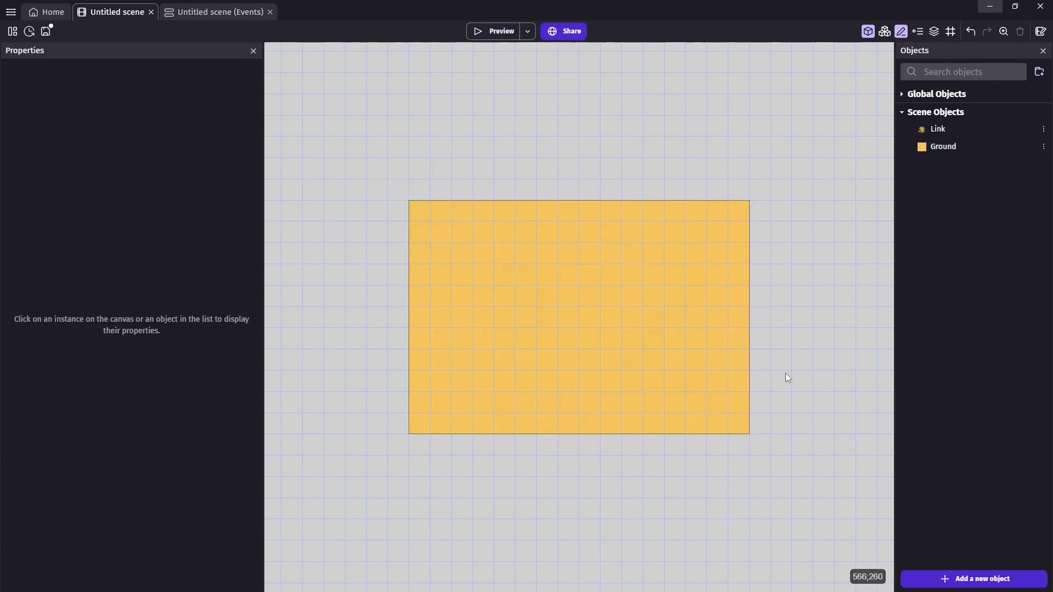
{"action": "left_click", "coordinate": [693, 361]}
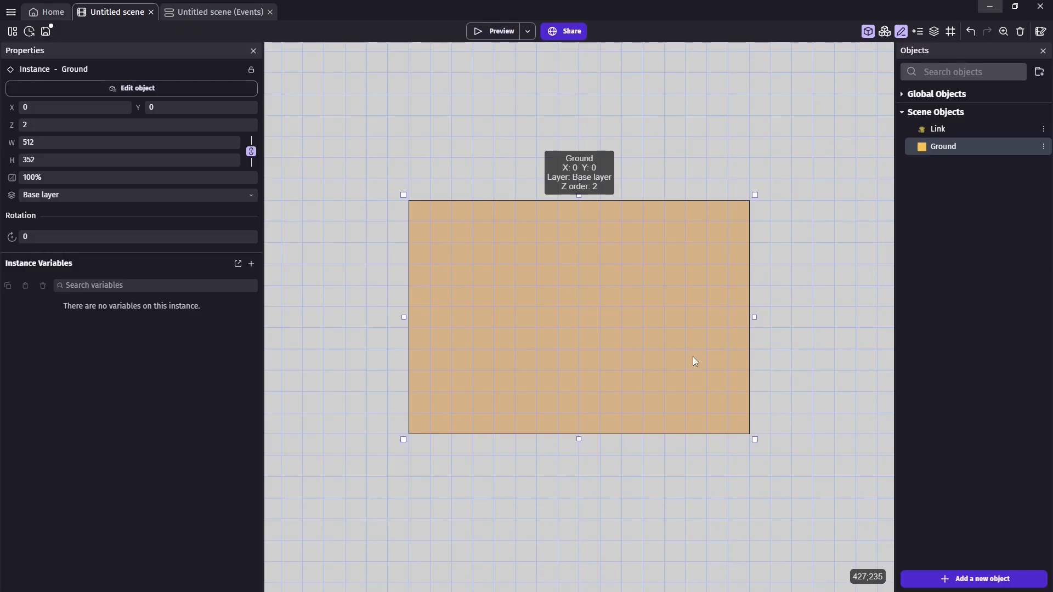
{"action": "left_click", "coordinate": [63, 124]}
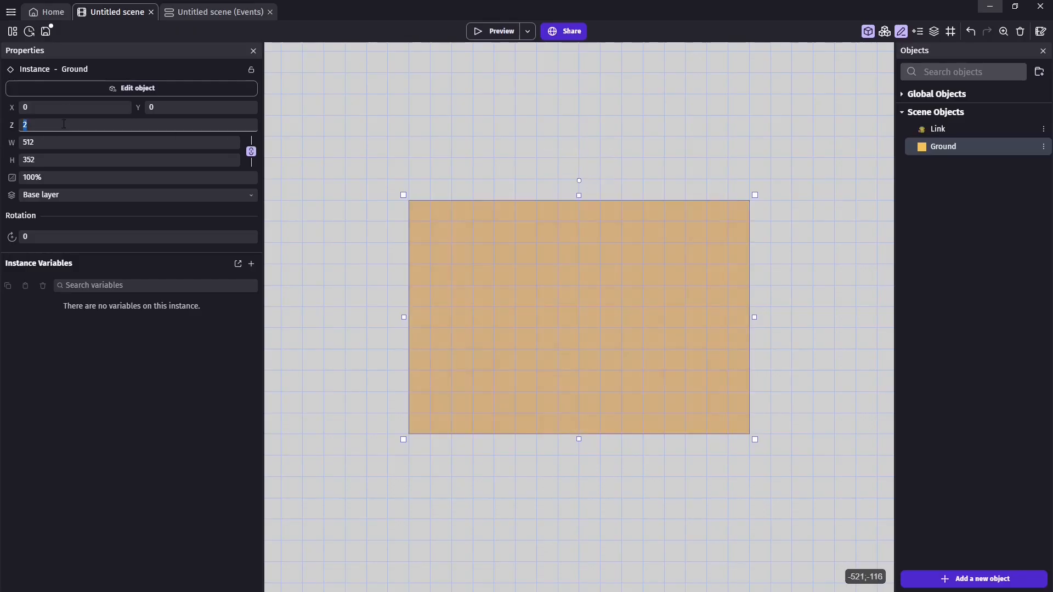
{"action": "type", "text": "0"}
Step: Compare the Z orders of the Link and Ground instances in the scene
{"action": "left_click", "coordinate": [592, 320]}
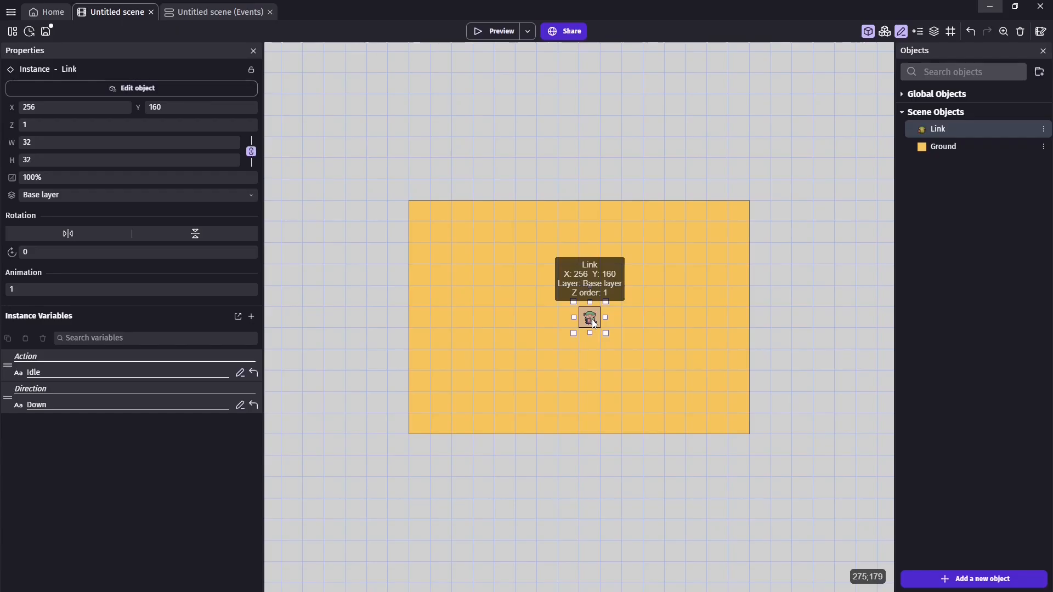
{"action": "left_click", "coordinate": [657, 319]}
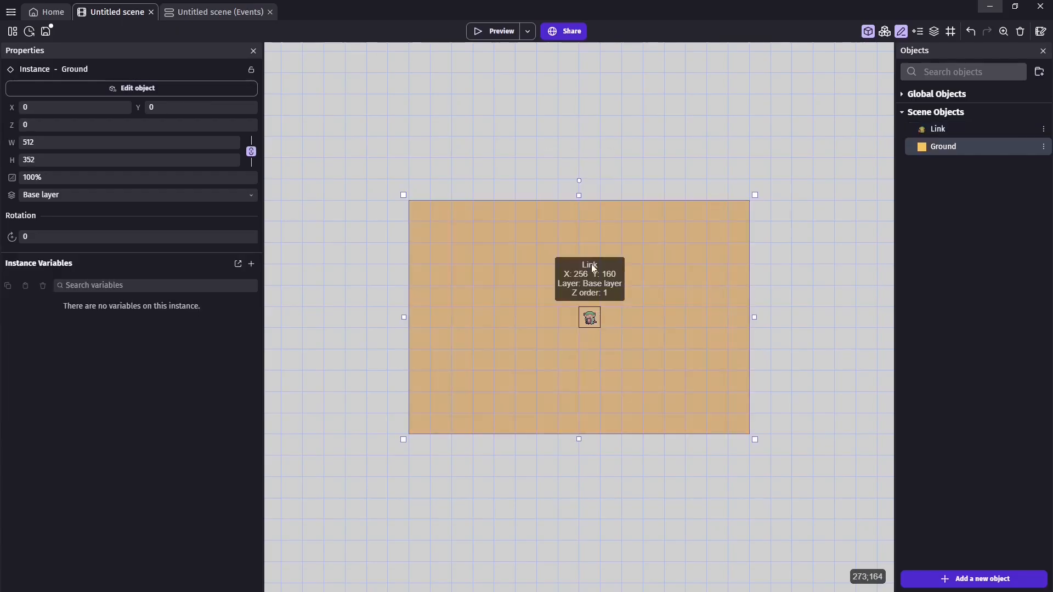
{"action": "left_click", "coordinate": [592, 161]}
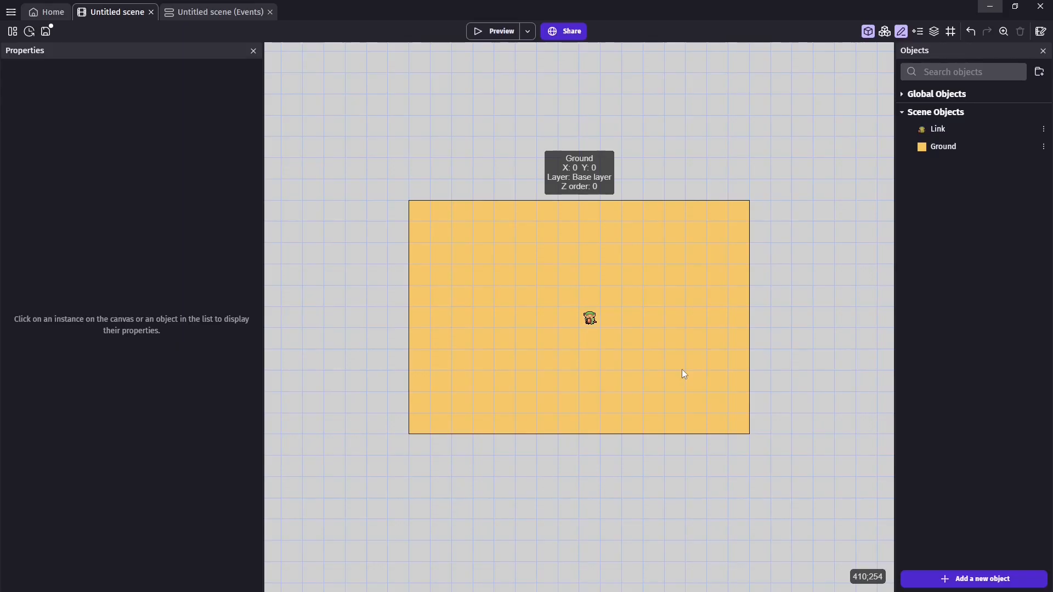
{"action": "left_click", "coordinate": [591, 321]}
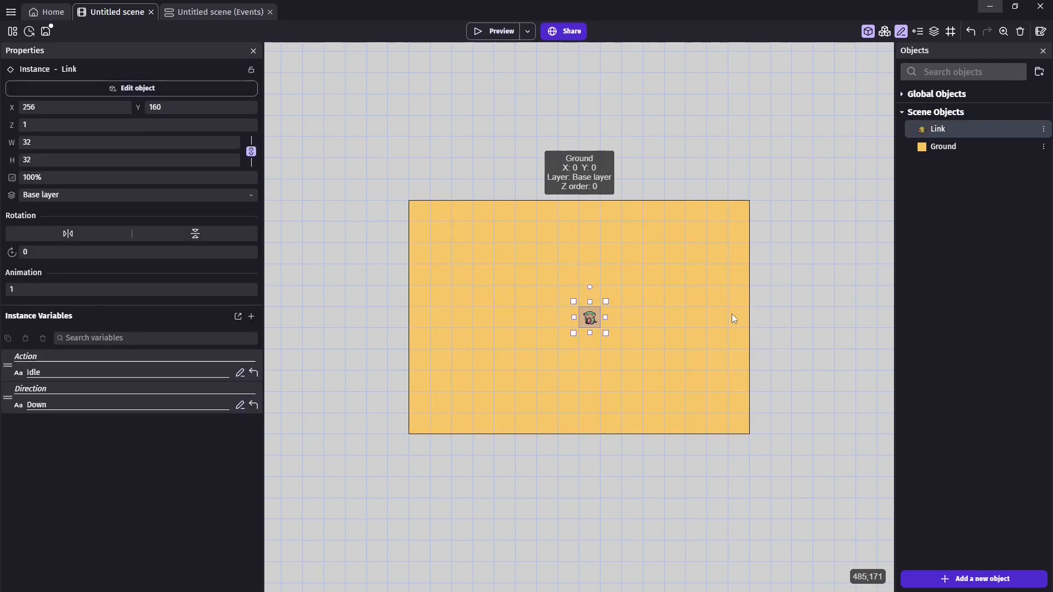
{"action": "left_click", "coordinate": [776, 443]}
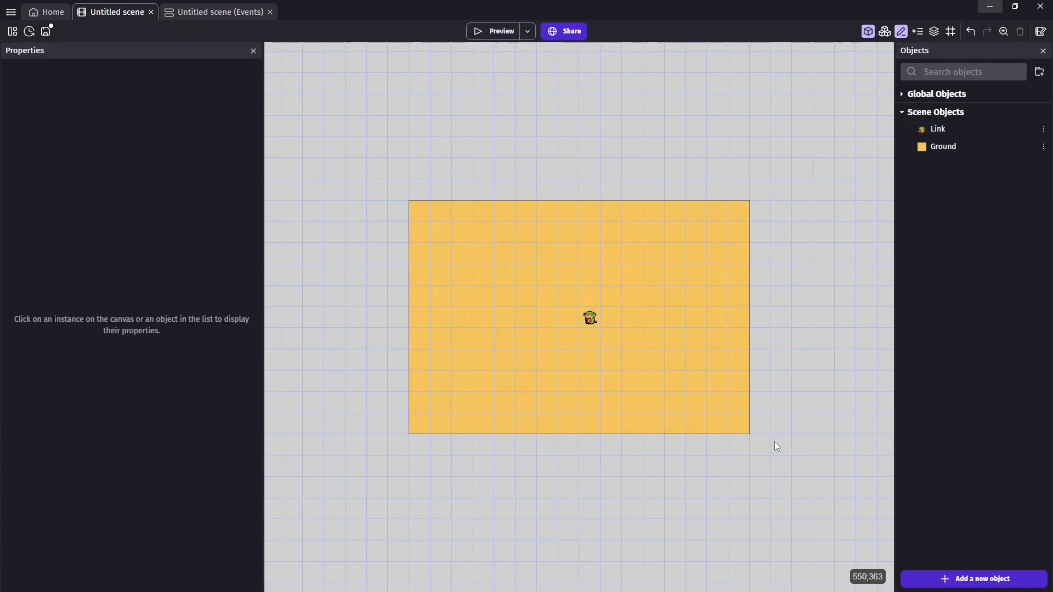
Step: Create a Tile map object from scratch, skipping the ready-made tilemaps, and name it Mountain
{"action": "left_click", "coordinate": [969, 580]}
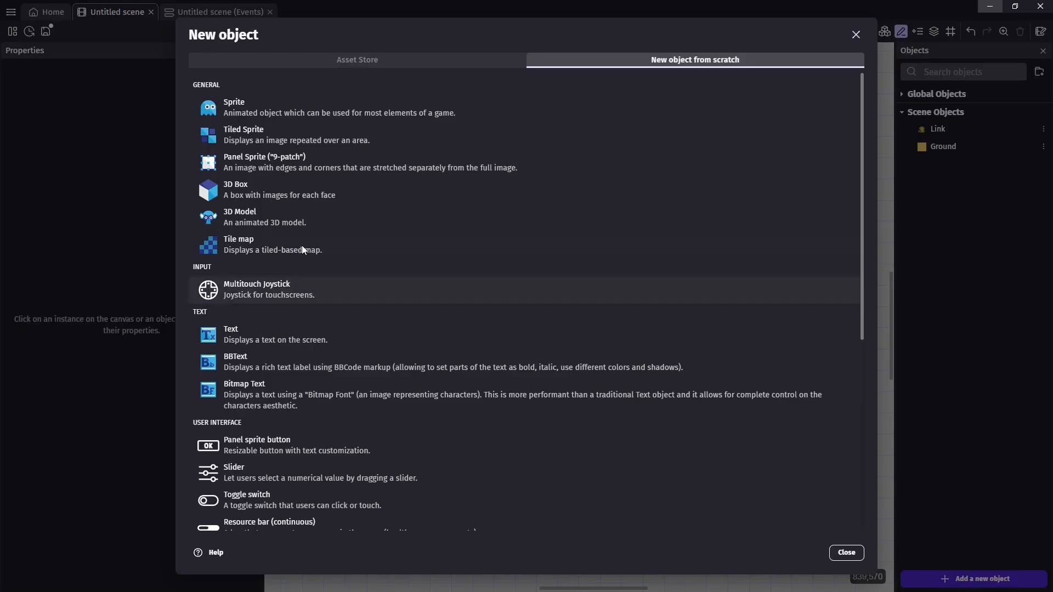
{"action": "left_click", "coordinate": [260, 237]}
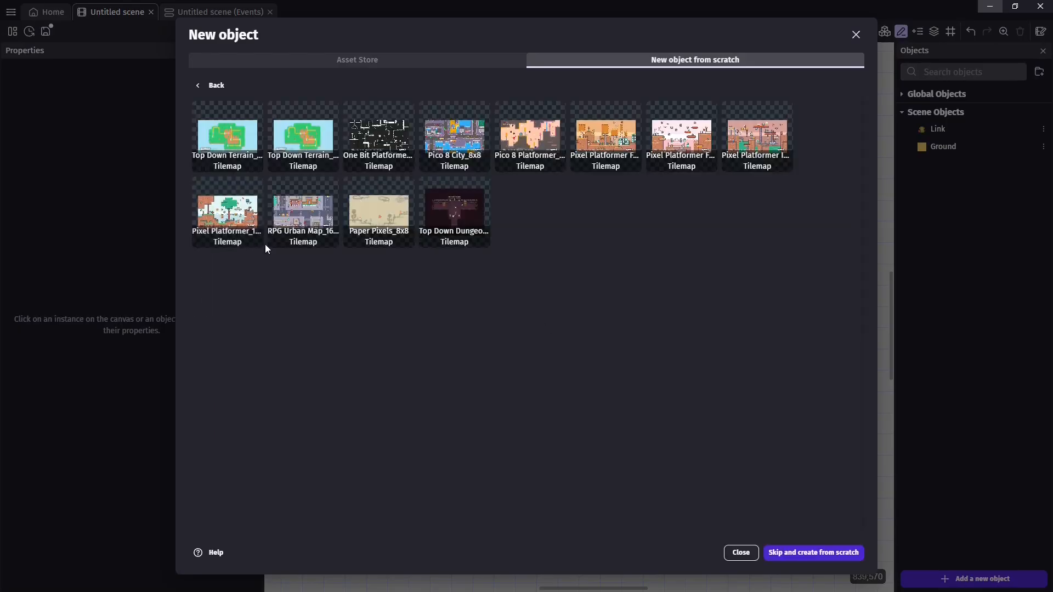
{"action": "left_click", "coordinate": [823, 553]}
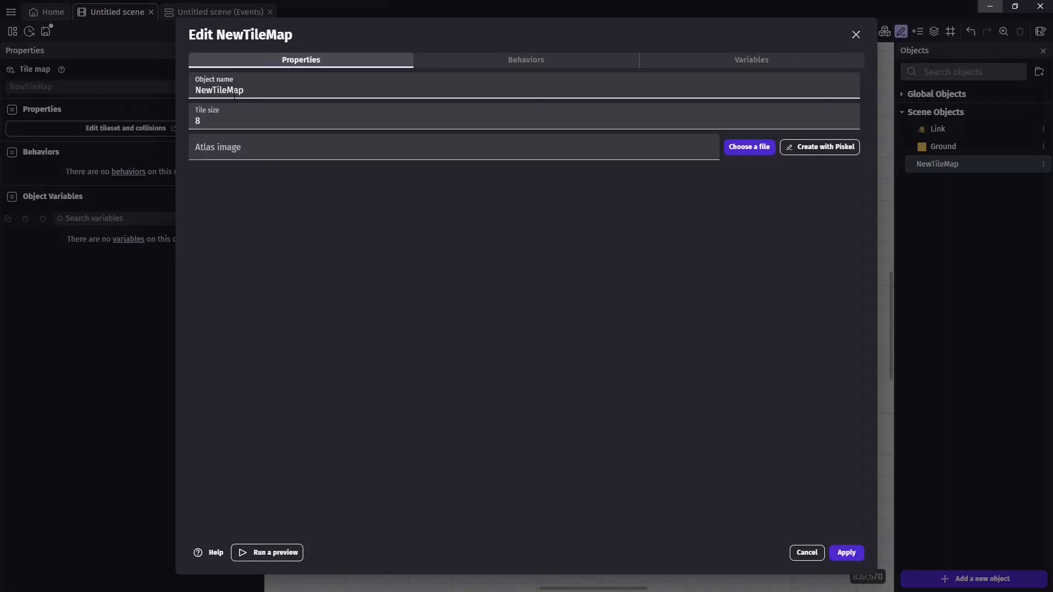
{"action": "double_click", "coordinate": [241, 90]}
{"action": "type", "text": "Mountain"}
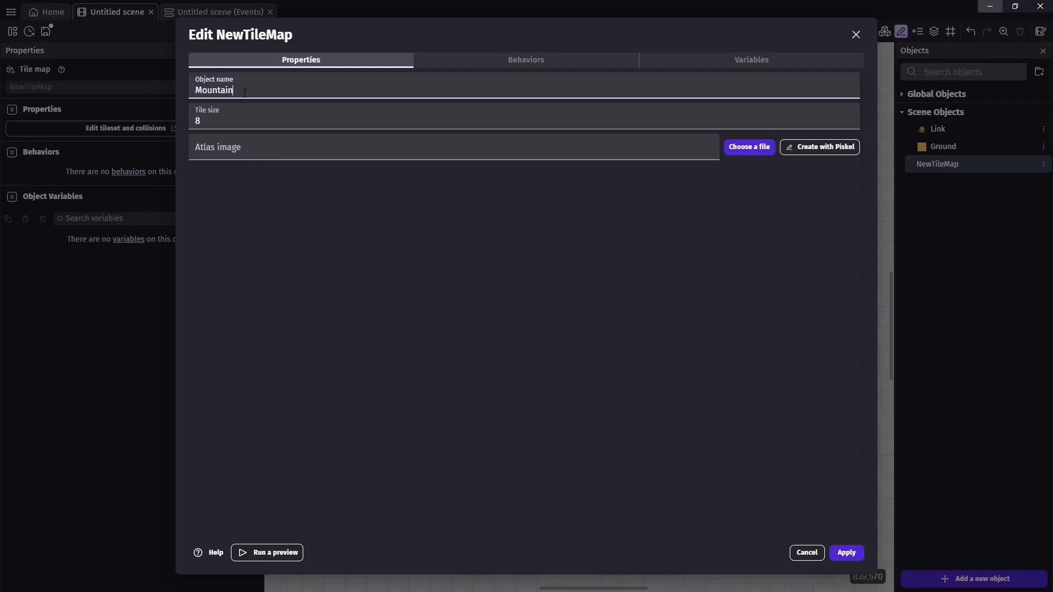
Step: Name the tile map object MountainTileMap, set its tile size to 32 and load Mountains_Zelda_Final.png from the device as its atlas image
{"action": "type", "text": "TileMap"}
{"action": "key", "text": "Tab"}
{"action": "type", "text": "32"}
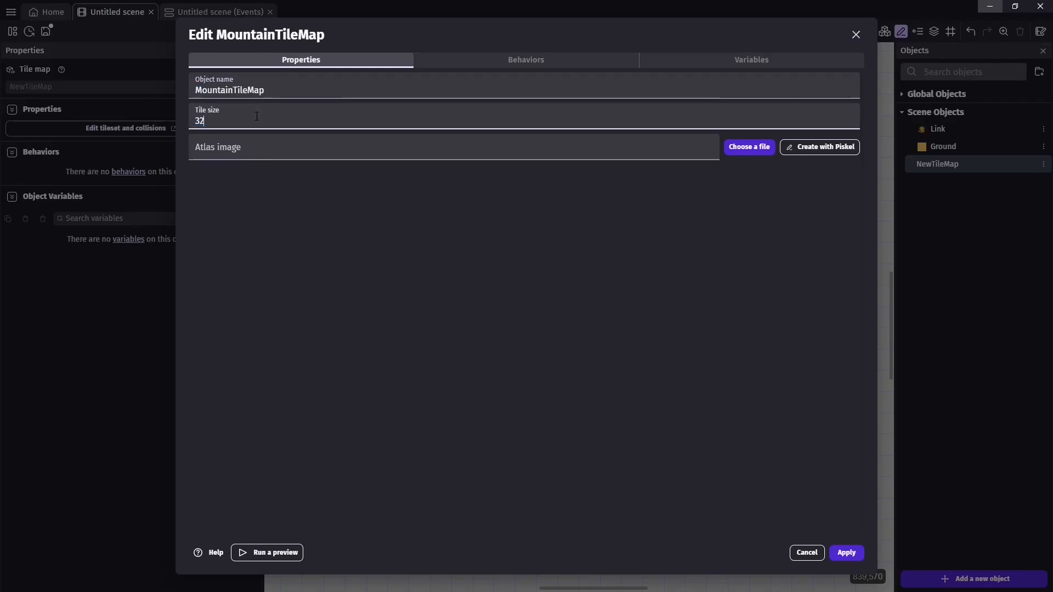
{"action": "left_click", "coordinate": [454, 214]}
{"action": "left_click", "coordinate": [749, 147]}
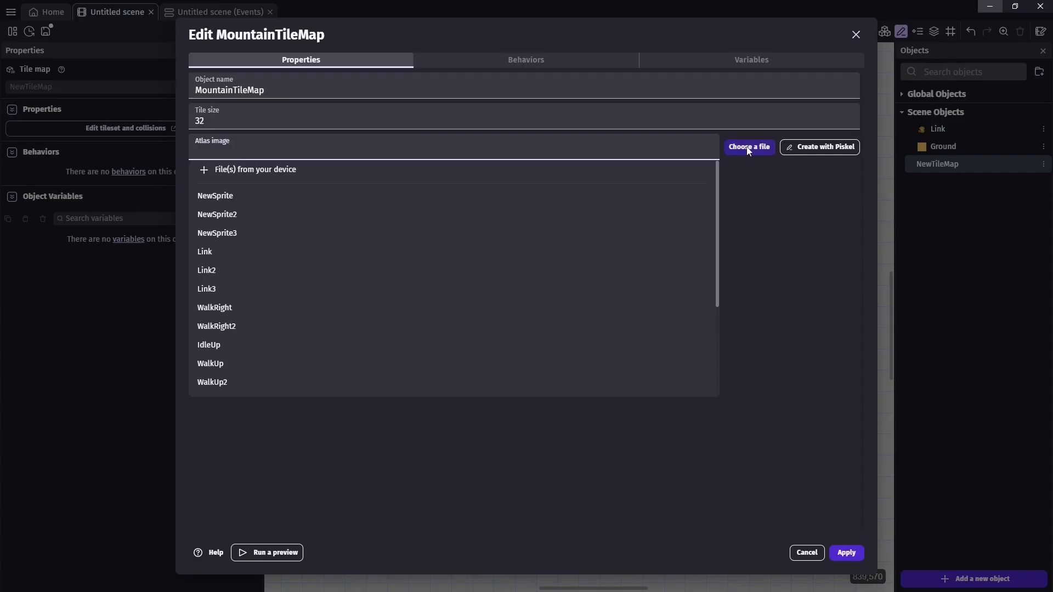
{"action": "left_click", "coordinate": [295, 164]}
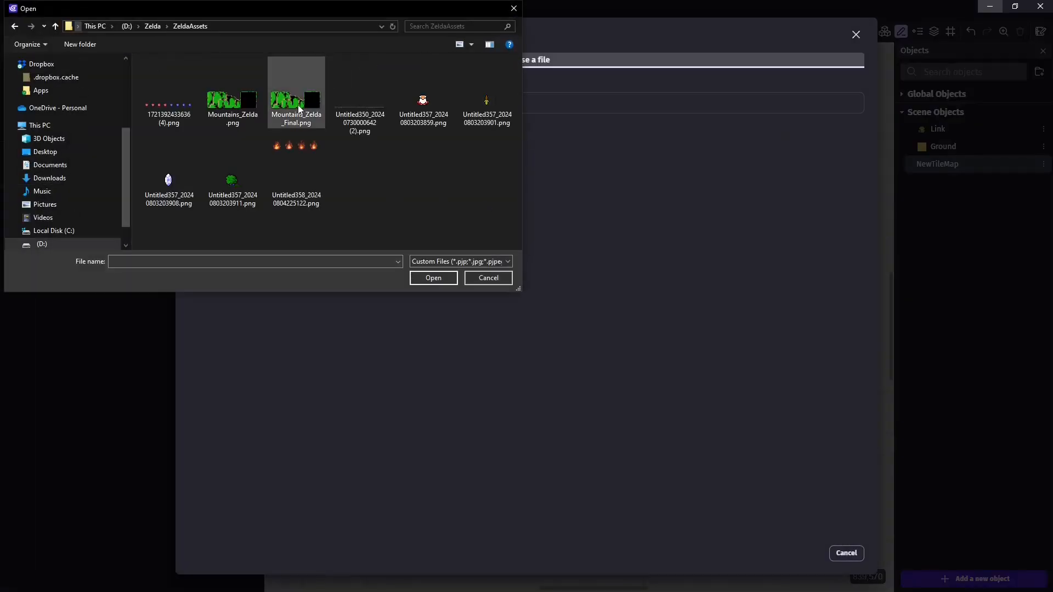
{"action": "double_click", "coordinate": [298, 104]}
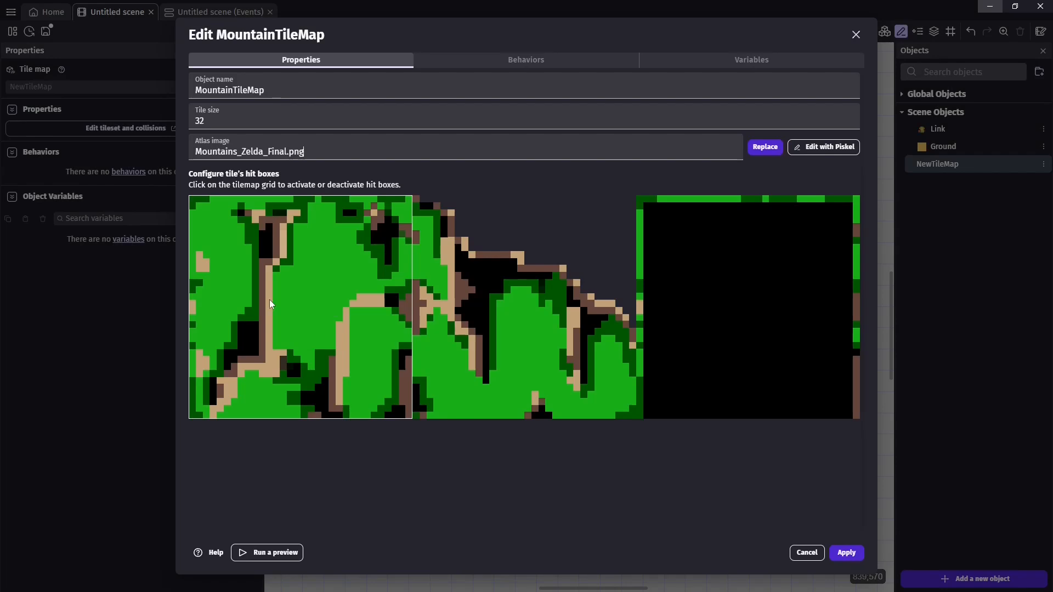
Step: Activate hit boxes on the full mountain tile and the slope tile, leaving the black tile without one, and apply the object
{"action": "left_click", "coordinate": [307, 278]}
{"action": "left_click", "coordinate": [511, 272]}
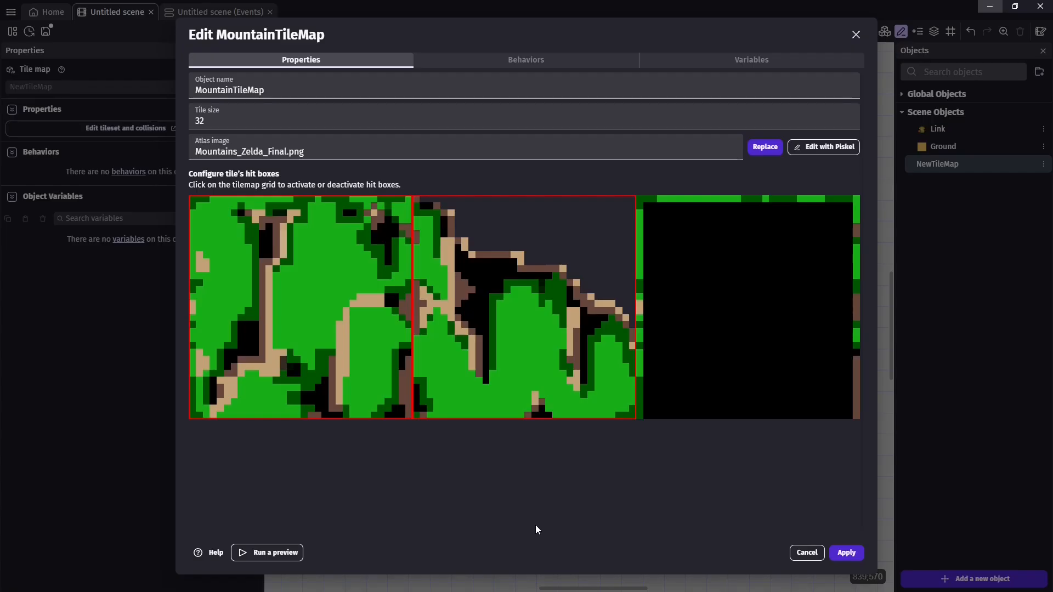
{"action": "left_click", "coordinate": [847, 552]}
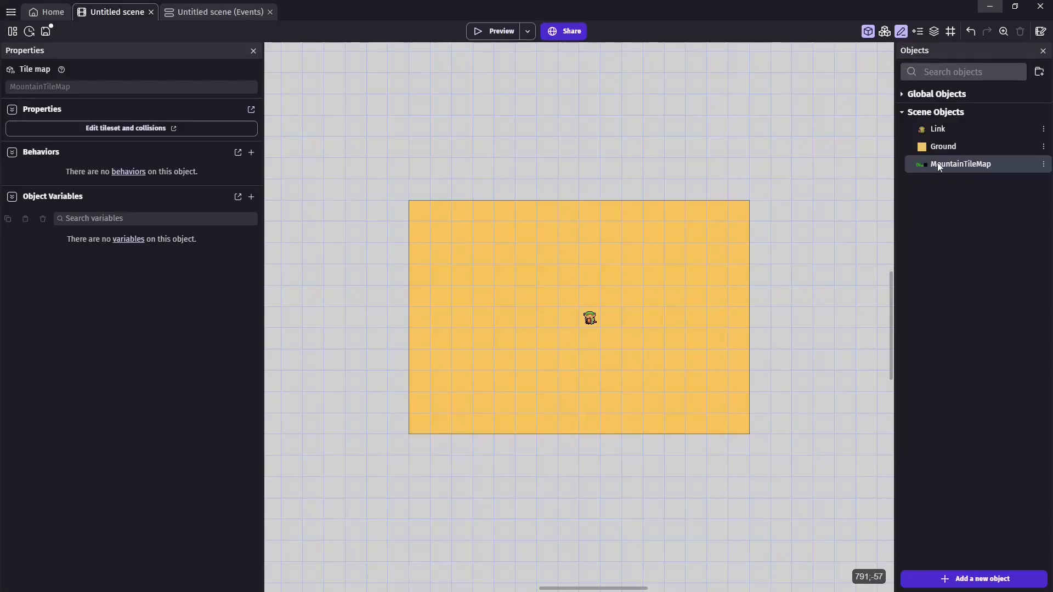
Step: Place MountainTileMap on the ground at 160;96, select the instance and pick the full mountain tile for painting
{"action": "mouse_move", "coordinate": [936, 163]}
{"action": "left_mouse_down"}
{"action": "mouse_move", "coordinate": [501, 176]}
{"action": "mouse_move", "coordinate": [471, 245]}
{"action": "mouse_move", "coordinate": [514, 265]}
{"action": "mouse_move", "coordinate": [513, 253]}
{"action": "left_mouse_up"}
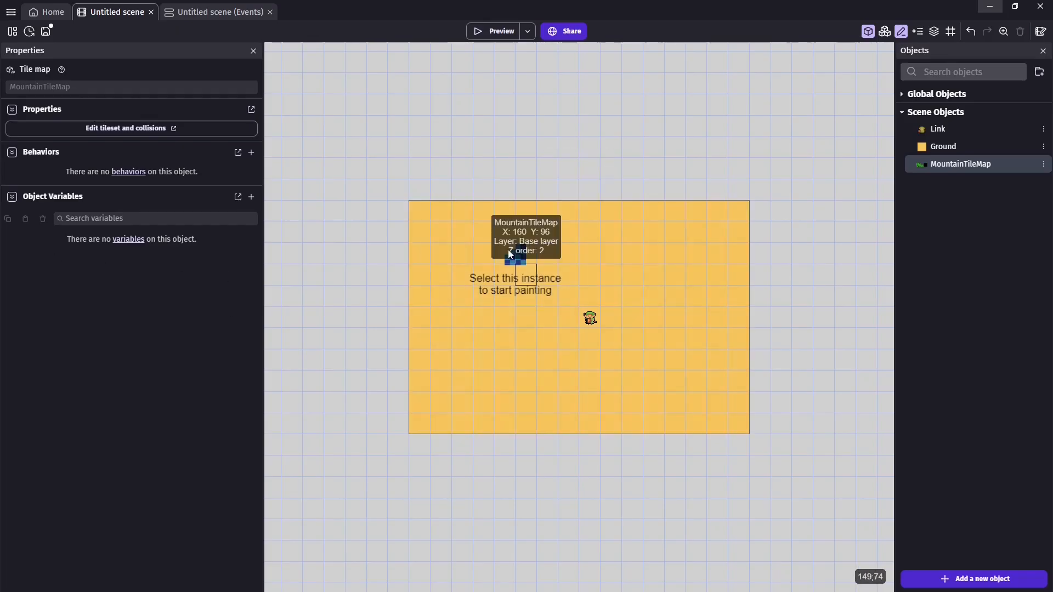
{"action": "left_click", "coordinate": [521, 268]}
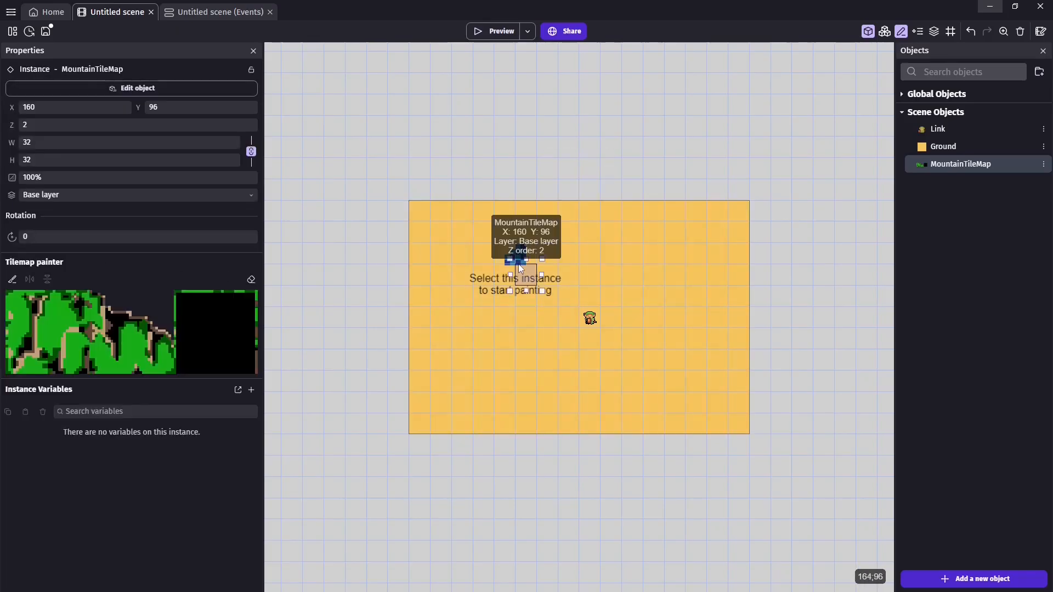
{"action": "left_click", "coordinate": [52, 325]}
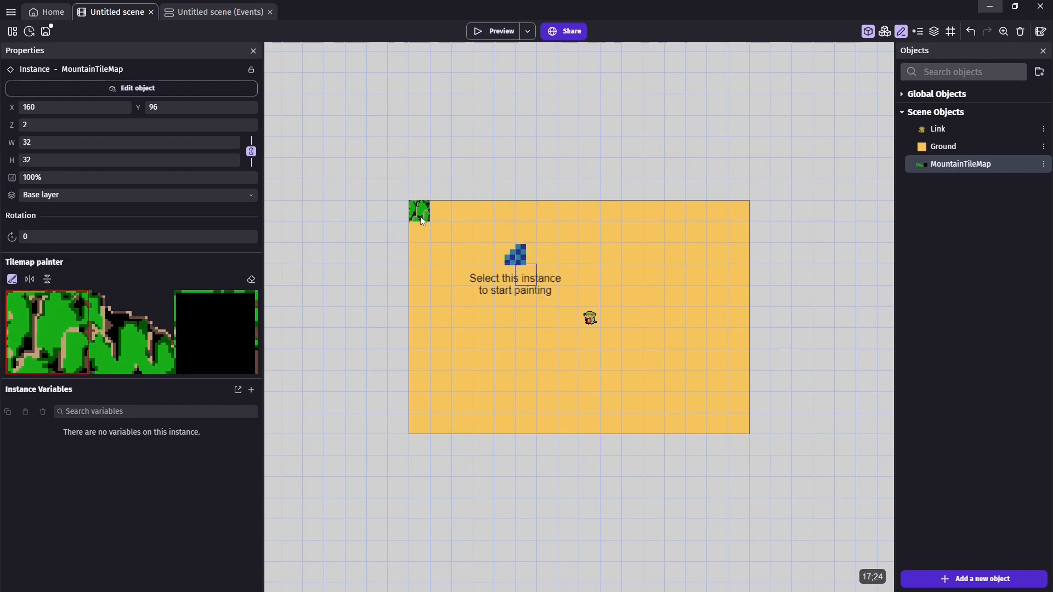
Step: Paint the scene's upper-left corner with mountain tiles: two rows of six, three in the third row and one in the fourth
{"action": "mouse_move", "coordinate": [422, 219]}
{"action": "left_mouse_down"}
{"action": "mouse_move", "coordinate": [515, 213]}
{"action": "mouse_move", "coordinate": [525, 234]}
{"action": "left_mouse_up"}
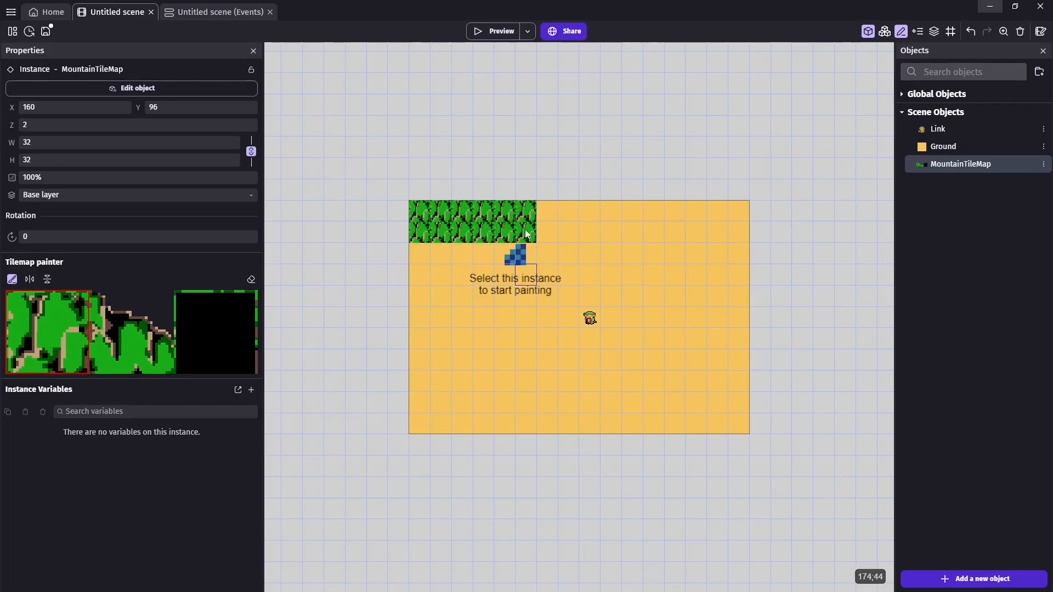
{"action": "left_click", "coordinate": [525, 233]}
{"action": "left_click_drag", "start_coordinate": [420, 253], "coordinate": [432, 248]}
{"action": "left_click", "coordinate": [419, 274]}
{"action": "left_click", "coordinate": [461, 254]}
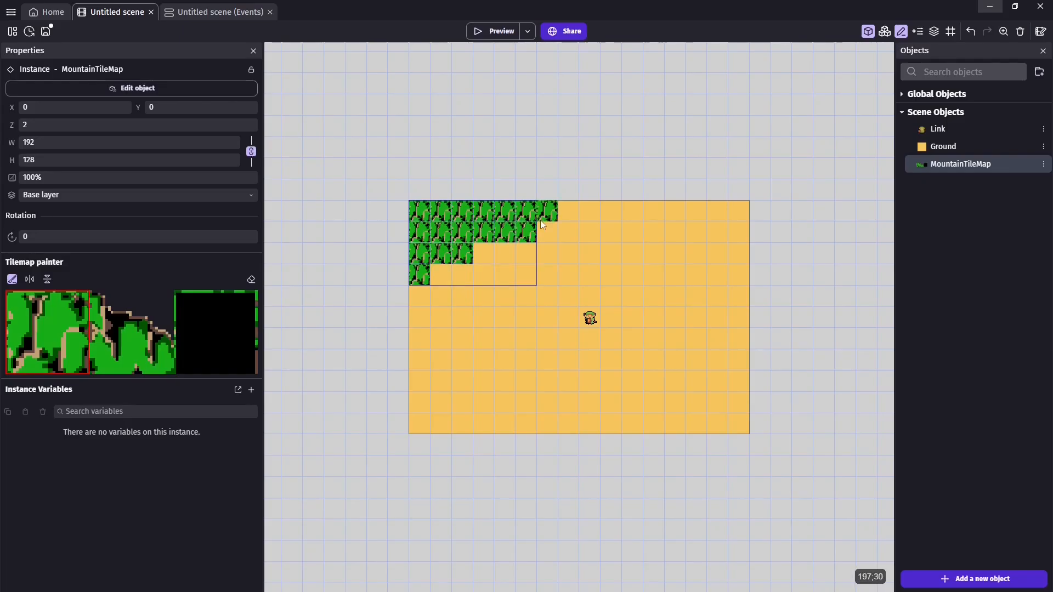
Step: Fill the upper-right, lower-right, bottom and lower-left borders with full mountain tiles, leaving sandy openings at the top, left and right
{"action": "left_click", "coordinate": [590, 213]}
{"action": "mouse_move", "coordinate": [589, 213]}
{"action": "left_mouse_down"}
{"action": "mouse_move", "coordinate": [742, 262]}
{"action": "mouse_move", "coordinate": [738, 231]}
{"action": "left_mouse_up"}
{"action": "left_click_drag", "start_coordinate": [737, 214], "coordinate": [674, 297]}
{"action": "left_click_drag", "start_coordinate": [737, 423], "coordinate": [674, 381]}
{"action": "mouse_move", "coordinate": [675, 403]}
{"action": "left_mouse_down"}
{"action": "mouse_move", "coordinate": [447, 417]}
{"action": "mouse_move", "coordinate": [441, 337]}
{"action": "left_mouse_up"}
Step: Paint slope tiles in the lower-left, lower-right and upper-right inner corners of the sandy area, flipping the tile to suit each corner
{"action": "left_click", "coordinate": [153, 337]}
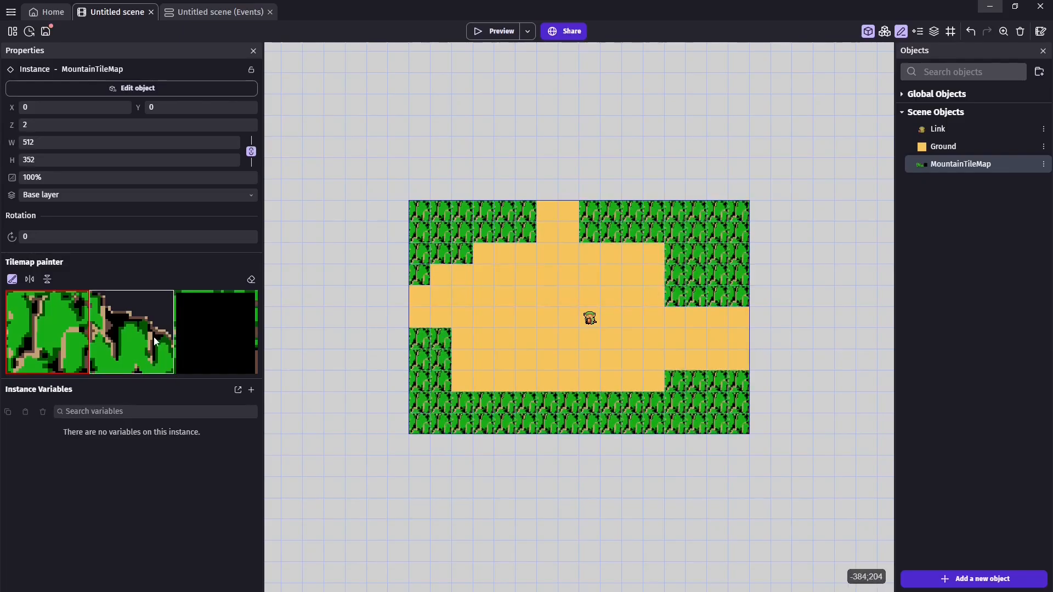
{"action": "left_click", "coordinate": [462, 339]}
{"action": "left_click", "coordinate": [482, 402]}
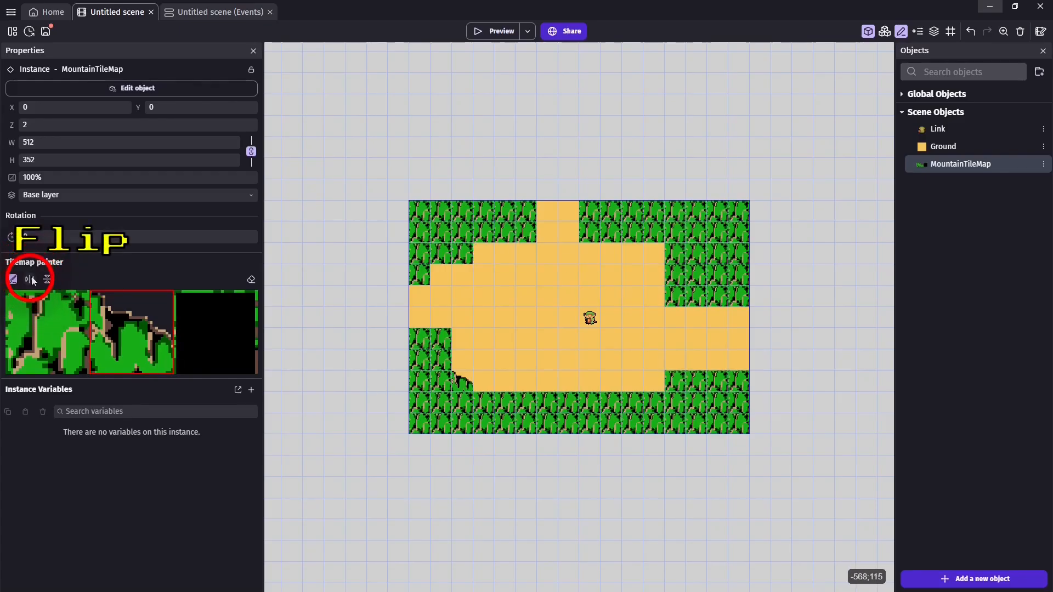
{"action": "left_click", "coordinate": [447, 281]}
{"action": "left_click", "coordinate": [652, 383]}
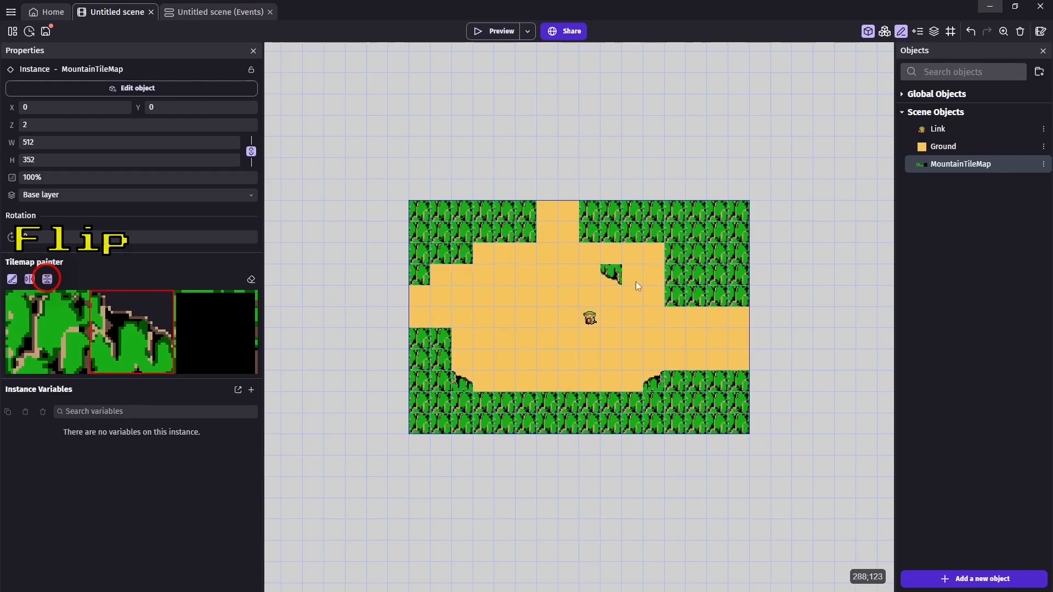
{"action": "left_click", "coordinate": [660, 255]}
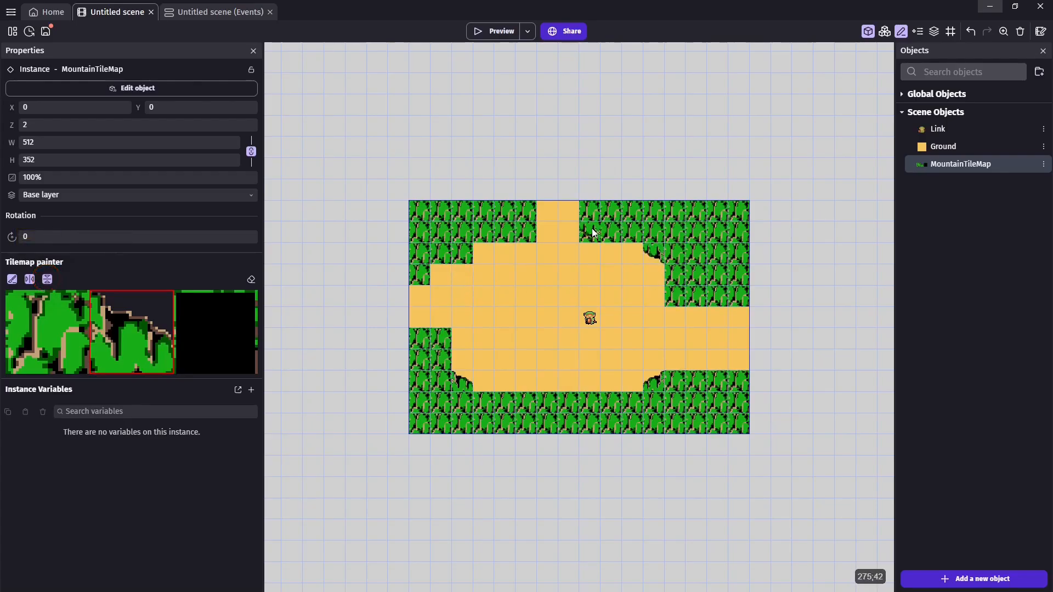
Step: Undo the stray slope tile beside the top opening and paint vertically flipped slope tiles along the upper-left mountain edge
{"action": "left_click", "coordinate": [594, 233]}
{"action": "key", "text": "ctrl+z"}
{"action": "left_click", "coordinate": [31, 279]}
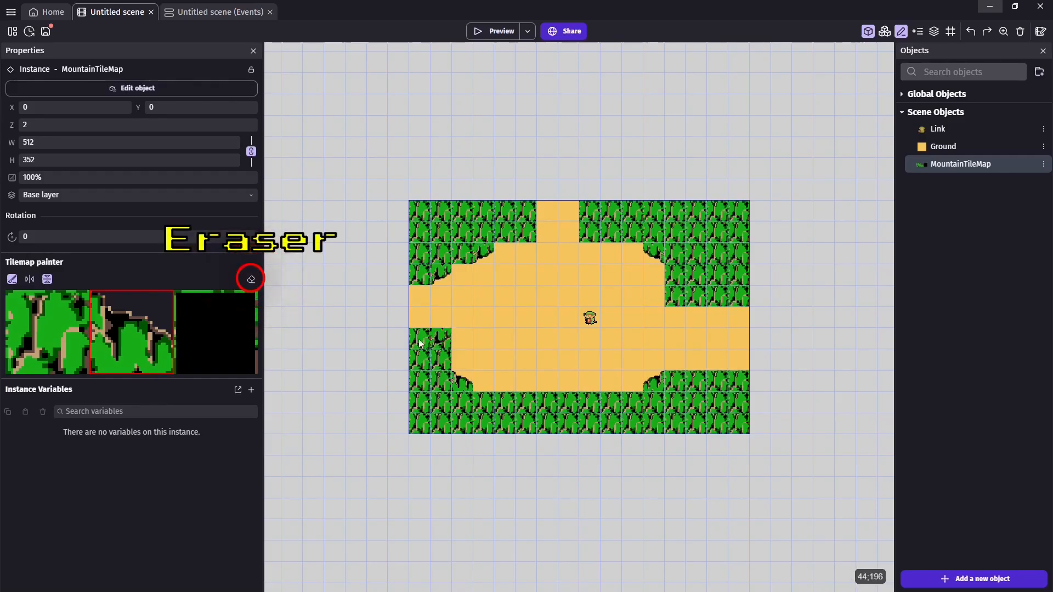
Step: Round the top corner of the lower-left mountain block with the unflipped slope tile and erase the second-row tile left of the top opening
{"action": "left_click", "coordinate": [47, 279]}
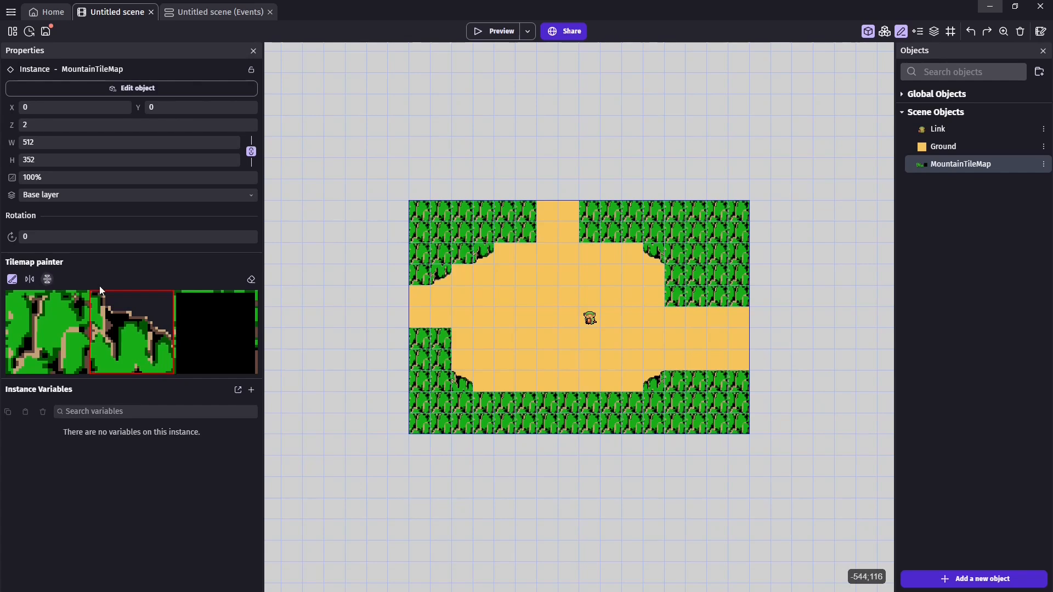
{"action": "left_click", "coordinate": [439, 335]}
{"action": "left_click", "coordinate": [525, 232]}
Step: Paint flipped slope tiles on both sides below the top opening and on the lower corner of the upper-right mountain
{"action": "left_click", "coordinate": [11, 279]}
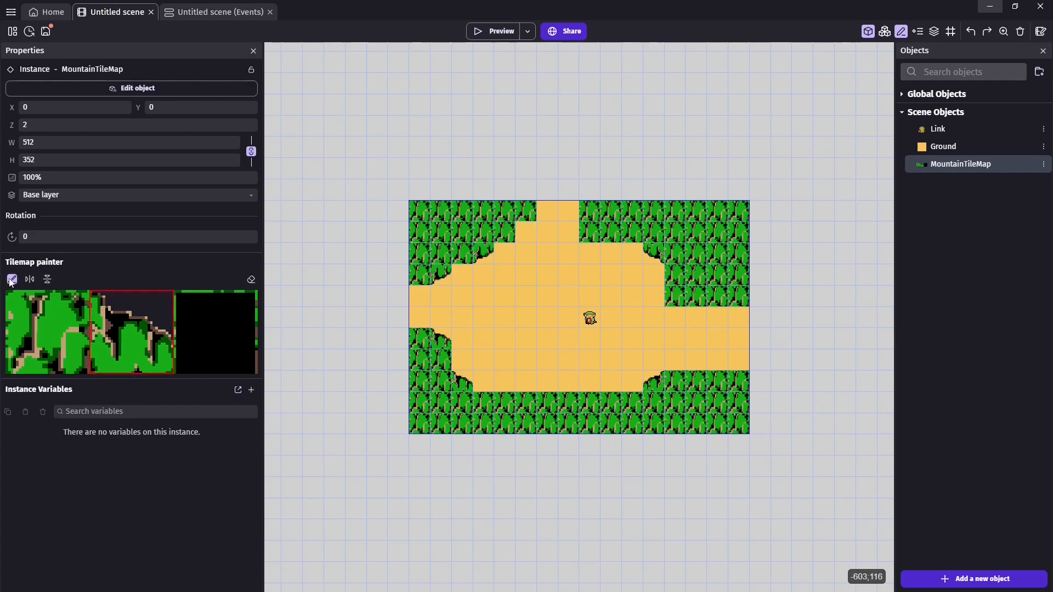
{"action": "left_click", "coordinate": [502, 235]}
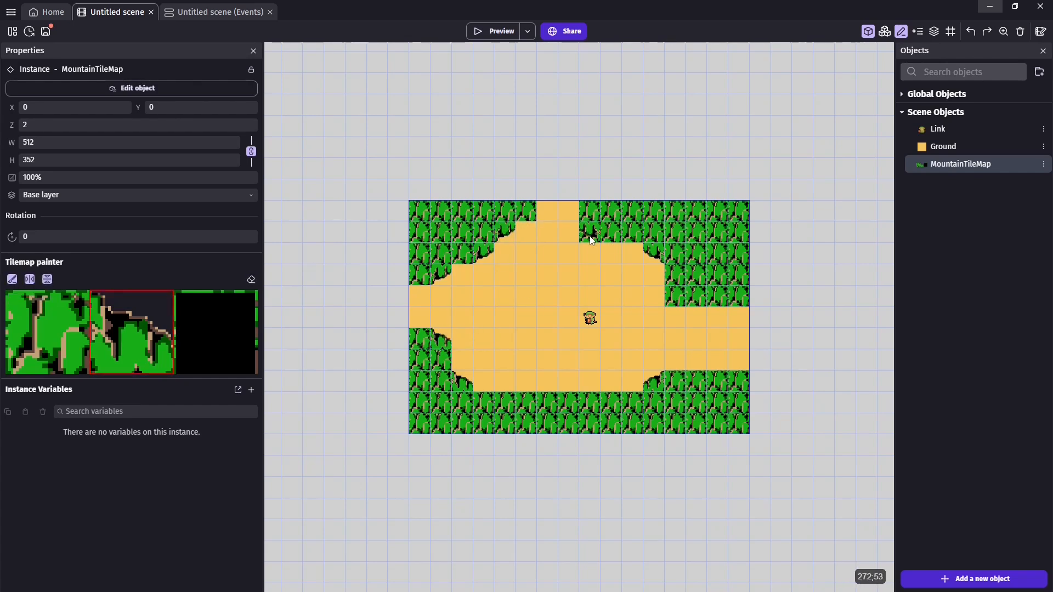
{"action": "left_click", "coordinate": [590, 235]}
{"action": "left_click", "coordinate": [675, 296]}
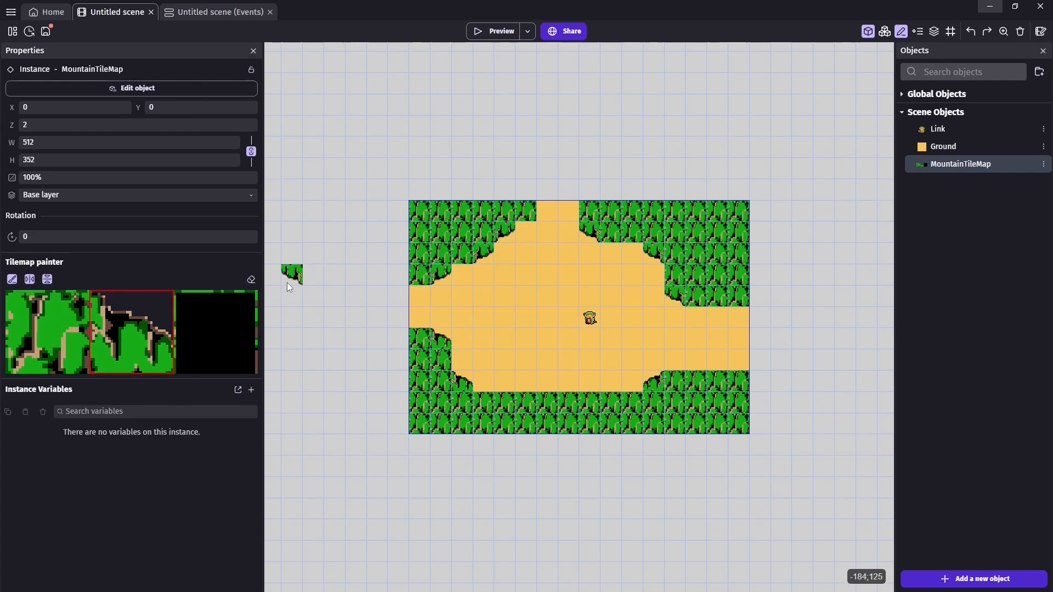
Step: Erase the stepped edge tiles of the upper-left mountain and repaint its slope with the edge tile flipped only vertically
{"action": "left_click", "coordinate": [252, 279]}
{"action": "left_click_drag", "start_coordinate": [505, 232], "coordinate": [483, 232]}
{"action": "left_click_drag", "start_coordinate": [483, 254], "coordinate": [462, 253]}
{"action": "left_click", "coordinate": [11, 279]}
{"action": "left_click", "coordinate": [30, 279]}
{"action": "left_click", "coordinate": [462, 232]}
{"action": "left_click", "coordinate": [464, 254]}
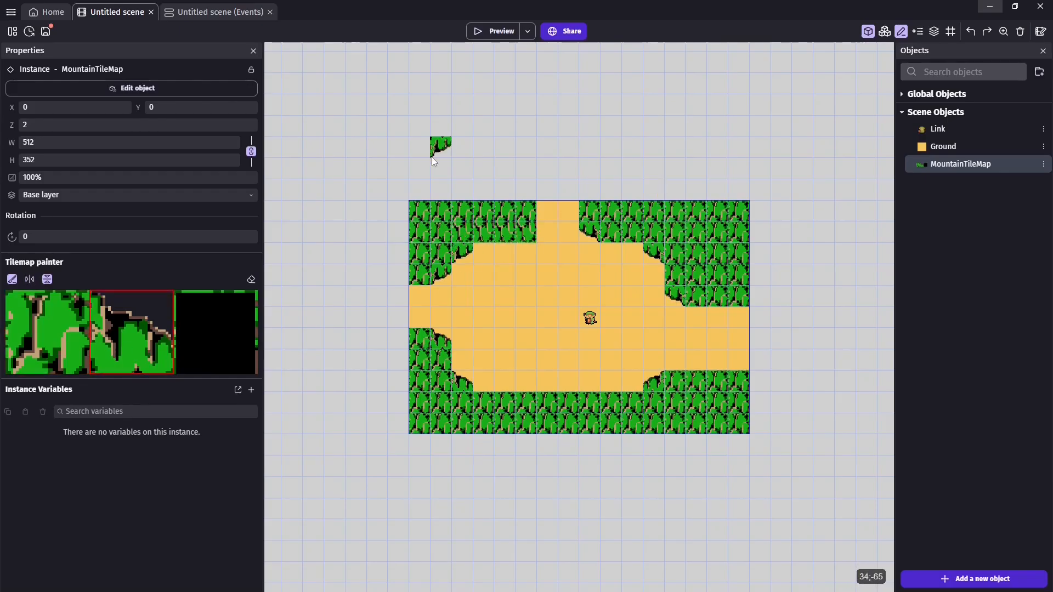
Step: Fill the upper-left mountain's second row with unflipped solid mountain tiles and paint one black cave-entrance tile into that row
{"action": "left_click", "coordinate": [77, 299]}
{"action": "left_click", "coordinate": [45, 279]}
{"action": "left_click_drag", "start_coordinate": [524, 218], "coordinate": [424, 237]}
{"action": "left_click", "coordinate": [47, 279]}
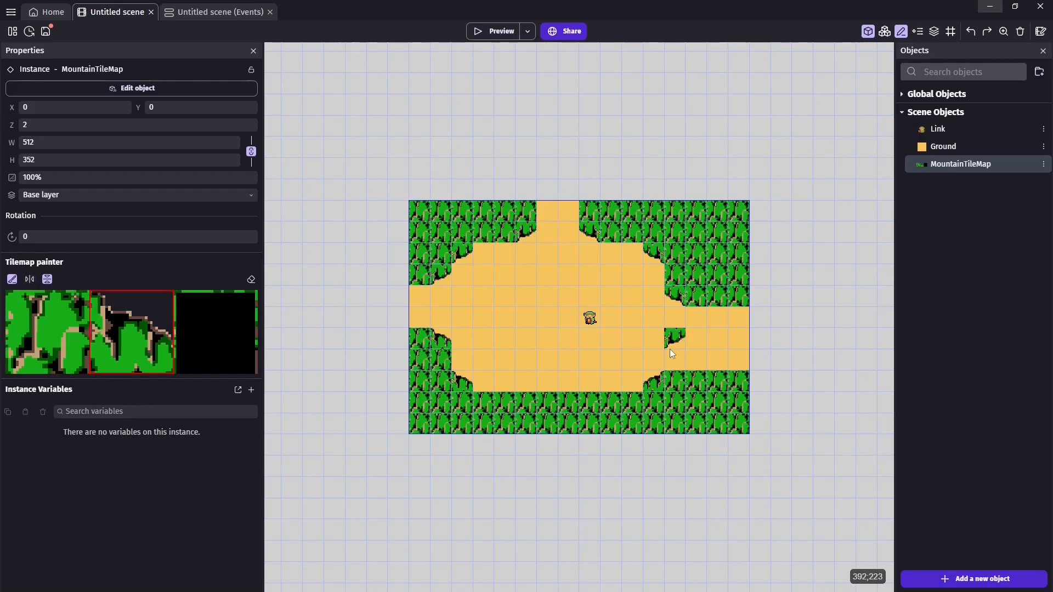
{"action": "left_click", "coordinate": [206, 323]}
{"action": "left_click", "coordinate": [481, 241]}
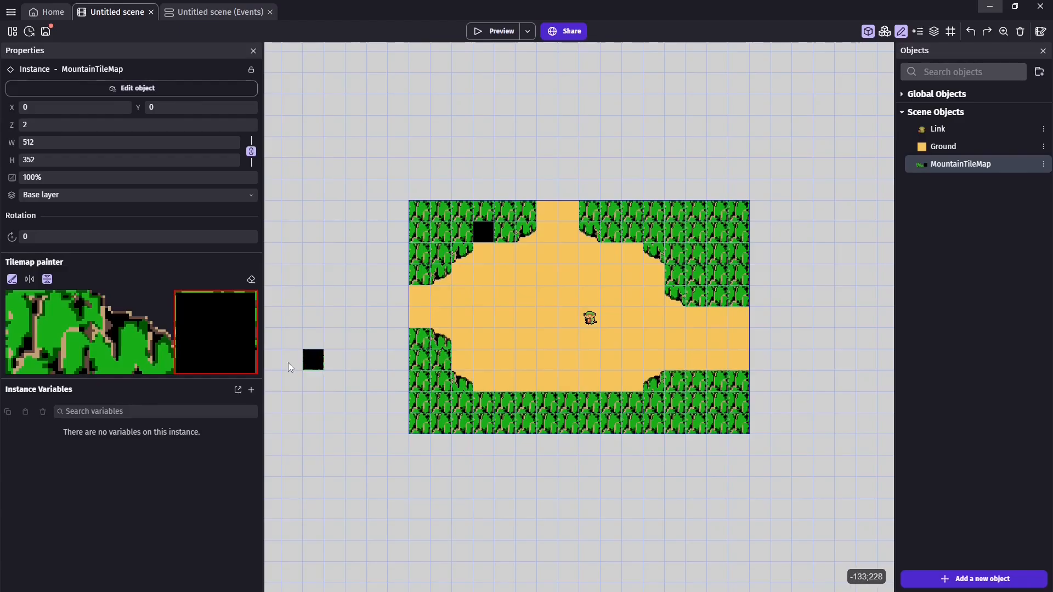
Step: Add a new condition-free scene event with a Separate objects action that moves Link away from MountainTileMap
{"action": "left_click", "coordinate": [202, 15]}
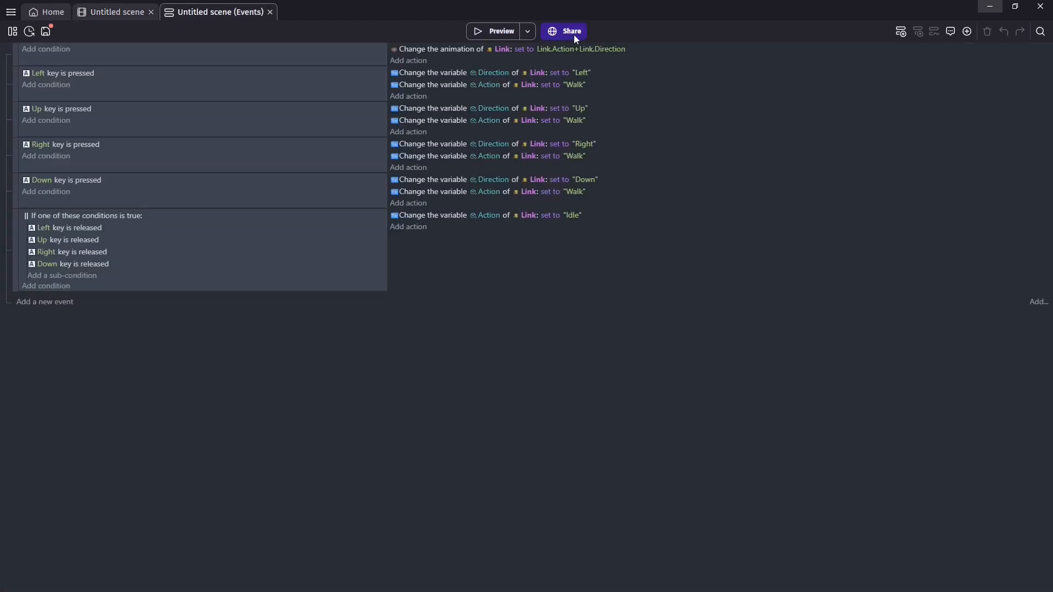
{"action": "left_click", "coordinate": [34, 303]}
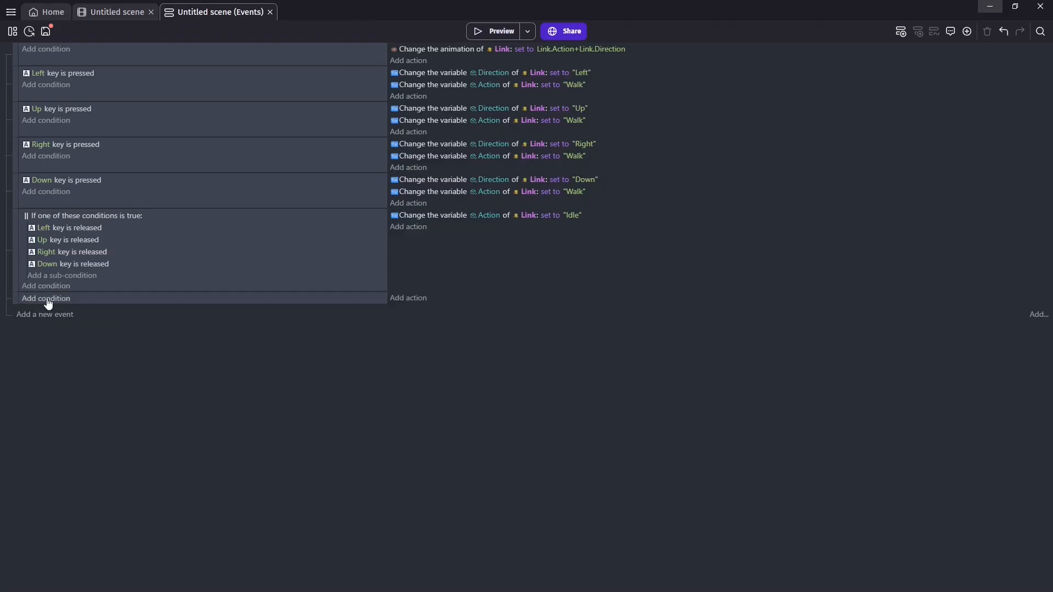
{"action": "left_click", "coordinate": [411, 298]}
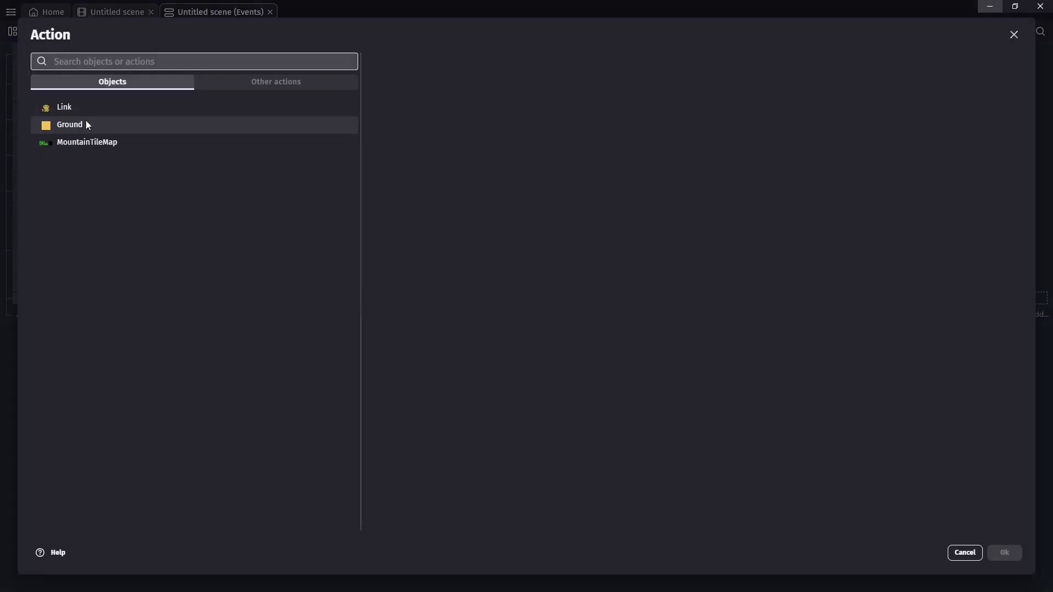
{"action": "left_click", "coordinate": [66, 106]}
{"action": "type", "text": "se"}
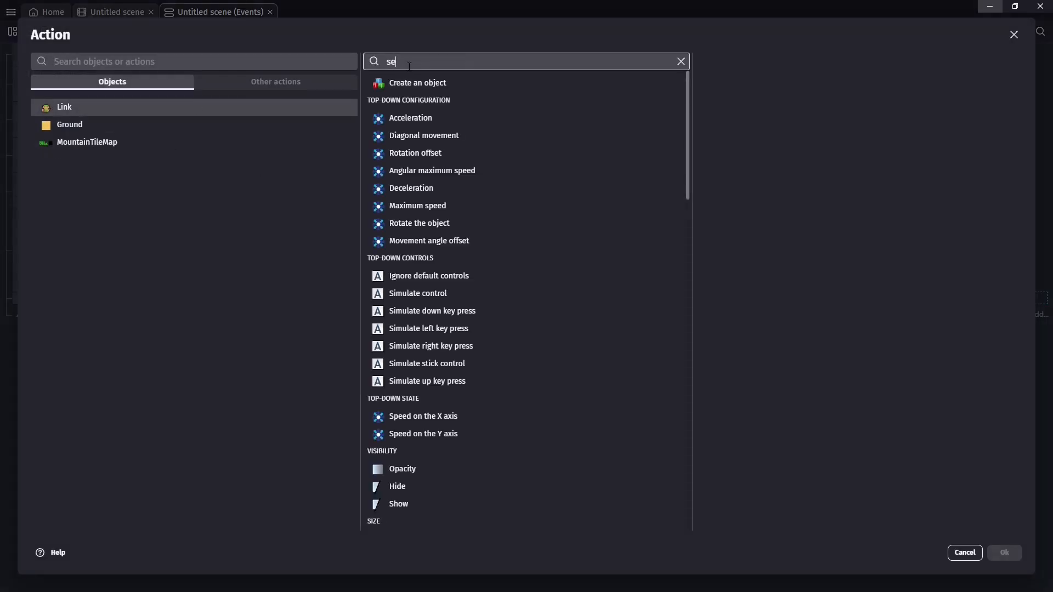
{"action": "type", "text": "p"}
{"action": "left_click", "coordinate": [436, 86]}
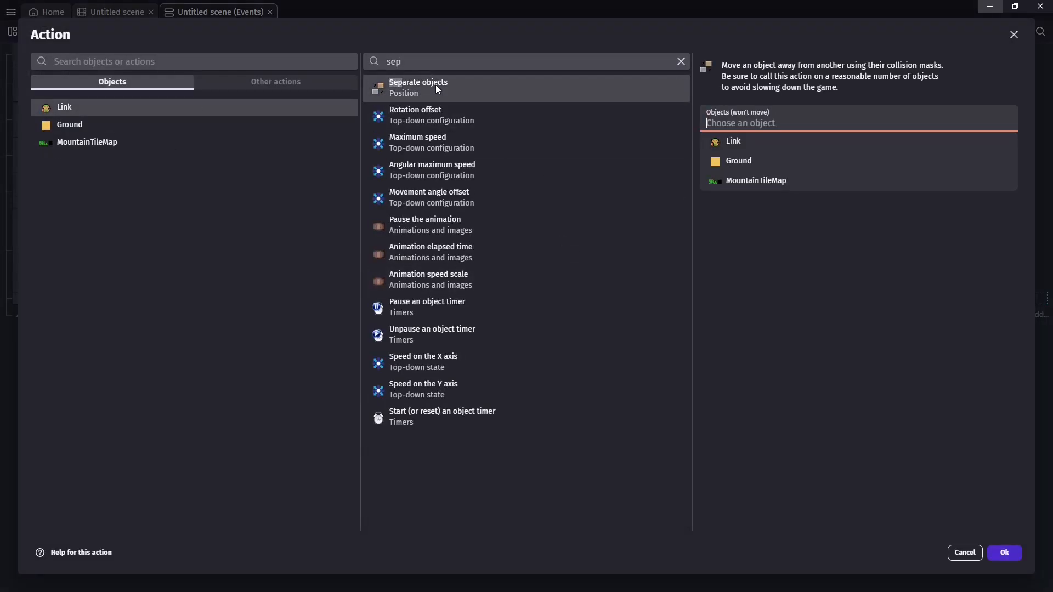
{"action": "left_click", "coordinate": [751, 181]}
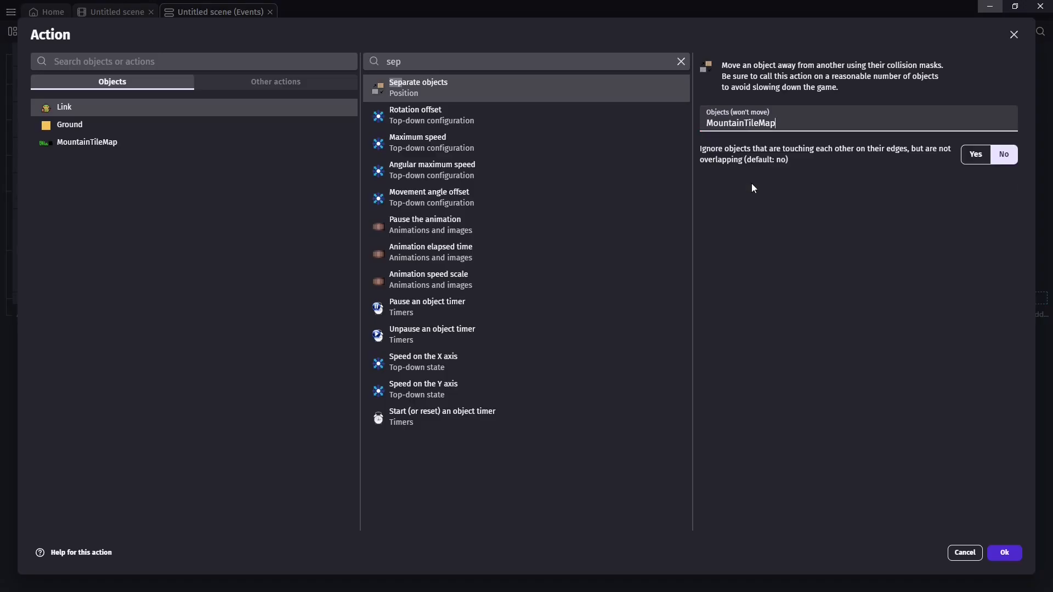
{"action": "left_click", "coordinate": [1003, 553]}
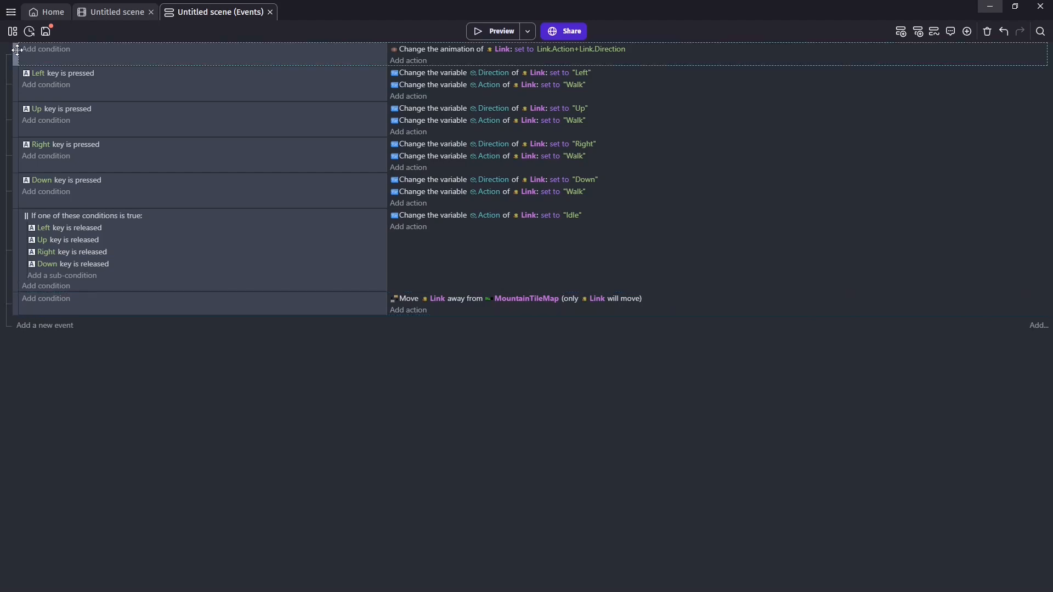
Step: Try the separation action in the event that sets Link's animation, and return it to its own event
{"action": "left_click_drag", "start_coordinate": [416, 298], "coordinate": [420, 61]}
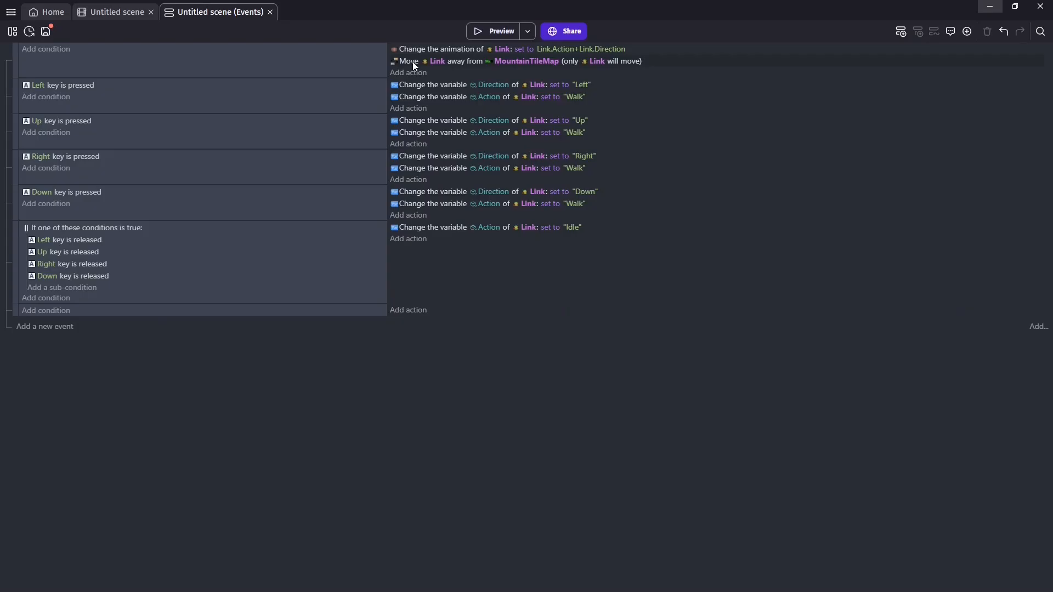
{"action": "left_click_drag", "start_coordinate": [413, 61], "coordinate": [412, 312]}
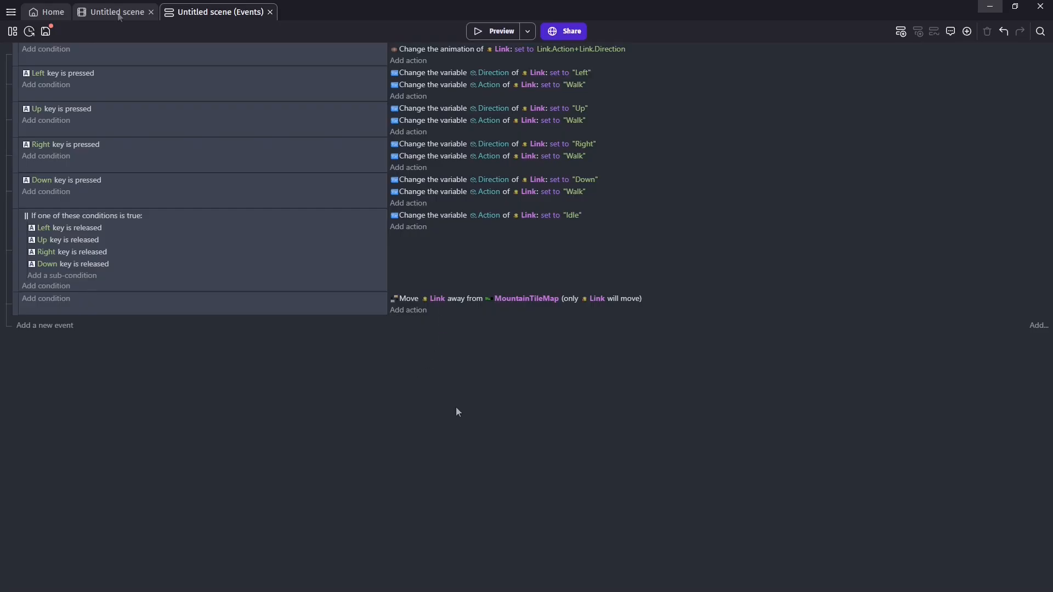
Step: Go back to the scene layout and inspect the properties of the Link object and the MountainTileMap instance
{"action": "left_click", "coordinate": [118, 12]}
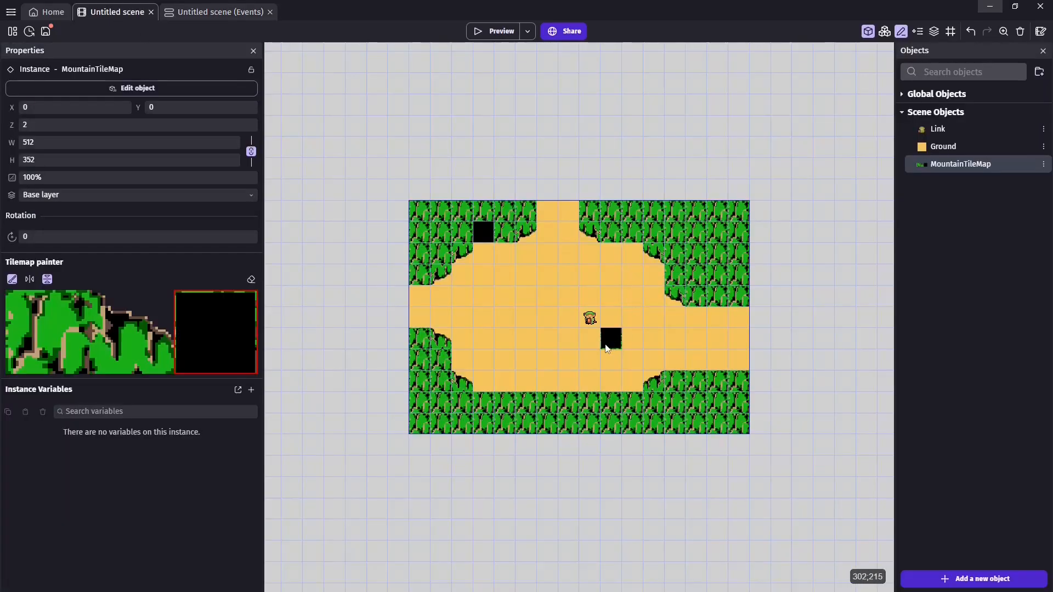
{"action": "left_click", "coordinate": [936, 130]}
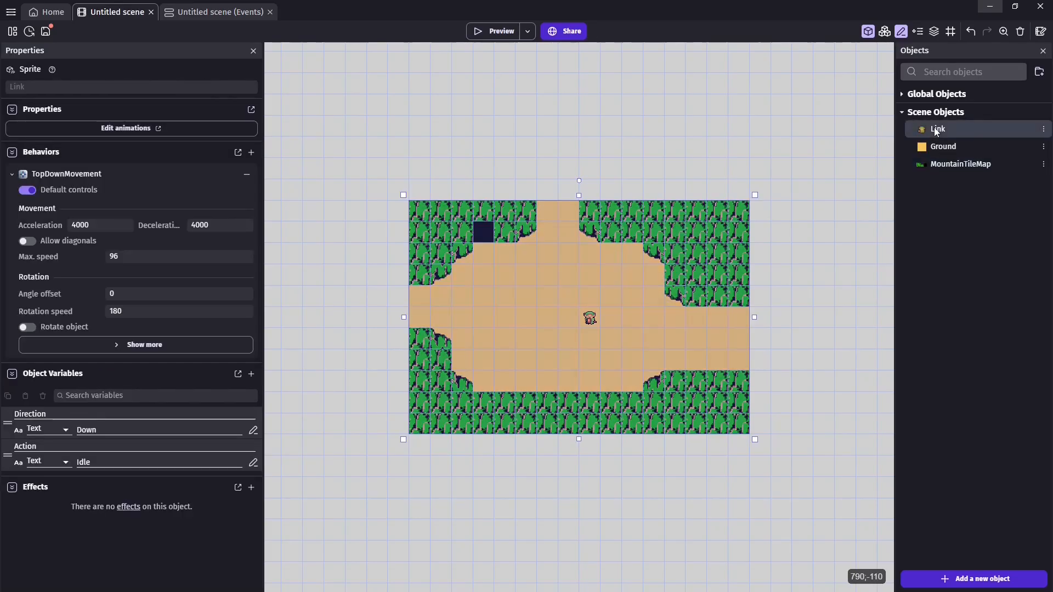
{"action": "left_click", "coordinate": [580, 211]}
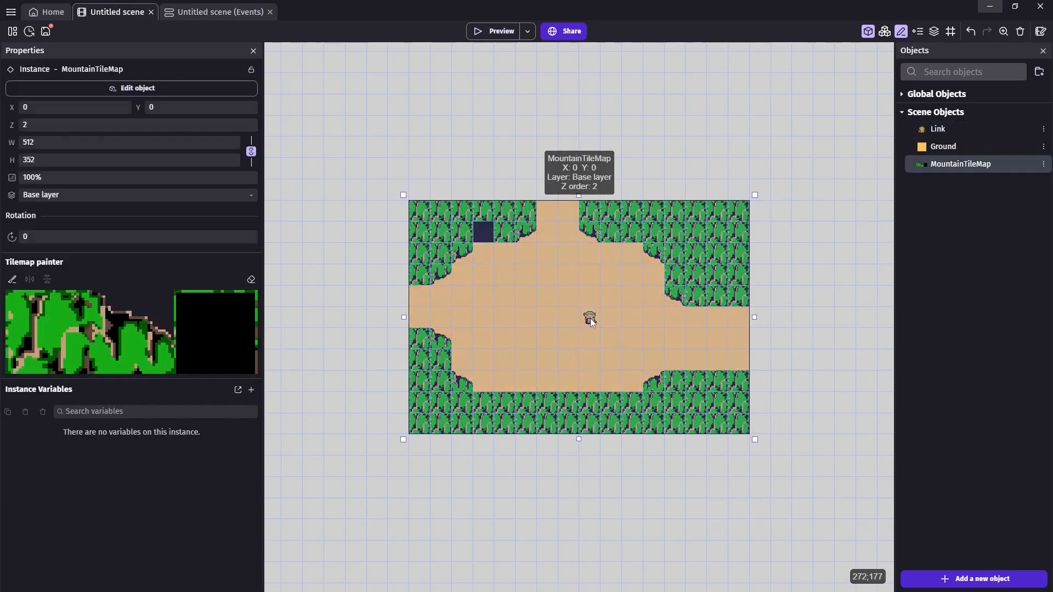
{"action": "left_click", "coordinate": [786, 287]}
{"action": "left_click", "coordinate": [589, 322]}
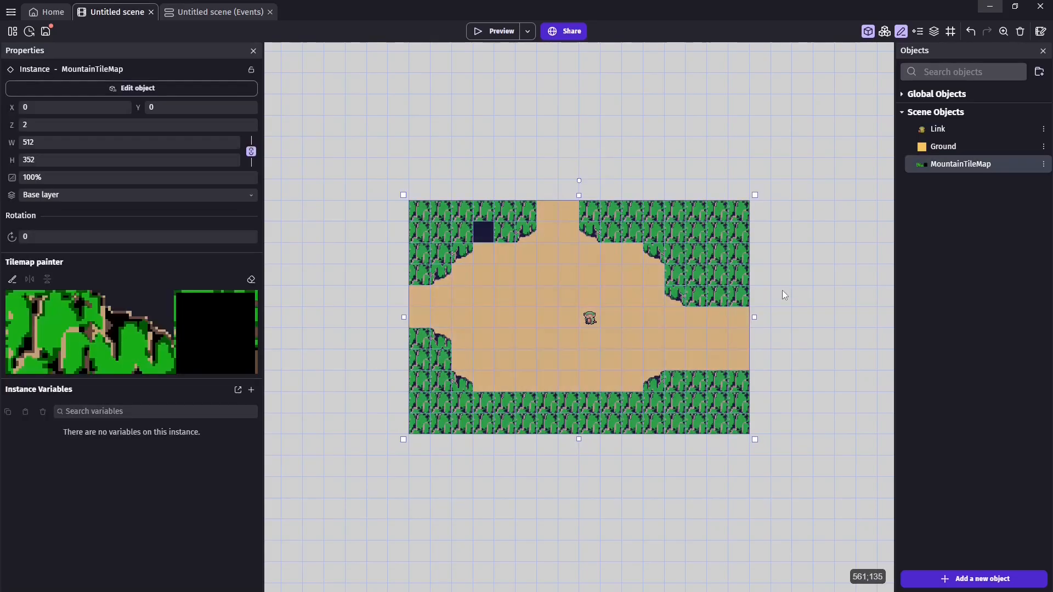
{"action": "left_click", "coordinate": [813, 294]}
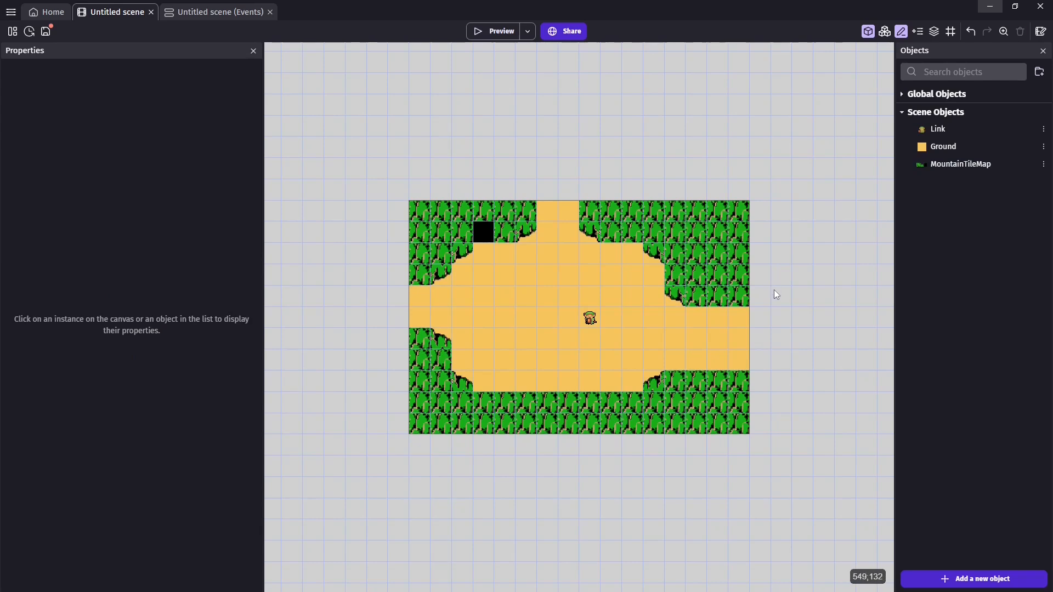
Step: Set the Z order of the Link instance to 3 and save the project
{"action": "left_click_drag", "start_coordinate": [774, 289], "coordinate": [529, 349]}
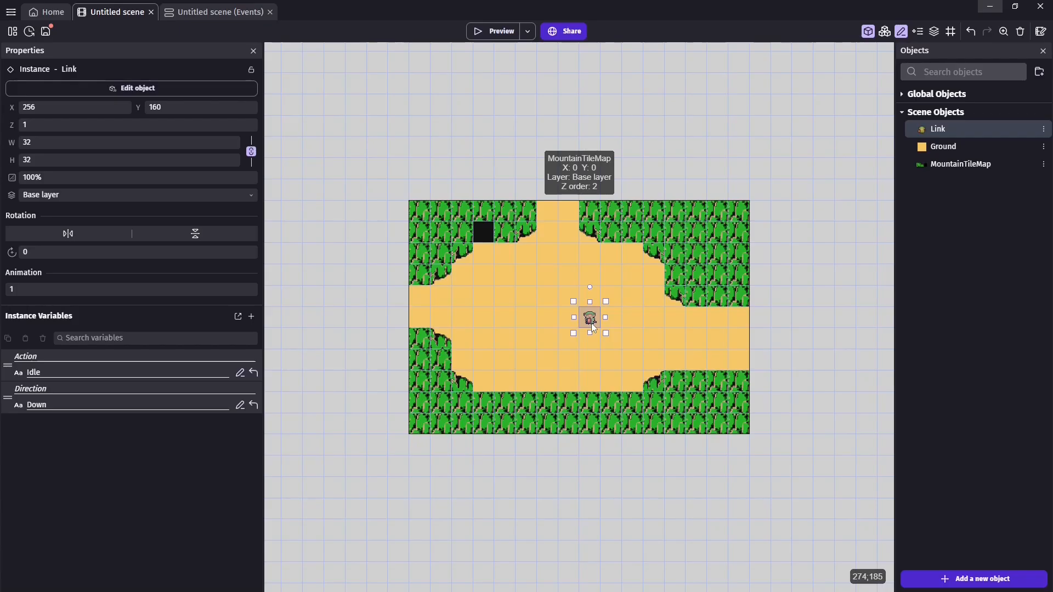
{"action": "left_click", "coordinate": [59, 127]}
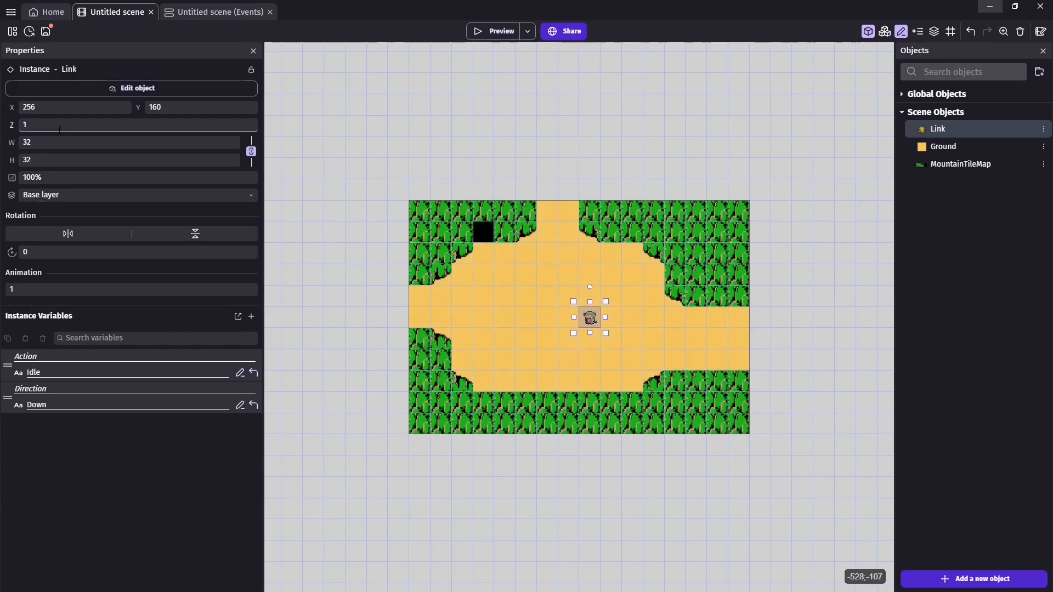
{"action": "left_click_drag", "start_coordinate": [54, 128], "coordinate": [13, 128]}
{"action": "type", "text": "3"}
{"action": "left_click", "coordinate": [312, 176]}
{"action": "left_click", "coordinate": [585, 308]}
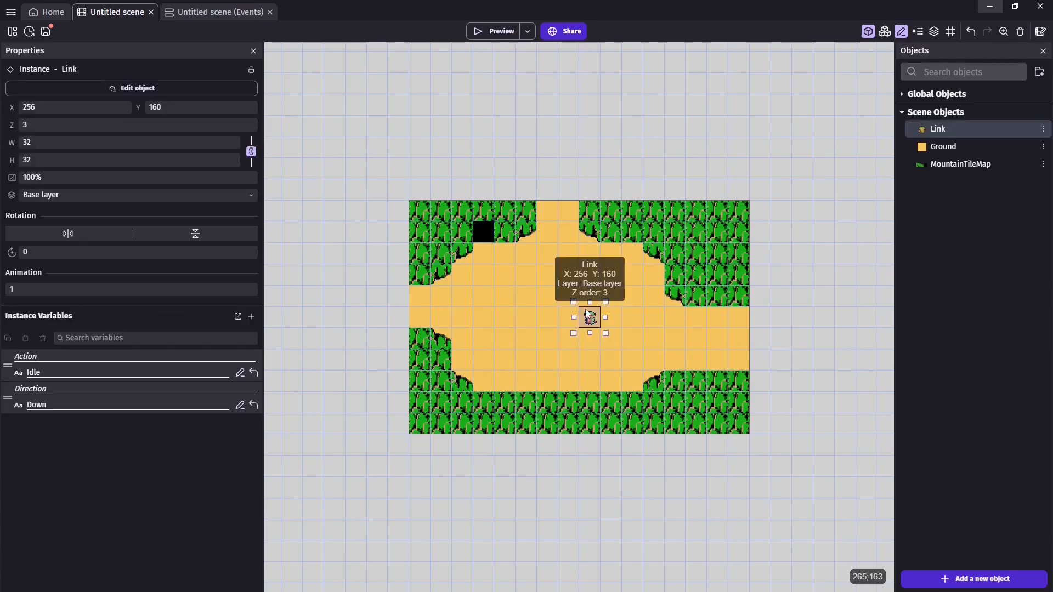
{"action": "left_click", "coordinate": [671, 327]}
{"action": "left_click", "coordinate": [824, 284]}
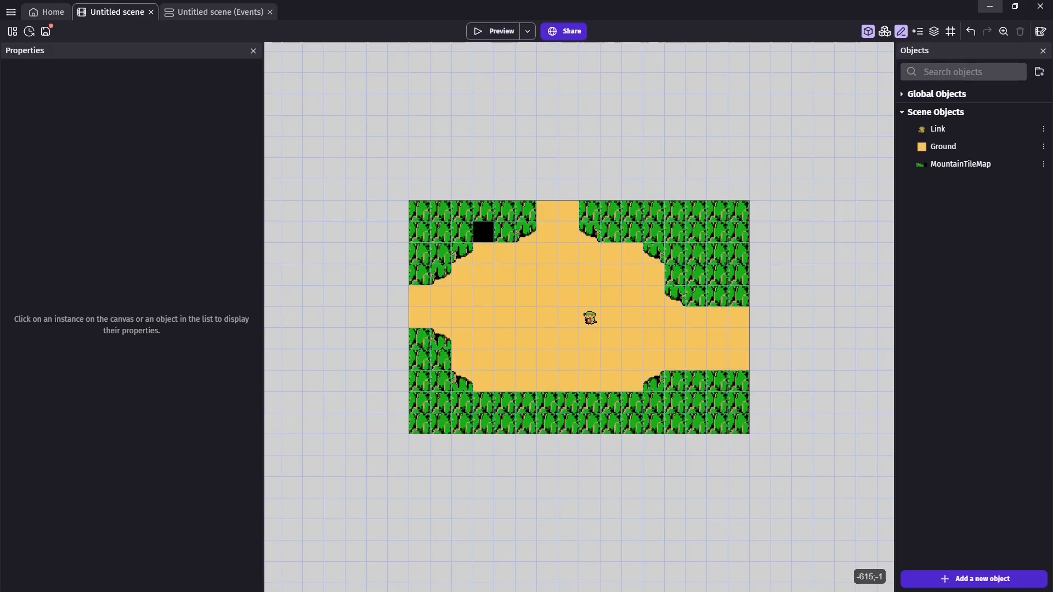
{"action": "key", "text": "ctrl+s"}
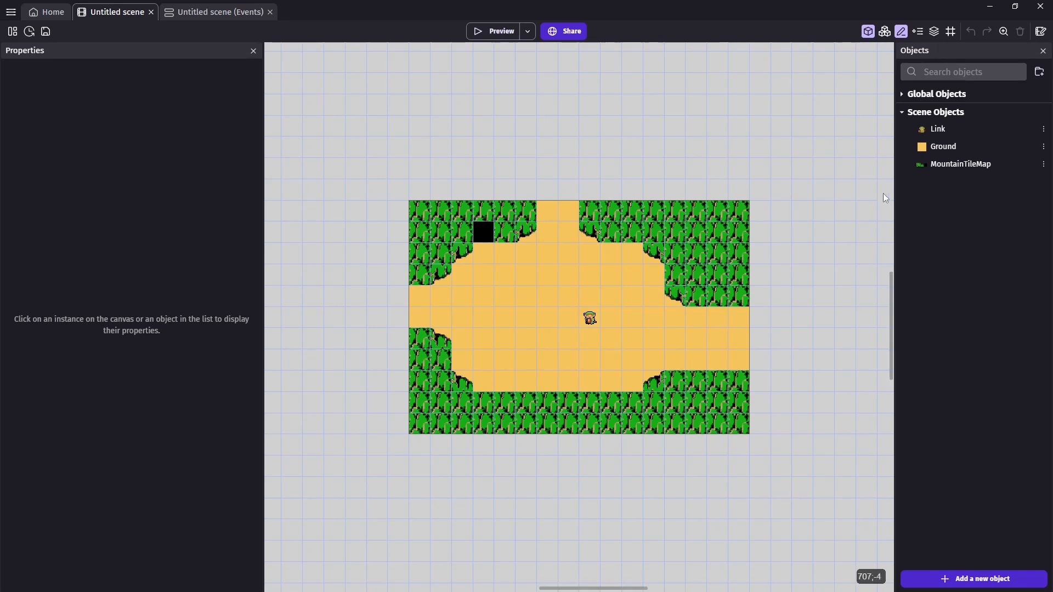
Step: Create a new Tiled Sprite object from scratch and name it GroundCave
{"action": "left_click_drag", "start_coordinate": [892, 288], "coordinate": [894, 297]}
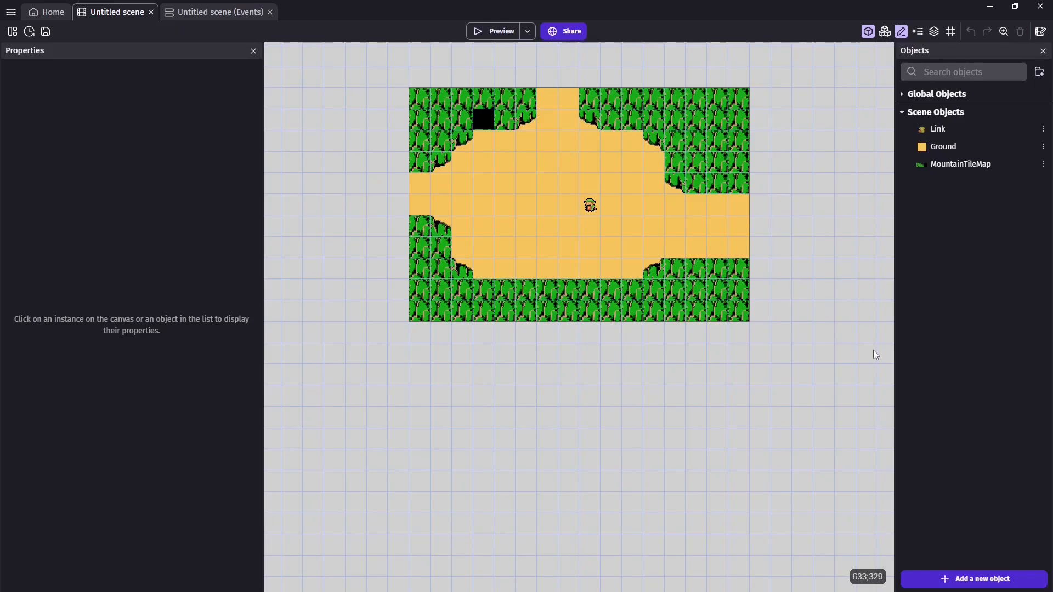
{"action": "left_click", "coordinate": [978, 578]}
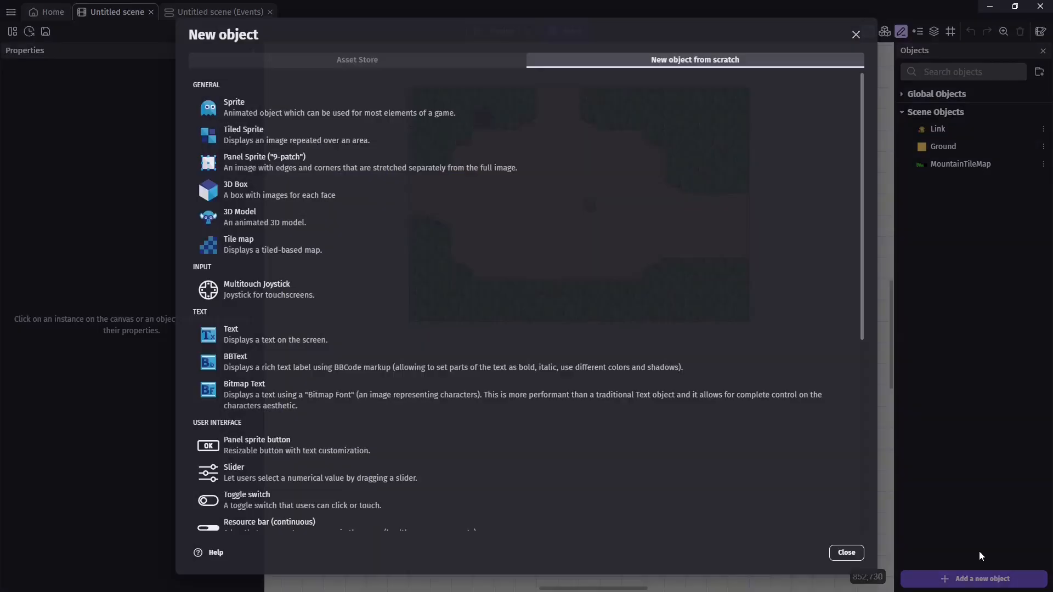
{"action": "left_click", "coordinate": [413, 139]}
{"action": "left_click_drag", "start_coordinate": [262, 89], "coordinate": [163, 86]}
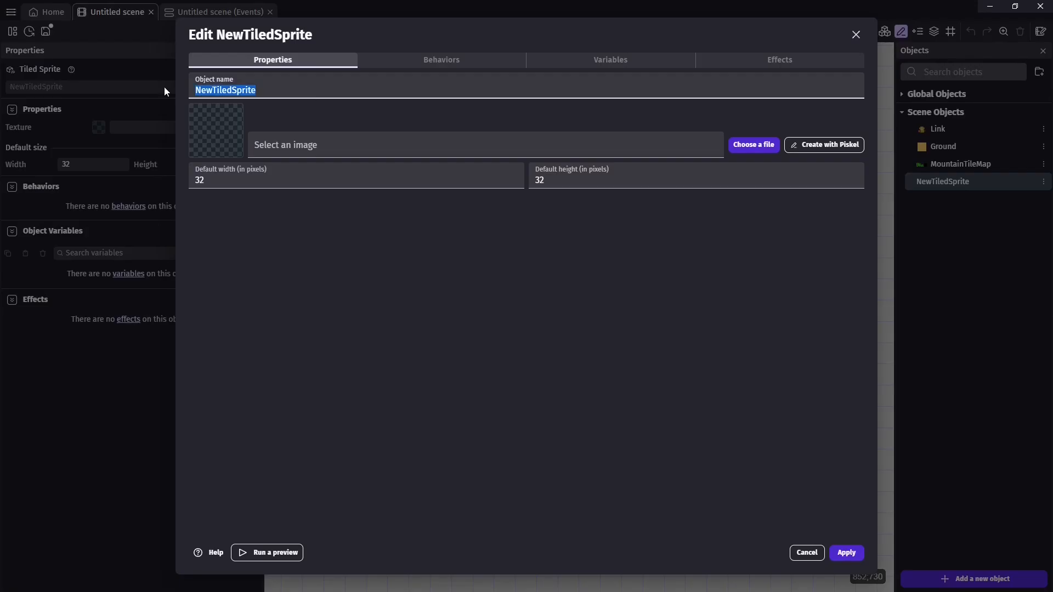
{"action": "type", "text": "GroundCave"}
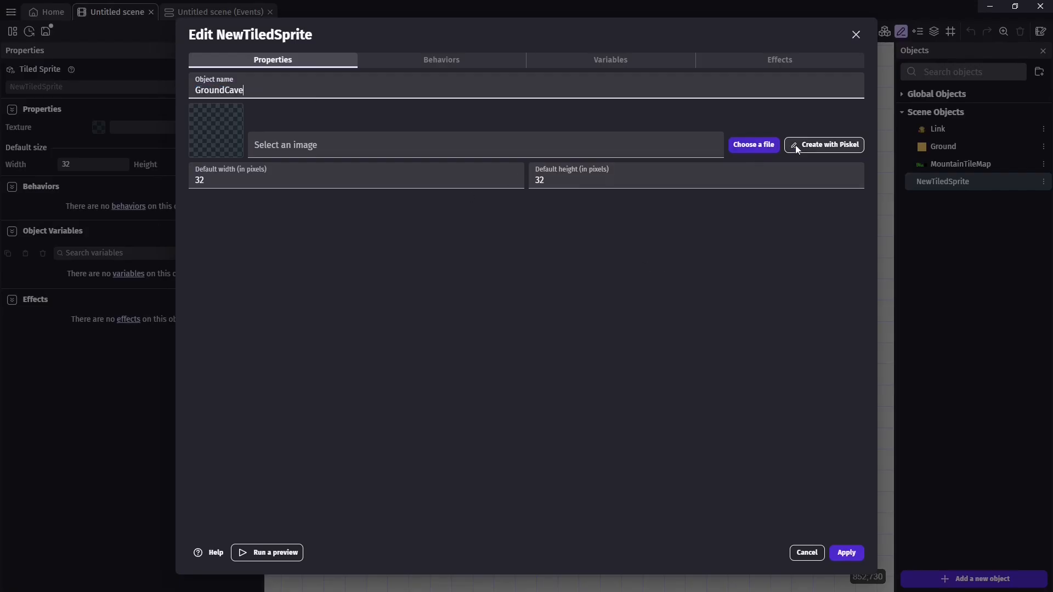
Step: Create GroundCave's image in Piskel by filling the canvas with solid black, save it, and apply the object's changes
{"action": "left_click", "coordinate": [813, 145]}
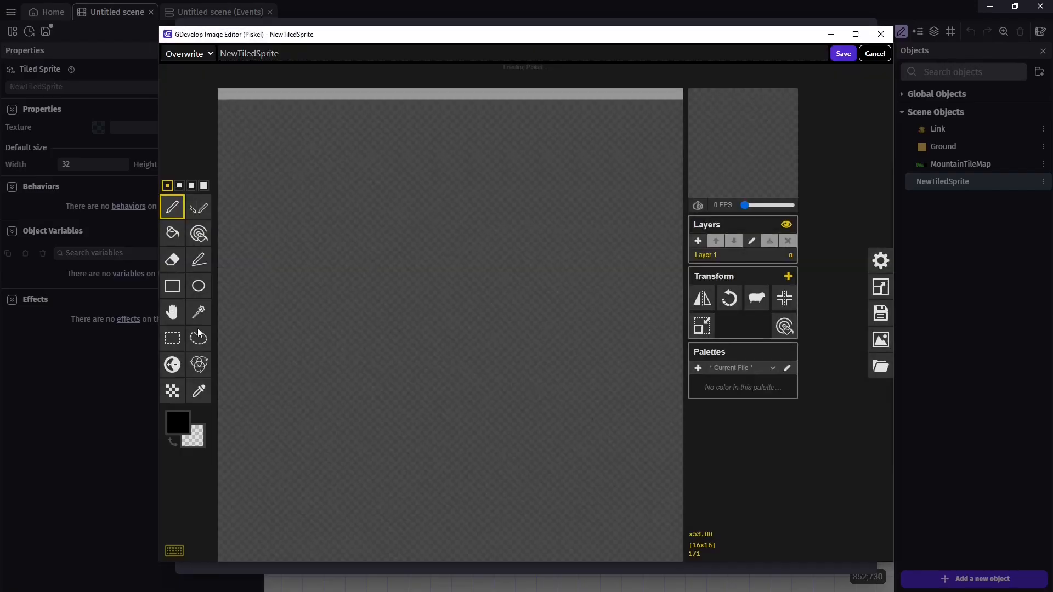
{"action": "left_click", "coordinate": [175, 233]}
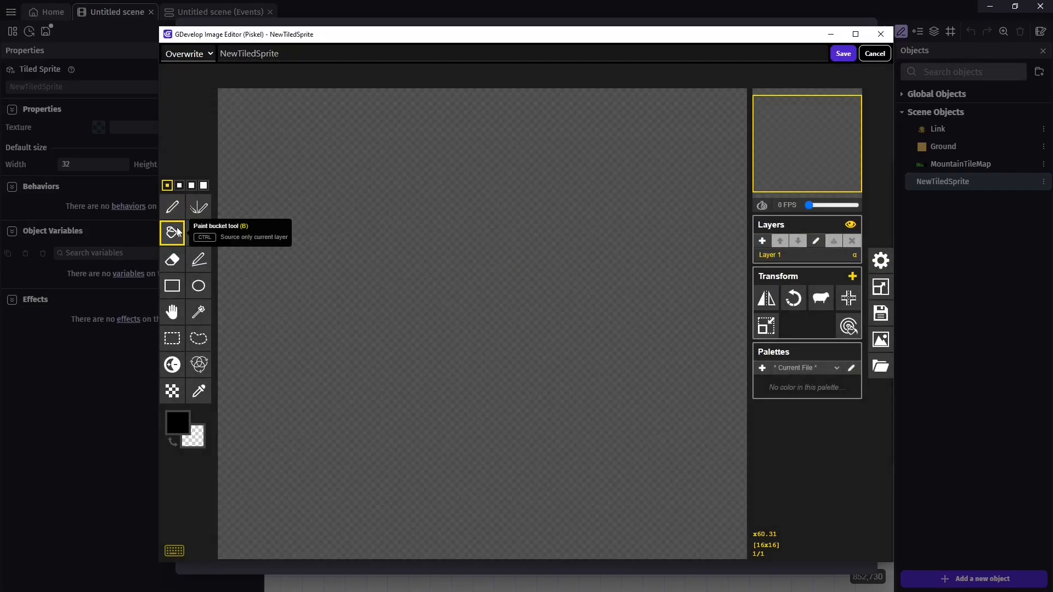
{"action": "left_click", "coordinate": [396, 233]}
{"action": "left_click", "coordinate": [847, 55]}
{"action": "left_click", "coordinate": [847, 553]}
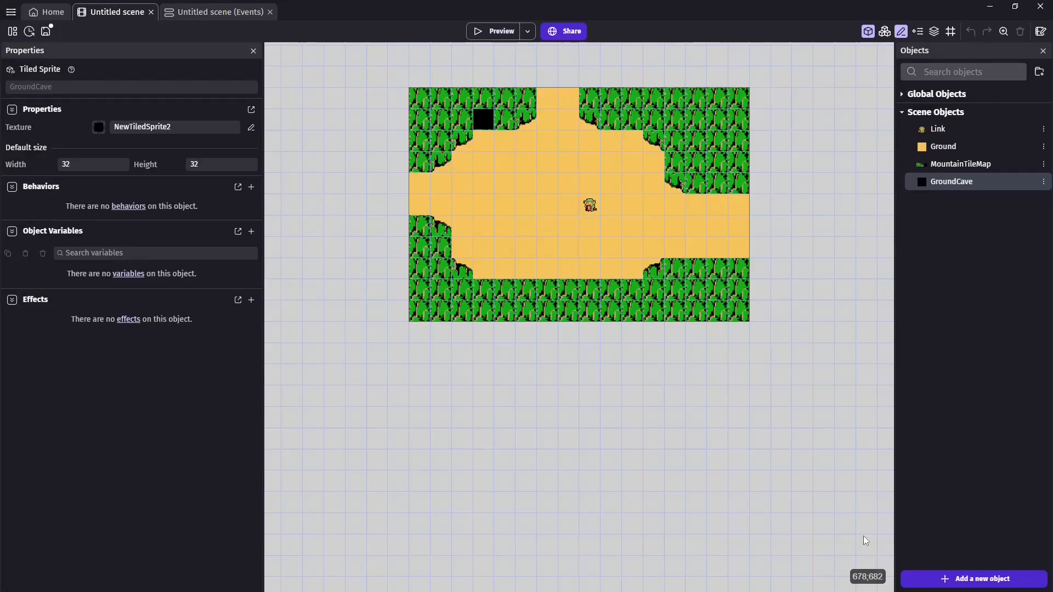
Step: Place GroundCave directly below the mountain map at X 0, Y 352, sized 512 by 352
{"action": "left_click_drag", "start_coordinate": [936, 192], "coordinate": [749, 558]}
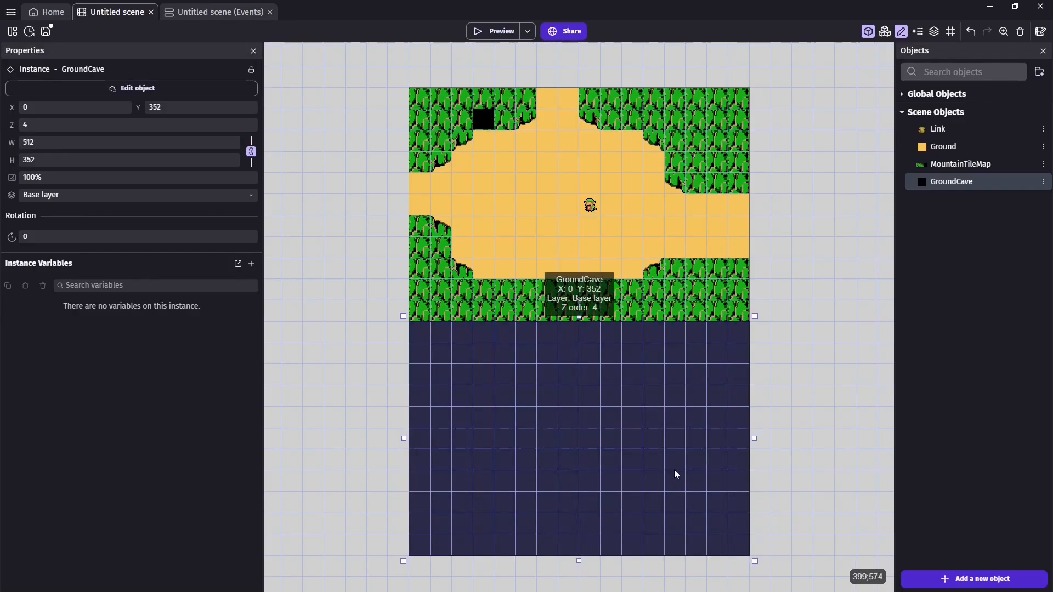
{"action": "left_click", "coordinate": [683, 258]}
{"action": "left_click", "coordinate": [668, 461]}
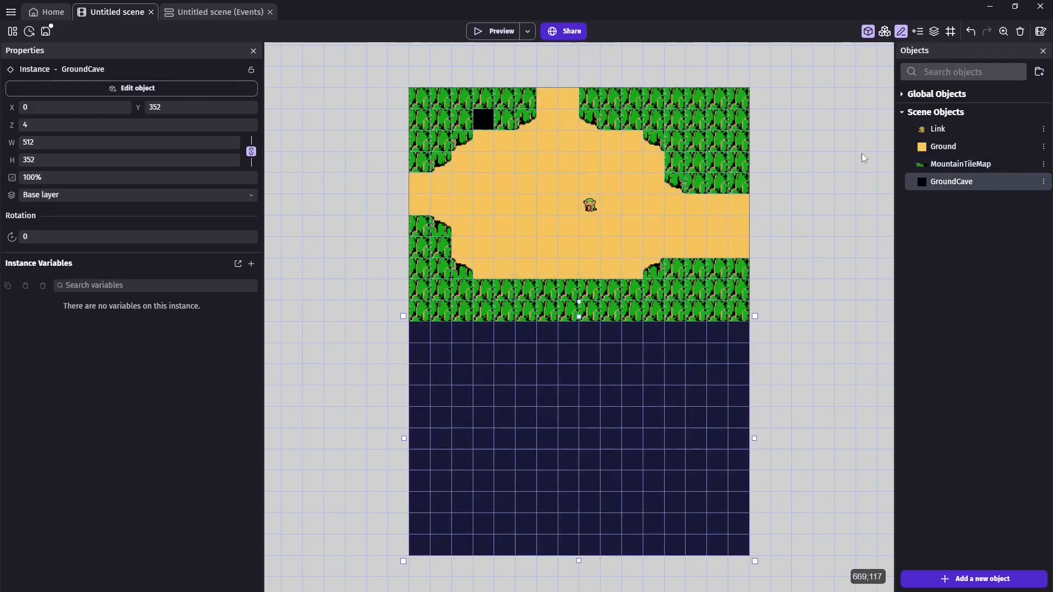
{"action": "scroll", "coordinate": [892, 298], "scroll_direction": "down", "scroll_amount": 3}
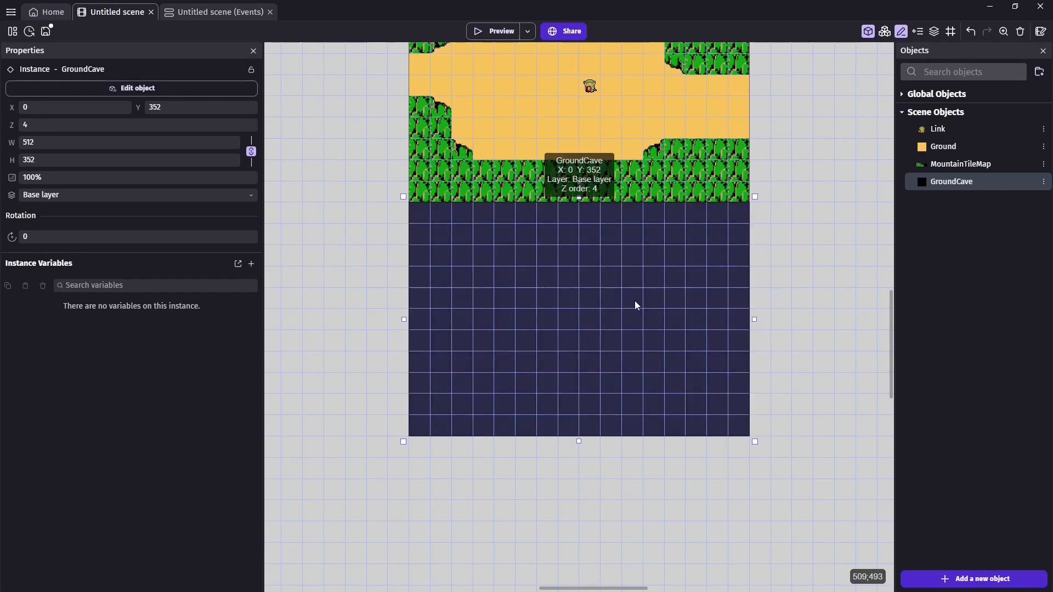
{"action": "left_click", "coordinate": [821, 292]}
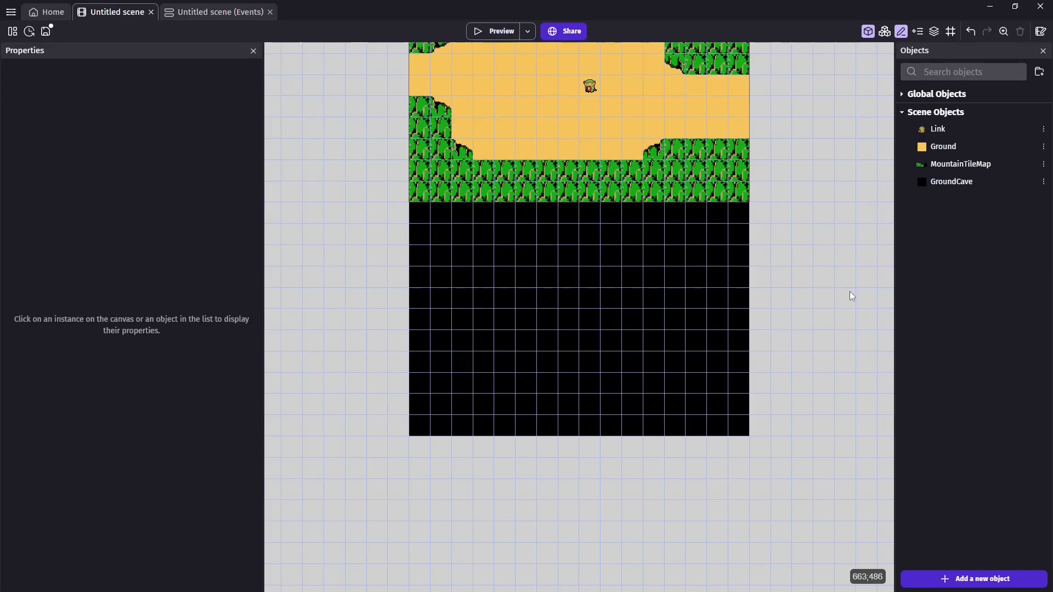
Step: Copy the entire mountain tileset artwork from MountainTileMap's image in Piskel, then close the image and object editors without saving
{"action": "left_click", "coordinate": [994, 165]}
{"action": "double_click", "coordinate": [993, 165]}
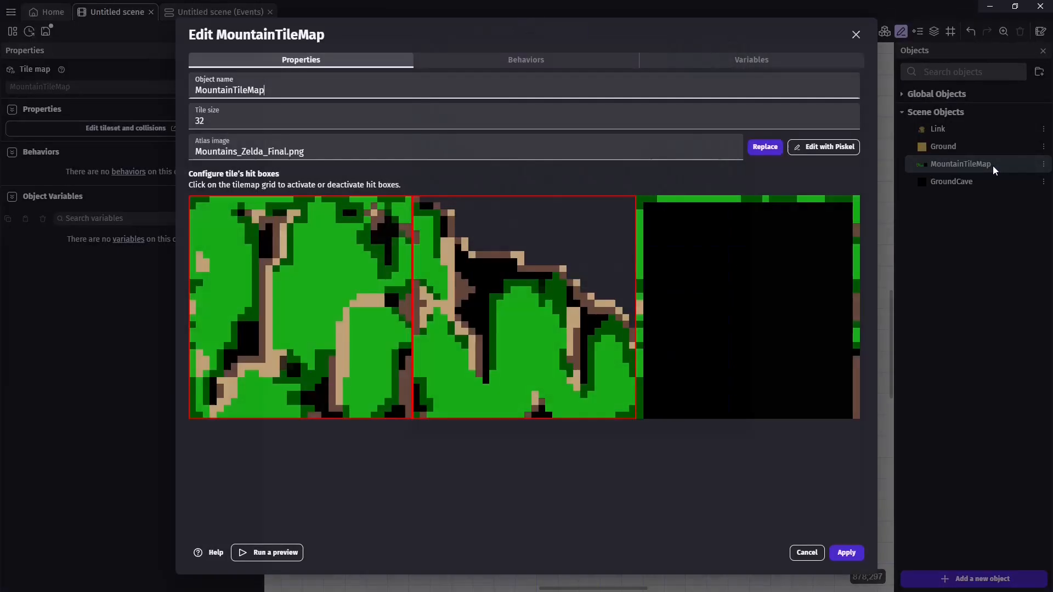
{"action": "left_click", "coordinate": [826, 147]}
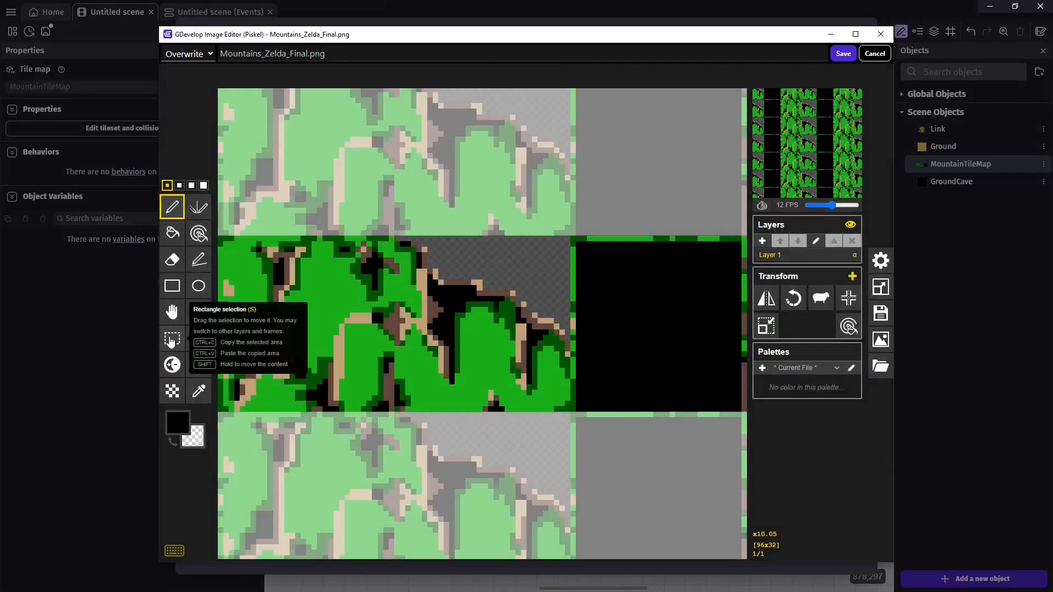
{"action": "left_click", "coordinate": [170, 342]}
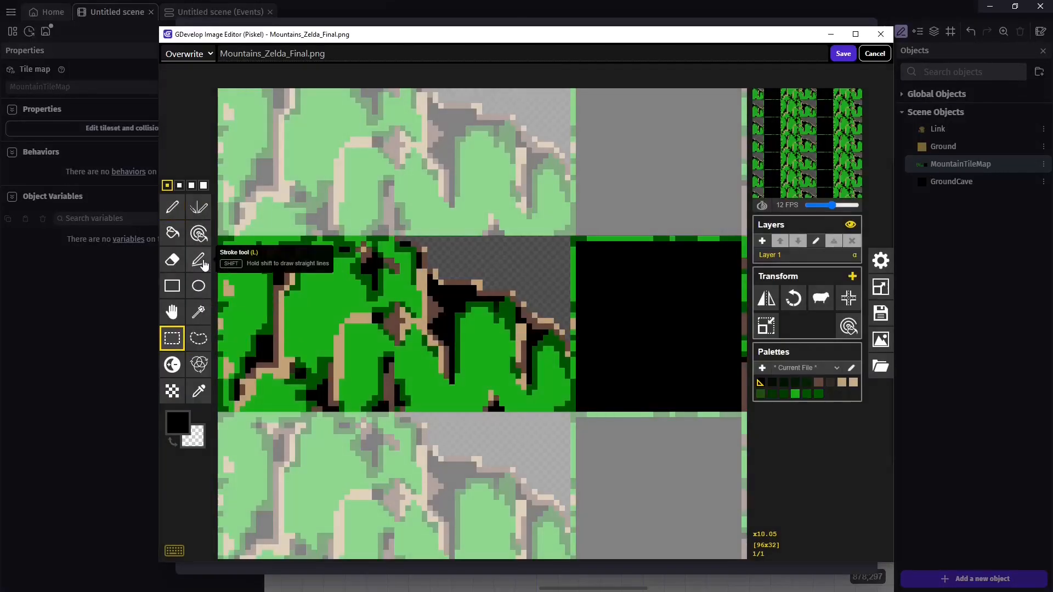
{"action": "left_click_drag", "start_coordinate": [220, 238], "coordinate": [743, 411]}
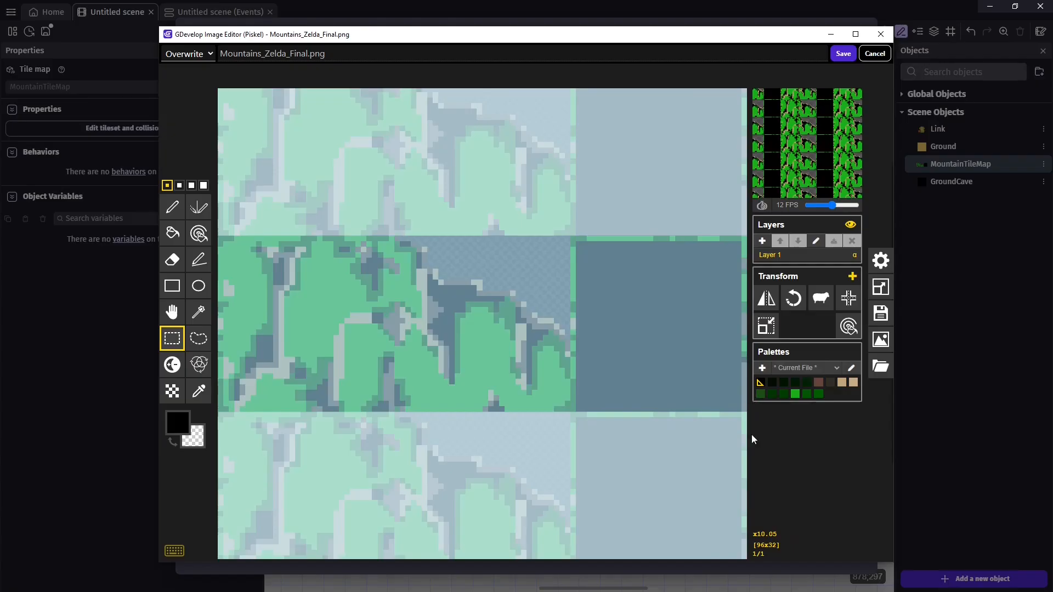
{"action": "key", "text": "Delete"}
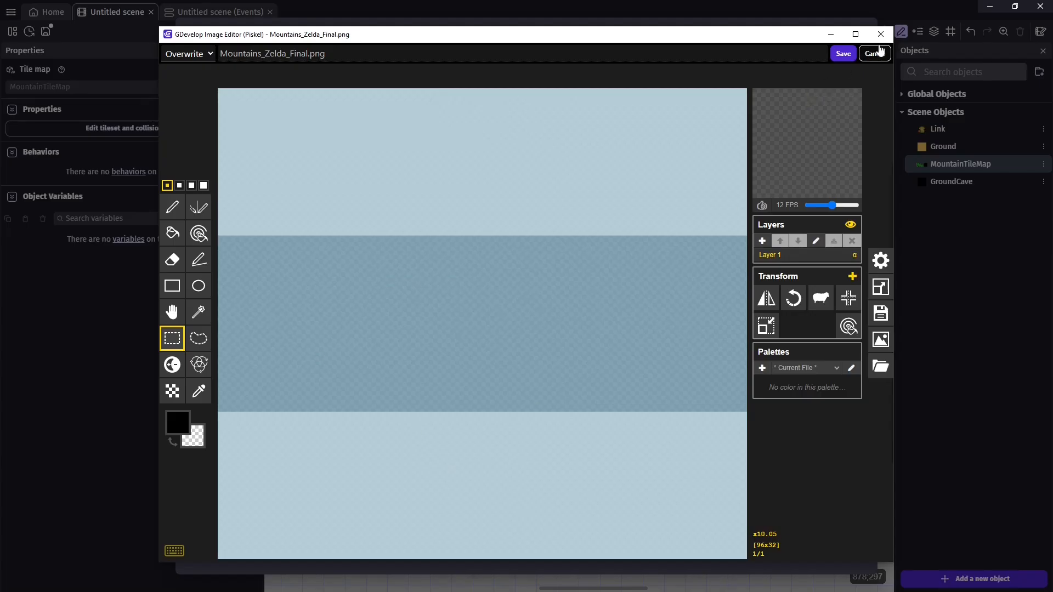
{"action": "left_click", "coordinate": [881, 34]}
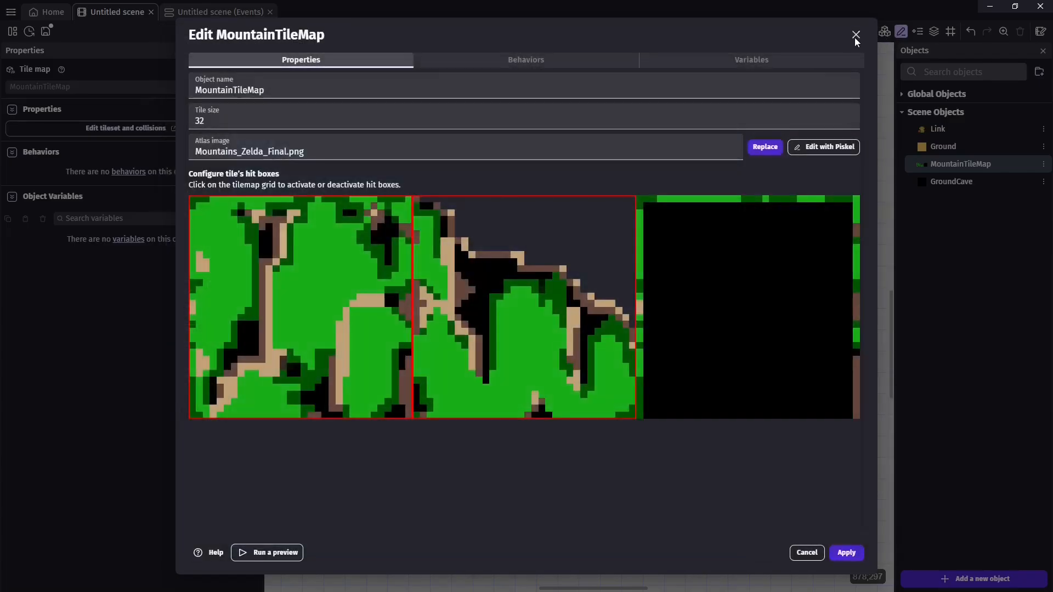
{"action": "left_click", "coordinate": [855, 35]}
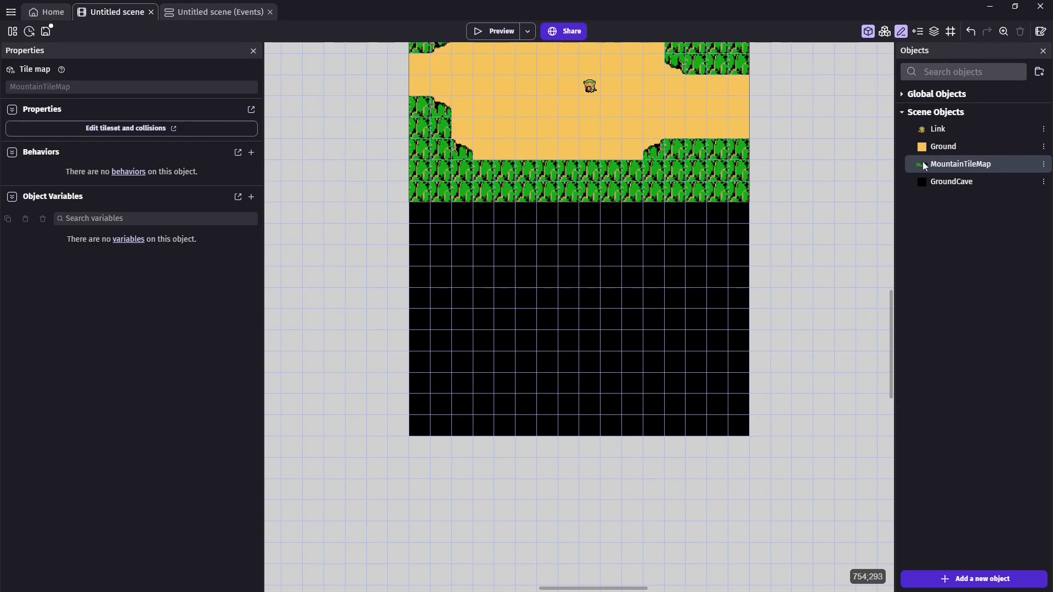
Step: Create a new Tile map object from scratch named MountainCaveTileMap with a tile size of 32
{"action": "left_click", "coordinate": [995, 581]}
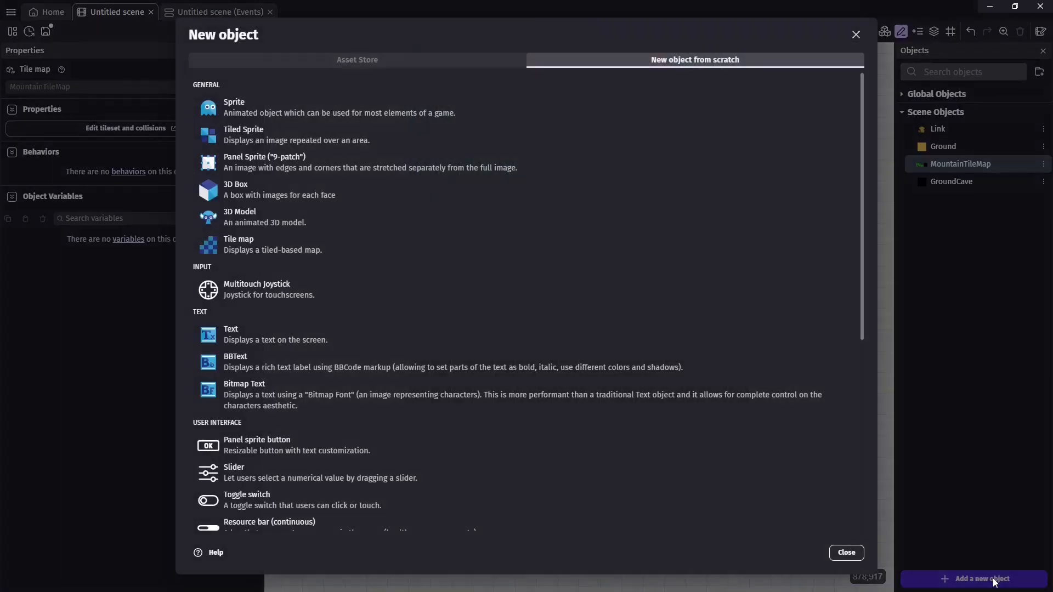
{"action": "left_click", "coordinate": [277, 245]}
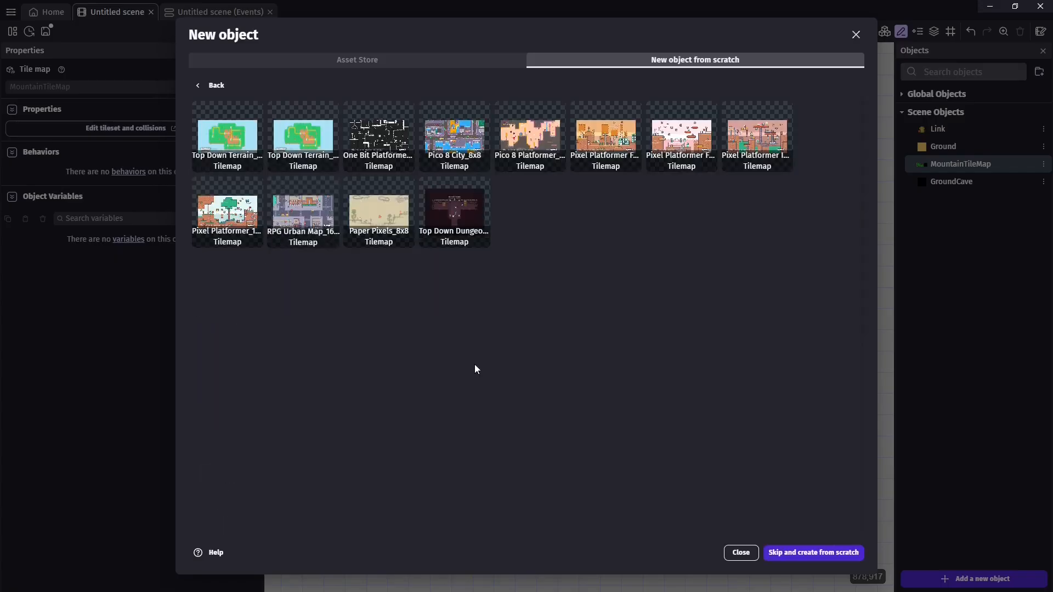
{"action": "left_click", "coordinate": [814, 552]}
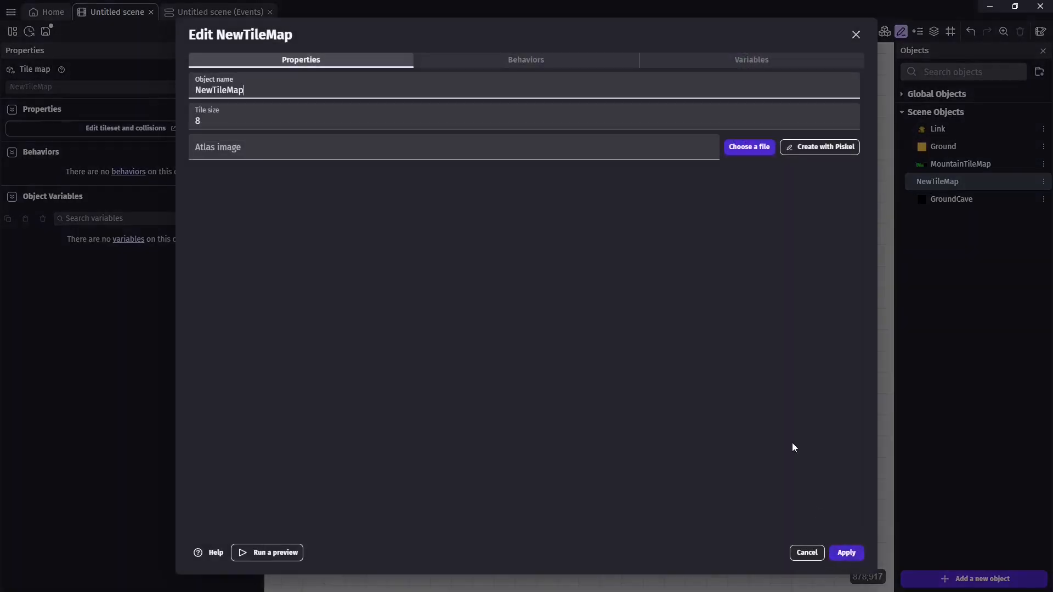
{"action": "double_click", "coordinate": [254, 91]}
{"action": "type", "text": "MountainCaveTileMap"}
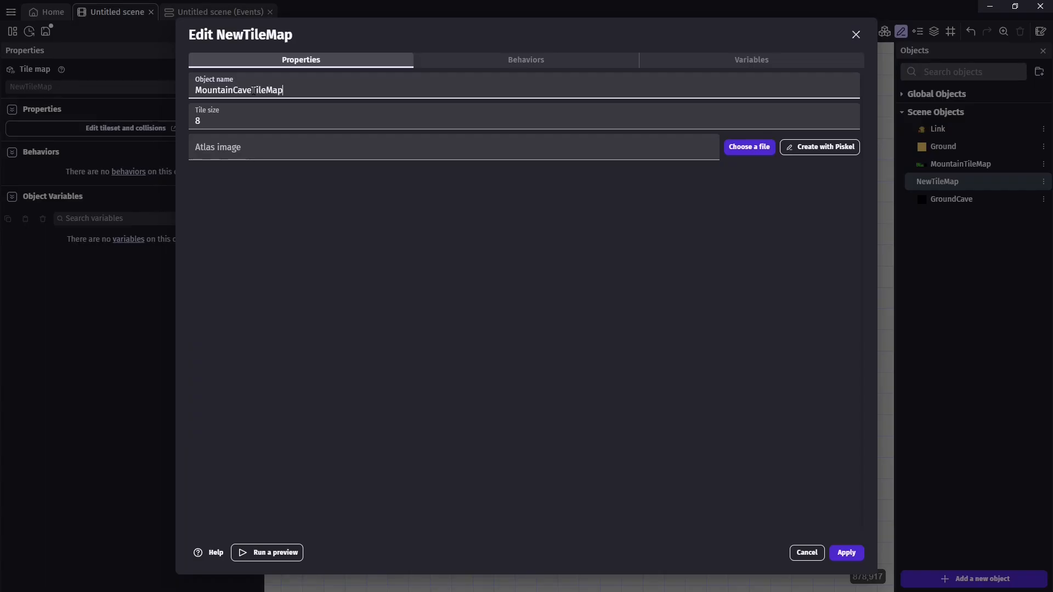
{"action": "key", "text": "Tab"}
{"action": "type", "text": "32"}
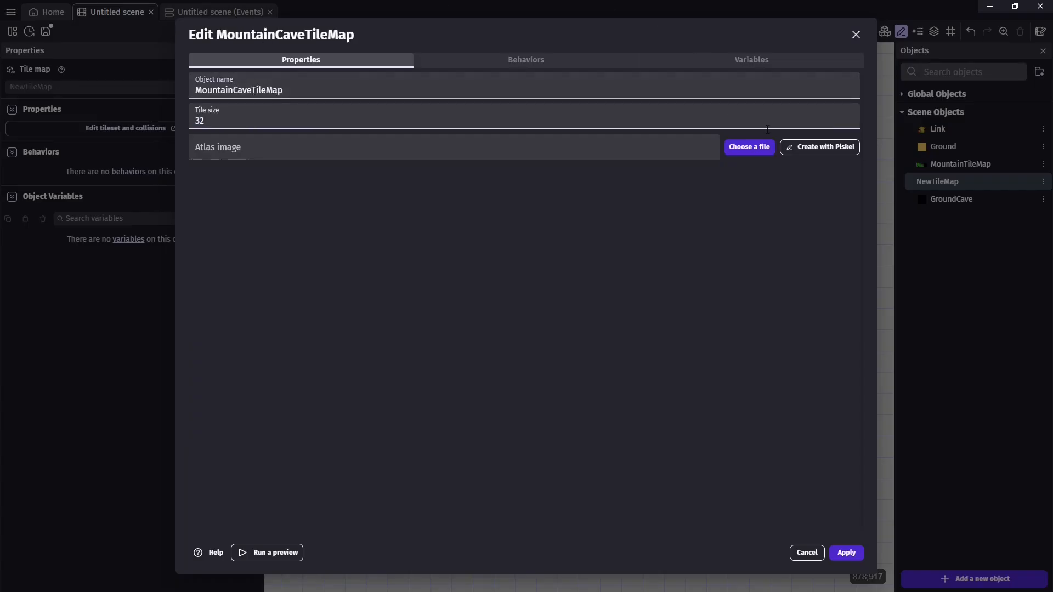
Step: Create the MountainCaveTileMap atlas image in Piskel, resize its canvas to 96 by 32 px and paste the copied mountain artwork
{"action": "left_click", "coordinate": [819, 147]}
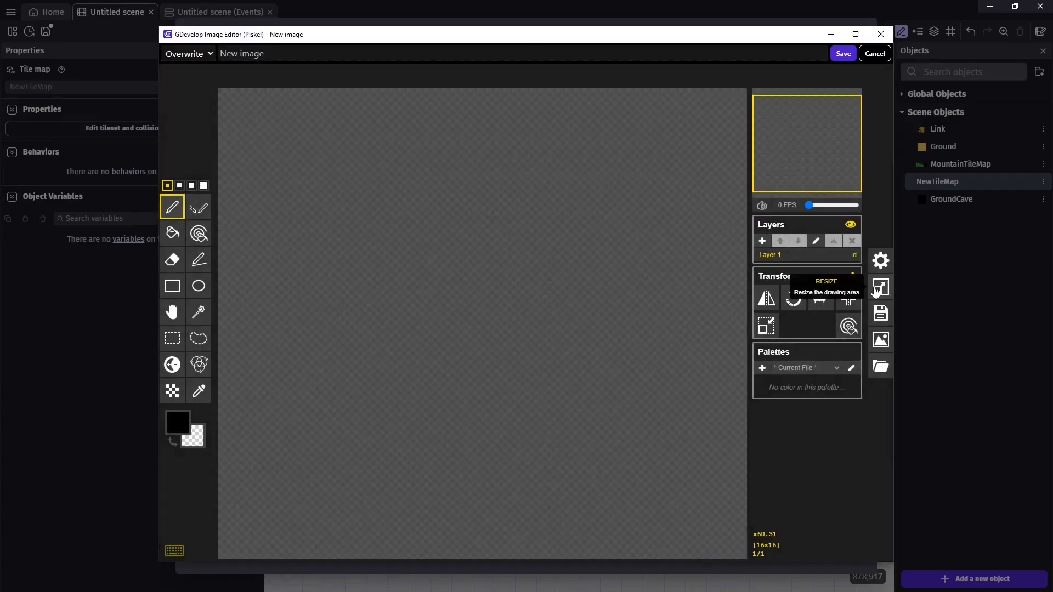
{"action": "left_click", "coordinate": [879, 287]}
{"action": "double_click", "coordinate": [804, 197]}
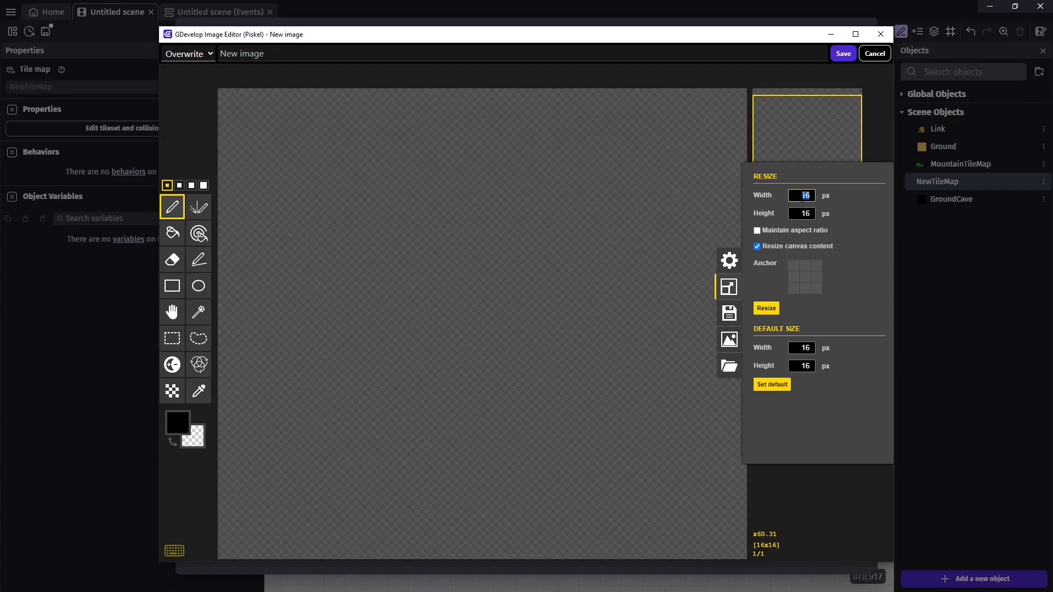
{"action": "type", "text": "96"}
{"action": "double_click", "coordinate": [803, 215]}
{"action": "left_click", "coordinate": [757, 231]}
{"action": "left_click", "coordinate": [757, 231]}
{"action": "left_click", "coordinate": [802, 196]}
{"action": "type", "text": "96"}
{"action": "left_click", "coordinate": [766, 308]}
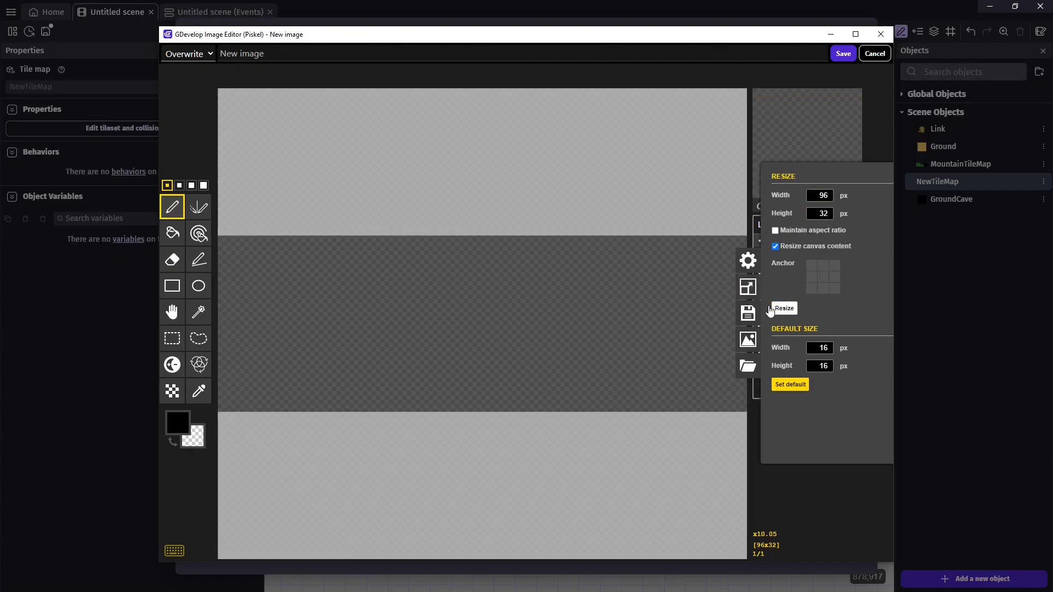
{"action": "key", "text": "ctrl+v"}
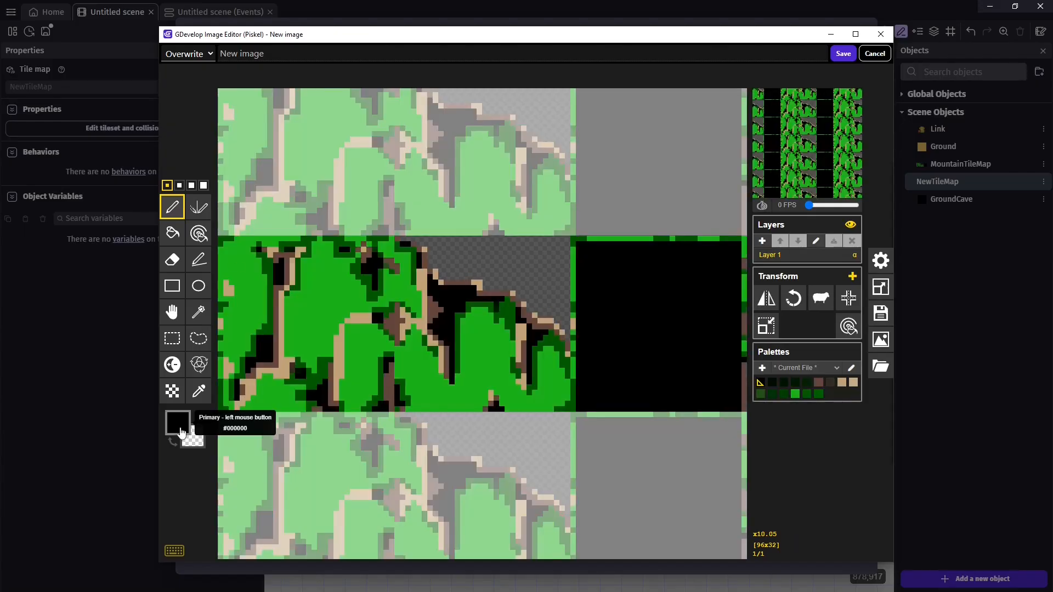
Step: Replace all bright green pixels of the pasted mountain tiles with red #e2300f
{"action": "left_click", "coordinate": [180, 430]}
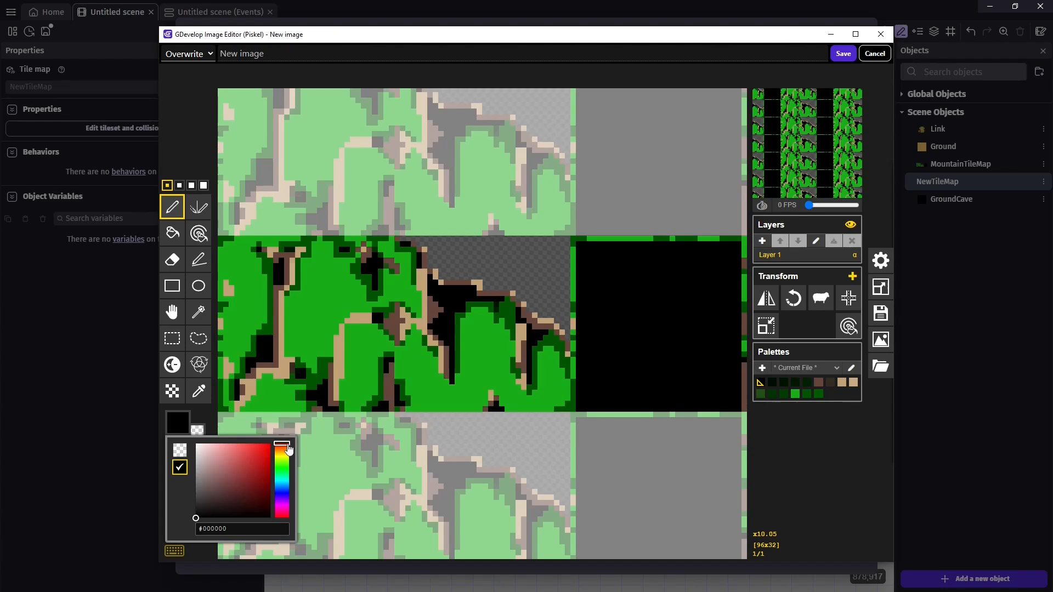
{"action": "left_click_drag", "start_coordinate": [285, 444], "coordinate": [298, 449]}
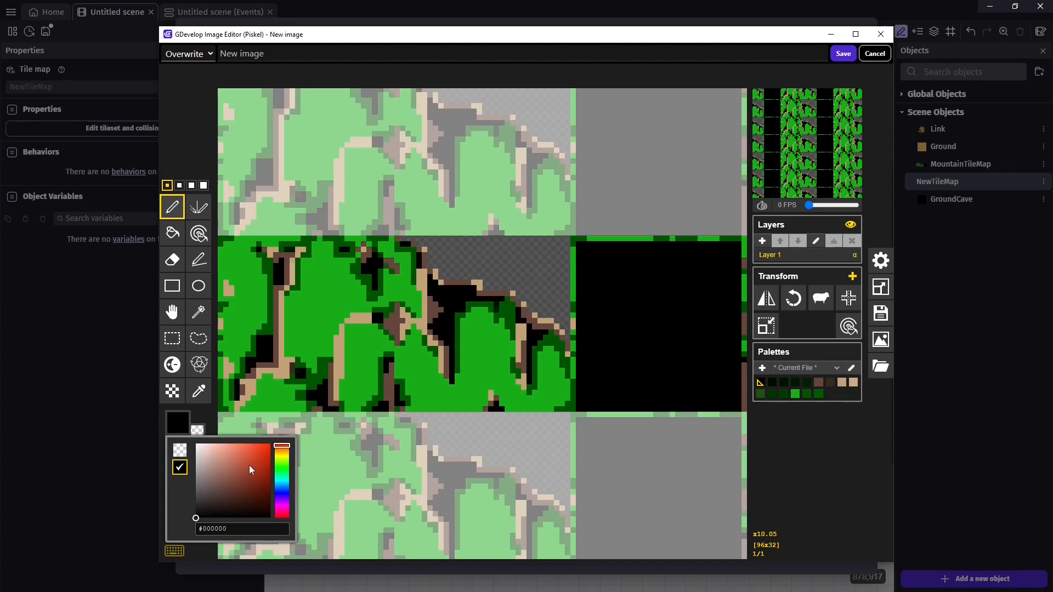
{"action": "left_click", "coordinate": [262, 455]}
{"action": "left_click_drag", "start_coordinate": [262, 455], "coordinate": [266, 451]}
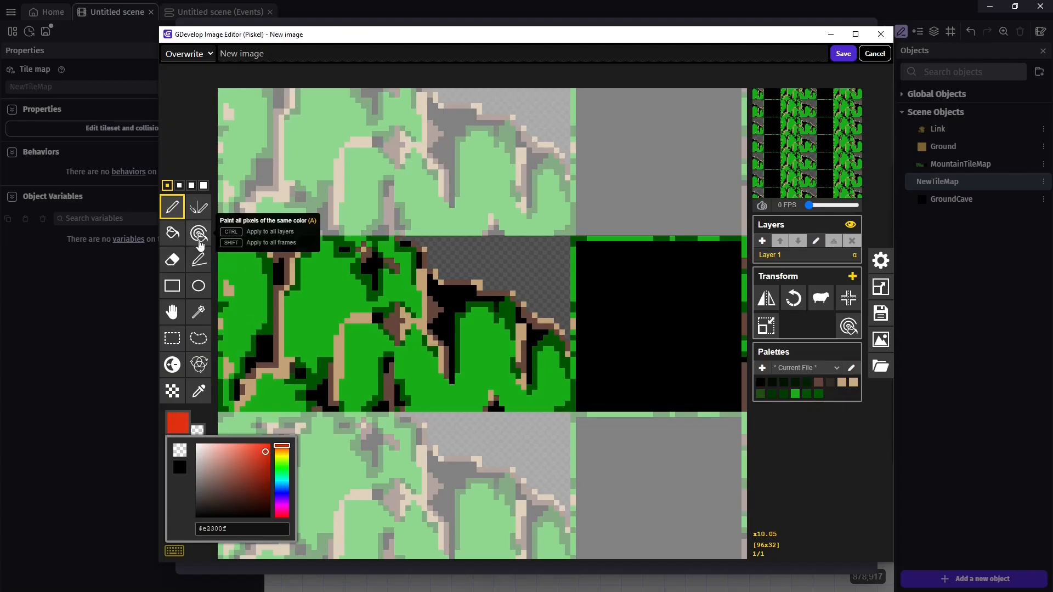
{"action": "left_click", "coordinate": [199, 234]}
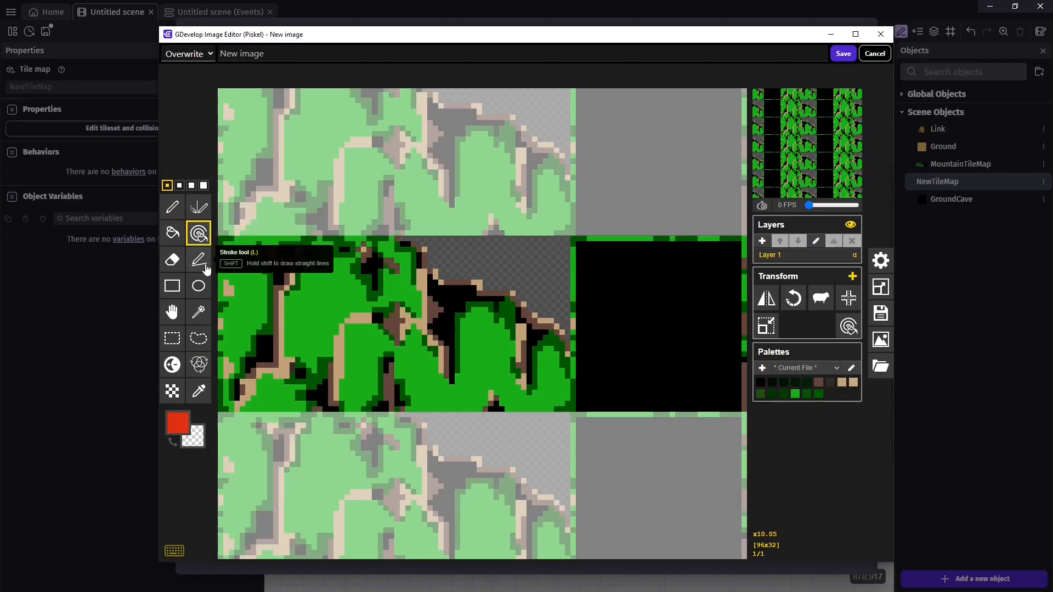
{"action": "left_click", "coordinate": [250, 308]}
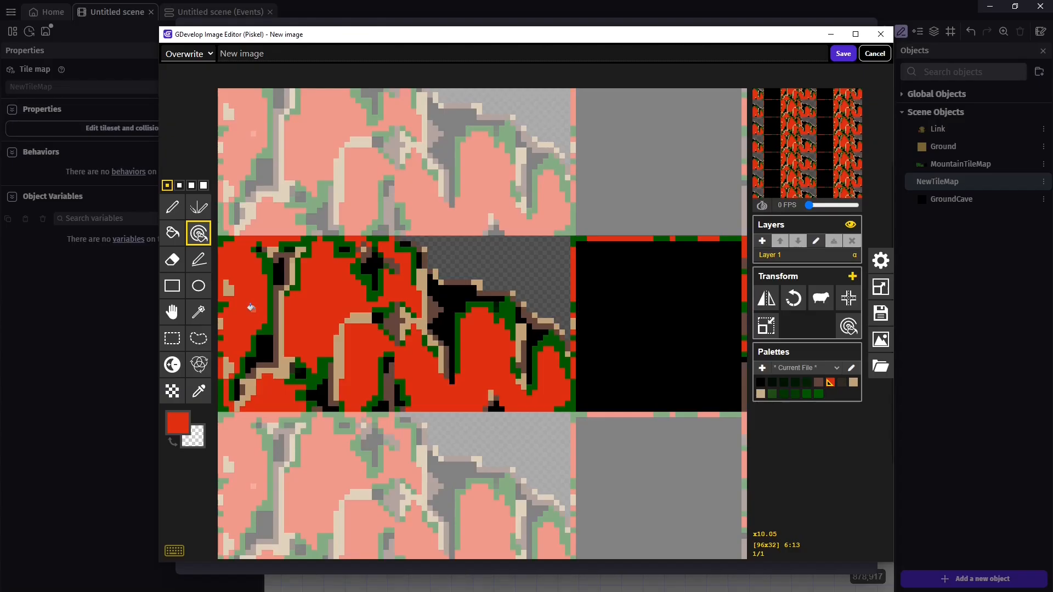
Step: Replace the dark green shading pixels of the mountain tiles with dark red #500f03
{"action": "left_click", "coordinate": [186, 427]}
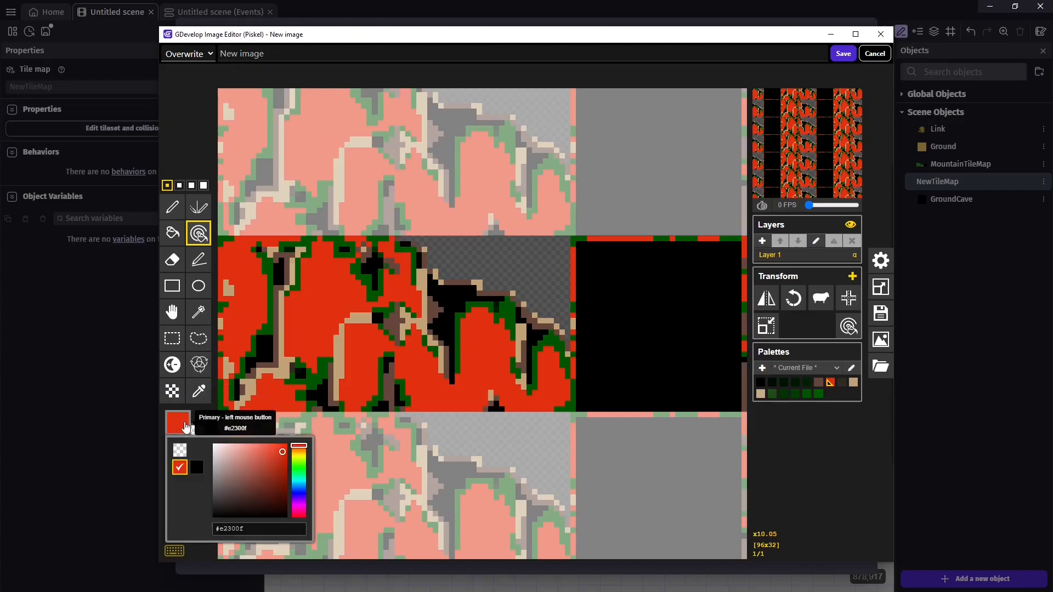
{"action": "left_click", "coordinate": [285, 497]}
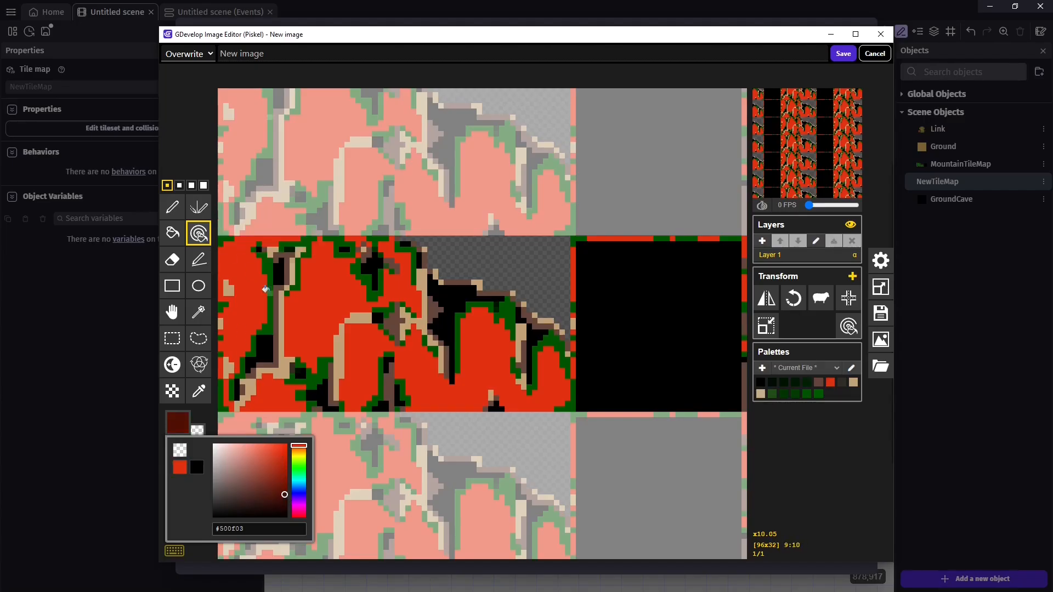
{"action": "left_click", "coordinate": [265, 289]}
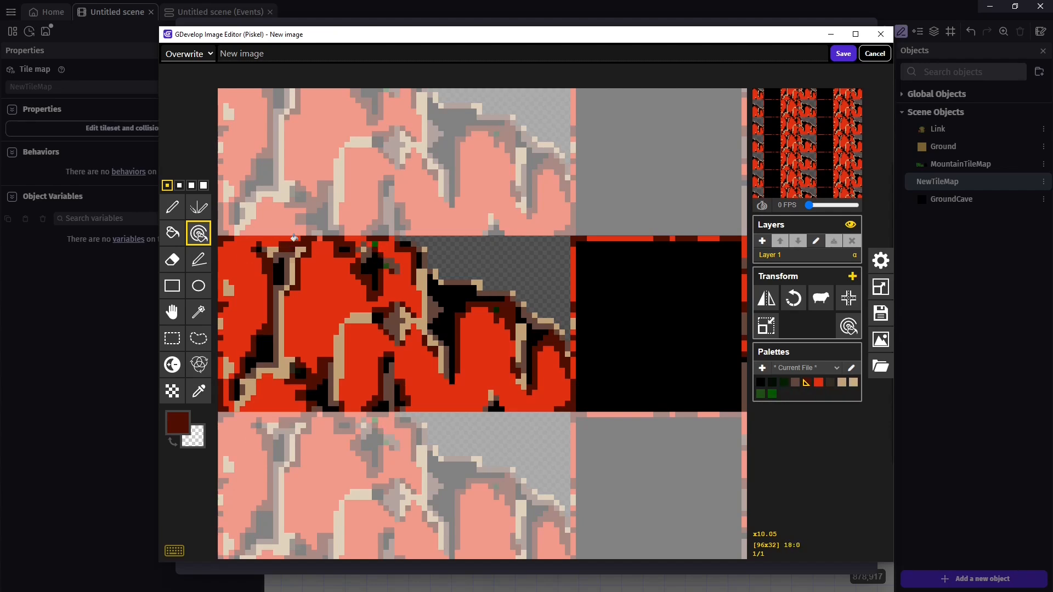
Step: Sample the bright red from the tiles and recolor the remaining stray green pixels with it
{"action": "left_click", "coordinate": [198, 391]}
{"action": "left_click", "coordinate": [312, 308]}
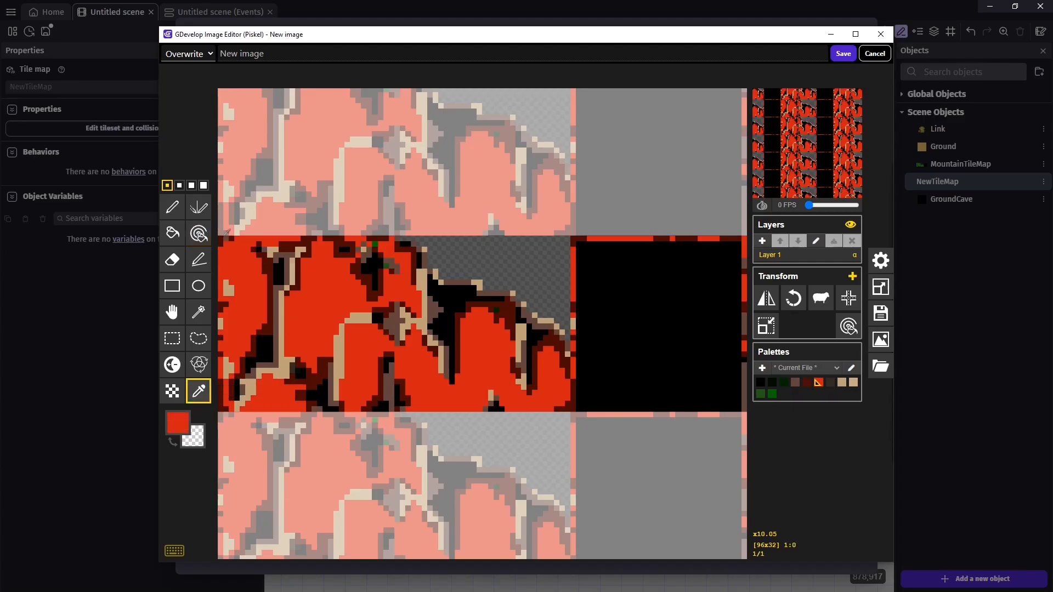
{"action": "left_click", "coordinate": [199, 233]}
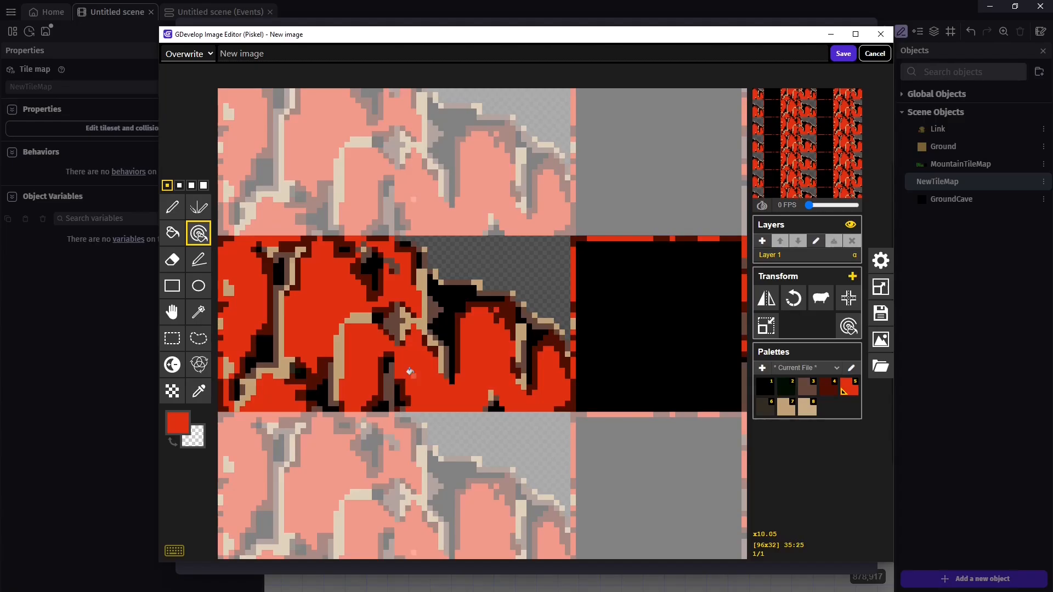
Step: Save the recolored atlas image, then activate hit boxes on the full-rock and slope tiles and apply the object's changes
{"action": "left_click", "coordinate": [845, 53]}
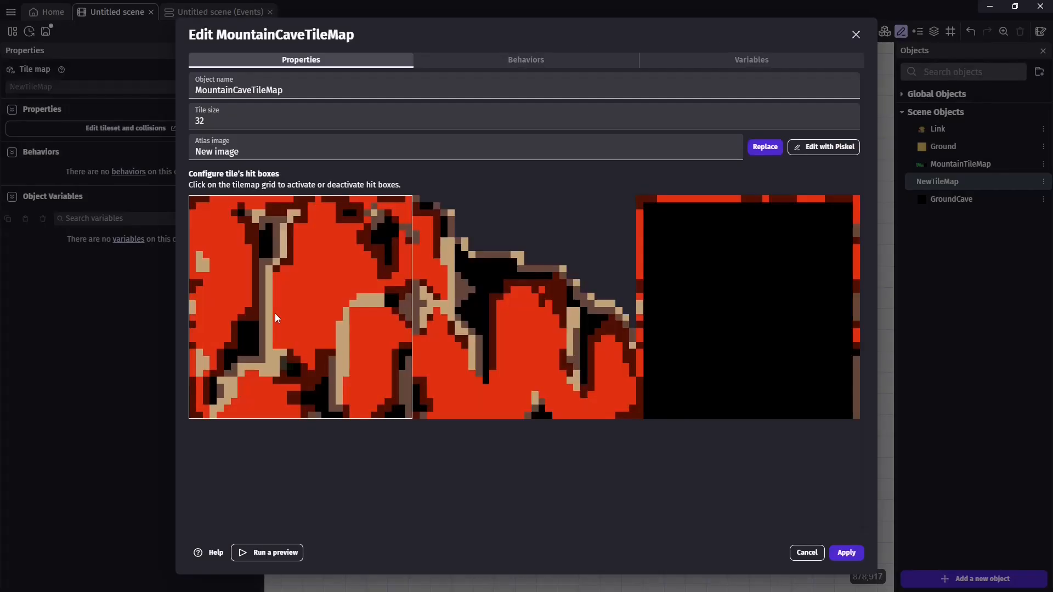
{"action": "left_click", "coordinate": [513, 268]}
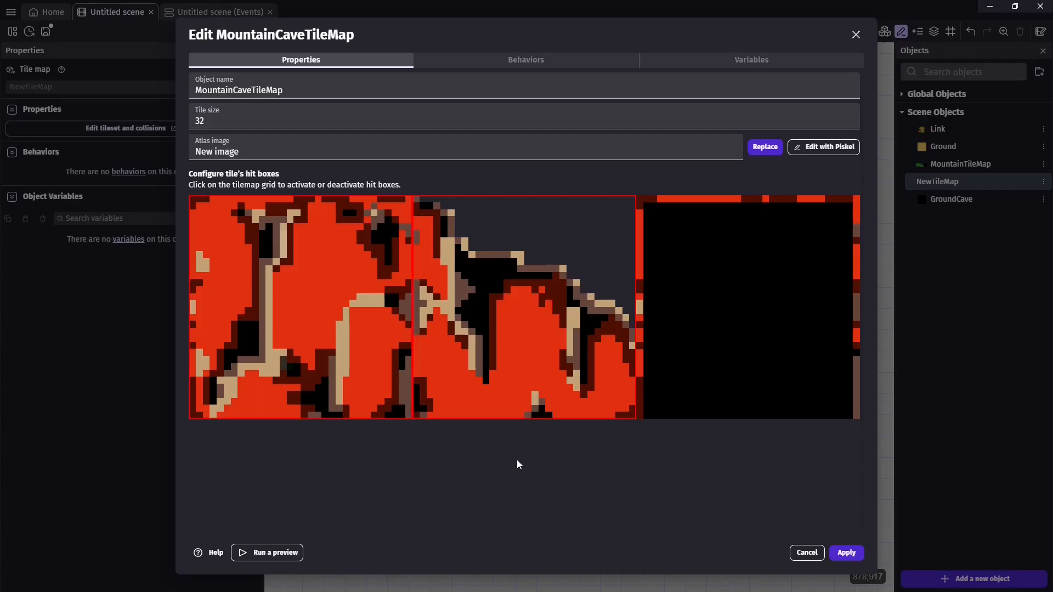
{"action": "left_click", "coordinate": [846, 552]}
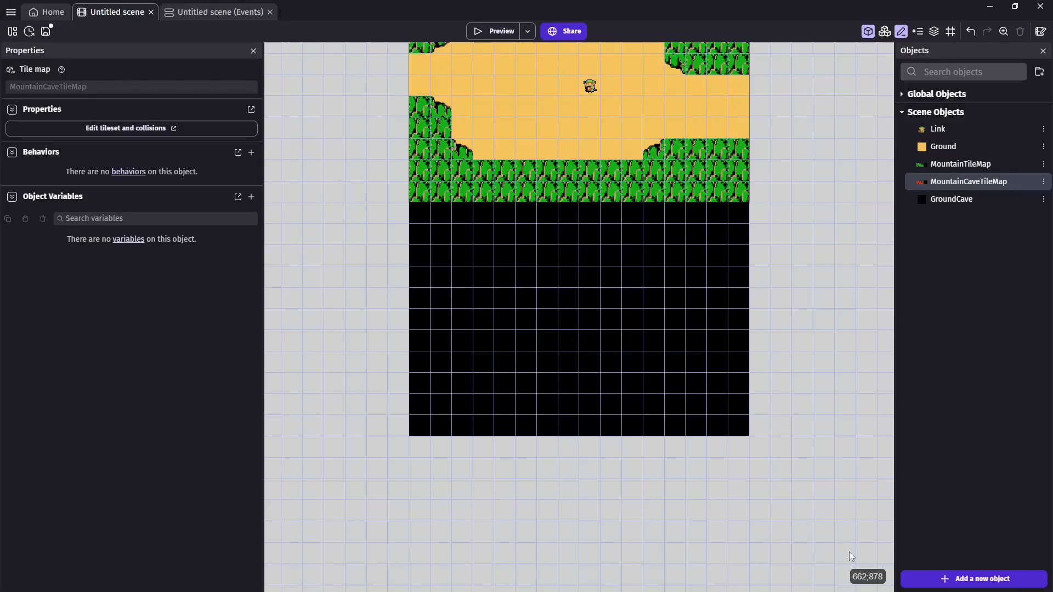
Step: Place MountainCaveTileMap on GroundCave and paint two-tile-thick rock walls around its edges, leaving a two-tile-wide opening in the middle of the lower wall
{"action": "left_click_drag", "start_coordinate": [954, 182], "coordinate": [463, 225]}
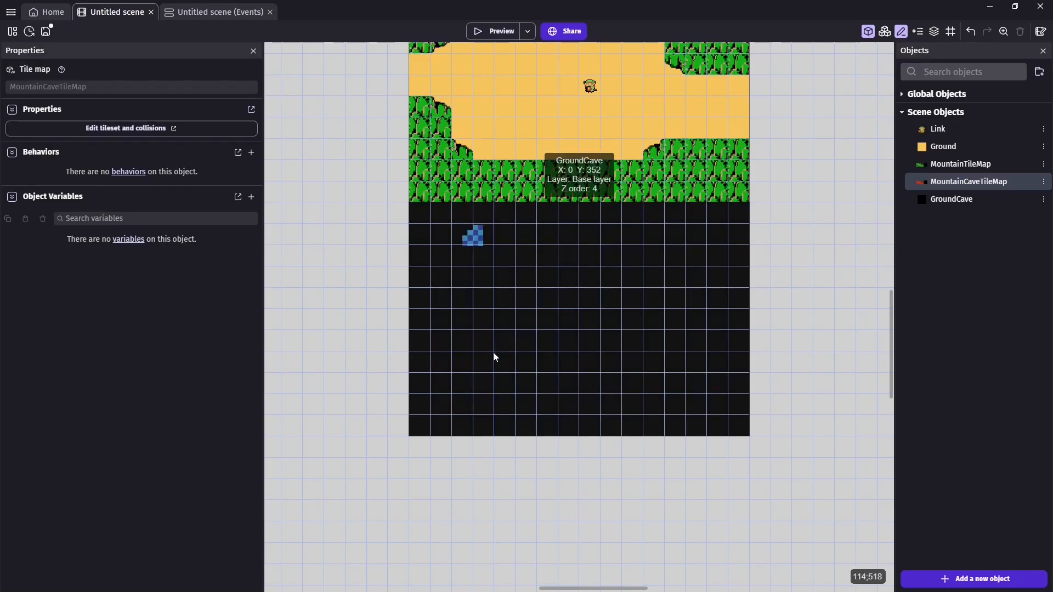
{"action": "left_click", "coordinate": [475, 239]}
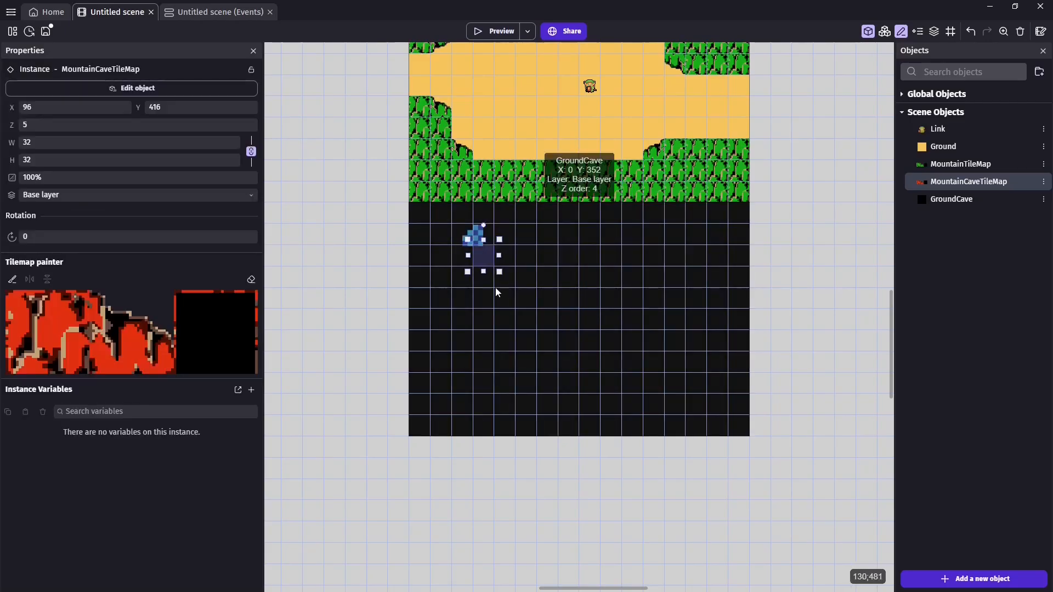
{"action": "left_click", "coordinate": [49, 347]}
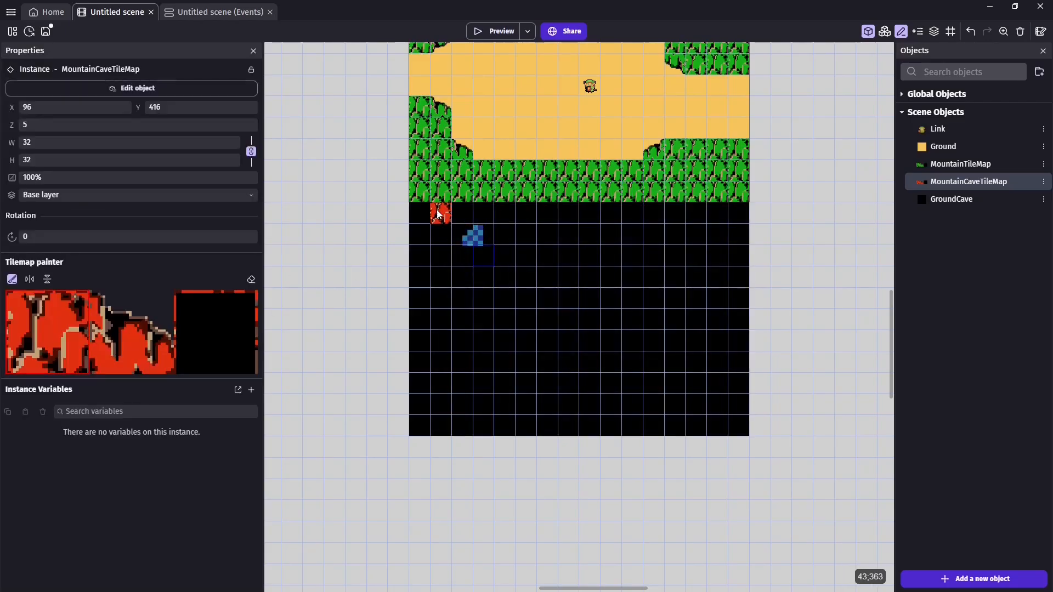
{"action": "mouse_move", "coordinate": [431, 219]}
{"action": "left_mouse_down"}
{"action": "mouse_move", "coordinate": [736, 228]}
{"action": "mouse_move", "coordinate": [724, 252]}
{"action": "mouse_move", "coordinate": [740, 428]}
{"action": "left_mouse_up"}
{"action": "mouse_move", "coordinate": [440, 275]}
{"action": "left_mouse_down"}
{"action": "mouse_move", "coordinate": [421, 254]}
{"action": "mouse_move", "coordinate": [445, 432]}
{"action": "mouse_move", "coordinate": [470, 411]}
{"action": "mouse_move", "coordinate": [529, 432]}
{"action": "mouse_move", "coordinate": [547, 426]}
{"action": "left_mouse_up"}
{"action": "left_click_drag", "start_coordinate": [609, 406], "coordinate": [705, 432]}
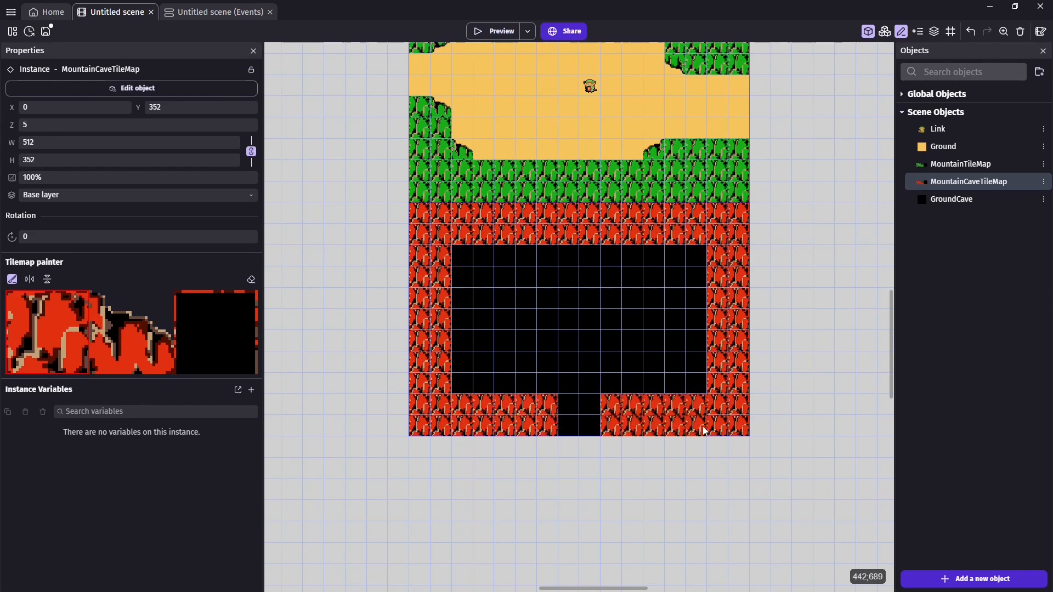
Step: Create a sprite object named OldMan from the old man image and apply it
{"action": "left_click", "coordinate": [983, 583]}
{"action": "left_click", "coordinate": [287, 110]}
{"action": "left_click", "coordinate": [604, 312]}
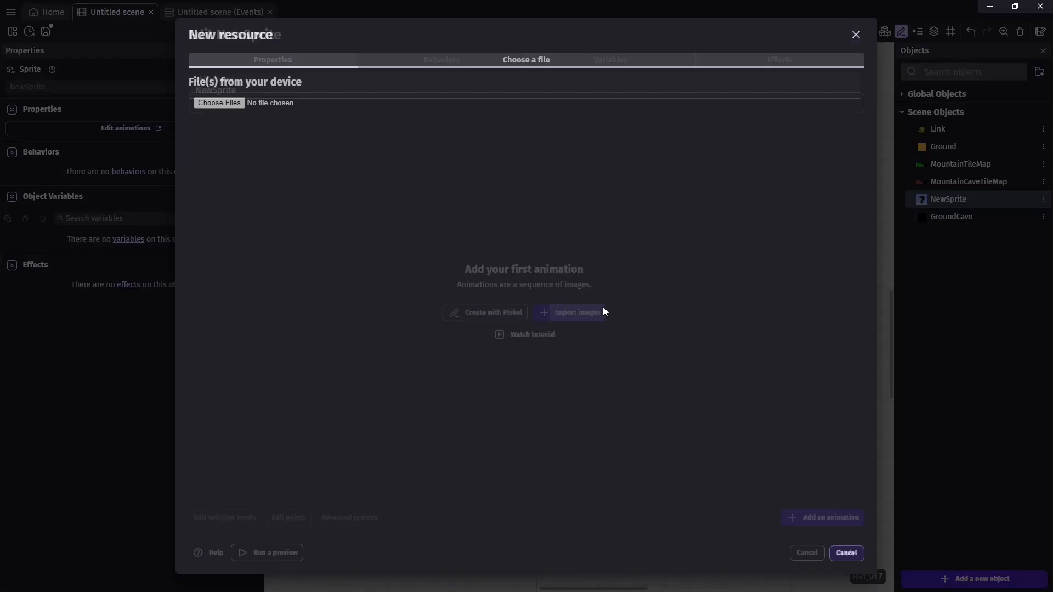
{"action": "double_click", "coordinate": [371, 102]}
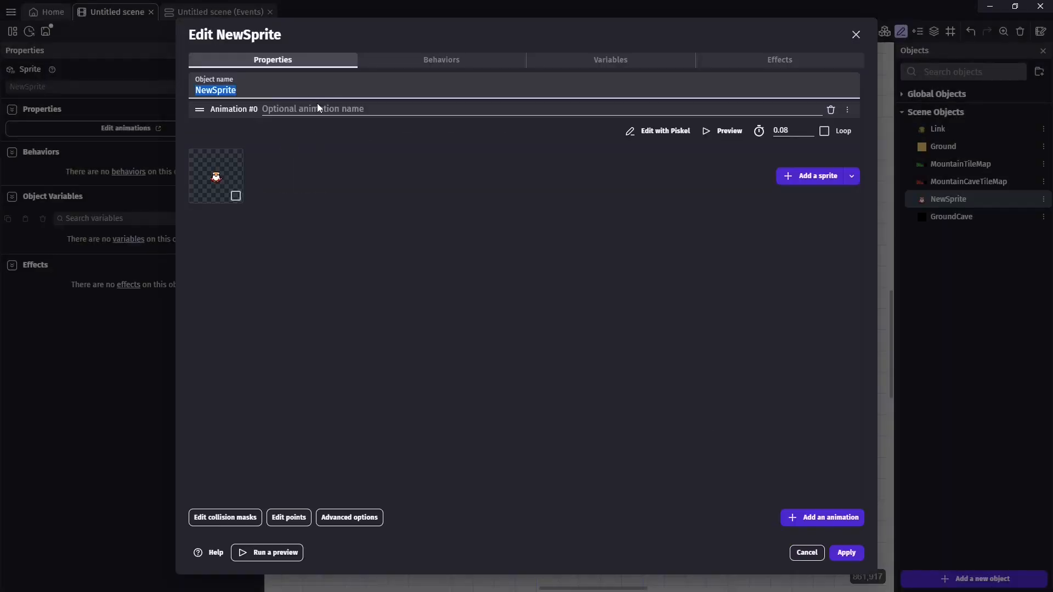
{"action": "type", "text": "OldMan"}
{"action": "left_click", "coordinate": [846, 552]}
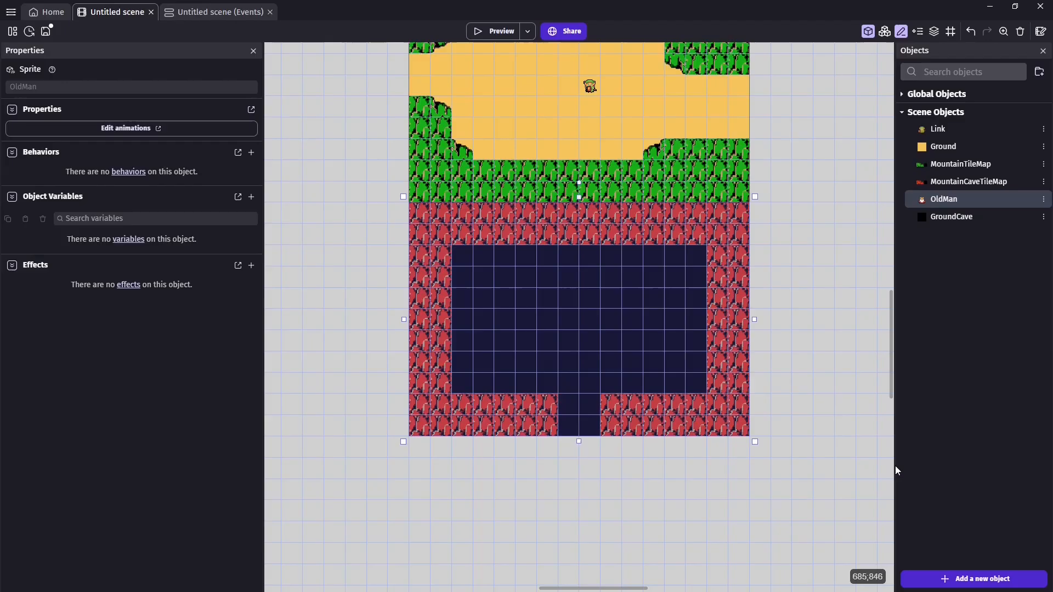
Step: Create a sprite object named Sword from the image Untitled357_20240803203901.png and apply it
{"action": "left_click", "coordinate": [1001, 579]}
{"action": "left_click", "coordinate": [311, 110]}
{"action": "left_click", "coordinate": [587, 318]}
{"action": "double_click", "coordinate": [496, 101]}
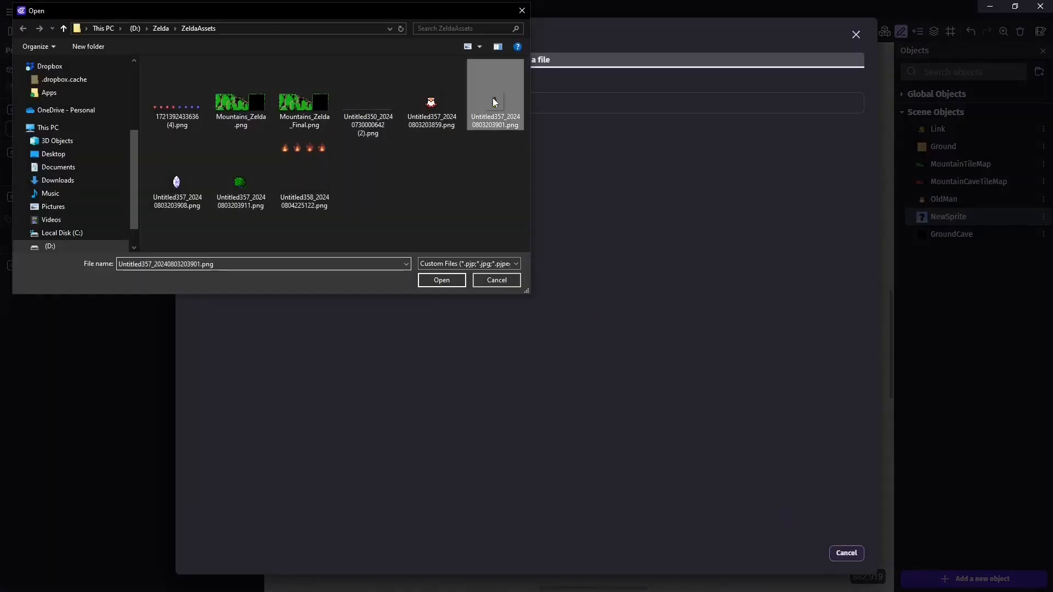
{"action": "double_click", "coordinate": [284, 92]}
{"action": "type", "text": "Sword"}
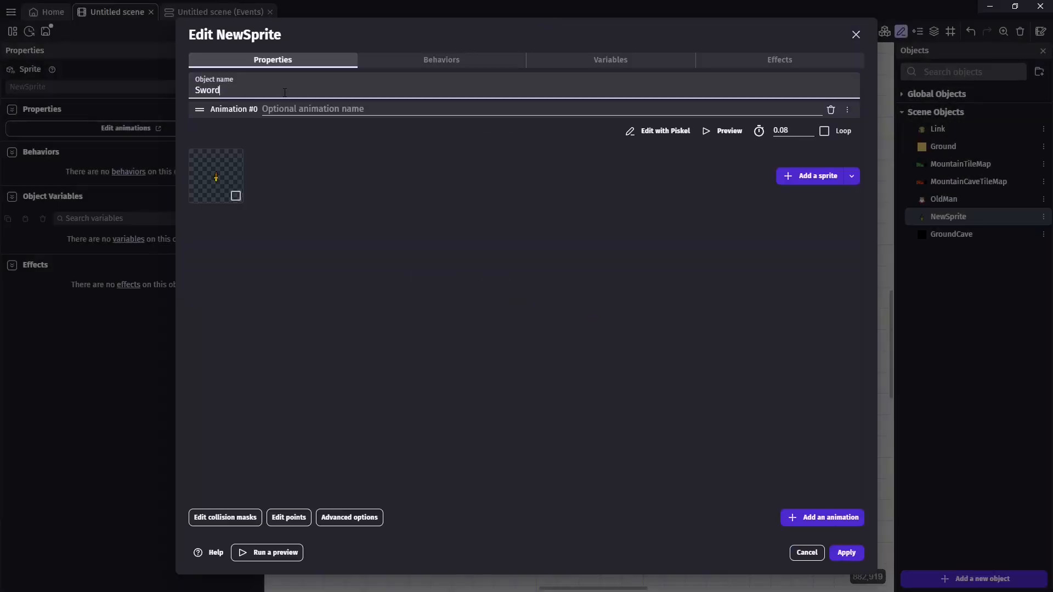
{"action": "left_click", "coordinate": [847, 552]}
Step: Create another sprite object in Piskel and load the four-flame image into the editor
{"action": "left_click", "coordinate": [1001, 579]}
{"action": "left_click", "coordinate": [268, 110]}
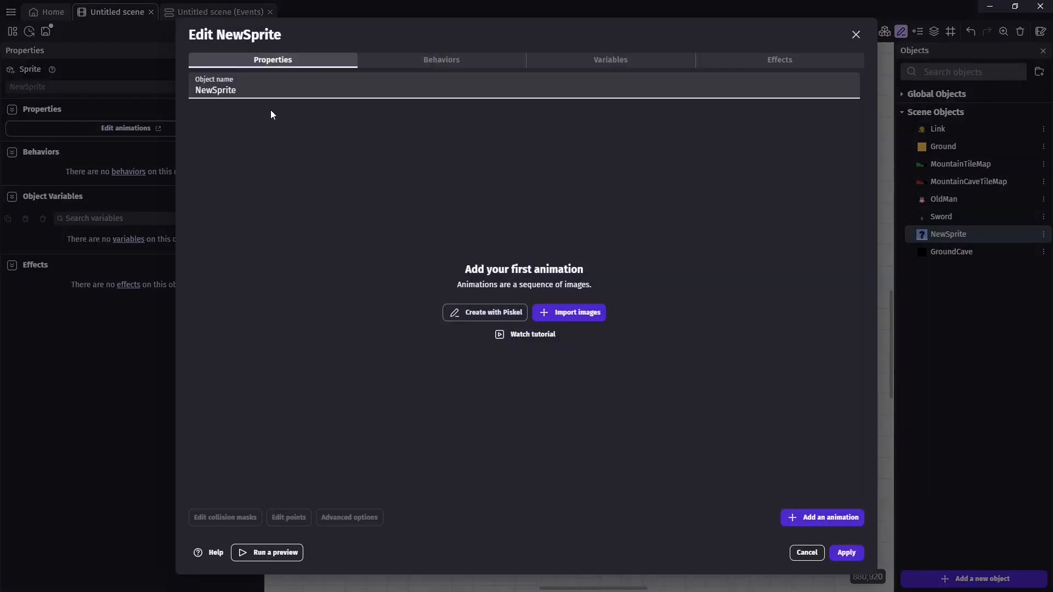
{"action": "left_click", "coordinate": [467, 312]}
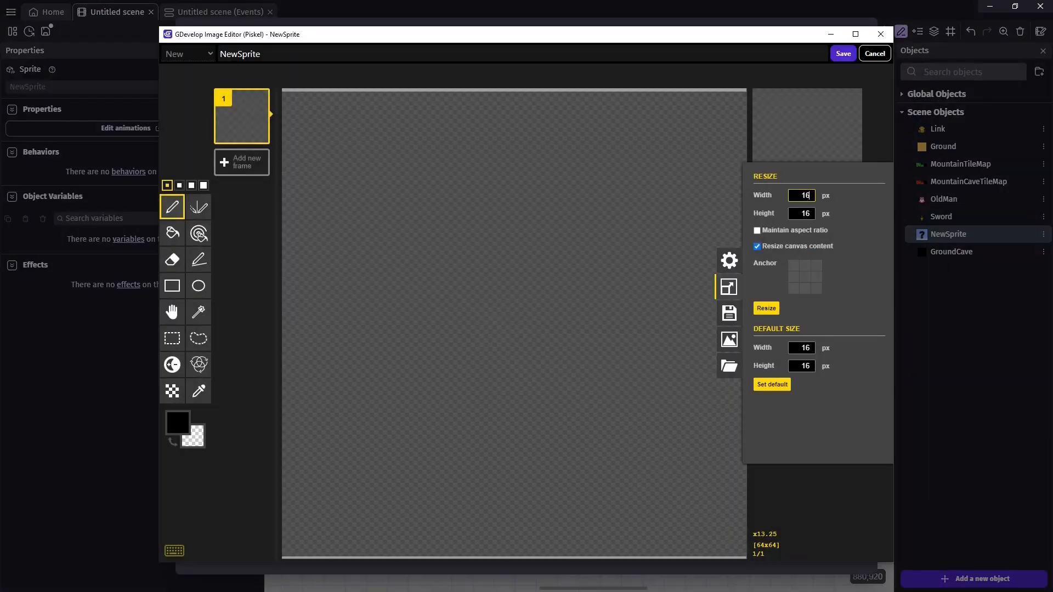
{"action": "left_click_drag", "start_coordinate": [344, 311], "coordinate": [519, 364]}
Step: Import the flame image as a spritesheet with 32 x 32 frames, save the animation and apply the sprite object
{"action": "left_click", "coordinate": [403, 333]}
{"action": "double_click", "coordinate": [469, 349]}
{"action": "type", "text": "32"}
{"action": "double_click", "coordinate": [515, 349]}
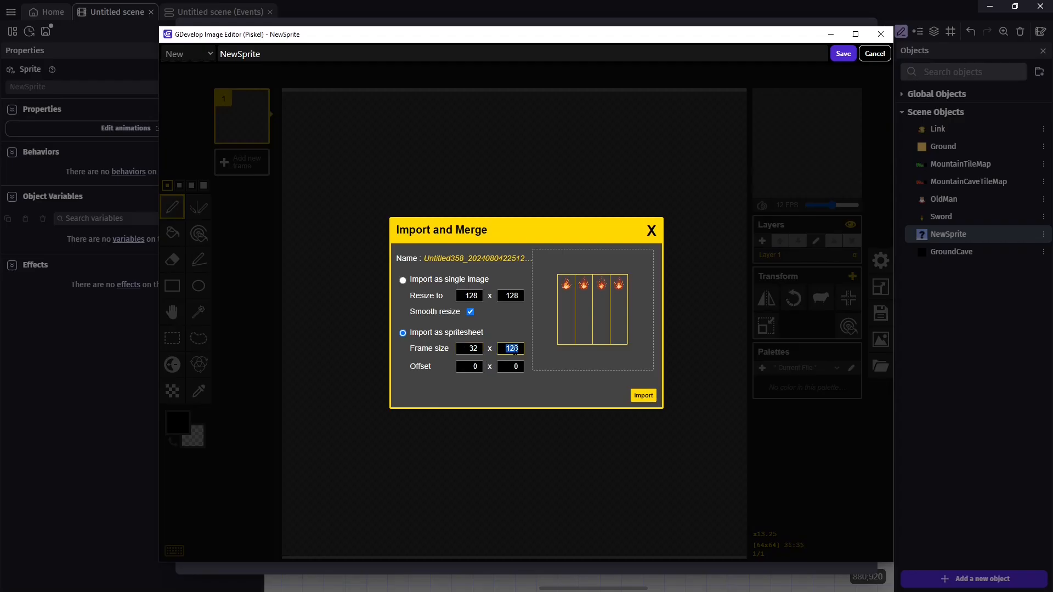
{"action": "type", "text": "32"}
{"action": "left_click", "coordinate": [643, 396]}
{"action": "left_click", "coordinate": [575, 299]}
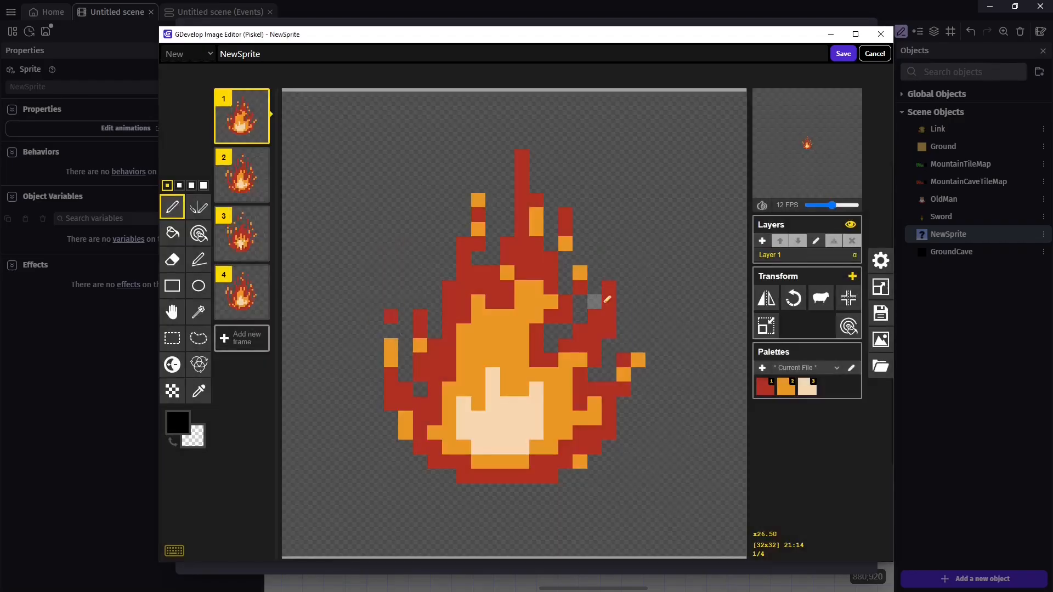
{"action": "left_click", "coordinate": [843, 53]}
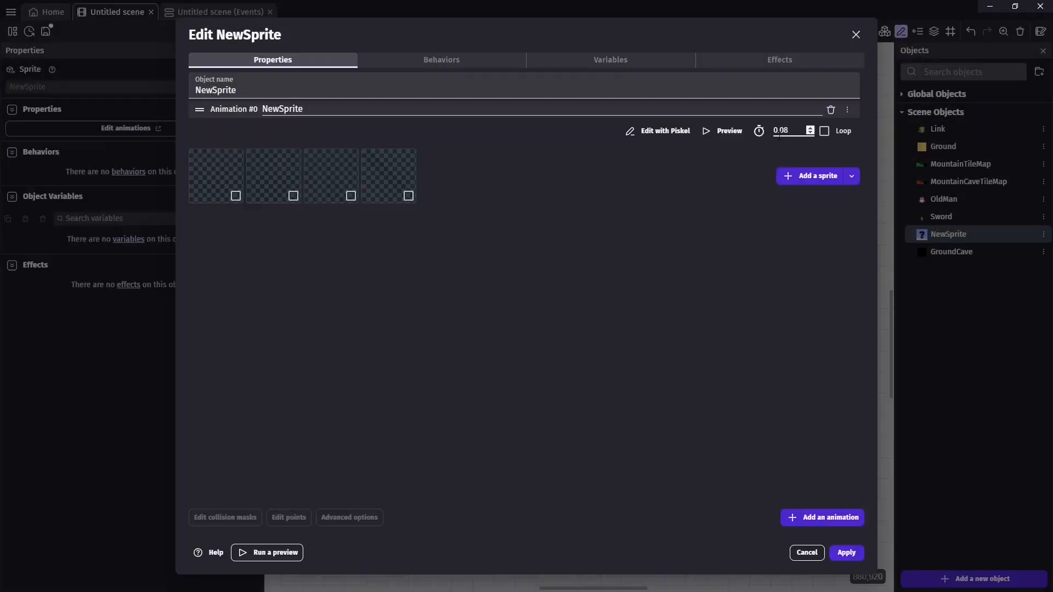
{"action": "left_click", "coordinate": [846, 552]}
Step: Place OldMan in the middle of the cave, a flame sprite on each side of him, and Sword one tile below him
{"action": "left_click_drag", "start_coordinate": [973, 200], "coordinate": [573, 319]}
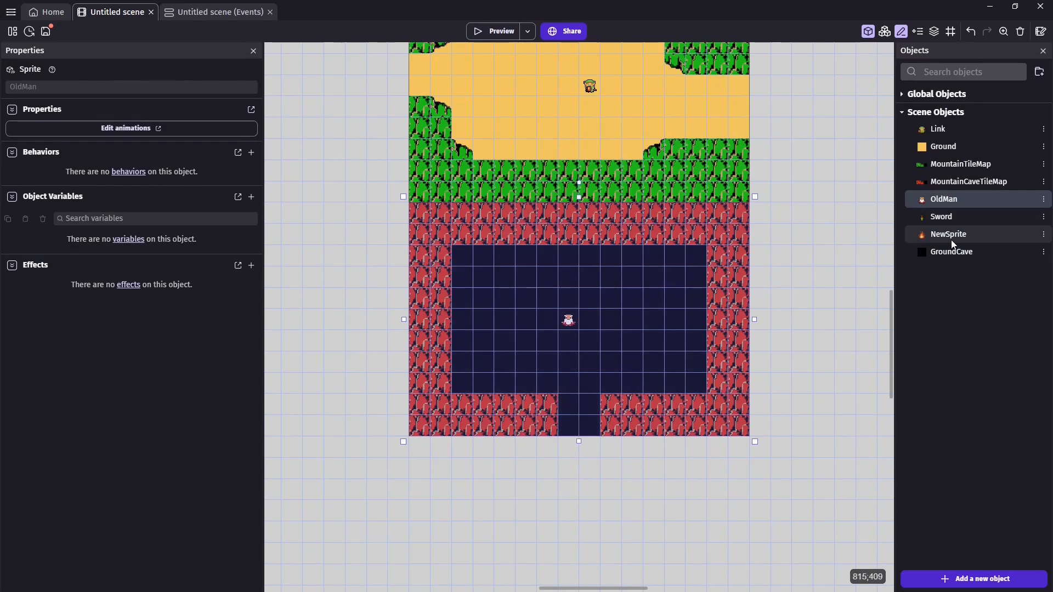
{"action": "left_click_drag", "start_coordinate": [952, 235], "coordinate": [504, 320]}
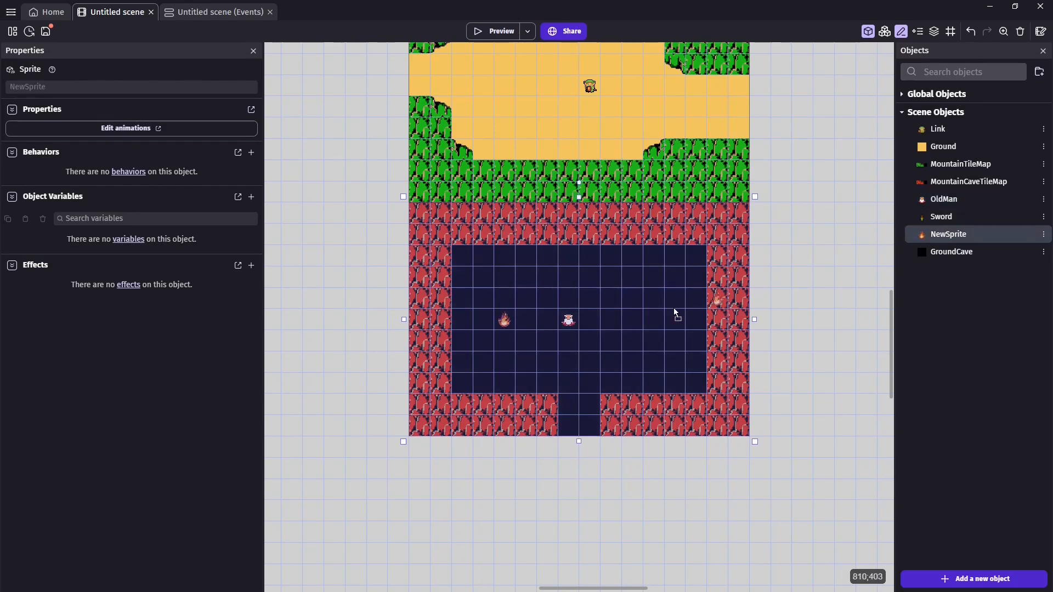
{"action": "left_click_drag", "start_coordinate": [676, 314], "coordinate": [653, 320]}
{"action": "left_click_drag", "start_coordinate": [941, 217], "coordinate": [568, 341]}
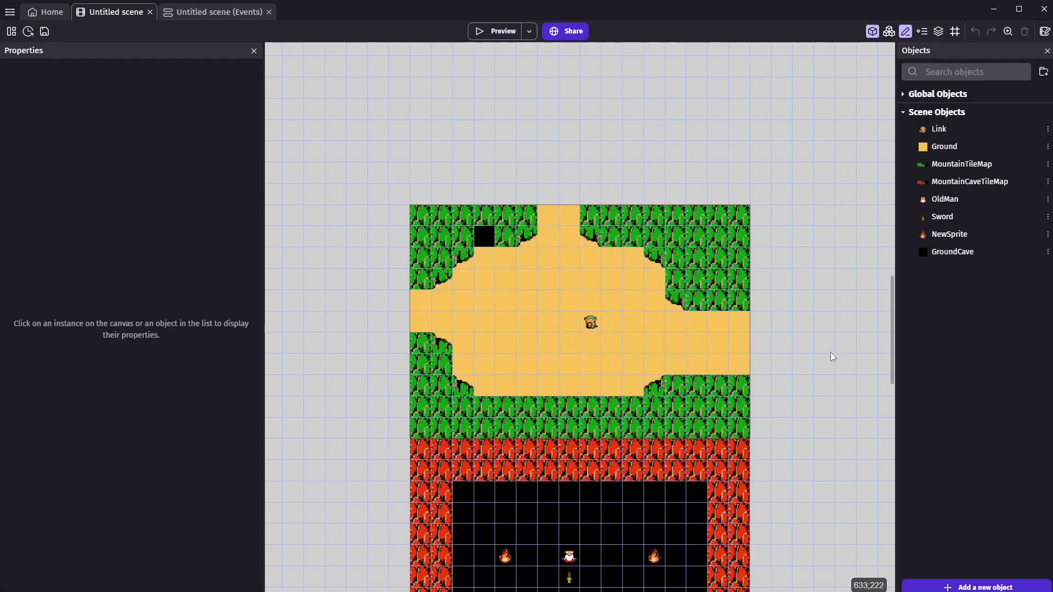
{"action": "scroll", "coordinate": [830, 352], "scroll_direction": "up", "scroll_amount": 2}
{"action": "scroll", "coordinate": [830, 352], "scroll_direction": "down", "scroll_amount": 5}
{"action": "scroll", "coordinate": [830, 352], "scroll_direction": "down", "scroll_amount": 2}
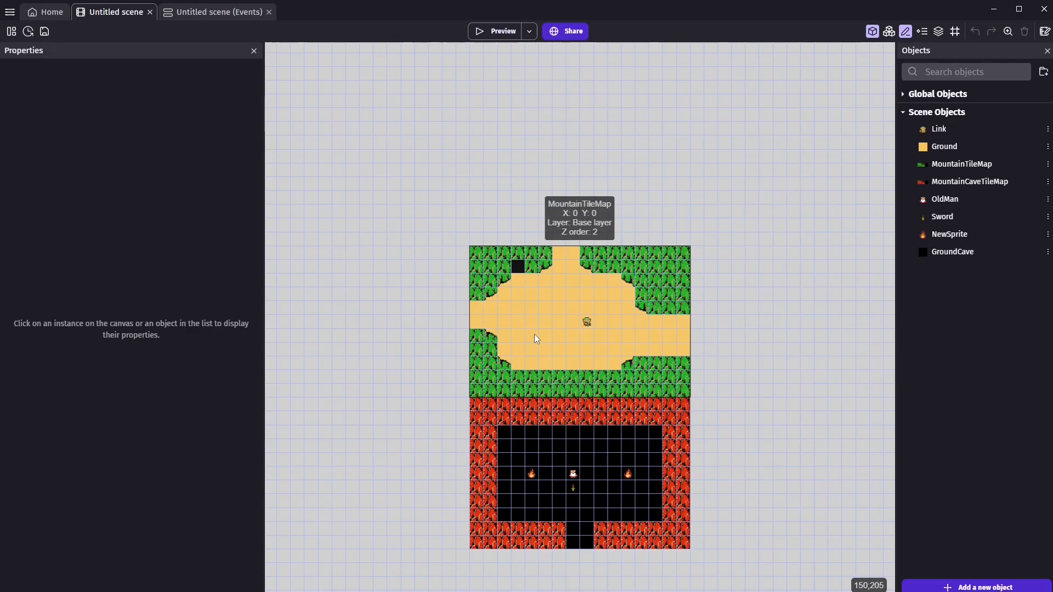
{"action": "left_click_drag", "start_coordinate": [945, 146], "coordinate": [447, 377]}
{"action": "key", "text": "Delete"}
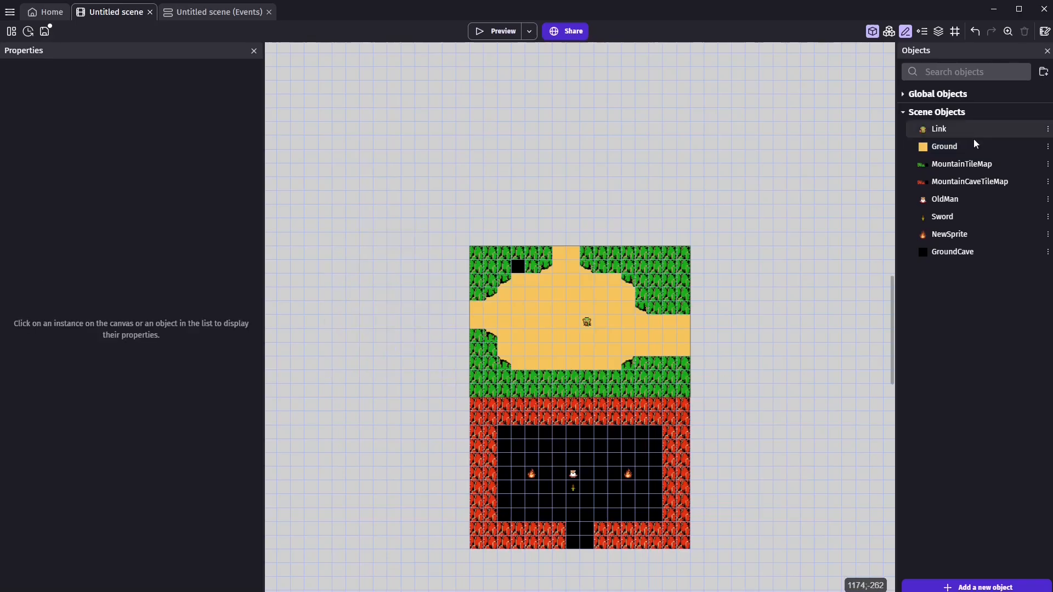
{"action": "left_click", "coordinate": [587, 322]}
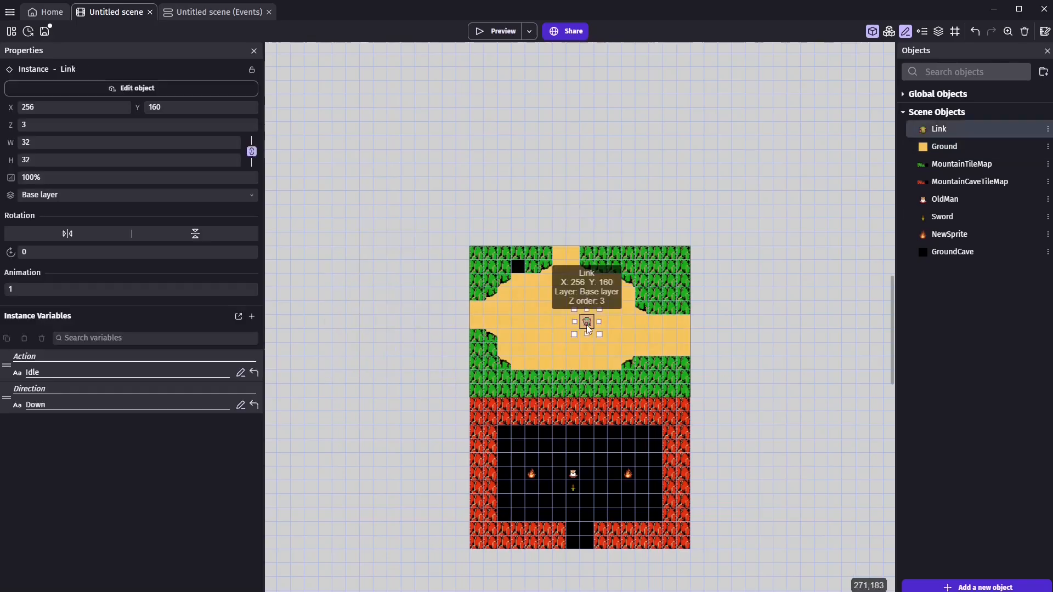
{"action": "left_click", "coordinate": [617, 325]}
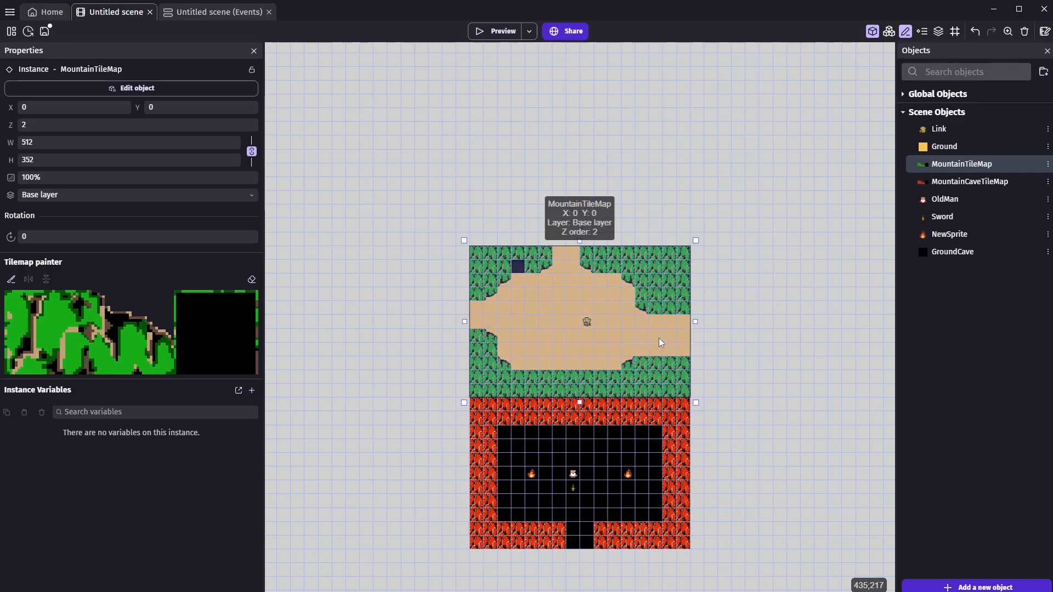
{"action": "left_click_drag", "start_coordinate": [61, 69], "coordinate": [123, 69]}
{"action": "left_click", "coordinate": [665, 219]}
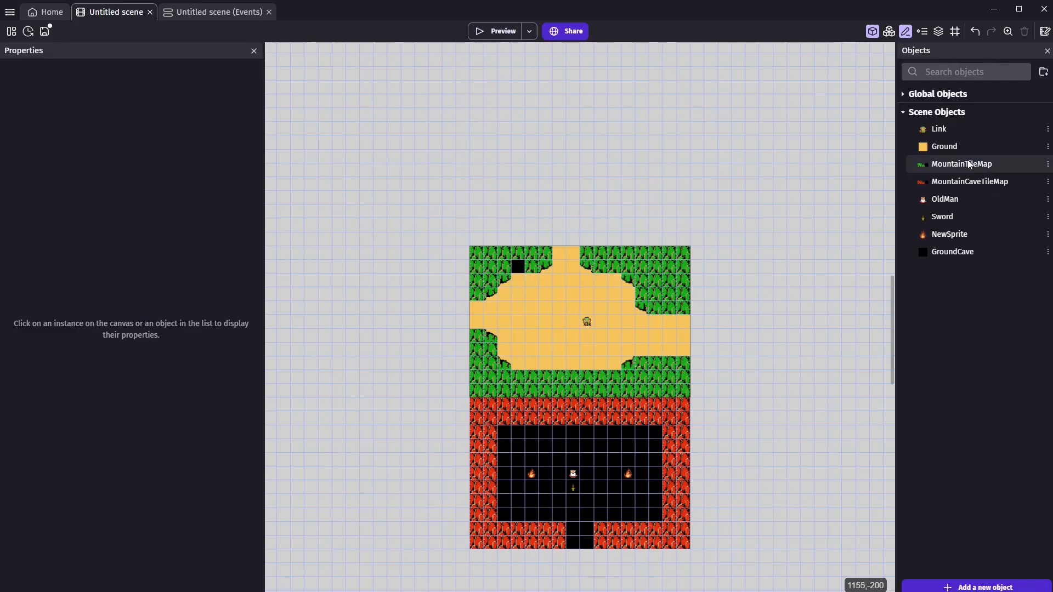
Step: Select the existing Ground instance on the scene, unlock its proportions and set its width to 1536
{"action": "left_click", "coordinate": [953, 154]}
{"action": "right_click", "coordinate": [954, 149]}
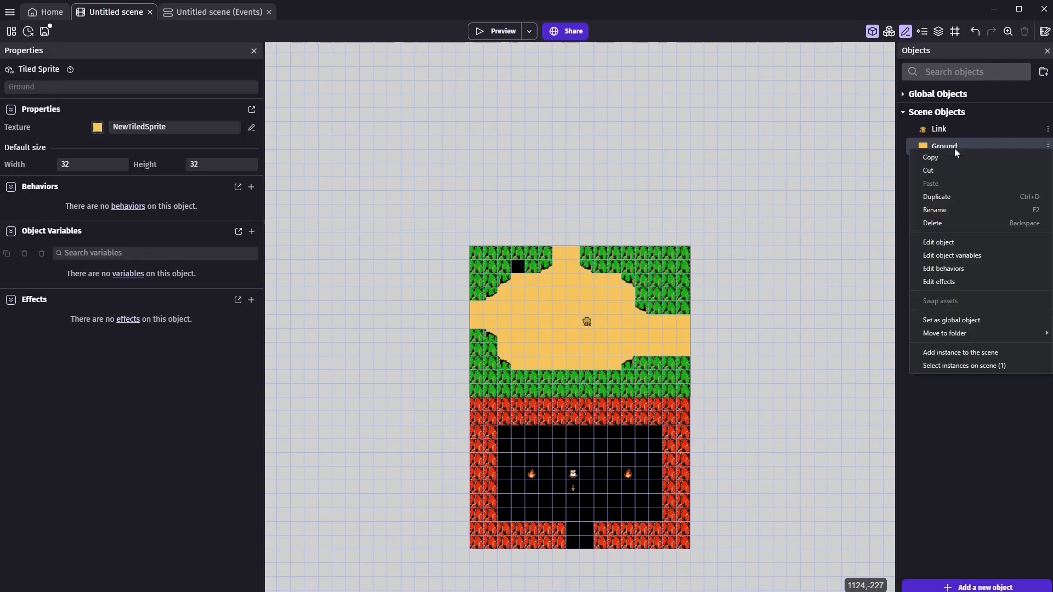
{"action": "left_click", "coordinate": [955, 366]}
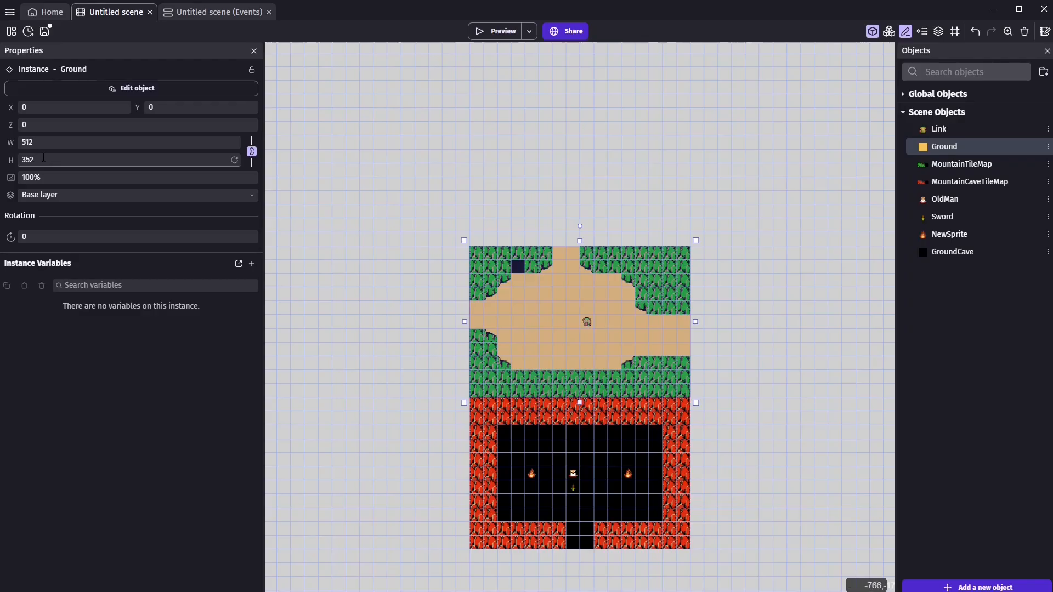
{"action": "double_click", "coordinate": [73, 142]}
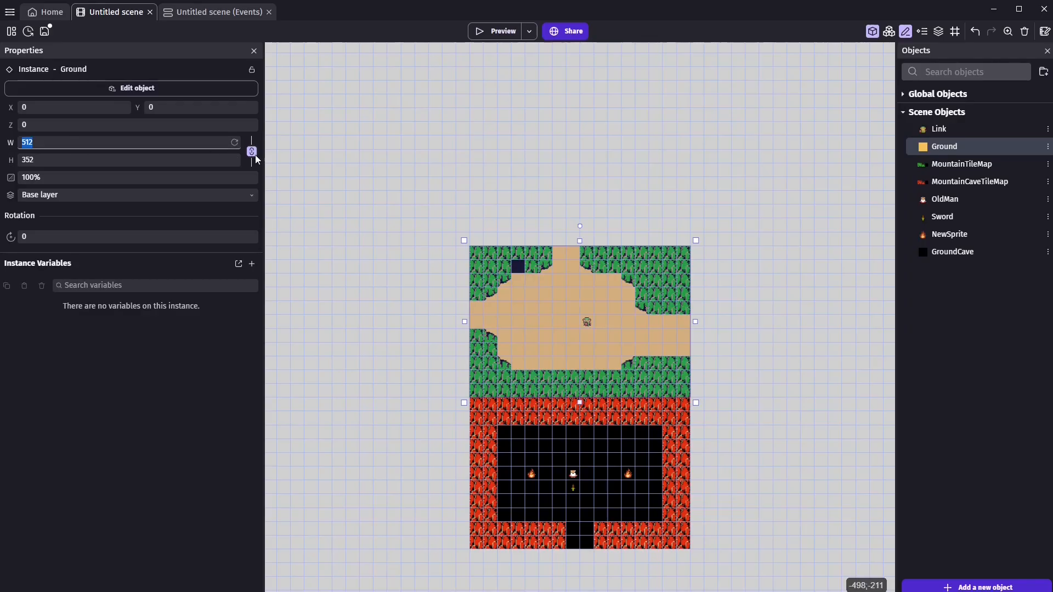
{"action": "left_click", "coordinate": [61, 70]}
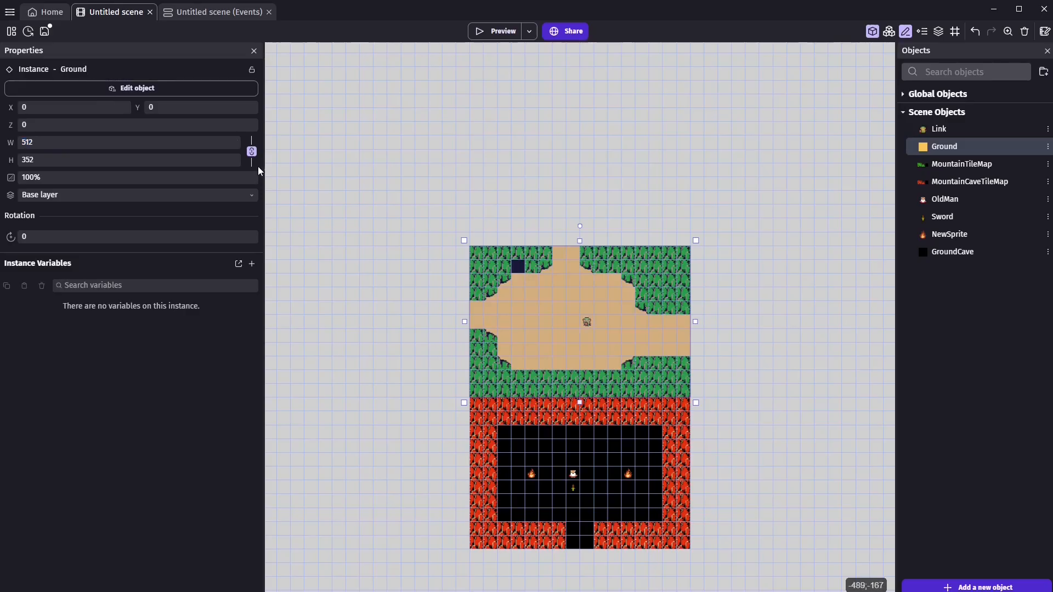
{"action": "left_click", "coordinate": [51, 144]}
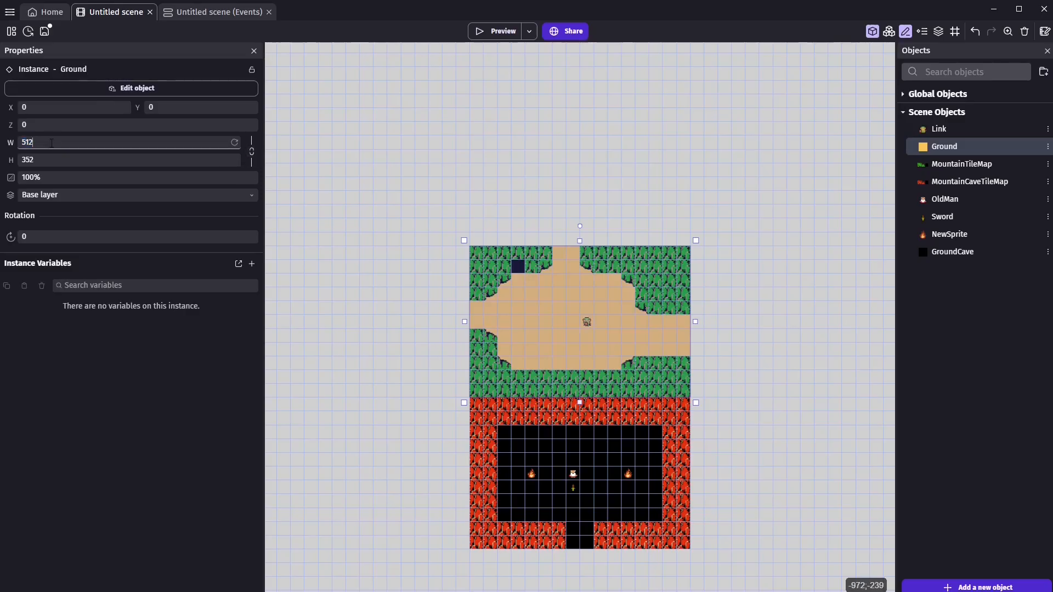
{"action": "type", "text": "1536"}
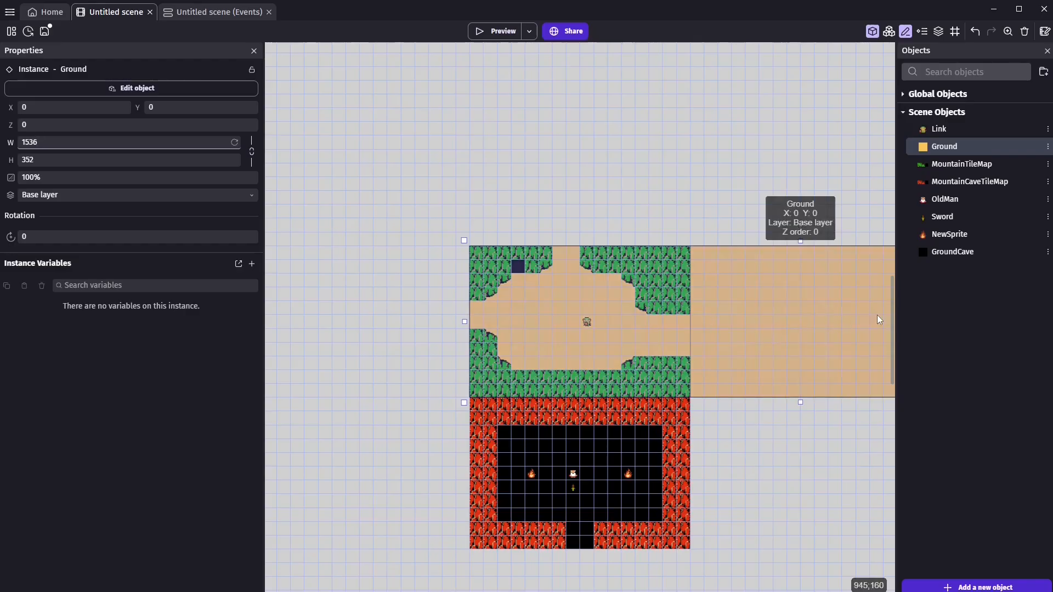
{"action": "left_click_drag", "start_coordinate": [895, 341], "coordinate": [959, 343]}
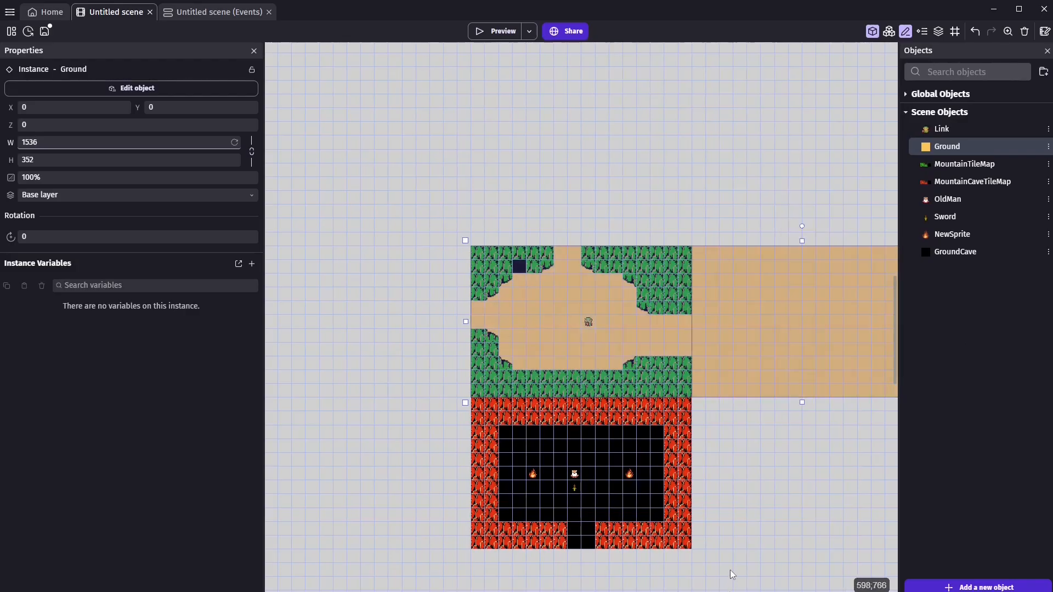
Step: Set the Ground instance's X position to -512 and deselect it
{"action": "double_click", "coordinate": [37, 109]}
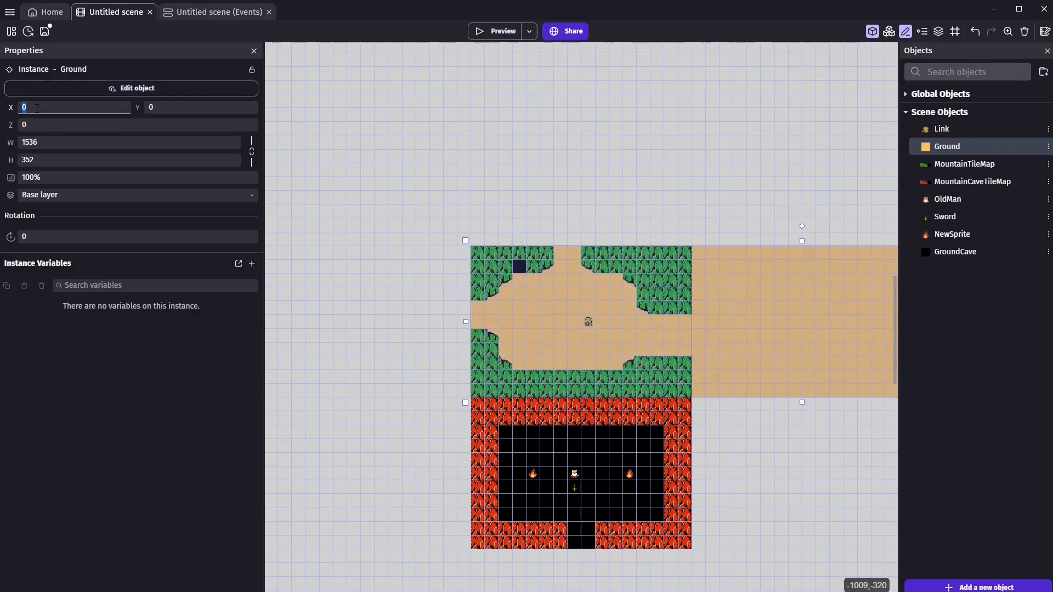
{"action": "type", "text": "-512"}
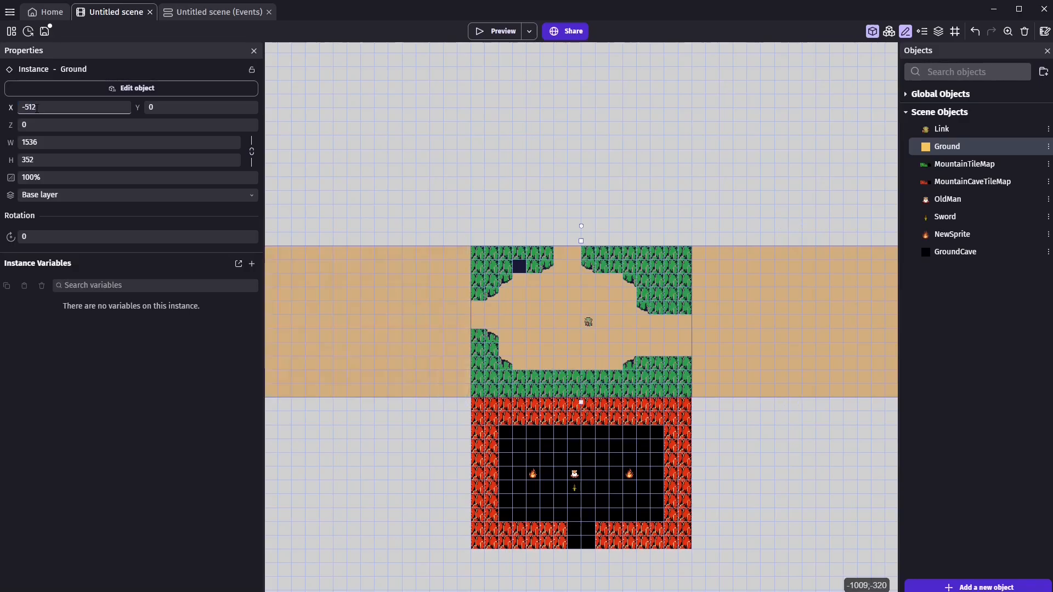
{"action": "left_click", "coordinate": [610, 198]}
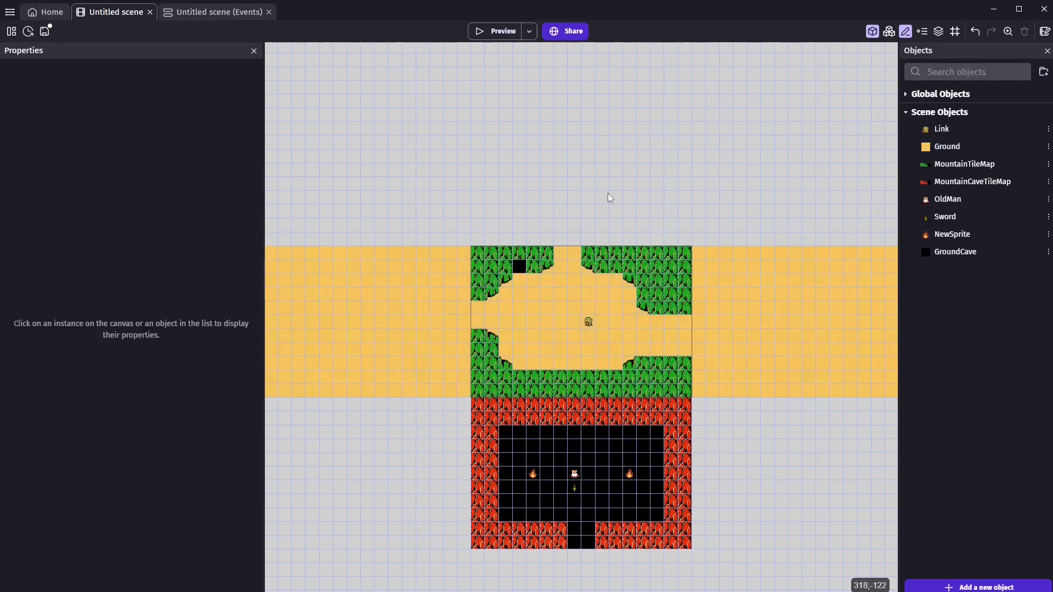
Step: Extend MountainTileMap over the western ground with two-tile-thick rock walls along its upper and lower edges, leaving a gap in the upper wall
{"action": "scroll", "coordinate": [607, 193], "scroll_direction": "down", "scroll_amount": 2}
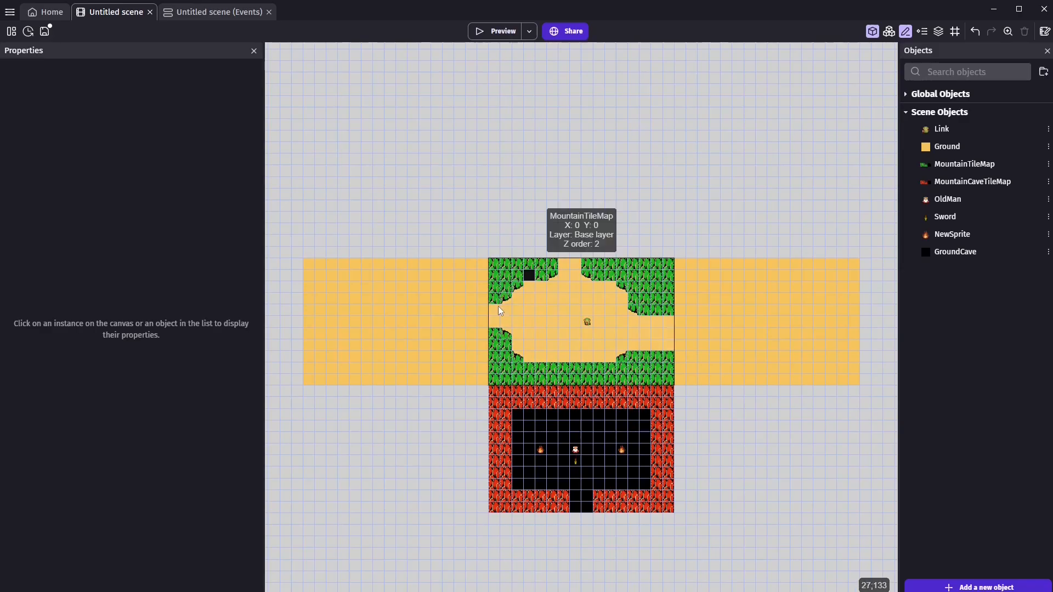
{"action": "left_click", "coordinate": [499, 287]}
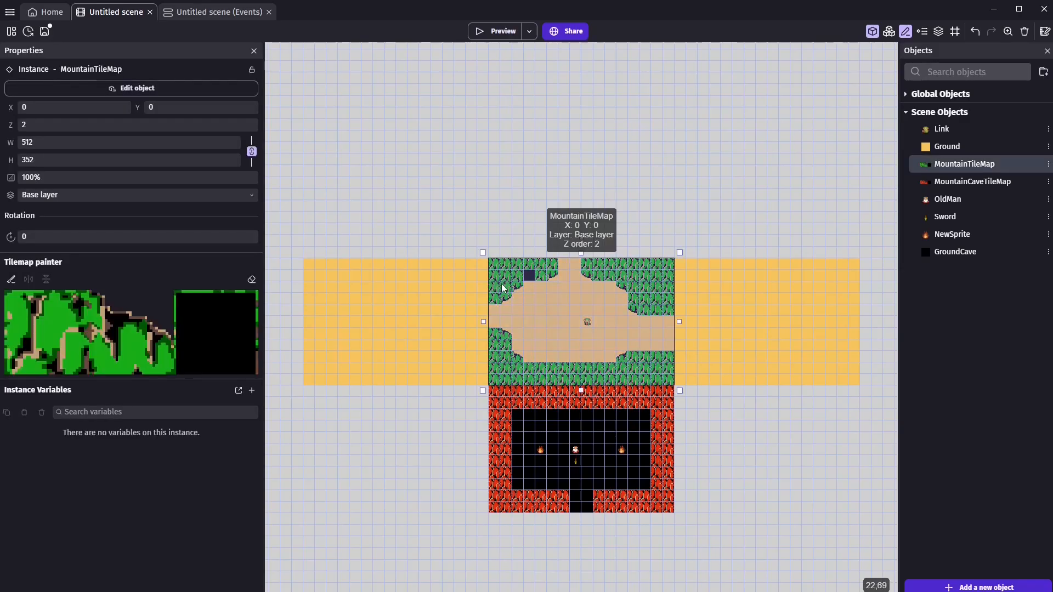
{"action": "left_click", "coordinate": [57, 308]}
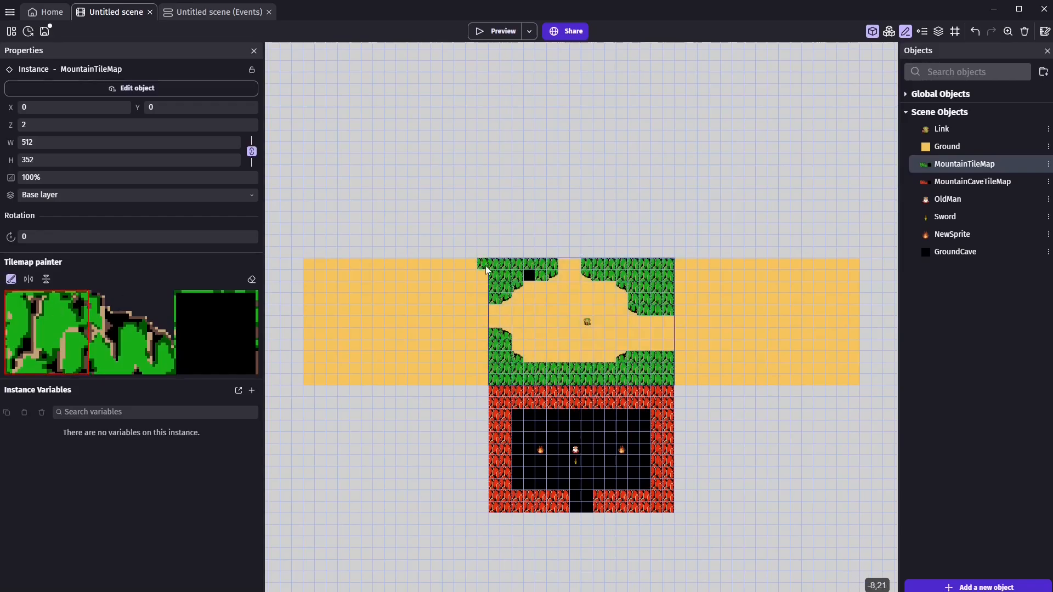
{"action": "mouse_move", "coordinate": [485, 265]}
{"action": "left_mouse_down"}
{"action": "mouse_move", "coordinate": [482, 283]}
{"action": "mouse_move", "coordinate": [311, 275]}
{"action": "left_mouse_up"}
{"action": "left_click_drag", "start_coordinate": [308, 375], "coordinate": [488, 384]}
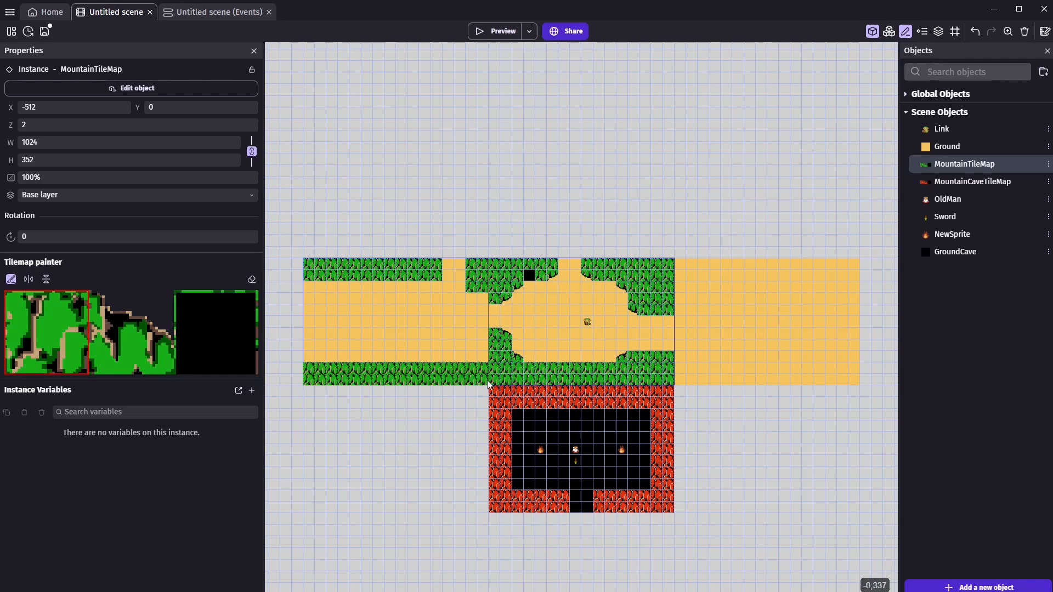
{"action": "left_click", "coordinate": [483, 357]}
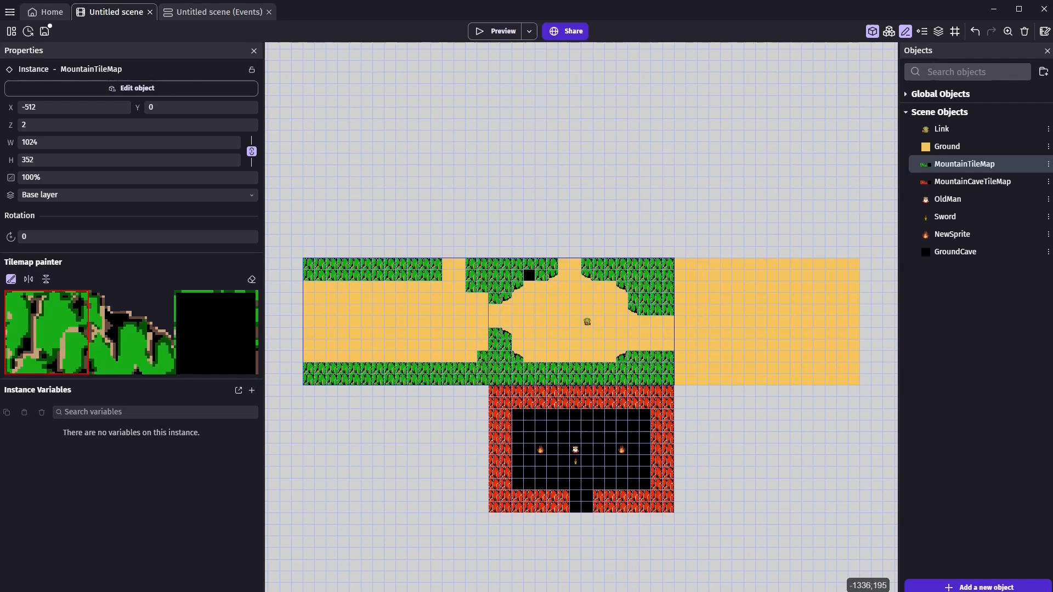
Step: Add a new sprite object from scratch and name it Tree
{"action": "left_click", "coordinate": [985, 586]}
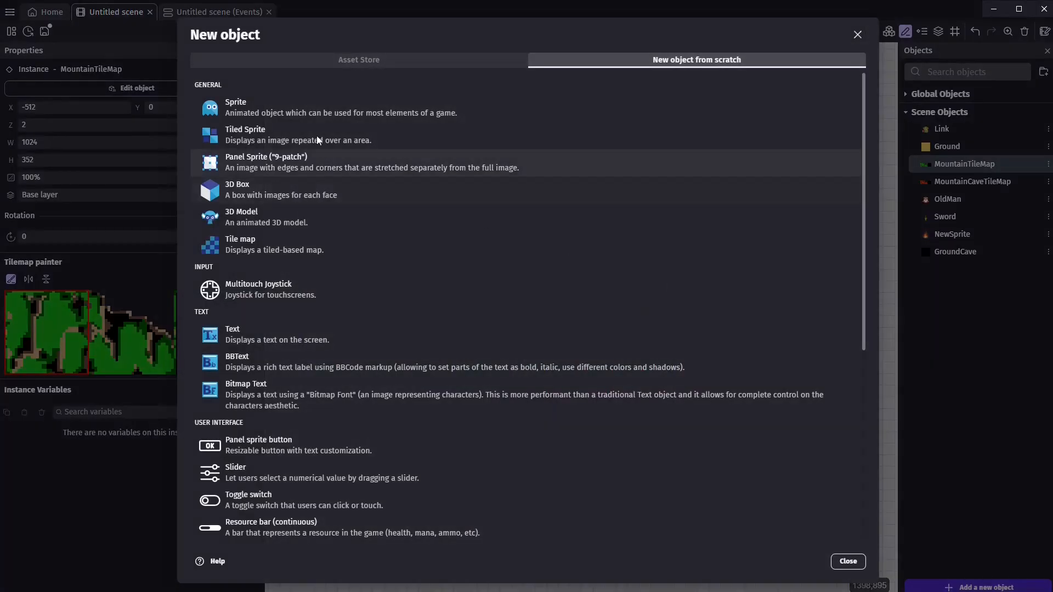
{"action": "left_click", "coordinate": [318, 110]}
{"action": "key", "text": "ctrl+a"}
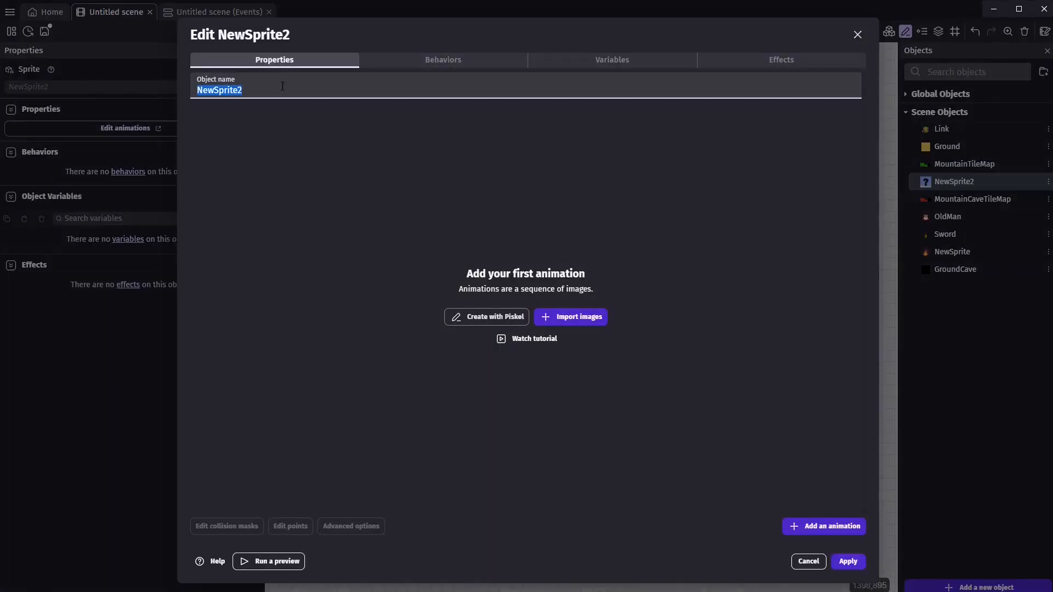
{"action": "type", "text": "Tree"}
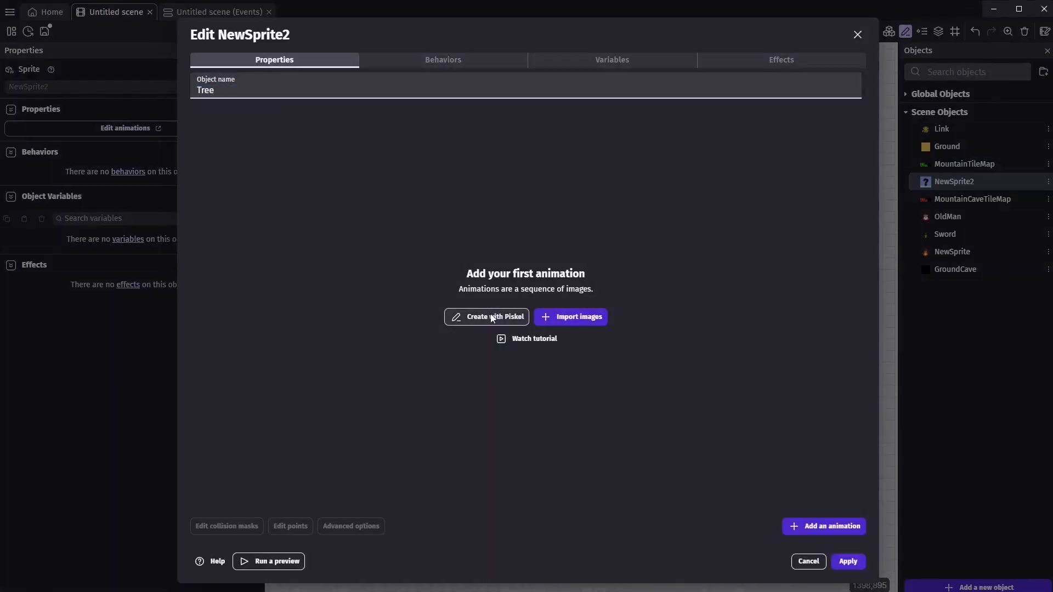
Step: Give Tree its bush image in Piskel, resized to 32 x 32 px with its content, and apply the object
{"action": "left_click", "coordinate": [492, 318]}
{"action": "left_click_drag", "start_coordinate": [555, 314], "coordinate": [555, 314]}
{"action": "left_click", "coordinate": [814, 196]}
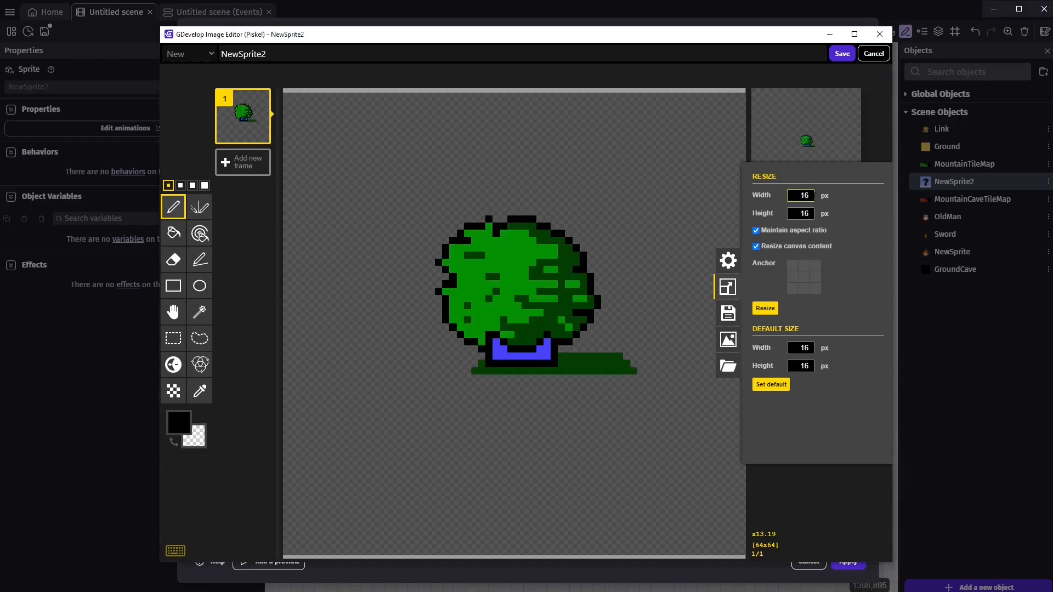
{"action": "type", "text": "32"}
{"action": "left_click", "coordinate": [766, 308]}
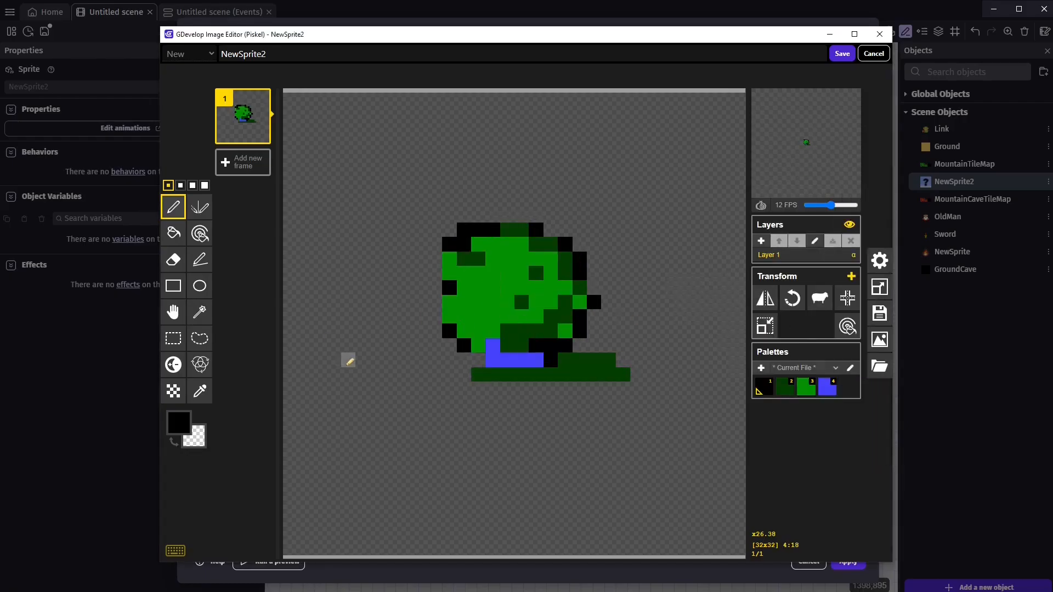
{"action": "left_click", "coordinate": [842, 54]}
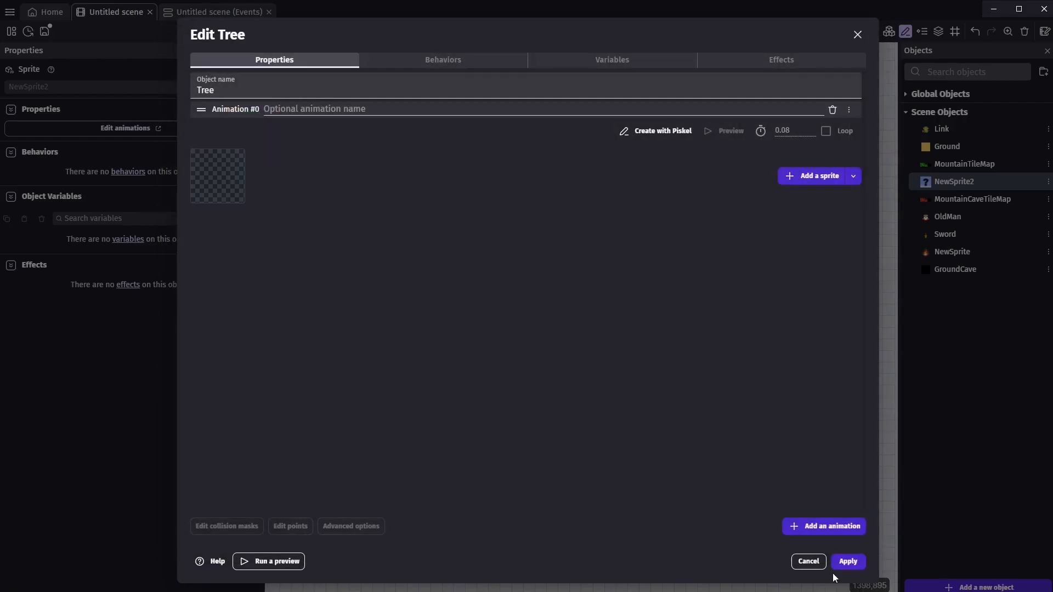
{"action": "left_click", "coordinate": [856, 561]}
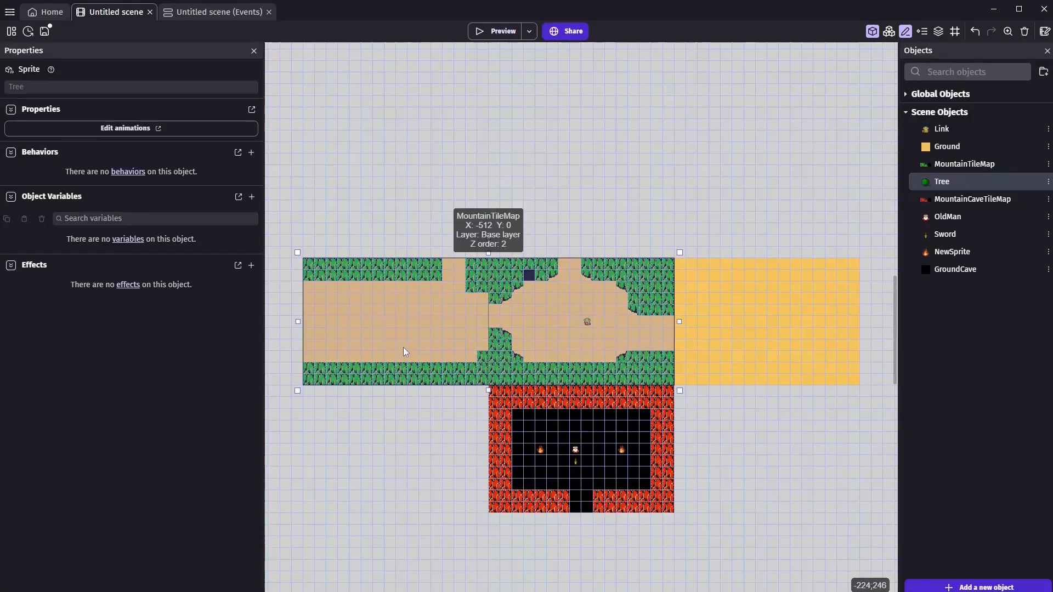
Step: Place five Tree instances on the western ground, four as the corners of a rectangle and one in its centre
{"action": "left_click_drag", "start_coordinate": [942, 181], "coordinate": [426, 333]}
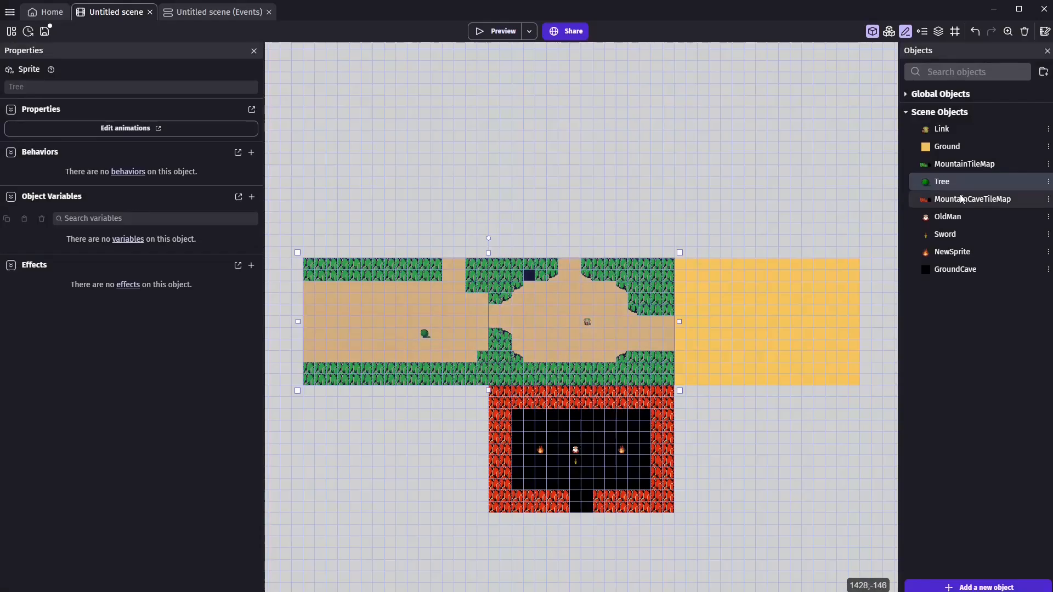
{"action": "left_click_drag", "start_coordinate": [941, 181], "coordinate": [353, 303]}
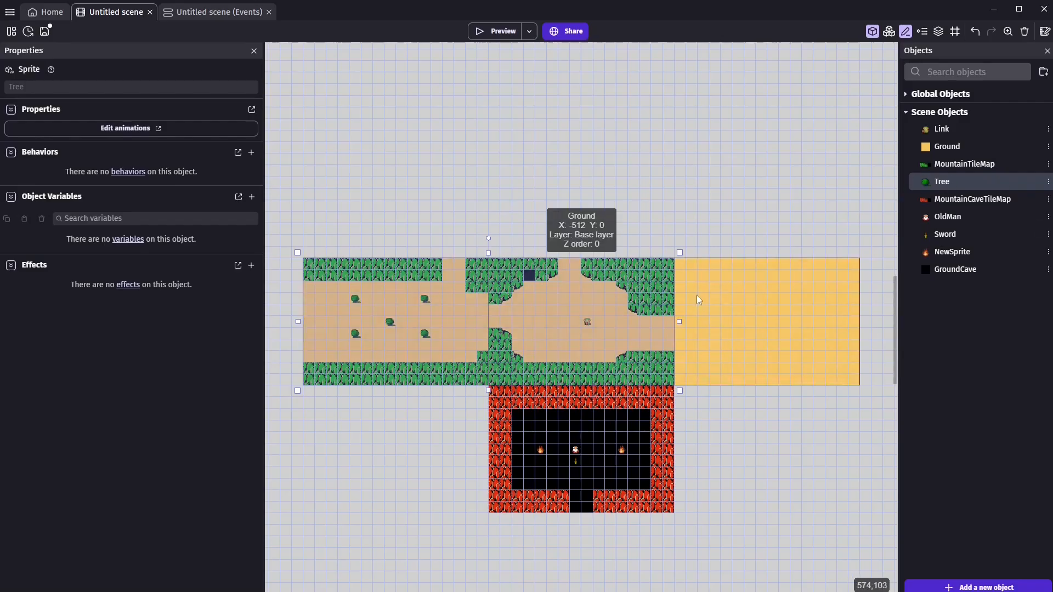
Step: Extend MountainTileMap two tiles eastward with rock walls above and below the passage, leaving the path between them open
{"action": "left_click", "coordinate": [955, 164]}
{"action": "left_click", "coordinate": [605, 299]}
{"action": "mouse_move", "coordinate": [680, 264]}
{"action": "left_mouse_down"}
{"action": "mouse_move", "coordinate": [682, 310]}
{"action": "mouse_move", "coordinate": [691, 264]}
{"action": "left_mouse_up"}
{"action": "left_click_drag", "start_coordinate": [680, 358], "coordinate": [692, 379]}
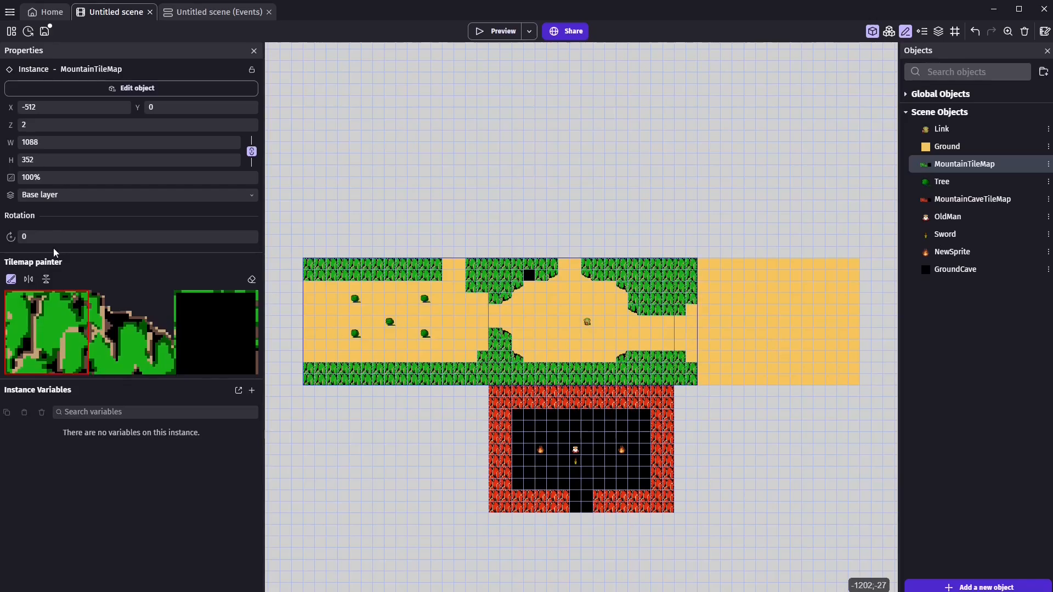
Step: Round off the exposed wall corners of MountainTileMap beside the western and eastern areas with suitably flipped slope tiles
{"action": "left_click", "coordinate": [130, 321]}
{"action": "left_click", "coordinate": [46, 279]}
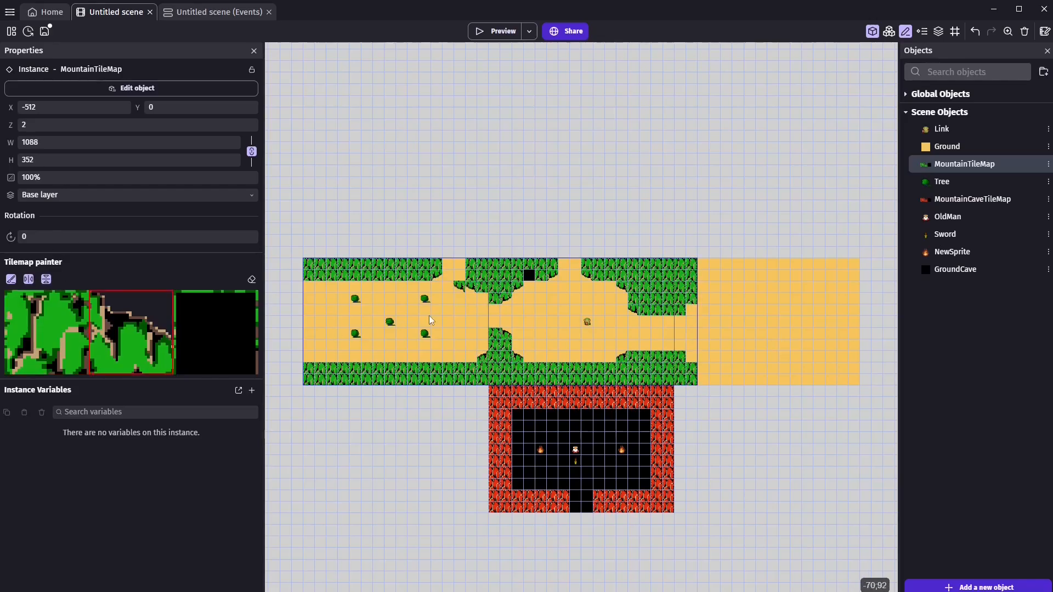
{"action": "left_click", "coordinate": [678, 359]}
{"action": "left_click", "coordinate": [690, 367]}
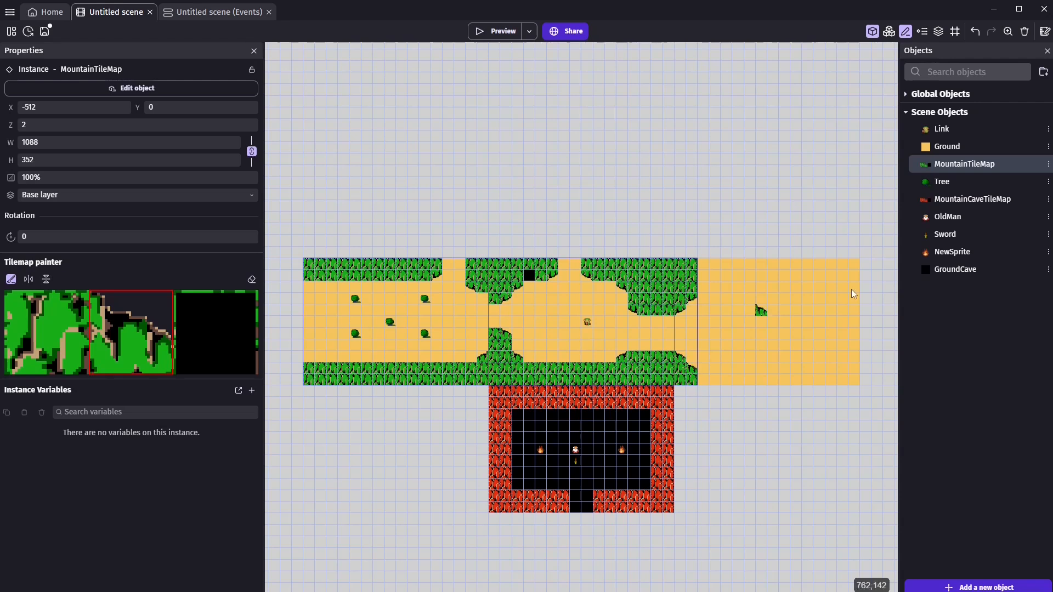
Step: Place two Tree instances stacked vertically at the lower edge of the eastern ground, directly beside the rock wall
{"action": "left_click", "coordinate": [942, 181]}
{"action": "mouse_move", "coordinate": [948, 181]}
{"action": "left_mouse_down"}
{"action": "mouse_move", "coordinate": [759, 288]}
{"action": "mouse_move", "coordinate": [749, 357]}
{"action": "mouse_move", "coordinate": [715, 387]}
{"action": "mouse_move", "coordinate": [703, 379]}
{"action": "left_mouse_up"}
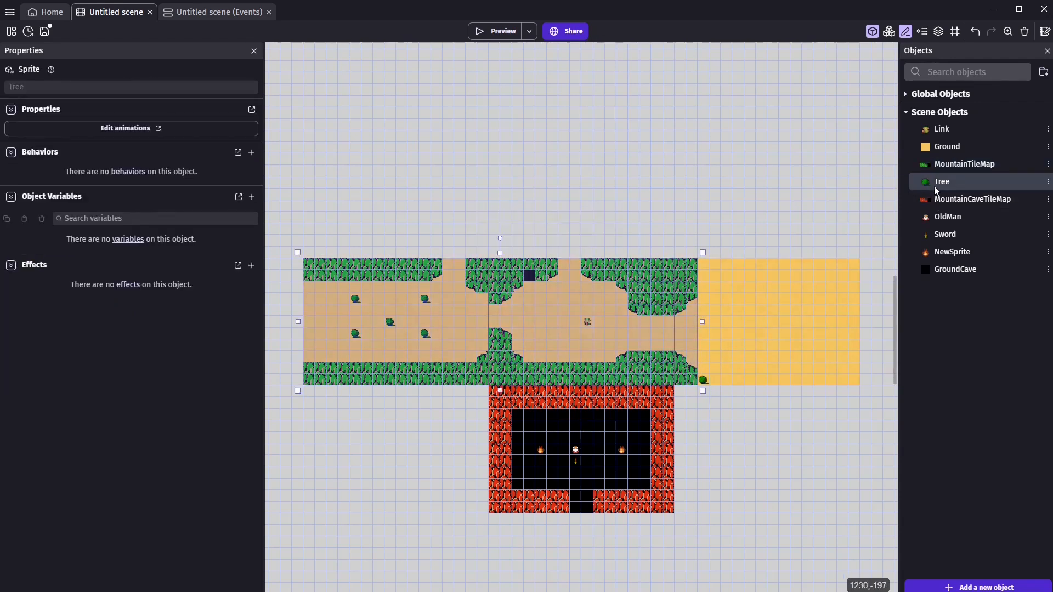
{"action": "left_click_drag", "start_coordinate": [934, 186], "coordinate": [702, 369]}
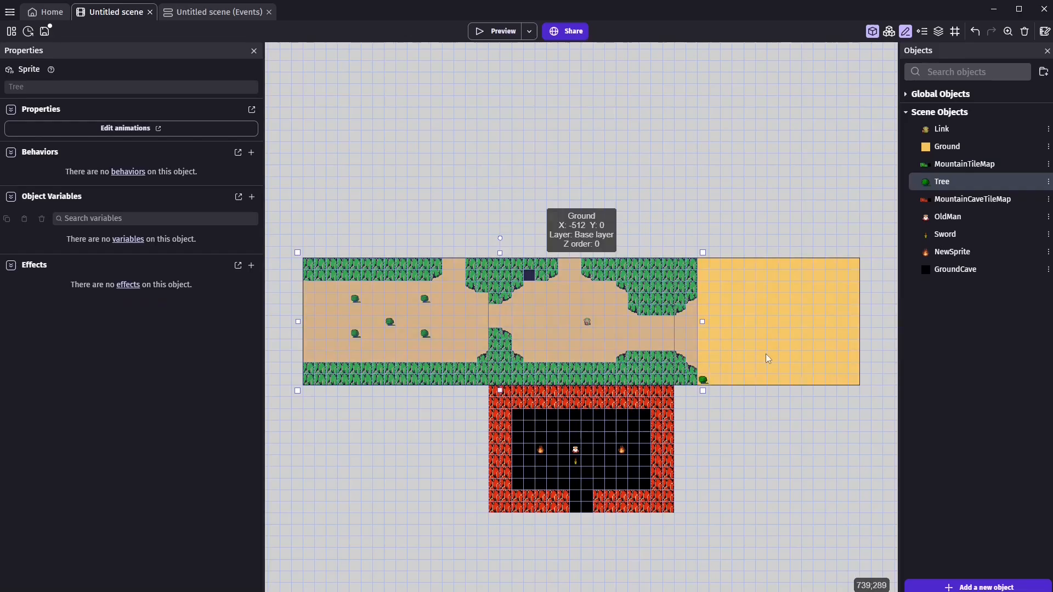
{"action": "left_click_drag", "start_coordinate": [957, 188], "coordinate": [706, 370]}
Step: Duplicate the stacked trees eastward until two full rows line the lower edge of the eastern ground
{"action": "left_click_drag", "start_coordinate": [746, 428], "coordinate": [693, 349]}
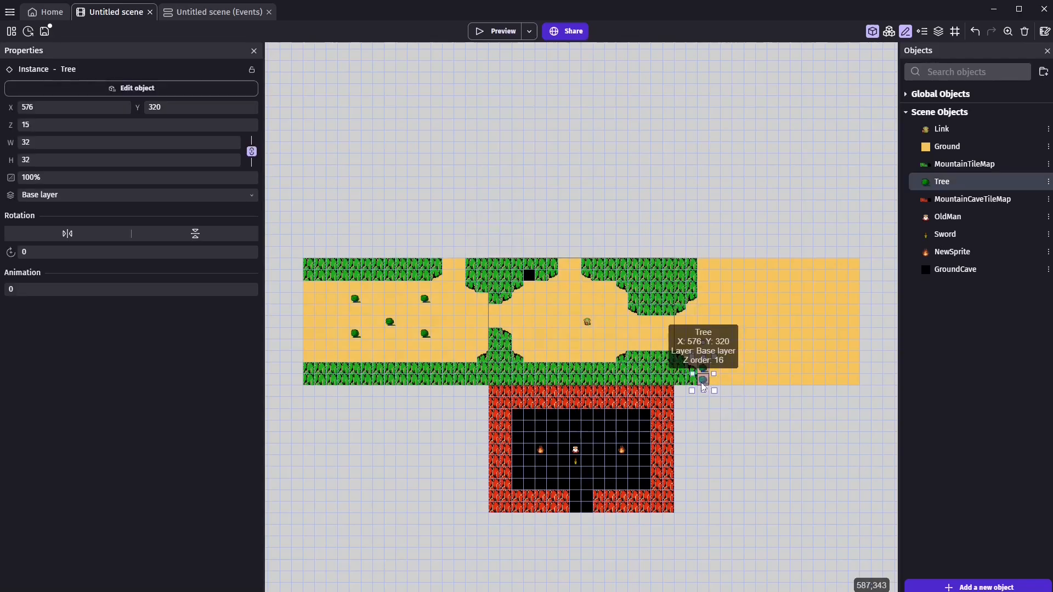
{"action": "left_click_drag", "start_coordinate": [704, 385], "coordinate": [740, 383], "text": "ctrl"}
{"action": "left_click_drag", "start_coordinate": [793, 425], "coordinate": [692, 355]}
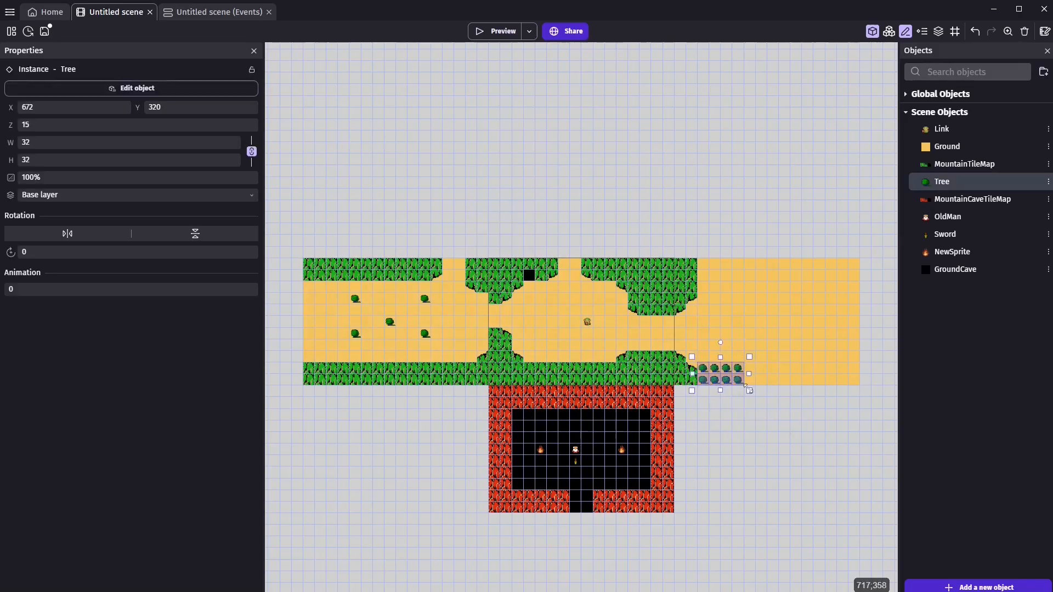
{"action": "left_click_drag", "start_coordinate": [742, 382], "coordinate": [845, 381], "text": "ctrl"}
{"action": "left_click", "coordinate": [853, 424]}
{"action": "left_click", "coordinate": [821, 431]}
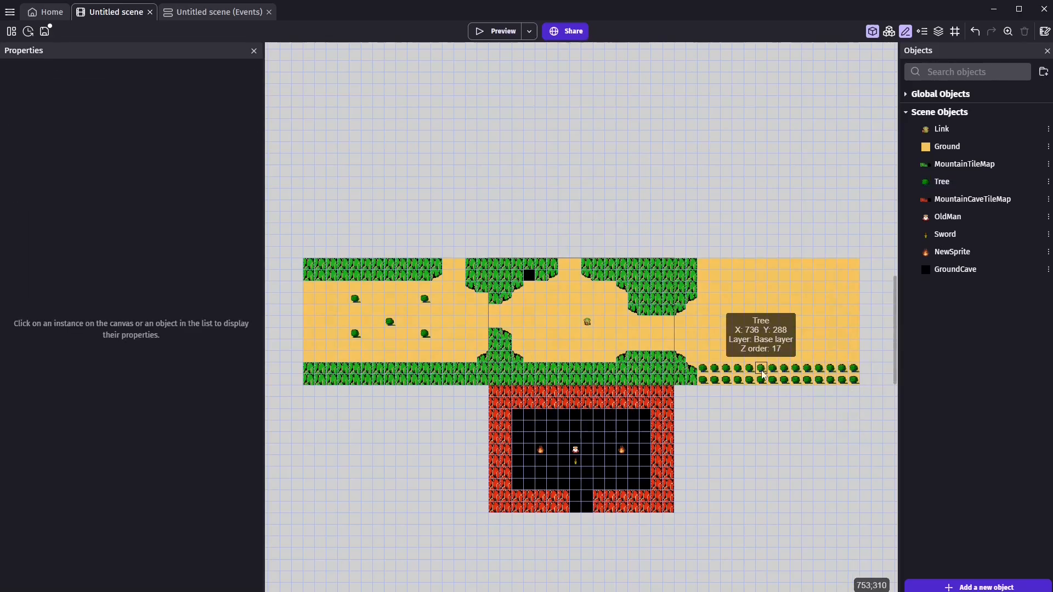
Step: Copy trees into two spaced rows of six across the eastern ground and four vertical pairs along its upper edge
{"action": "left_click_drag", "start_coordinate": [764, 375], "coordinate": [731, 310]}
{"action": "left_click_drag", "start_coordinate": [712, 209], "coordinate": [849, 351]}
{"action": "left_click_drag", "start_coordinate": [872, 424], "coordinate": [715, 276]}
{"action": "left_click", "coordinate": [632, 198]}
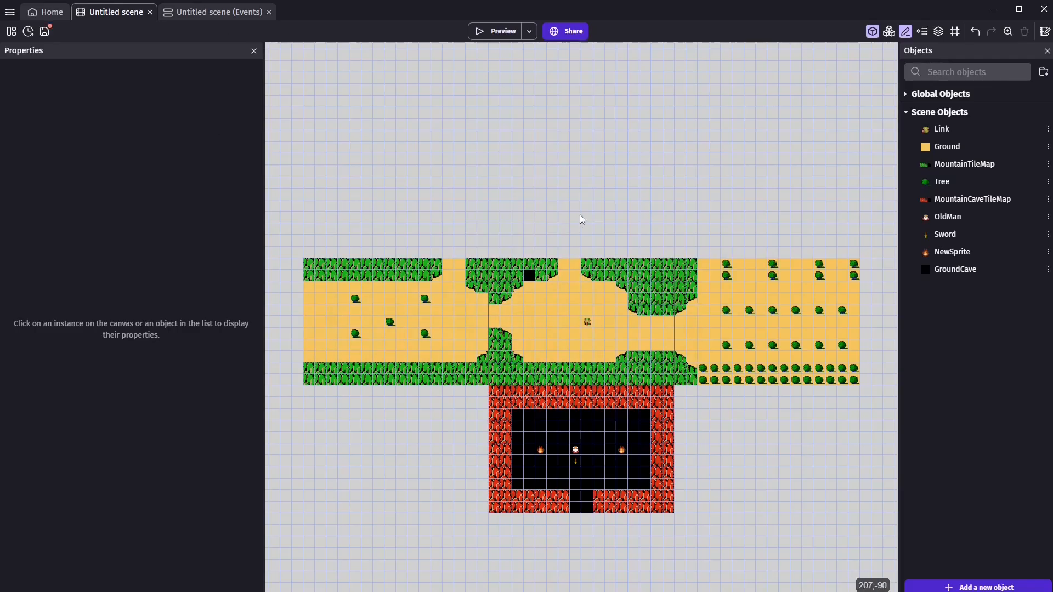
Step: Preview the game, walk Link to the right, and close the preview
{"action": "left_click", "coordinate": [495, 31]}
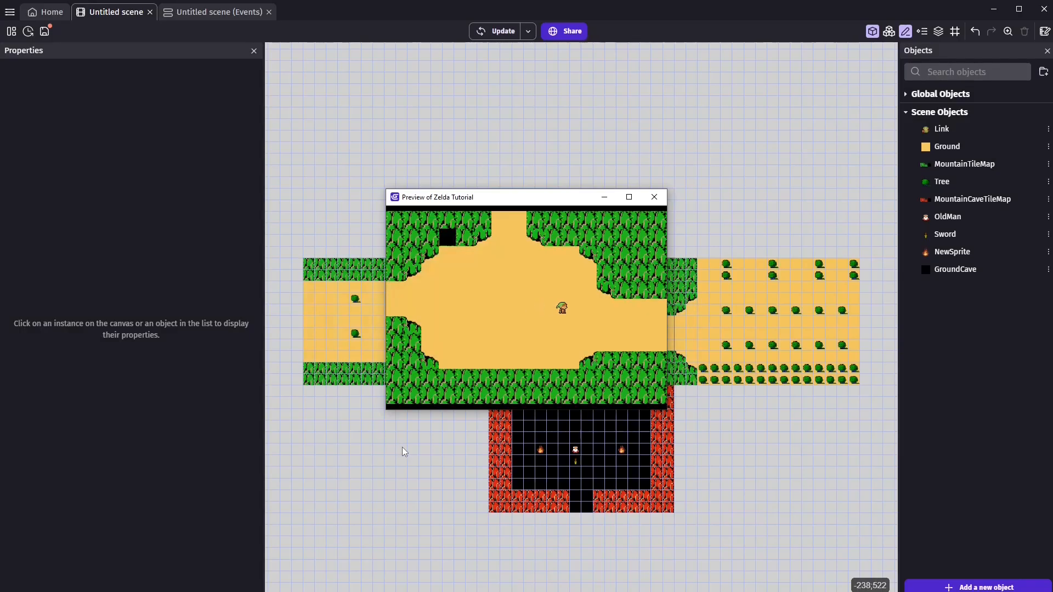
{"action": "key", "text": "Right"}
{"action": "left_click", "coordinate": [654, 197]}
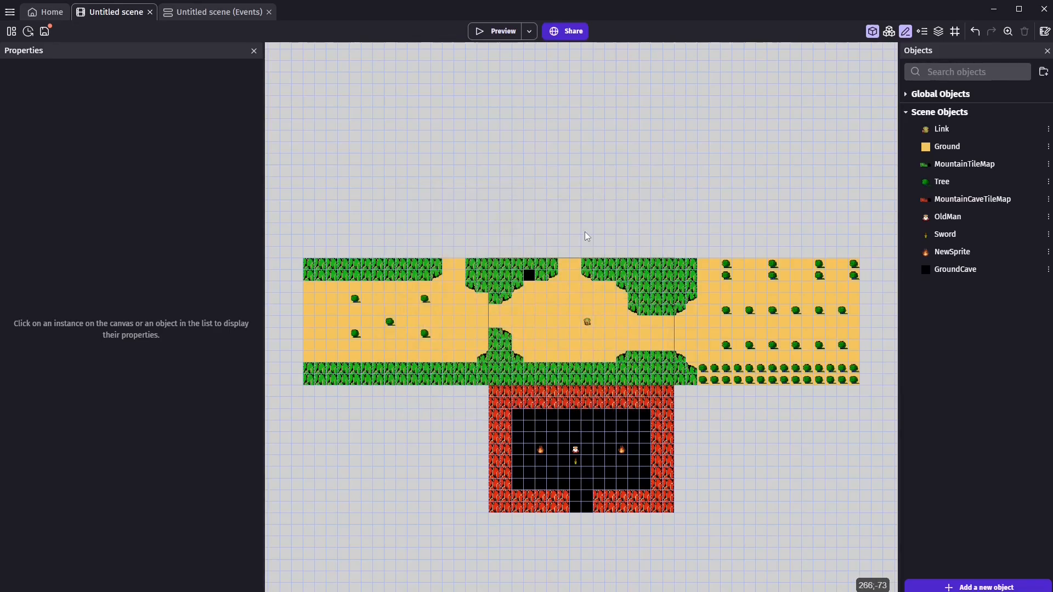
Step: Add the Is on screen behavior to Link and apply the change
{"action": "scroll", "coordinate": [584, 231], "scroll_direction": "up", "scroll_amount": 10}
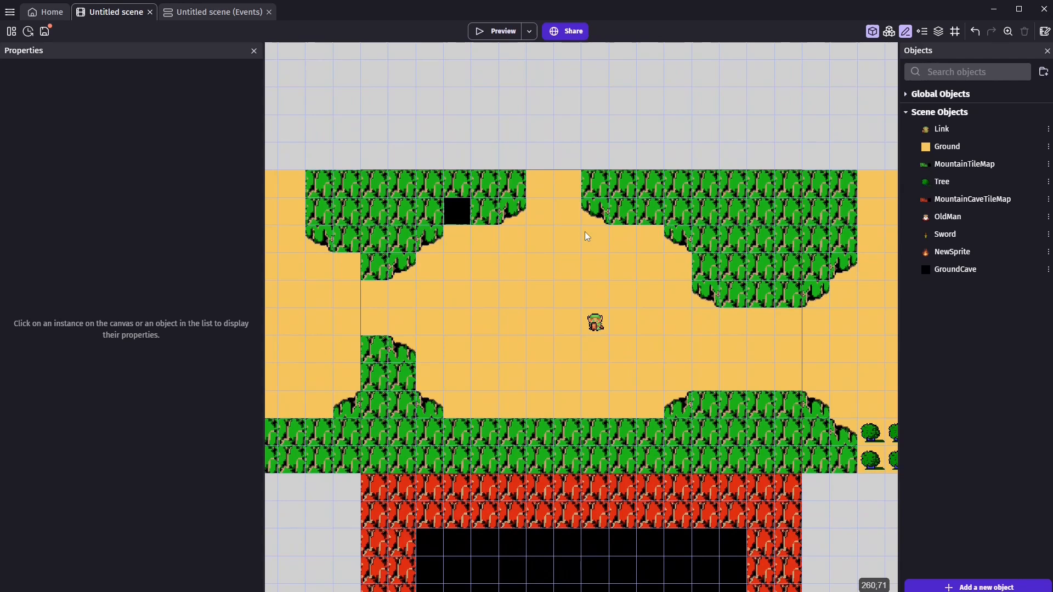
{"action": "left_click_drag", "start_coordinate": [427, 127], "coordinate": [704, 217]}
{"action": "left_click", "coordinate": [600, 329]}
{"action": "double_click", "coordinate": [601, 329]}
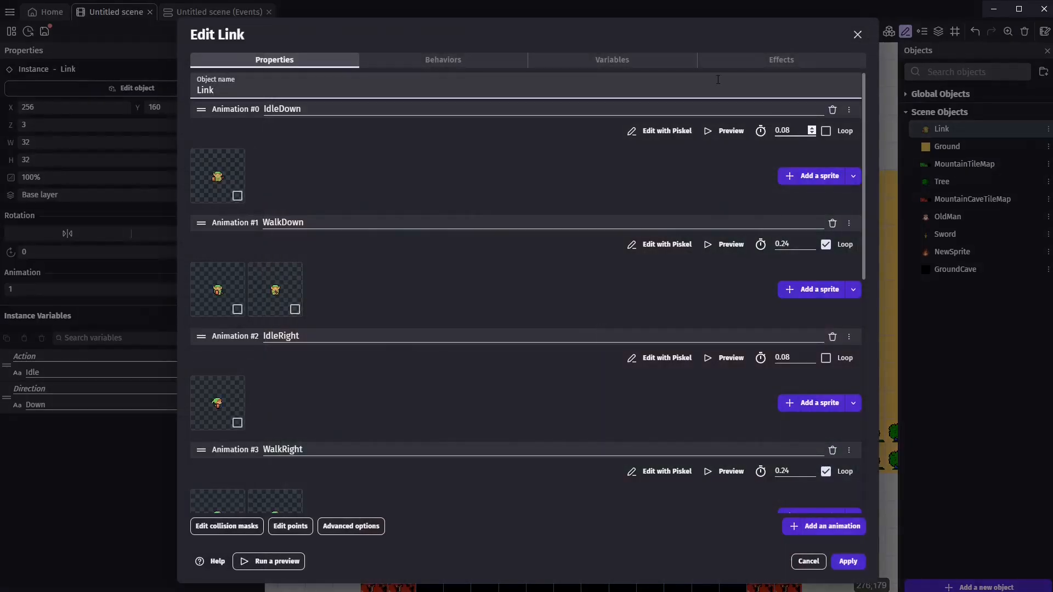
{"action": "left_click", "coordinate": [465, 61]}
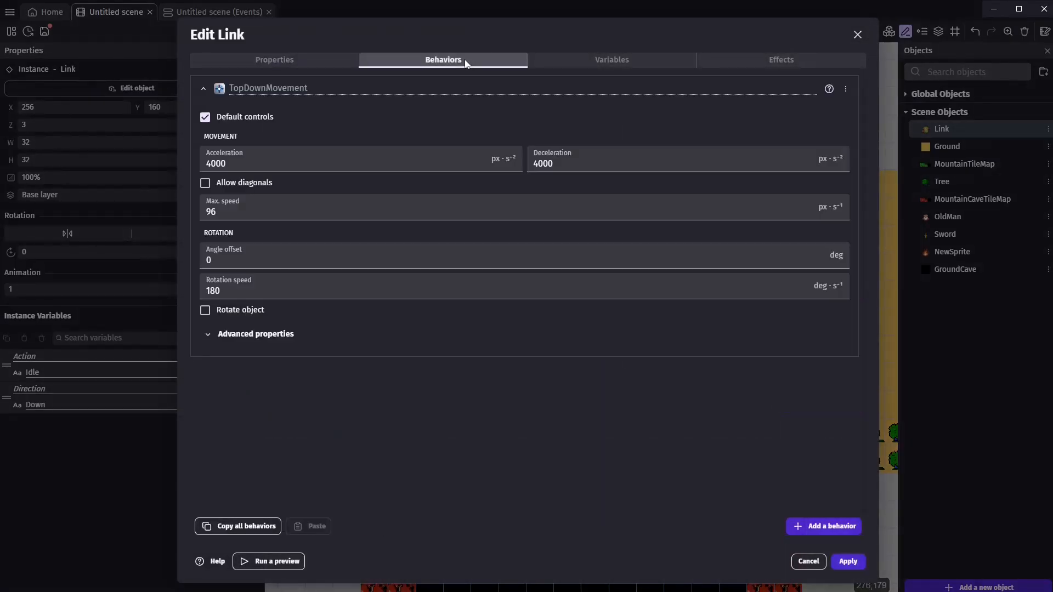
{"action": "left_click", "coordinate": [824, 526]}
{"action": "type", "text": "screen"}
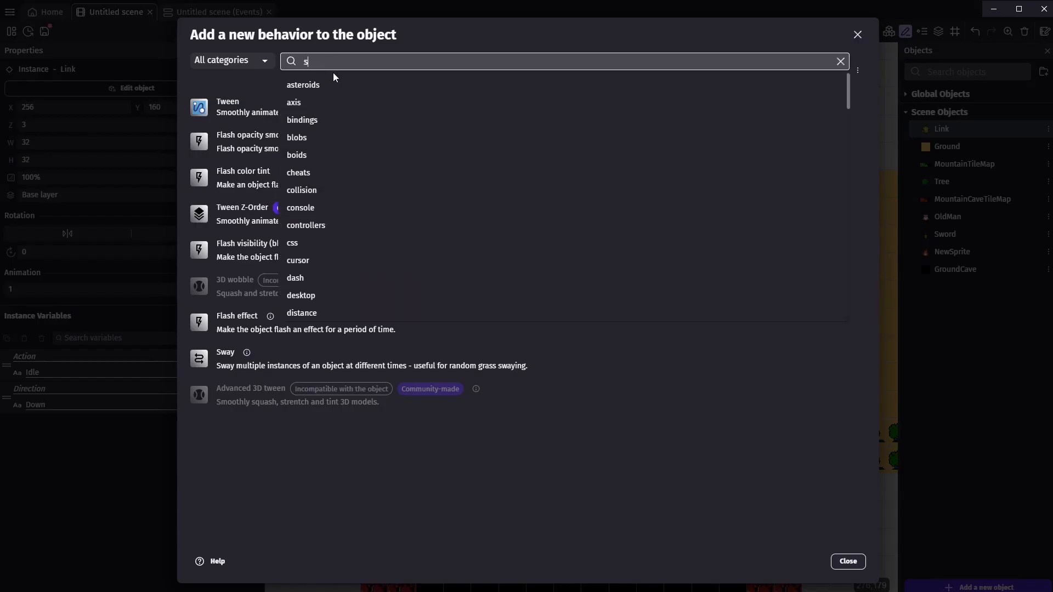
{"action": "left_click", "coordinate": [332, 85]}
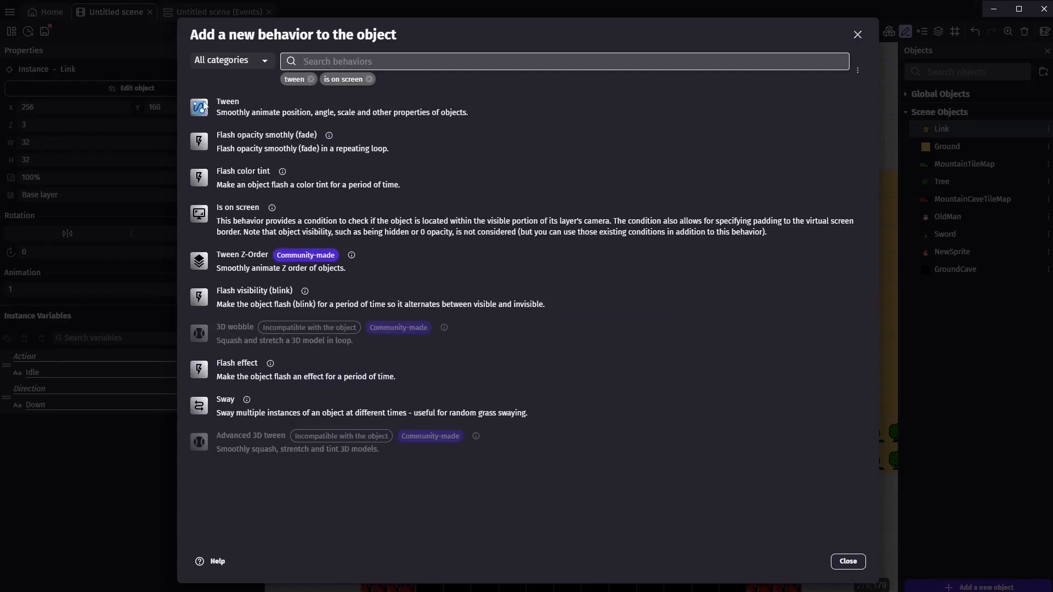
{"action": "left_click", "coordinate": [311, 79]}
{"action": "left_click", "coordinate": [230, 105]}
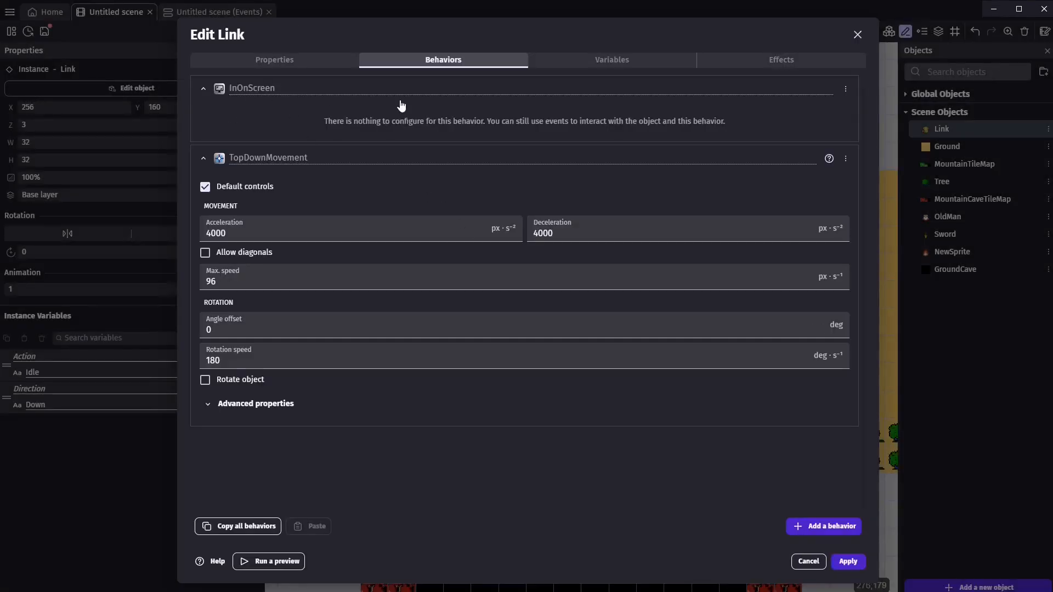
{"action": "left_click", "coordinate": [848, 562]}
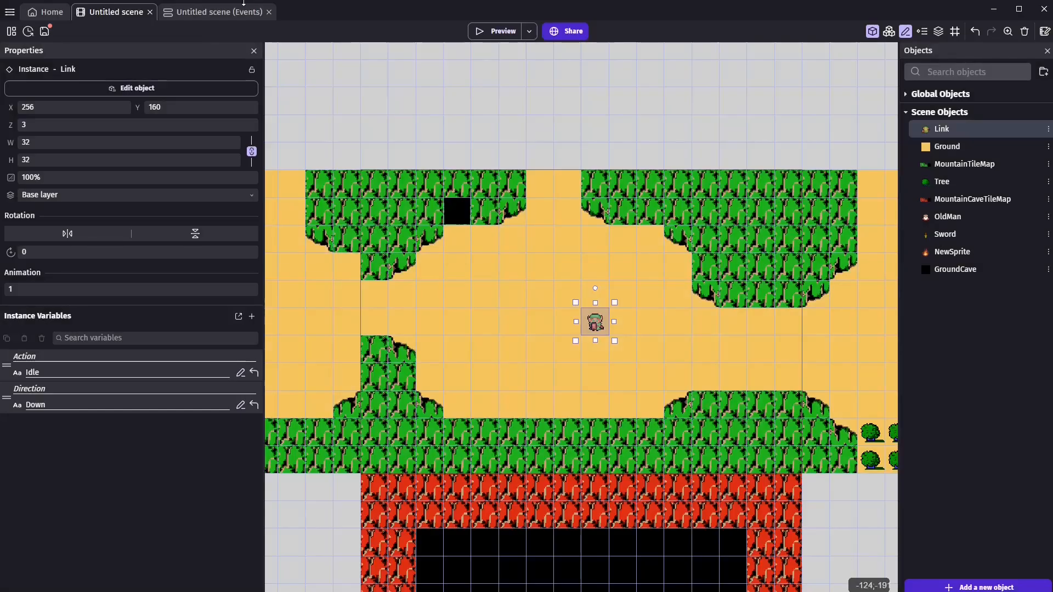
Step: Add a scene event with an inverted Is on screen condition for Link and 0 pixels of padding
{"action": "left_click", "coordinate": [217, 12]}
{"action": "left_click", "coordinate": [59, 328]}
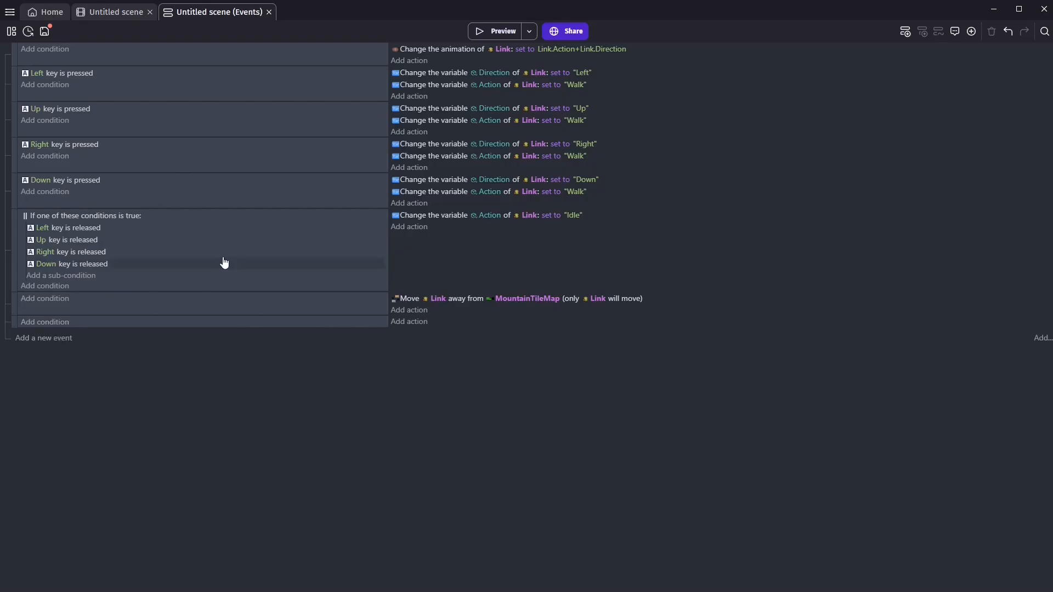
{"action": "left_click", "coordinate": [52, 324]}
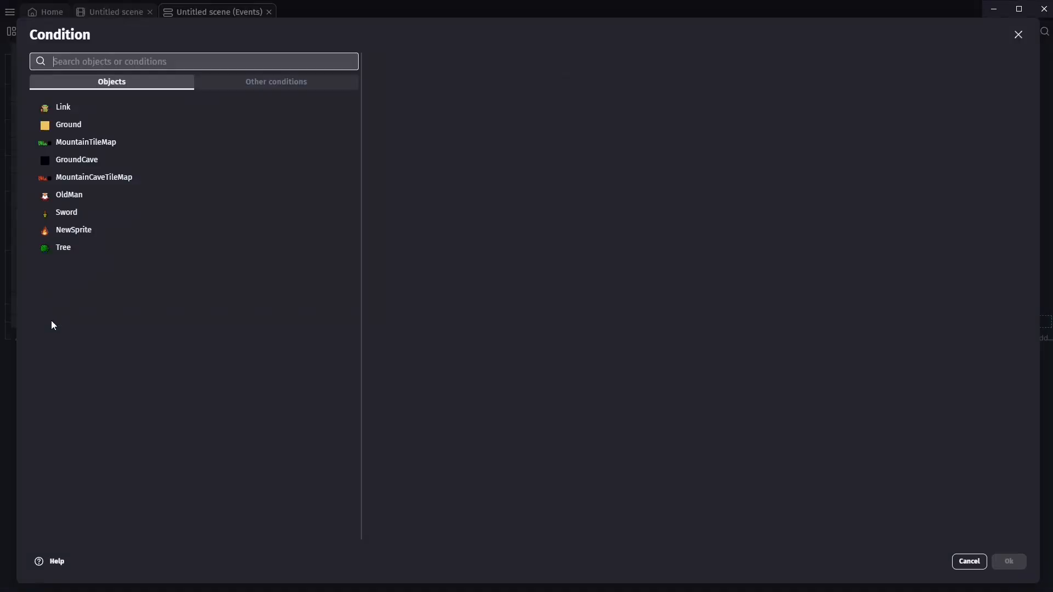
{"action": "left_click", "coordinate": [63, 108]}
{"action": "left_click", "coordinate": [436, 108]}
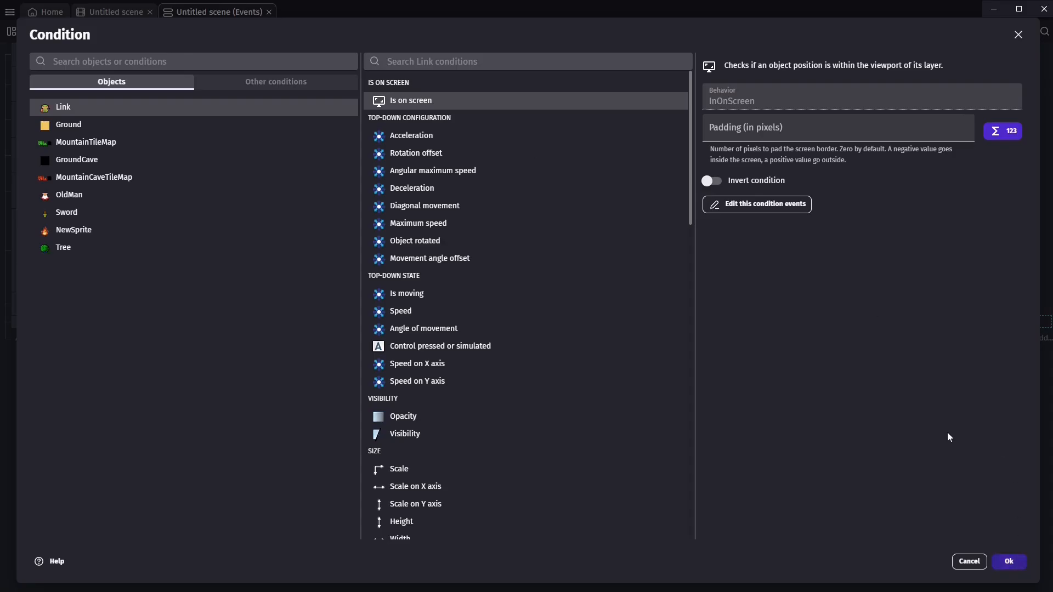
{"action": "left_click", "coordinate": [792, 133]}
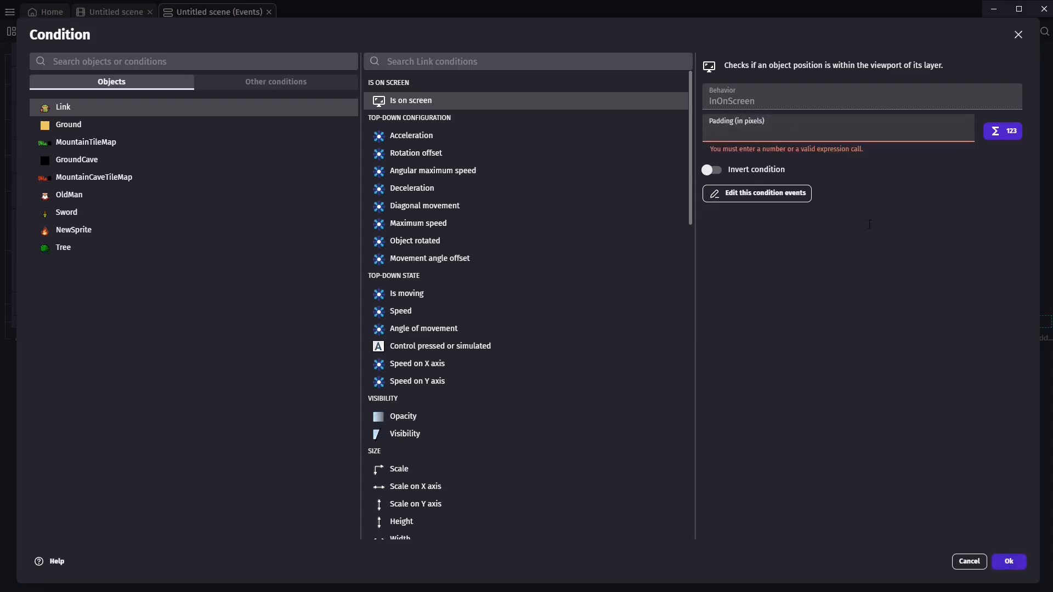
{"action": "type", "text": "0"}
{"action": "left_click", "coordinate": [1014, 563]}
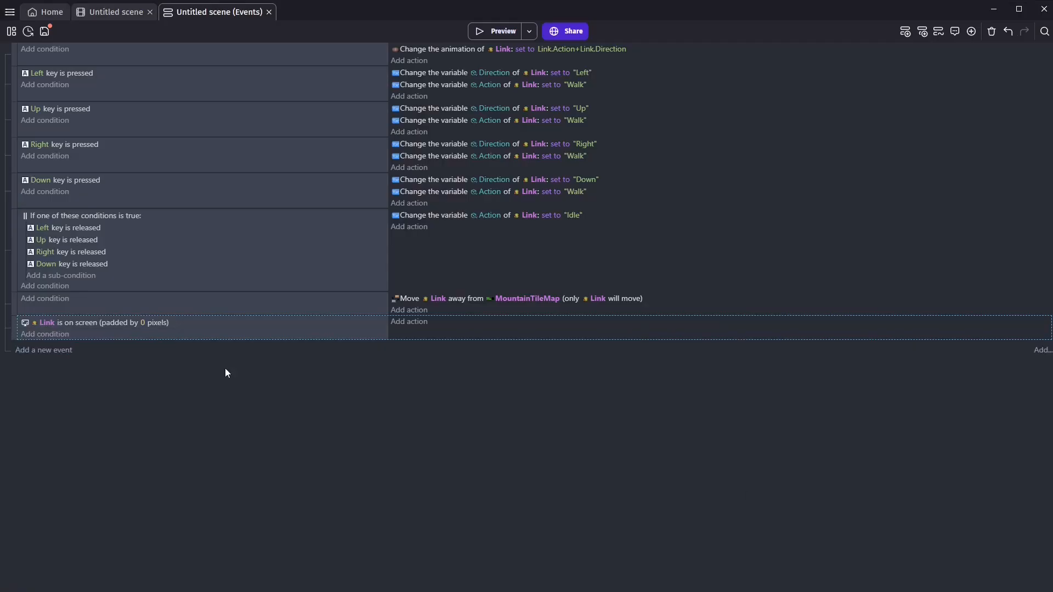
{"action": "right_click", "coordinate": [67, 324]}
{"action": "left_click", "coordinate": [104, 385]}
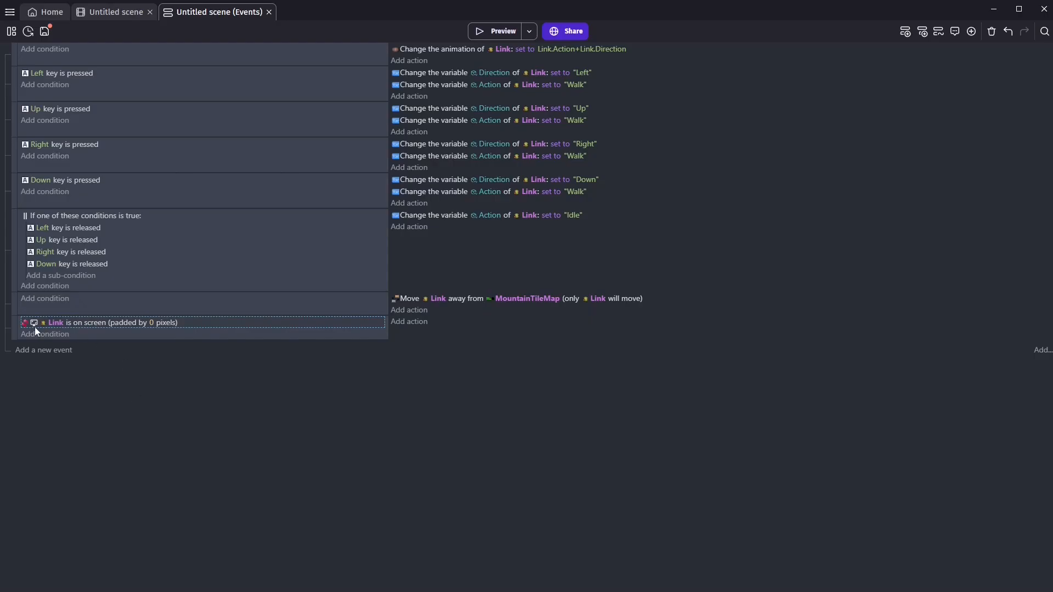
Step: Add four empty sub-events under the inverted Link is on screen event
{"action": "left_click", "coordinate": [101, 335]}
{"action": "right_click", "coordinate": [100, 334]}
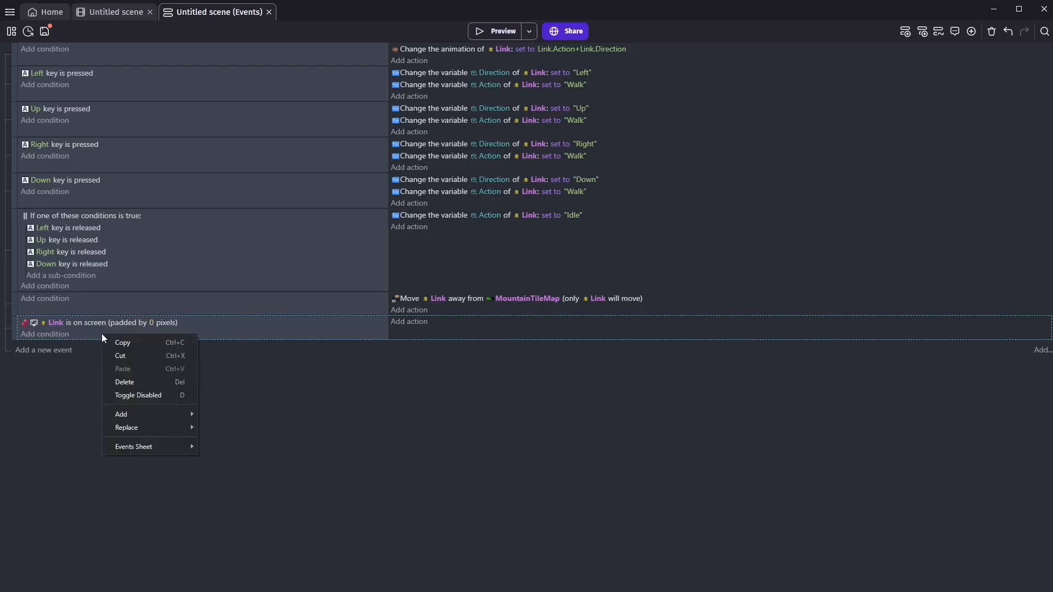
{"action": "mouse_move", "coordinate": [155, 413]}
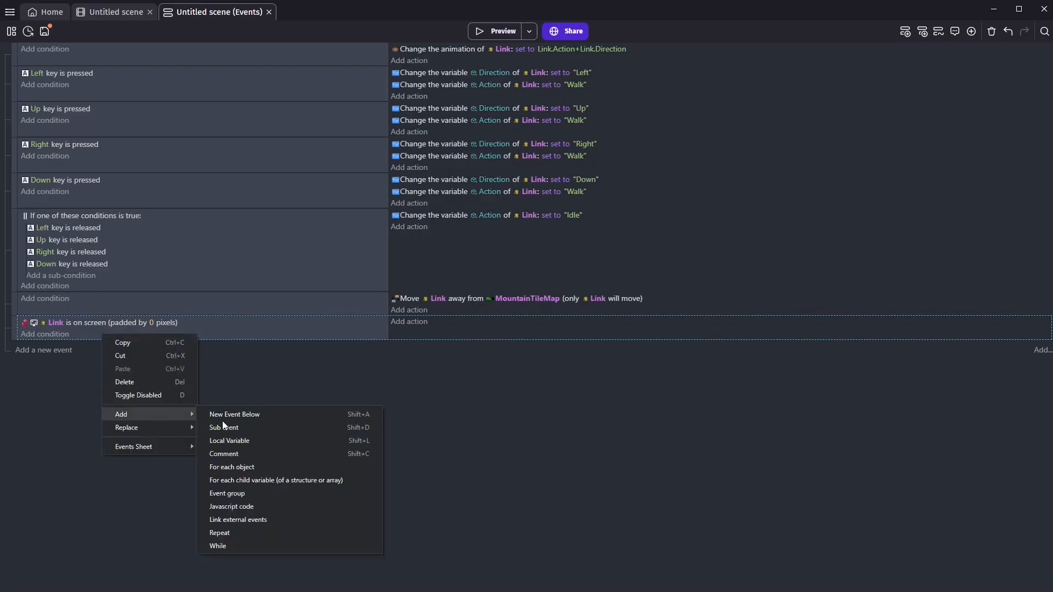
{"action": "left_click", "coordinate": [271, 427]}
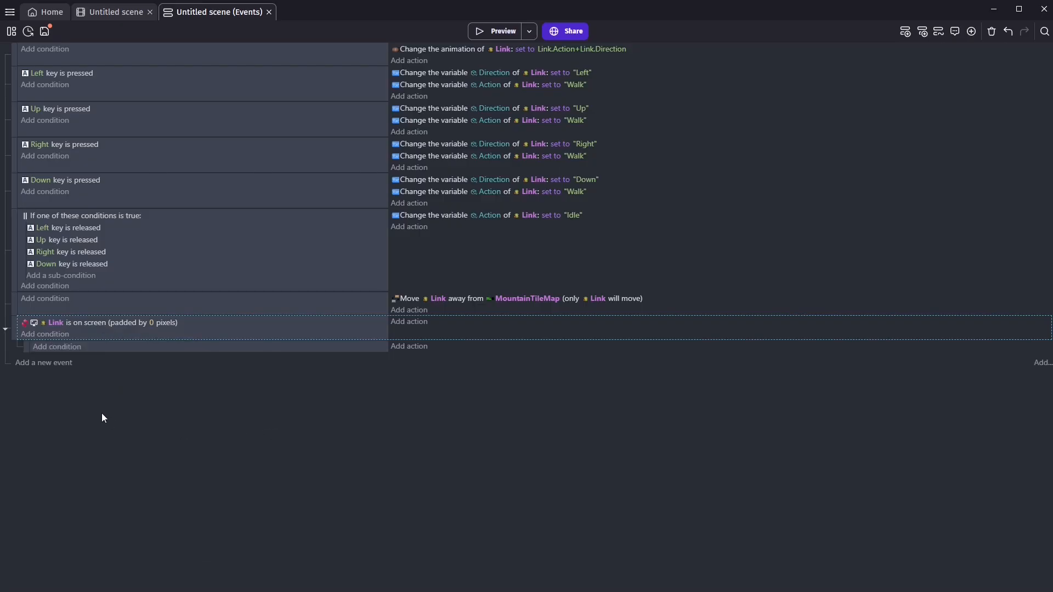
{"action": "key", "text": "shift+d"}
{"action": "key", "text": "shift+d"}
{"action": "key", "text": "shift+d"}
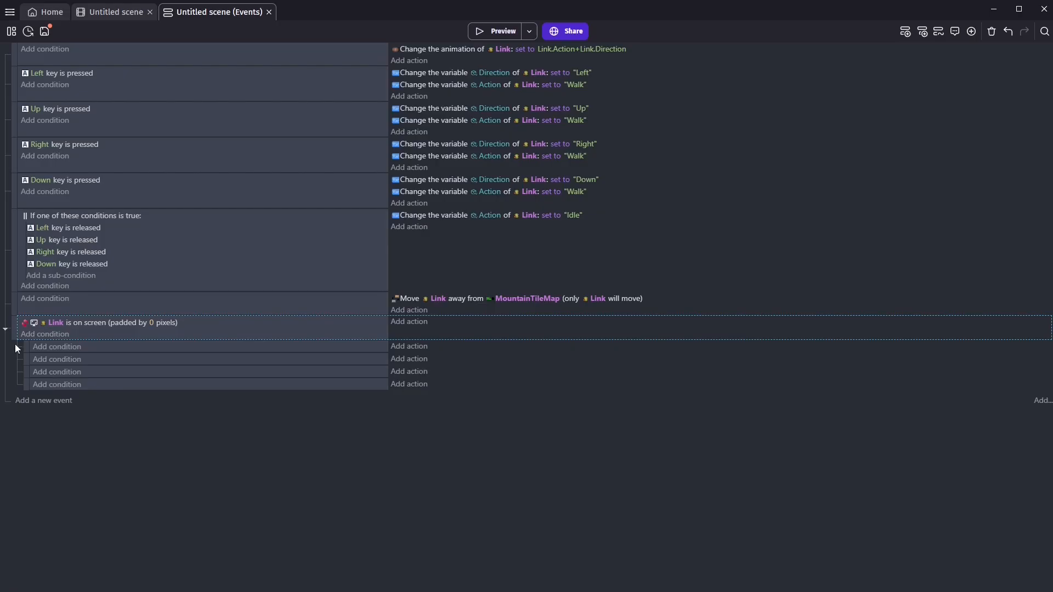
{"action": "left_click_drag", "start_coordinate": [14, 328], "coordinate": [14, 329]}
{"action": "left_click", "coordinate": [98, 324]}
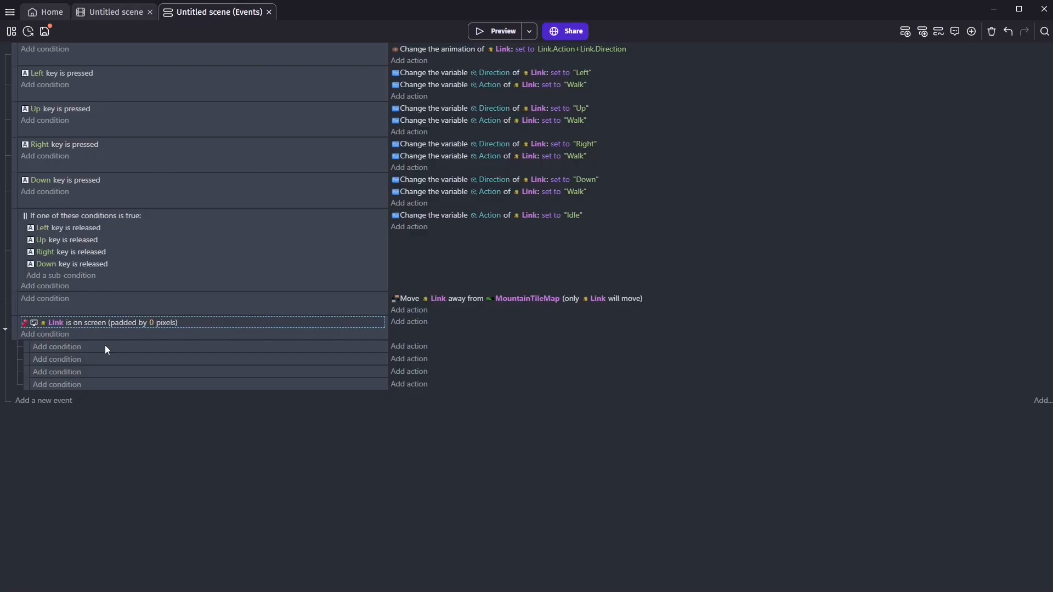
Step: Give the first sub-event a condition that Link's center X position is less than CameraCenterX()-256
{"action": "left_click", "coordinate": [106, 349]}
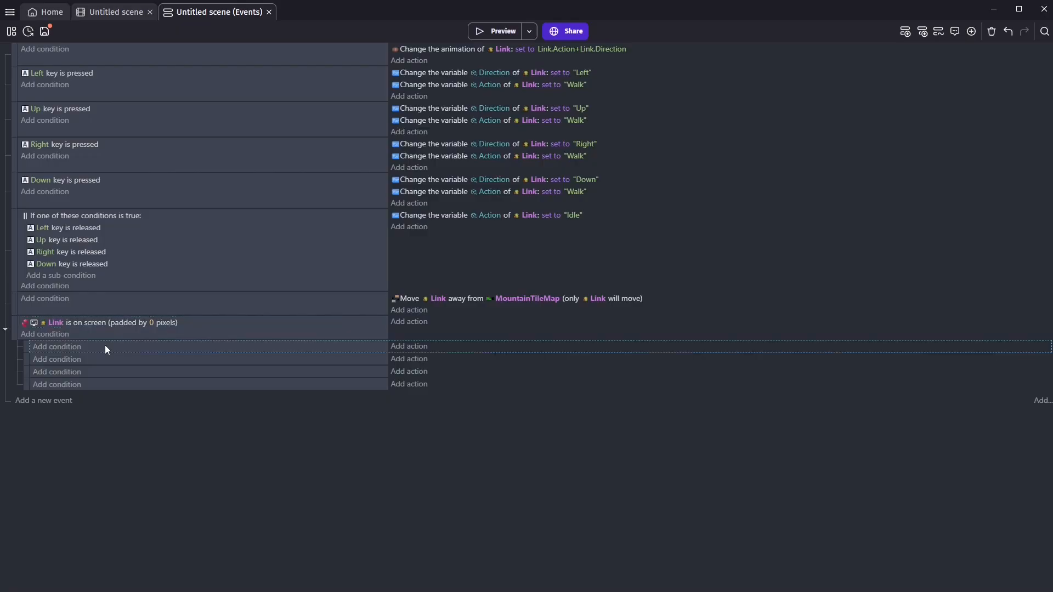
{"action": "left_click", "coordinate": [69, 348]}
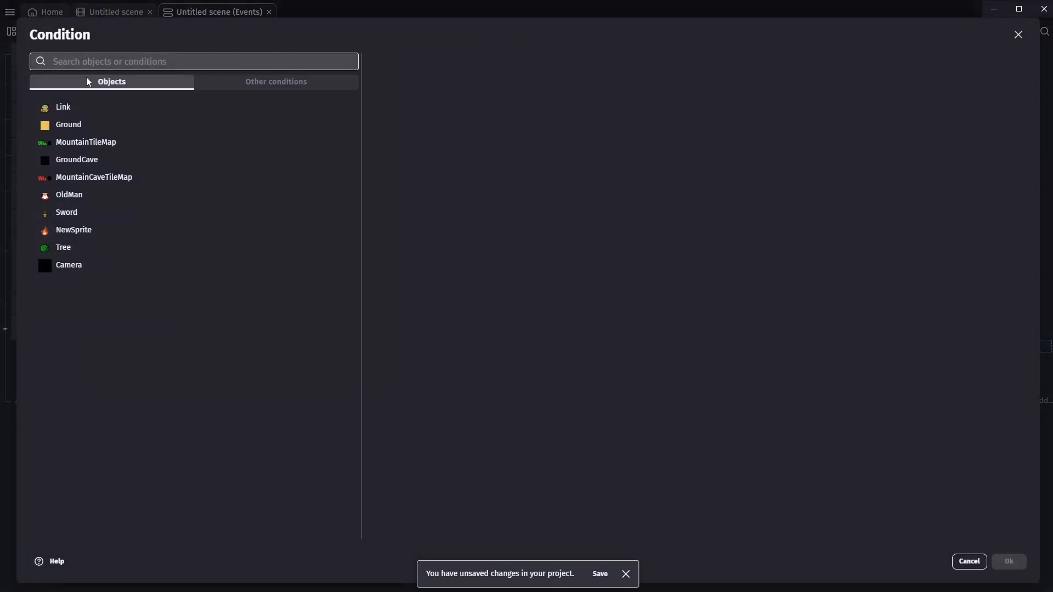
{"action": "left_click", "coordinate": [81, 109]}
{"action": "type", "text": "center"}
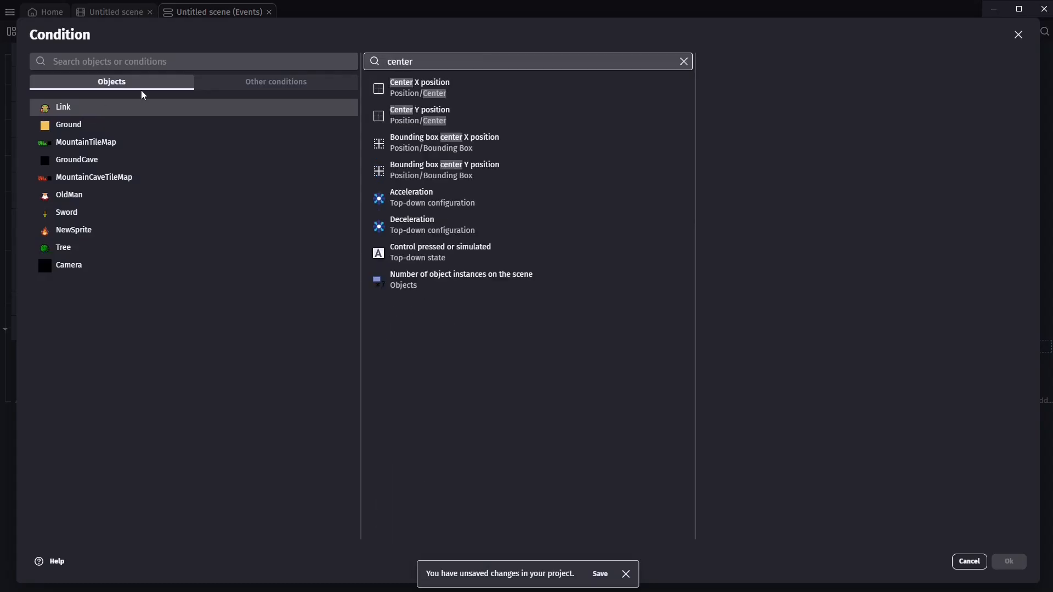
{"action": "left_click", "coordinate": [463, 94]}
{"action": "left_click", "coordinate": [732, 101]}
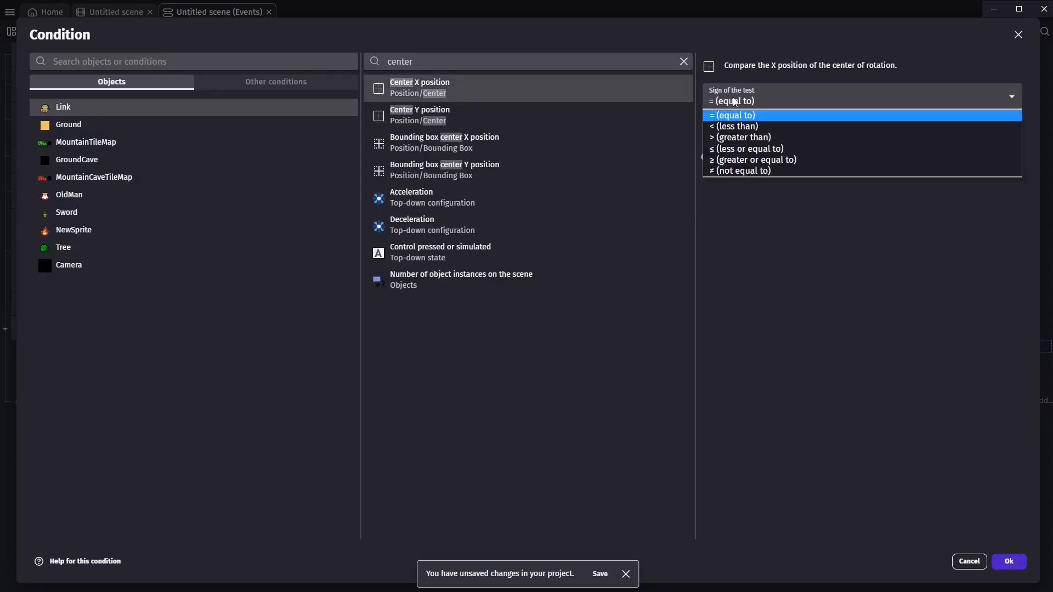
{"action": "left_click", "coordinate": [762, 126]}
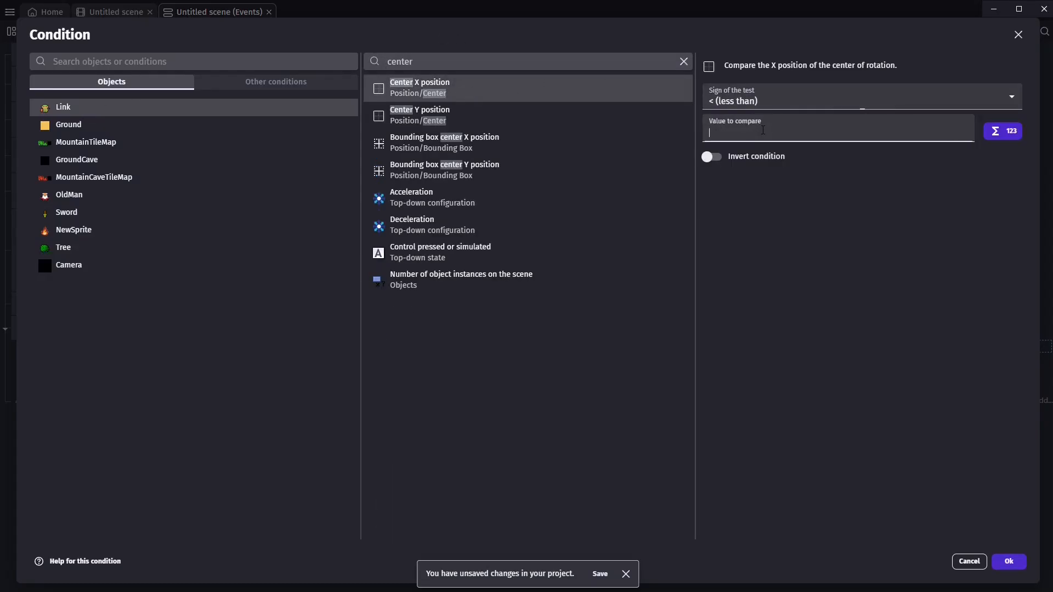
{"action": "type", "text": "Came"}
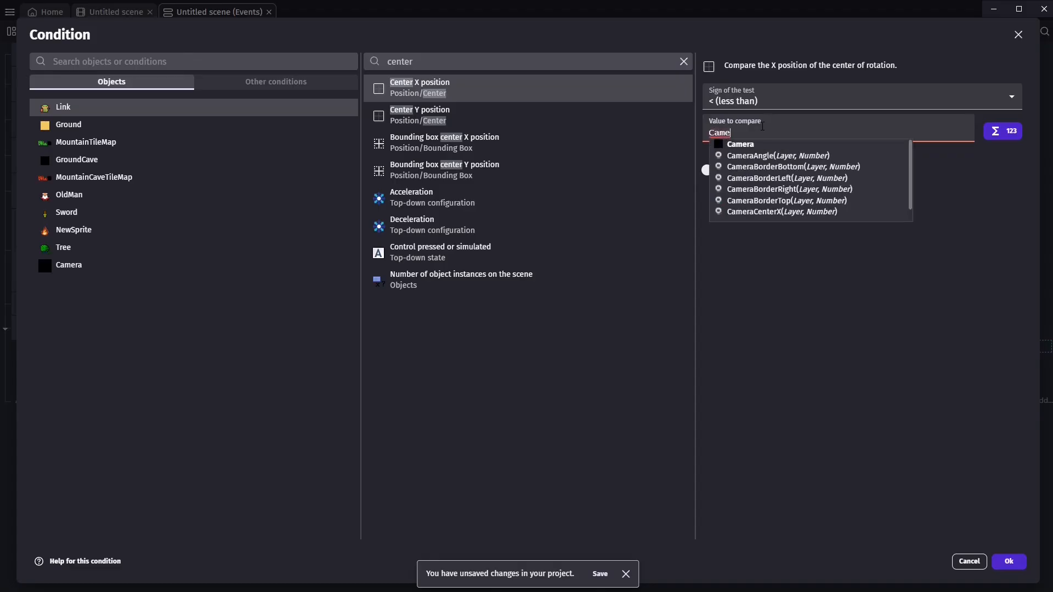
{"action": "left_click", "coordinate": [768, 212]}
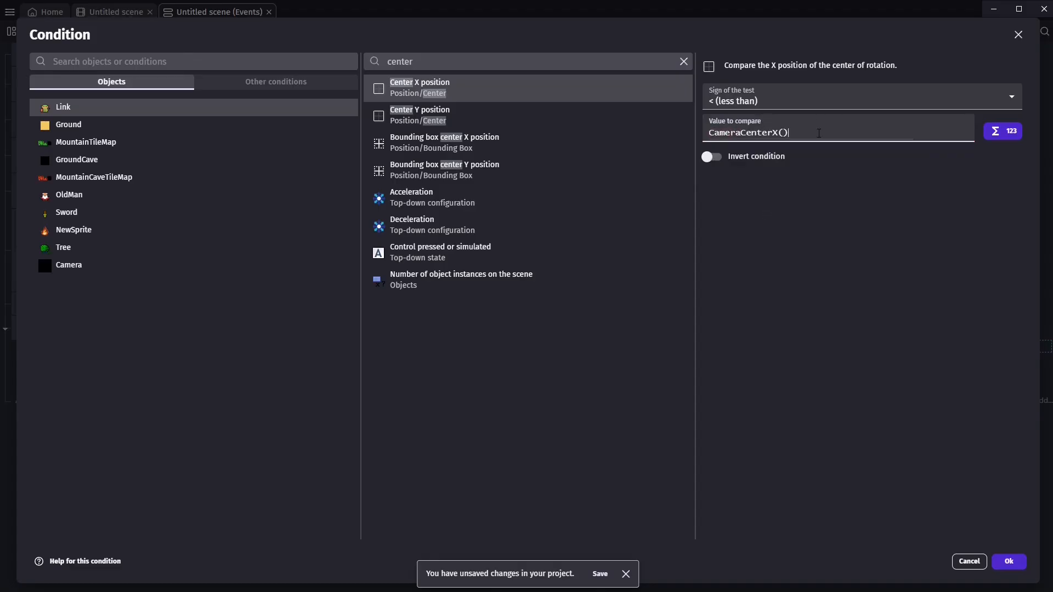
{"action": "type", "text": "-256"}
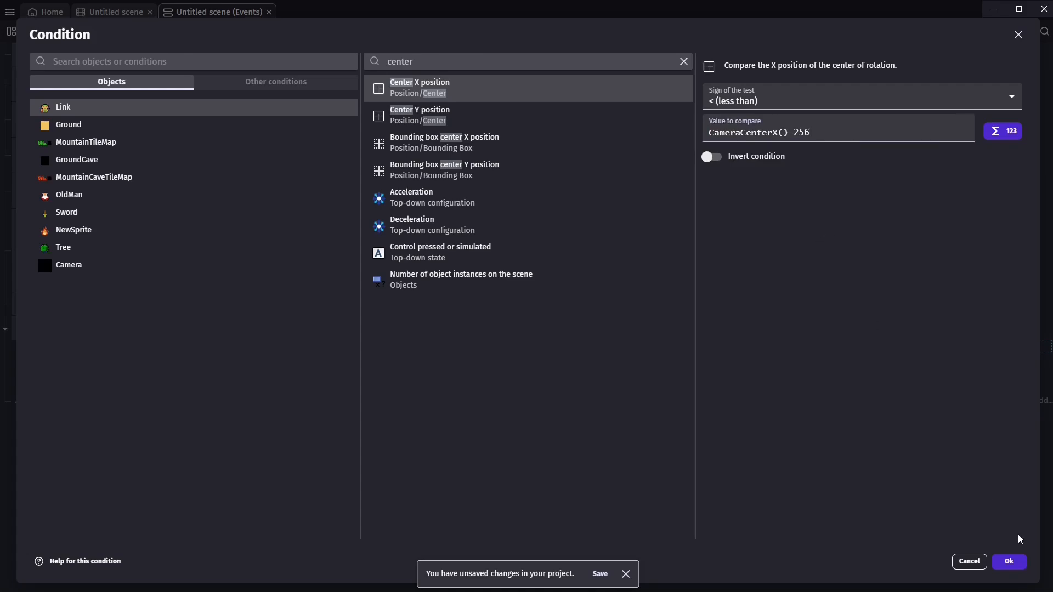
{"action": "left_click", "coordinate": [1014, 562]}
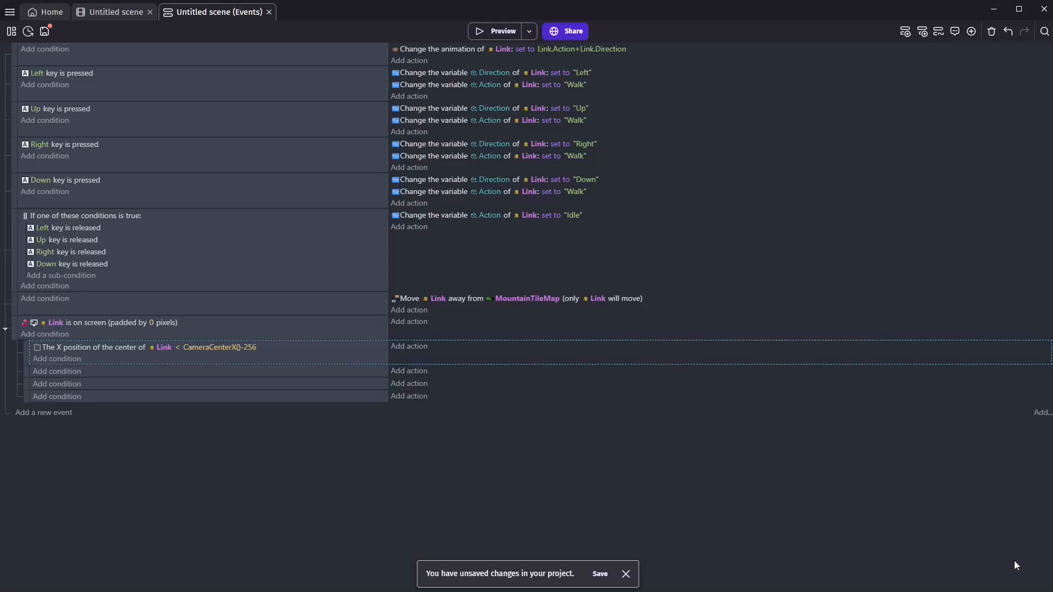
Step: Add an action to the first sub-event that subtracts 512 from the base layer's camera center X position
{"action": "left_click", "coordinate": [412, 347]}
{"action": "type", "text": "camera"}
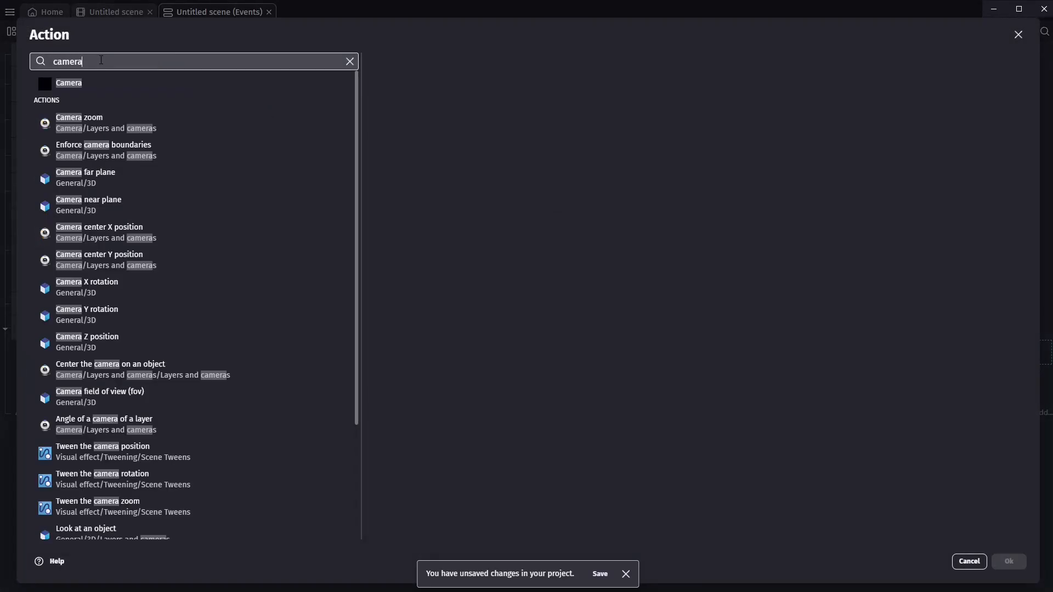
{"action": "left_click", "coordinate": [164, 232]}
{"action": "left_click", "coordinate": [401, 131]}
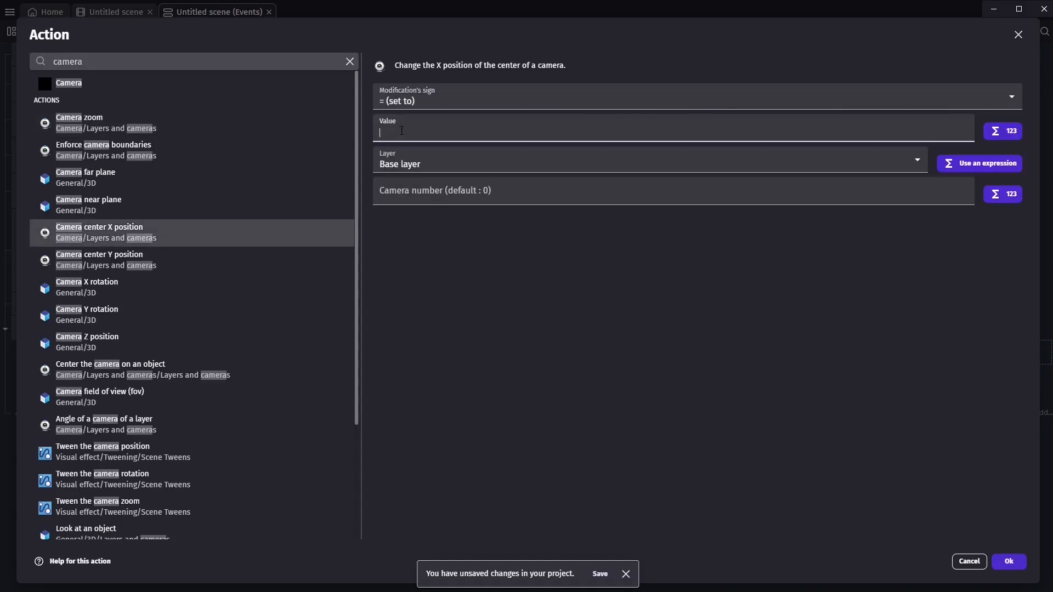
{"action": "left_click", "coordinate": [456, 101]}
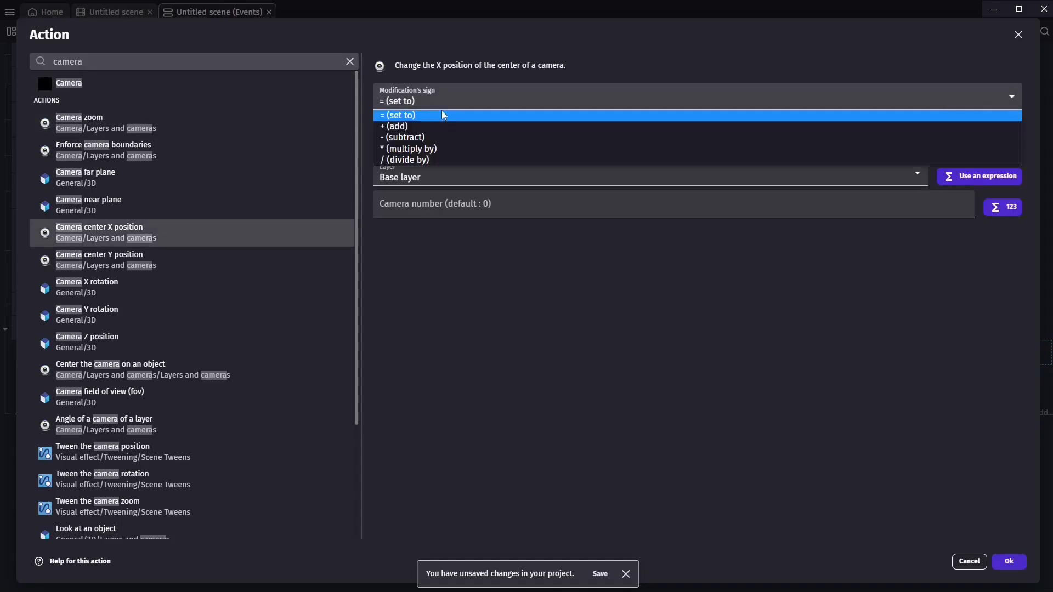
{"action": "left_click", "coordinate": [436, 137]}
{"action": "left_click", "coordinate": [492, 115]}
{"action": "type", "text": "512"}
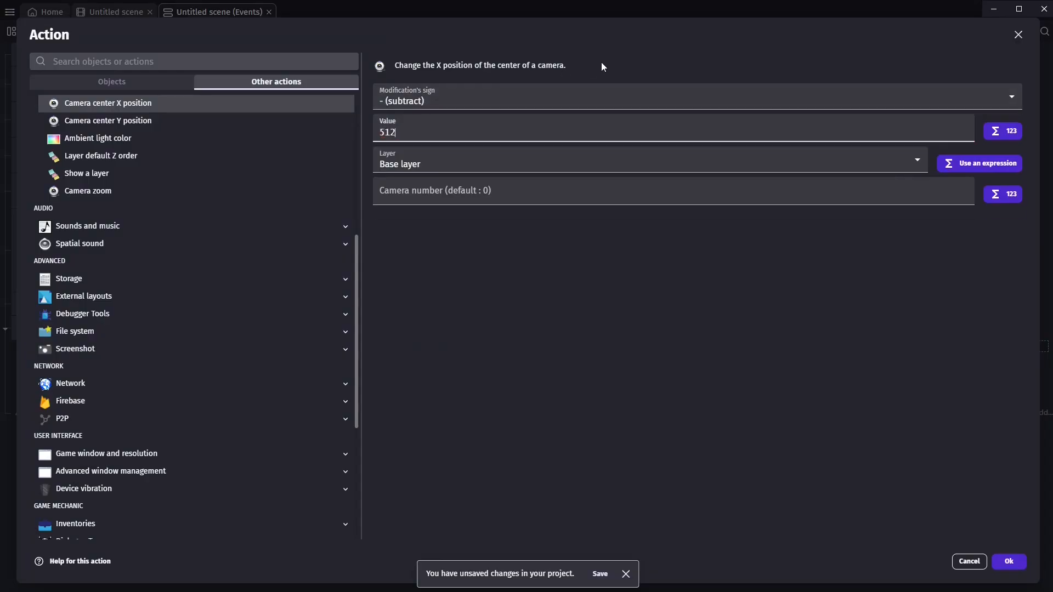
{"action": "left_click", "coordinate": [1009, 562]}
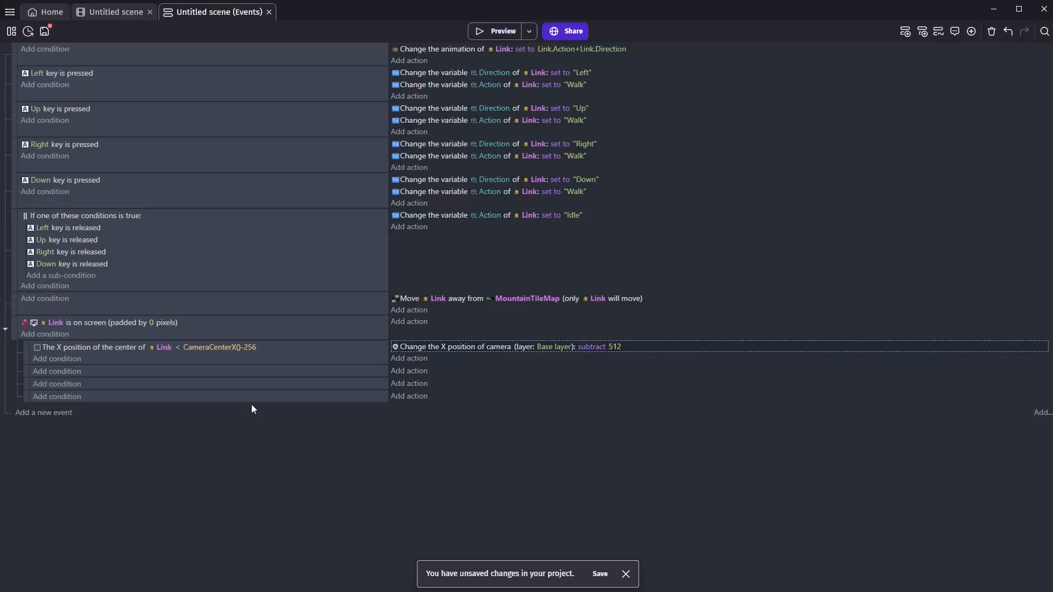
Step: Copy the center X condition into the second sub-event and change it to greater than CameraCenterX()+256
{"action": "left_click_drag", "start_coordinate": [68, 350], "coordinate": [107, 370]}
{"action": "left_click", "coordinate": [176, 370]}
{"action": "left_click", "coordinate": [209, 398]}
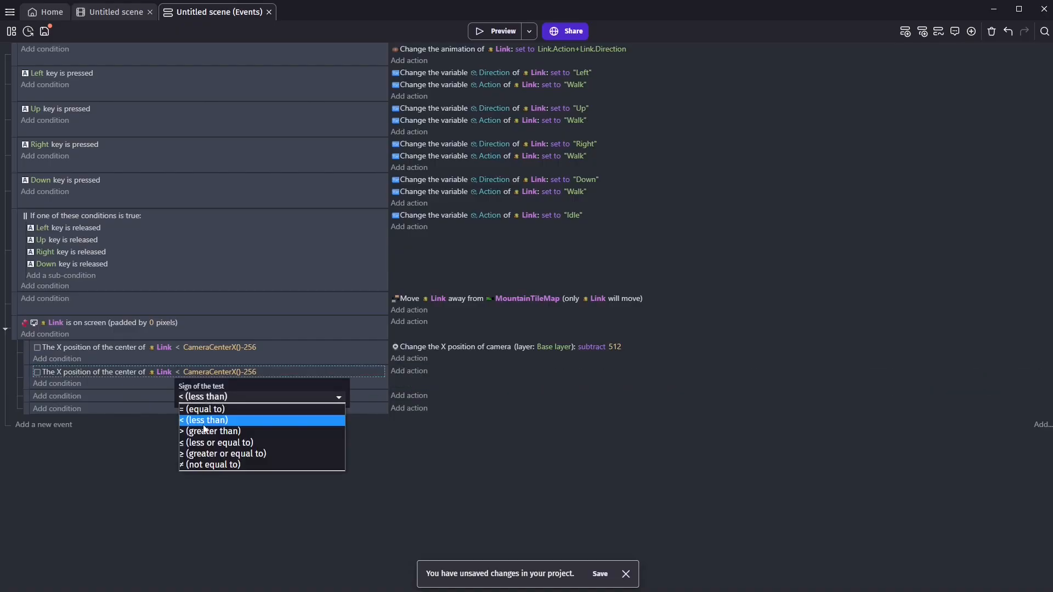
{"action": "left_click", "coordinate": [207, 429]}
{"action": "left_click", "coordinate": [249, 371]}
{"action": "left_click", "coordinate": [268, 397]}
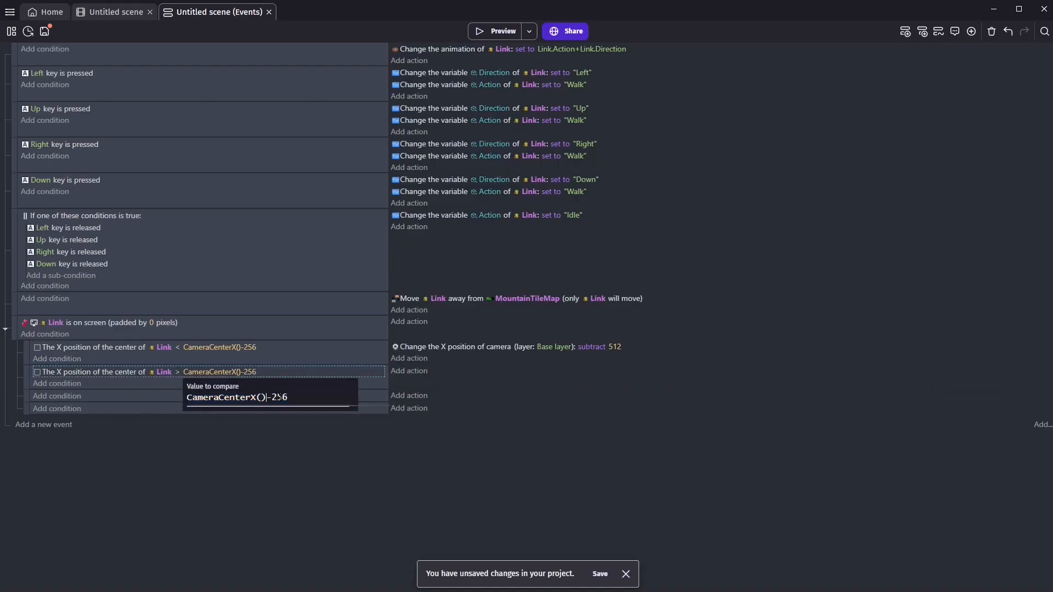
{"action": "key", "text": "Delete"}
{"action": "key", "text": "Return"}
Step: Copy the camera X action into the second sub-event and change its operation to add
{"action": "left_click", "coordinate": [495, 347]}
{"action": "key", "text": "ctrl+c"}
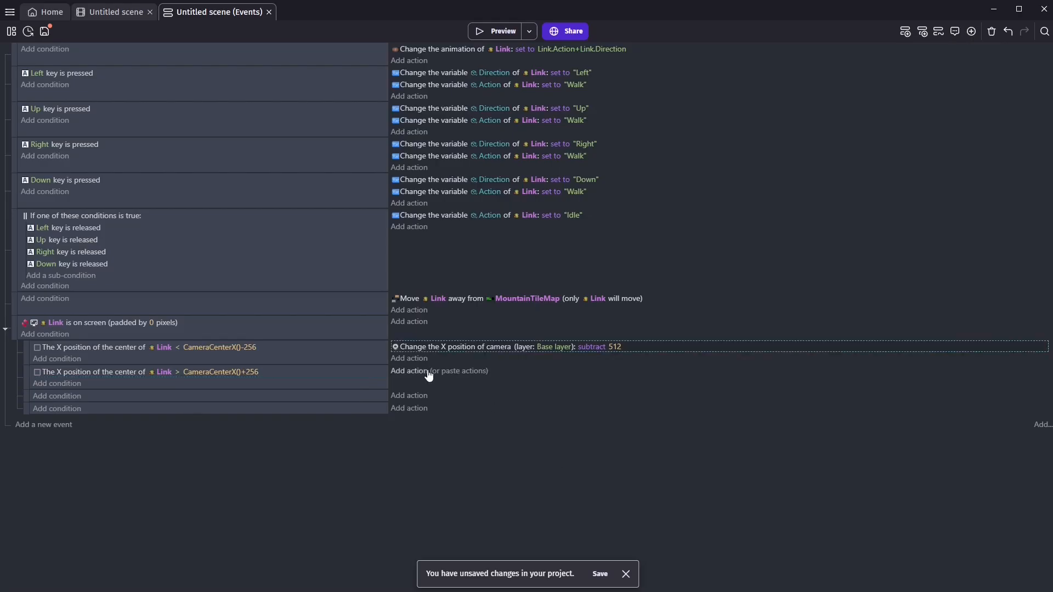
{"action": "left_click", "coordinate": [448, 372]}
{"action": "left_click", "coordinate": [591, 370]}
{"action": "left_click", "coordinate": [589, 397]}
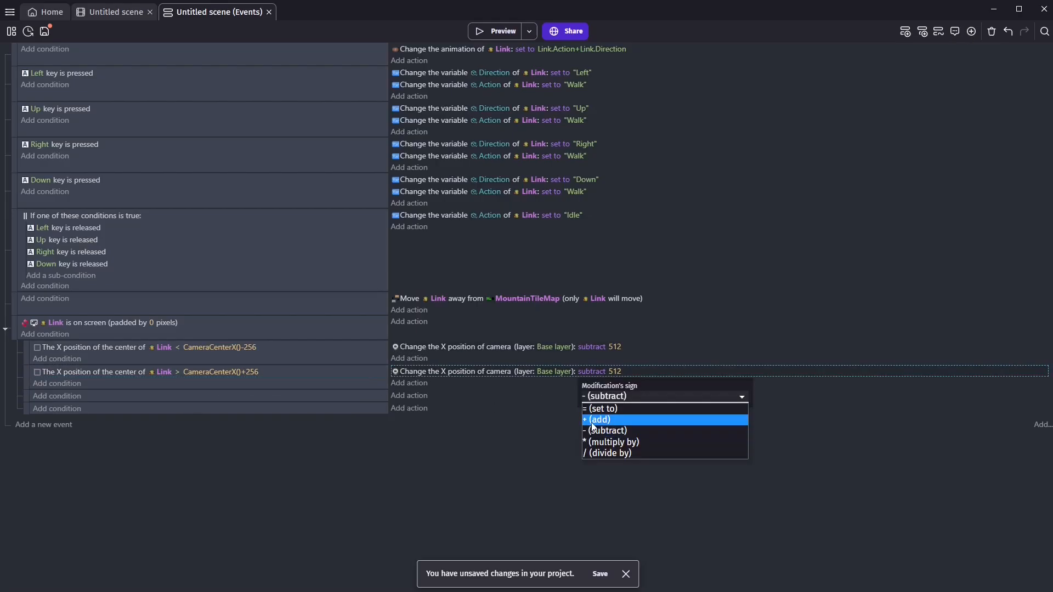
{"action": "left_click", "coordinate": [600, 420]}
{"action": "left_click", "coordinate": [357, 470]}
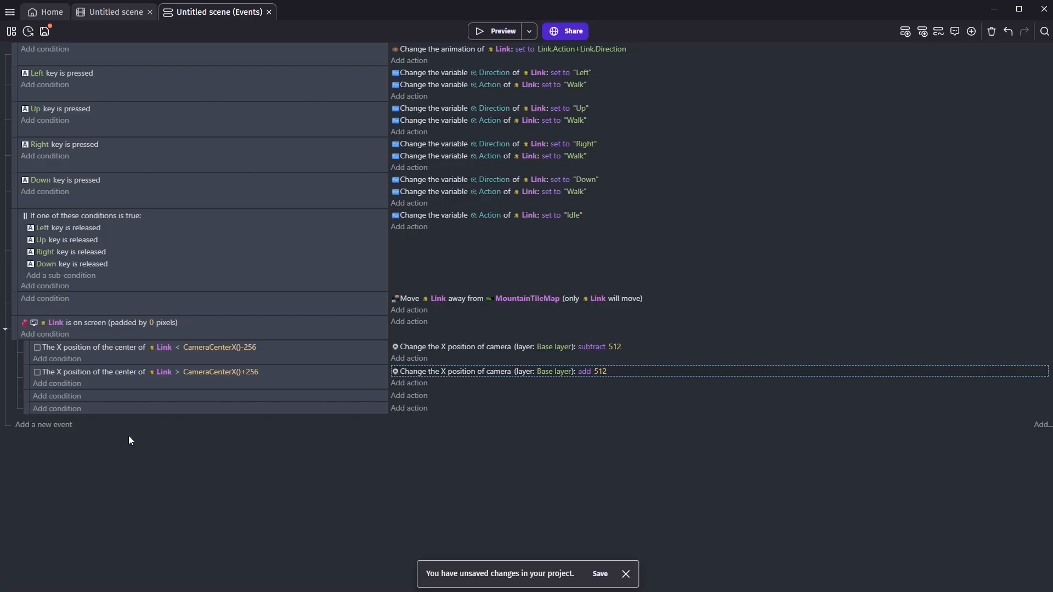
Step: Give the third sub-event a condition that Link's center Y position is less than CameraCenterY()-176
{"action": "left_click", "coordinate": [55, 397]}
{"action": "left_click", "coordinate": [70, 107]}
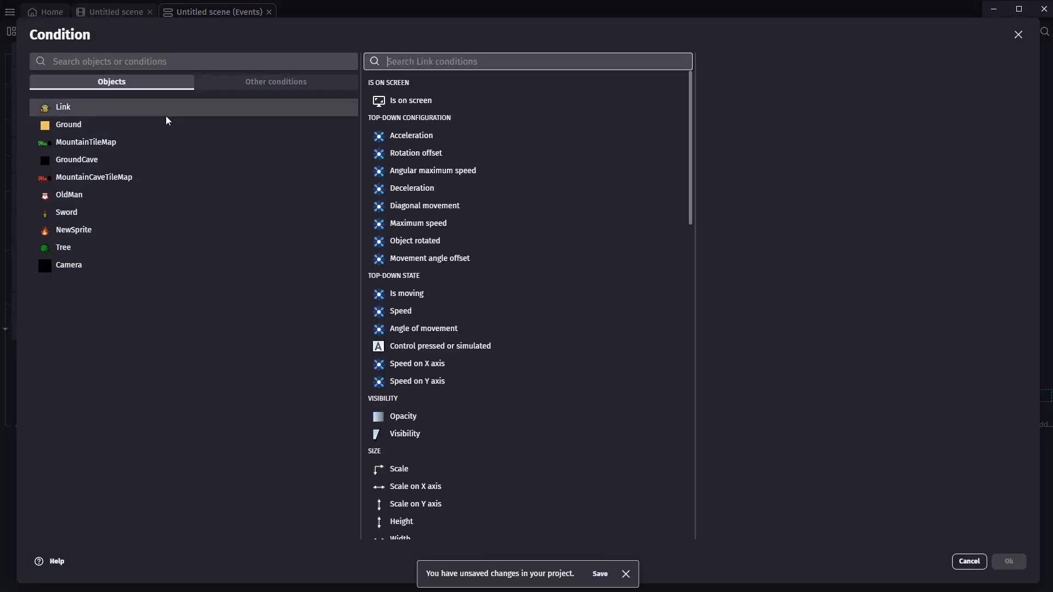
{"action": "type", "text": "center"}
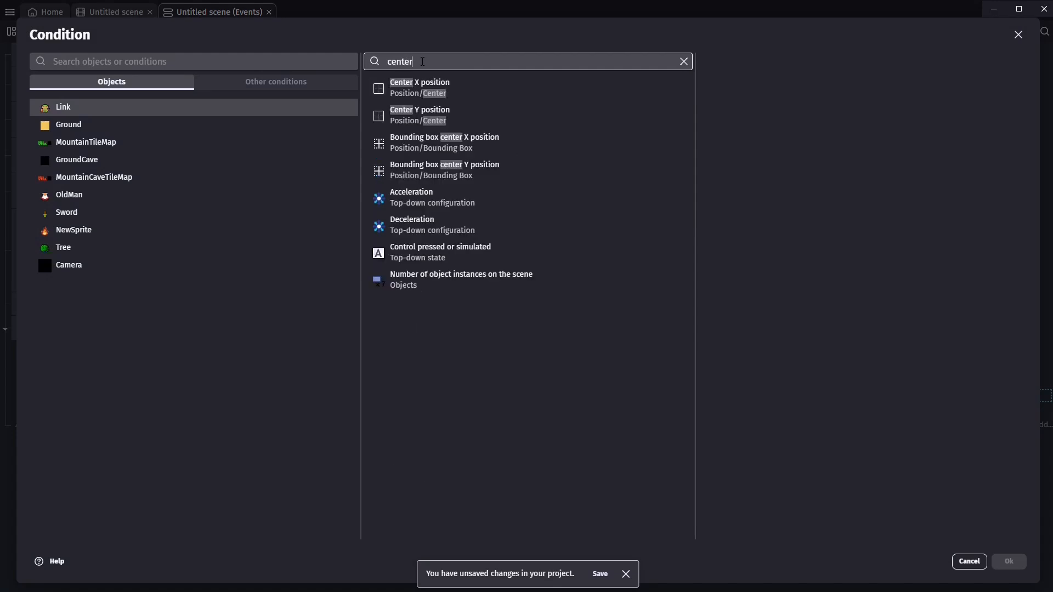
{"action": "left_click", "coordinate": [412, 112]}
{"action": "left_click", "coordinate": [739, 98]}
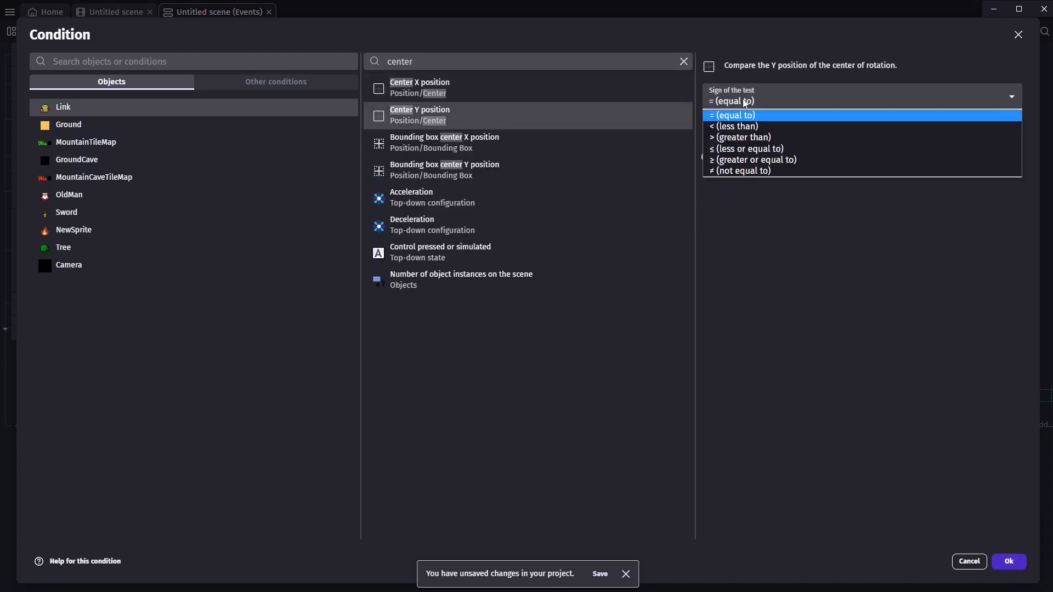
{"action": "left_click", "coordinate": [737, 128]}
{"action": "left_click", "coordinate": [742, 126]}
{"action": "type", "text": "Cam"}
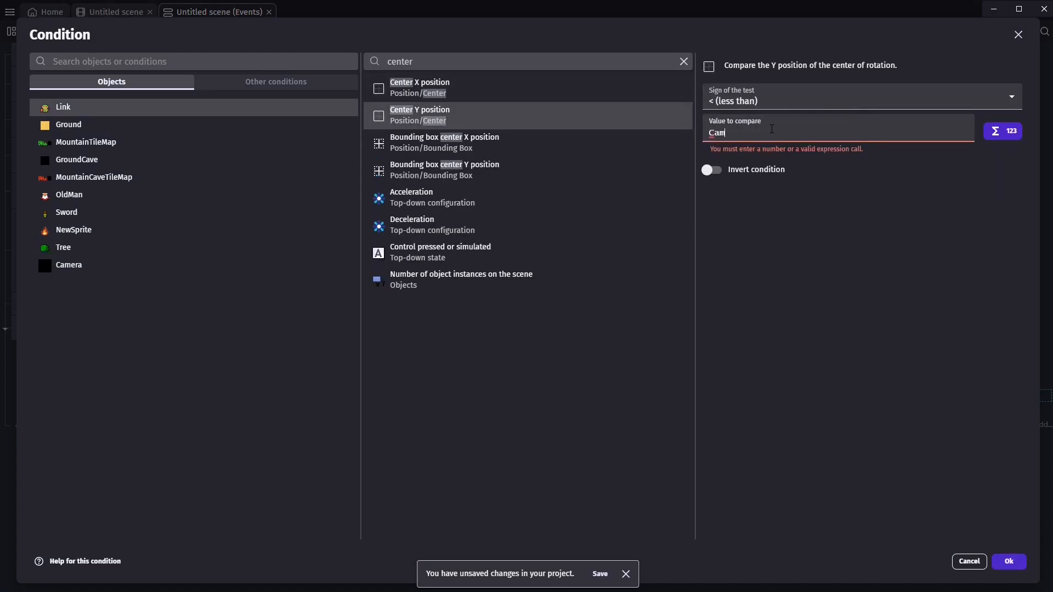
{"action": "scroll", "coordinate": [912, 201], "scroll_direction": "down", "scroll_amount": 1}
{"action": "left_click", "coordinate": [768, 200]}
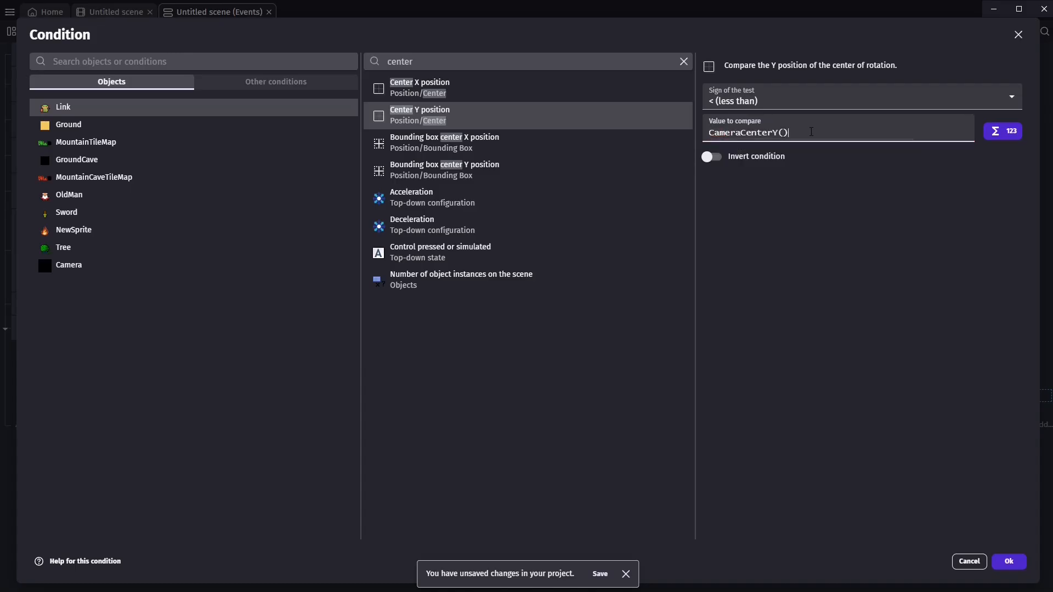
{"action": "type", "text": "-176"}
{"action": "left_click", "coordinate": [1009, 561]}
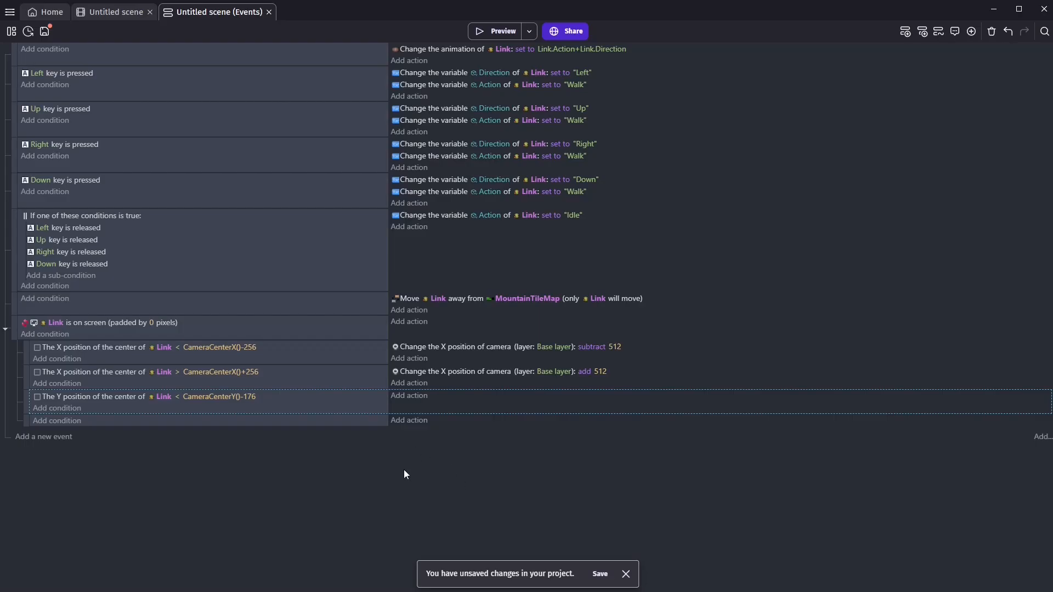
Step: Add an action to the third sub-event that subtracts 352 from the base layer's camera center Y position
{"action": "left_click", "coordinate": [411, 396]}
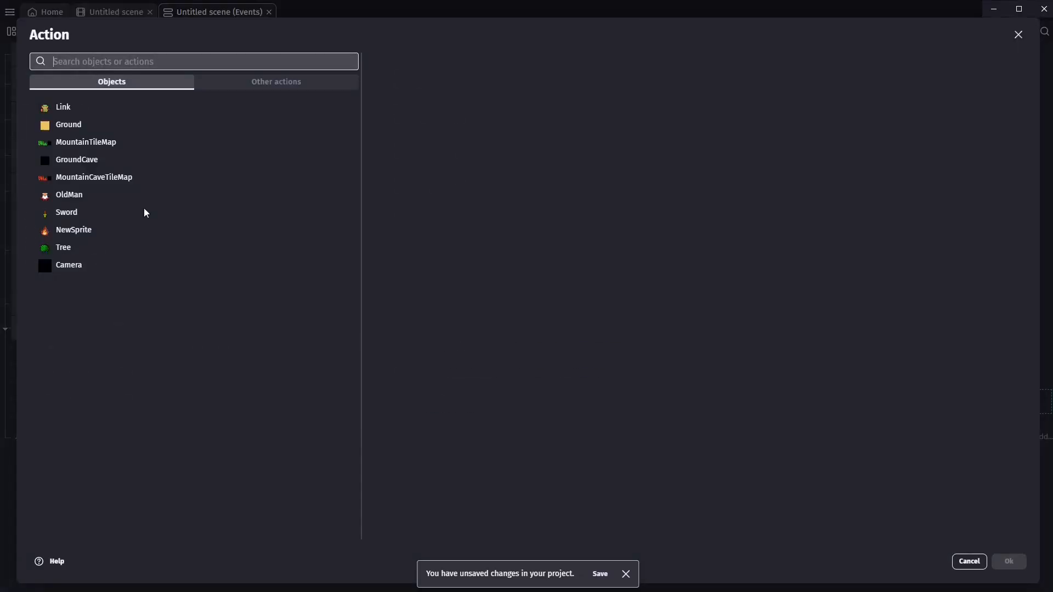
{"action": "type", "text": "camera"}
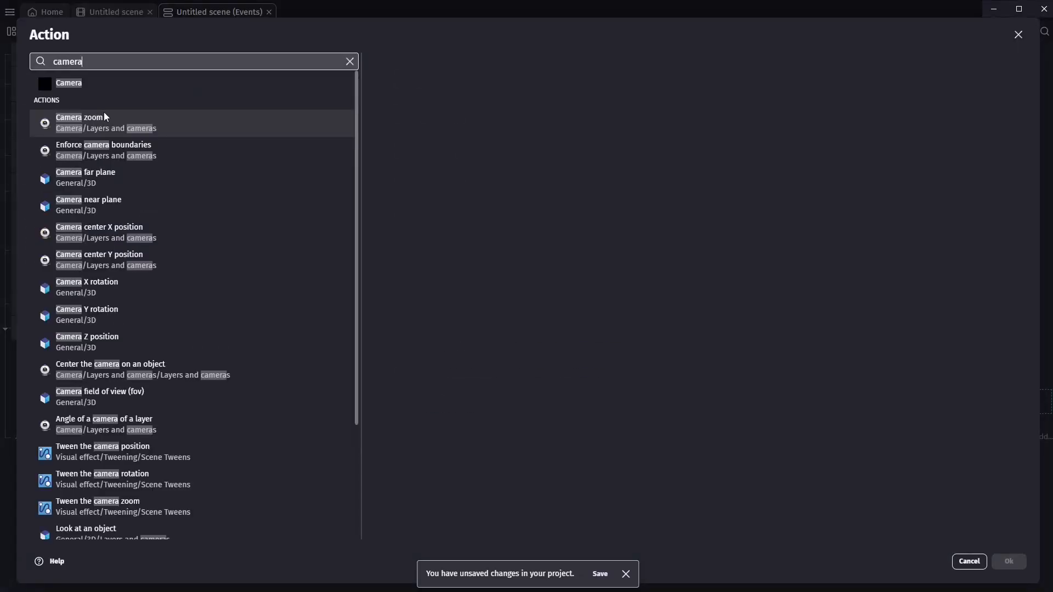
{"action": "left_click", "coordinate": [101, 267]}
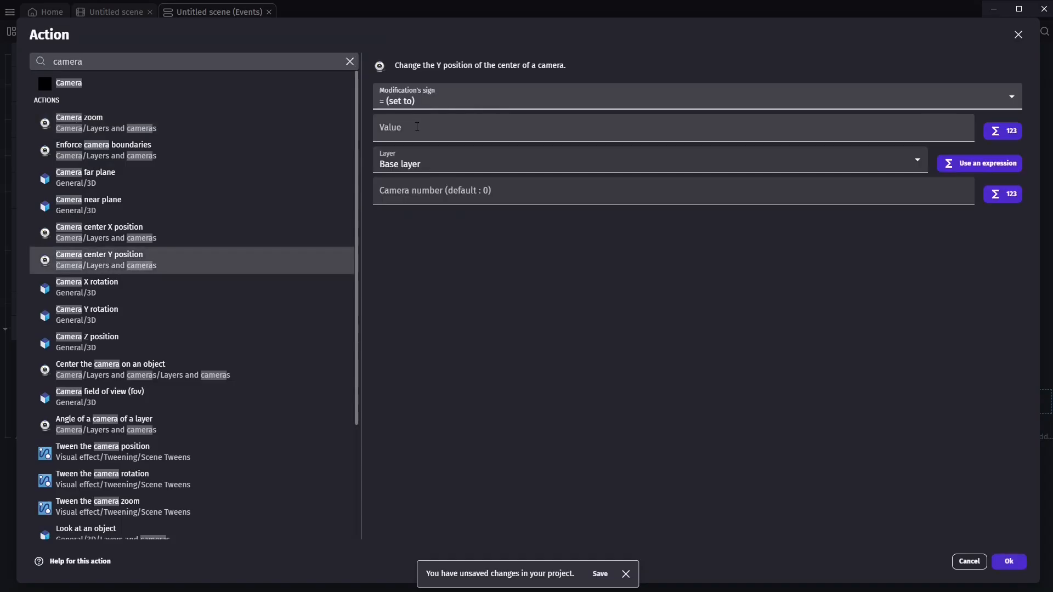
{"action": "left_click", "coordinate": [417, 99]}
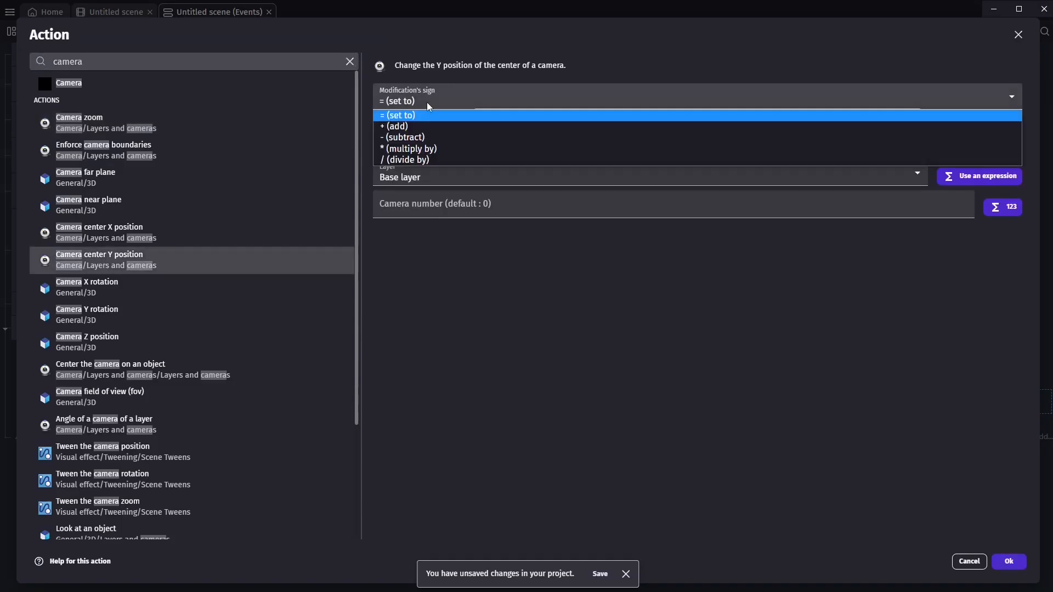
{"action": "left_click", "coordinate": [421, 132]}
{"action": "type", "text": "352"}
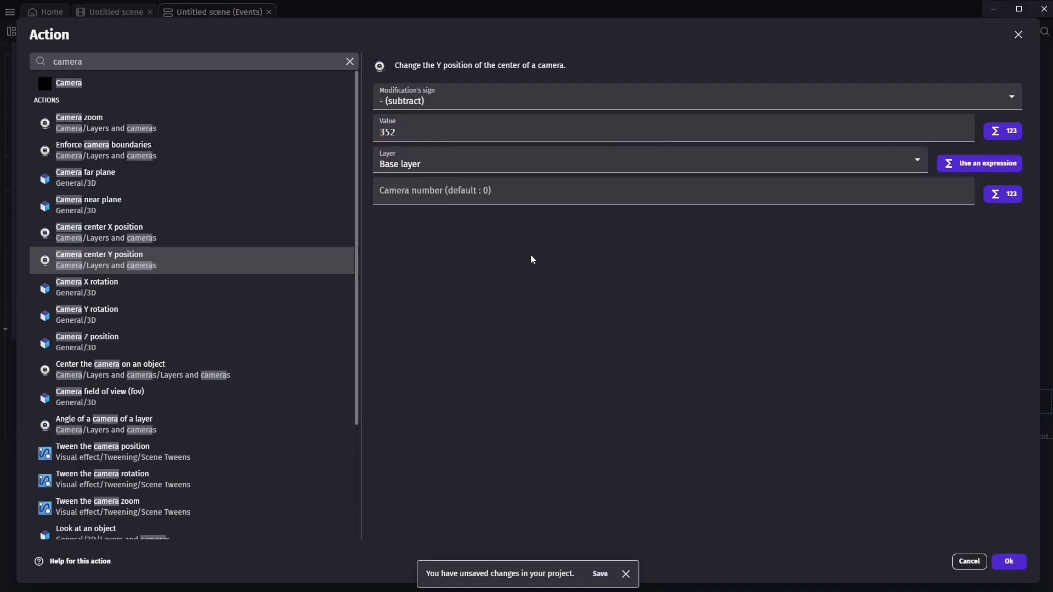
{"action": "left_click", "coordinate": [1018, 563]}
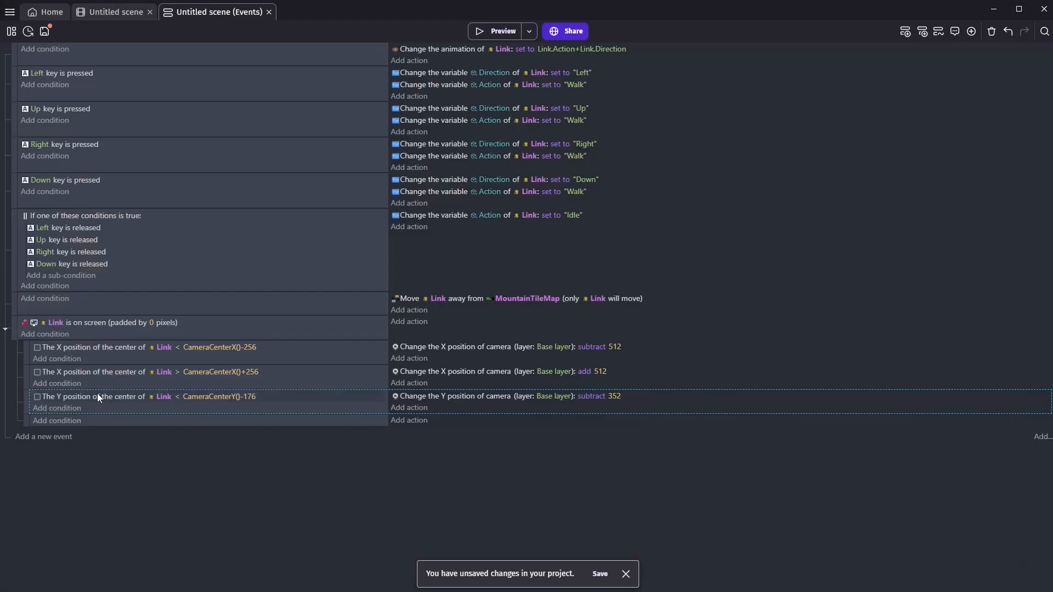
Step: Copy the center Y condition into the fourth sub-event and change its comparison to greater than
{"action": "left_click", "coordinate": [94, 421]}
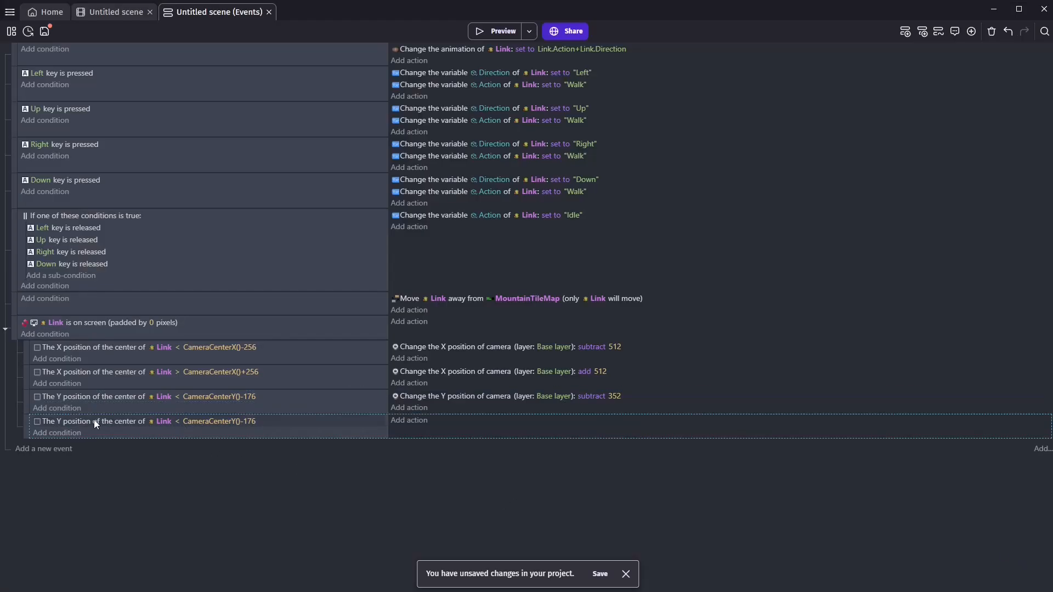
{"action": "left_click", "coordinate": [177, 421]}
{"action": "left_click", "coordinate": [219, 442]}
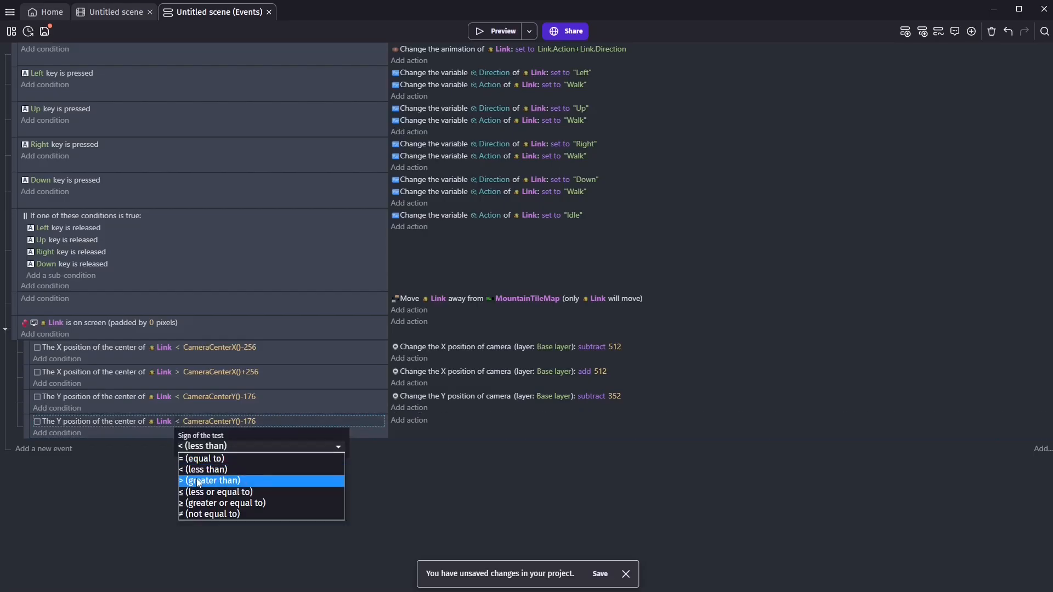
{"action": "left_click", "coordinate": [219, 477]}
Step: Copy the camera Y action into the fourth sub-event and change its operation to add
{"action": "left_click", "coordinate": [423, 398]}
{"action": "key", "text": "ctrl+c"}
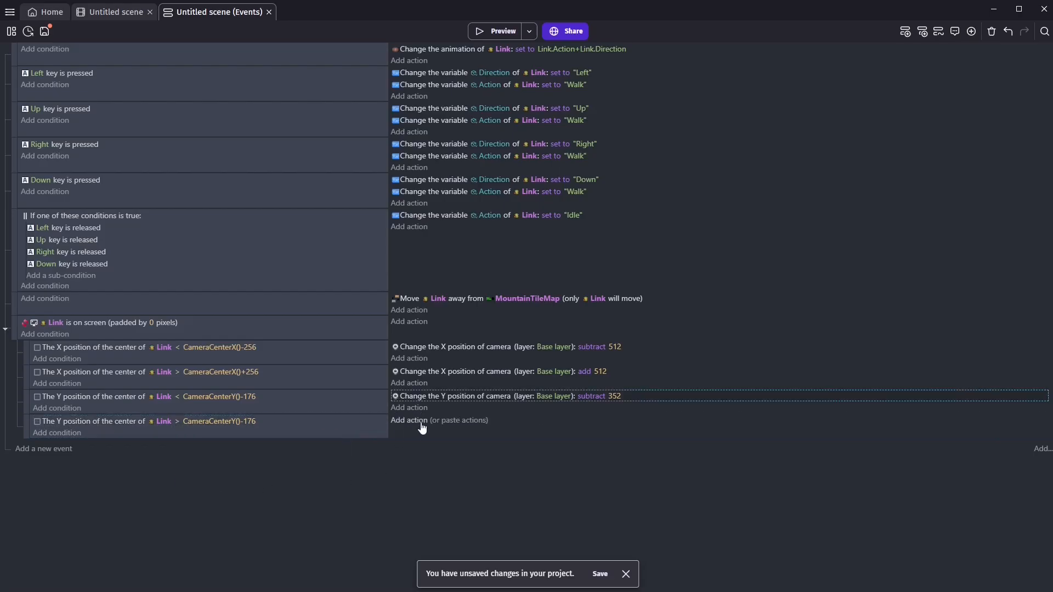
{"action": "left_click", "coordinate": [450, 422]}
{"action": "left_click", "coordinate": [591, 421]}
{"action": "left_click", "coordinate": [603, 444]}
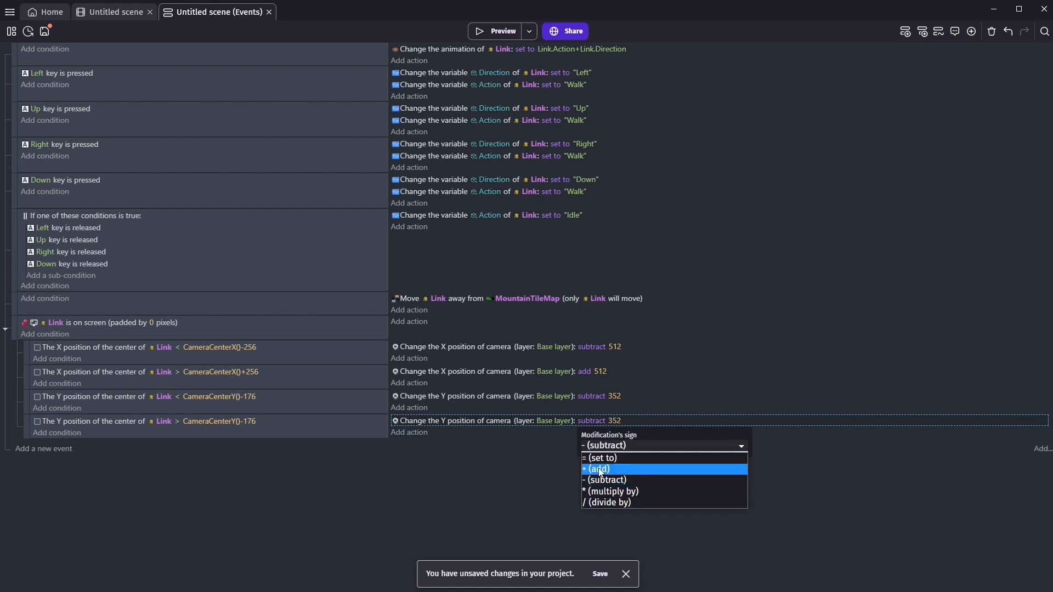
{"action": "left_click", "coordinate": [598, 466]}
Step: Change the fourth sub-event's comparison value to CameraCenterY()+176
{"action": "left_click", "coordinate": [240, 421]}
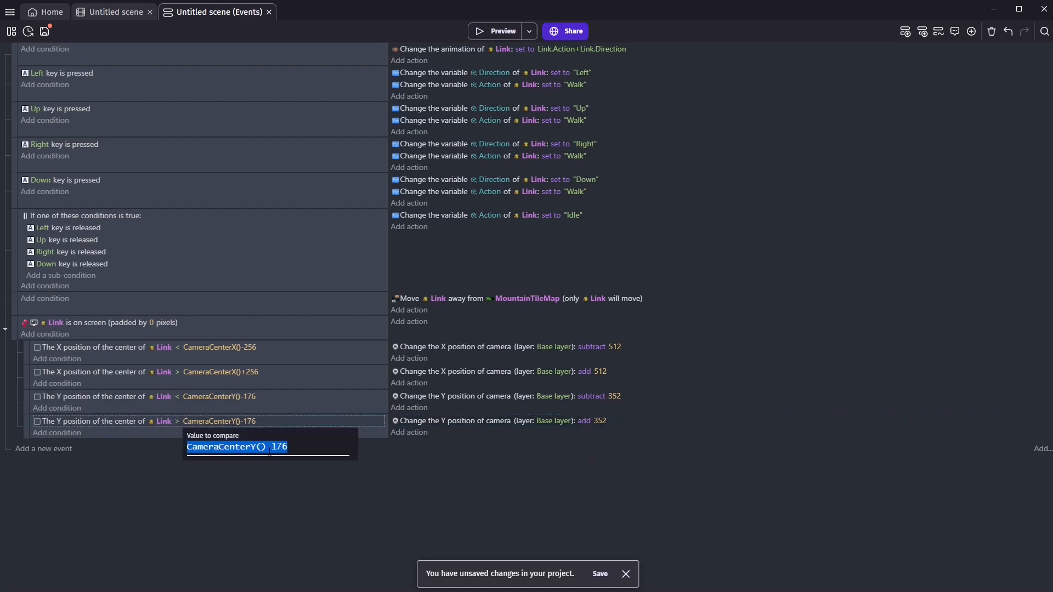
{"action": "left_click", "coordinate": [272, 447]}
{"action": "key", "text": "BackSpace"}
{"action": "type", "text": "+"}
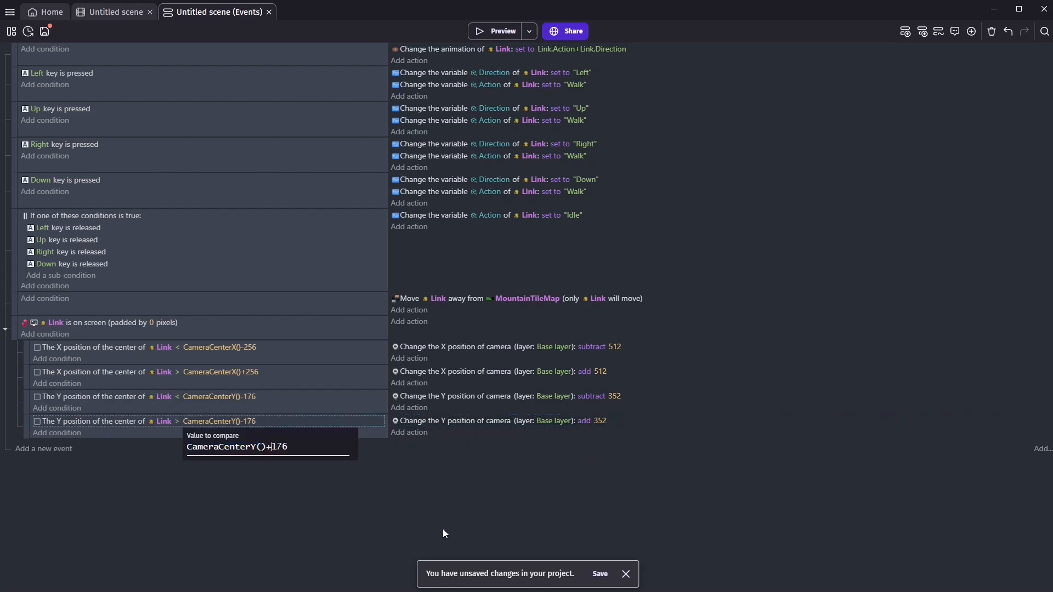
{"action": "key", "text": "Return"}
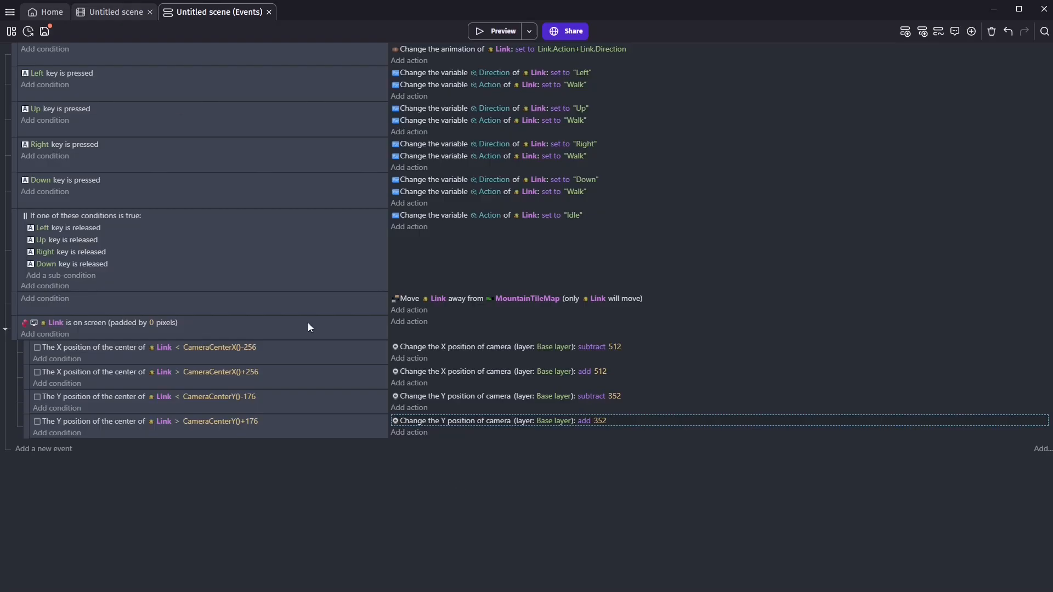
Step: Create a new sprite object in the scene and name it Camera
{"action": "left_click", "coordinate": [117, 11]}
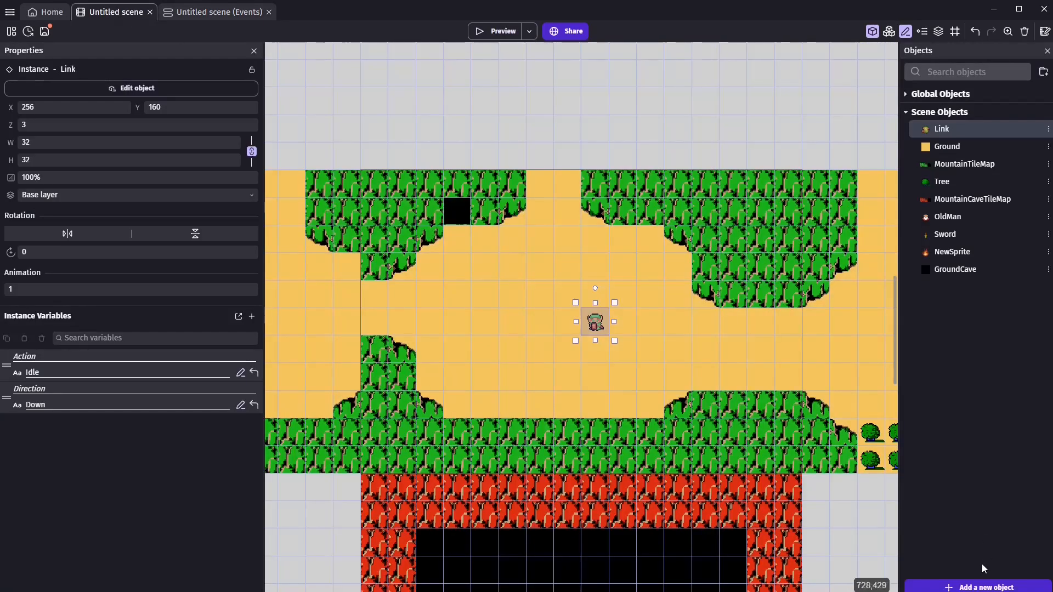
{"action": "left_click", "coordinate": [983, 587]}
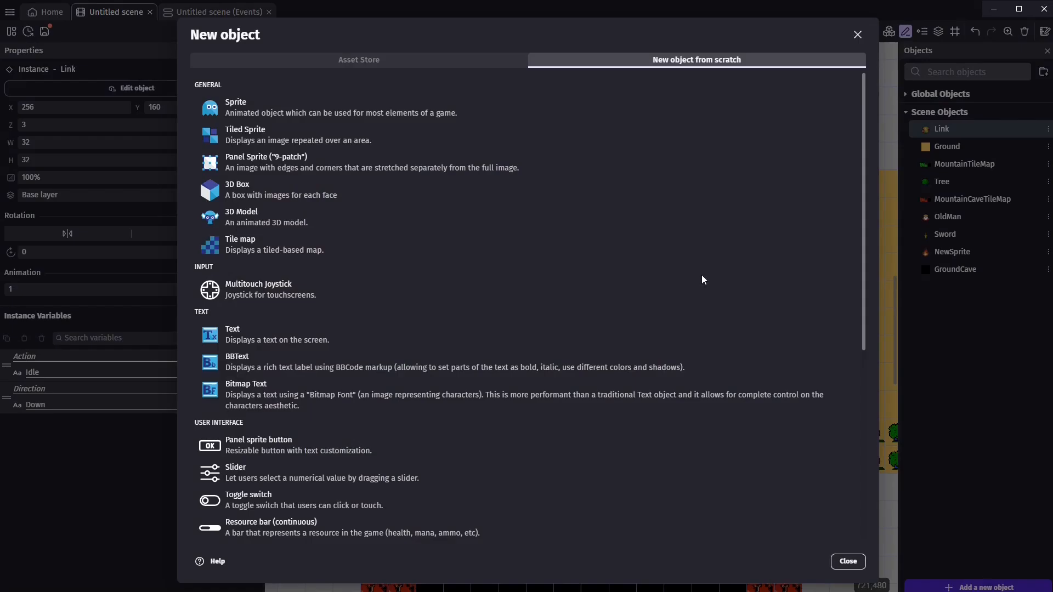
{"action": "left_click", "coordinate": [373, 114]}
{"action": "key", "text": "ctrl+a"}
{"action": "type", "text": "C"}
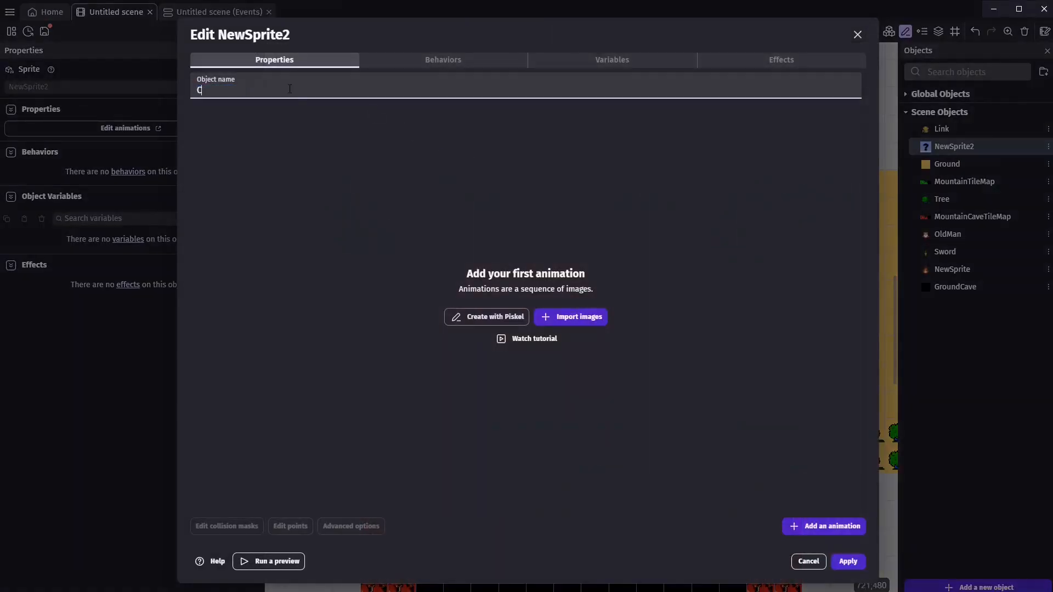
{"action": "type", "text": "amera"}
Step: Create the Camera sprite's image in Piskel as a 32 x 32 px canvas filled with black and save it
{"action": "left_click", "coordinate": [508, 316]}
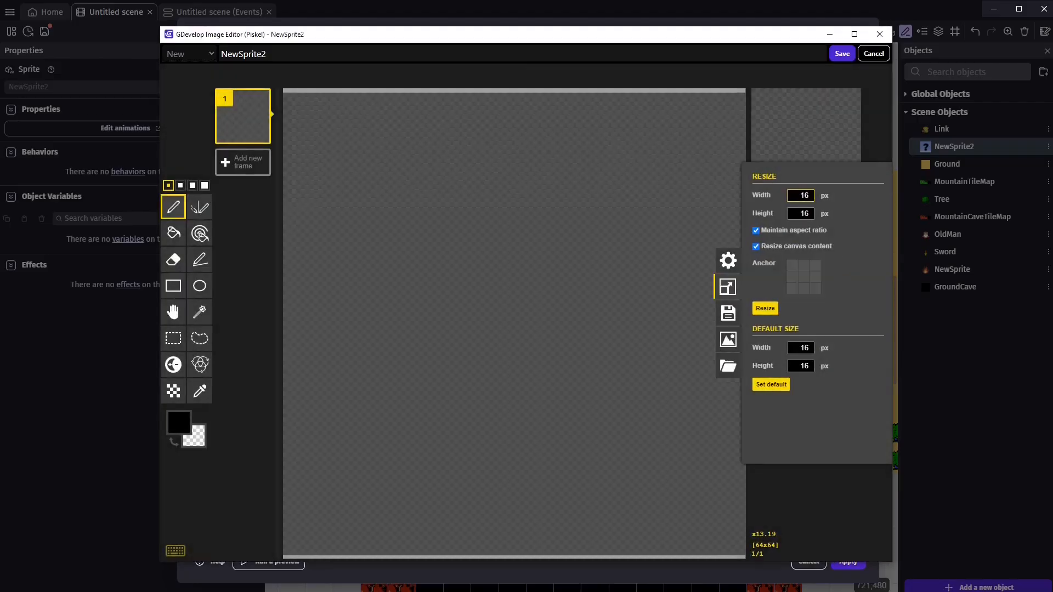
{"action": "key", "text": "ctrl+a"}
{"action": "type", "text": "32"}
{"action": "left_click", "coordinate": [771, 311]}
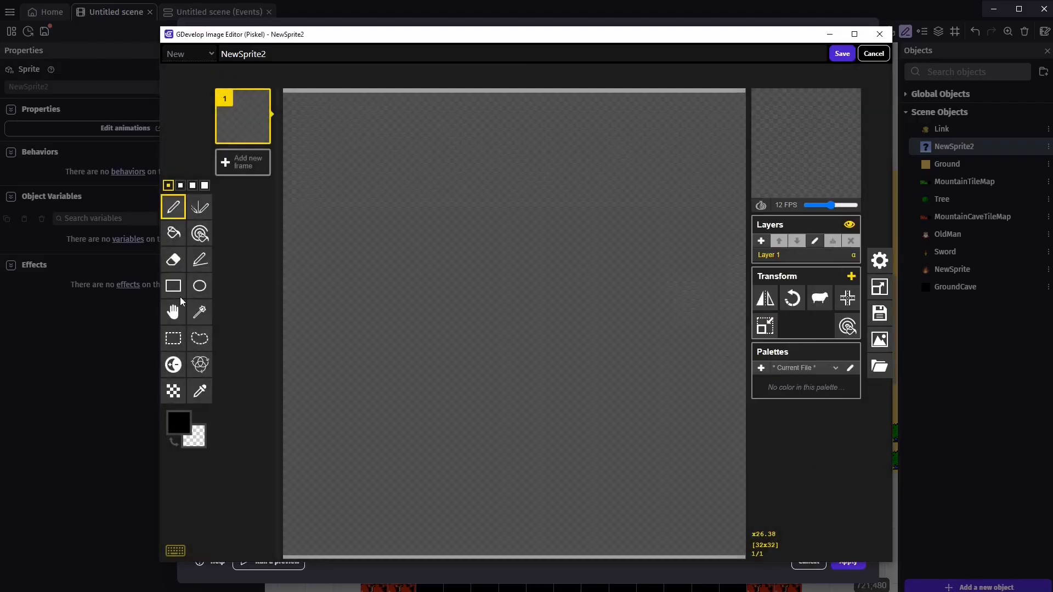
{"action": "left_click", "coordinate": [179, 422]}
{"action": "left_click", "coordinate": [182, 242]}
{"action": "left_click", "coordinate": [543, 268]}
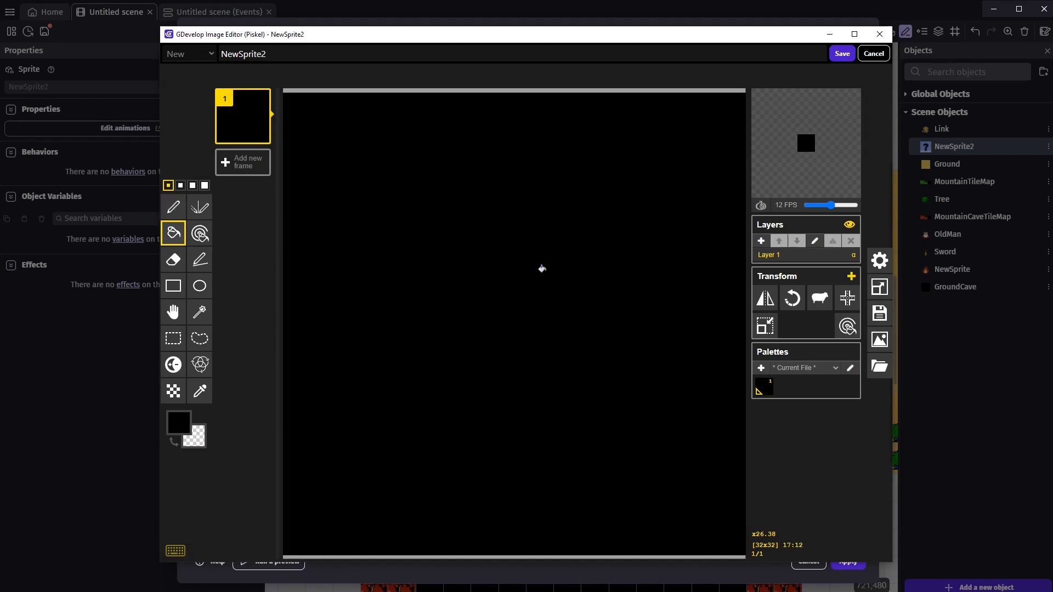
{"action": "left_click", "coordinate": [842, 53]}
{"action": "left_click", "coordinate": [848, 561]}
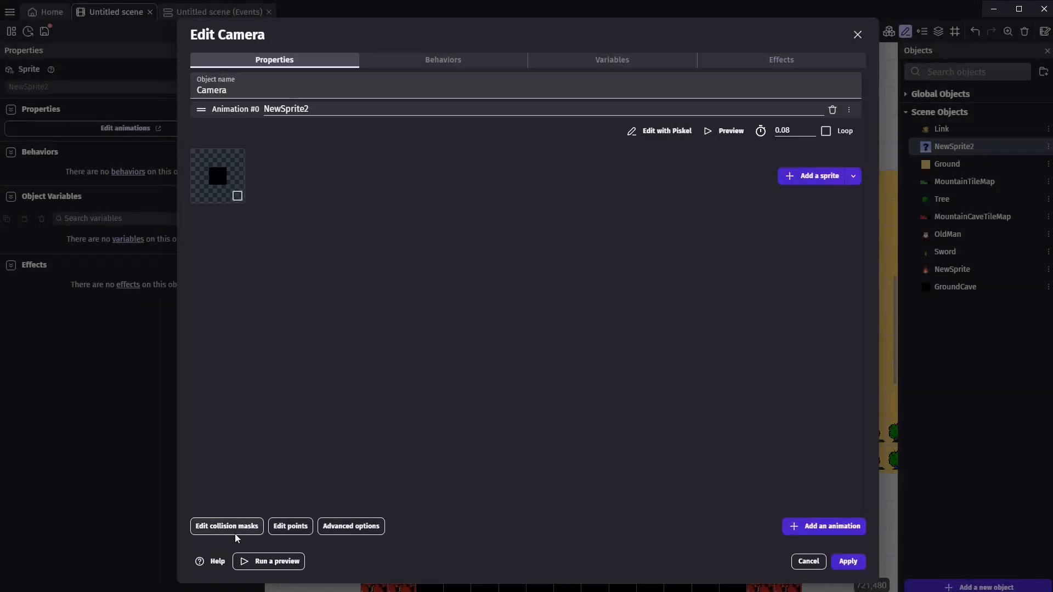
Step: Move the Camera sprite's origin point to its center at X 16, Y 16
{"action": "left_click", "coordinate": [292, 527]}
{"action": "left_click_drag", "start_coordinate": [206, 96], "coordinate": [415, 305]}
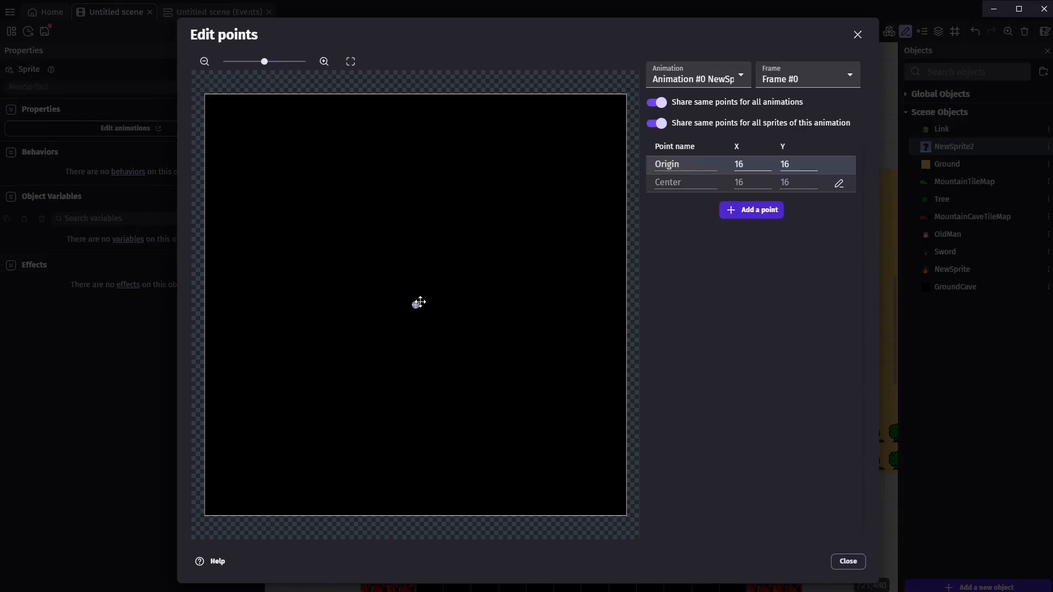
{"action": "left_click", "coordinate": [848, 562]}
Step: Add the Tween behavior to the Camera object and apply the object's changes
{"action": "left_click", "coordinate": [443, 59]}
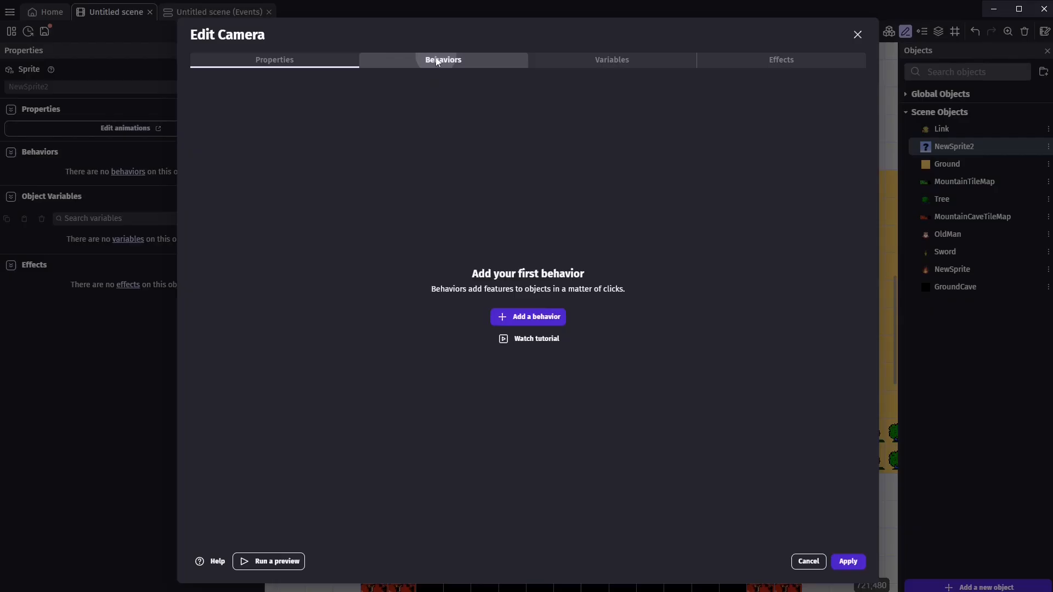
{"action": "left_click", "coordinate": [534, 321]}
{"action": "type", "text": "twee"}
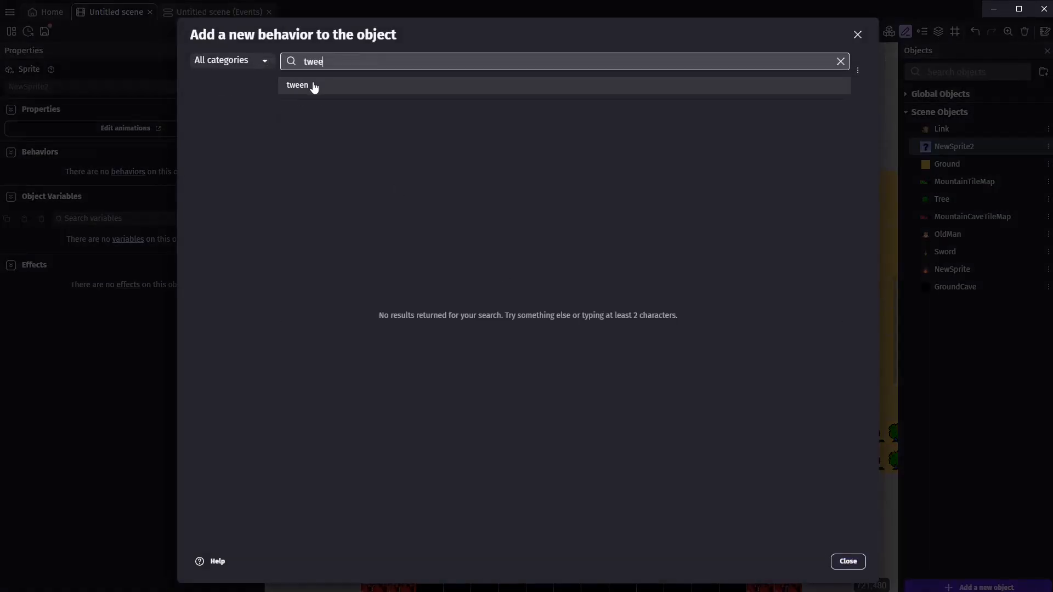
{"action": "left_click", "coordinate": [309, 85]}
{"action": "left_click", "coordinate": [331, 79]}
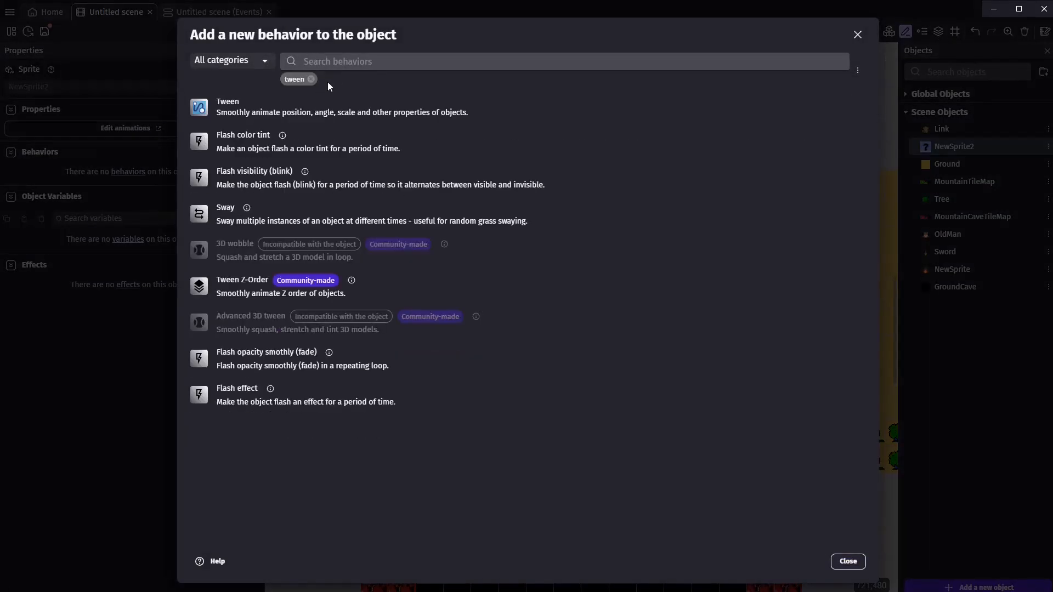
{"action": "left_click", "coordinate": [237, 107]}
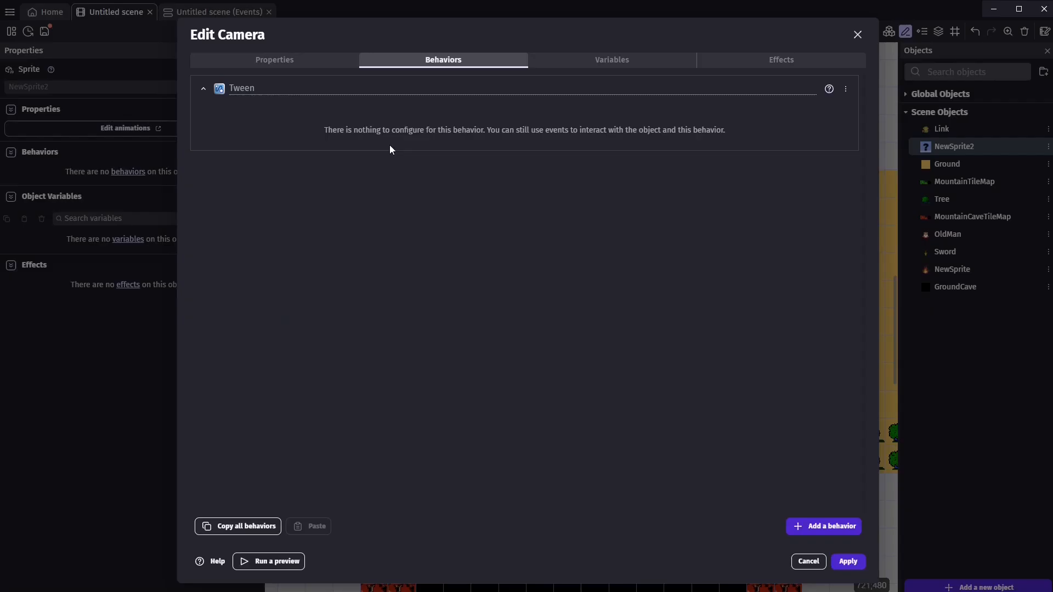
{"action": "left_click", "coordinate": [848, 562]}
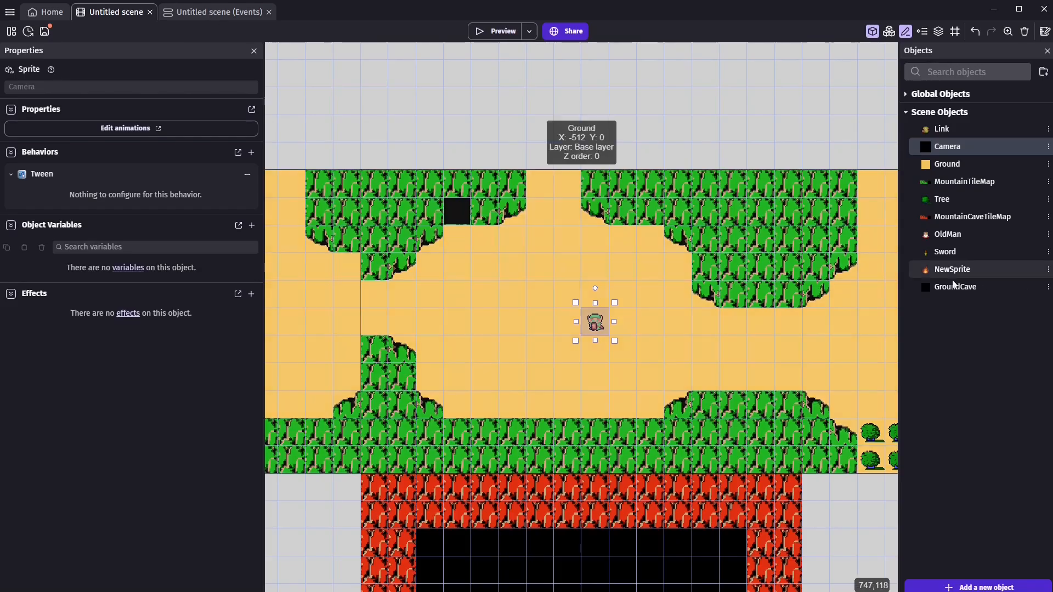
Step: Place a Camera instance in the empty area above the overworld map
{"action": "left_click_drag", "start_coordinate": [940, 142], "coordinate": [471, 123]}
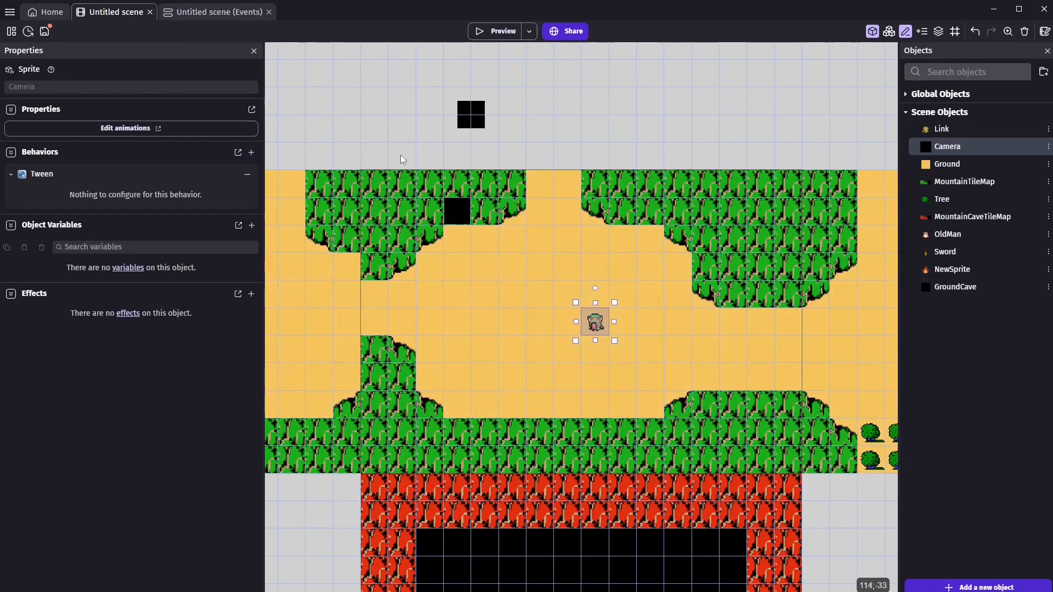
{"action": "left_click", "coordinate": [476, 112]}
{"action": "left_click", "coordinate": [386, 130]}
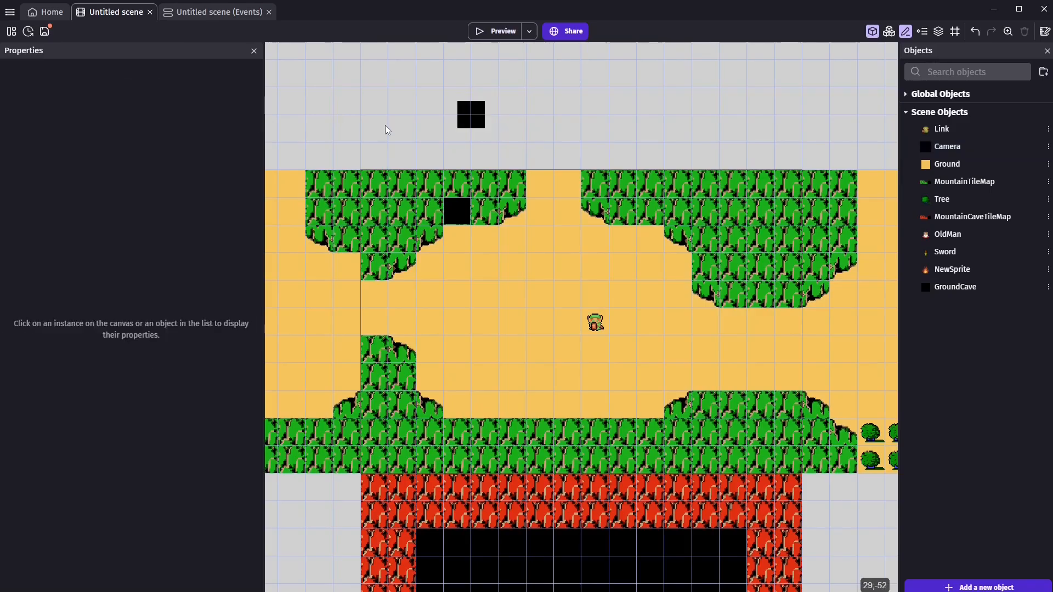
Step: Add a new event at the end of the event sheet with the condition At the beginning of the scene
{"action": "left_click", "coordinate": [189, 13]}
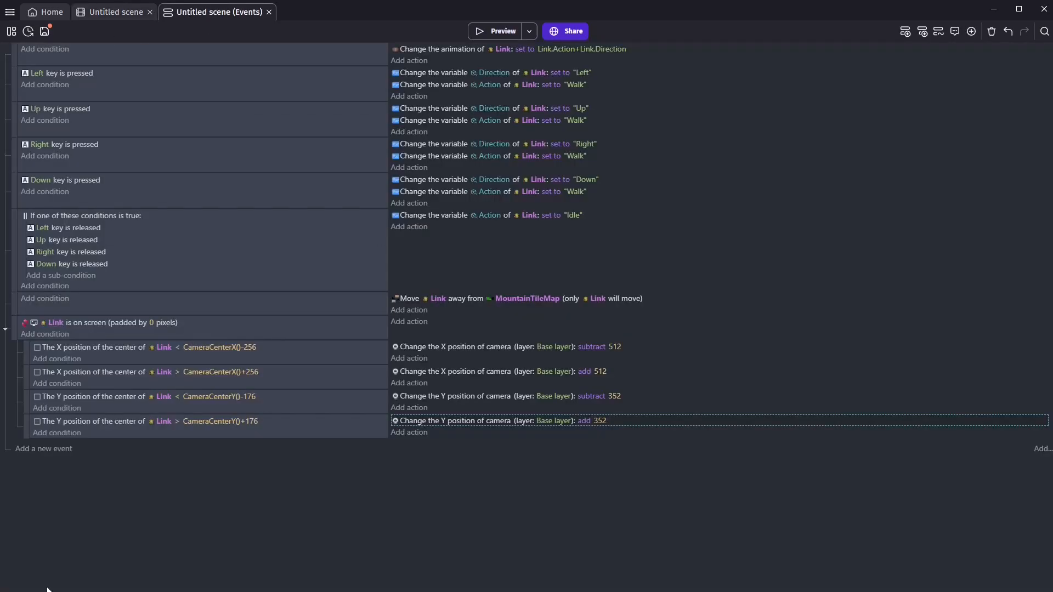
{"action": "left_click", "coordinate": [47, 450]}
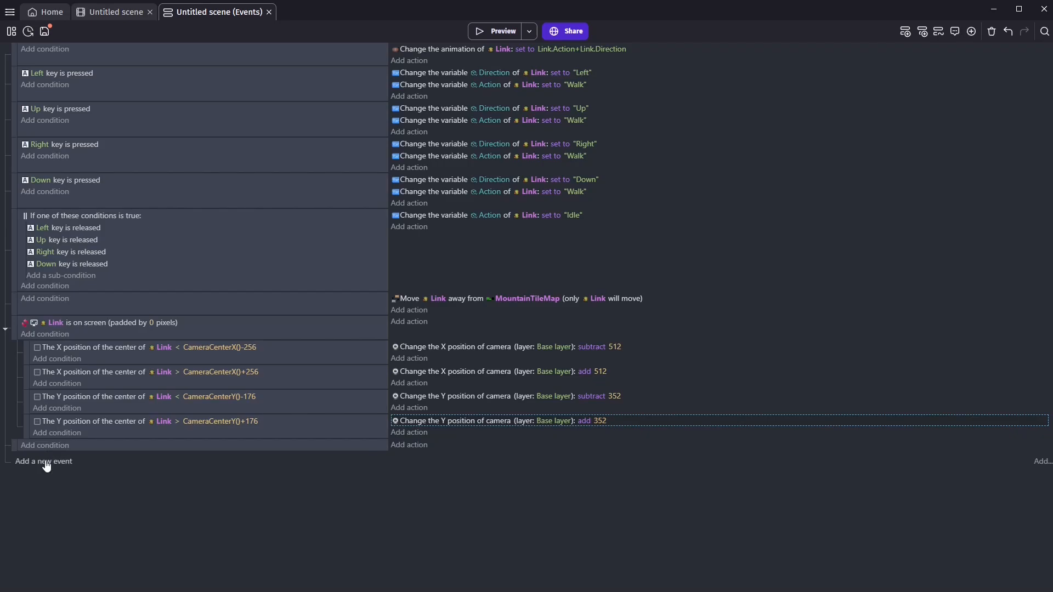
{"action": "left_click", "coordinate": [45, 446]}
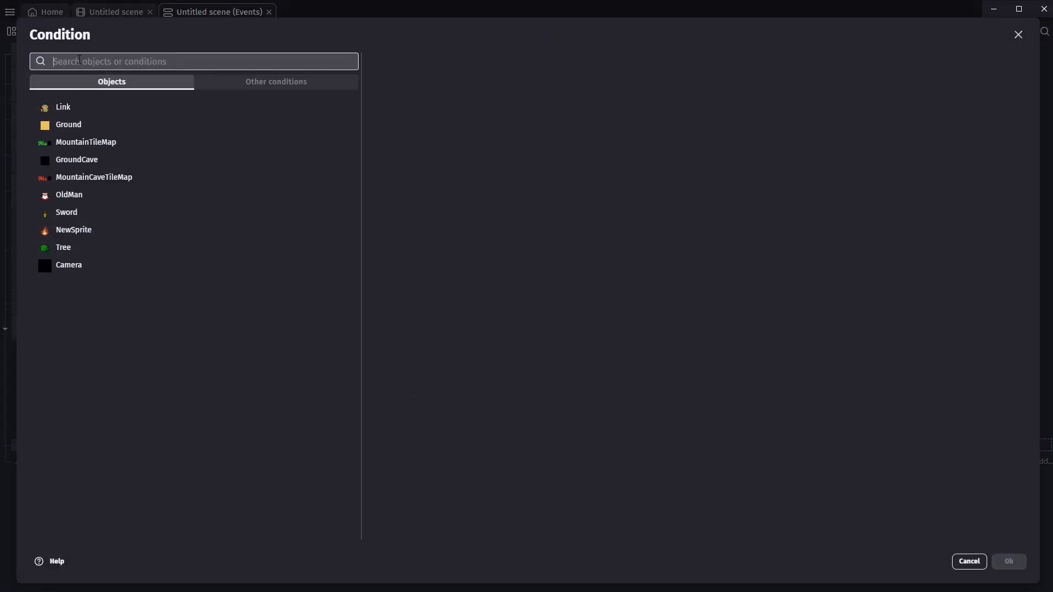
{"action": "type", "text": "beg"}
{"action": "left_click", "coordinate": [72, 104]}
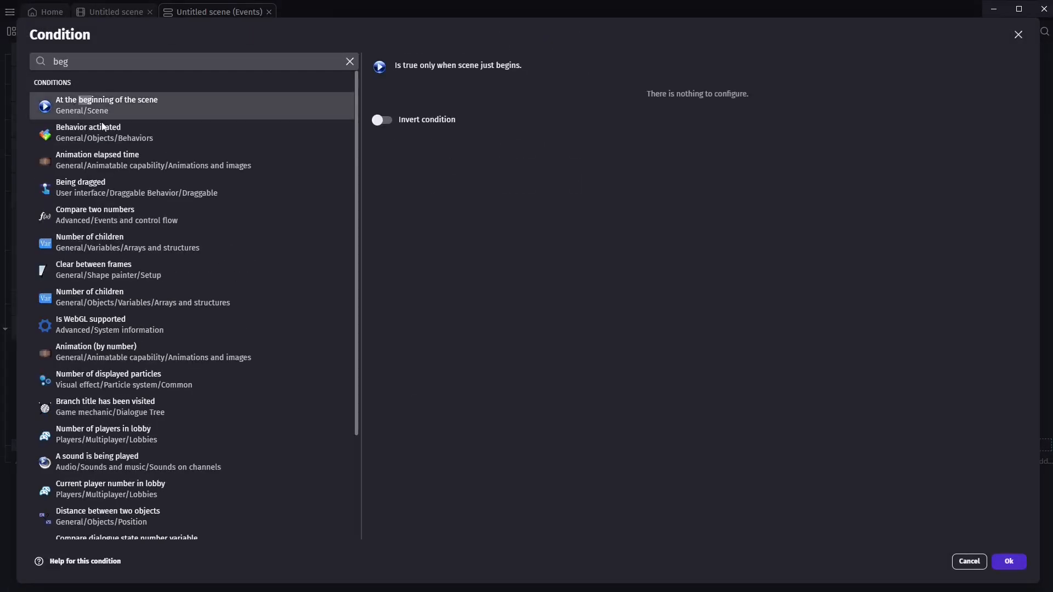
{"action": "left_click", "coordinate": [1009, 561]}
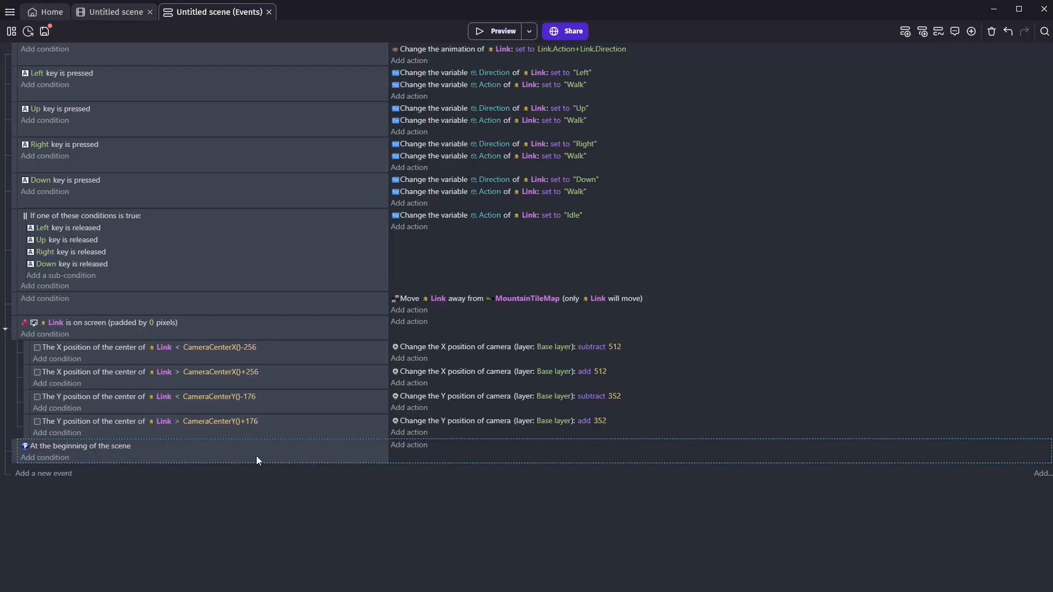
Step: Set the Camera object's position to X 256, Y 176 in the beginning-of-scene event, and move that event to the top of the sheet
{"action": "left_click_drag", "start_coordinate": [14, 453], "coordinate": [410, 452]}
{"action": "left_click", "coordinate": [412, 446]}
{"action": "left_click", "coordinate": [77, 266]}
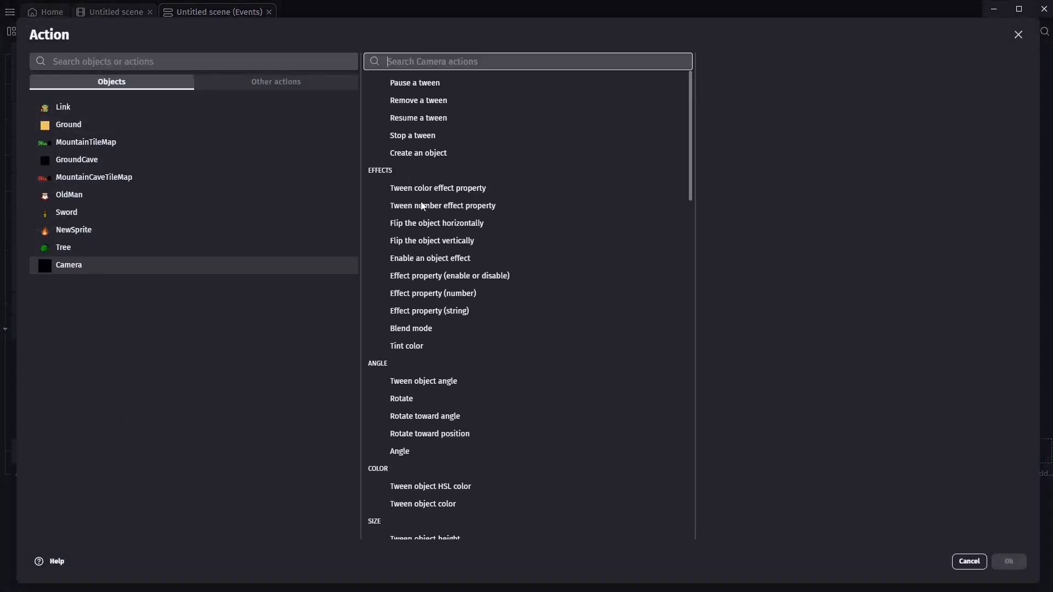
{"action": "type", "text": "position"}
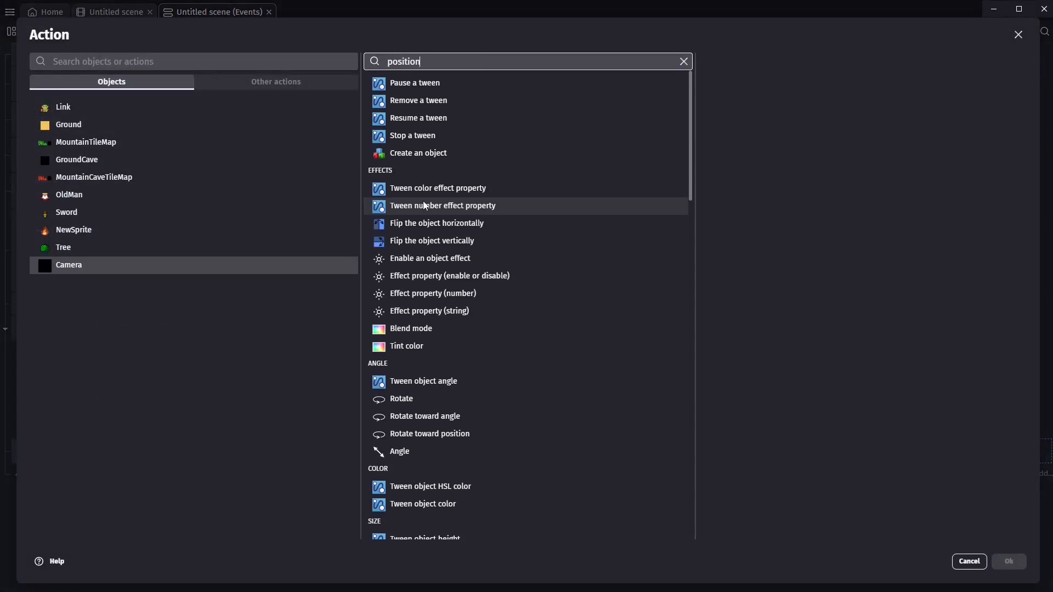
{"action": "left_click", "coordinate": [447, 89]}
{"action": "left_click", "coordinate": [750, 128]}
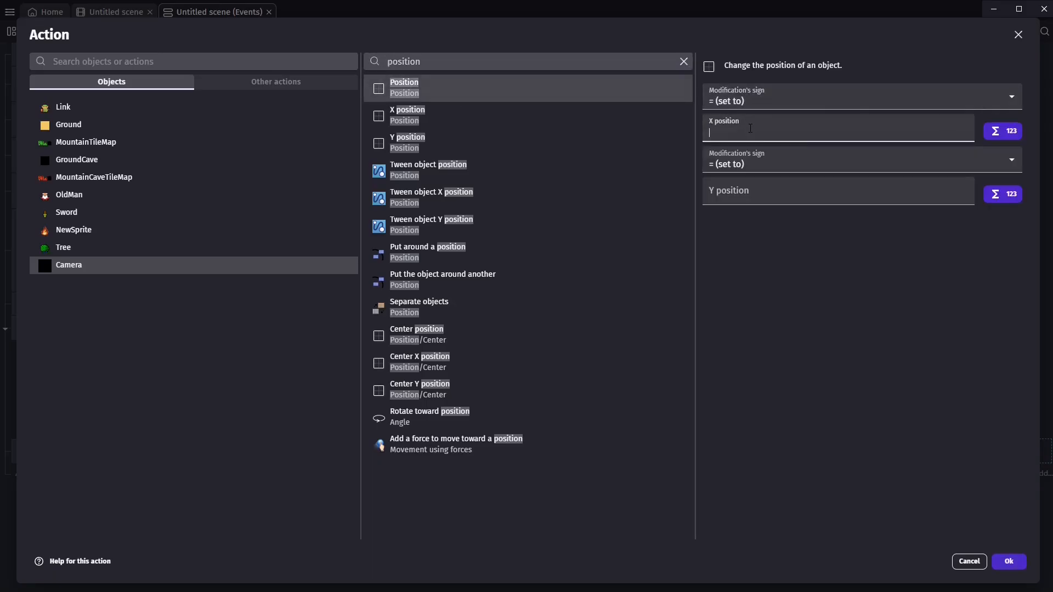
{"action": "type", "text": "256"}
{"action": "left_click", "coordinate": [738, 189]}
{"action": "type", "text": "1"}
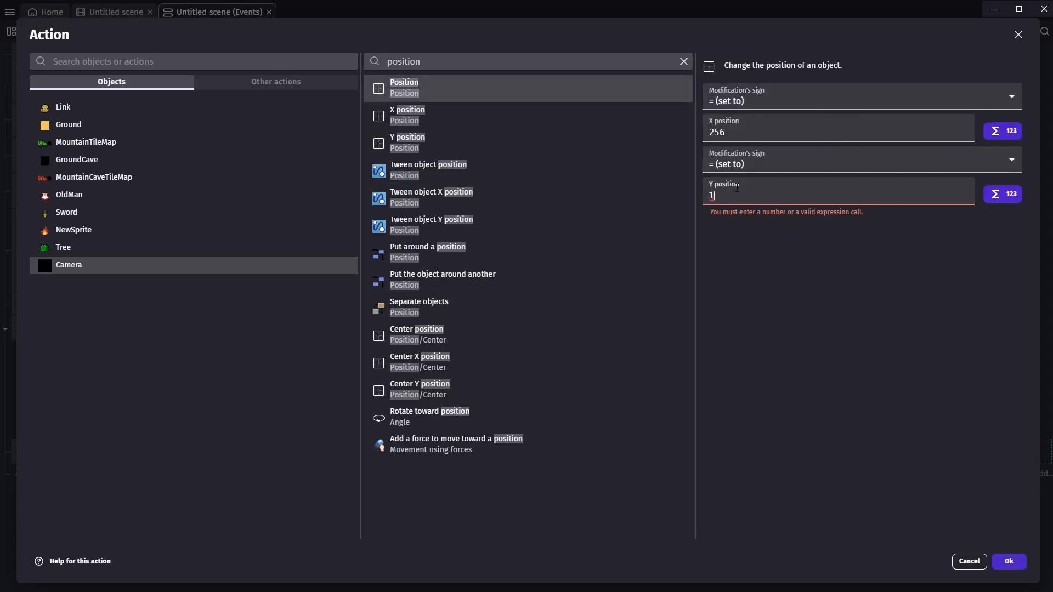
{"action": "type", "text": "76"}
{"action": "left_click", "coordinate": [1009, 562]}
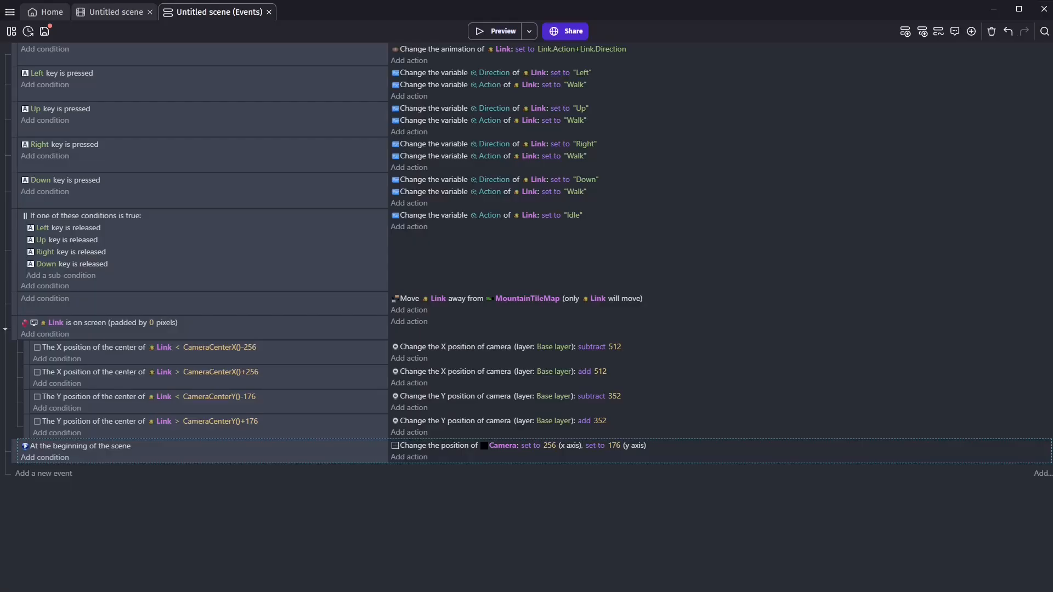
{"action": "left_click_drag", "start_coordinate": [14, 455], "coordinate": [14, 50]}
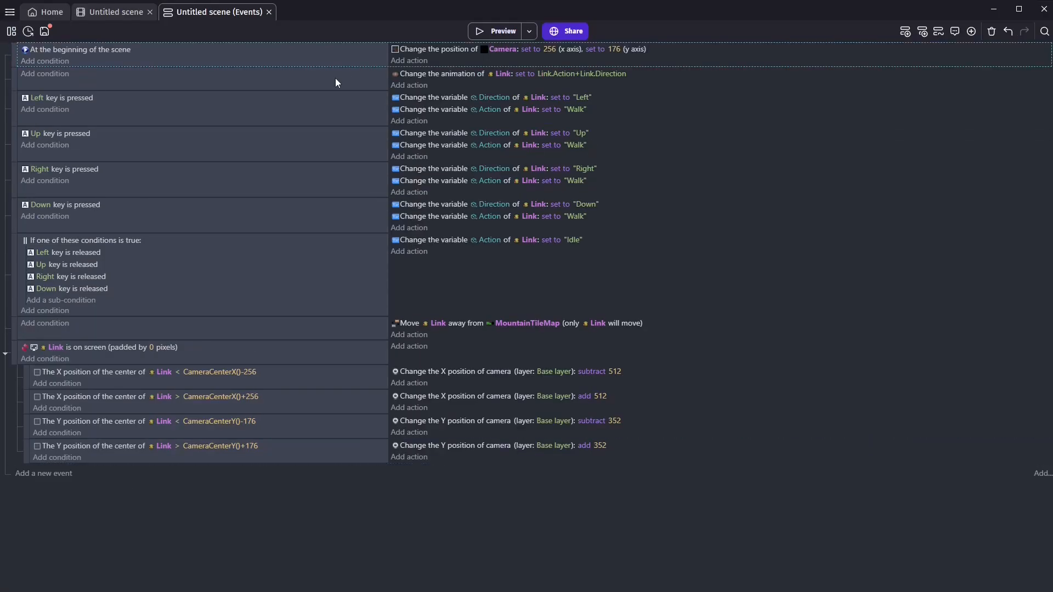
Step: Add an action centering the camera on the Camera object to the unconditional event that changes Link's animation
{"action": "left_click", "coordinate": [413, 86]}
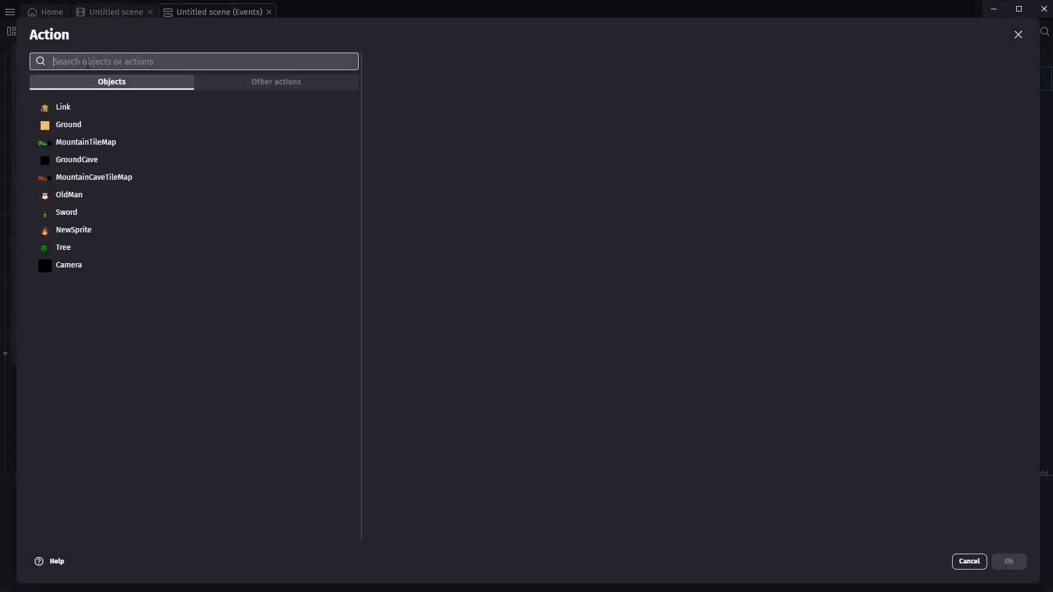
{"action": "type", "text": "camer"}
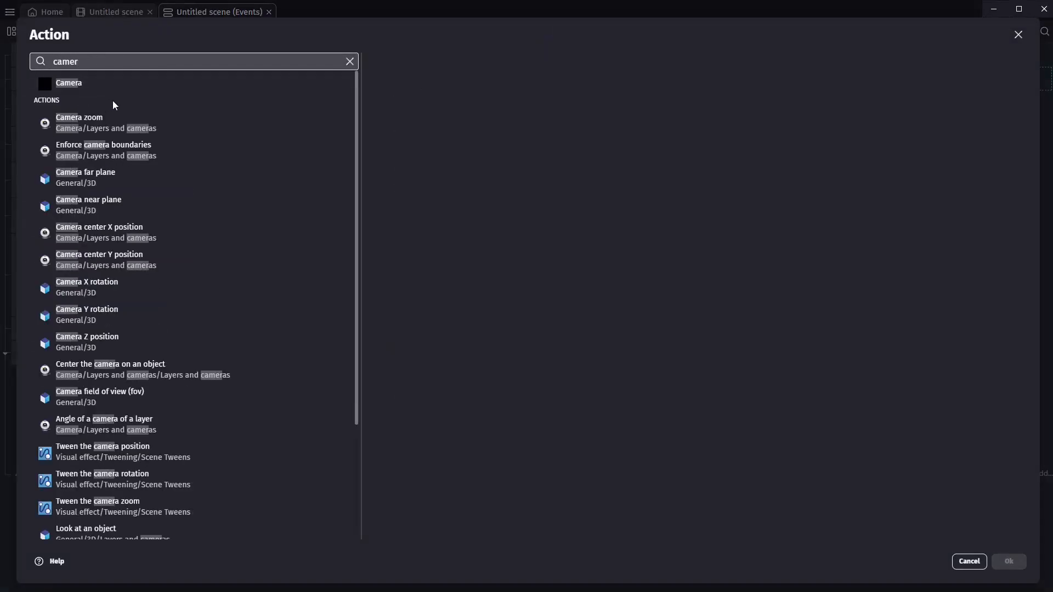
{"action": "type", "text": "a"}
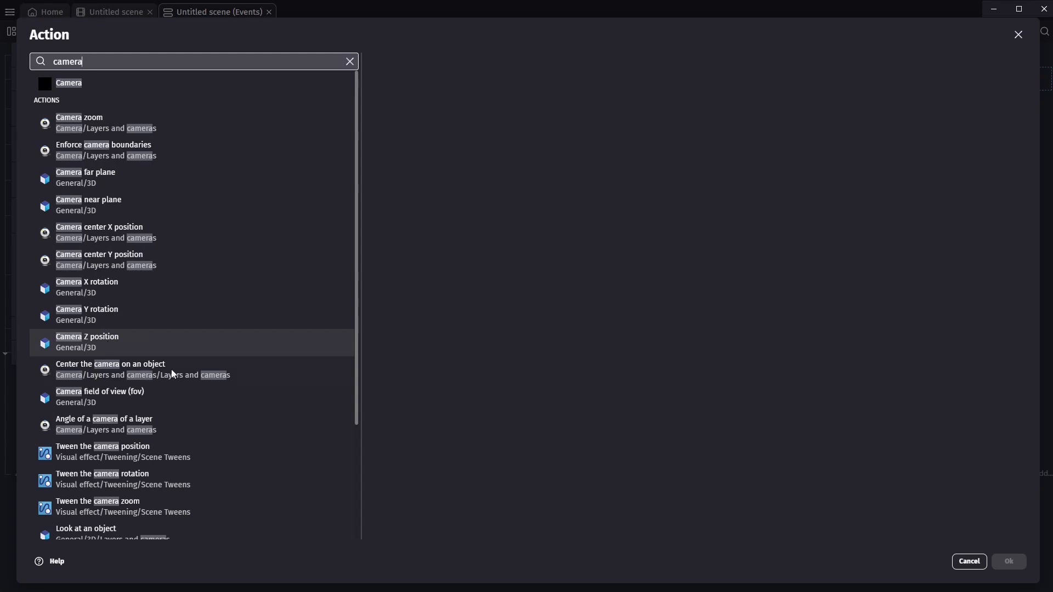
{"action": "left_click", "coordinate": [237, 375]}
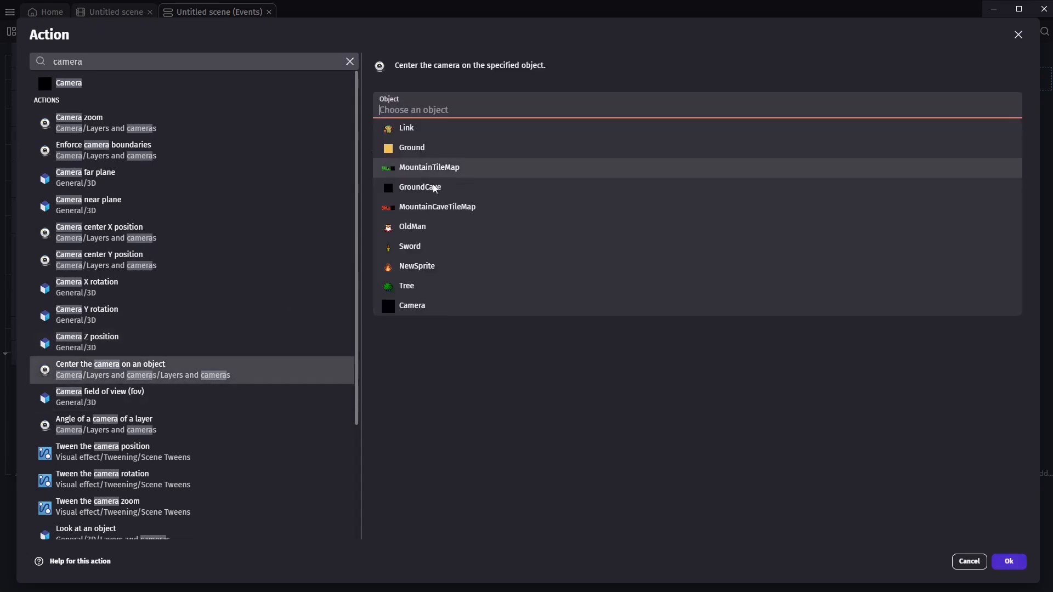
{"action": "left_click", "coordinate": [423, 306]}
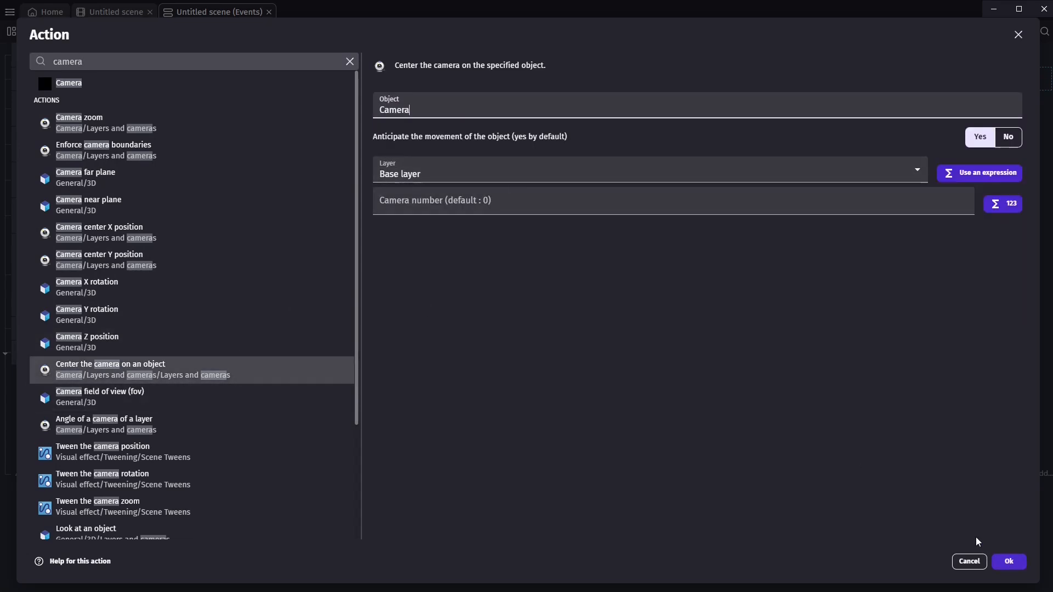
{"action": "left_click", "coordinate": [1010, 561]}
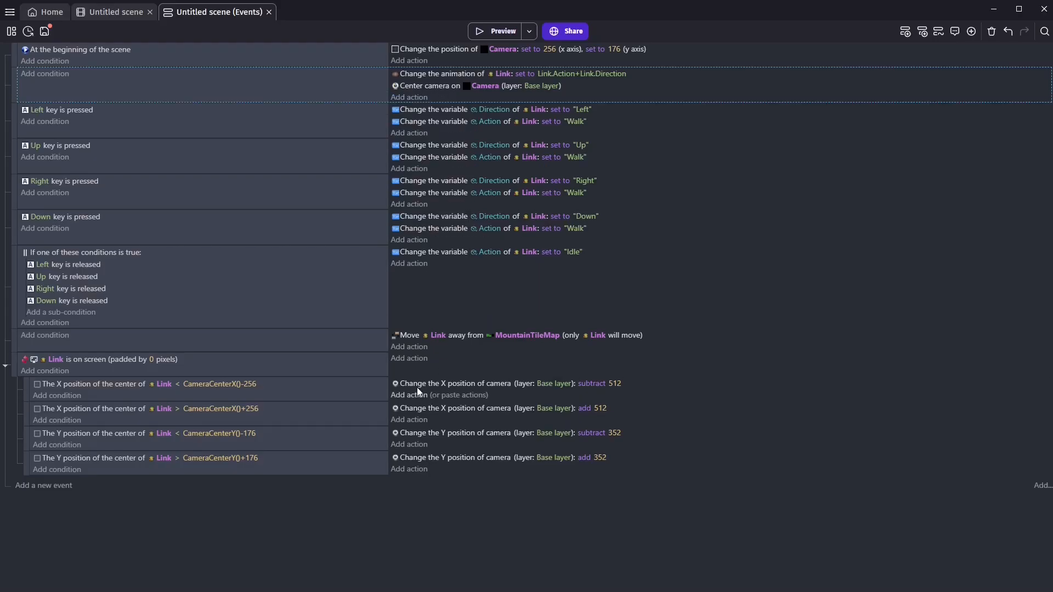
Step: Start a Tween object X position action on Camera in the Link X < CameraCenterX()-256 event, with the identifier "Transition"
{"action": "double_click", "coordinate": [416, 384]}
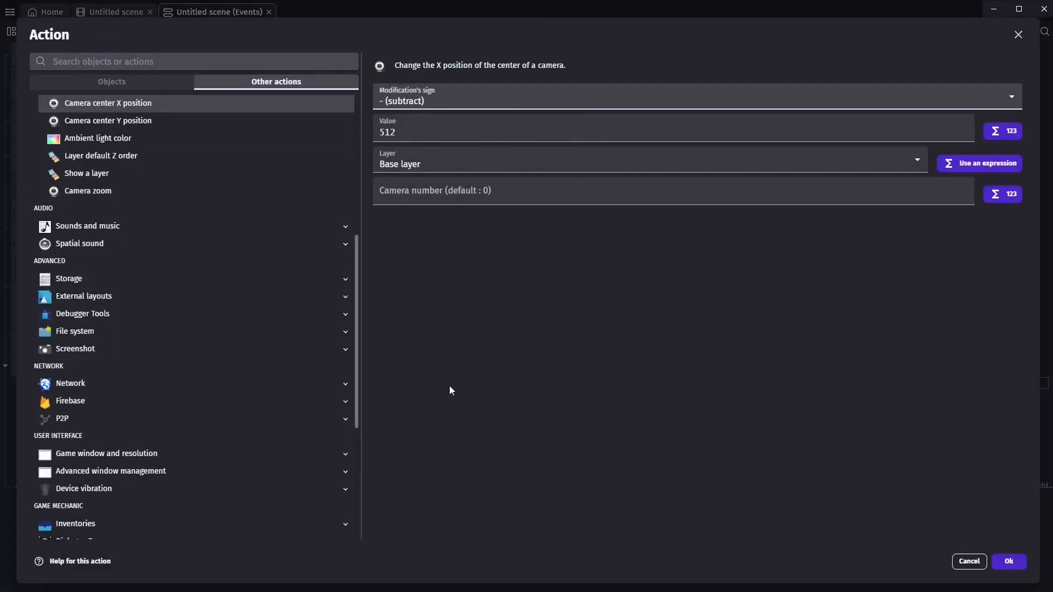
{"action": "key", "text": "Escape"}
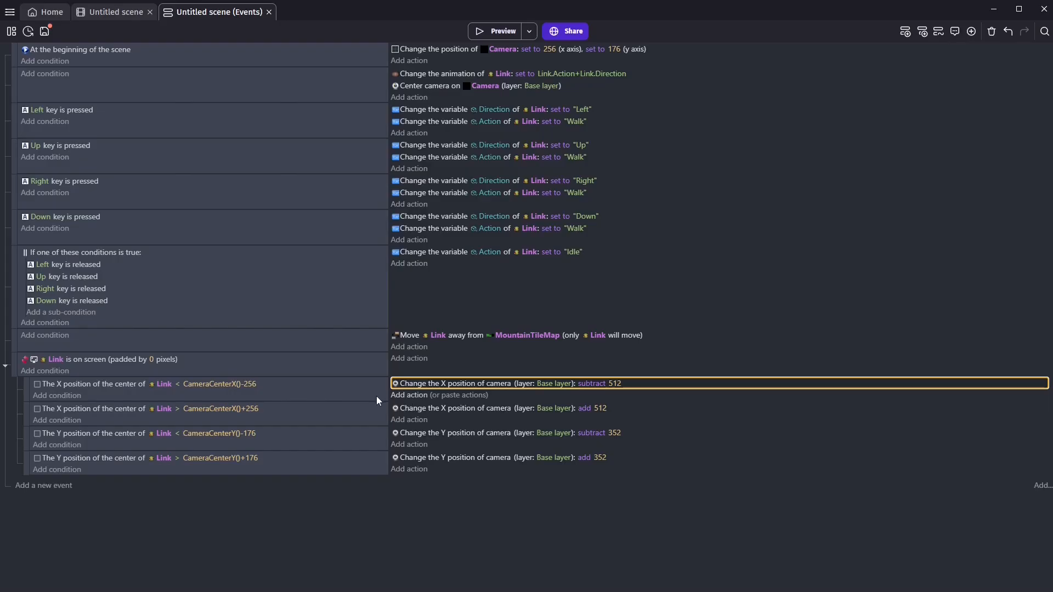
{"action": "left_click", "coordinate": [410, 395]}
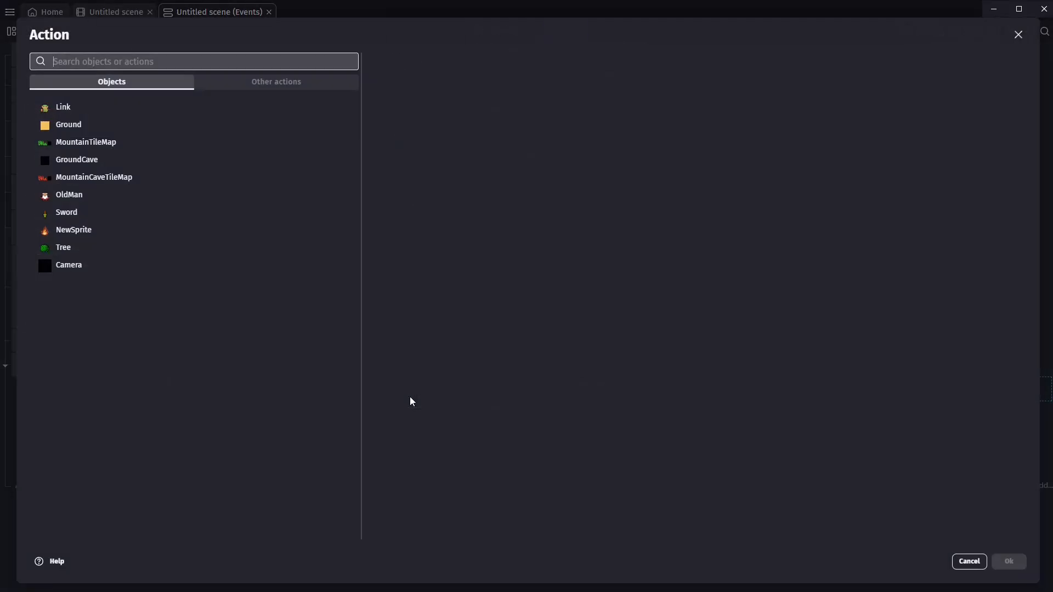
{"action": "left_click", "coordinate": [68, 265]}
{"action": "type", "text": "tween"}
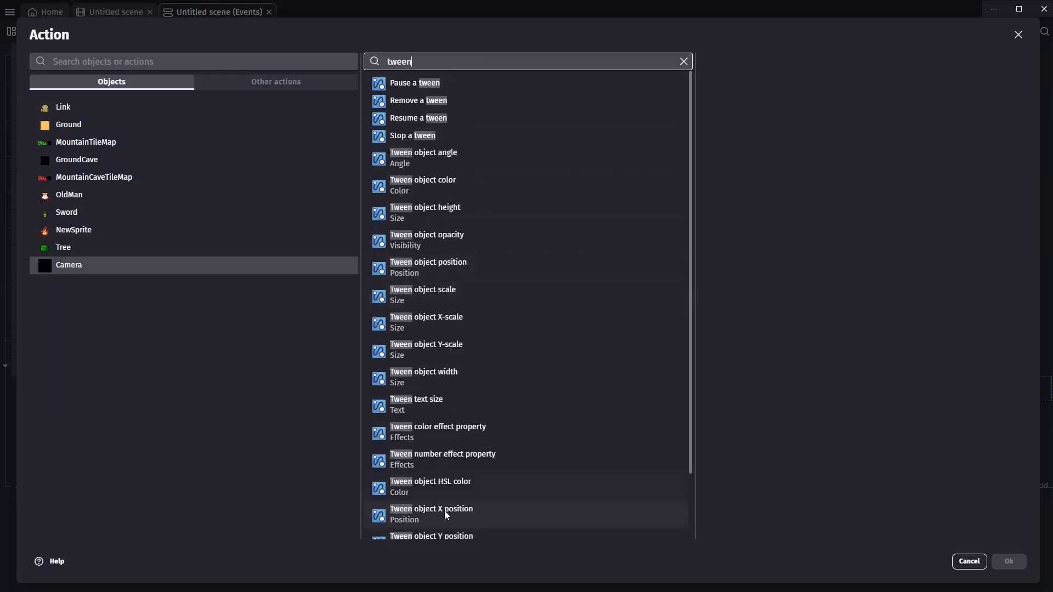
{"action": "left_click", "coordinate": [470, 514]}
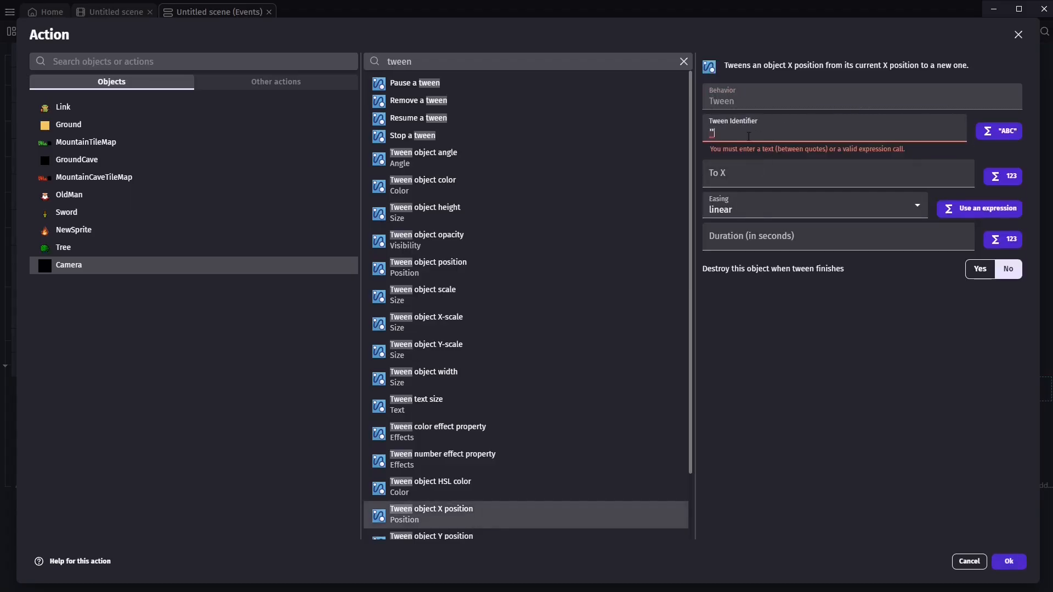
{"action": "type", "text": "\"Transition\""}
Step: Set the tween's target X to Camera.X()-512 with linear easing and a duration of 0.3 seconds, and add the action
{"action": "left_click", "coordinate": [762, 159]}
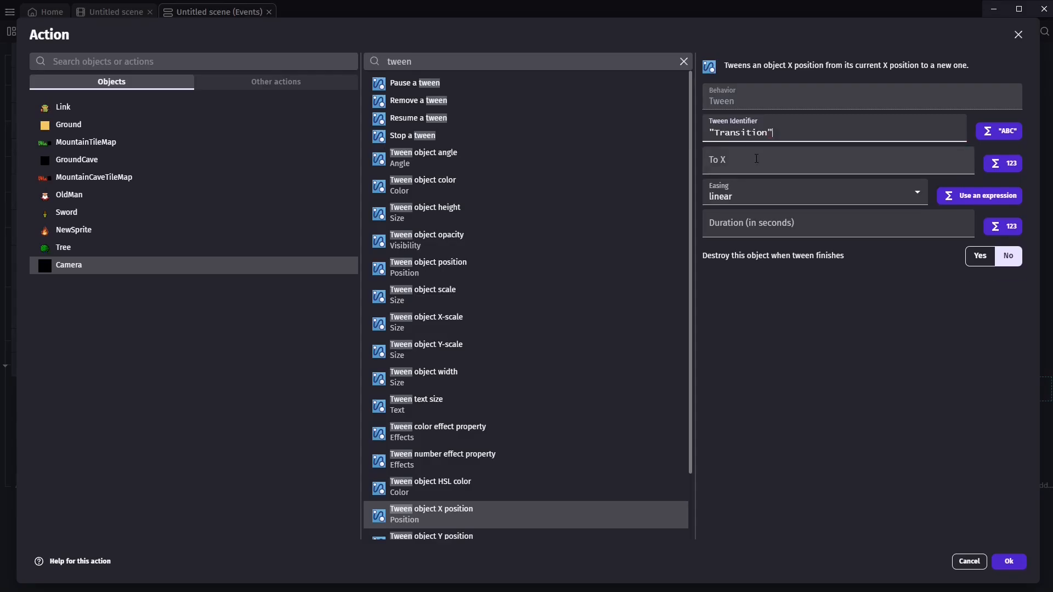
{"action": "type", "text": "Camera"}
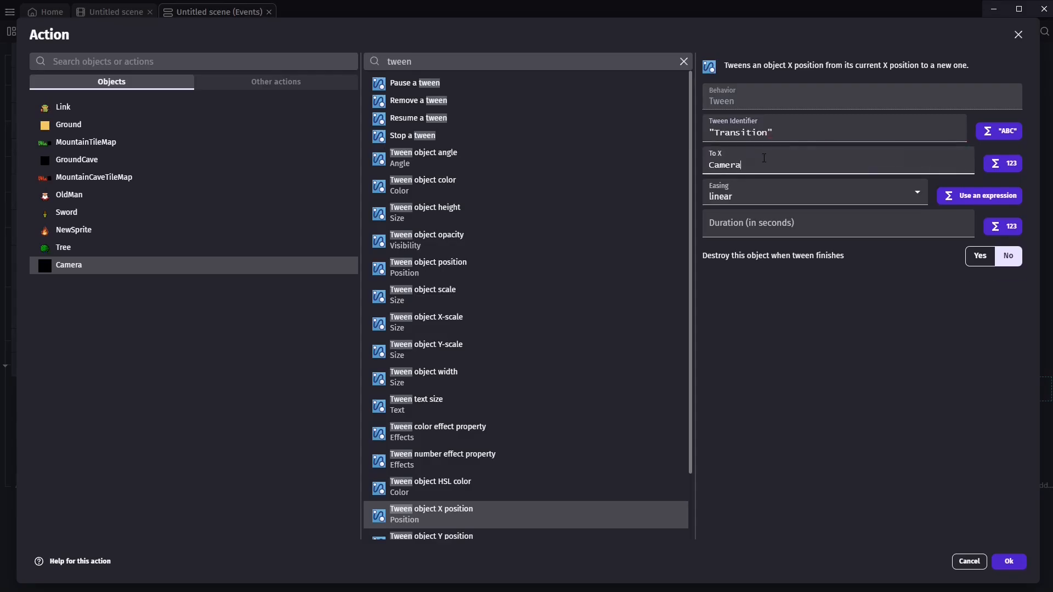
{"action": "type", "text": ".X90"}
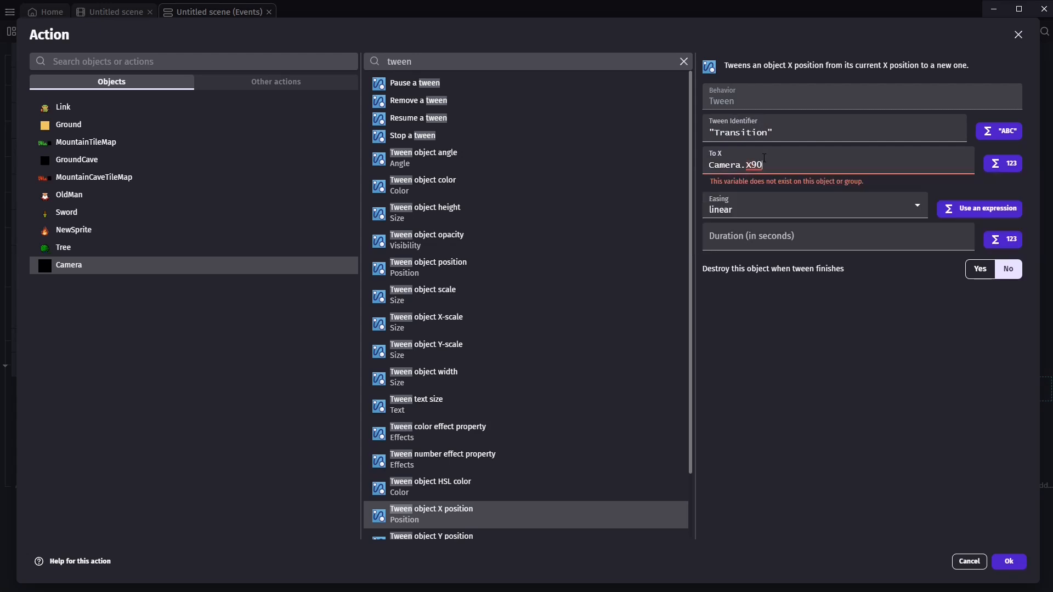
{"action": "key", "text": "BackSpace"}
{"action": "key", "text": "BackSpace"}
{"action": "type", "text": "()"}
{"action": "type", "text": "-512"}
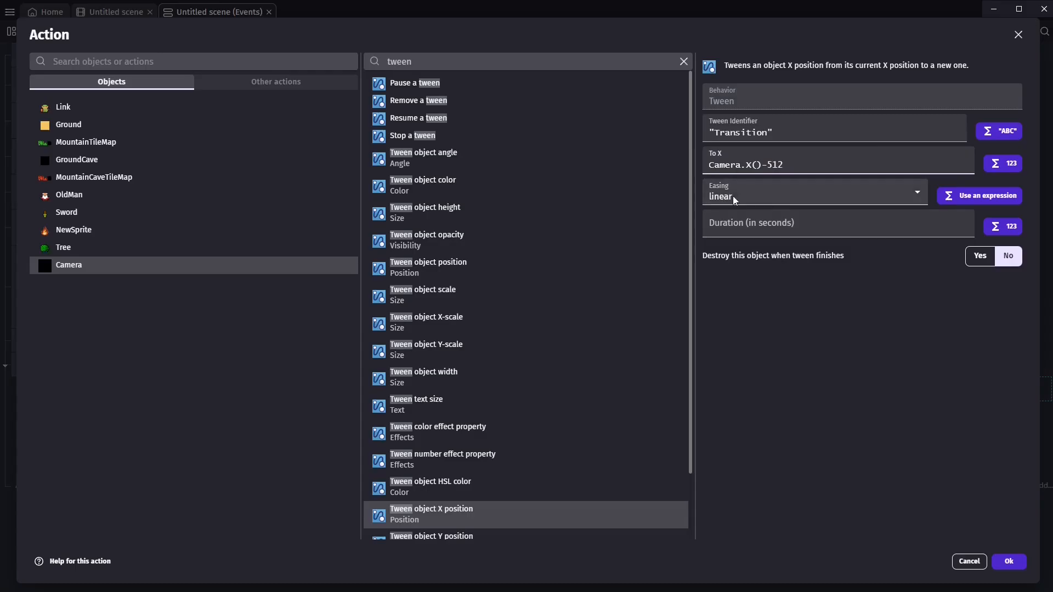
{"action": "left_click", "coordinate": [733, 196]}
{"action": "left_click", "coordinate": [735, 196]}
{"action": "left_click", "coordinate": [756, 231]}
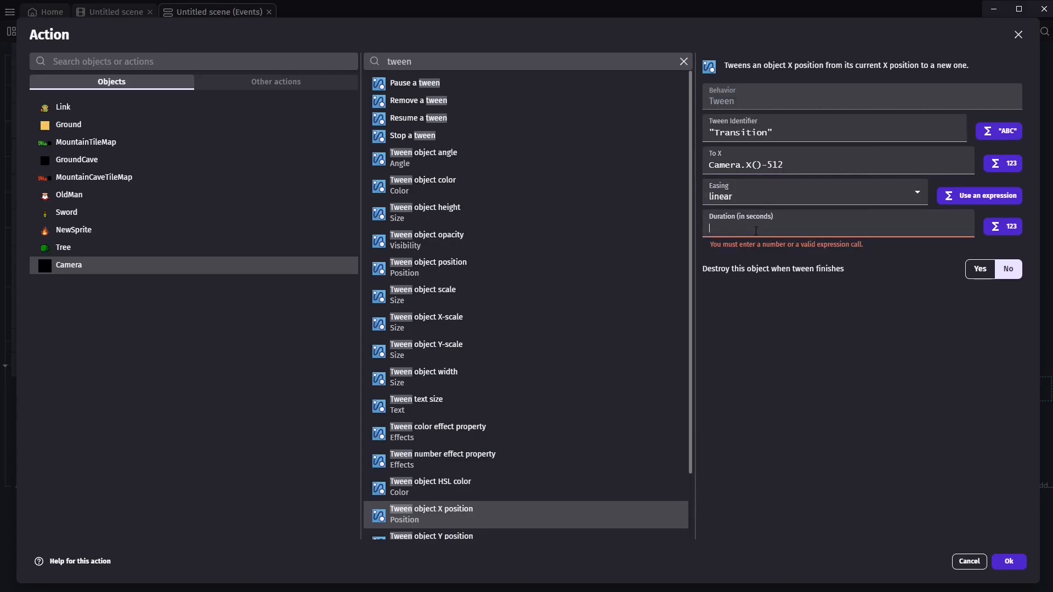
{"action": "type", "text": "0.3"}
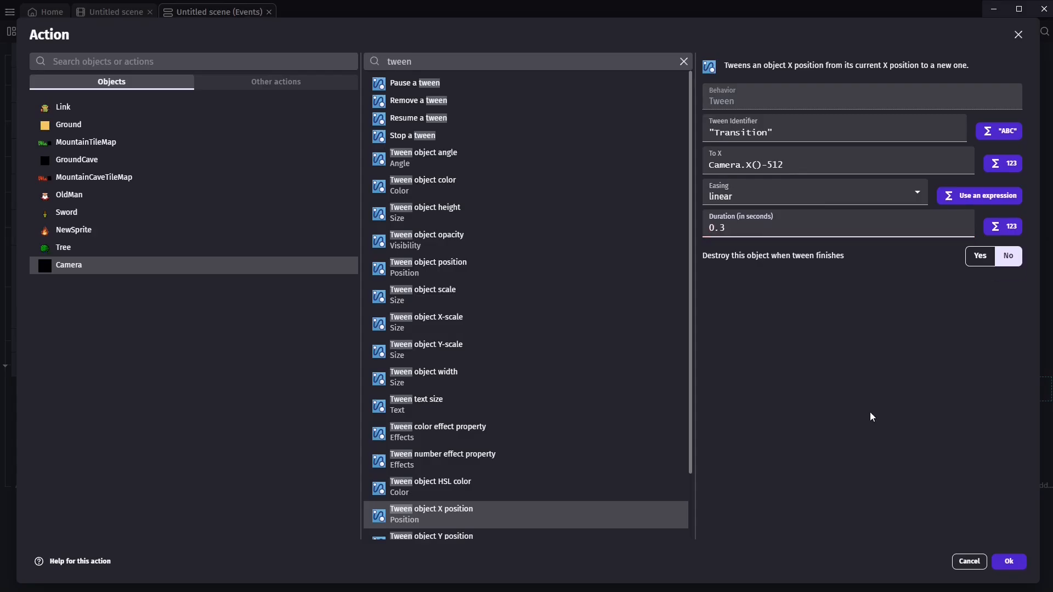
{"action": "left_click", "coordinate": [870, 413]}
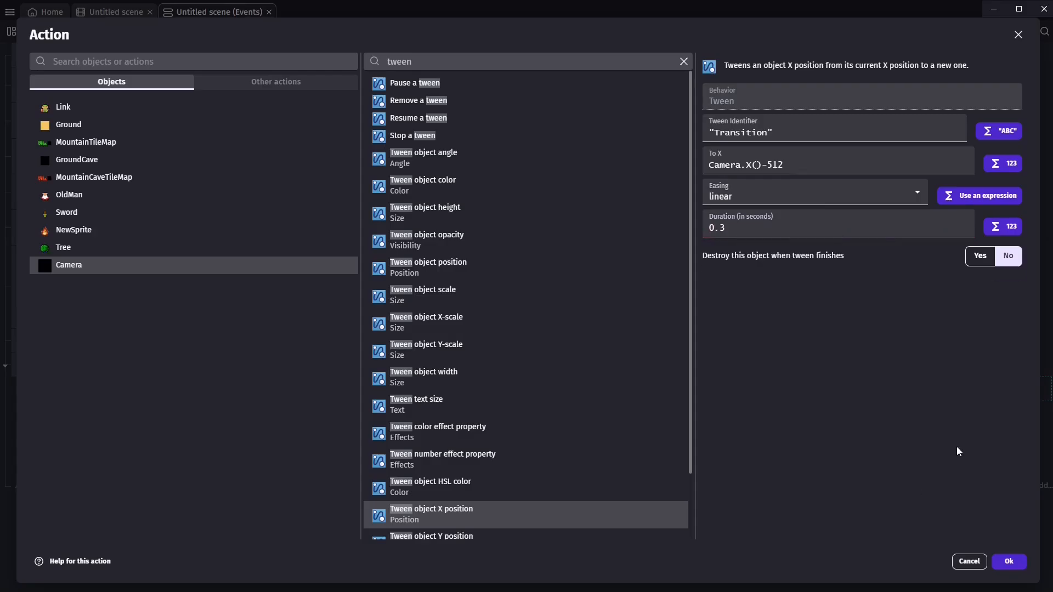
{"action": "left_click", "coordinate": [1009, 561]}
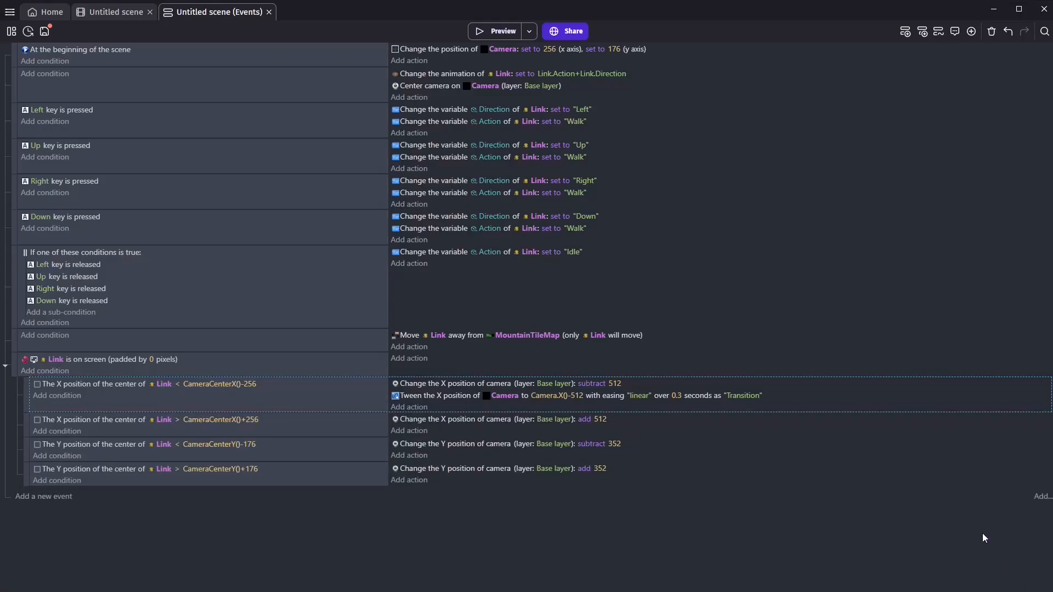
Step: Delete the old camera X subtract 512 action and copy the tween action into the Link X > CameraCenterX()+256 event
{"action": "left_click", "coordinate": [436, 383]}
{"action": "key", "text": "Delete"}
{"action": "left_click", "coordinate": [453, 384]}
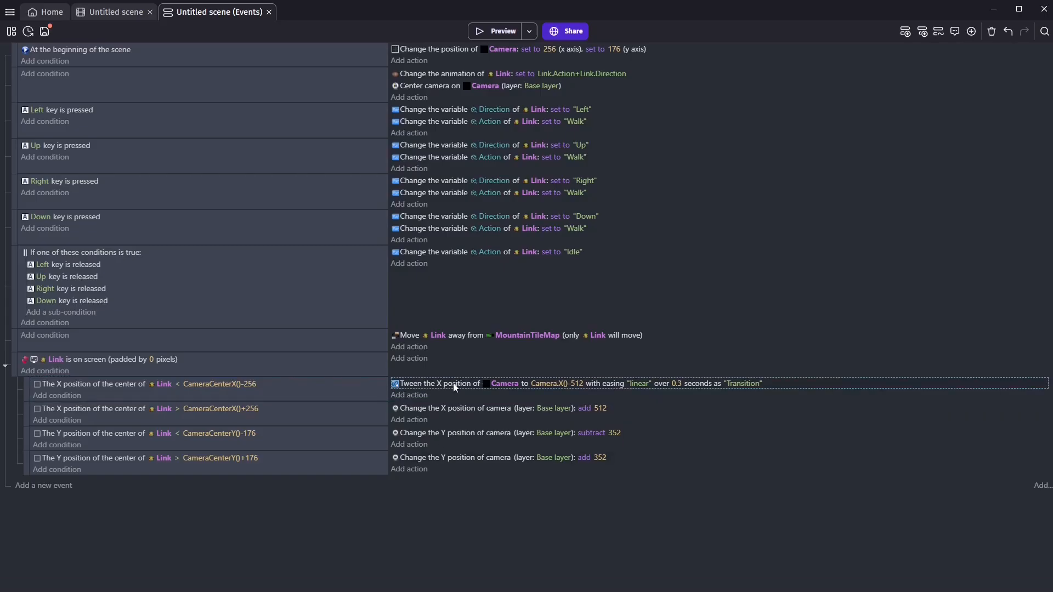
{"action": "key", "text": "ctrl+c"}
{"action": "left_click", "coordinate": [445, 421]}
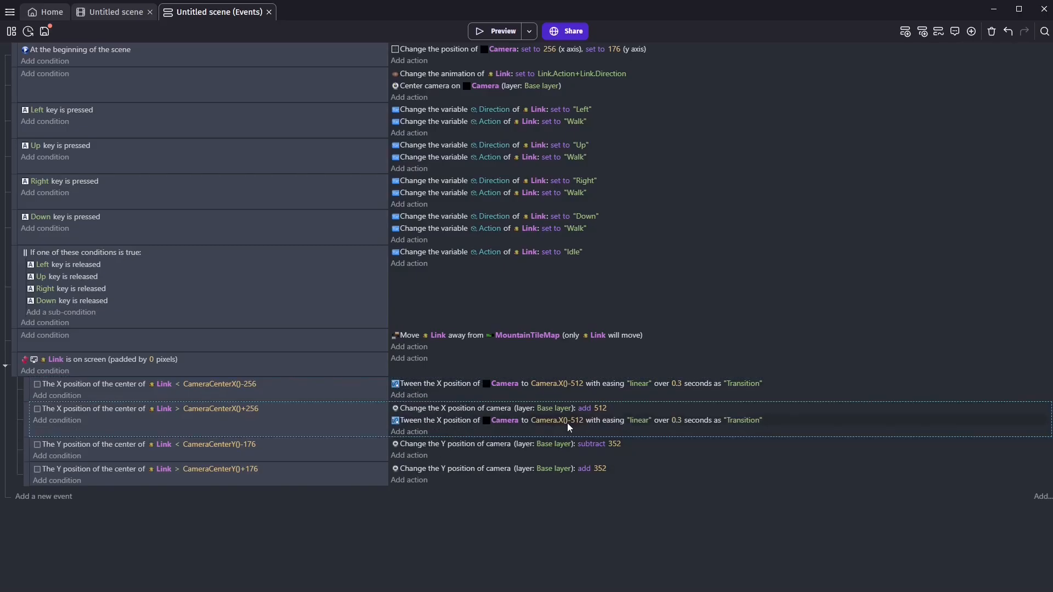
Step: Change the copied tween's target X to Camera.X()+512
{"action": "left_click", "coordinate": [567, 423]}
{"action": "left_click", "coordinate": [594, 446]}
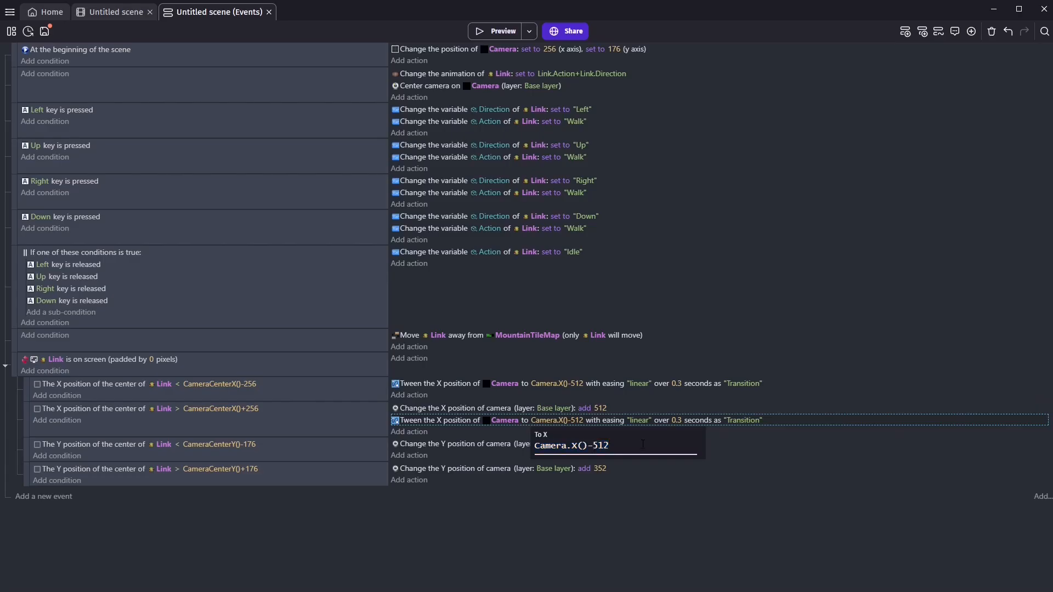
{"action": "key", "text": "BackSpace"}
{"action": "type", "text": "+"}
{"action": "left_click", "coordinate": [609, 522]}
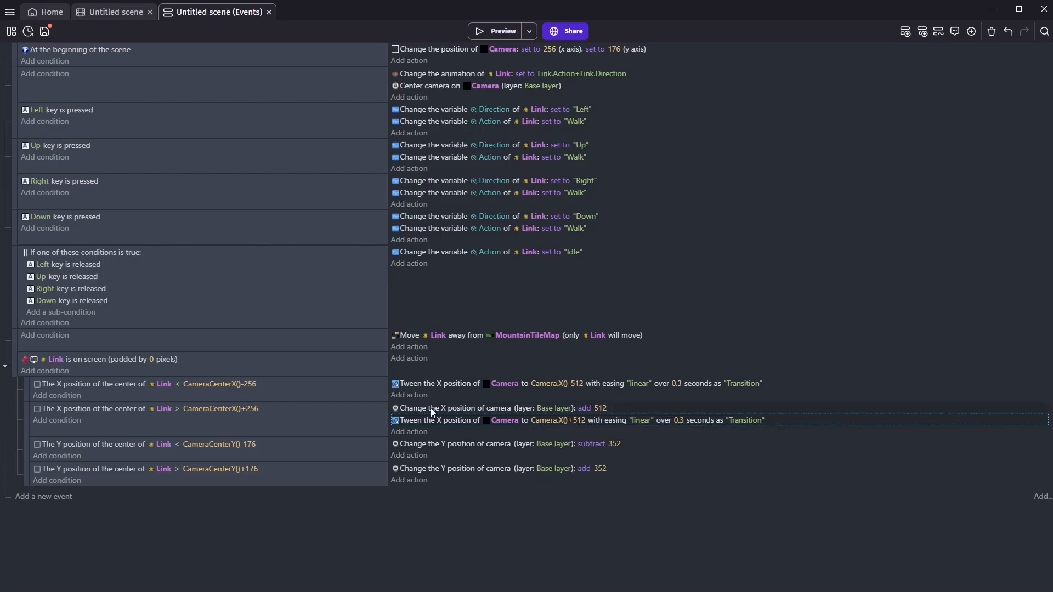
Step: Copy the tween into the Link Y < CameraCenterY()-176 event and change it to a Y position tween targeting Camera.Y()+356
{"action": "left_click", "coordinate": [446, 456]}
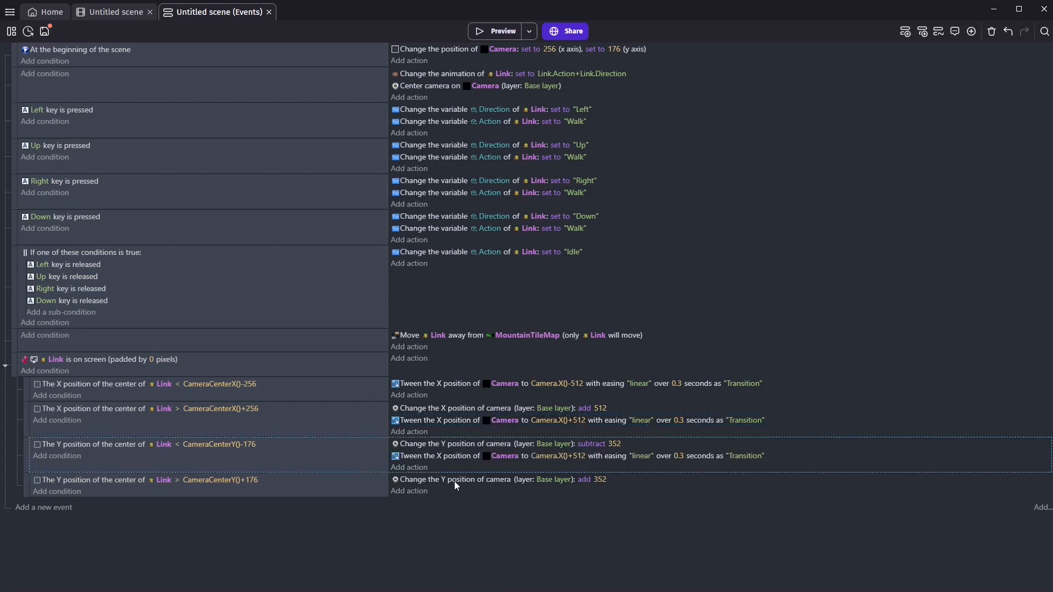
{"action": "double_click", "coordinate": [439, 455]}
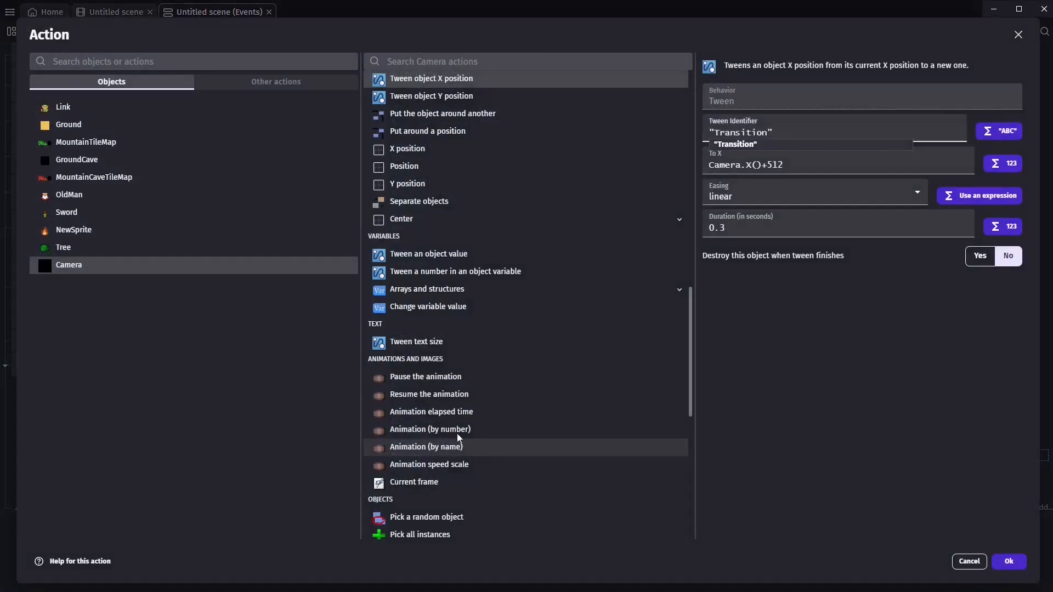
{"action": "left_click", "coordinate": [412, 96]}
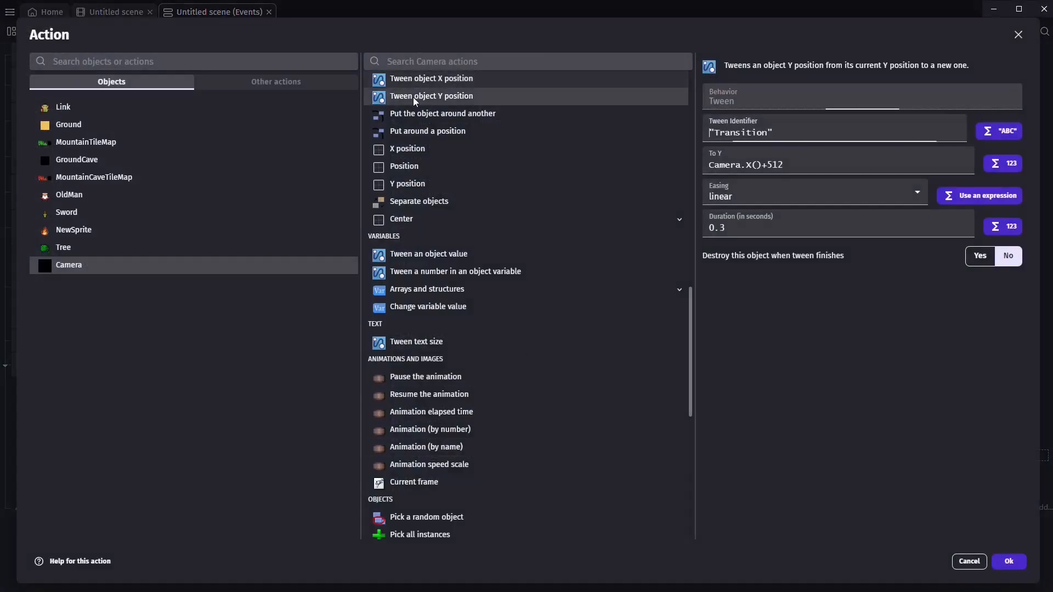
{"action": "double_click", "coordinate": [748, 164]}
{"action": "type", "text": "Y"}
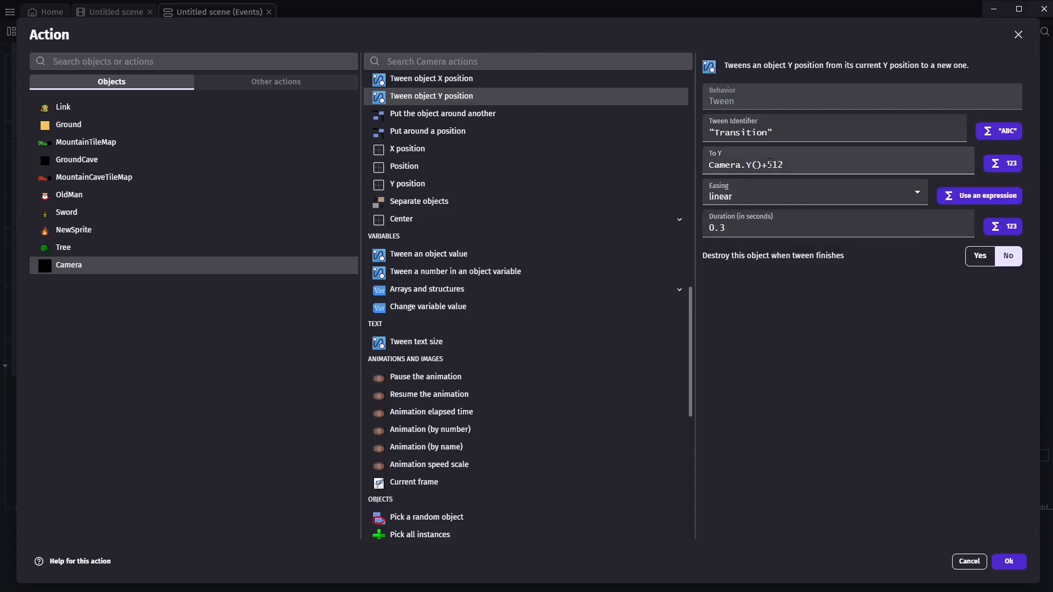
{"action": "double_click", "coordinate": [791, 165]}
{"action": "type", "text": "356"}
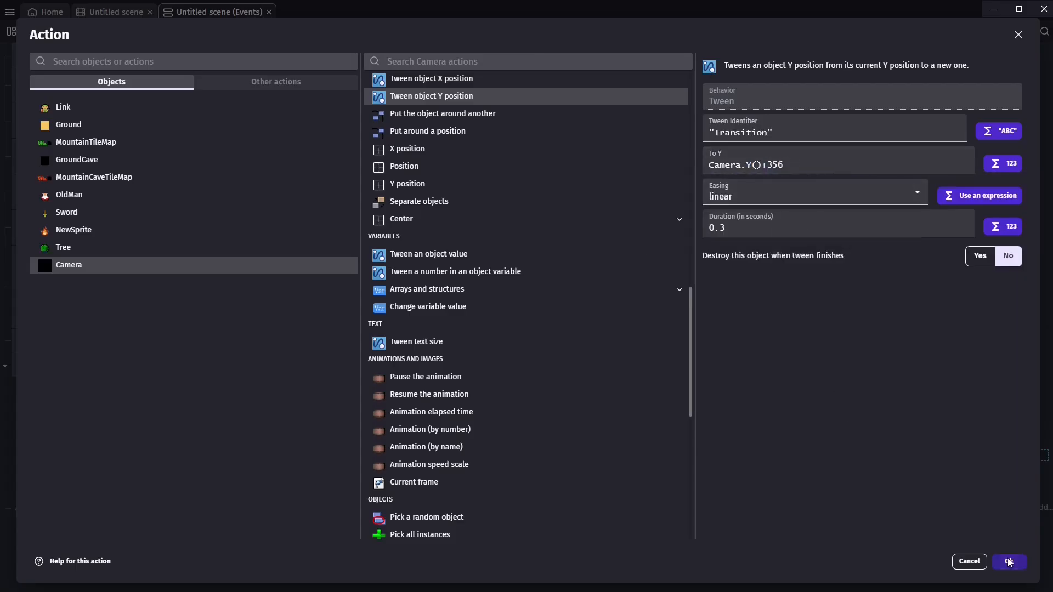
{"action": "left_click", "coordinate": [1008, 563]}
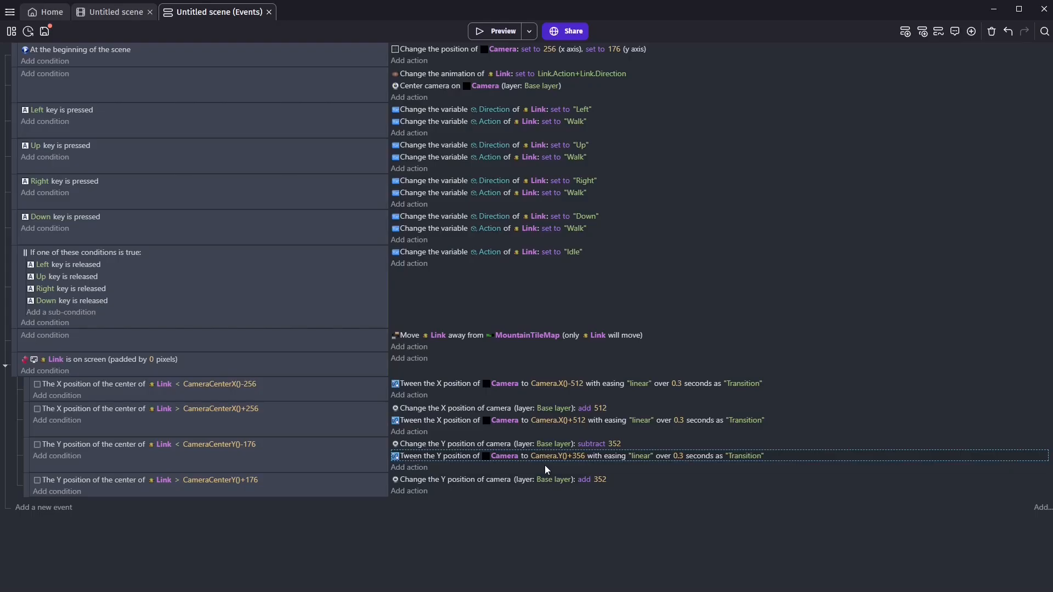
Step: Set the Camera Y tween's target to Camera.Y()-352 in the Link Y < CameraCenterY()-176 event
{"action": "left_click", "coordinate": [583, 456]}
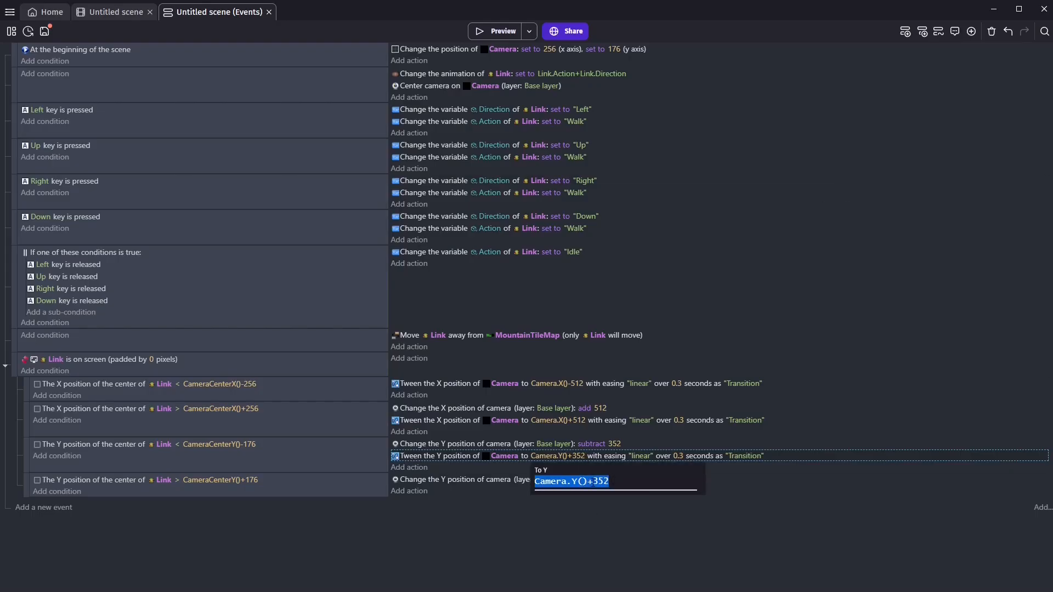
{"action": "left_click", "coordinate": [592, 482]}
{"action": "key", "text": "BackSpace"}
{"action": "type", "text": "-"}
{"action": "left_click", "coordinate": [499, 491]}
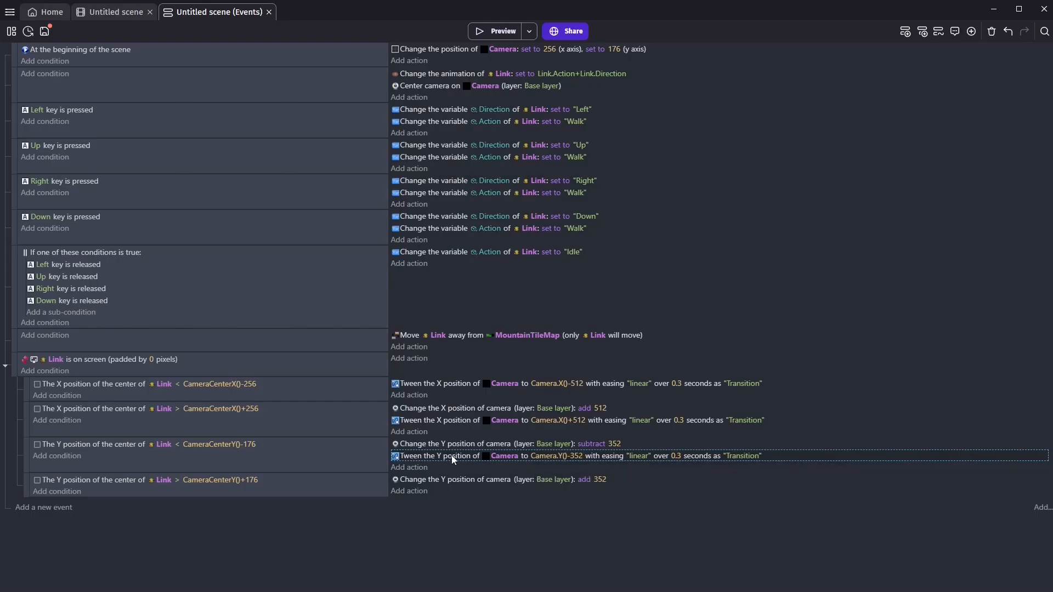
Step: Copy the Y tween into the Link Y > CameraCenterY()+176 event and set its target to Camera.Y()+352
{"action": "left_click", "coordinate": [451, 491]}
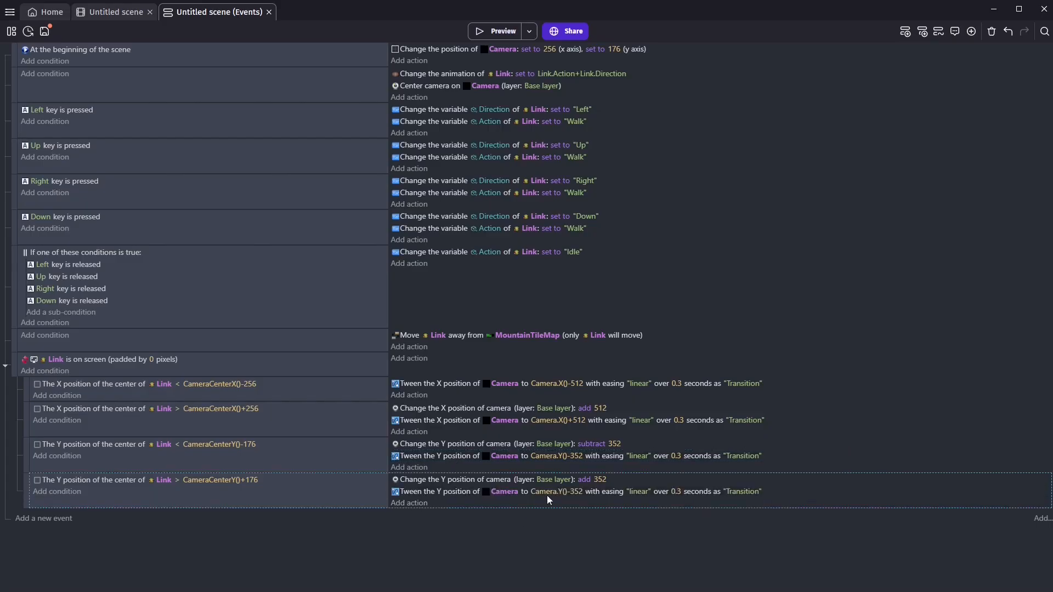
{"action": "left_click", "coordinate": [567, 491]}
{"action": "left_click", "coordinate": [593, 518]}
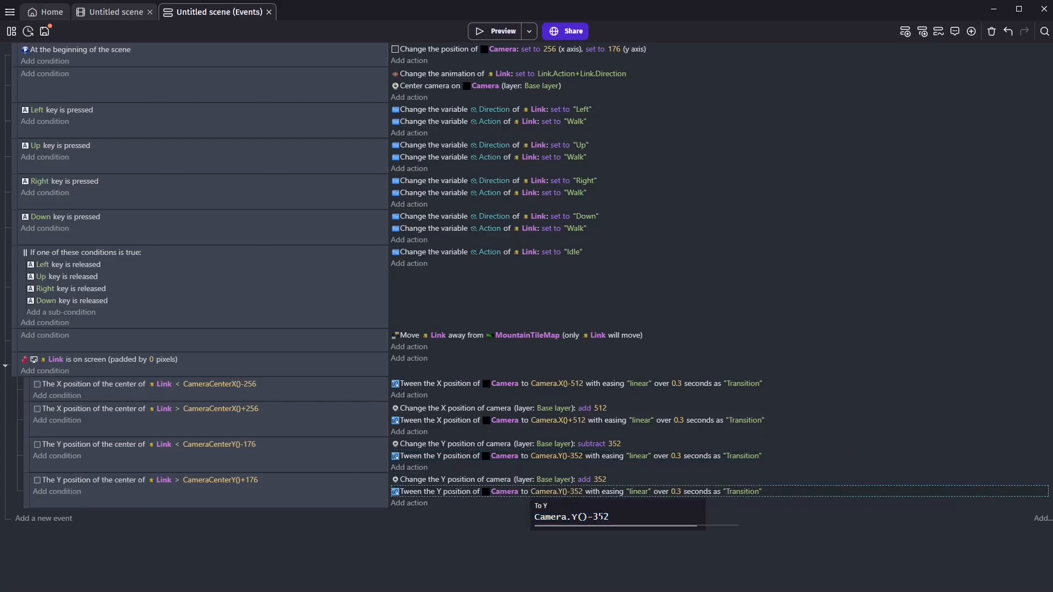
{"action": "key", "text": "BackSpace"}
{"action": "type", "text": "+"}
{"action": "left_click", "coordinate": [382, 555]}
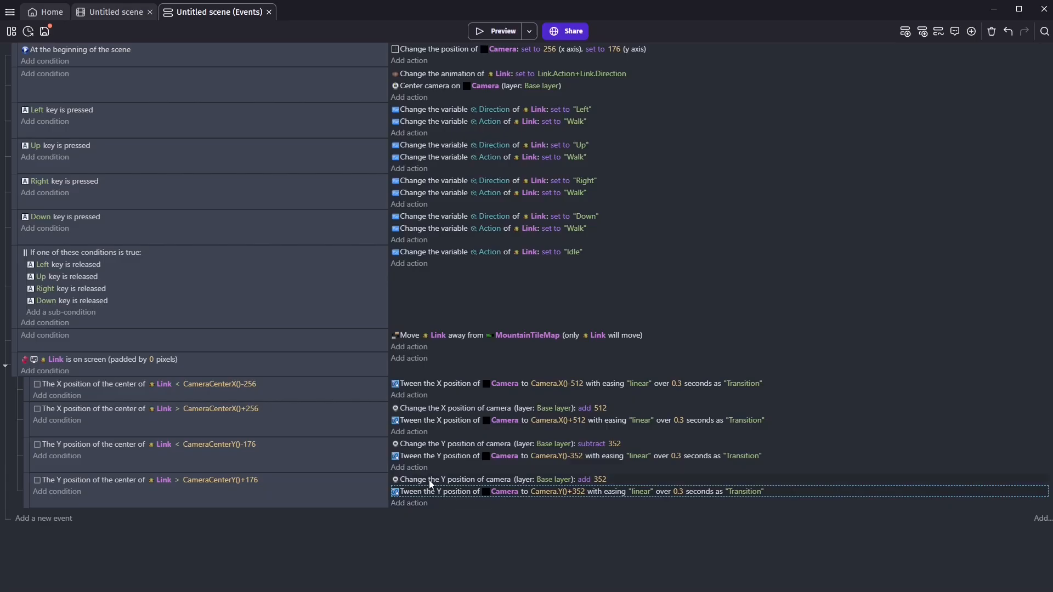
Step: Delete the old camera position actions add 352, subtract 352 and add 512 from the tweened transition events
{"action": "left_click", "coordinate": [429, 478]}
{"action": "key", "text": "Delete"}
{"action": "left_click", "coordinate": [439, 446]}
{"action": "key", "text": "Delete"}
{"action": "left_click", "coordinate": [445, 408]}
{"action": "key", "text": "Delete"}
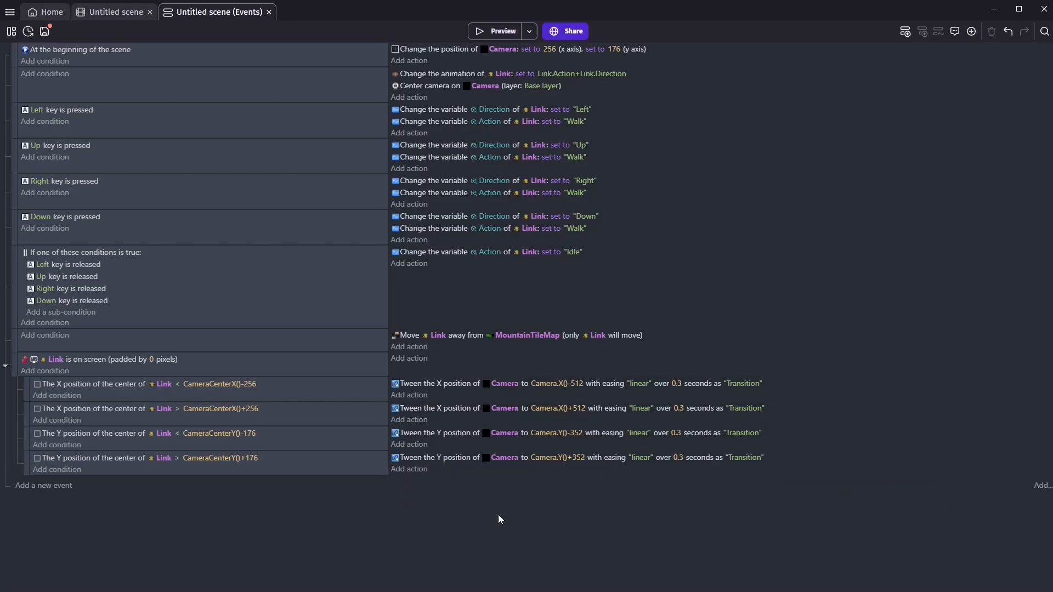
Step: Preview the game and walk Link across the screen edges in several directions to test the camera transitions
{"action": "left_click", "coordinate": [478, 31]}
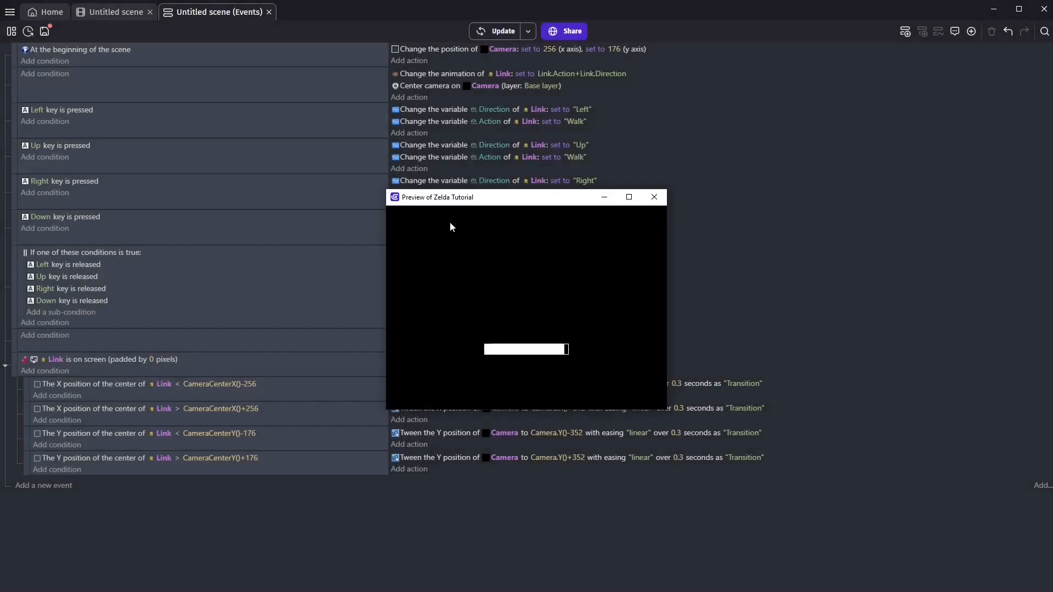
{"action": "key", "text": "Left"}
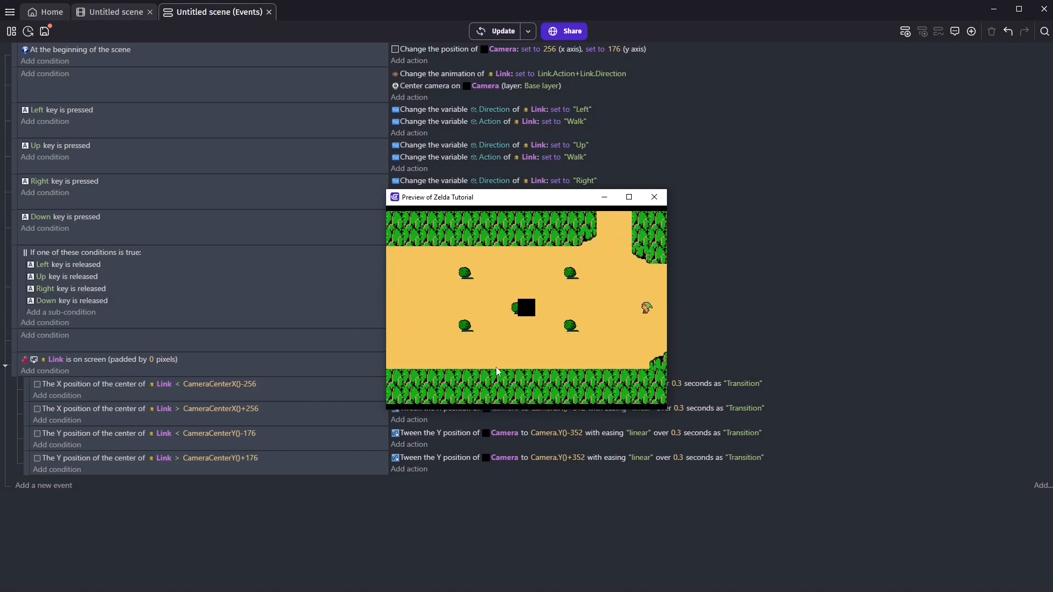
{"action": "key", "text": "Up"}
{"action": "key", "text": "Left"}
{"action": "key", "text": "Up"}
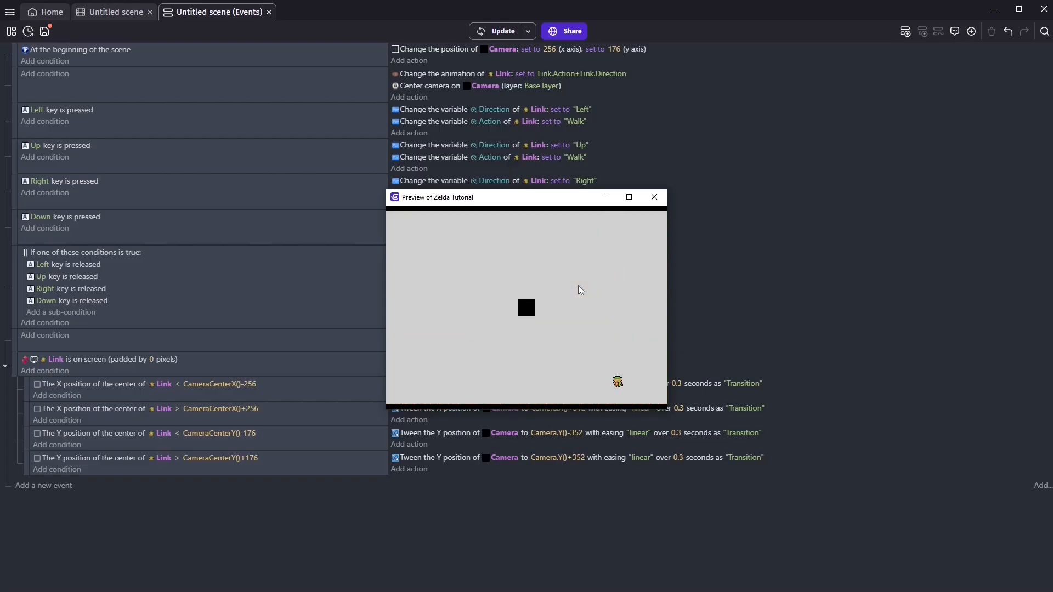
{"action": "key", "text": "Right"}
{"action": "key", "text": "Left"}
{"action": "key", "text": "Down"}
{"action": "key", "text": "Left"}
{"action": "key", "text": "Down"}
{"action": "key", "text": "Right"}
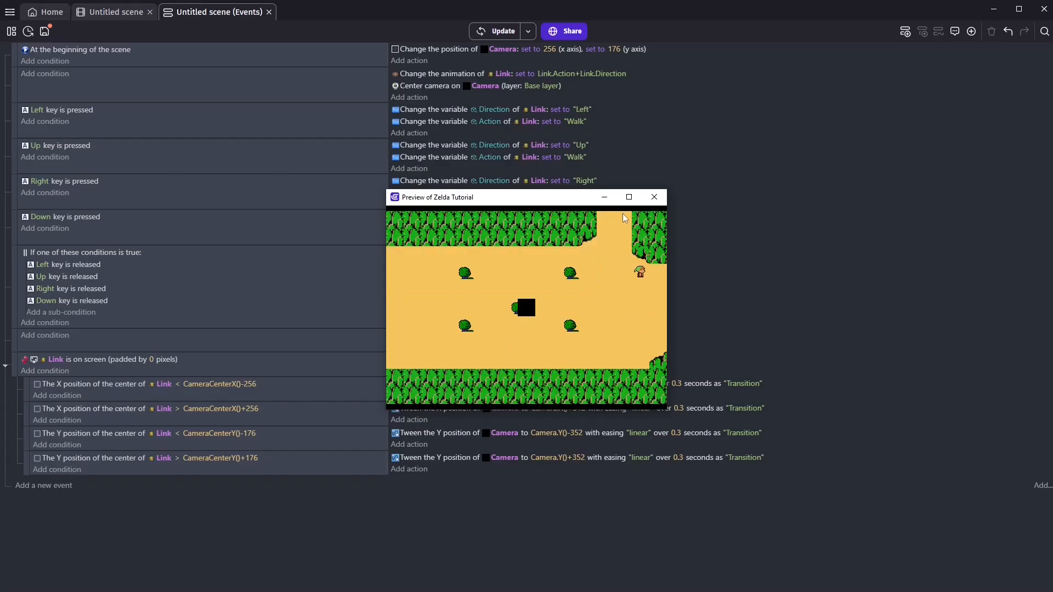
{"action": "left_click", "coordinate": [654, 197]}
Step: In the scene, paint a vertically flipped sloped MountainTileMap tile at the lower-left corner of the upper-left mountain
{"action": "left_click", "coordinate": [114, 12]}
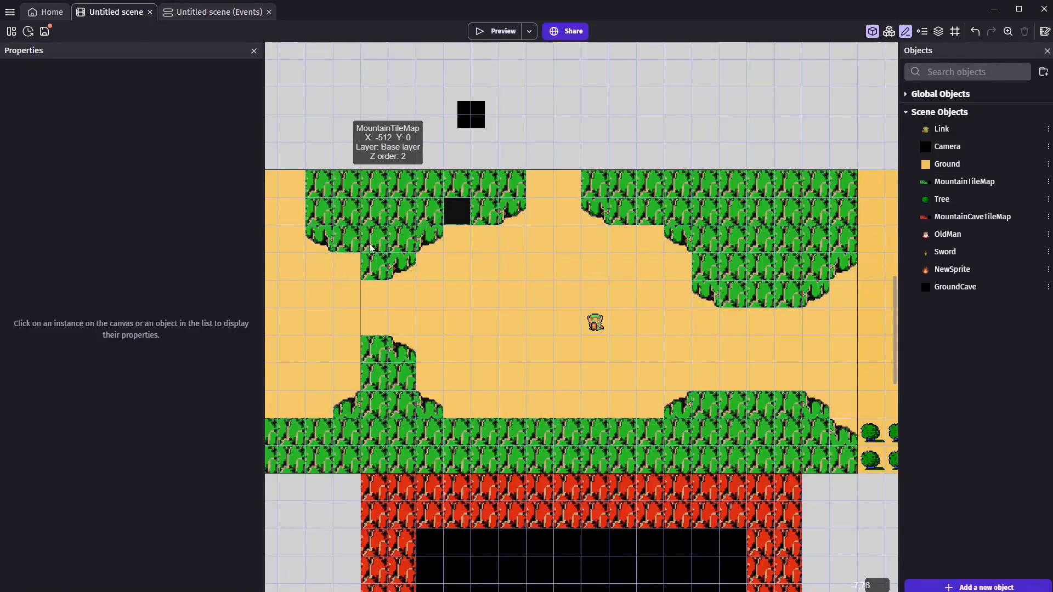
{"action": "left_click", "coordinate": [389, 238]}
{"action": "left_click", "coordinate": [46, 279]}
{"action": "left_click", "coordinate": [347, 266]}
Step: Widen the lower-left mountain to the west with solid MountainTileMap tiles and a stepped edge of horizontally flipped slope tiles
{"action": "left_click", "coordinate": [61, 308]}
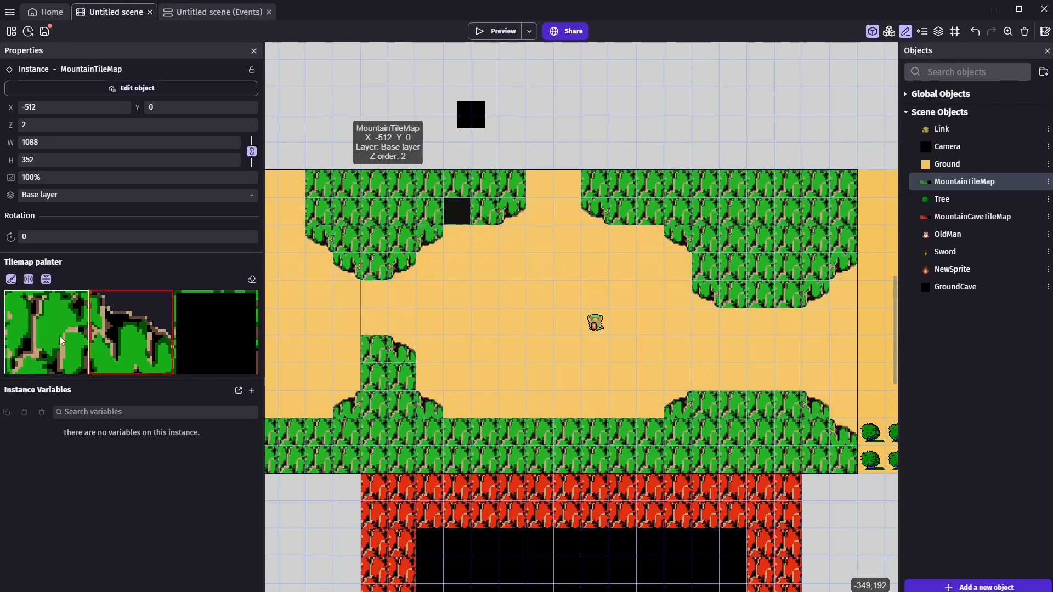
{"action": "left_click_drag", "start_coordinate": [348, 404], "coordinate": [347, 377]}
{"action": "left_click", "coordinate": [110, 312]}
{"action": "left_click", "coordinate": [46, 279]}
{"action": "left_click", "coordinate": [25, 280]}
{"action": "left_click", "coordinate": [25, 280]}
{"action": "left_click", "coordinate": [347, 349]}
{"action": "left_click", "coordinate": [319, 377]}
{"action": "left_click", "coordinate": [292, 404]}
{"action": "left_click", "coordinate": [60, 324]}
{"action": "left_click", "coordinate": [319, 404]}
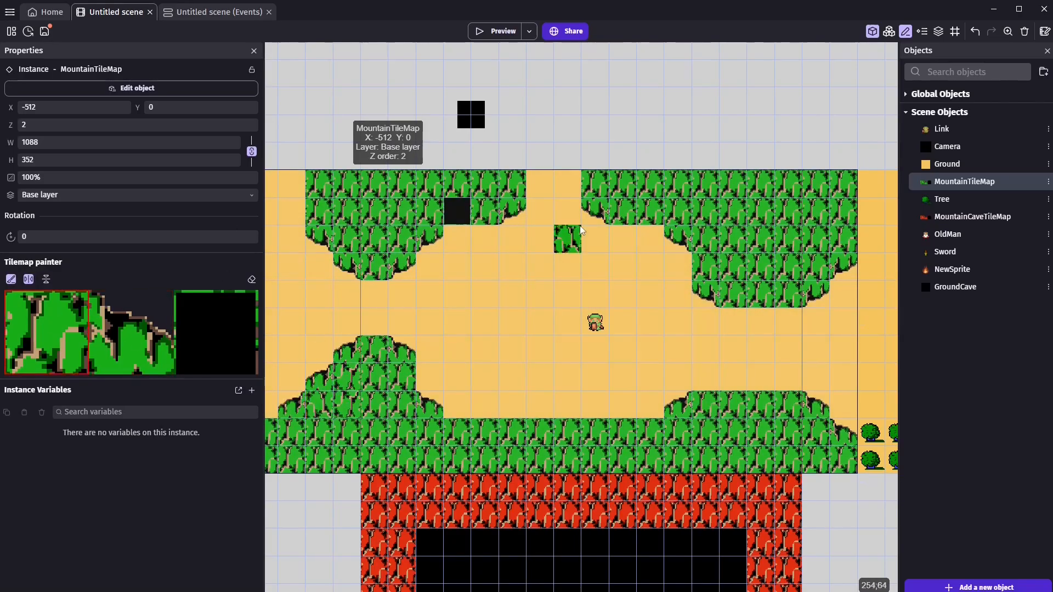
{"action": "scroll", "coordinate": [319, 133], "scroll_direction": "down", "scroll_amount": 5}
Step: Add a new event to the scene's events with the condition that the "Transition" tween on Camera is playing
{"action": "left_click", "coordinate": [215, 14]}
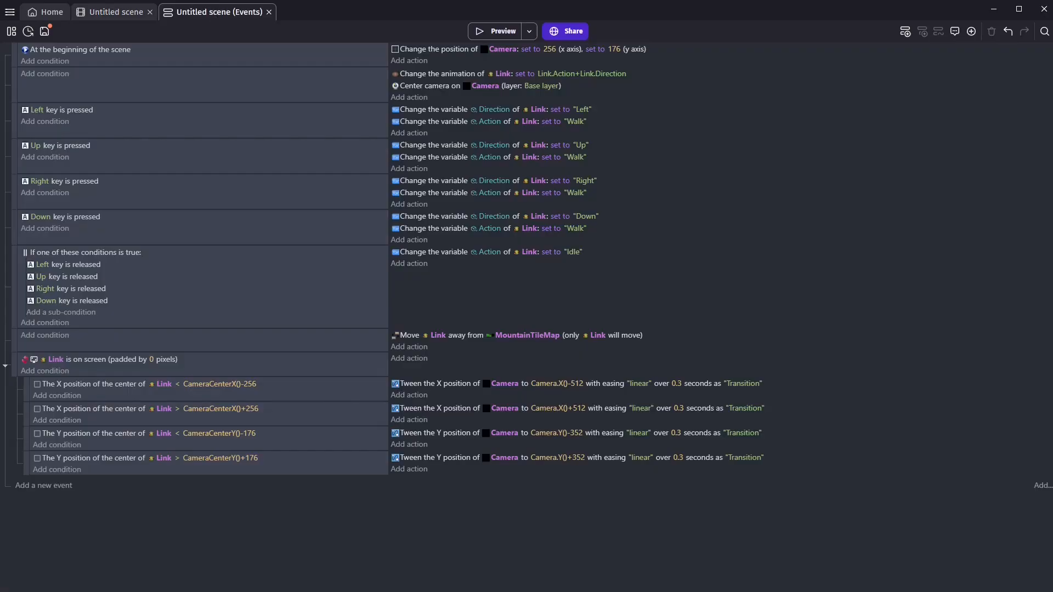
{"action": "left_click", "coordinate": [41, 485]}
{"action": "left_click", "coordinate": [47, 482]}
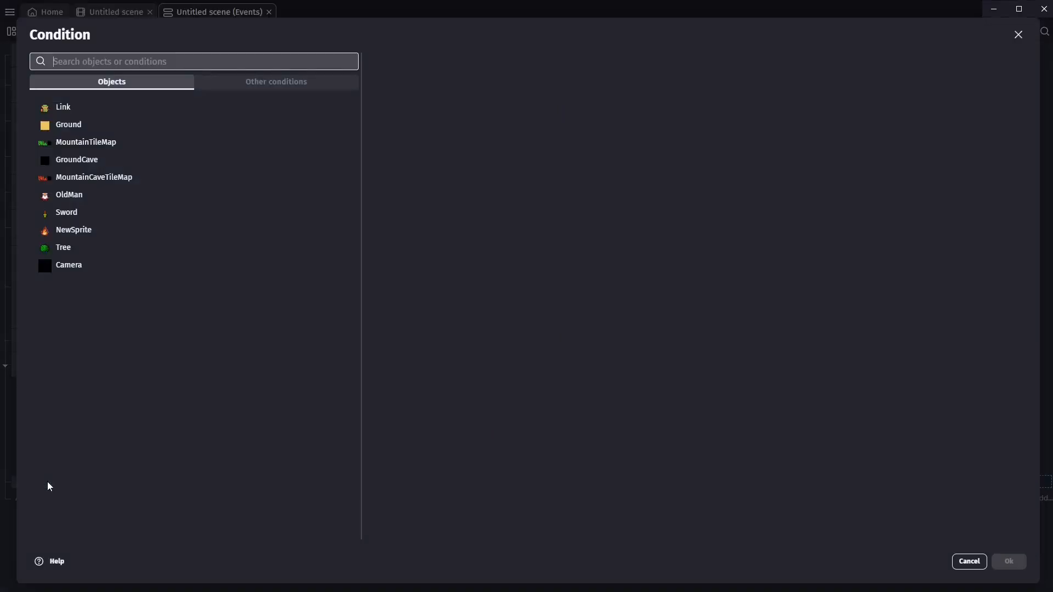
{"action": "type", "text": "came"}
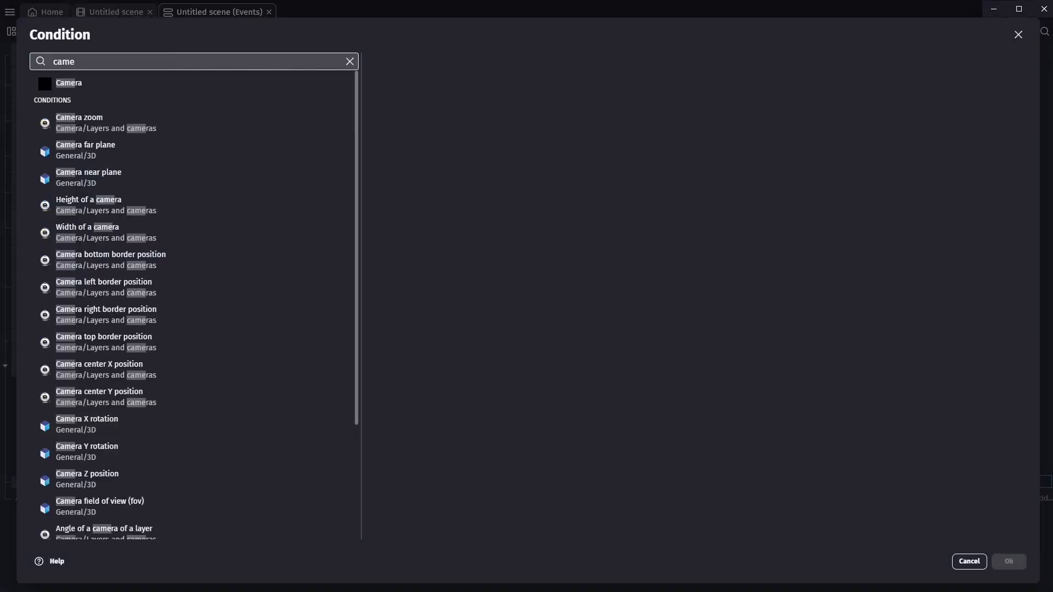
{"action": "left_click", "coordinate": [92, 86]}
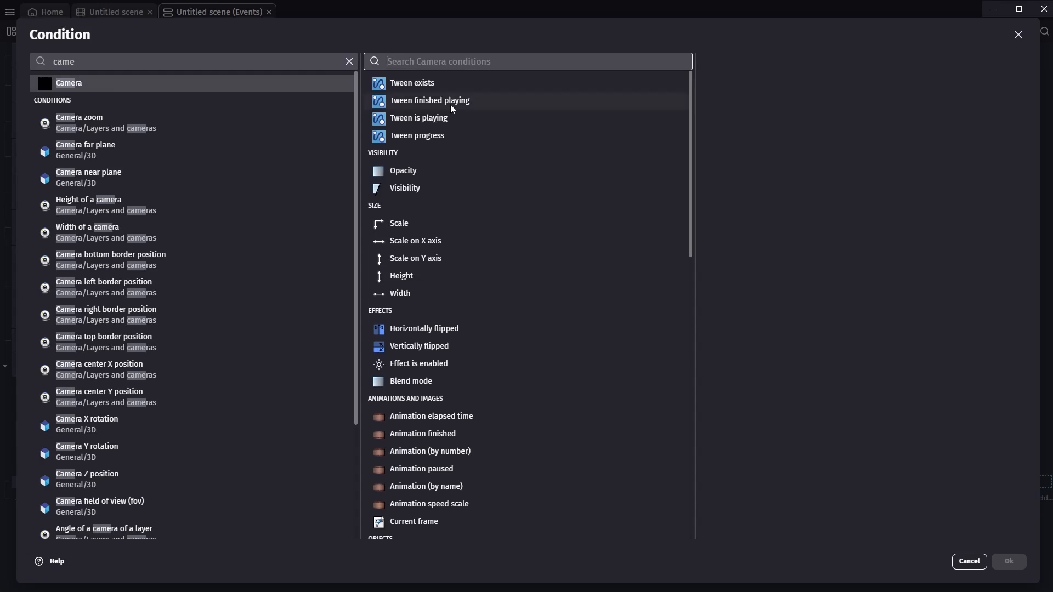
{"action": "left_click", "coordinate": [433, 118]}
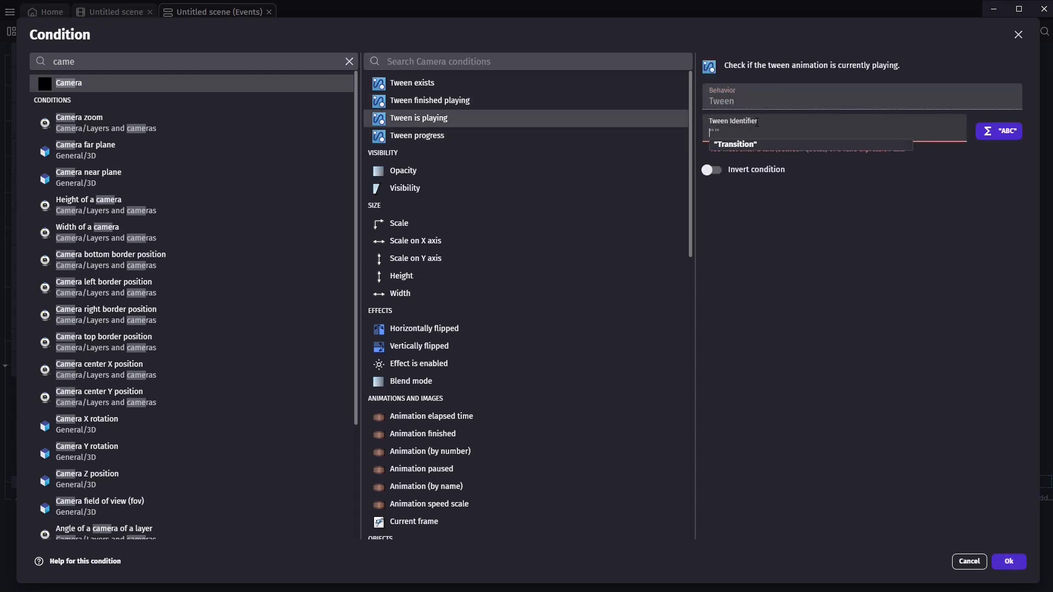
{"action": "left_click", "coordinate": [738, 145]}
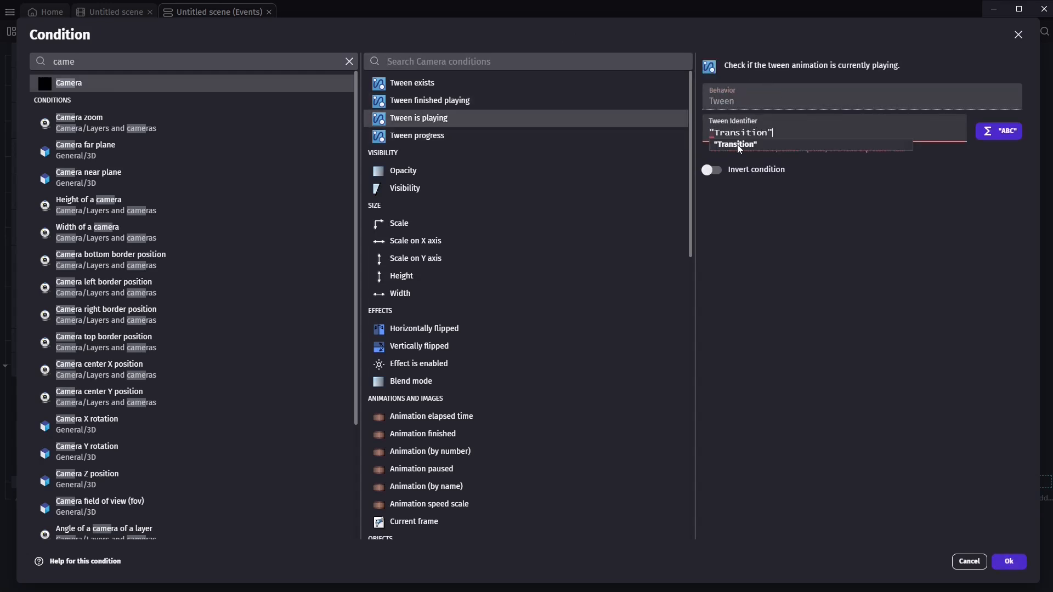
{"action": "left_click", "coordinate": [1009, 561]}
Step: Add an action to the tween-playing event that deactivates Link's TopDownMovement behavior
{"action": "left_click", "coordinate": [411, 482]}
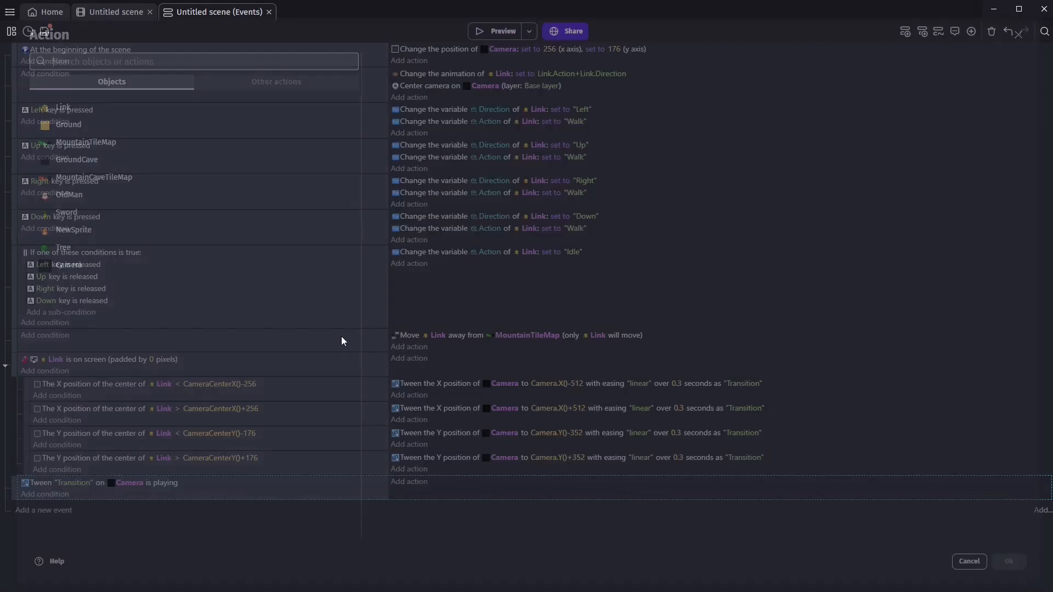
{"action": "left_click", "coordinate": [67, 108]}
{"action": "type", "text": "d"}
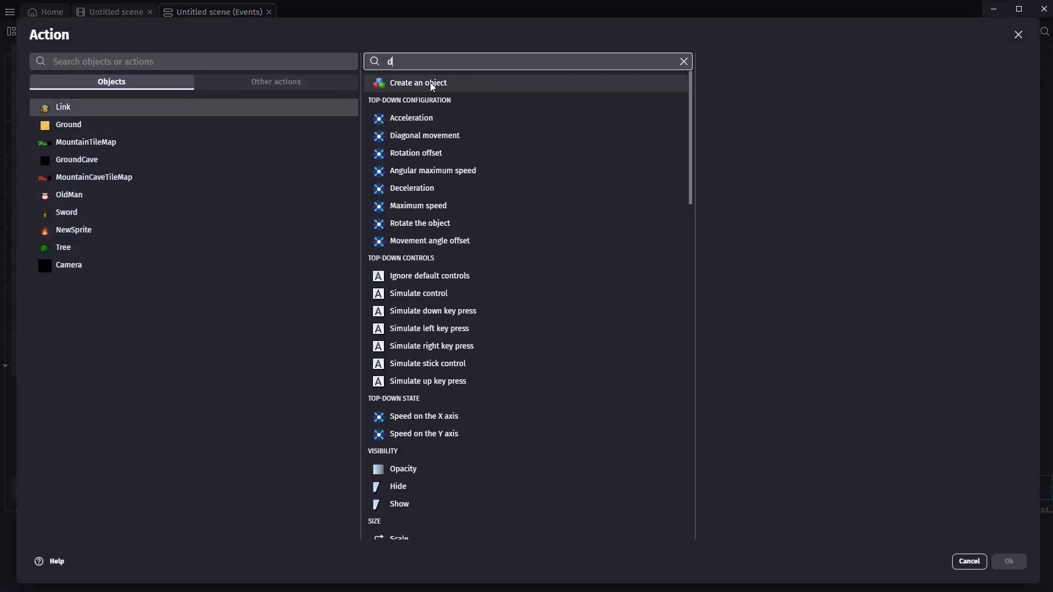
{"action": "type", "text": "e"}
{"action": "left_click", "coordinate": [417, 224]}
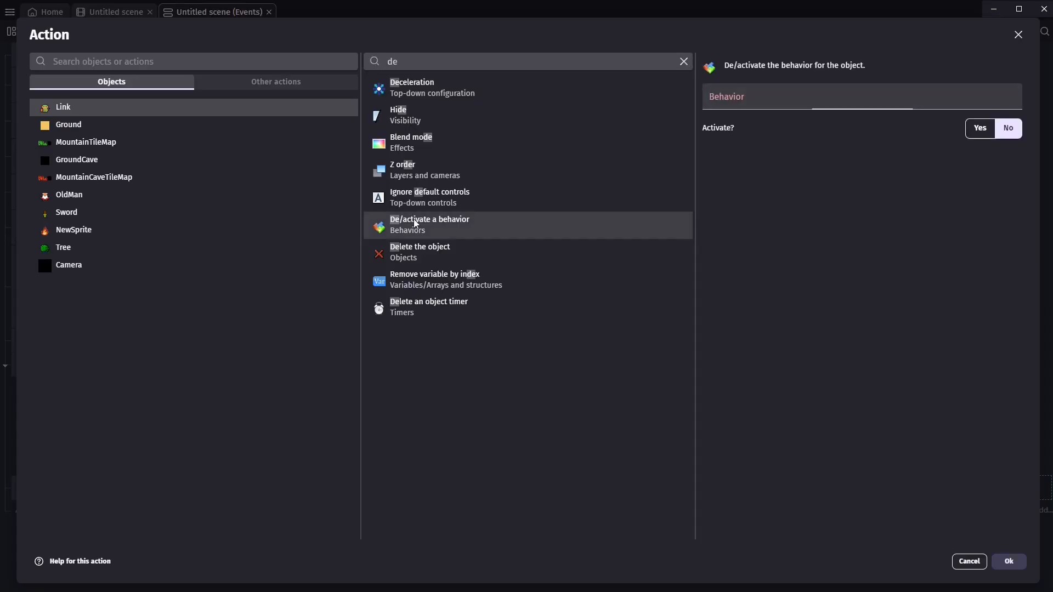
{"action": "left_click", "coordinate": [752, 137]}
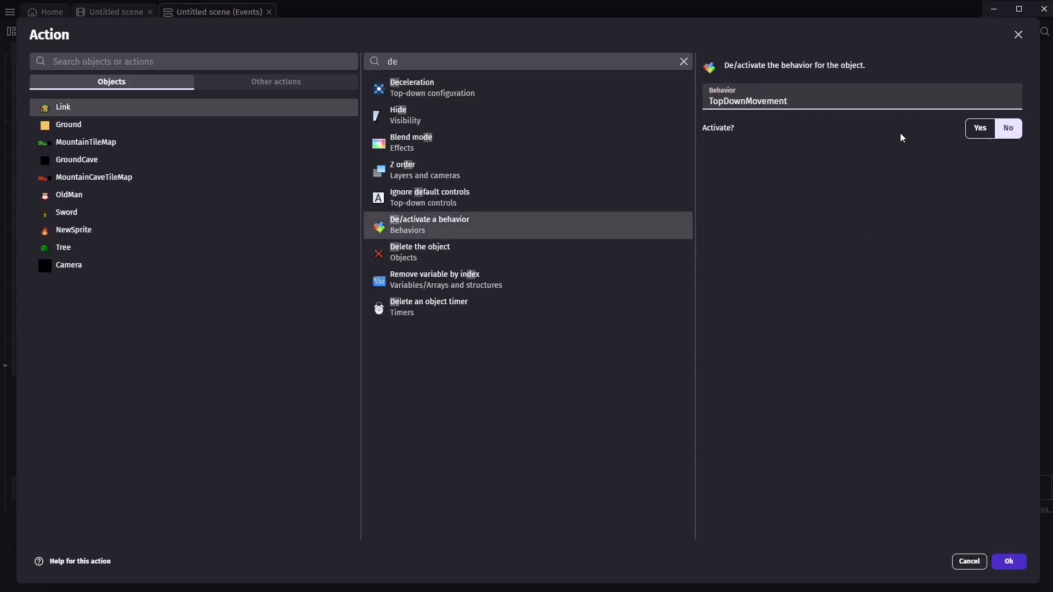
{"action": "left_click", "coordinate": [1008, 128]}
{"action": "left_click", "coordinate": [1009, 562]}
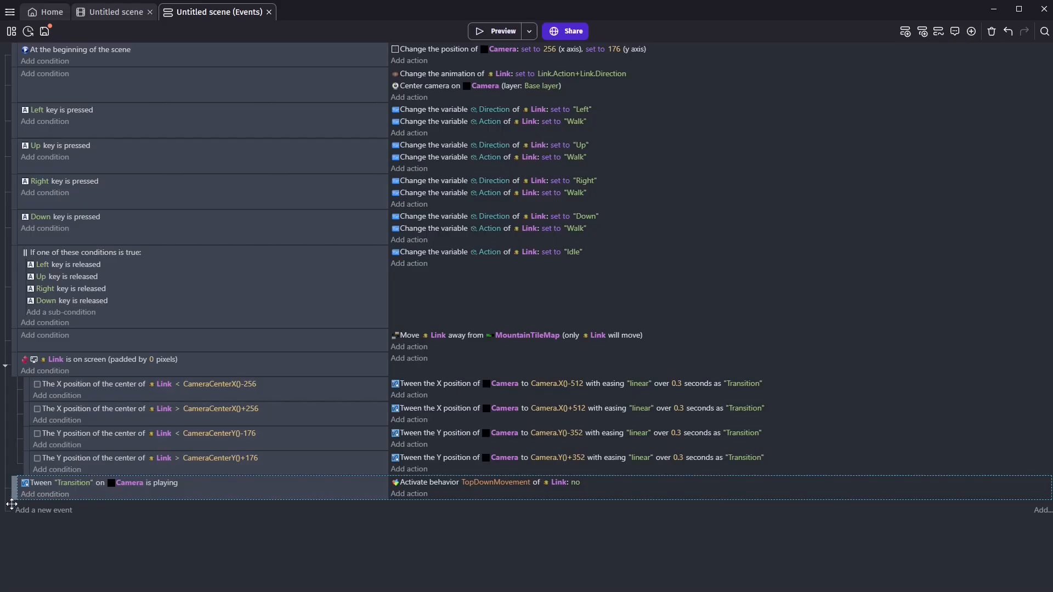
Step: Duplicate the tween-playing event and change the copy's condition to Tween finished playing for "Transition"
{"action": "key", "text": "ctrl+c"}
{"action": "key", "text": "ctrl+v"}
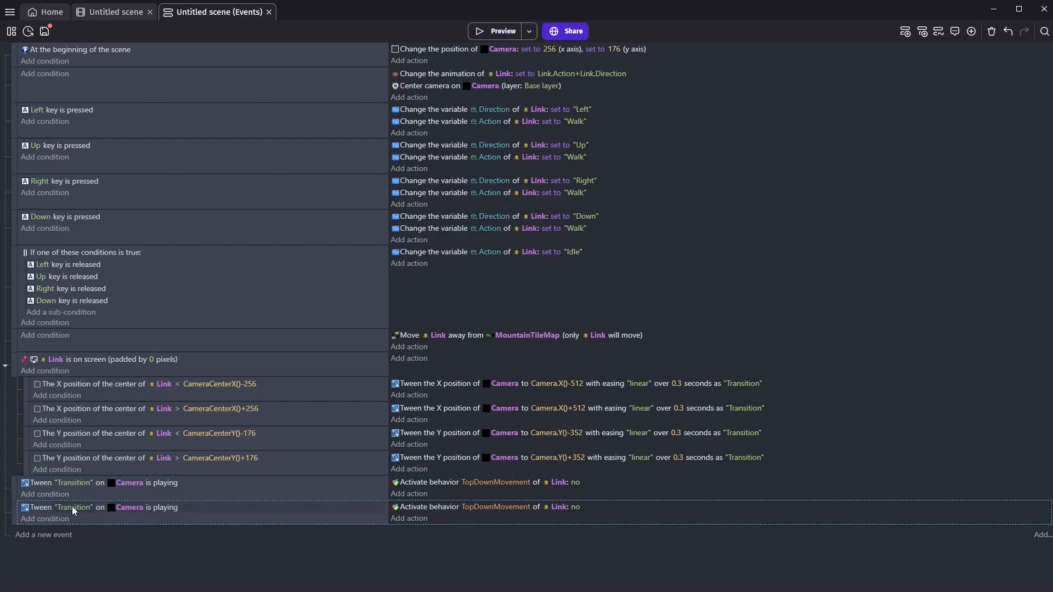
{"action": "double_click", "coordinate": [37, 507]}
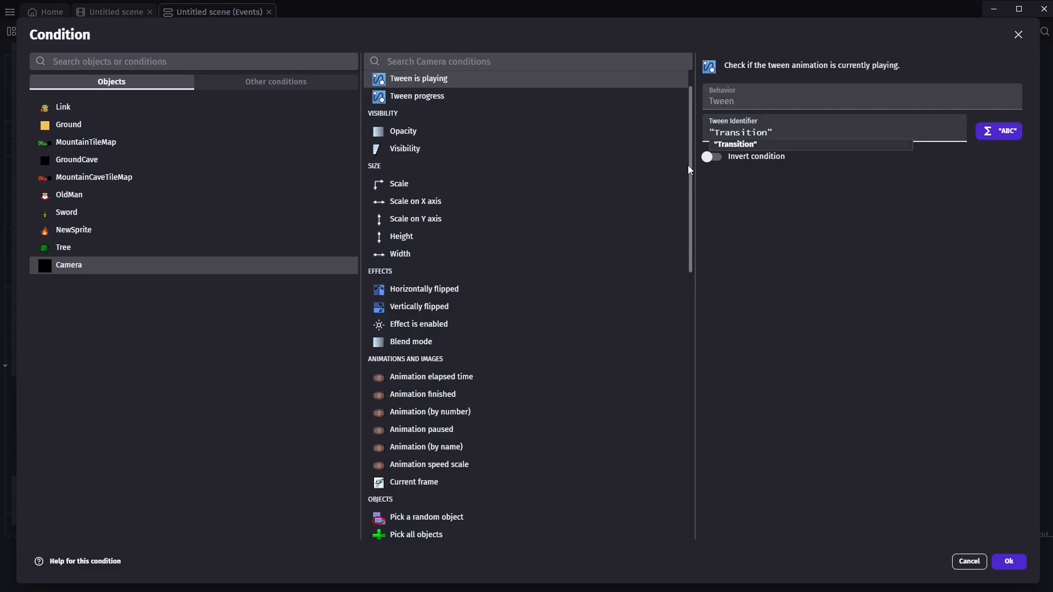
{"action": "scroll", "coordinate": [688, 166], "scroll_direction": "up", "scroll_amount": 1}
{"action": "left_click", "coordinate": [401, 100]}
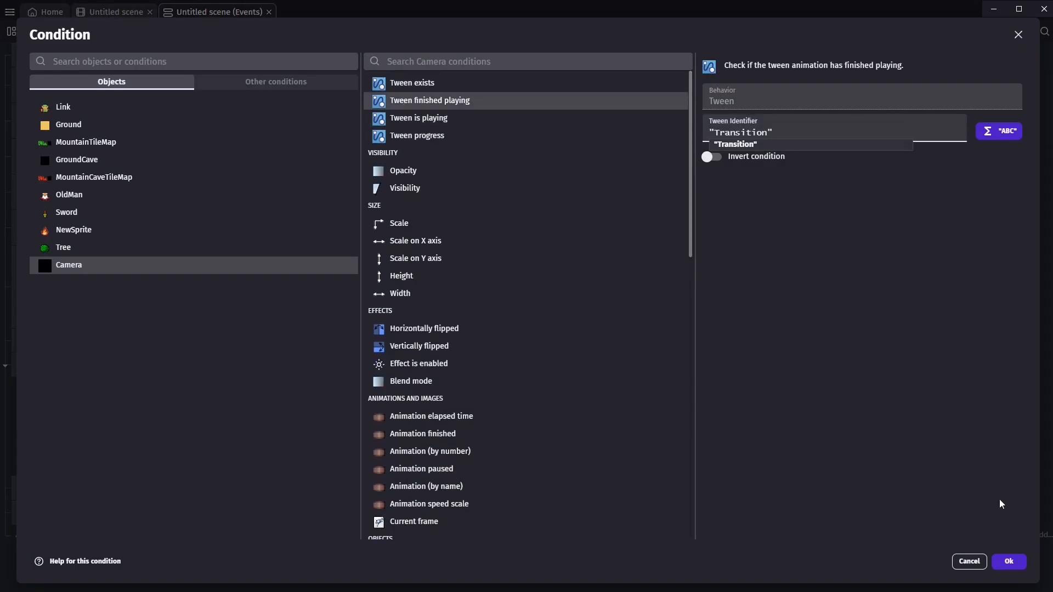
{"action": "left_click", "coordinate": [1009, 562]}
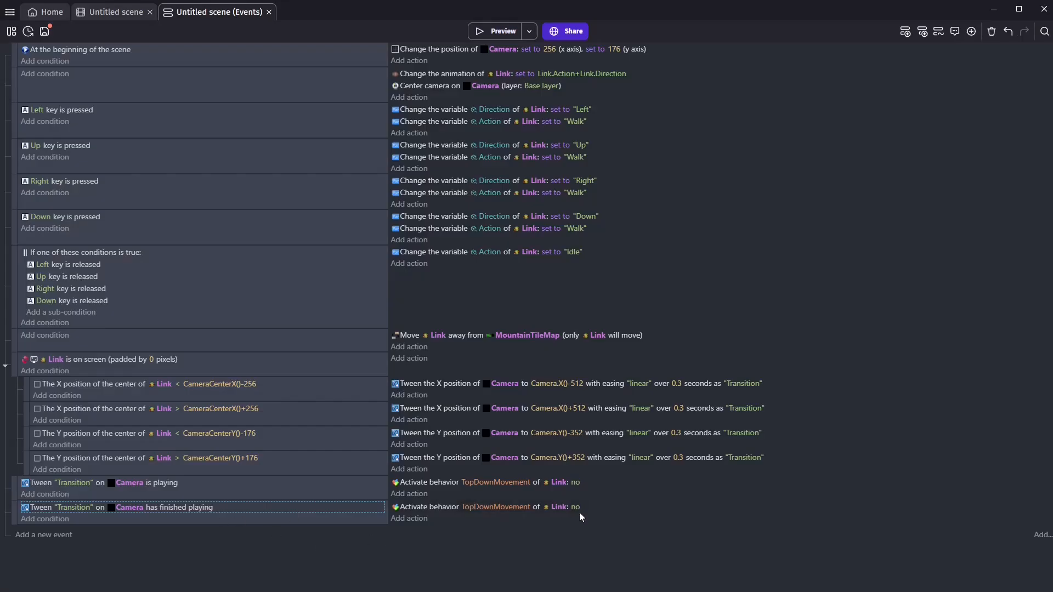
Step: In the tween-finished event, set Link's TopDownMovement activation to yes and add an action removing the "Transition" tween from Camera
{"action": "left_click", "coordinate": [580, 517]}
{"action": "left_click", "coordinate": [621, 531]}
{"action": "left_click", "coordinate": [404, 526]}
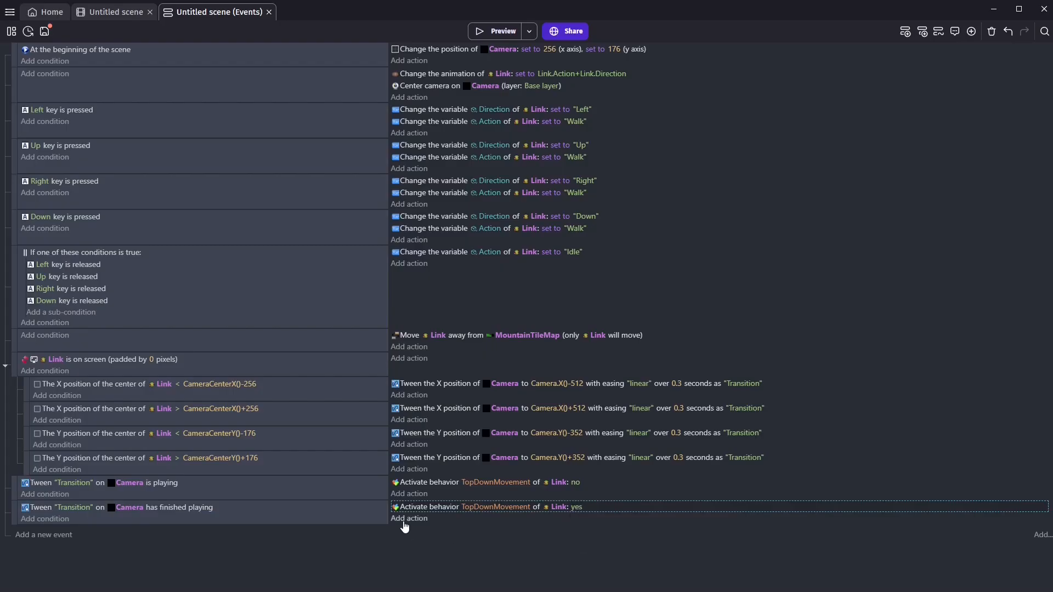
{"action": "left_click", "coordinate": [404, 525]}
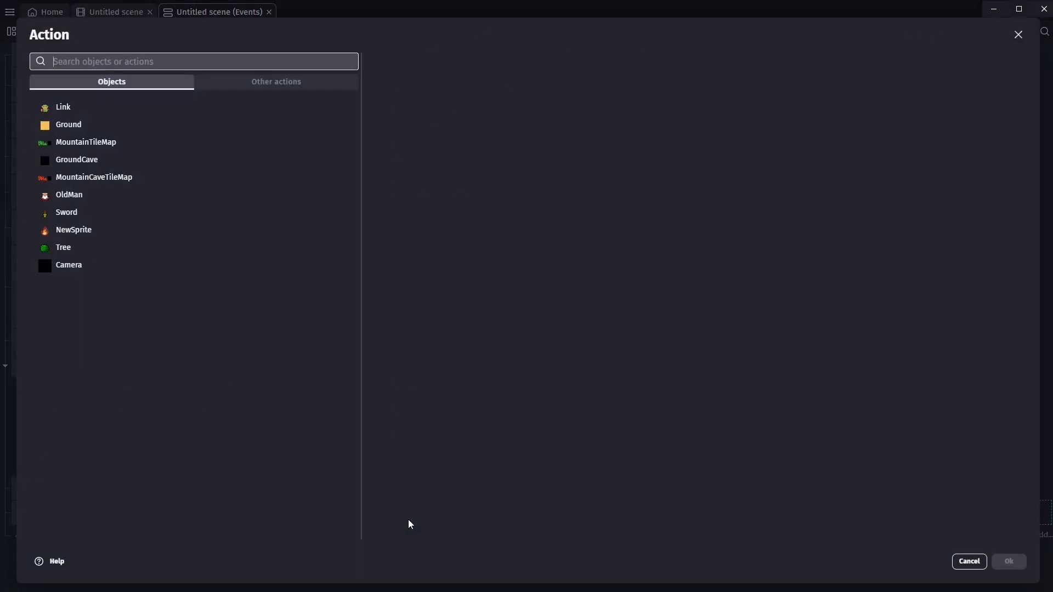
{"action": "left_click", "coordinate": [76, 269]}
{"action": "left_click", "coordinate": [418, 102]}
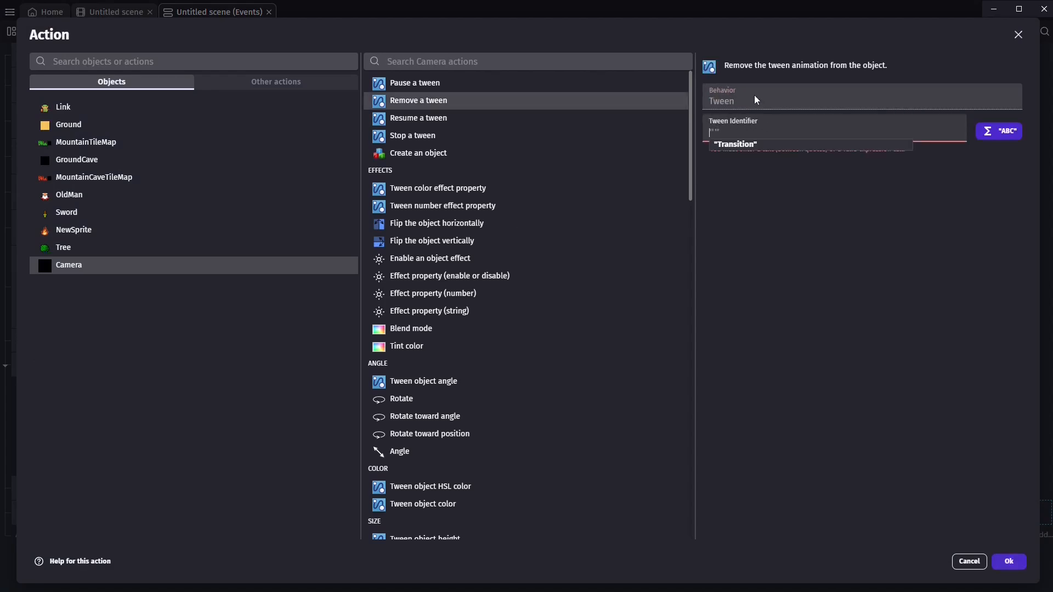
{"action": "left_click", "coordinate": [733, 145]}
{"action": "left_click", "coordinate": [1009, 561]}
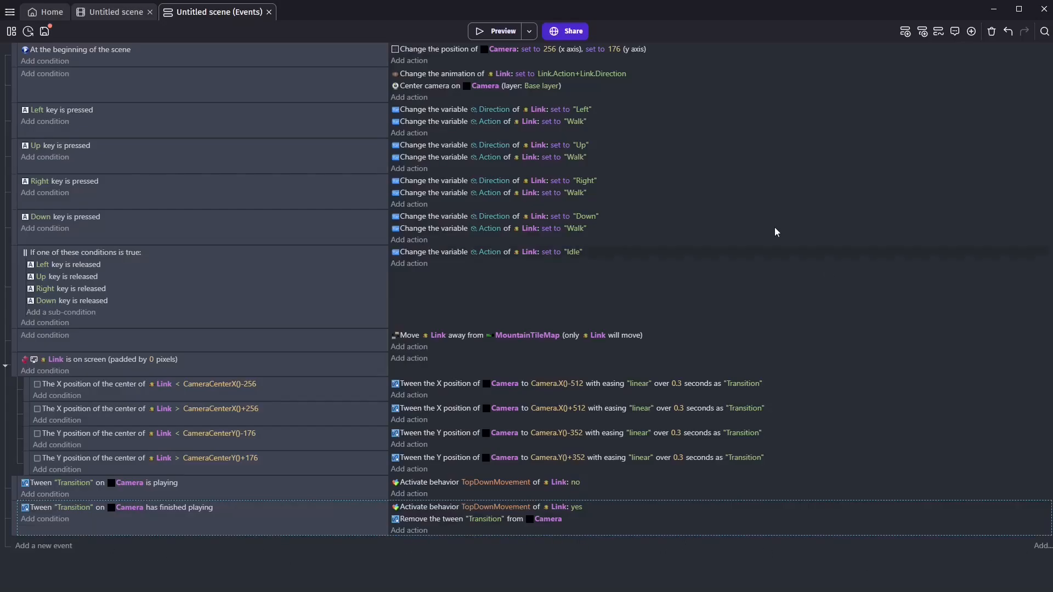
Step: Add a Hide action for the Camera object to the event that runs at the beginning of the scene
{"action": "left_click", "coordinate": [62, 63]}
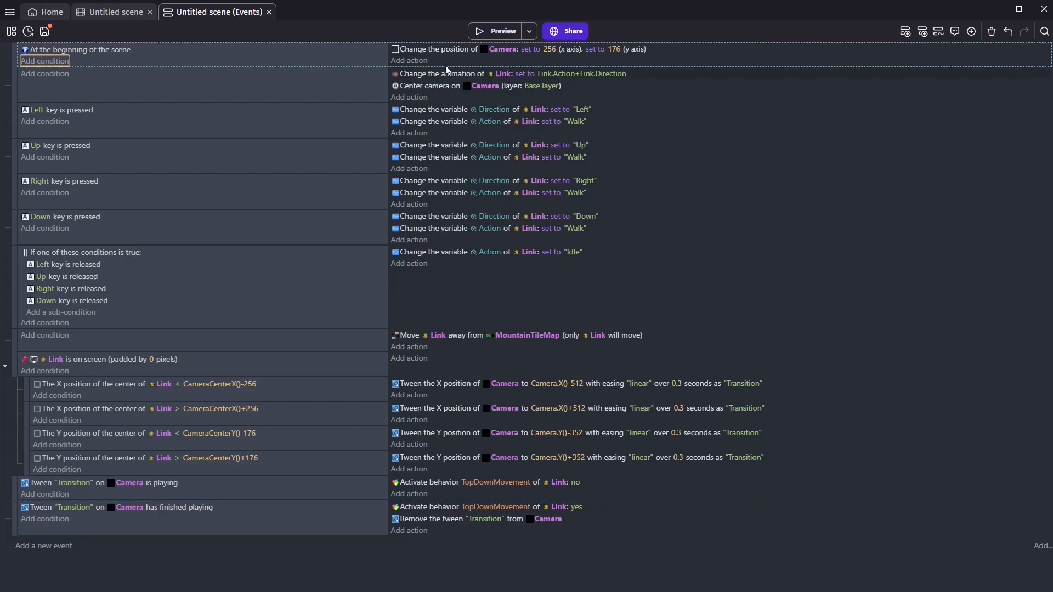
{"action": "left_click", "coordinate": [411, 62]}
{"action": "left_click", "coordinate": [82, 267]}
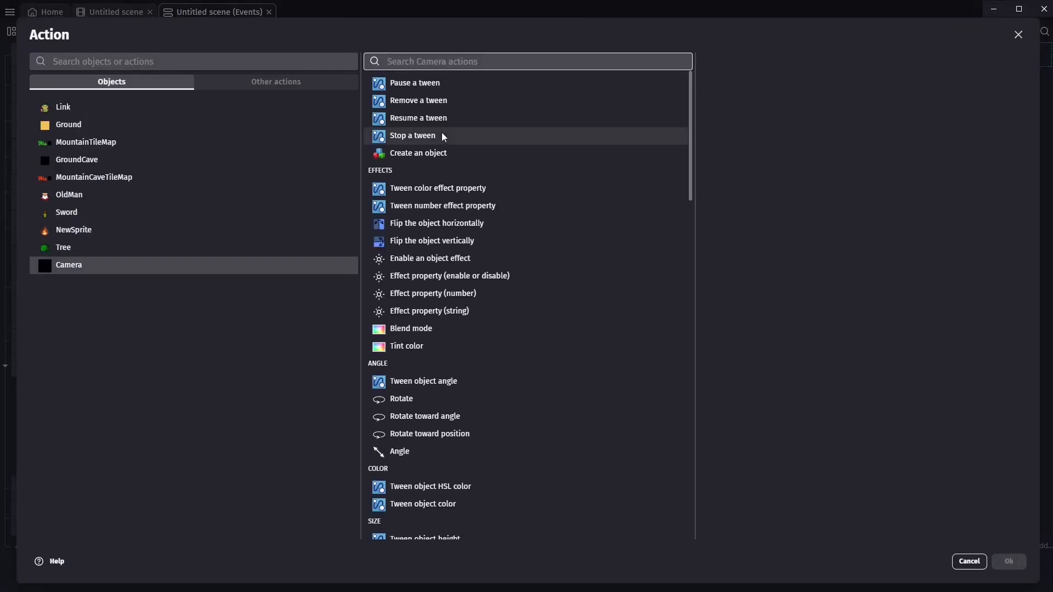
{"action": "type", "text": "hi"}
{"action": "key", "text": "Return"}
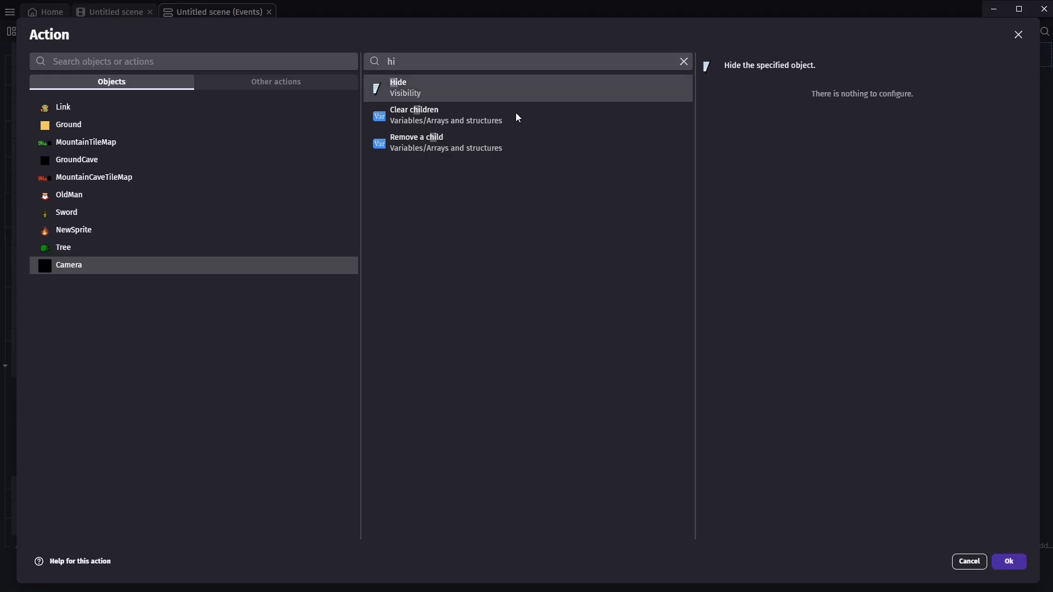
{"action": "left_click", "coordinate": [1009, 562]}
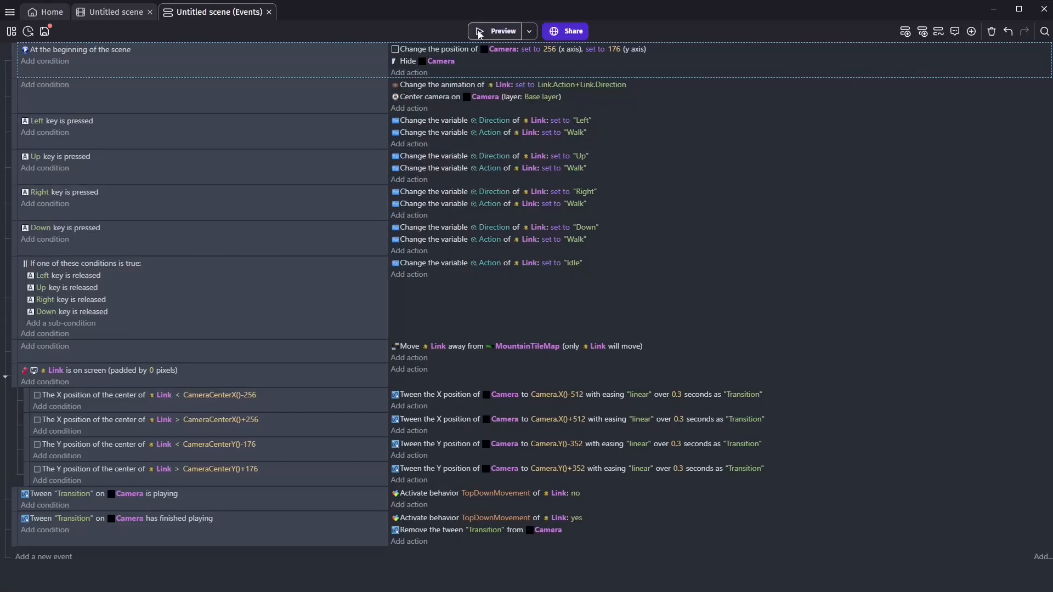
Step: Preview the game, walk Link across the screen edges and among the trees to test the transitions and collisions, and close the preview
{"action": "left_click", "coordinate": [496, 30]}
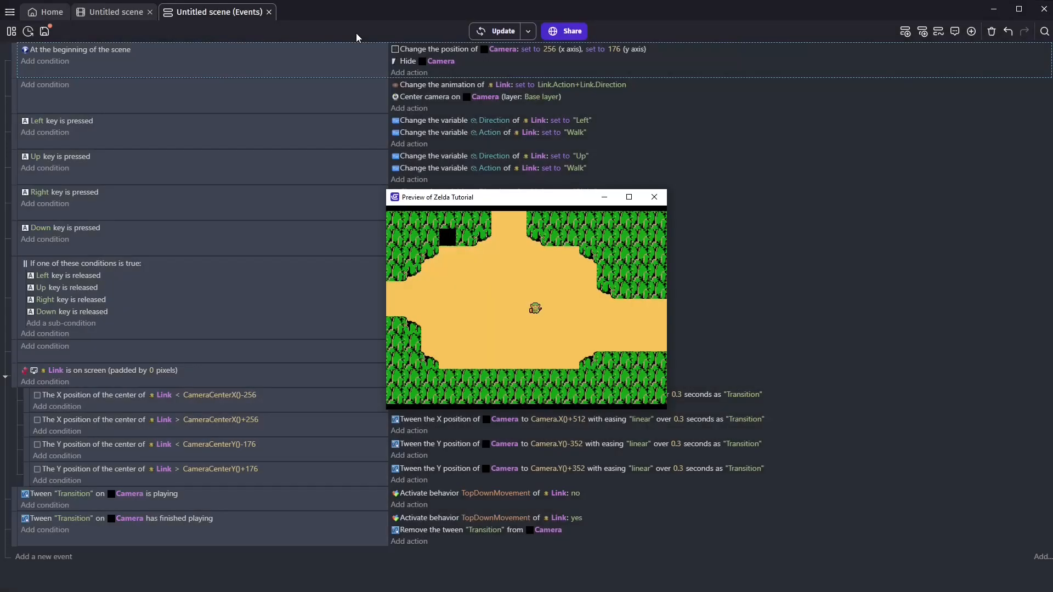
{"action": "key", "text": "Left"}
{"action": "key", "text": "Right"}
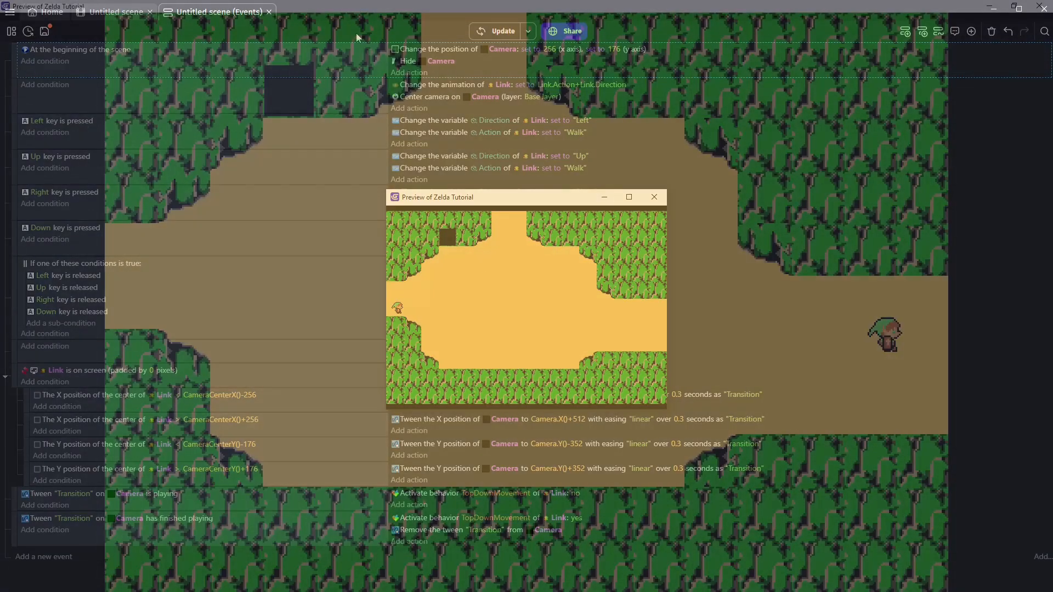
{"action": "key", "text": "Right"}
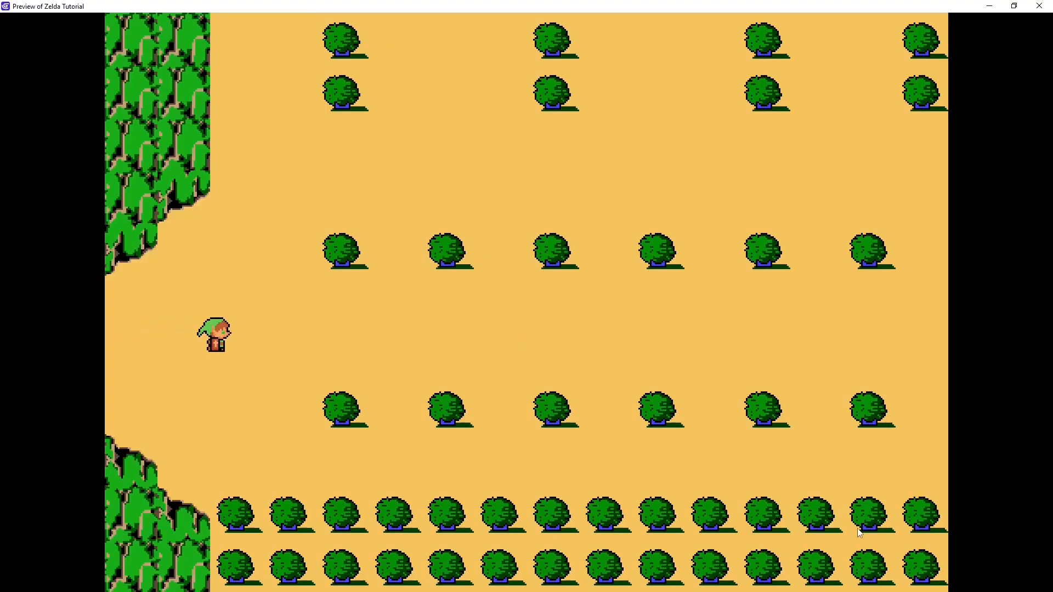
{"action": "key", "text": "Down"}
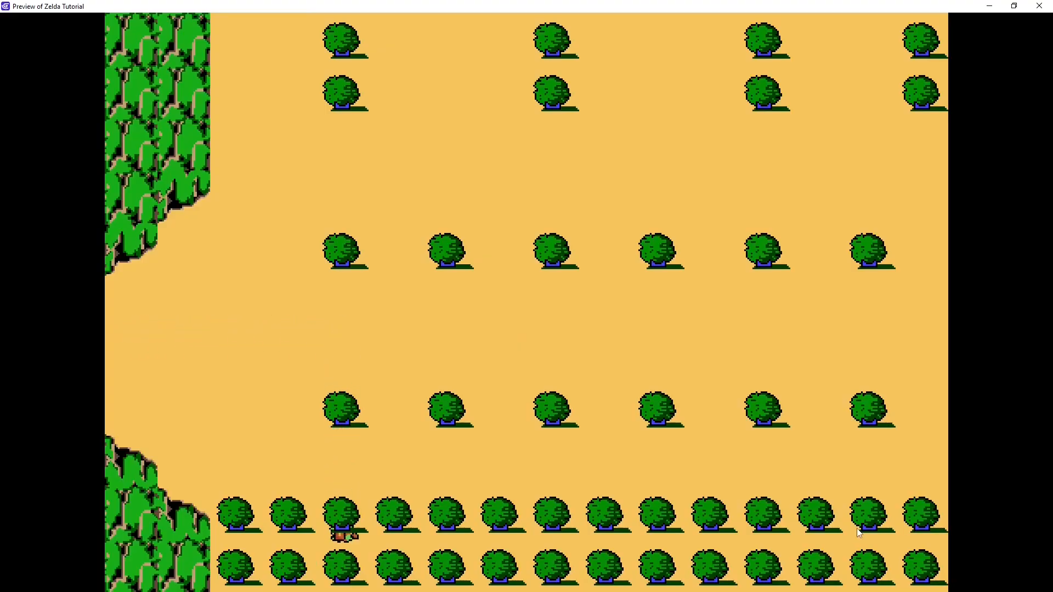
{"action": "key", "text": "Left"}
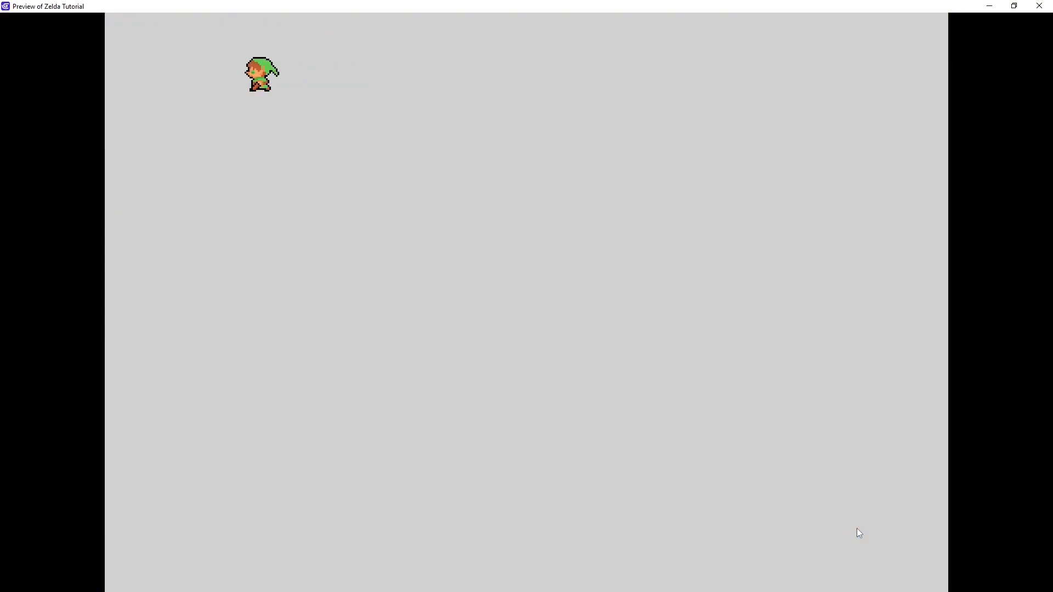
{"action": "key", "text": "Right"}
{"action": "key", "text": "Up"}
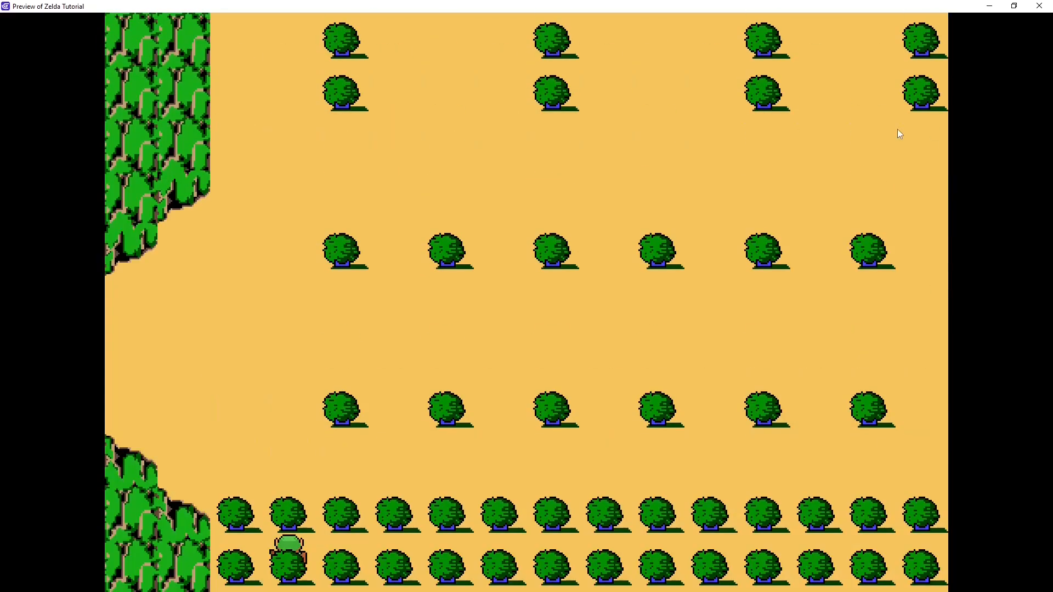
{"action": "key", "text": "Up"}
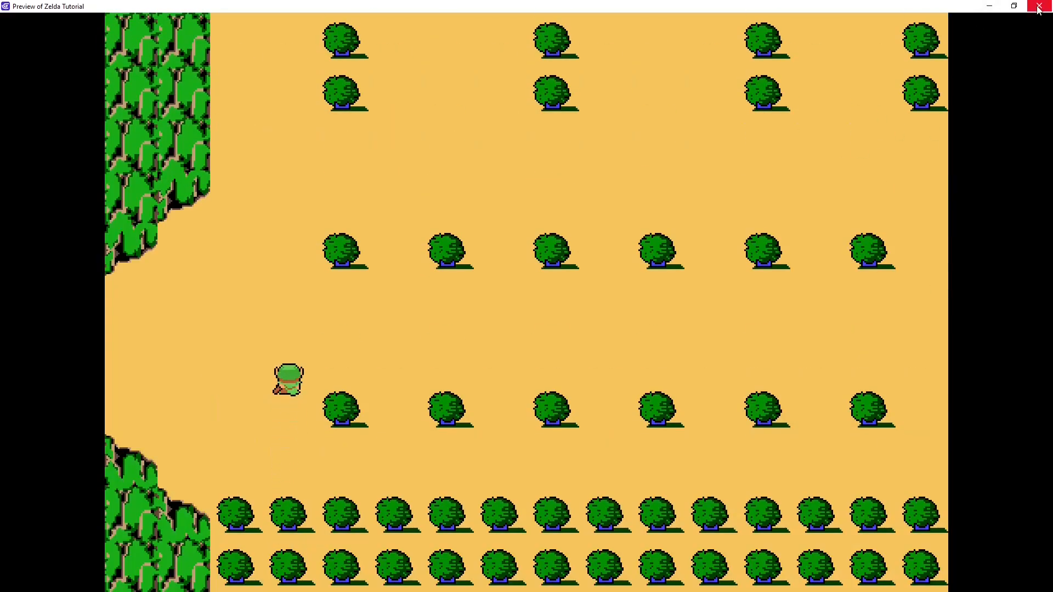
{"action": "left_click", "coordinate": [1038, 7]}
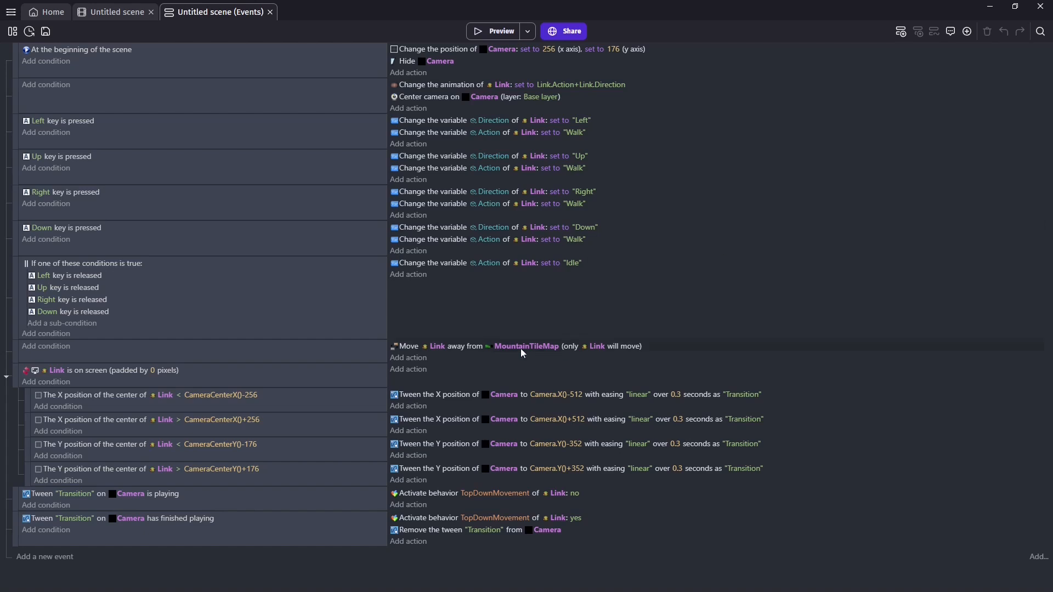
Step: Duplicate the action moving Link away from MountainTileMap and change the copy's obstacle object to Tree
{"action": "left_click", "coordinate": [457, 349]}
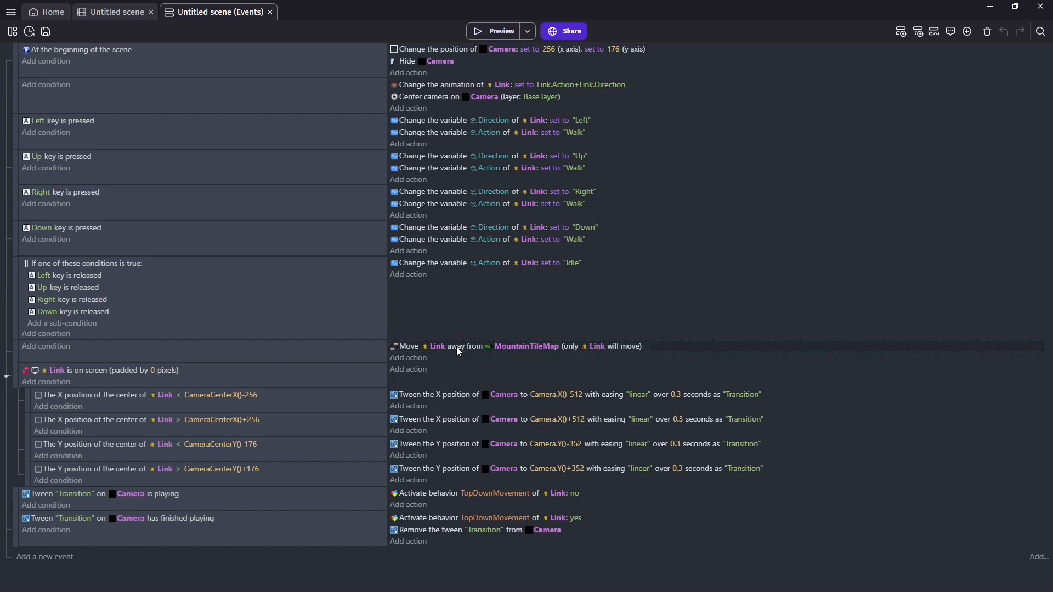
{"action": "key", "text": "ctrl+c"}
{"action": "key", "text": "ctrl+v"}
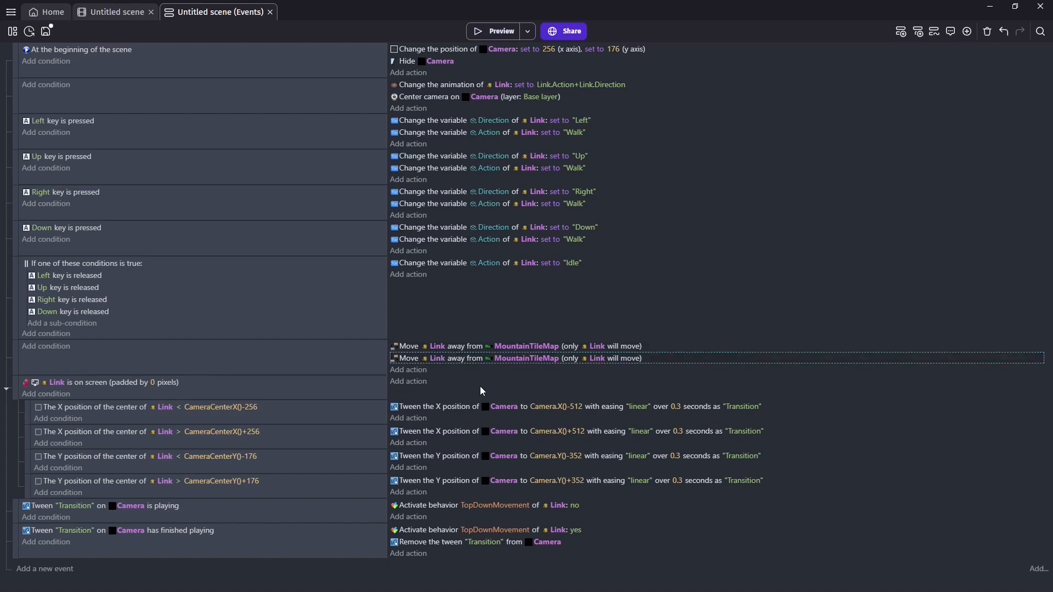
{"action": "left_click", "coordinate": [515, 358]}
{"action": "key", "text": "BackSpace"}
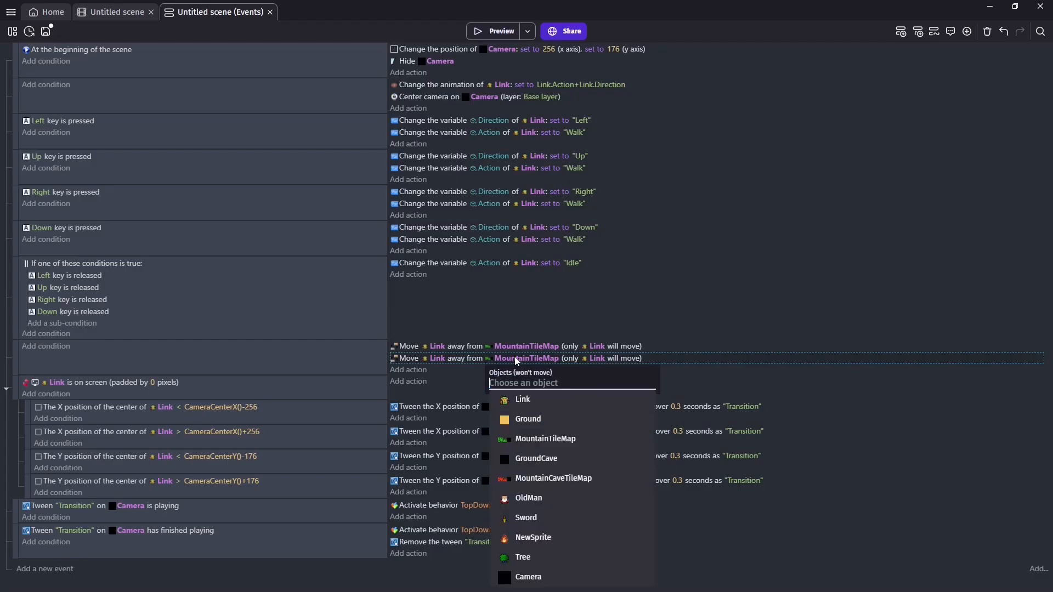
{"action": "left_click", "coordinate": [524, 558]}
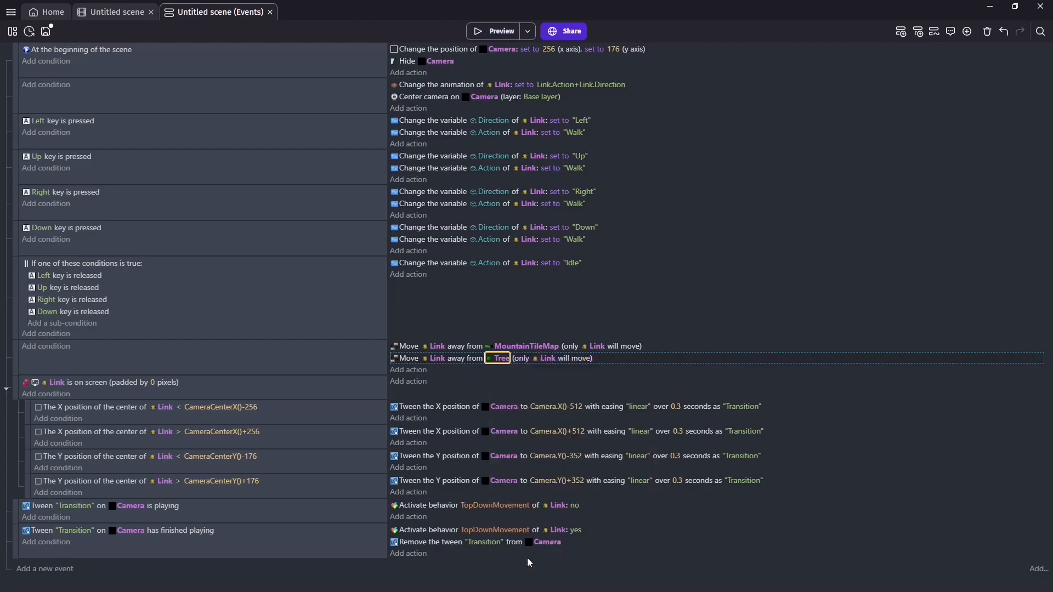
{"action": "left_click", "coordinate": [454, 370]}
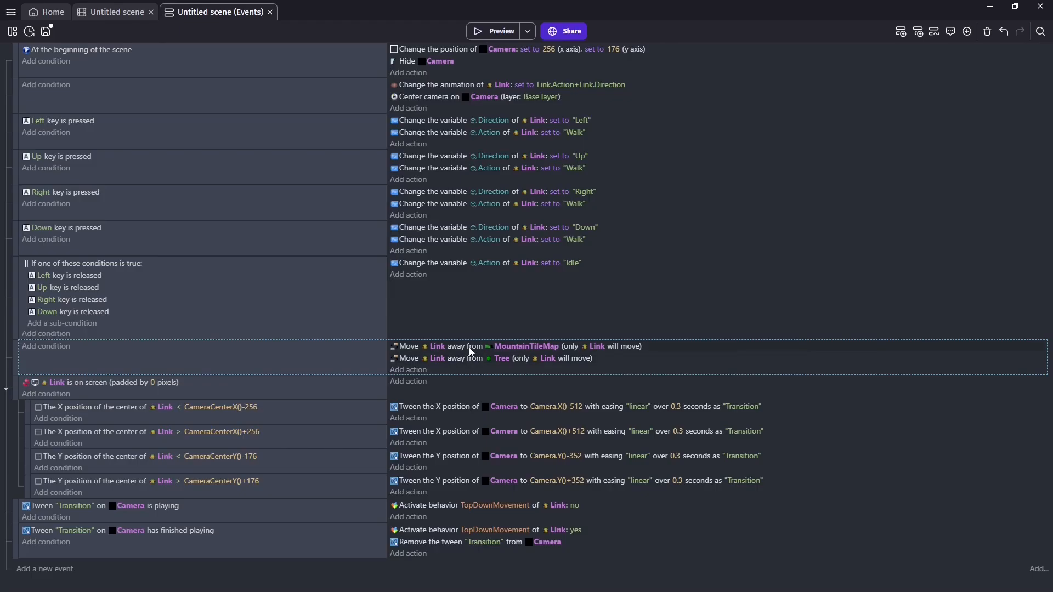
Step: Create a scene object group named Solids containing MountainTileMap, MountainCaveTileMap, OldMan, Tree and NewSprite
{"action": "left_click", "coordinate": [106, 13]}
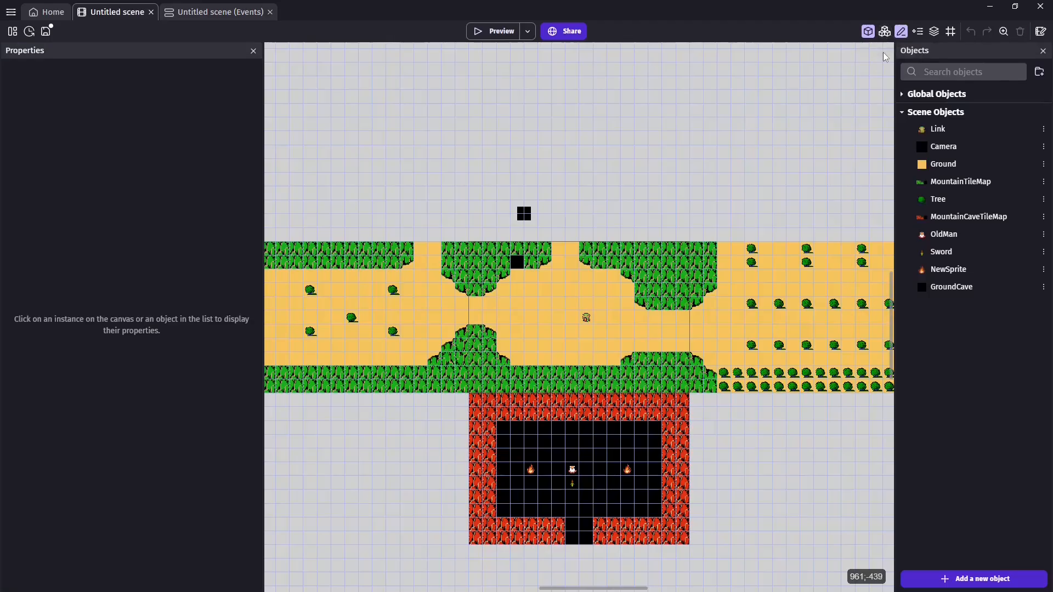
{"action": "left_click", "coordinate": [885, 32]}
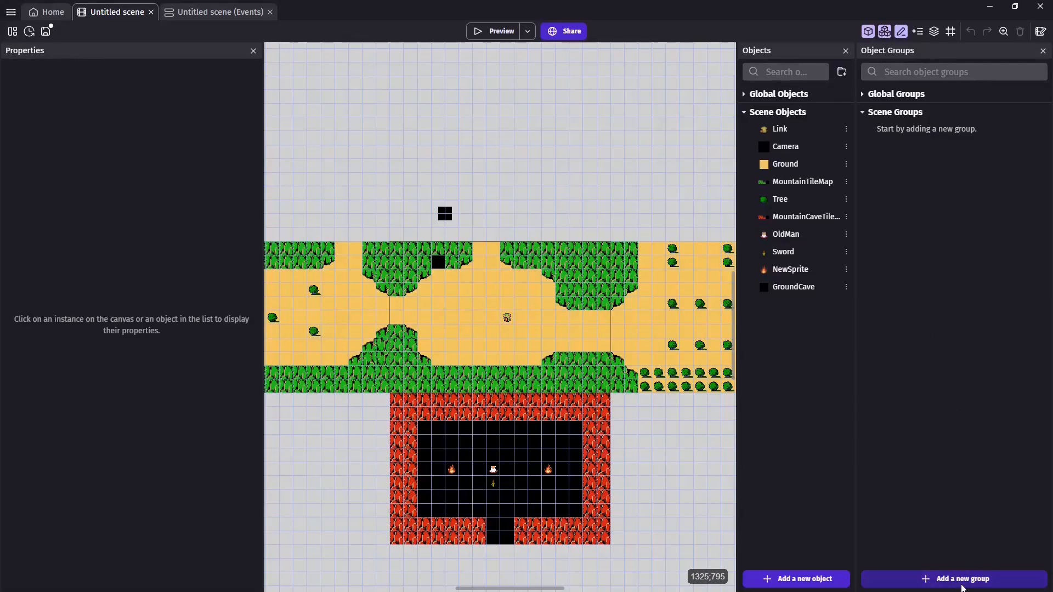
{"action": "left_click", "coordinate": [962, 586]}
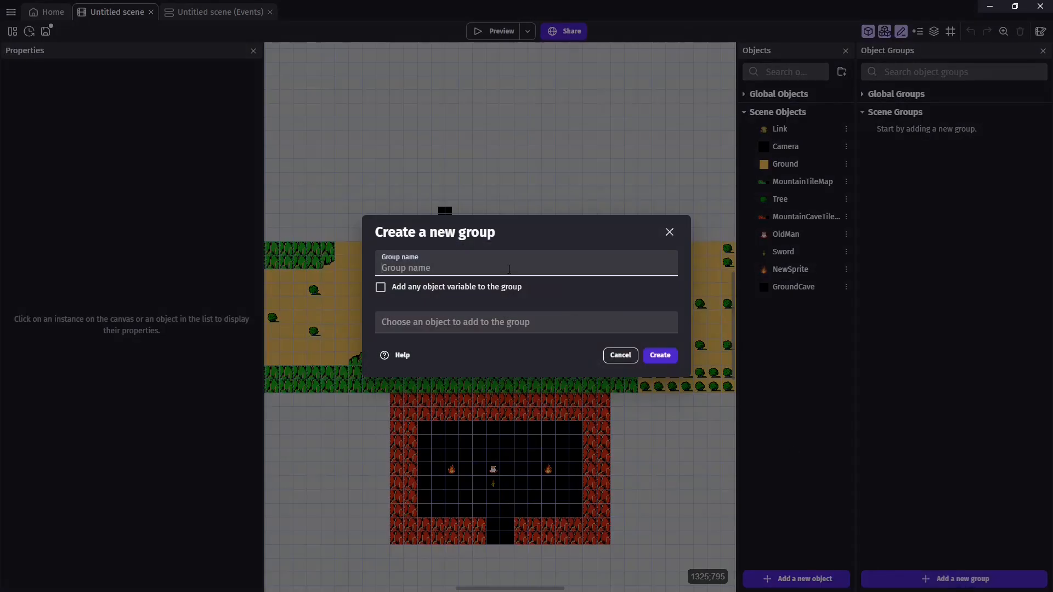
{"action": "type", "text": "Solids"}
{"action": "left_click", "coordinate": [601, 324]}
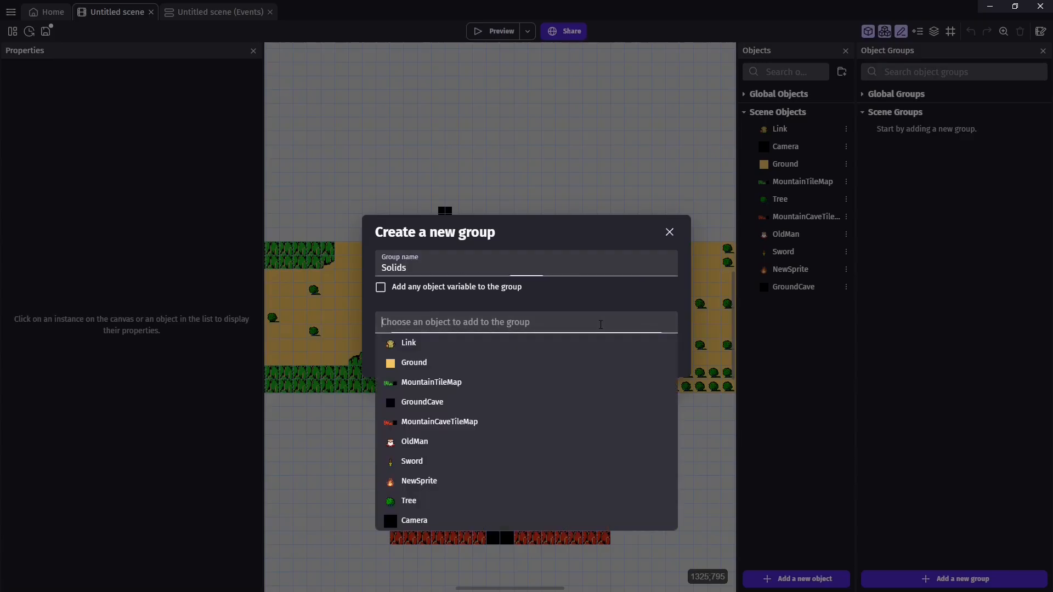
{"action": "left_click", "coordinate": [416, 383]}
{"action": "left_click", "coordinate": [418, 443]}
{"action": "left_click", "coordinate": [434, 369]}
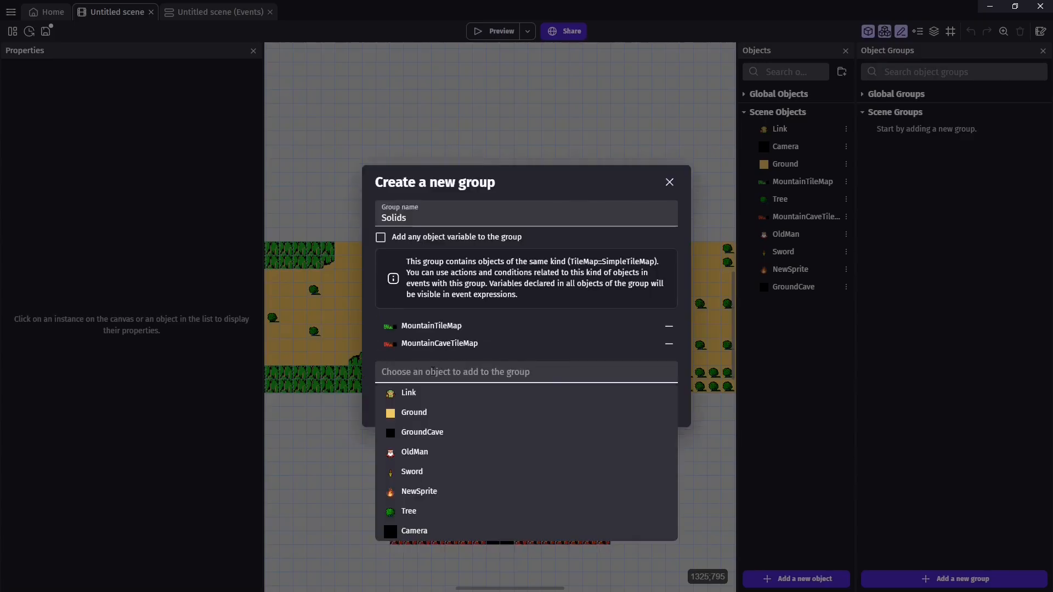
{"action": "left_click", "coordinate": [424, 459]}
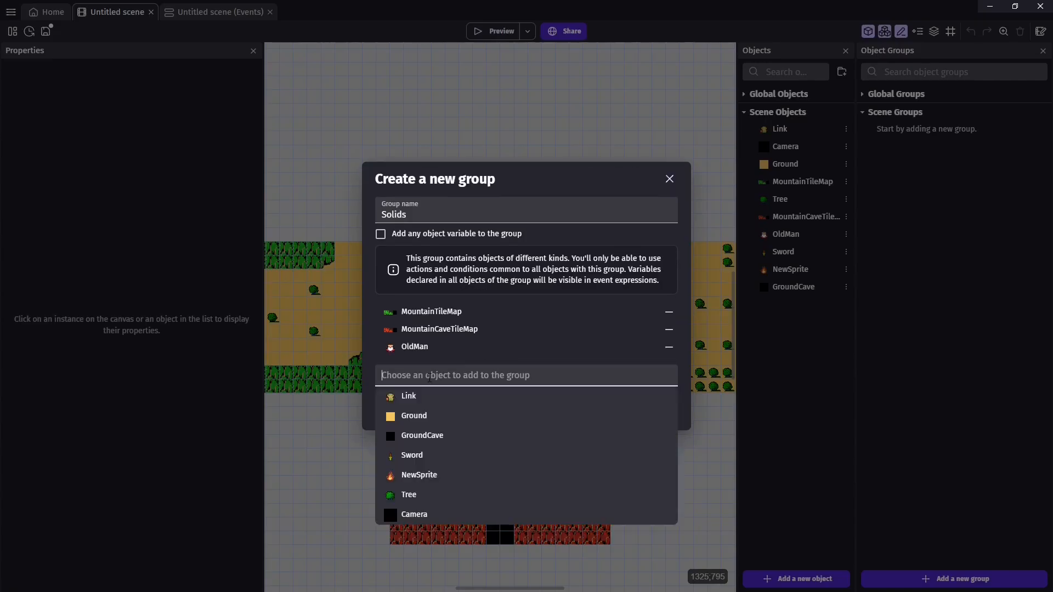
{"action": "left_click", "coordinate": [408, 493]}
{"action": "left_click", "coordinate": [428, 384]}
{"action": "left_click", "coordinate": [419, 483]}
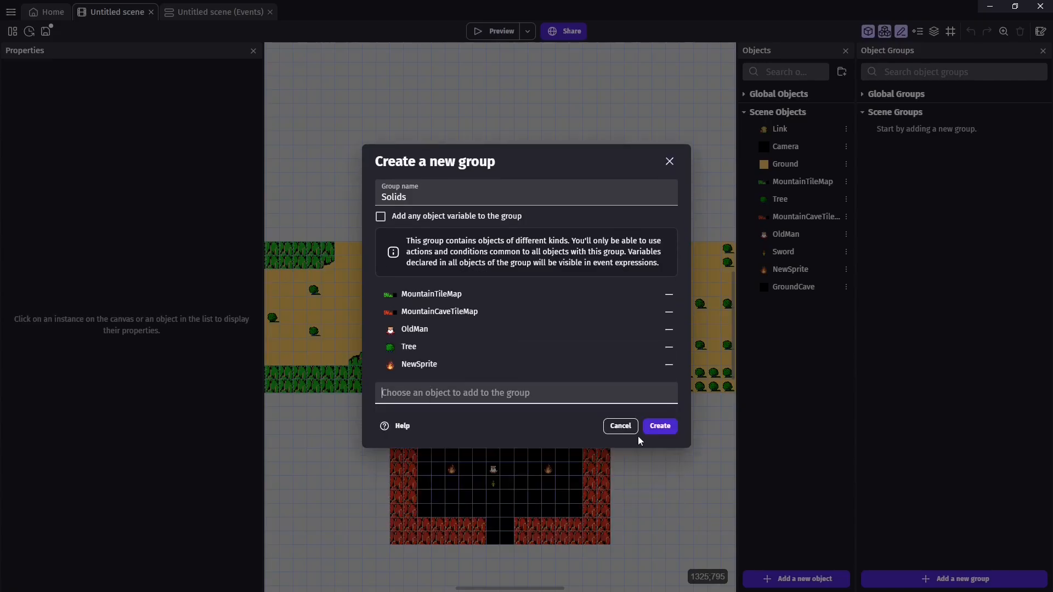
{"action": "left_click", "coordinate": [661, 426]}
{"action": "left_click", "coordinate": [846, 553]}
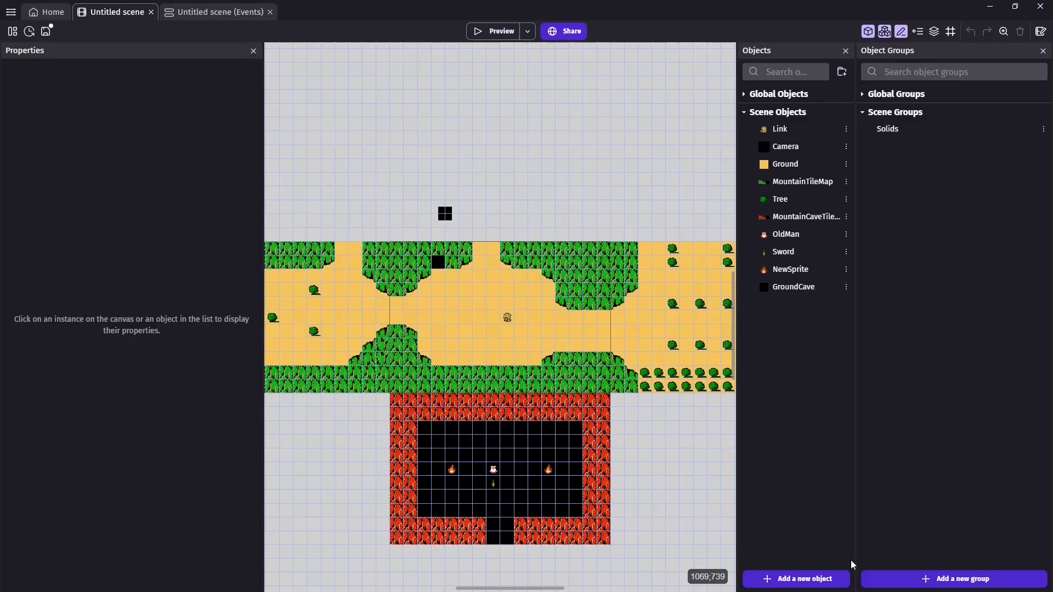
Step: Rename the NewSprite object to Fire
{"action": "left_click", "coordinate": [791, 270]}
{"action": "type", "text": "Fire"}
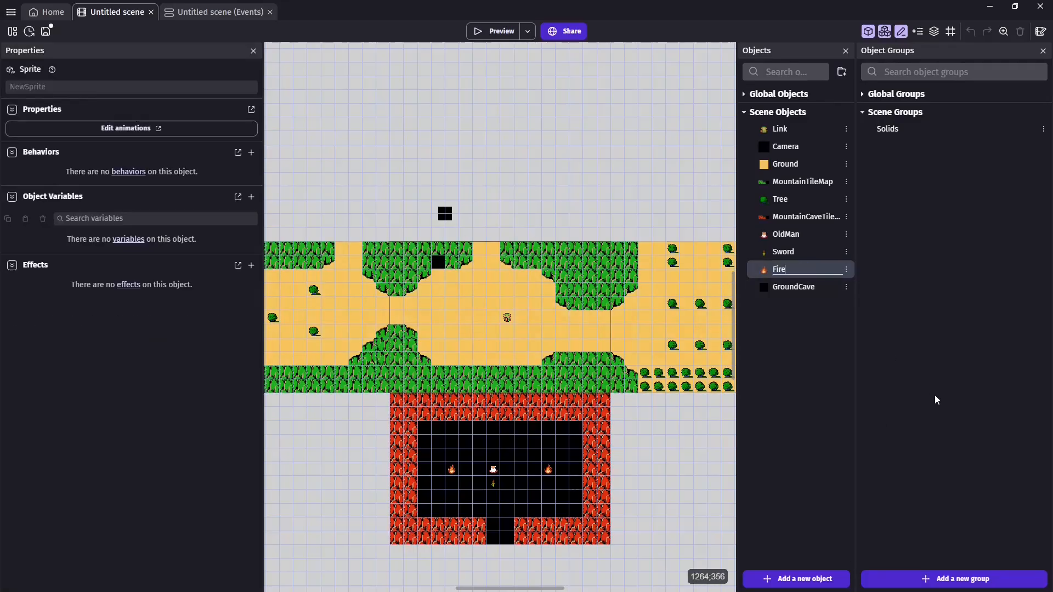
{"action": "key", "text": "Return"}
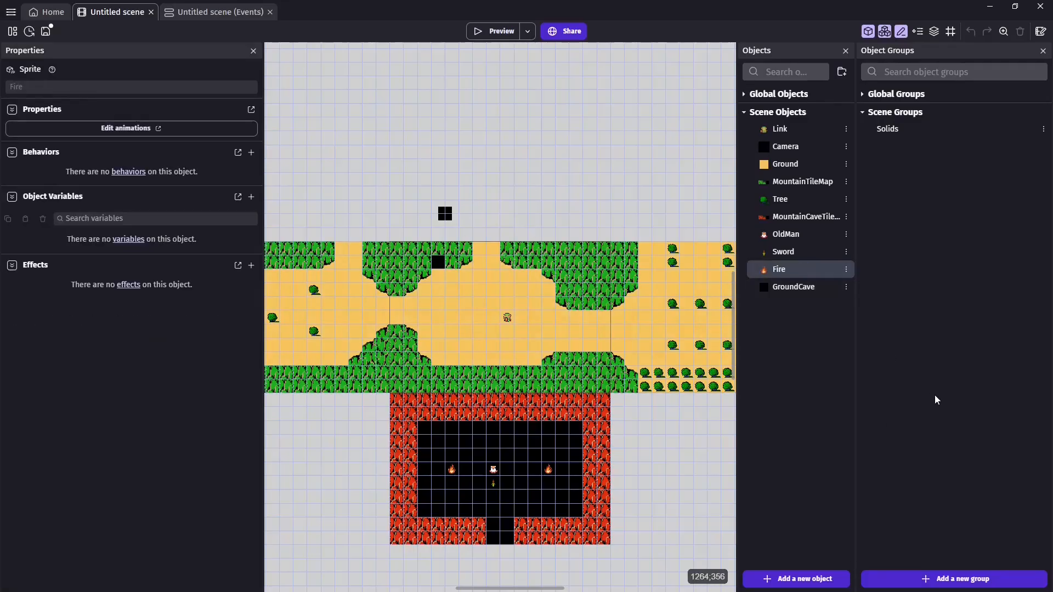
Step: In the scene events, make Link move away from the Solids group instead of MountainTileMap and delete the separate Tree action
{"action": "left_click", "coordinate": [219, 12]}
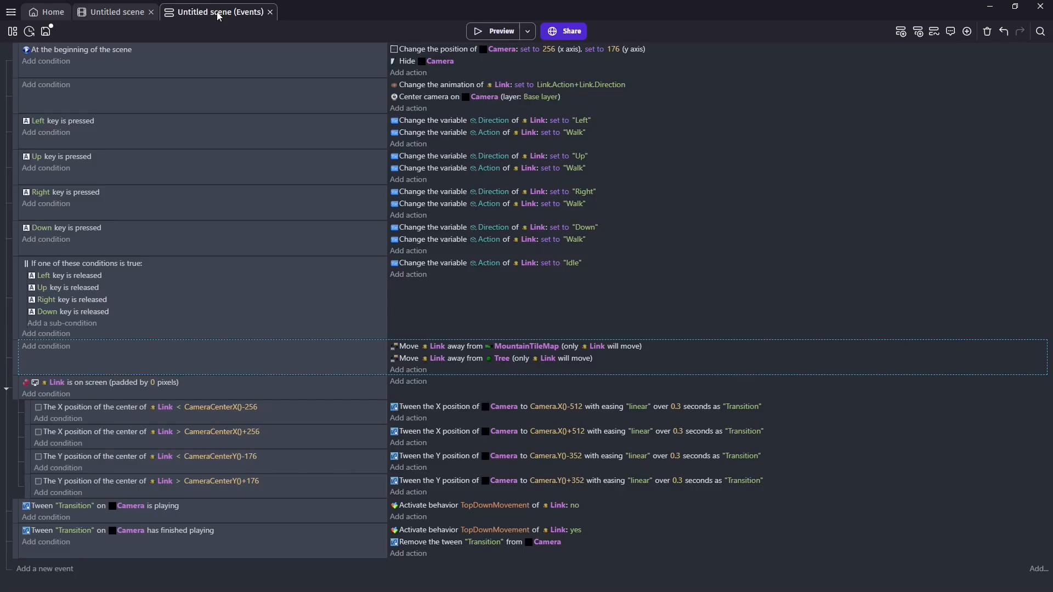
{"action": "left_click", "coordinate": [513, 347]}
{"action": "key", "text": "BackSpace"}
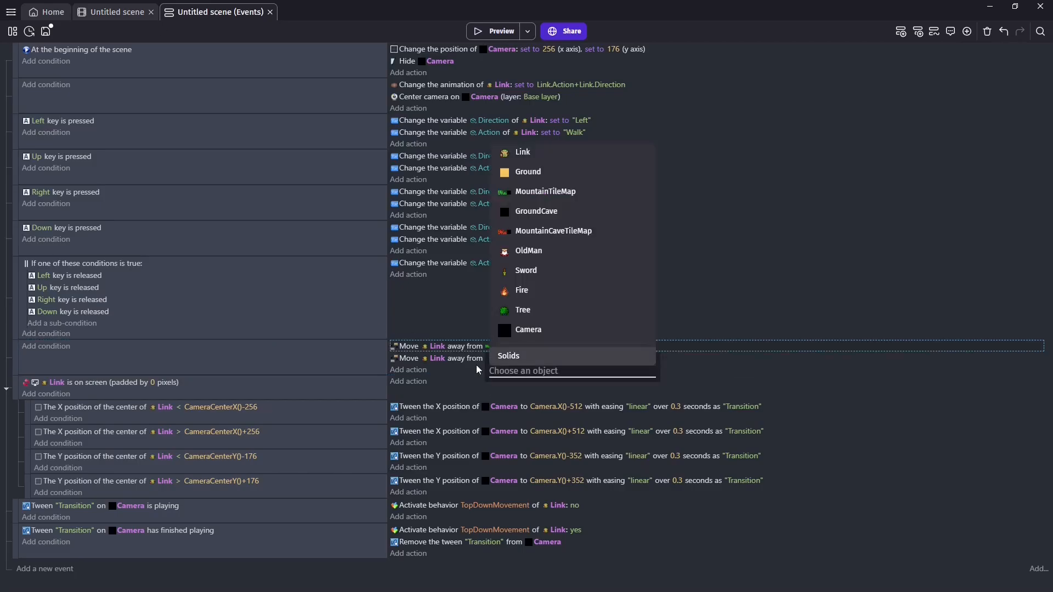
{"action": "left_click", "coordinate": [516, 356]}
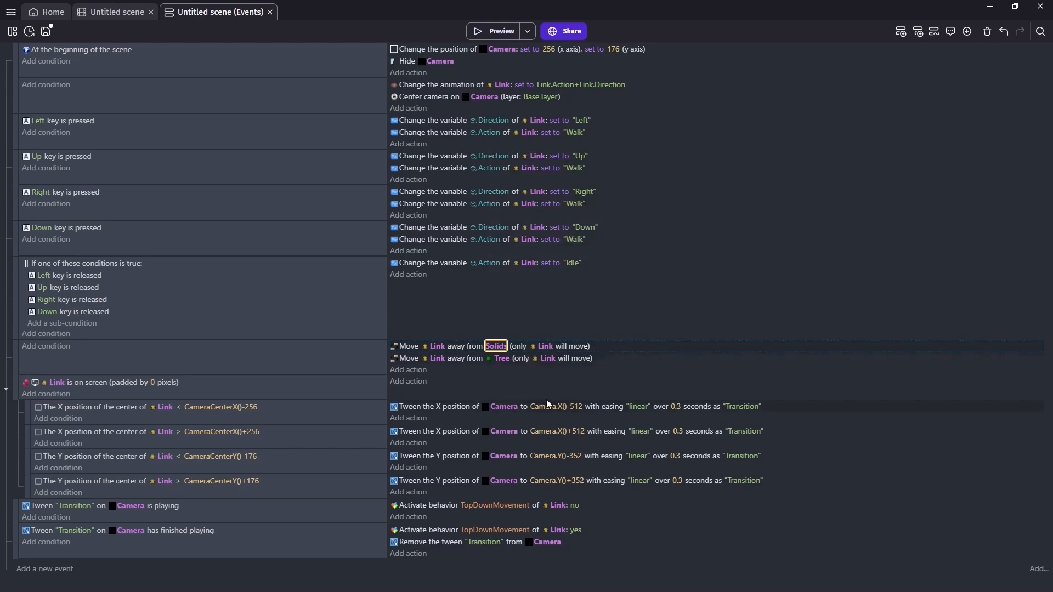
{"action": "left_click", "coordinate": [460, 359]}
{"action": "key", "text": "Delete"}
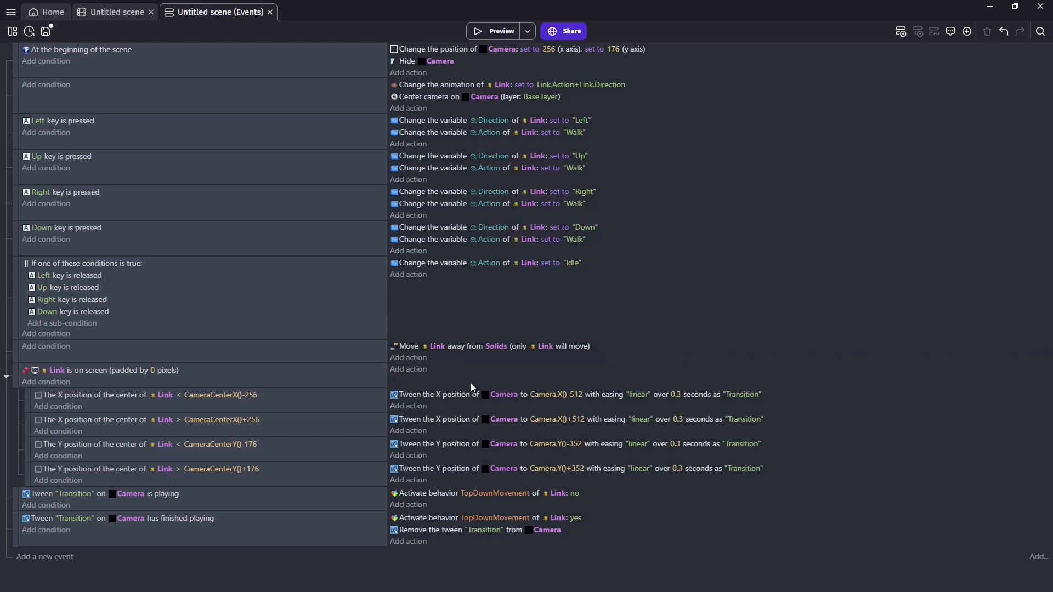
Step: Preview the game and walk Link onto the neighbouring screen to test his collision with the trees
{"action": "left_click", "coordinate": [475, 32]}
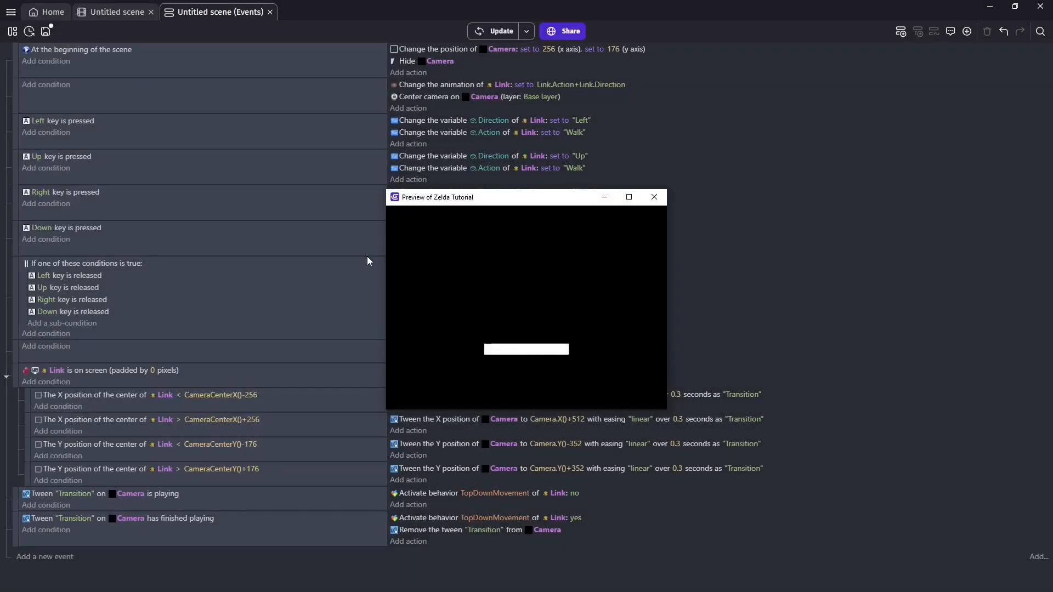
{"action": "key", "text": "Right"}
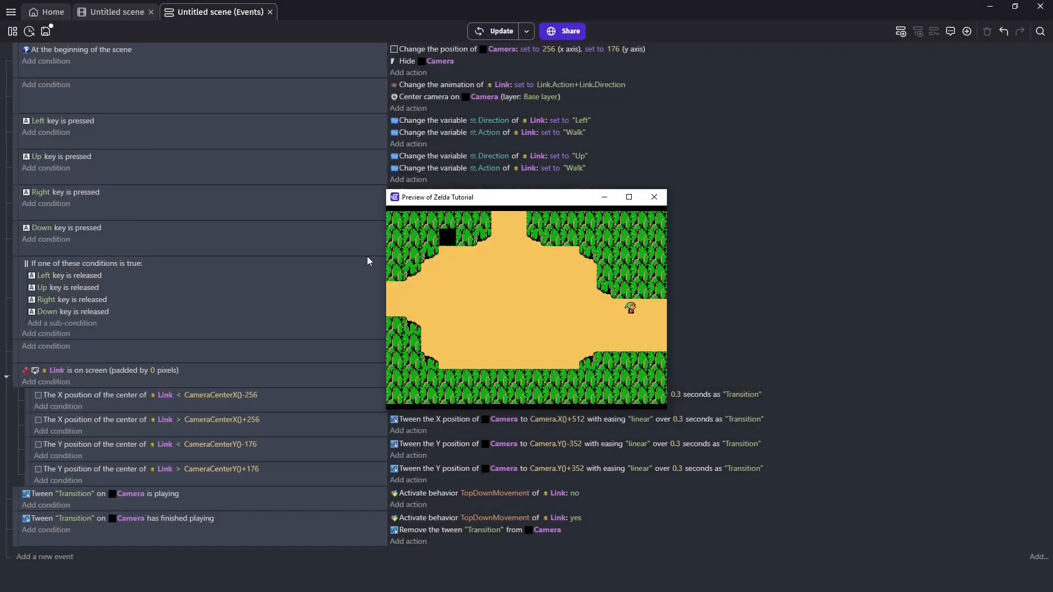
{"action": "key", "text": "Right"}
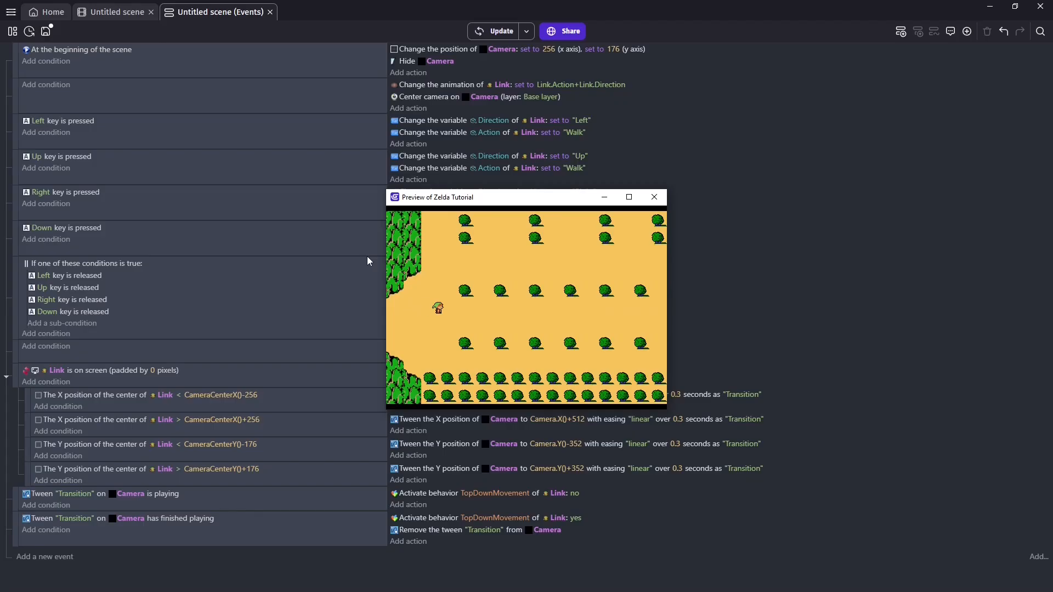
{"action": "key", "text": "Right"}
{"action": "key", "text": "Down"}
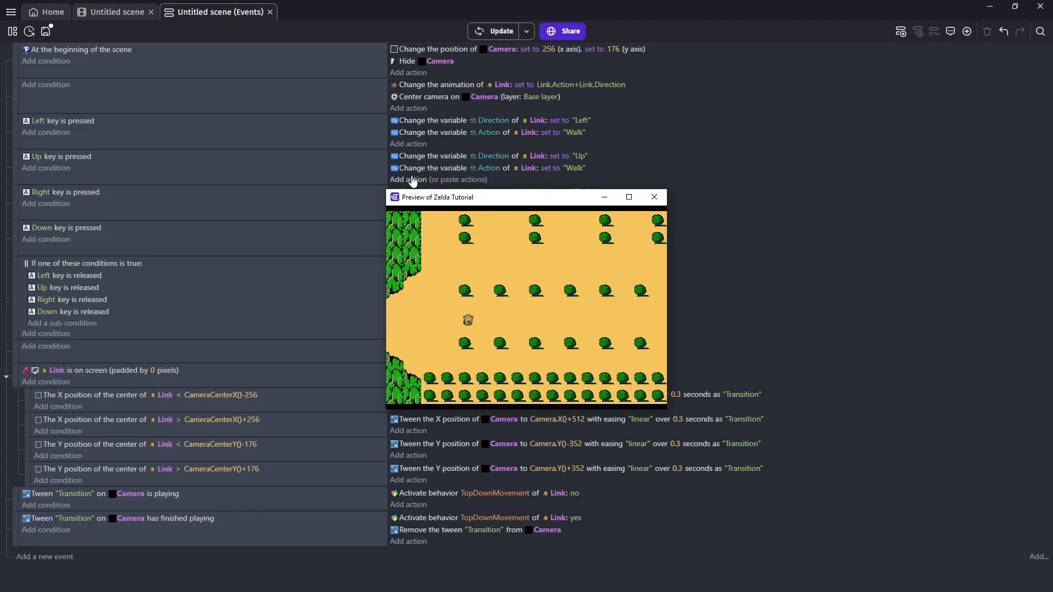
{"action": "key", "text": "Left"}
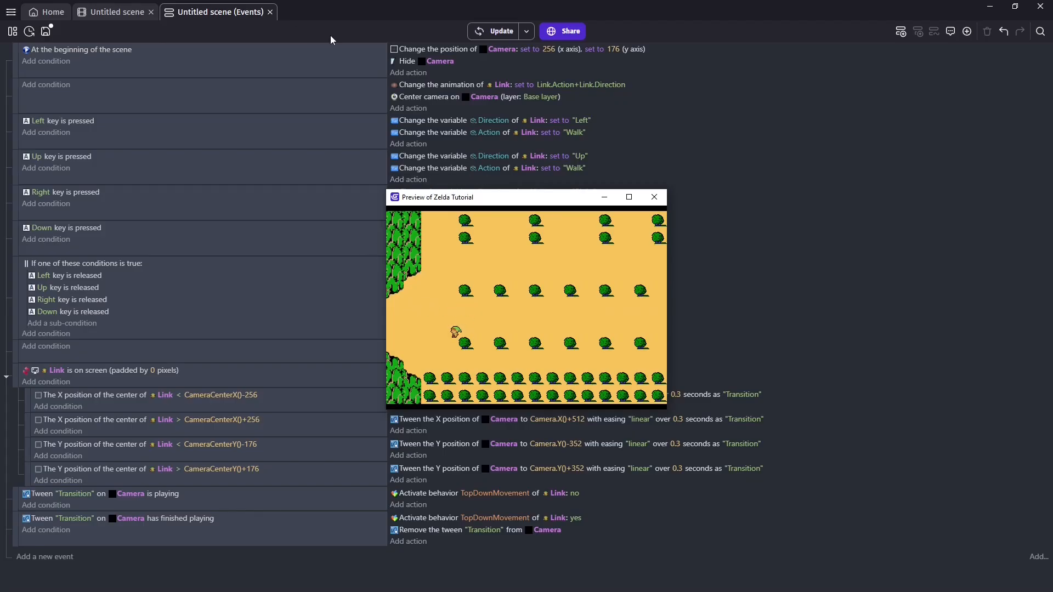
{"action": "left_click", "coordinate": [655, 199]}
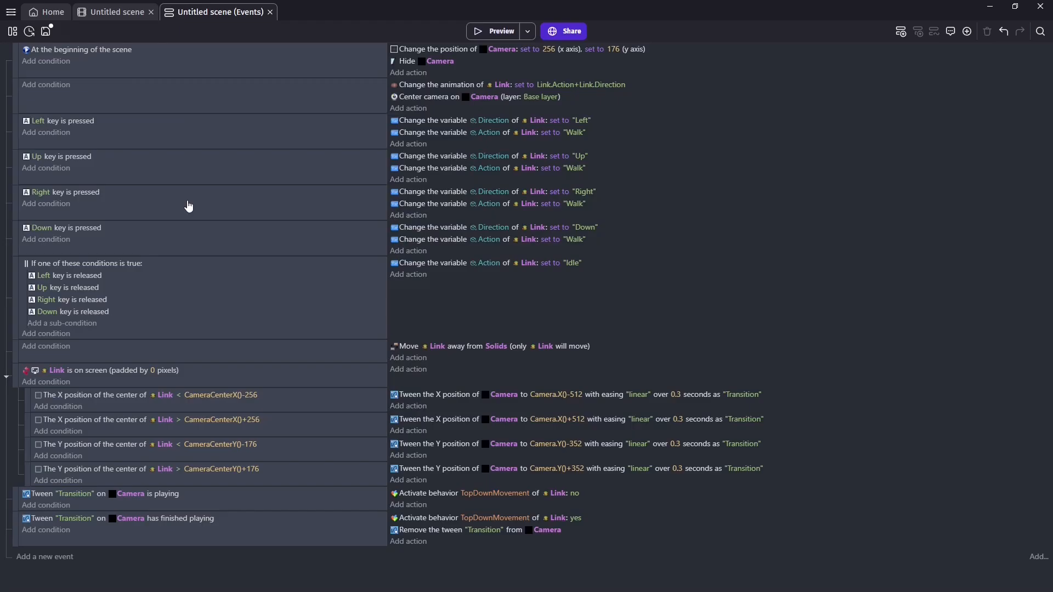
Step: In the scene editor, add a new sprite object from scratch named enterCave
{"action": "left_click", "coordinate": [113, 13]}
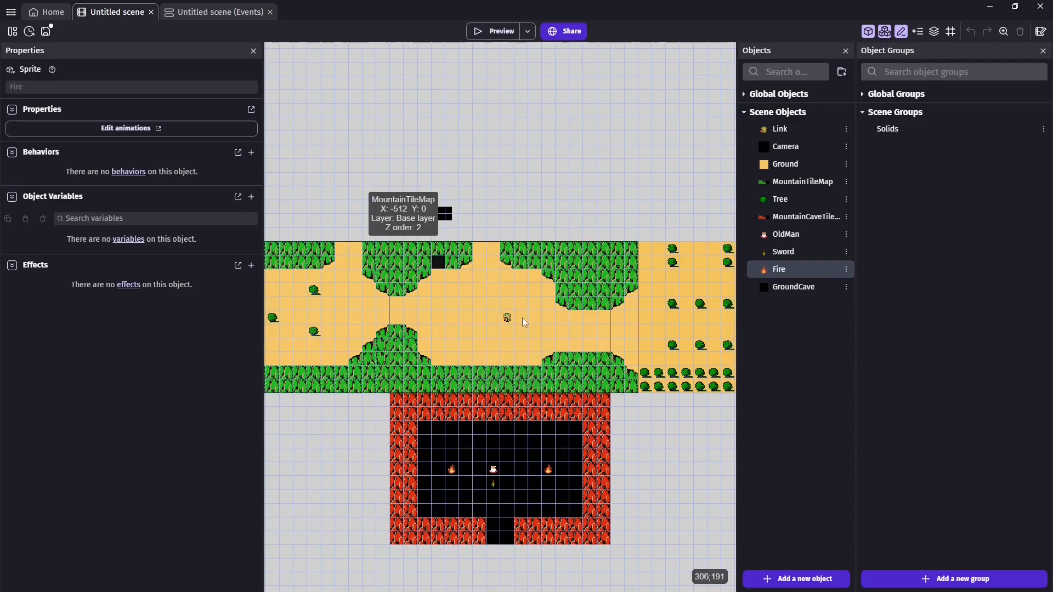
{"action": "left_click", "coordinate": [443, 267]}
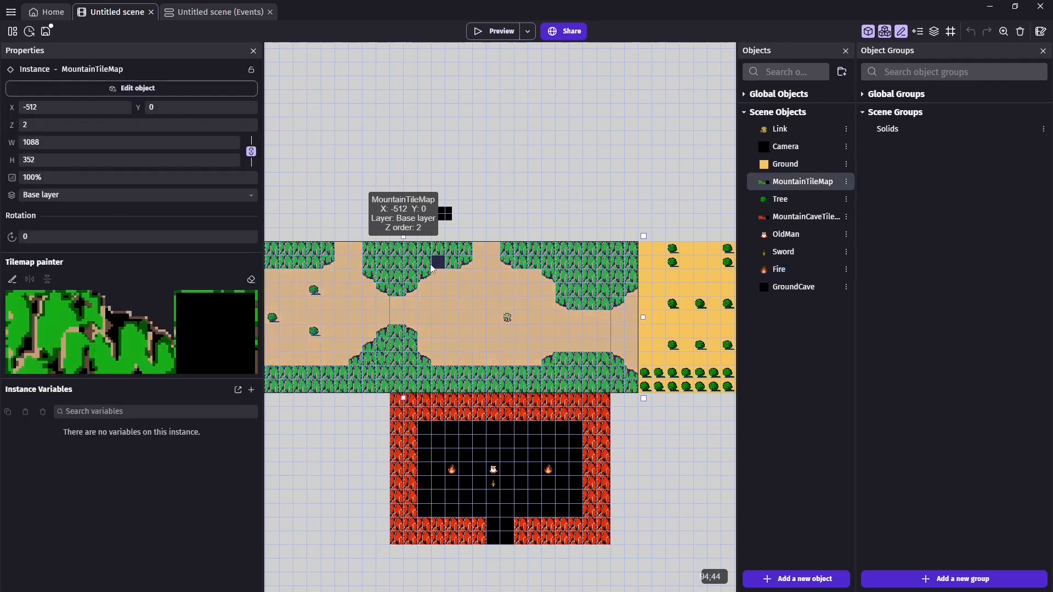
{"action": "left_click", "coordinate": [485, 216]}
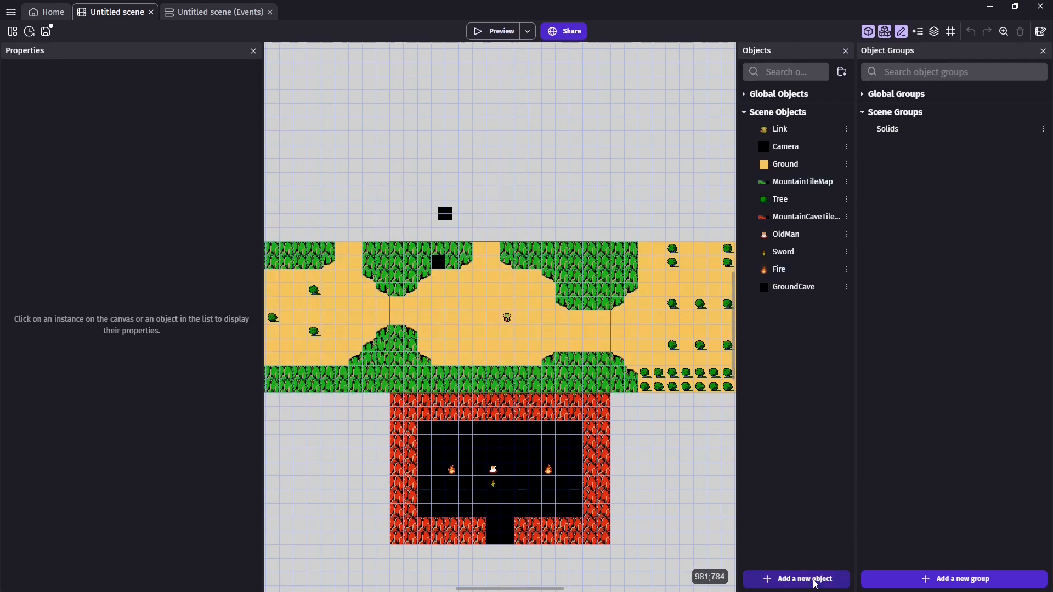
{"action": "left_click", "coordinate": [796, 580]}
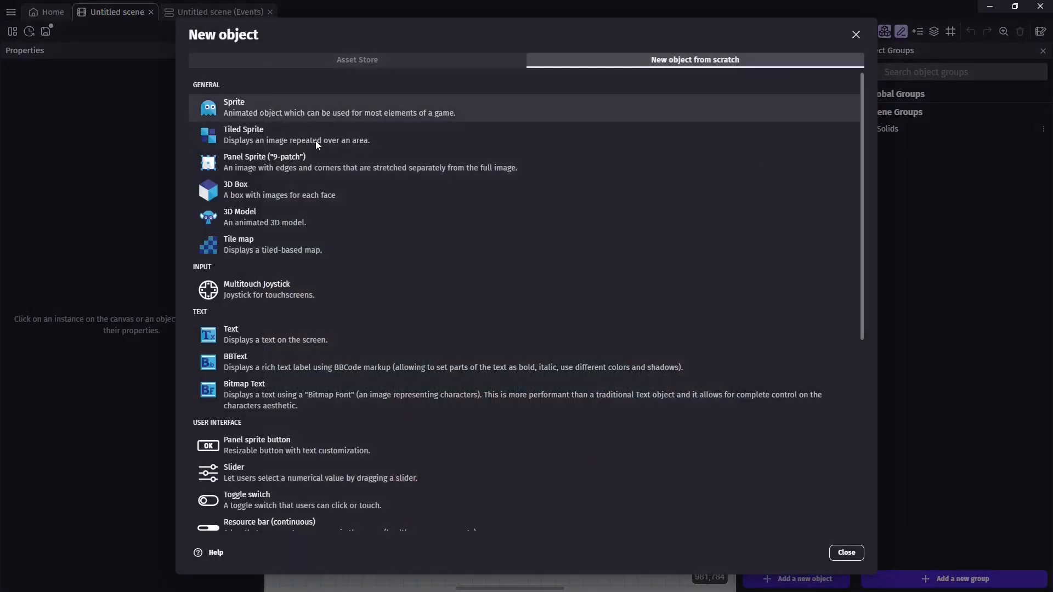
{"action": "left_click", "coordinate": [315, 108]}
{"action": "key", "text": "BackSpace"}
{"action": "key", "text": "BackSpace"}
{"action": "key", "text": "BackSpace"}
{"action": "type", "text": "ente"}
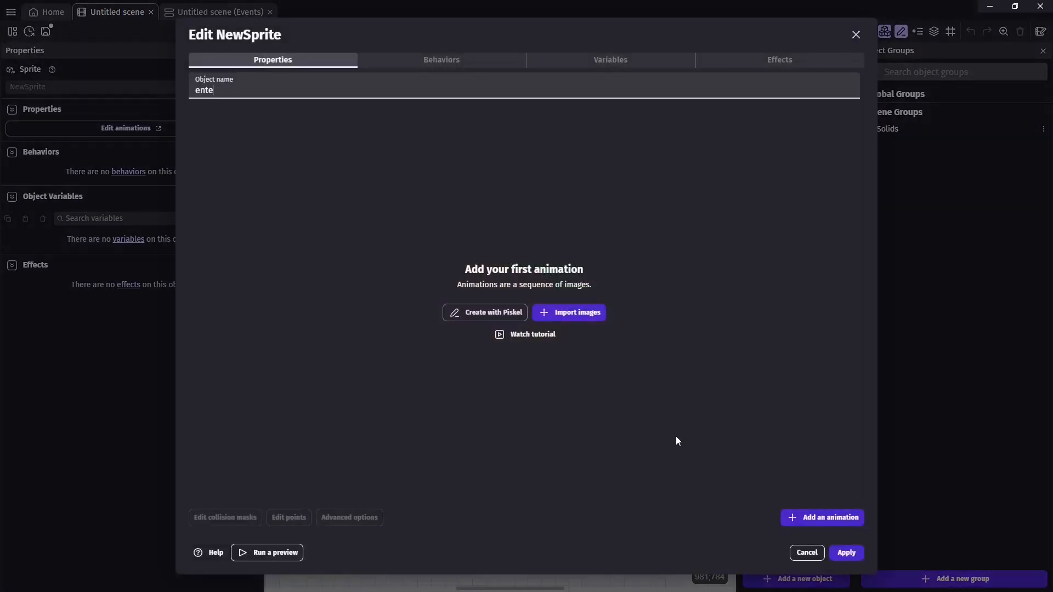
{"action": "type", "text": "rCave"}
Step: Create a blank 32 x 8 px image in Piskel as the enterCave animation and apply the object
{"action": "left_click", "coordinate": [507, 315]}
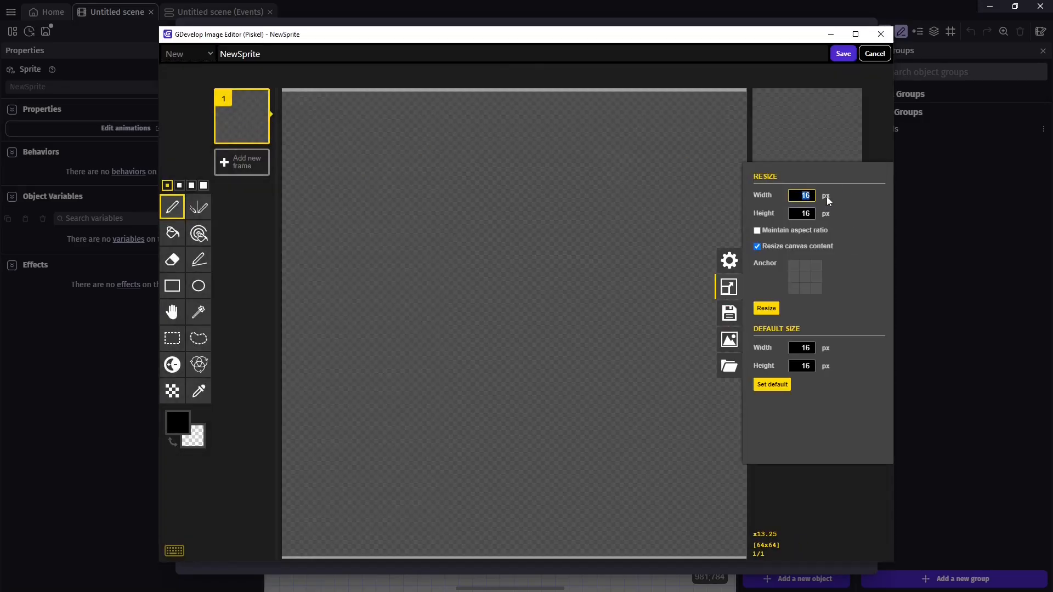
{"action": "type", "text": "32"}
{"action": "key", "text": "Tab"}
{"action": "type", "text": "8"}
{"action": "left_click", "coordinate": [766, 309]}
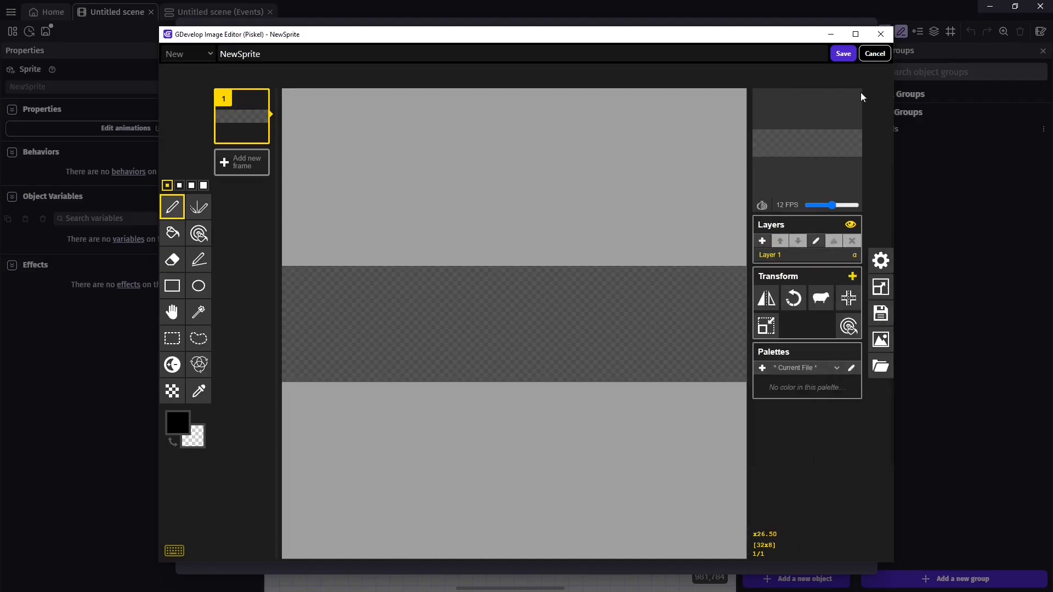
{"action": "left_click", "coordinate": [843, 53]}
{"action": "left_click", "coordinate": [848, 552]}
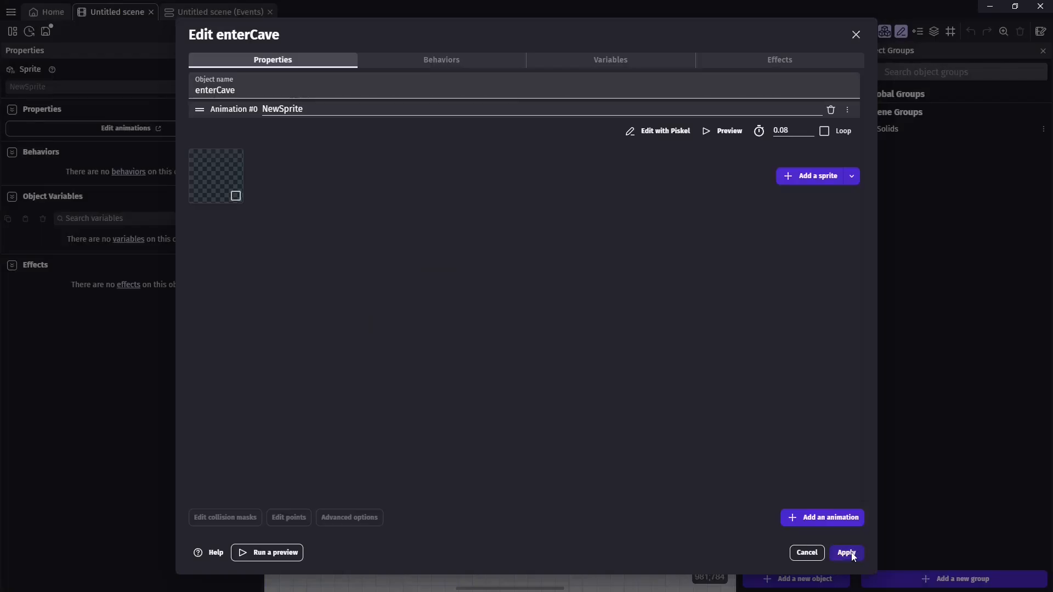
{"action": "left_click", "coordinate": [850, 556]}
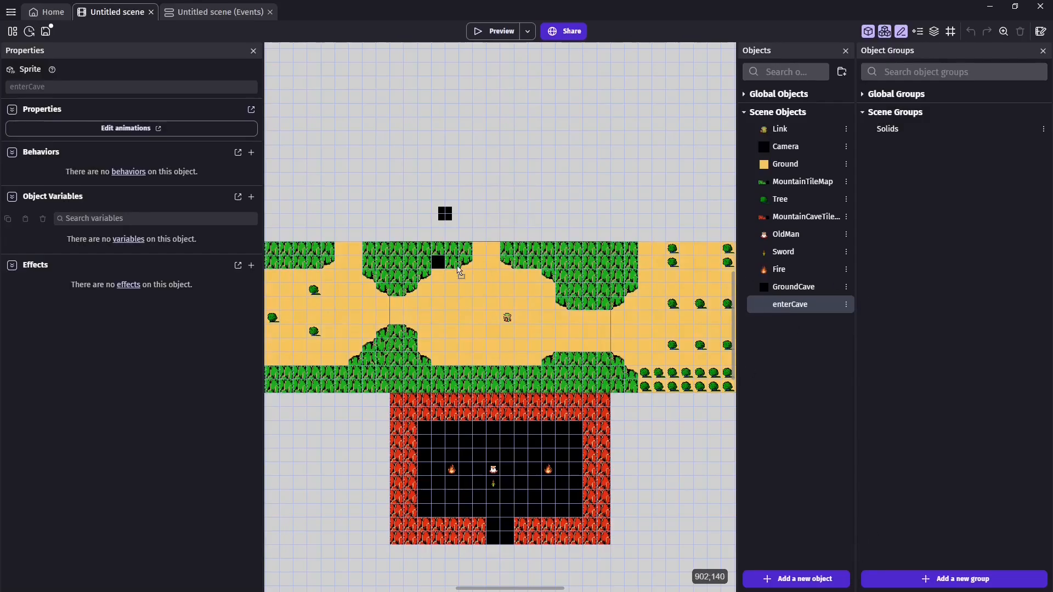
Step: Add an enterCave instance to the scene and position it over the black cave opening at X 96, Y 32
{"action": "left_click_drag", "start_coordinate": [440, 272], "coordinate": [441, 272]}
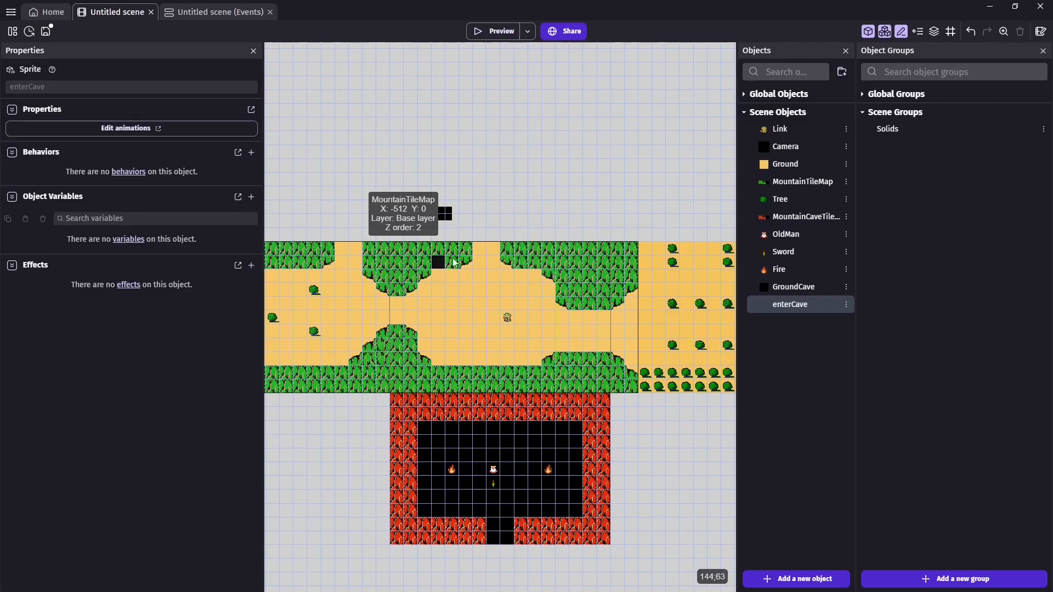
{"action": "right_click", "coordinate": [790, 305]}
{"action": "left_click", "coordinate": [835, 524]}
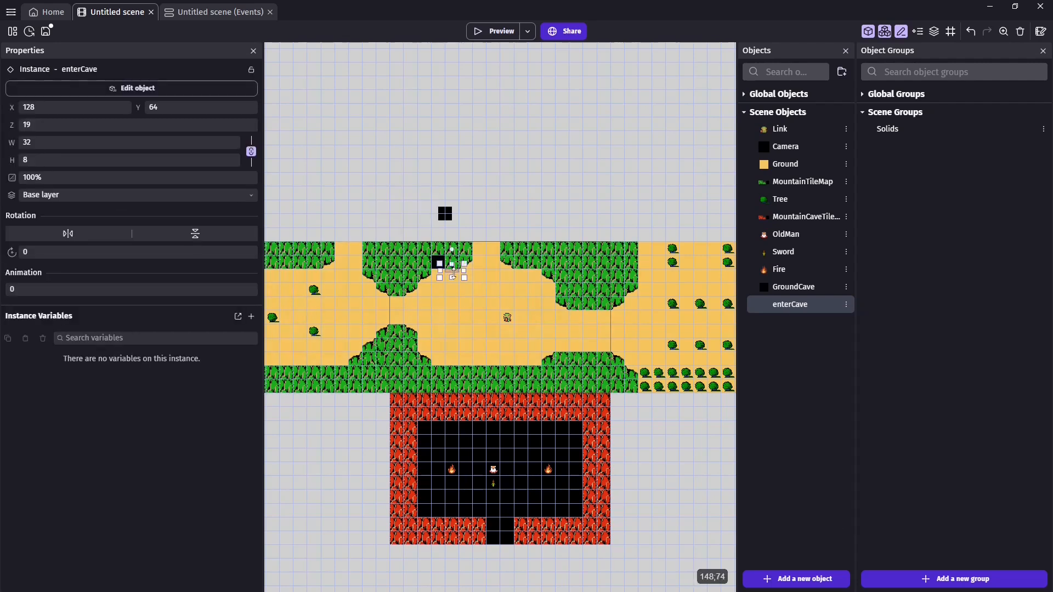
{"action": "left_click_drag", "start_coordinate": [459, 276], "coordinate": [437, 257]}
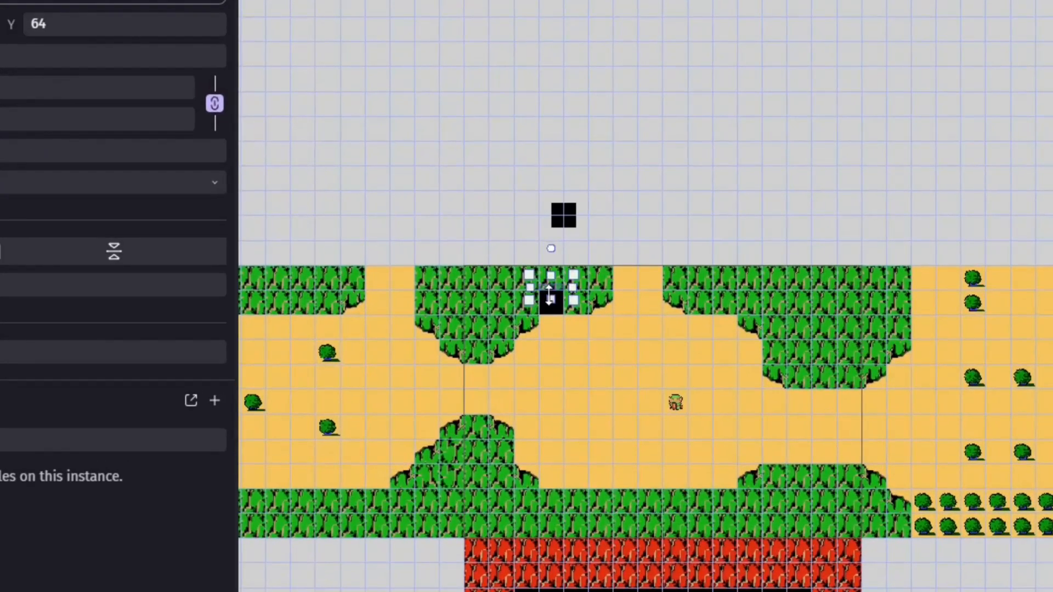
{"action": "left_click_drag", "start_coordinate": [549, 296], "coordinate": [550, 296]}
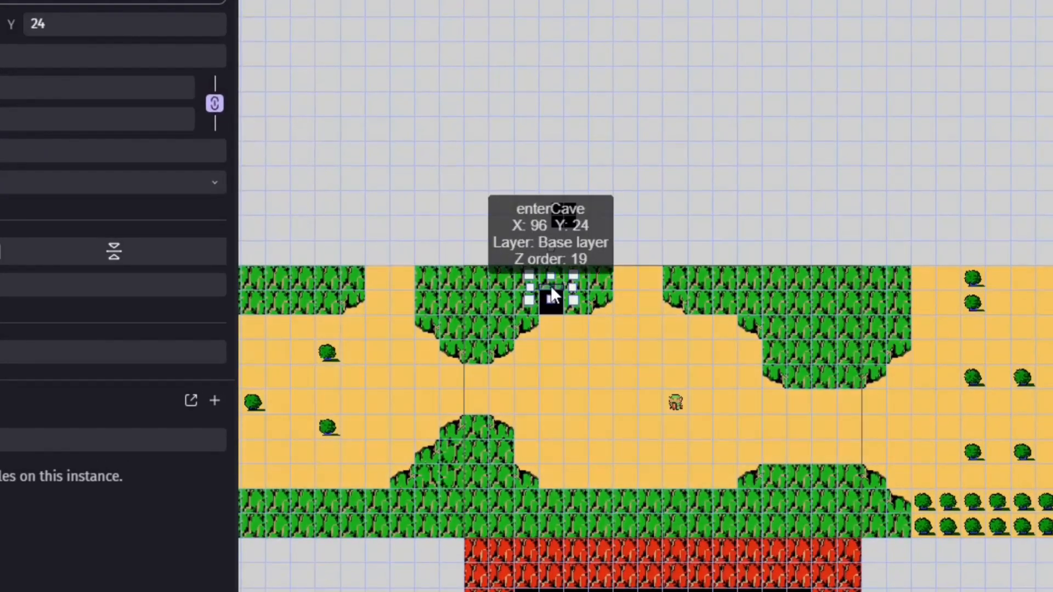
{"action": "key", "text": "Down"}
{"action": "key", "text": "Down"}
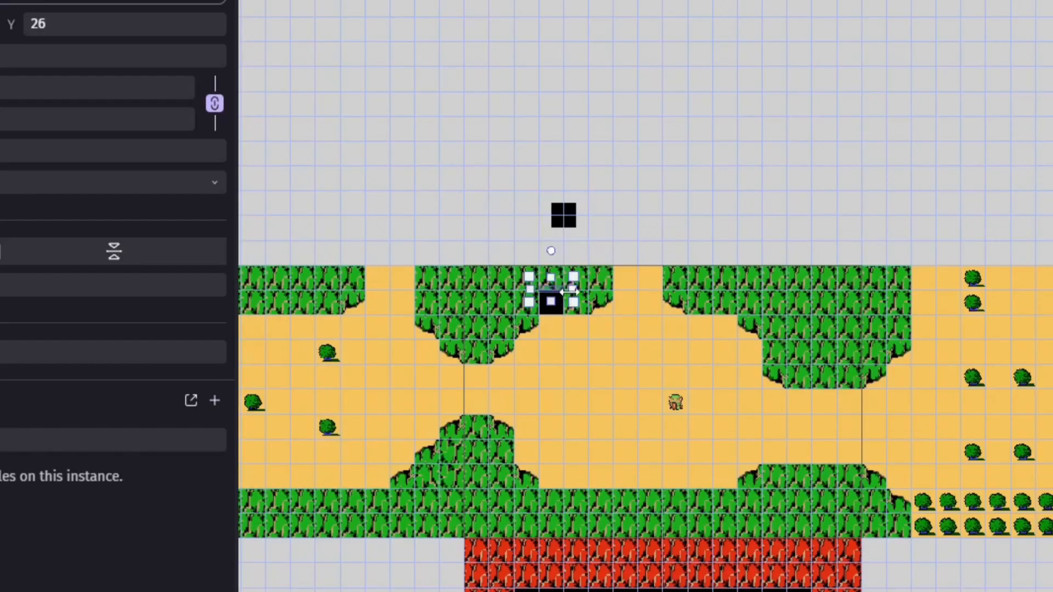
{"action": "key", "text": "Down"}
{"action": "key", "text": "Down"}
{"action": "key", "text": "Down"}
{"action": "key", "text": "Down"}
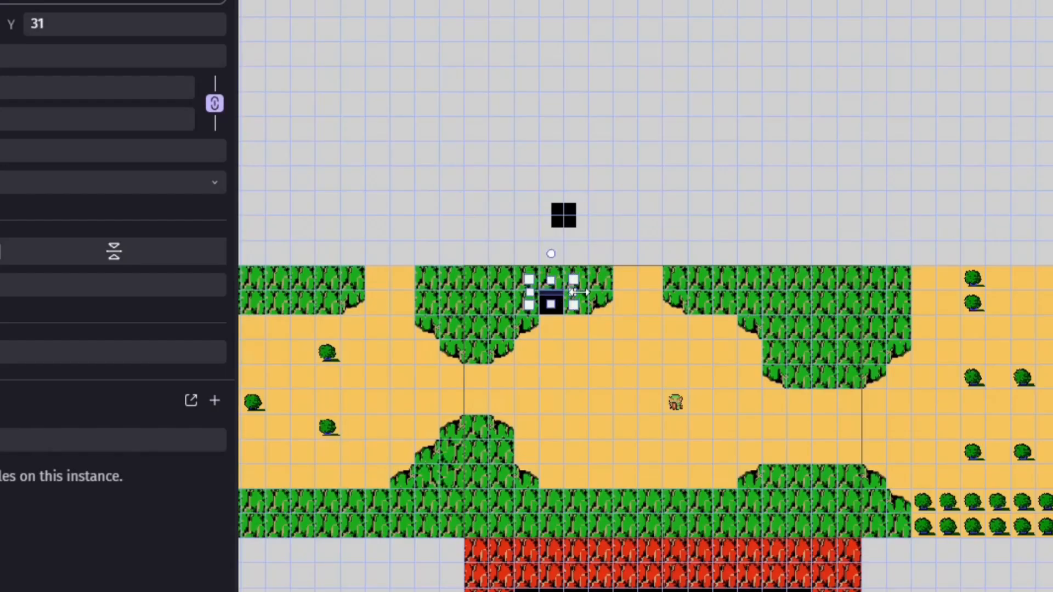
{"action": "key", "text": "Down"}
{"action": "key", "text": "Down"}
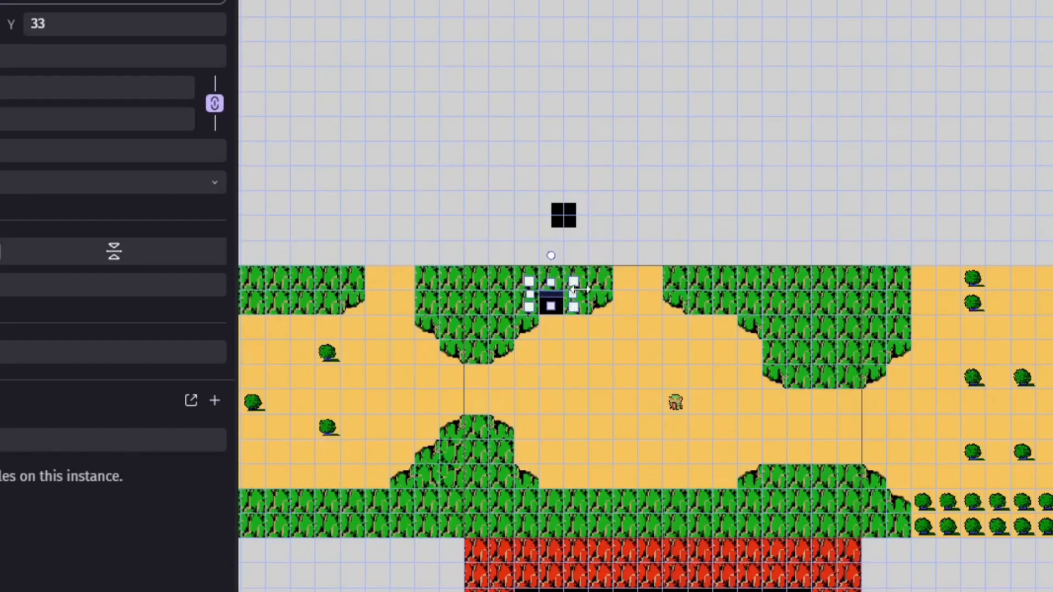
{"action": "key", "text": "Up"}
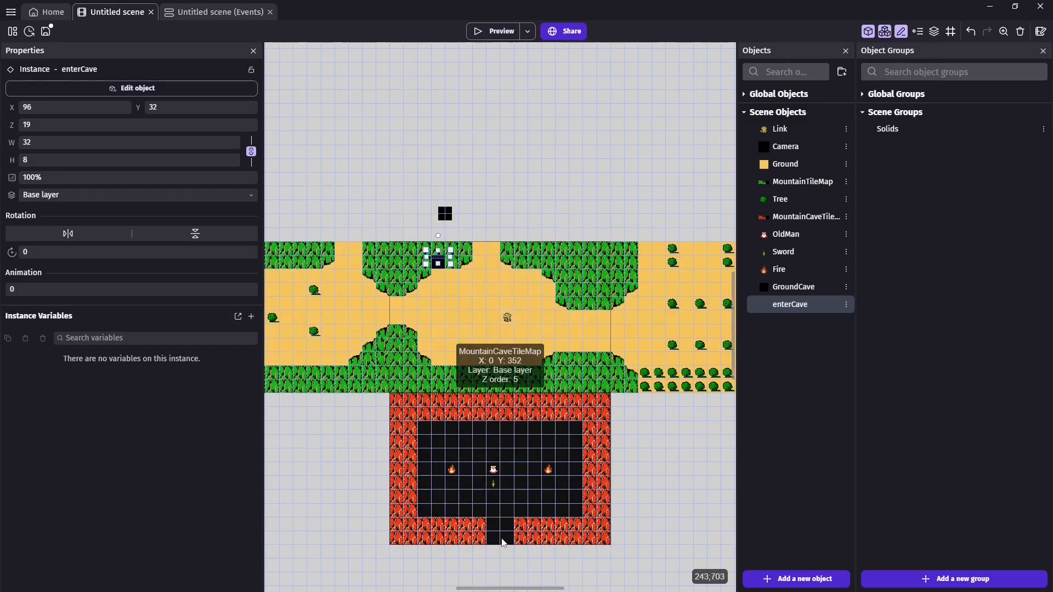
Step: Move Link into the doorway of the red cave at X 224, Y 672 and set his Z order to 5
{"action": "left_click", "coordinate": [507, 318]}
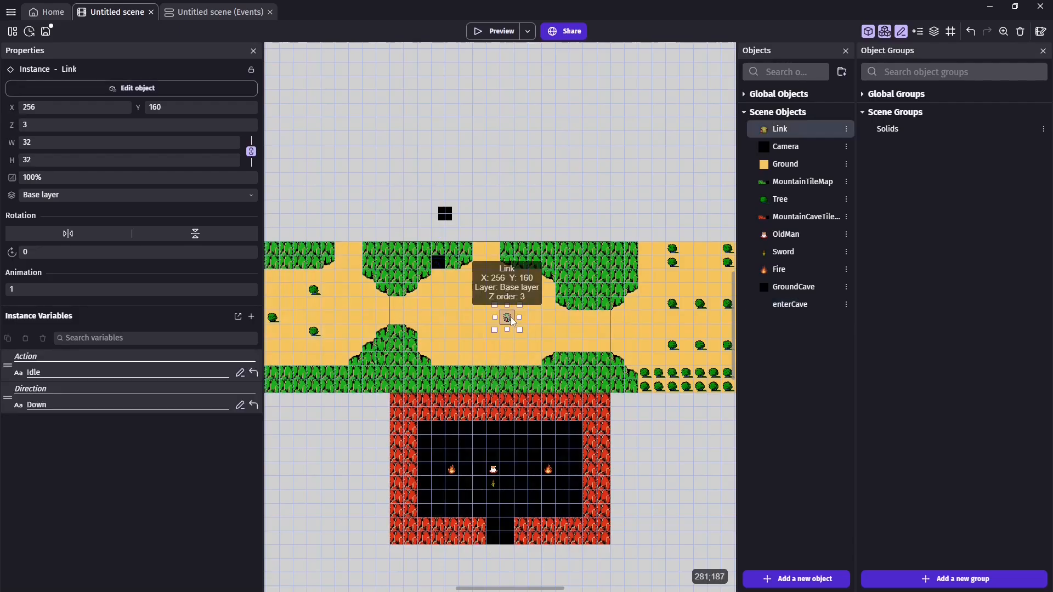
{"action": "left_click_drag", "start_coordinate": [508, 318], "coordinate": [494, 547]}
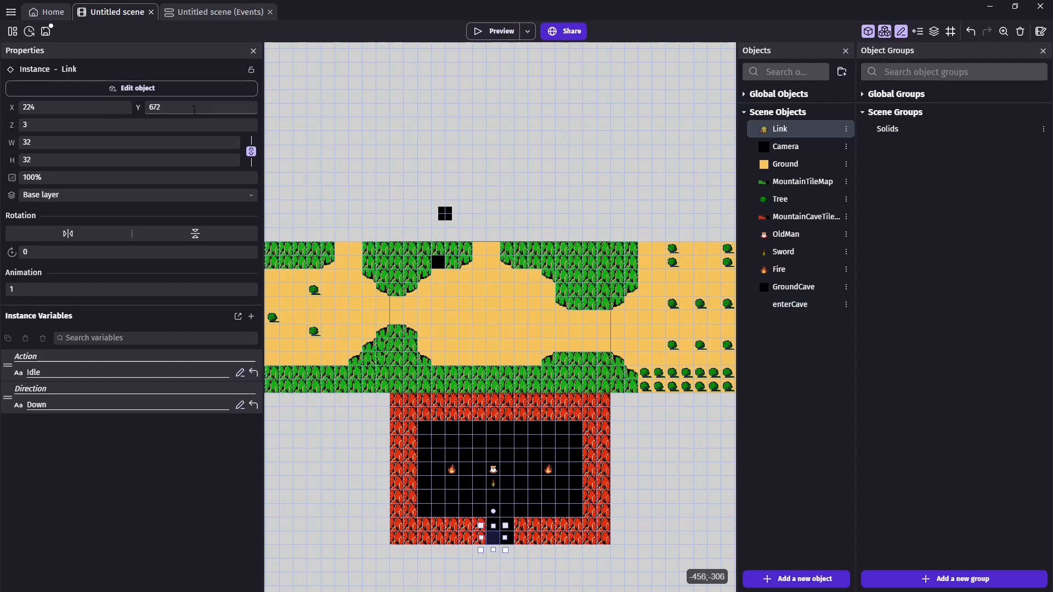
{"action": "left_click", "coordinate": [71, 126]}
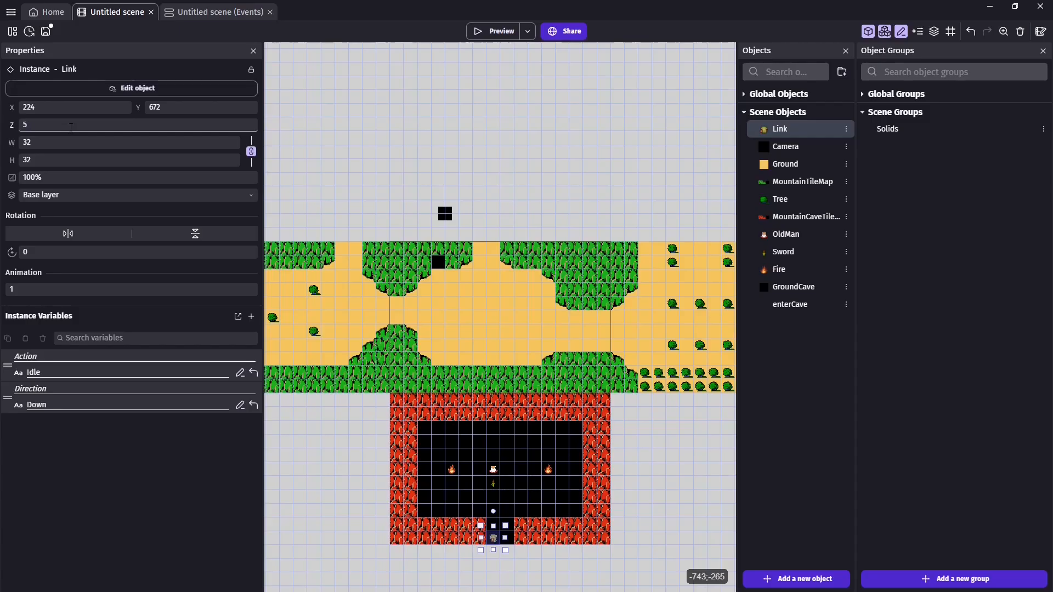
Step: Return Link to the overworld by setting his Y position to 160, then deselect him
{"action": "double_click", "coordinate": [172, 108]}
{"action": "type", "text": "1"}
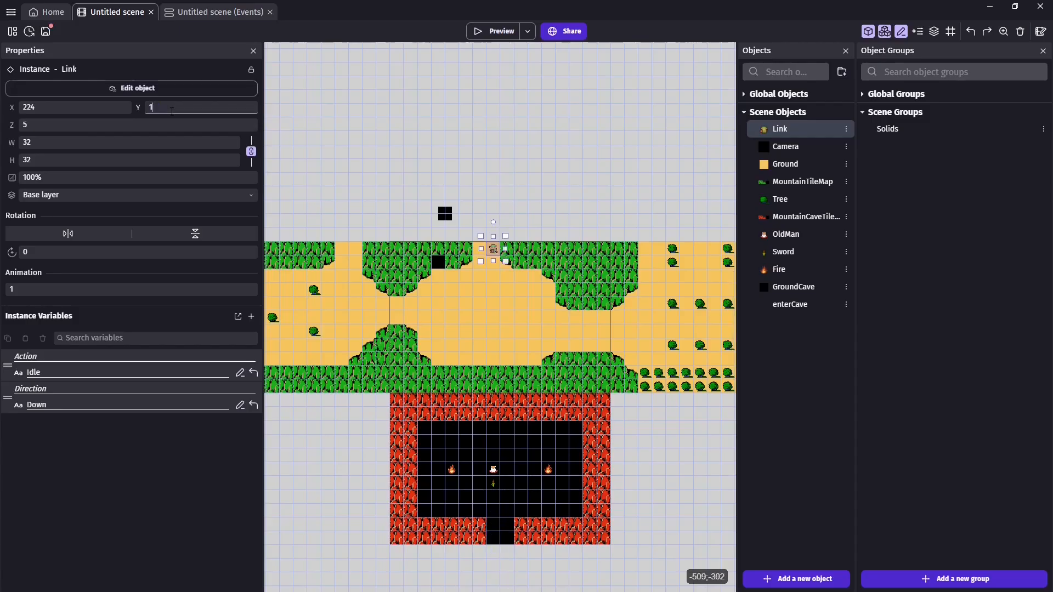
{"action": "type", "text": "60"}
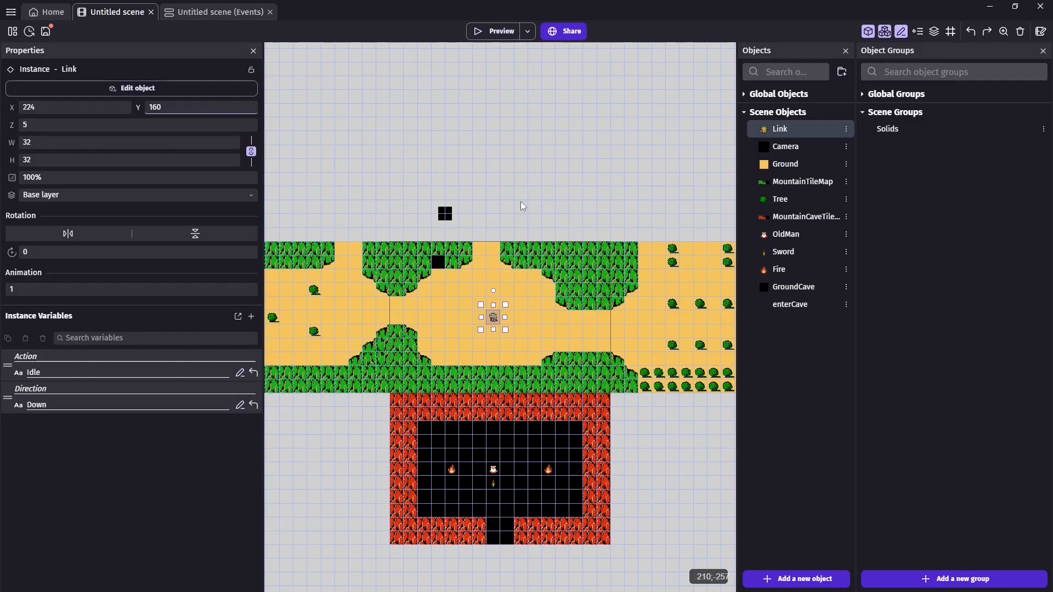
{"action": "left_click", "coordinate": [351, 181]}
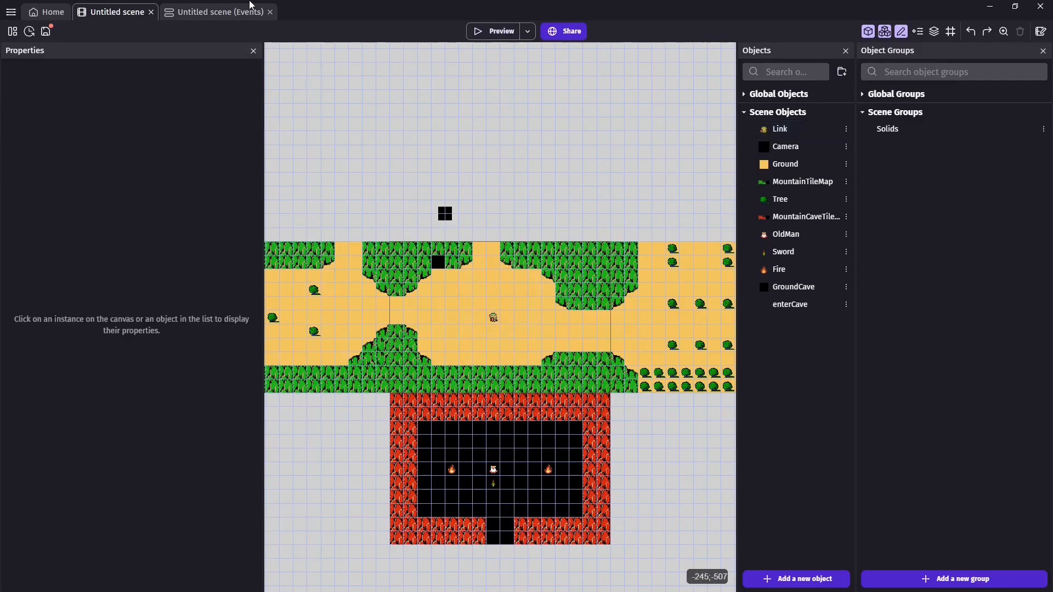
Step: In the scene events, add a new event with the condition that Link is in collision with enterCave
{"action": "left_click", "coordinate": [222, 15]}
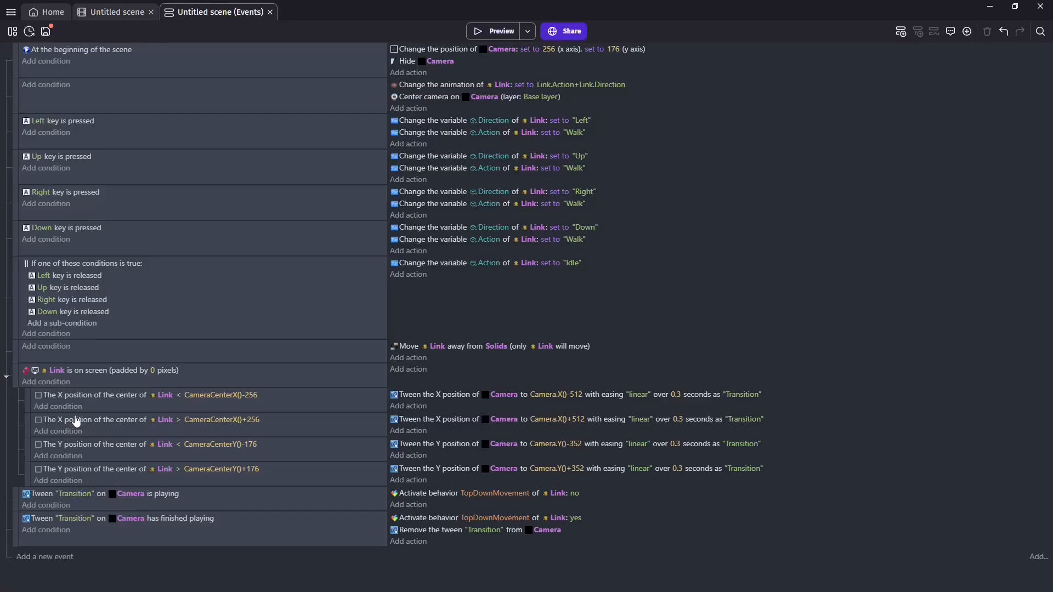
{"action": "left_click", "coordinate": [61, 560]}
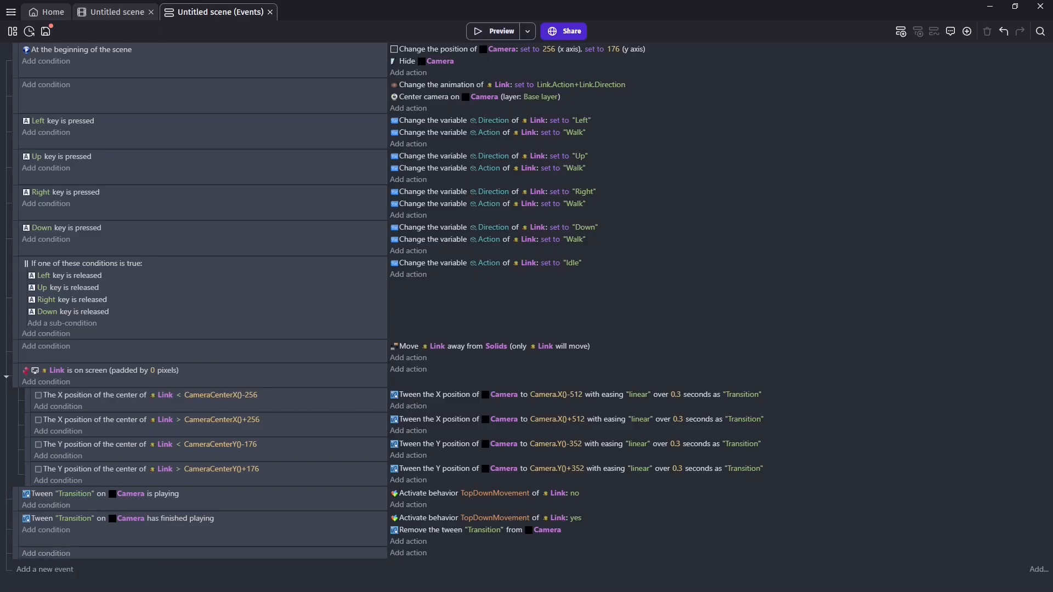
{"action": "left_click", "coordinate": [38, 566]}
{"action": "left_click", "coordinate": [64, 108]}
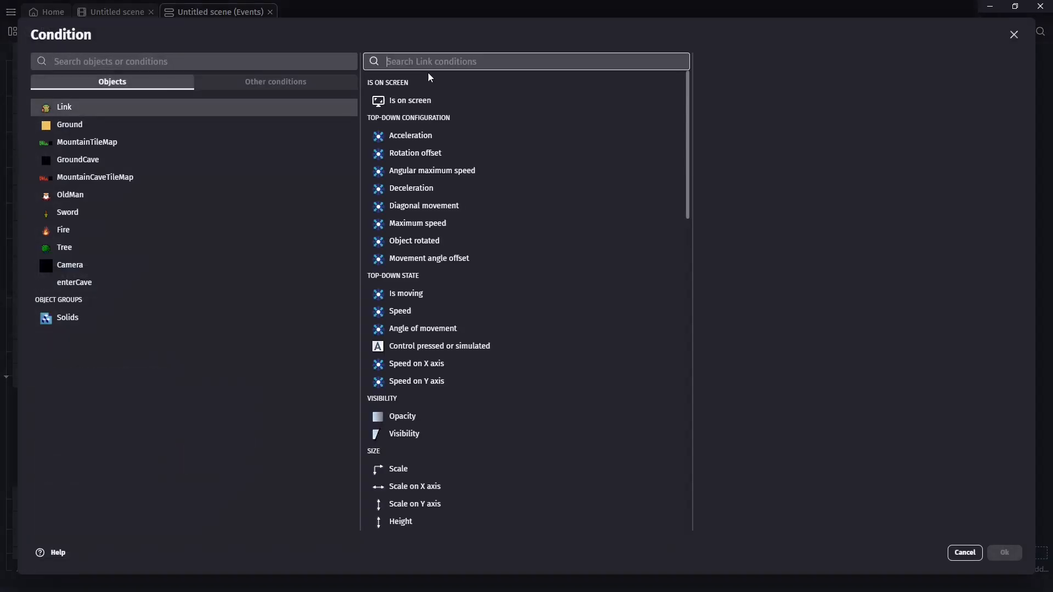
{"action": "type", "text": "coll"}
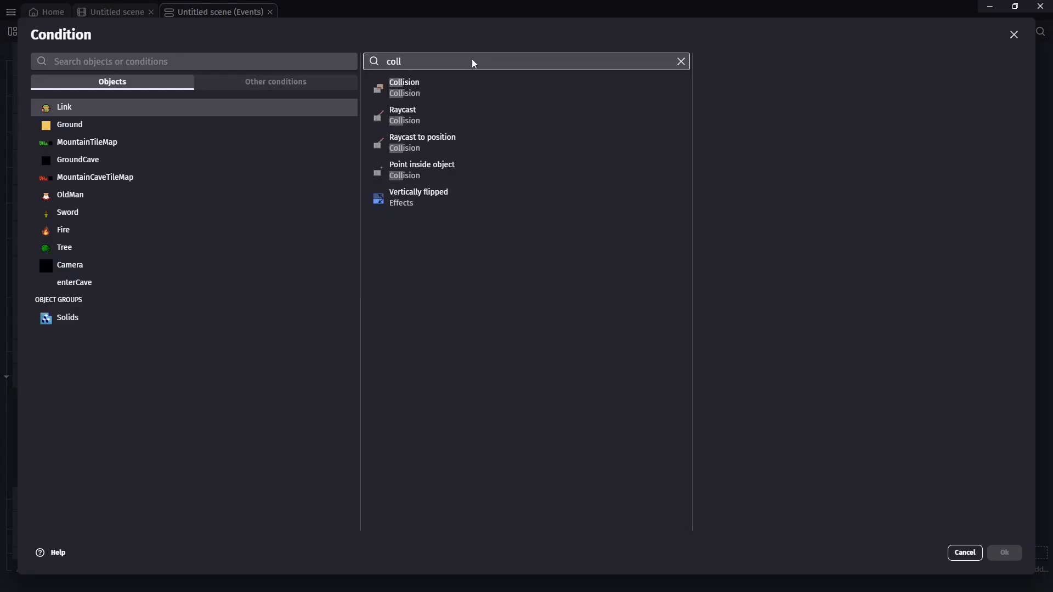
{"action": "key", "text": "Return"}
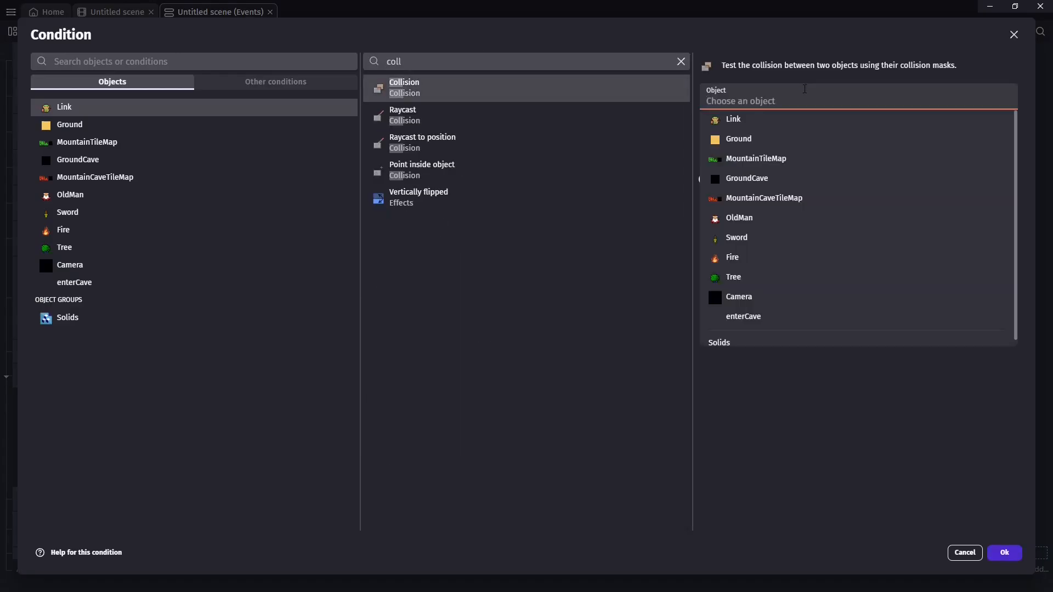
{"action": "left_click", "coordinate": [757, 318]}
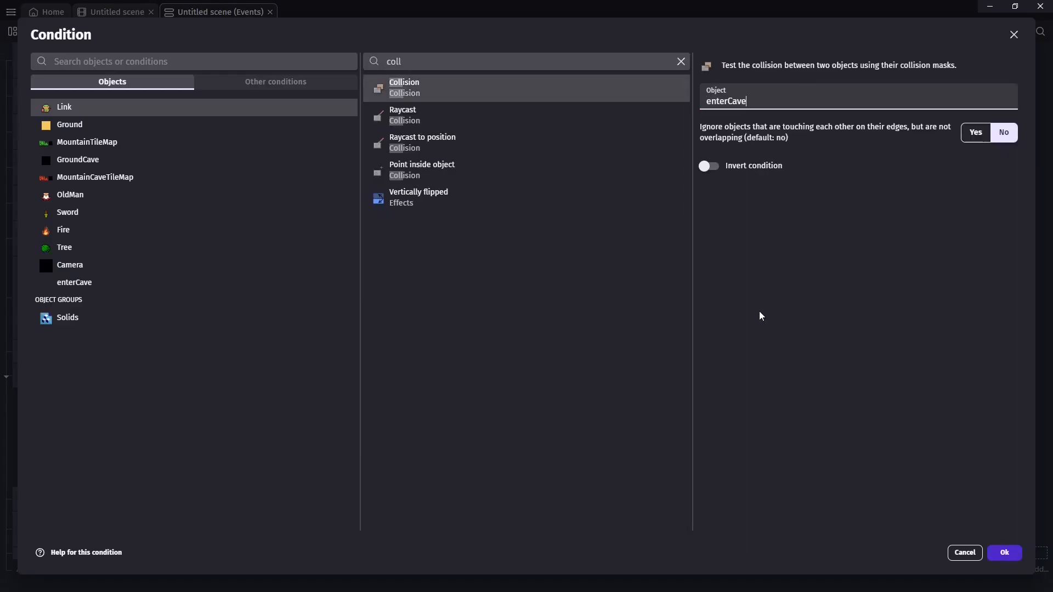
{"action": "left_click", "coordinate": [1016, 553]}
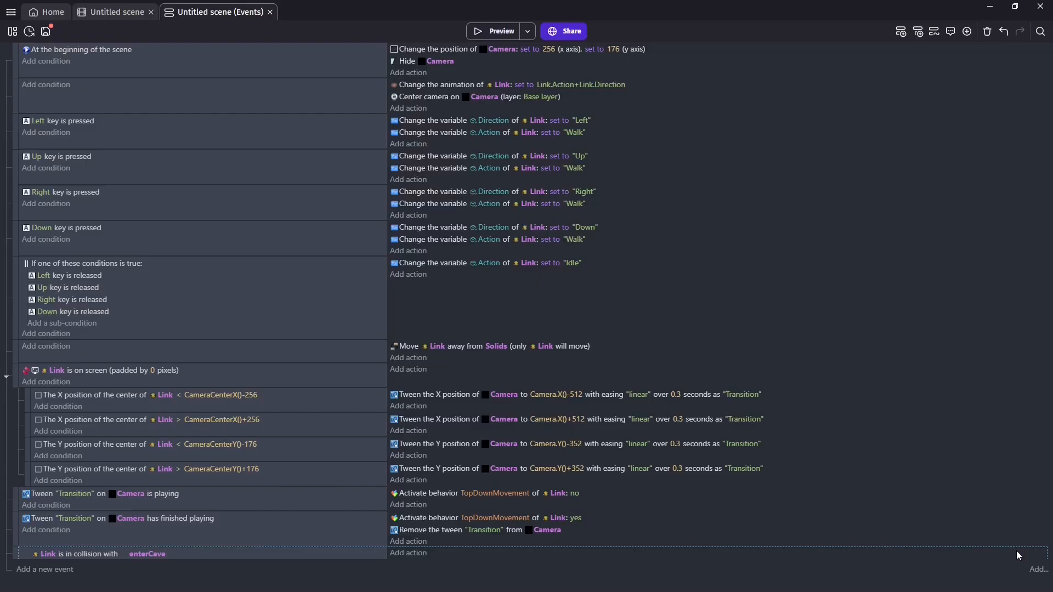
Step: Add an action to the enterCave collision event that sets Link's position to X 224 and Y 672
{"action": "left_click", "coordinate": [412, 554]}
{"action": "left_click", "coordinate": [57, 109]}
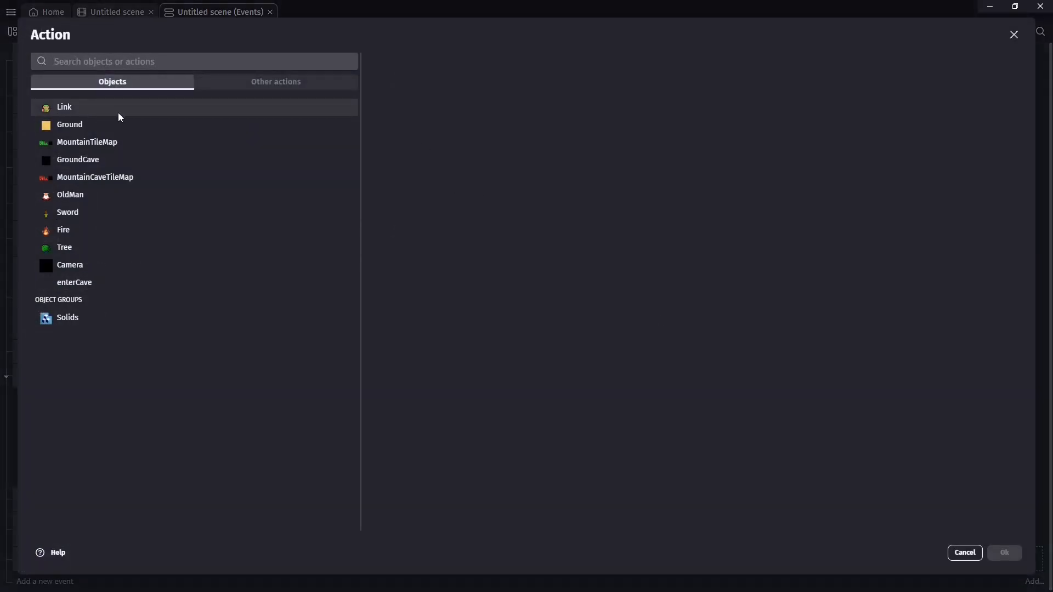
{"action": "type", "text": "position"}
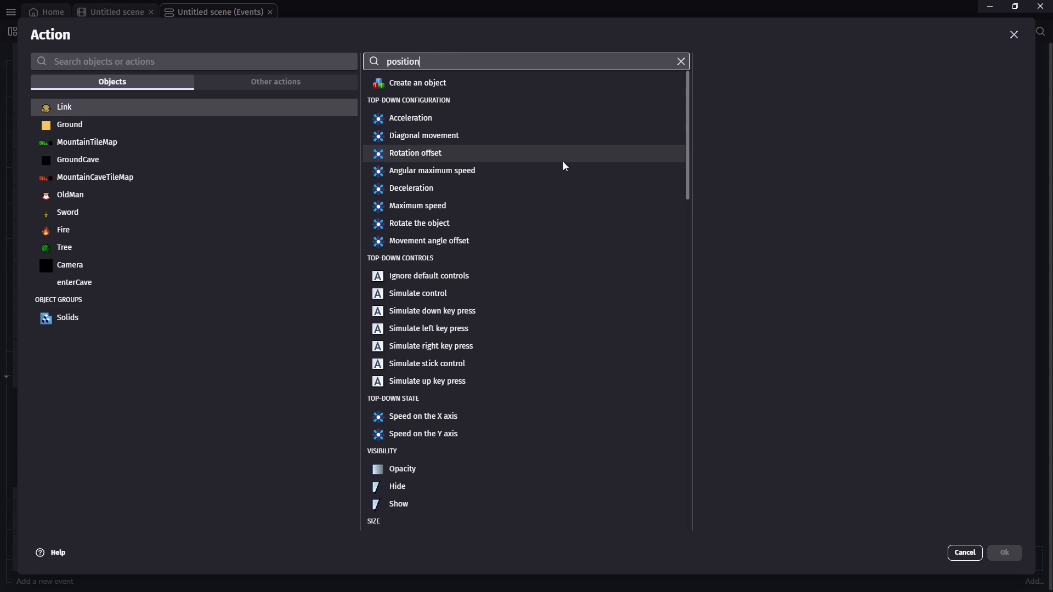
{"action": "left_click", "coordinate": [470, 88]}
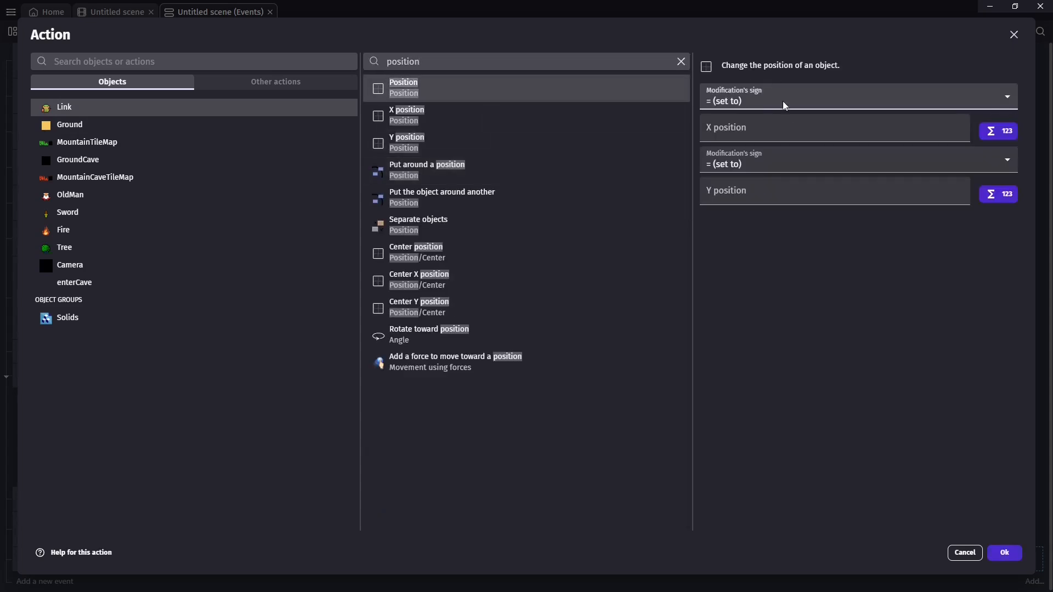
{"action": "key", "text": "Tab"}
{"action": "type", "text": "224"}
{"action": "key", "text": "Tab"}
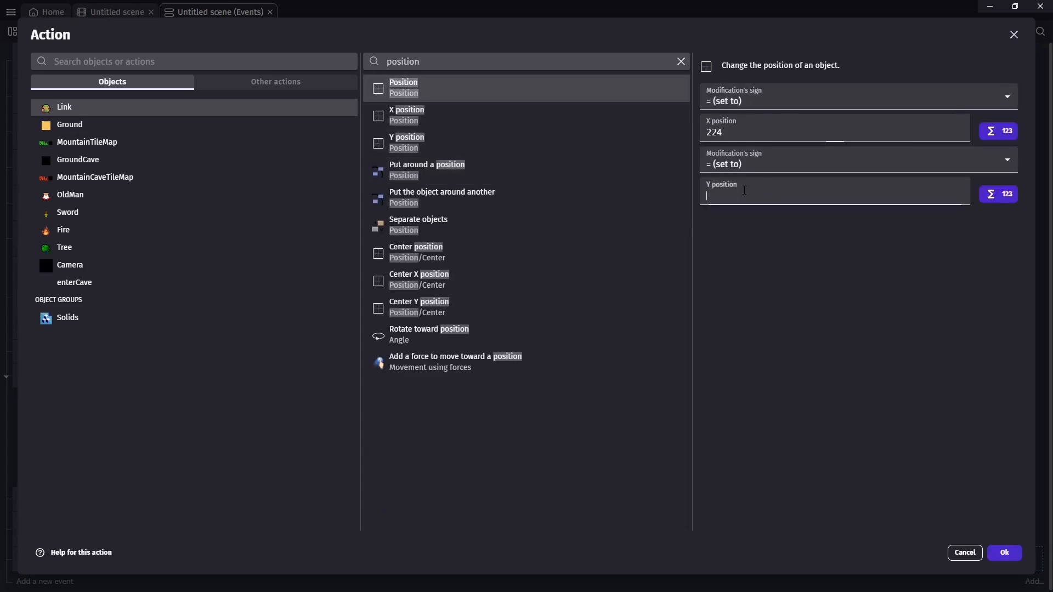
{"action": "type", "text": "672"}
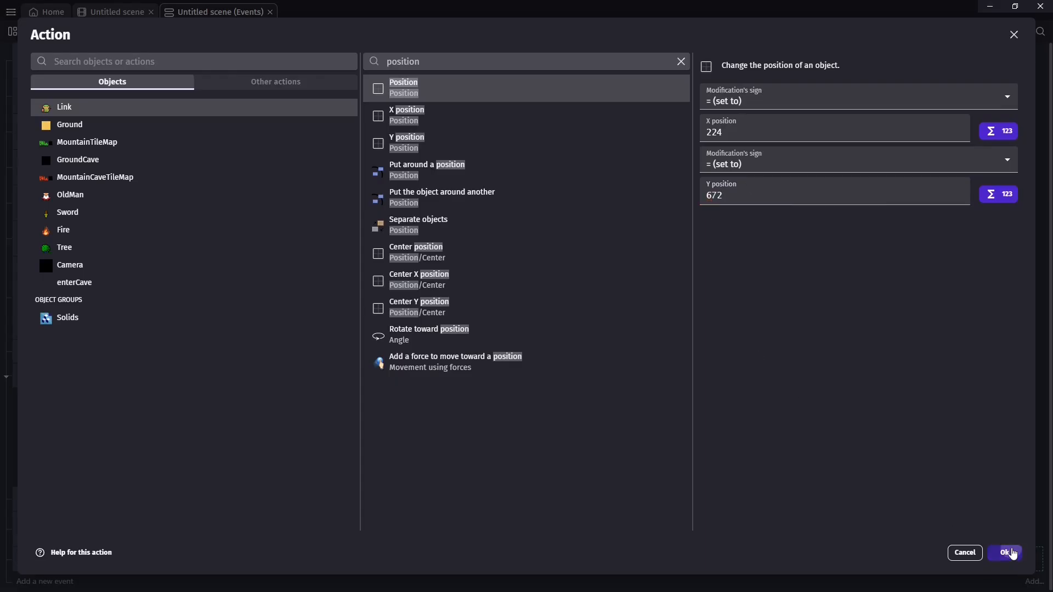
{"action": "left_click", "coordinate": [1007, 553]}
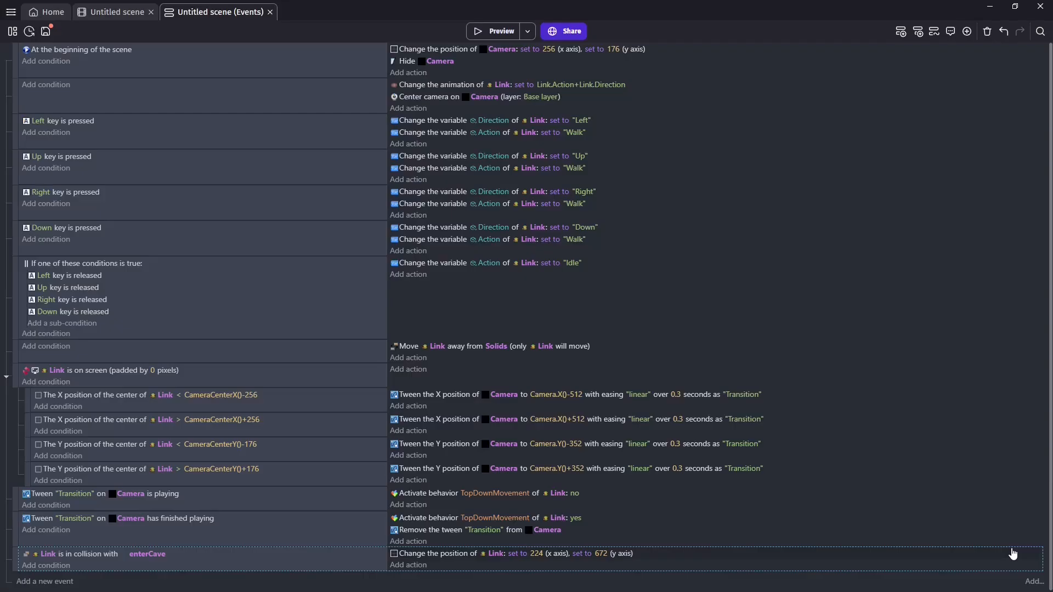
Step: Add an action to the same collision event that sets the Camera object's position to X 256 and Y 528
{"action": "left_click", "coordinate": [420, 565]}
{"action": "type", "text": "cam"}
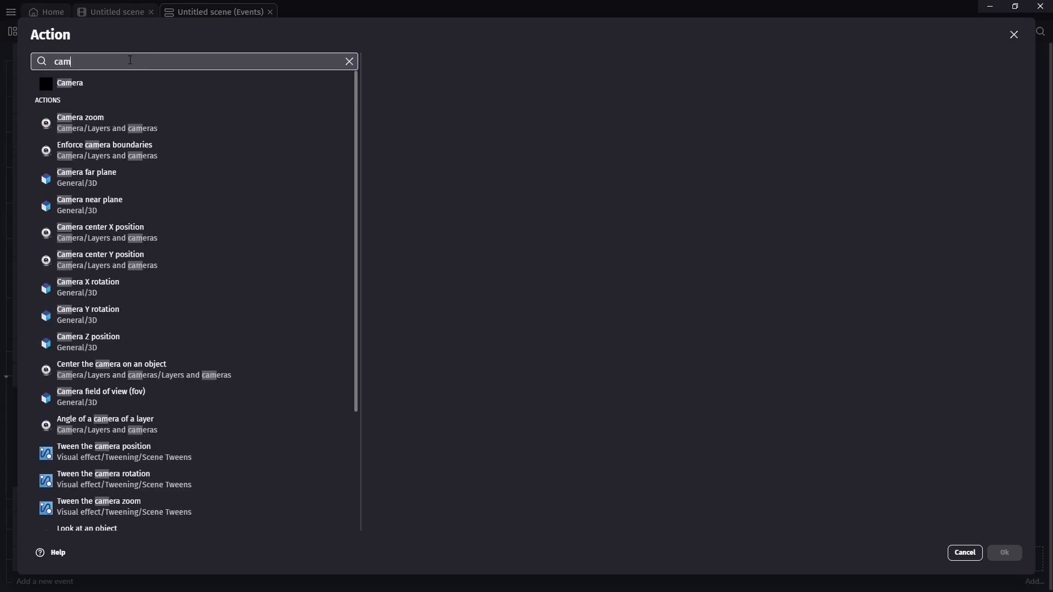
{"action": "type", "text": "er"}
{"action": "left_click", "coordinate": [89, 85]}
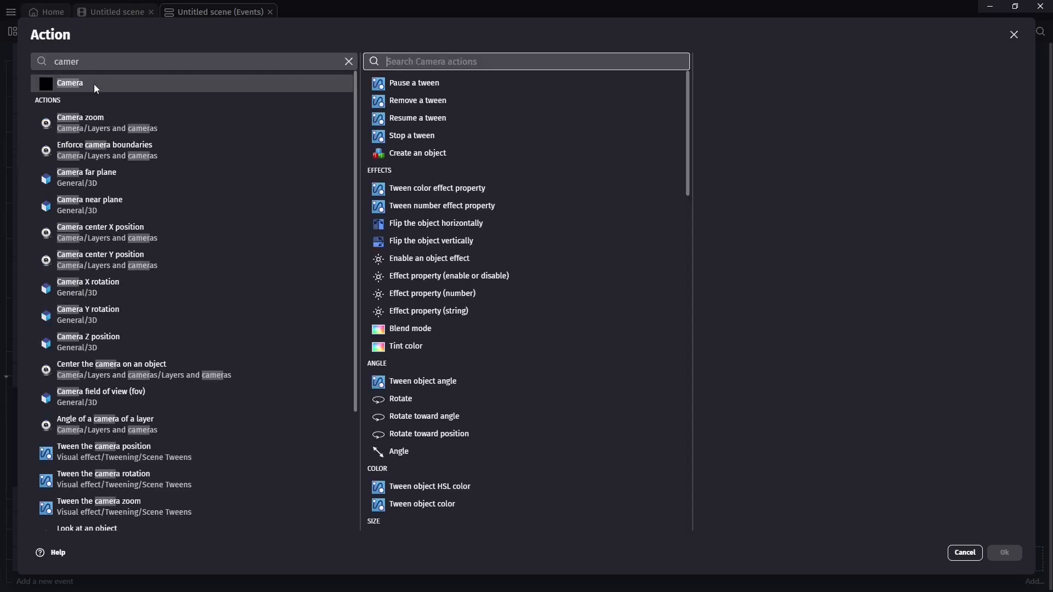
{"action": "type", "text": "position"}
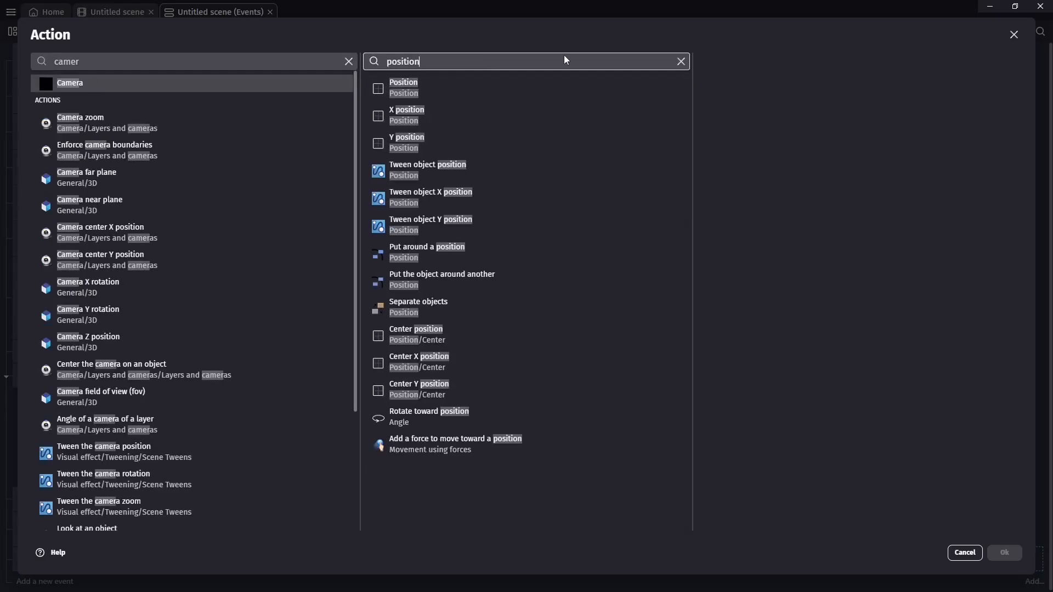
{"action": "left_click", "coordinate": [419, 88]}
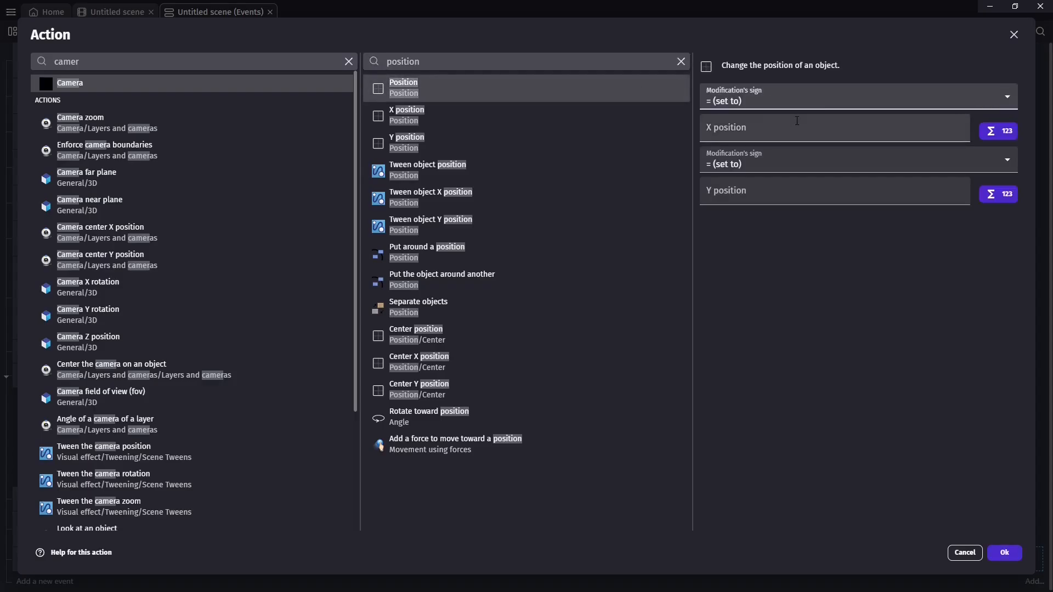
{"action": "left_click", "coordinate": [797, 120]}
{"action": "left_click", "coordinate": [834, 204]}
{"action": "type", "text": "176"}
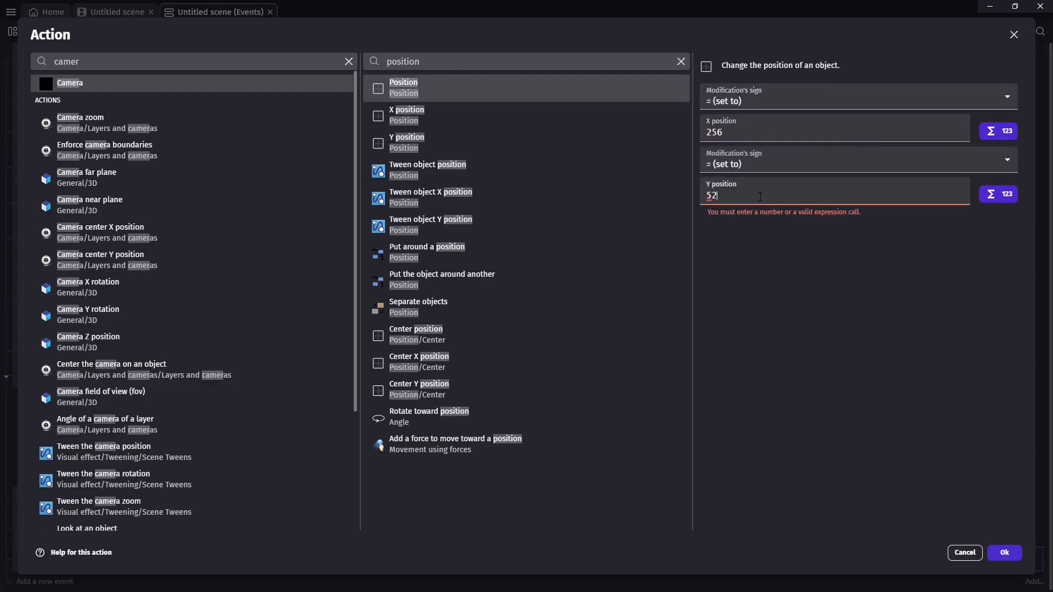
{"action": "left_click", "coordinate": [1005, 553]}
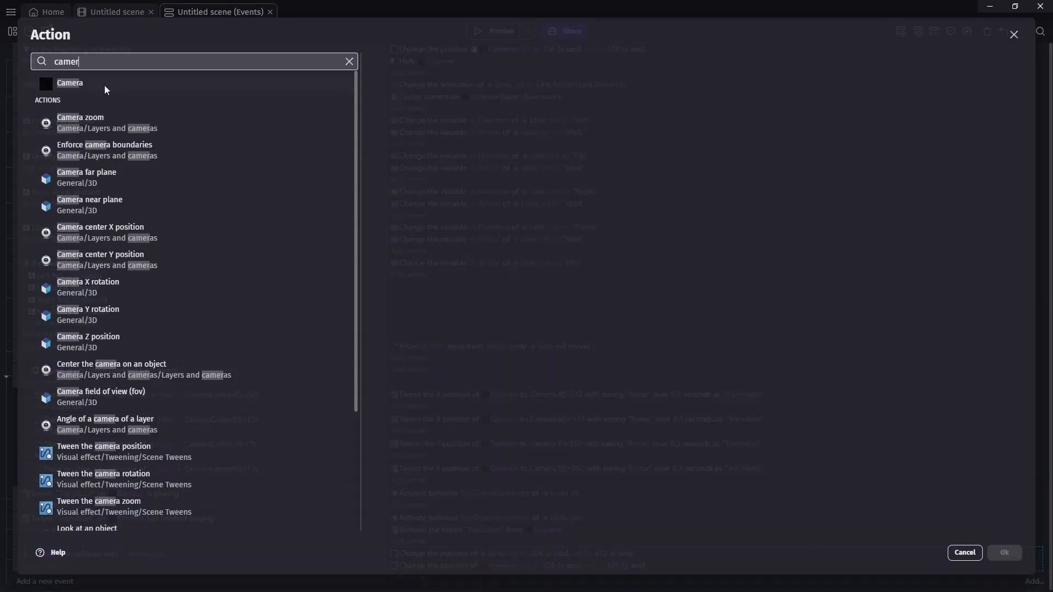
Step: Preview the game and walk Link up into the cave entrance and around the cave to test the teleport
{"action": "key", "text": "Up"}
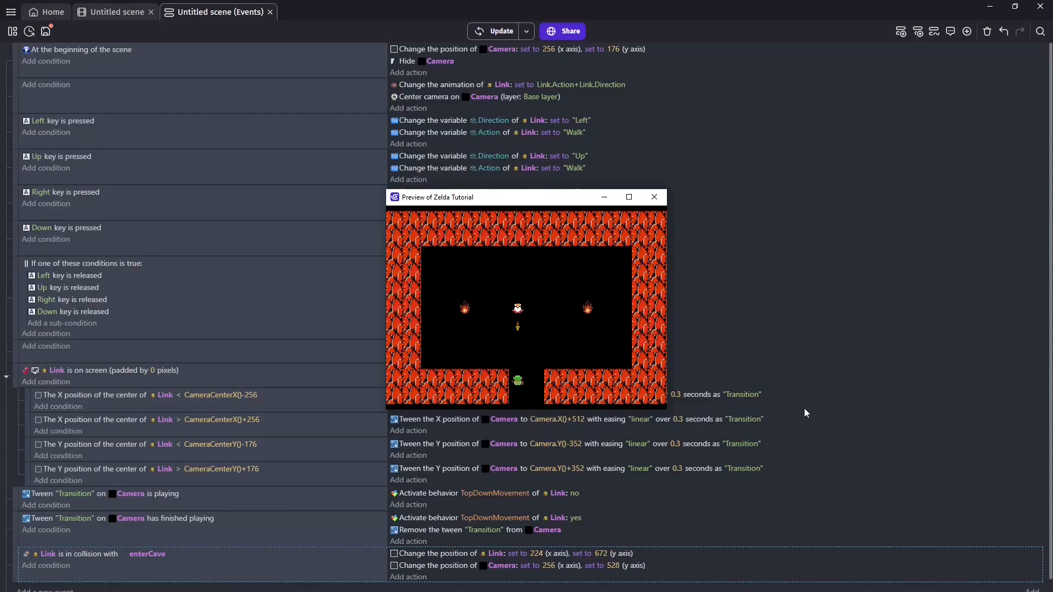
{"action": "key", "text": "Right"}
{"action": "key", "text": "Left"}
{"action": "key", "text": "Right"}
{"action": "key", "text": "Left"}
{"action": "key", "text": "Down"}
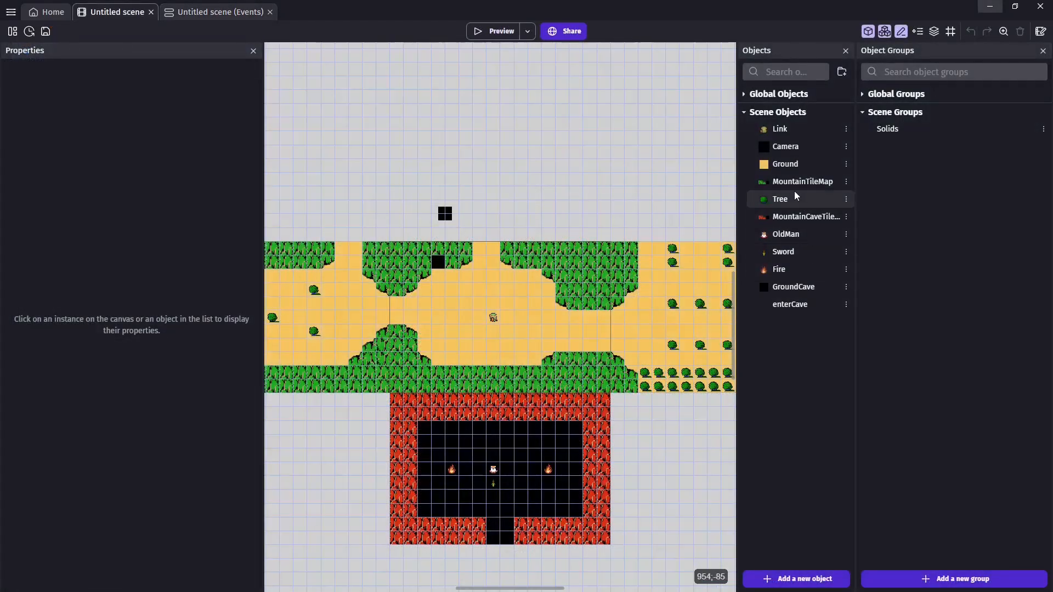
Step: Add a new animation named WalkDownStairs to the Link object in the scene
{"action": "left_click", "coordinate": [780, 130]}
{"action": "double_click", "coordinate": [779, 130]}
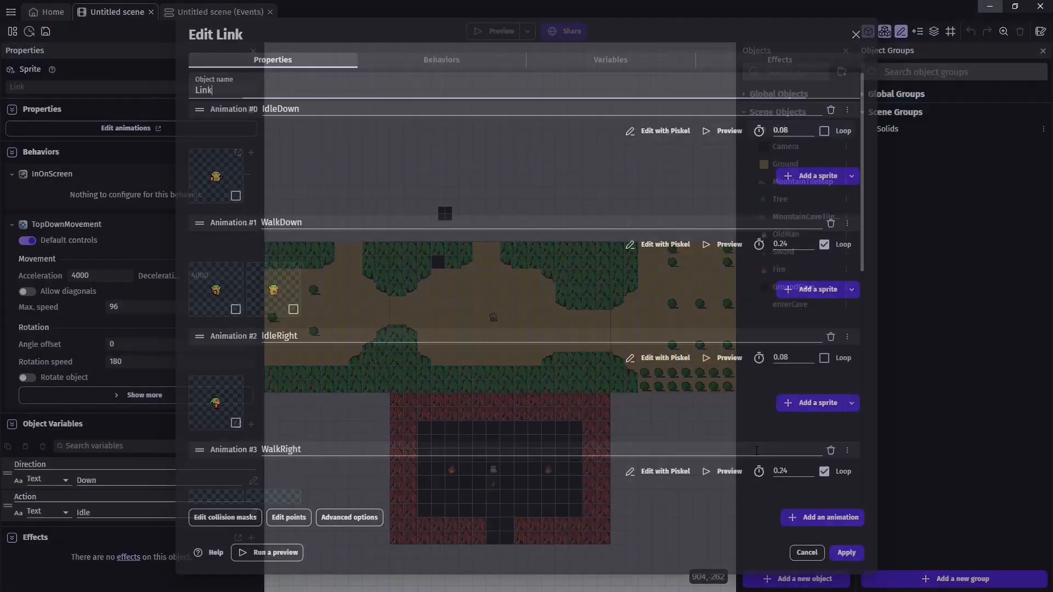
{"action": "left_click", "coordinate": [851, 522]}
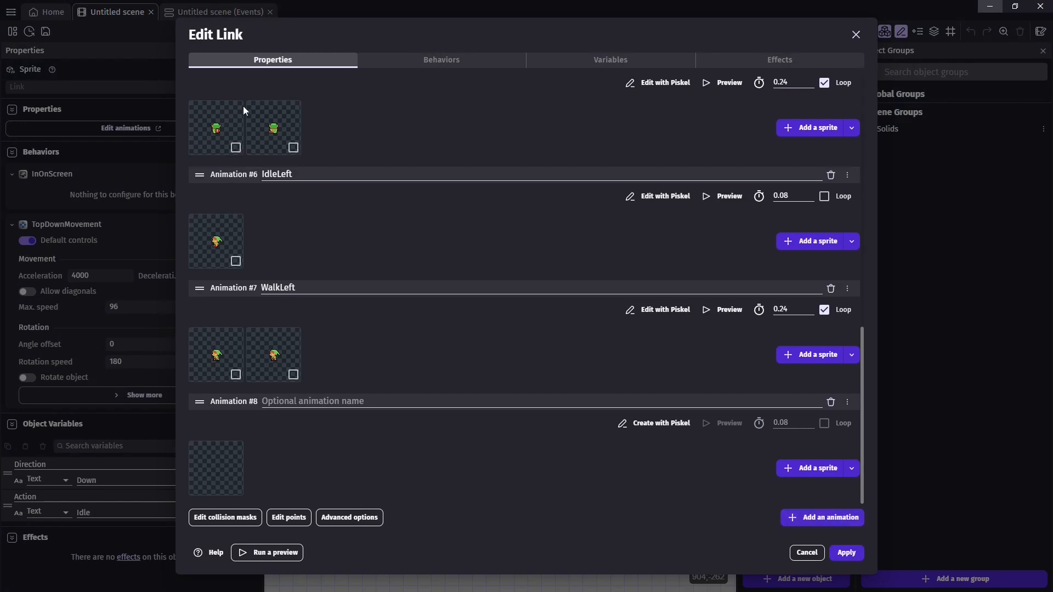
{"action": "left_click", "coordinate": [341, 407]}
{"action": "type", "text": "WalkDownStairs"}
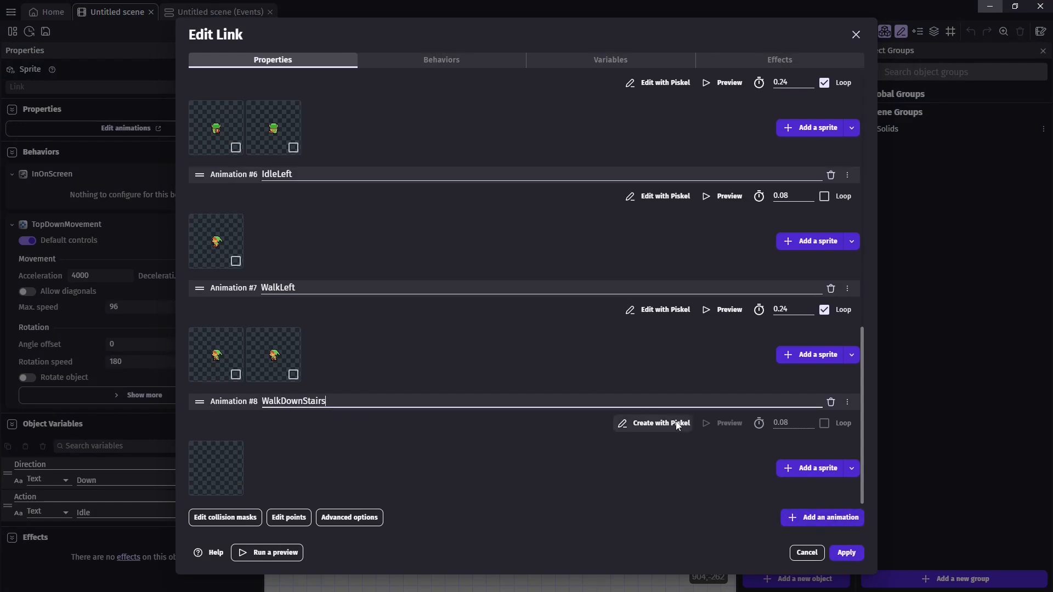
Step: Create the WalkDownStairs images in Piskel by importing the Link spritesheet with a 32 x 32 frame size, replacing the current animation
{"action": "left_click", "coordinate": [658, 424]}
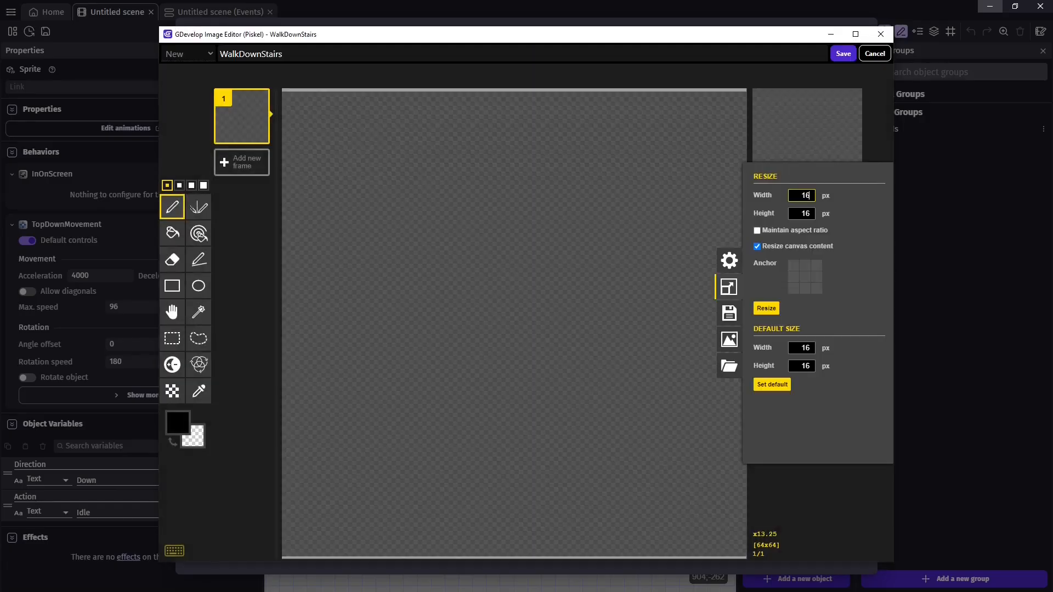
{"action": "left_click_drag", "start_coordinate": [2, 238], "coordinate": [553, 322]}
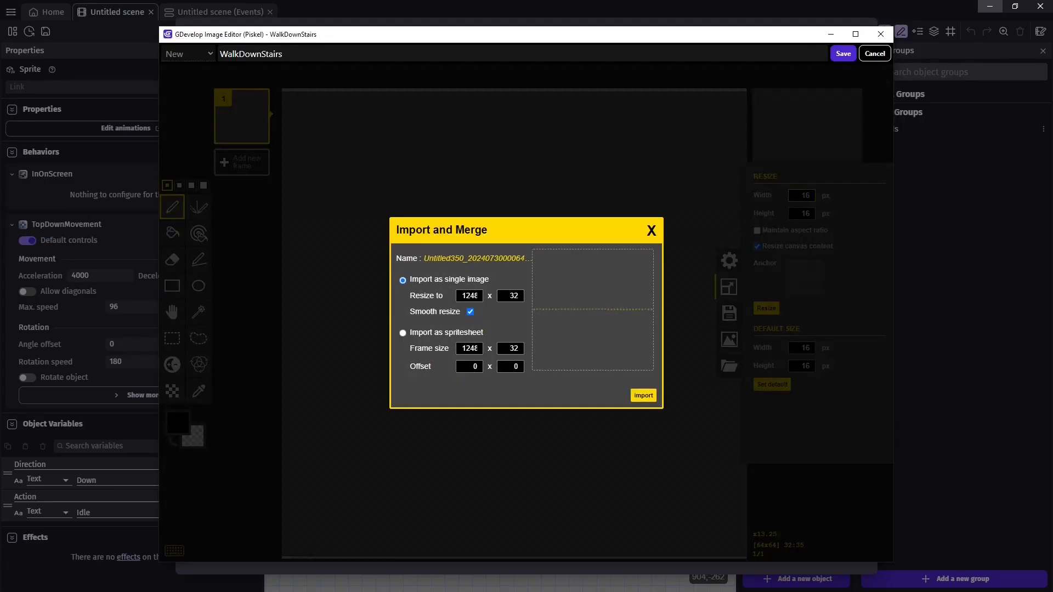
{"action": "left_click", "coordinate": [403, 334]}
{"action": "left_click", "coordinate": [645, 397]}
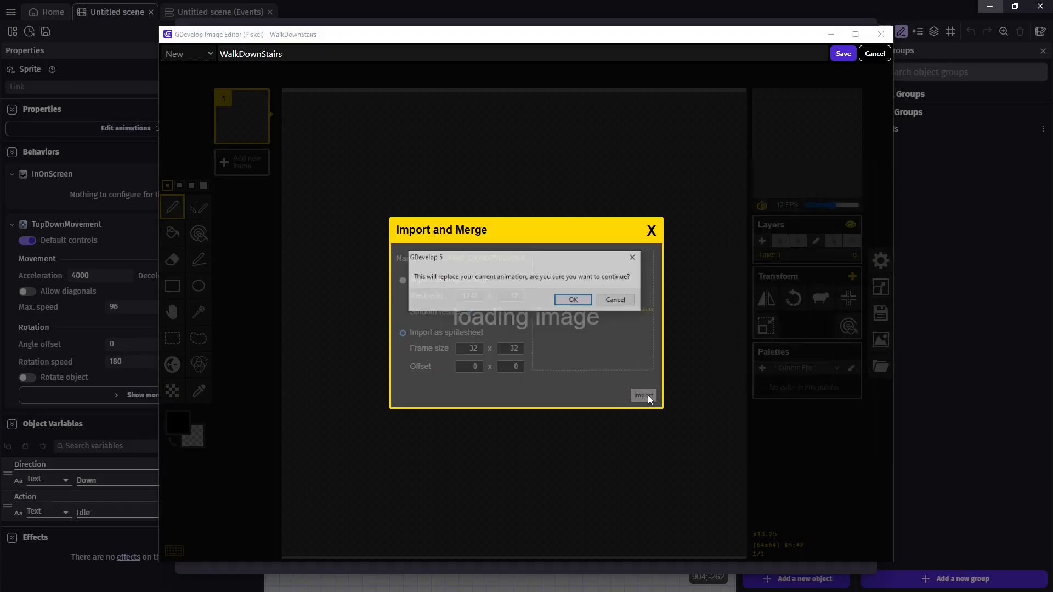
{"action": "left_click", "coordinate": [574, 299]}
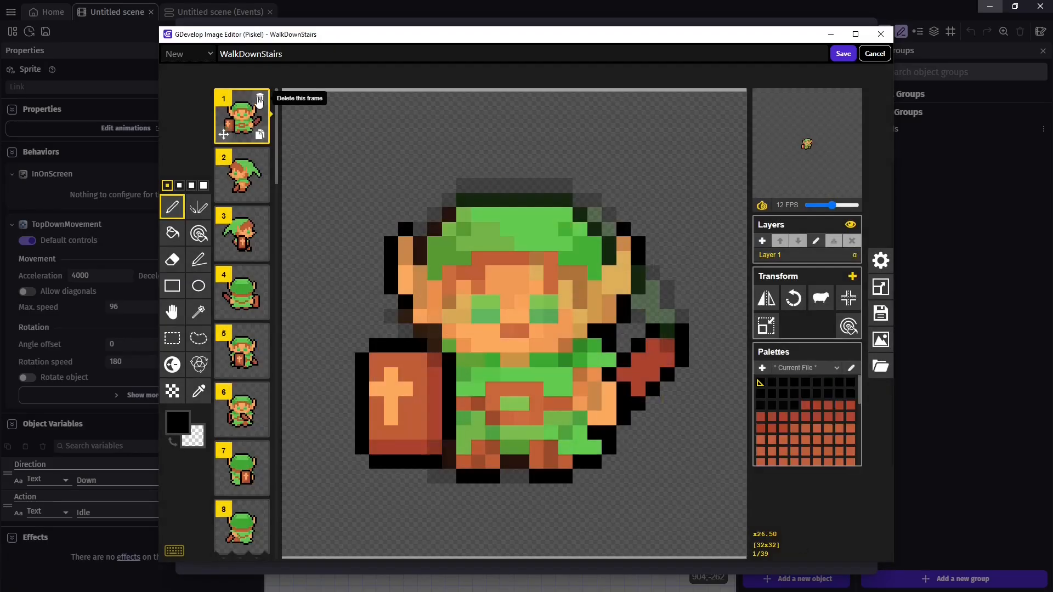
Step: Delete the six imported frames that come before the back-facing Link with the shield
{"action": "left_click", "coordinate": [260, 100]}
{"action": "left_click", "coordinate": [259, 100]}
{"action": "left_click", "coordinate": [260, 99]}
{"action": "left_click", "coordinate": [260, 99]}
{"action": "left_click", "coordinate": [259, 99]}
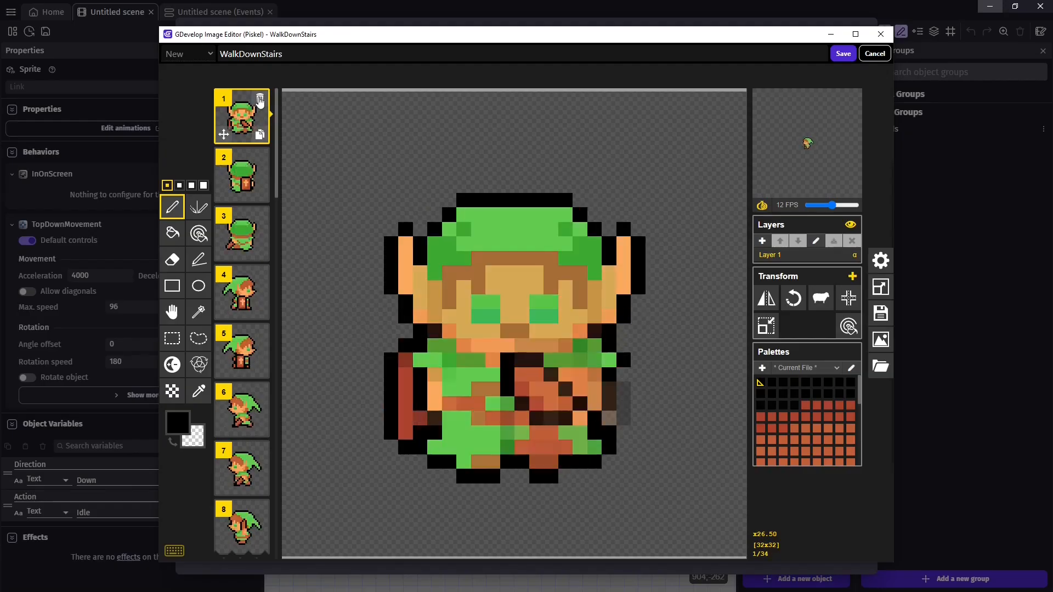
{"action": "left_click", "coordinate": [260, 99]}
Step: Delete every remaining frame after the first two, keeping only the two back-facing walk frames
{"action": "left_click", "coordinate": [261, 216]}
{"action": "left_click", "coordinate": [260, 217]}
{"action": "left_click", "coordinate": [260, 217]}
{"action": "left_click", "coordinate": [260, 217]}
{"action": "left_click", "coordinate": [260, 217]}
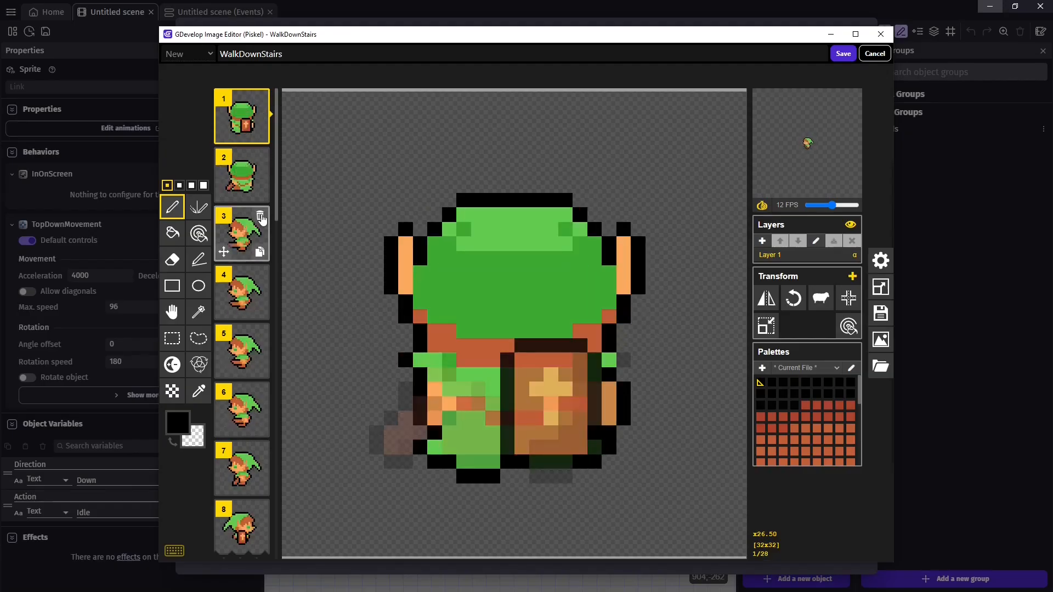
{"action": "left_click", "coordinate": [261, 218]}
{"action": "left_click", "coordinate": [261, 217]}
{"action": "left_click", "coordinate": [261, 217]}
{"action": "left_click", "coordinate": [261, 217]}
{"action": "left_click", "coordinate": [261, 217]}
{"action": "left_click", "coordinate": [260, 217]}
{"action": "left_click", "coordinate": [260, 217]}
{"action": "left_click", "coordinate": [261, 217]}
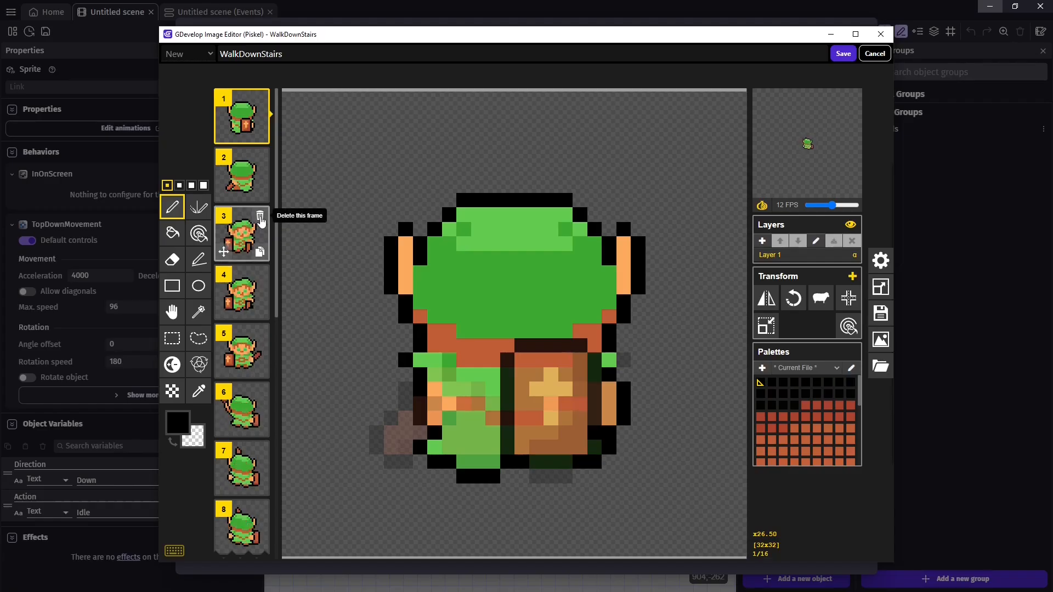
{"action": "left_click", "coordinate": [261, 218]}
{"action": "left_click", "coordinate": [260, 218]}
{"action": "left_click", "coordinate": [261, 217]}
{"action": "left_click", "coordinate": [261, 217]}
{"action": "left_click", "coordinate": [260, 217]}
{"action": "left_click", "coordinate": [261, 217]}
{"action": "left_click", "coordinate": [261, 217]}
{"action": "left_click", "coordinate": [260, 217]}
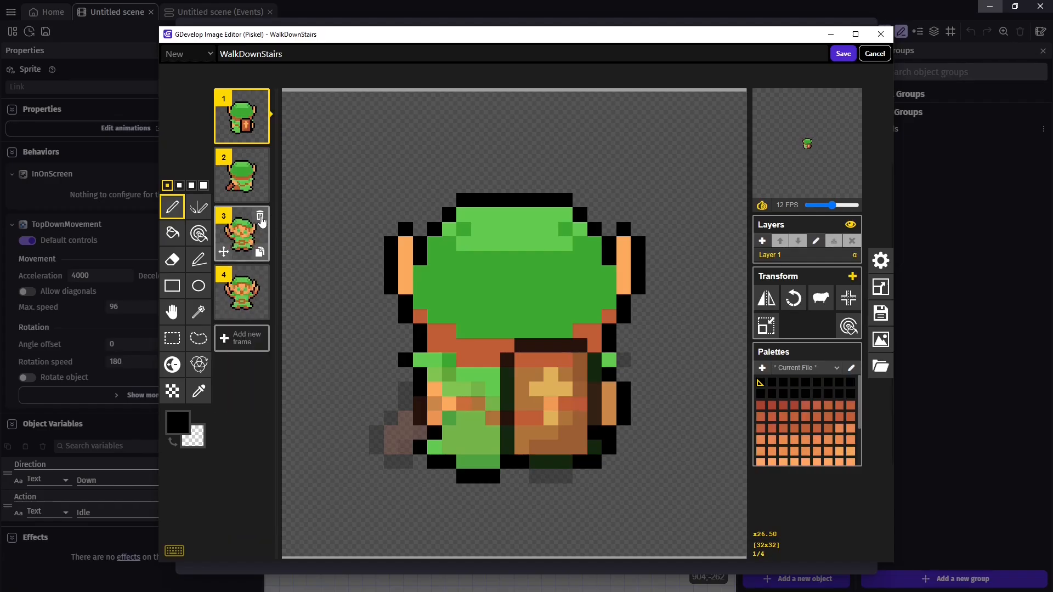
{"action": "left_click", "coordinate": [260, 217]}
{"action": "left_click", "coordinate": [260, 217]}
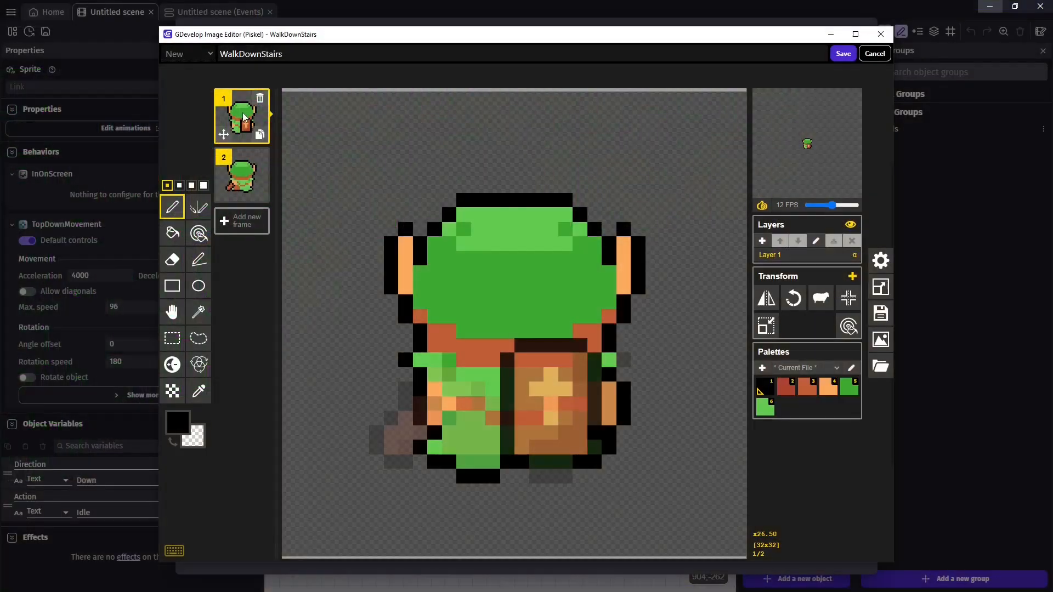
Step: Duplicate the shield frame three times and the other back-facing frame twice to make seven frames
{"action": "left_click", "coordinate": [261, 141]}
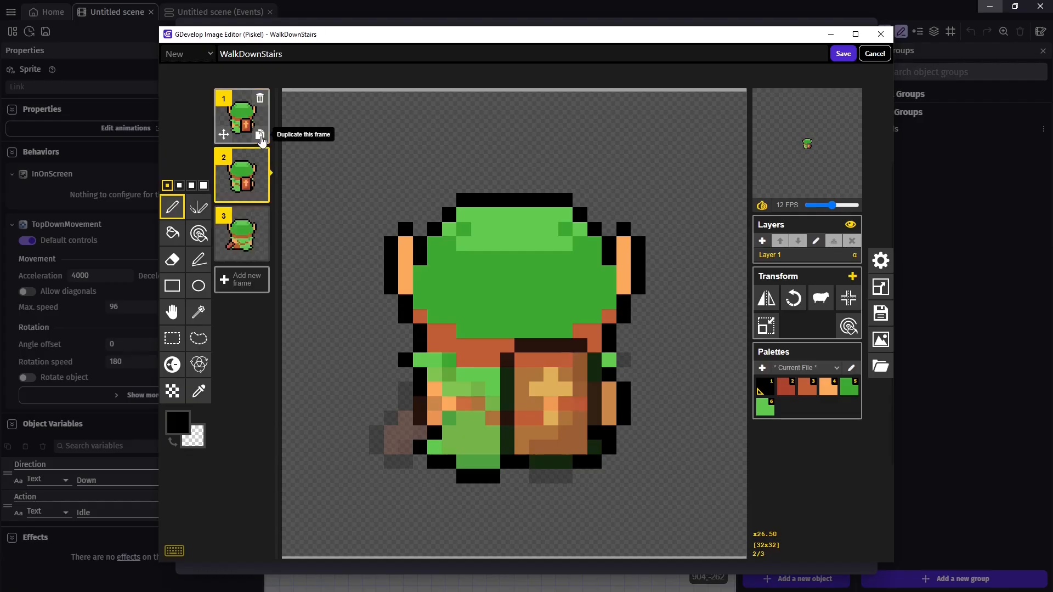
{"action": "left_click", "coordinate": [262, 141]}
{"action": "left_click", "coordinate": [261, 141]}
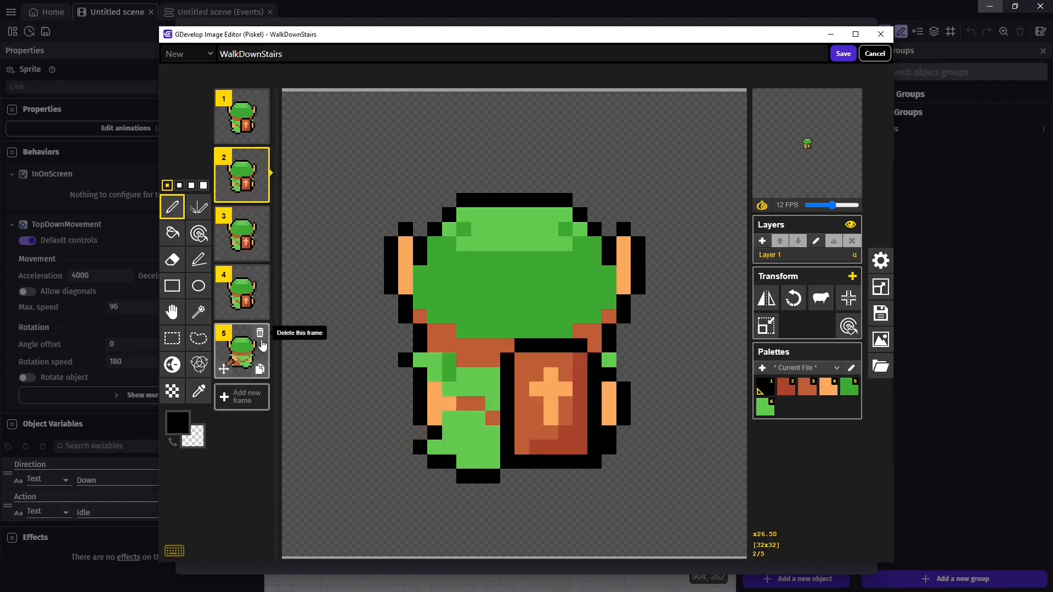
{"action": "left_click", "coordinate": [261, 370]}
{"action": "left_click", "coordinate": [262, 370]}
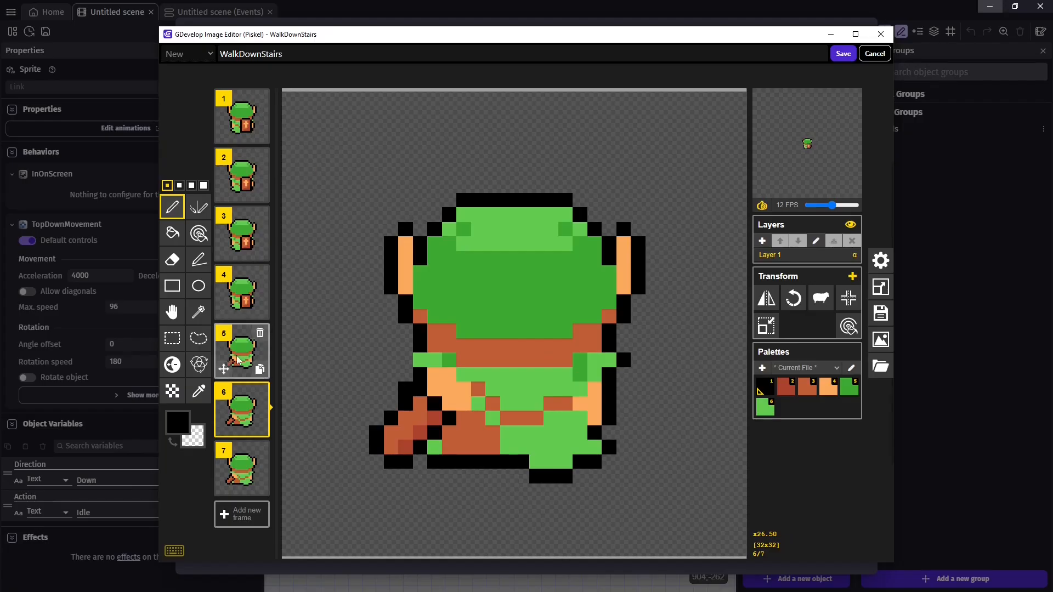
Step: Reorder the frames so the two walking poses alternate, starting and ending with the shield pose, and set the speed to 6 FPS
{"action": "left_click_drag", "start_coordinate": [224, 370], "coordinate": [269, 197]}
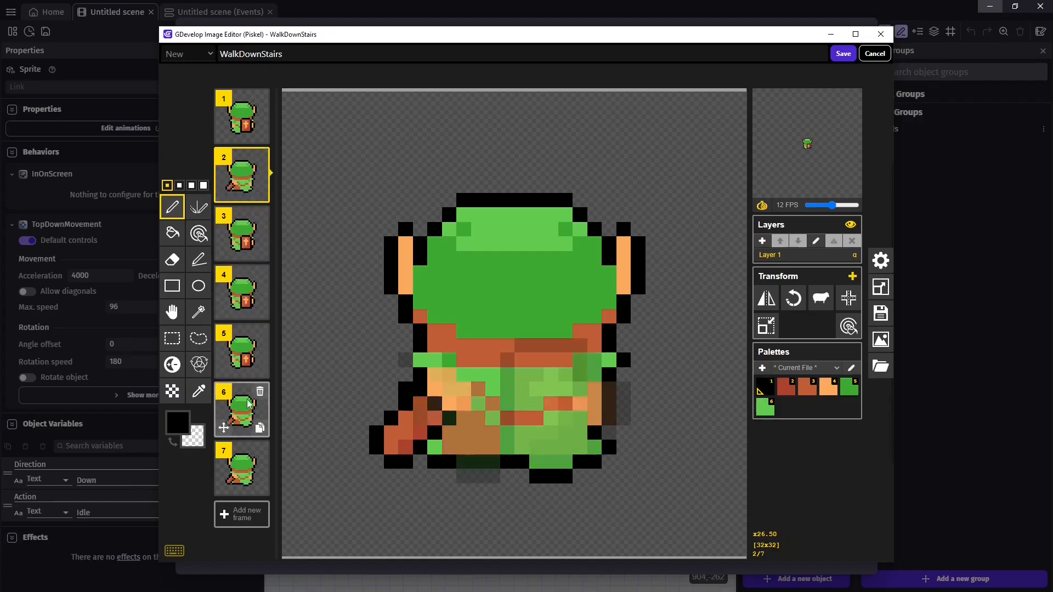
{"action": "mouse_move", "coordinate": [242, 414]}
{"action": "left_mouse_down"}
{"action": "mouse_move", "coordinate": [233, 299]}
{"action": "mouse_move", "coordinate": [240, 420]}
{"action": "left_mouse_up"}
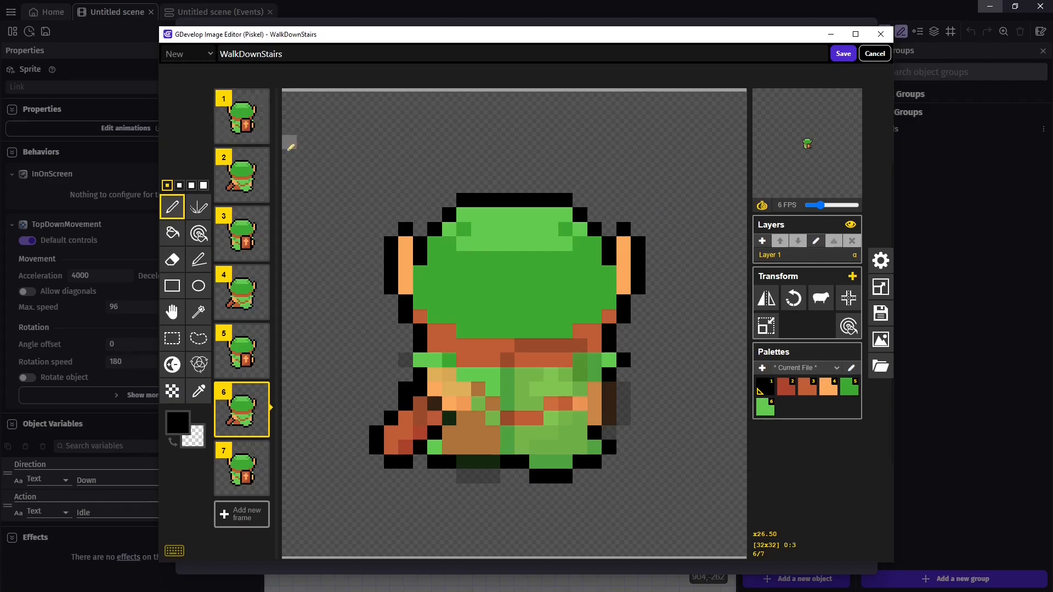
{"action": "mouse_move", "coordinate": [268, 194]}
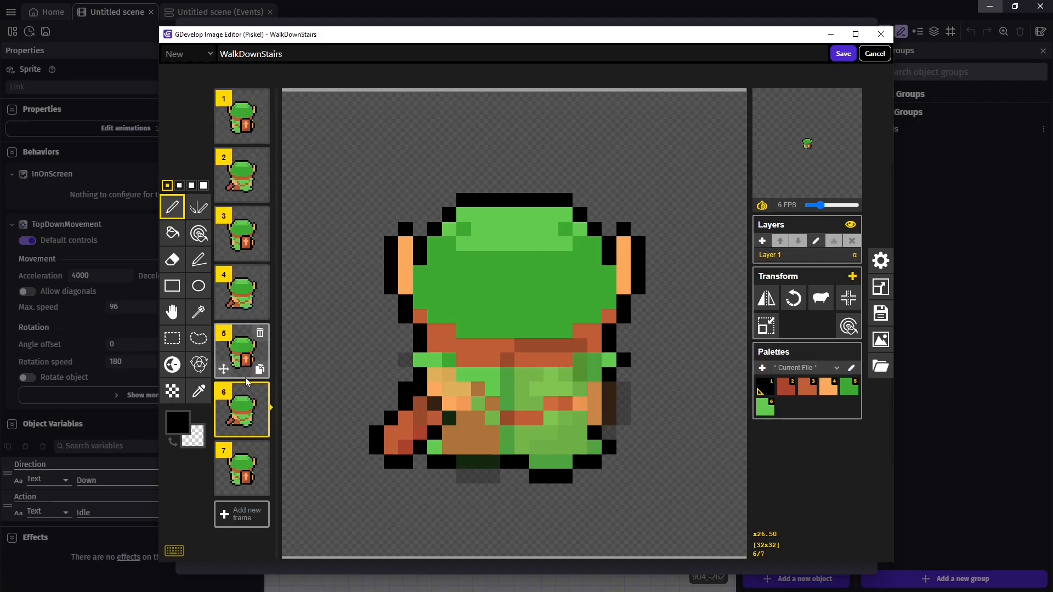
Step: Shift Link down about 7 pixels in frame 1 with the Move tool
{"action": "left_click", "coordinate": [242, 124]}
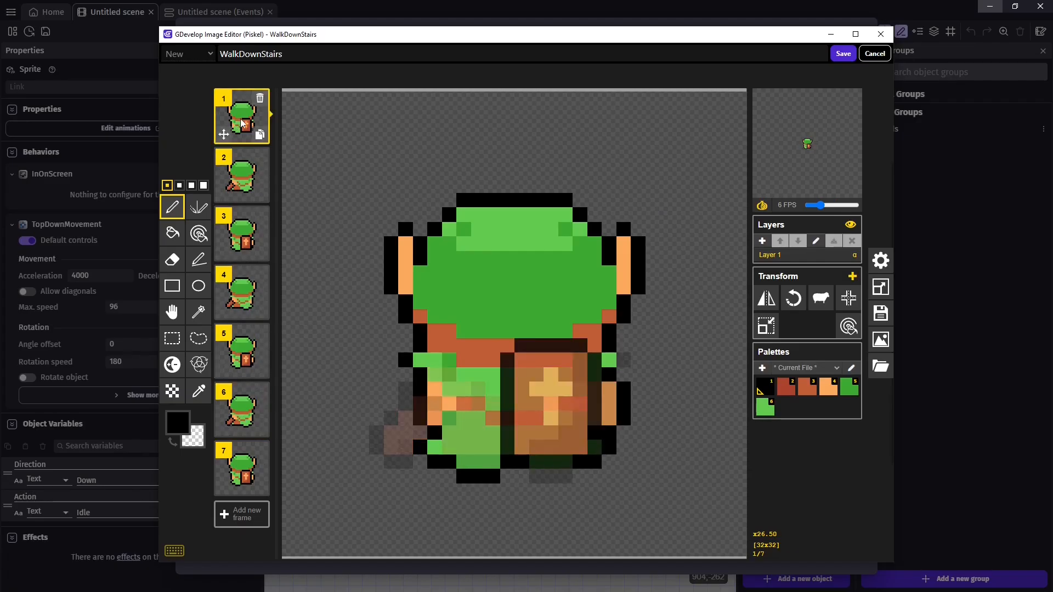
{"action": "left_click", "coordinate": [173, 313]}
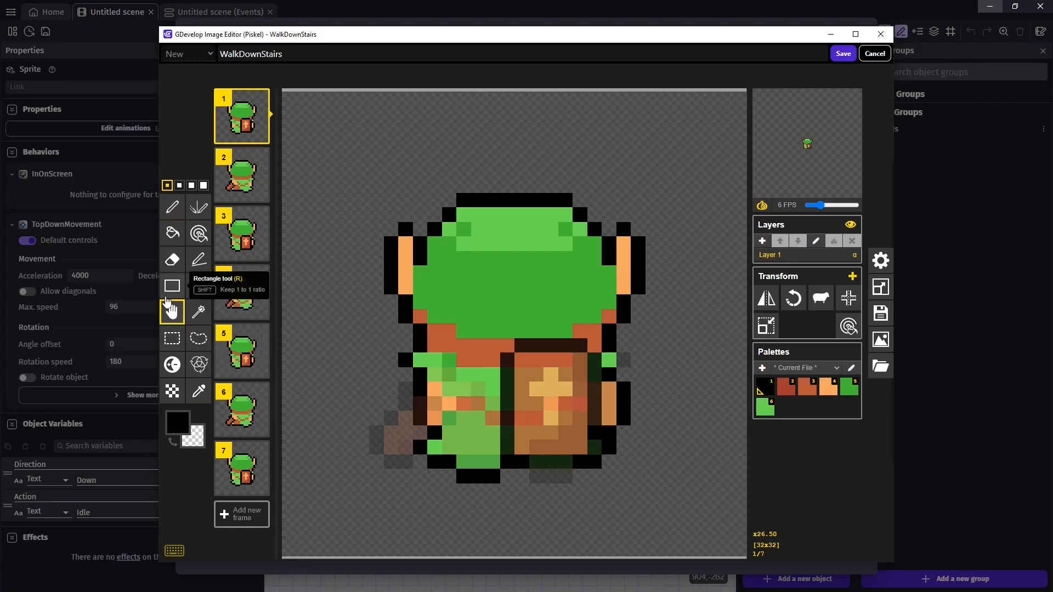
{"action": "left_click", "coordinate": [241, 235]}
{"action": "left_click", "coordinate": [234, 359]}
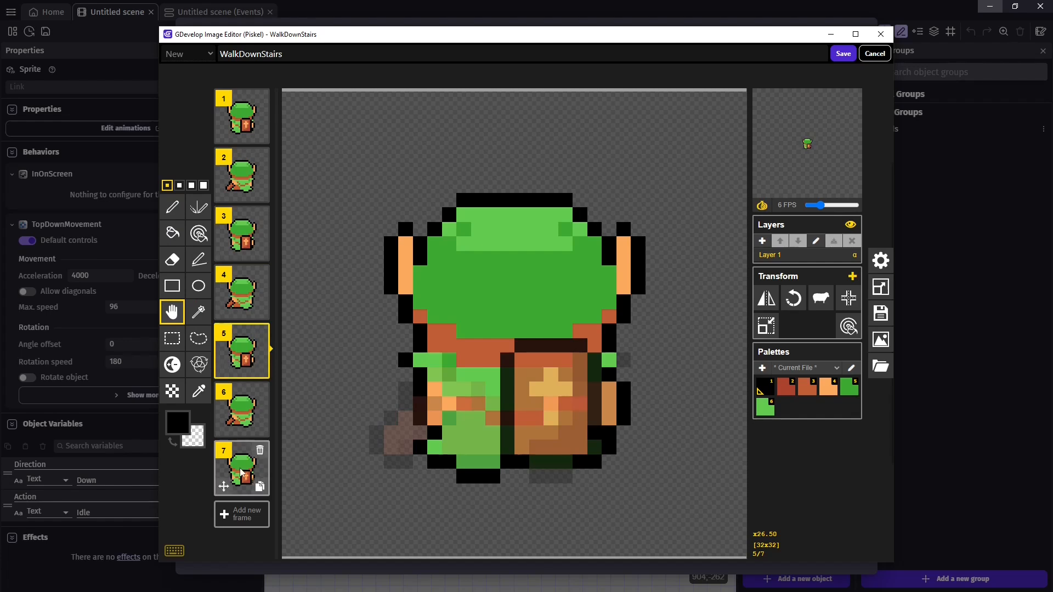
{"action": "left_click", "coordinate": [241, 117]}
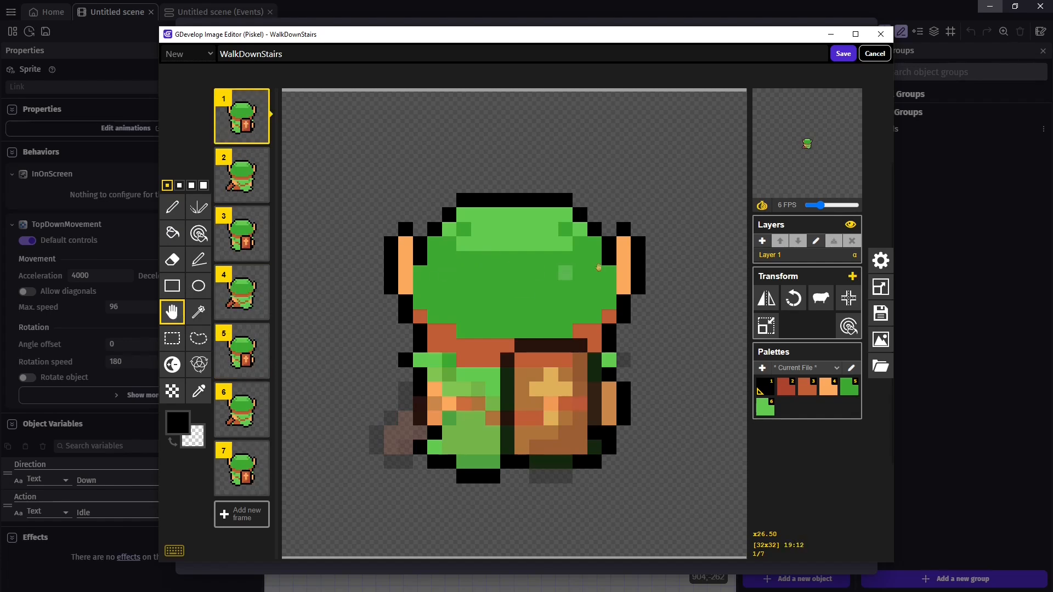
{"action": "left_click", "coordinate": [762, 206]}
{"action": "left_click", "coordinate": [762, 206]}
{"action": "left_click_drag", "start_coordinate": [515, 232], "coordinate": [528, 329]}
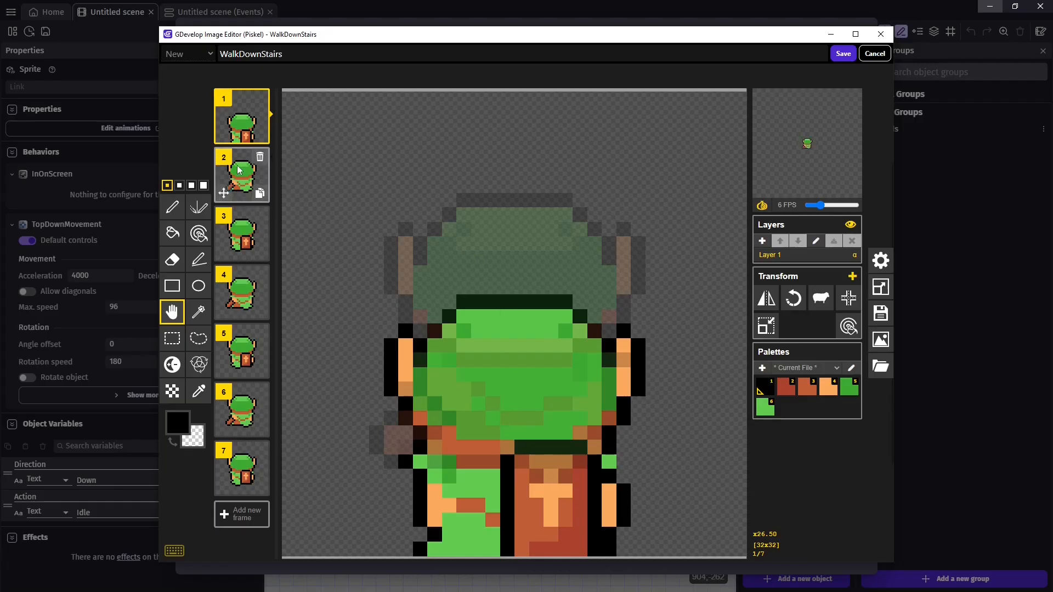
Step: Shift Link down about 14 pixels in frame 3 and 21 in frame 5, and completely off the canvas in frame 7
{"action": "left_click", "coordinate": [242, 242]}
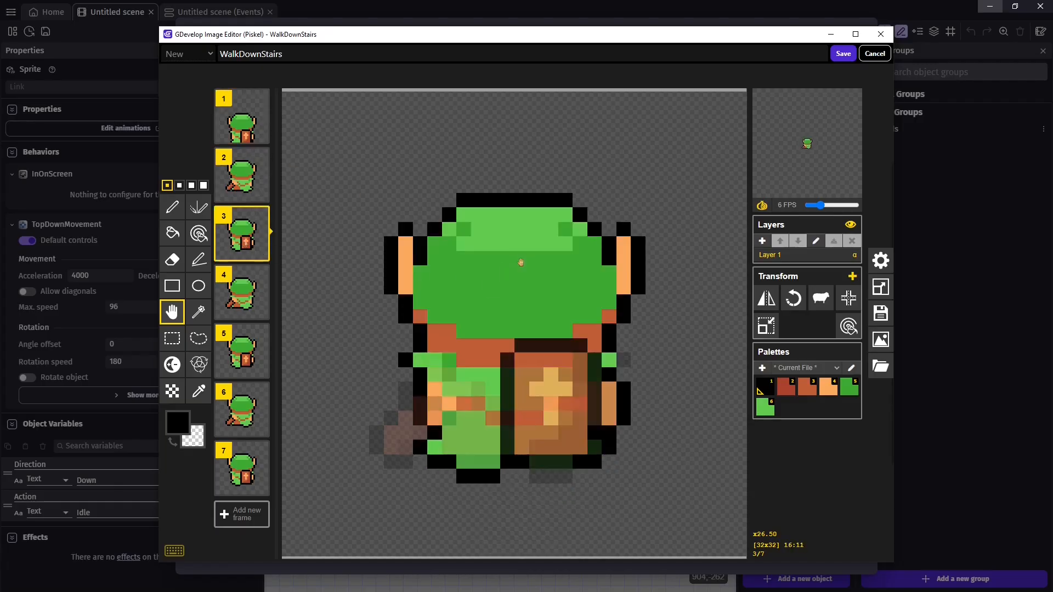
{"action": "left_click_drag", "start_coordinate": [521, 262], "coordinate": [522, 460]}
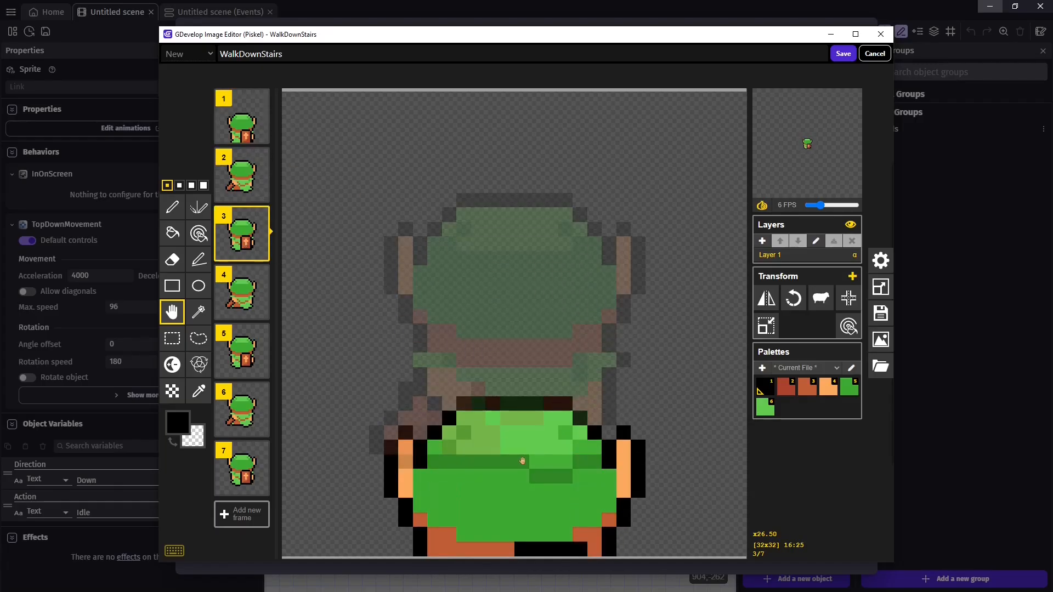
{"action": "left_click", "coordinate": [241, 351]}
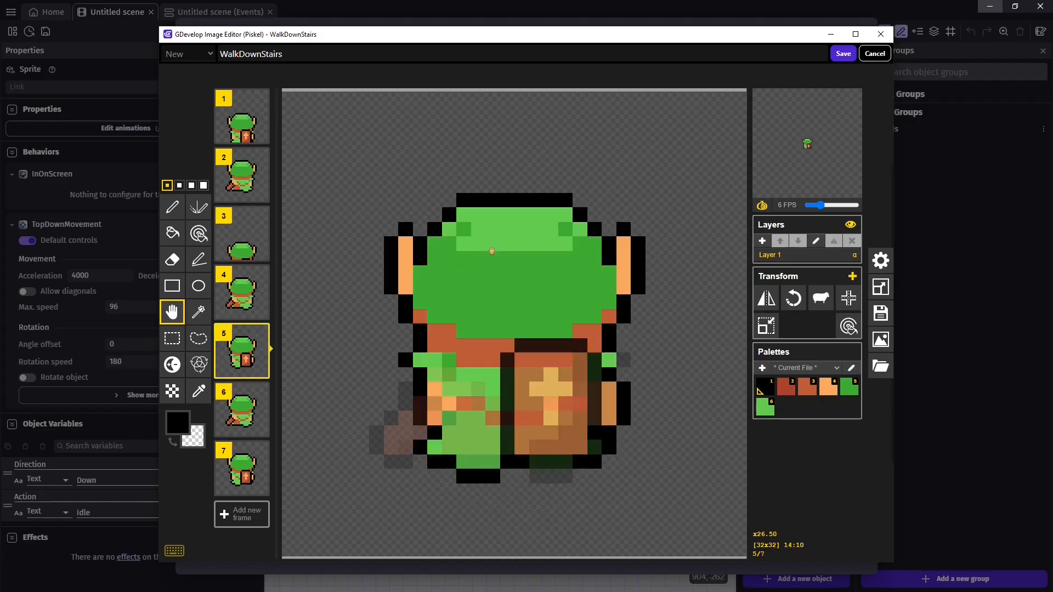
{"action": "left_click_drag", "start_coordinate": [492, 250], "coordinate": [494, 551]}
{"action": "left_click", "coordinate": [250, 471]}
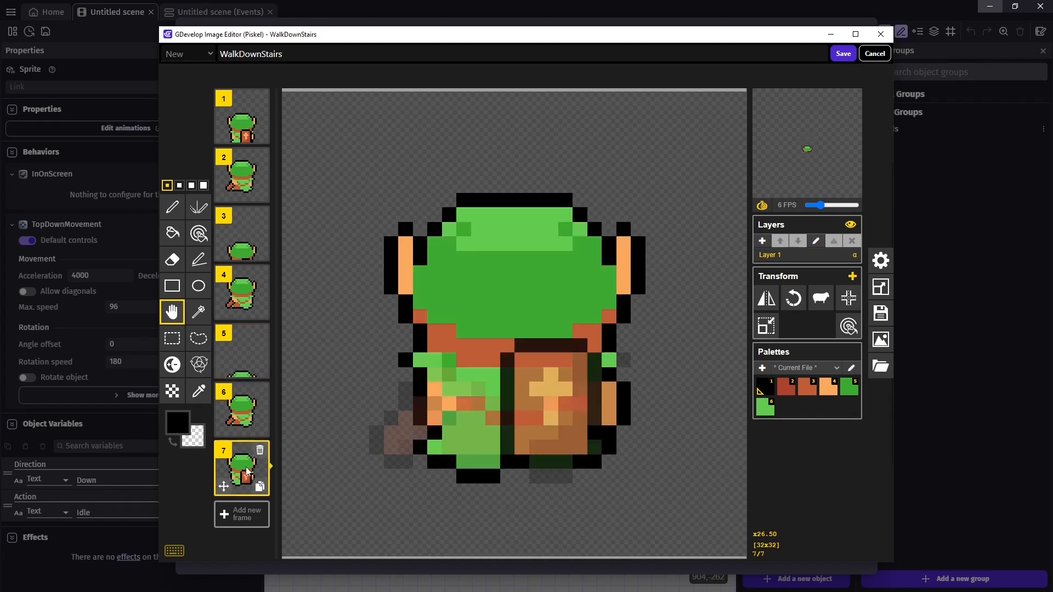
{"action": "left_click_drag", "start_coordinate": [536, 230], "coordinate": [545, 587]}
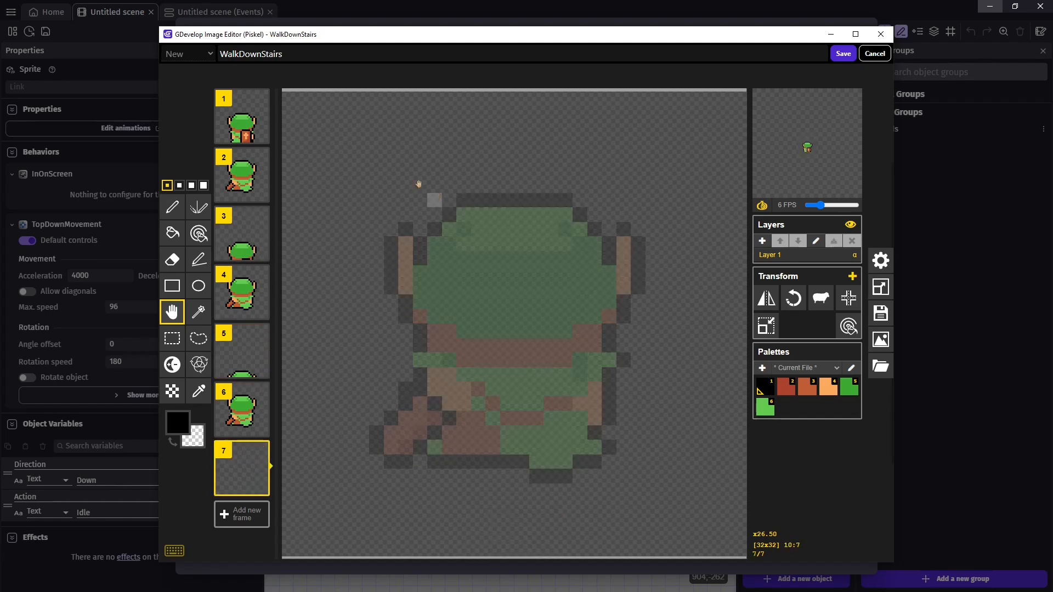
Step: Shift Link down about 6 pixels in frame 2, 13 pixels in frame 4 and 20 pixels in frame 6
{"action": "left_click", "coordinate": [250, 176]}
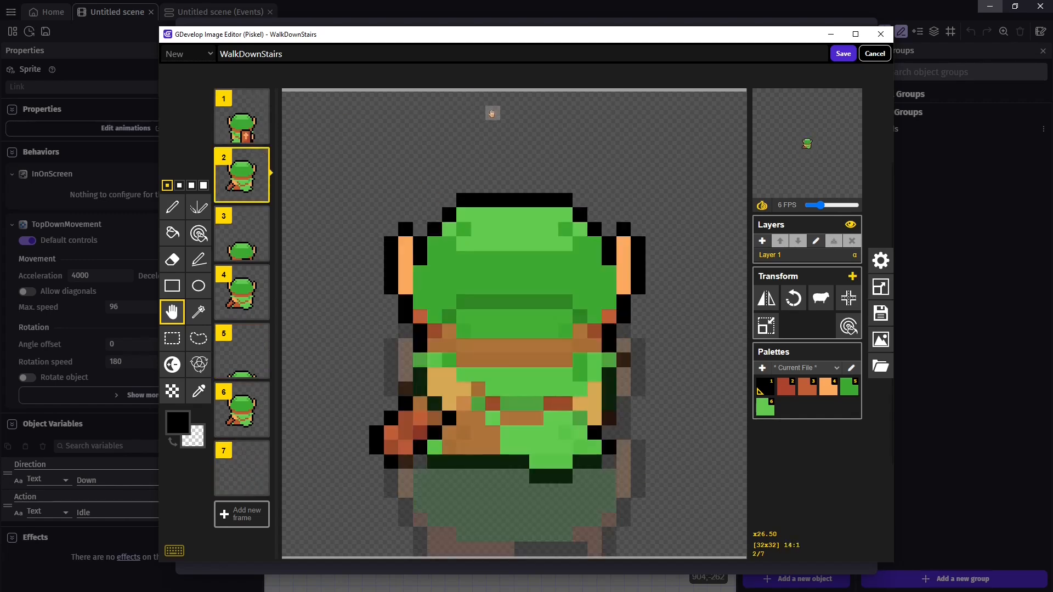
{"action": "mouse_move", "coordinate": [229, 171]}
{"action": "left_click_drag", "start_coordinate": [508, 262], "coordinate": [507, 357]}
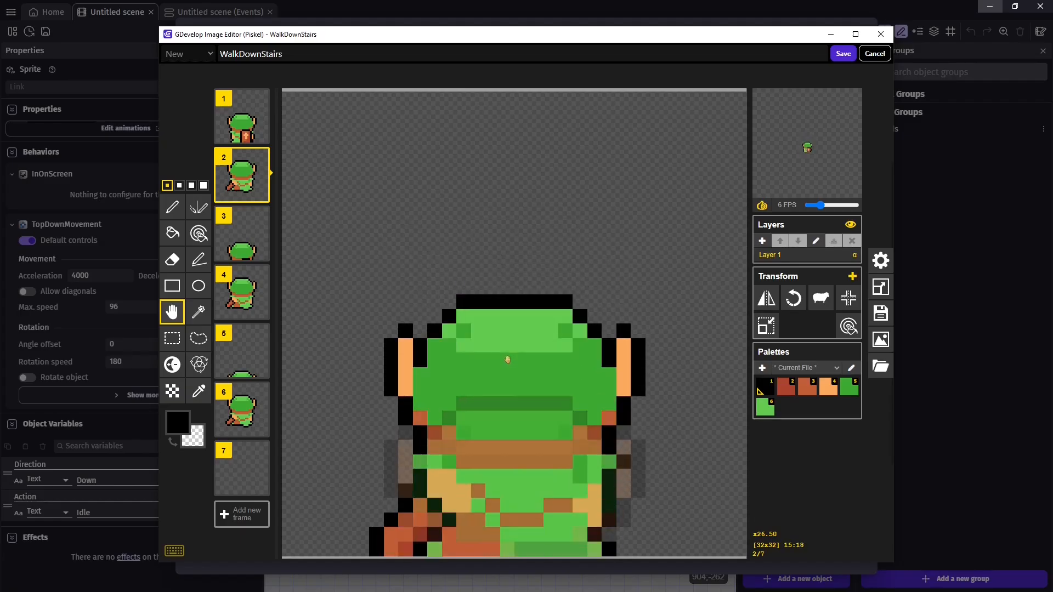
{"action": "key", "text": "ctrl+z"}
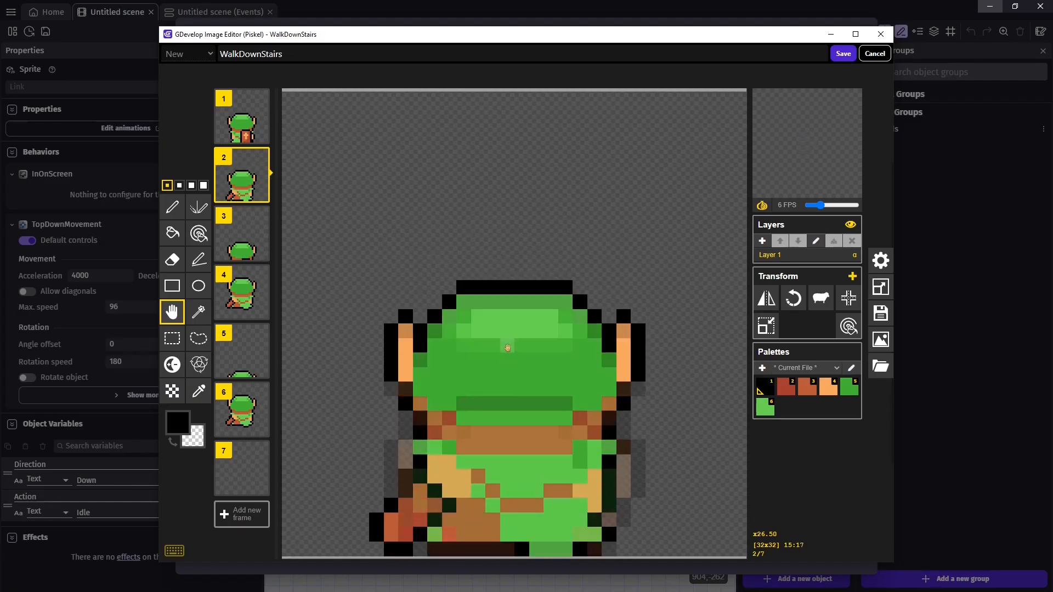
{"action": "left_click", "coordinate": [242, 285]}
{"action": "left_click_drag", "start_coordinate": [508, 269], "coordinate": [520, 445]}
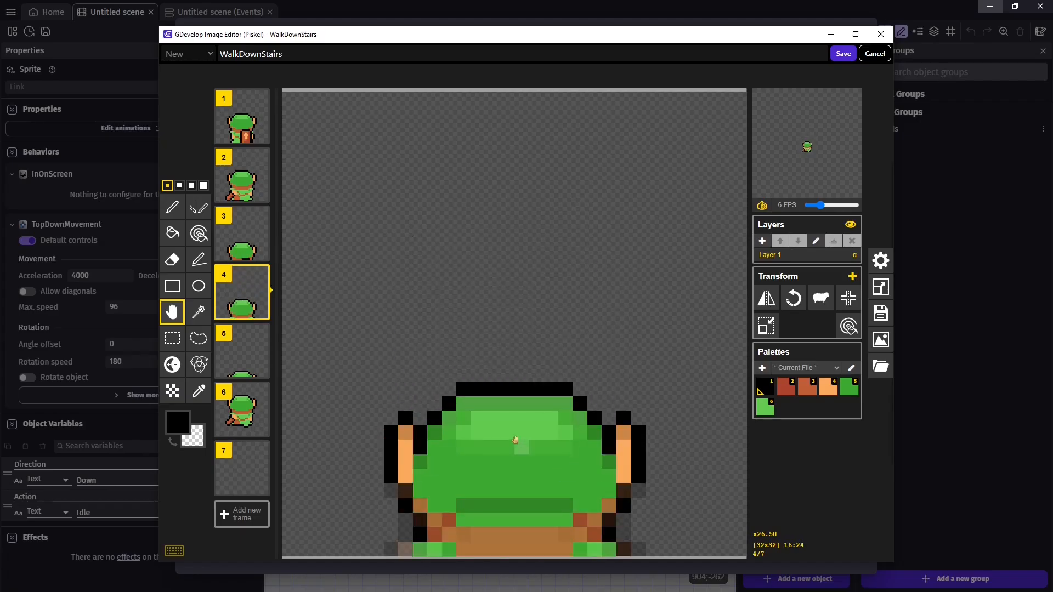
{"action": "left_click", "coordinate": [238, 408]}
{"action": "left_click_drag", "start_coordinate": [521, 244], "coordinate": [522, 535]}
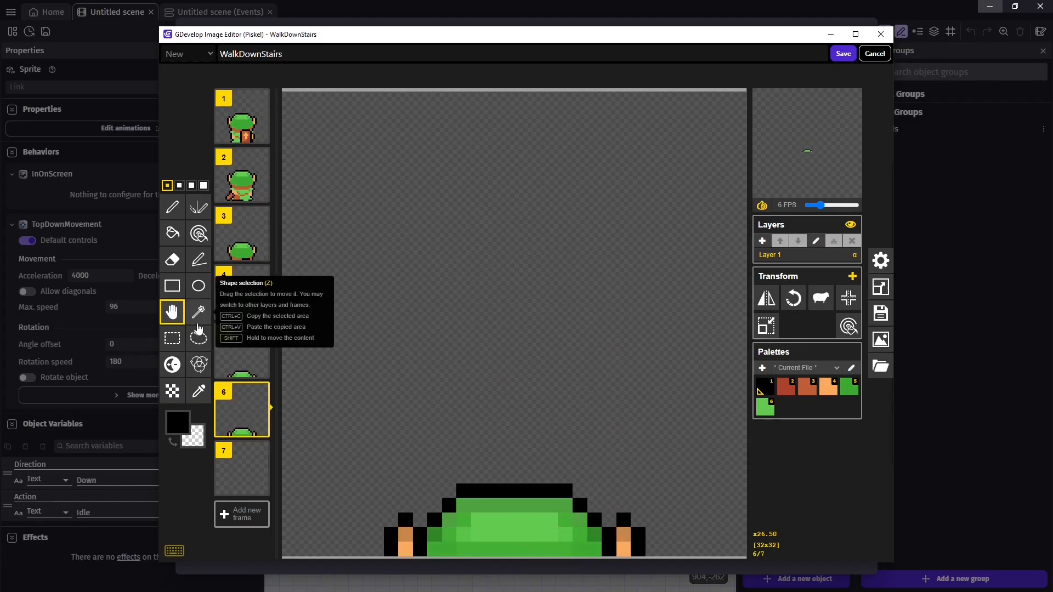
Step: Select a full-width strip about 3 pixels tall along the canvas's lower edge and erase its contents in frames 1 to 6
{"action": "left_click", "coordinate": [172, 339]}
{"action": "left_click", "coordinate": [242, 121]}
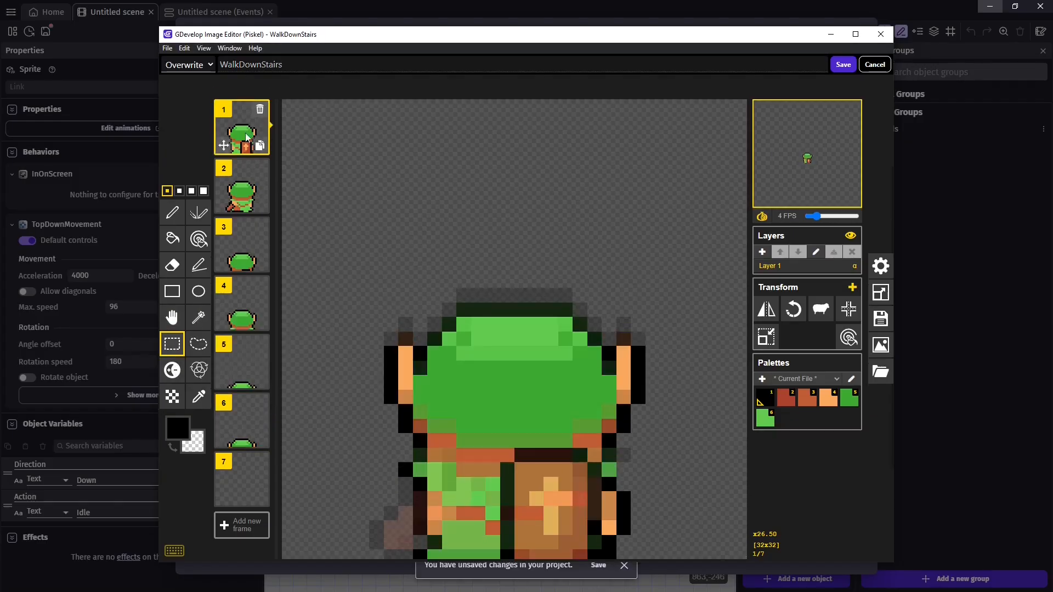
{"action": "left_click_drag", "start_coordinate": [298, 551], "coordinate": [749, 535]}
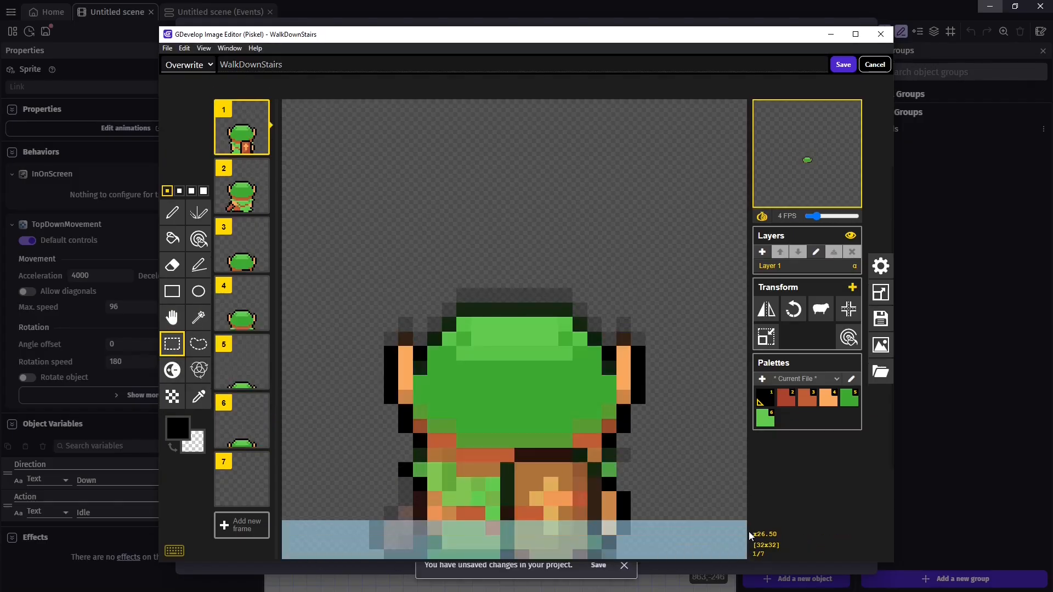
{"action": "left_click", "coordinate": [244, 189]}
{"action": "left_click", "coordinate": [241, 247]}
{"action": "left_click", "coordinate": [244, 304]}
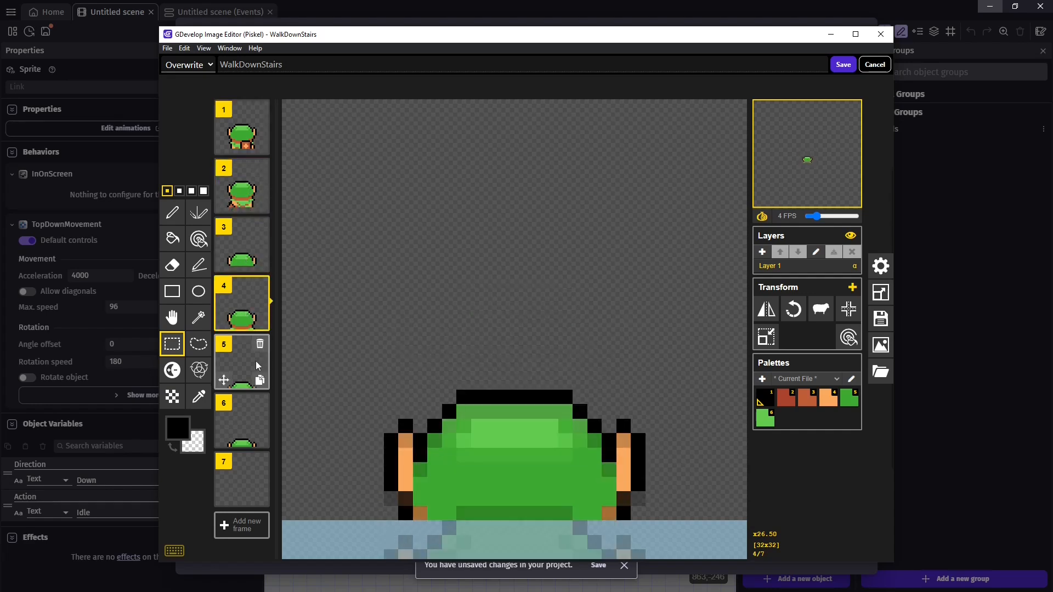
{"action": "left_click", "coordinate": [245, 364]}
{"action": "left_click", "coordinate": [250, 425]}
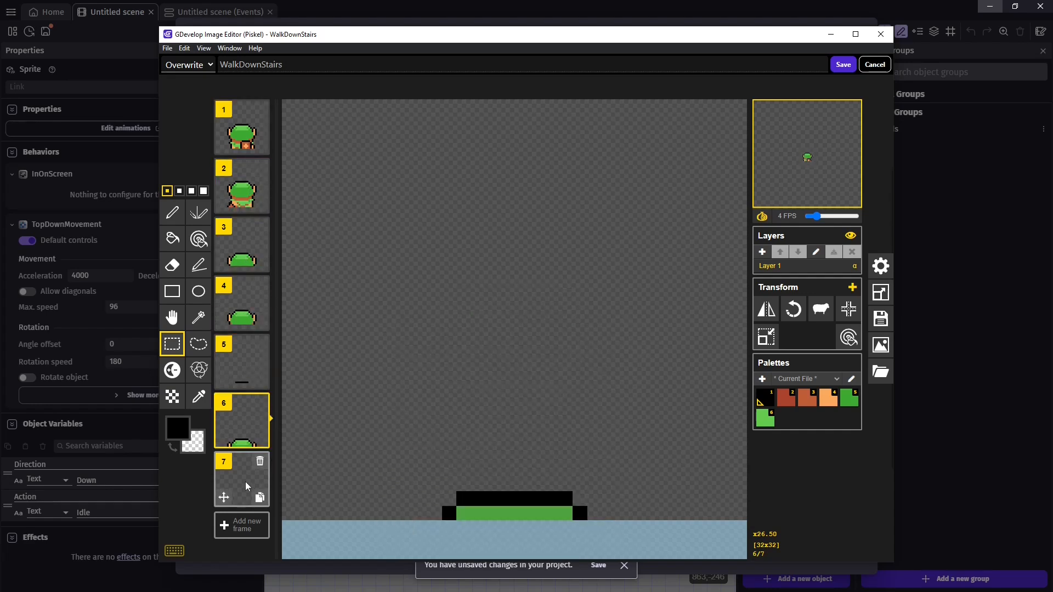
{"action": "left_click", "coordinate": [245, 481]}
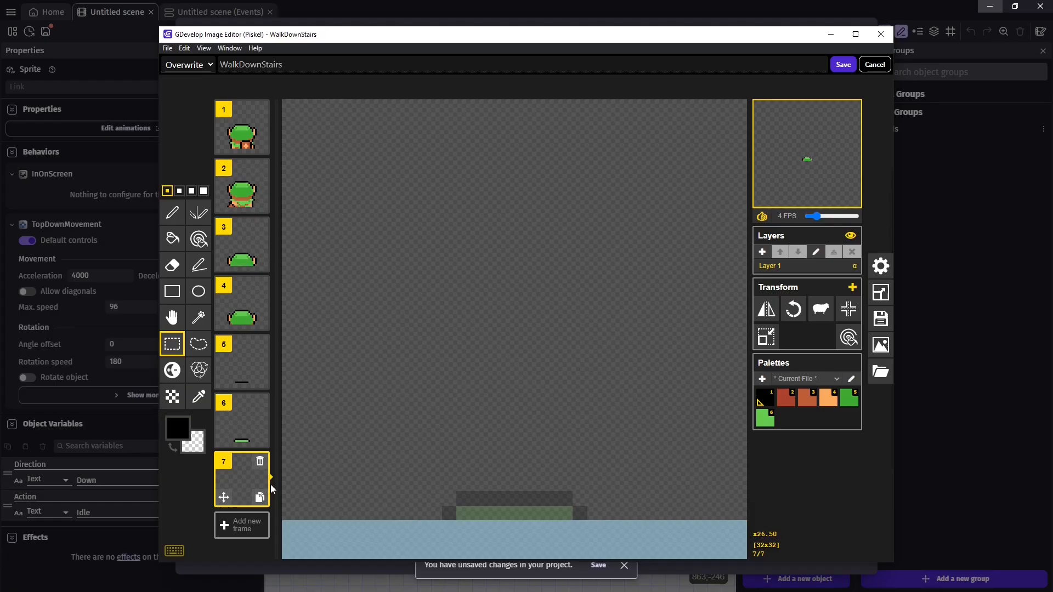
Step: Save the edited WalkDownStairs frames and apply the changes to the Link object
{"action": "left_click", "coordinate": [843, 65]}
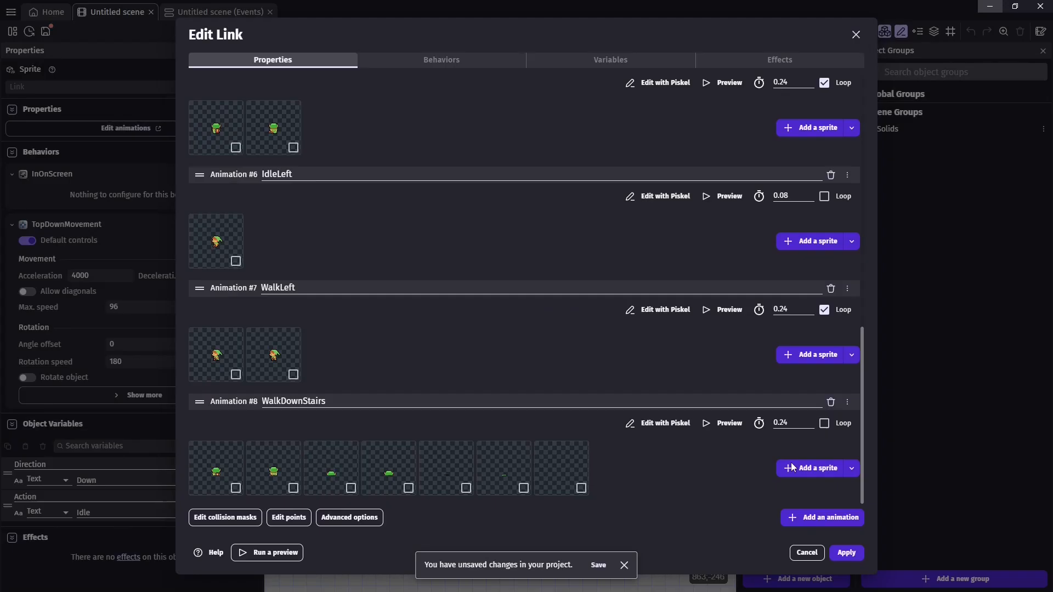
{"action": "double_click", "coordinate": [799, 427]}
{"action": "left_click", "coordinate": [783, 426]}
{"action": "left_click", "coordinate": [844, 555]}
{"action": "left_click", "coordinate": [845, 554]}
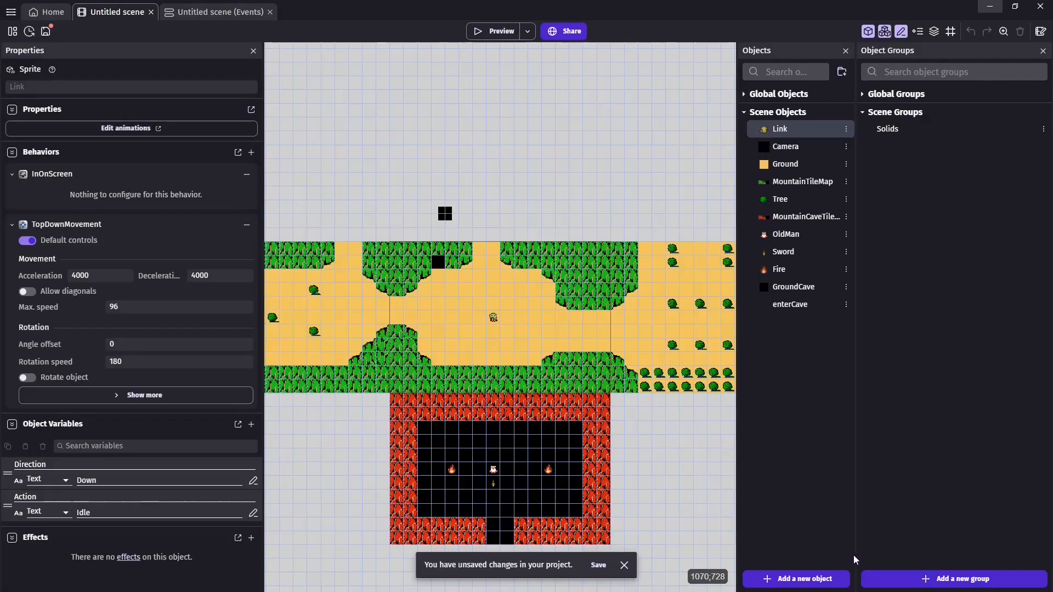
Step: Add an action to the enterCave collision event that sets Link's animation by name to WalkDownStairs
{"action": "left_click", "coordinate": [205, 17]}
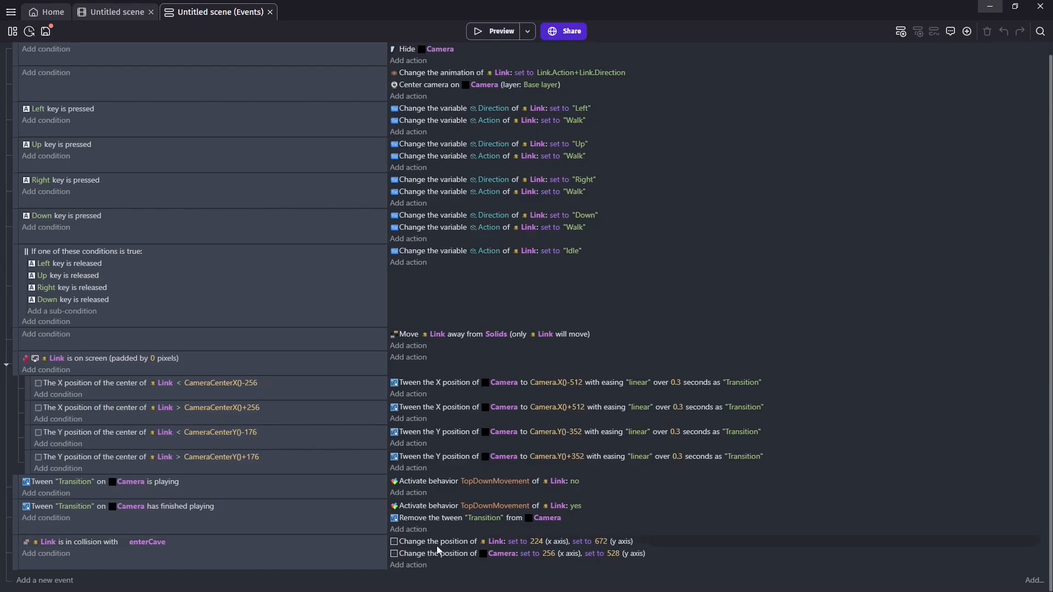
{"action": "left_click", "coordinate": [410, 566]}
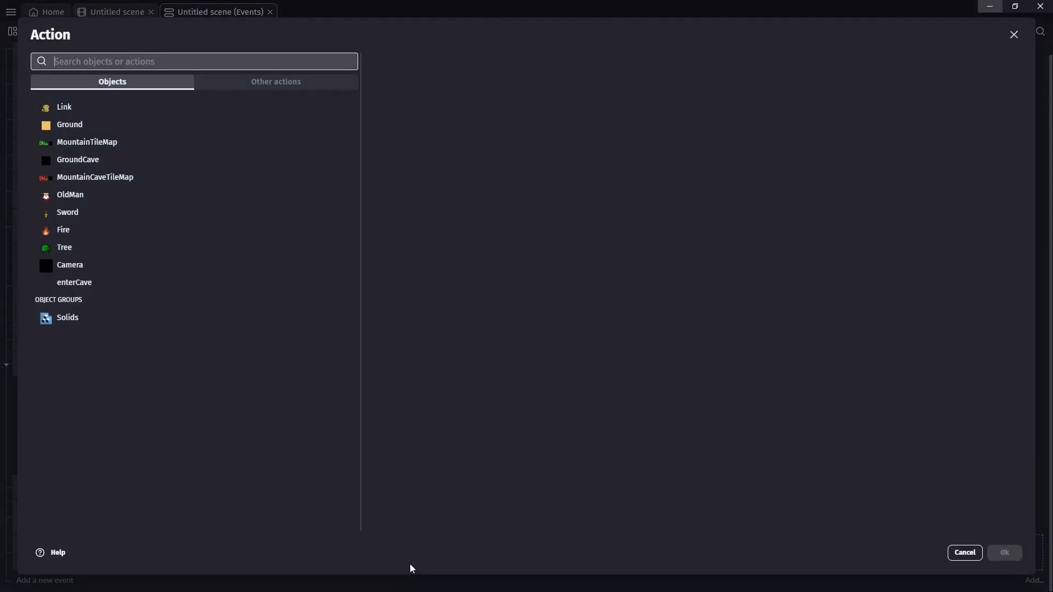
{"action": "left_click", "coordinate": [102, 106]}
{"action": "type", "text": "anim"}
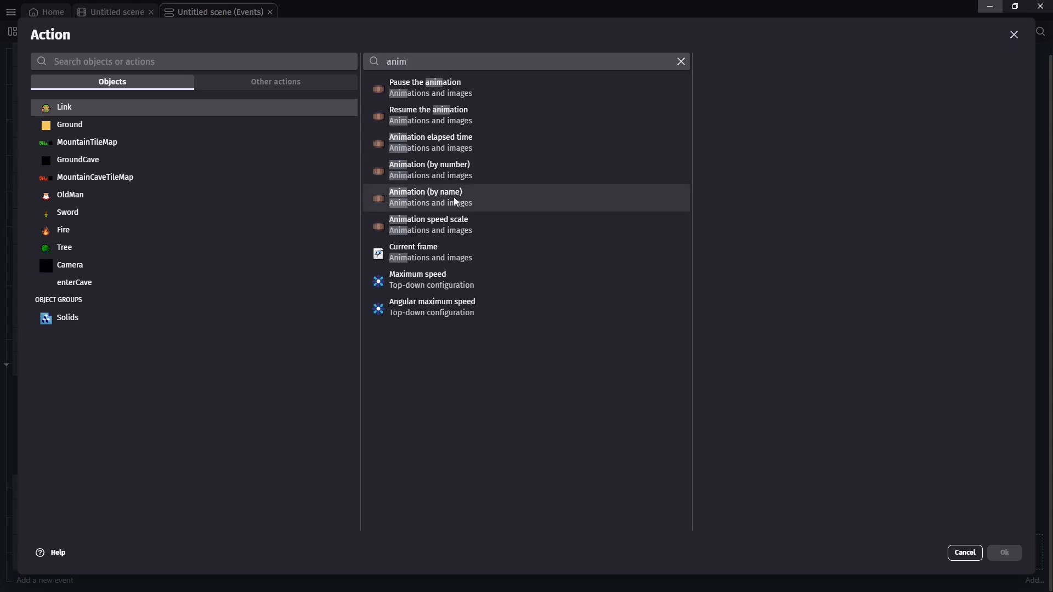
{"action": "left_click", "coordinate": [473, 199]}
{"action": "left_click", "coordinate": [825, 168]}
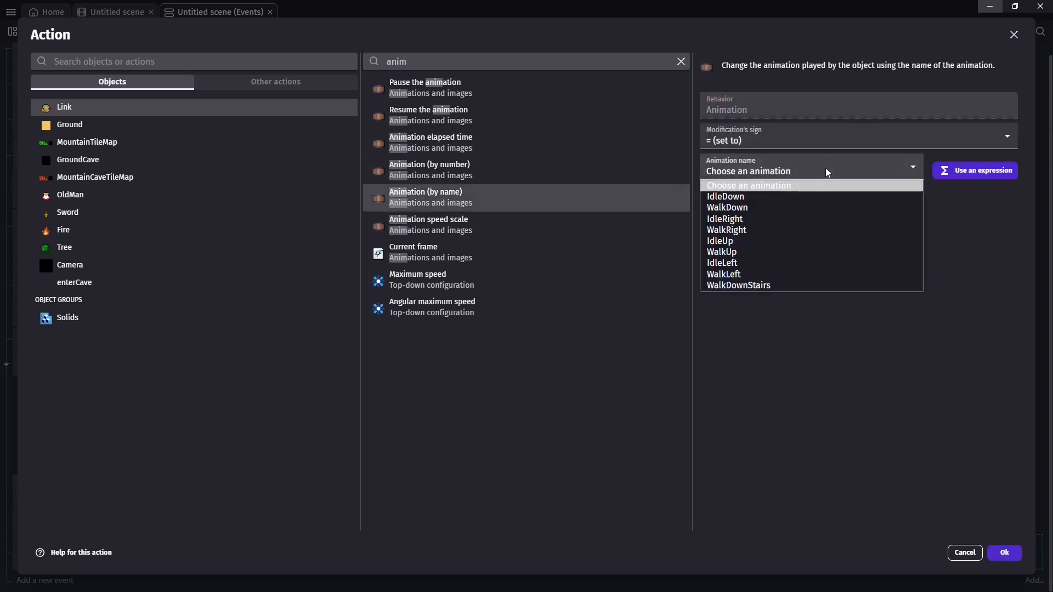
{"action": "left_click", "coordinate": [746, 286]}
{"action": "left_click", "coordinate": [1007, 552]}
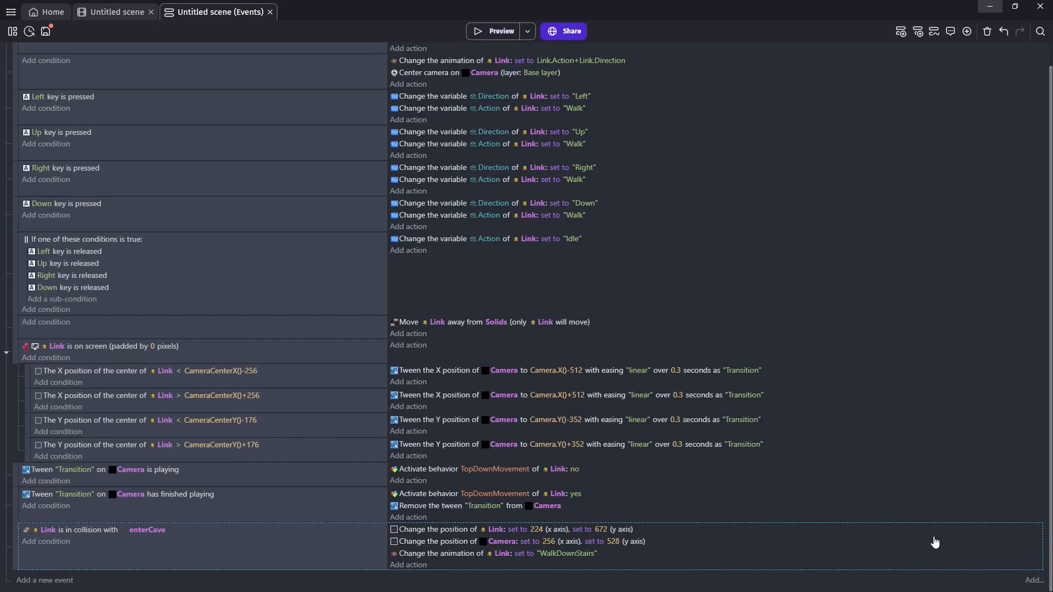
Step: Add a new event after the enterCave collision with the condition that Link's animation name equals WalkDownStairs
{"action": "left_click", "coordinate": [30, 580]}
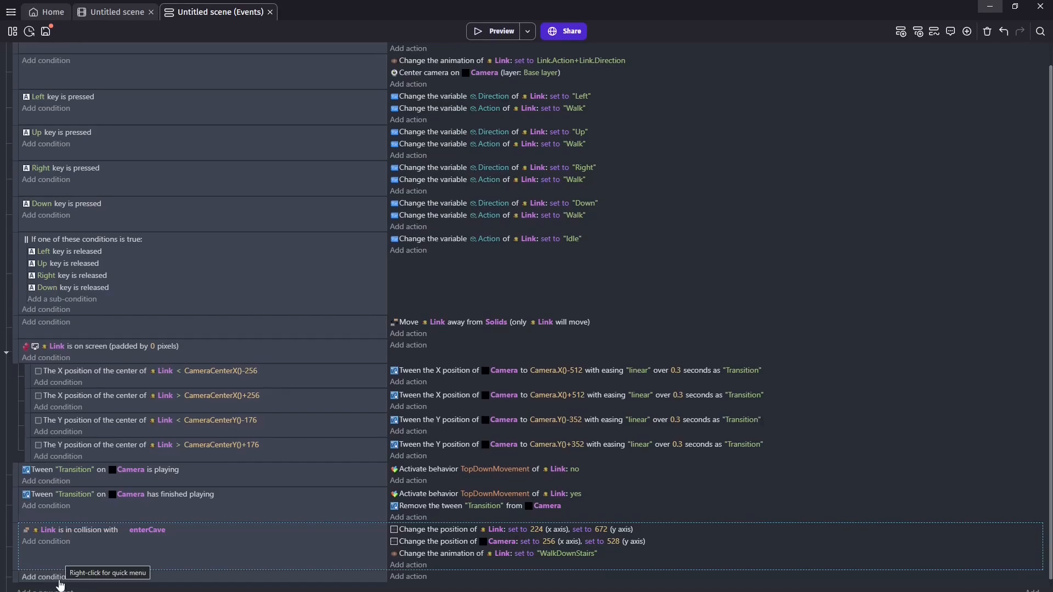
{"action": "scroll", "coordinate": [1047, 378], "scroll_direction": "up", "scroll_amount": 1}
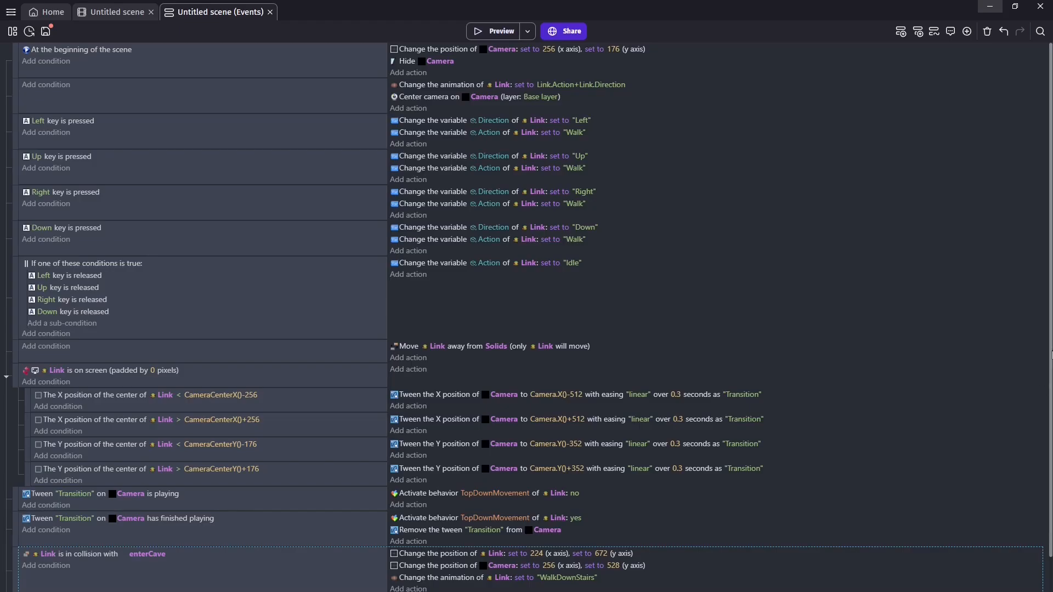
{"action": "scroll", "coordinate": [1039, 439], "scroll_direction": "down", "scroll_amount": 2}
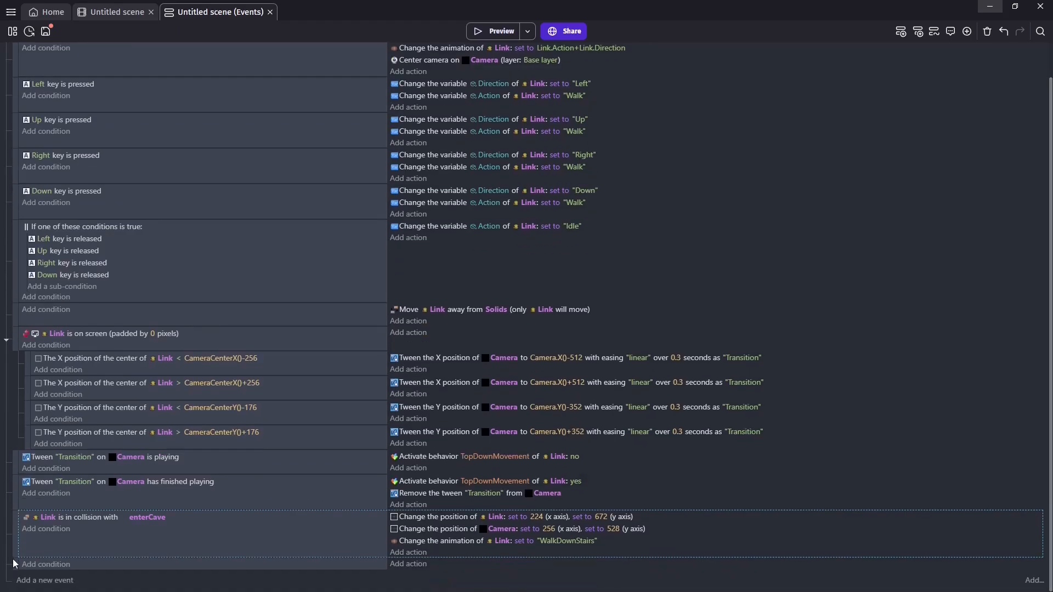
{"action": "left_click", "coordinate": [51, 565]}
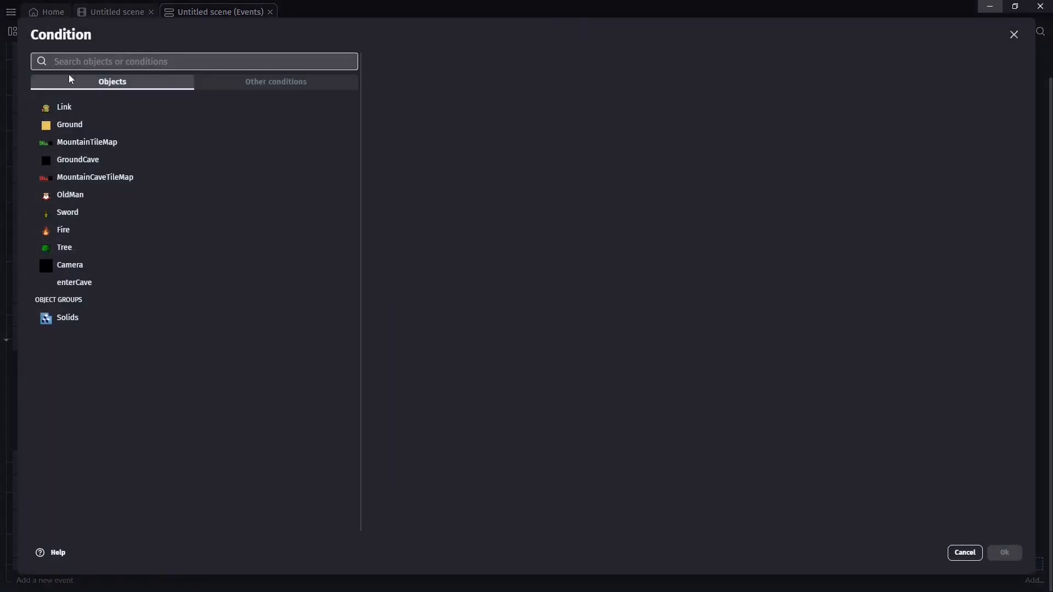
{"action": "left_click", "coordinate": [79, 108]}
{"action": "type", "text": "ani"}
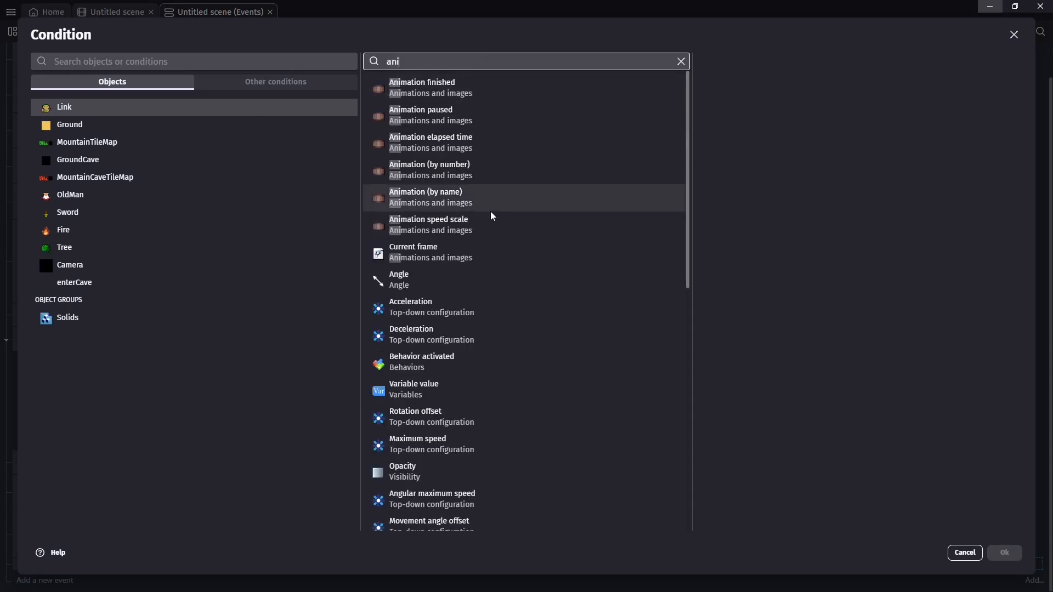
{"action": "left_click", "coordinate": [482, 199]}
{"action": "left_click", "coordinate": [745, 165]}
{"action": "left_click", "coordinate": [742, 285]}
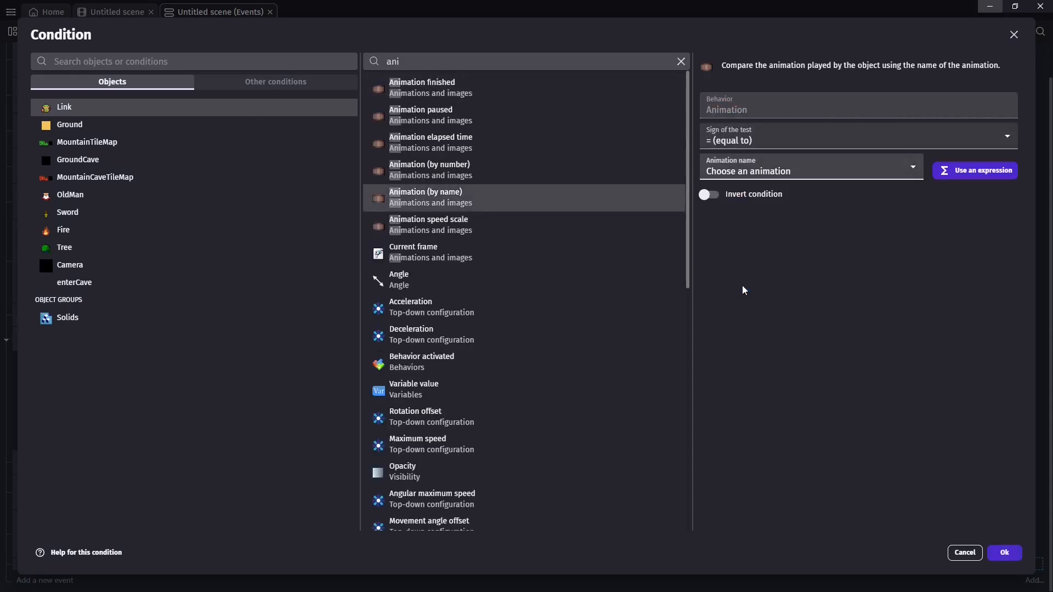
{"action": "left_click", "coordinate": [1004, 553]}
Step: Add a second condition to the WalkDownStairs event that checks whether Link's animation is finished
{"action": "left_click", "coordinate": [46, 576]}
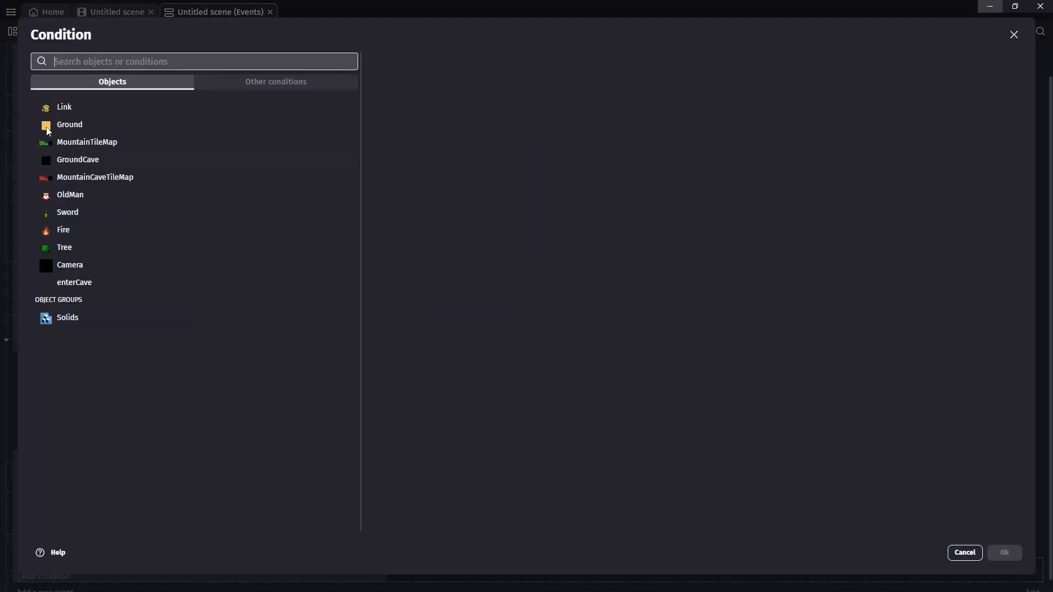
{"action": "left_click", "coordinate": [64, 107]}
{"action": "type", "text": "fini"}
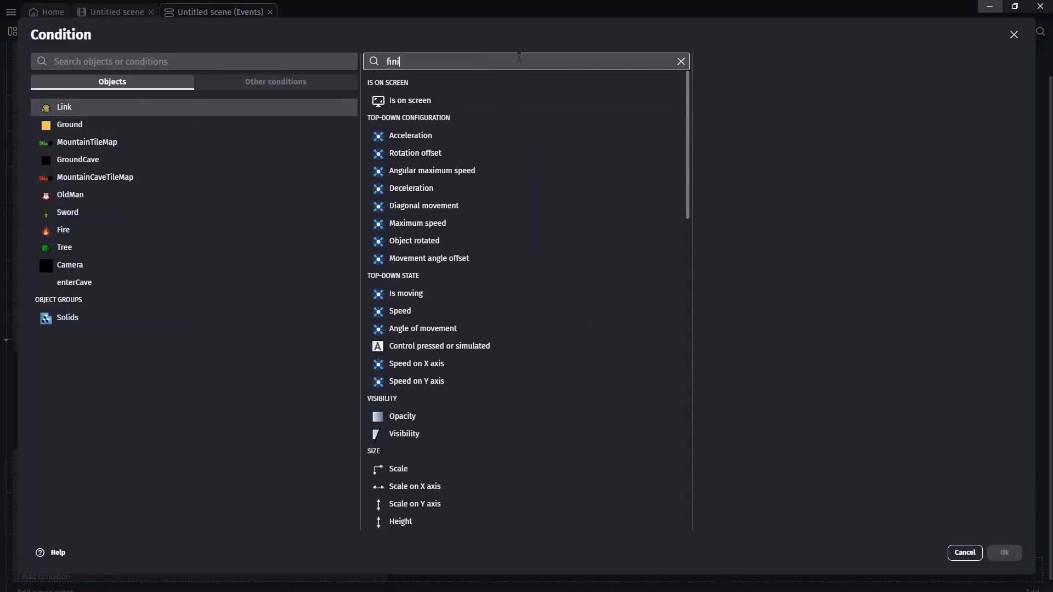
{"action": "left_click", "coordinate": [437, 92]}
{"action": "left_click", "coordinate": [1003, 554]}
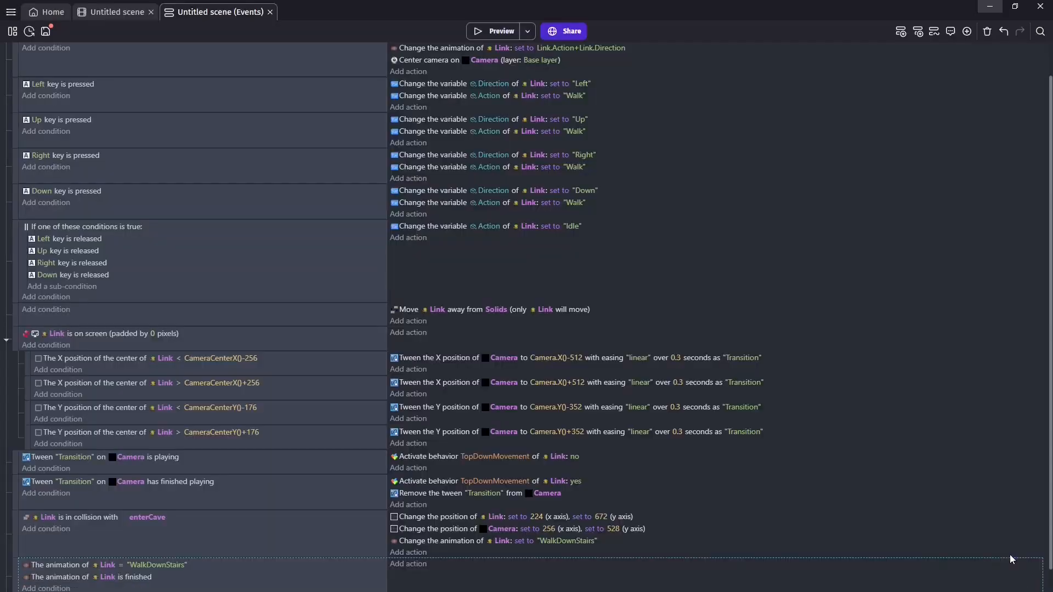
Step: Move the Link and Camera position actions from the enterCave collision event into the WalkDownStairs animation-finished event
{"action": "left_click_drag", "start_coordinate": [429, 521], "coordinate": [437, 564]}
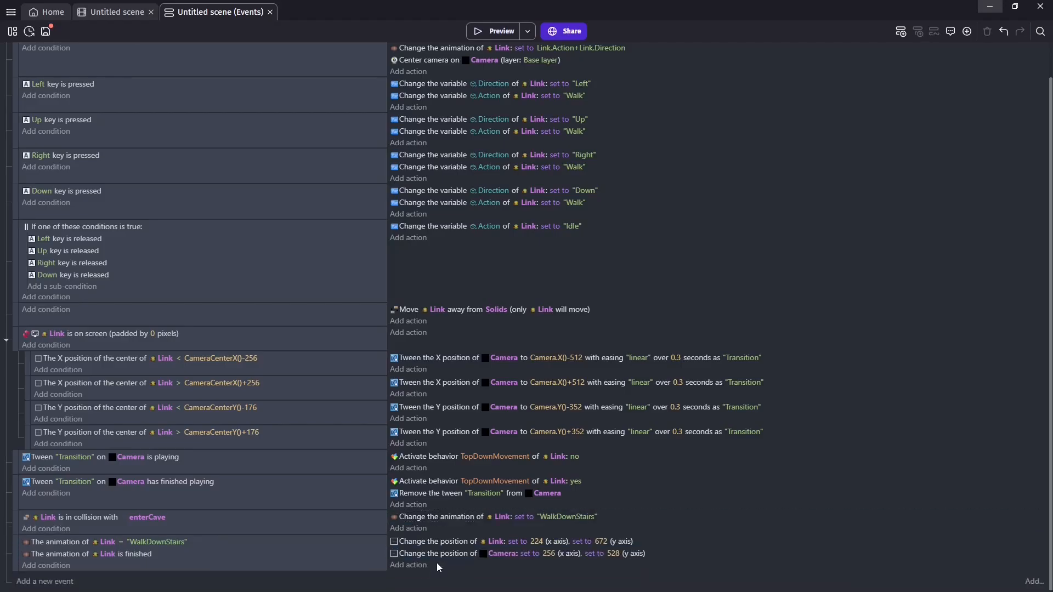
{"action": "left_click", "coordinate": [18, 550]}
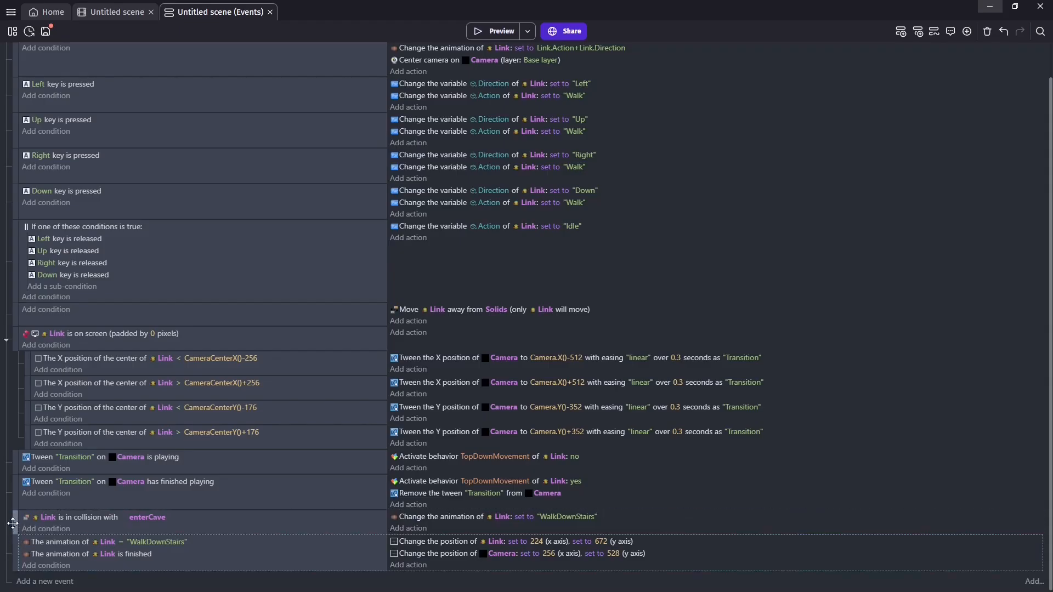
{"action": "left_click", "coordinate": [13, 524]}
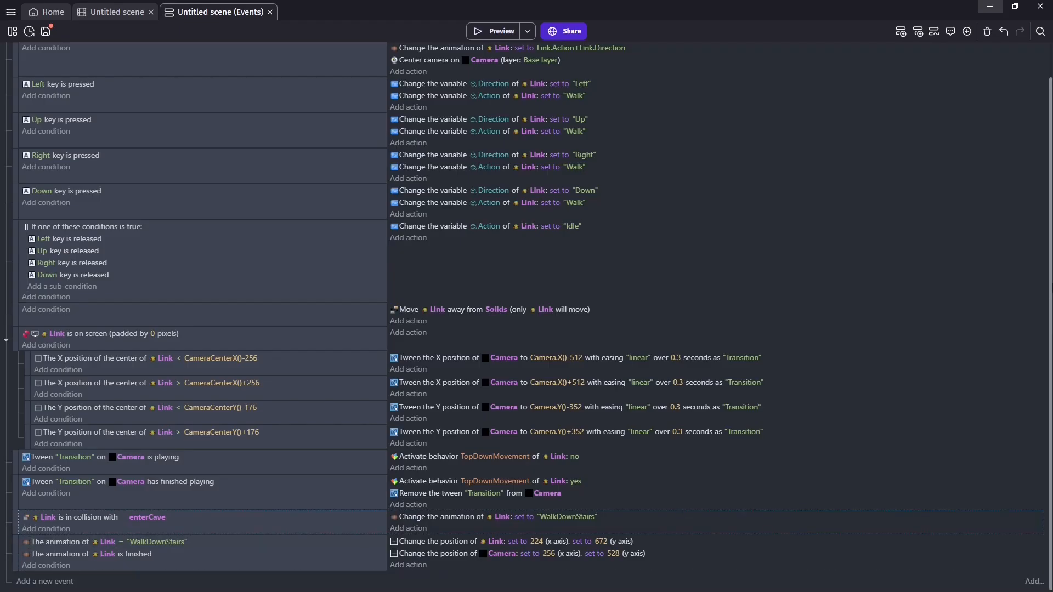
{"action": "left_click_drag", "start_coordinate": [1048, 306], "coordinate": [1043, 236]}
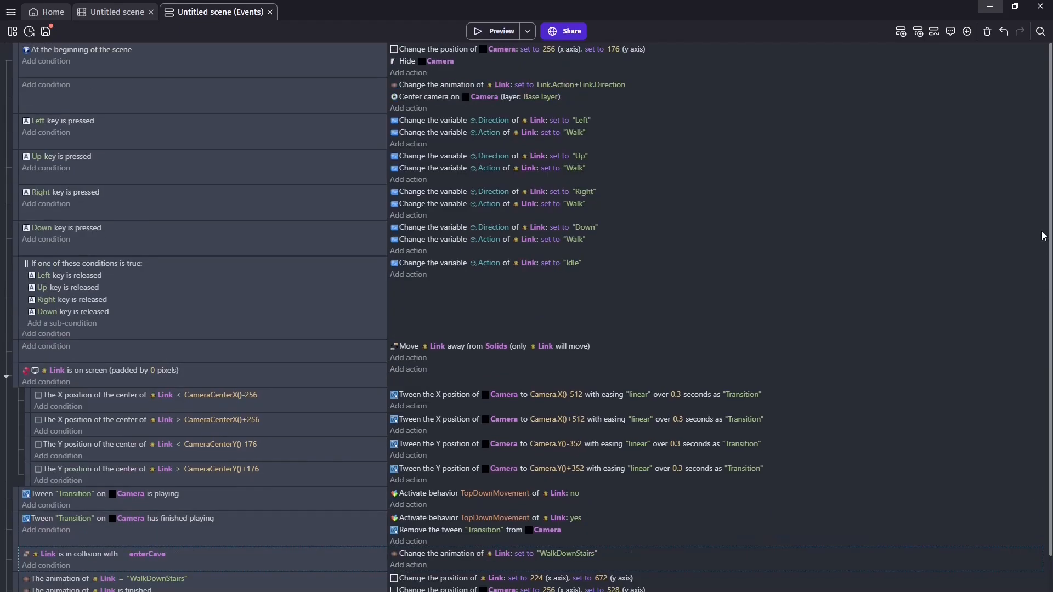
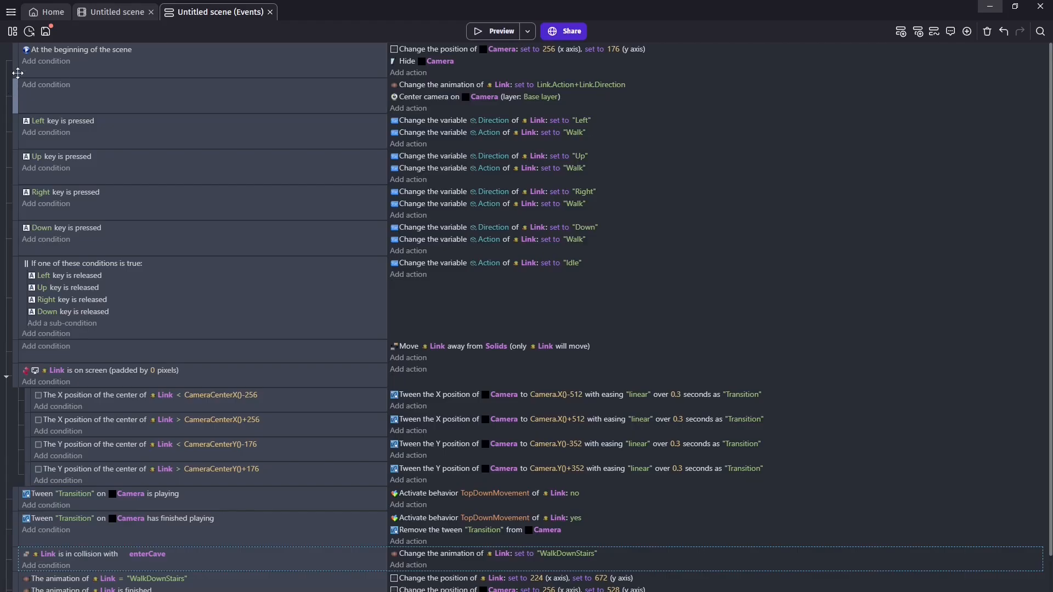
Step: Create a global Boolean variable named StopAnimations with the value False and apply it to the project
{"action": "left_click", "coordinate": [12, 32]}
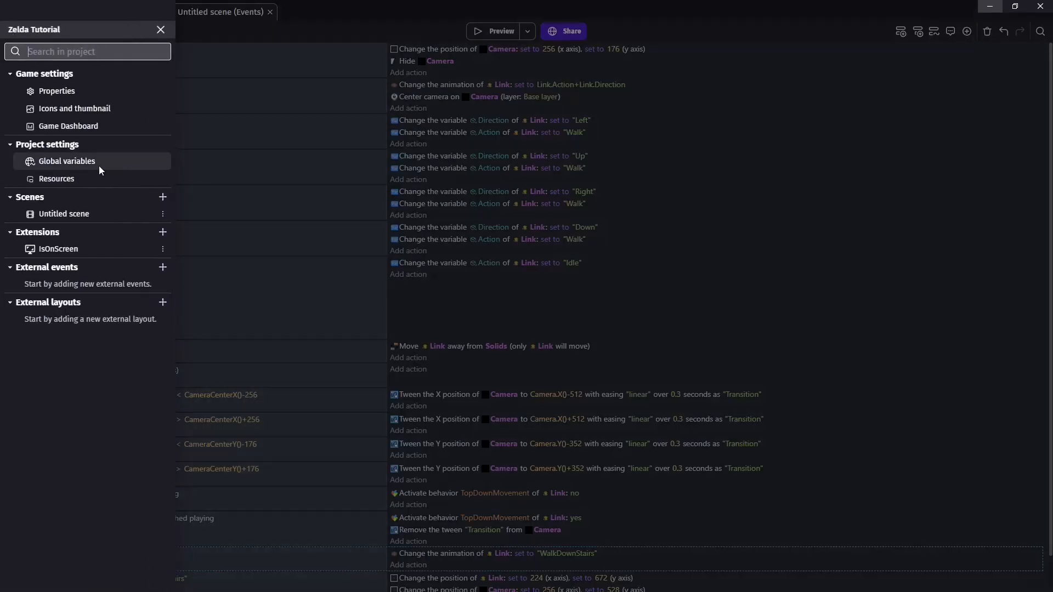
{"action": "left_click", "coordinate": [27, 163]}
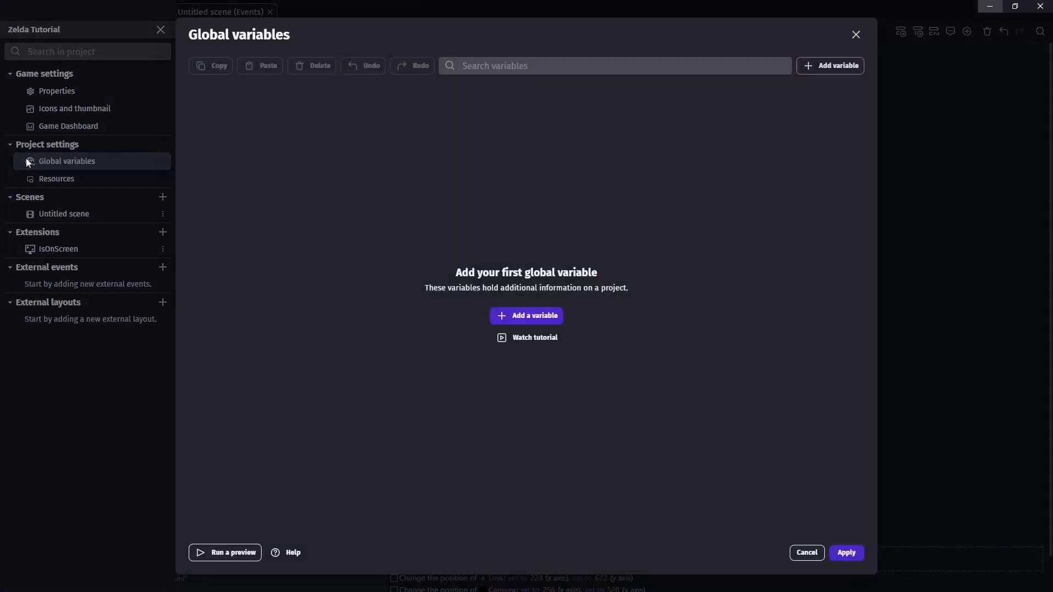
{"action": "left_click", "coordinate": [535, 317]}
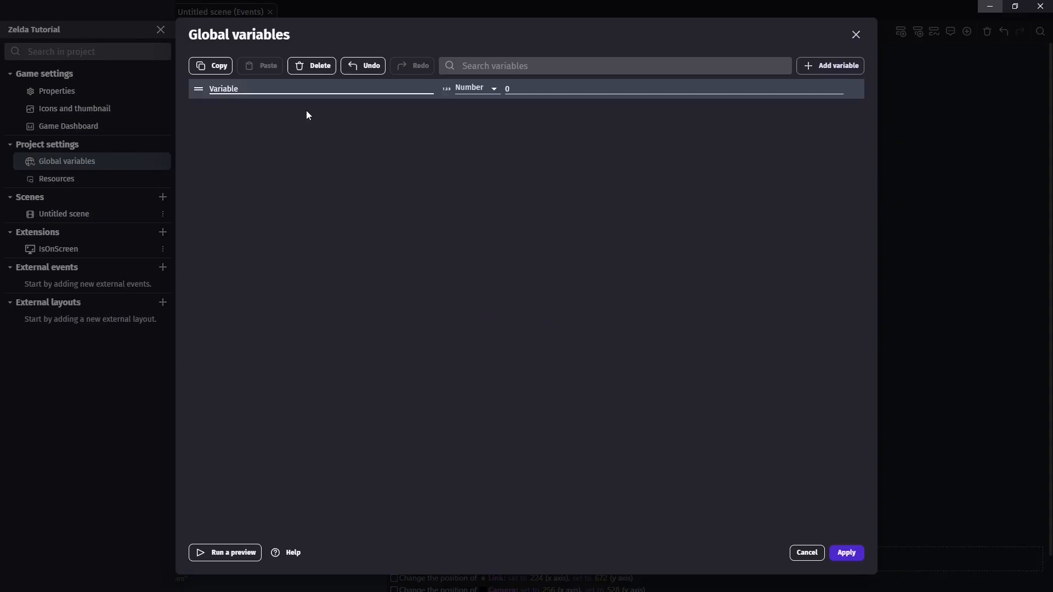
{"action": "double_click", "coordinate": [254, 86]}
{"action": "type", "text": "StopAnimations"}
{"action": "left_click", "coordinate": [500, 89]}
{"action": "left_click", "coordinate": [475, 119]}
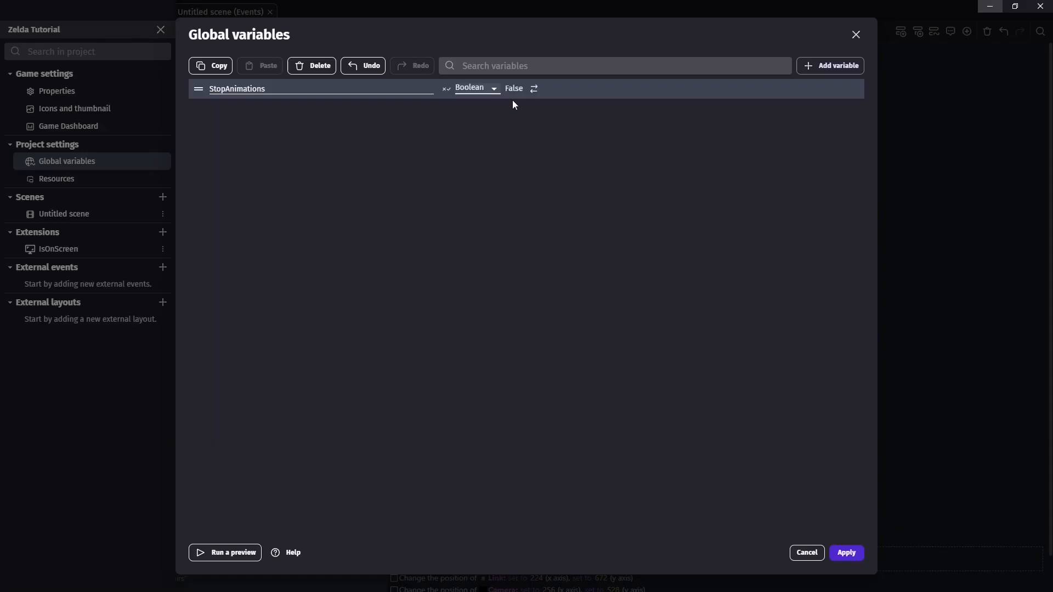
{"action": "left_click", "coordinate": [839, 552]}
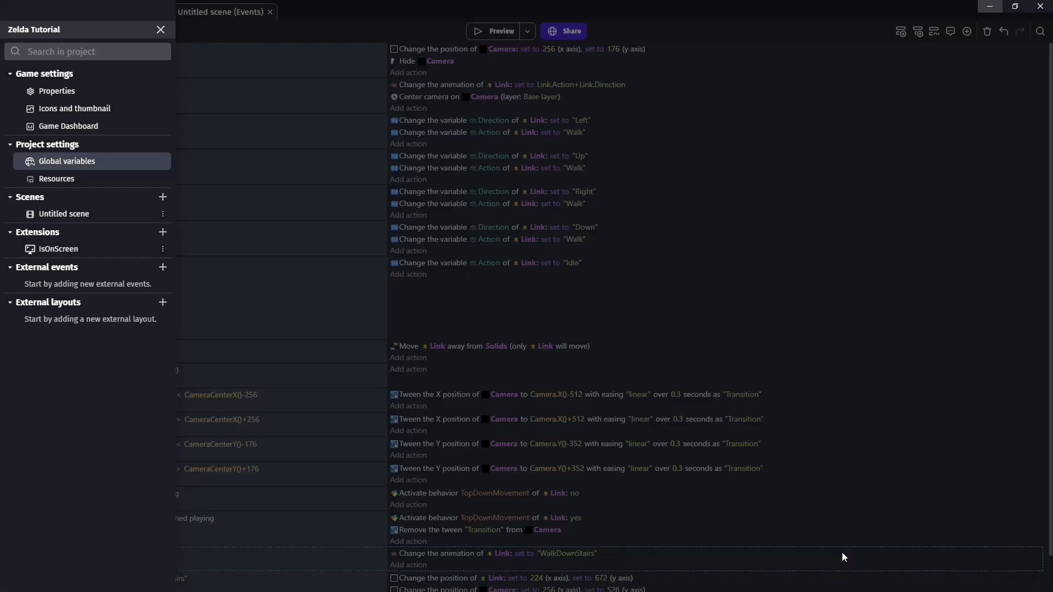
{"action": "left_click", "coordinate": [160, 29]}
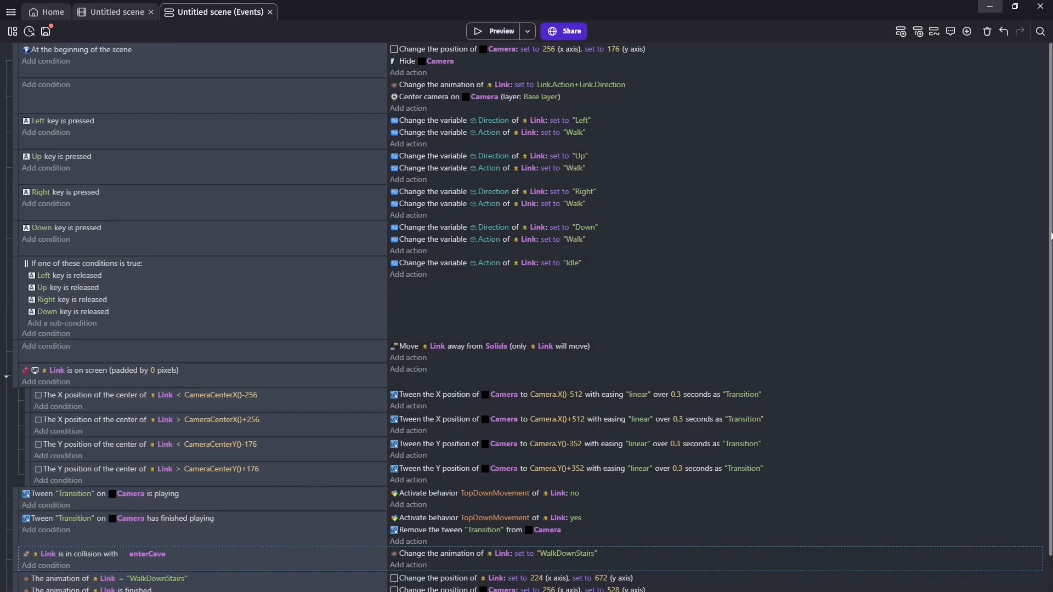
Step: Add a new event below the one that sets Link's animation, with the condition that the variable StopAnimations is false
{"action": "right_click", "coordinate": [15, 82]}
{"action": "mouse_move", "coordinate": [39, 163]}
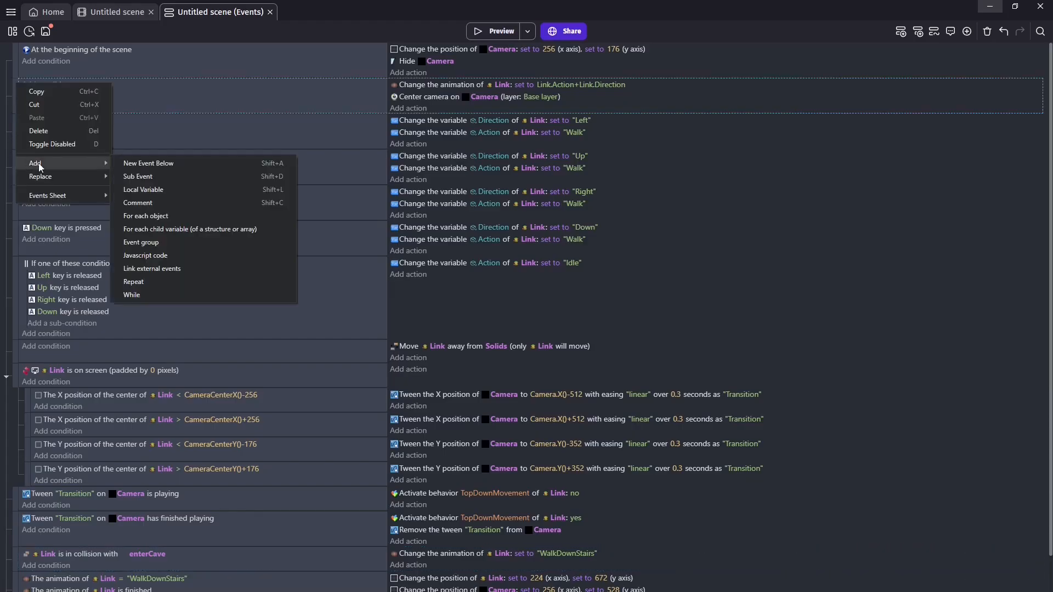
{"action": "left_click", "coordinate": [149, 165]}
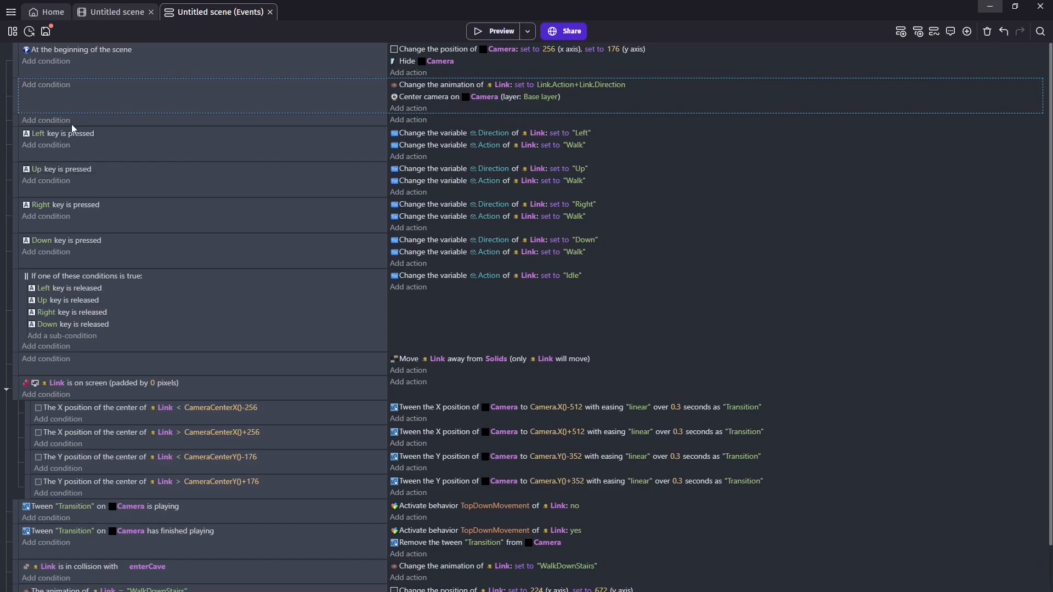
{"action": "left_click", "coordinate": [32, 119]}
{"action": "type", "text": "v"}
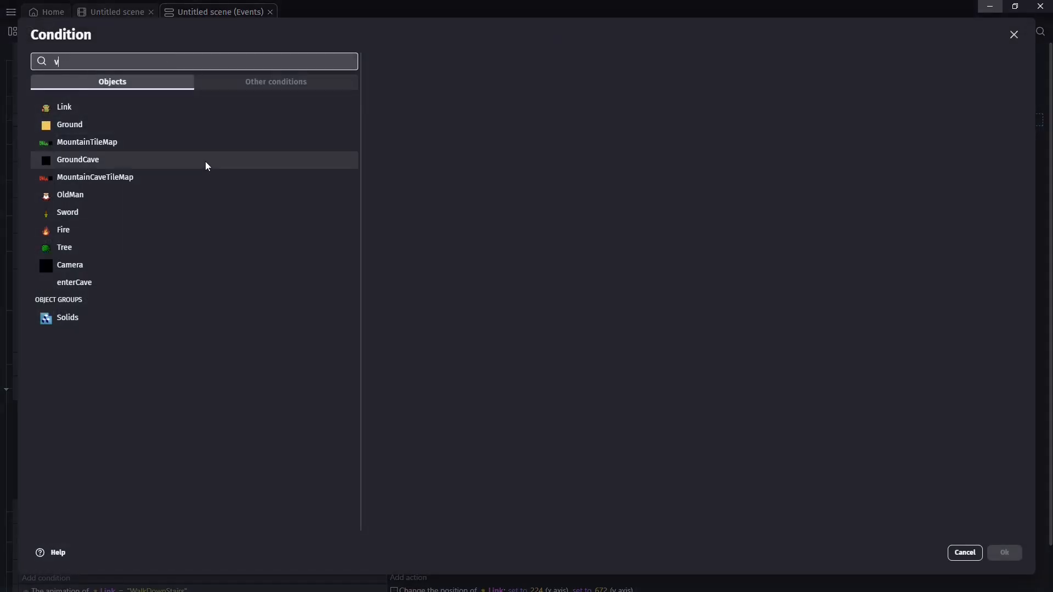
{"action": "type", "text": "ar"}
{"action": "left_click", "coordinate": [85, 111]}
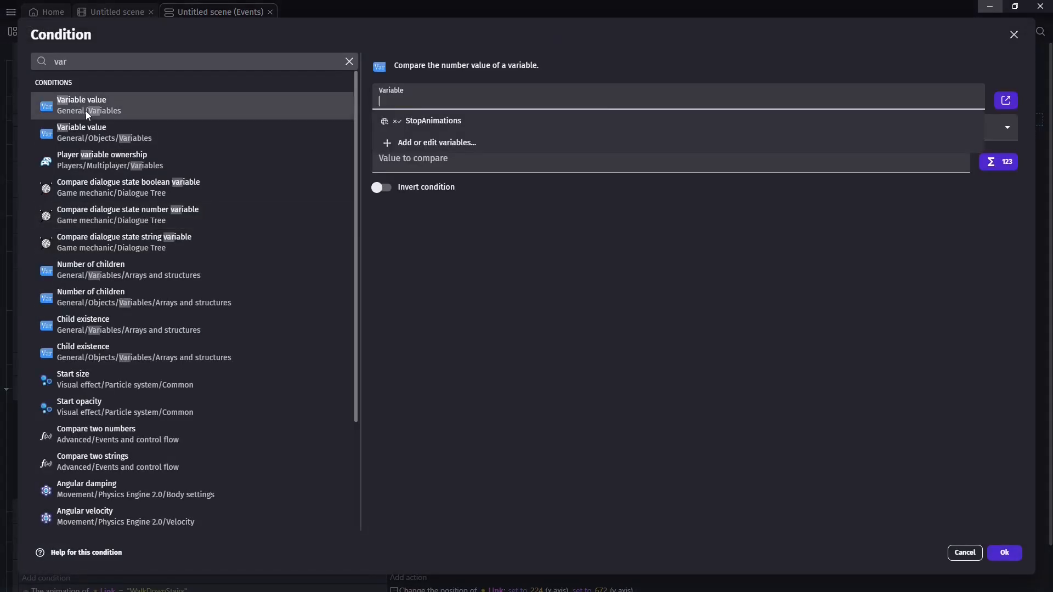
{"action": "left_click", "coordinate": [424, 122]}
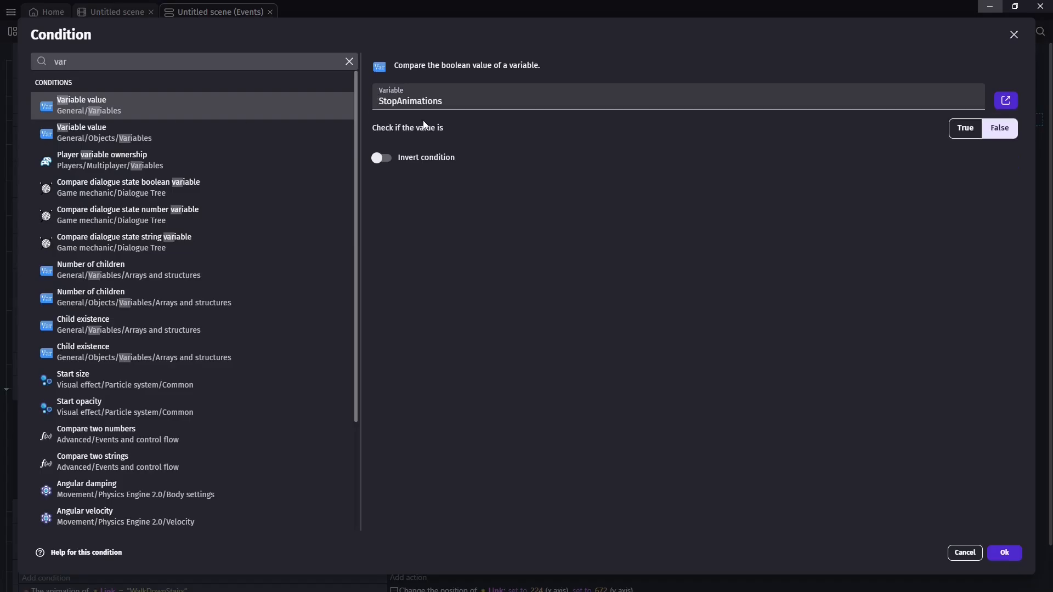
{"action": "left_click", "coordinate": [1009, 132]}
{"action": "left_click", "coordinate": [1003, 553]}
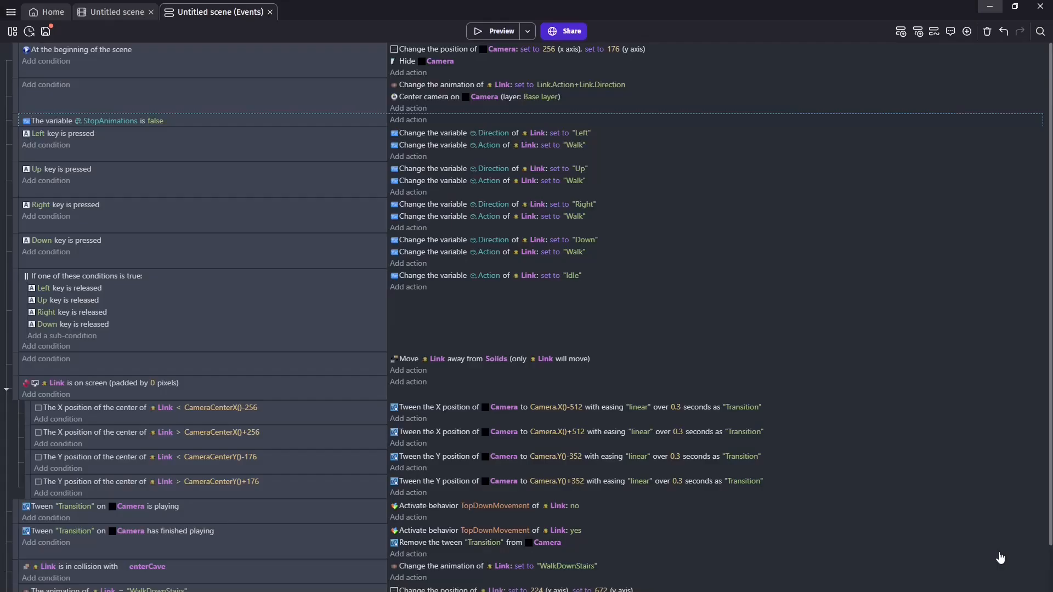
Step: Nest the Link animation and camera event, the four key-pressed events and the key-released event as sub-events under the StopAnimations condition
{"action": "left_click_drag", "start_coordinate": [14, 94], "coordinate": [33, 148]}
{"action": "left_click_drag", "start_coordinate": [15, 185], "coordinate": [33, 213]}
{"action": "right_click", "coordinate": [13, 266]}
{"action": "left_click", "coordinate": [13, 265]}
{"action": "left_click_drag", "start_coordinate": [13, 265], "coordinate": [31, 245]}
{"action": "left_click_drag", "start_coordinate": [25, 285], "coordinate": [27, 279]}
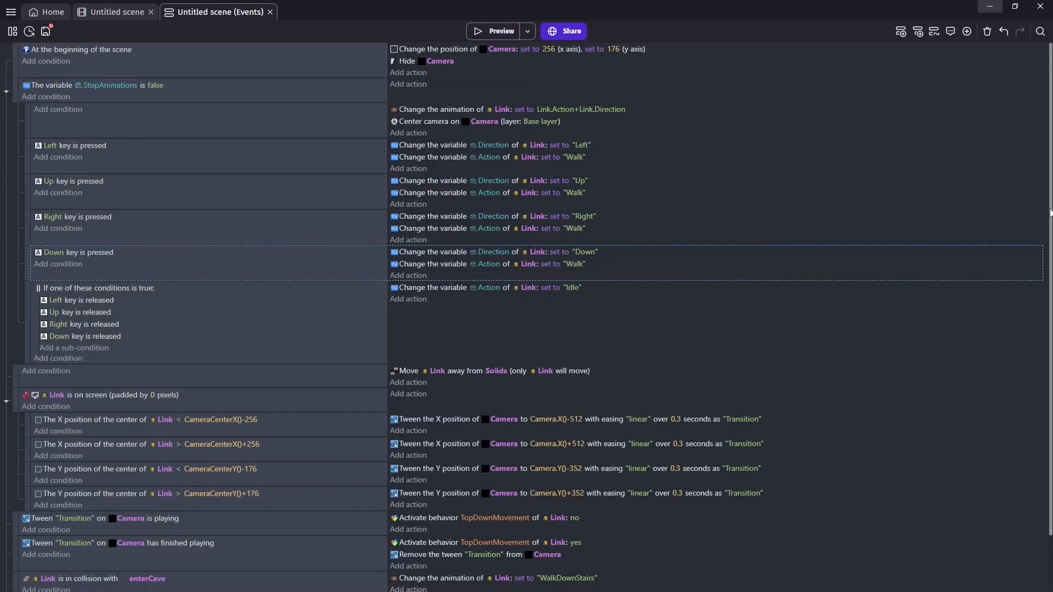
Step: Collapse the sub-events of the StopAnimations event and of the Link on-screen event
{"action": "left_click", "coordinate": [6, 97]}
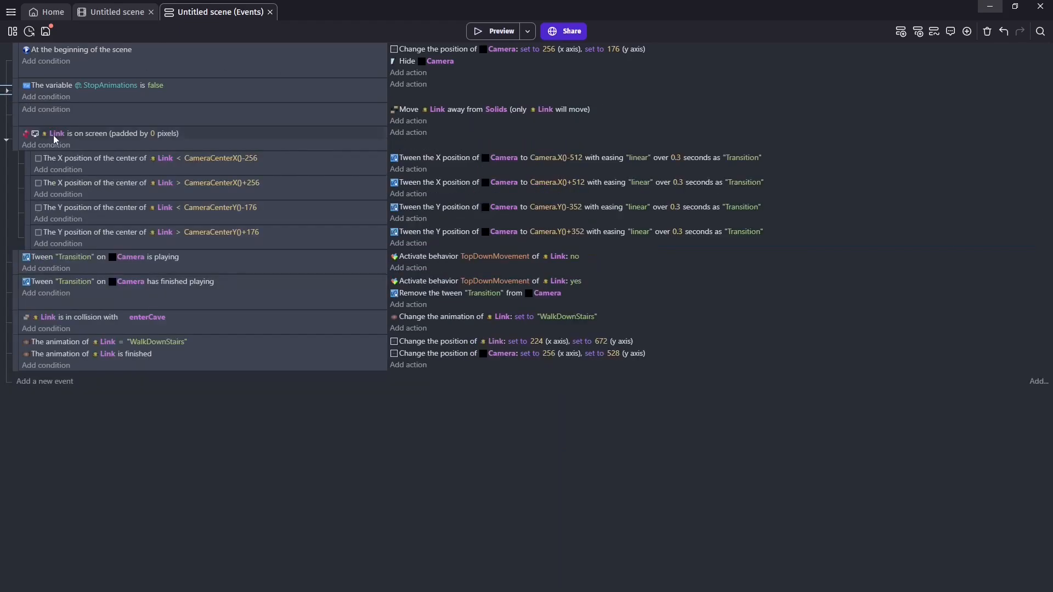
{"action": "left_click", "coordinate": [7, 142]}
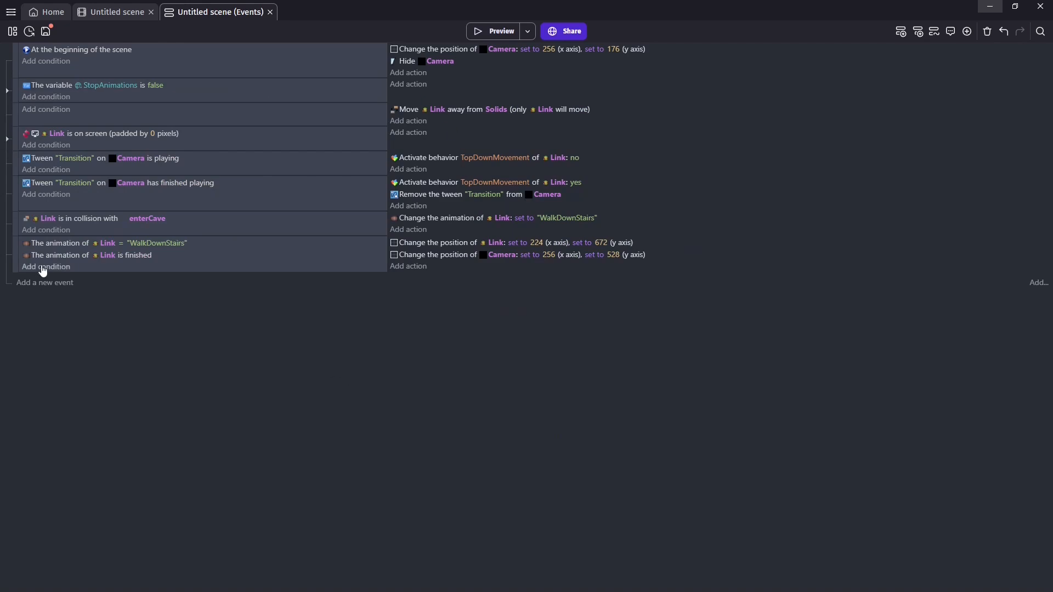
{"action": "left_click", "coordinate": [12, 254]}
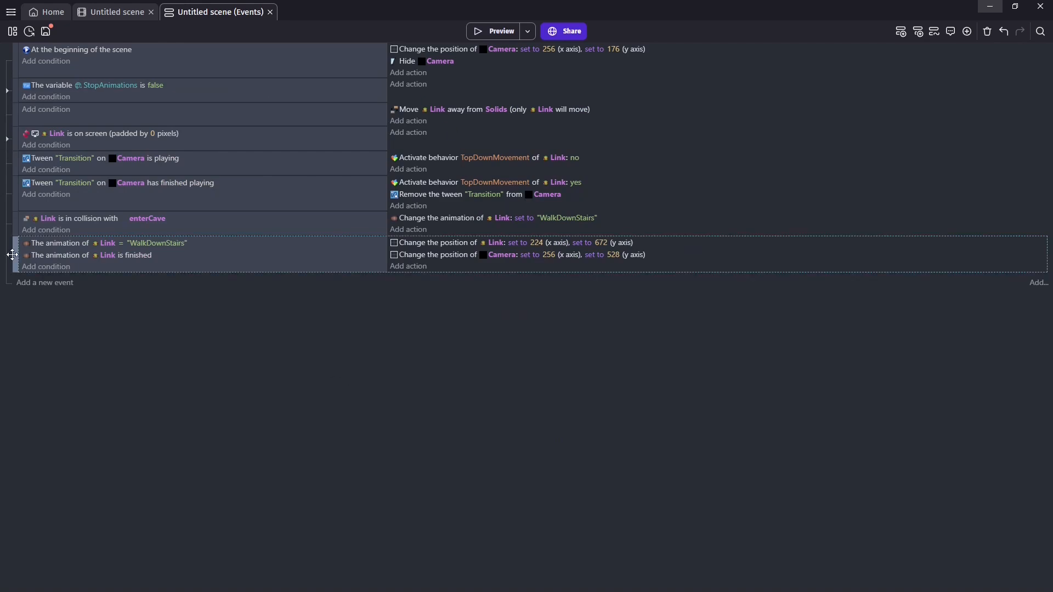
{"action": "left_click", "coordinate": [17, 225]}
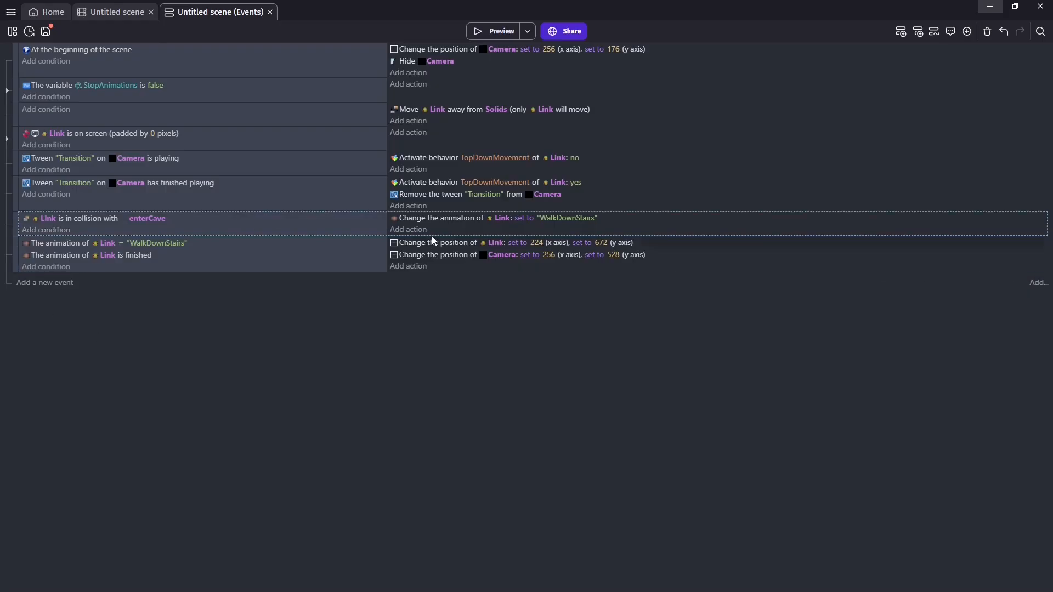
Step: Add an action to the enterCave collision event that sets the variable StopAnimations to true
{"action": "left_click", "coordinate": [408, 230]}
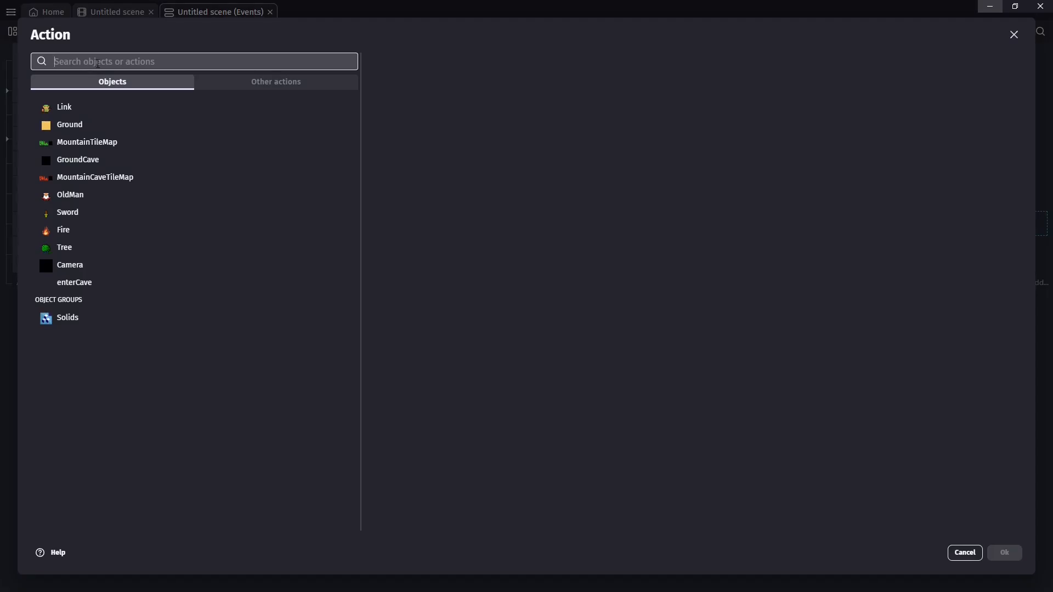
{"action": "type", "text": "var"}
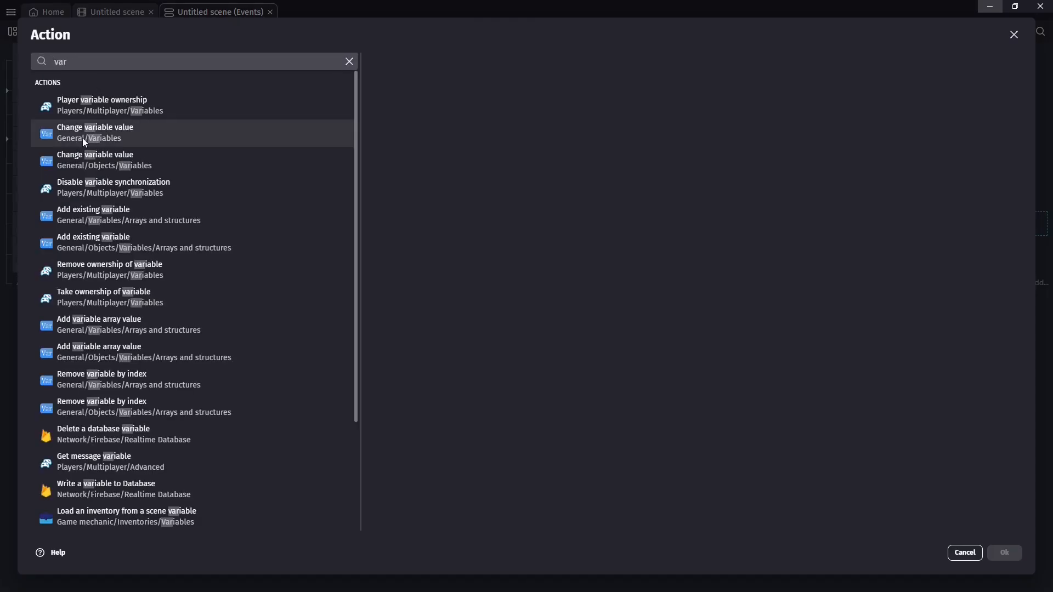
{"action": "left_click", "coordinate": [82, 137]}
{"action": "left_click", "coordinate": [463, 123]}
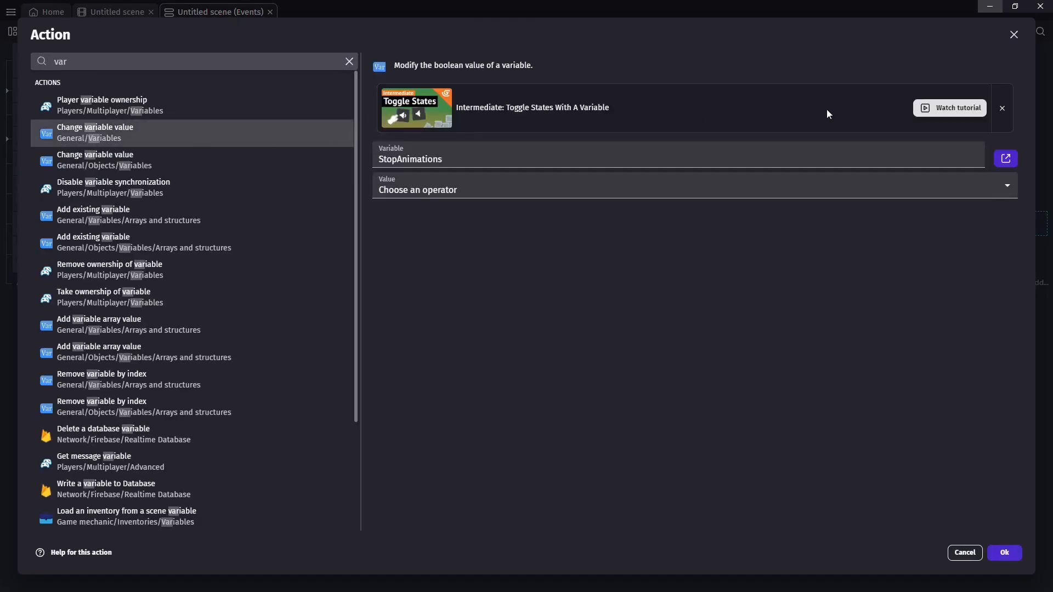
{"action": "left_click", "coordinate": [425, 188]}
{"action": "left_click", "coordinate": [408, 215]}
{"action": "left_click", "coordinate": [1001, 555]}
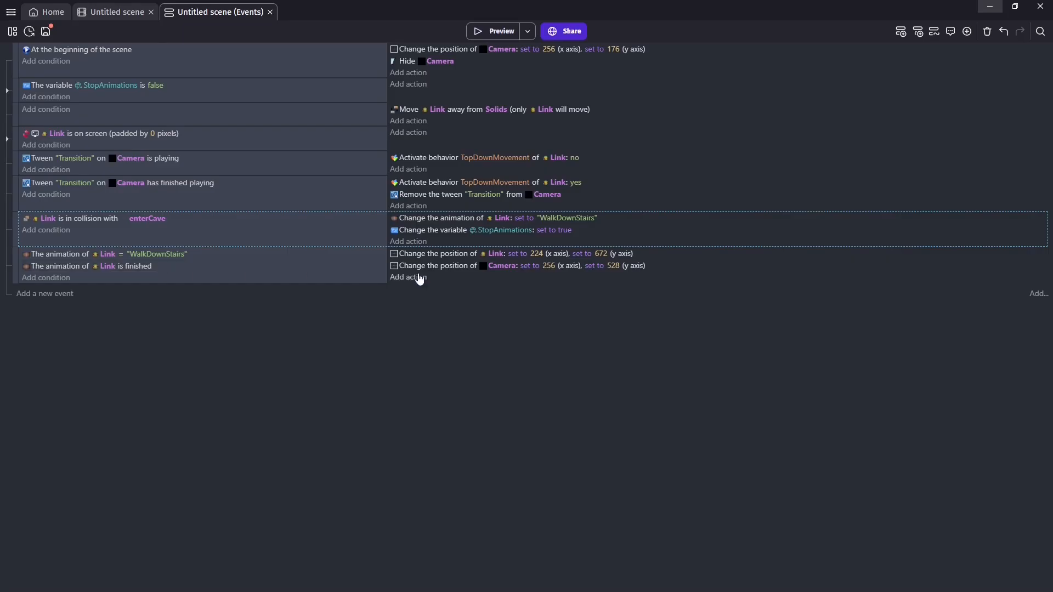
Step: Copy the StopAnimations action into the WalkDownStairs animation-finished event and change its value there to false
{"action": "left_click", "coordinate": [419, 231]}
{"action": "key", "text": "ctrl+c"}
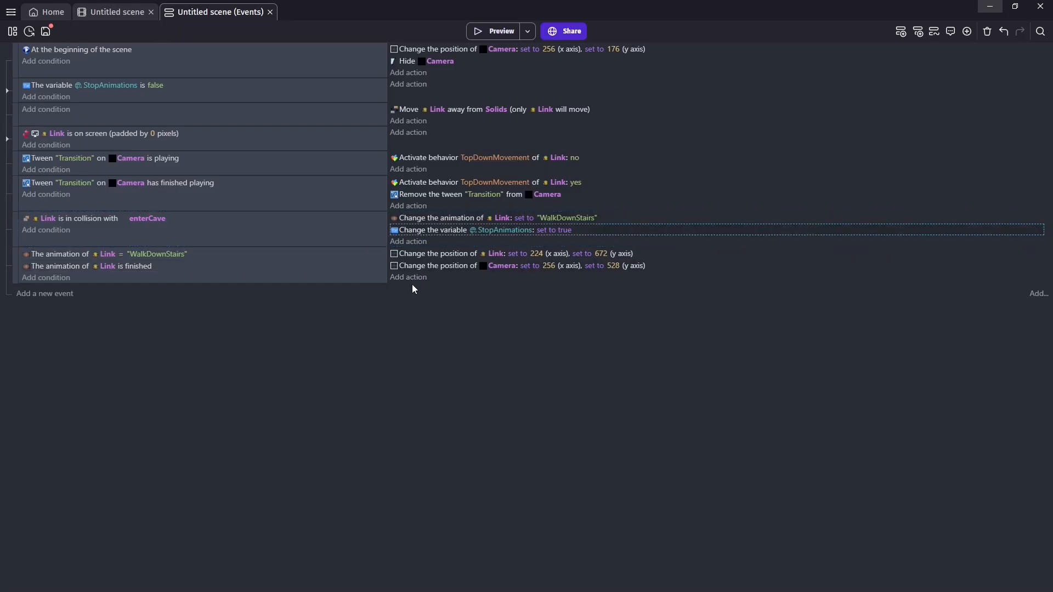
{"action": "left_click", "coordinate": [444, 275]}
{"action": "key", "text": "ctrl+v"}
{"action": "left_click", "coordinate": [563, 278]}
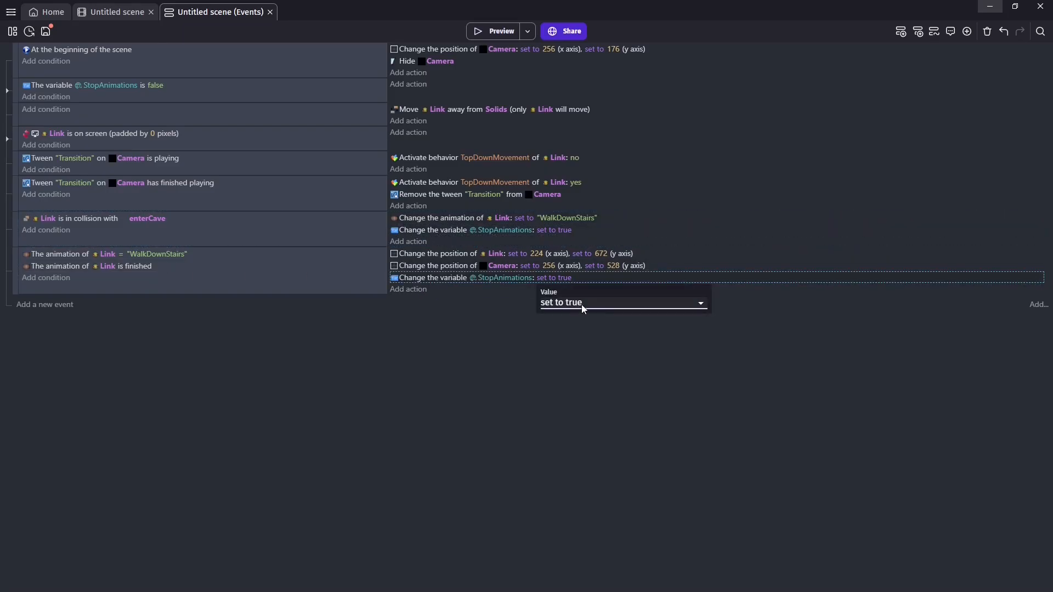
{"action": "left_click", "coordinate": [582, 304]}
{"action": "left_click", "coordinate": [581, 323]}
{"action": "left_click", "coordinate": [443, 336]}
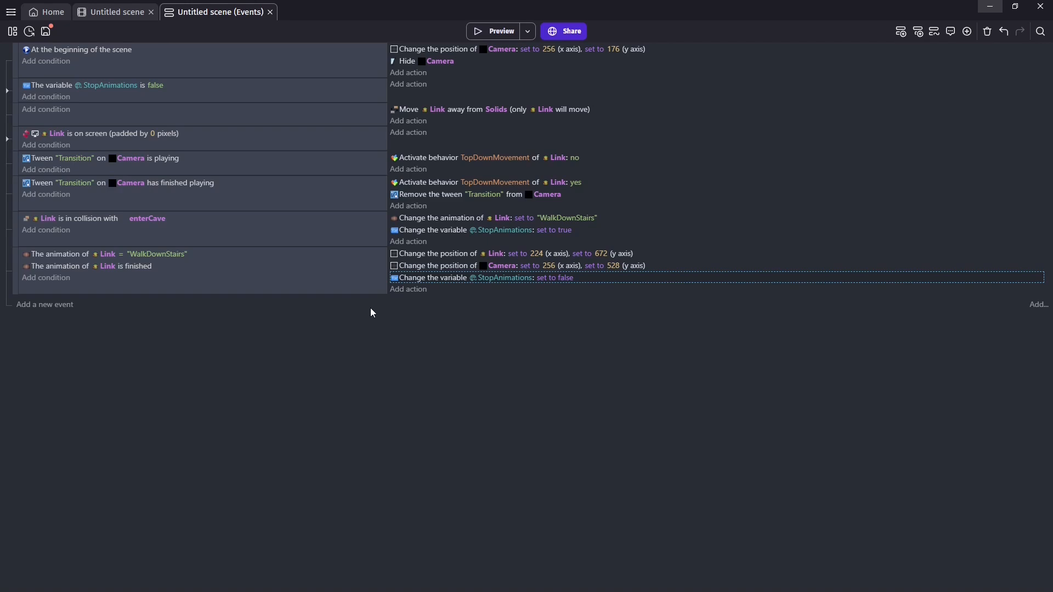
Step: Copy the action deactivating Link's TopDownMovement into the enterCave collision event and the activating action into the WalkDownStairs animation-finished event
{"action": "left_click", "coordinate": [13, 158]}
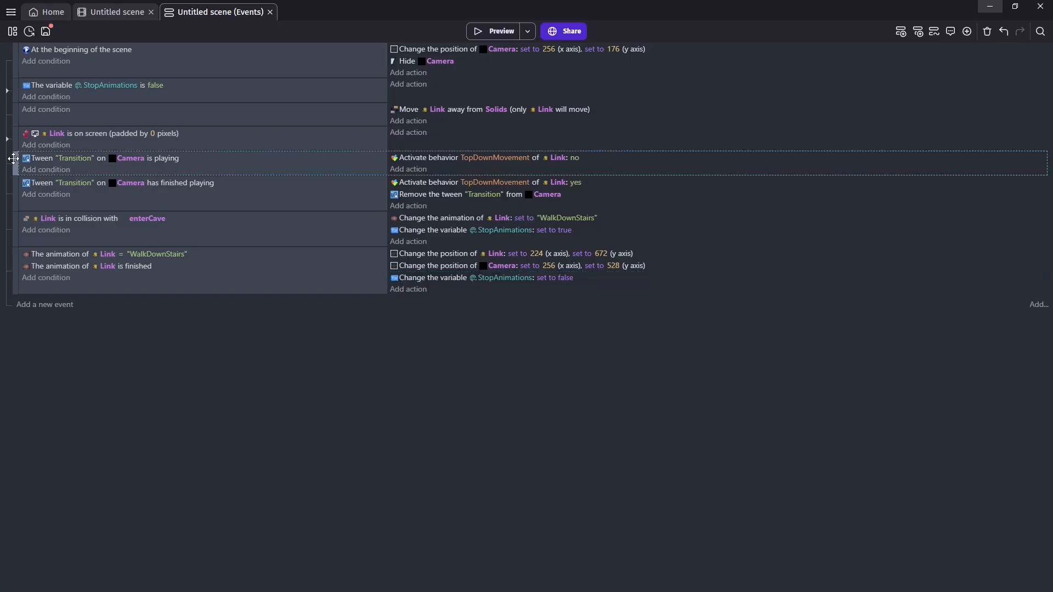
{"action": "left_click", "coordinate": [14, 186]}
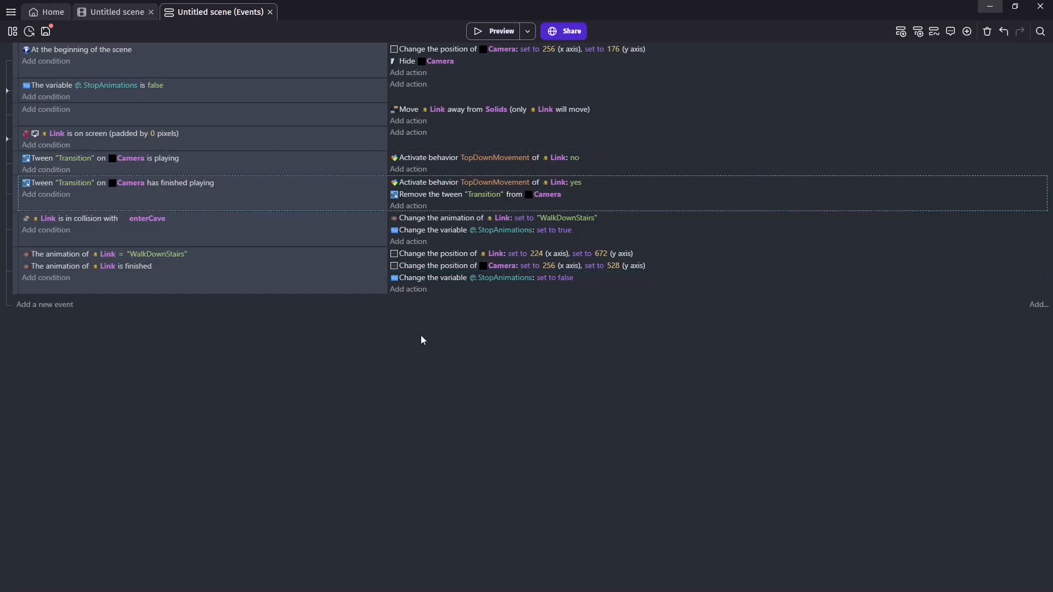
{"action": "left_click", "coordinate": [431, 158]}
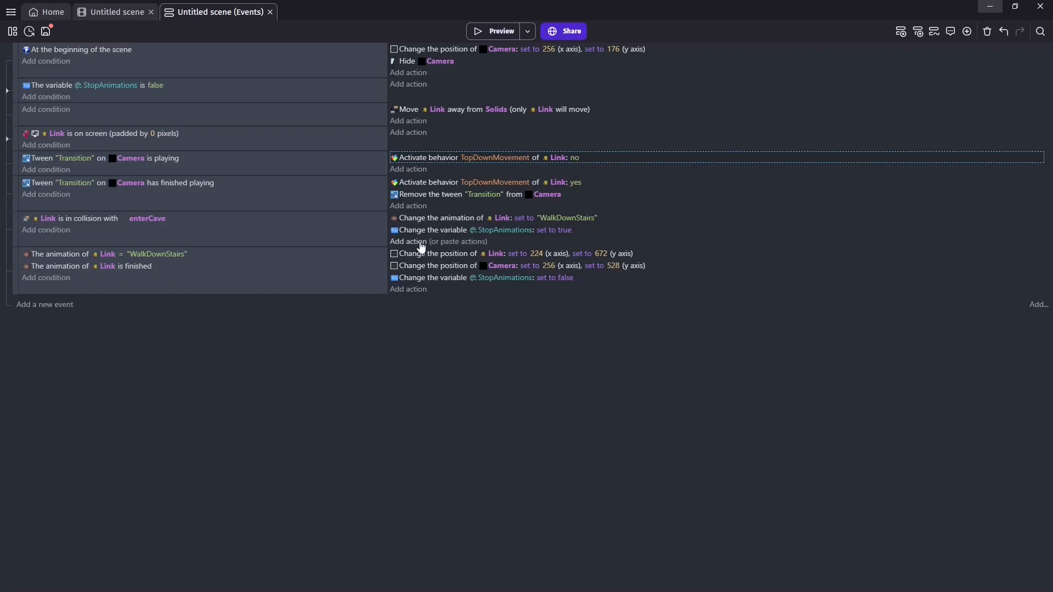
{"action": "left_click", "coordinate": [450, 241]}
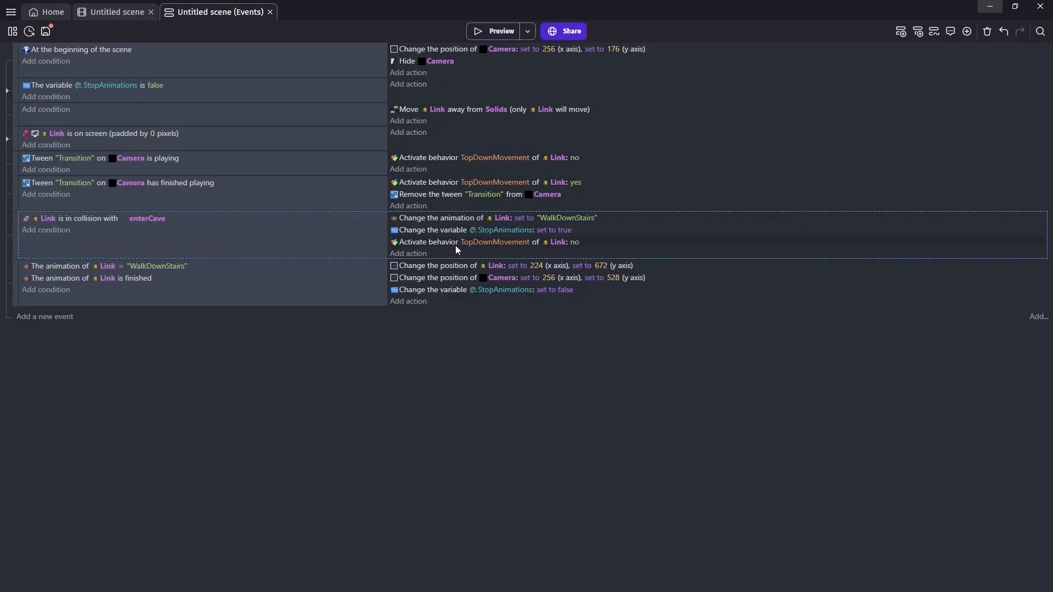
{"action": "left_click", "coordinate": [428, 184]}
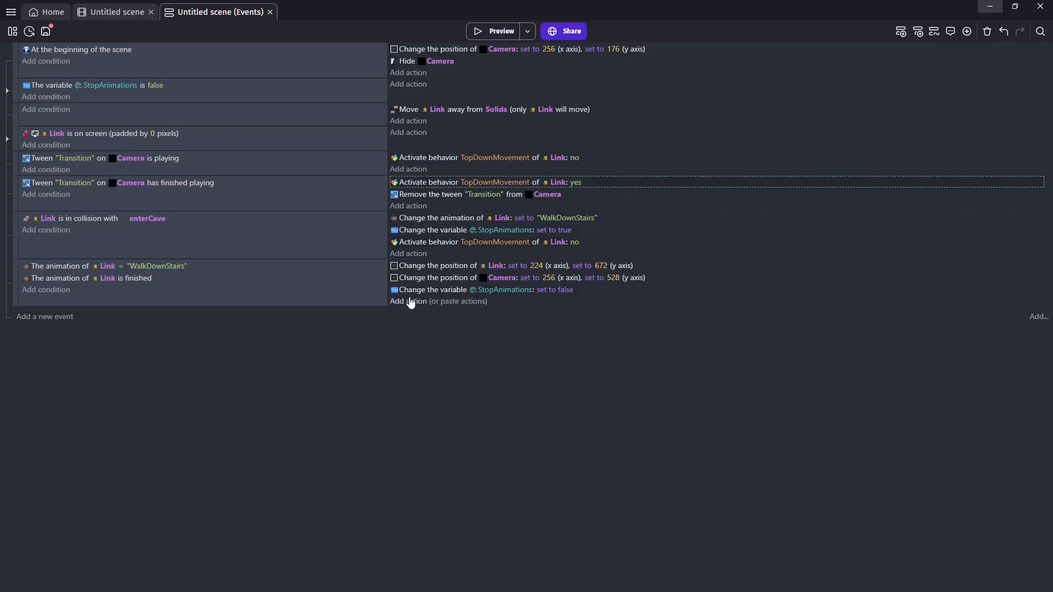
{"action": "left_click", "coordinate": [449, 301]}
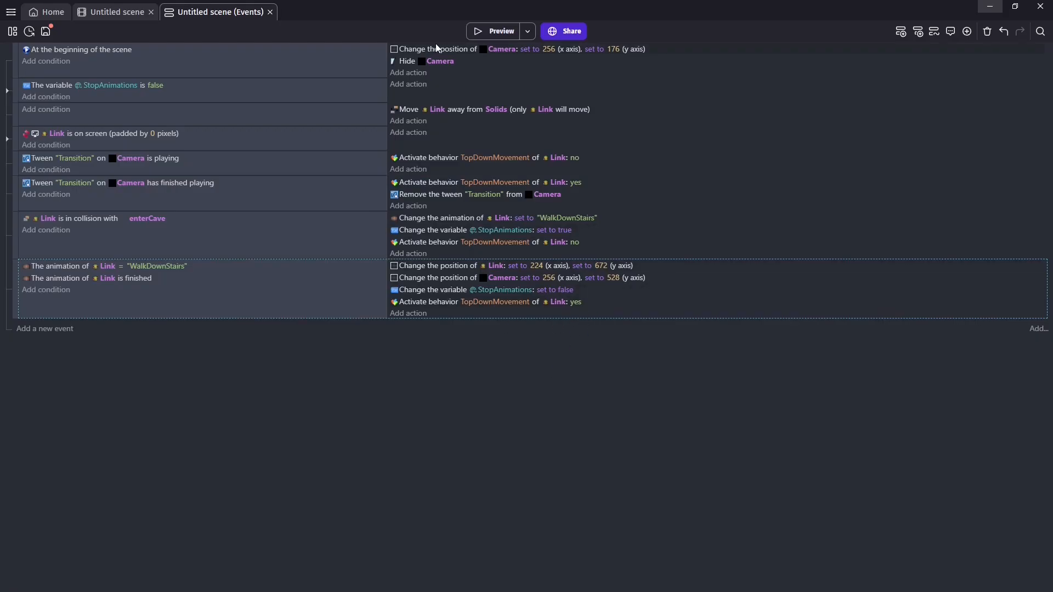
Step: Preview the game and walk Link into the cave entrance to check the stairs animation and teleport
{"action": "left_click", "coordinate": [476, 33]}
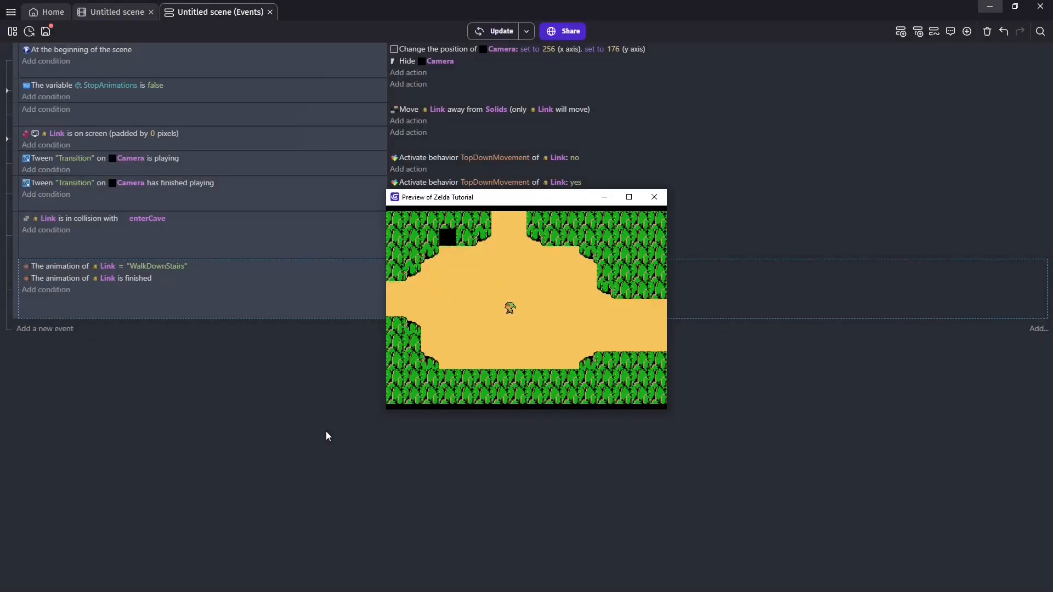
{"action": "key", "text": "Left"}
{"action": "key", "text": "Up"}
{"action": "key", "text": "Up"}
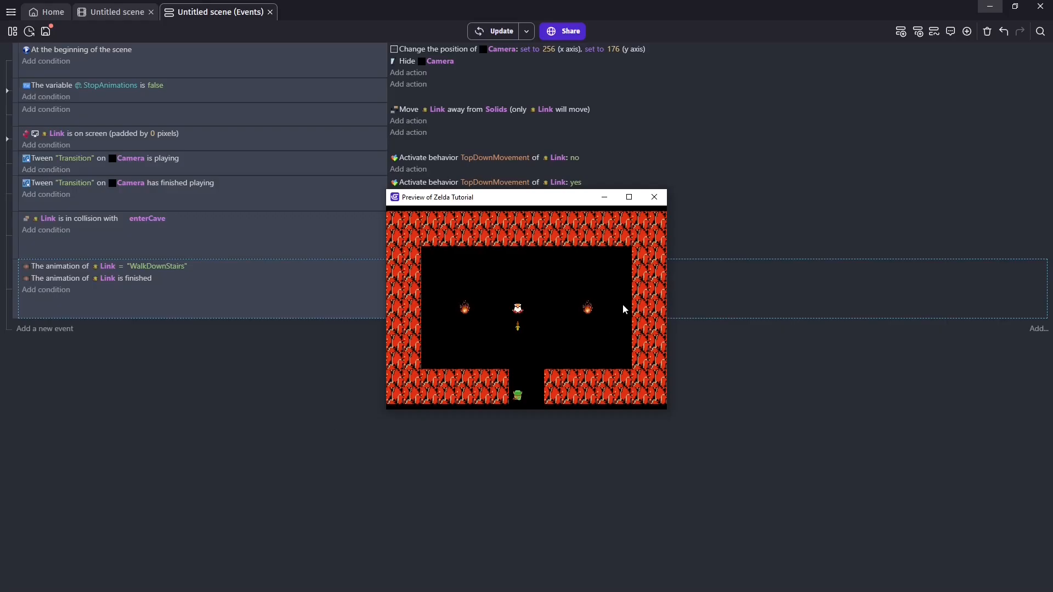
{"action": "left_click", "coordinate": [653, 199]}
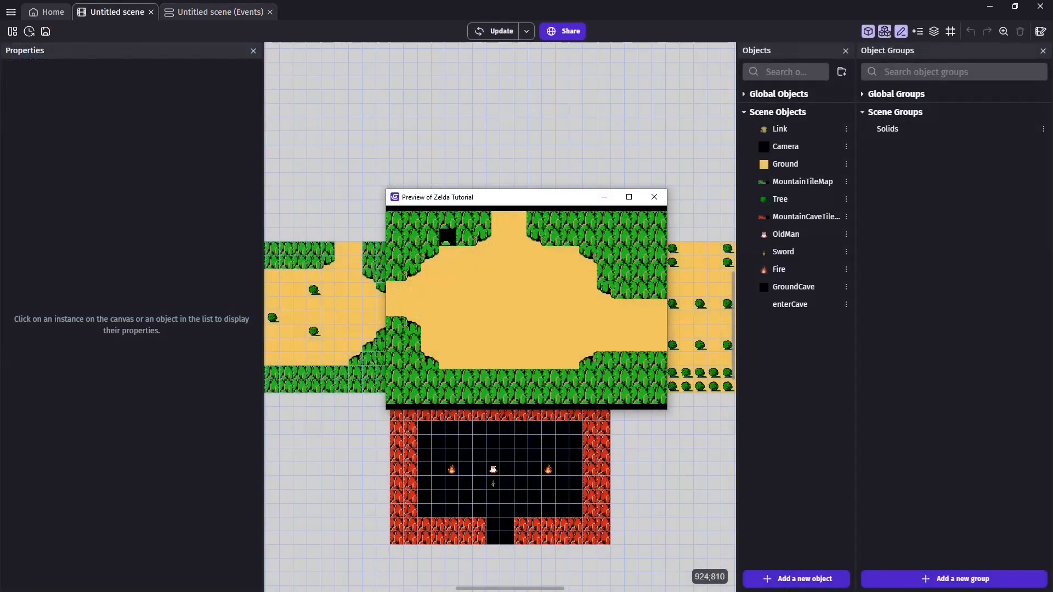
Step: Test the cave in the preview by walking Link up to the sword and back out through the lower exit
{"action": "key", "text": "Up"}
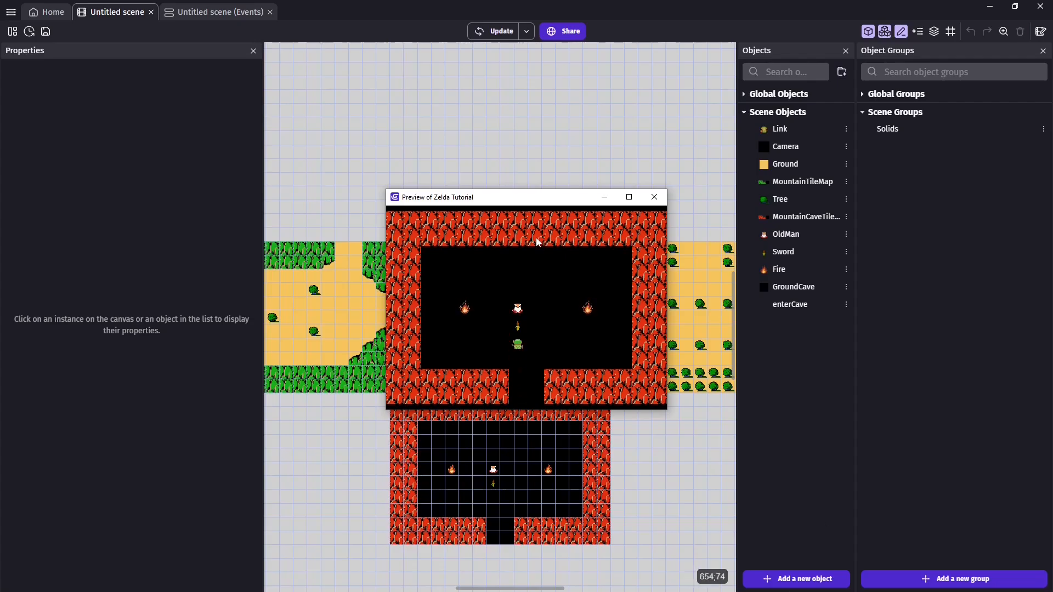
{"action": "key", "text": "Up"}
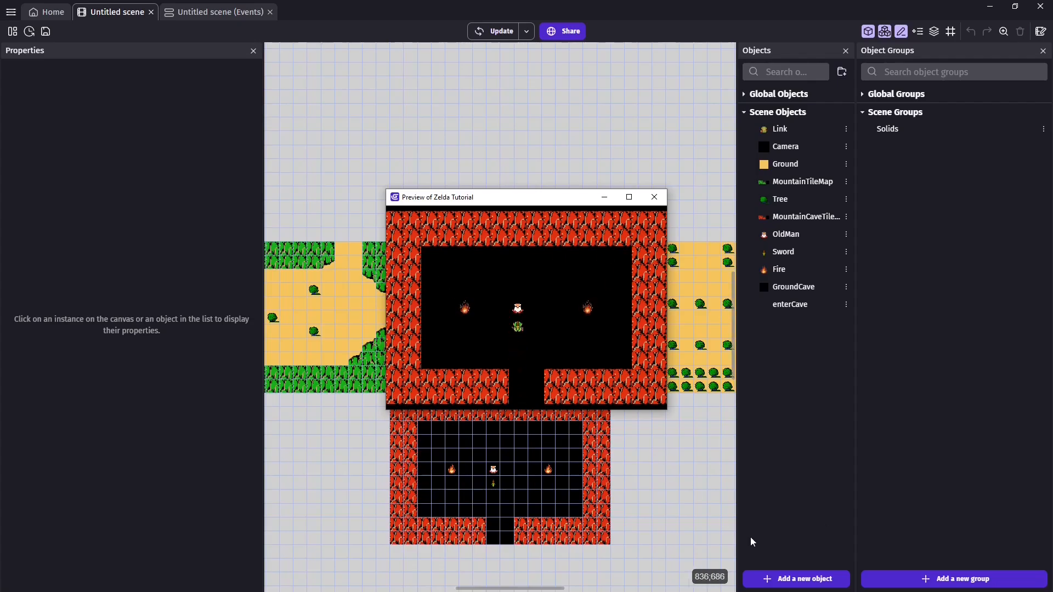
{"action": "key", "text": "Down"}
{"action": "key", "text": "Down"}
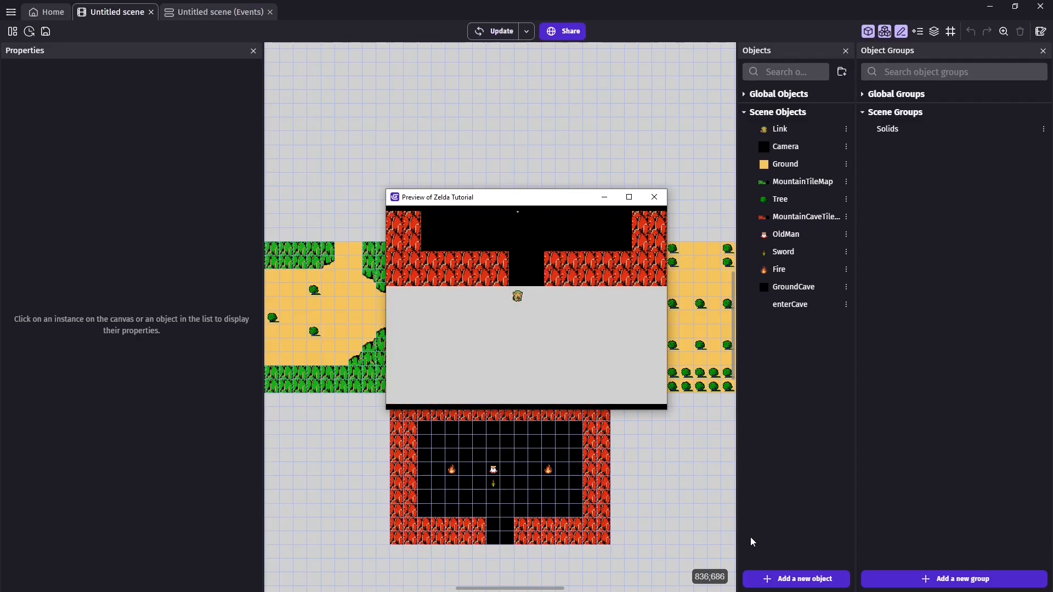
{"action": "left_click", "coordinate": [654, 197]}
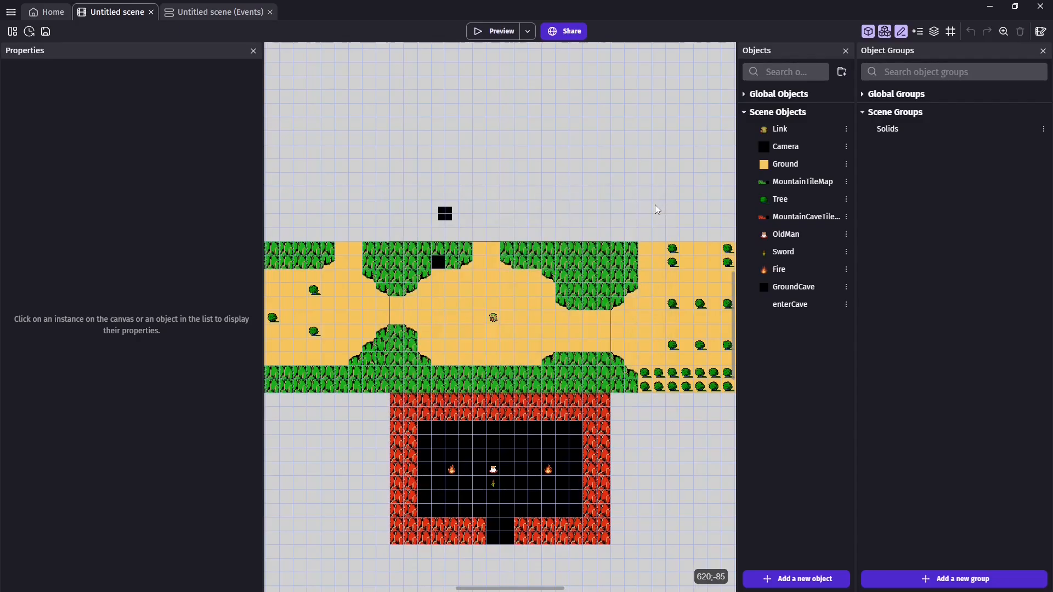
Step: Create a Text object named txtSword with size 24, white colour and centred alignment
{"action": "left_click", "coordinate": [828, 584]}
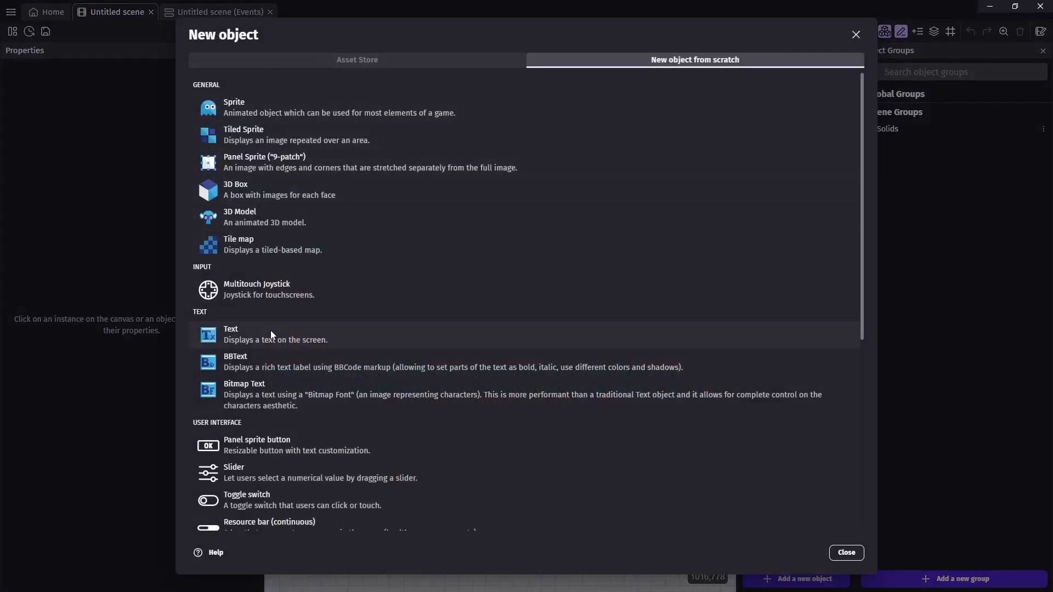
{"action": "left_click", "coordinate": [316, 340]}
{"action": "double_click", "coordinate": [240, 91]}
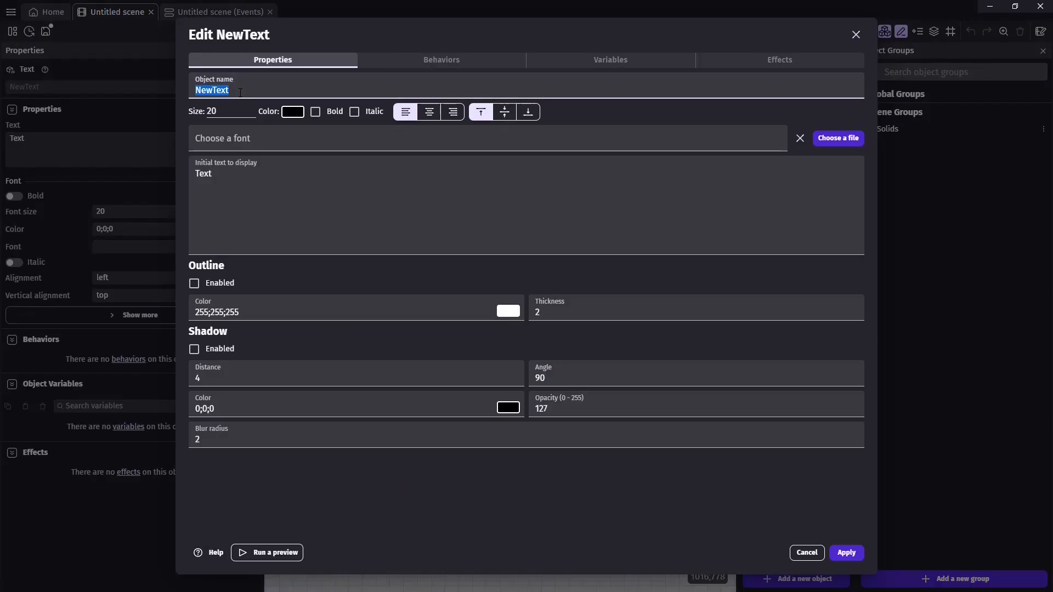
{"action": "type", "text": "txtSword"}
{"action": "left_click", "coordinate": [226, 112]}
{"action": "left_click", "coordinate": [293, 112]}
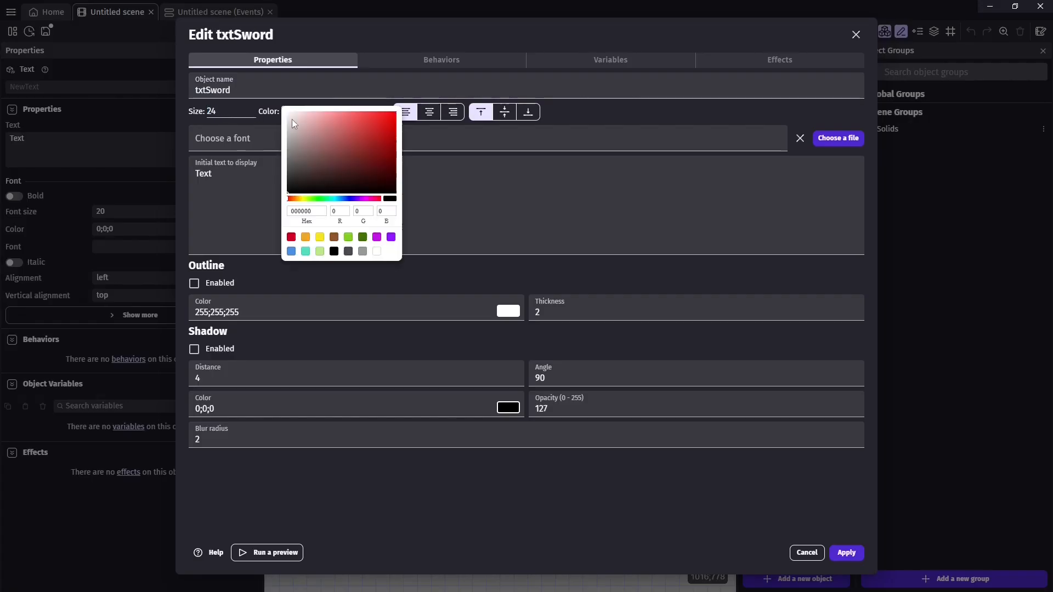
{"action": "left_click", "coordinate": [440, 120]}
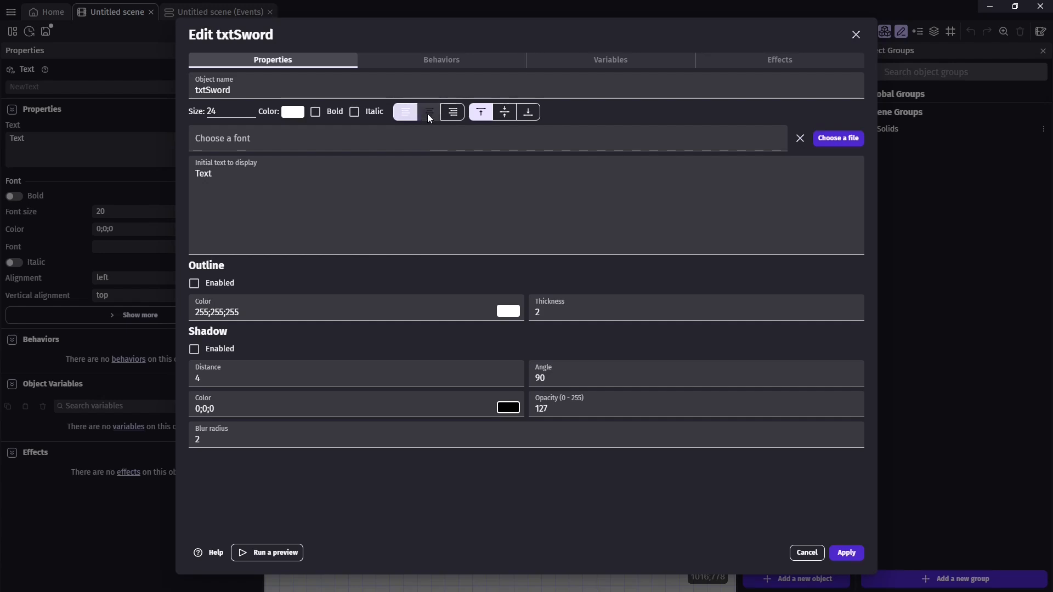
{"action": "left_click", "coordinate": [427, 113]}
Step: Give txtSword the Kenney Mini Square font from the asset store and the initial text "It's Dangerous to go alone, TAKE THIS!"
{"action": "left_click", "coordinate": [766, 141]}
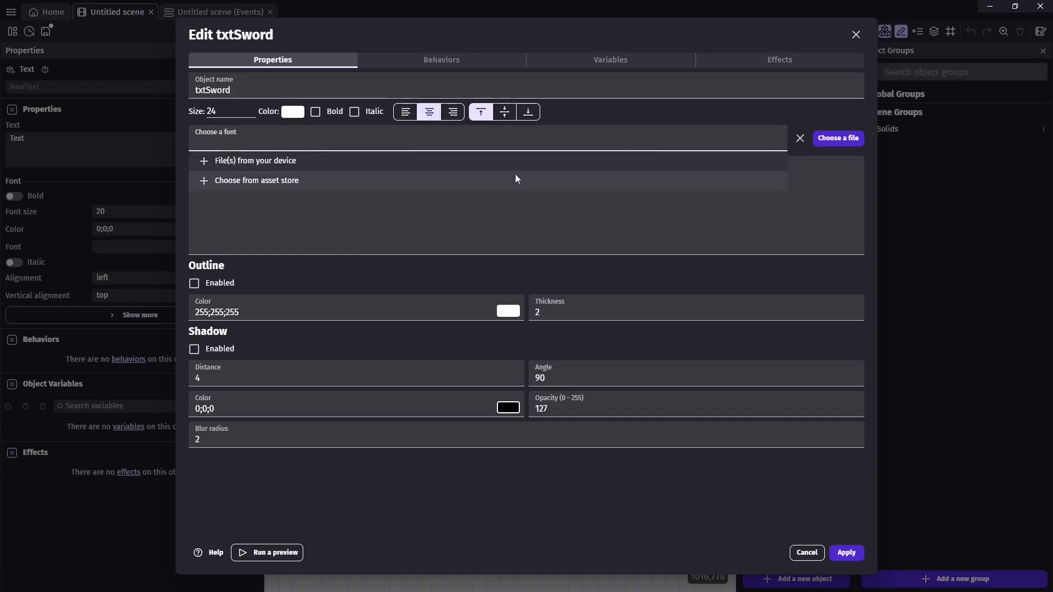
{"action": "left_click", "coordinate": [590, 209]}
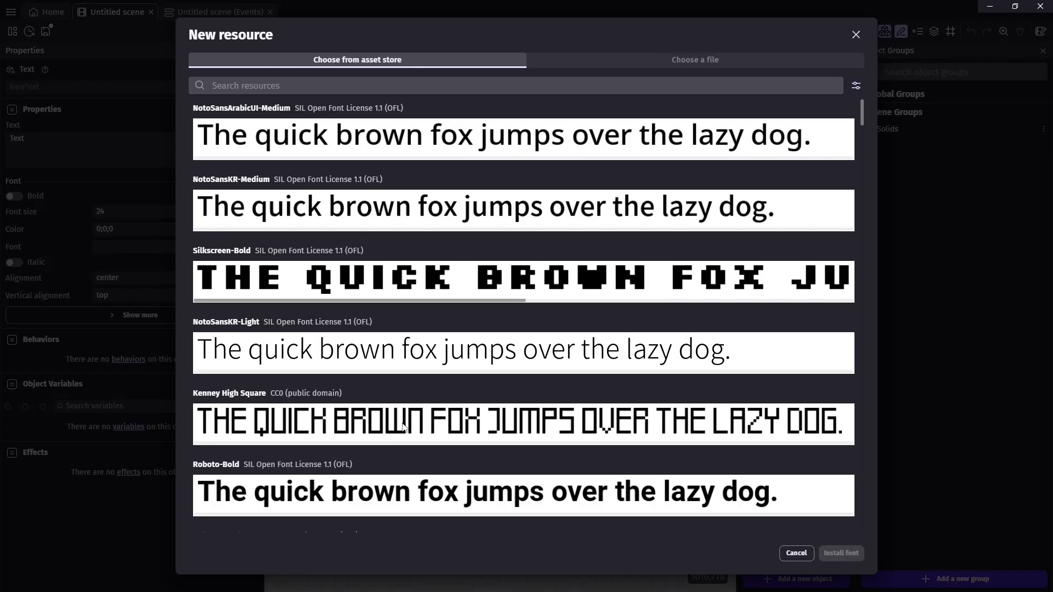
{"action": "left_click_drag", "start_coordinate": [862, 113], "coordinate": [873, 152]}
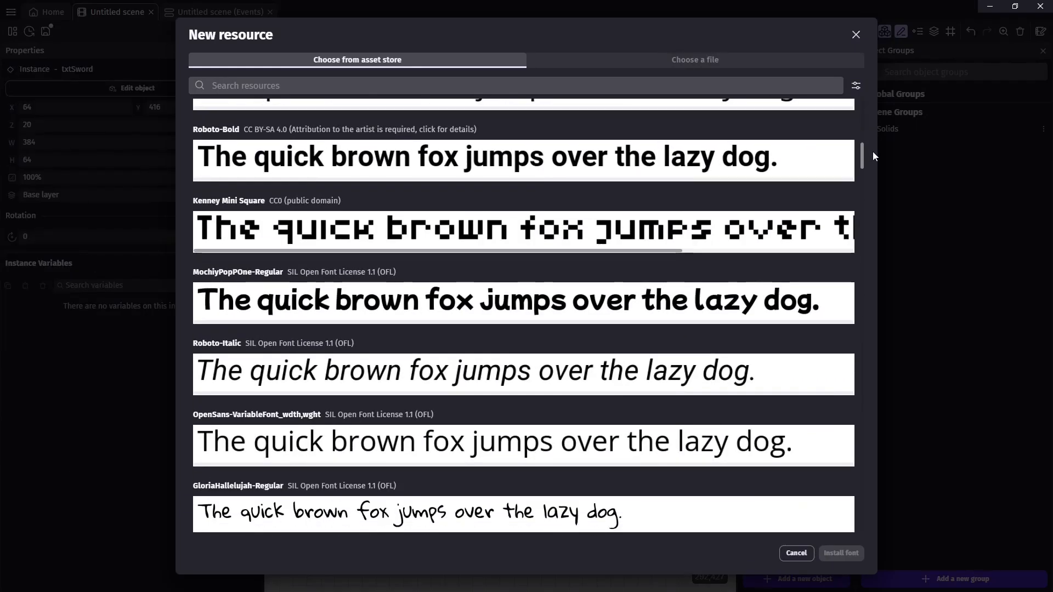
{"action": "left_click", "coordinate": [779, 206]}
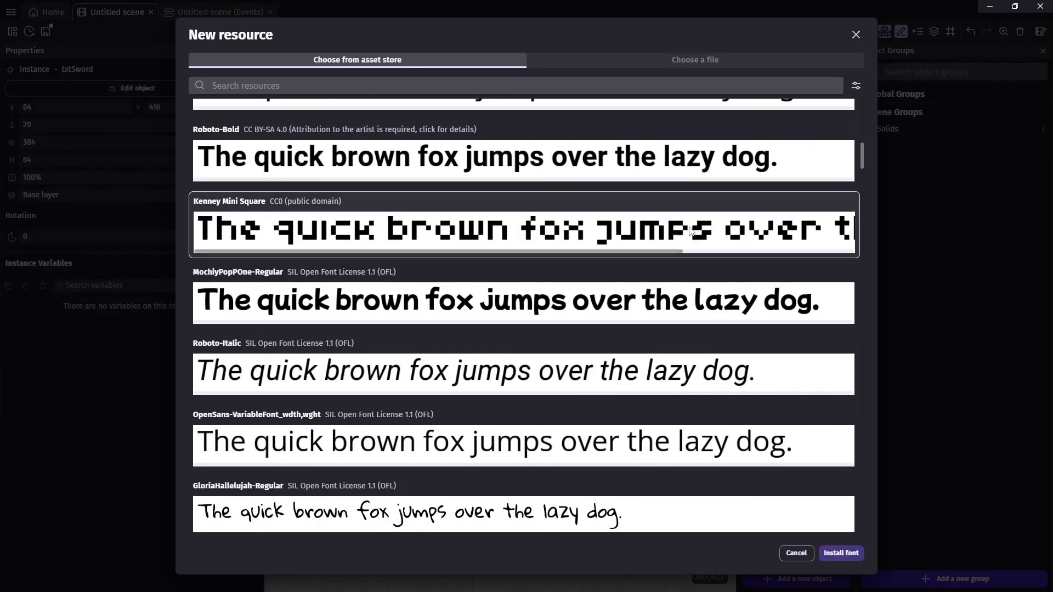
{"action": "left_click", "coordinate": [840, 553]}
{"action": "type", "text": "It's Dangerous"}
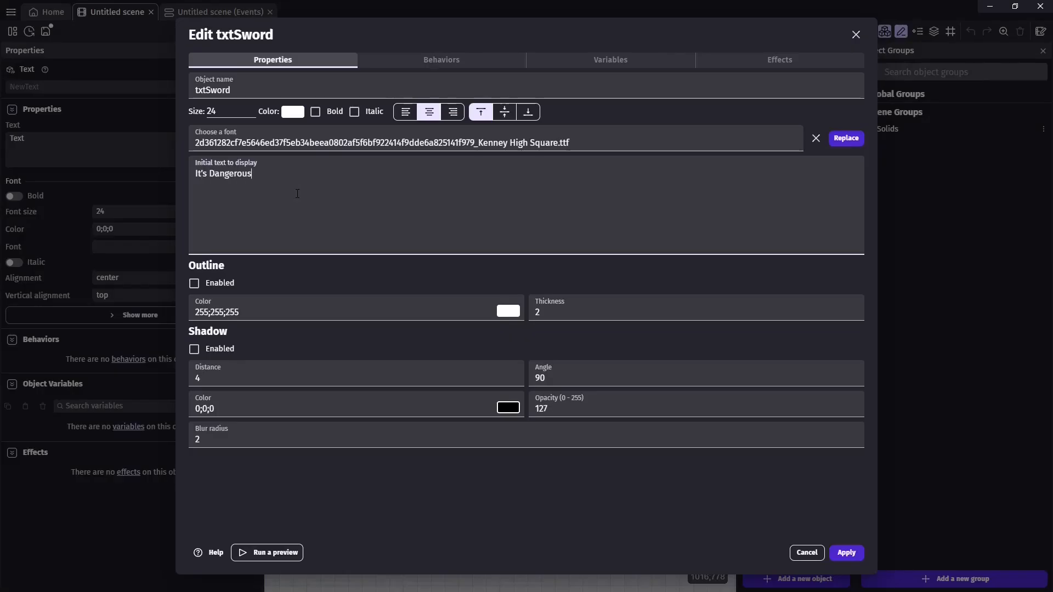
{"action": "type", "text": " to go alone, TAKE THIS!"}
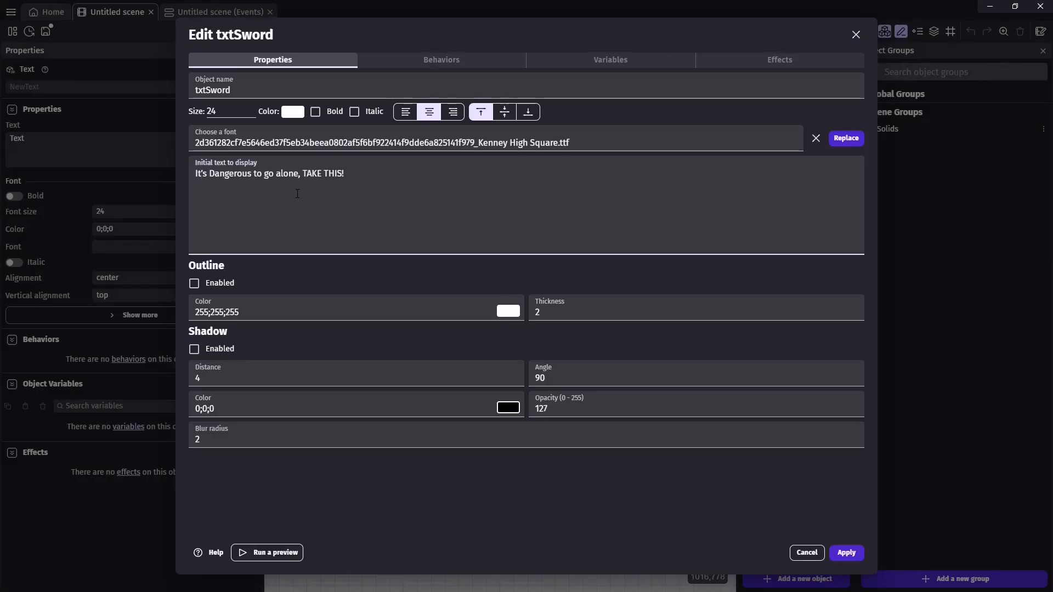
{"action": "left_click", "coordinate": [847, 553]}
Step: Place txtSword above the old man in the cave at X 64, Y 416, and resize it to 384 by 64
{"action": "left_click_drag", "start_coordinate": [778, 322], "coordinate": [413, 433]}
{"action": "left_click_drag", "start_coordinate": [556, 433], "coordinate": [589, 454]}
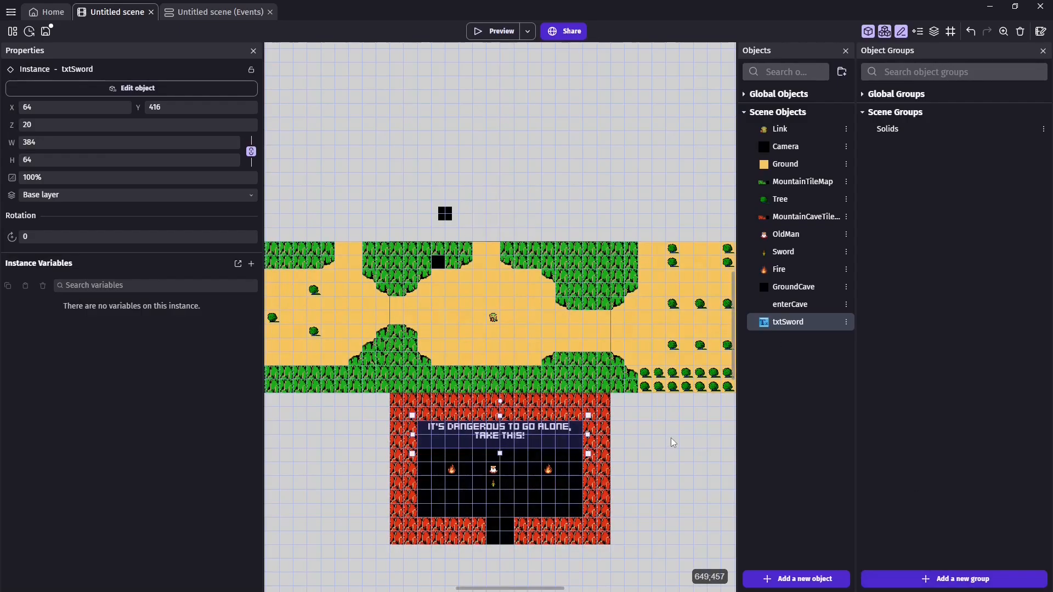
{"action": "left_click", "coordinate": [690, 443]}
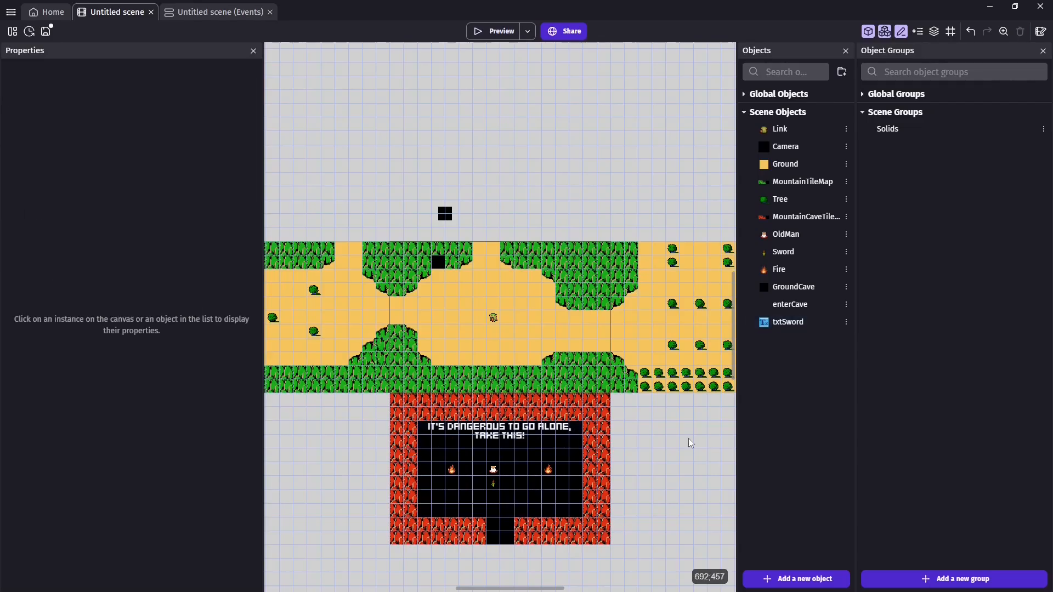
Step: Add the Auto typing text behavior to the txtSword object
{"action": "left_click", "coordinate": [509, 437]}
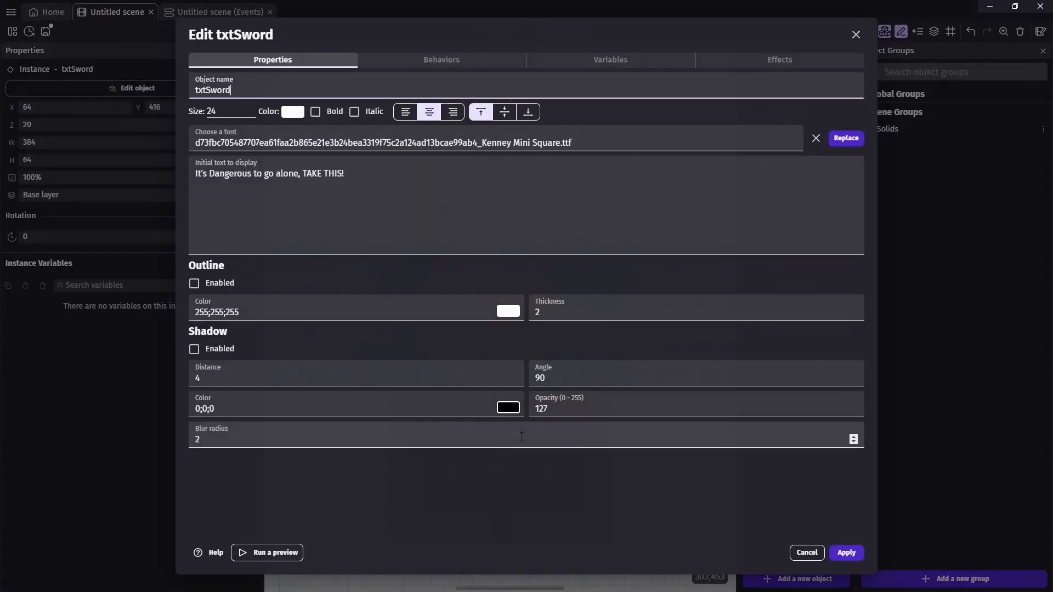
{"action": "double_click", "coordinate": [509, 437]}
{"action": "left_click", "coordinate": [462, 62]}
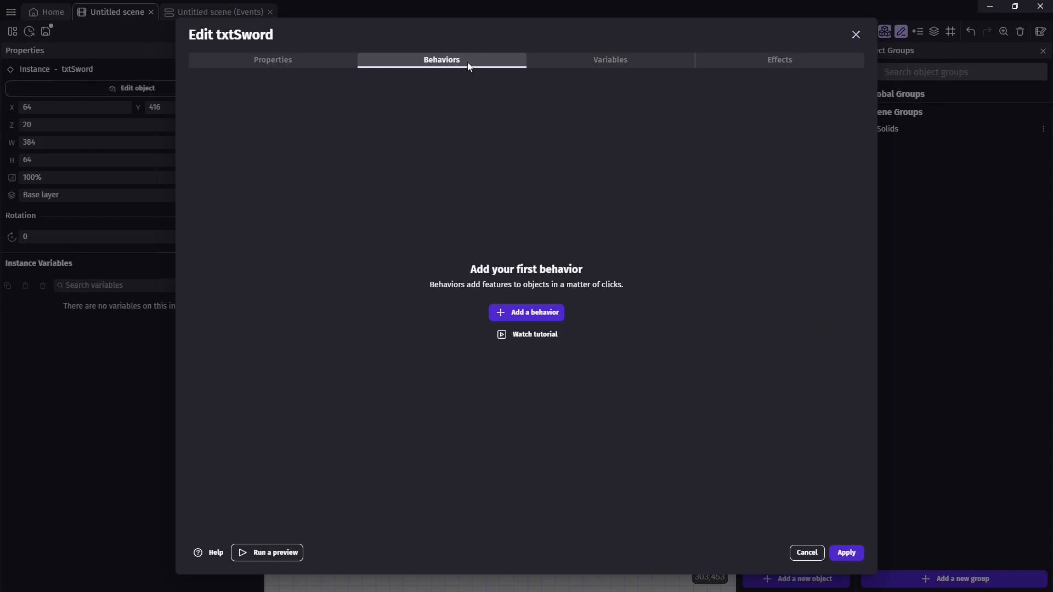
{"action": "left_click", "coordinate": [546, 311]}
{"action": "type", "text": "aut"}
{"action": "left_click", "coordinate": [303, 85]}
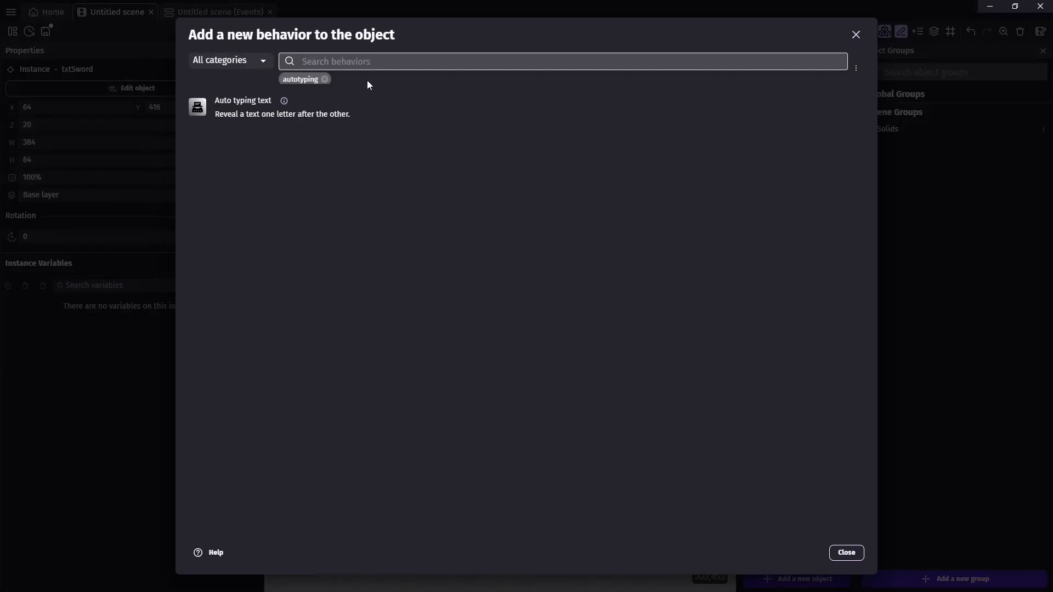
{"action": "left_click", "coordinate": [215, 115]}
{"action": "left_click", "coordinate": [846, 552]}
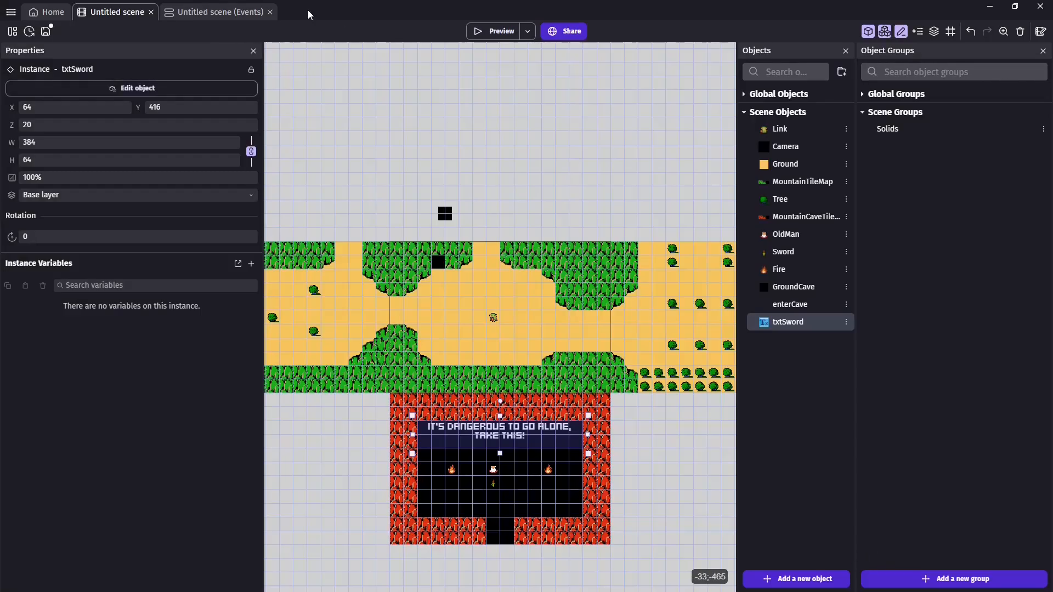
Step: Add an action to the WalkDownStairs animation-finished event that restarts typing from the beginning on txtSword
{"action": "left_click", "coordinate": [220, 12]}
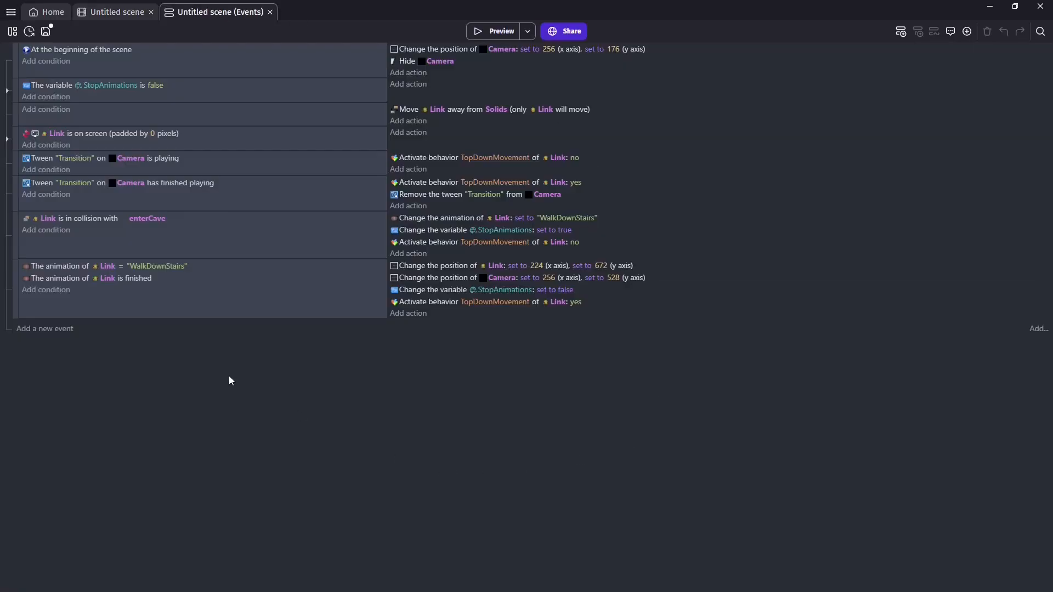
{"action": "left_click", "coordinate": [418, 314]}
{"action": "left_click", "coordinate": [68, 301]}
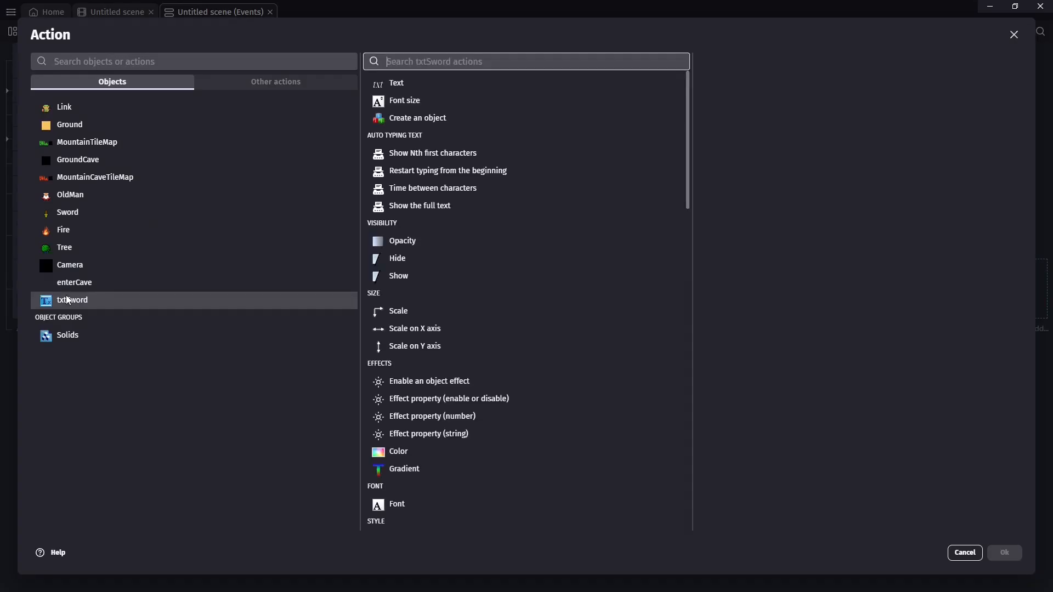
{"action": "left_click", "coordinate": [431, 177]}
{"action": "left_click", "coordinate": [1004, 553]}
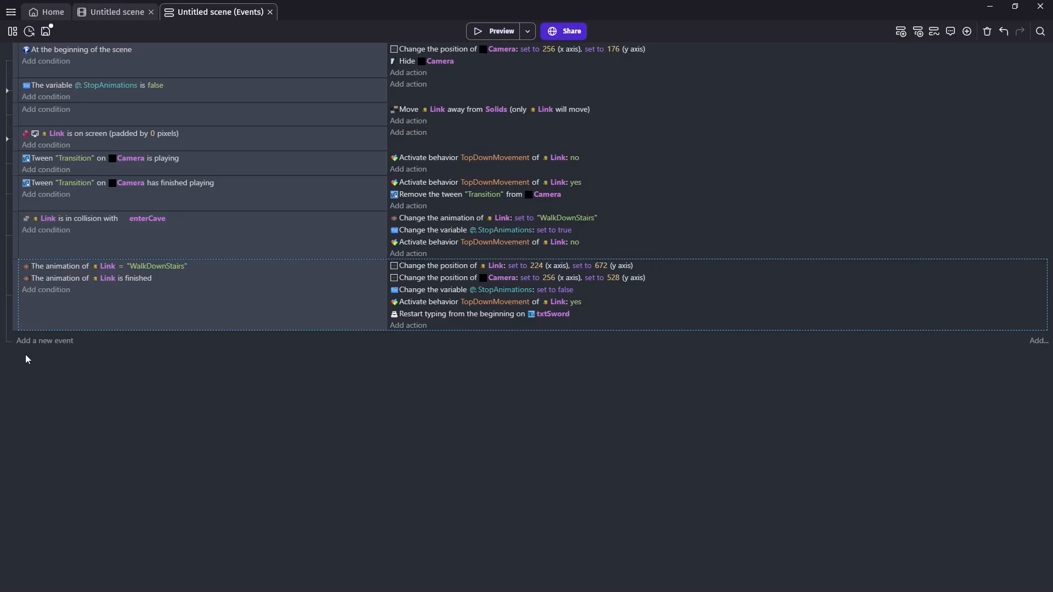
Step: Add a new event at the end with the condition that Link is in collision with Sword
{"action": "left_click", "coordinate": [37, 343]}
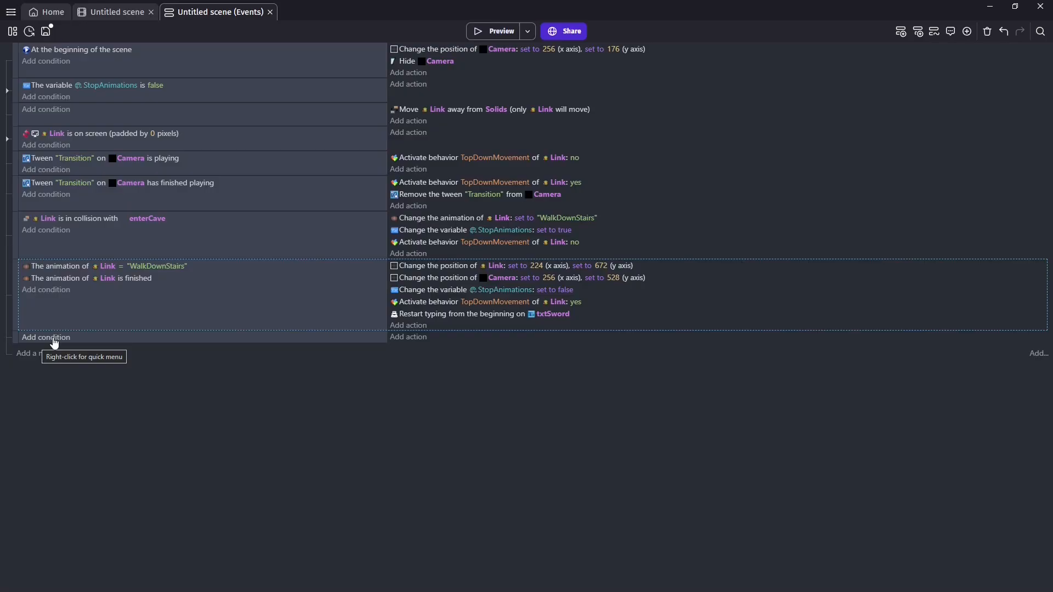
{"action": "left_click", "coordinate": [53, 337]}
{"action": "left_click", "coordinate": [61, 107]}
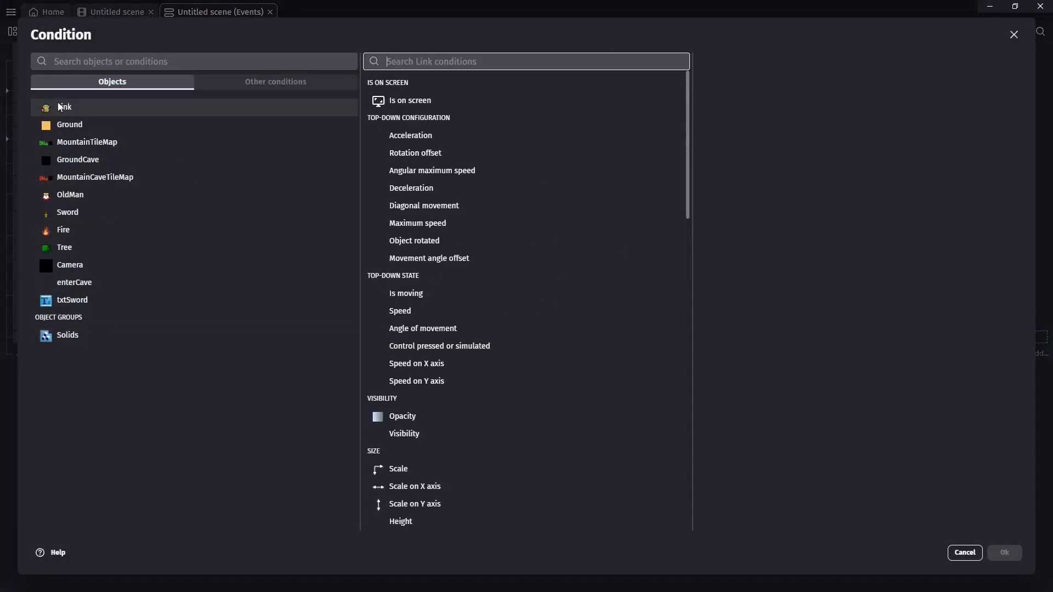
{"action": "type", "text": "coll"}
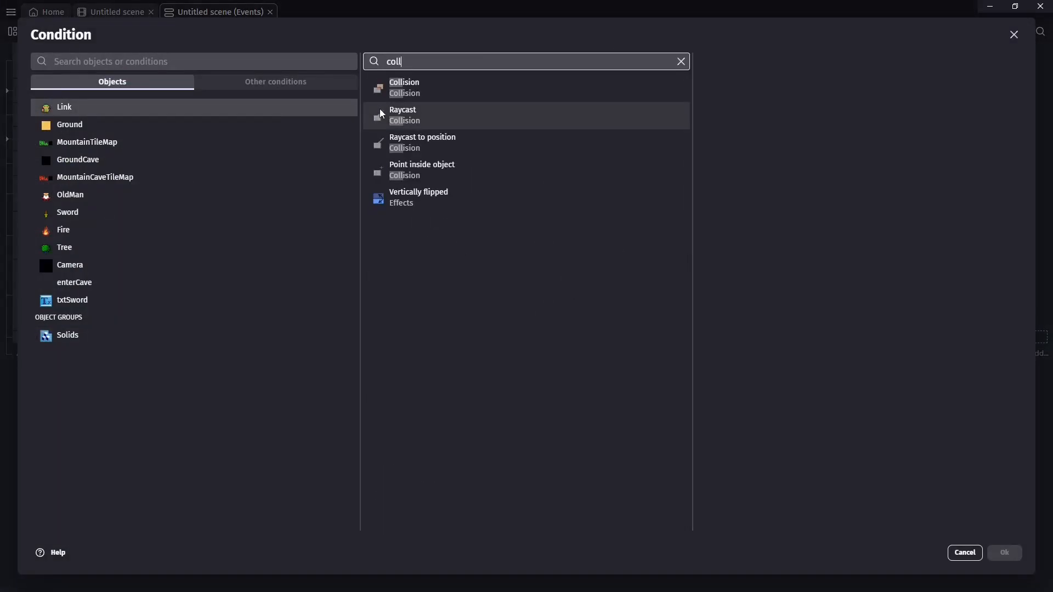
{"action": "left_click", "coordinate": [403, 92]}
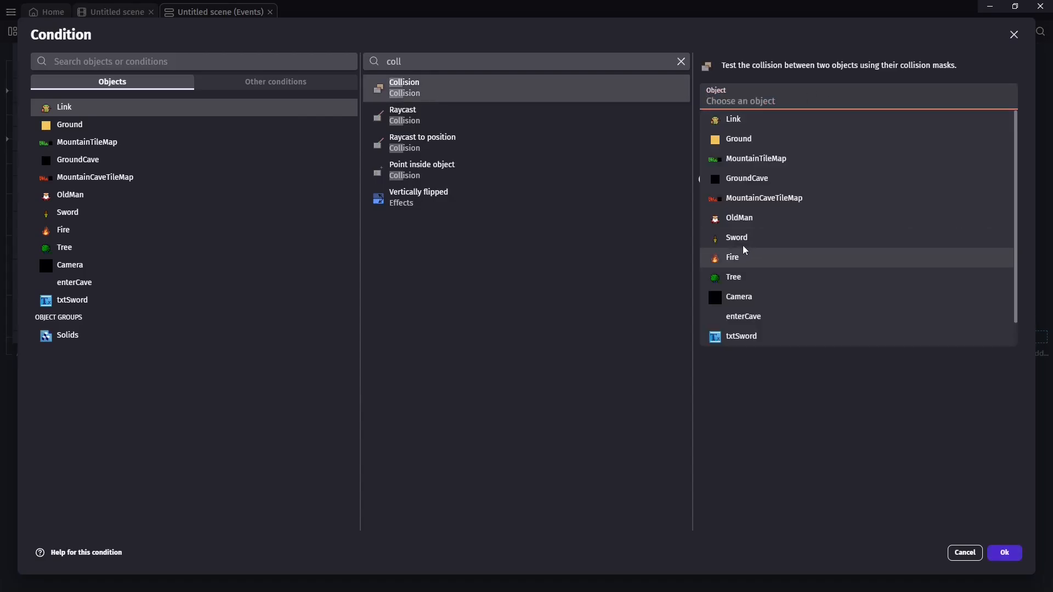
{"action": "left_click", "coordinate": [737, 237]}
{"action": "left_click", "coordinate": [1005, 553]}
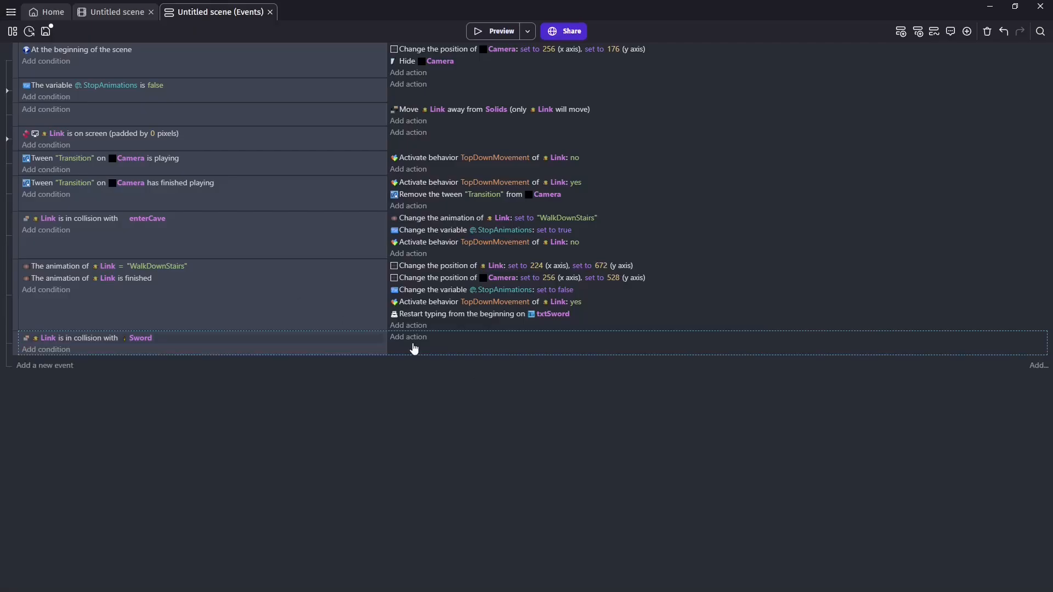
Step: Add an action to the Link and Sword collision event that deletes the Sword object
{"action": "left_click", "coordinate": [412, 343]}
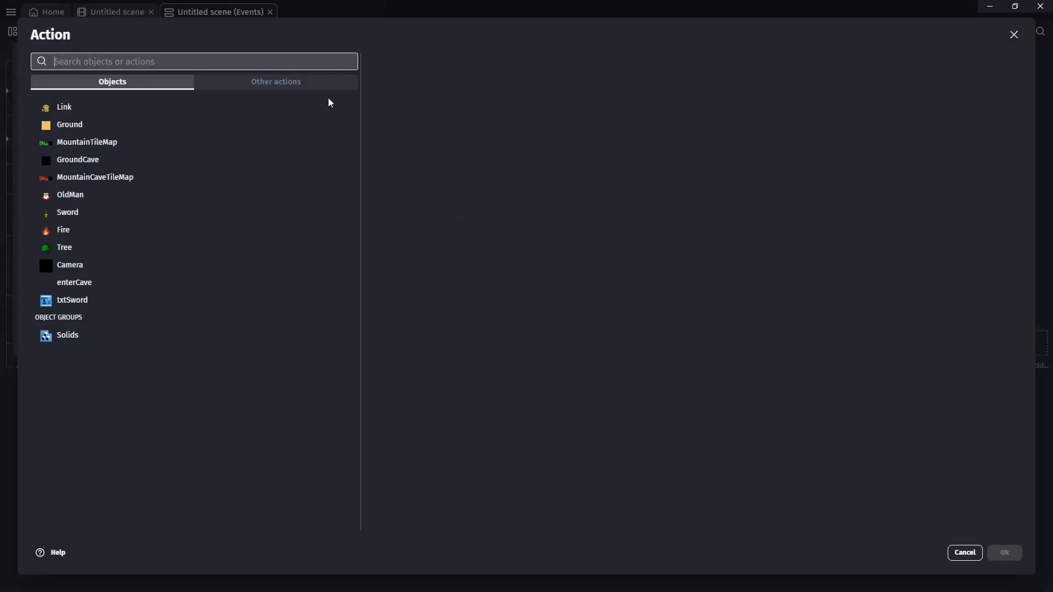
{"action": "left_click", "coordinate": [78, 217]}
{"action": "type", "text": "del"}
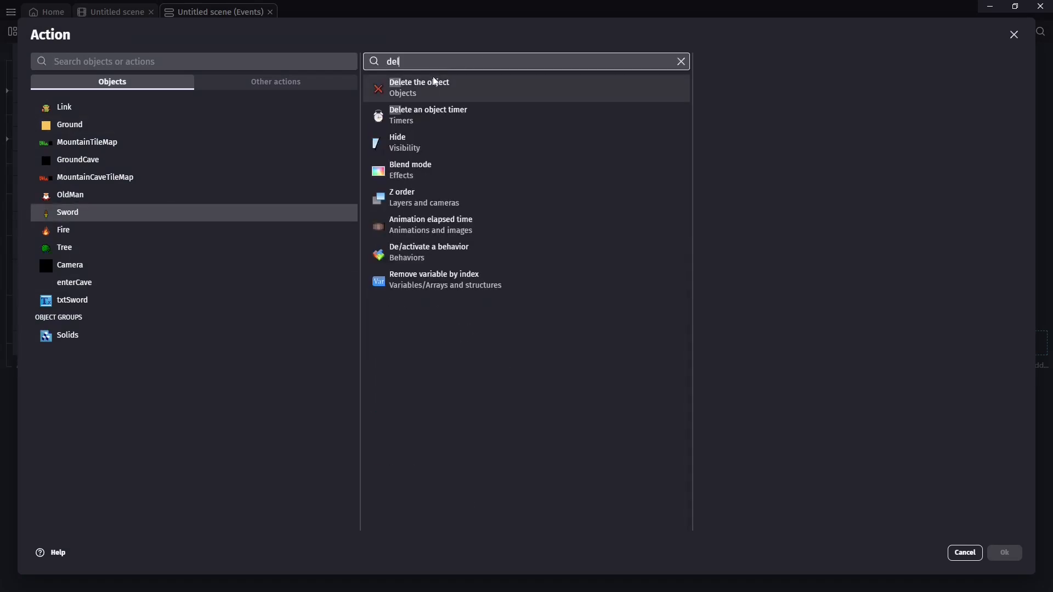
{"action": "left_click", "coordinate": [426, 90]}
{"action": "left_click", "coordinate": [1004, 553]}
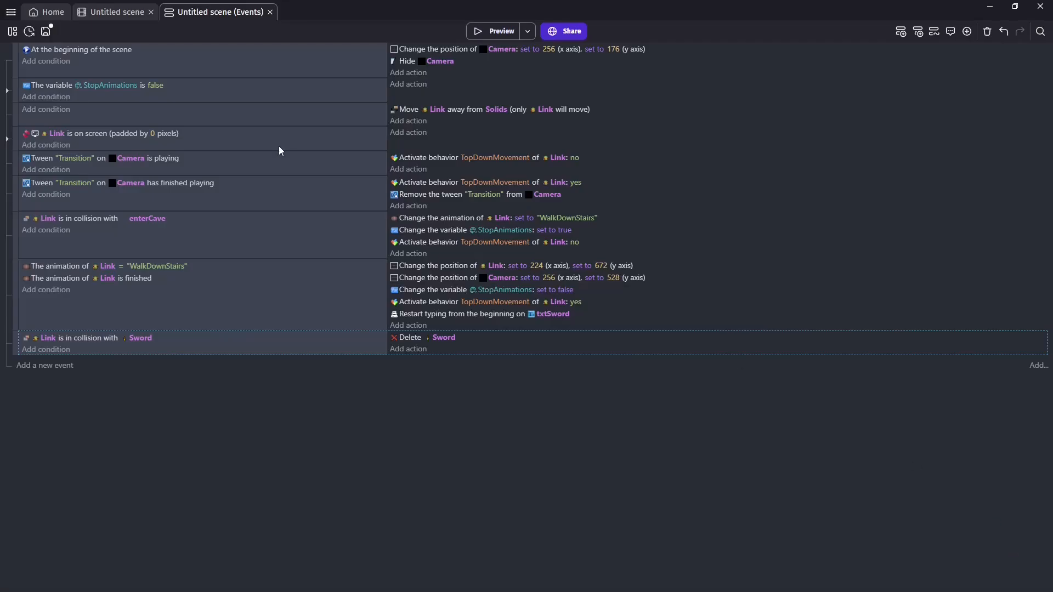
Step: Add a new animation named Collect to the Link object in the scene
{"action": "left_click", "coordinate": [113, 13]}
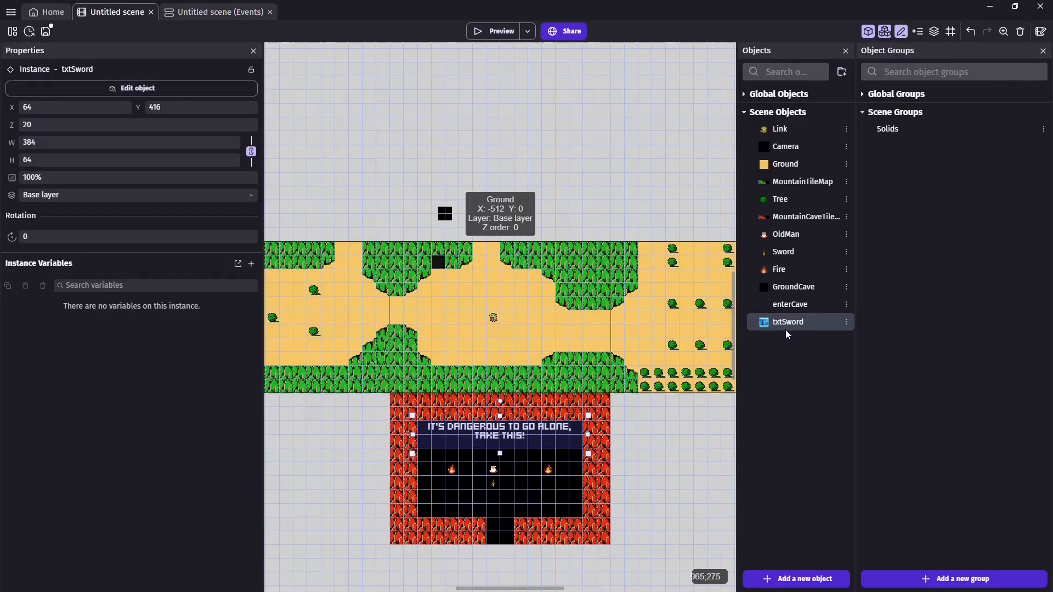
{"action": "double_click", "coordinate": [766, 128]}
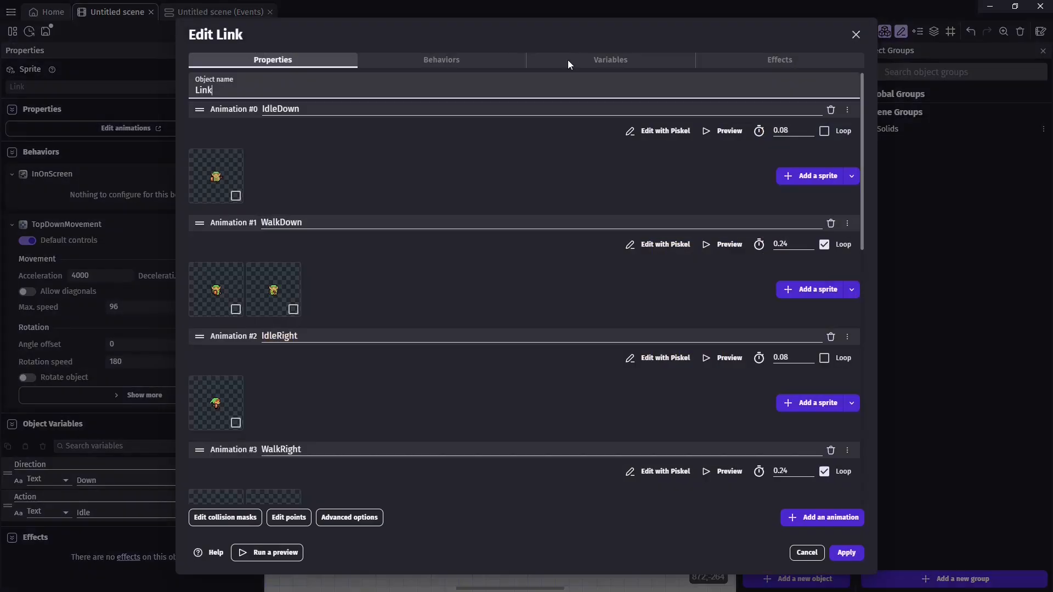
{"action": "left_click_drag", "start_coordinate": [862, 103], "coordinate": [877, 411]}
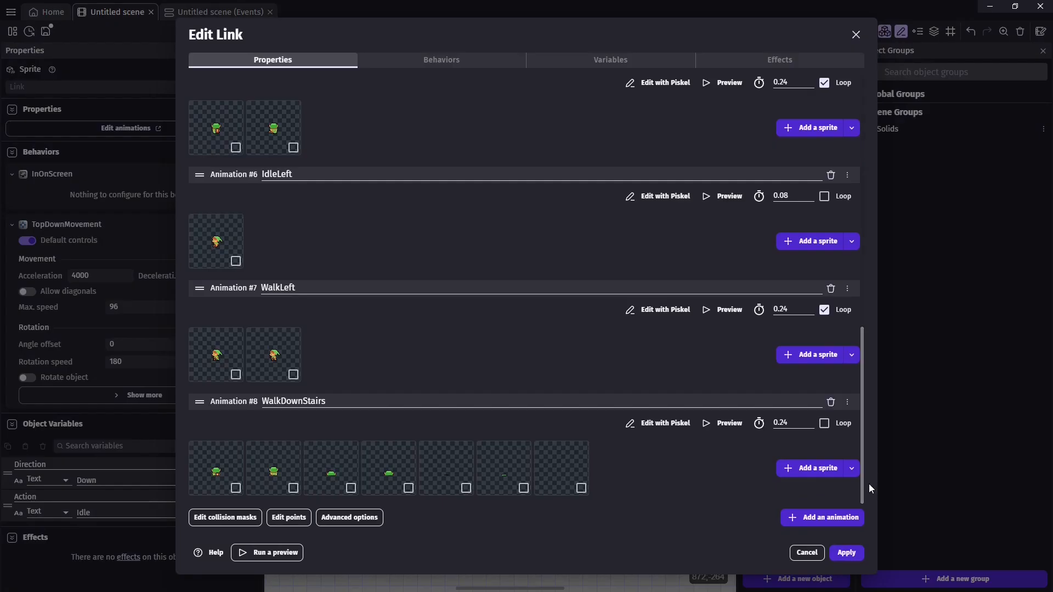
{"action": "left_click", "coordinate": [841, 519]}
{"action": "left_click", "coordinate": [335, 402]}
{"action": "type", "text": "Collect"}
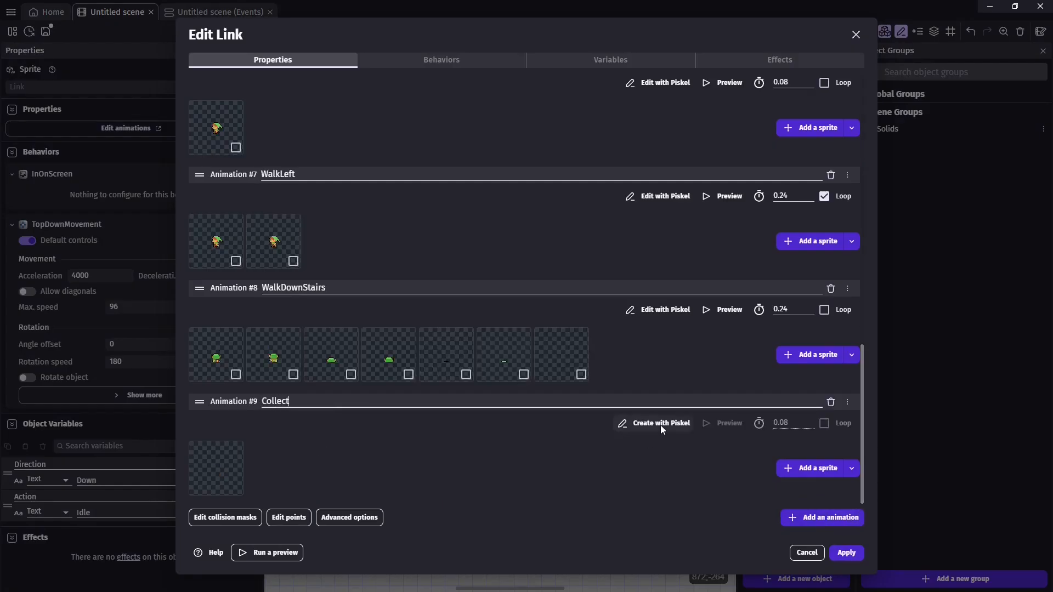
Step: Create the Collect animation in Piskel by importing the Link image as a spritesheet with a 32 x 32 frame size
{"action": "left_click", "coordinate": [660, 425]}
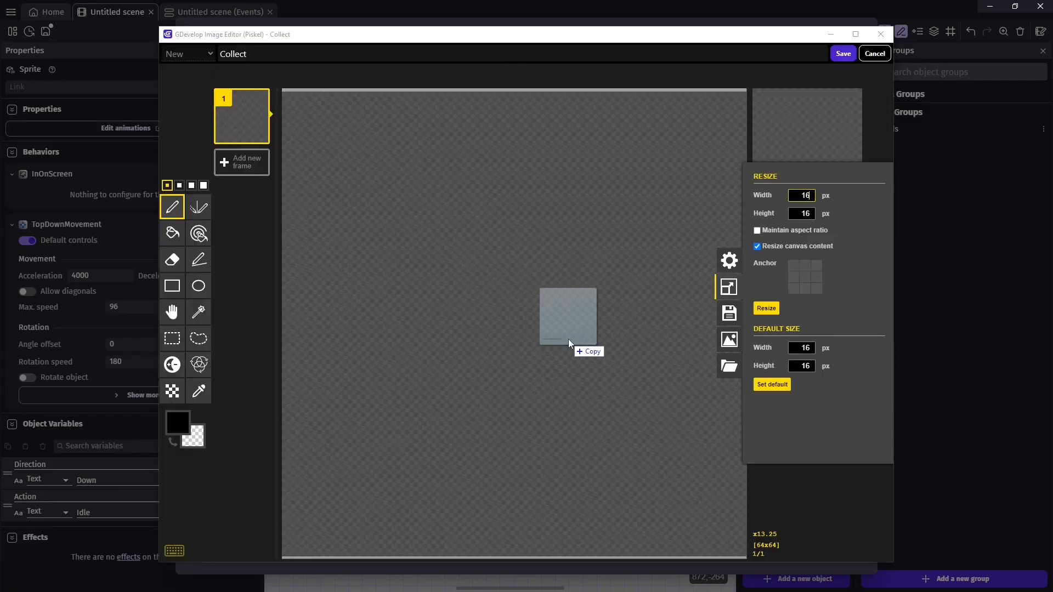
{"action": "left_click_drag", "start_coordinate": [568, 339], "coordinate": [570, 338]}
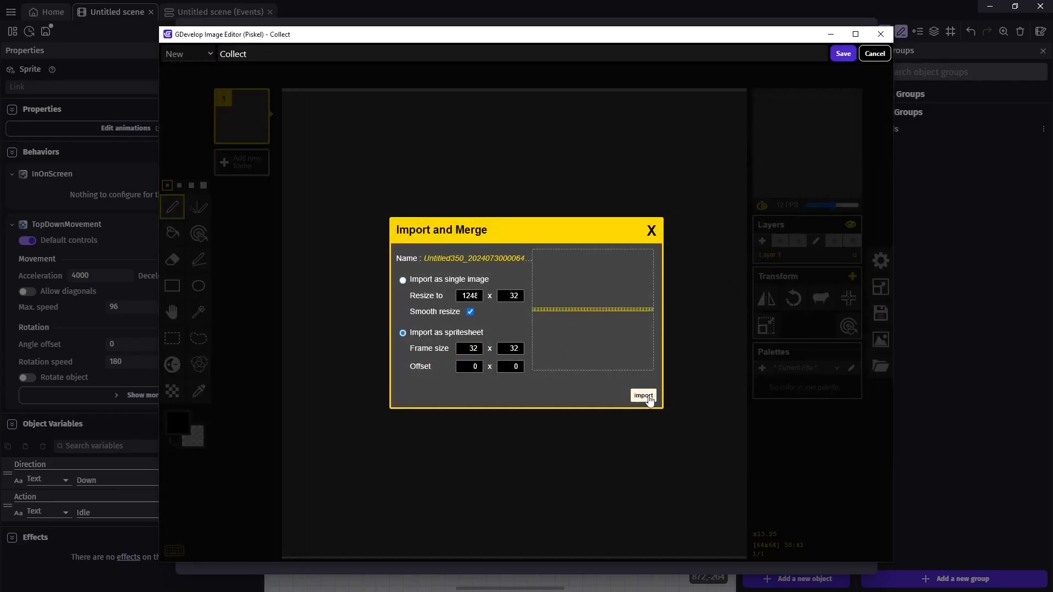
{"action": "left_click", "coordinate": [643, 396]}
{"action": "left_click", "coordinate": [573, 298]}
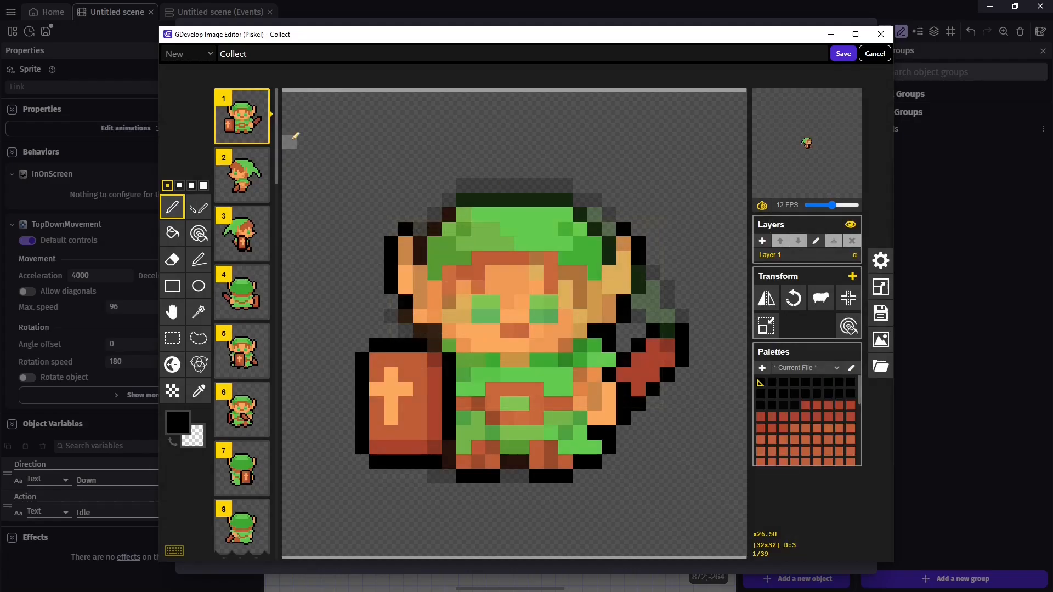
Step: Delete all imported frames except the last one, where Link faces forward with both arms raised
{"action": "left_click", "coordinate": [260, 99]}
{"action": "left_click", "coordinate": [260, 99]}
{"action": "left_click", "coordinate": [260, 99]}
{"action": "left_click", "coordinate": [260, 101]}
{"action": "left_click", "coordinate": [260, 101]}
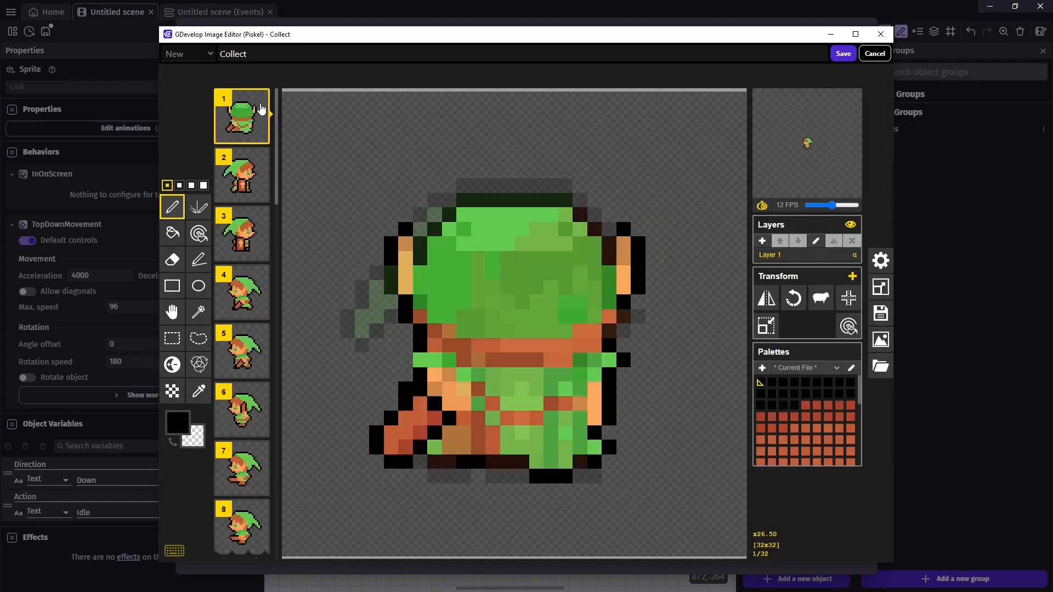
{"action": "left_click", "coordinate": [261, 101]}
{"action": "left_click", "coordinate": [260, 101]}
{"action": "left_click", "coordinate": [261, 100]}
{"action": "left_click", "coordinate": [261, 101]}
{"action": "left_click", "coordinate": [262, 101]}
{"action": "left_click", "coordinate": [262, 101]}
{"action": "left_click", "coordinate": [262, 101]}
{"action": "left_click", "coordinate": [261, 101]}
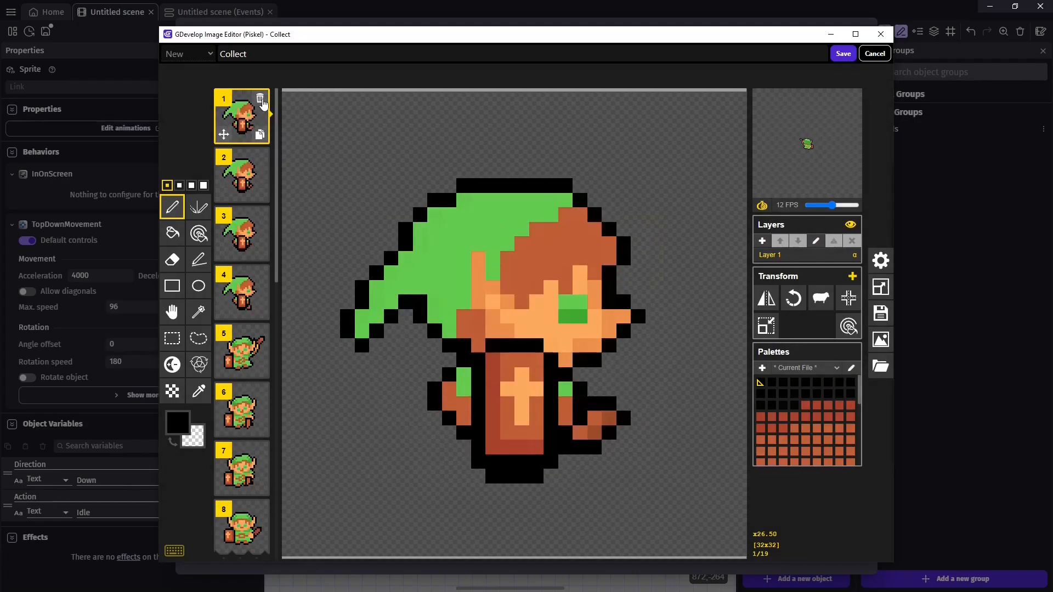
{"action": "left_click", "coordinate": [261, 101]}
{"action": "left_click", "coordinate": [261, 101]}
{"action": "left_click", "coordinate": [262, 101]}
{"action": "left_click", "coordinate": [262, 100]}
{"action": "left_click", "coordinate": [261, 101]}
{"action": "left_click", "coordinate": [261, 101]}
{"action": "left_click", "coordinate": [261, 101]}
{"action": "left_click", "coordinate": [262, 101]}
{"action": "left_click", "coordinate": [261, 101]}
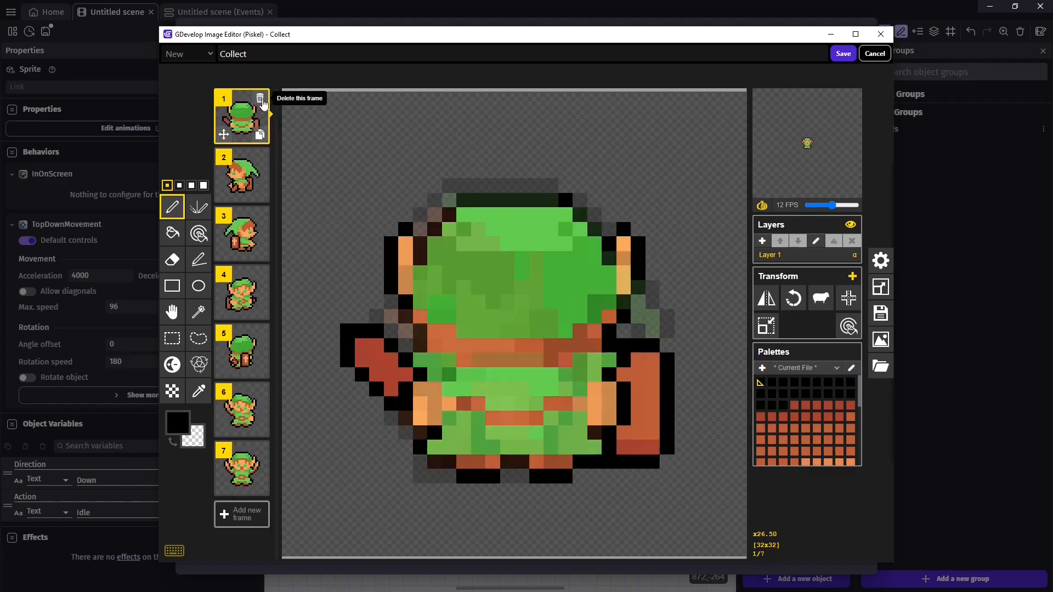
{"action": "left_click", "coordinate": [261, 101]}
{"action": "left_click", "coordinate": [261, 101]}
{"action": "left_click", "coordinate": [261, 101]}
{"action": "left_click", "coordinate": [262, 102]}
{"action": "left_click", "coordinate": [262, 103]}
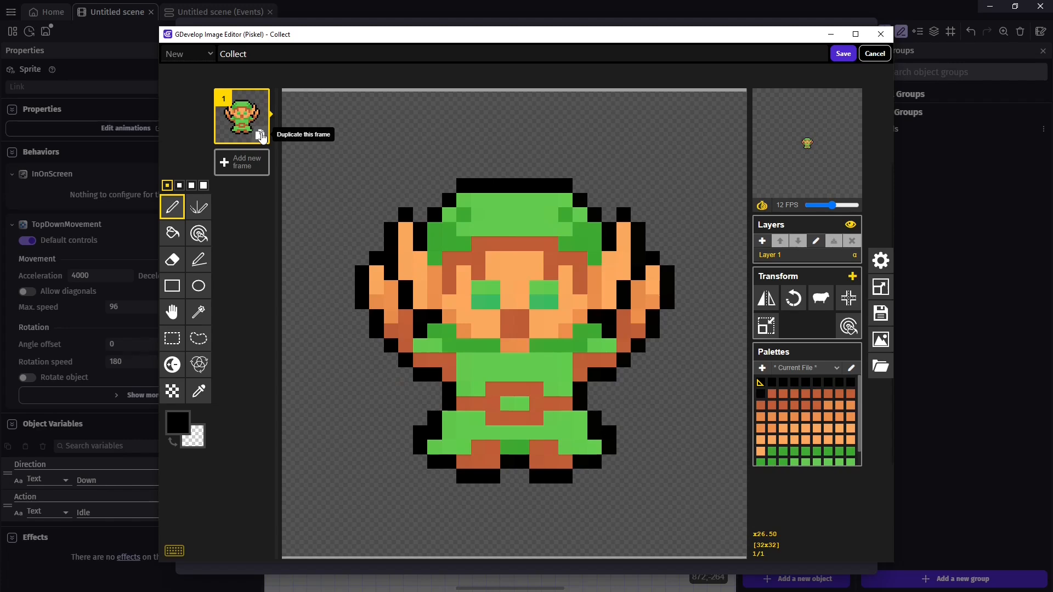
Step: Duplicate the raised-arms frame, save the sprite, and apply the Collect animation with a frame time of 0.7
{"action": "left_click", "coordinate": [260, 135]}
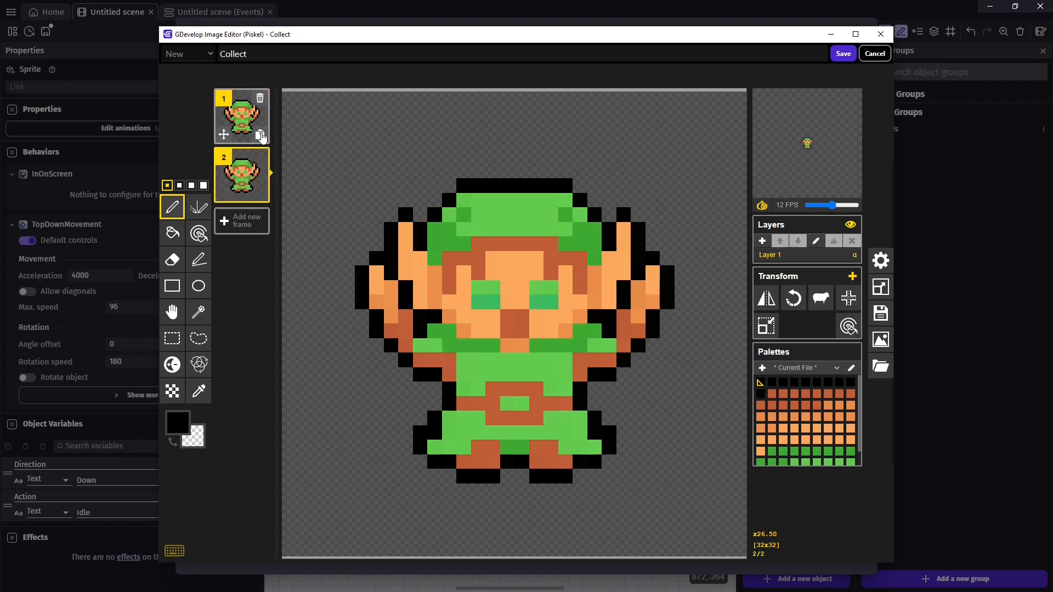
{"action": "left_click", "coordinate": [843, 53]}
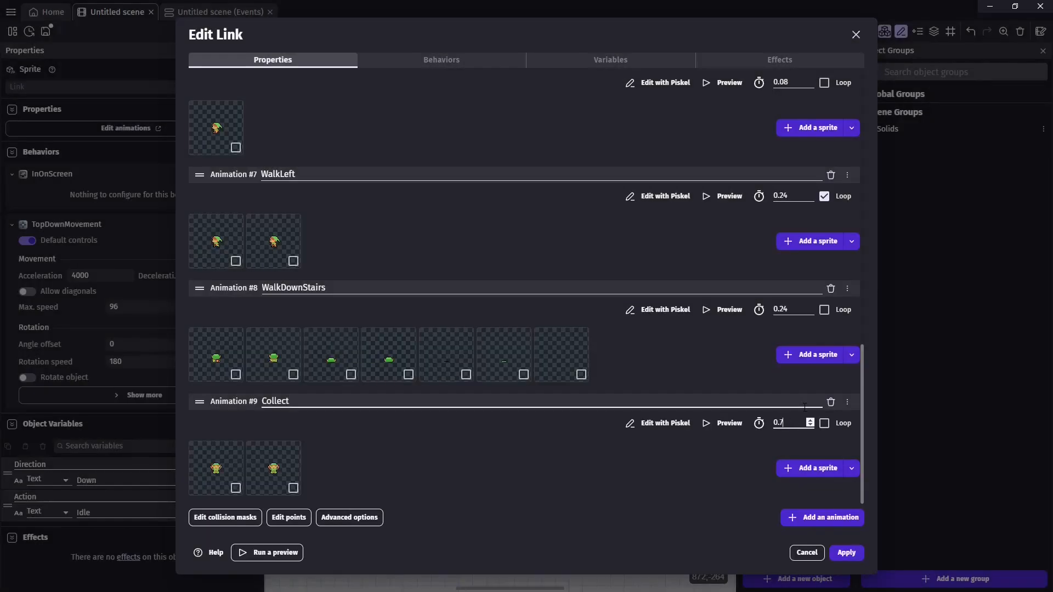
{"action": "left_click", "coordinate": [846, 553]}
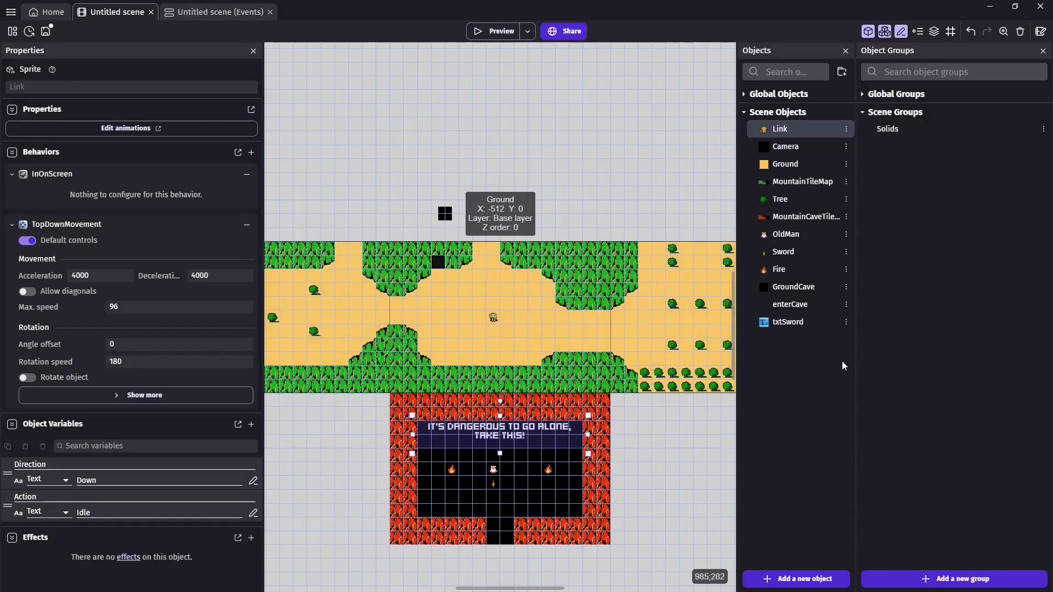
Step: Add an action to the Sword collision event that sets Link's animation to "Collect"
{"action": "key", "text": "ctrl+Tab"}
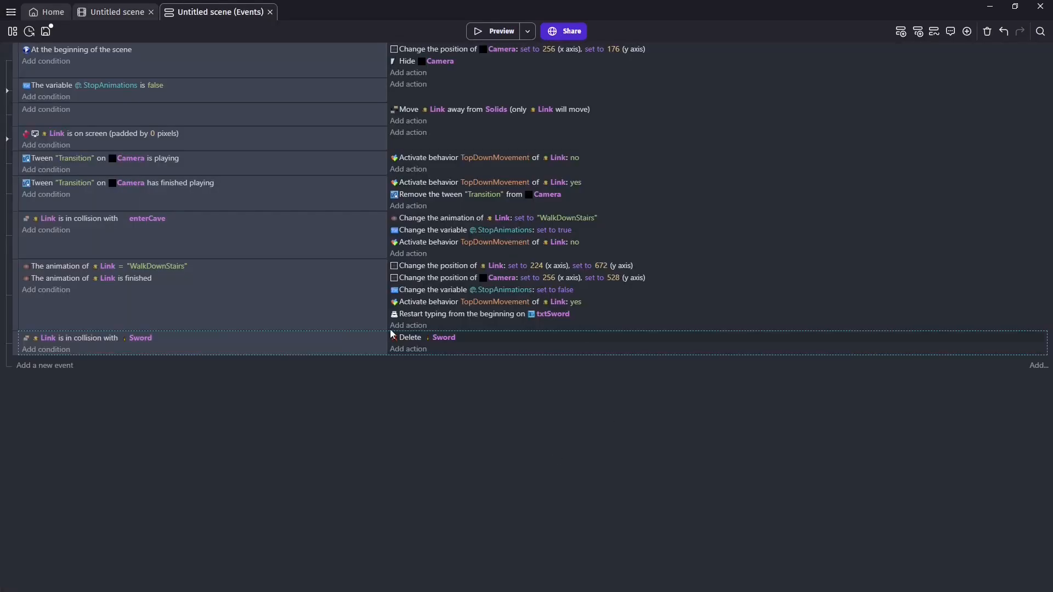
{"action": "left_click", "coordinate": [421, 349]}
{"action": "left_click", "coordinate": [51, 107]}
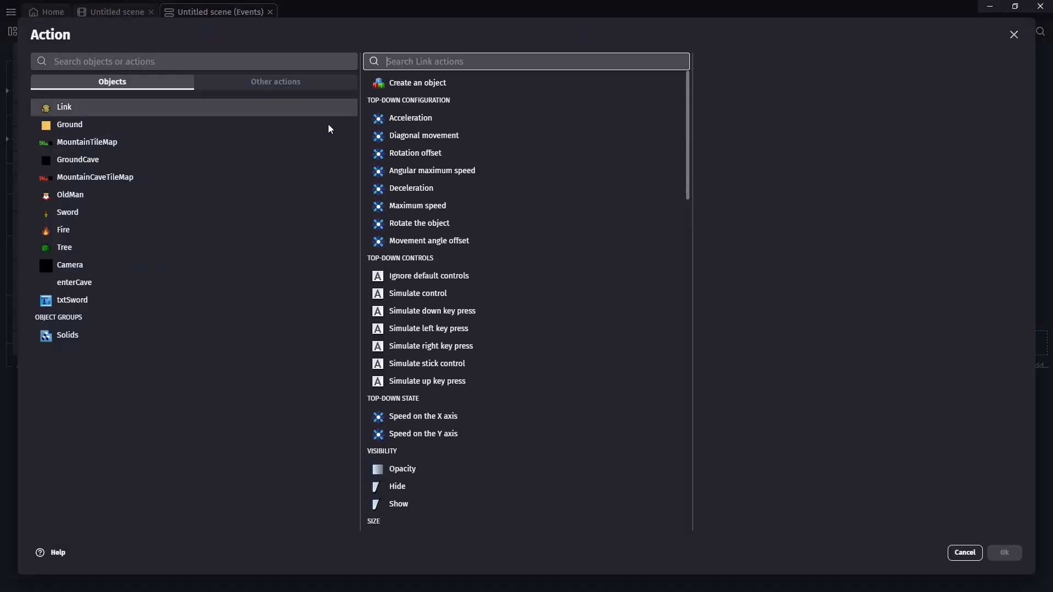
{"action": "type", "text": "anim"}
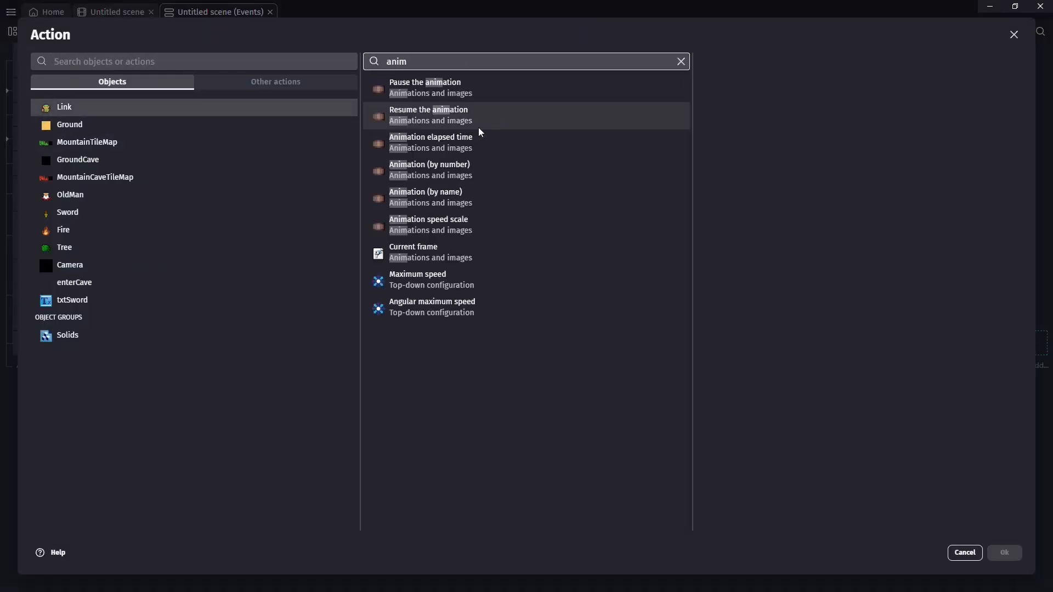
{"action": "left_click", "coordinate": [467, 206]}
{"action": "left_click", "coordinate": [790, 171]}
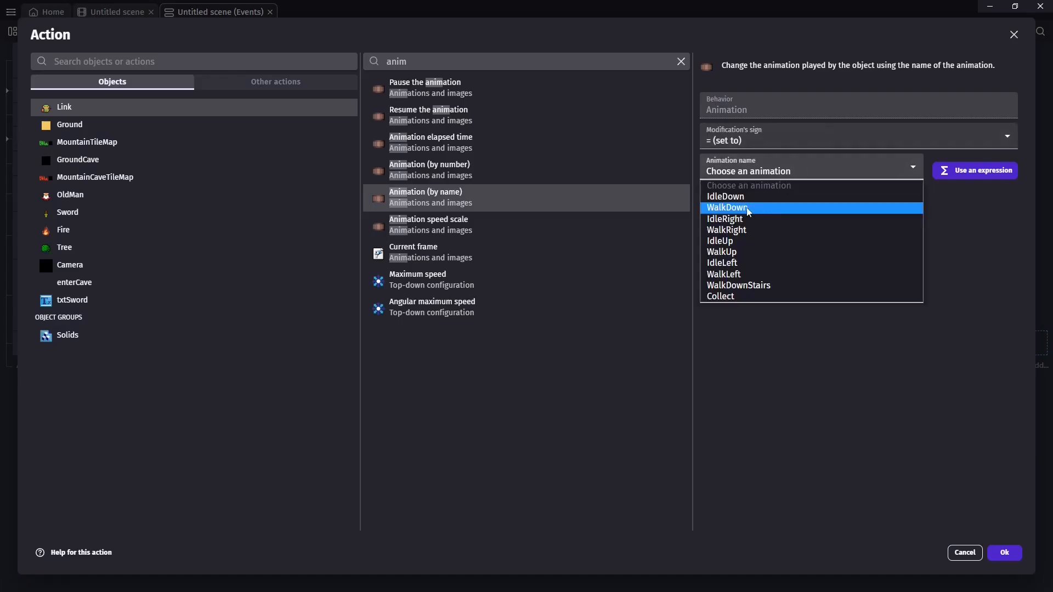
{"action": "left_click", "coordinate": [733, 296]}
{"action": "left_click", "coordinate": [1005, 554]}
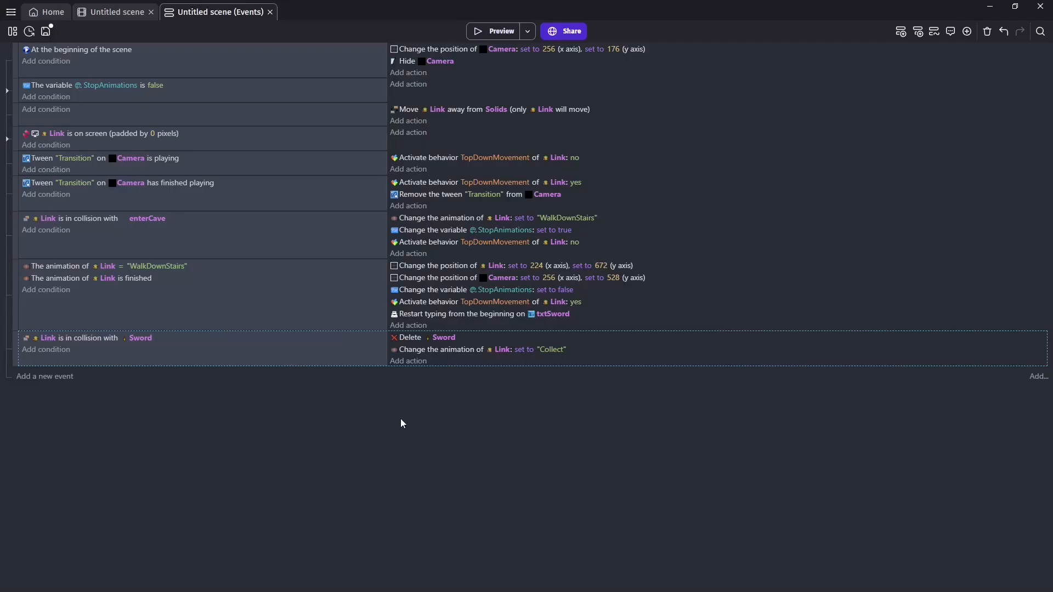
Step: Copy the actions deactivating Link's TopDownMovement and setting StopAnimations to true from the enterCave event into the Sword collision event
{"action": "left_click", "coordinate": [438, 230]}
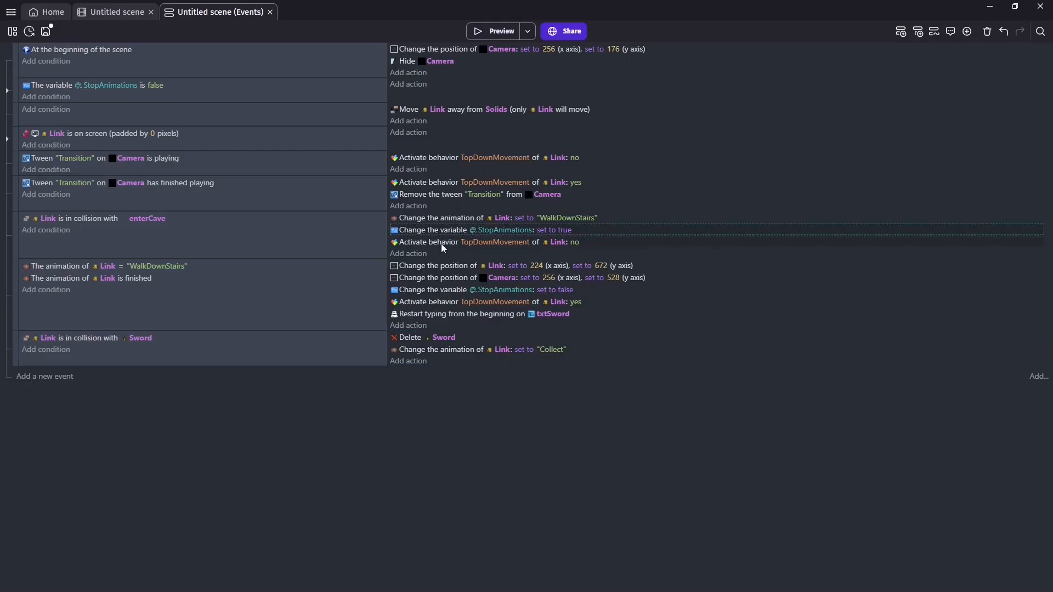
{"action": "left_click", "coordinate": [442, 245]}
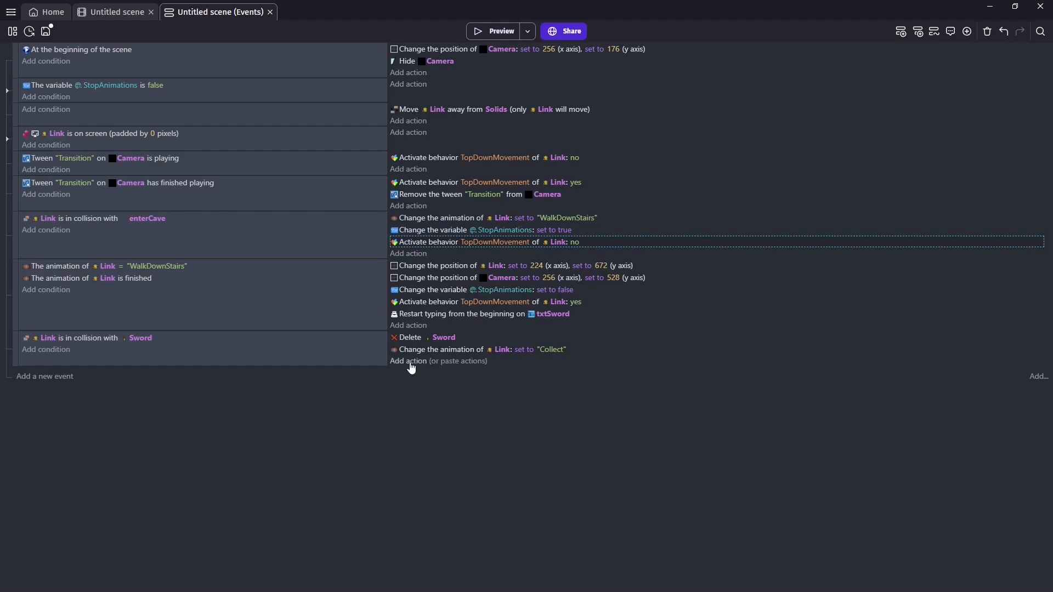
{"action": "left_click", "coordinate": [451, 361]}
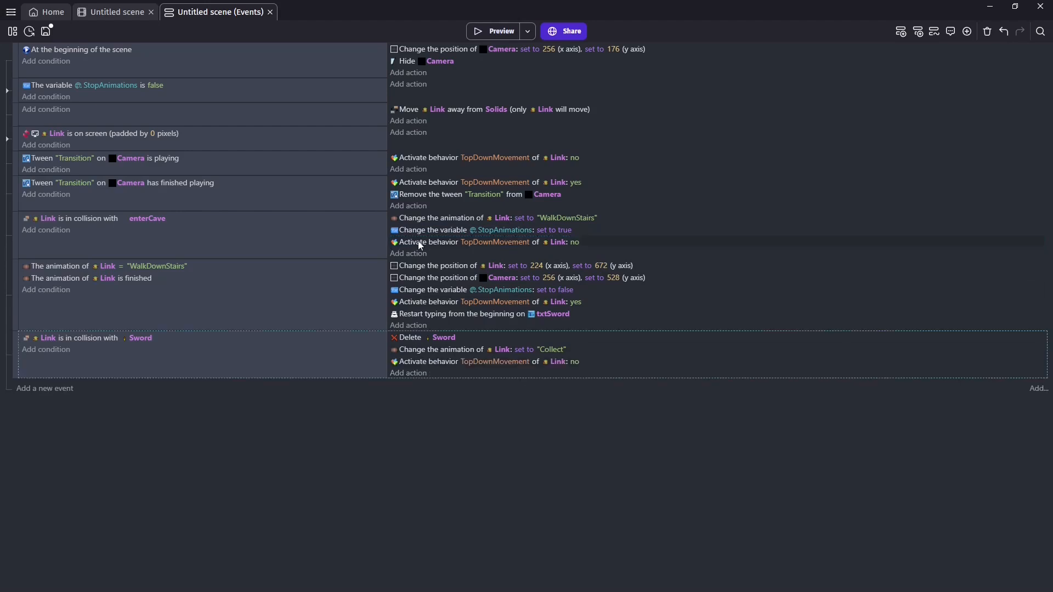
{"action": "left_click", "coordinate": [433, 231]}
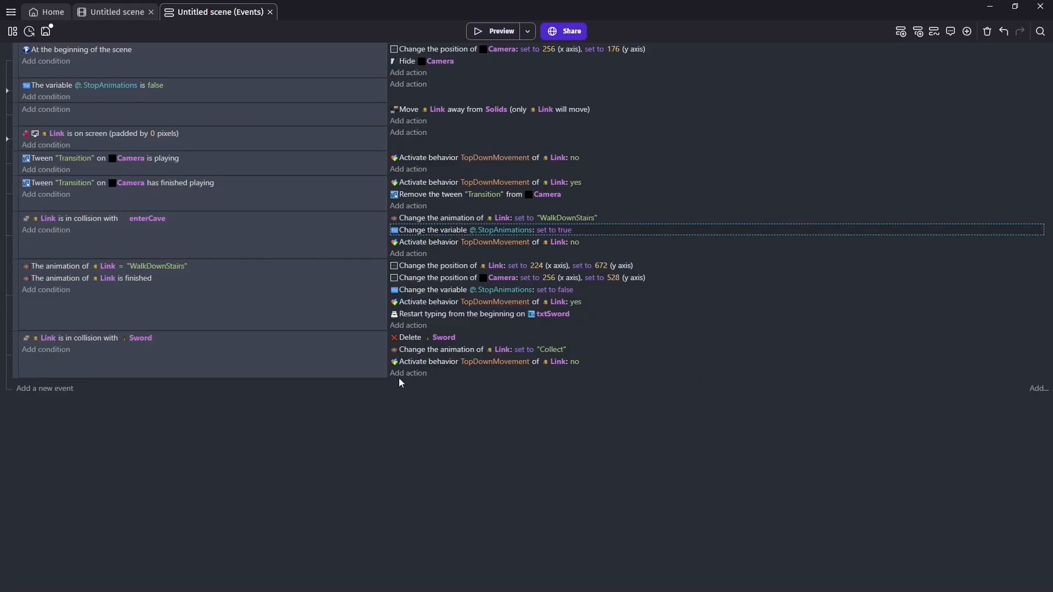
{"action": "left_click", "coordinate": [439, 374]}
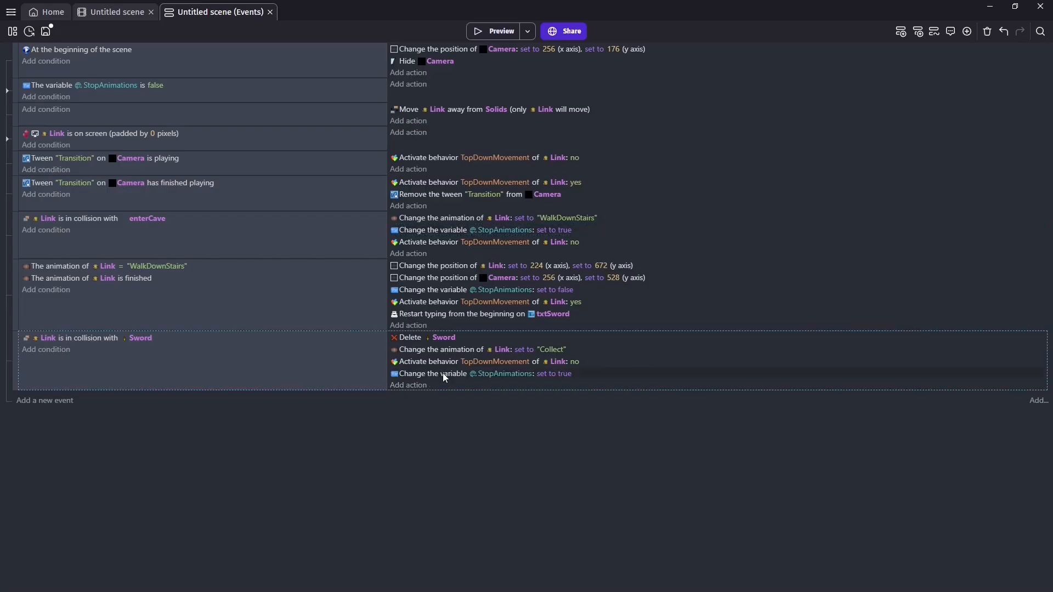
Step: Add a new event with the condition that Link's animation name equals "Collect"
{"action": "left_click", "coordinate": [32, 404]}
{"action": "left_click", "coordinate": [34, 402]}
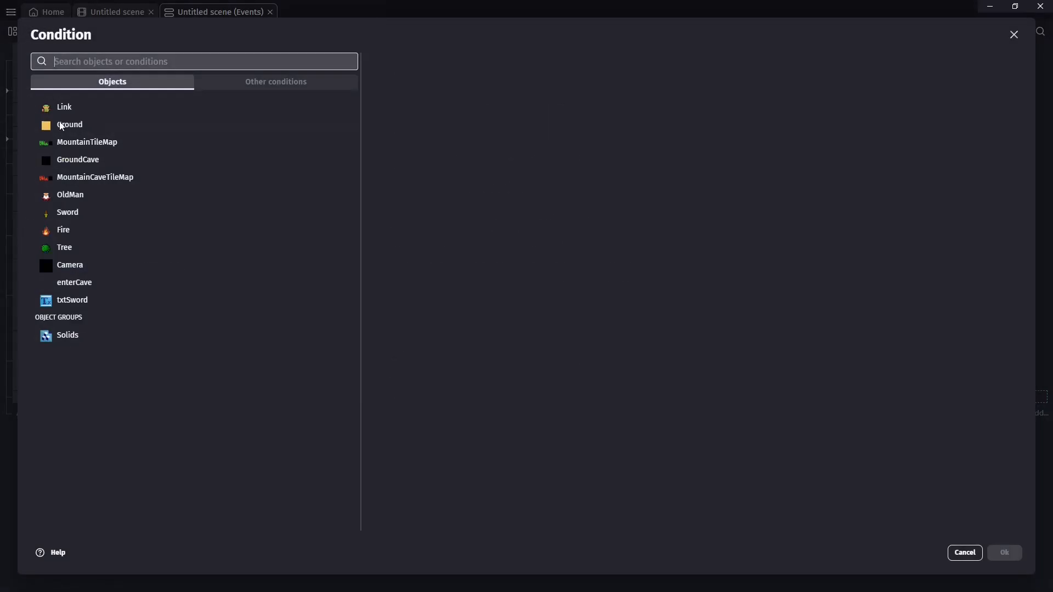
{"action": "left_click", "coordinate": [74, 114]}
{"action": "type", "text": "ani"}
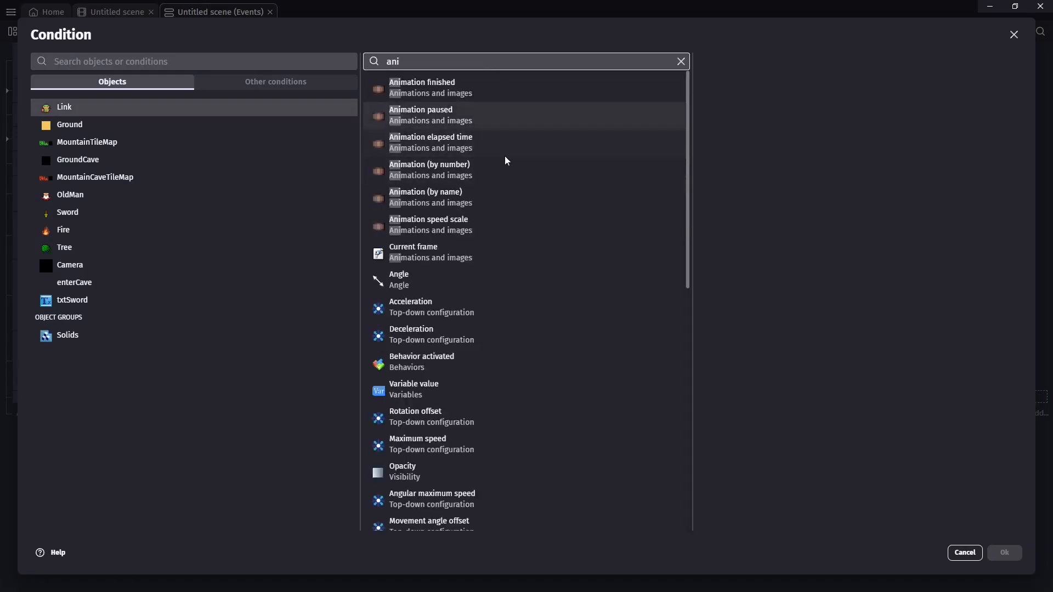
{"action": "left_click", "coordinate": [439, 197]}
{"action": "left_click", "coordinate": [855, 171]}
{"action": "left_click", "coordinate": [735, 297]}
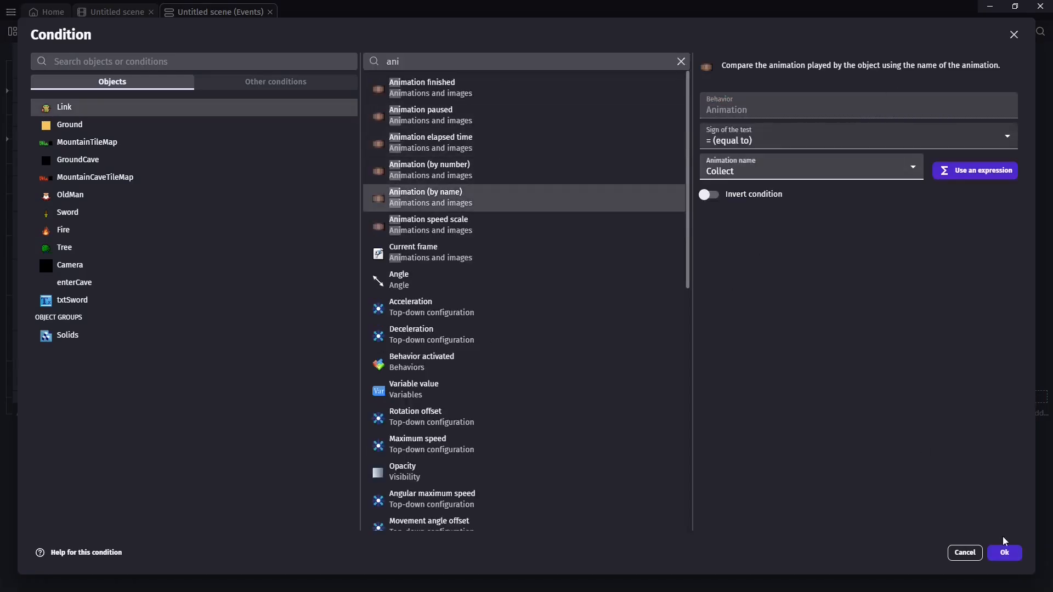
{"action": "left_click", "coordinate": [1005, 553]}
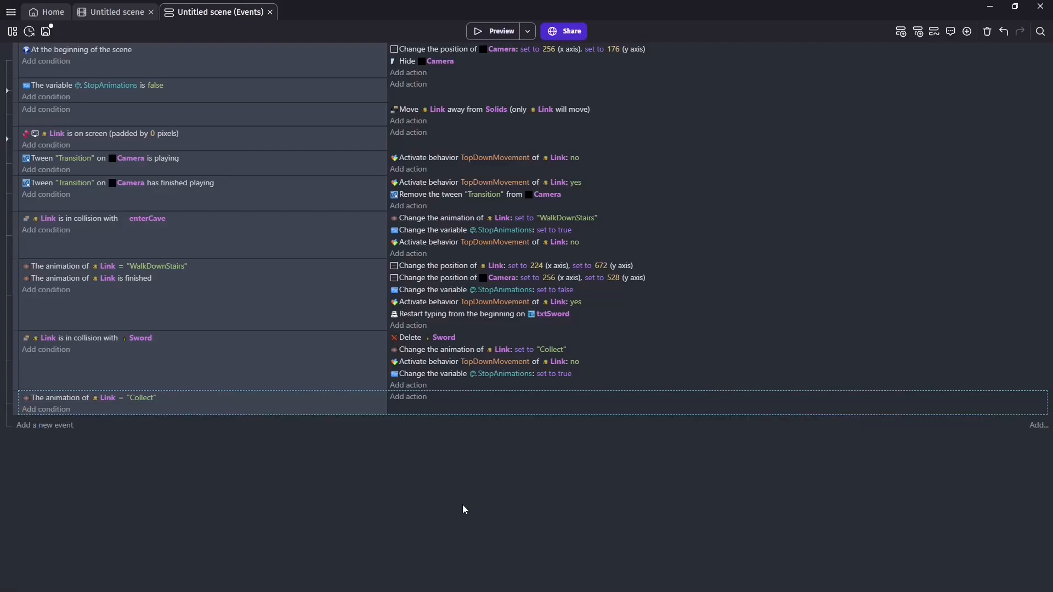
Step: Add a second condition to the Collect event checking that Link's animation is finished
{"action": "left_click", "coordinate": [50, 411]}
{"action": "left_click", "coordinate": [64, 107]}
{"action": "type", "text": "anim"}
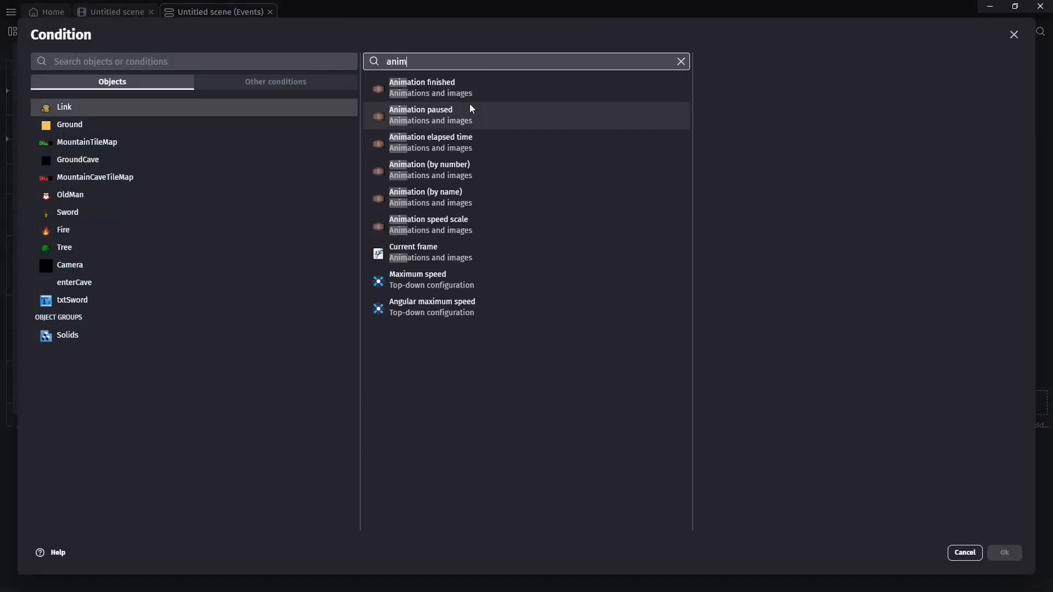
{"action": "left_click", "coordinate": [416, 89]}
{"action": "left_click", "coordinate": [1004, 552]}
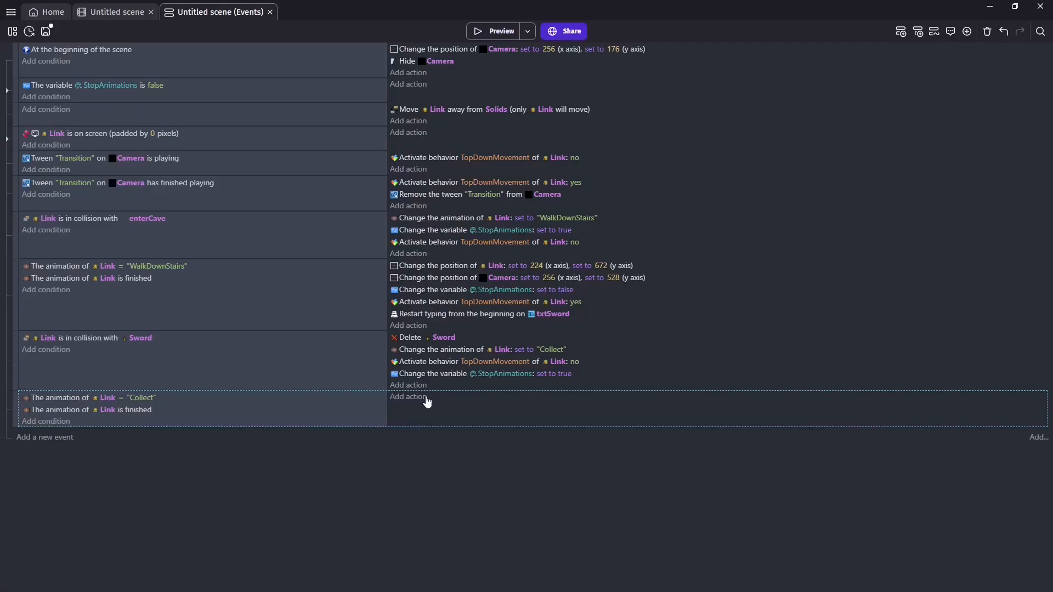
Step: Move the Delete Sword action into the Collect-finished event and copy in the actions activating Link's TopDownMovement and setting StopAnimations to false
{"action": "left_click_drag", "start_coordinate": [412, 340], "coordinate": [419, 400]}
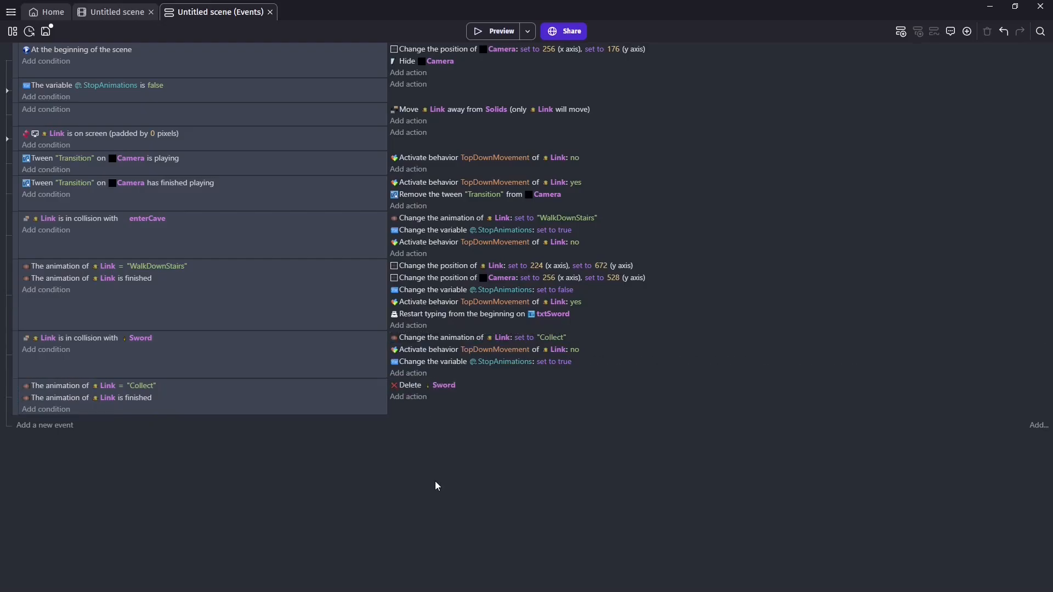
{"action": "left_click", "coordinate": [437, 302]}
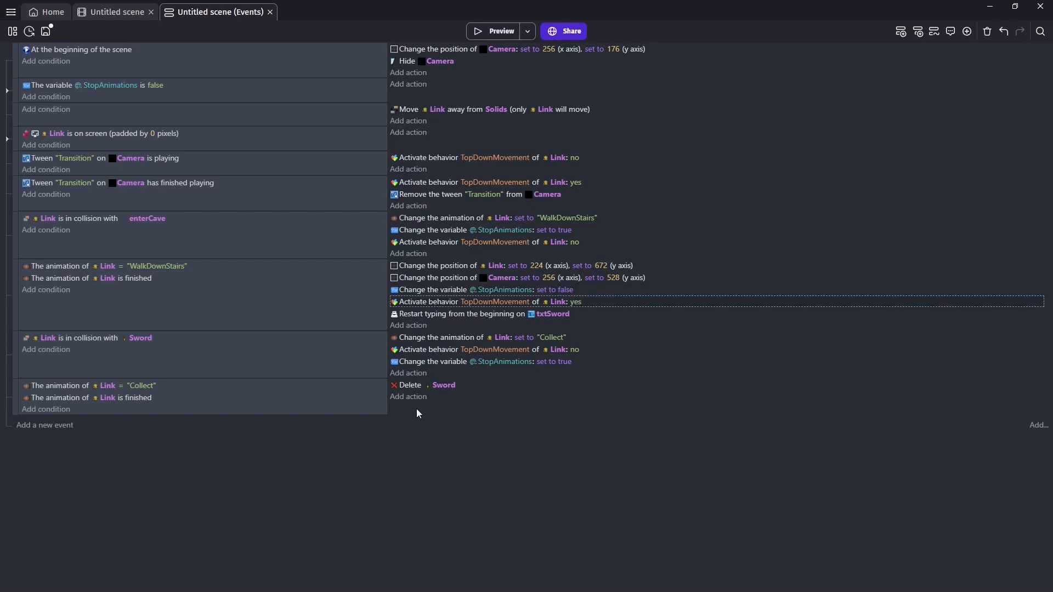
{"action": "left_click", "coordinate": [472, 397]}
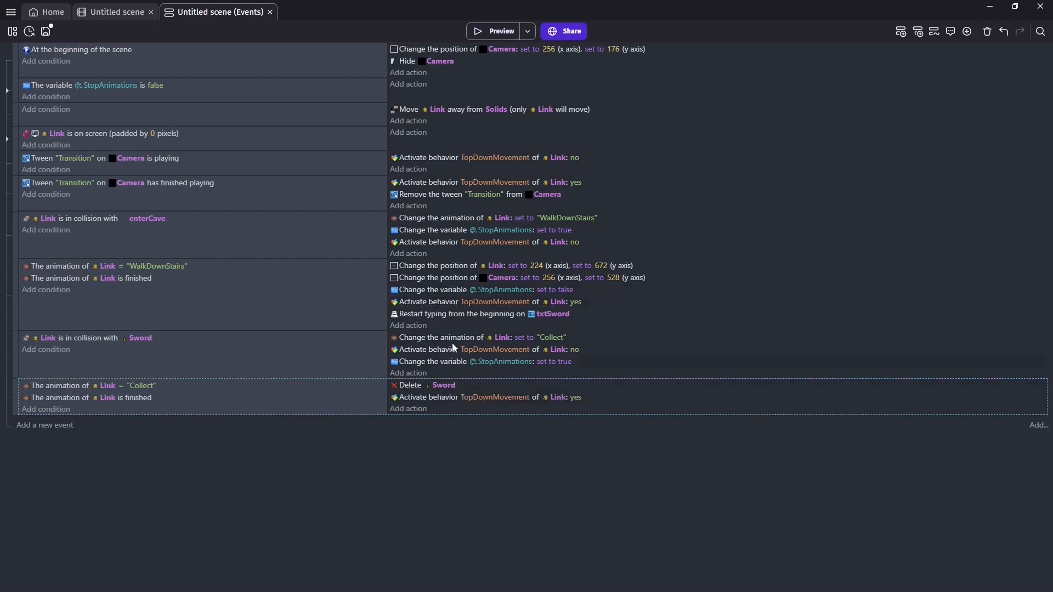
{"action": "left_click", "coordinate": [423, 290]}
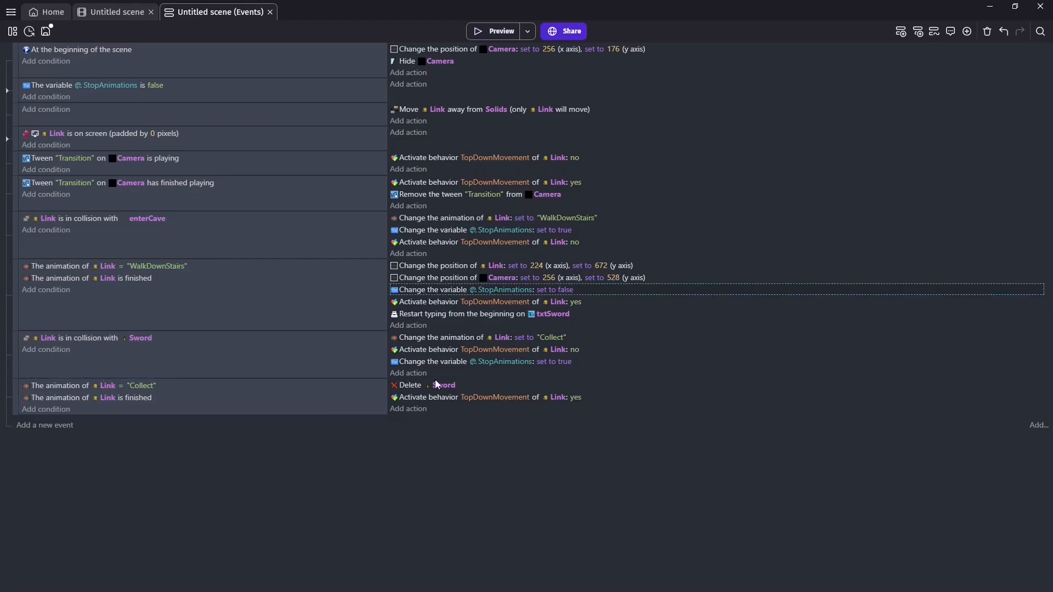
{"action": "left_click", "coordinate": [456, 409]}
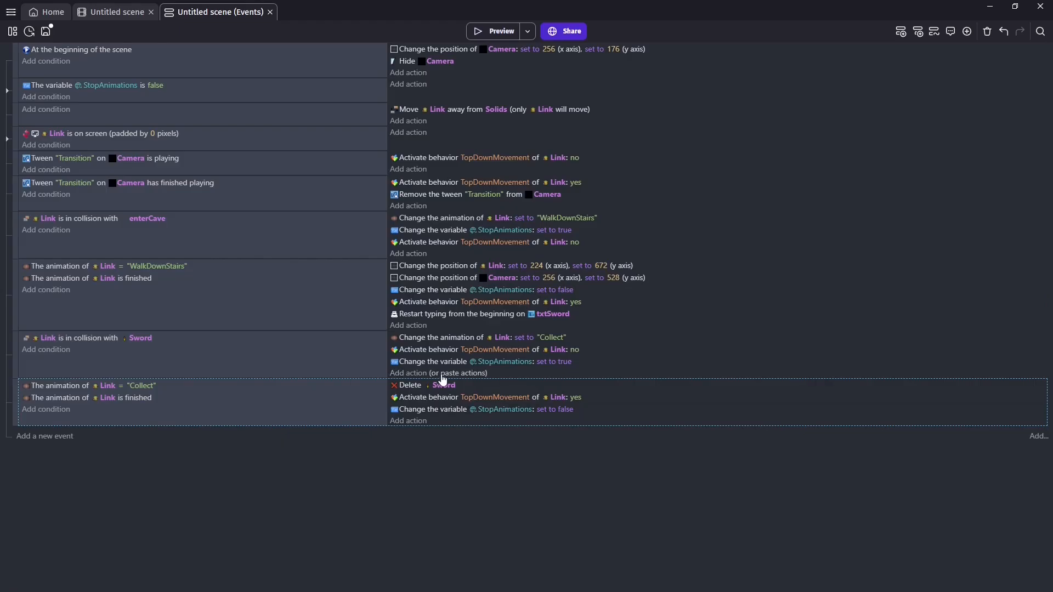
Step: Add an action to the Sword collision event setting the Sword's position to X Link.X() and Y Link.Y()-16
{"action": "left_click", "coordinate": [419, 373]}
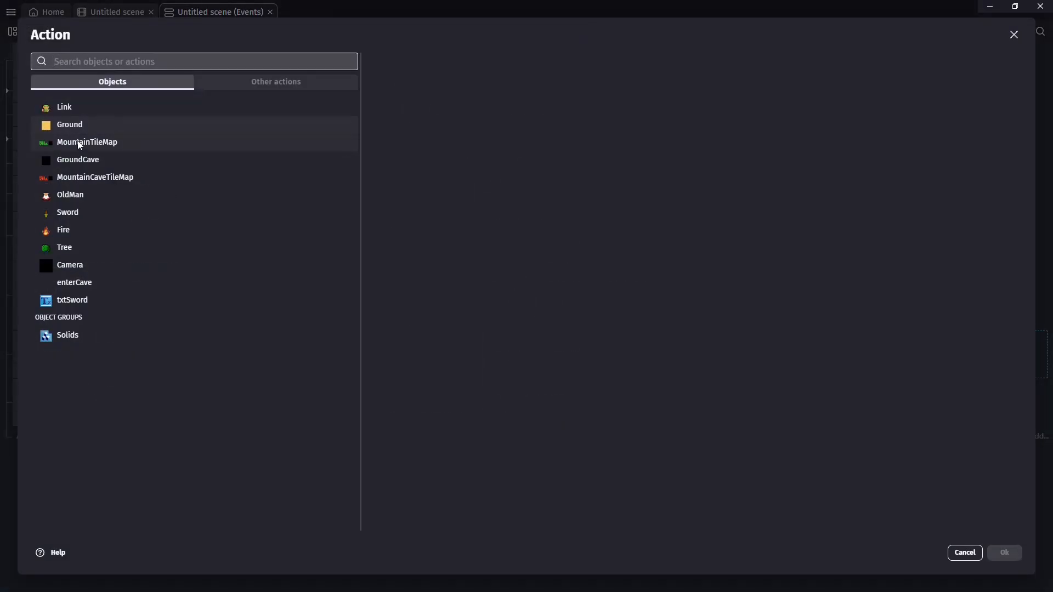
{"action": "left_click", "coordinate": [77, 213]}
{"action": "type", "text": "posi"}
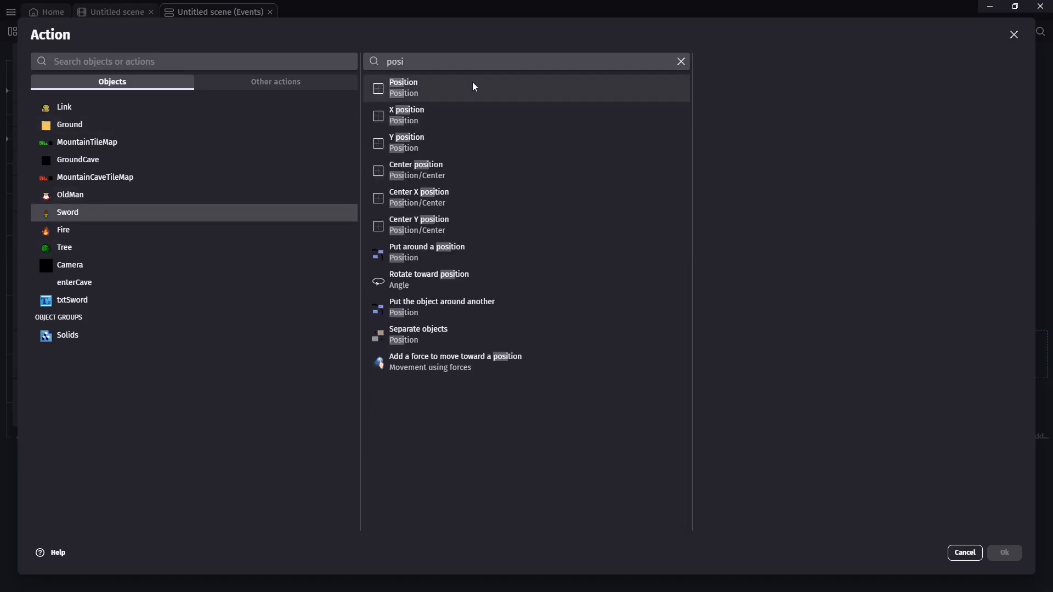
{"action": "left_click", "coordinate": [472, 85]}
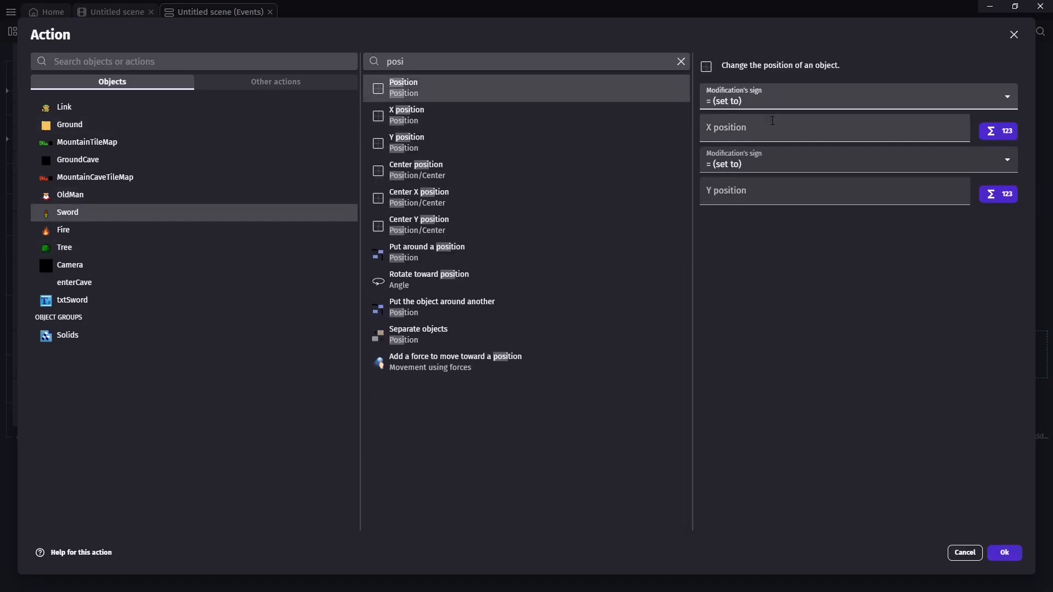
{"action": "left_click", "coordinate": [770, 126]}
{"action": "type", "text": "Link.X()"}
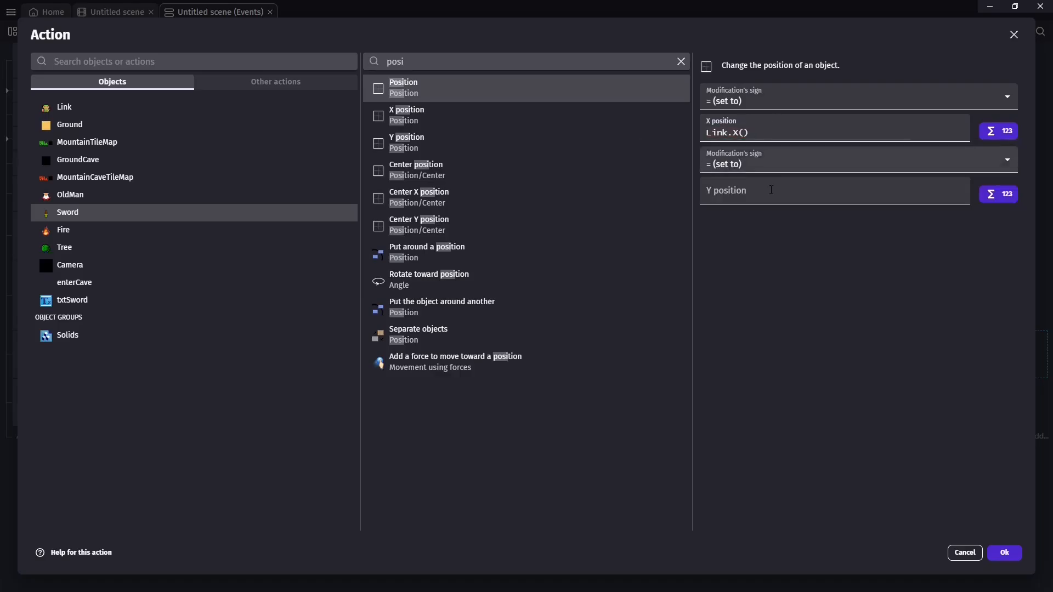
{"action": "left_click", "coordinate": [766, 265]}
{"action": "left_click", "coordinate": [750, 197]}
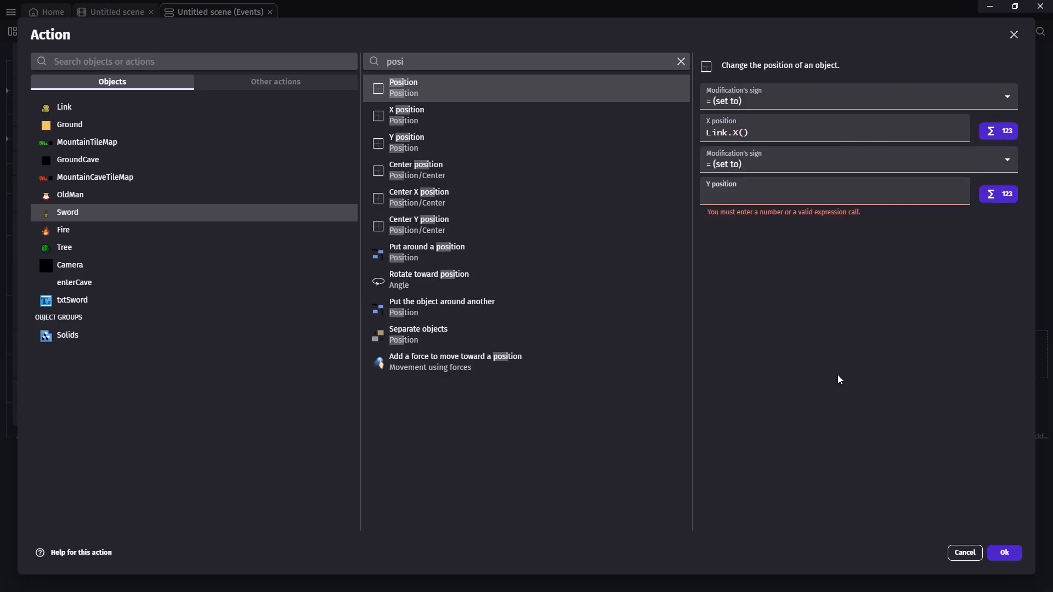
{"action": "type", "text": "Link.Y()"}
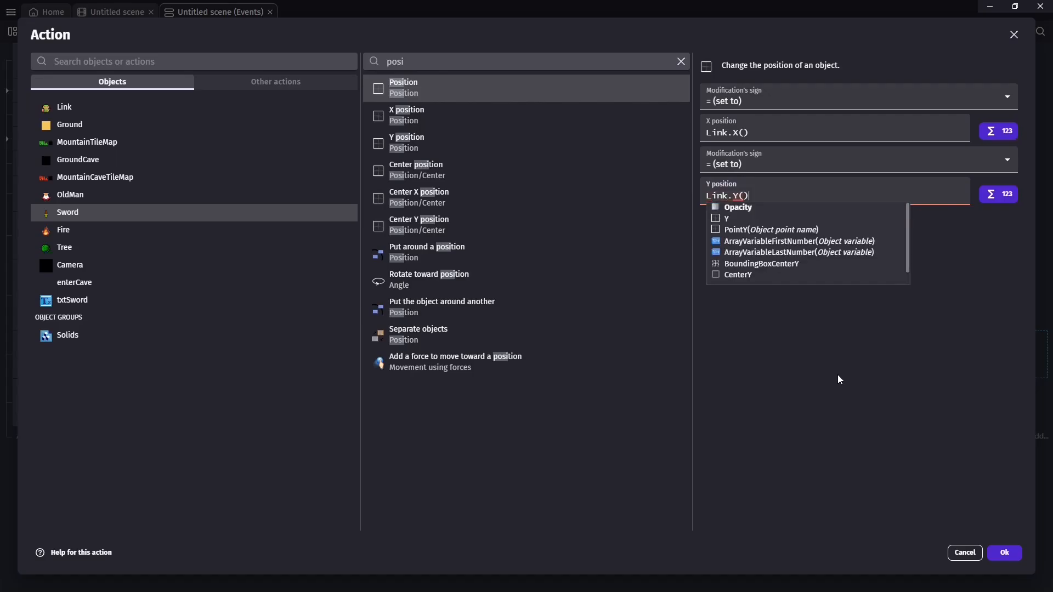
{"action": "type", "text": "-"}
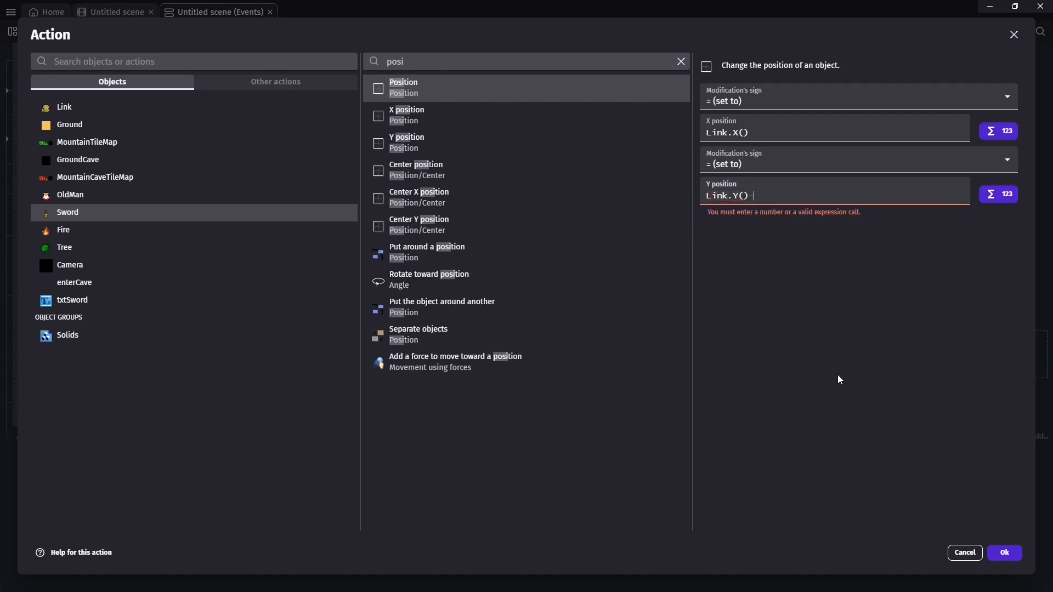
{"action": "type", "text": "16"}
{"action": "left_click", "coordinate": [837, 379]}
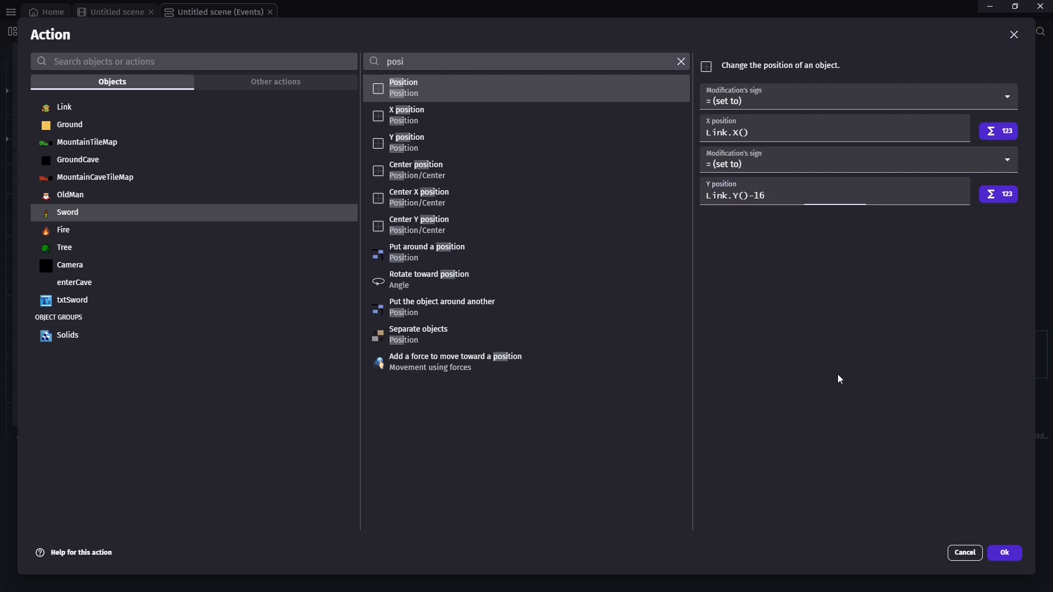
{"action": "left_click", "coordinate": [1008, 555]}
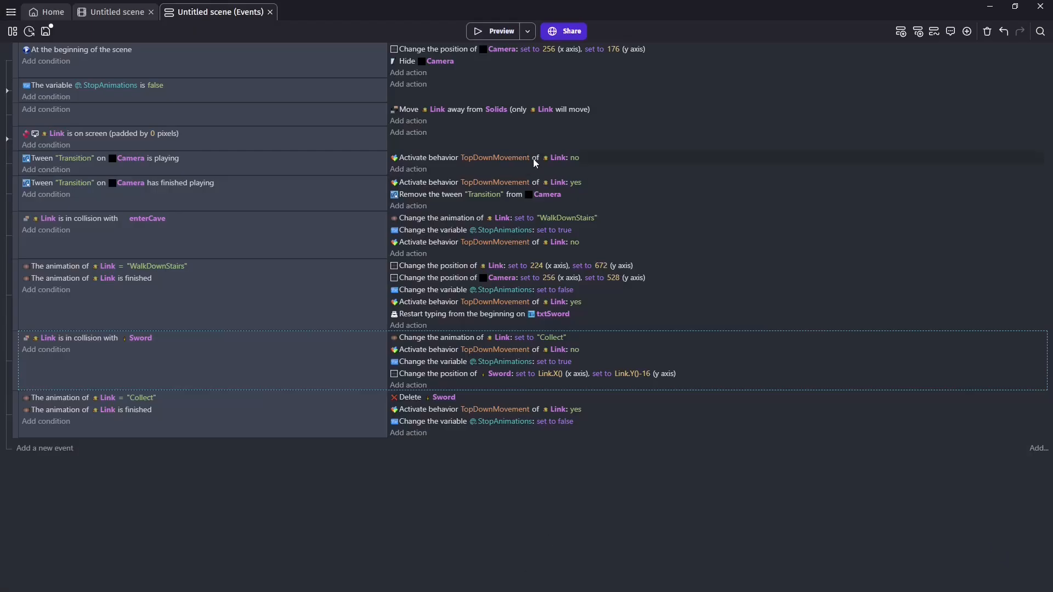
Step: Preview the game and walk Link into the cave to test the sword pickup
{"action": "left_click", "coordinate": [482, 30]}
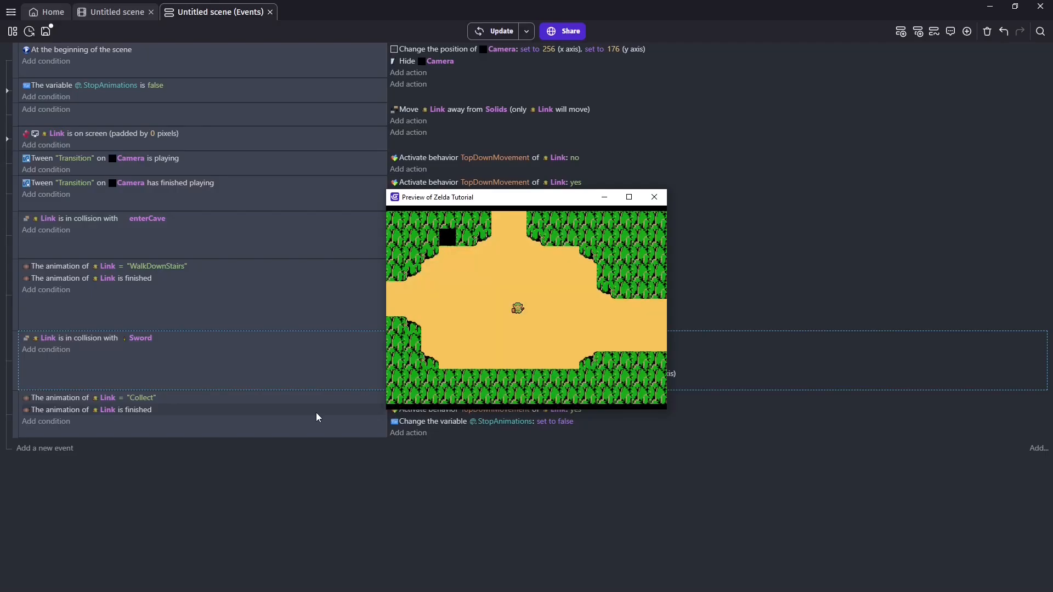
{"action": "key", "text": "Left"}
{"action": "key", "text": "Up"}
{"action": "key", "text": "Up"}
{"action": "key", "text": "Up"}
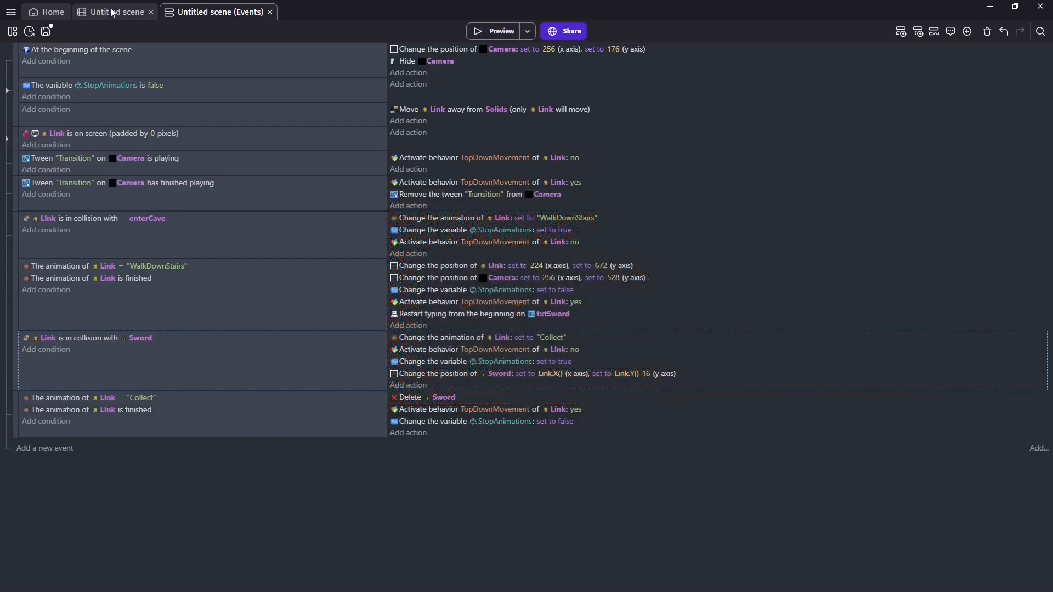
Step: Set the frame time of Link's Collect animation to 0.75 and test the pickup again in a preview
{"action": "left_click", "coordinate": [112, 12]}
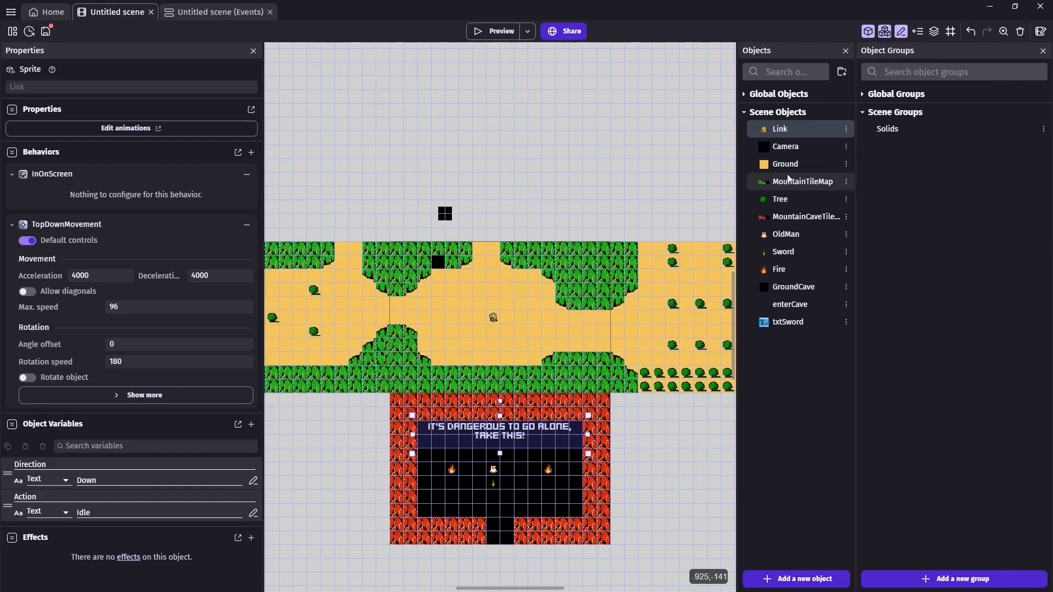
{"action": "double_click", "coordinate": [773, 127]}
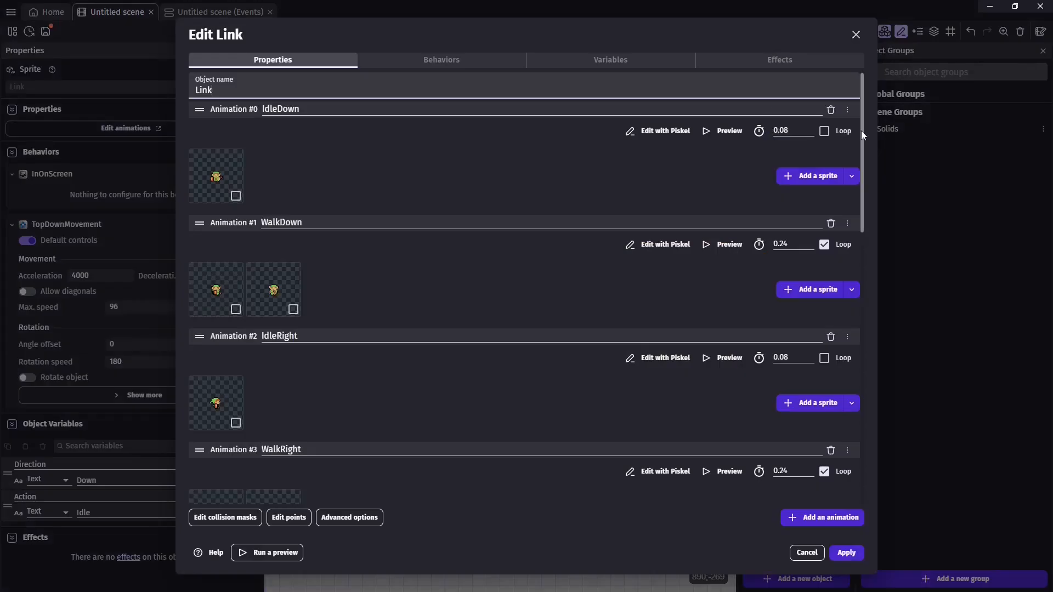
{"action": "left_click_drag", "start_coordinate": [861, 130], "coordinate": [849, 499]}
{"action": "left_click", "coordinate": [797, 426]}
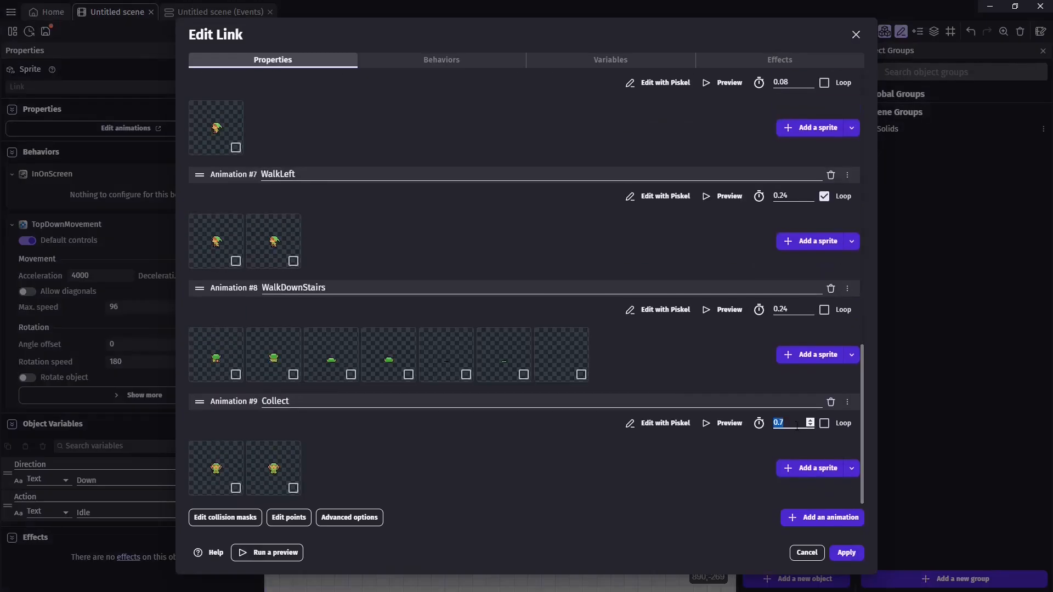
{"action": "left_click", "coordinate": [797, 426]}
{"action": "left_click", "coordinate": [849, 554]}
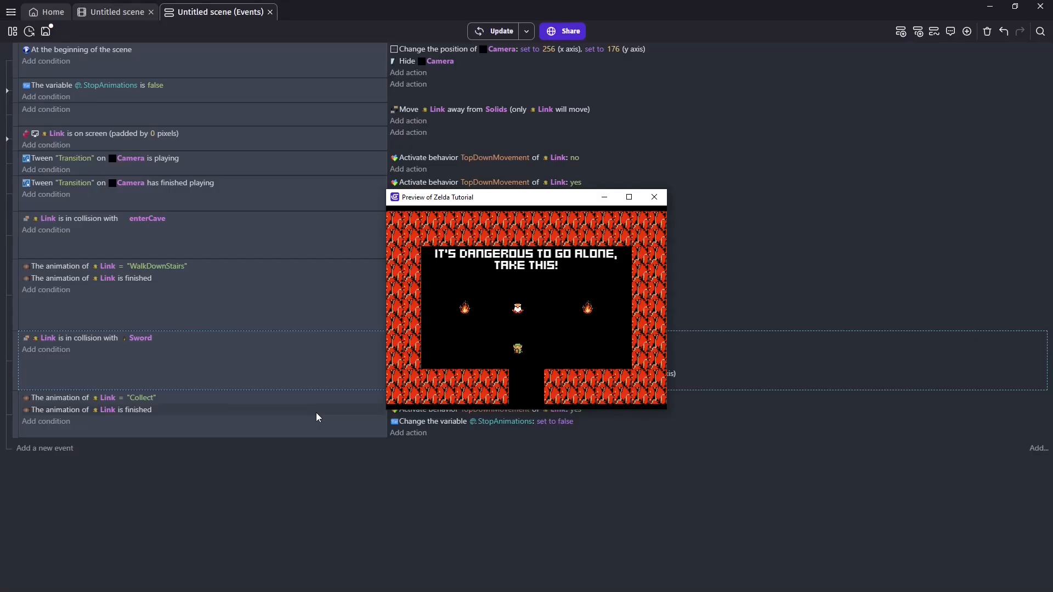
{"action": "key", "text": "Down"}
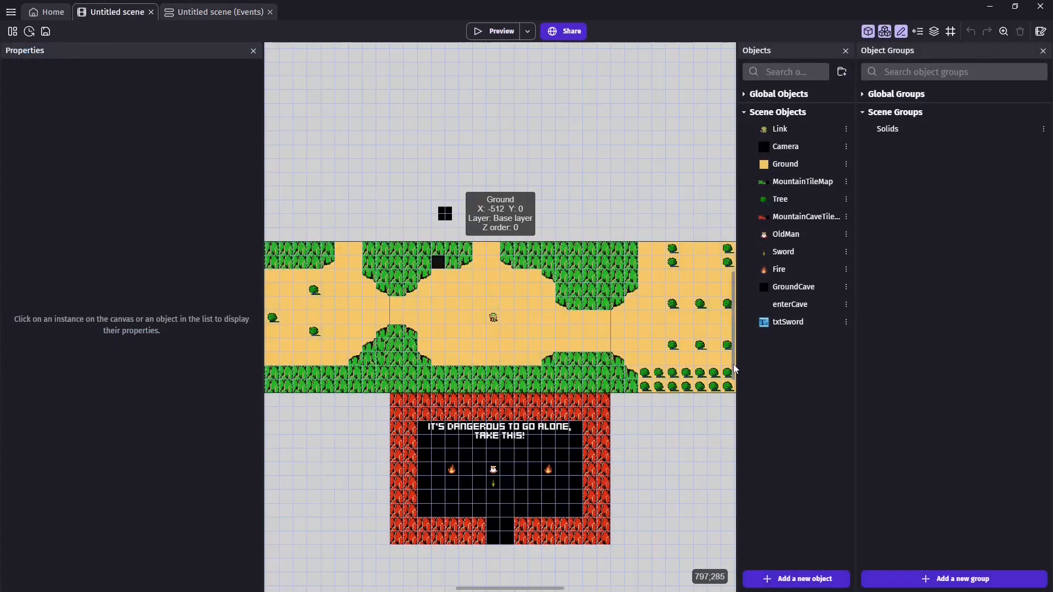
Step: Create a new sprite object named ExitCave and start drawing its image in Piskel
{"action": "left_click_drag", "start_coordinate": [735, 369], "coordinate": [735, 401]}
{"action": "left_click", "coordinate": [796, 579]}
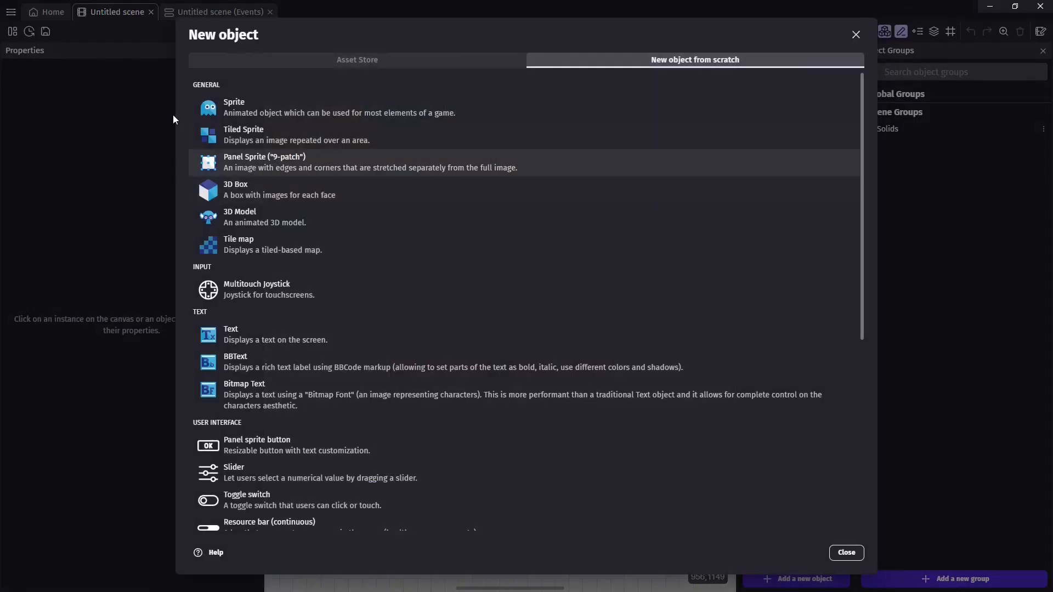
{"action": "left_click", "coordinate": [243, 110]}
{"action": "double_click", "coordinate": [272, 97]}
{"action": "type", "text": "E"}
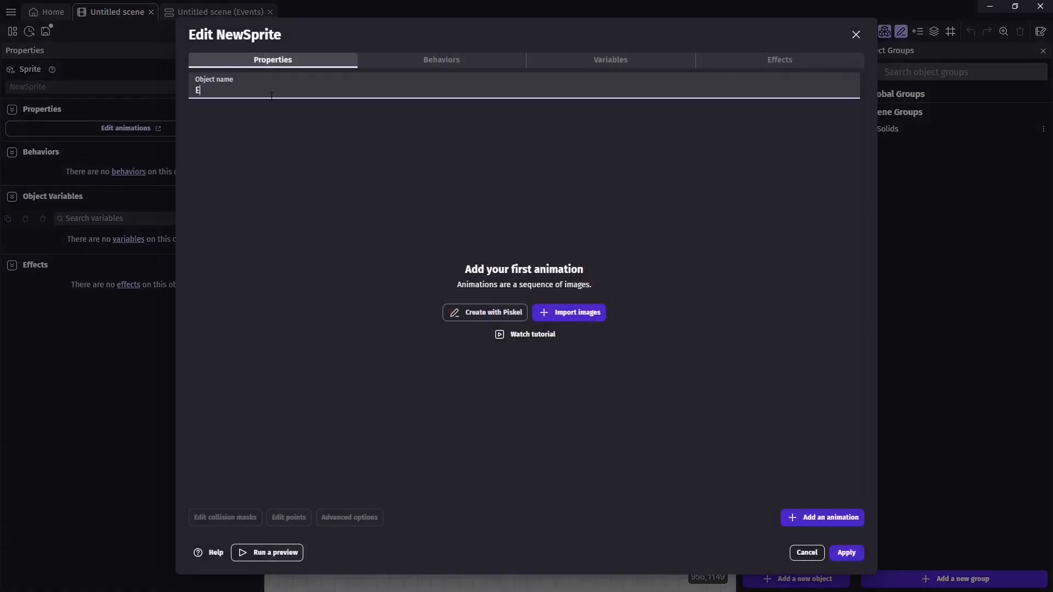
{"action": "type", "text": "xitCave"}
{"action": "left_click", "coordinate": [469, 312]}
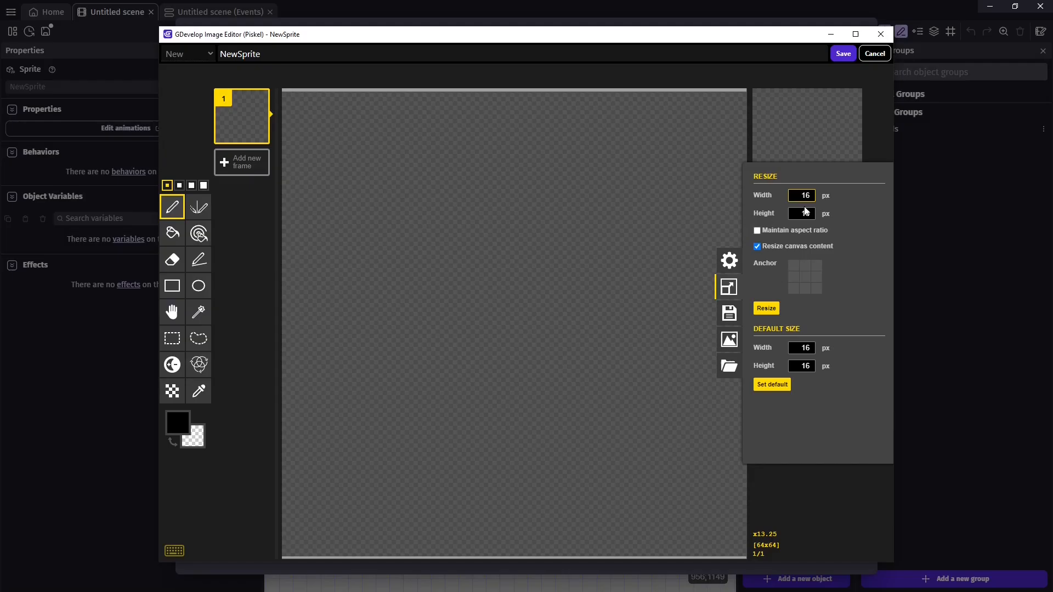
Step: Make the ExitCave image a solid black 64 × 32 px sprite, save it, and place an instance just below the cave's exit opening
{"action": "double_click", "coordinate": [798, 198]}
{"action": "key", "text": "Tab"}
{"action": "left_click", "coordinate": [766, 308]}
{"action": "left_click", "coordinate": [172, 233]}
{"action": "left_click", "coordinate": [475, 313]}
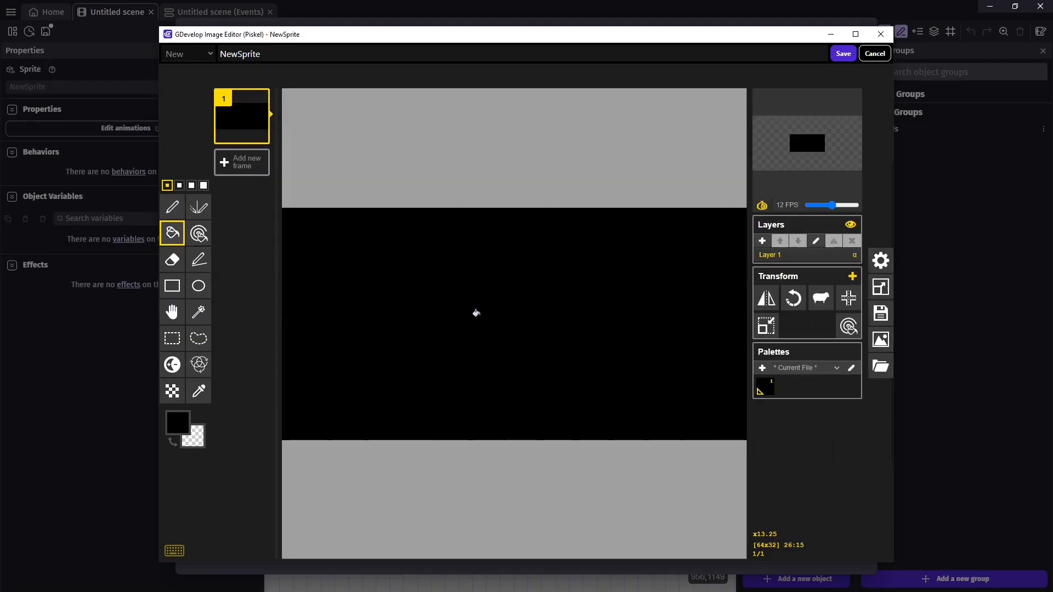
{"action": "left_click", "coordinate": [843, 54]}
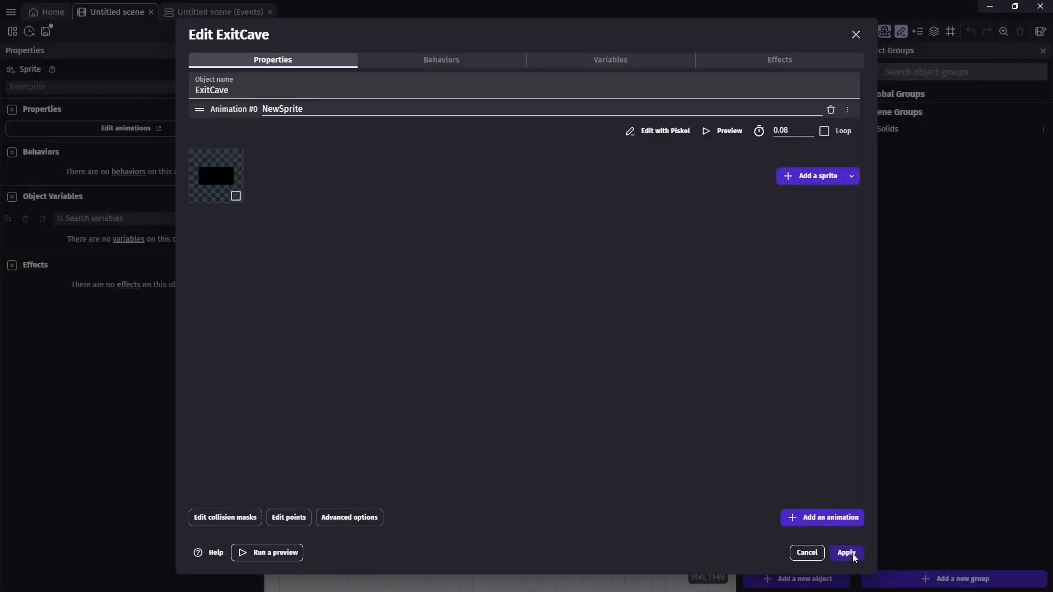
{"action": "left_click", "coordinate": [846, 552]}
{"action": "left_click_drag", "start_coordinate": [799, 343], "coordinate": [493, 393]}
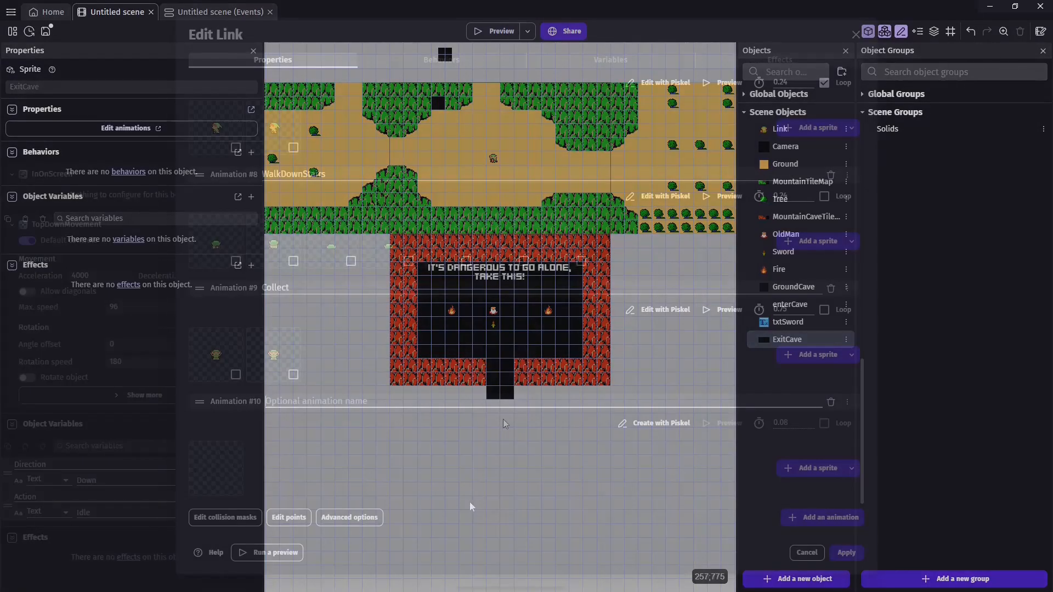
Step: Name Link's new animation WalkUpStairs and import the Link spritesheet into its Piskel image with 32 × 32 frames
{"action": "type", "text": "pStairs"}
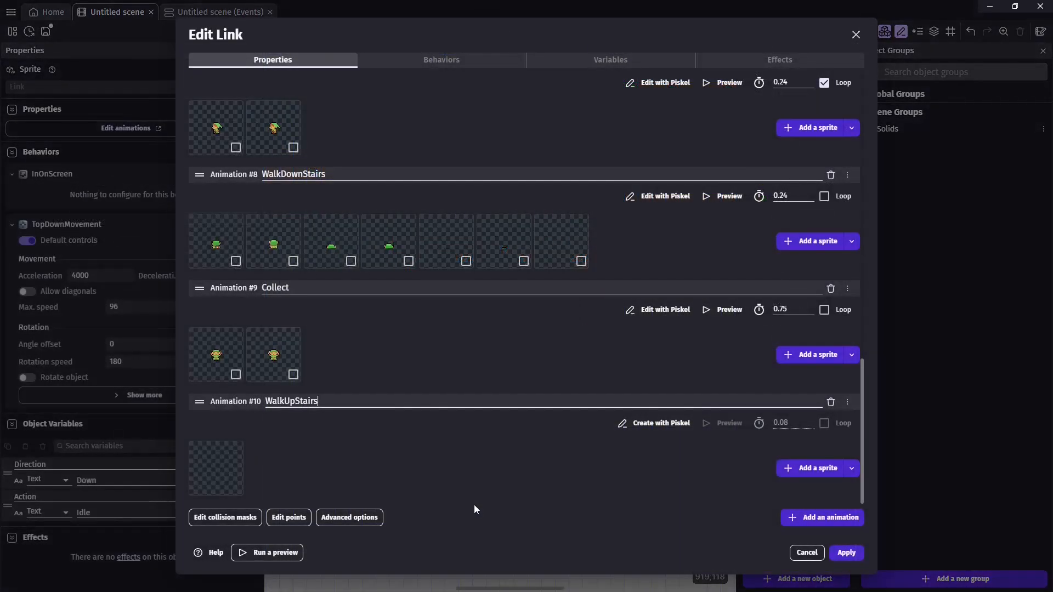
{"action": "left_click", "coordinate": [652, 424]}
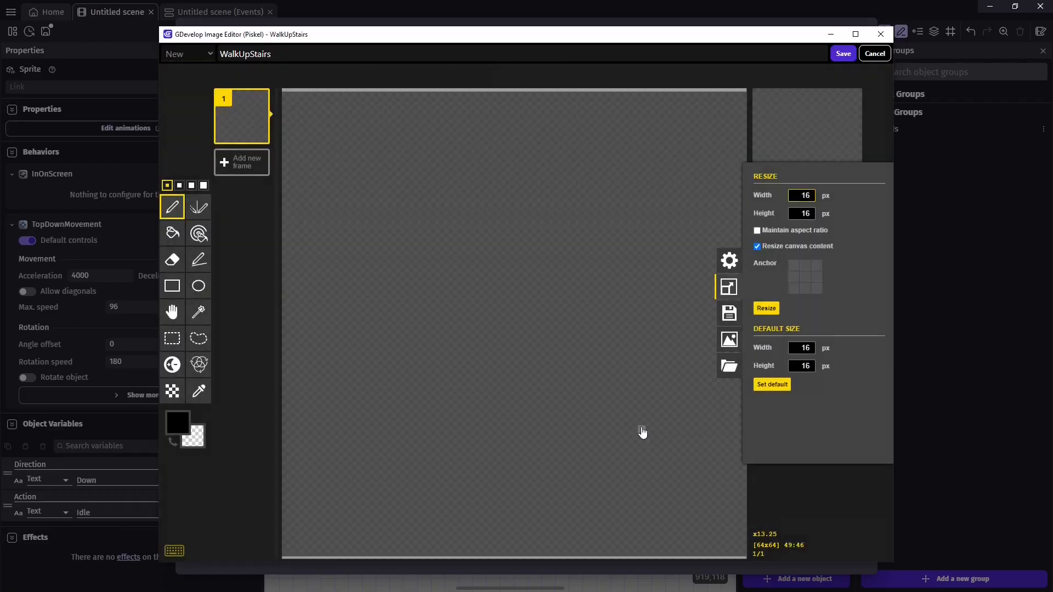
{"action": "left_click_drag", "start_coordinate": [420, 298], "coordinate": [468, 301]}
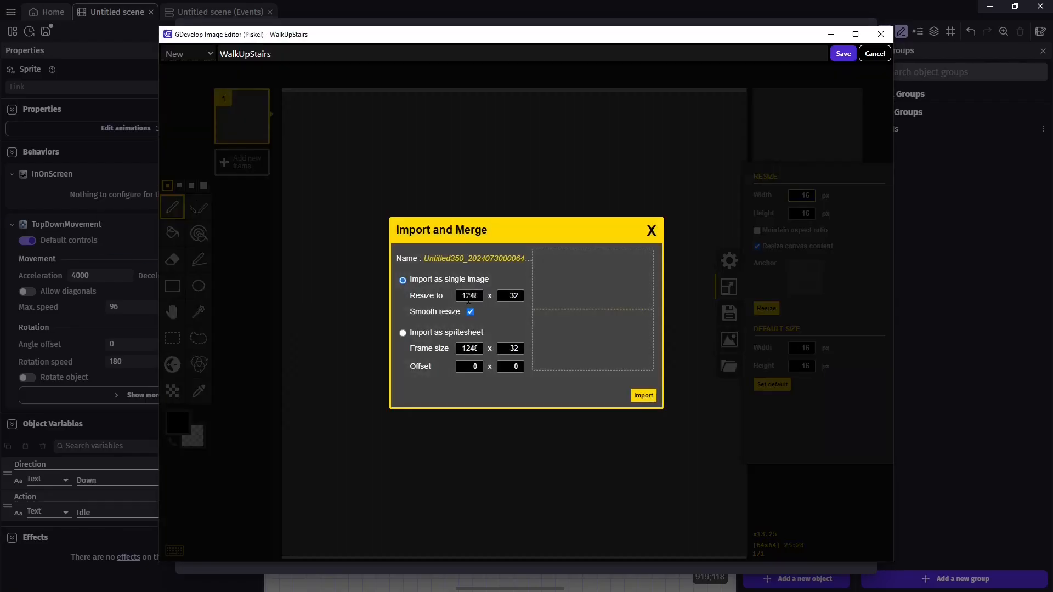
{"action": "left_click", "coordinate": [403, 333]}
{"action": "double_click", "coordinate": [469, 348]}
{"action": "type", "text": "32"}
{"action": "left_click", "coordinate": [635, 395]}
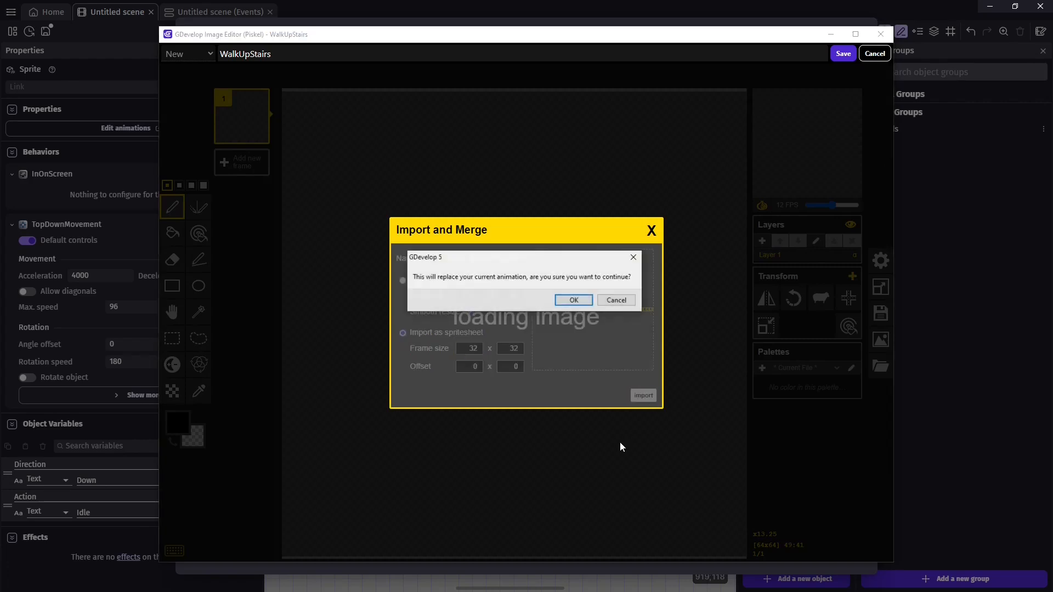
{"action": "left_click", "coordinate": [574, 299]}
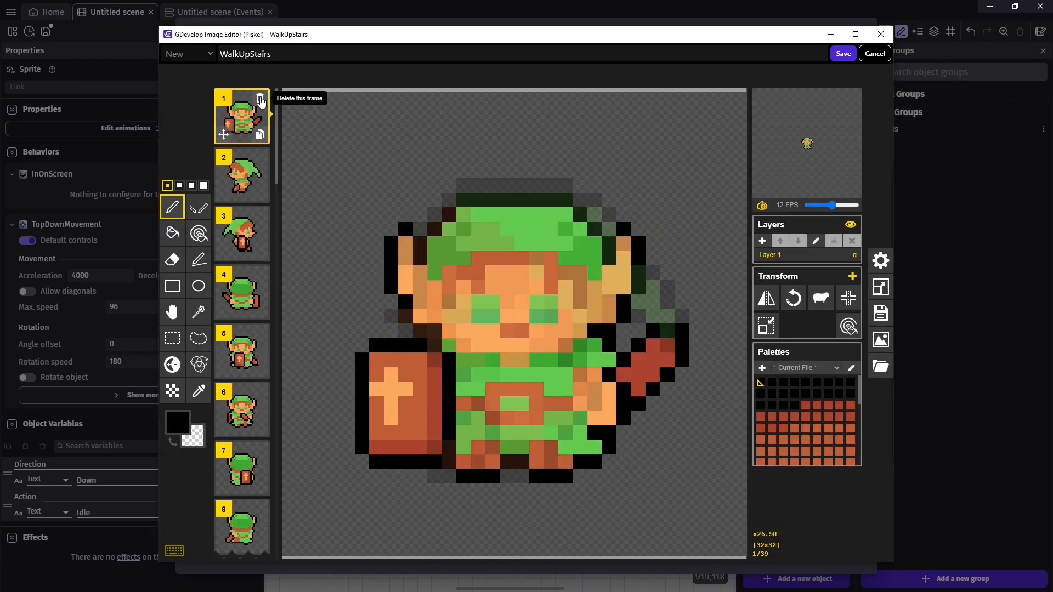
Step: Delete the imported frames except the two front-facing walking poses with the shield held in front and at the side
{"action": "left_click", "coordinate": [260, 100]}
{"action": "left_click", "coordinate": [260, 99]}
{"action": "left_click", "coordinate": [260, 99]}
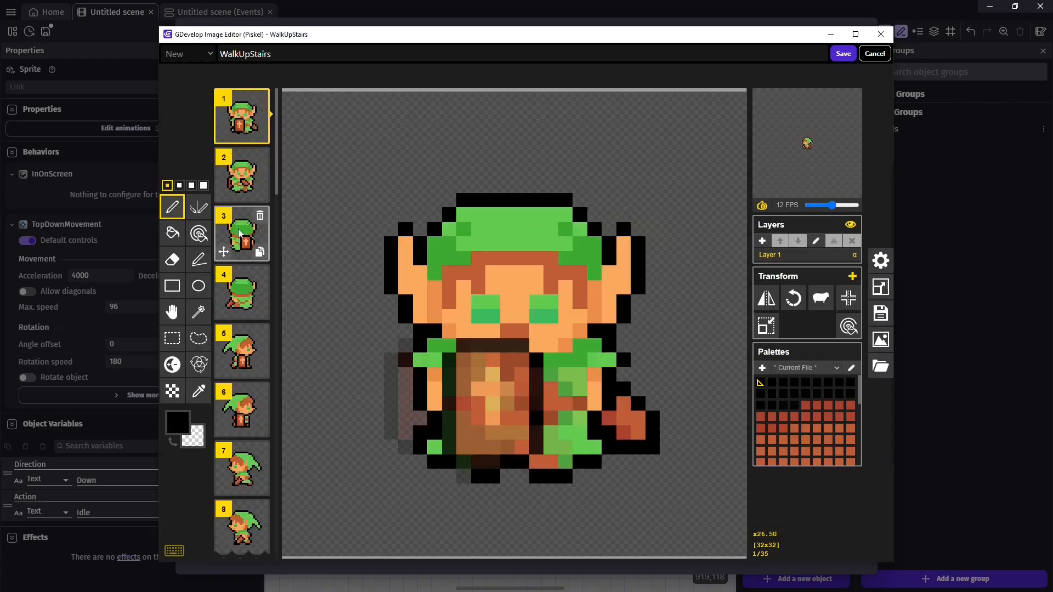
{"action": "left_click", "coordinate": [254, 230]}
{"action": "left_click", "coordinate": [261, 219]}
{"action": "left_click", "coordinate": [261, 220]}
{"action": "left_click", "coordinate": [261, 220]}
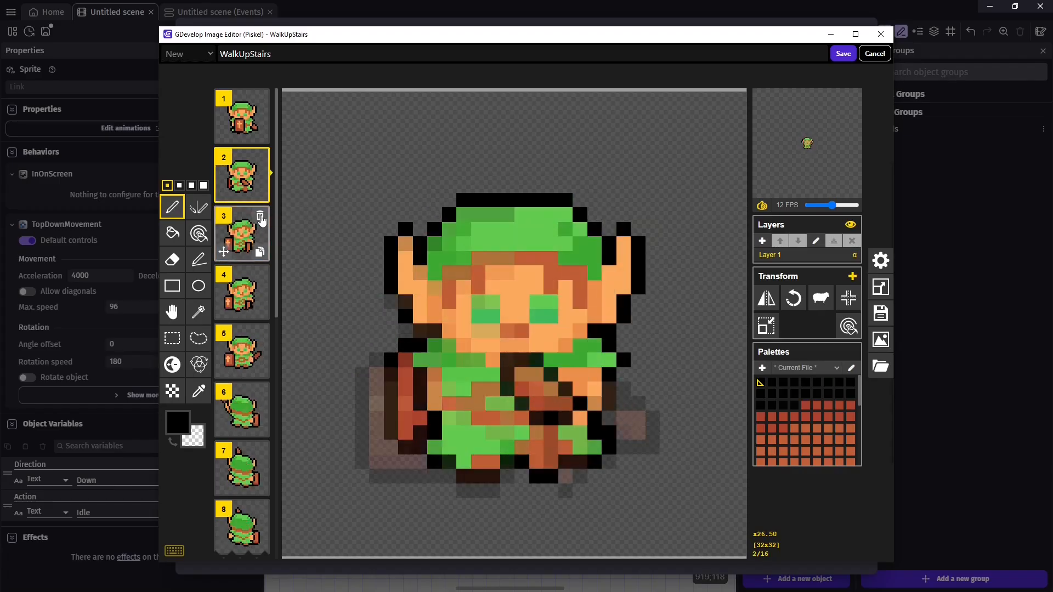
{"action": "left_click", "coordinate": [261, 220]}
{"action": "left_click", "coordinate": [260, 218]}
{"action": "left_click", "coordinate": [261, 218]}
{"action": "left_click", "coordinate": [260, 218]}
{"action": "left_click", "coordinate": [261, 218]}
{"action": "left_click", "coordinate": [261, 218]}
Step: Duplicate the two remaining walking frames until there are four copies of each pose
{"action": "left_click", "coordinate": [255, 129]}
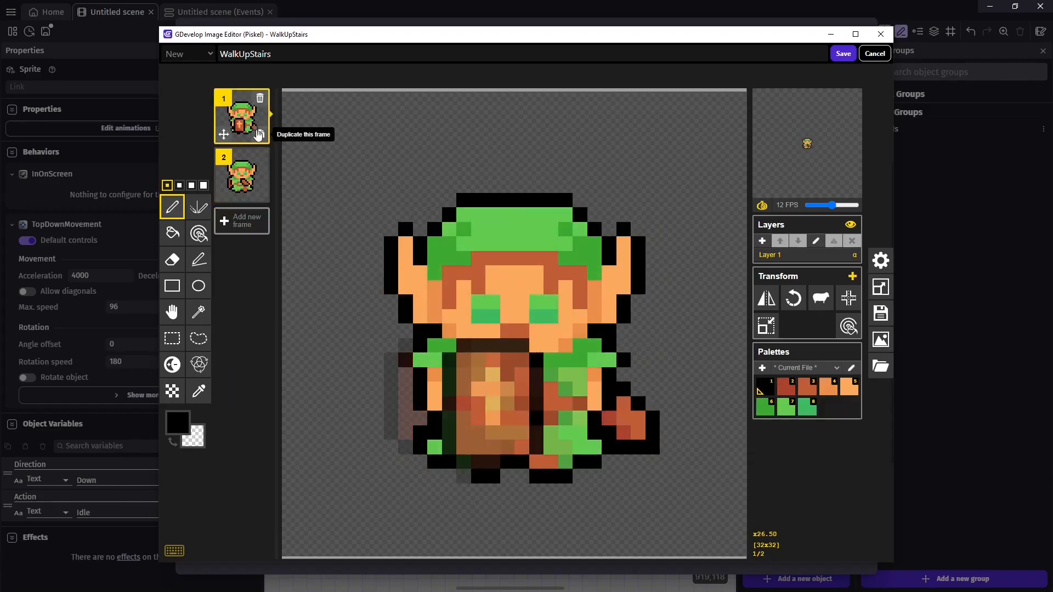
{"action": "left_click", "coordinate": [259, 135]}
{"action": "left_click", "coordinate": [260, 135]}
{"action": "left_click", "coordinate": [260, 135]}
{"action": "left_click", "coordinate": [260, 370]}
{"action": "left_click", "coordinate": [260, 370]}
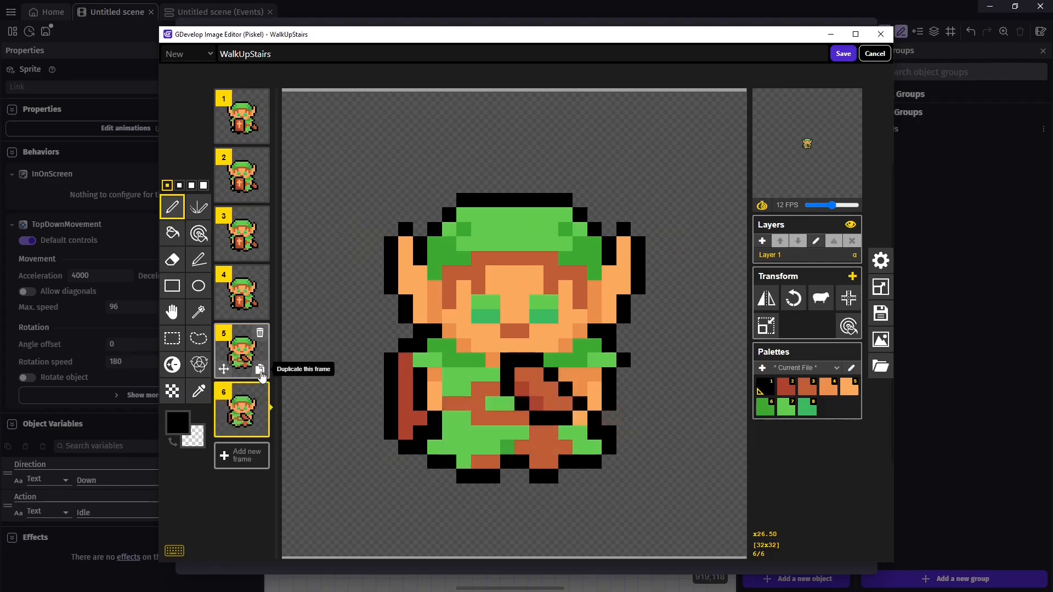
{"action": "left_click", "coordinate": [260, 370]}
Step: Reorder the eight frames so the two walking poses alternate, and lower the animation's preview frame rate
{"action": "left_click_drag", "start_coordinate": [247, 357], "coordinate": [247, 183]}
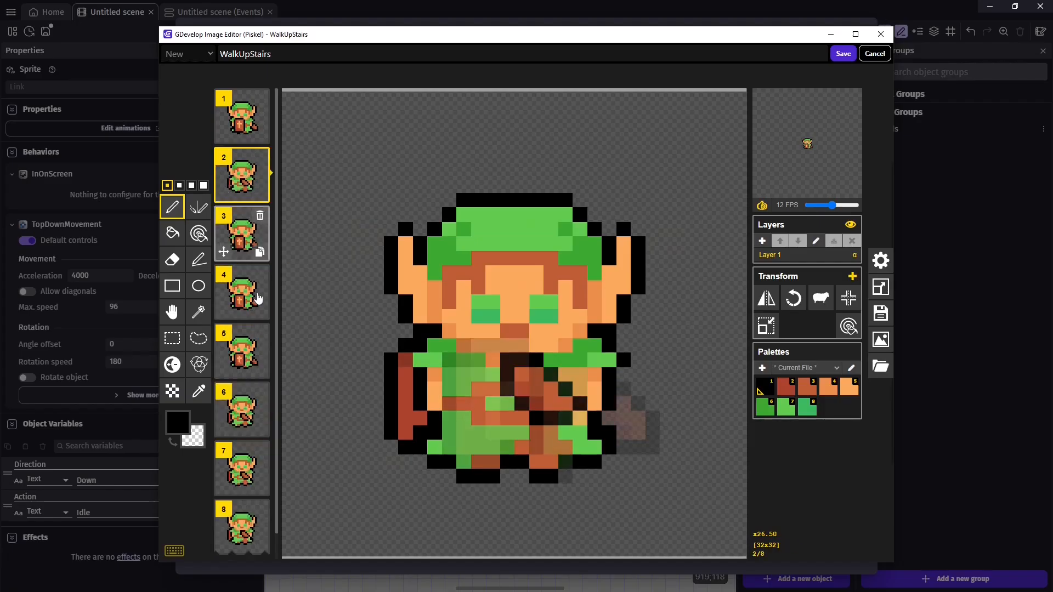
{"action": "left_click_drag", "start_coordinate": [241, 427], "coordinate": [241, 290]}
{"action": "left_click_drag", "start_coordinate": [260, 482], "coordinate": [253, 406]}
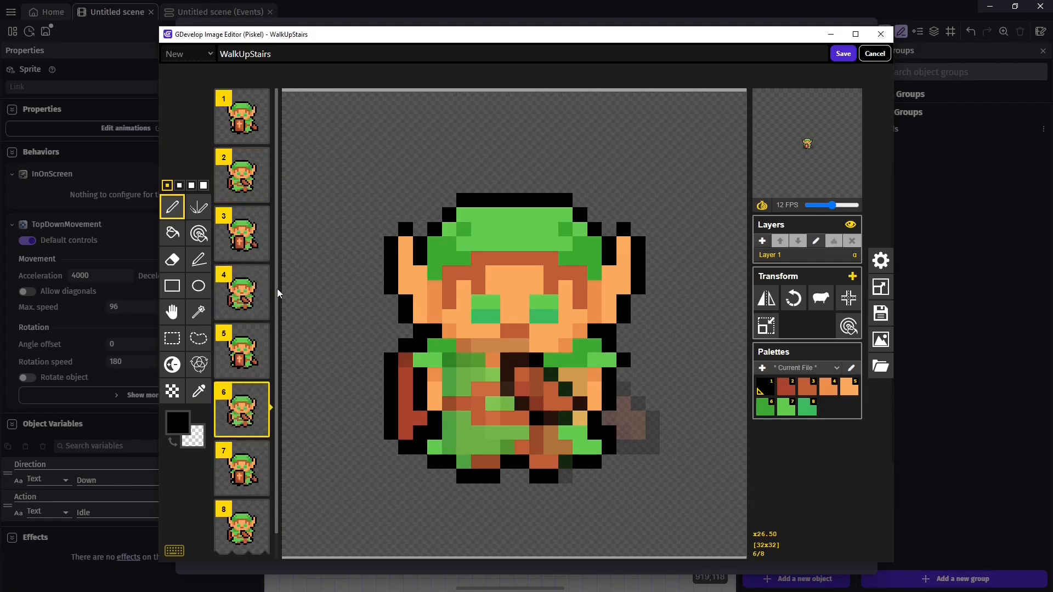
{"action": "left_click_drag", "start_coordinate": [277, 288], "coordinate": [276, 363]}
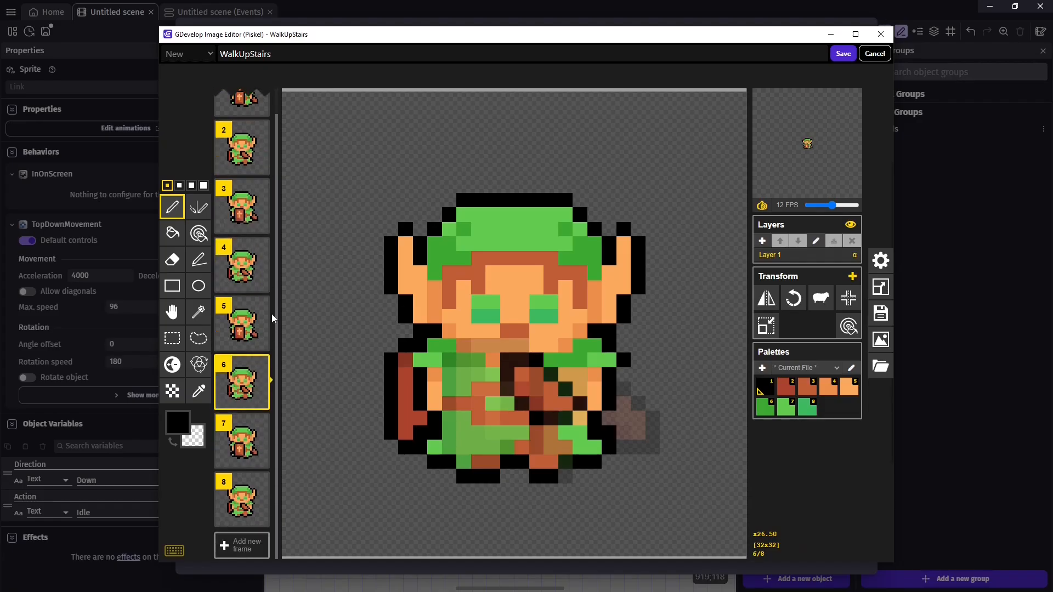
{"action": "scroll", "coordinate": [271, 308], "scroll_direction": "up", "scroll_amount": 1}
{"action": "left_click_drag", "start_coordinate": [832, 206], "coordinate": [816, 206]}
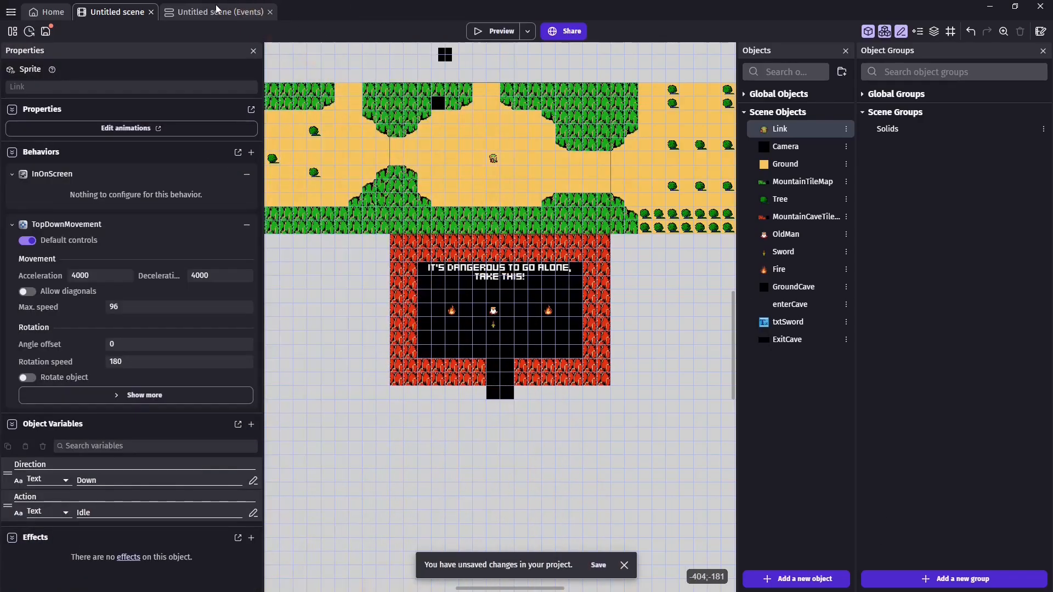
Step: Add a new event at the end of the scene events with the condition that Link collides with ExitCave
{"action": "left_click", "coordinate": [217, 11]}
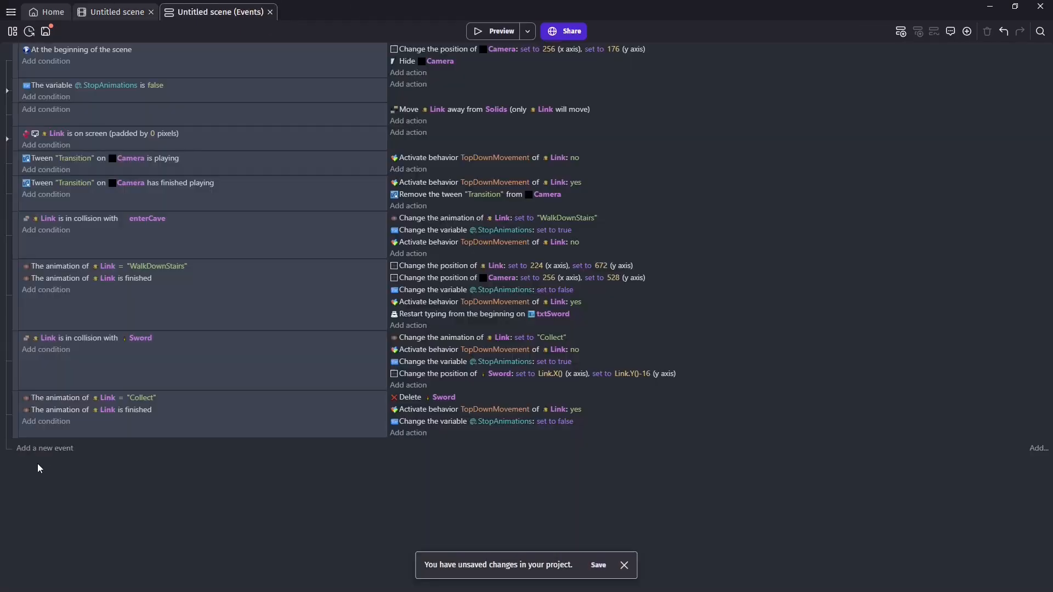
{"action": "left_click", "coordinate": [43, 450]}
{"action": "left_click", "coordinate": [54, 450]}
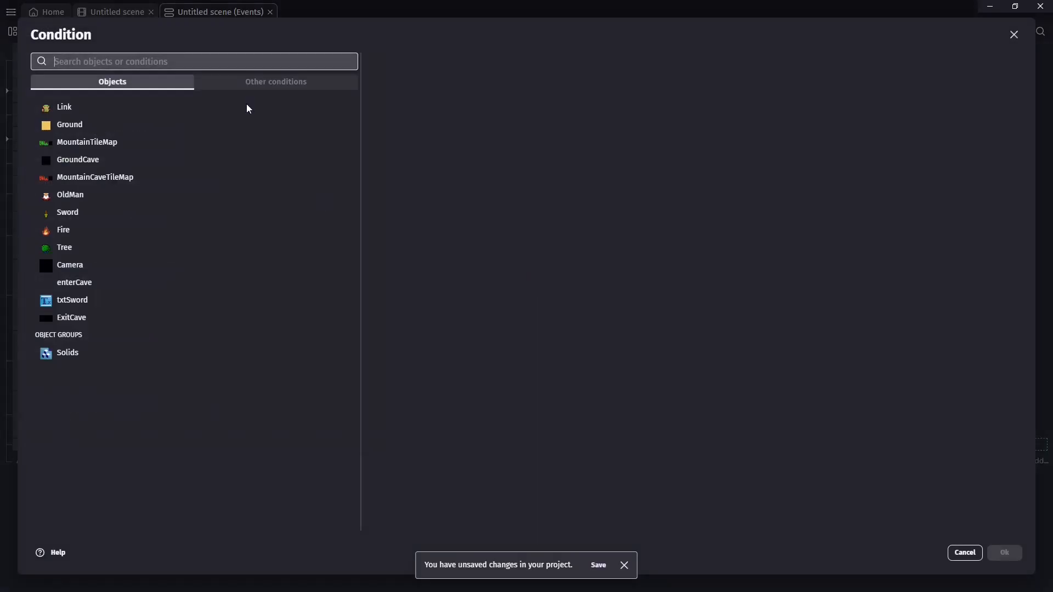
{"action": "left_click", "coordinate": [70, 112]}
{"action": "type", "text": "col"}
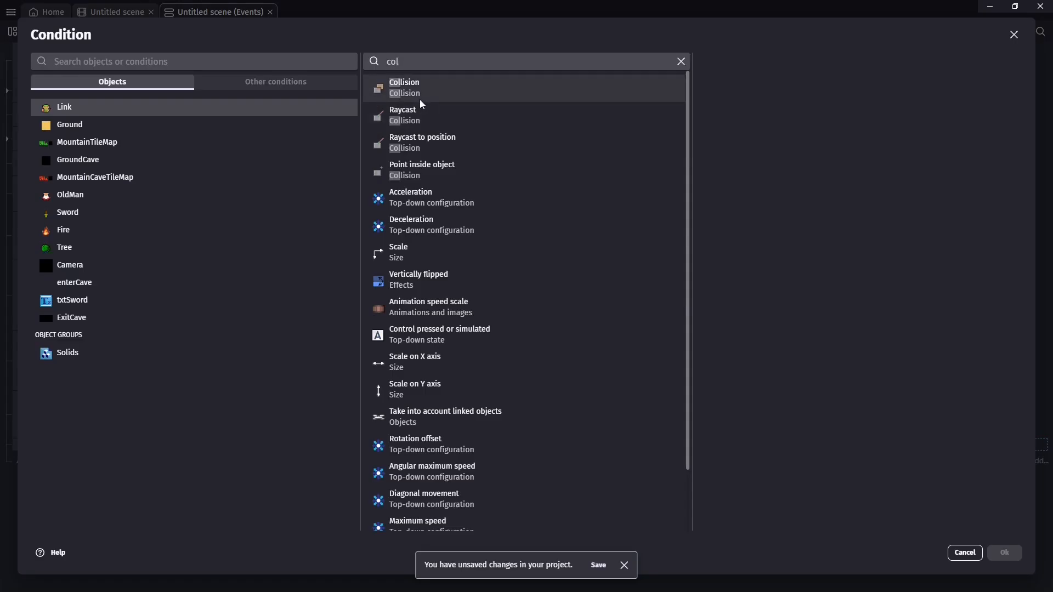
{"action": "left_click", "coordinate": [423, 99]}
{"action": "scroll", "coordinate": [806, 316], "scroll_direction": "down", "scroll_amount": 3}
{"action": "left_click", "coordinate": [766, 324]}
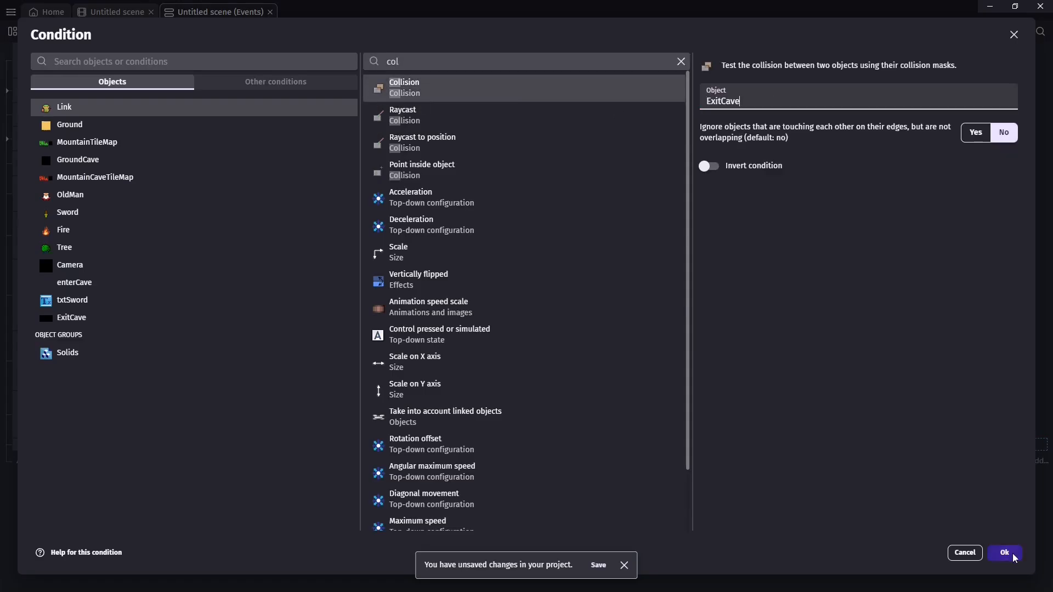
{"action": "left_click", "coordinate": [1004, 552]}
Step: Add an action to the ExitCave collision event that sets the Camera object's position to X 256, Y 176
{"action": "left_click", "coordinate": [418, 445]}
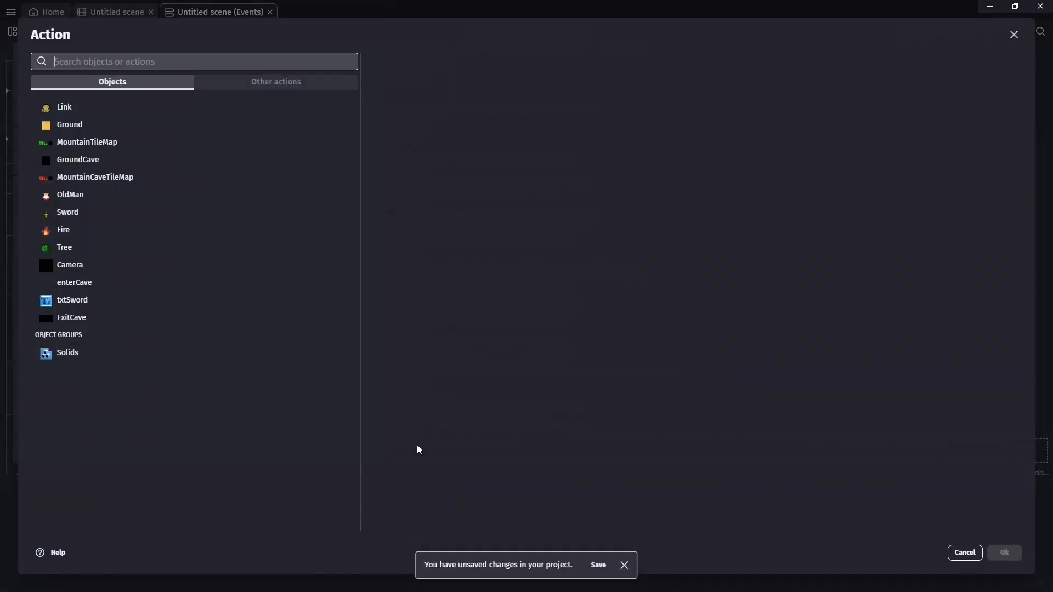
{"action": "left_click", "coordinate": [78, 267]}
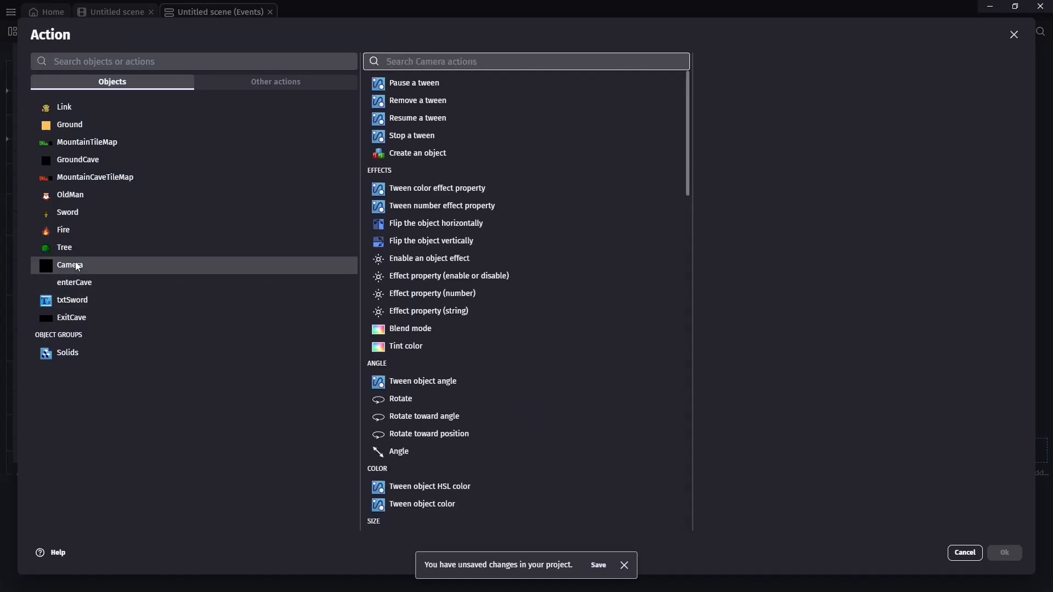
{"action": "type", "text": "posi"}
{"action": "key", "text": "Return"}
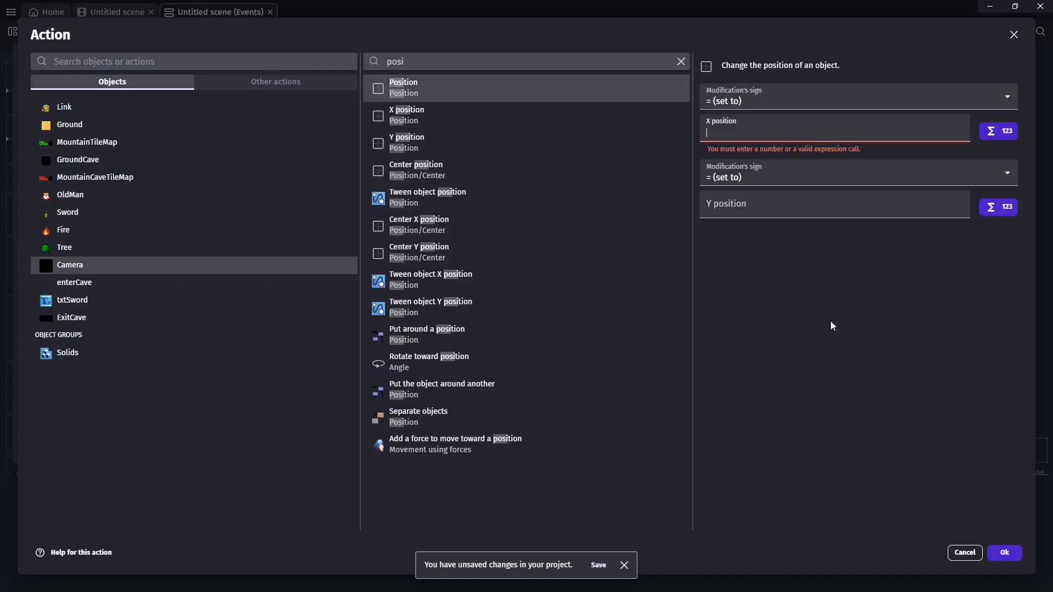
{"action": "type", "text": "256"}
{"action": "left_click", "coordinate": [792, 198]}
{"action": "type", "text": "176"}
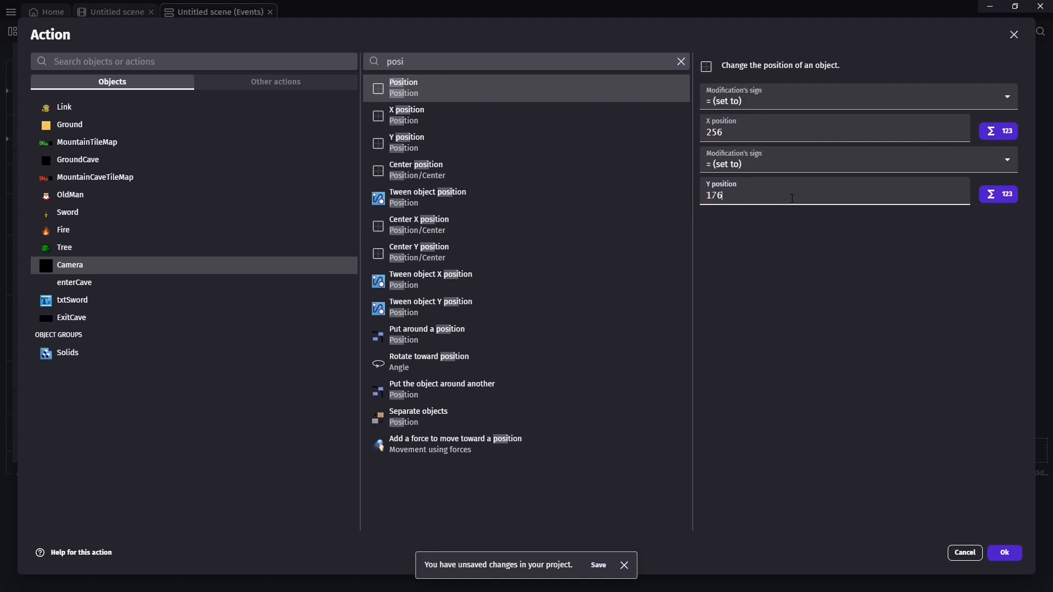
{"action": "left_click", "coordinate": [1004, 554]}
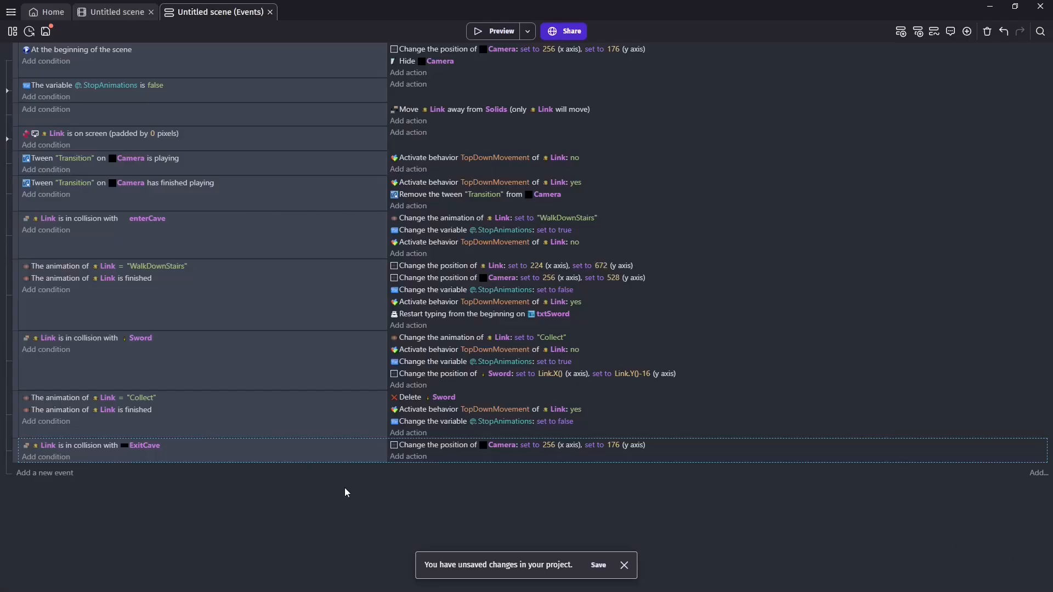
Step: Move the Center camera on Camera action out of the StopAnimations event into the event that separates Link from Solids
{"action": "left_click", "coordinate": [7, 90]}
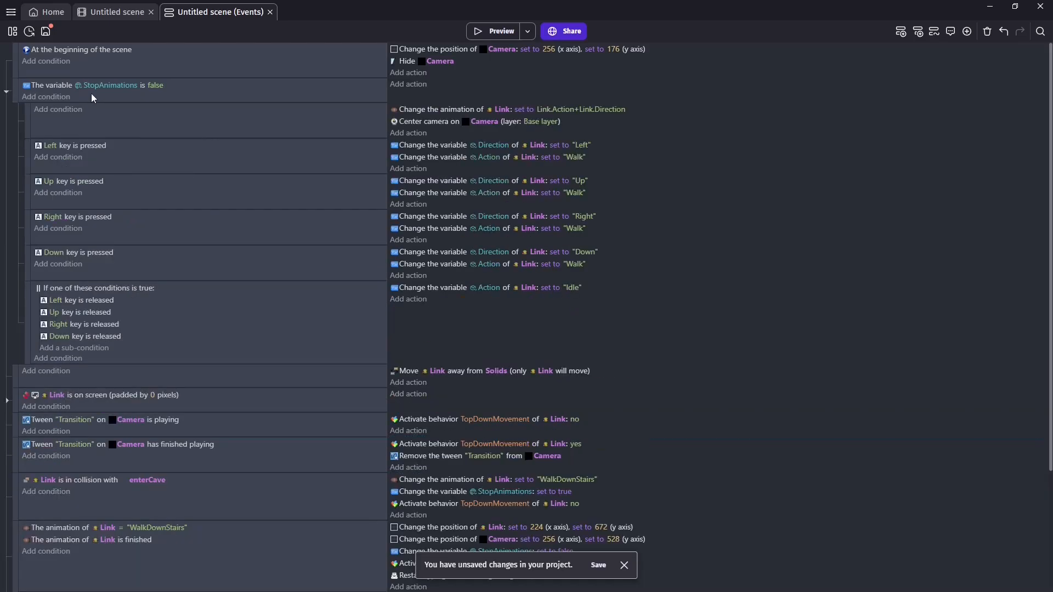
{"action": "left_click", "coordinate": [106, 121]}
{"action": "left_click", "coordinate": [427, 123]}
{"action": "left_click_drag", "start_coordinate": [406, 121], "coordinate": [257, 386]}
{"action": "left_click_drag", "start_coordinate": [127, 376], "coordinate": [431, 383]}
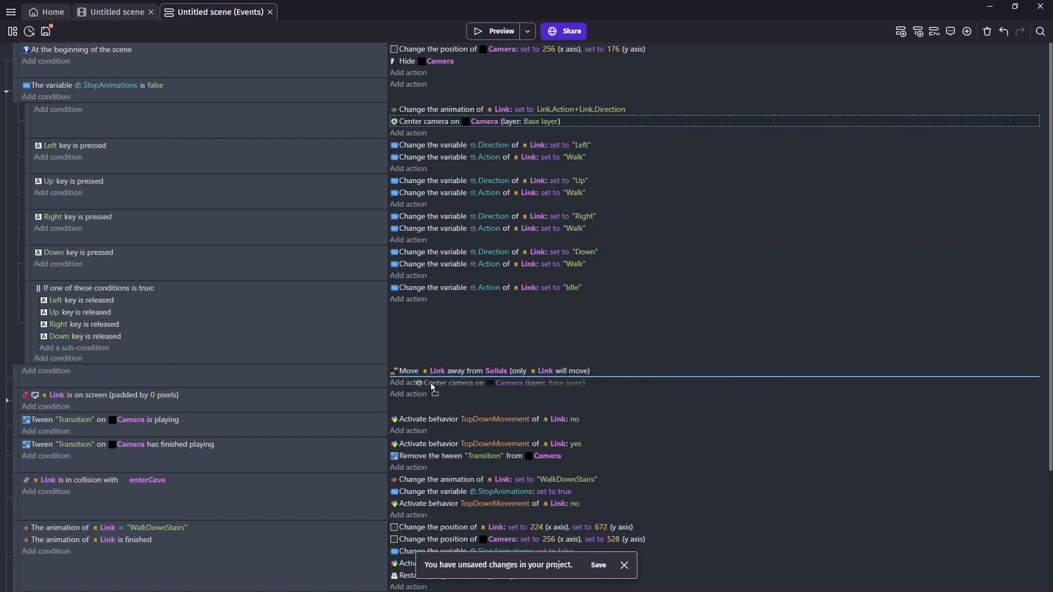
{"action": "left_click_drag", "start_coordinate": [430, 383], "coordinate": [429, 383]}
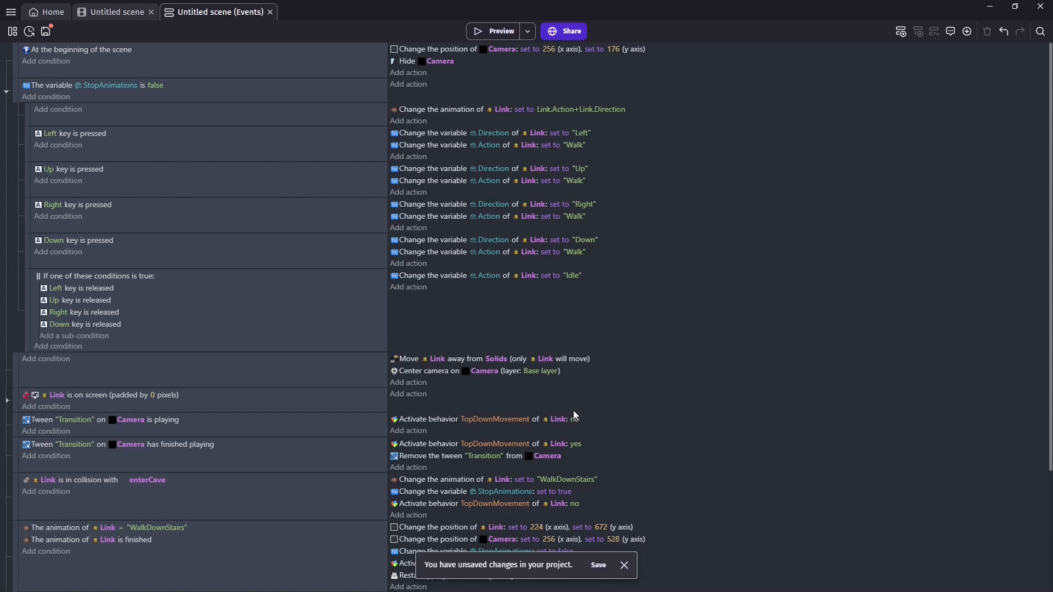
Step: Add an action to the ExitCave collision event that sets Link's position to X 96, Y 41
{"action": "scroll", "coordinate": [1038, 392], "scroll_direction": "down", "scroll_amount": 3}
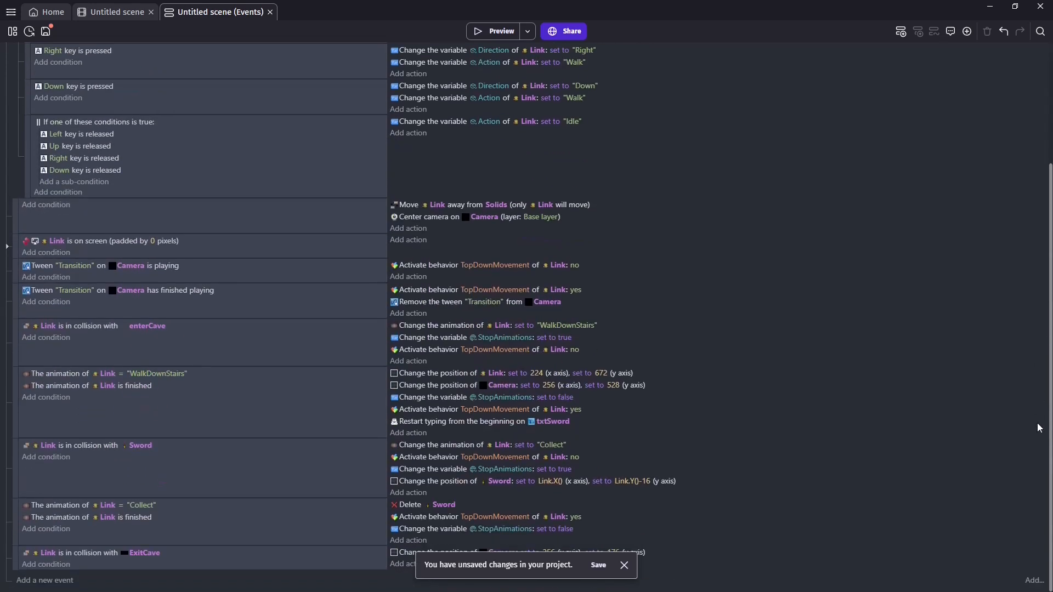
{"action": "left_click", "coordinate": [624, 565]}
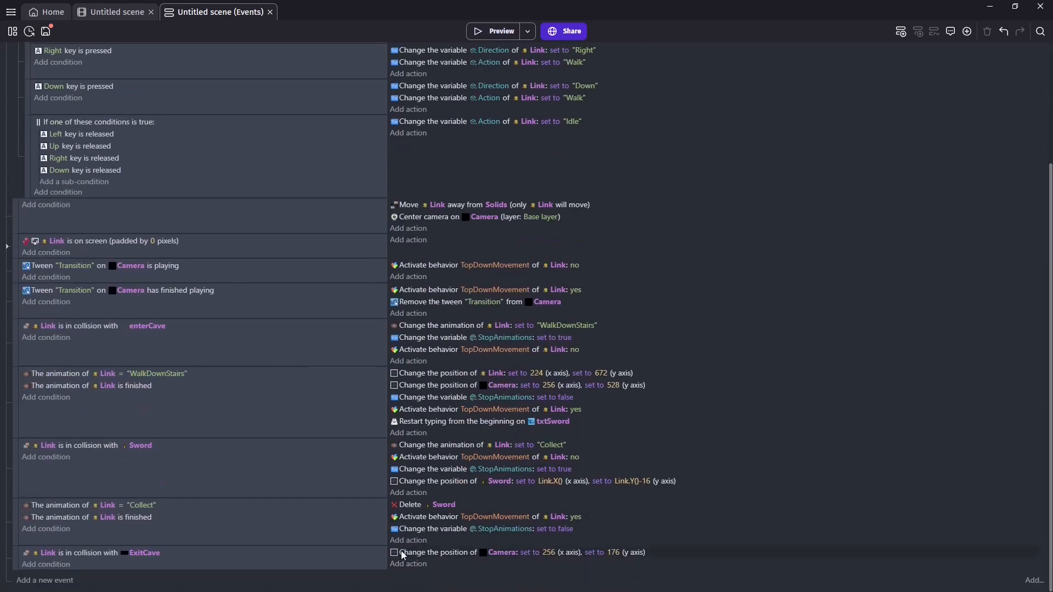
{"action": "left_click", "coordinate": [406, 565]}
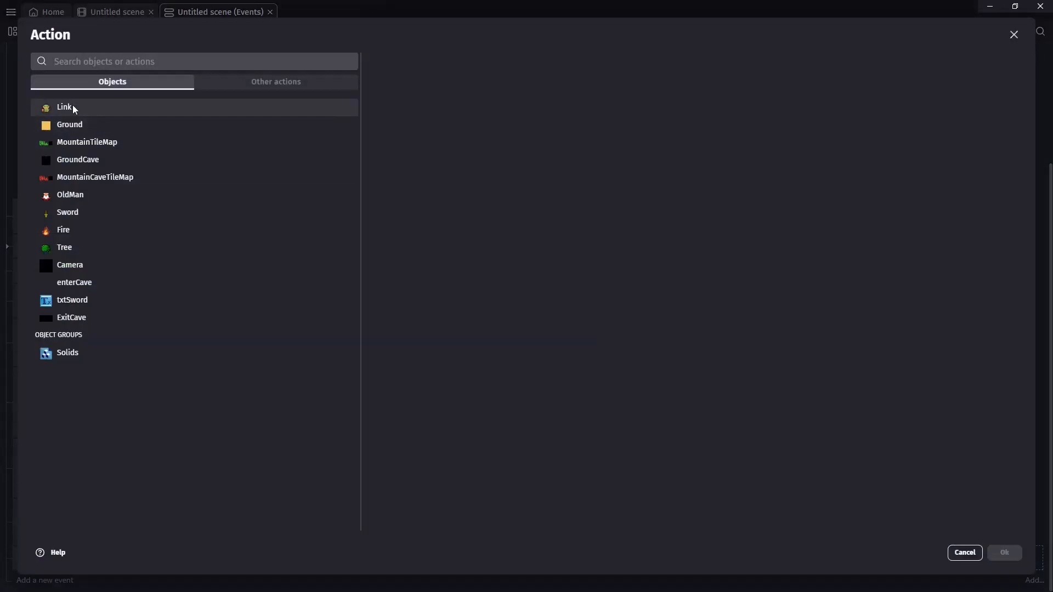
{"action": "left_click", "coordinate": [75, 109]}
{"action": "type", "text": "ps"}
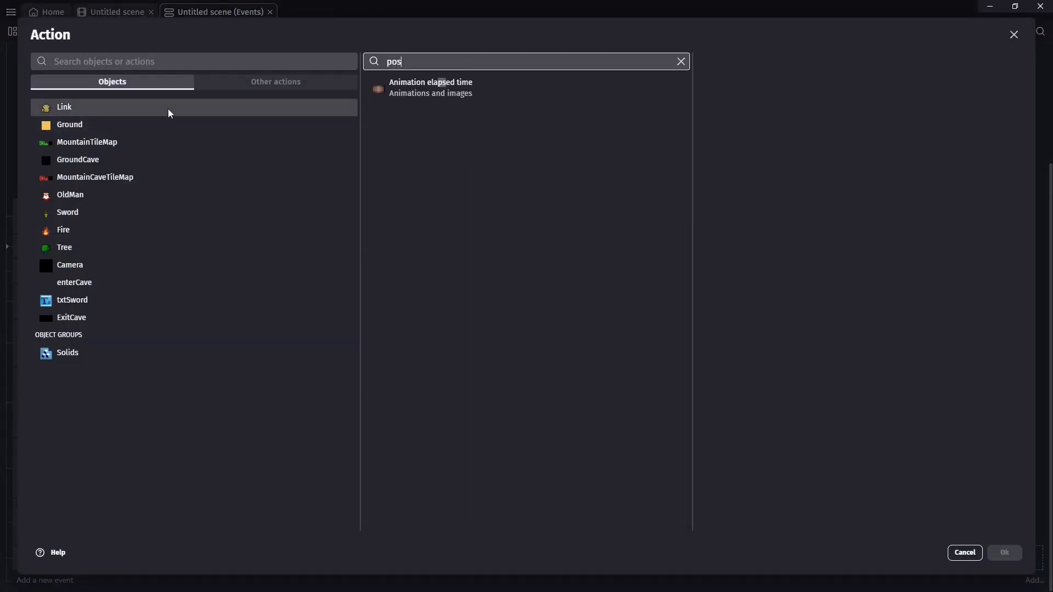
{"action": "left_click", "coordinate": [420, 84]}
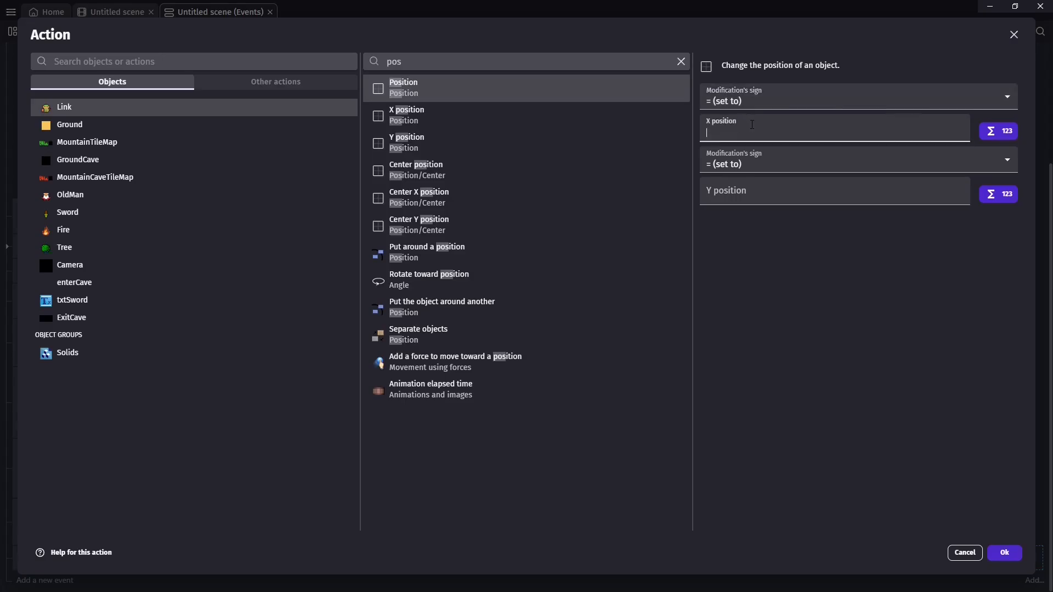
{"action": "left_click", "coordinate": [762, 191]}
{"action": "type", "text": "41"}
{"action": "left_click", "coordinate": [1005, 554]}
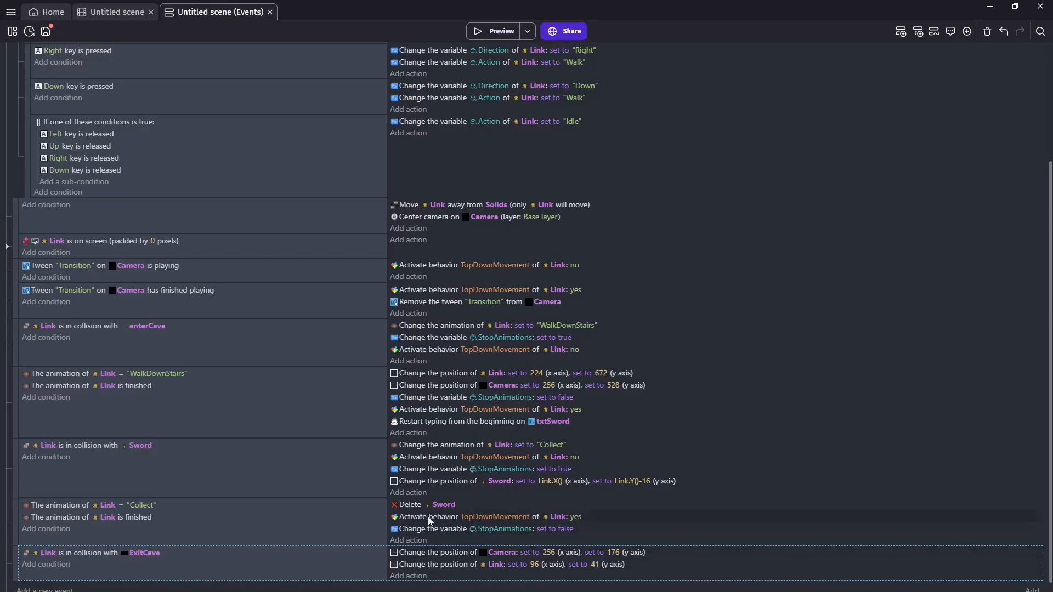
Step: Add an action to the ExitCave collision event that changes Link's animation by name to WalkUpStairs
{"action": "left_click", "coordinate": [409, 576]}
{"action": "left_click", "coordinate": [85, 112]}
{"action": "type", "text": "anim"}
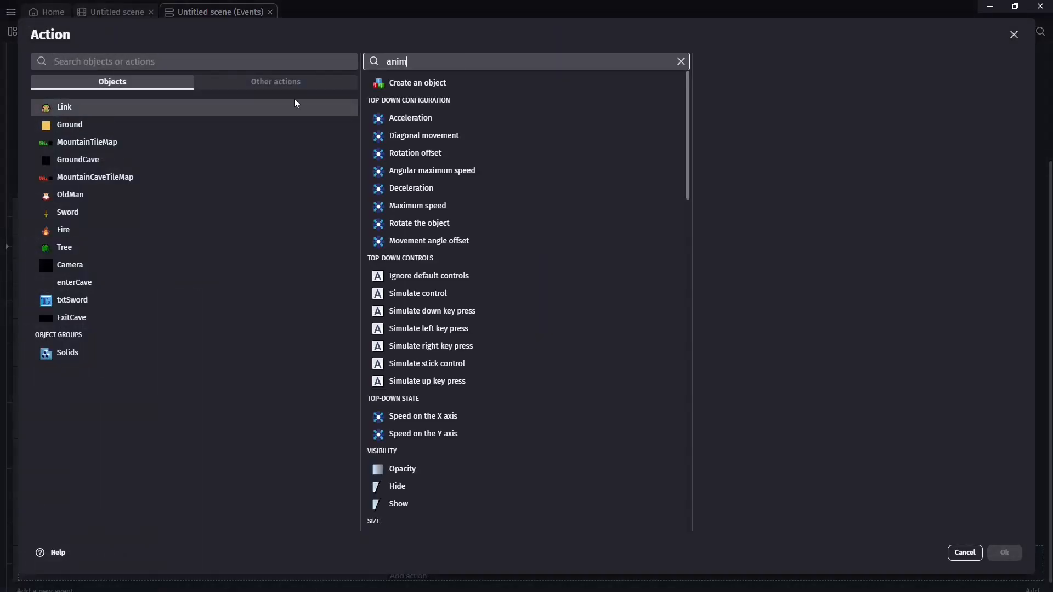
{"action": "left_click", "coordinate": [482, 197]}
{"action": "left_click", "coordinate": [796, 171]}
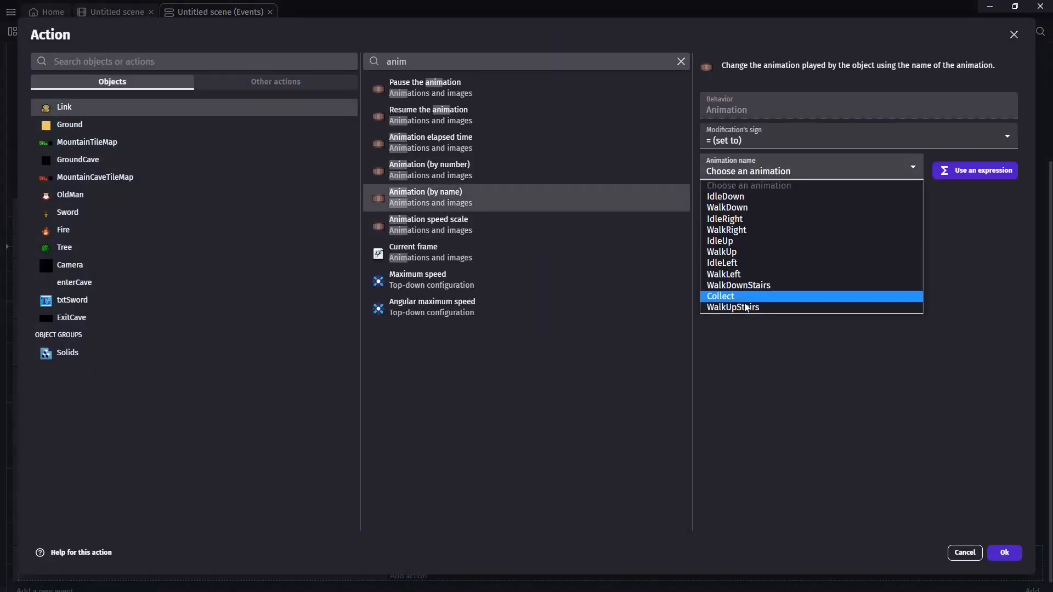
{"action": "left_click", "coordinate": [743, 303]}
{"action": "left_click", "coordinate": [1005, 553]}
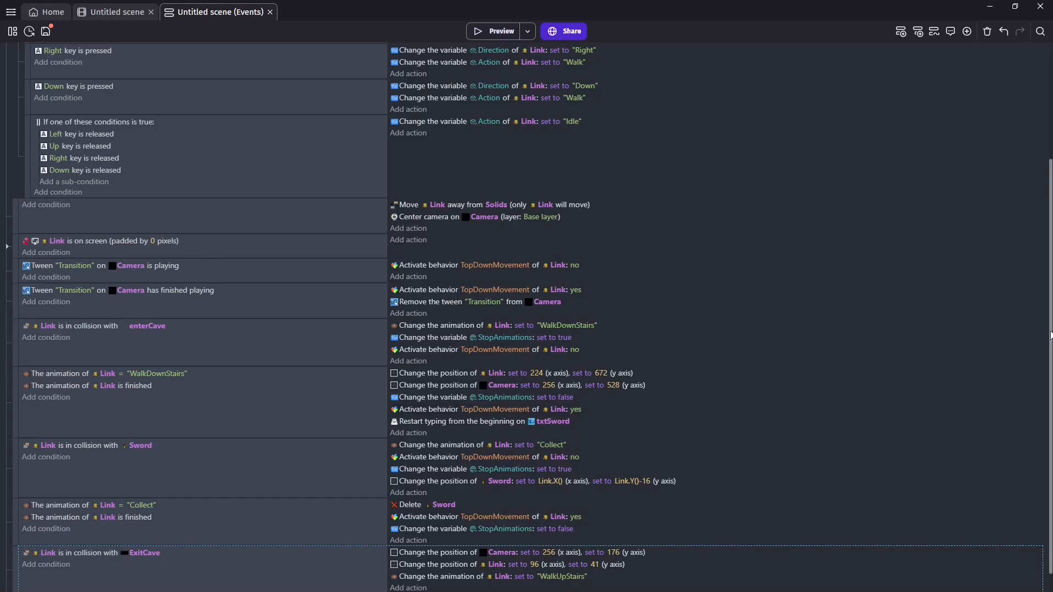
{"action": "scroll", "coordinate": [433, 442], "scroll_direction": "down", "scroll_amount": 1}
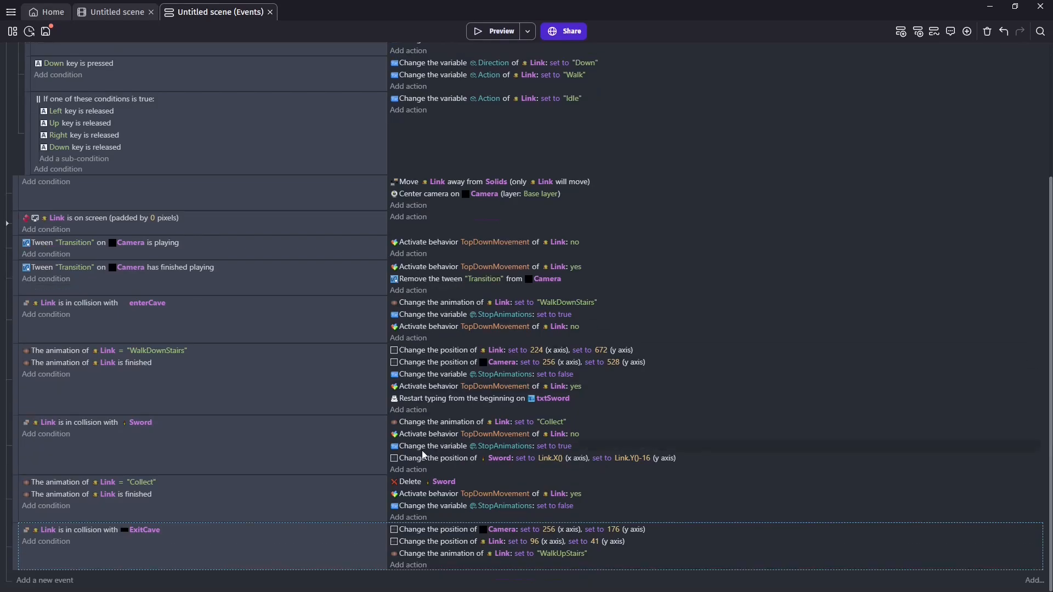
Step: Copy the StopAnimations set to true and TopDownMovement deactivation actions from the Sword collision event into the ExitCave collision event
{"action": "left_click", "coordinate": [422, 449]}
{"action": "left_click", "coordinate": [423, 437], "text": "shift"}
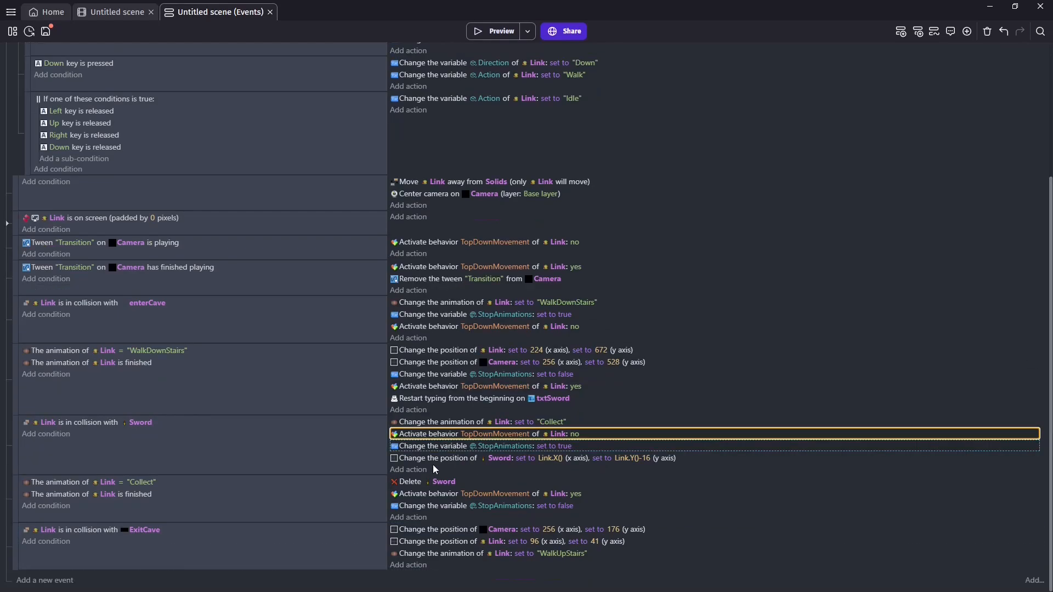
{"action": "key", "text": "ctrl+c"}
{"action": "left_click", "coordinate": [438, 565]}
{"action": "key", "text": "ctrl+v"}
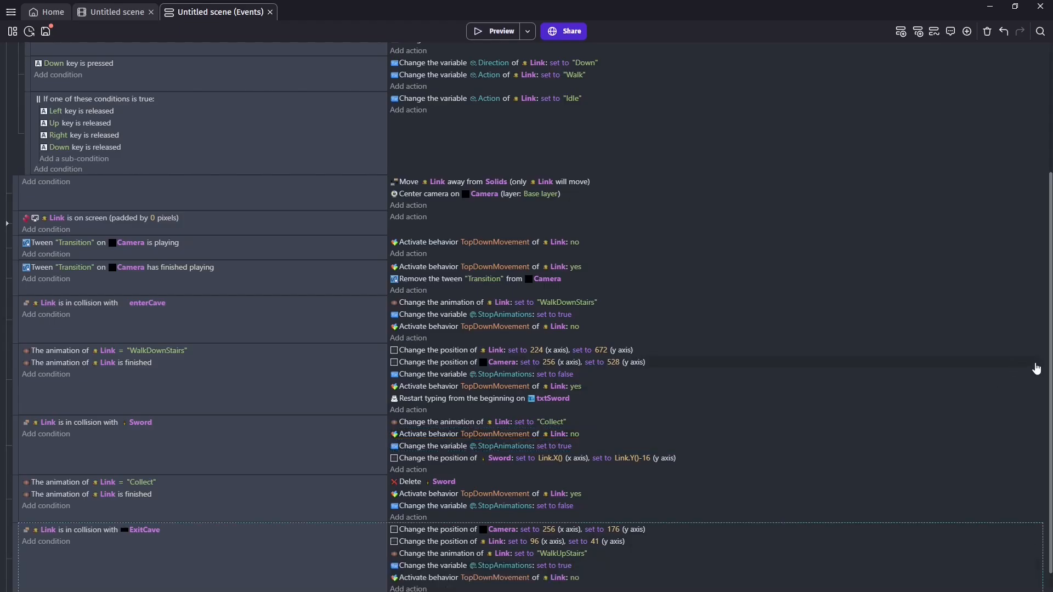
Step: Add a new event at the end of the sheet with the condition that Link's animation is finished
{"action": "scroll", "coordinate": [1047, 449], "scroll_direction": "down", "scroll_amount": 1}
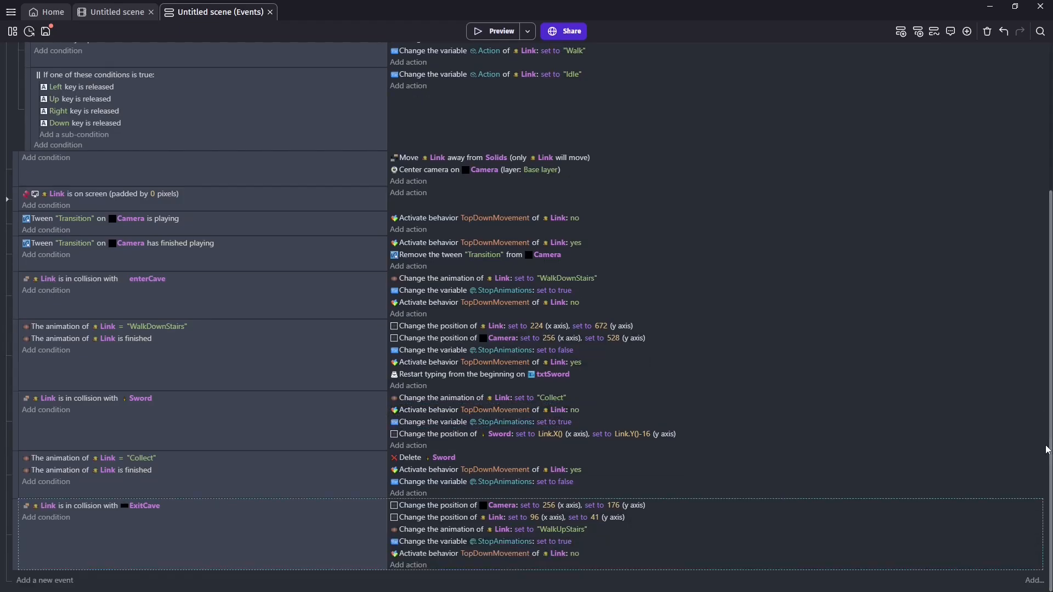
{"action": "left_click", "coordinate": [60, 580]}
{"action": "left_click", "coordinate": [65, 578]}
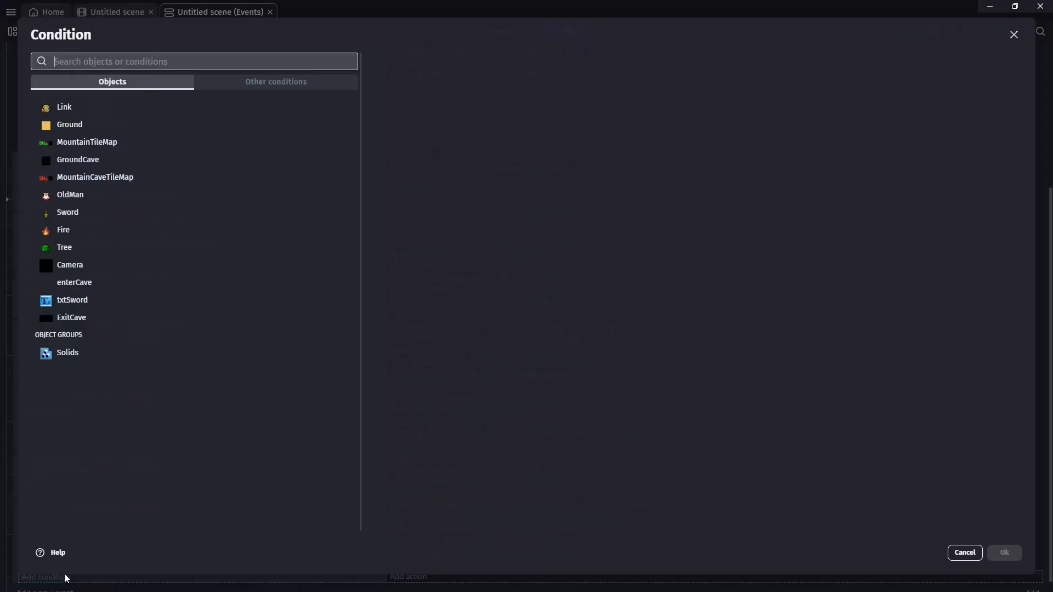
{"action": "left_click", "coordinate": [124, 108]}
{"action": "type", "text": "ani"}
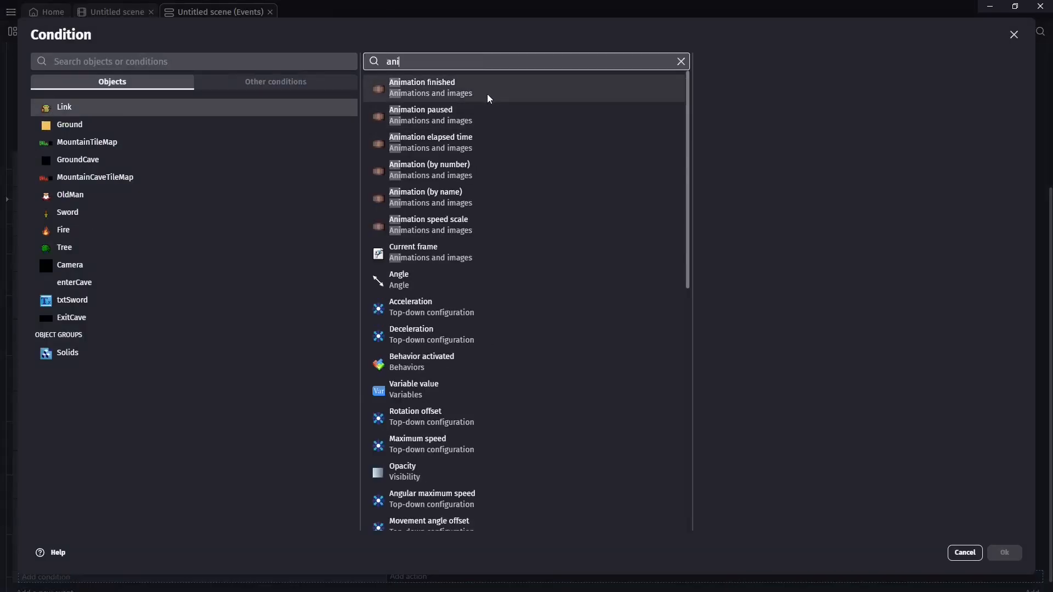
{"action": "key", "text": "Return"}
{"action": "left_click", "coordinate": [1004, 553]}
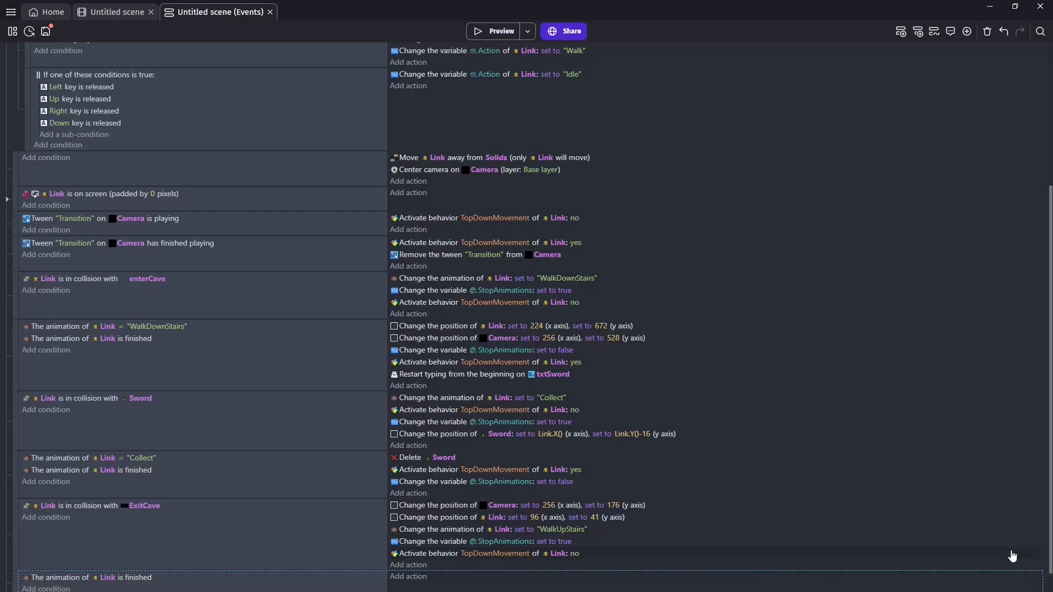
Step: Add a second condition to the new last event that Link's animation by name equals WalkUpStairs
{"action": "left_click", "coordinate": [45, 588]}
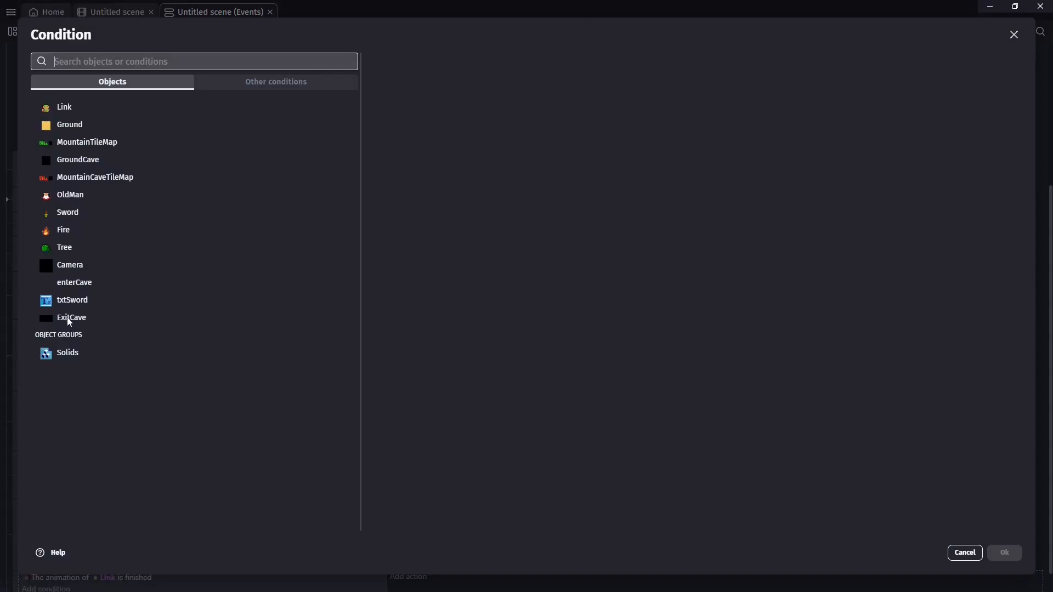
{"action": "left_click", "coordinate": [61, 106]}
{"action": "type", "text": "anim"}
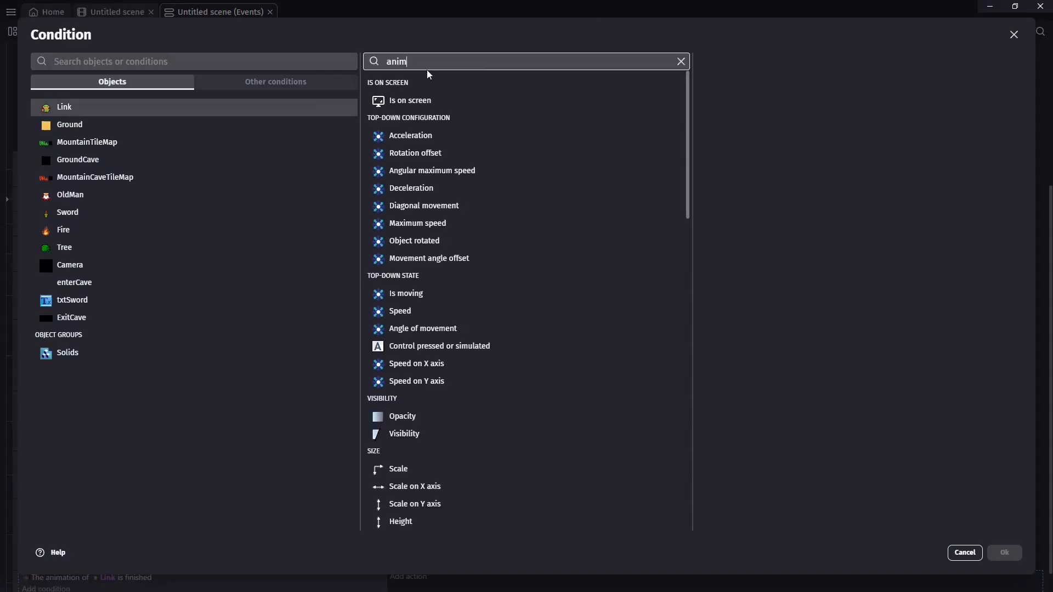
{"action": "left_click", "coordinate": [469, 205]}
{"action": "left_click", "coordinate": [806, 171]}
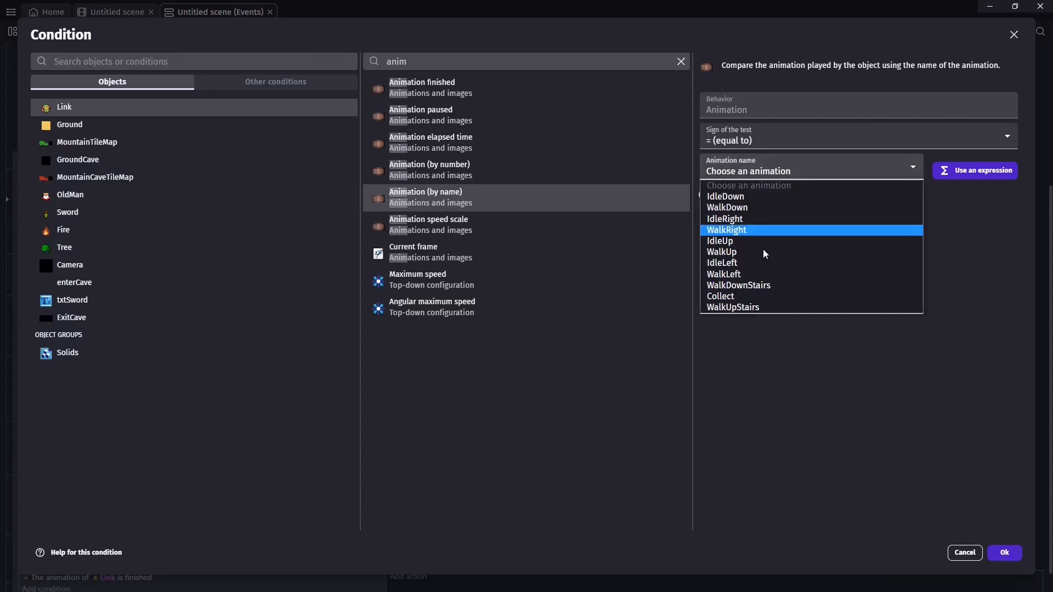
{"action": "left_click", "coordinate": [755, 309]}
{"action": "left_click", "coordinate": [1005, 553]}
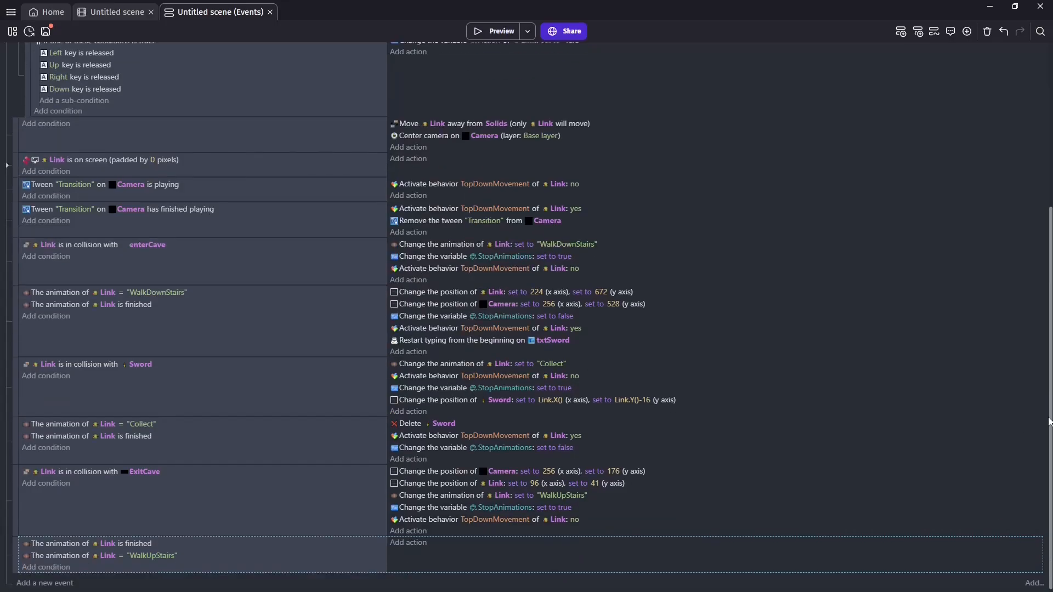
Step: Copy the TopDownMovement activation and StopAnimations set to false actions from the Collect event into the WalkUpStairs event
{"action": "scroll", "coordinate": [1039, 404], "scroll_direction": "down", "scroll_amount": 1}
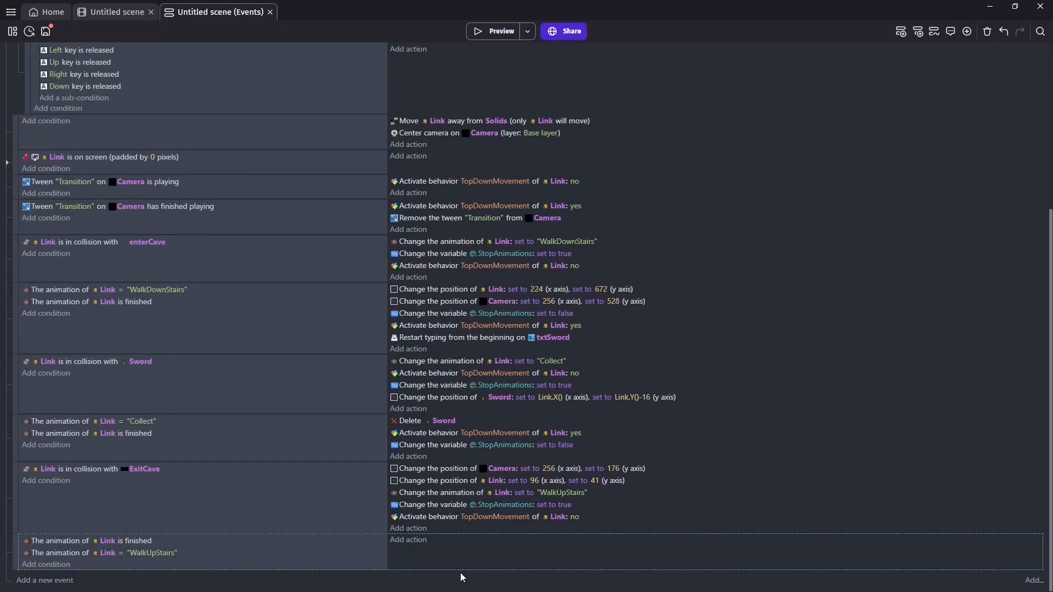
{"action": "left_click", "coordinate": [443, 444]}
{"action": "left_click", "coordinate": [443, 434], "text": "ctrl"}
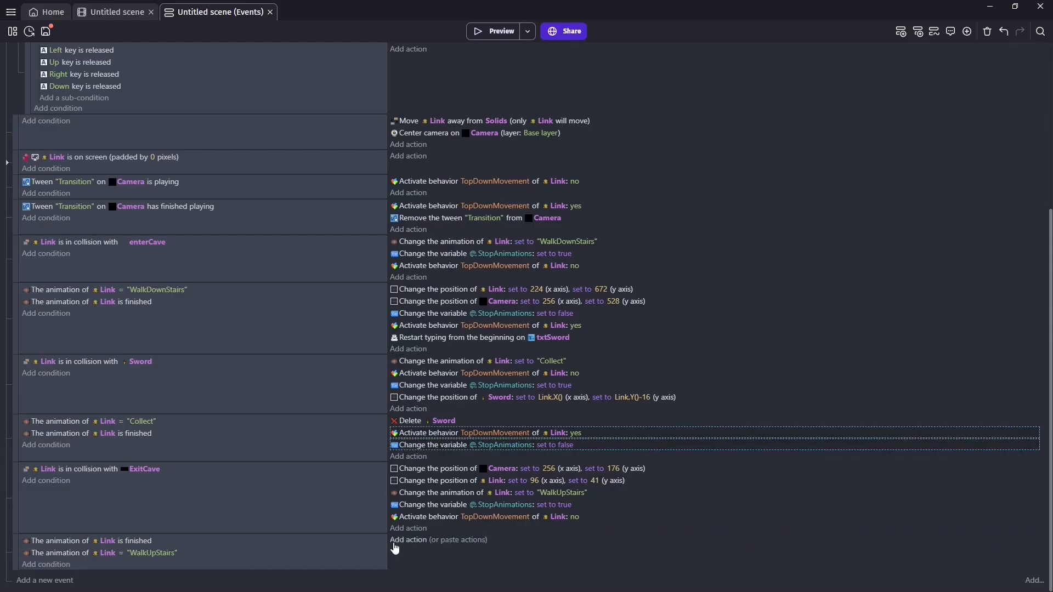
{"action": "left_click", "coordinate": [455, 540]}
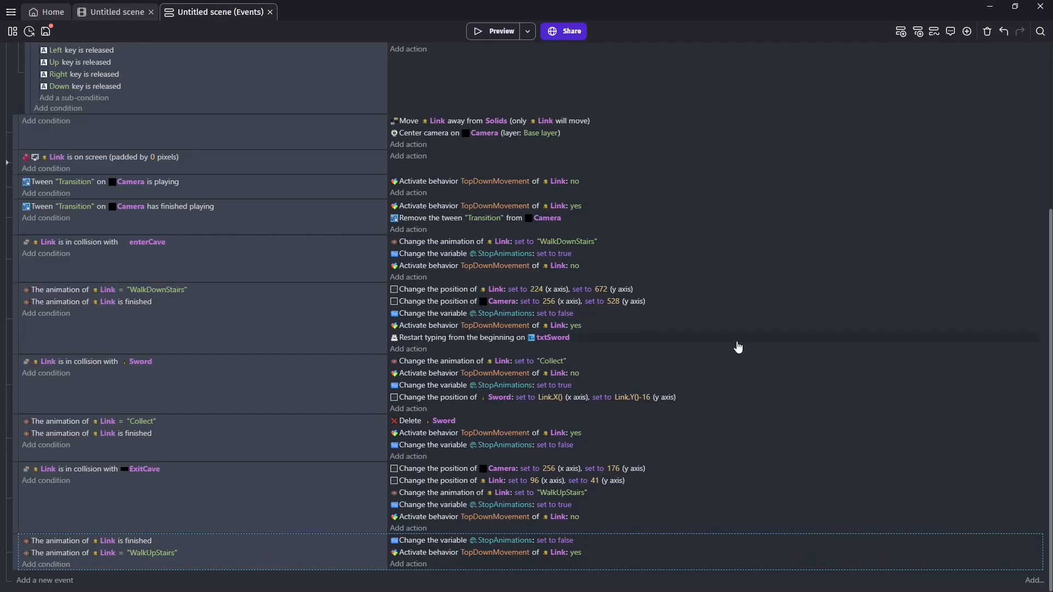
Step: Collapse the sub-events of the event that checks whether StopAnimations is false
{"action": "left_click_drag", "start_coordinate": [1046, 281], "coordinate": [1046, 116]}
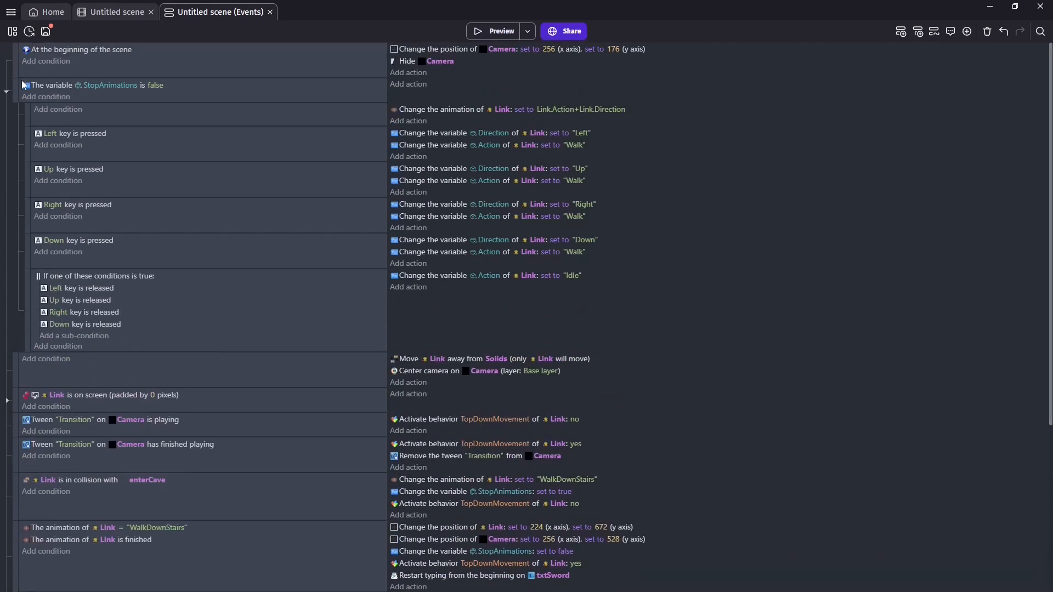
{"action": "left_click", "coordinate": [7, 94]}
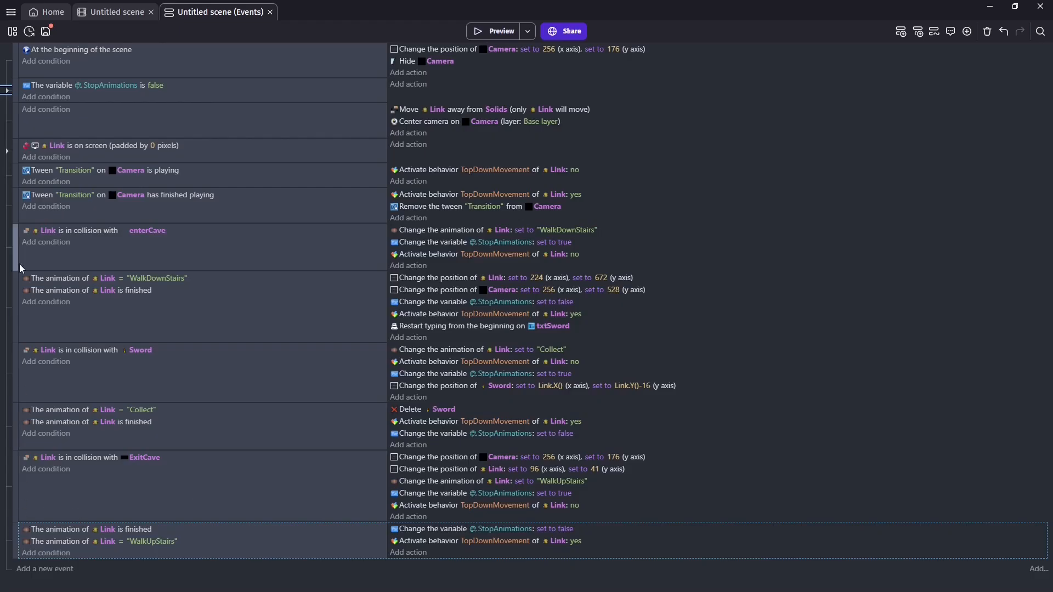
{"action": "left_click", "coordinate": [18, 289]}
{"action": "left_click", "coordinate": [15, 427]}
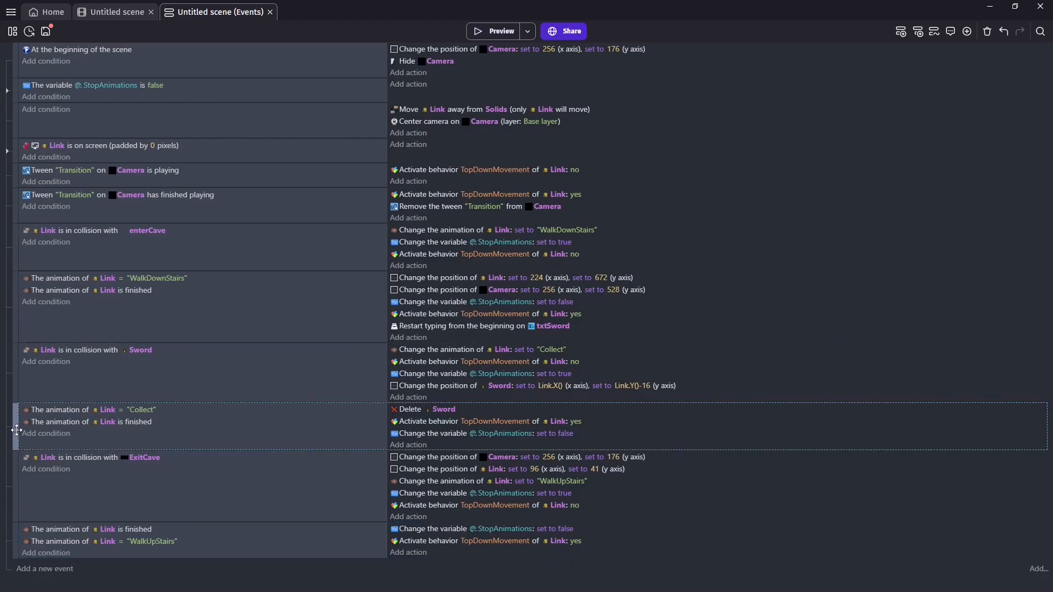
{"action": "left_click", "coordinate": [13, 544]}
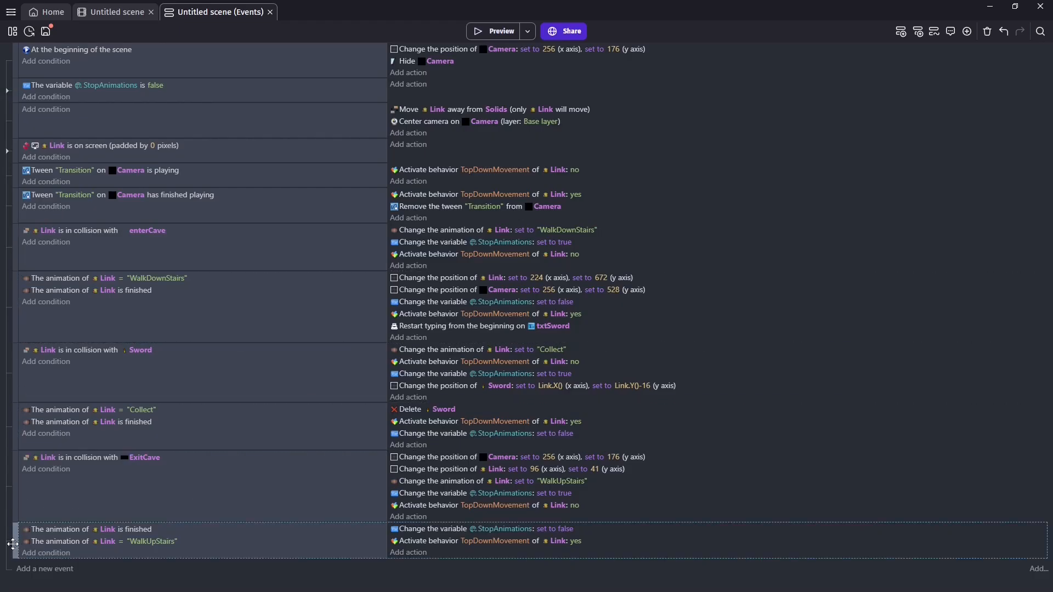
Step: Add a new event with the condition that Link's animation is finished and place it directly below the enterCave collision event
{"action": "left_click", "coordinate": [44, 571]}
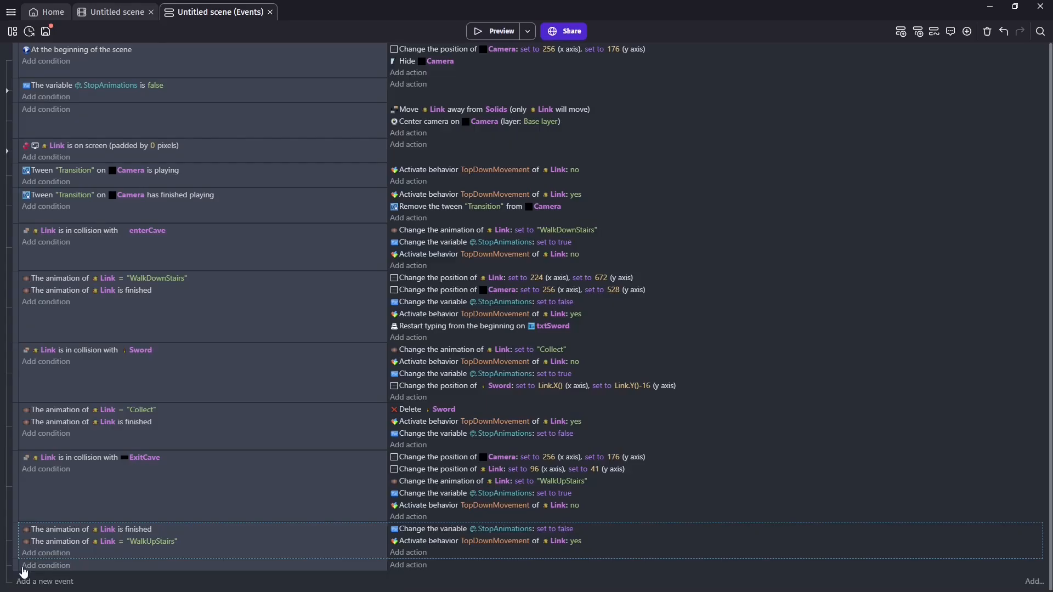
{"action": "left_click", "coordinate": [45, 565]}
{"action": "left_click", "coordinate": [68, 108]}
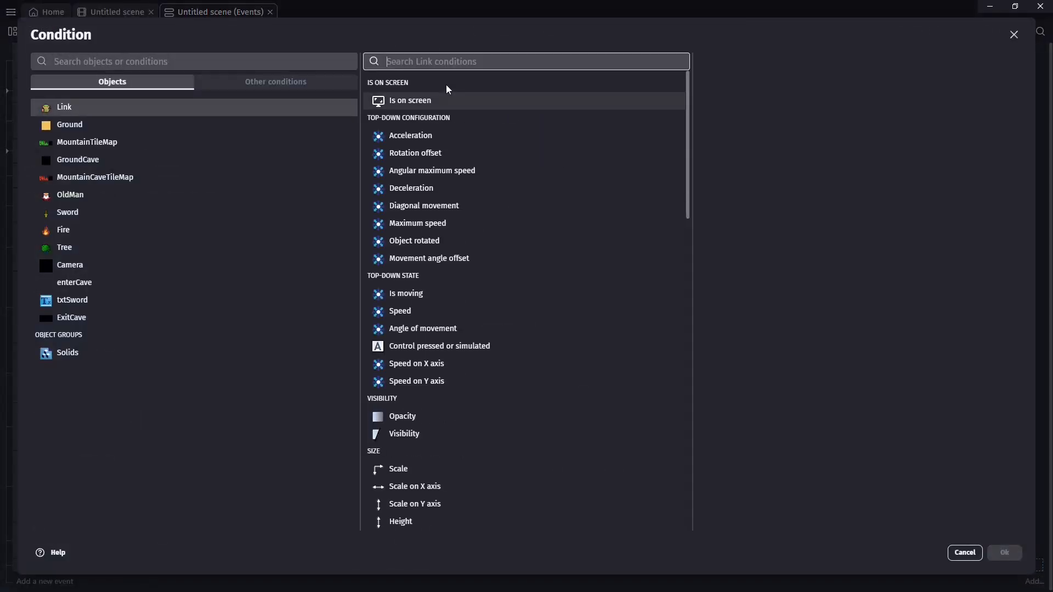
{"action": "type", "text": "anim"}
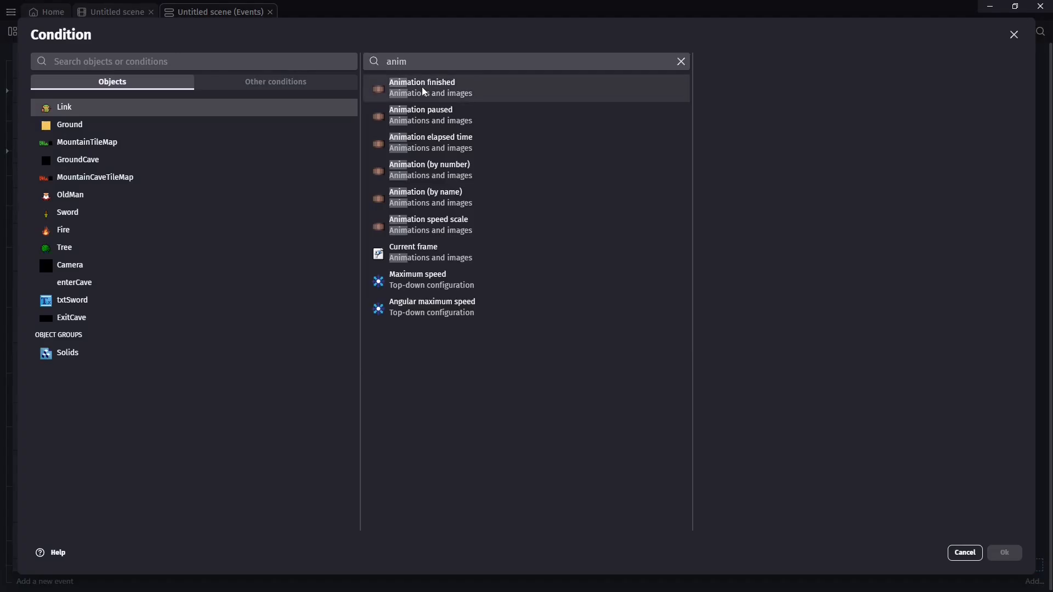
{"action": "left_click", "coordinate": [531, 90]}
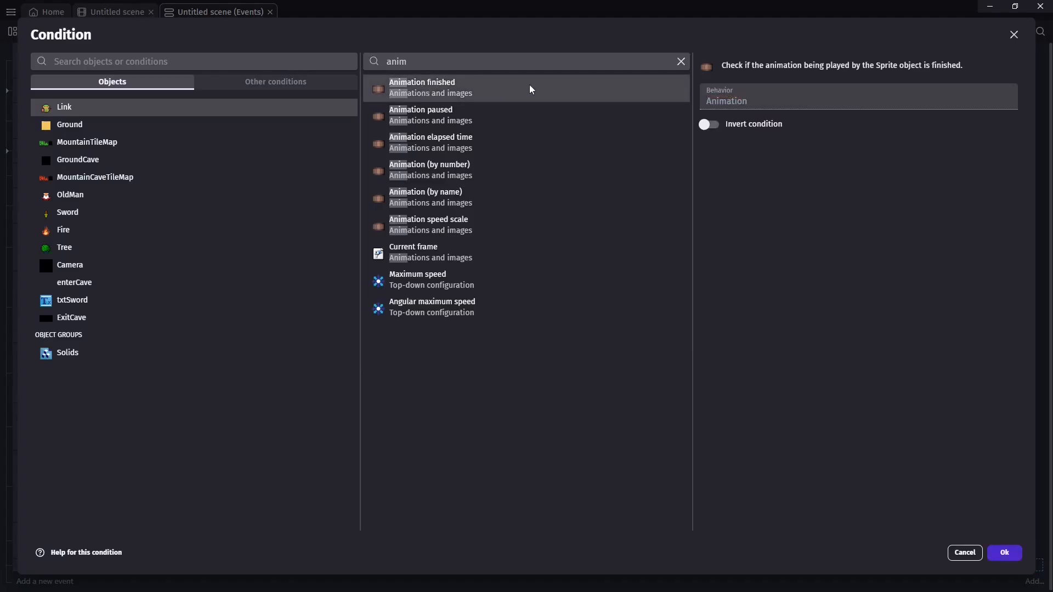
{"action": "left_click", "coordinate": [1006, 553]}
{"action": "left_click_drag", "start_coordinate": [13, 581], "coordinate": [19, 271]}
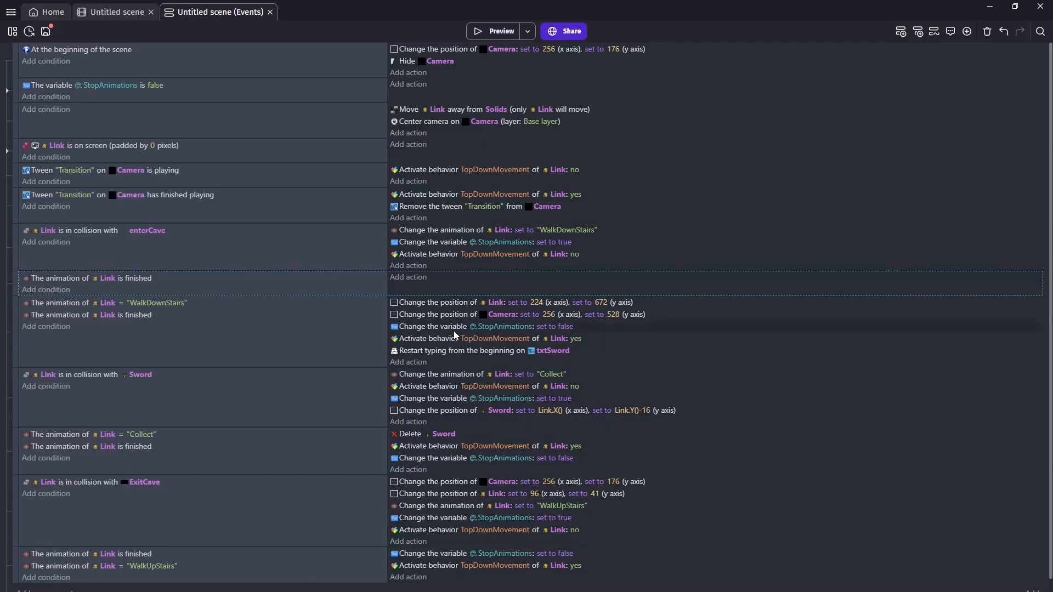
Step: Copy the actions that activate TopDownMovement and set StopAnimations to false into the new animation-finished event
{"action": "left_click", "coordinate": [429, 339]}
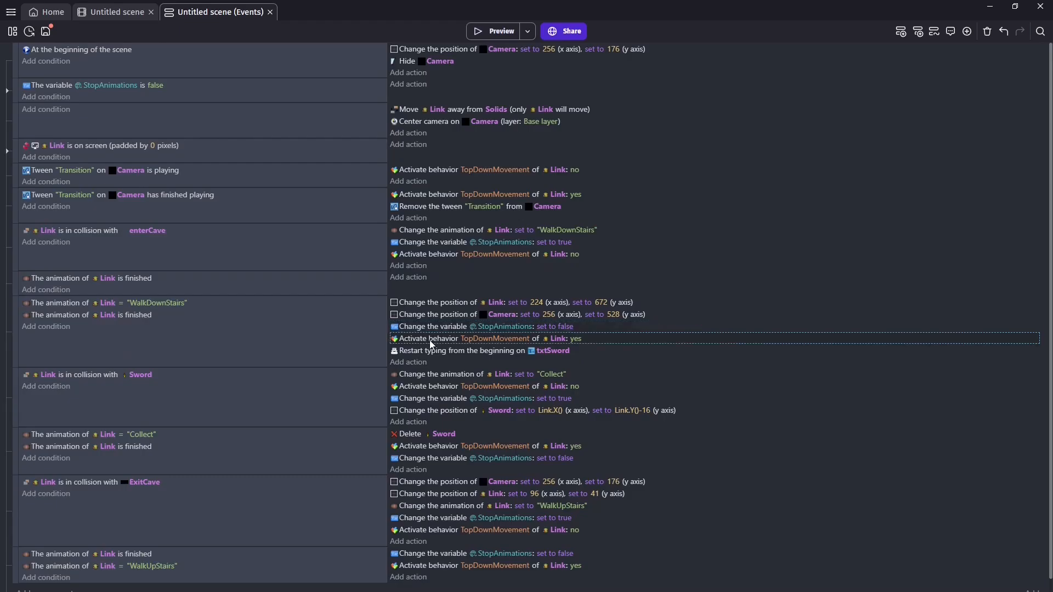
{"action": "left_click", "coordinate": [425, 448]}
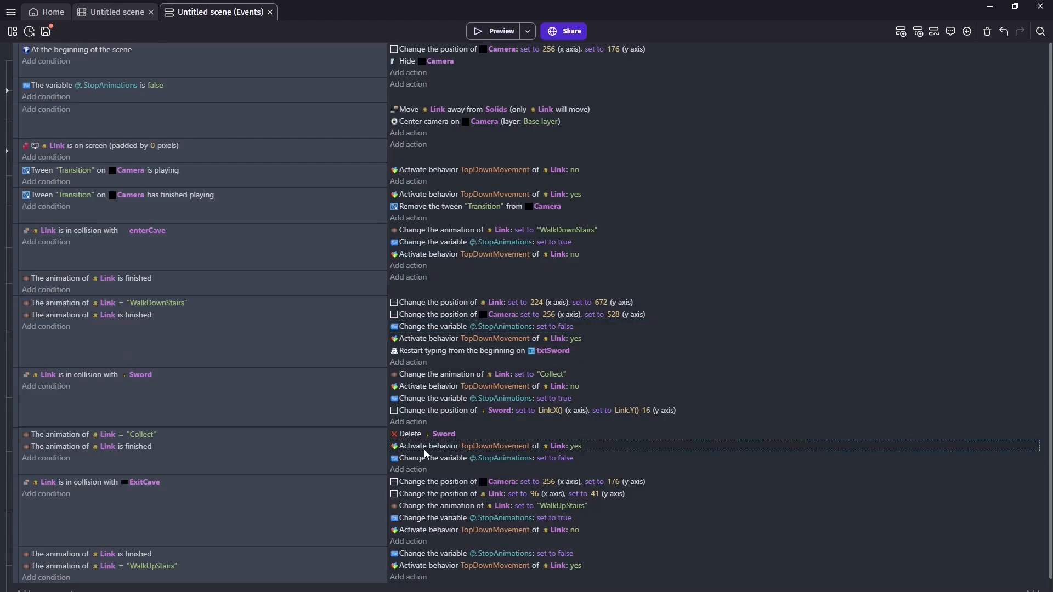
{"action": "left_click", "coordinate": [431, 570]}
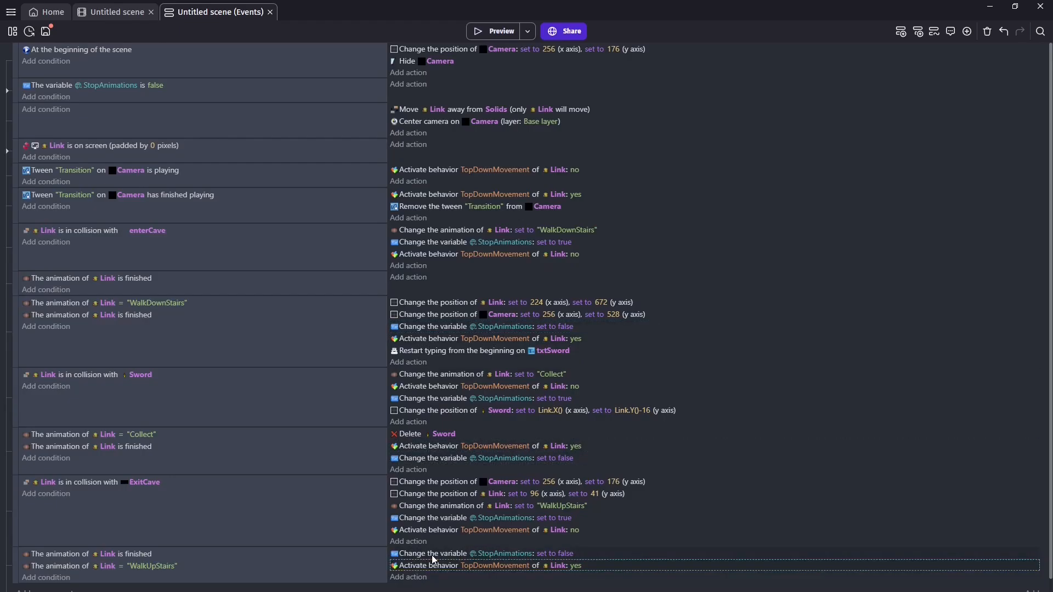
{"action": "left_click", "coordinate": [436, 556], "text": "shift"}
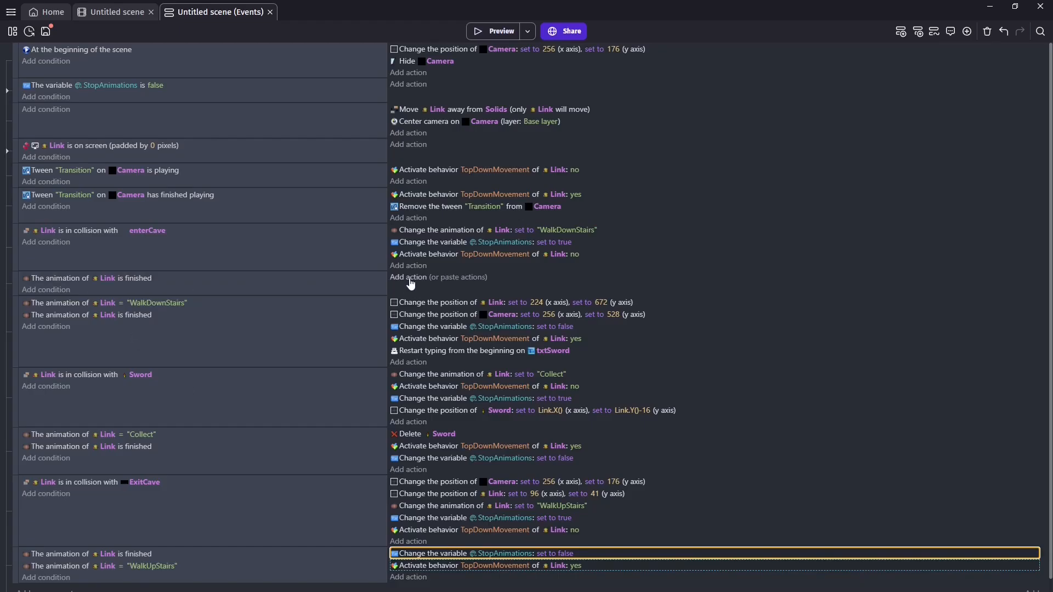
{"action": "left_click", "coordinate": [461, 277]}
{"action": "key", "text": "ctrl+v"}
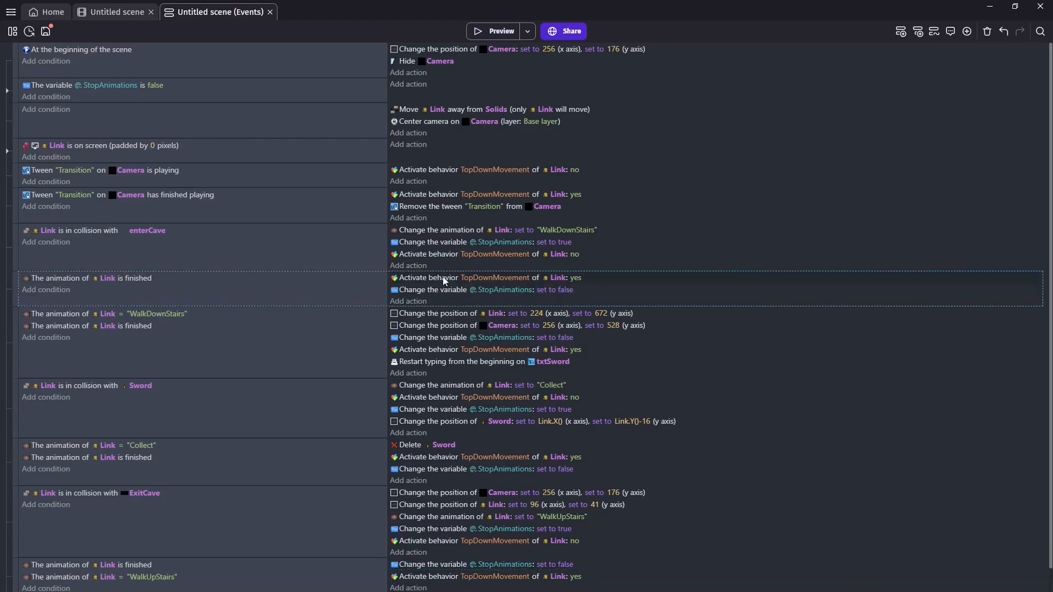
Step: Add a sub-event to the animation-finished event and copy the Link animation equals WalkDownStairs condition into it
{"action": "right_click", "coordinate": [17, 288]}
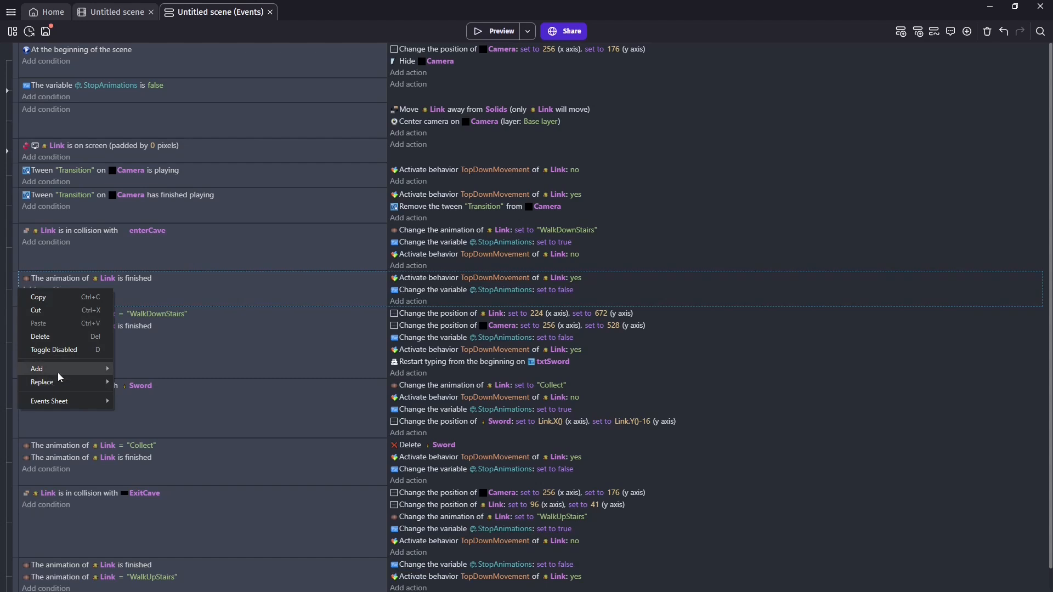
{"action": "mouse_move", "coordinate": [60, 374]}
{"action": "left_click", "coordinate": [135, 382]}
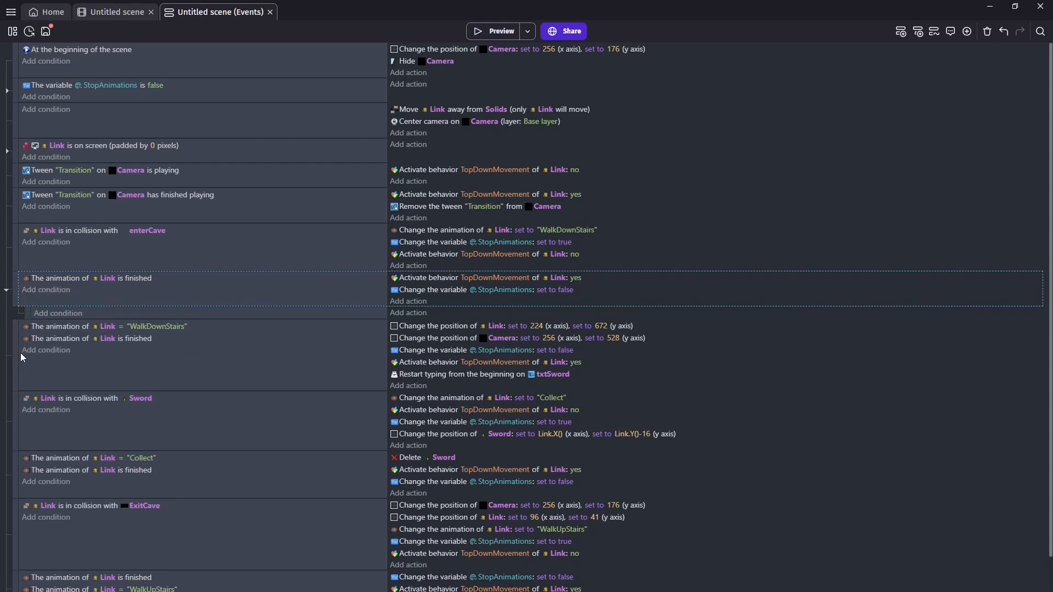
{"action": "left_click", "coordinate": [63, 327]}
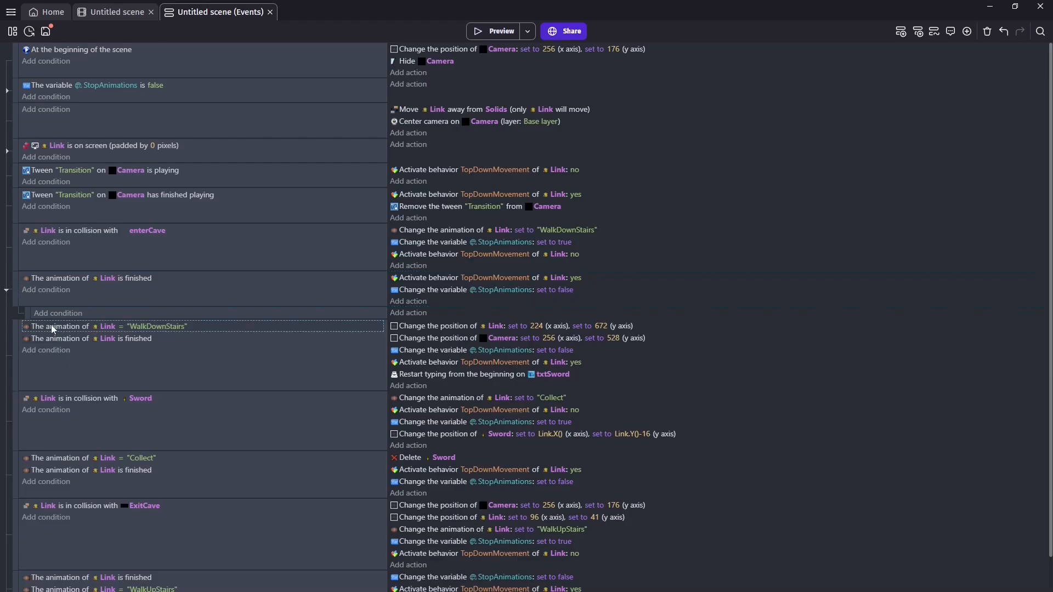
{"action": "left_click", "coordinate": [96, 315]}
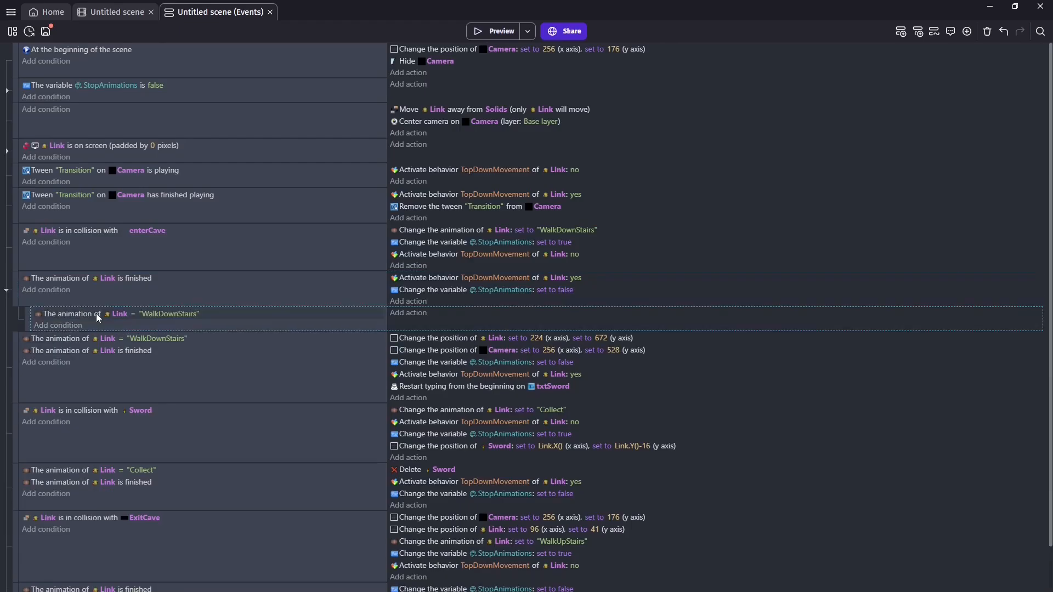
Step: Copy the Link position, Camera position and txtSword restart typing actions from the old WalkDownStairs event into the WalkDownStairs sub-event
{"action": "left_click", "coordinate": [419, 363]}
{"action": "left_click", "coordinate": [416, 340]}
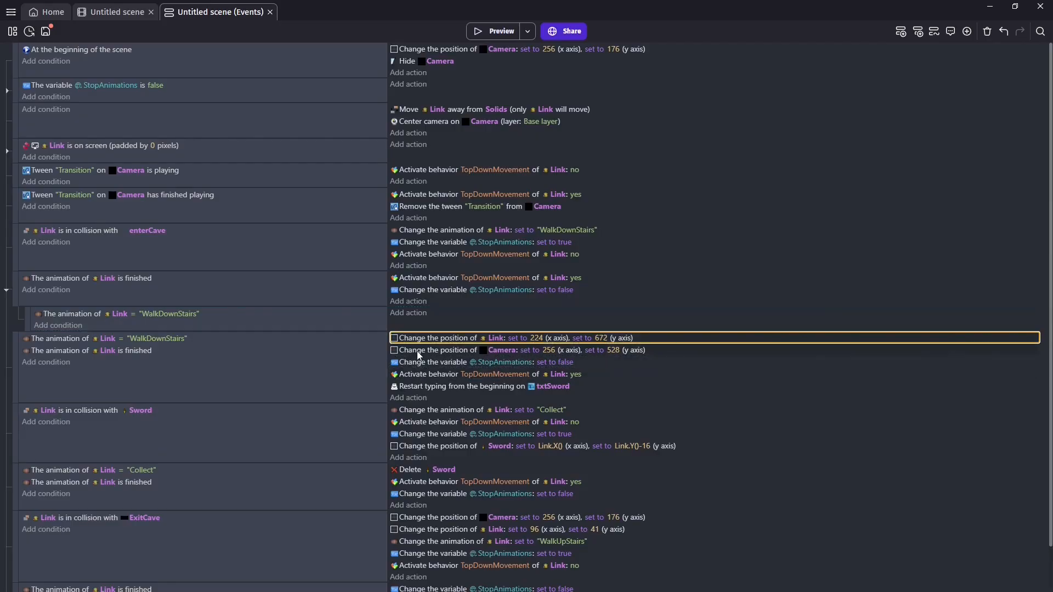
{"action": "left_click", "coordinate": [416, 351], "text": "shift"}
{"action": "left_click", "coordinate": [420, 386], "text": "shift"}
{"action": "key", "text": "ctrl+c"}
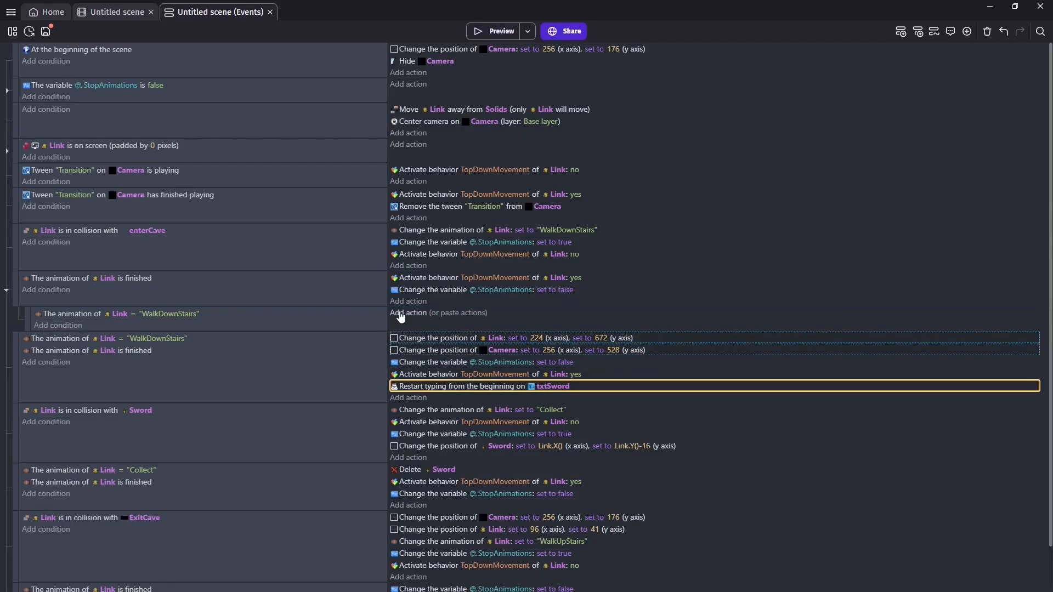
{"action": "left_click", "coordinate": [443, 314]}
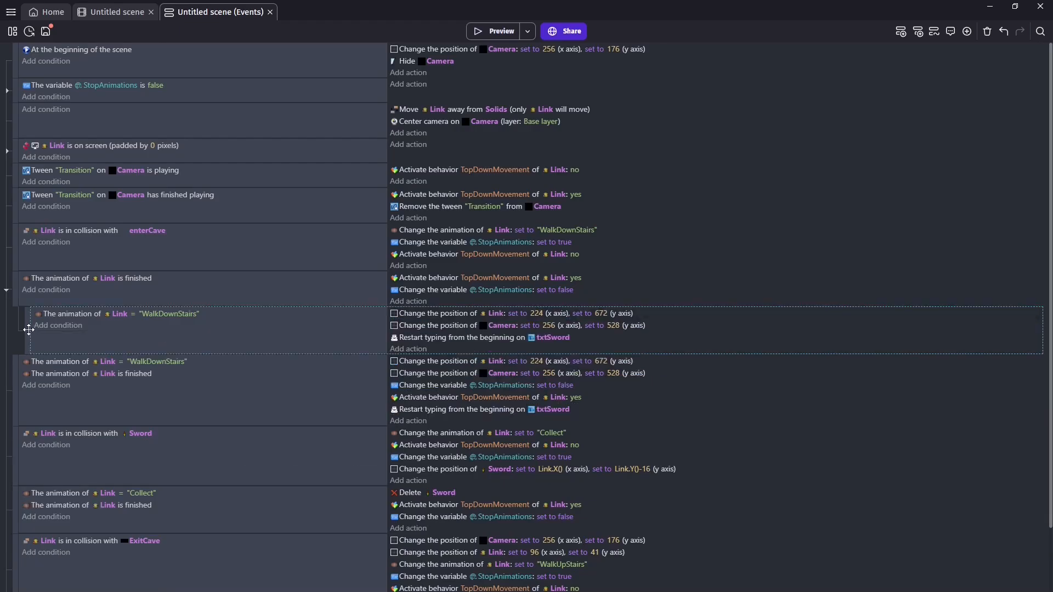
Step: Add a second sub-event to the animation-finished event and copy the Link animation equals Collect condition into it
{"action": "right_click", "coordinate": [18, 299]}
{"action": "mouse_move", "coordinate": [52, 376]}
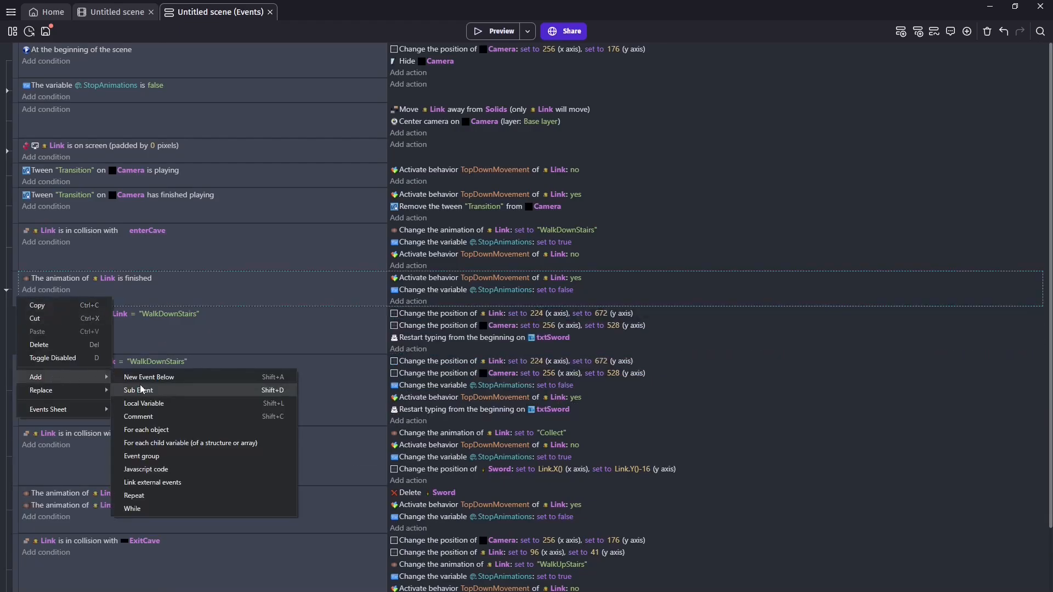
{"action": "left_click", "coordinate": [142, 387]}
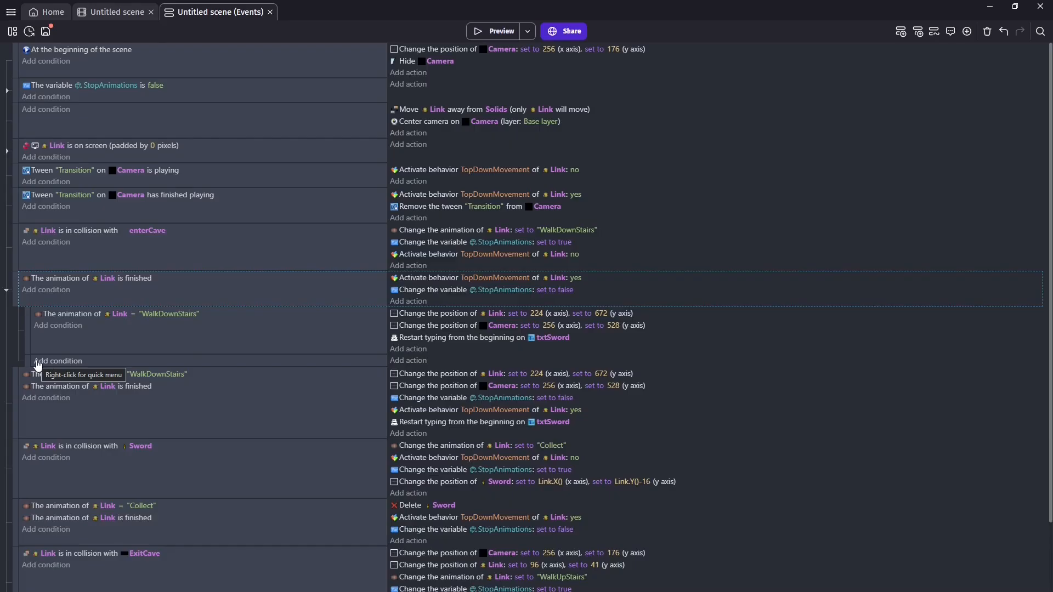
{"action": "left_click", "coordinate": [63, 506]}
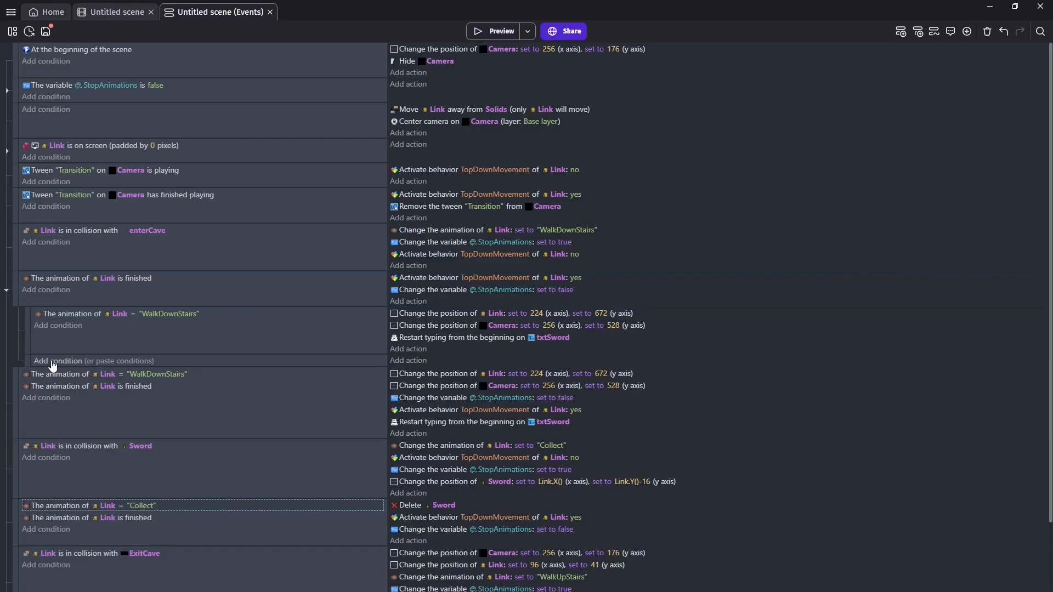
{"action": "left_click", "coordinate": [100, 362]}
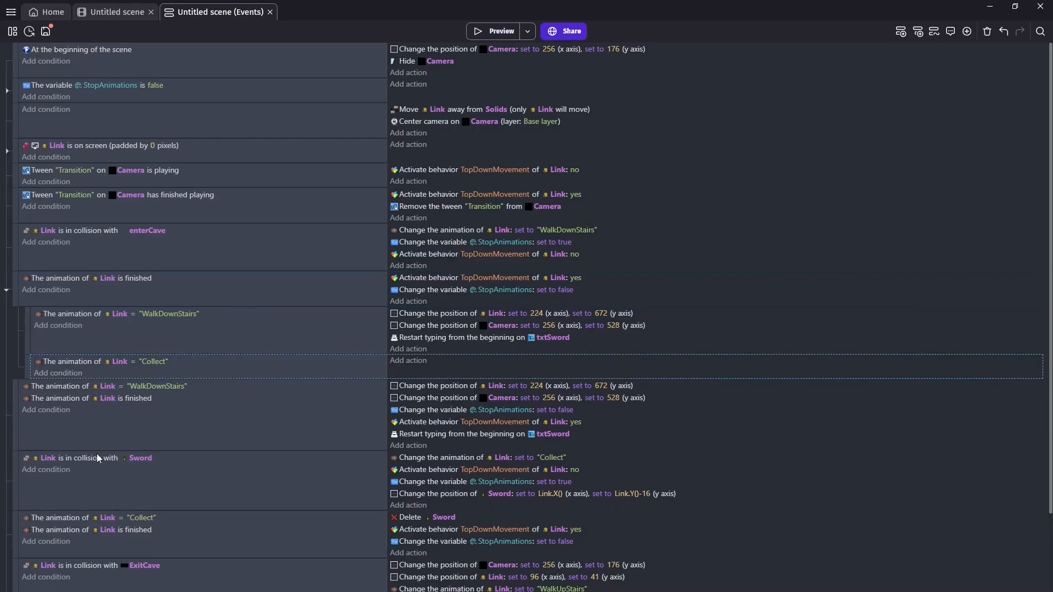
Step: Copy the Delete Sword action from the old Collect event into the Collect sub-event
{"action": "left_click", "coordinate": [433, 530]}
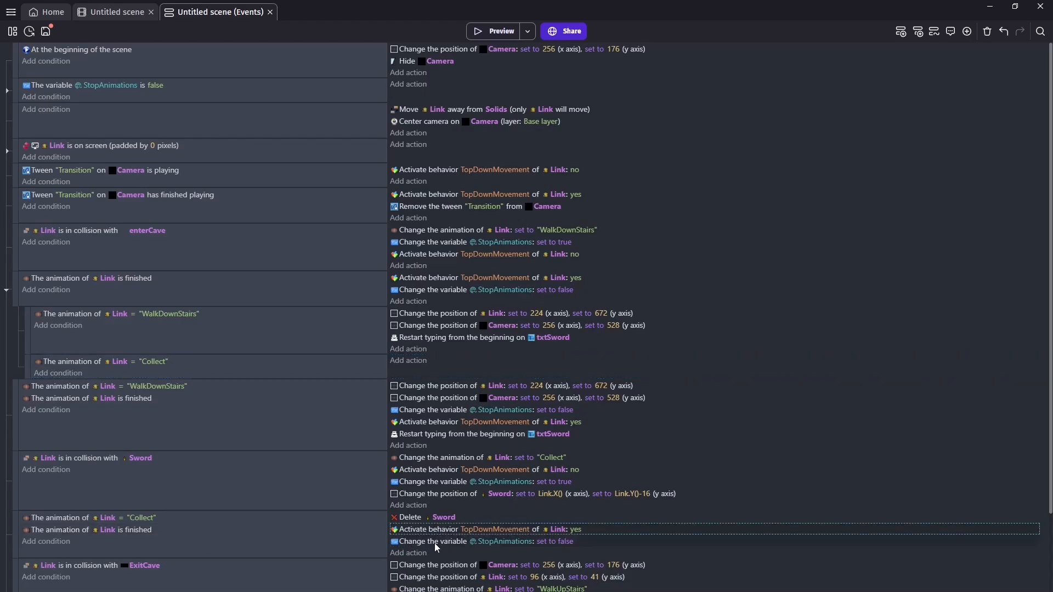
{"action": "left_click", "coordinate": [407, 517]}
{"action": "key", "text": "ctrl+c"}
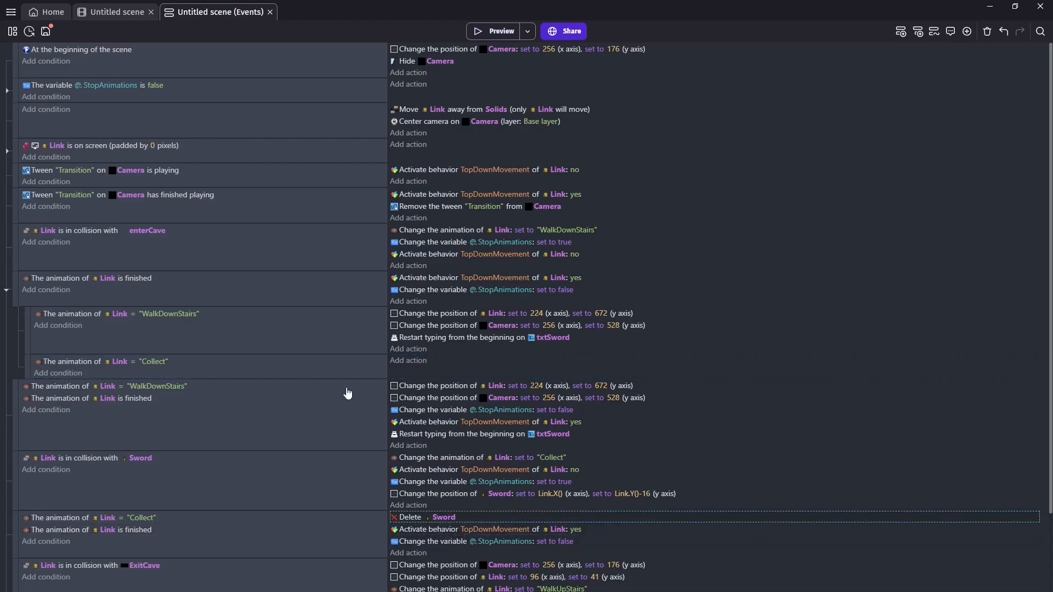
{"action": "left_click", "coordinate": [433, 361]}
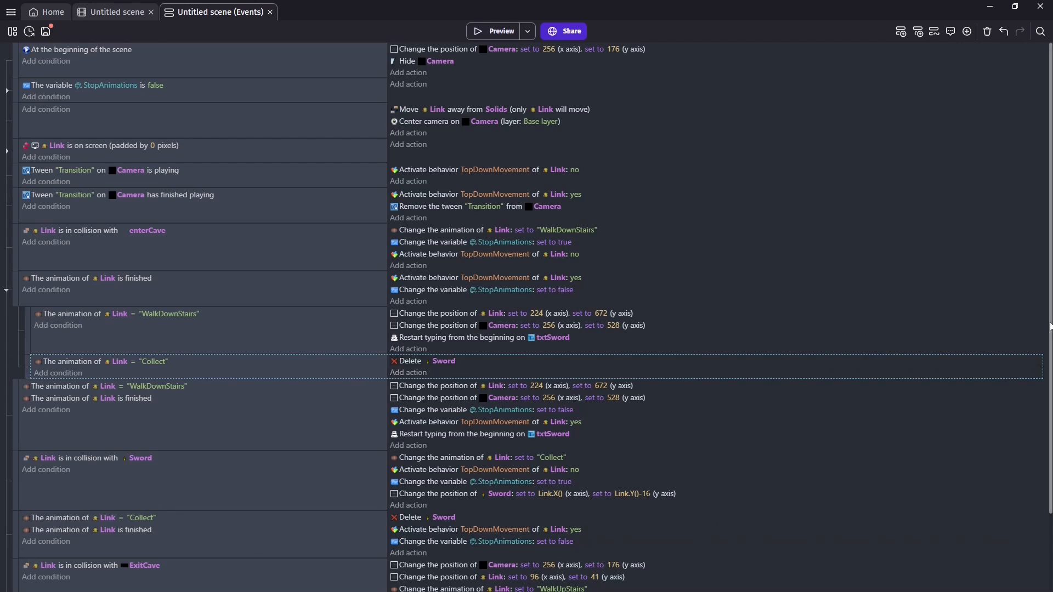
Step: Delete the old standalone WalkUpStairs, Collect and WalkDownStairs animation-finished events, keeping the consolidated event with its sub-events
{"action": "scroll", "coordinate": [450, 526], "scroll_direction": "down", "scroll_amount": 3}
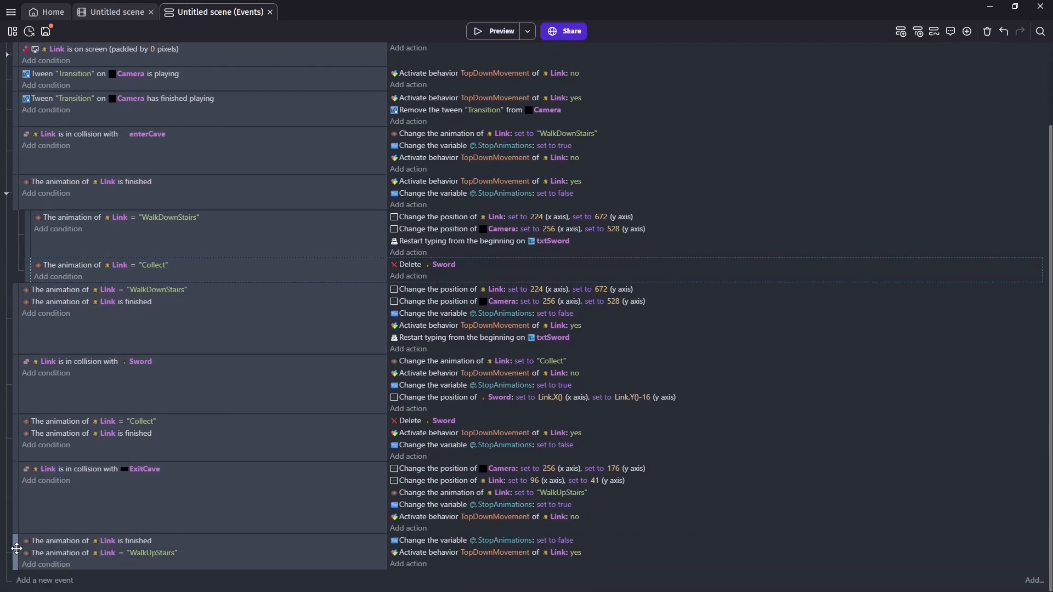
{"action": "left_click", "coordinate": [15, 546]}
{"action": "left_click", "coordinate": [418, 542]}
{"action": "left_click", "coordinate": [421, 553]}
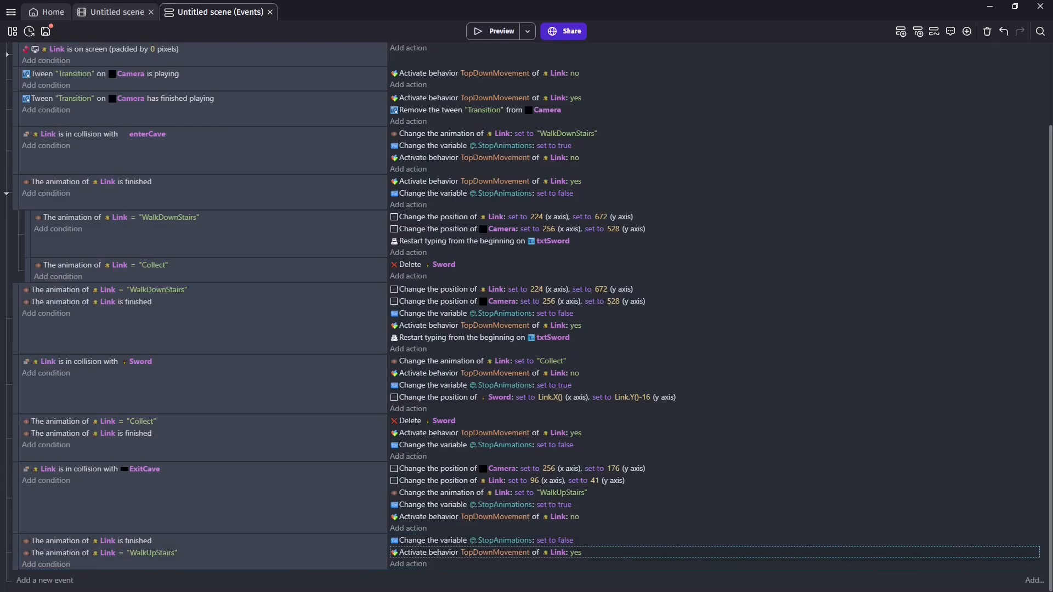
{"action": "left_click", "coordinate": [27, 266]}
{"action": "left_click", "coordinate": [14, 552]}
{"action": "key", "text": "Delete"}
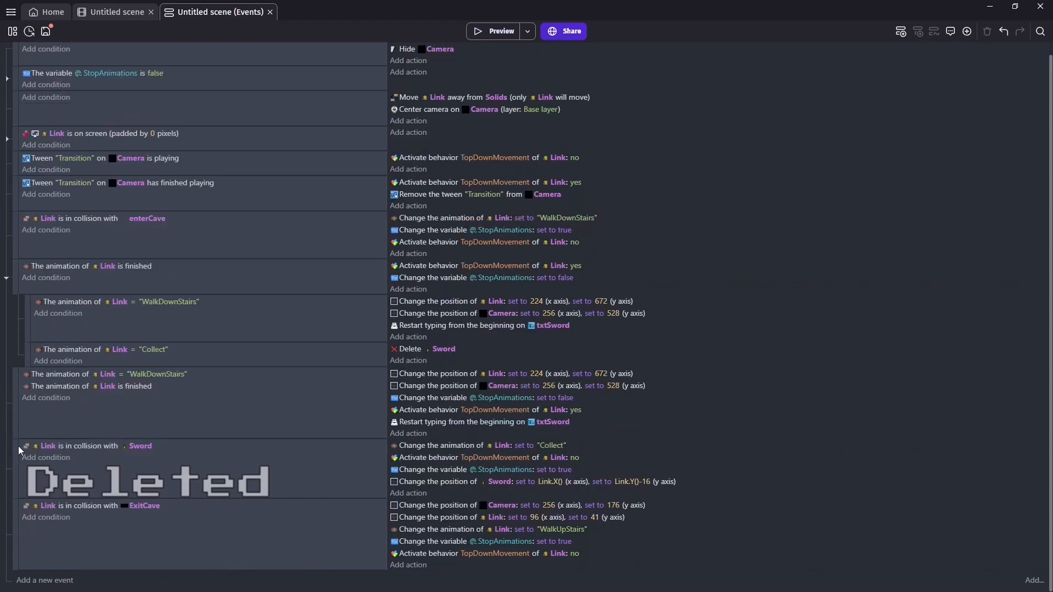
{"action": "left_click", "coordinate": [12, 403]}
{"action": "key", "text": "Delete"}
Step: Preview the game and walk Link around to test the consolidated cave and animation logic
{"action": "left_click", "coordinate": [495, 31]}
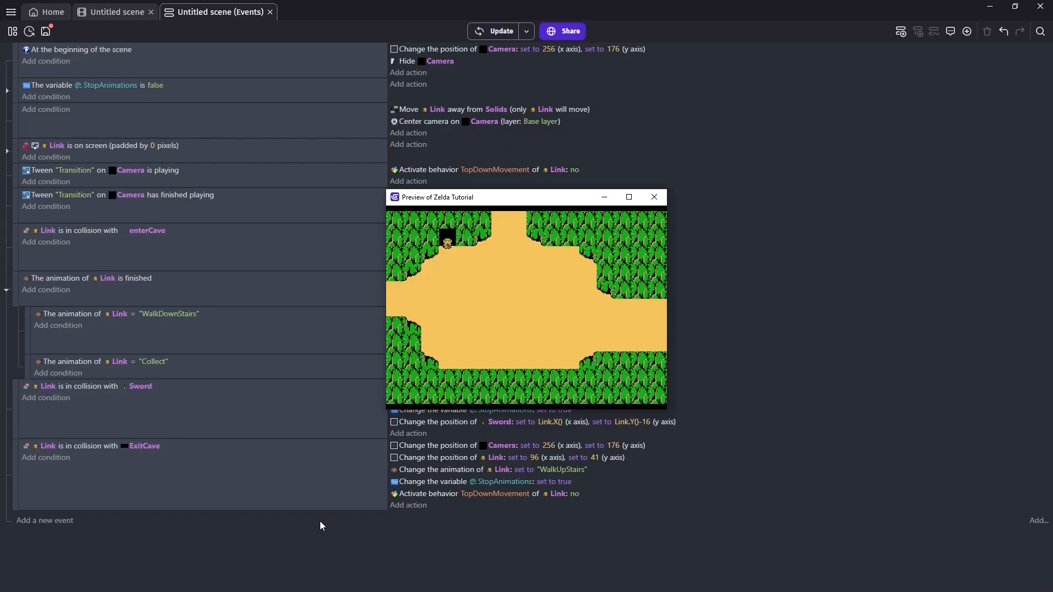
{"action": "key", "text": "Down"}
{"action": "key", "text": "Right"}
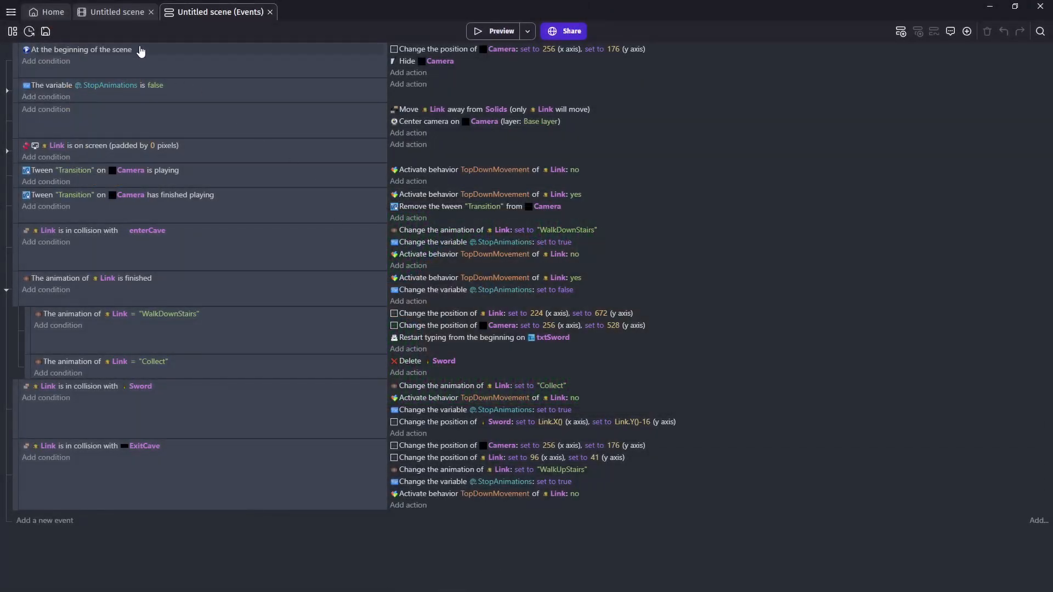
Step: Open the Link object's animations from the scene editor and add four empty animations after WalkUpStairs
{"action": "left_click", "coordinate": [107, 16]}
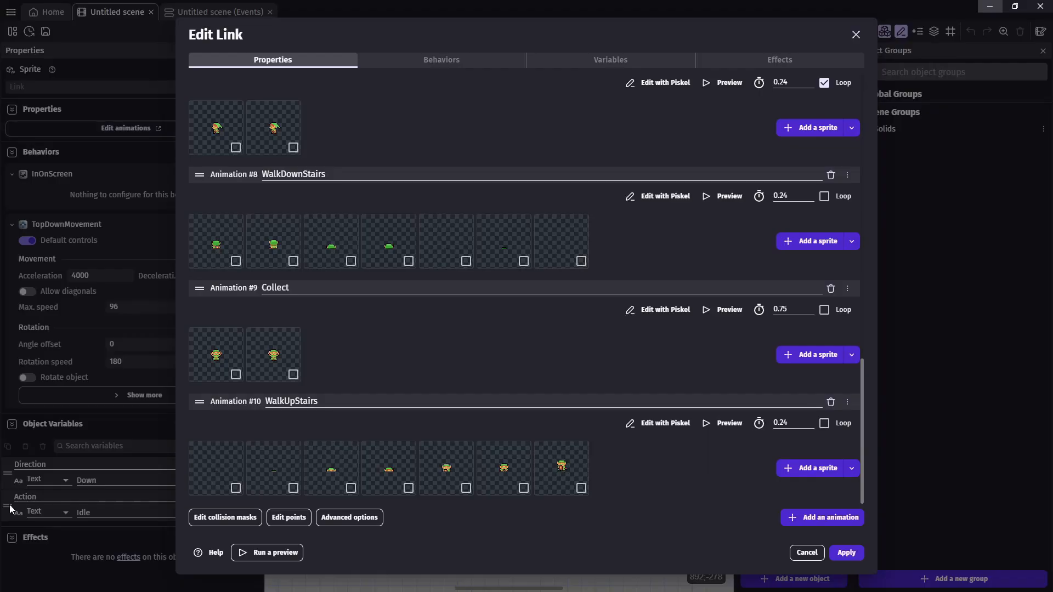
{"action": "left_click", "coordinate": [841, 517]}
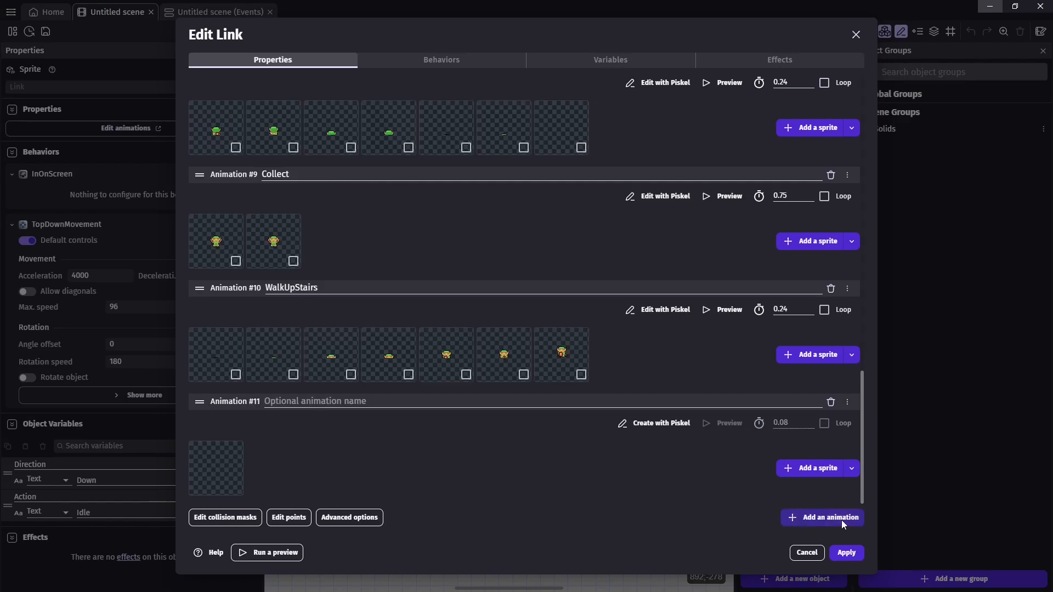
{"action": "left_click", "coordinate": [841, 518]}
{"action": "left_click", "coordinate": [841, 518]}
{"action": "left_click", "coordinate": [842, 517]}
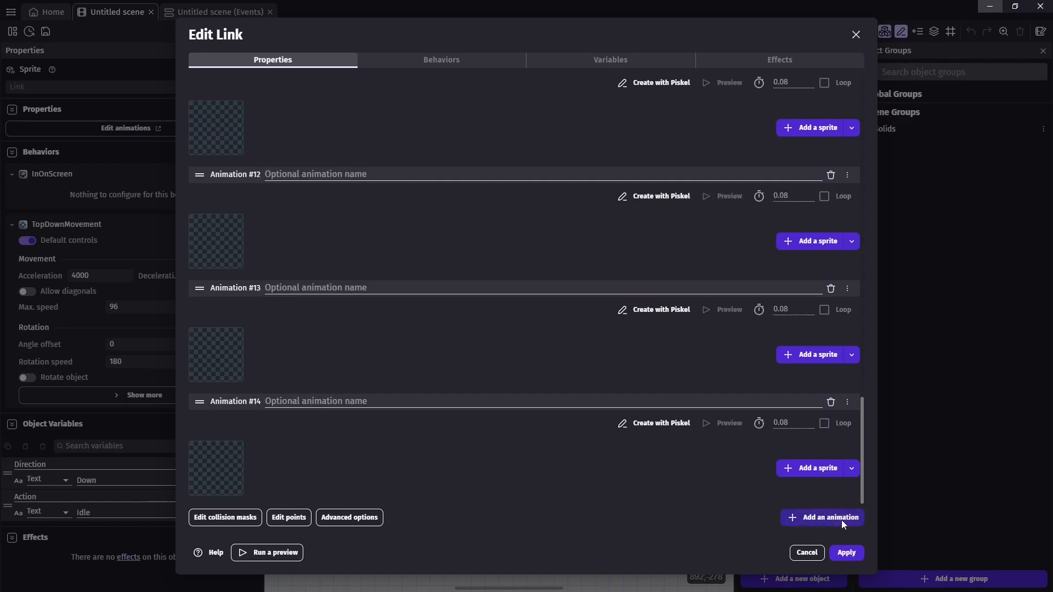
Step: Name the four new animations AttackUp, AttackLeft, AttackRight and AttackDown, and start creating the AttackUp sprites in Piskel
{"action": "left_click_drag", "start_coordinate": [861, 409], "coordinate": [862, 398]}
{"action": "left_click", "coordinate": [355, 94]}
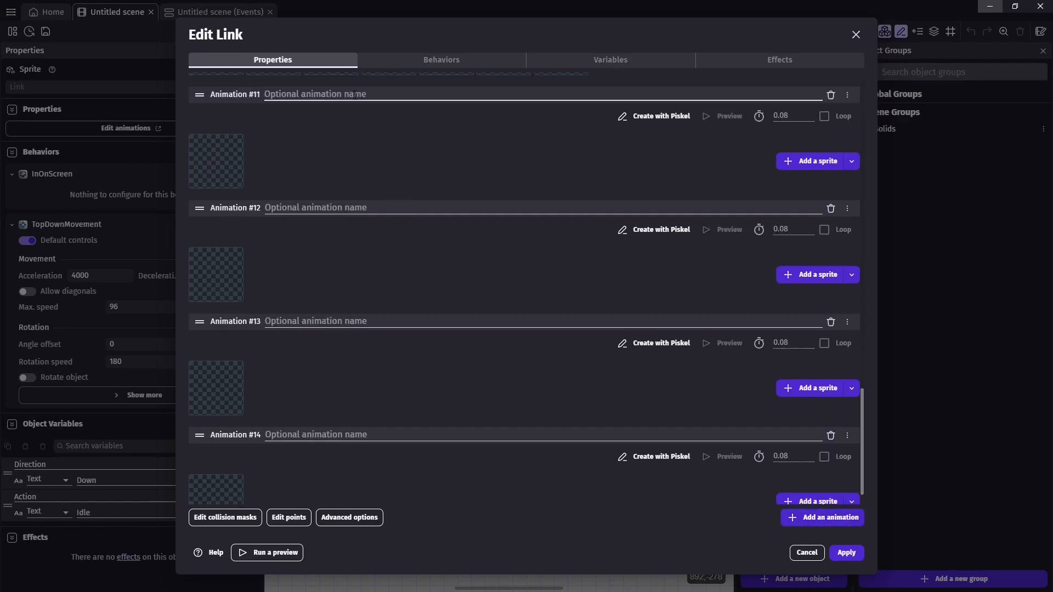
{"action": "type", "text": "AttackUp"}
{"action": "left_click", "coordinate": [385, 205]}
{"action": "type", "text": "At"}
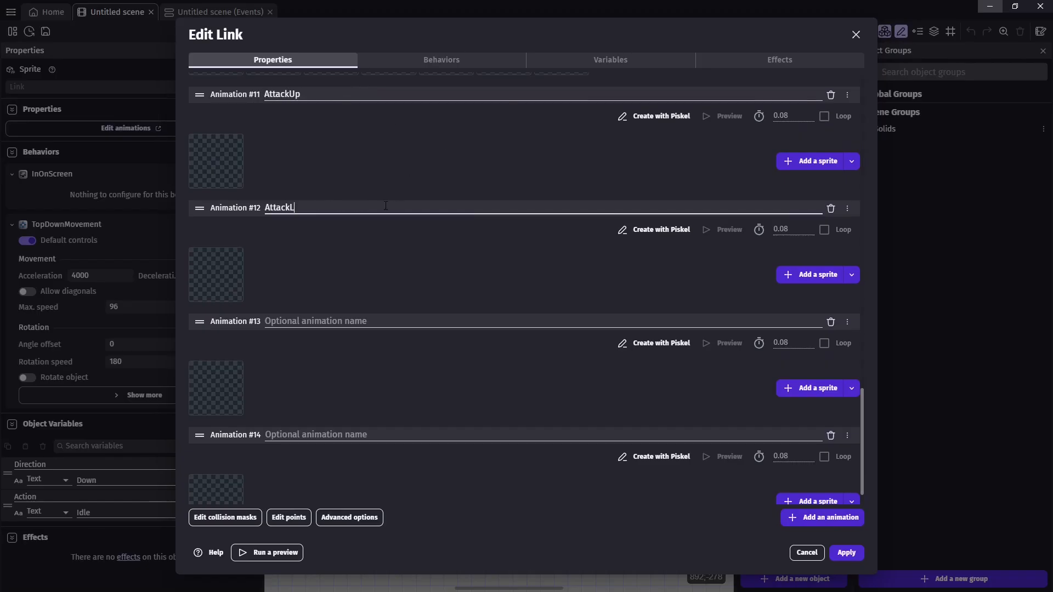
{"action": "left_click", "coordinate": [378, 328]}
{"action": "type", "text": "AttackRight"}
{"action": "left_click", "coordinate": [397, 434]}
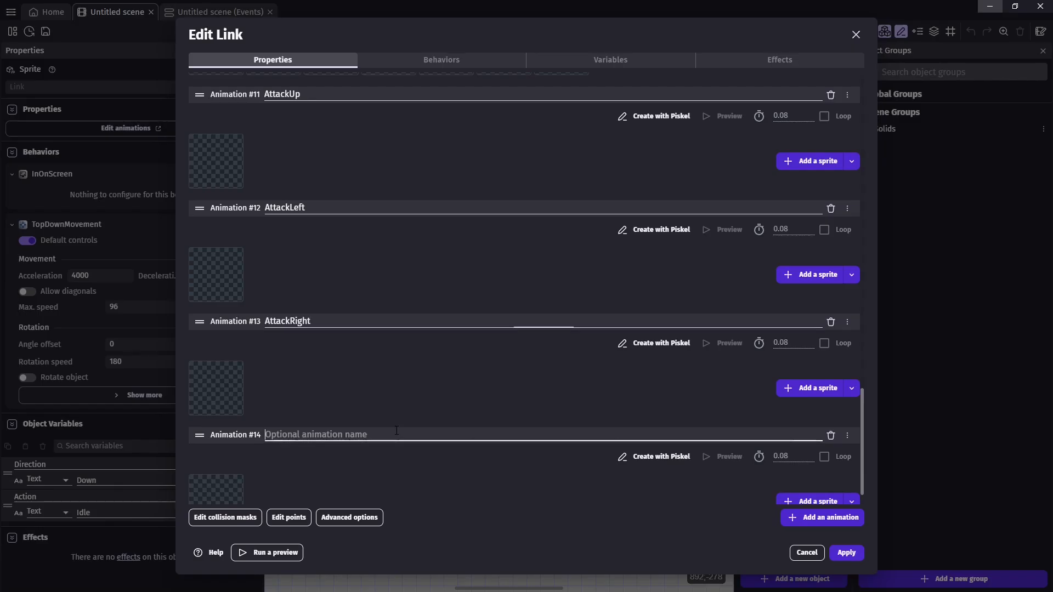
{"action": "type", "text": "AttackDown"}
{"action": "scroll", "coordinate": [862, 412], "scroll_direction": "up", "scroll_amount": 1}
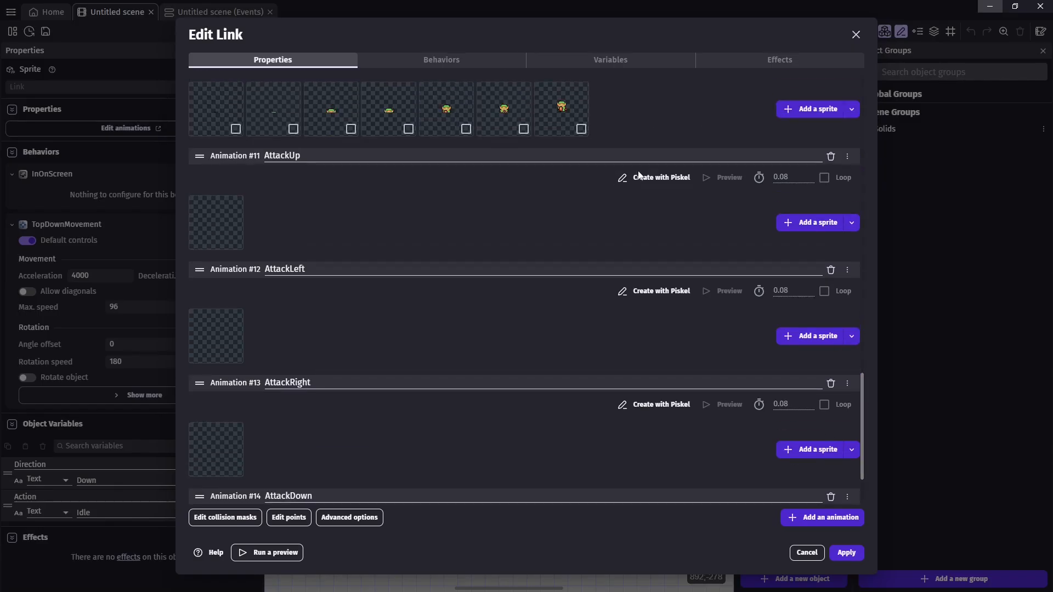
{"action": "left_click", "coordinate": [649, 183]}
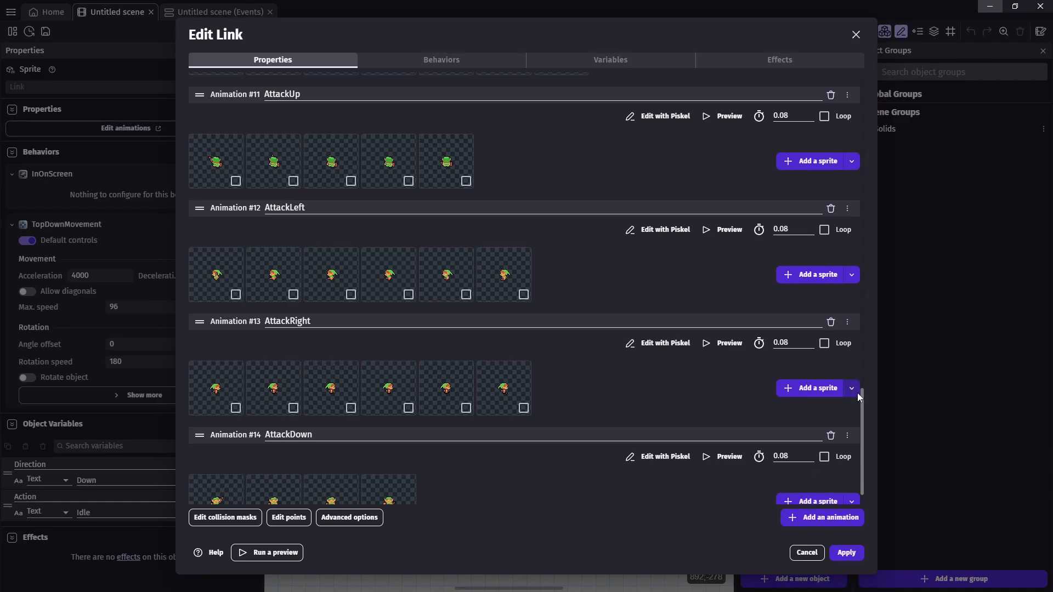
Step: Set the frame time to 0.24 for AttackUp, 0.2 for AttackLeft and AttackRight, and 0.3 for AttackDown, and apply the changes to Link
{"action": "double_click", "coordinate": [789, 229]}
{"action": "type", "text": "0.2"}
{"action": "double_click", "coordinate": [784, 343]}
{"action": "type", "text": "0.2"}
{"action": "double_click", "coordinate": [790, 116]}
{"action": "type", "text": "0.24"}
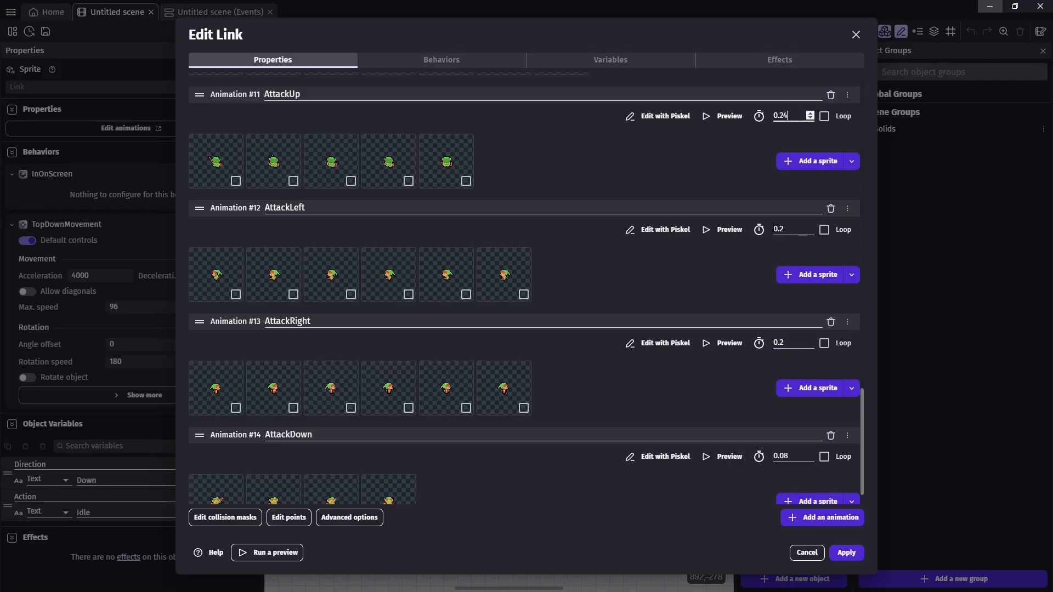
{"action": "double_click", "coordinate": [782, 456]}
{"action": "type", "text": "0.3"}
{"action": "left_click", "coordinate": [854, 557]}
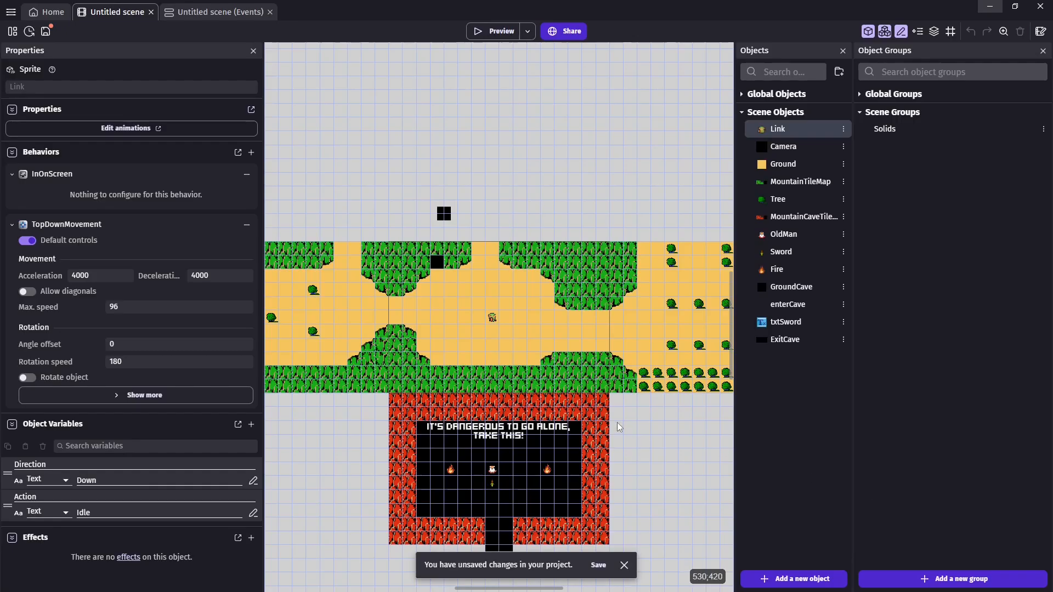
{"action": "left_click", "coordinate": [617, 423]}
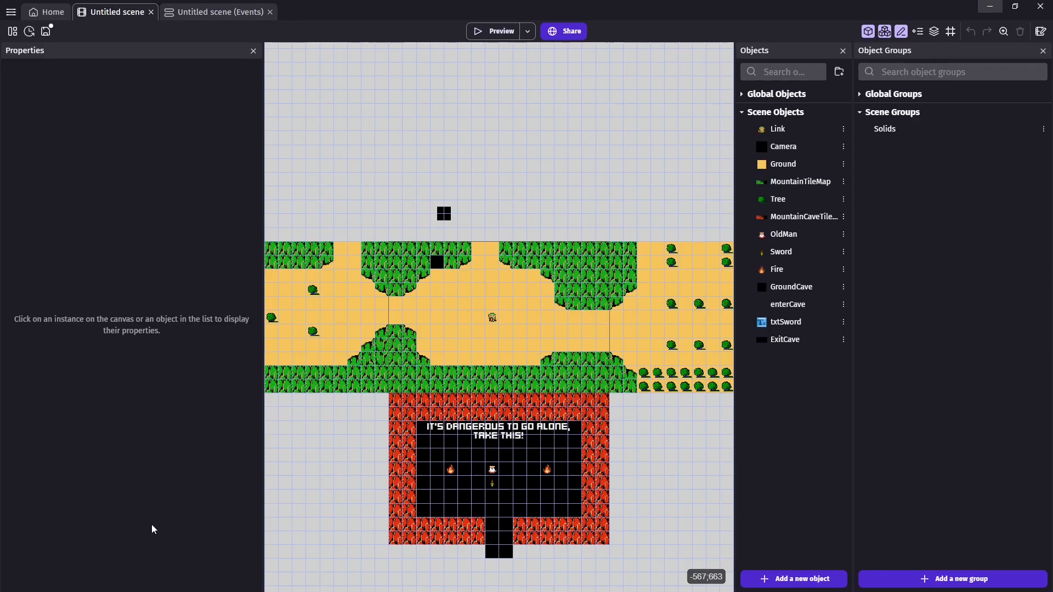
Step: In the scene's events, expand the StopAnimations is false event and add a new sub-event to it
{"action": "left_click", "coordinate": [206, 12]}
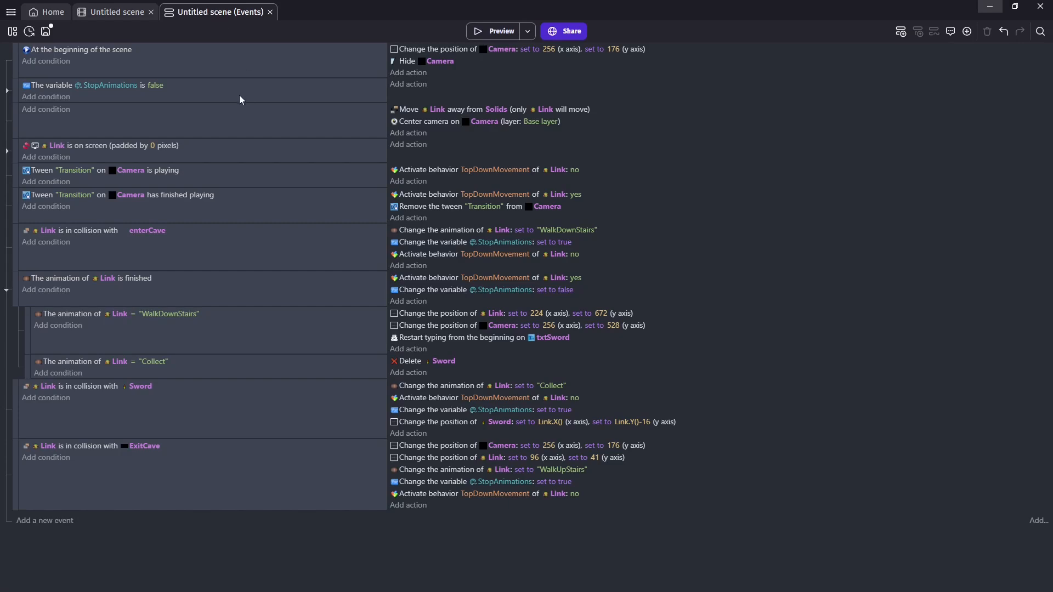
{"action": "left_click", "coordinate": [7, 92]}
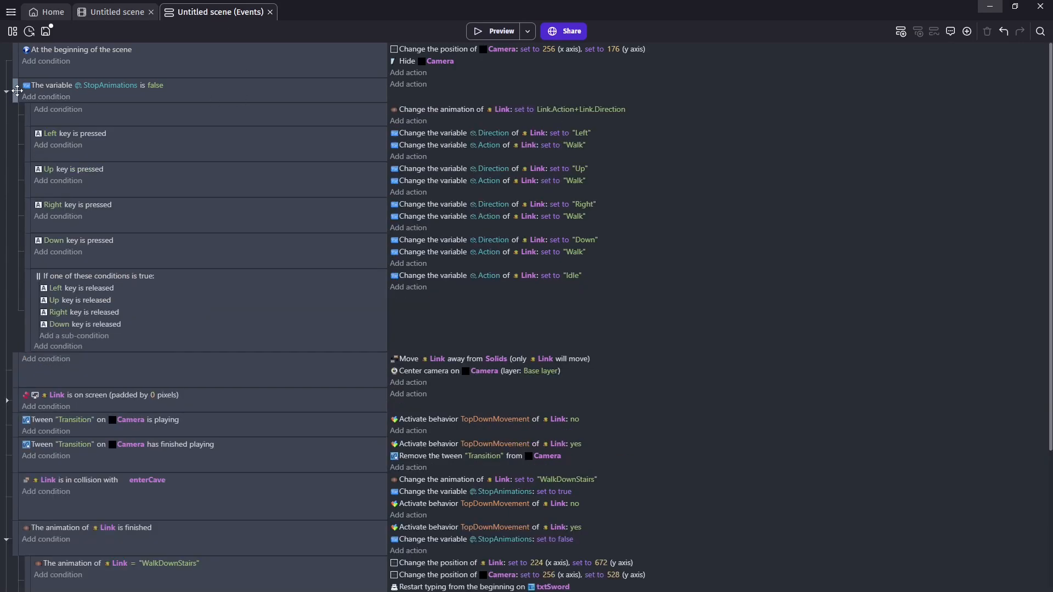
{"action": "left_click", "coordinate": [454, 109]}
{"action": "left_click", "coordinate": [13, 94]}
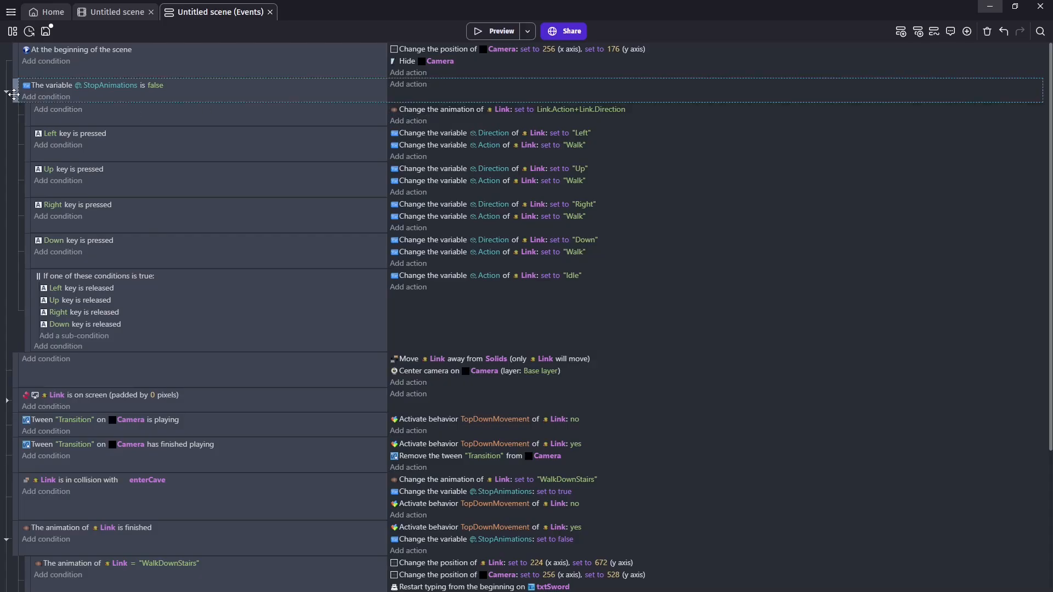
{"action": "right_click", "coordinate": [16, 97]}
{"action": "mouse_move", "coordinate": [99, 174]}
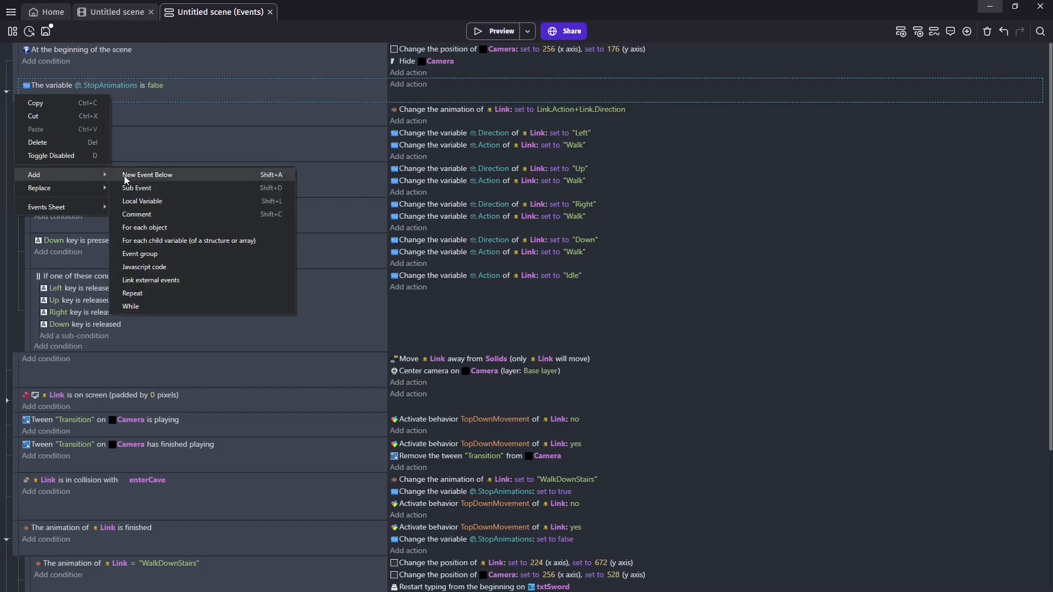
{"action": "left_click", "coordinate": [138, 186]}
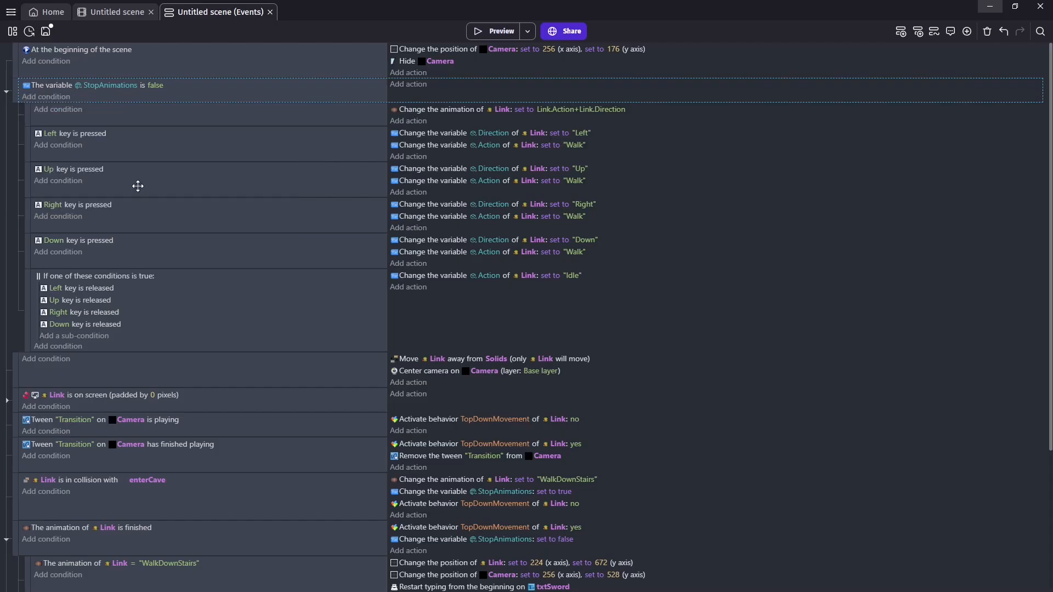
Step: Give the new sub-event a Key pressed condition for the Space key
{"action": "left_click", "coordinate": [35, 381]}
{"action": "type", "text": "pre"}
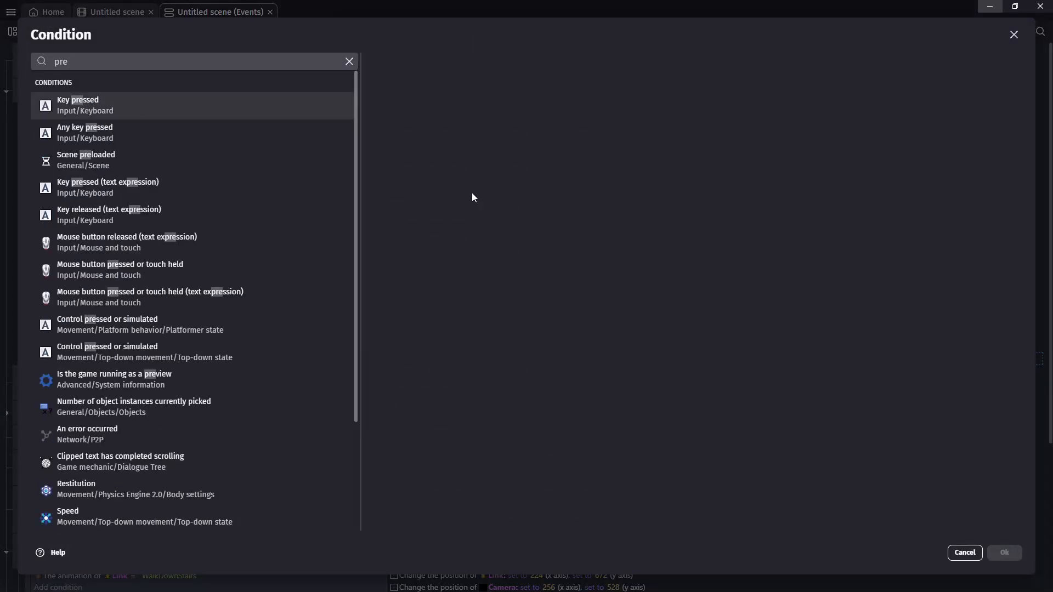
{"action": "key", "text": "Return"}
{"action": "type", "text": "sp"}
{"action": "left_click", "coordinate": [416, 119]}
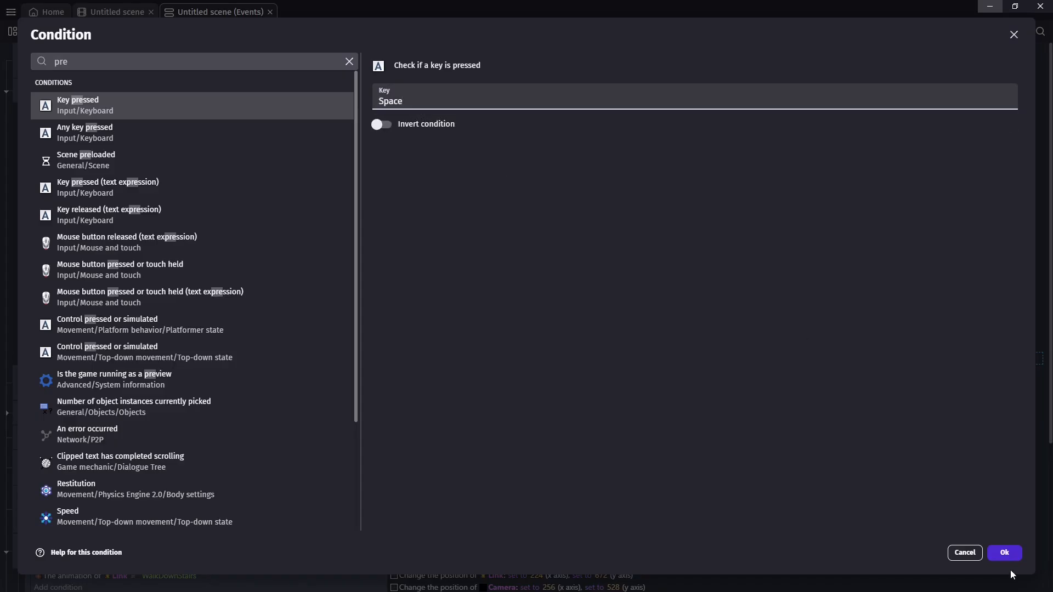
{"action": "left_click", "coordinate": [1004, 552]}
Step: Add an action to the Space key sub-event that sets Link's Action variable to "Attack"
{"action": "left_click", "coordinate": [406, 358]}
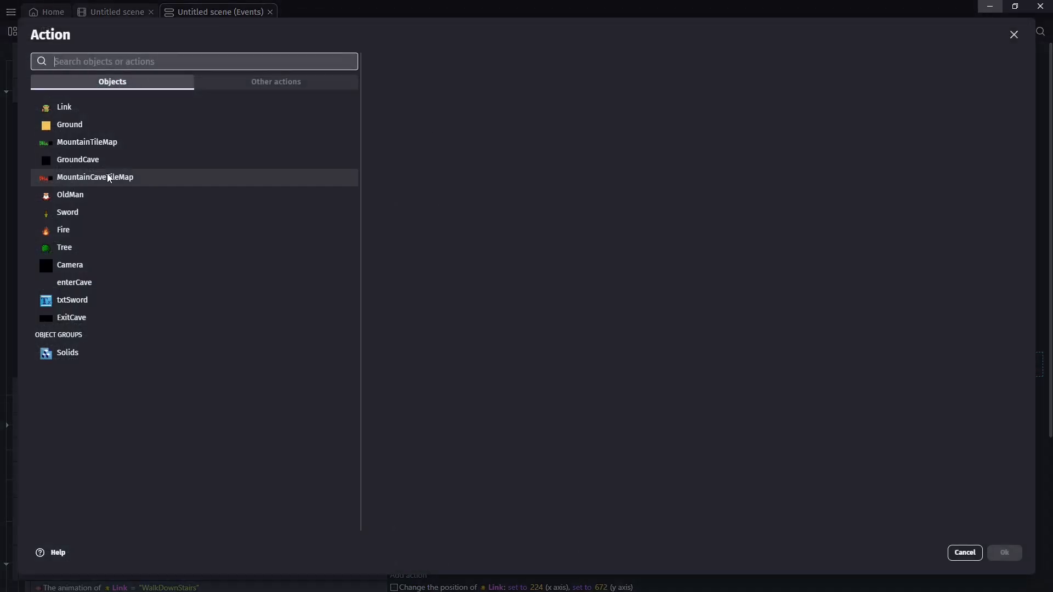
{"action": "left_click", "coordinate": [82, 108]}
{"action": "type", "text": "var"}
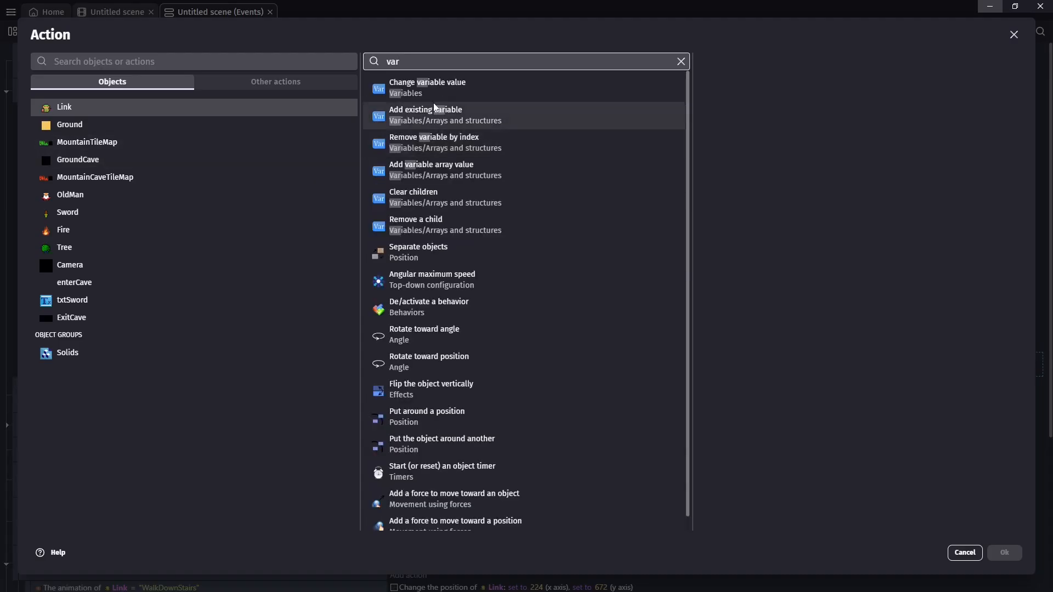
{"action": "key", "text": "Return"}
{"action": "left_click", "coordinate": [802, 151]}
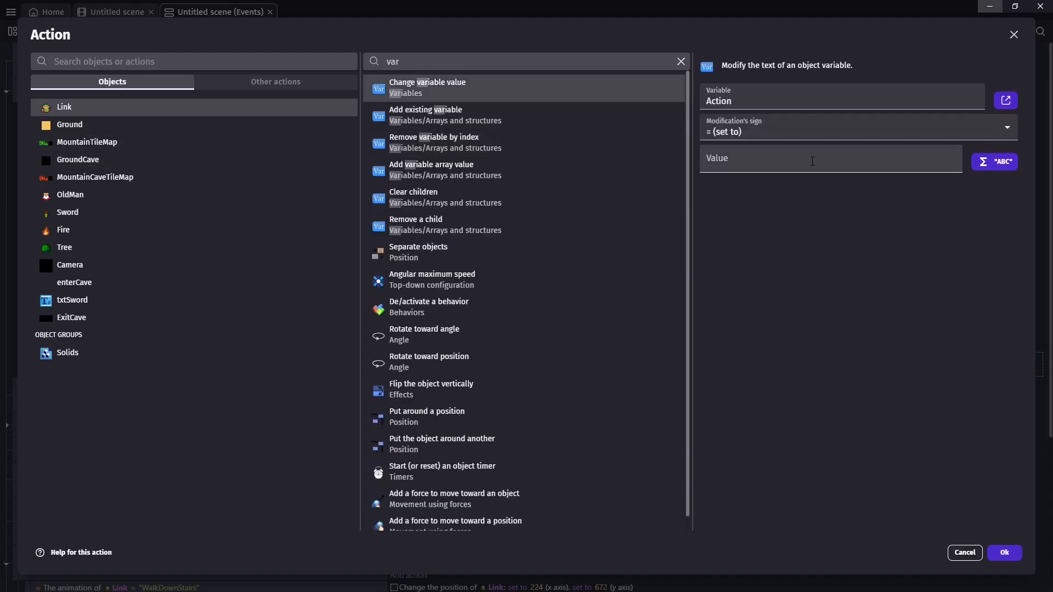
{"action": "type", "text": "\"Attack\""}
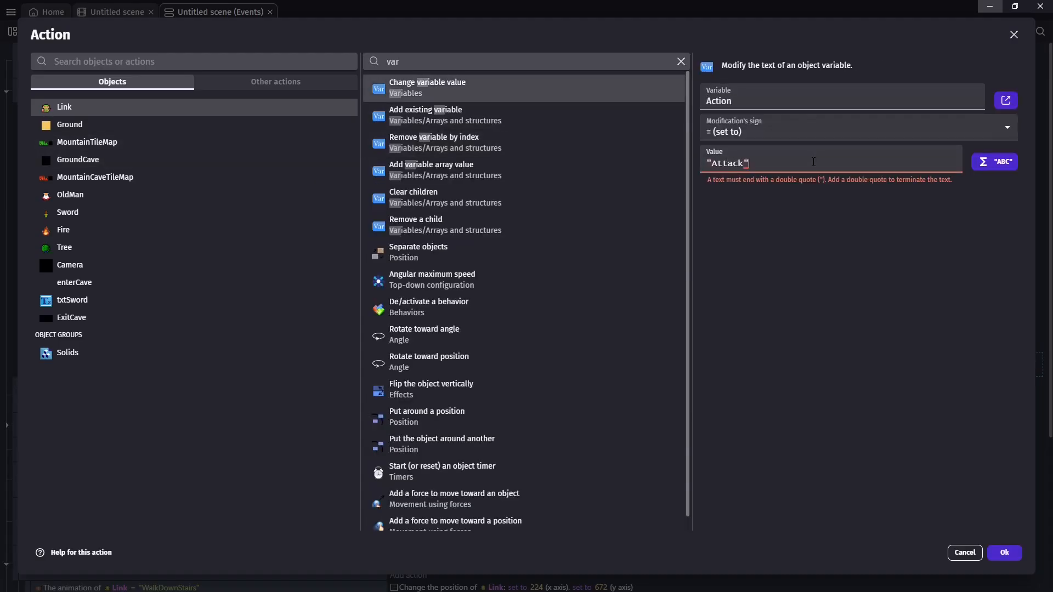
{"action": "key", "text": "Return"}
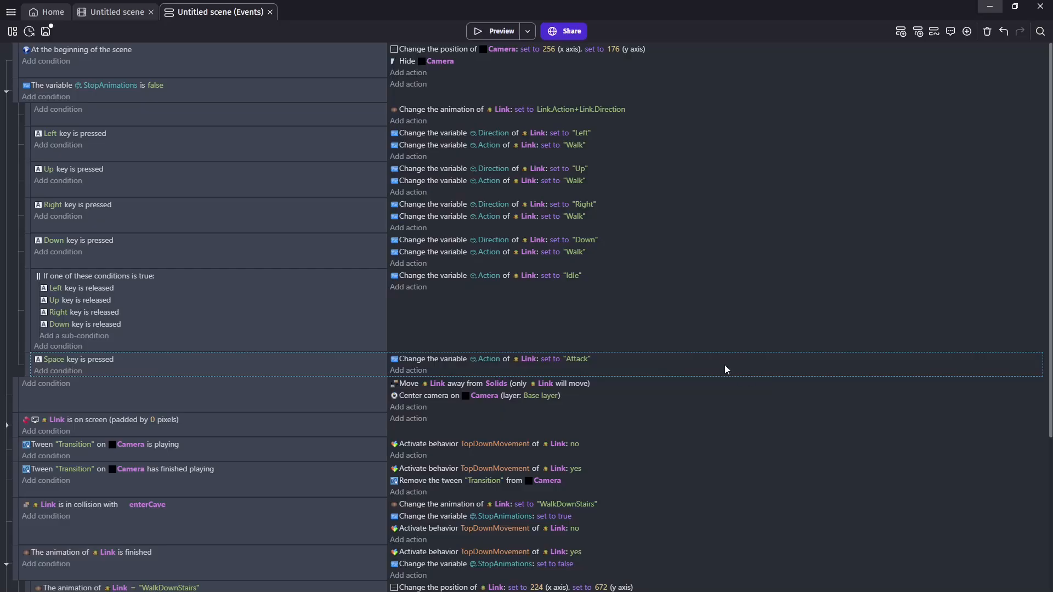
Step: Preview the game and test Link's movement and sword attack, and close the preview window
{"action": "left_click", "coordinate": [479, 32]}
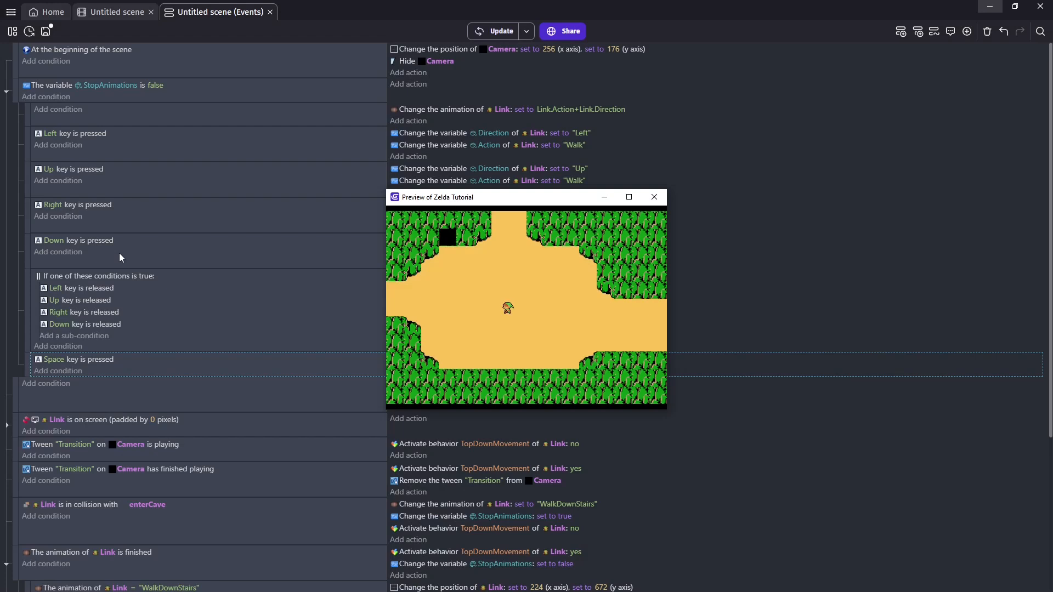
{"action": "key", "text": "Left"}
{"action": "key", "text": "Right"}
{"action": "key", "text": "Left"}
{"action": "left_click", "coordinate": [654, 197]}
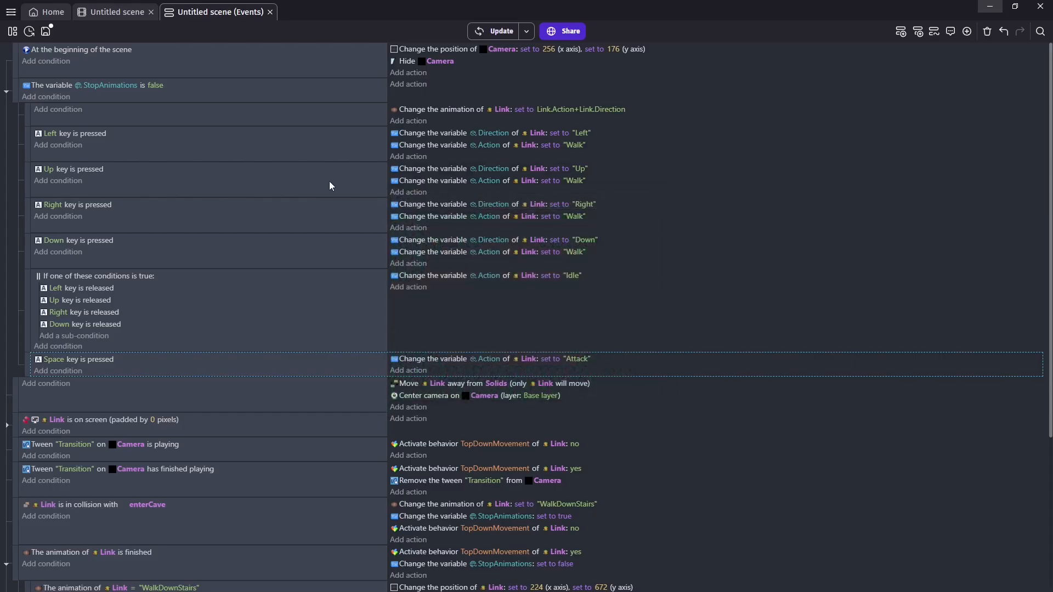
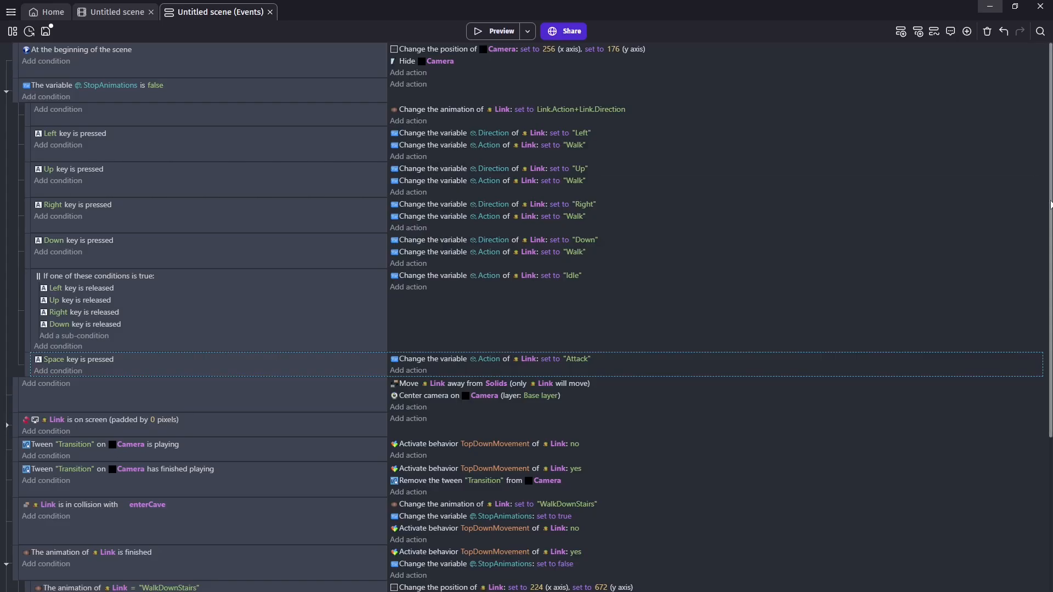
Step: Add a new sub-event to the event that checks whether Link's animation is finished
{"action": "scroll", "coordinate": [1047, 290], "scroll_direction": "down", "scroll_amount": 3}
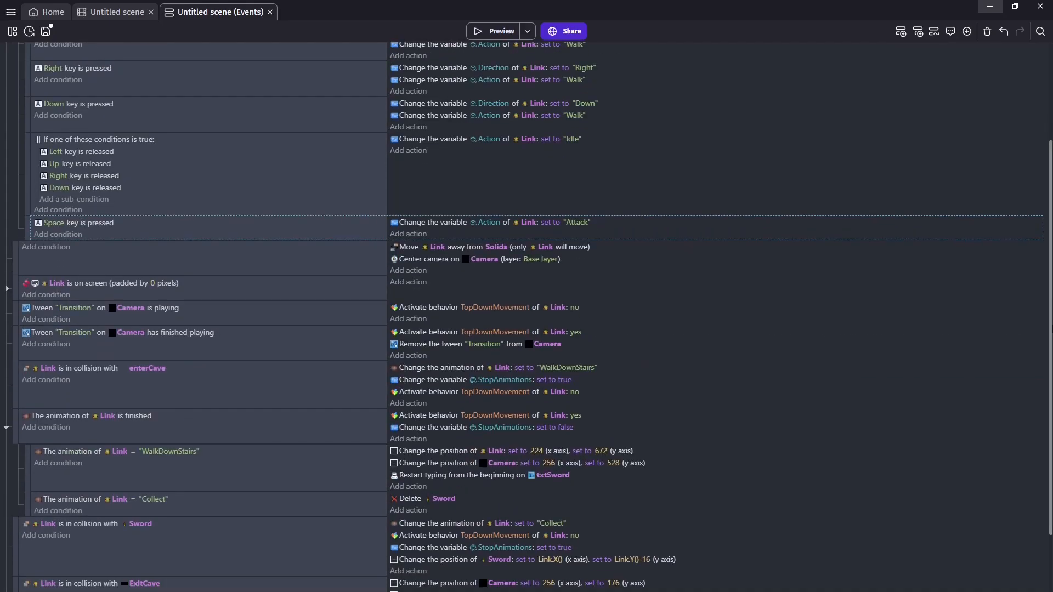
{"action": "scroll", "coordinate": [1014, 340], "scroll_direction": "down", "scroll_amount": 1}
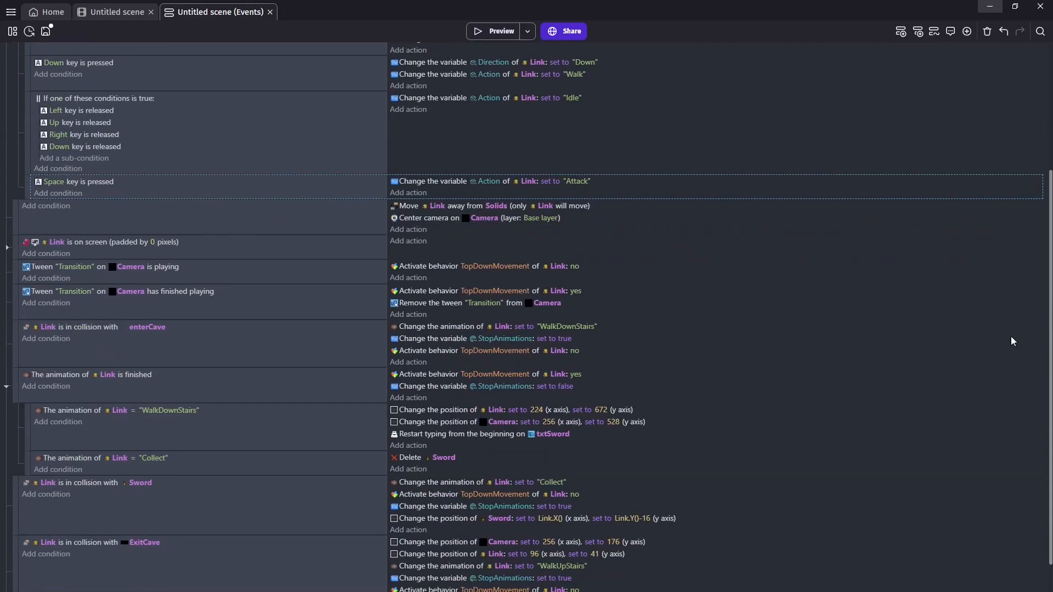
{"action": "right_click", "coordinate": [14, 383]}
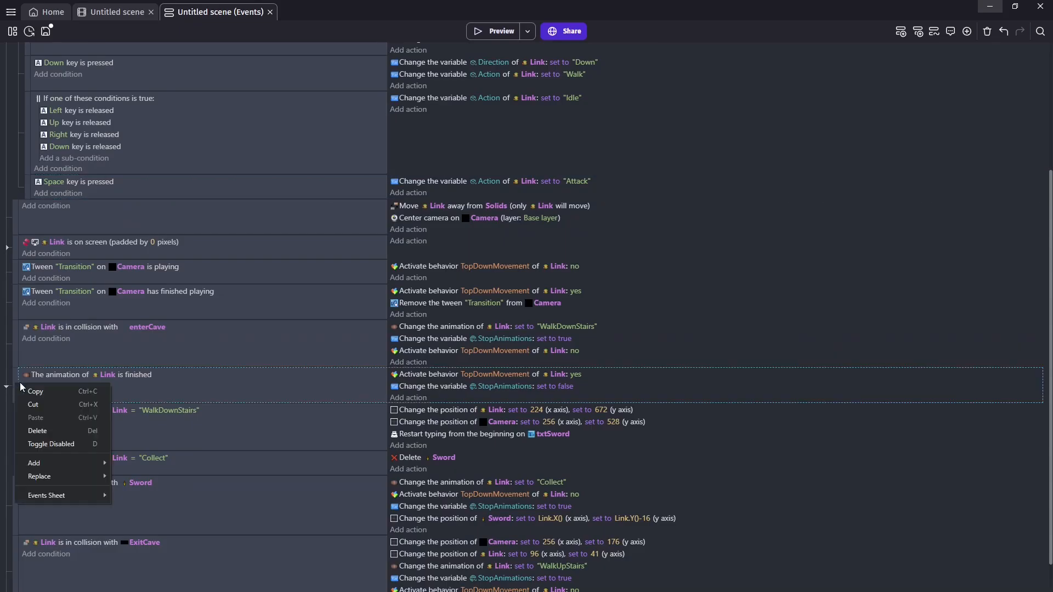
{"action": "mouse_move", "coordinate": [62, 467]}
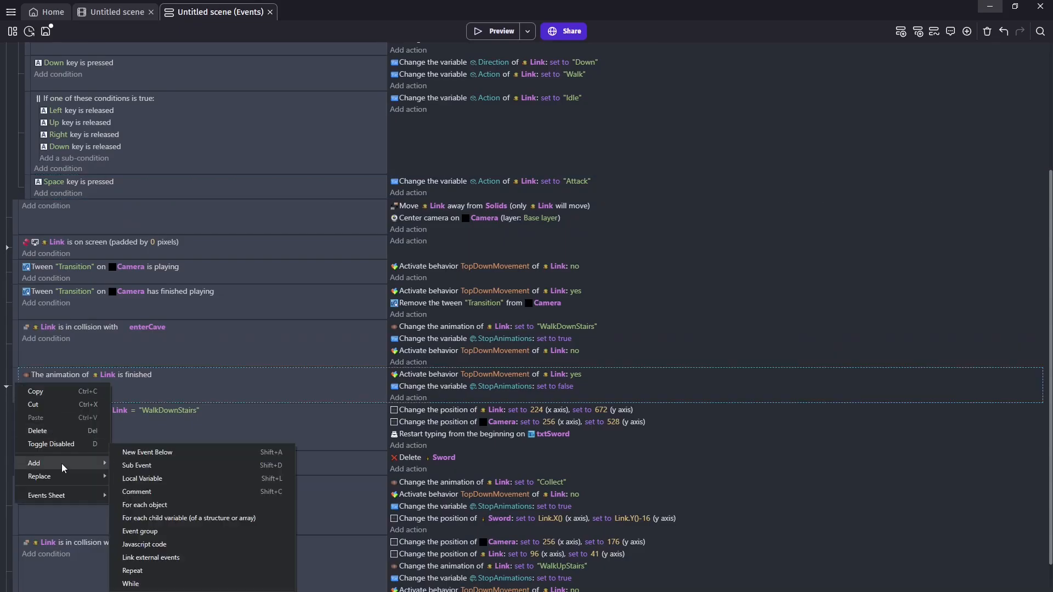
{"action": "left_click", "coordinate": [147, 466]}
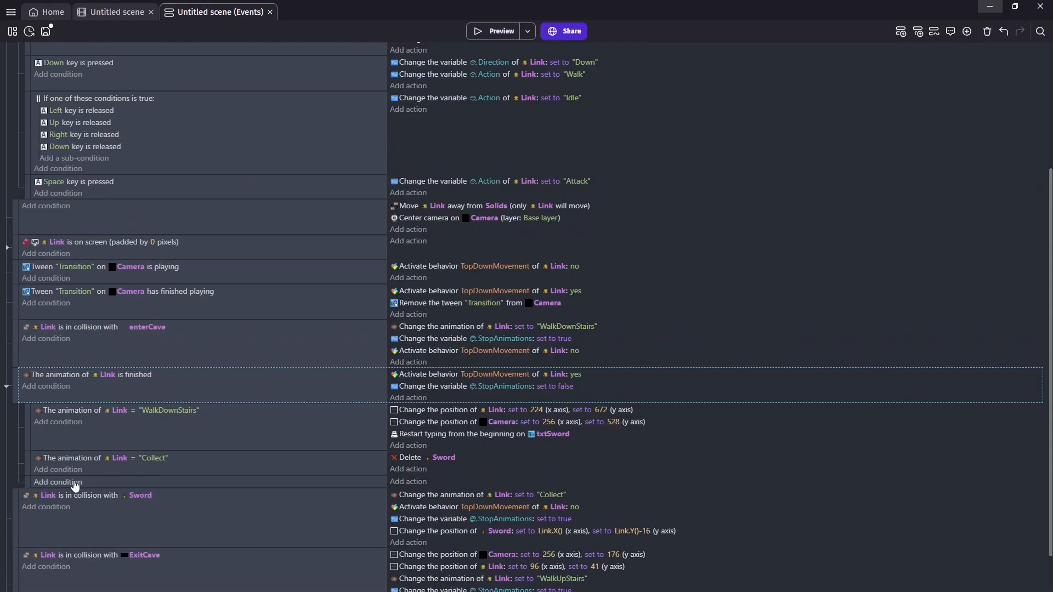
Step: Give the new sub-event an Animation (by name) condition checking that Link's animation name contains "Attack"
{"action": "left_click", "coordinate": [70, 484]}
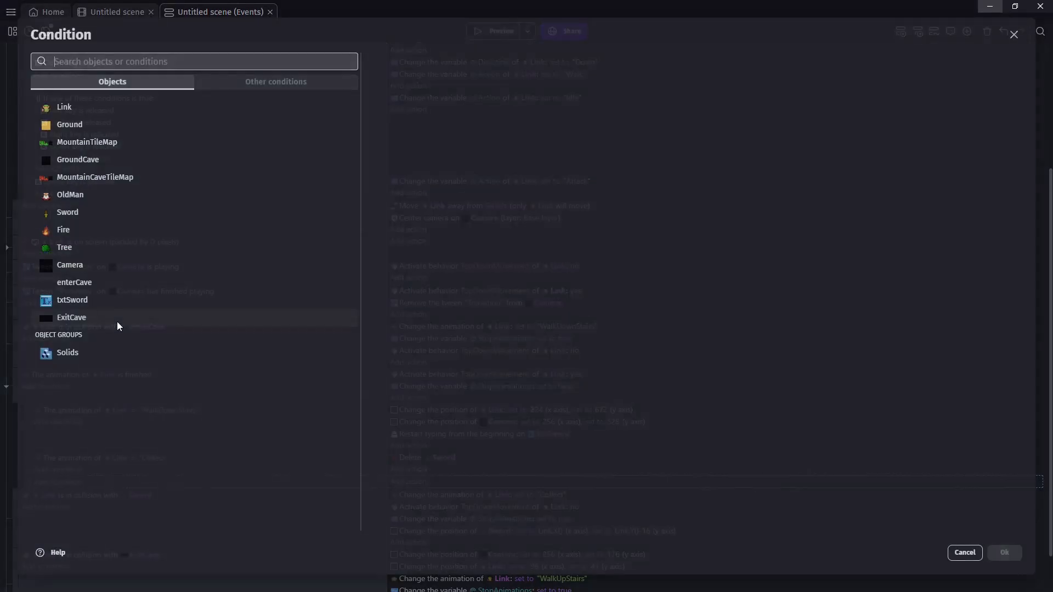
{"action": "left_click", "coordinate": [106, 108]}
{"action": "type", "text": "ani"}
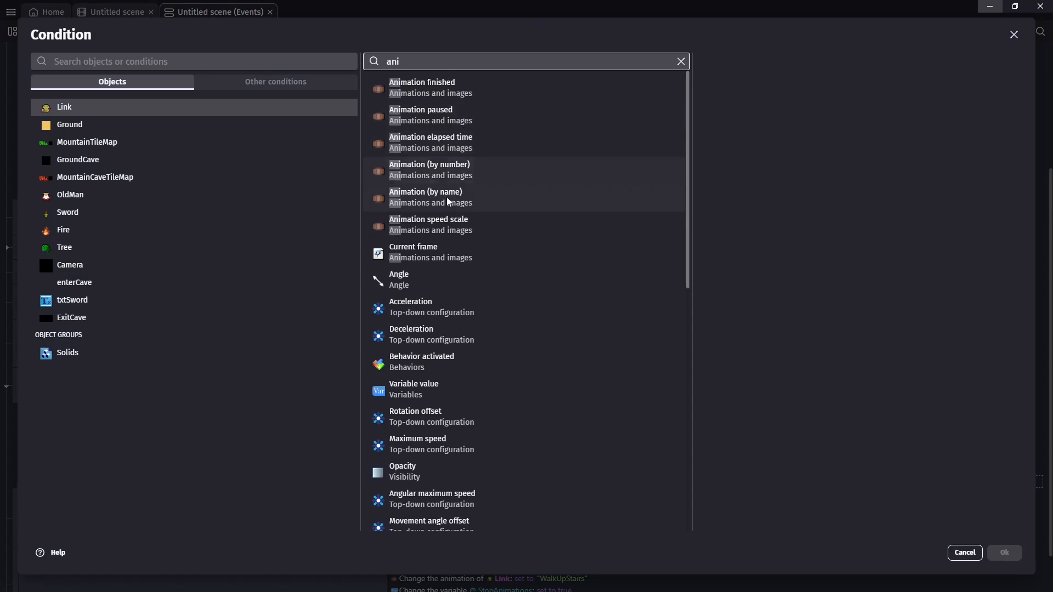
{"action": "left_click", "coordinate": [450, 204]}
{"action": "left_click", "coordinate": [758, 141]}
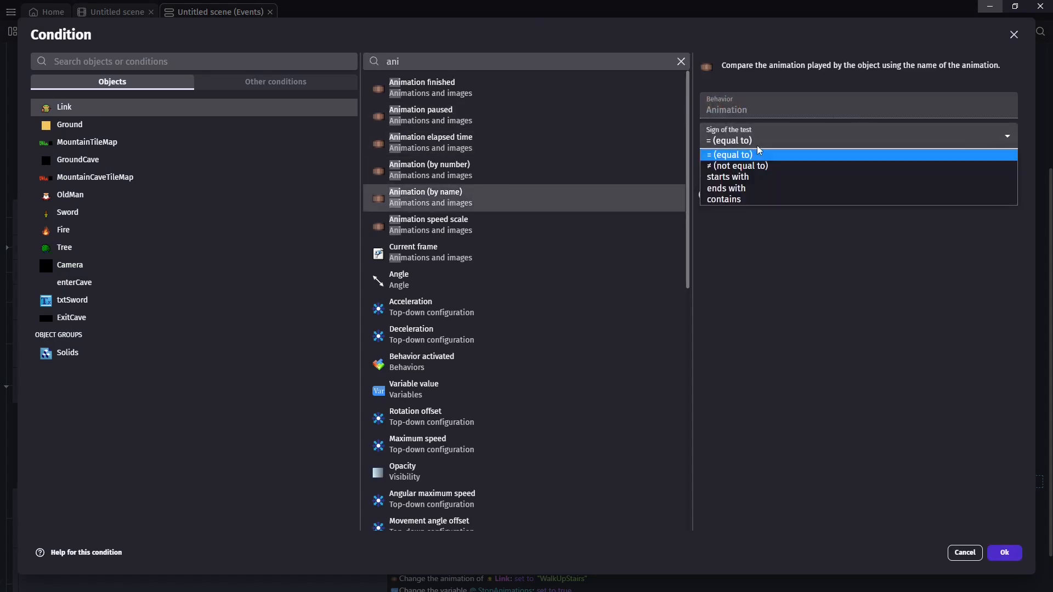
{"action": "left_click", "coordinate": [718, 201]}
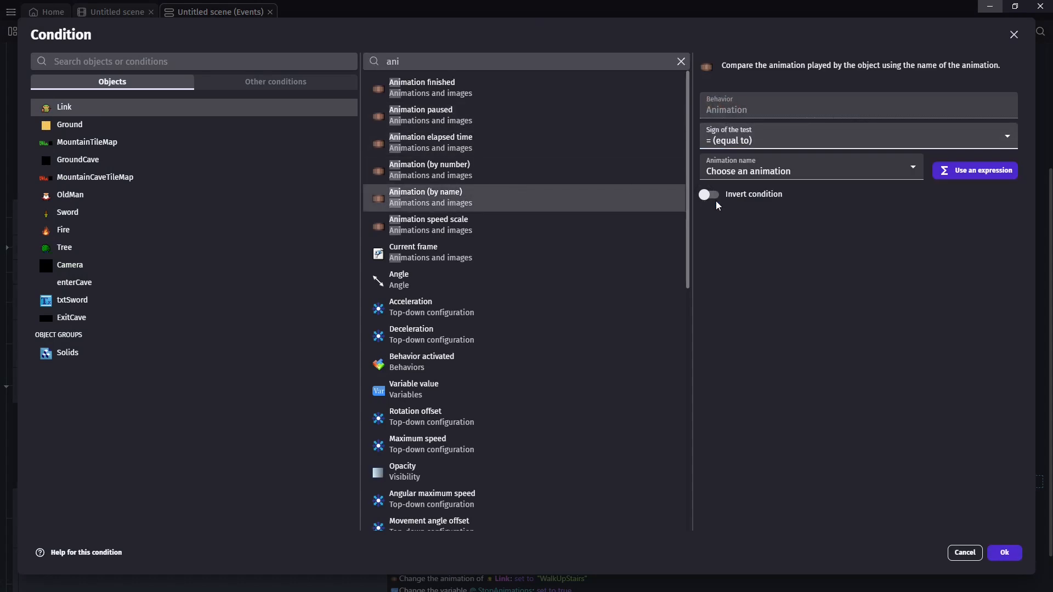
{"action": "left_click", "coordinate": [781, 172]}
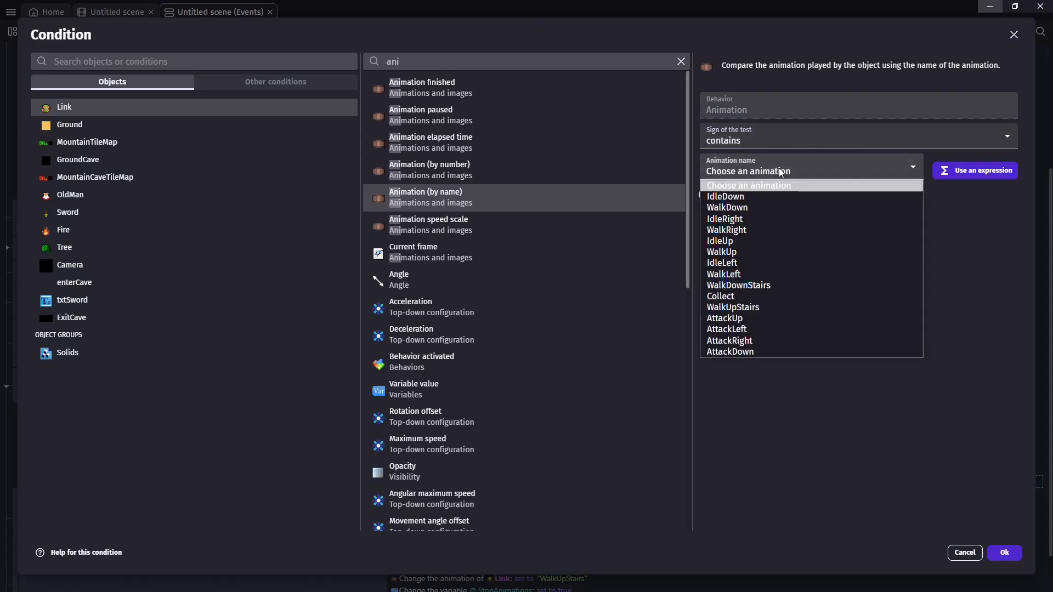
{"action": "left_click", "coordinate": [936, 171]}
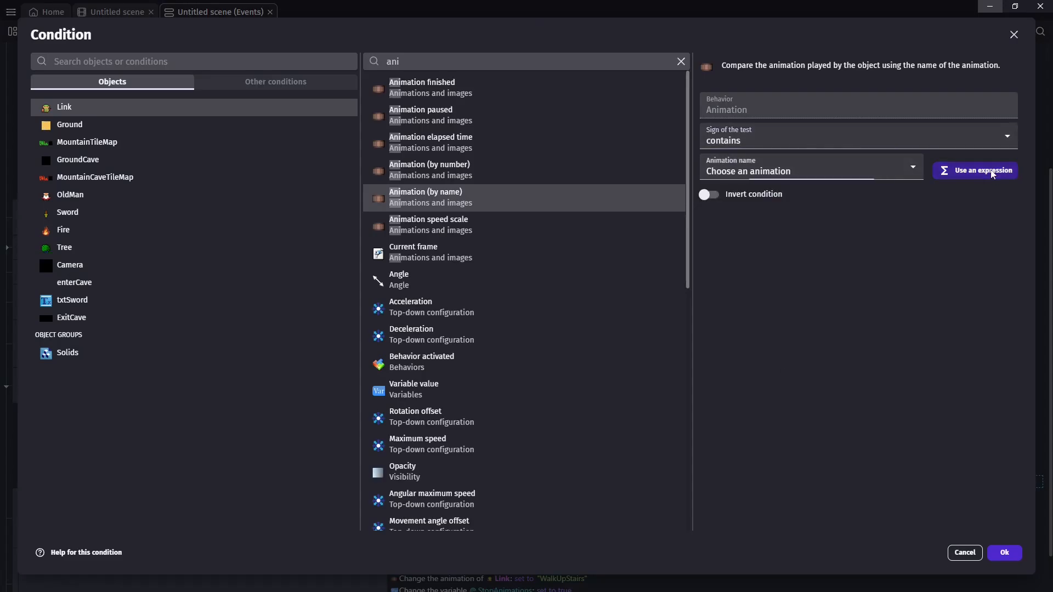
{"action": "left_click", "coordinate": [976, 171]}
{"action": "left_click", "coordinate": [800, 171]}
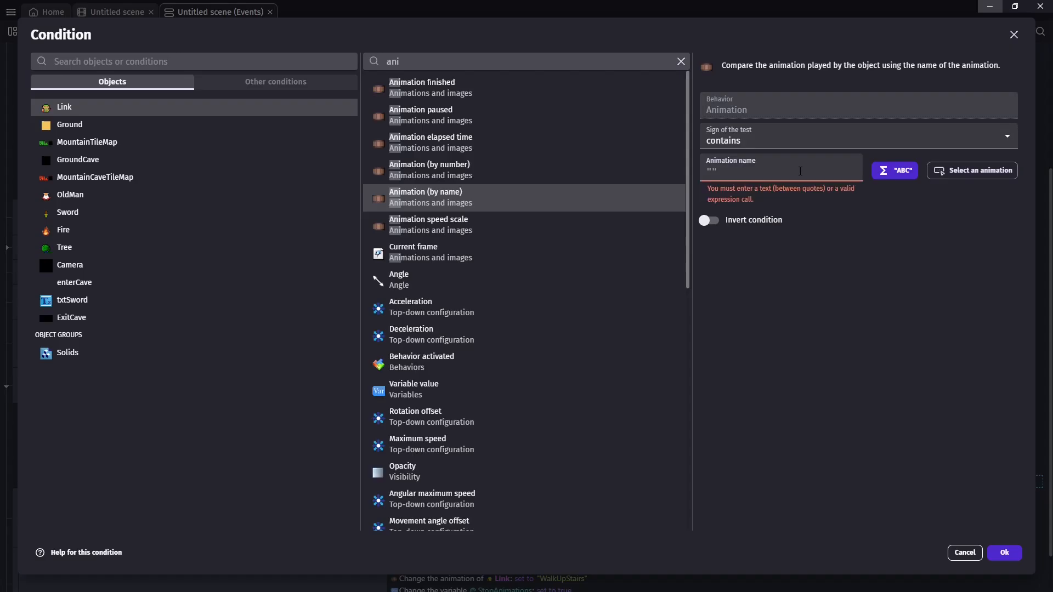
{"action": "type", "text": "\"Attack\""}
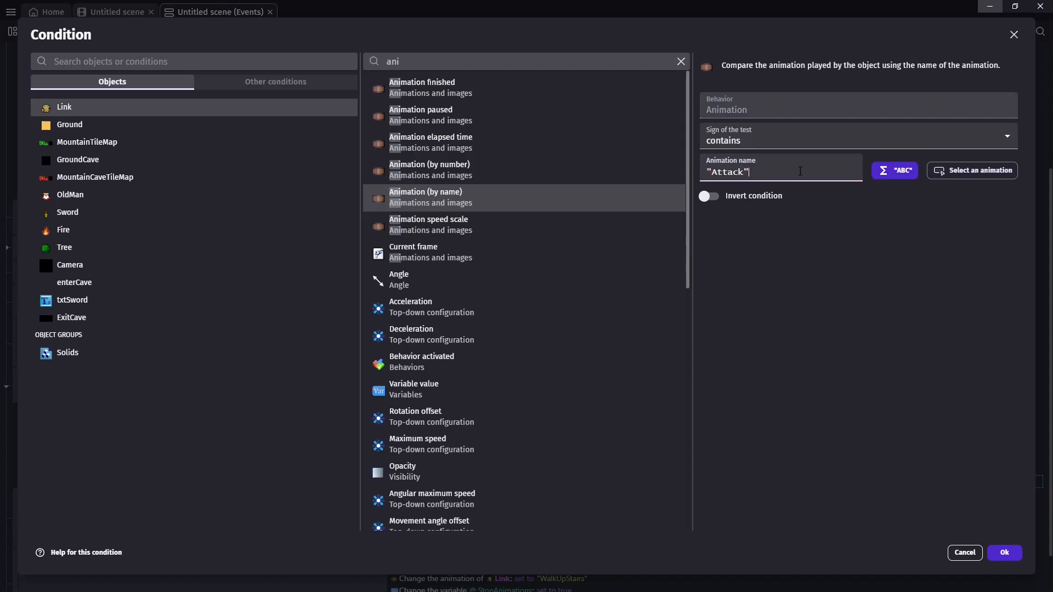
{"action": "left_click", "coordinate": [1005, 555]}
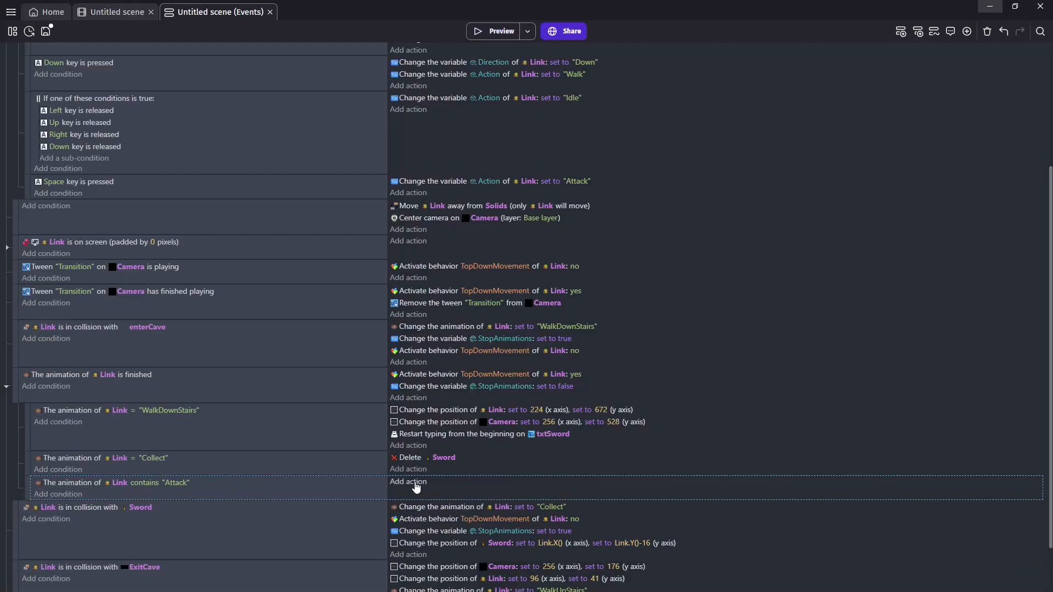
Step: Add an action to the "Attack" animation sub-event that sets Link's Action variable to "Idle"
{"action": "left_click", "coordinate": [416, 487]}
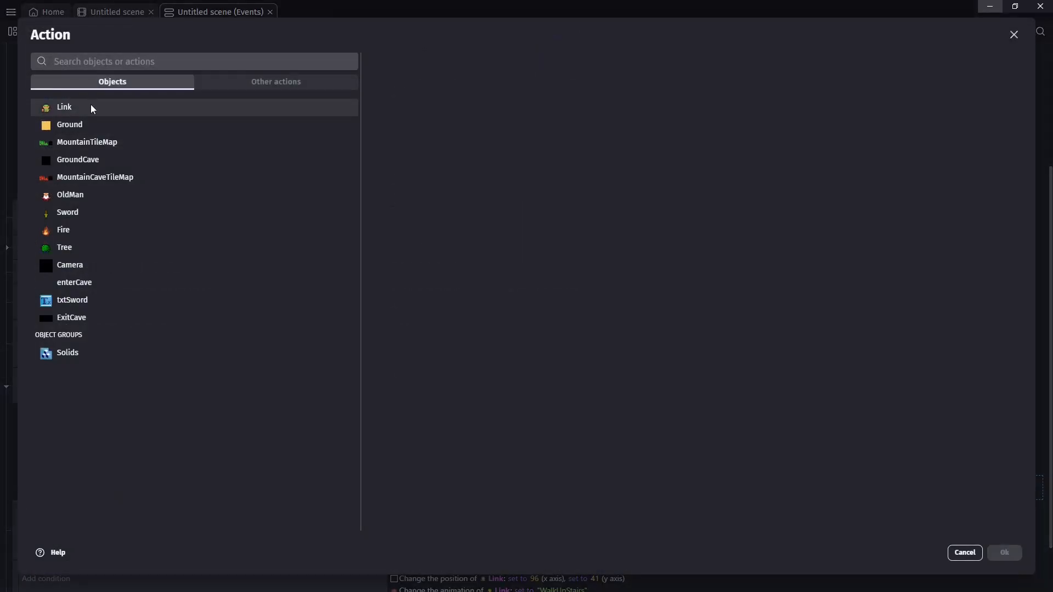
{"action": "left_click", "coordinate": [91, 110]}
{"action": "type", "text": "var"}
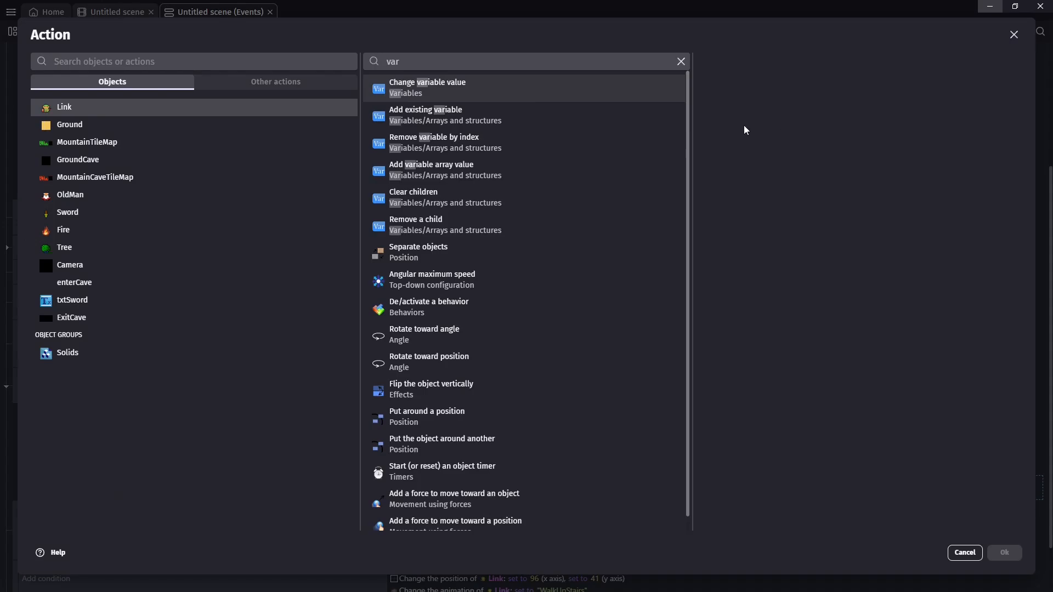
{"action": "key", "text": "Return"}
{"action": "left_click", "coordinate": [734, 205]}
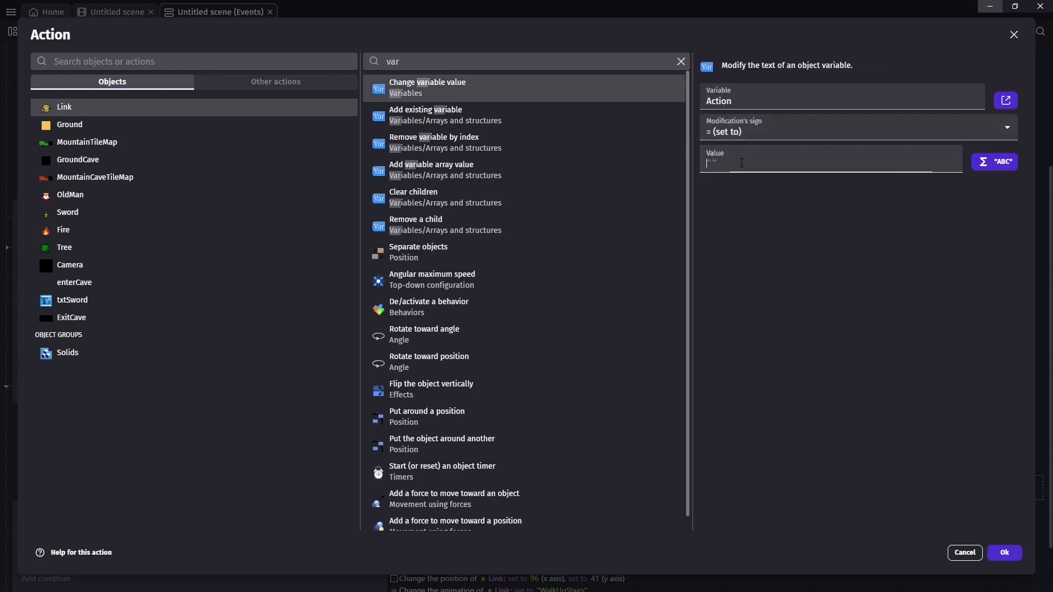
{"action": "type", "text": "\"Idl"}
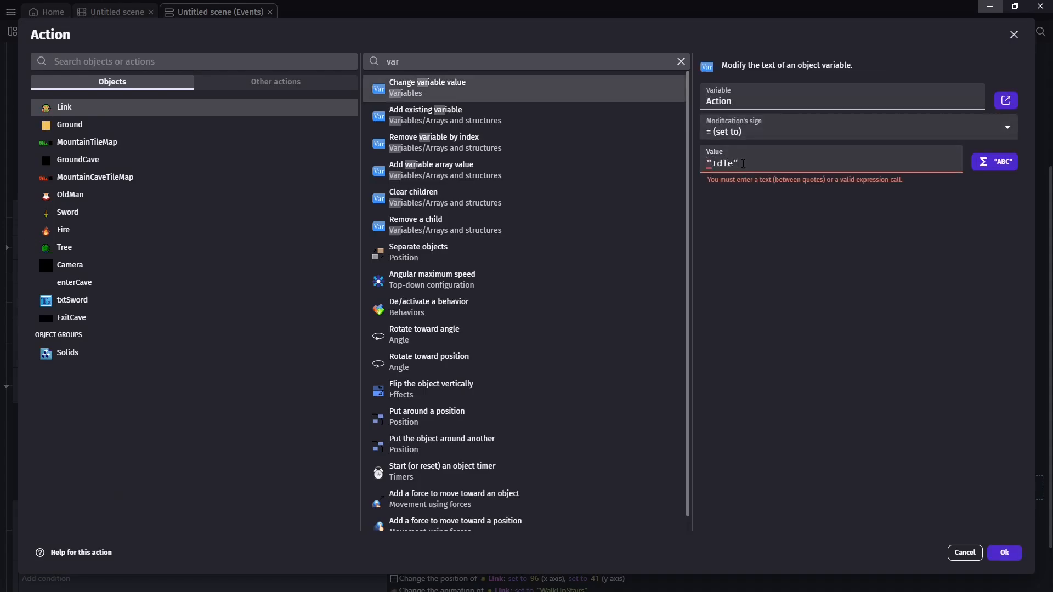
{"action": "type", "text": "e\""}
{"action": "left_click", "coordinate": [1004, 552]}
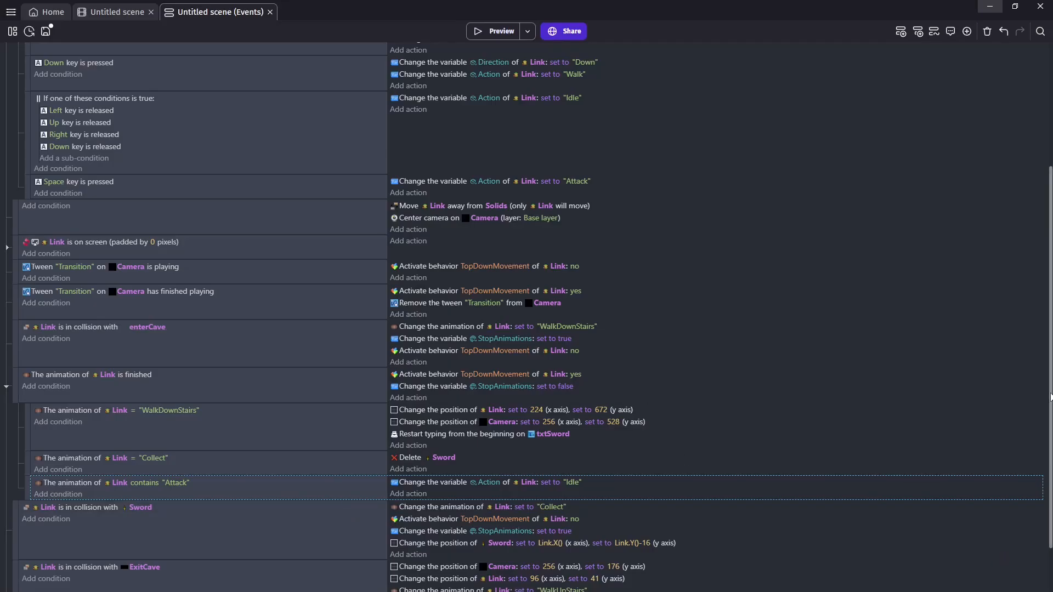
Step: Copy the enterCave event's actions that deactivate Link's TopDownMovement and set StopAnimations to true into the Space key sub-event
{"action": "scroll", "coordinate": [1050, 397], "scroll_direction": "up", "scroll_amount": 3}
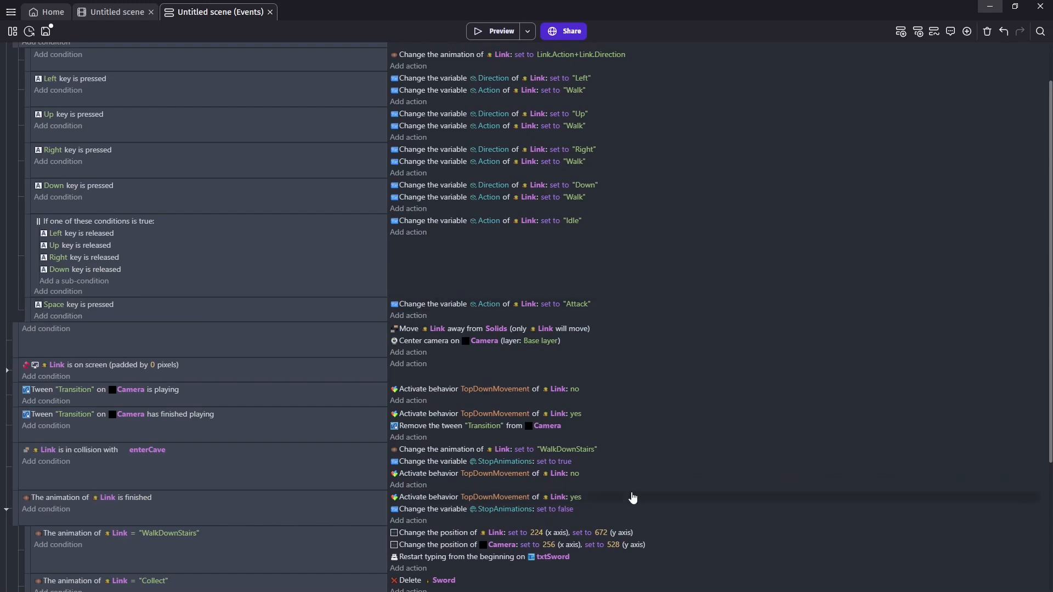
{"action": "left_click", "coordinate": [437, 472]}
{"action": "left_click", "coordinate": [442, 463]}
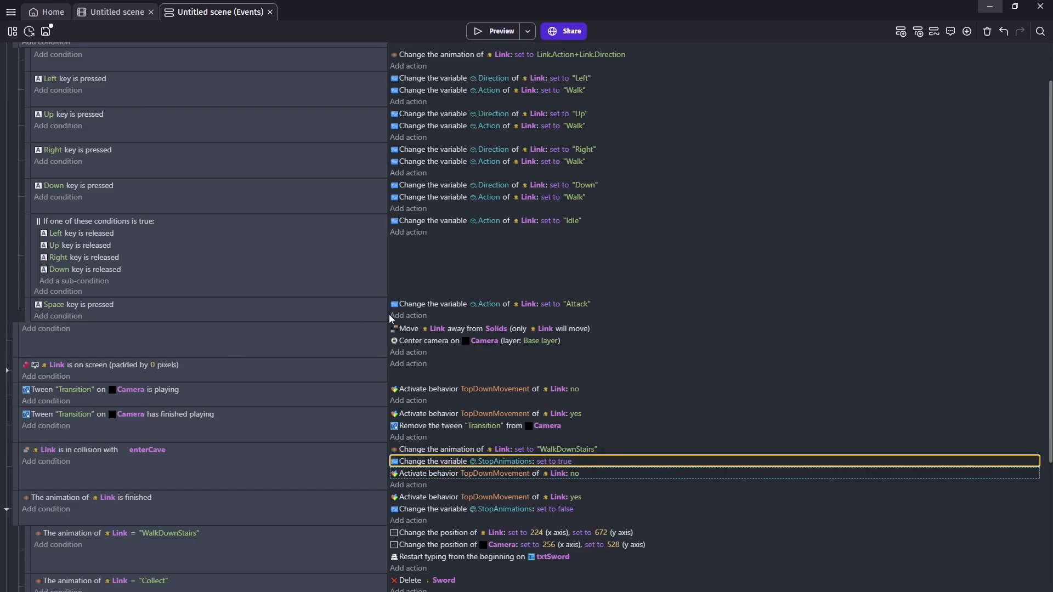
{"action": "left_click", "coordinate": [450, 316]}
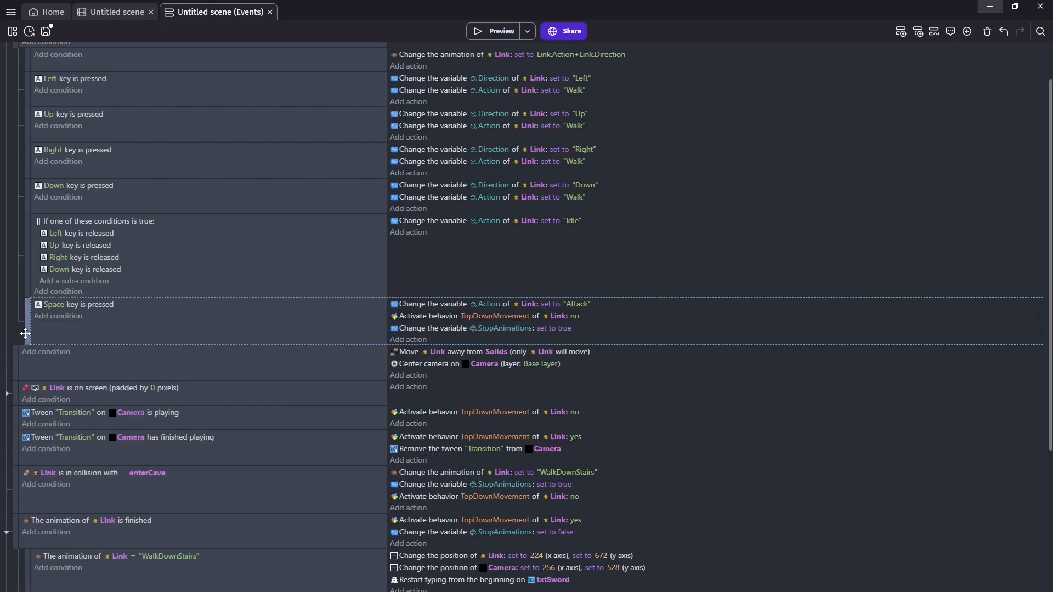
Step: Preview the game, test walking and attacking in several directions, and close the preview window
{"action": "left_click", "coordinate": [475, 36]}
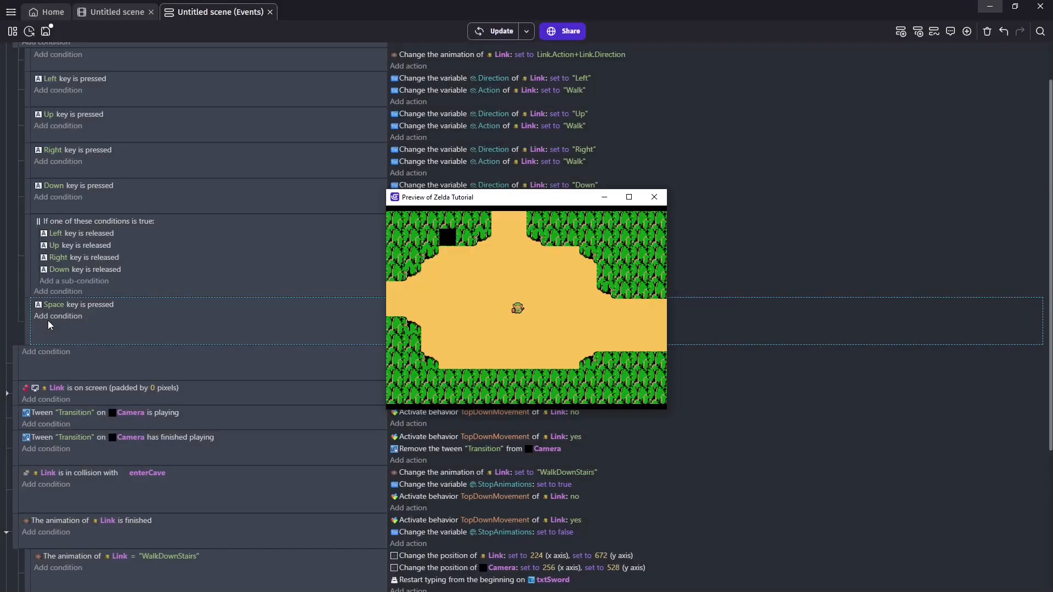
{"action": "key", "text": "Left"}
{"action": "key", "text": "Right"}
{"action": "key", "text": "Up"}
{"action": "key", "text": "Left"}
{"action": "key", "text": "Right"}
{"action": "left_click", "coordinate": [654, 197]}
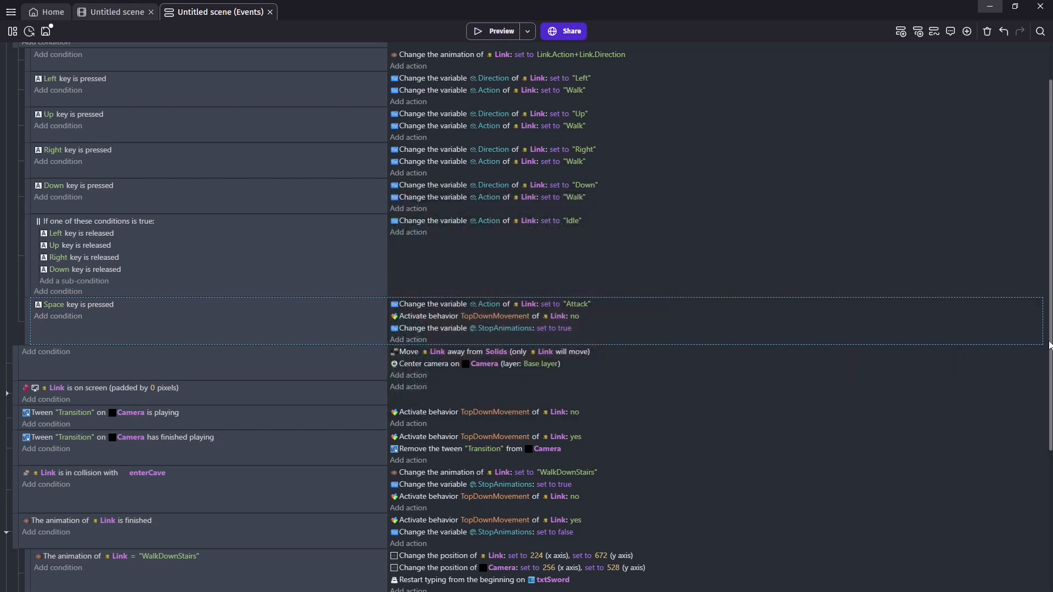
Step: Move the Space key sub-event above the Link animation change so it comes first under the StopAnimations is false event
{"action": "scroll", "coordinate": [1050, 344], "scroll_direction": "up", "scroll_amount": 1}
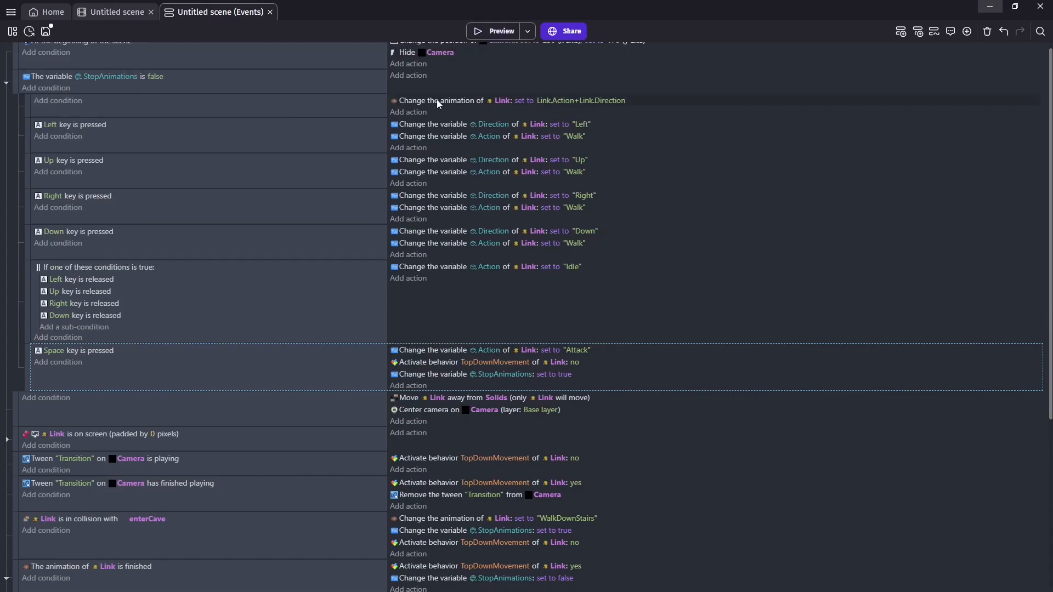
{"action": "left_click", "coordinate": [437, 101]}
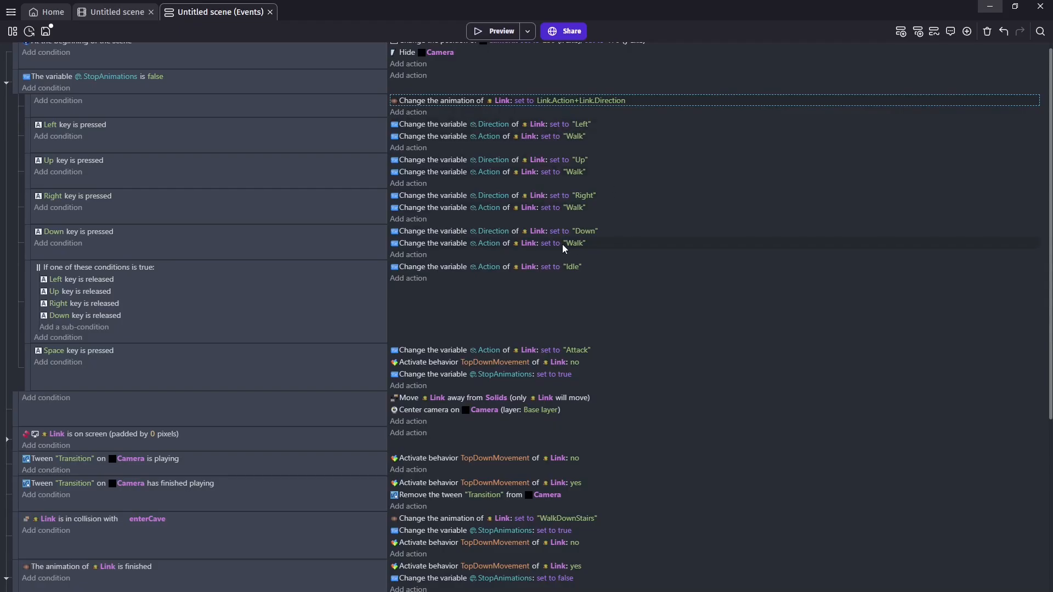
{"action": "left_click", "coordinate": [61, 76]}
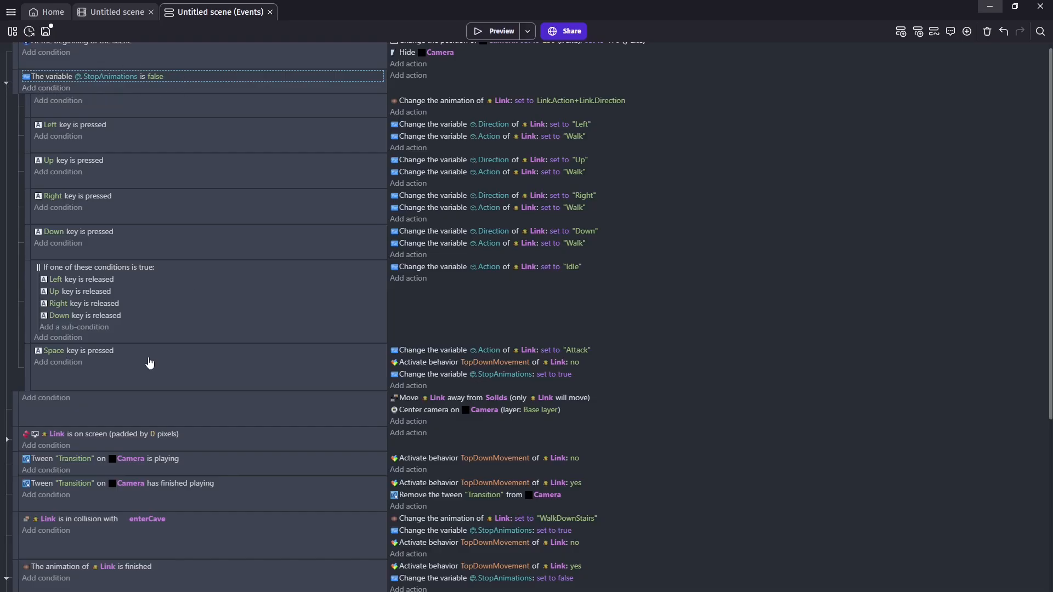
{"action": "left_click", "coordinate": [26, 373]}
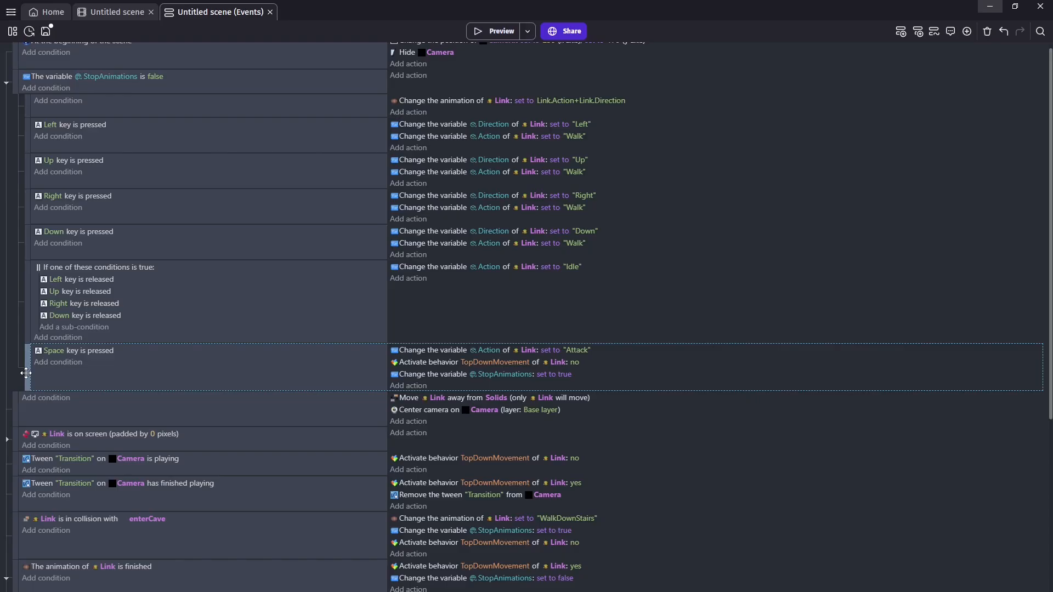
{"action": "left_click_drag", "start_coordinate": [25, 373], "coordinate": [455, 135]}
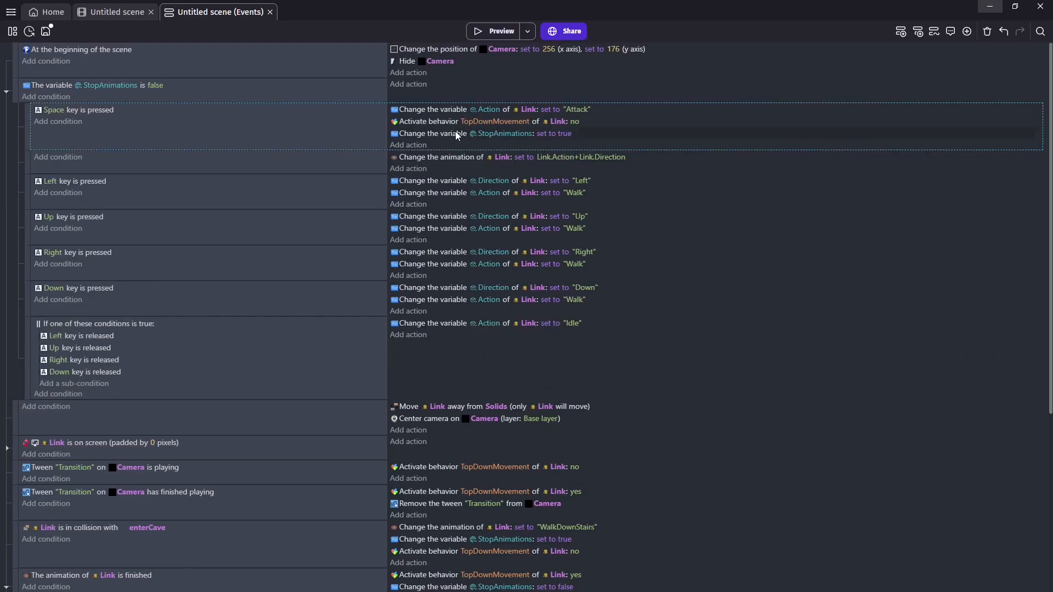
{"action": "left_click", "coordinate": [423, 156]}
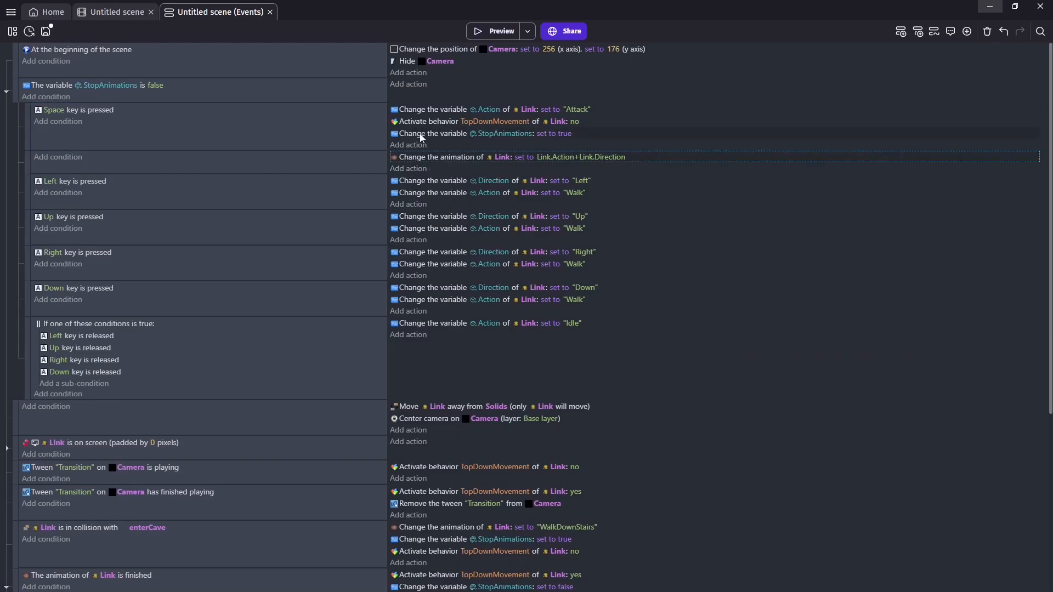
{"action": "left_click", "coordinate": [567, 195]}
{"action": "left_click", "coordinate": [706, 156]}
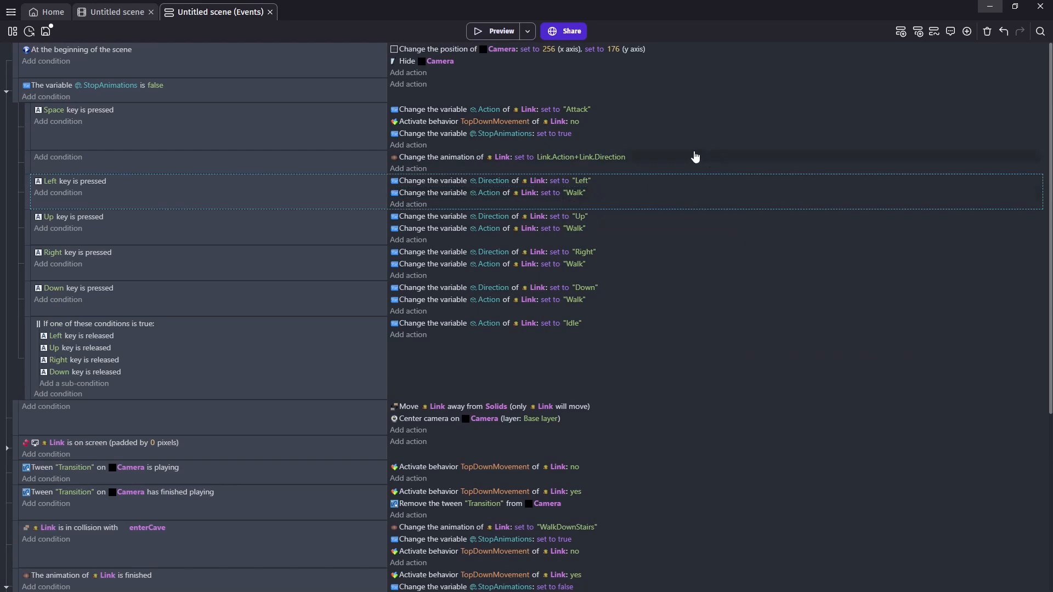
{"action": "left_click", "coordinate": [23, 137]}
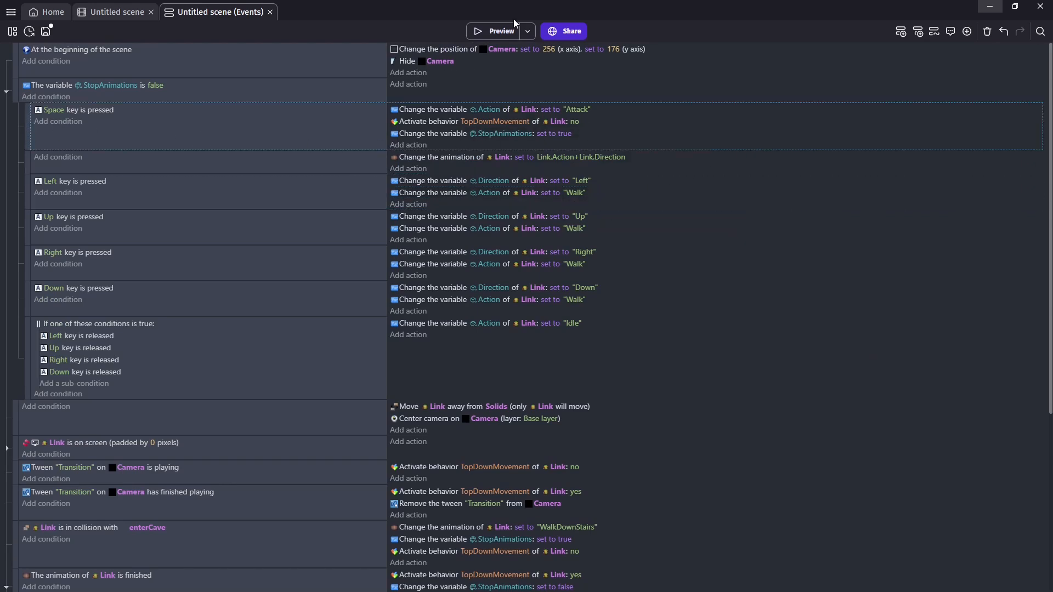
Step: Preview the game and walk Link to the right, then close the preview
{"action": "left_click", "coordinate": [476, 32]}
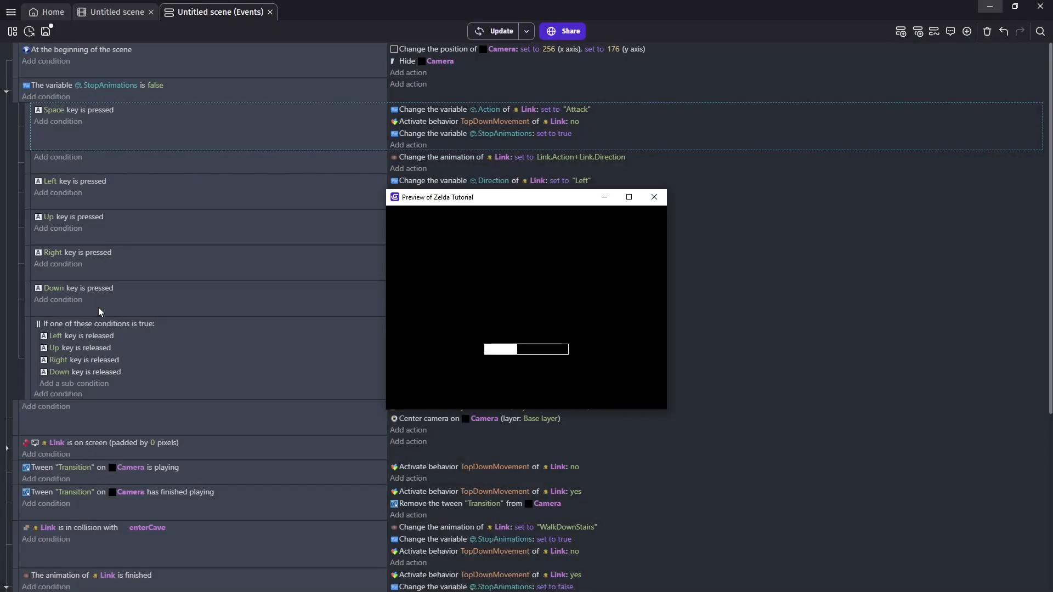
{"action": "key", "text": "Right"}
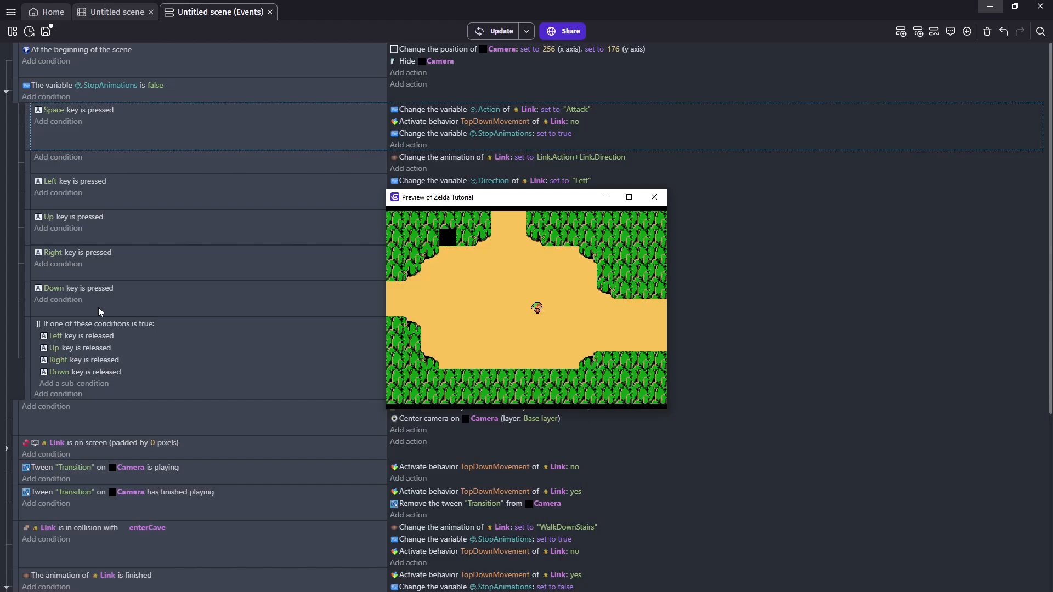
{"action": "key", "text": "Right"}
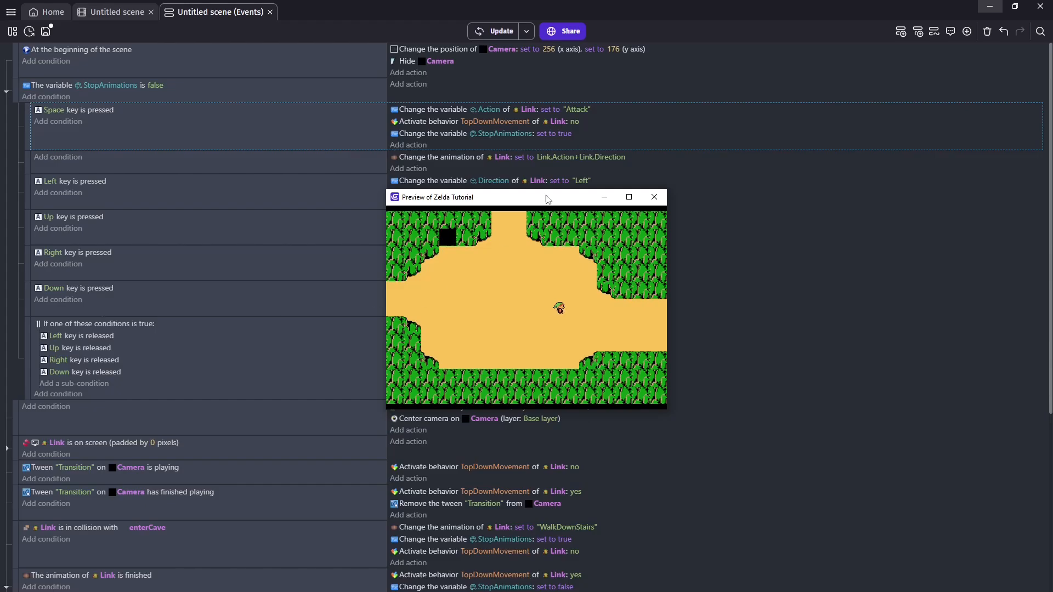
{"action": "left_click", "coordinate": [653, 197]}
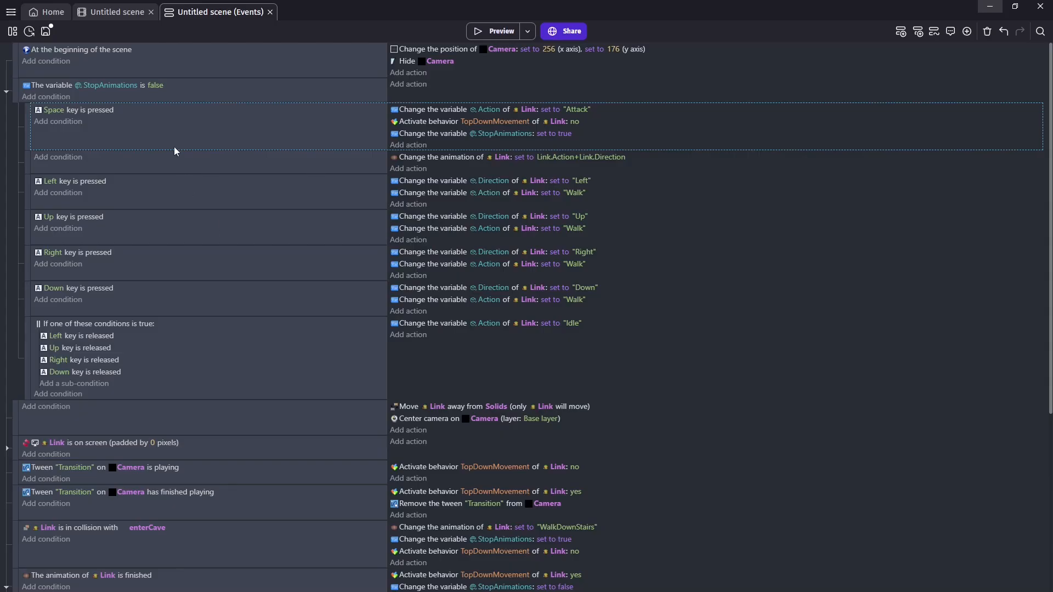
Step: Add a Boolean global variable named CanAttack and apply the change
{"action": "left_click", "coordinate": [12, 33]}
{"action": "left_click", "coordinate": [80, 163]}
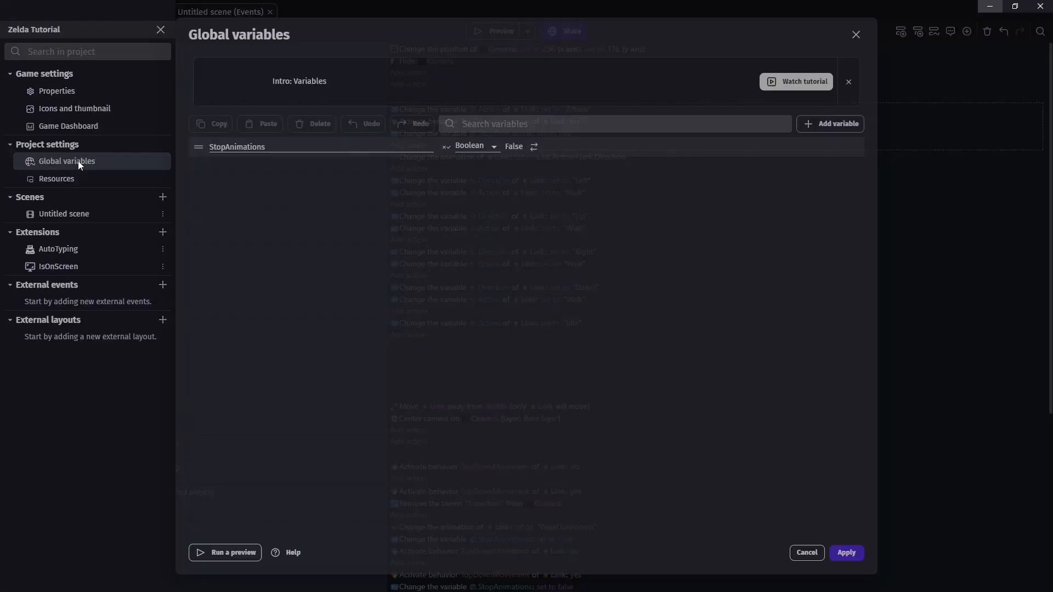
{"action": "left_click", "coordinate": [843, 126]}
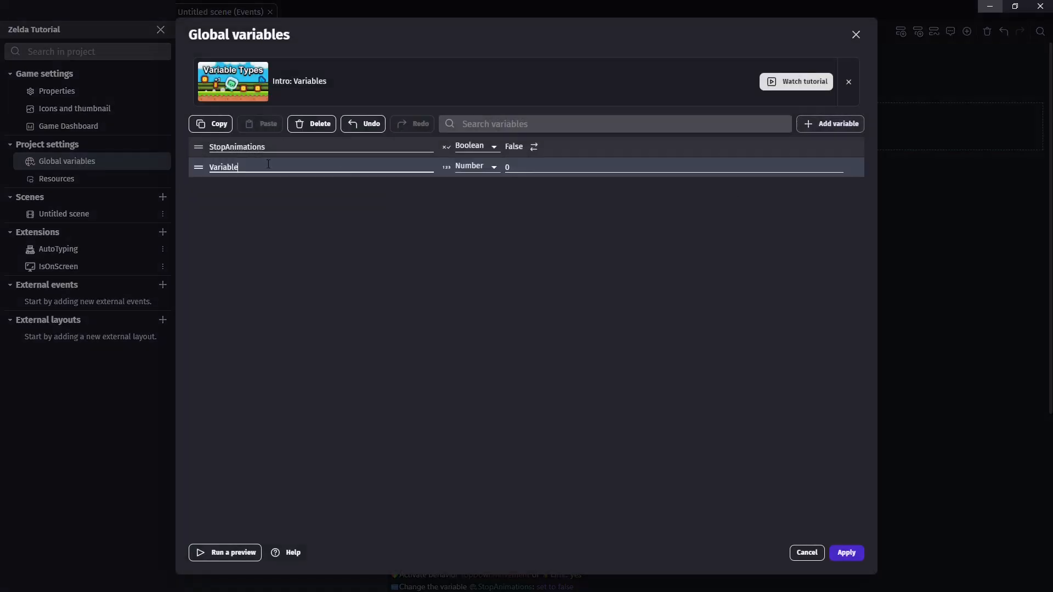
{"action": "type", "text": "ck"}
{"action": "left_click", "coordinate": [493, 168]}
{"action": "left_click", "coordinate": [475, 193]}
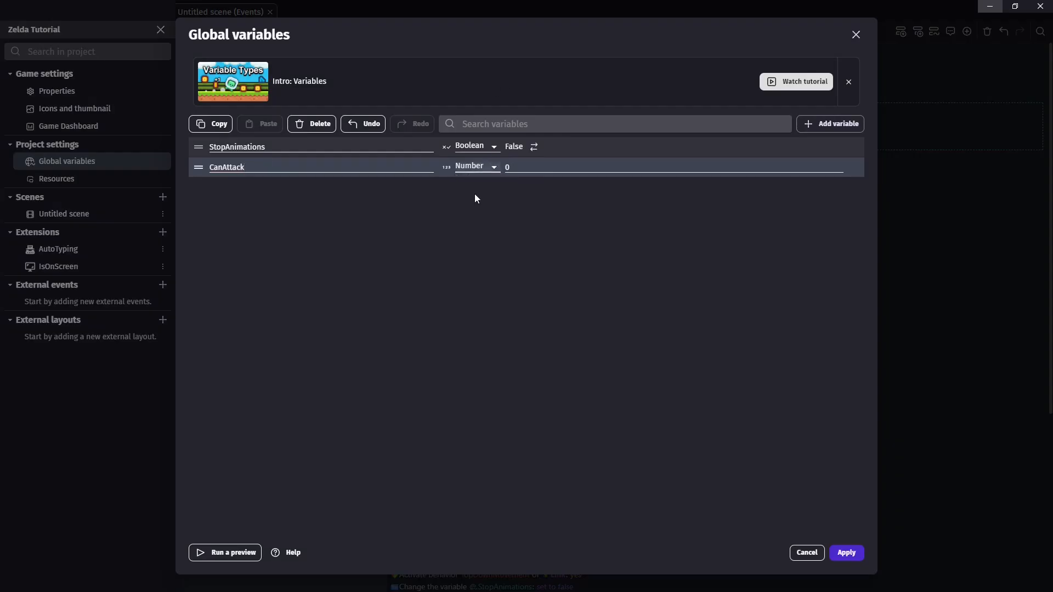
{"action": "left_click", "coordinate": [847, 554]}
{"action": "left_click", "coordinate": [307, 125]}
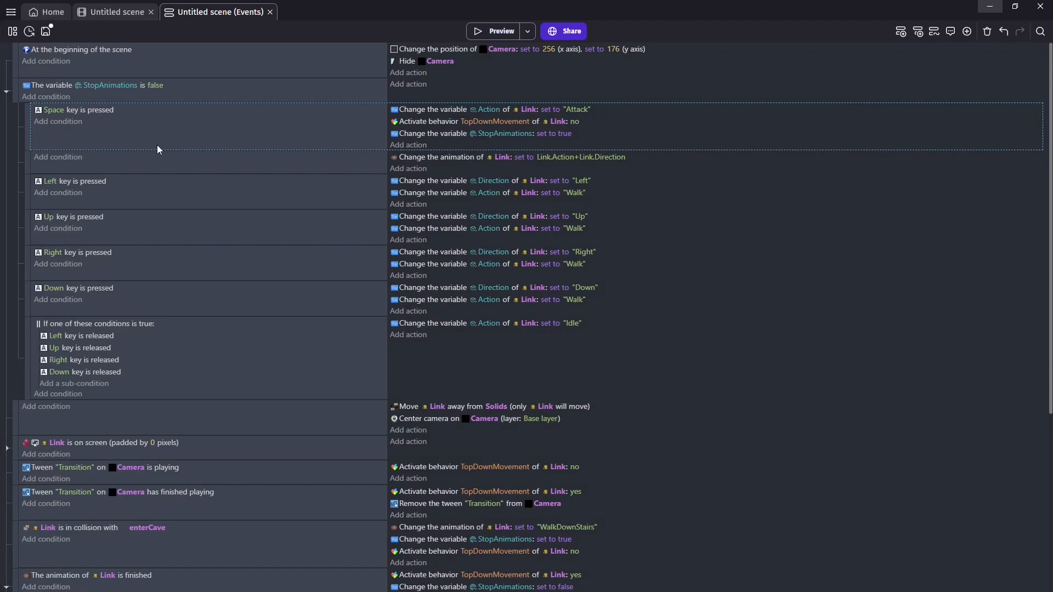
Step: Add a condition to the Space key event requiring the variable CanAttack to be true
{"action": "left_click", "coordinate": [43, 129]}
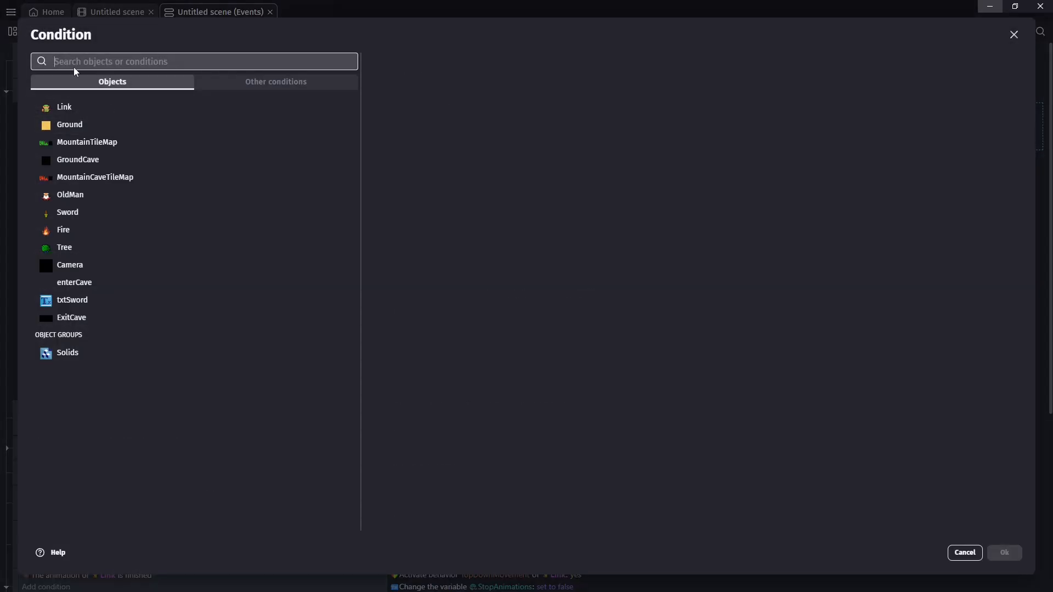
{"action": "type", "text": "var"}
{"action": "left_click", "coordinate": [82, 104]}
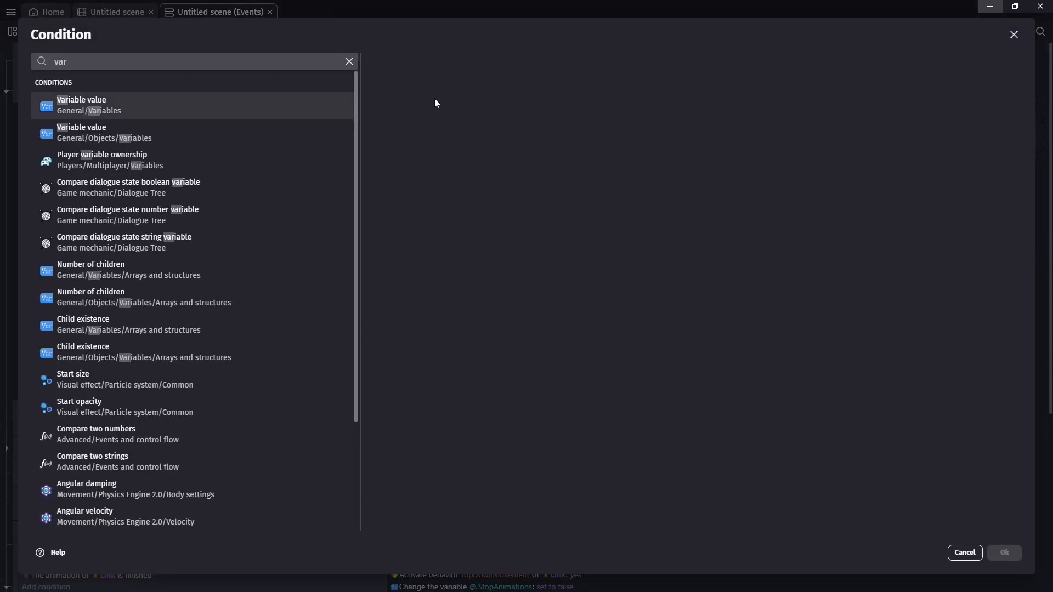
{"action": "left_click", "coordinate": [421, 121]}
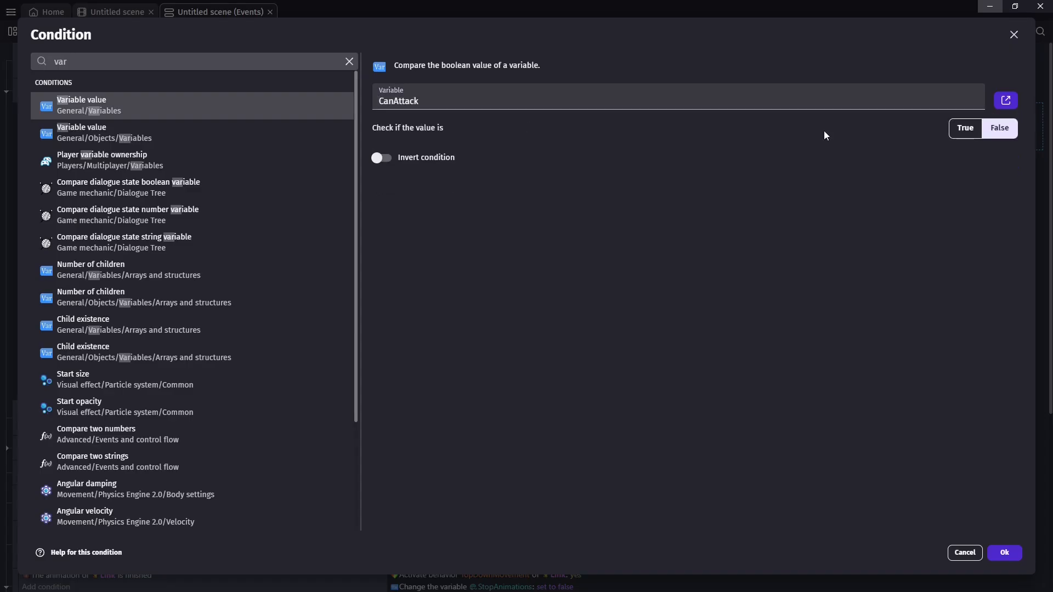
{"action": "left_click", "coordinate": [965, 128]}
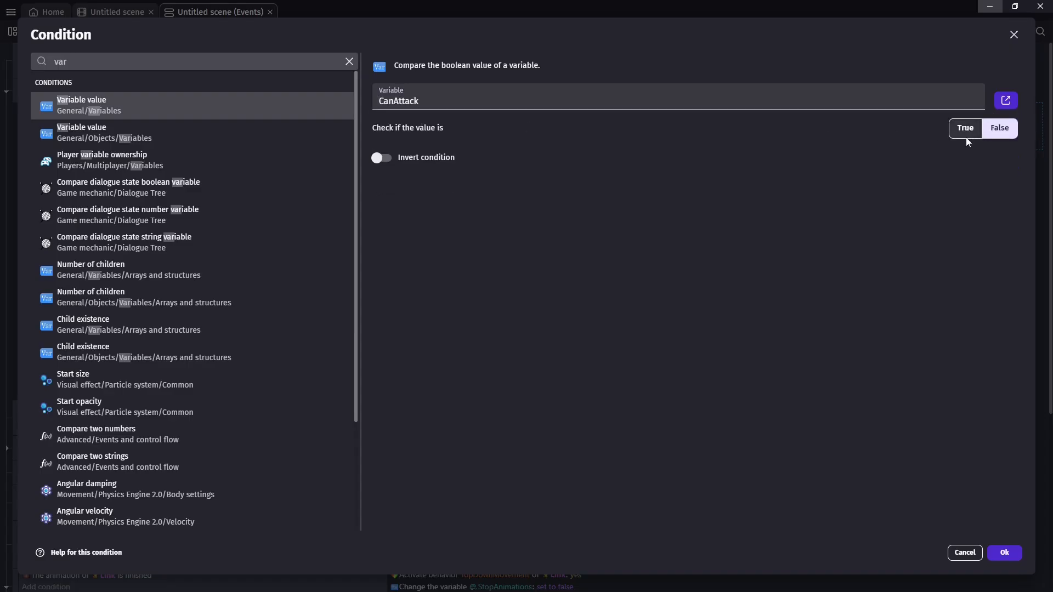
{"action": "left_click", "coordinate": [1007, 553]}
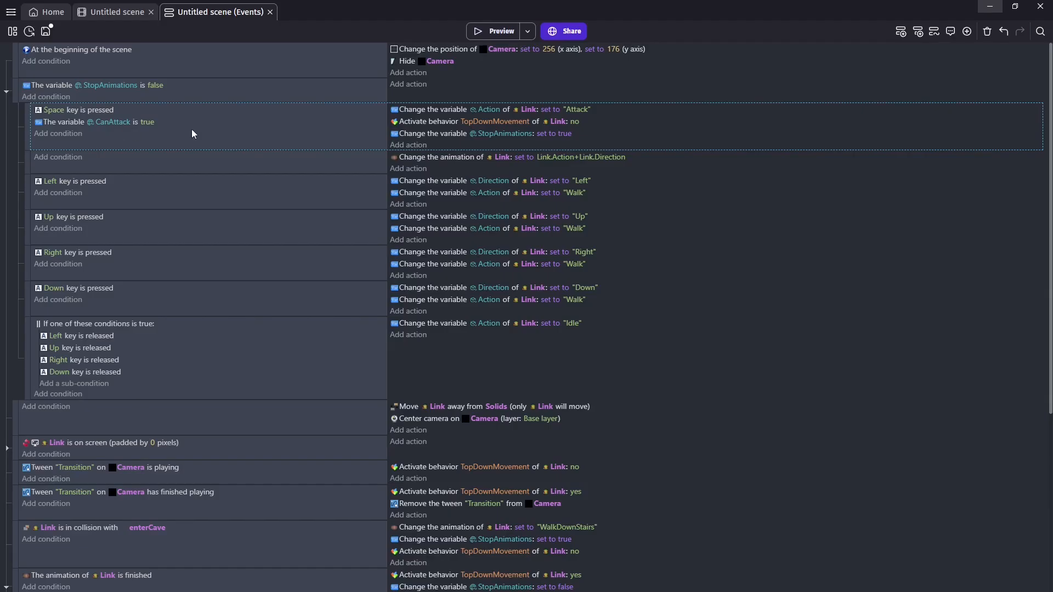
Step: Add an action to the event for Link colliding with Sword that sets the variable CanAttack to true
{"action": "left_click_drag", "start_coordinate": [1050, 199], "coordinate": [1050, 324]}
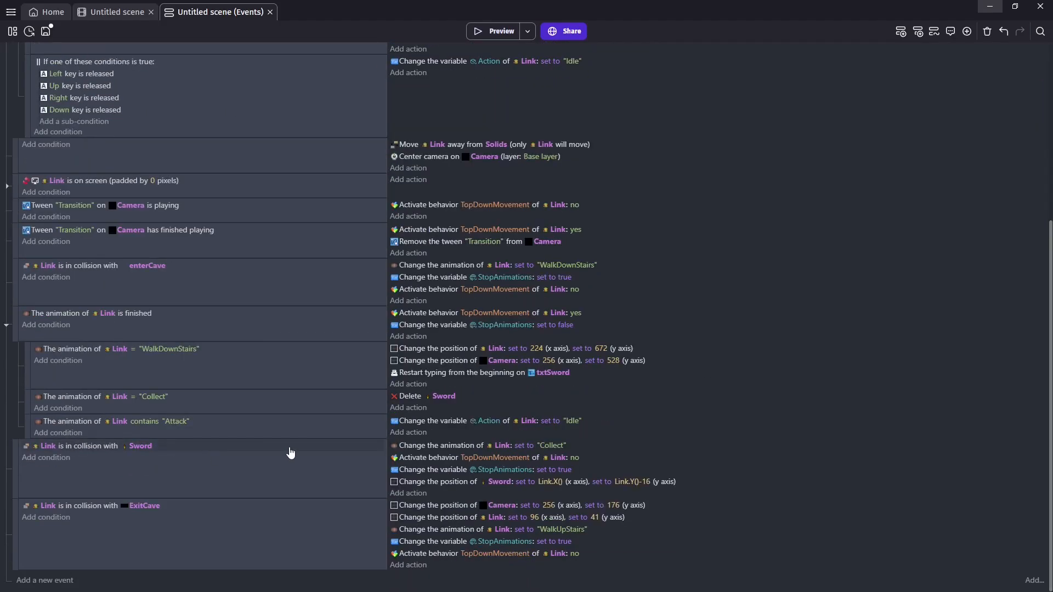
{"action": "left_click", "coordinate": [416, 494]}
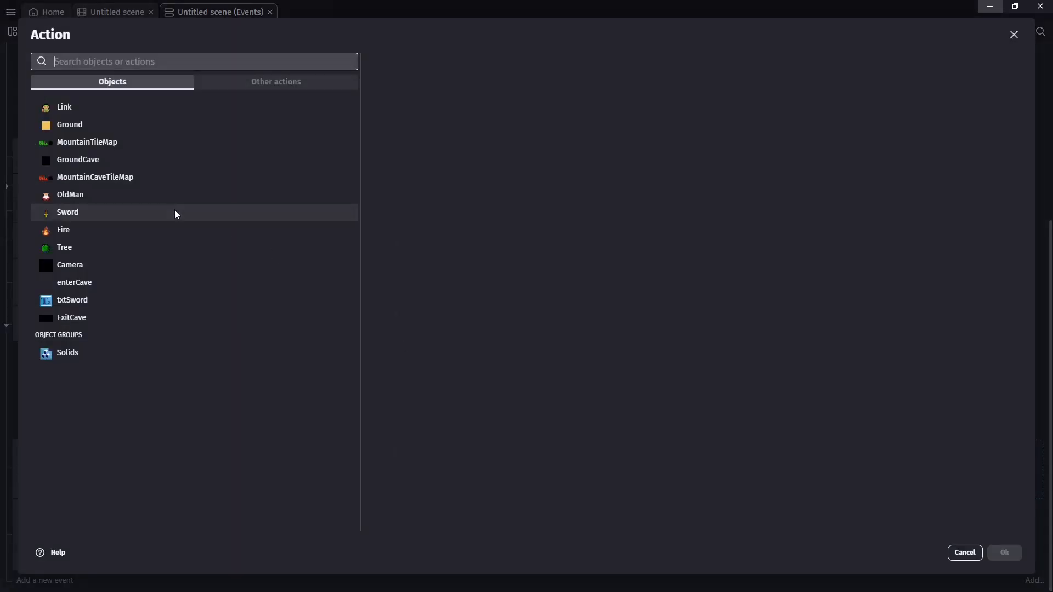
{"action": "type", "text": "var"}
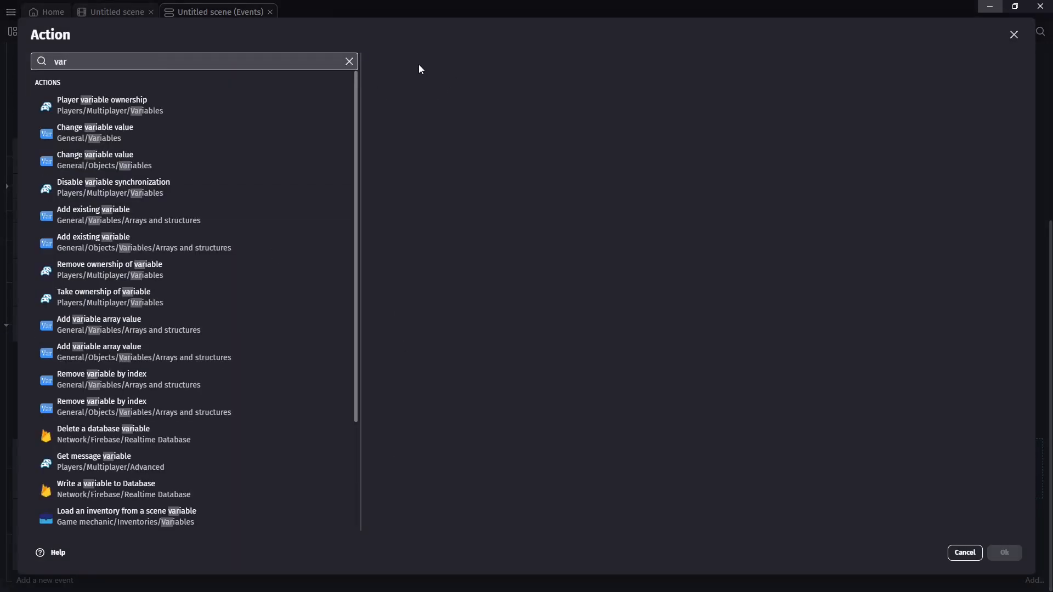
{"action": "key", "text": "Down"}
{"action": "key", "text": "Down"}
{"action": "key", "text": "Return"}
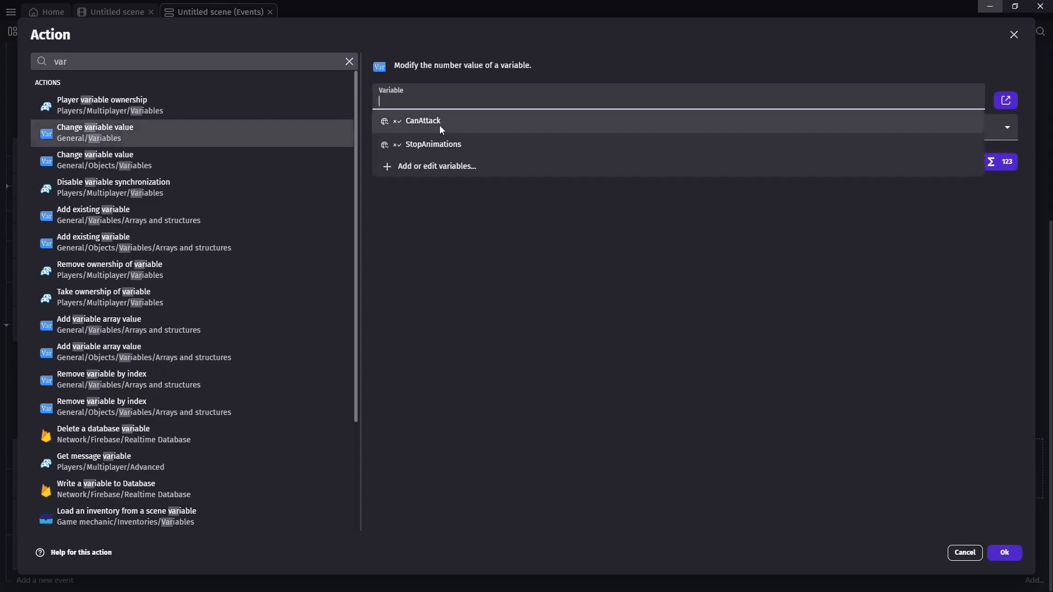
{"action": "left_click", "coordinate": [439, 123]}
{"action": "left_click", "coordinate": [423, 192]}
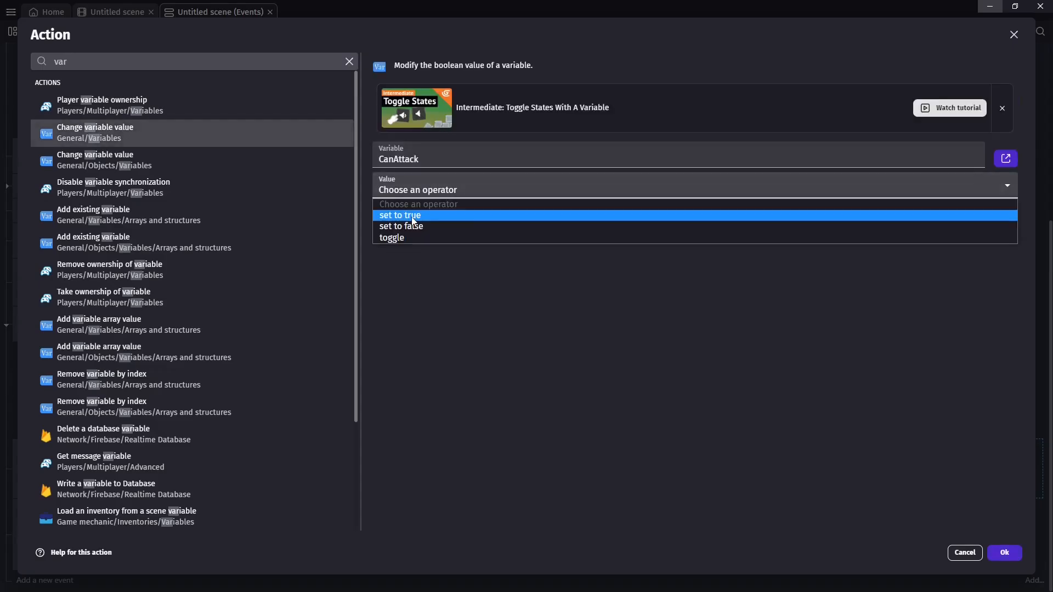
{"action": "left_click", "coordinate": [420, 215]}
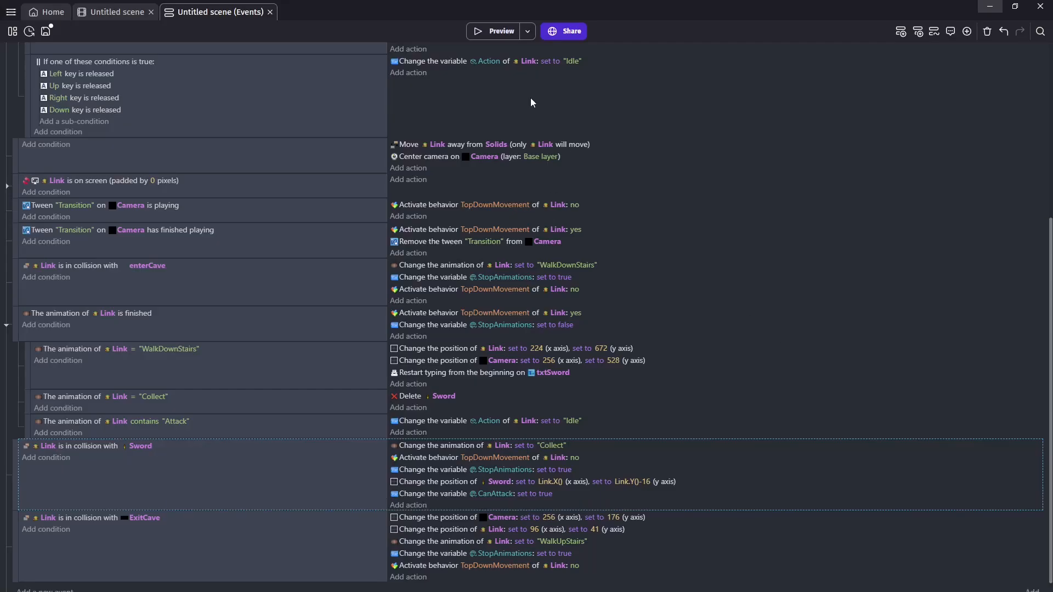
Step: Preview the game and steer Link left and up across the map
{"action": "left_click", "coordinate": [495, 31]}
{"action": "key", "text": "Left"}
{"action": "key", "text": "Up"}
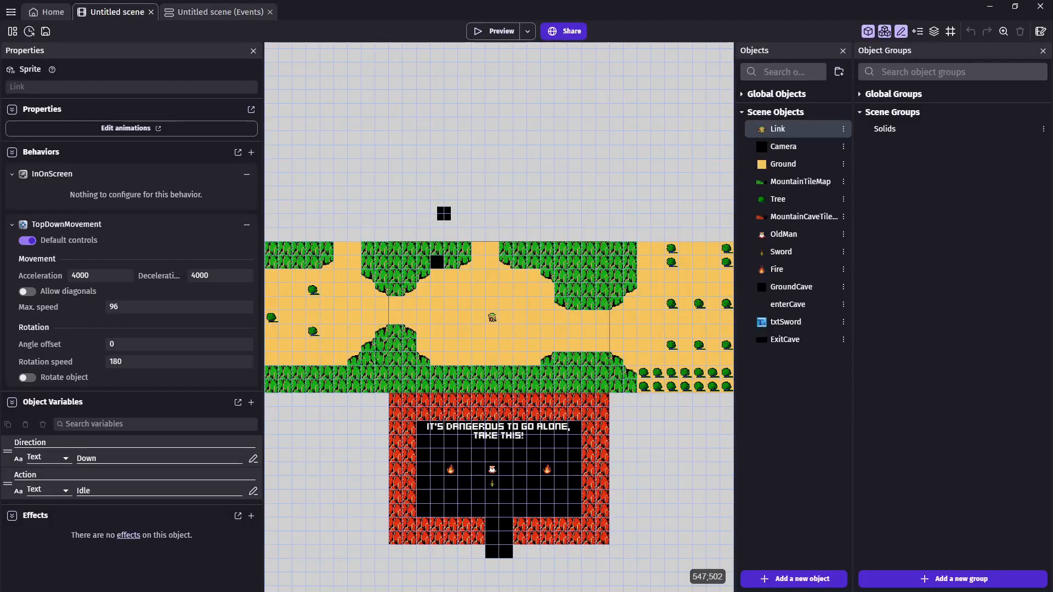
{"action": "left_click", "coordinate": [690, 470]}
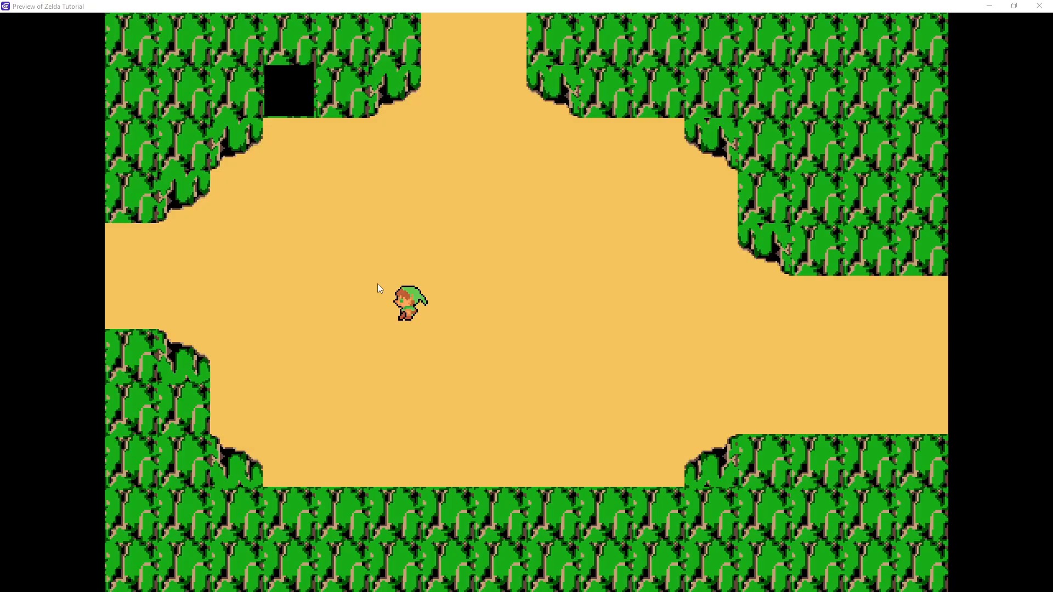
{"action": "left_click", "coordinate": [281, 418]}
{"action": "key", "text": "Left"}
{"action": "key", "text": "Left"}
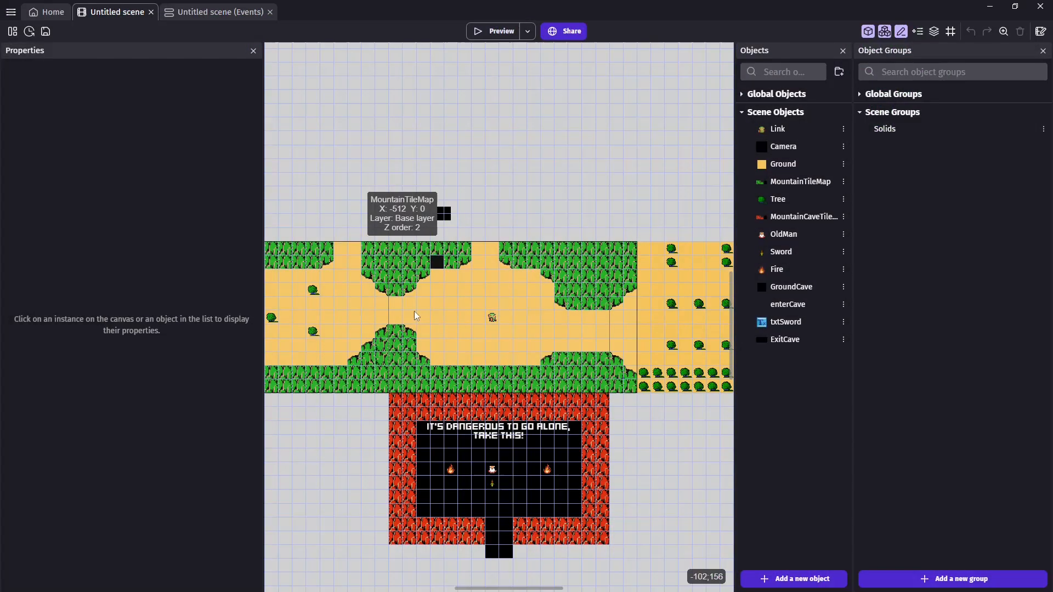
Step: Create a new sprite object from scratch and resize its blank canvas to 32 × 32 px in Piskel
{"action": "left_click", "coordinate": [792, 579]}
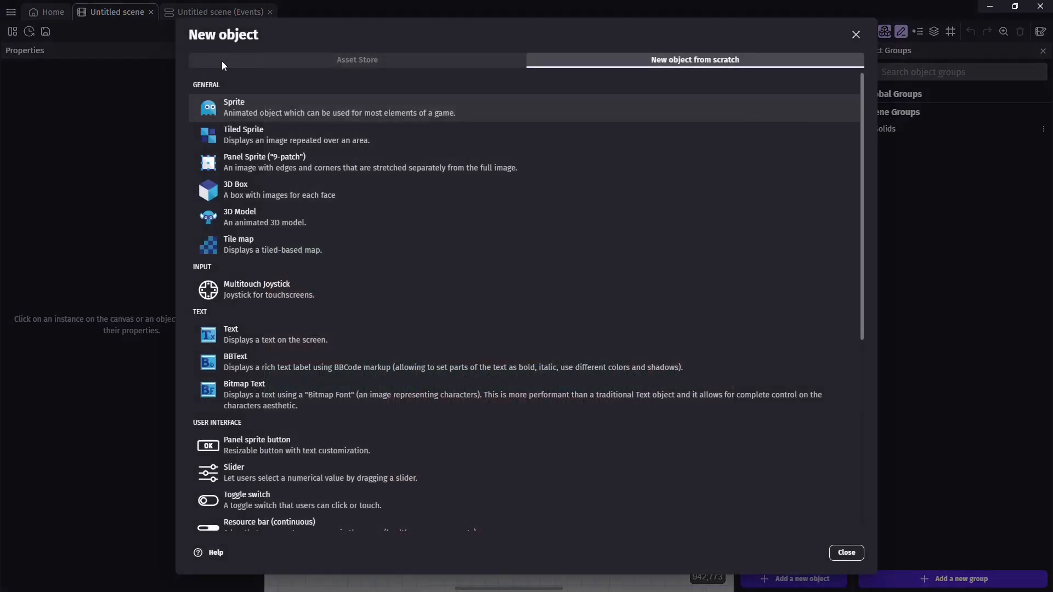
{"action": "left_click", "coordinate": [265, 111]}
{"action": "left_click", "coordinate": [505, 316]}
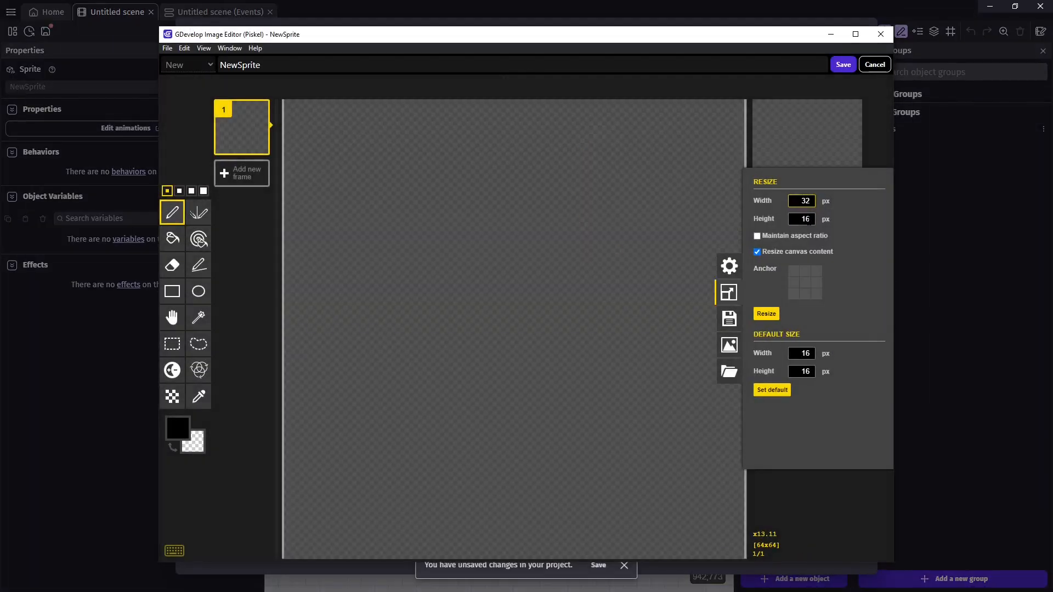
{"action": "double_click", "coordinate": [808, 222]}
{"action": "type", "text": "32"}
{"action": "left_click", "coordinate": [764, 317]}
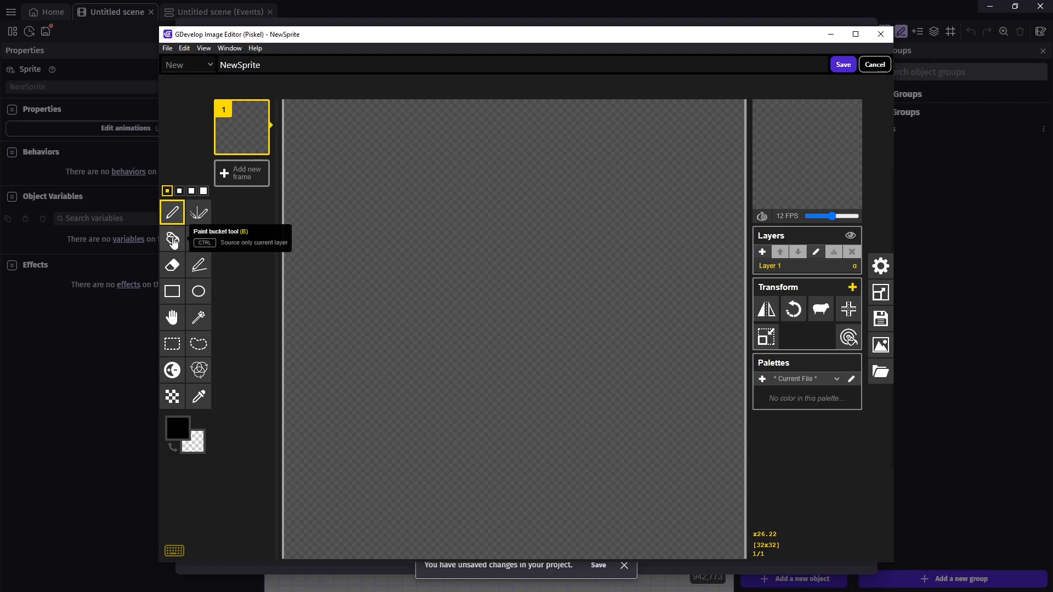
Step: Fill the sprite's frame with black using the Paint bucket tool and save the image
{"action": "left_click", "coordinate": [172, 239]}
{"action": "left_click", "coordinate": [525, 319]}
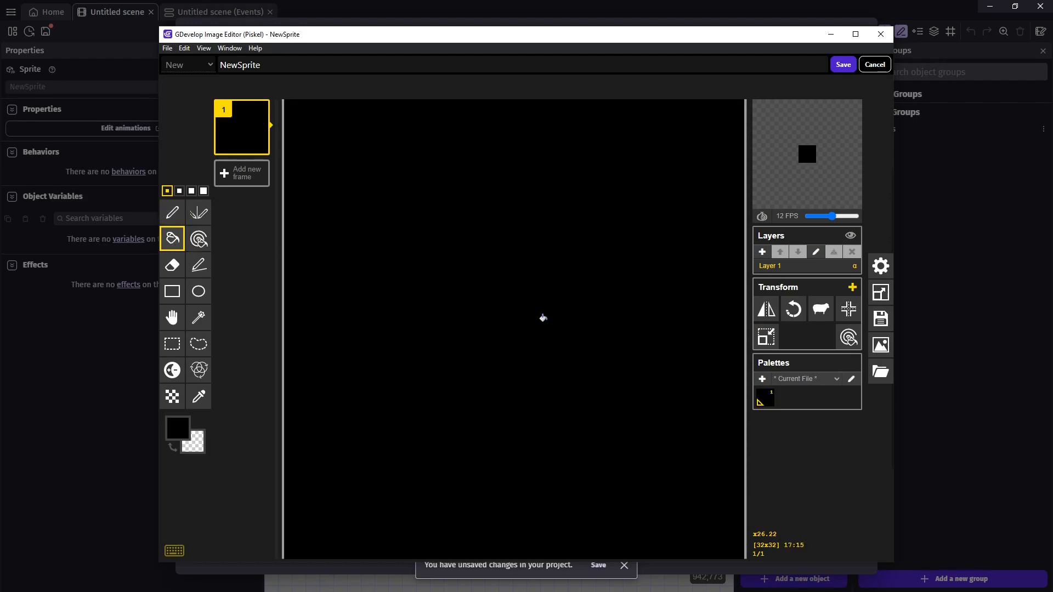
{"action": "left_click", "coordinate": [843, 64]}
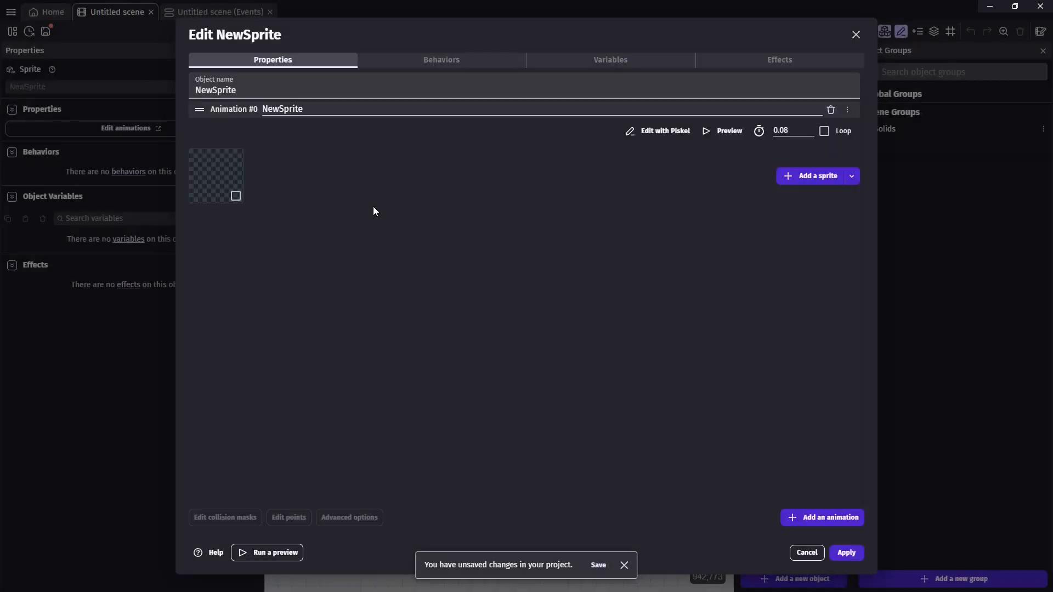
Step: Name the new sprite object spawnEnemy, add the "Is on screen" behavior to it and apply
{"action": "double_click", "coordinate": [229, 90]}
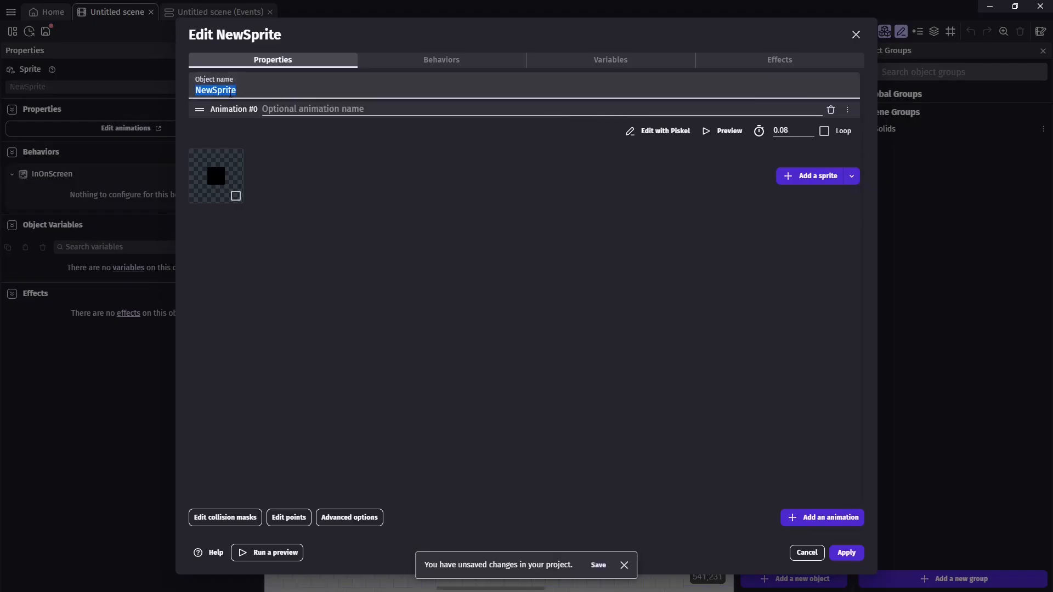
{"action": "left_click", "coordinate": [433, 60]}
{"action": "left_click", "coordinate": [531, 312]}
{"action": "type", "text": "scre"}
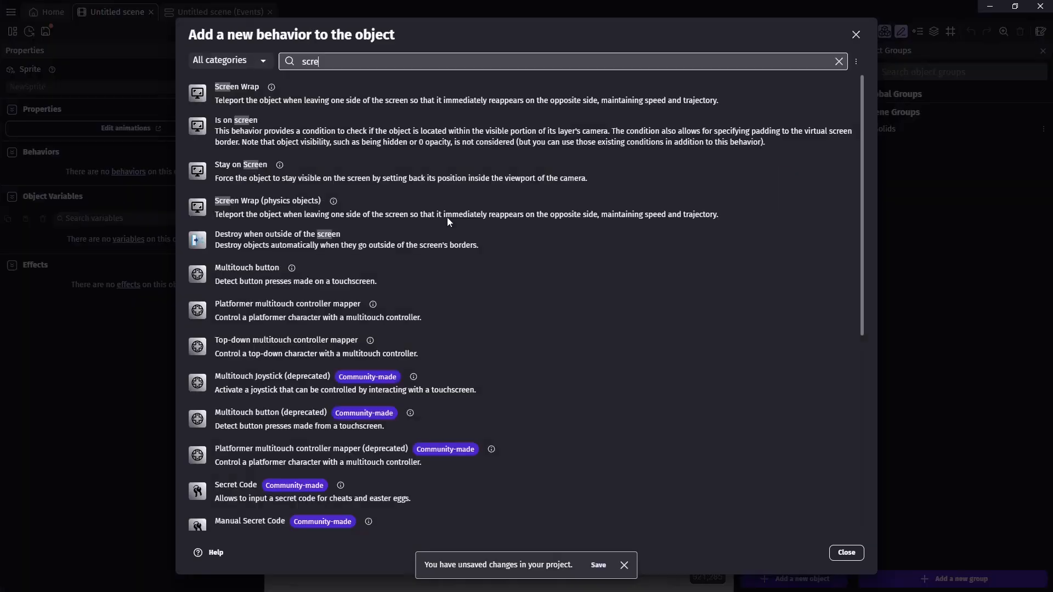
{"action": "left_click", "coordinate": [231, 132]}
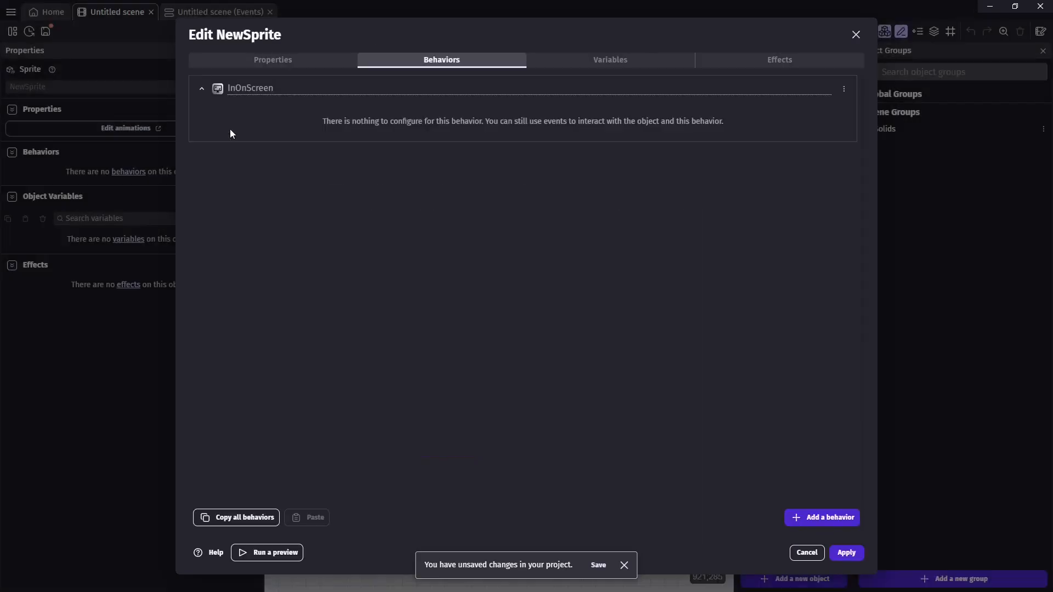
{"action": "left_click", "coordinate": [853, 555]}
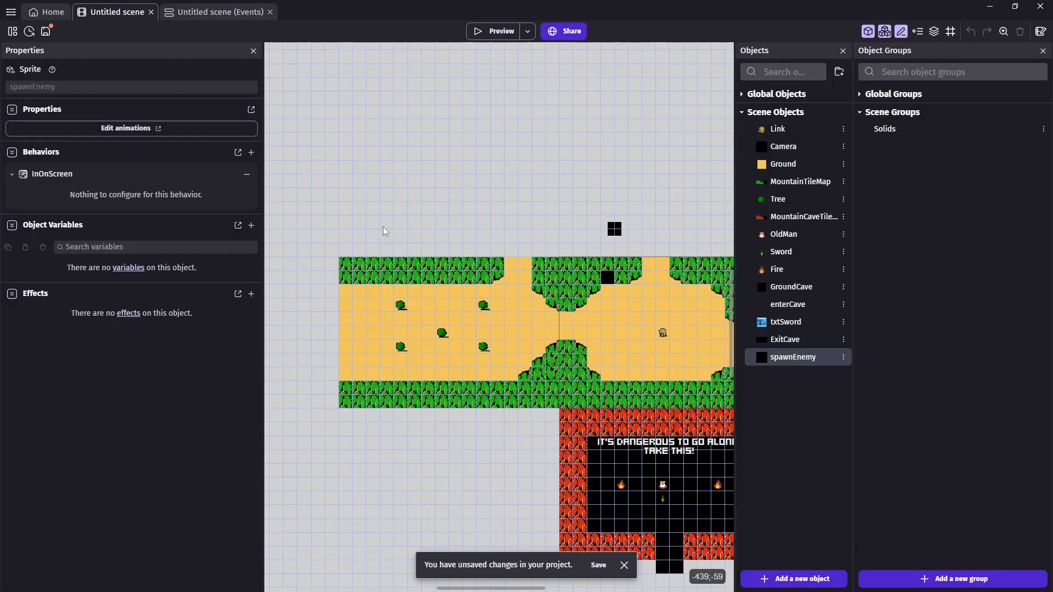
Step: Place three spawnEnemy instances around the trees in the westernmost area of the map
{"action": "left_click", "coordinate": [468, 214]}
{"action": "left_click_drag", "start_coordinate": [767, 359], "coordinate": [497, 333]}
{"action": "left_click_drag", "start_coordinate": [782, 355], "coordinate": [443, 307]}
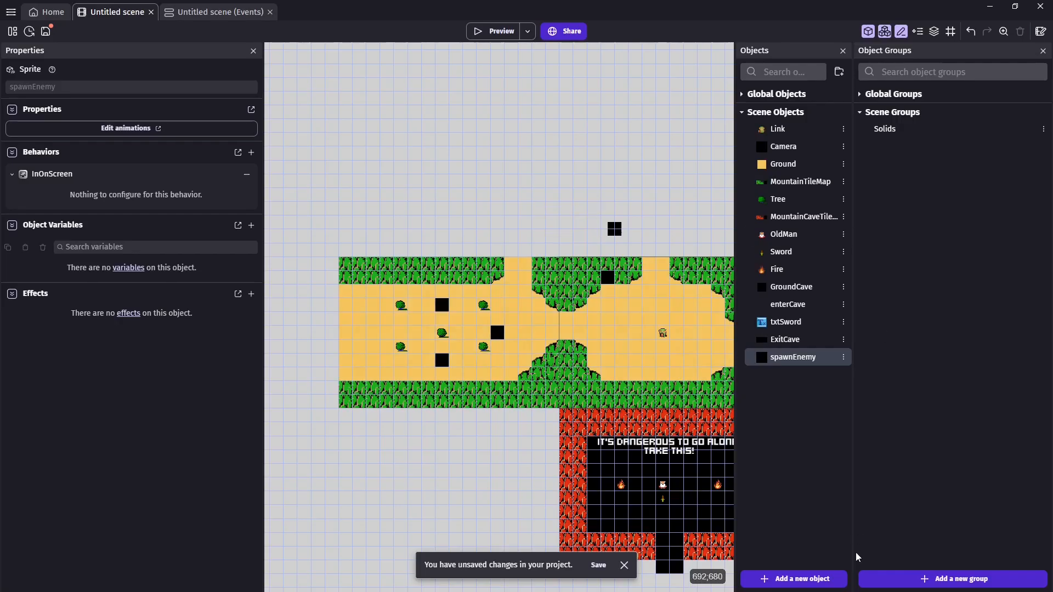
Step: Create a new sprite object from scratch and name it redOctorok
{"action": "left_click", "coordinate": [795, 579]}
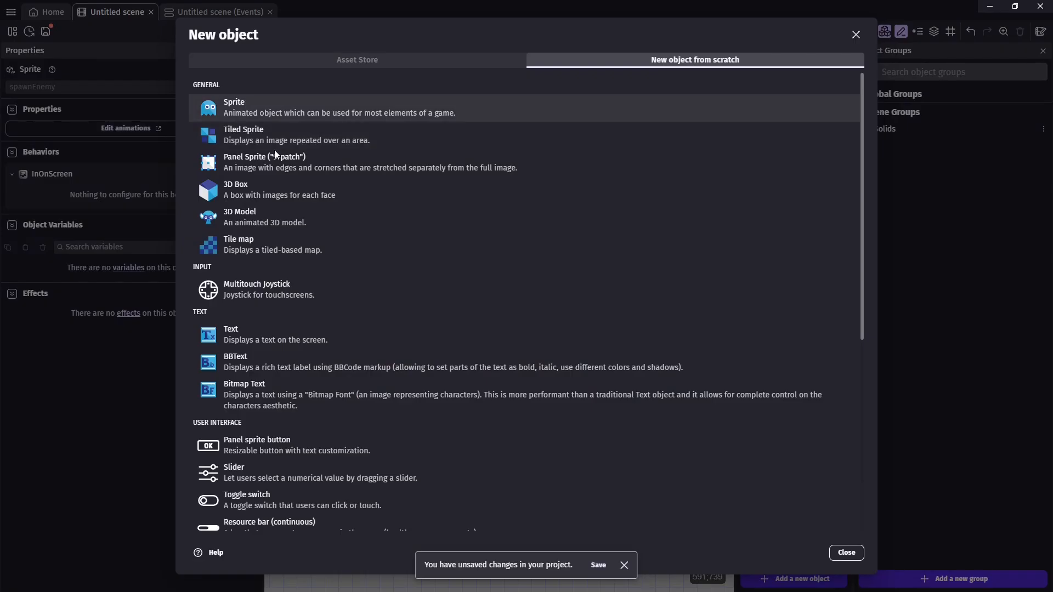
{"action": "left_click", "coordinate": [274, 108]}
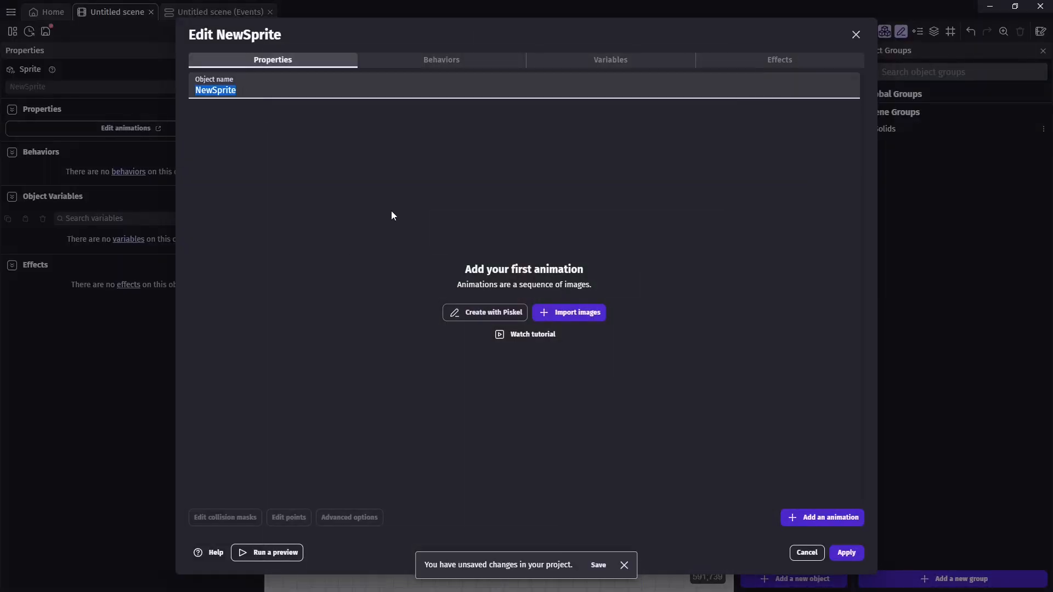
{"action": "type", "text": "redOctorok"}
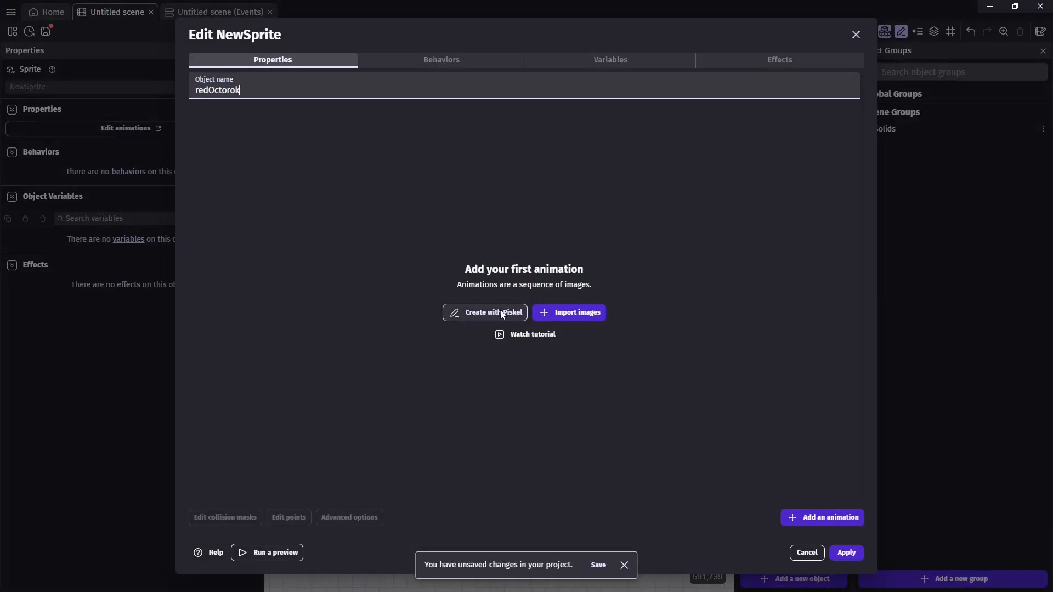
{"action": "left_click", "coordinate": [485, 312]}
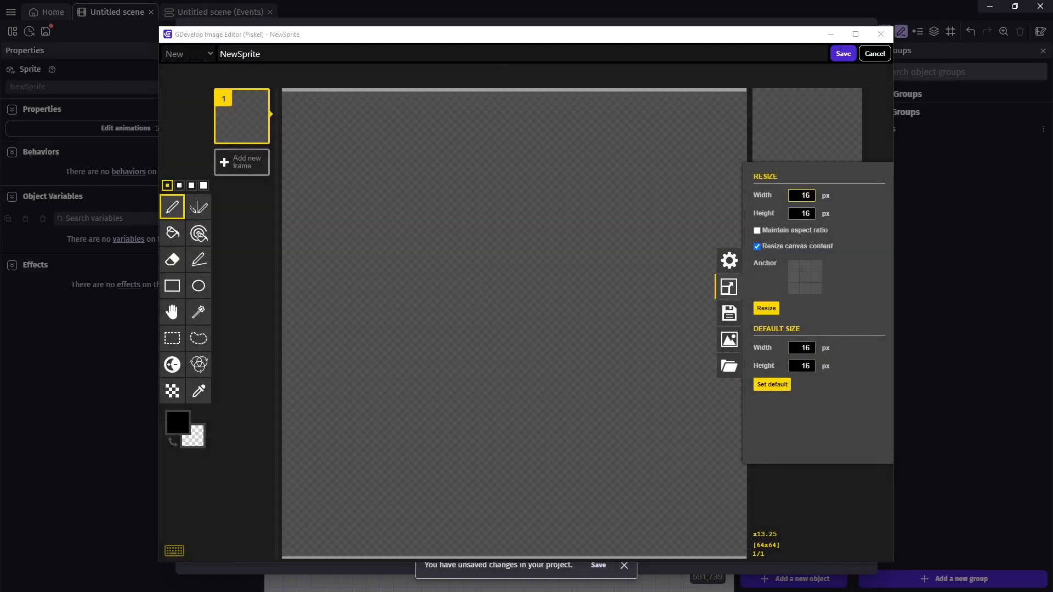
{"action": "left_click_drag", "start_coordinate": [133, 186], "coordinate": [516, 277]}
{"action": "left_click", "coordinate": [403, 333]}
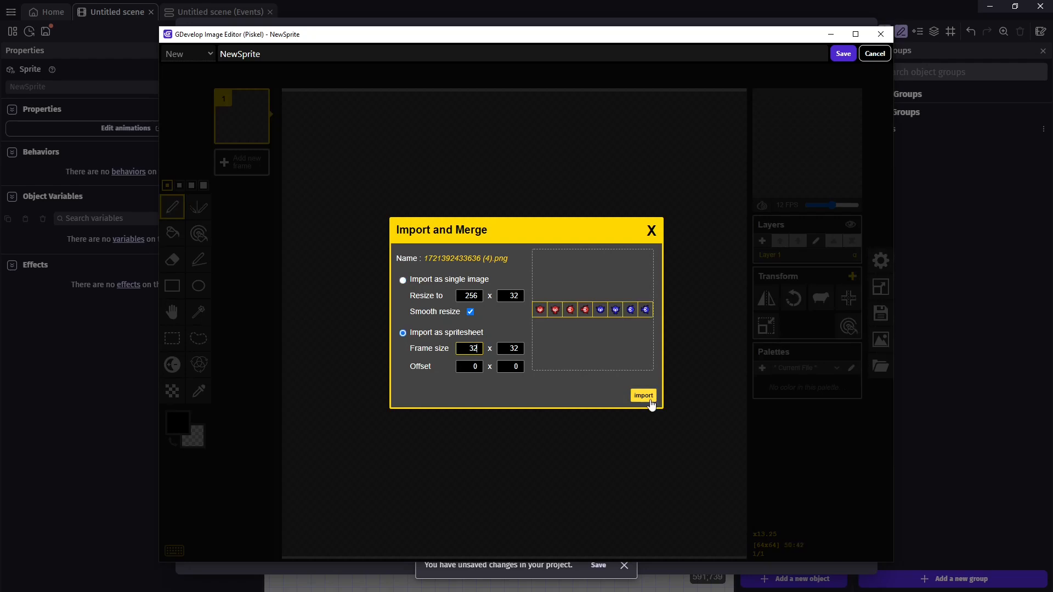
{"action": "left_click", "coordinate": [643, 396]}
{"action": "left_click", "coordinate": [566, 304]}
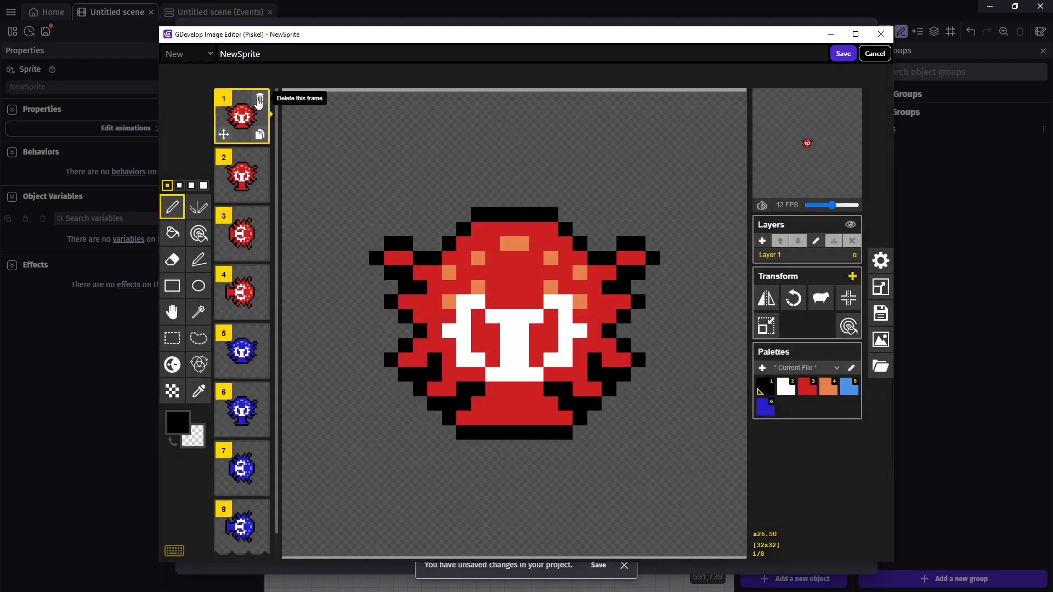
Step: Delete the vertically facing red frames and all blue frames, keeping only the two side-facing red Octorok frames
{"action": "left_click", "coordinate": [259, 215]}
{"action": "left_click", "coordinate": [260, 216]}
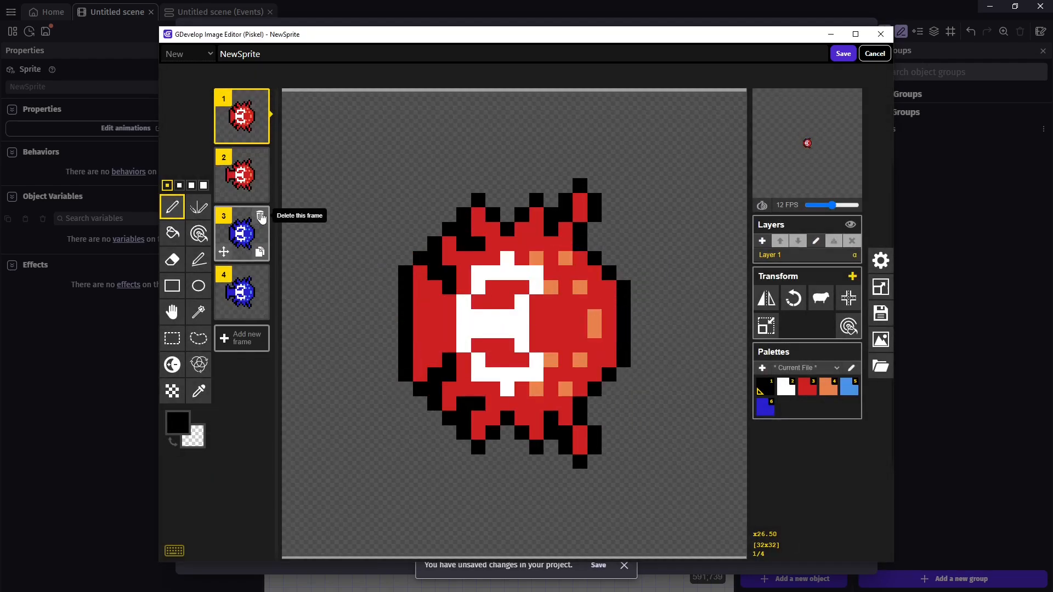
{"action": "left_click", "coordinate": [260, 216]}
{"action": "left_click", "coordinate": [260, 216]}
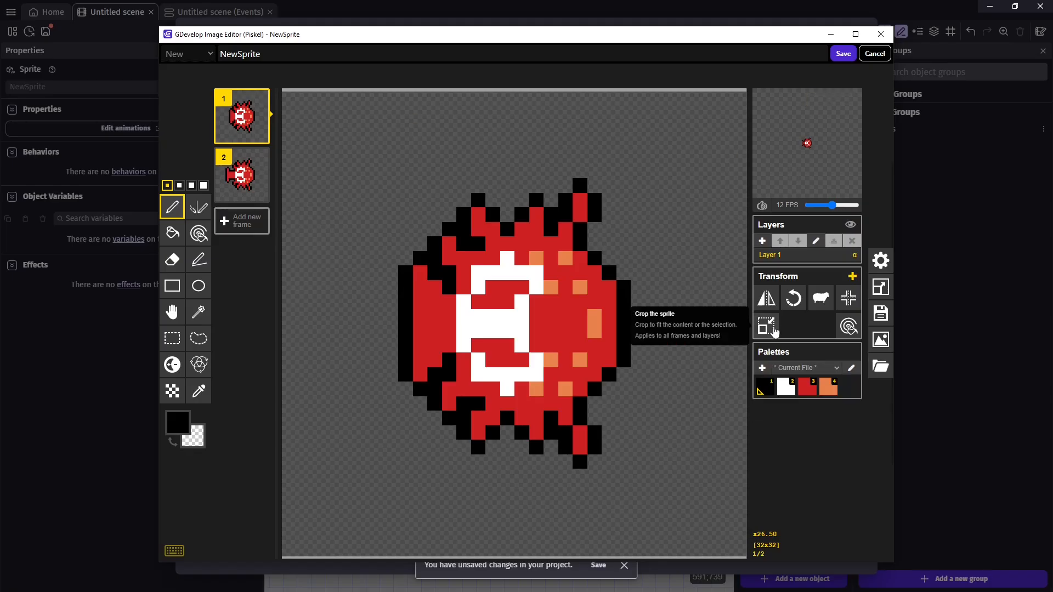
Step: Flip both red Octorok frames horizontally, then save and apply redOctorok with a looping animation at 0.24 seconds per frame
{"action": "left_click", "coordinate": [768, 303]}
{"action": "left_click", "coordinate": [242, 178]}
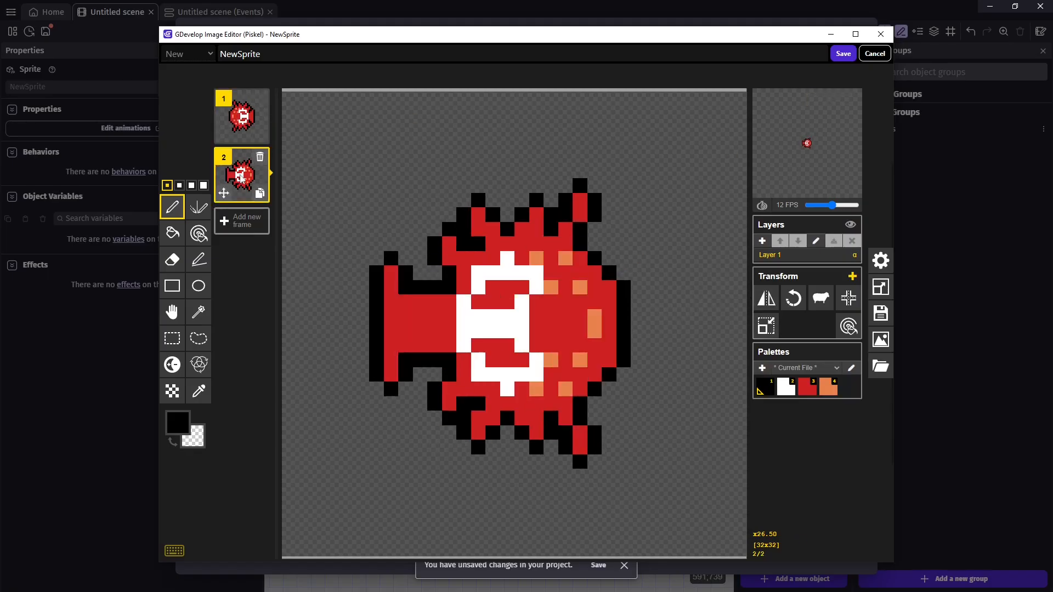
{"action": "left_click", "coordinate": [767, 300]}
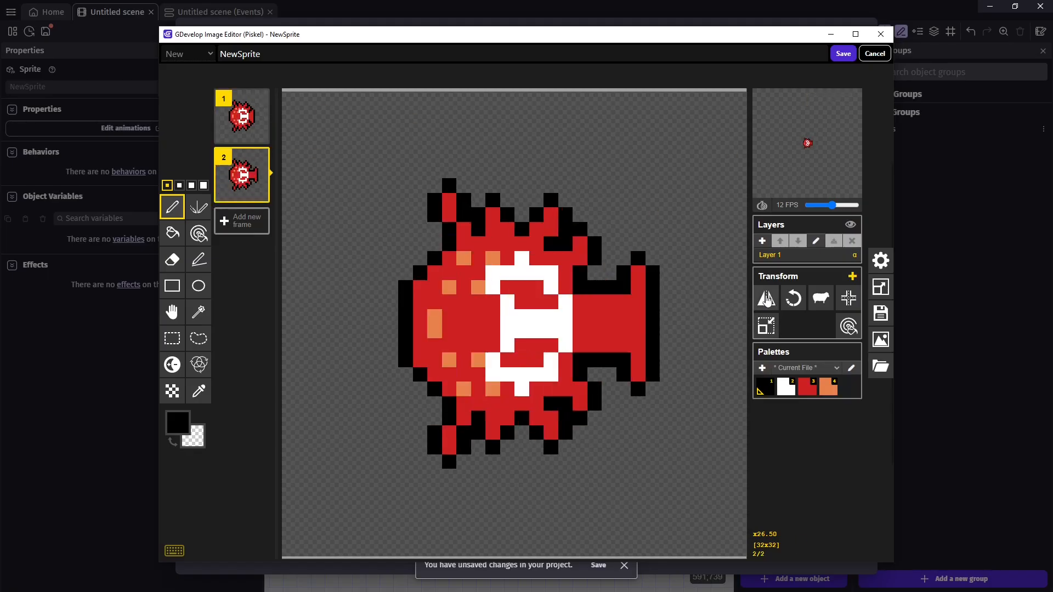
{"action": "left_click", "coordinate": [843, 54]}
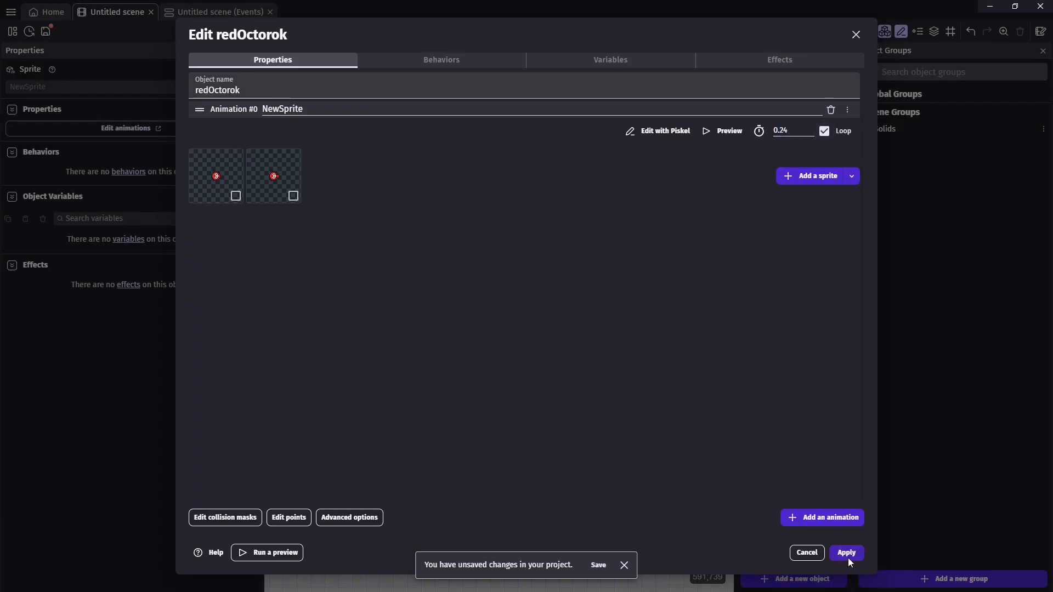
{"action": "left_click", "coordinate": [848, 554]}
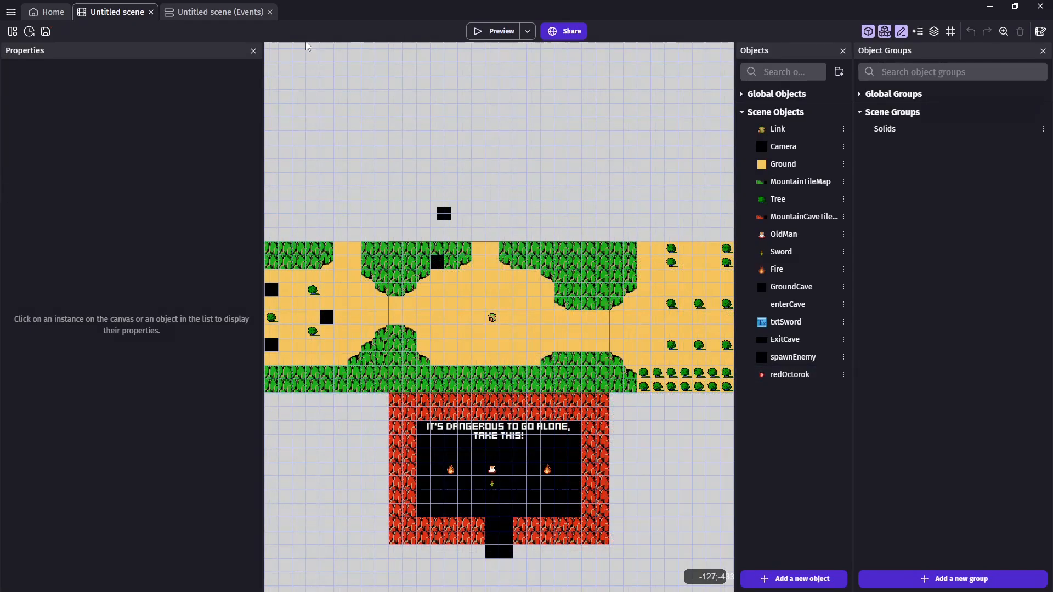
Step: Add an action that hides spawnEnemy at the beginning of the scene by duplicating the Hide Camera action
{"action": "left_click", "coordinate": [217, 13]}
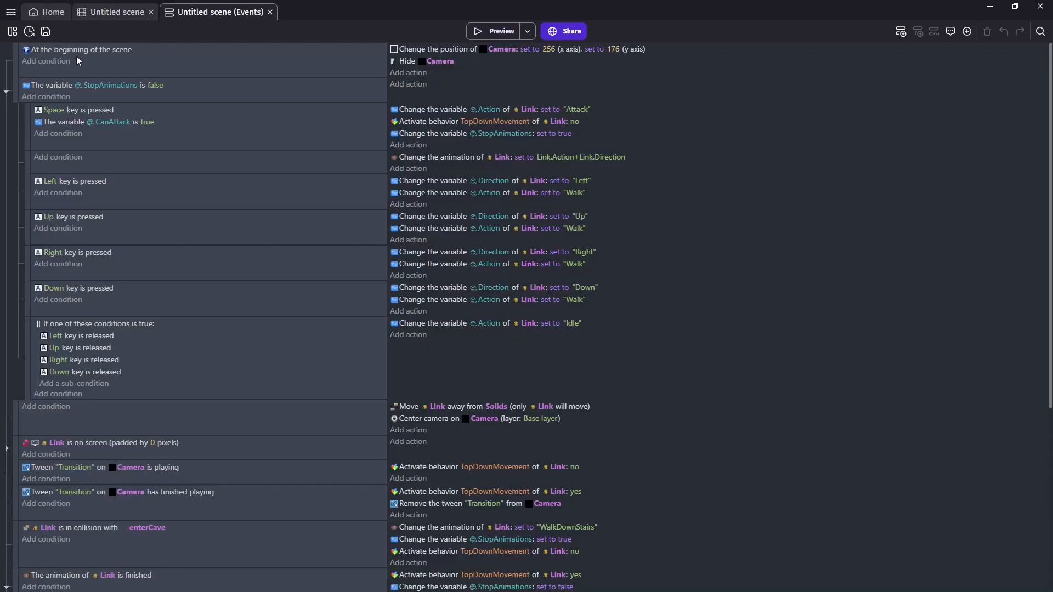
{"action": "left_click", "coordinate": [408, 61]}
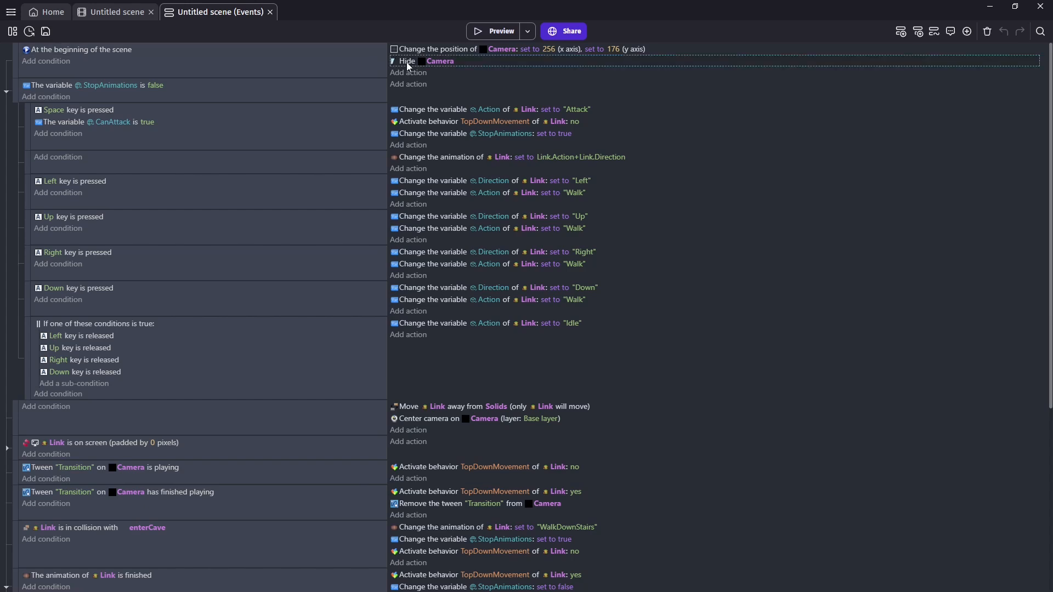
{"action": "key", "text": "ctrl+v"}
{"action": "left_click", "coordinate": [438, 74]}
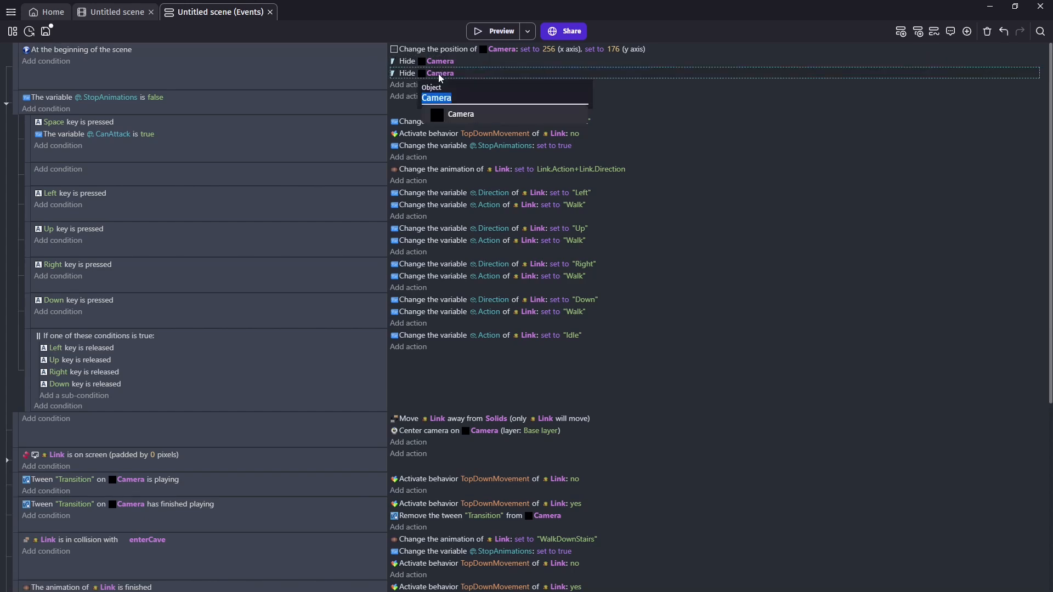
{"action": "type", "text": "spaw"}
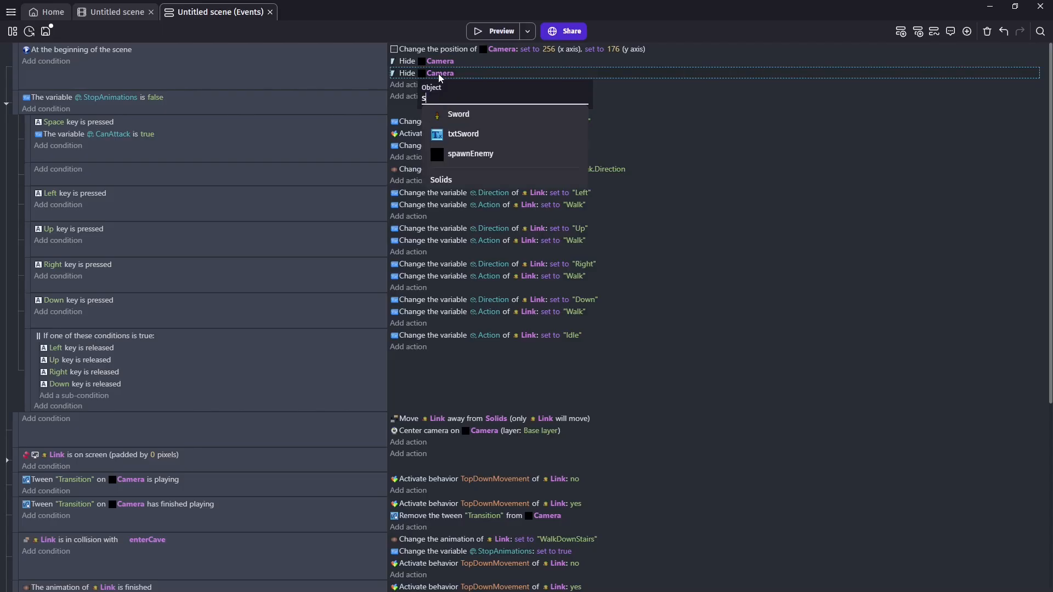
{"action": "left_click", "coordinate": [476, 110]}
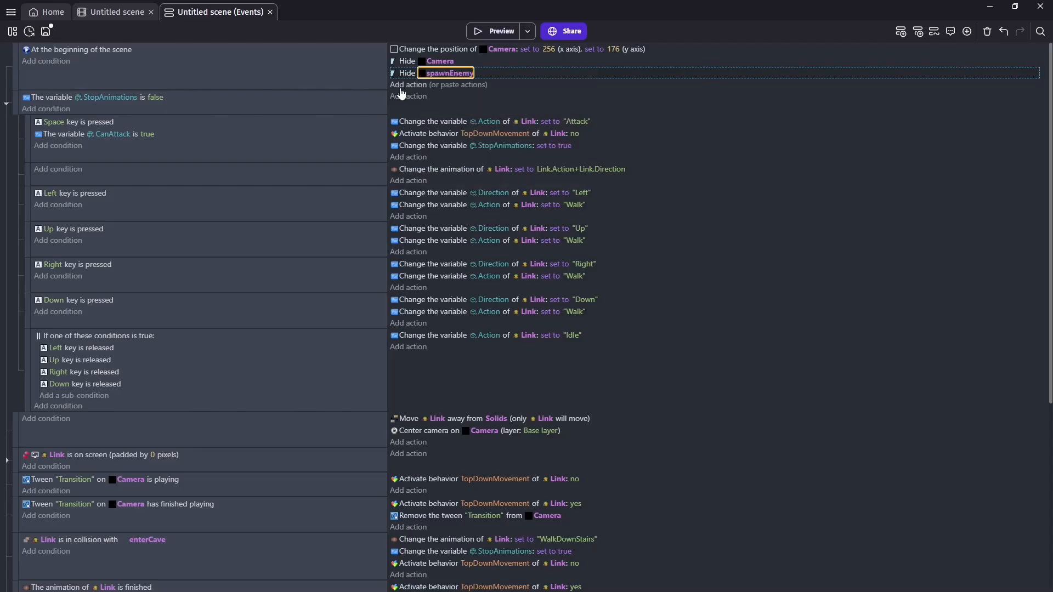
{"action": "left_click", "coordinate": [372, 83]}
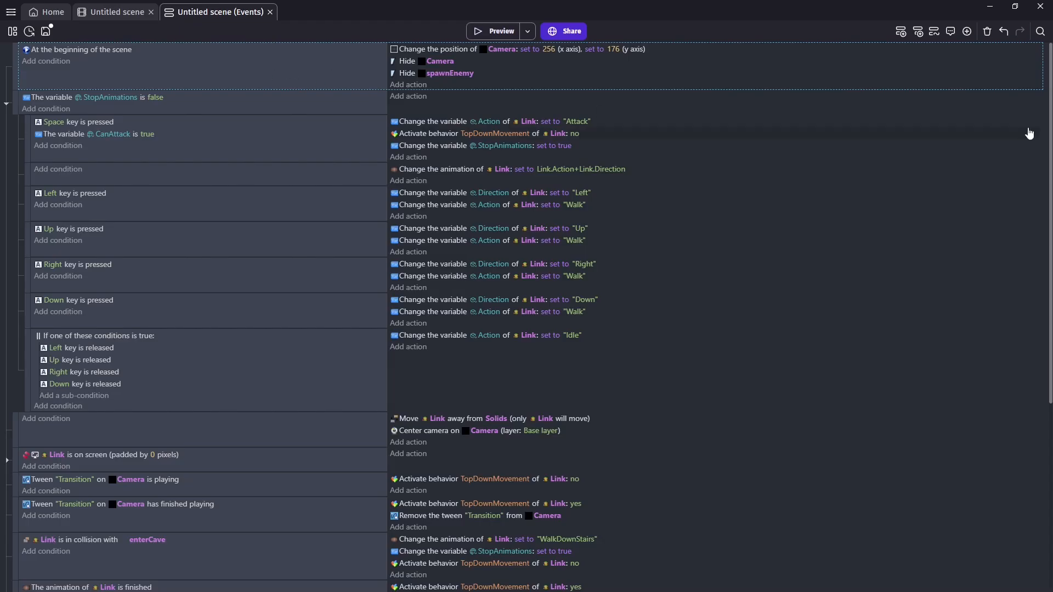
Step: Add a for-each-object event for spawnEnemy as a sub-event of the Camera "Transition" tween has finished playing event
{"action": "scroll", "coordinate": [1042, 118], "scroll_direction": "down", "scroll_amount": 4}
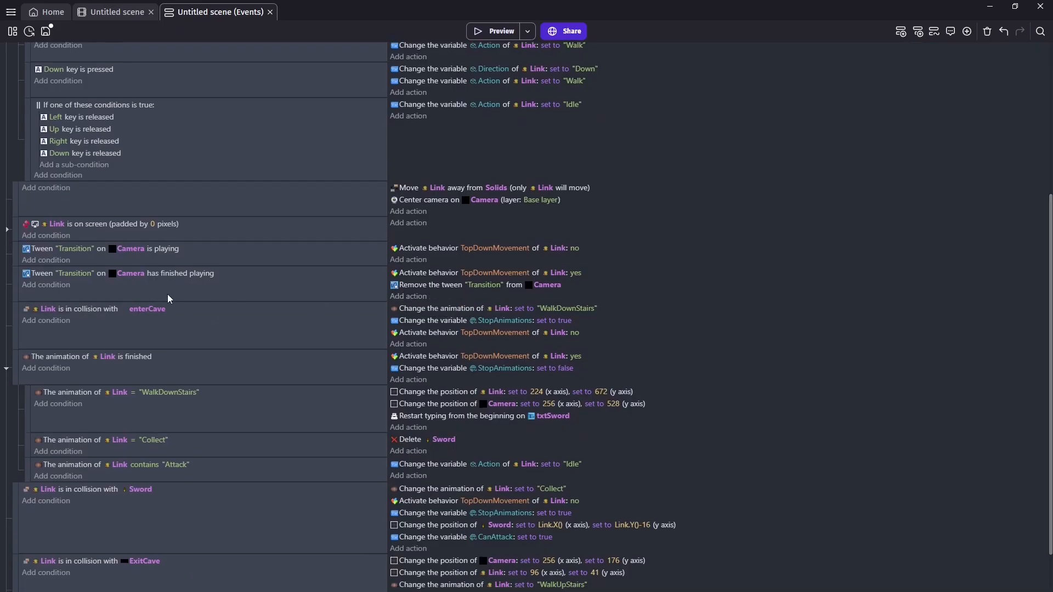
{"action": "right_click", "coordinate": [15, 291]}
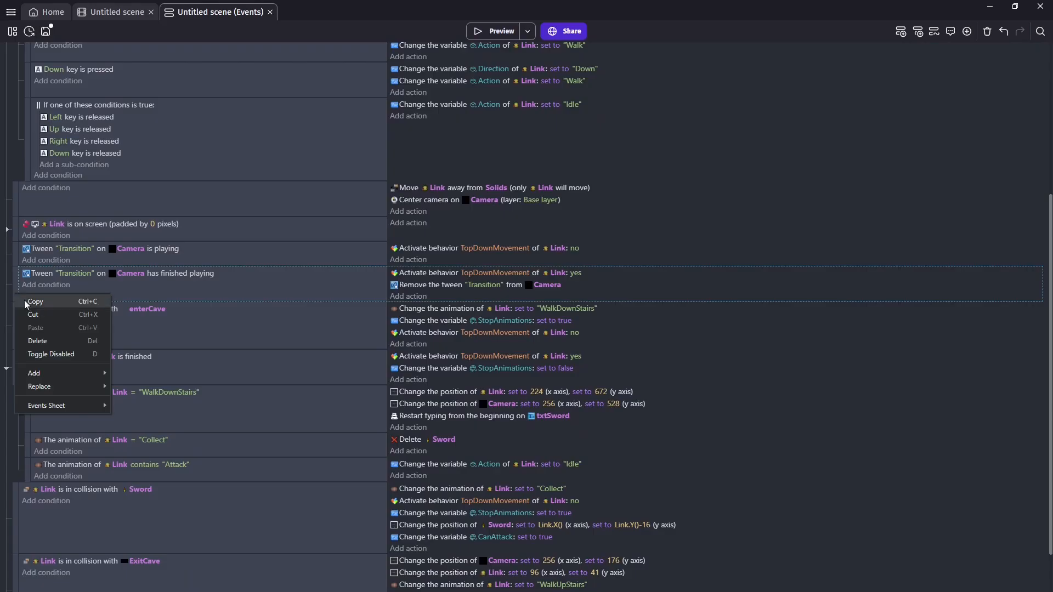
{"action": "mouse_move", "coordinate": [46, 374]}
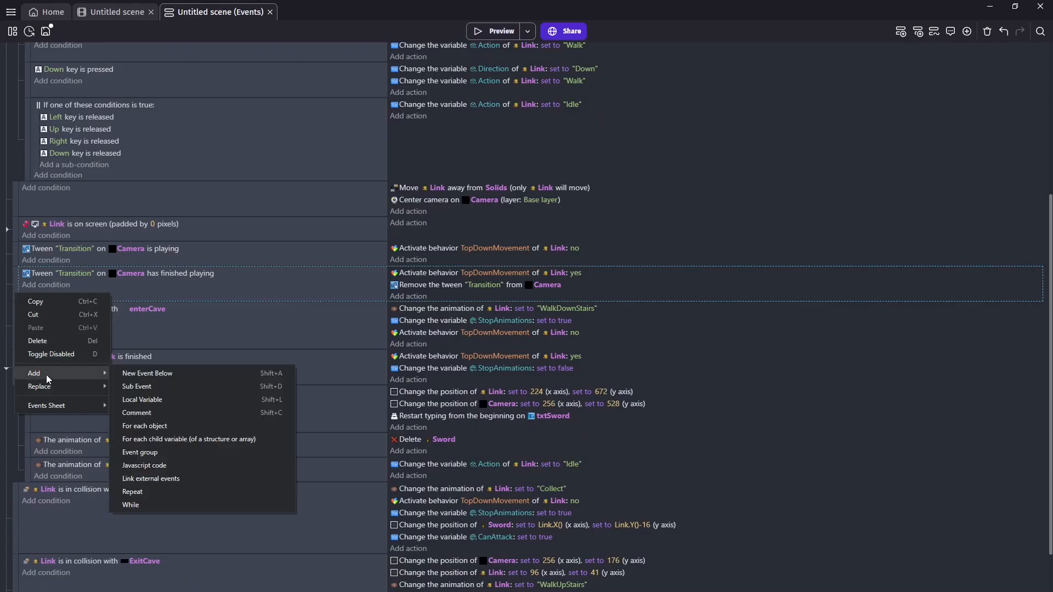
{"action": "left_click", "coordinate": [166, 425]}
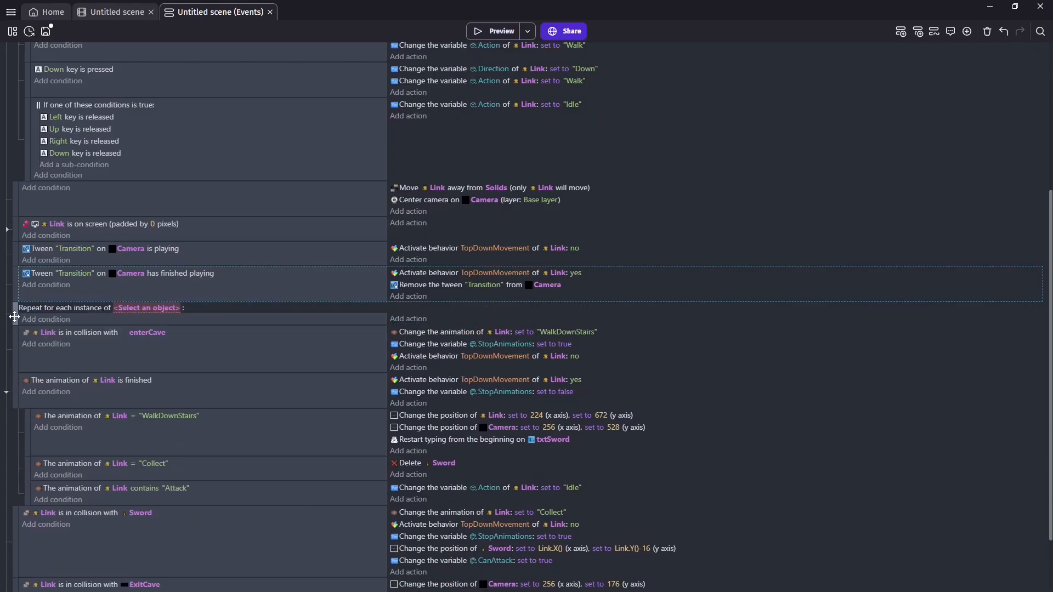
{"action": "left_click_drag", "start_coordinate": [14, 317], "coordinate": [37, 304]}
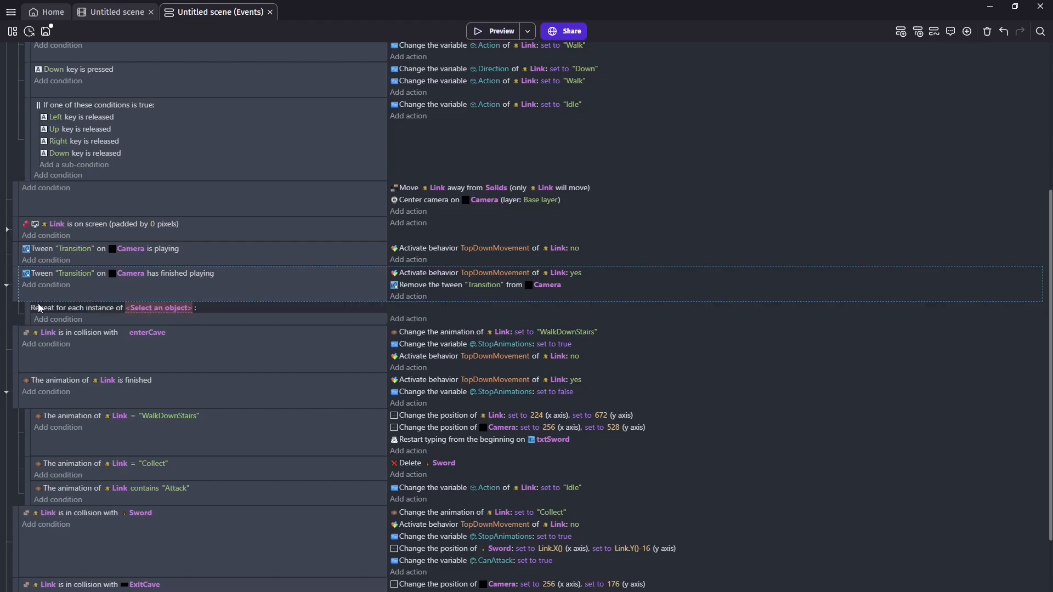
{"action": "left_click", "coordinate": [142, 307]}
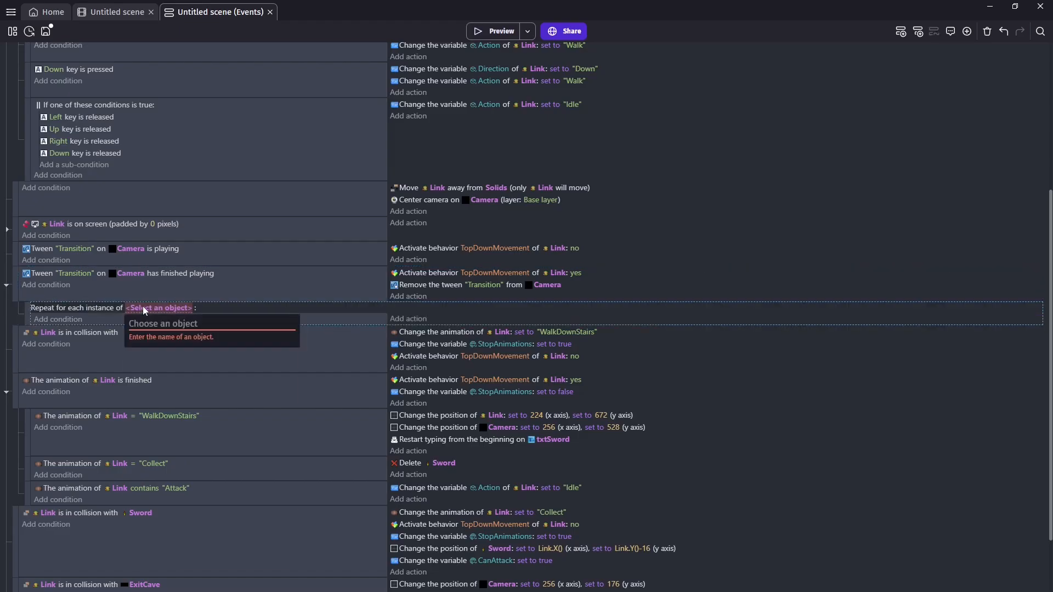
{"action": "type", "text": "sp"}
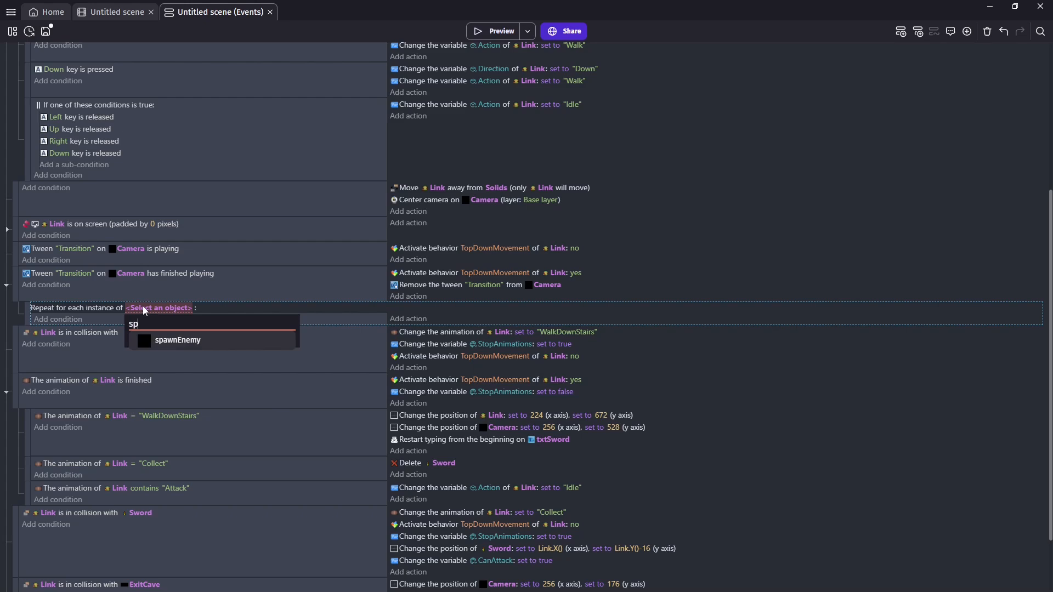
{"action": "left_click", "coordinate": [172, 339]}
Step: Add an "Is on screen" condition for spawnEnemy with 0 pixels of padding to the for-each event
{"action": "left_click", "coordinate": [88, 318]}
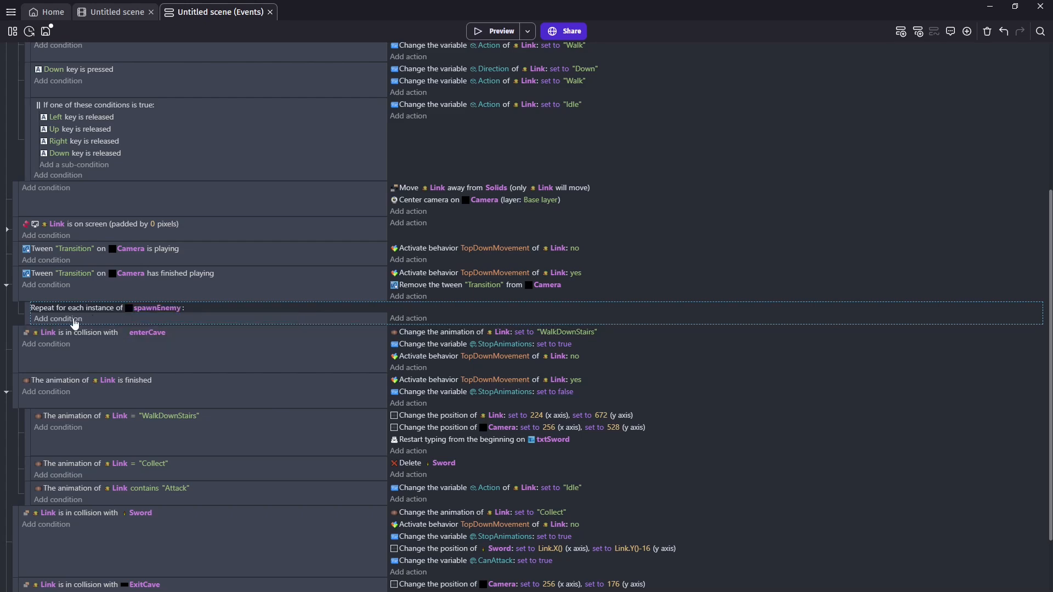
{"action": "left_click", "coordinate": [92, 337]}
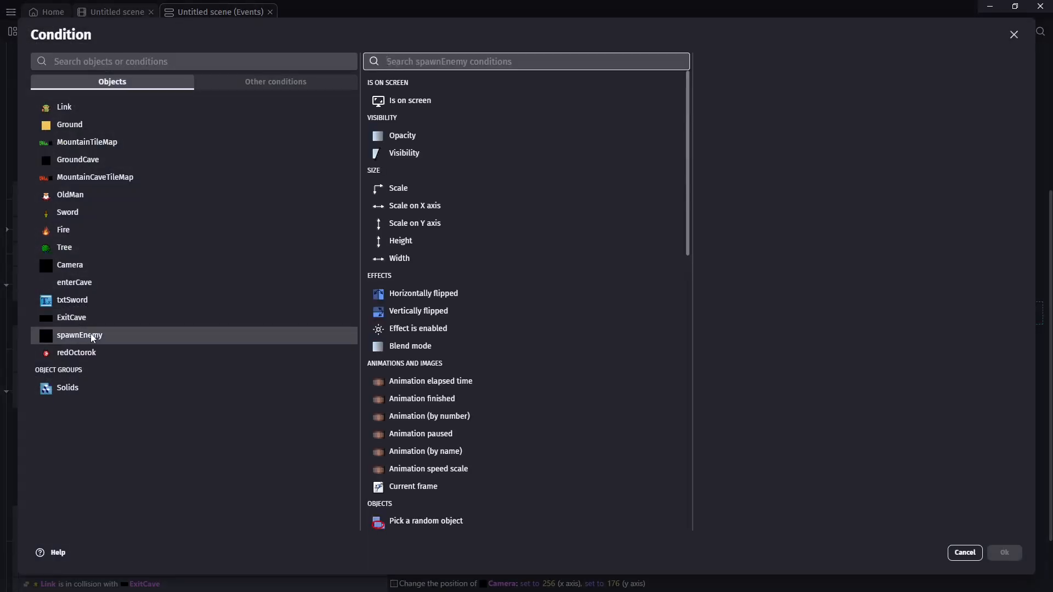
{"action": "left_click", "coordinate": [466, 100]}
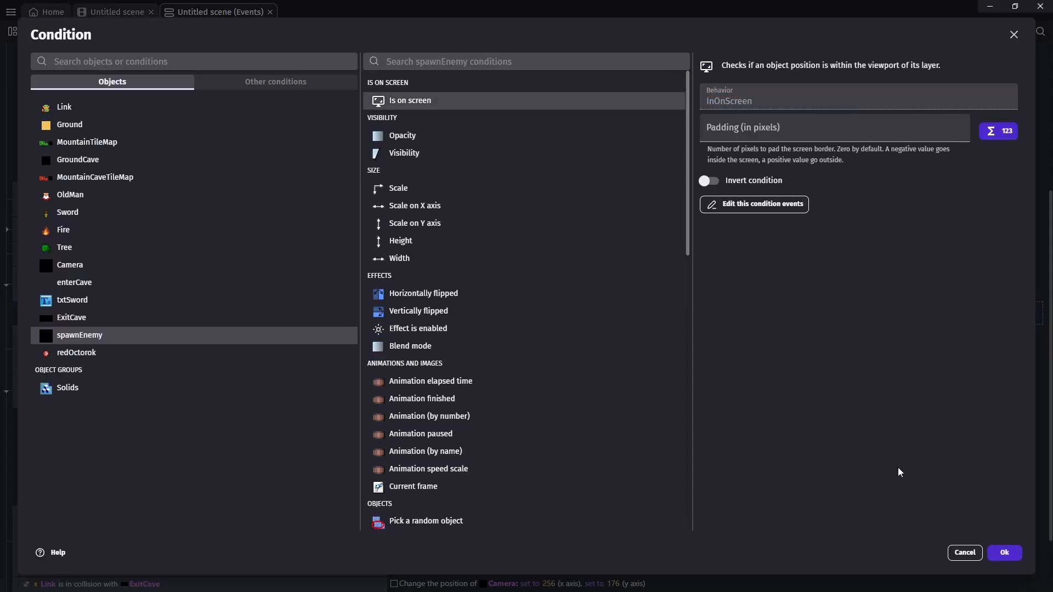
{"action": "left_click", "coordinate": [1004, 553]}
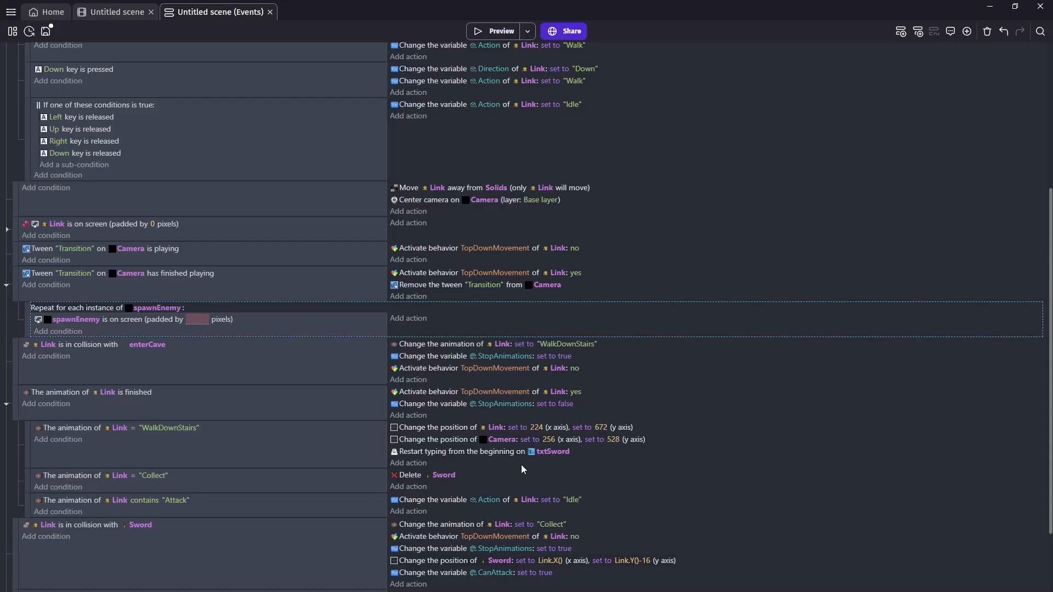
{"action": "left_click", "coordinate": [198, 320]}
{"action": "type", "text": "0"}
{"action": "key", "text": "Return"}
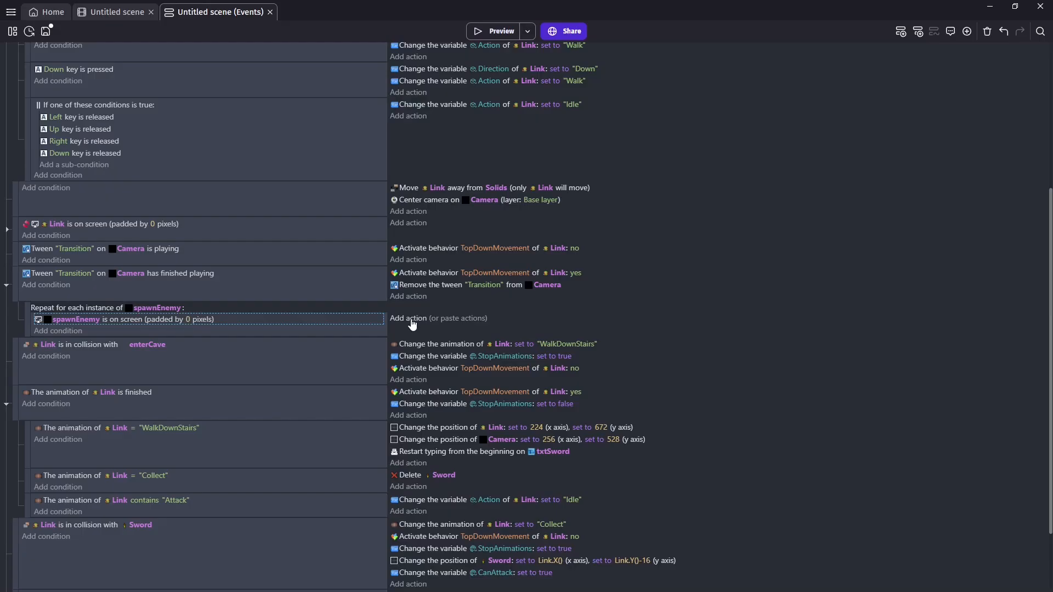
Step: Add a Create an object action for redOctorok to the for-each spawnEnemy event
{"action": "left_click", "coordinate": [421, 321]}
{"action": "type", "text": "crea"}
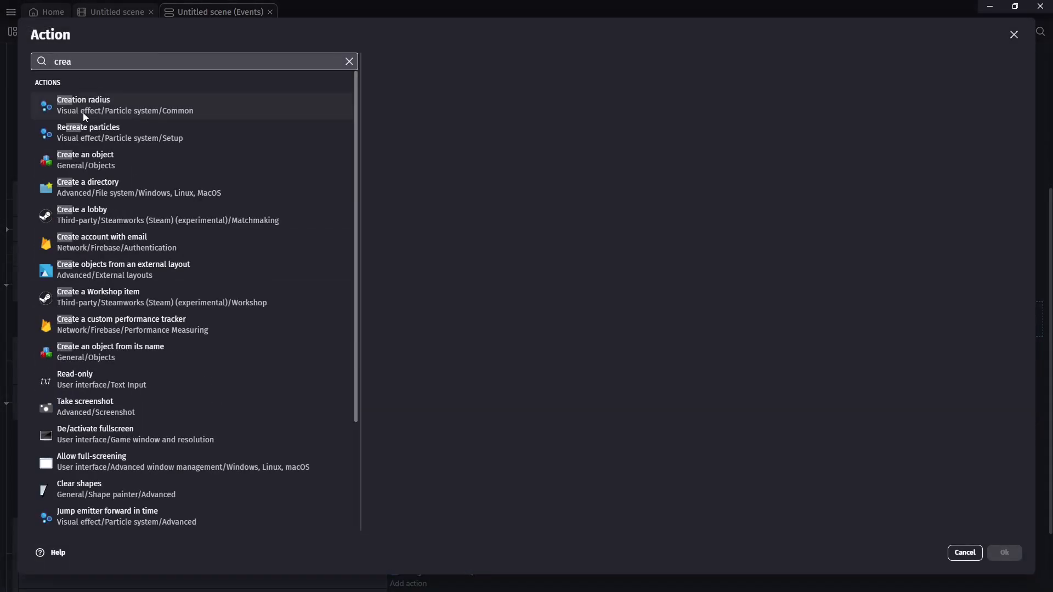
{"action": "left_click", "coordinate": [86, 159]}
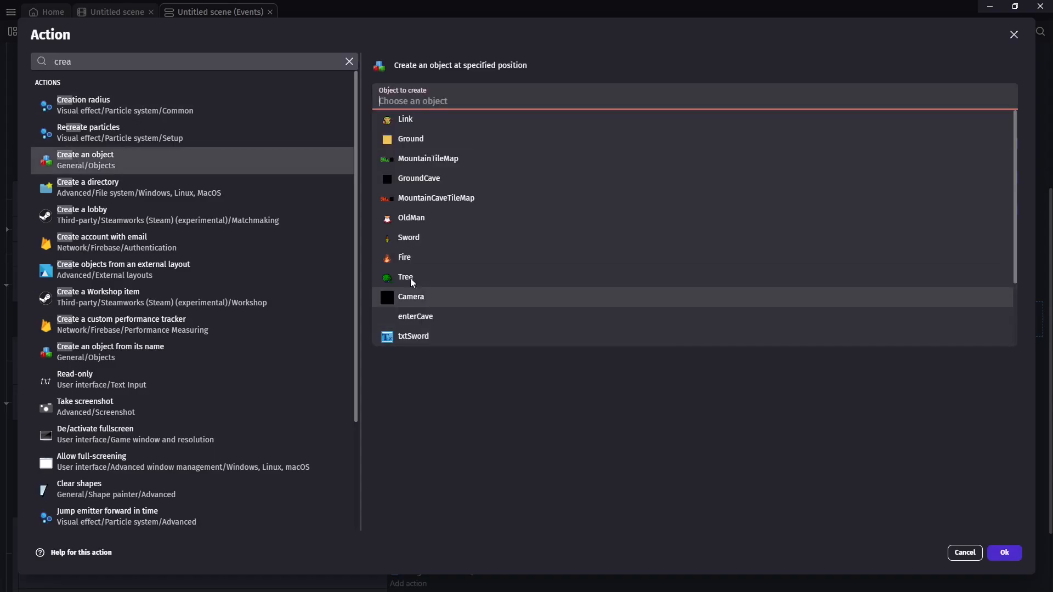
{"action": "scroll", "coordinate": [653, 338], "scroll_direction": "down", "scroll_amount": 2}
{"action": "left_click", "coordinate": [484, 312]}
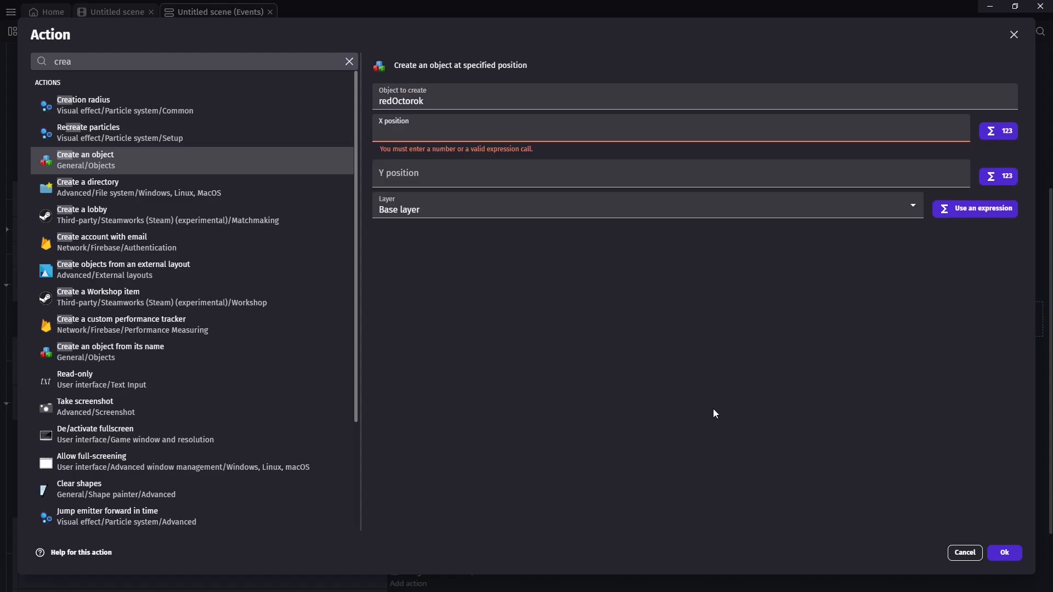
Step: Set the creation position to spawnEnemy.X() and spawnEnemy.Y() on the Base layer and confirm the action
{"action": "type", "text": "paw"}
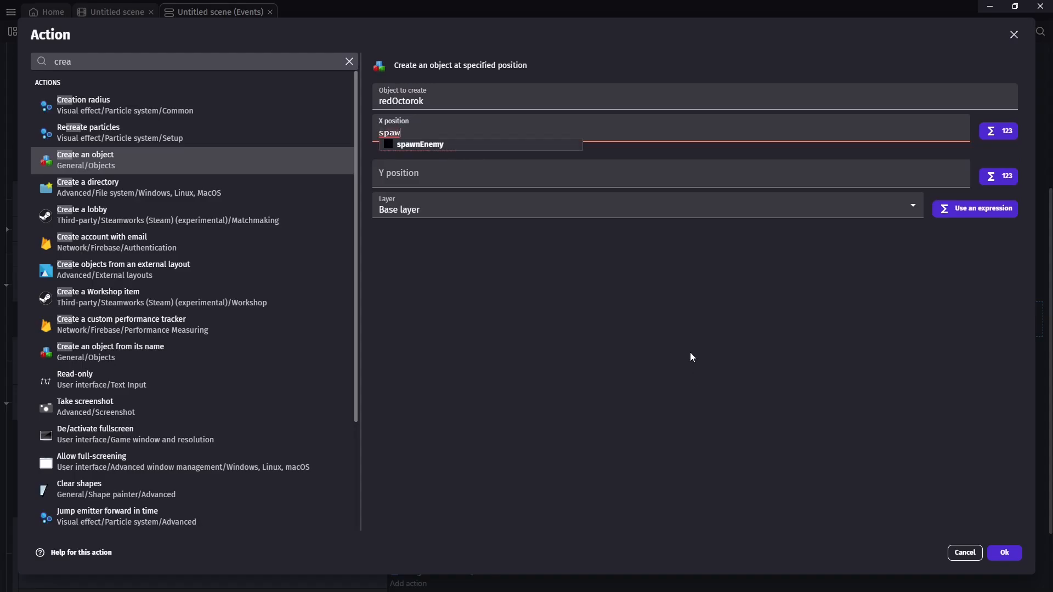
{"action": "key", "text": "Return"}
{"action": "type", "text": ".X()"}
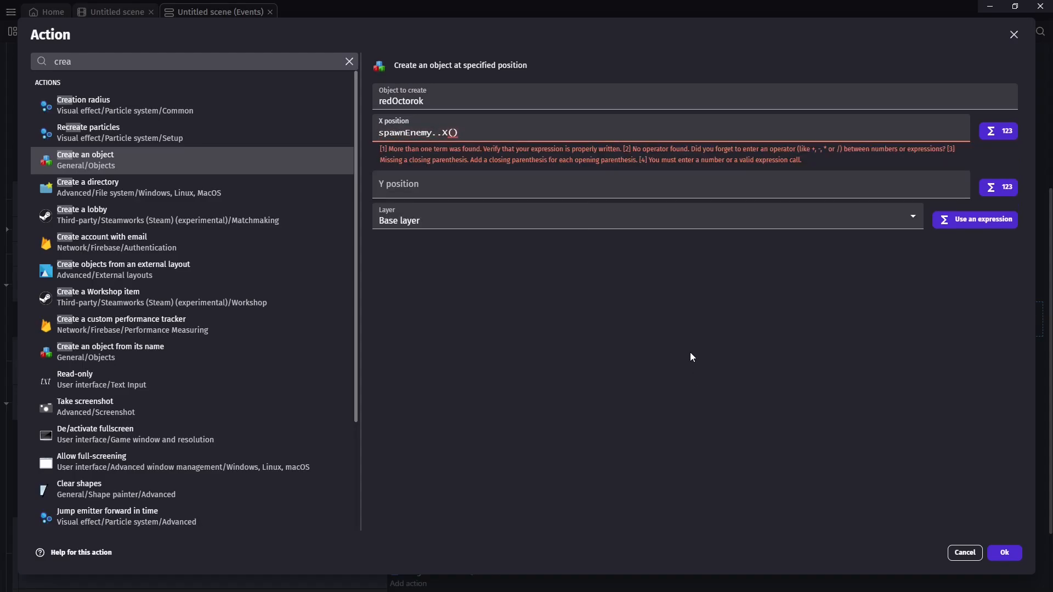
{"action": "key", "text": "BackSpace"}
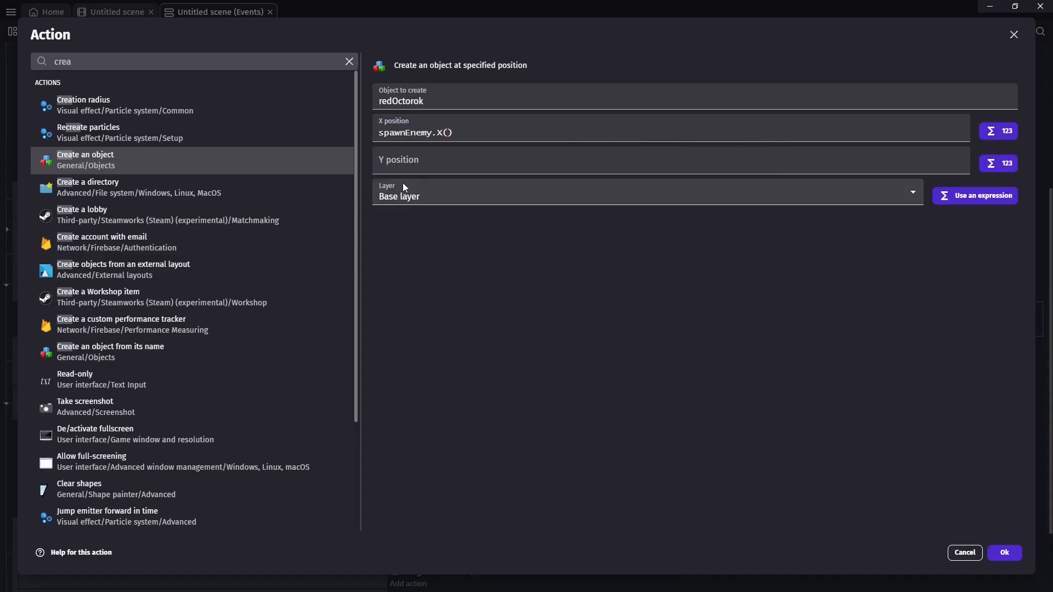
{"action": "left_click", "coordinate": [420, 166]}
{"action": "type", "text": "spaw"}
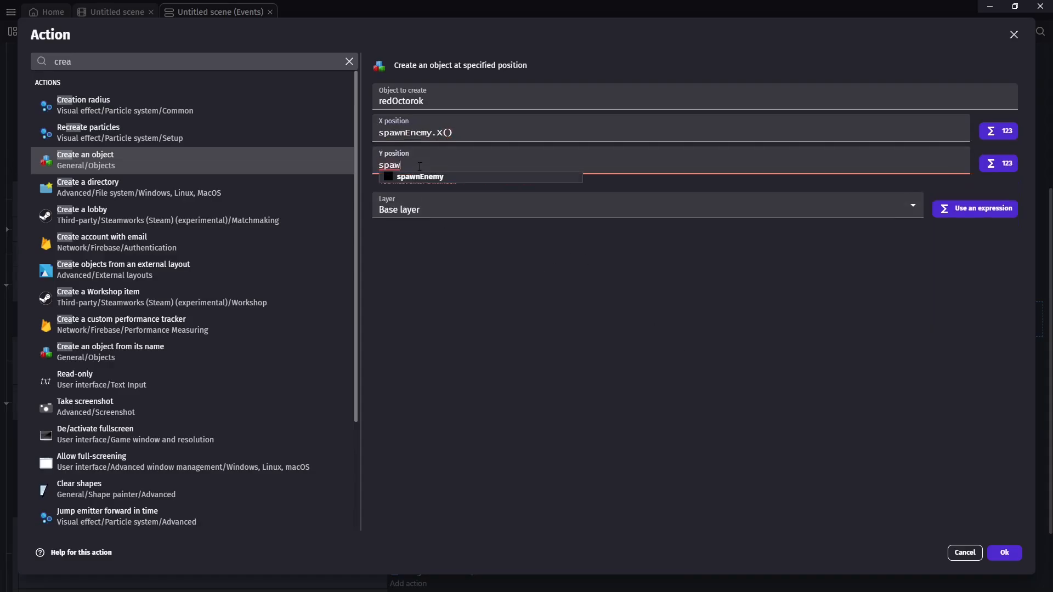
{"action": "key", "text": "Return"}
{"action": "type", "text": "Y()"}
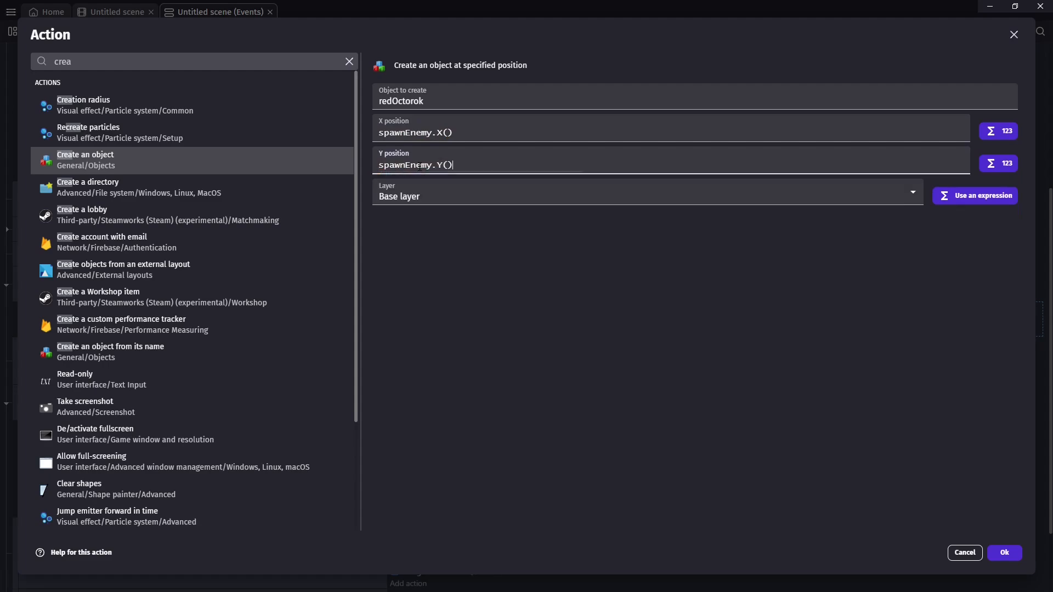
{"action": "left_click", "coordinate": [1004, 552]}
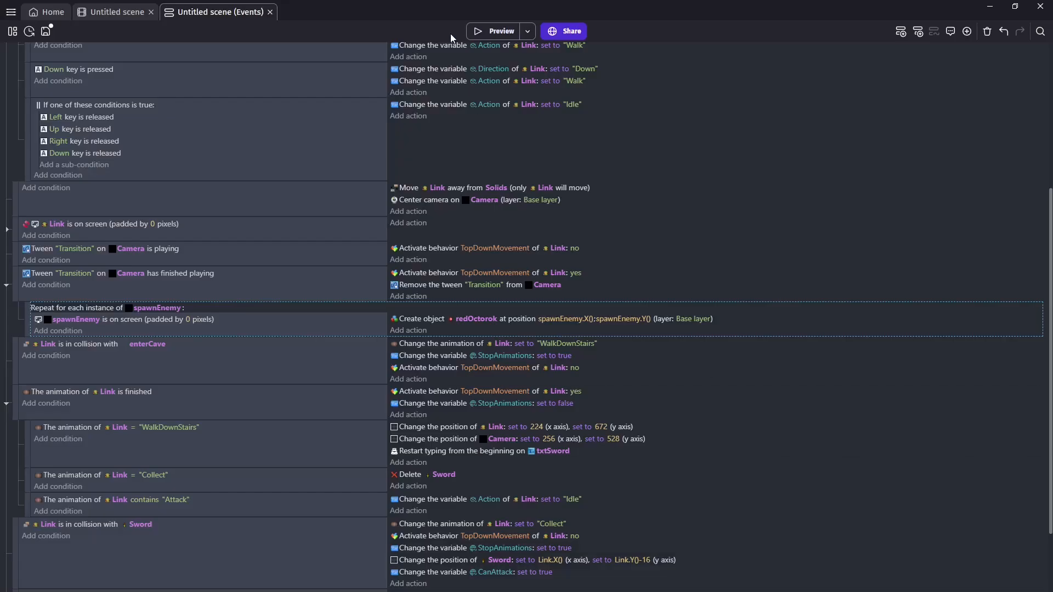
Step: Preview the game and walk Link west into the neighbouring area to test the enemy spawning
{"action": "left_click", "coordinate": [479, 32]}
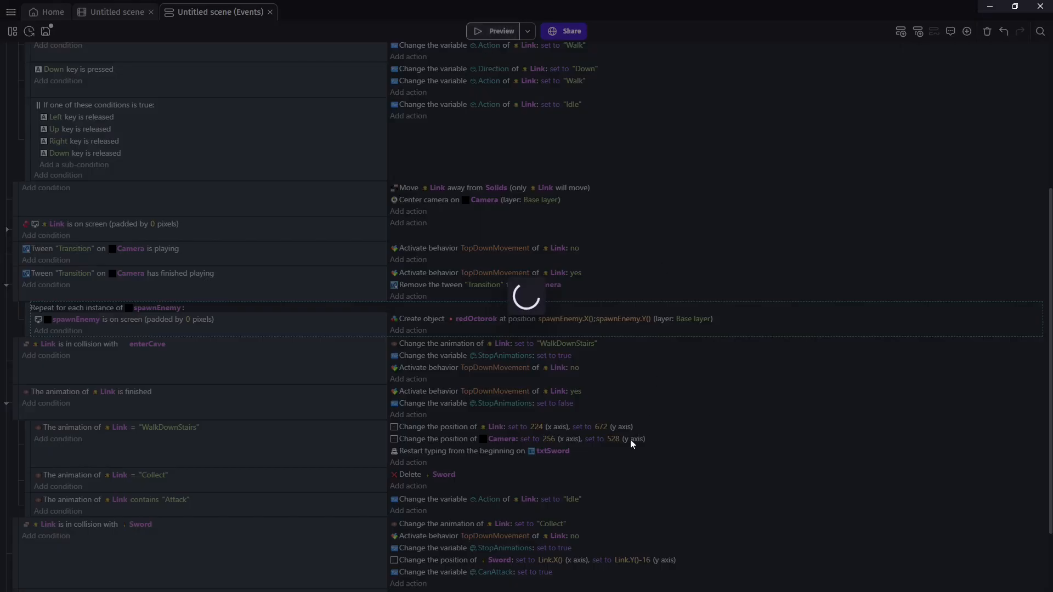
{"action": "key", "text": "Left"}
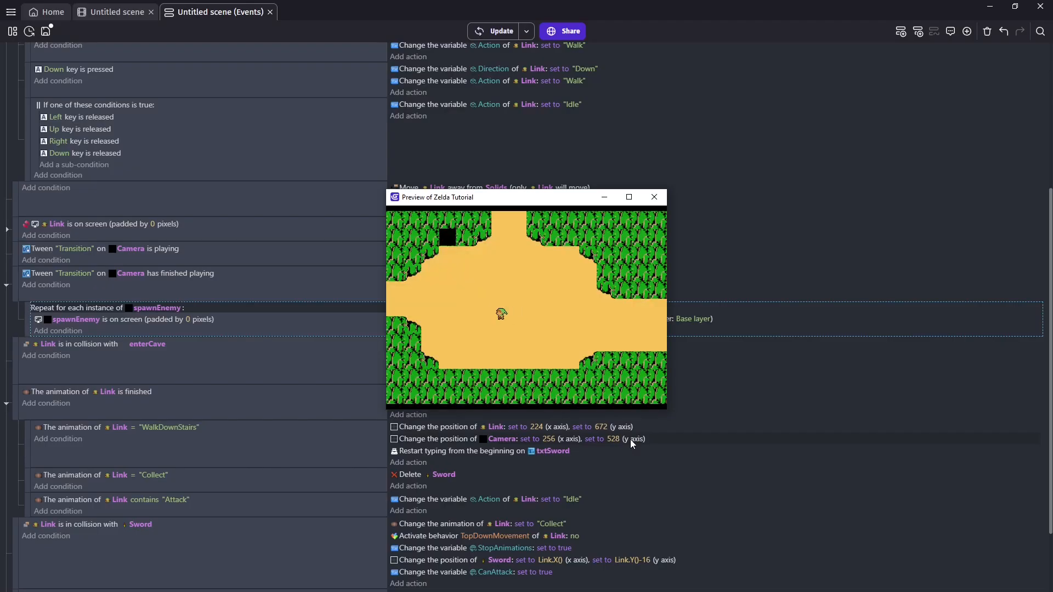
{"action": "key", "text": "Left"}
{"action": "key", "text": "Left"}
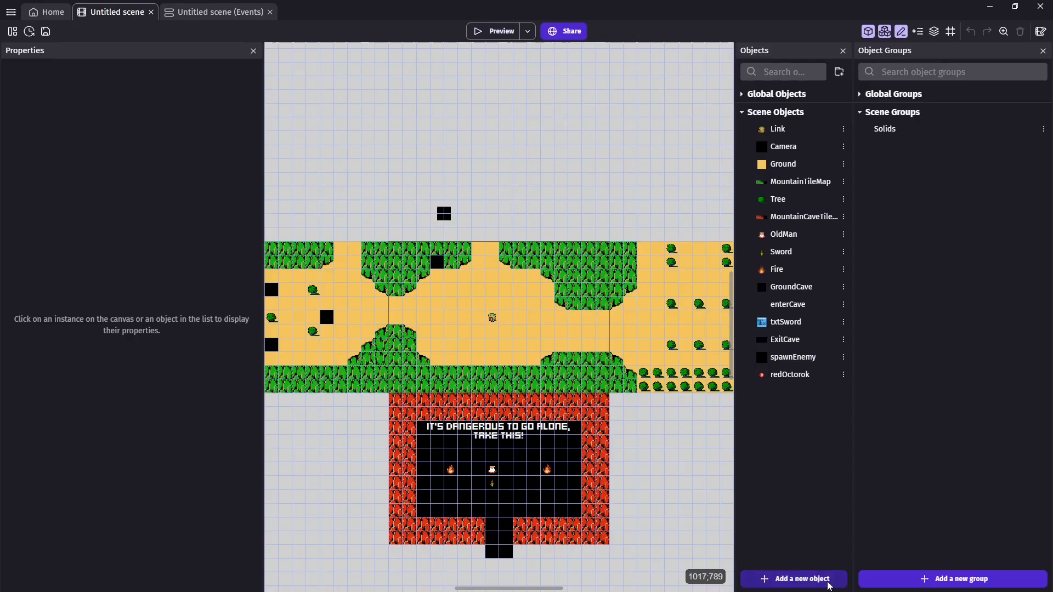
Step: Create a new sprite object from scratch and name it AttackBox
{"action": "left_click", "coordinate": [829, 586]}
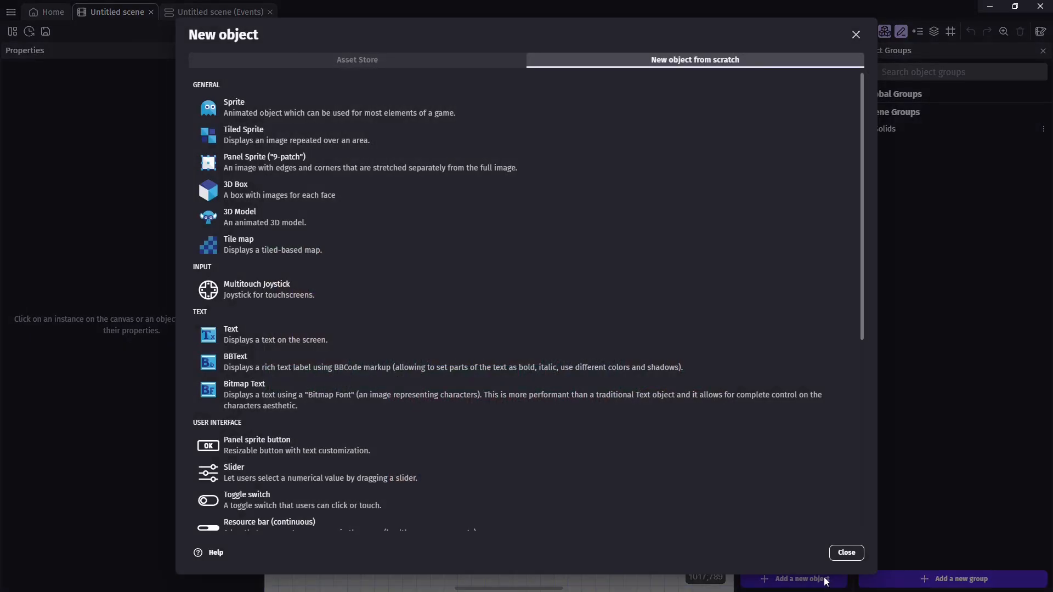
{"action": "left_click", "coordinate": [285, 107]}
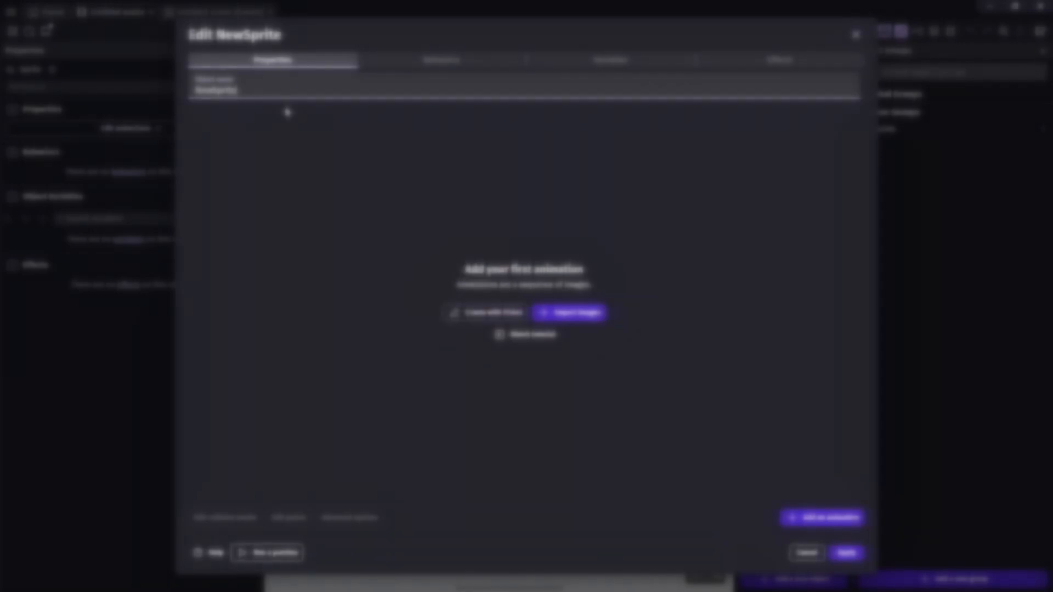
{"action": "double_click", "coordinate": [278, 88]}
{"action": "type", "text": "AttackBox"}
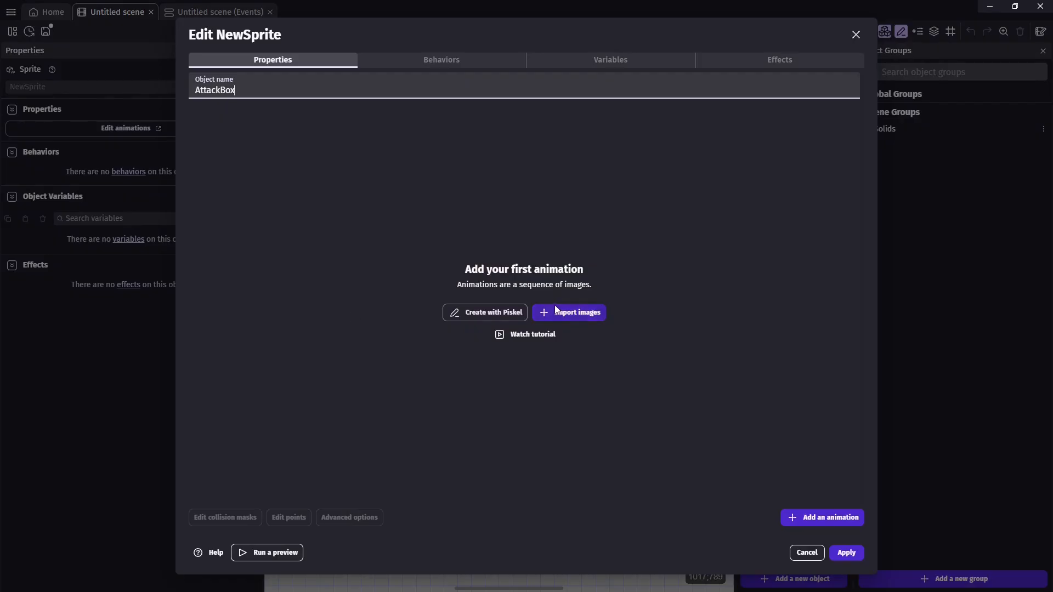
Step: Create a 16×16 px image for AttackBox in Piskel and draw a black crescent outline bulging to the right
{"action": "left_click", "coordinate": [510, 313]}
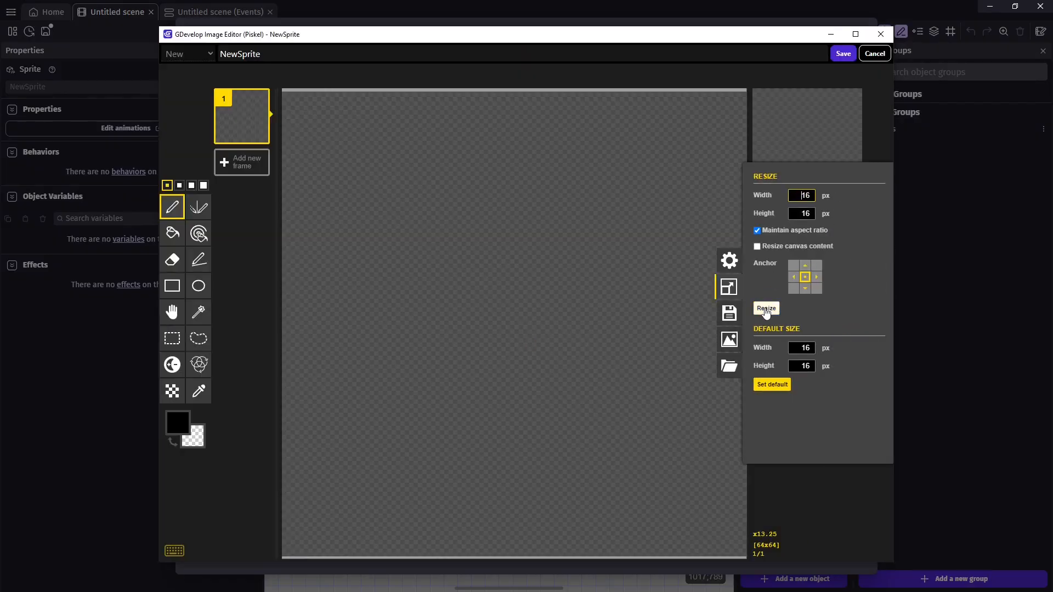
{"action": "left_click", "coordinate": [766, 309]}
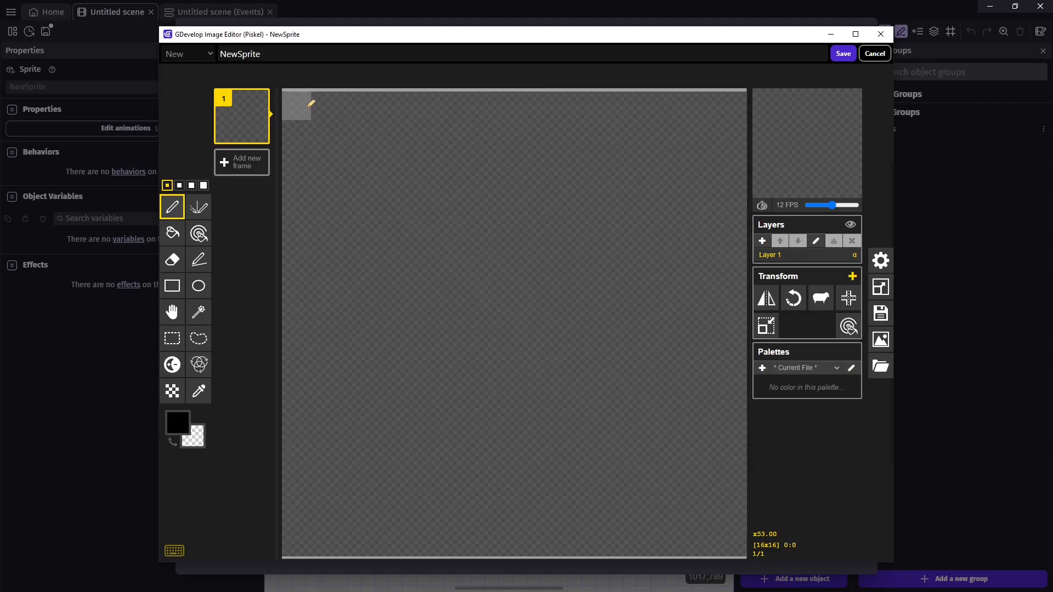
{"action": "mouse_move", "coordinate": [310, 103]}
{"action": "left_mouse_down"}
{"action": "mouse_move", "coordinate": [420, 186]}
{"action": "mouse_move", "coordinate": [455, 423]}
{"action": "mouse_move", "coordinate": [278, 549]}
{"action": "left_mouse_up"}
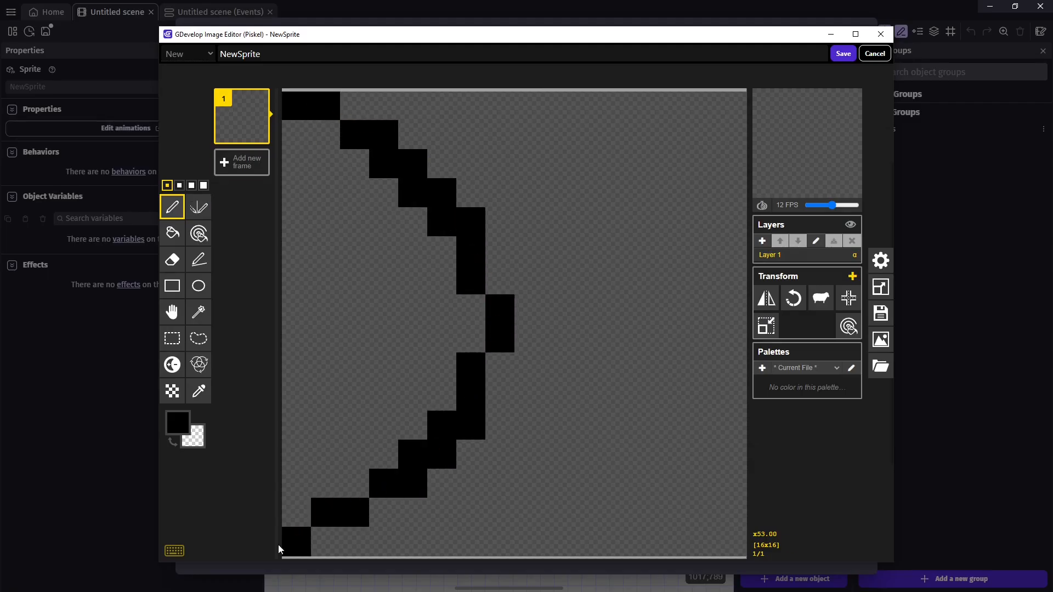
{"action": "mouse_move", "coordinate": [384, 513]}
{"action": "left_mouse_down"}
{"action": "mouse_move", "coordinate": [619, 436]}
{"action": "mouse_move", "coordinate": [735, 274]}
{"action": "left_mouse_up"}
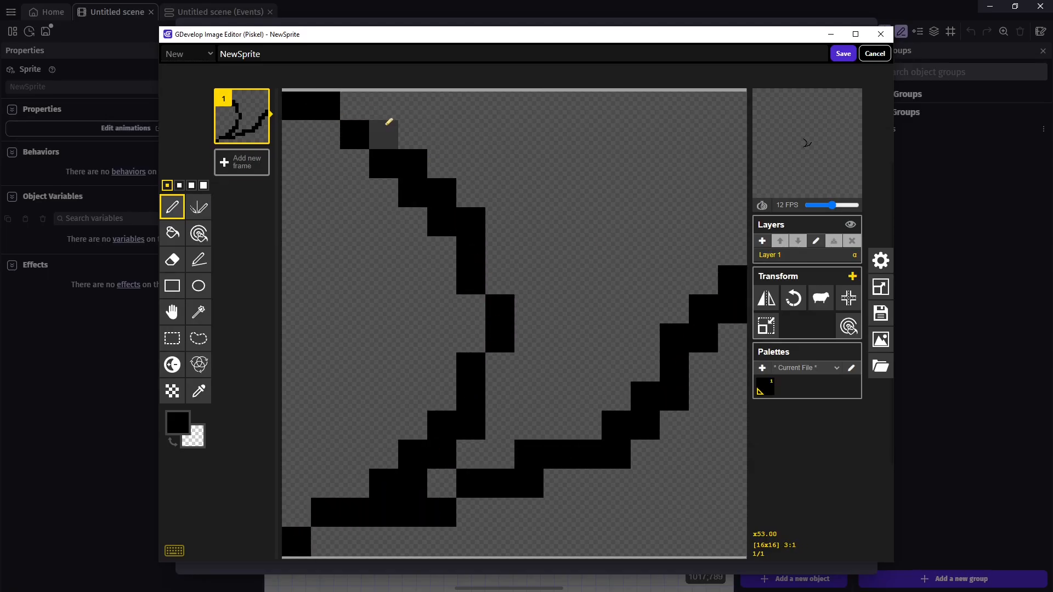
{"action": "left_click_drag", "start_coordinate": [389, 122], "coordinate": [705, 318]}
{"action": "right_click_drag", "start_coordinate": [732, 277], "coordinate": [732, 312]}
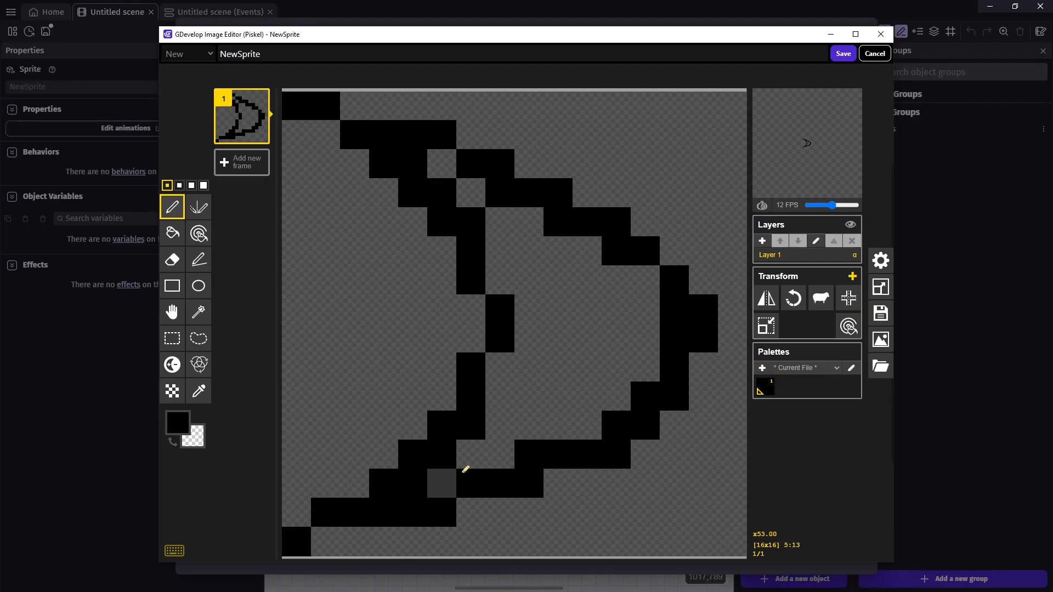
Step: Fill the inside of the crescent outline and its remaining gaps with black
{"action": "mouse_move", "coordinate": [463, 471]}
{"action": "left_mouse_down"}
{"action": "mouse_move", "coordinate": [512, 369]}
{"action": "mouse_move", "coordinate": [623, 372]}
{"action": "mouse_move", "coordinate": [531, 341]}
{"action": "left_mouse_up"}
{"action": "left_click", "coordinate": [173, 233]}
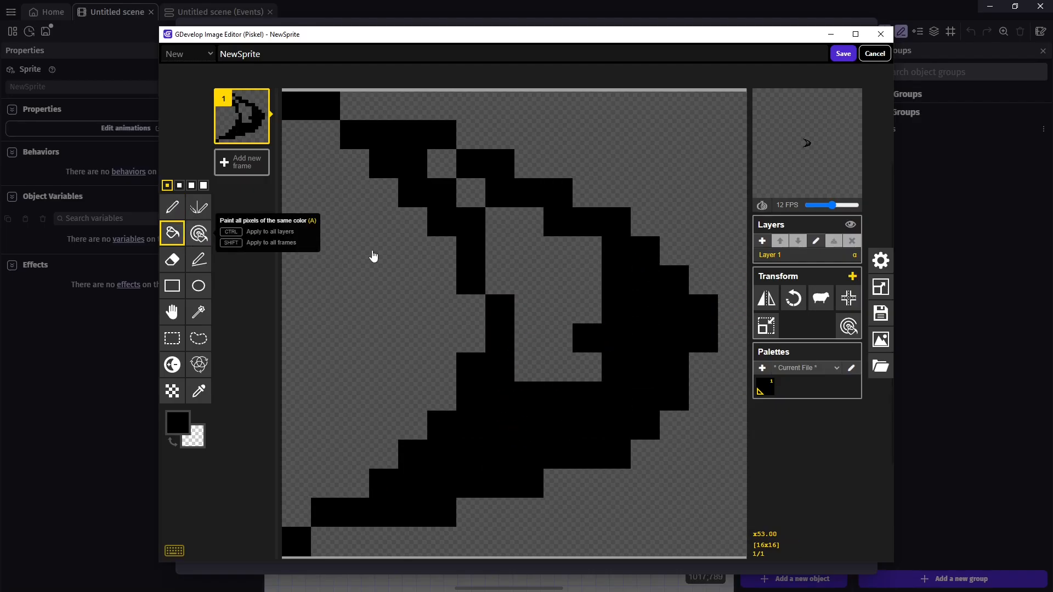
{"action": "left_click", "coordinate": [543, 296]}
{"action": "left_click", "coordinate": [470, 193]}
{"action": "left_click", "coordinate": [442, 164]}
Step: Recolor all pixels of the crescent to white
{"action": "left_click", "coordinate": [198, 233]}
{"action": "left_click", "coordinate": [178, 422]}
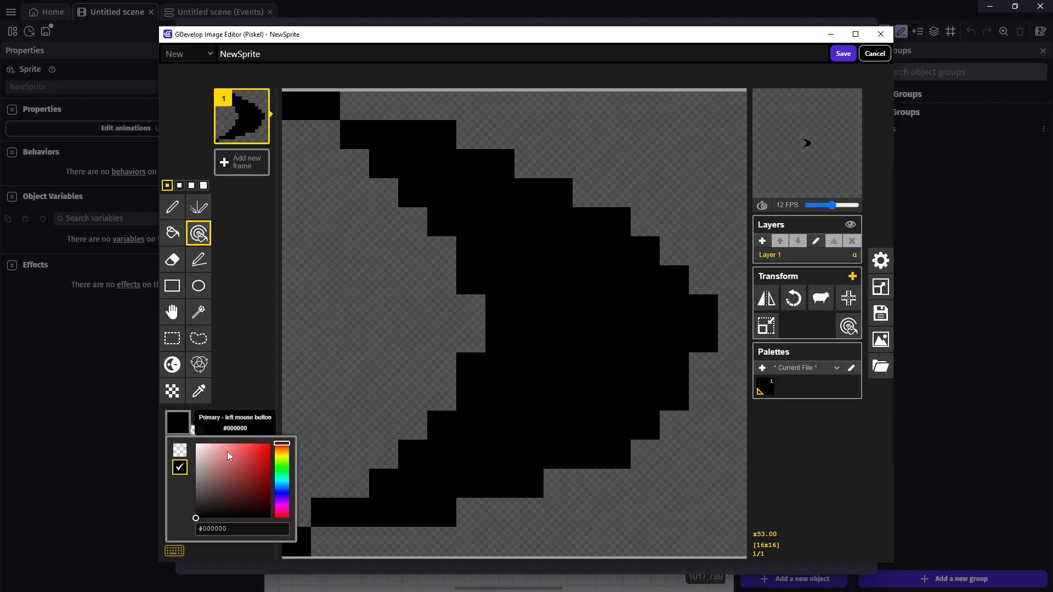
{"action": "left_click_drag", "start_coordinate": [228, 452], "coordinate": [493, 302]}
{"action": "left_click", "coordinate": [541, 334]}
{"action": "left_click", "coordinate": [178, 422]}
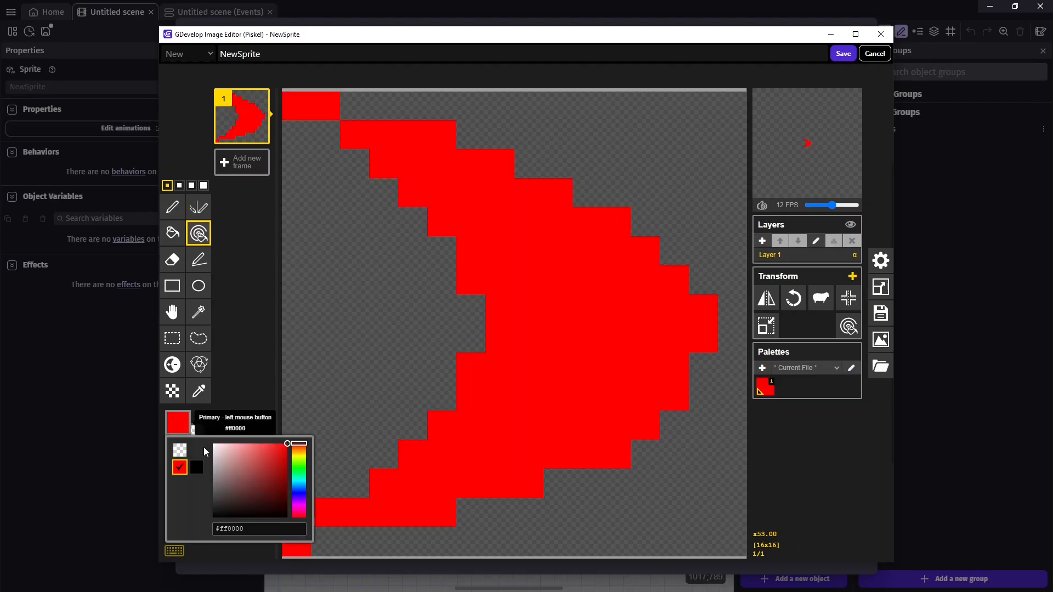
{"action": "left_click_drag", "start_coordinate": [217, 458], "coordinate": [206, 437]}
{"action": "left_click", "coordinate": [614, 280]}
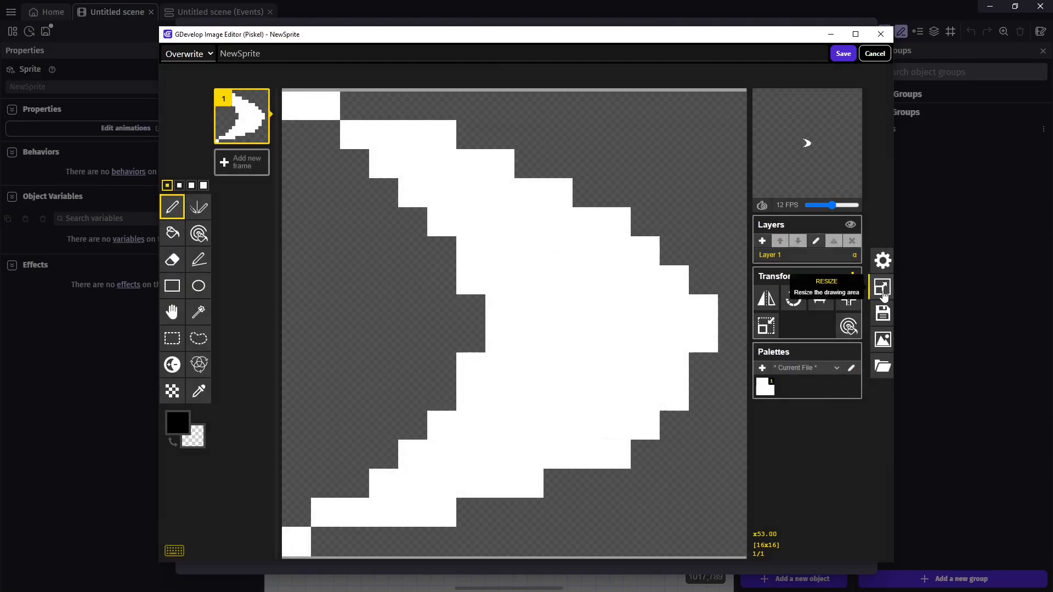
Step: Enlarge the canvas to 32×32 px with a centered anchor, then save the image and apply the AttackBox object
{"action": "left_click", "coordinate": [881, 288]}
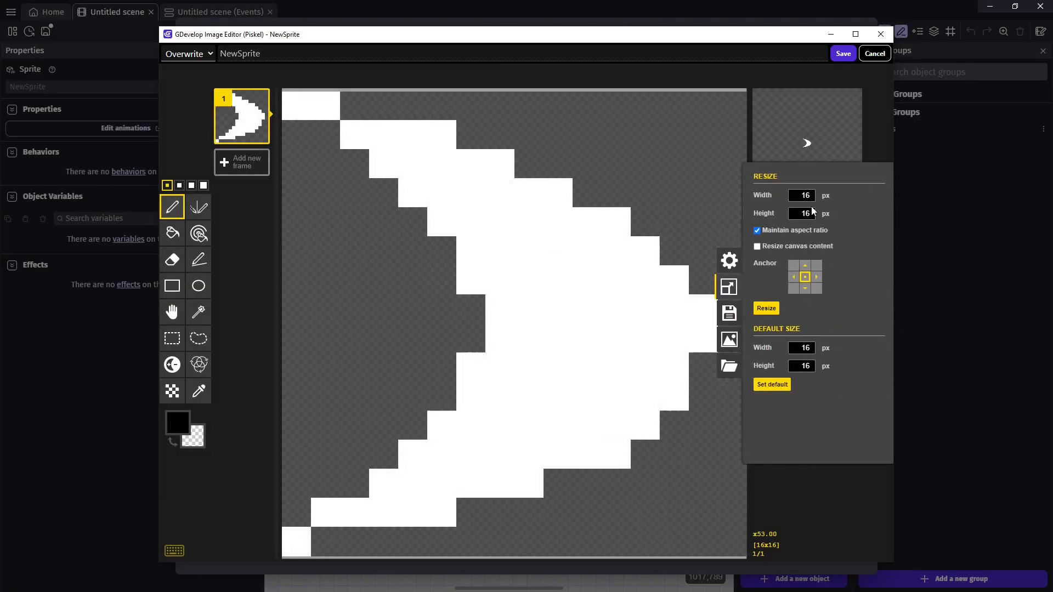
{"action": "double_click", "coordinate": [804, 196]}
{"action": "type", "text": "32"}
{"action": "left_click", "coordinate": [805, 277]}
{"action": "left_click", "coordinate": [767, 309]}
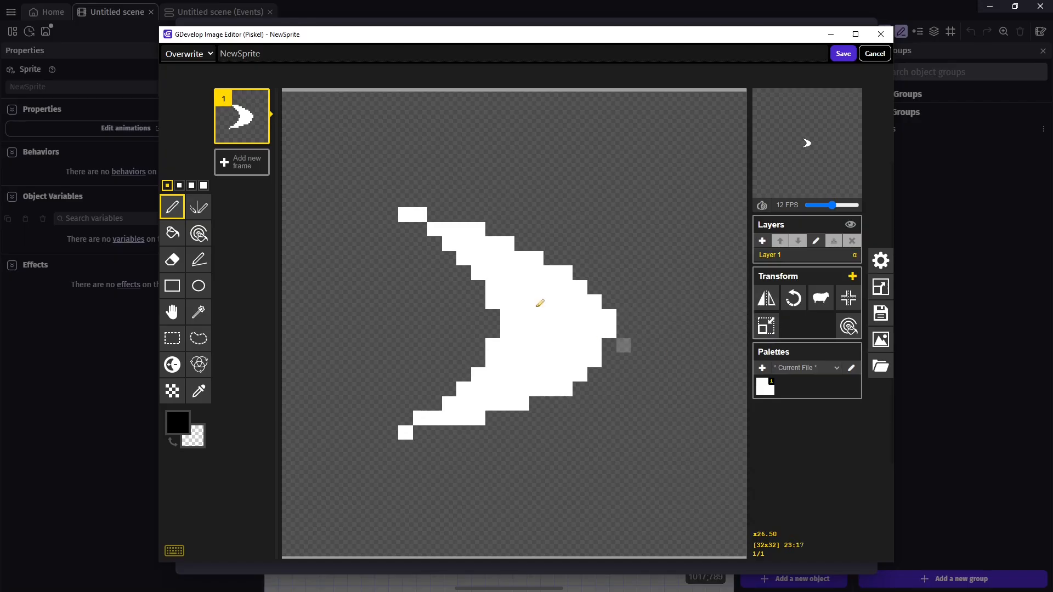
{"action": "left_click", "coordinate": [844, 53]}
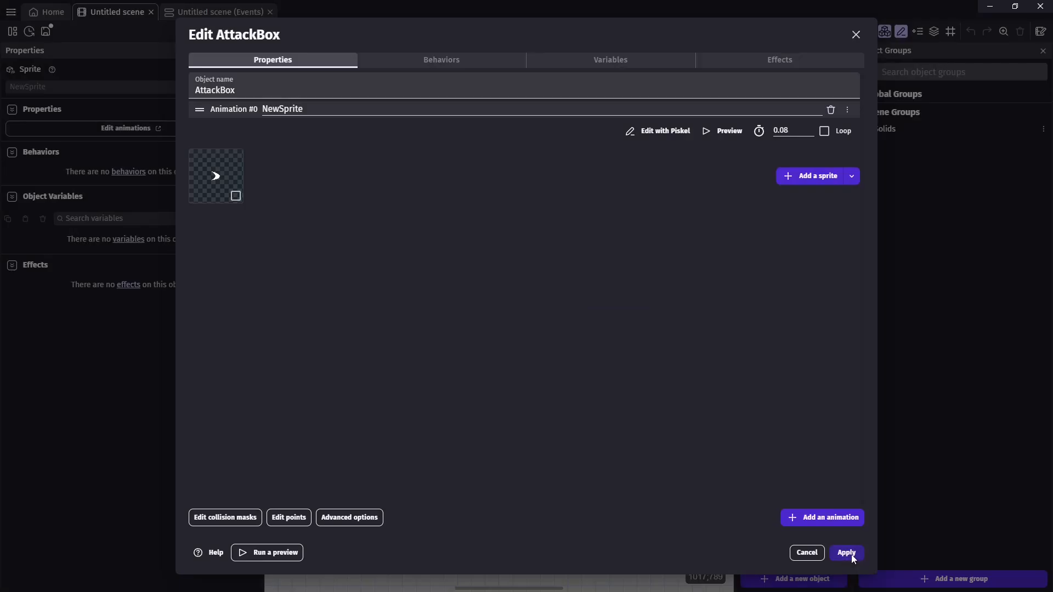
{"action": "left_click", "coordinate": [847, 554]}
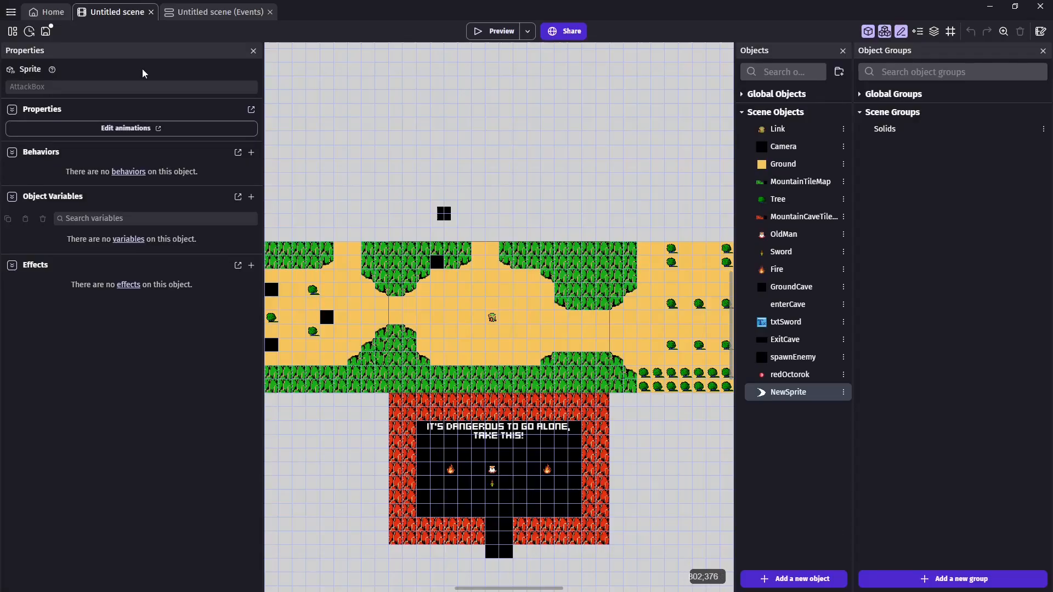
Step: Add a new event at the end of the scene events with a copied condition that Link's animation contains "Attack"
{"action": "left_click", "coordinate": [204, 13]}
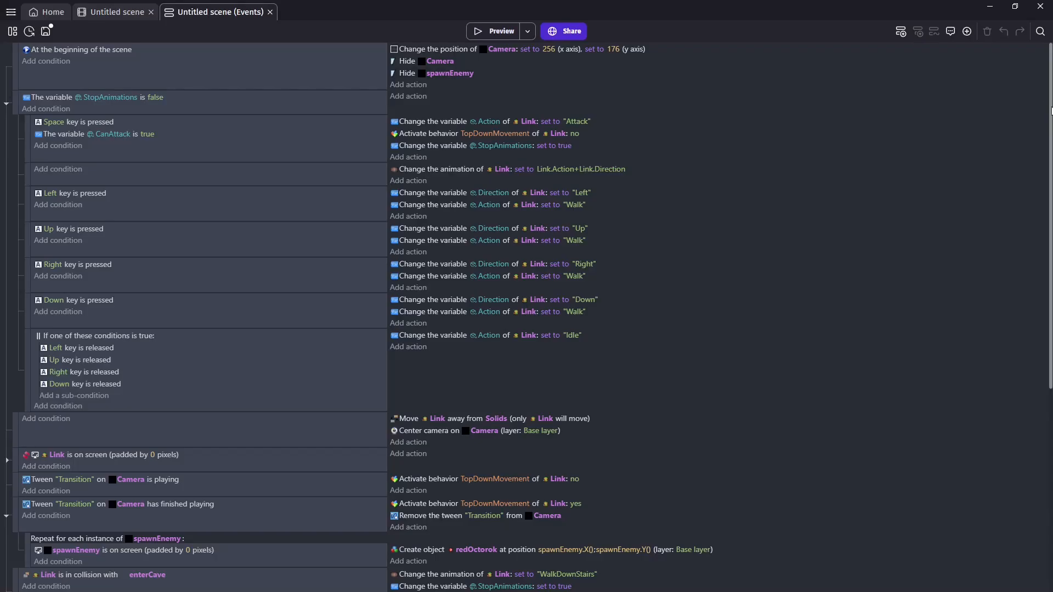
{"action": "left_click_drag", "start_coordinate": [1050, 109], "coordinate": [1047, 354]}
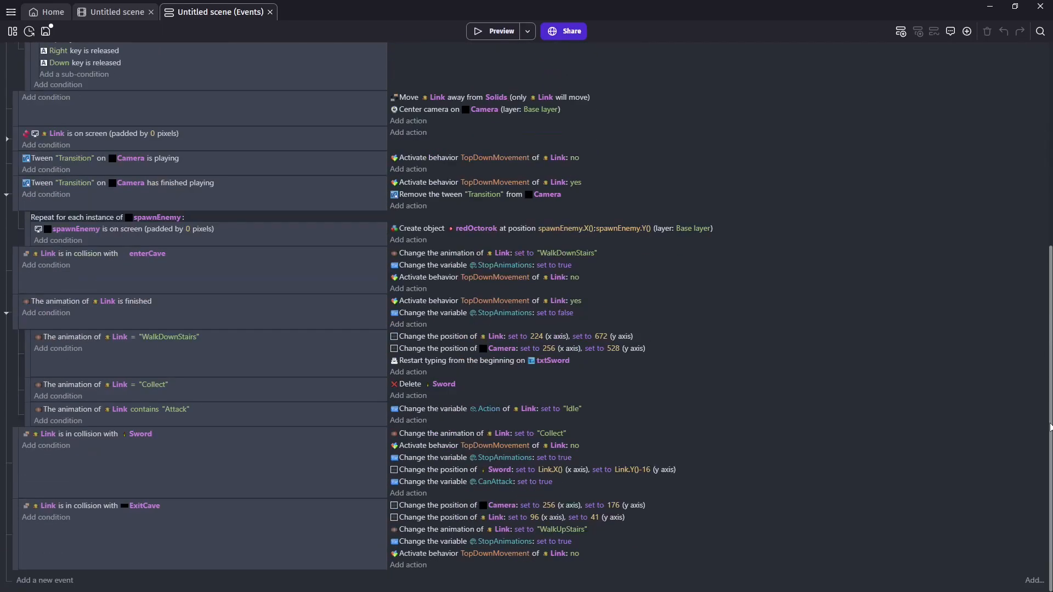
{"action": "left_click", "coordinate": [47, 580]}
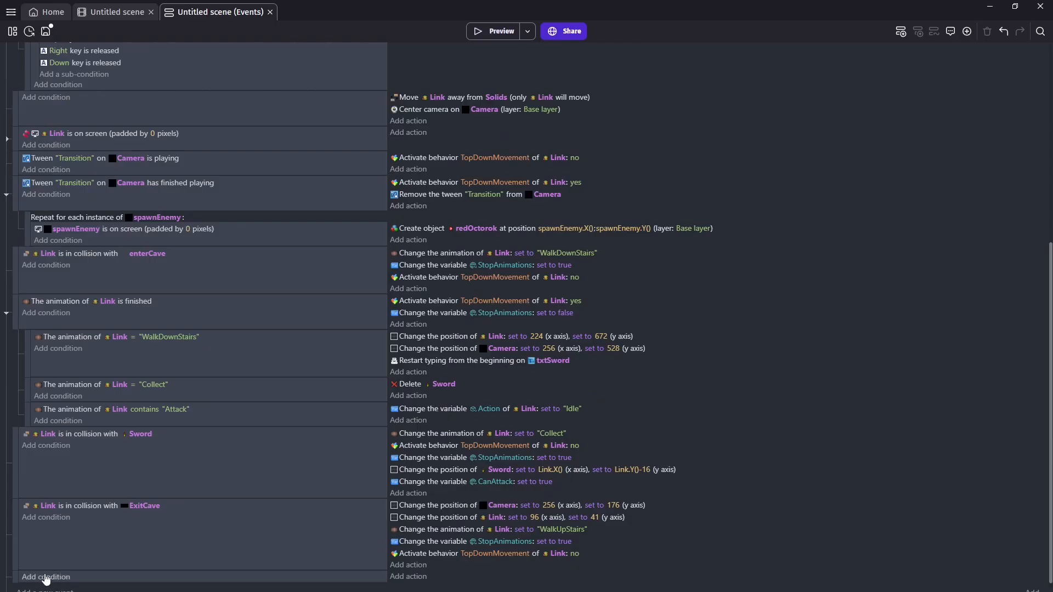
{"action": "left_click", "coordinate": [68, 409]}
{"action": "key", "text": "ctrl+v"}
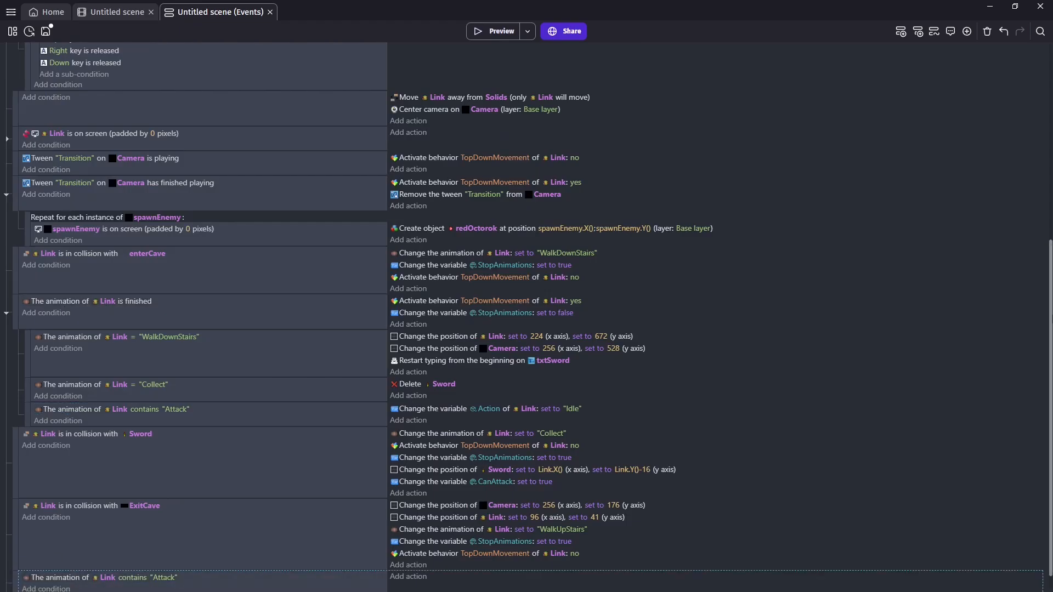
{"action": "scroll", "coordinate": [950, 473], "scroll_direction": "down", "scroll_amount": 1}
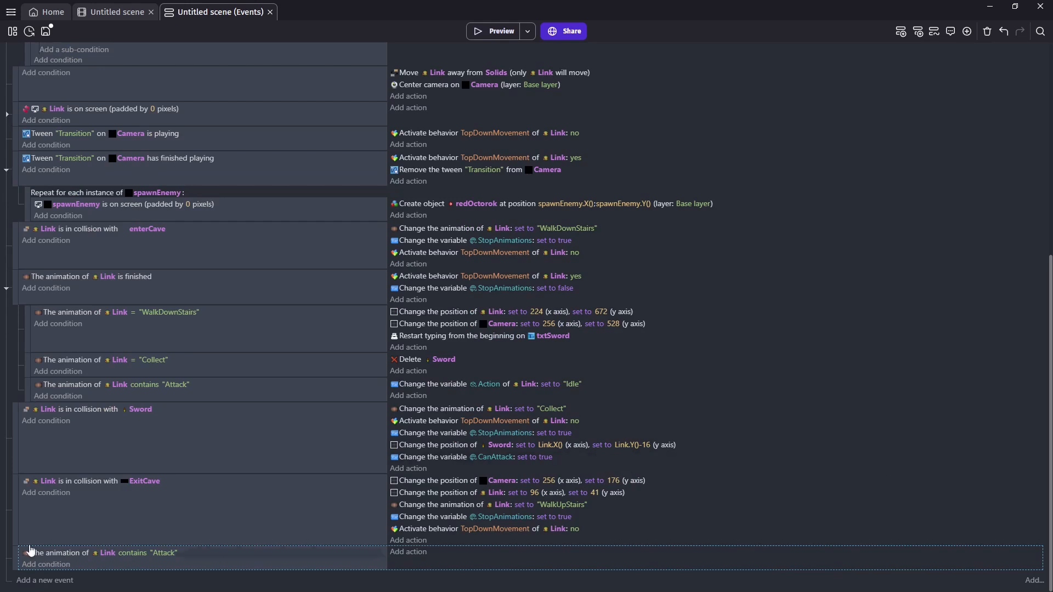
Step: Add a condition to the new attack event that Link's current animation frame is greater than or equal to 1
{"action": "left_click", "coordinate": [52, 565]}
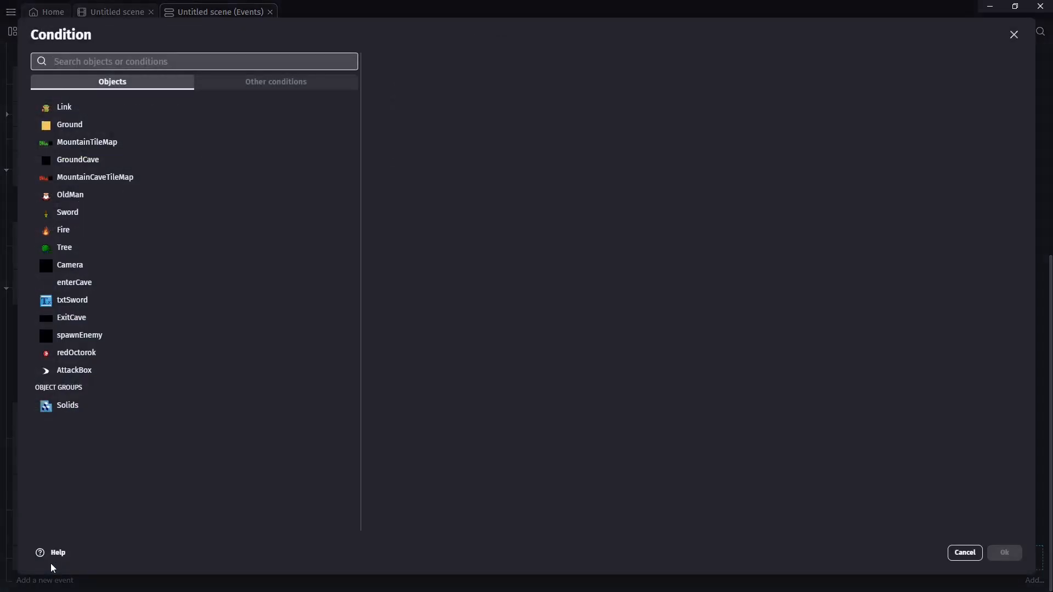
{"action": "type", "text": "fram"}
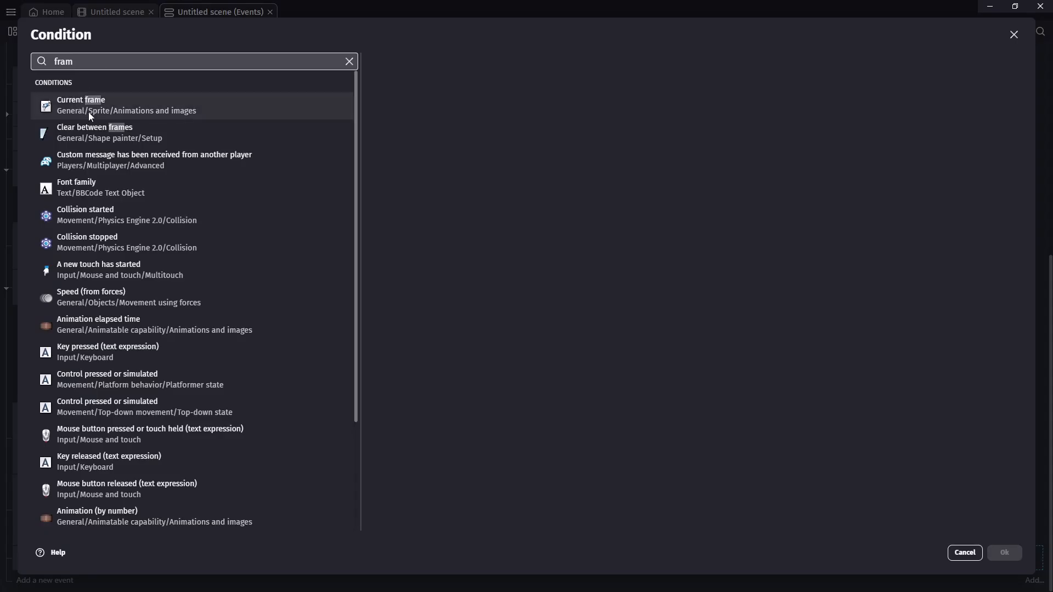
{"action": "left_click", "coordinate": [85, 108]}
{"action": "left_click", "coordinate": [419, 118]}
{"action": "left_click", "coordinate": [440, 130]}
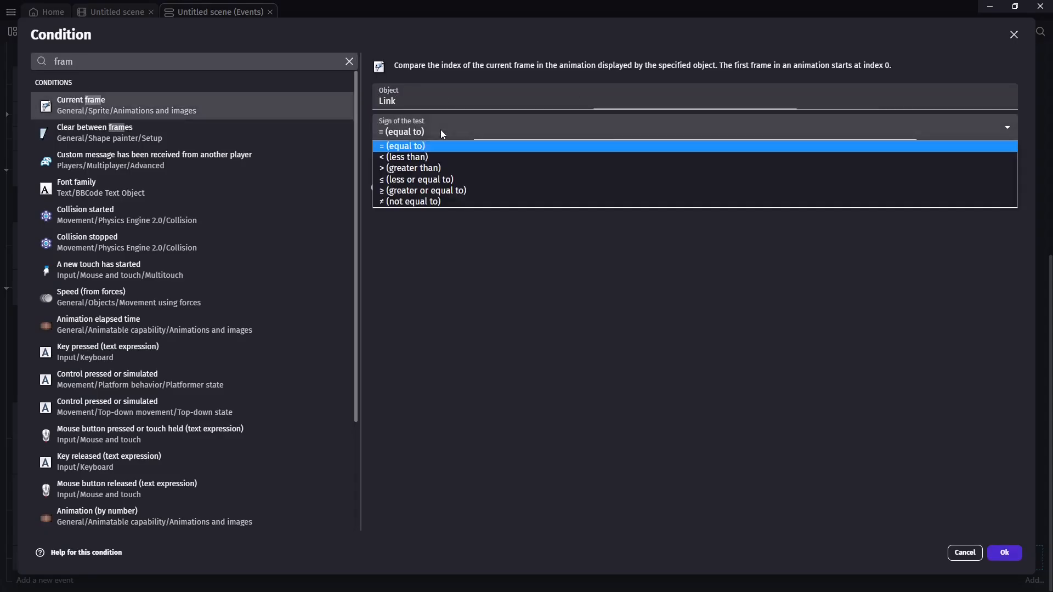
{"action": "left_click", "coordinate": [422, 186]}
{"action": "left_click", "coordinate": [400, 161]}
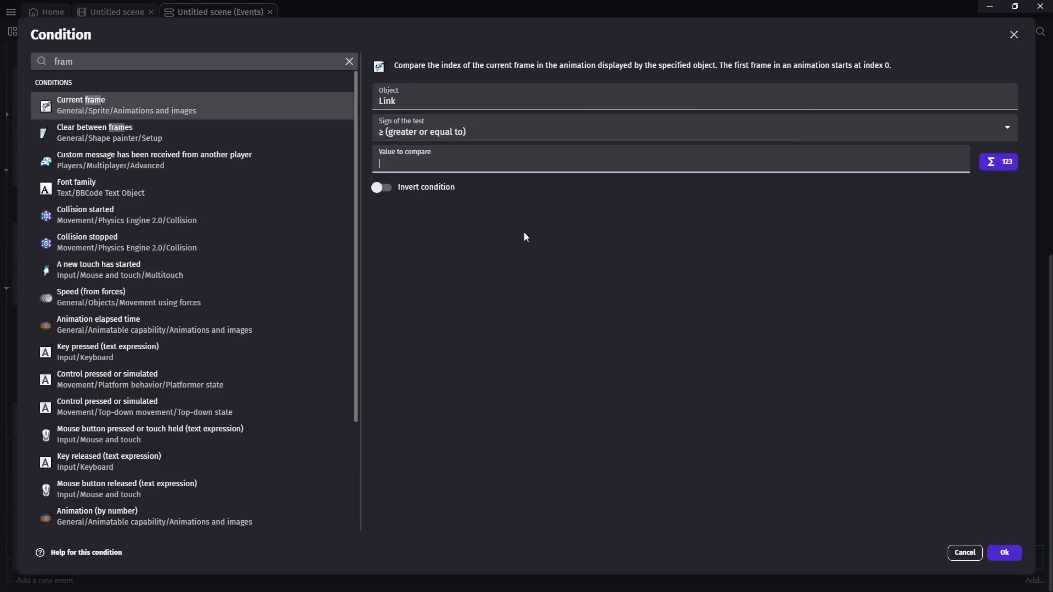
{"action": "type", "text": "1"}
{"action": "left_click", "coordinate": [1004, 553]}
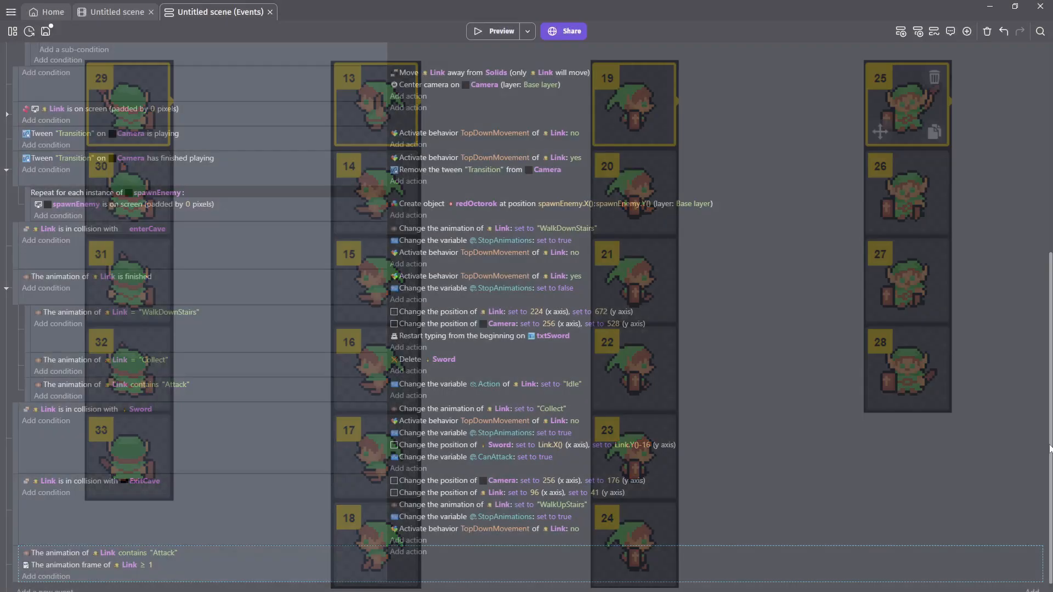
Step: Add a "Trigger once while true" condition to the attack event
{"action": "scroll", "coordinate": [1045, 472], "scroll_direction": "down", "scroll_amount": 1}
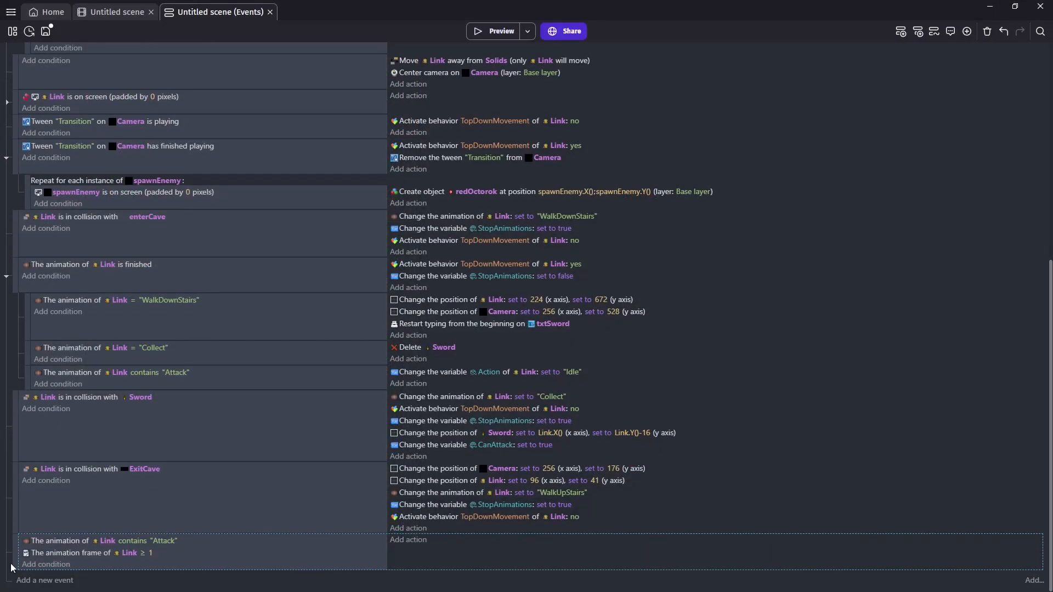
{"action": "left_click", "coordinate": [44, 564]}
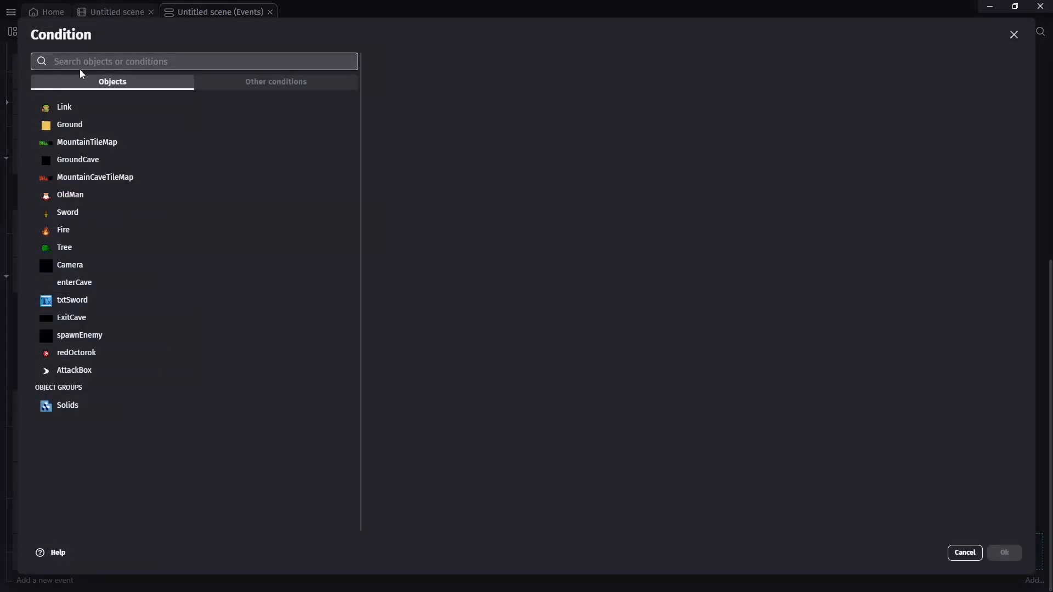
{"action": "type", "text": "trig"}
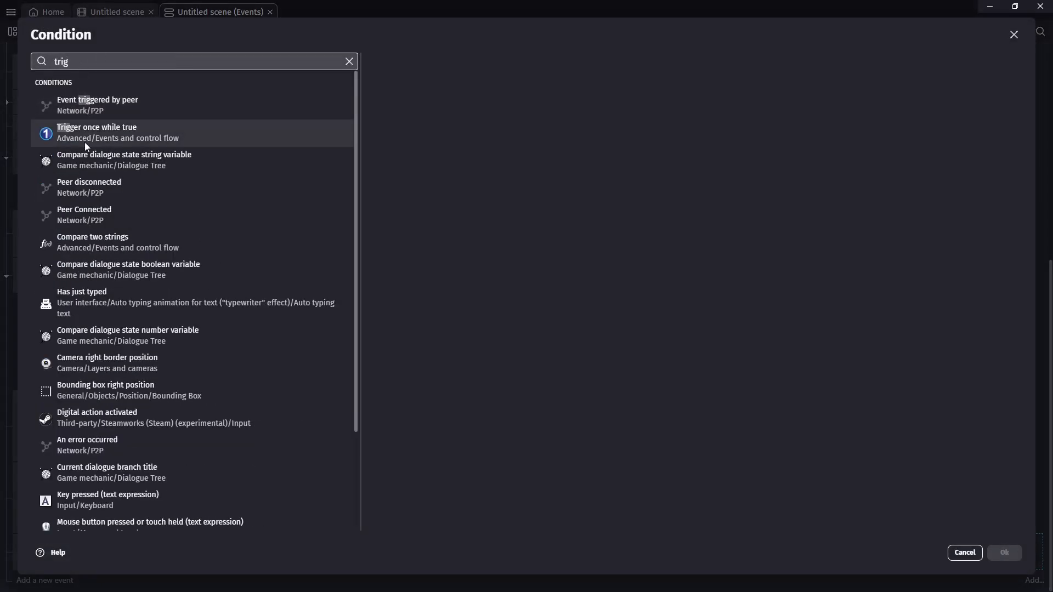
{"action": "left_click", "coordinate": [86, 145]}
{"action": "left_click", "coordinate": [1005, 553]}
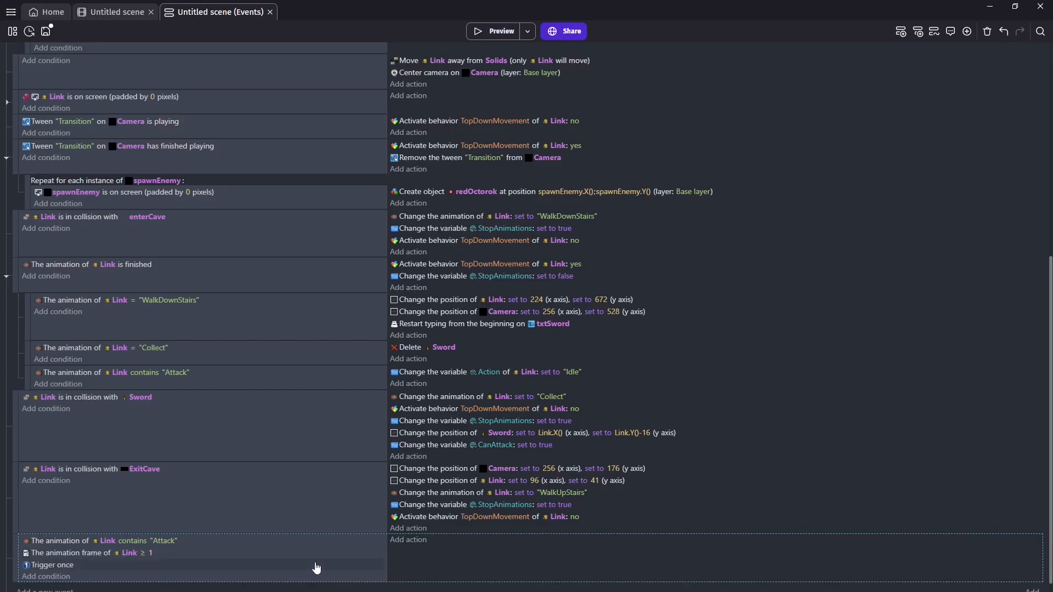
Step: Add an action to the attack event that creates AttackBox at position 0;0 on the base layer
{"action": "left_click", "coordinate": [414, 547]}
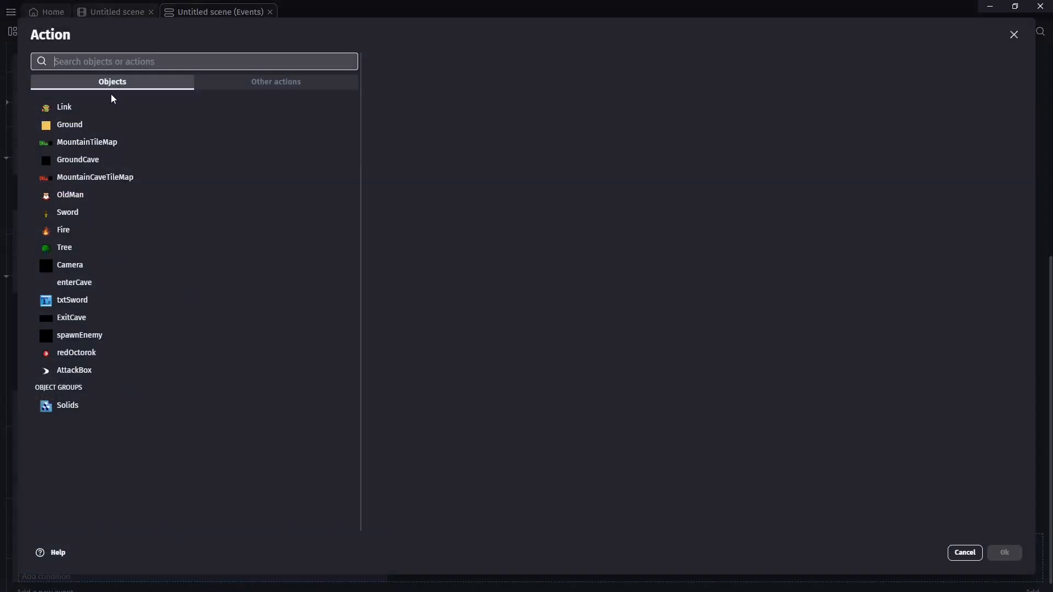
{"action": "type", "text": "create"}
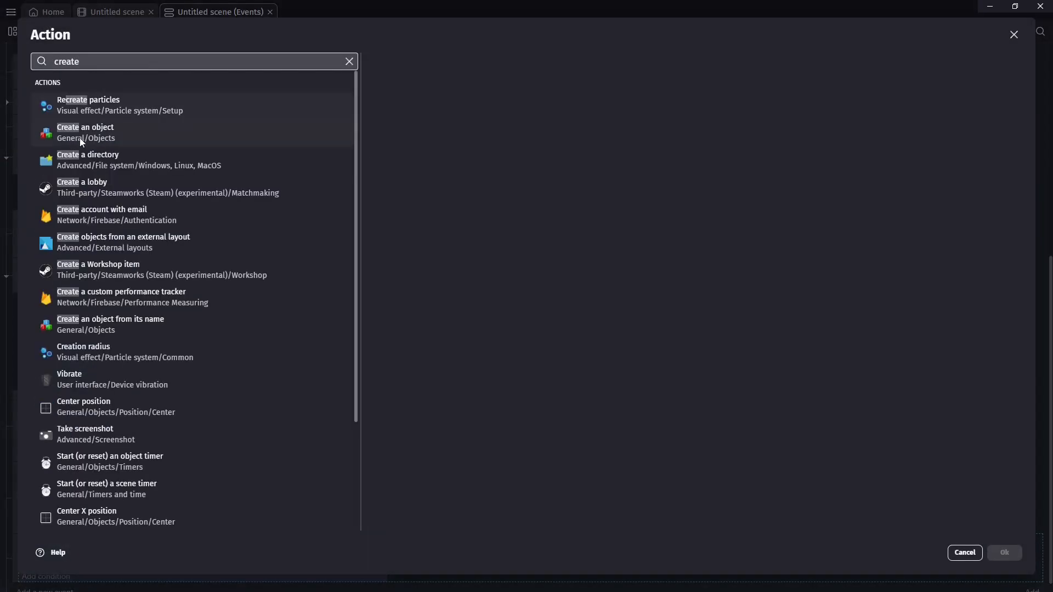
{"action": "left_click", "coordinate": [80, 137]}
{"action": "type", "text": "att"}
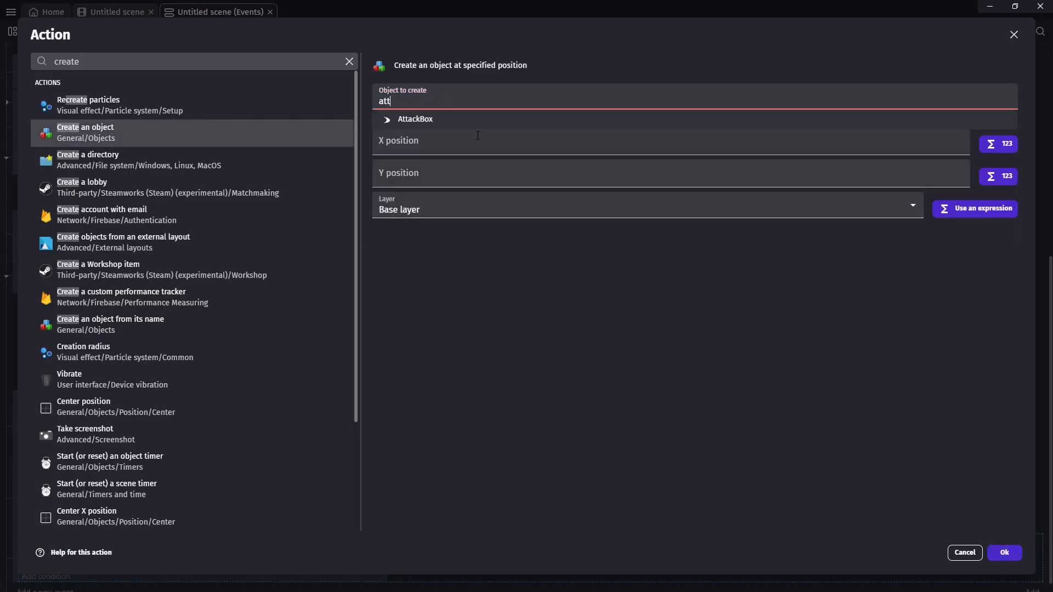
{"action": "left_click", "coordinate": [406, 119]}
{"action": "left_click", "coordinate": [414, 132]}
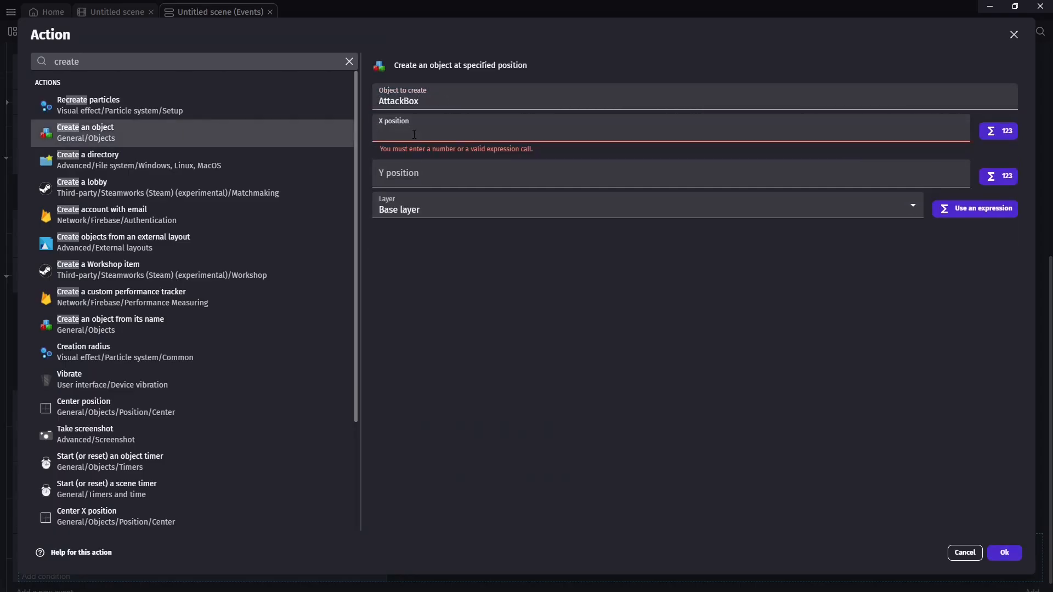
{"action": "type", "text": "0"}
{"action": "left_click", "coordinate": [415, 176]}
{"action": "type", "text": "0"}
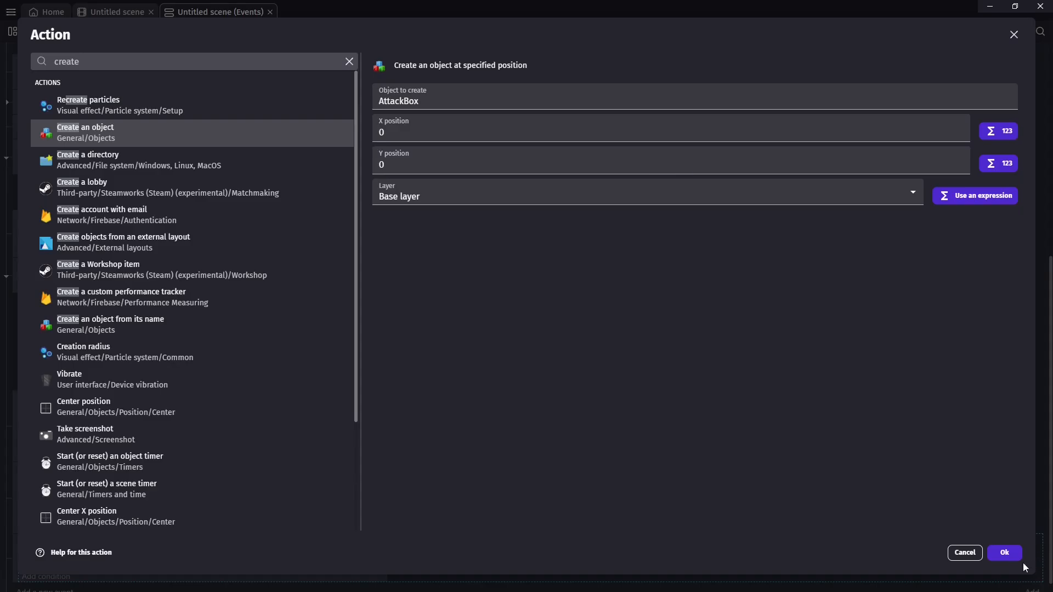
{"action": "left_click", "coordinate": [1008, 554]}
Step: Add an action to the attack event that sets AttackBox's opacity to 100
{"action": "left_click", "coordinate": [418, 551]}
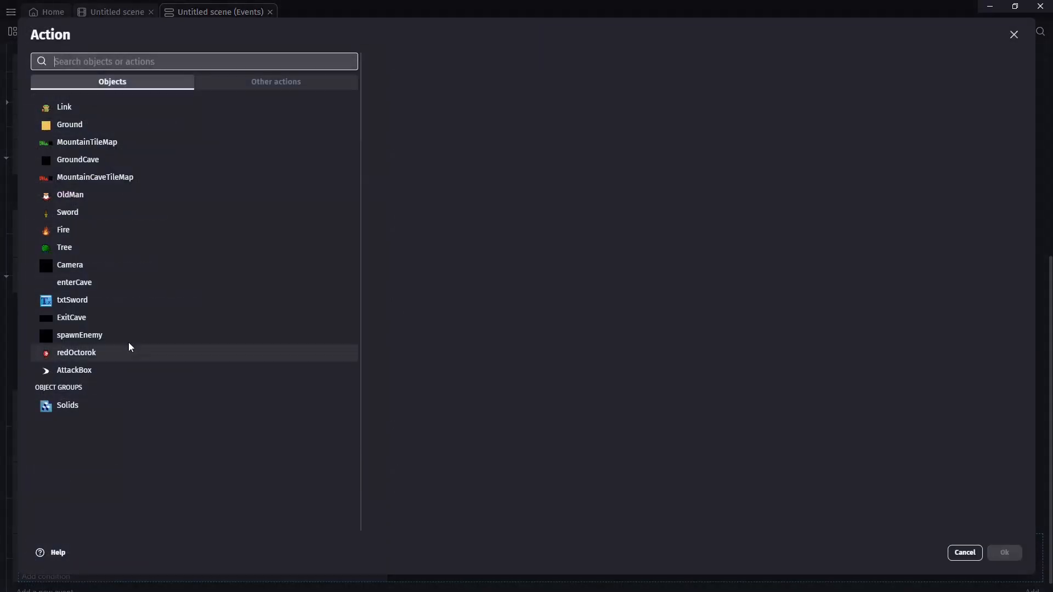
{"action": "left_click", "coordinate": [67, 373]}
{"action": "type", "text": "op"}
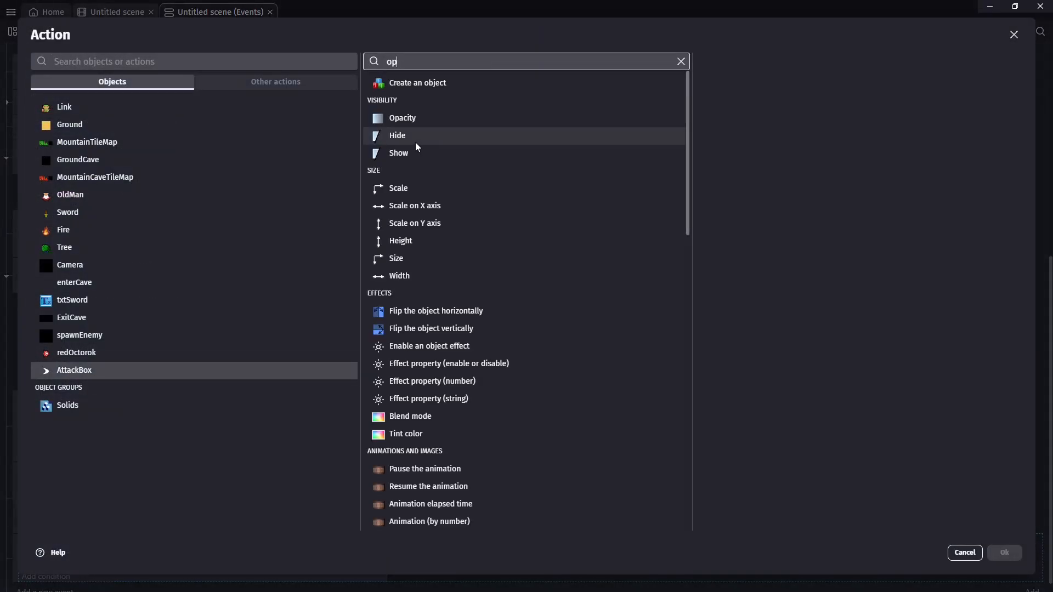
{"action": "left_click", "coordinate": [517, 92]}
{"action": "type", "text": "1"}
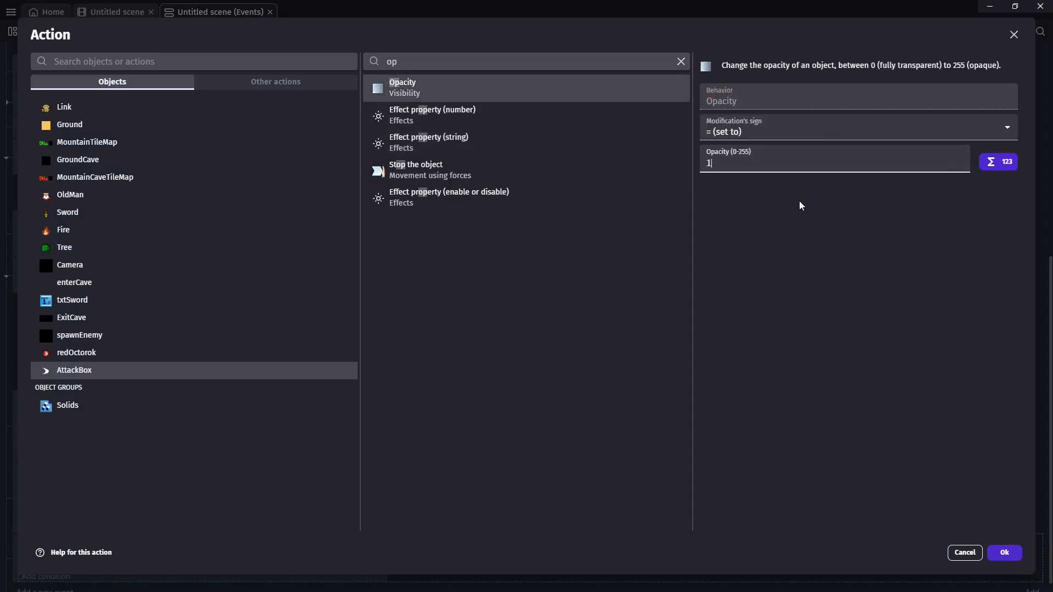
{"action": "type", "text": "00"}
{"action": "left_click", "coordinate": [809, 263]}
{"action": "left_click", "coordinate": [1005, 554]}
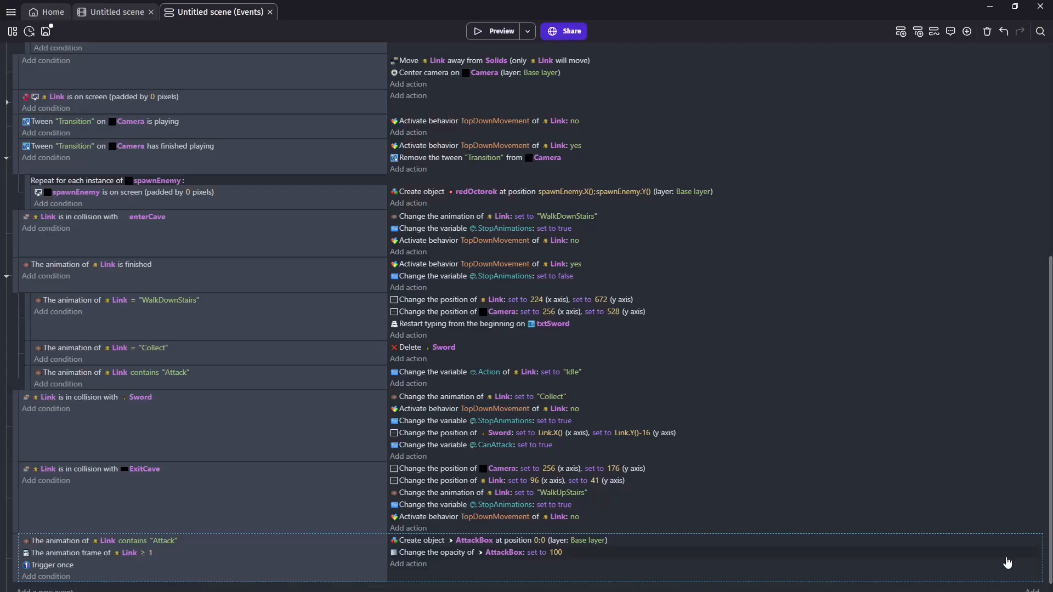
Step: Add a sub-event under the attack event and duplicate it to get four empty sub-events
{"action": "left_click_drag", "start_coordinate": [1049, 374], "coordinate": [1050, 444]}
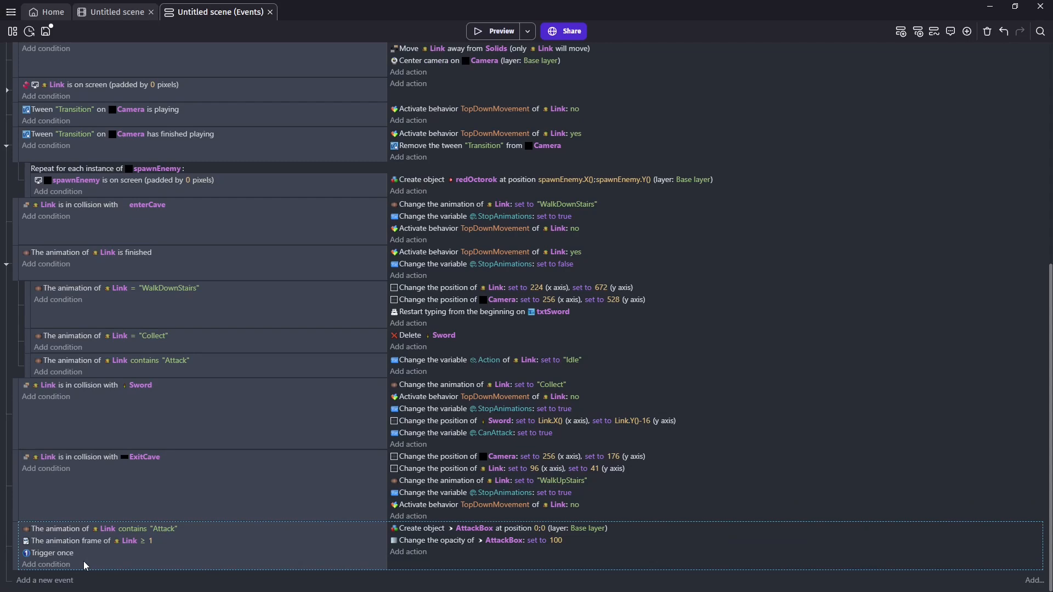
{"action": "right_click", "coordinate": [16, 551]}
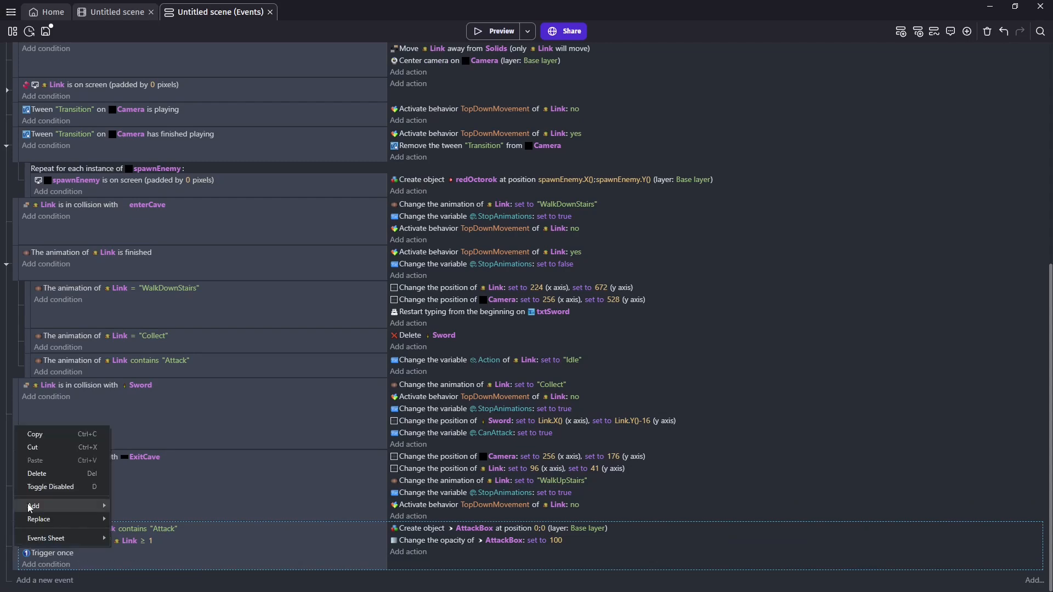
{"action": "mouse_move", "coordinate": [103, 508]}
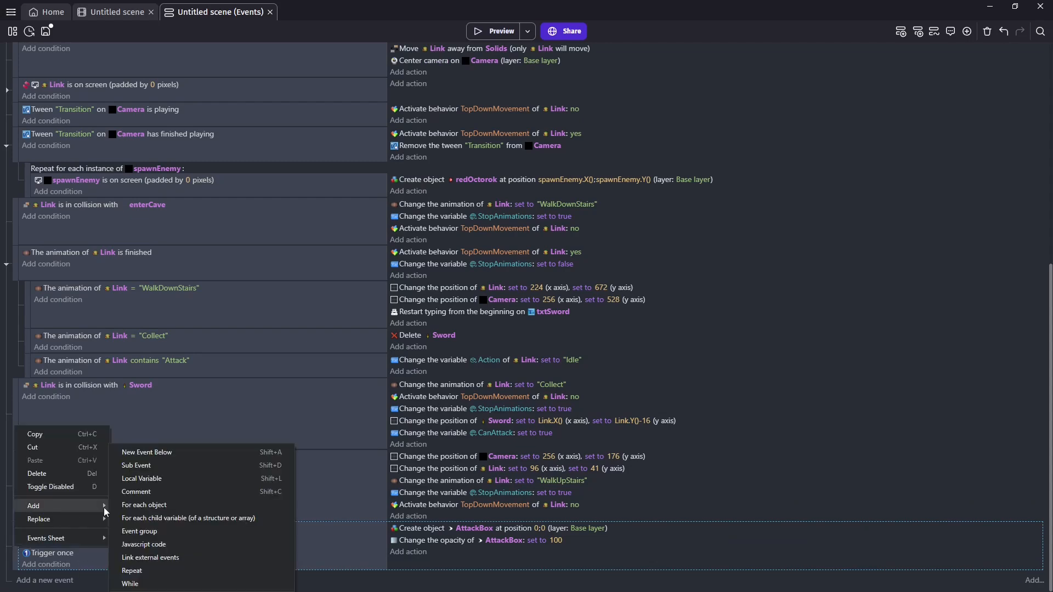
{"action": "left_click", "coordinate": [156, 466]}
{"action": "left_click", "coordinate": [29, 574]}
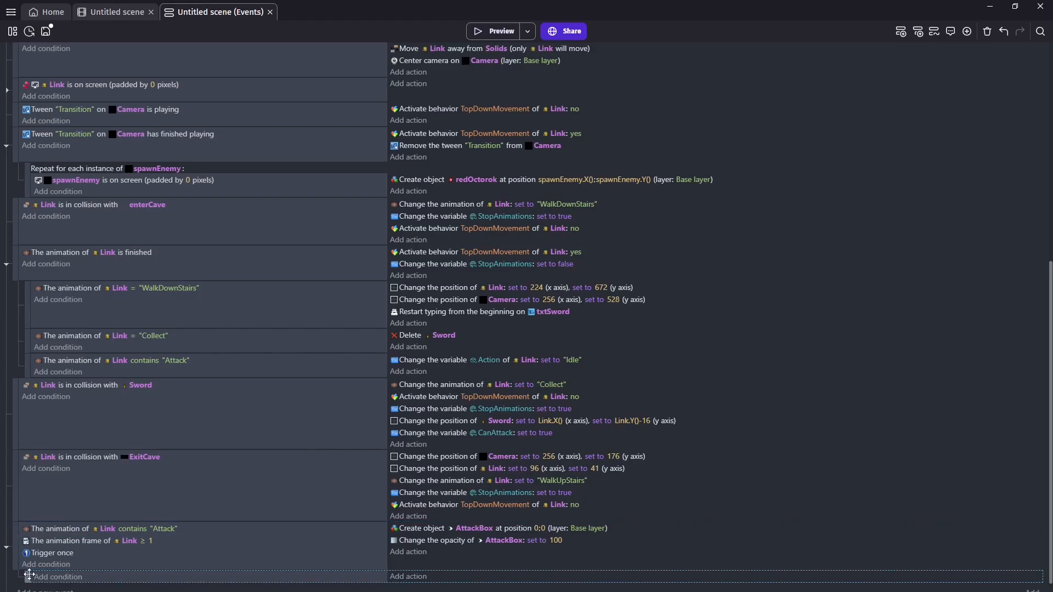
{"action": "key", "text": "ctrl+c"}
{"action": "key", "text": "ctrl+v"}
{"action": "key", "text": "ctrl+v"}
{"action": "key", "text": "ctrl+v"}
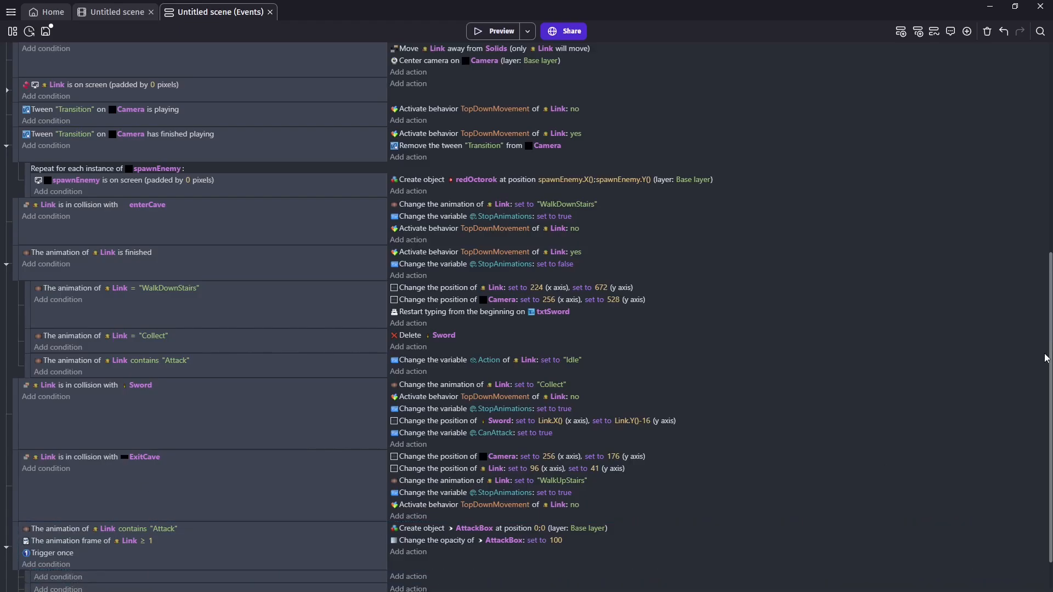
{"action": "left_click_drag", "start_coordinate": [1050, 358], "coordinate": [1034, 485]}
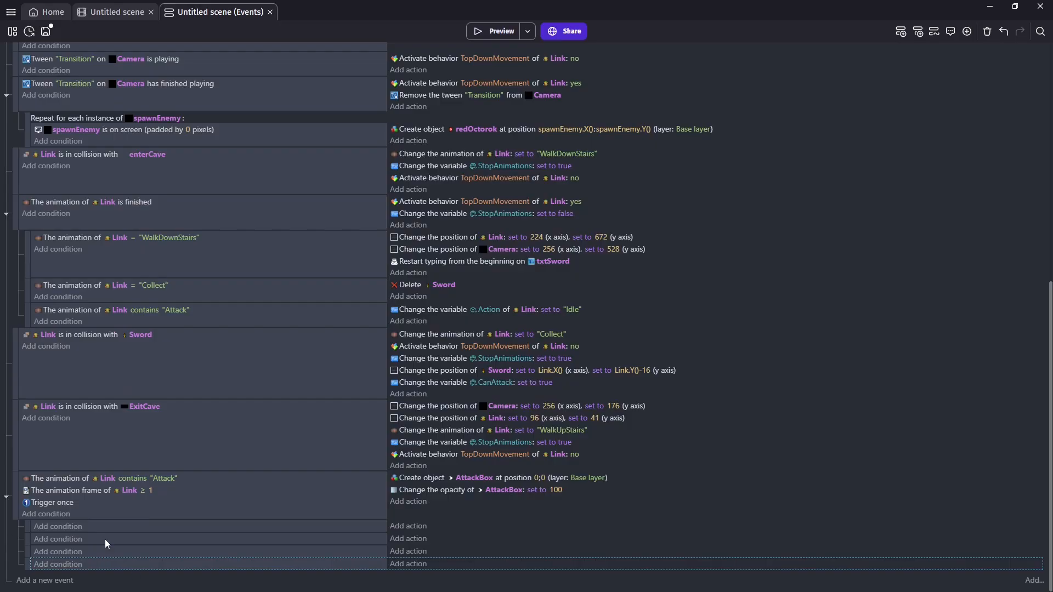
Step: Add a condition to the first attack sub-event that Link's animation name contains "Right"
{"action": "left_click", "coordinate": [66, 528]}
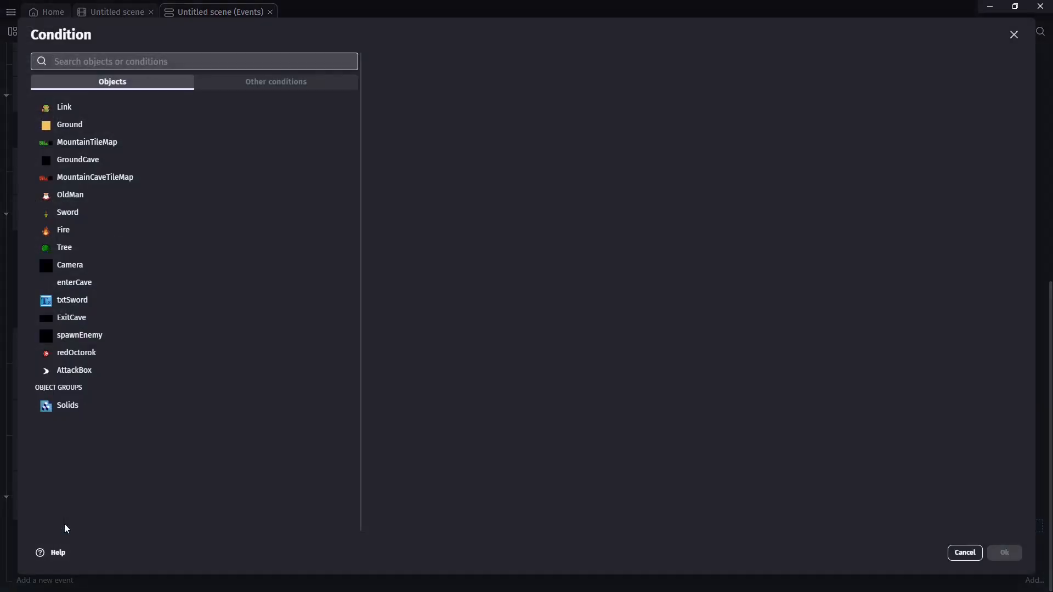
{"action": "left_click", "coordinate": [65, 107]}
{"action": "type", "text": "an"}
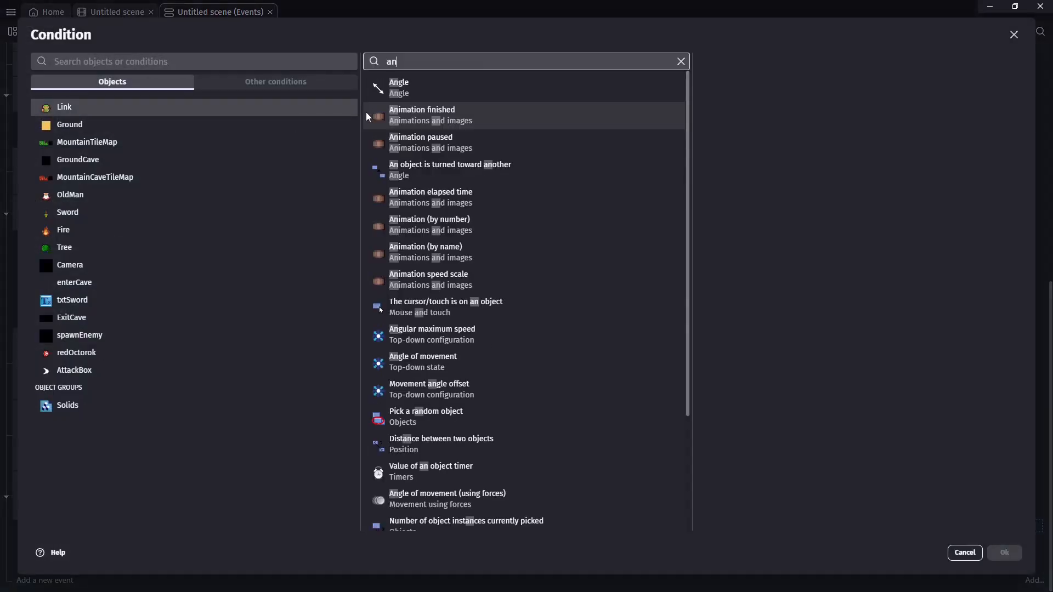
{"action": "type", "text": "i"}
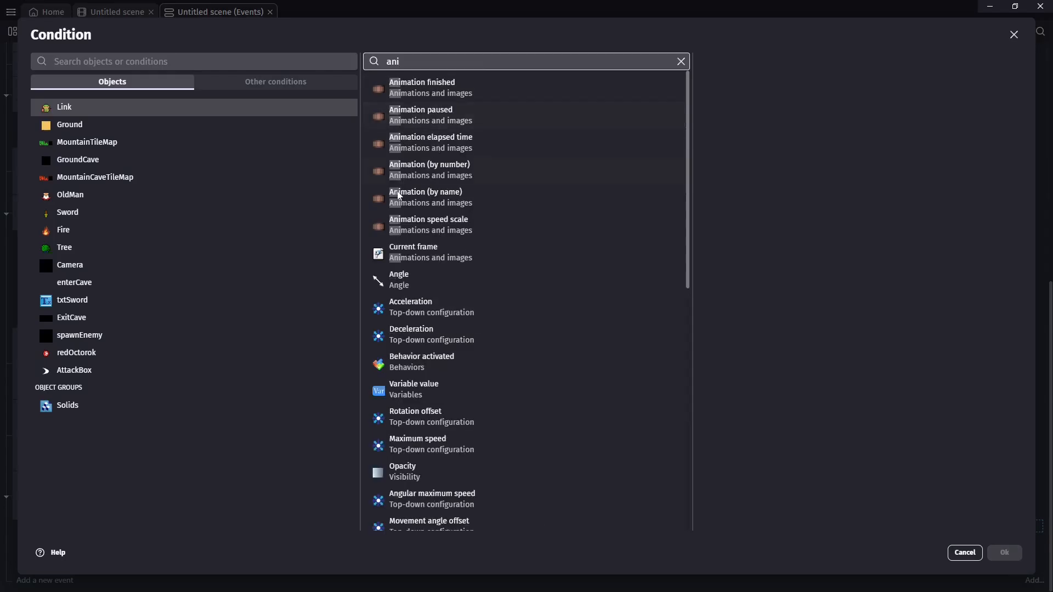
{"action": "left_click", "coordinate": [493, 201]}
{"action": "left_click", "coordinate": [780, 143]}
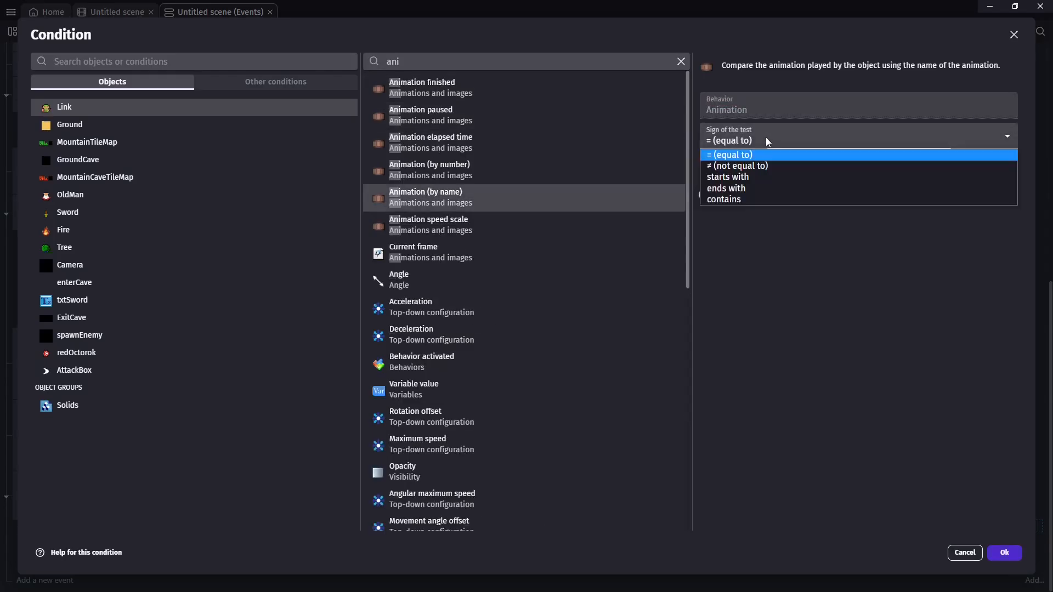
{"action": "left_click", "coordinate": [954, 198]}
{"action": "left_click", "coordinate": [971, 170]}
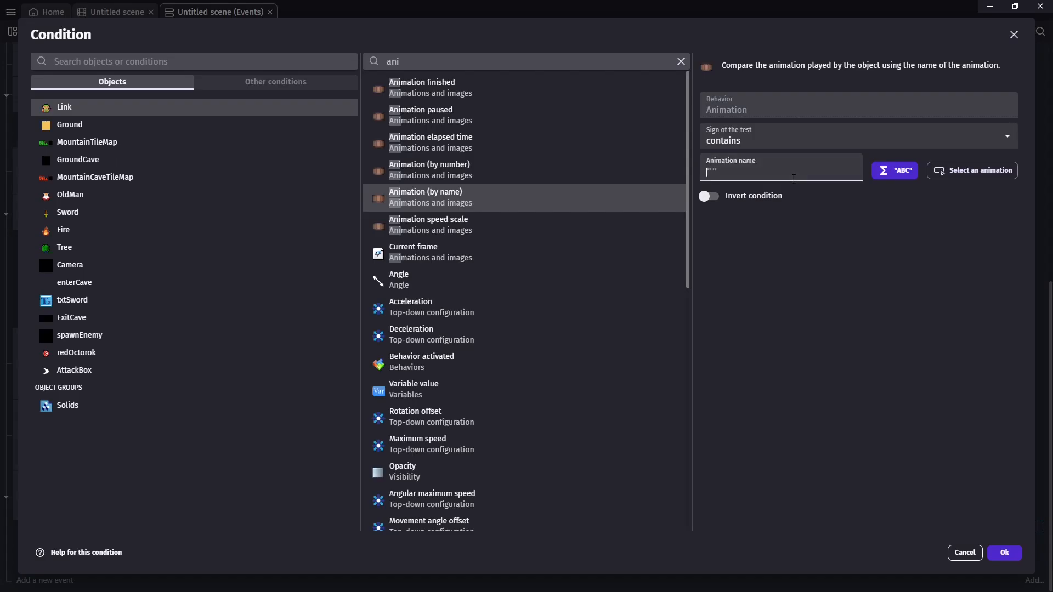
{"action": "type", "text": "\"Right\""}
{"action": "left_click", "coordinate": [1005, 553]}
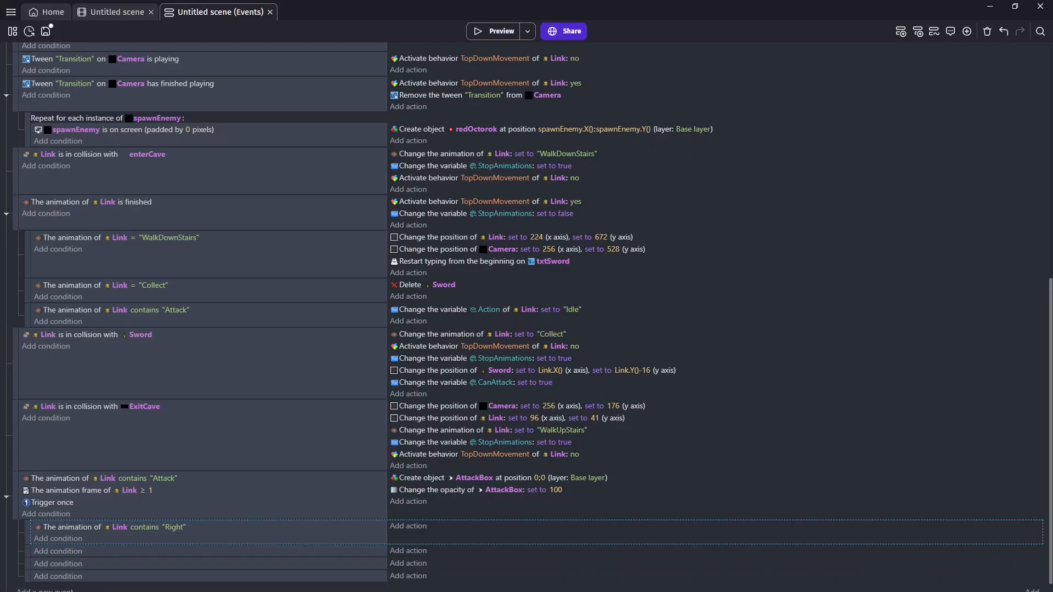
Step: Copy the "Right" animation condition into the other three attack sub-events
{"action": "left_click", "coordinate": [104, 552]}
{"action": "left_click", "coordinate": [104, 576]}
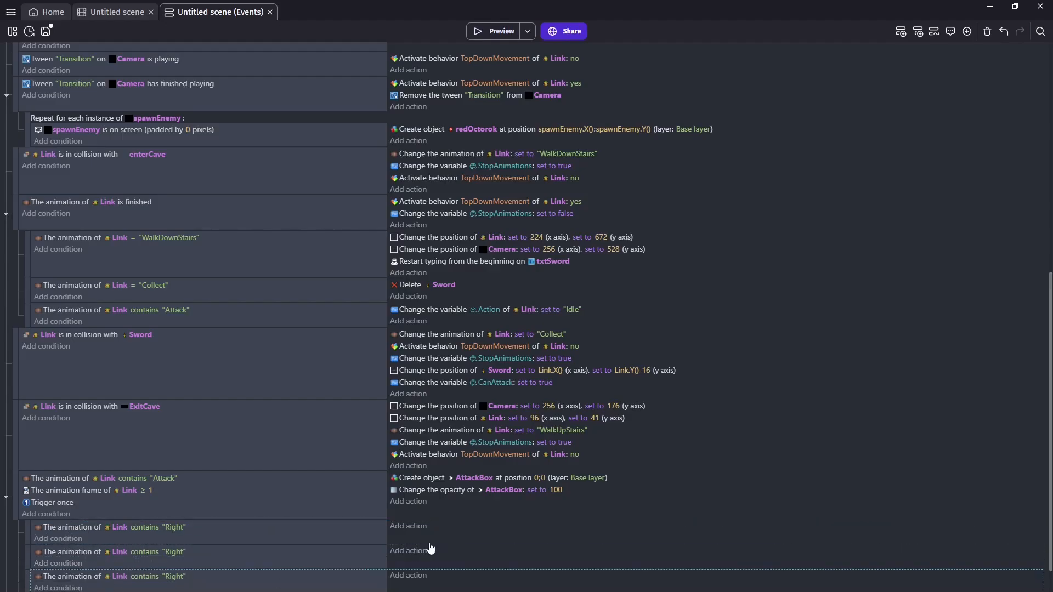
{"action": "scroll", "coordinate": [104, 571], "scroll_direction": "down", "scroll_amount": 1}
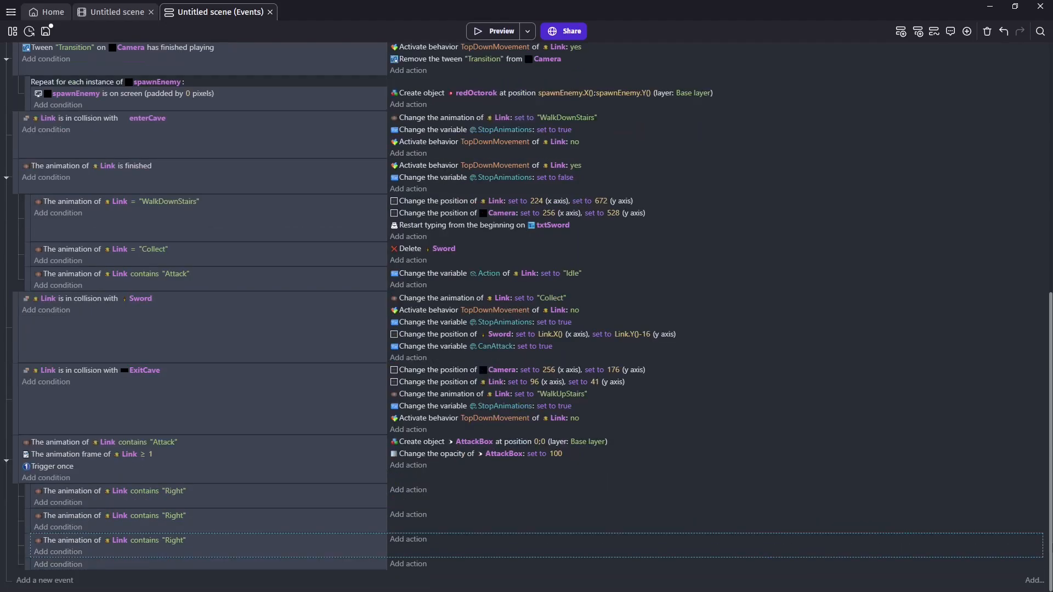
{"action": "left_click", "coordinate": [107, 571]}
Step: Change the animation names in the second, third and fourth attack sub-event conditions to "Down", "Left" and "Up"
{"action": "left_click", "coordinate": [176, 516]}
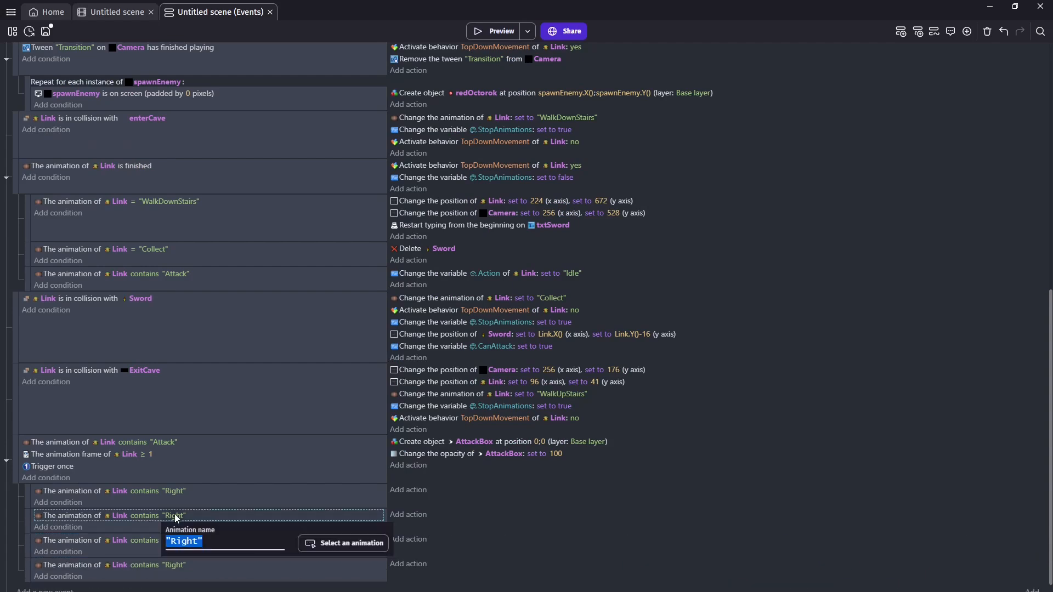
{"action": "type", "text": "\"Down\""}
{"action": "key", "text": "Return"}
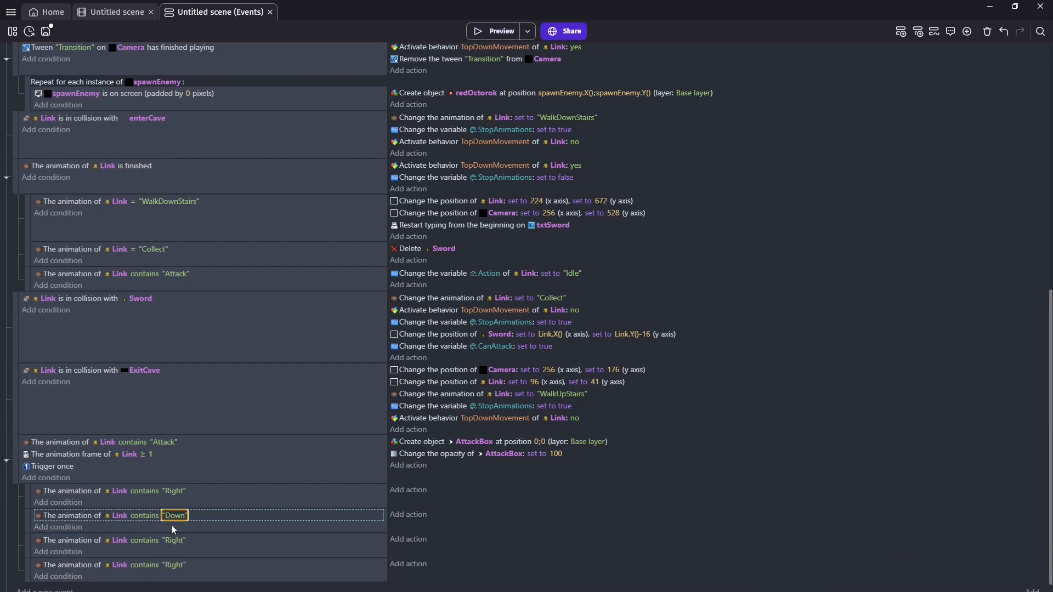
{"action": "left_click", "coordinate": [175, 541]}
{"action": "type", "text": "\"Lef"}
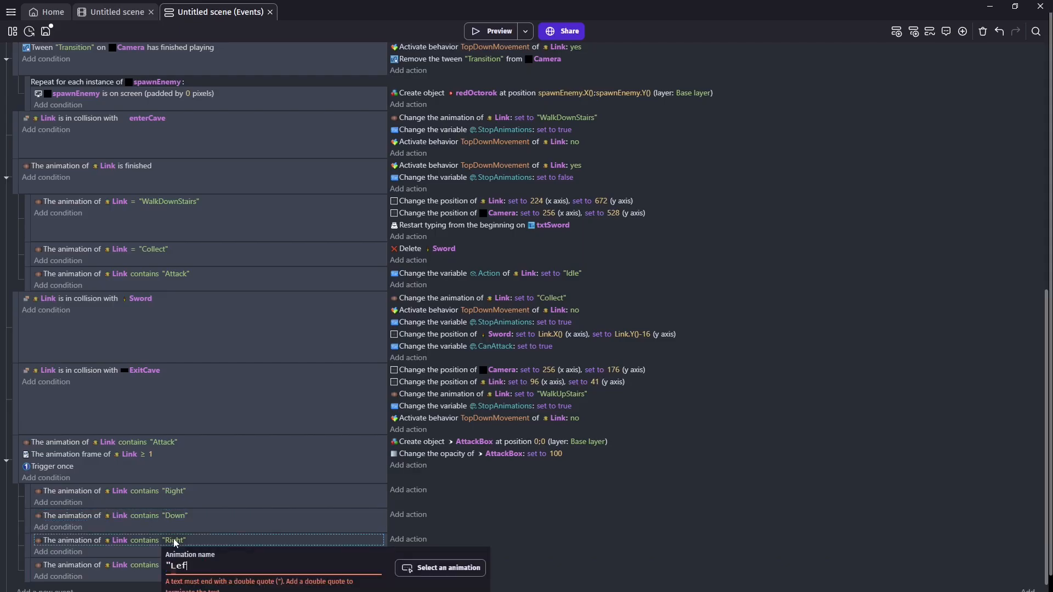
{"action": "type", "text": "t\""}
{"action": "key", "text": "Return"}
{"action": "left_click", "coordinate": [176, 566]}
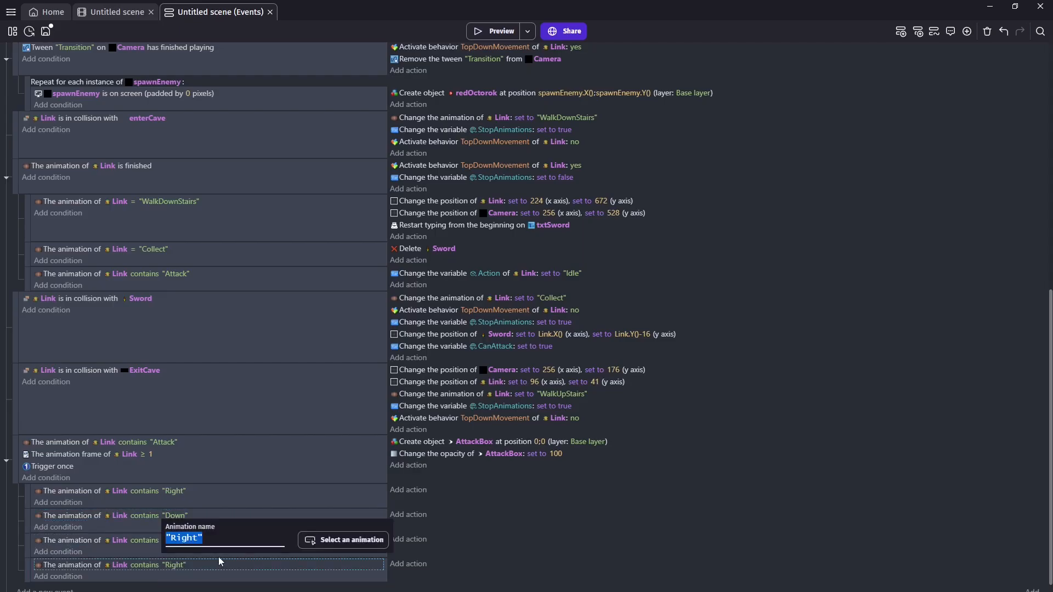
{"action": "type", "text": "\"Up"}
{"action": "type", "text": "\""}
{"action": "key", "text": "Return"}
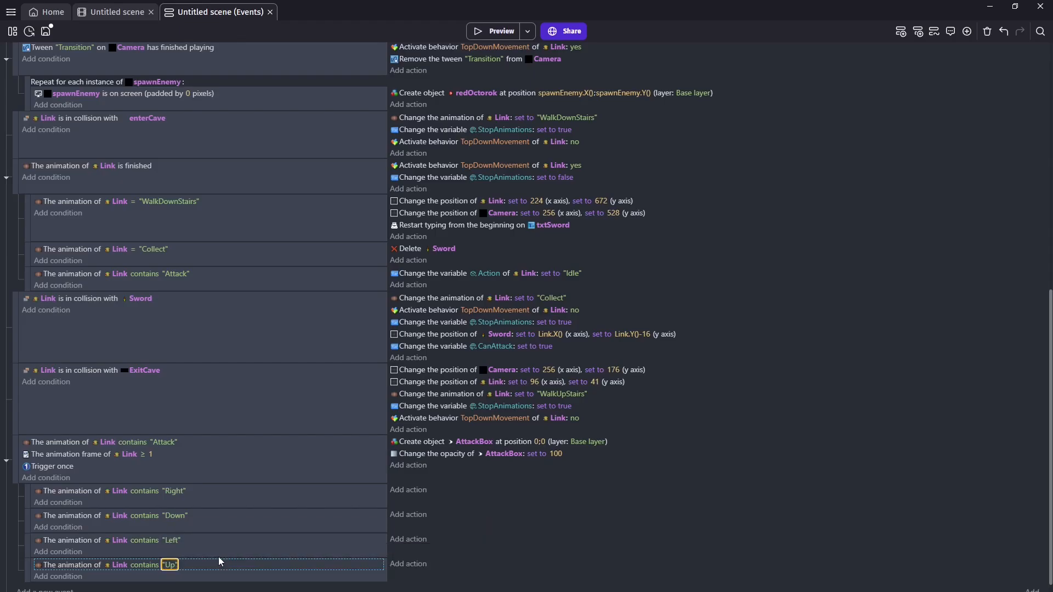
Step: Add an action to the "Right" sub-event that sets AttackBox's position to Link.X()+12 on x and Link.Y() on y
{"action": "left_click", "coordinate": [30, 496]}
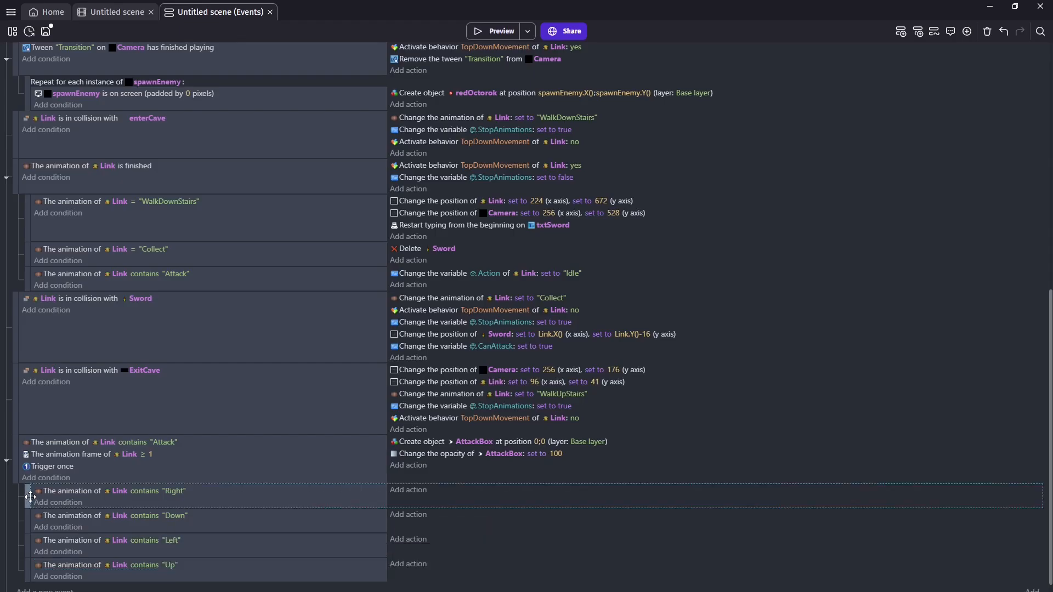
{"action": "left_click", "coordinate": [406, 497]}
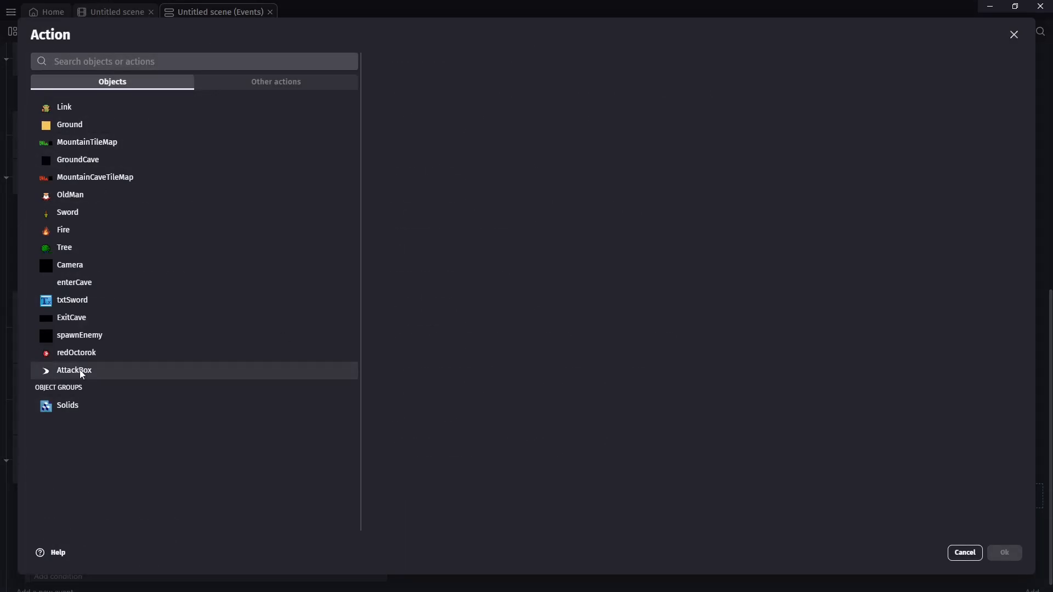
{"action": "left_click", "coordinate": [80, 370]}
{"action": "type", "text": "po"}
{"action": "key", "text": "Return"}
{"action": "left_click", "coordinate": [752, 129]}
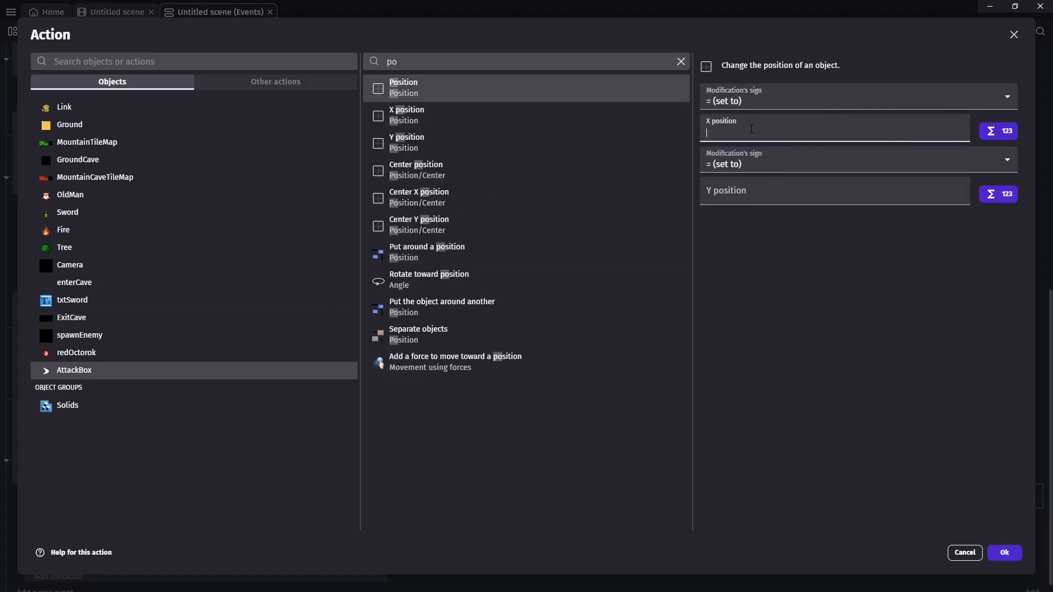
{"action": "type", "text": "Link.X()+12"}
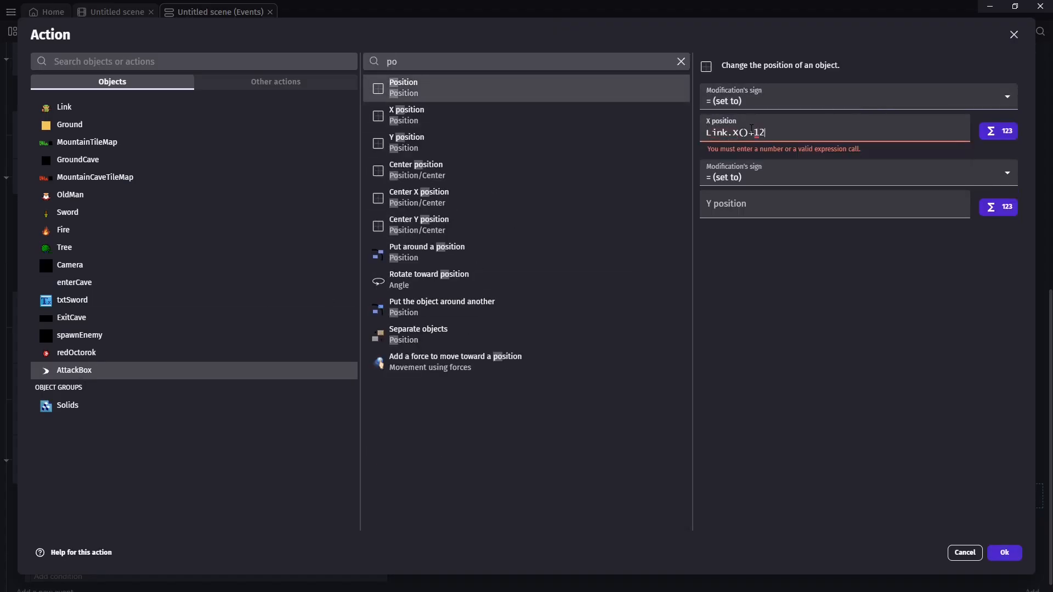
{"action": "left_click", "coordinate": [754, 190]}
{"action": "type", "text": "Link"}
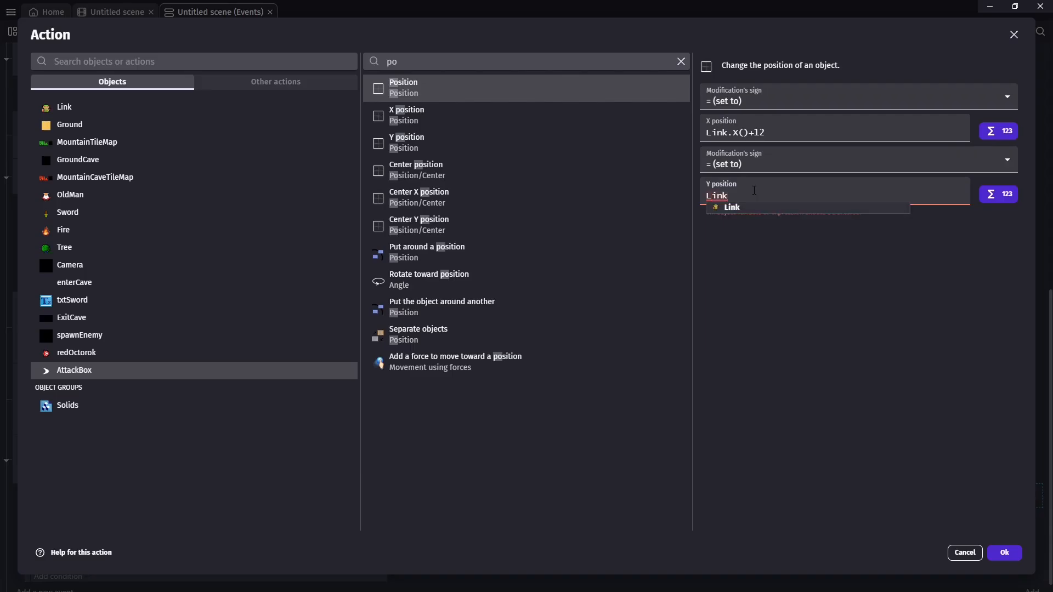
{"action": "type", "text": ".Y()"}
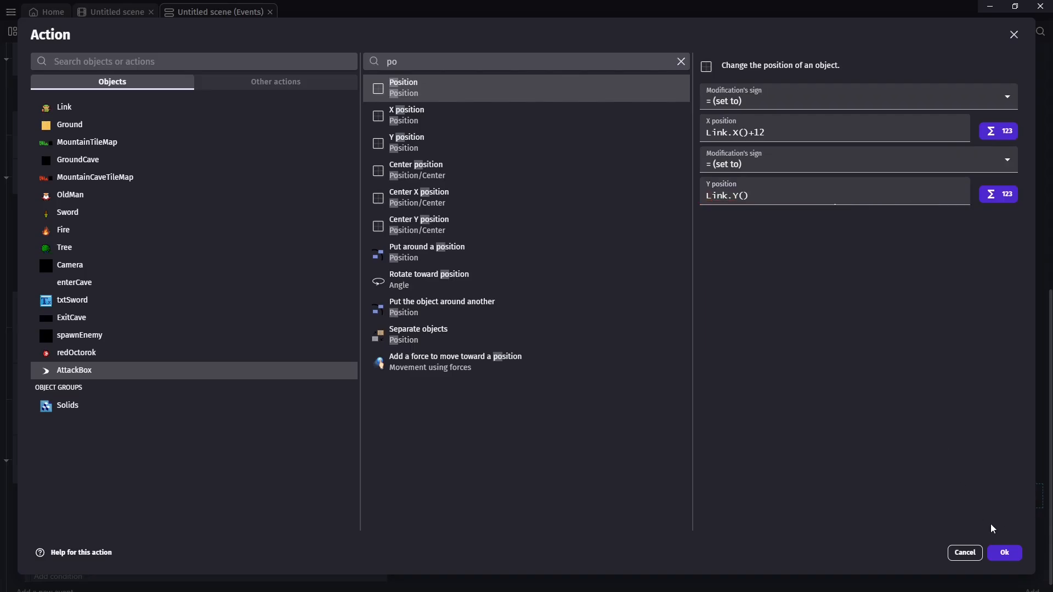
{"action": "left_click", "coordinate": [1003, 552]}
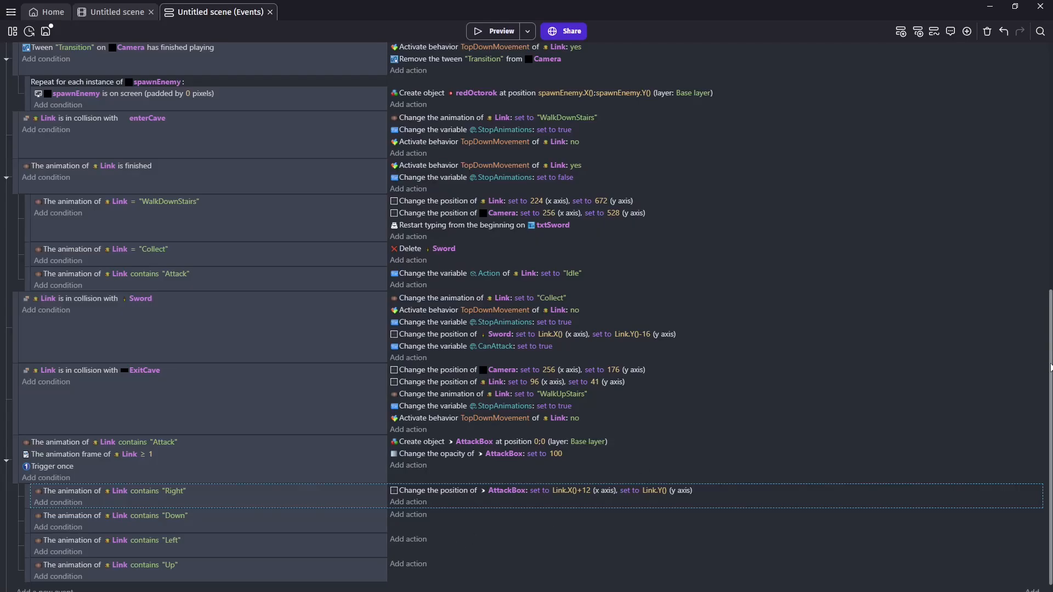
Step: Copy the AttackBox position action into the "Down" sub-event and set it to Link.X() on x and Link.Y()+12 on y
{"action": "scroll", "coordinate": [1050, 367], "scroll_direction": "down", "scroll_amount": 1}
{"action": "left_click", "coordinate": [426, 480]}
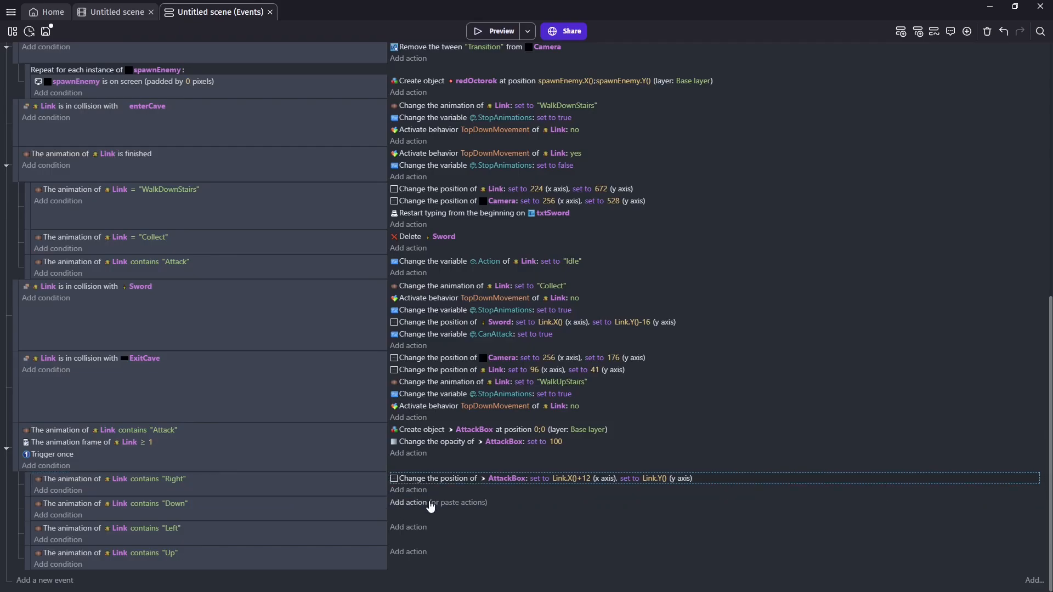
{"action": "left_click", "coordinate": [447, 503]}
{"action": "left_click", "coordinate": [573, 503]}
{"action": "key", "text": "End"}
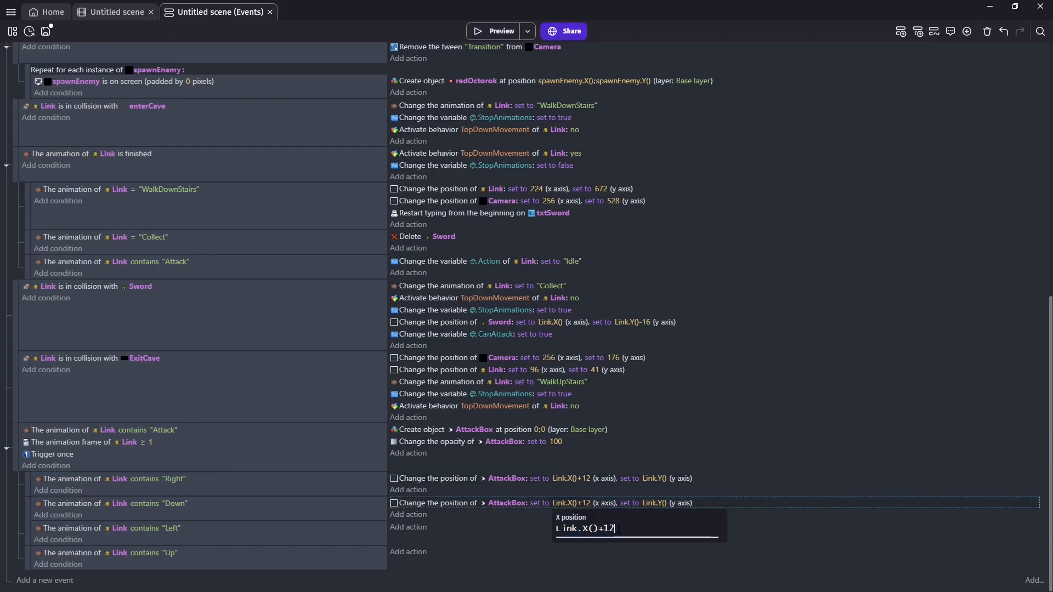
{"action": "key", "text": "BackSpace"}
{"action": "key", "text": "Return"}
{"action": "left_click", "coordinate": [646, 503]}
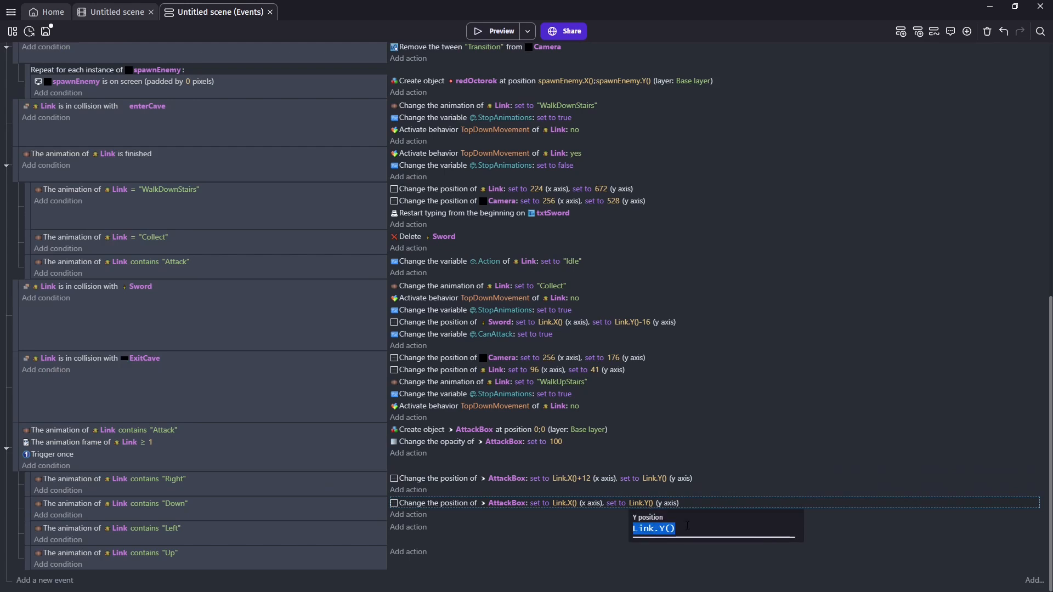
{"action": "type", "text": "+12"}
{"action": "key", "text": "Return"}
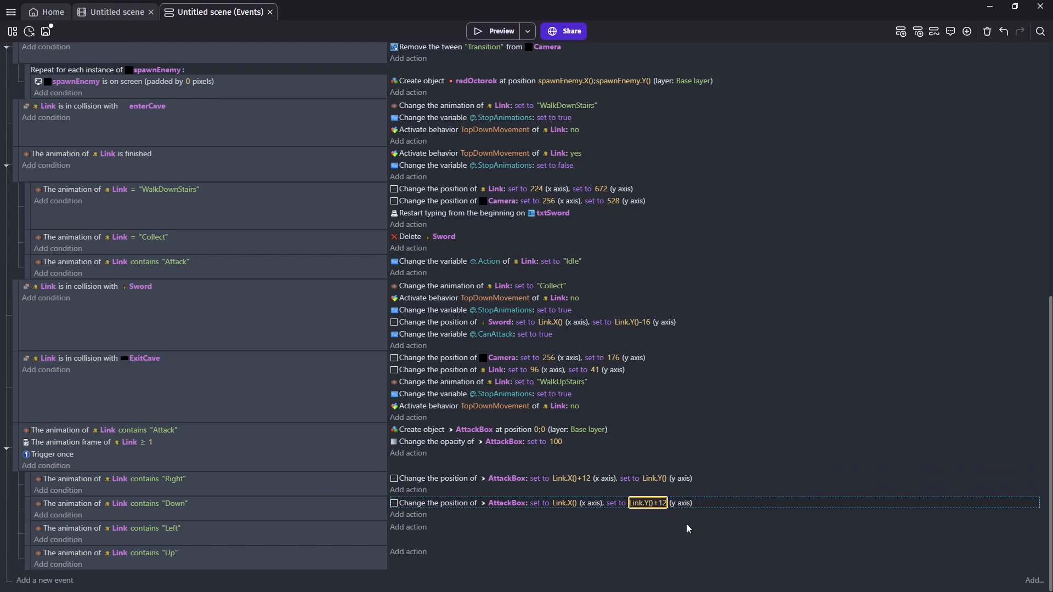
Step: Add an action to the "Down" sub-event that sets AttackBox's angle to 90 degrees
{"action": "left_click", "coordinate": [406, 515]}
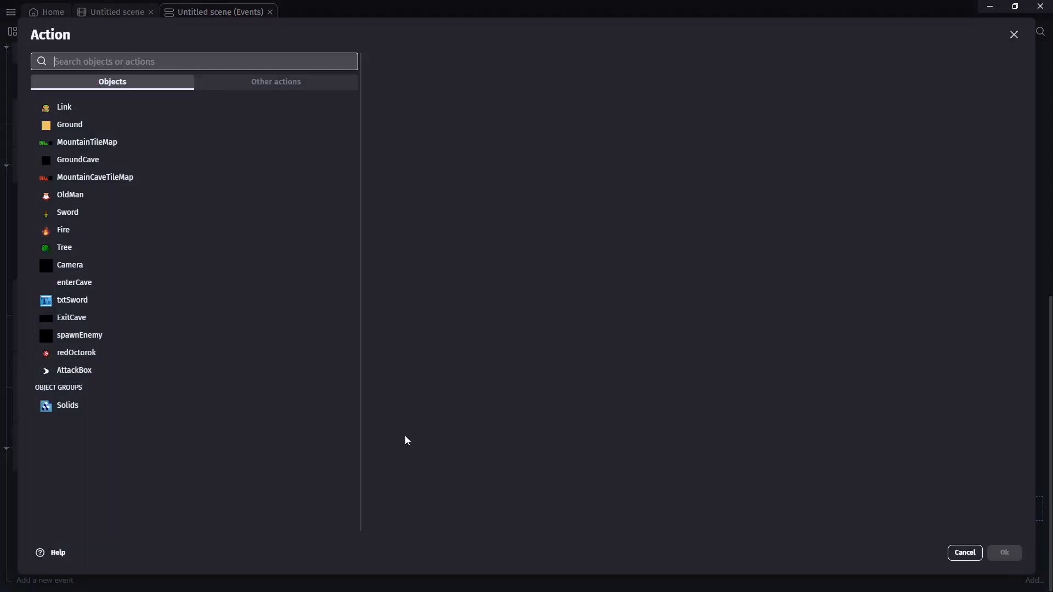
{"action": "left_click", "coordinate": [82, 371]}
{"action": "type", "text": "angl"}
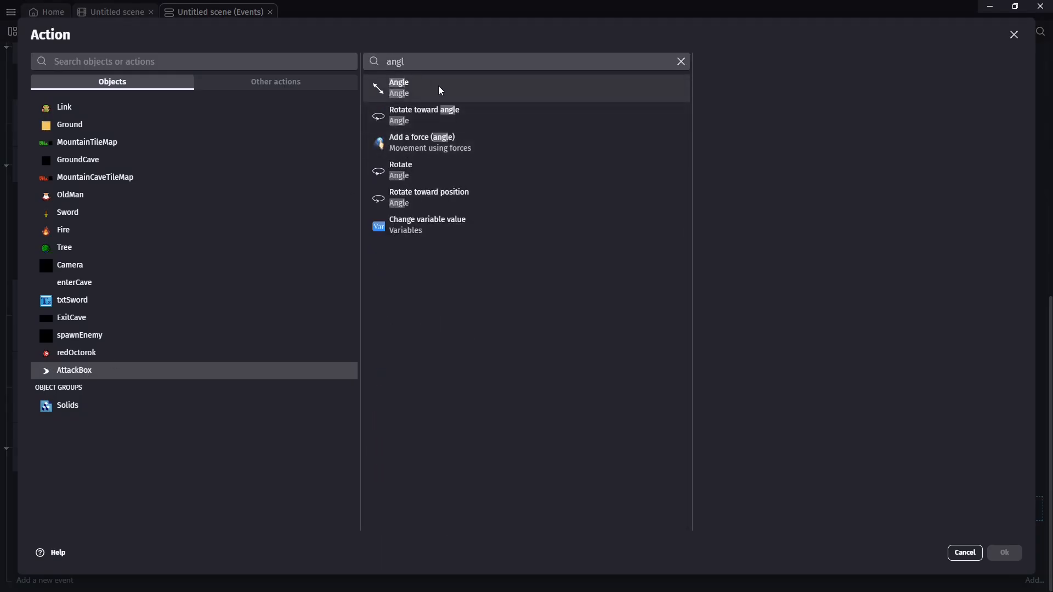
{"action": "left_click", "coordinate": [439, 86]}
{"action": "left_click", "coordinate": [766, 120]}
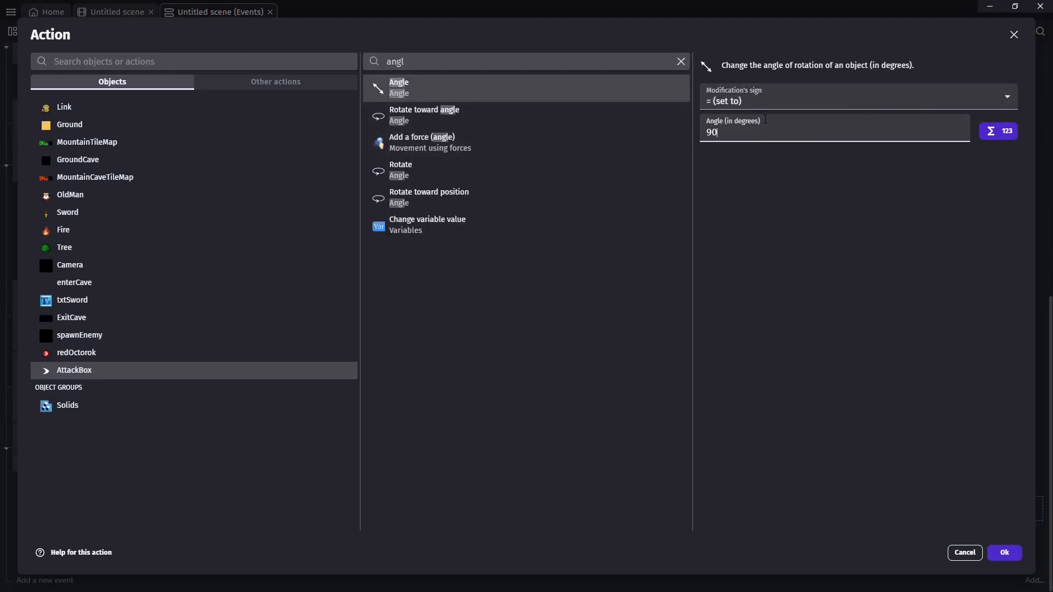
{"action": "left_click", "coordinate": [1020, 557]}
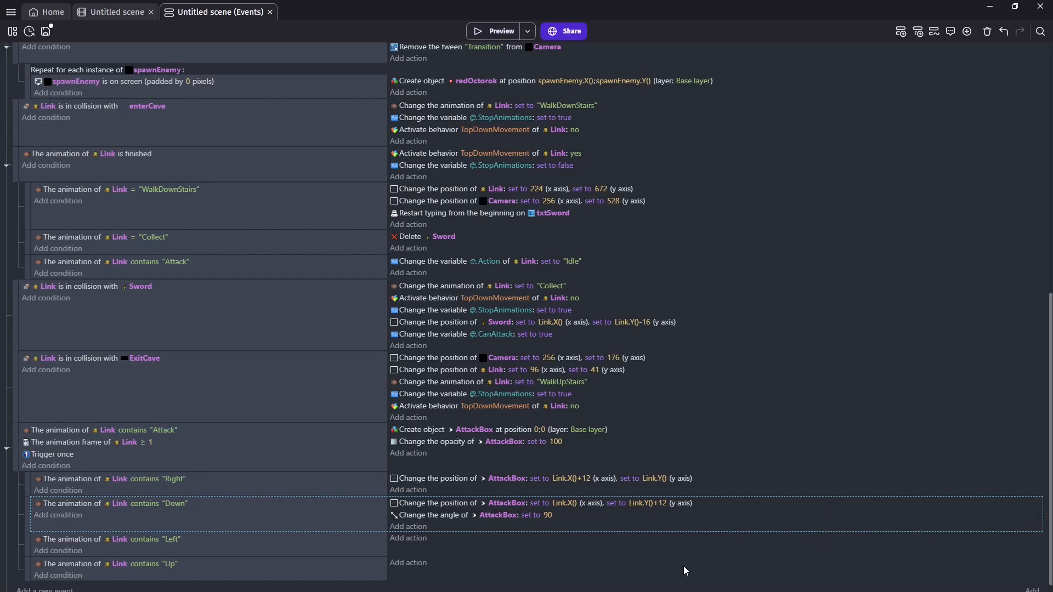
Step: Copy the "Down" position and angle actions into the "Left" sub-event, setting x to Link.X()-12, y to Link.Y() and the angle to 180
{"action": "left_click", "coordinate": [419, 515]}
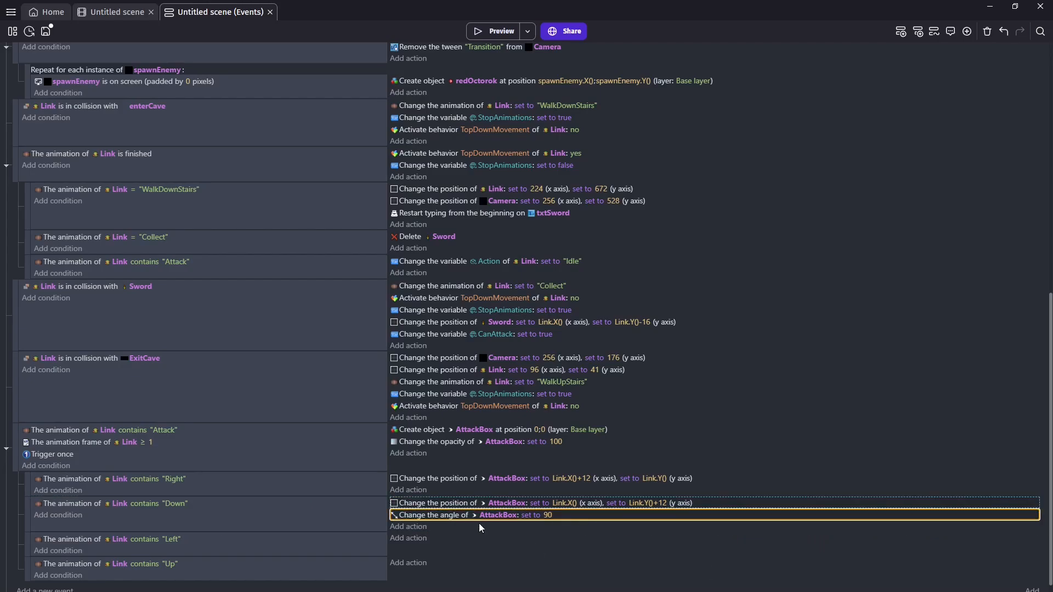
{"action": "left_click", "coordinate": [443, 538]}
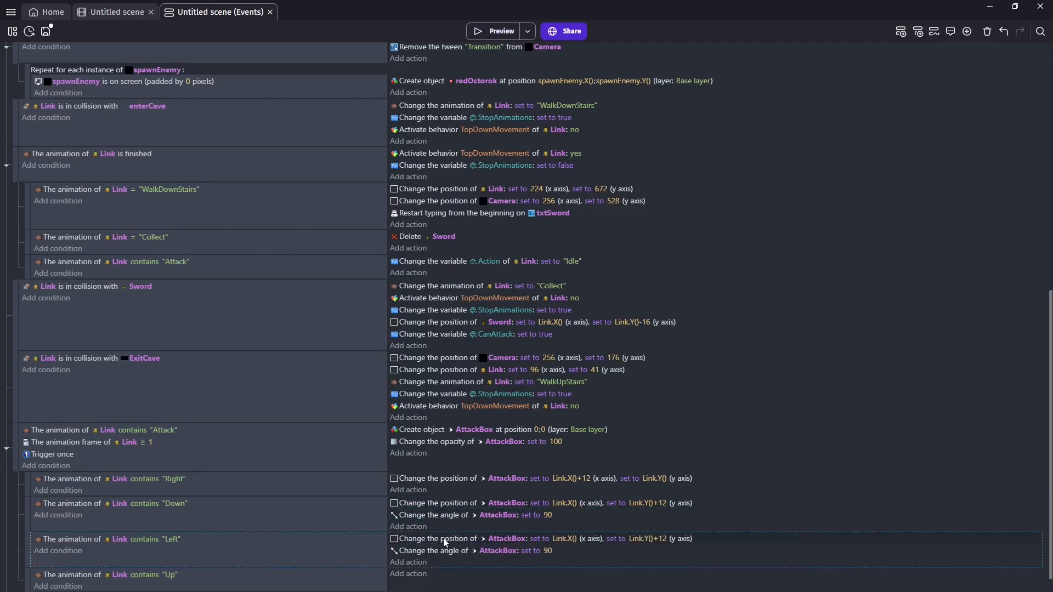
{"action": "left_click", "coordinate": [657, 541]}
{"action": "key", "text": "BackSpace"}
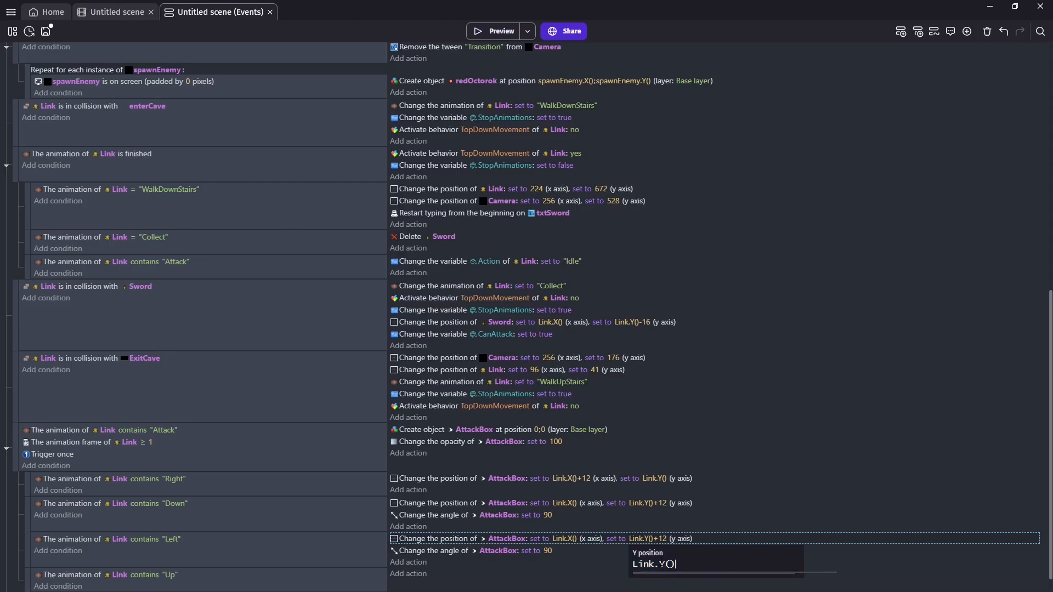
{"action": "left_click", "coordinate": [556, 540]}
{"action": "type", "text": "-12"}
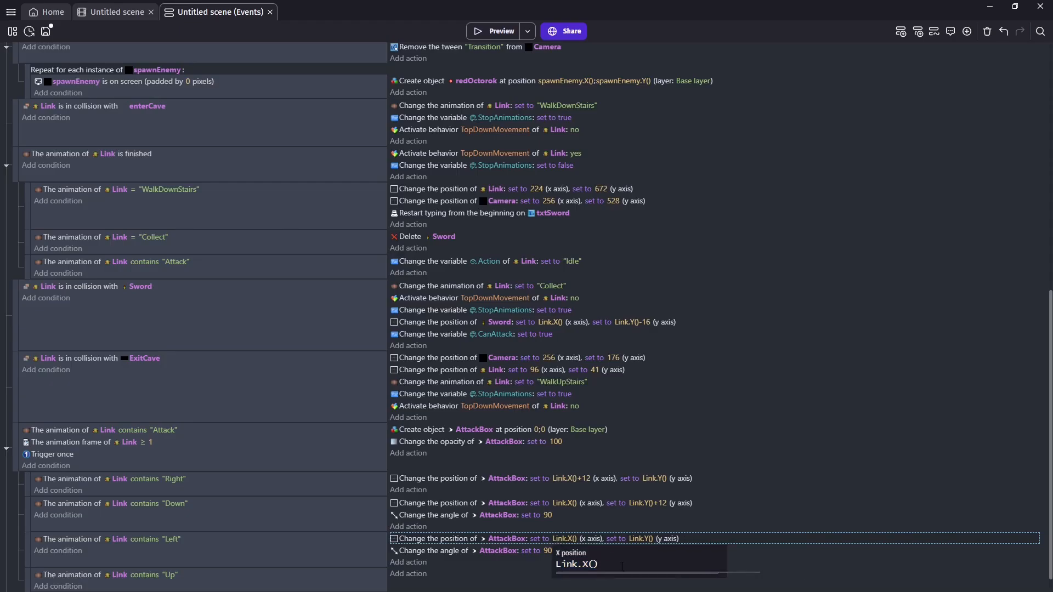
{"action": "key", "text": "Return"}
{"action": "left_click", "coordinate": [547, 551]}
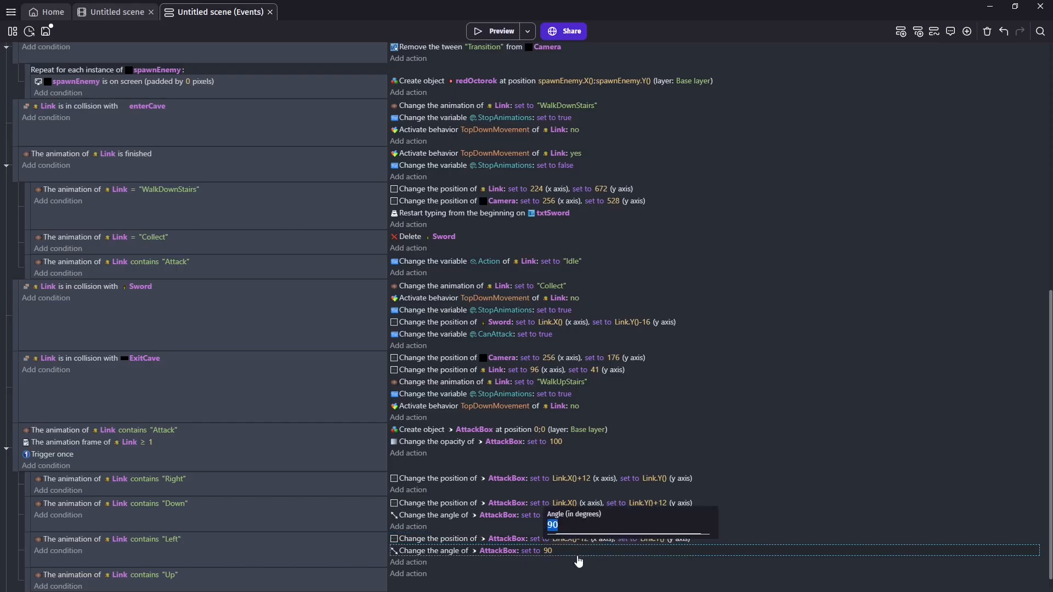
{"action": "type", "text": "180"}
{"action": "key", "text": "Return"}
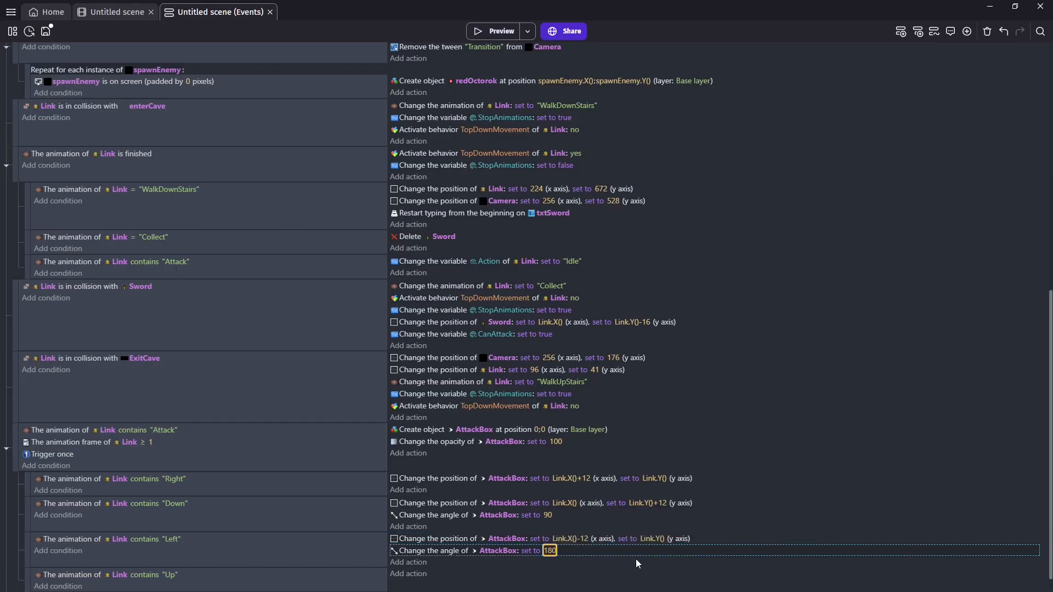
Step: Paste the position and angle actions into the "Up" sub-event, setting y to Link.Y()-12 and the angle to 270
{"action": "left_click", "coordinate": [444, 574]}
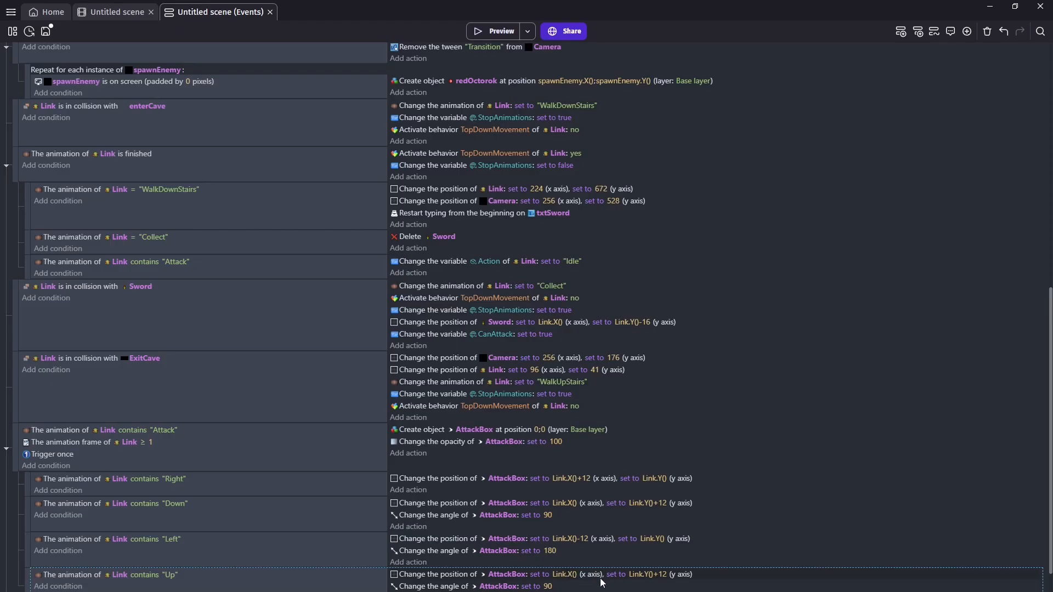
{"action": "left_click", "coordinate": [655, 575]}
{"action": "left_click", "coordinate": [680, 549]}
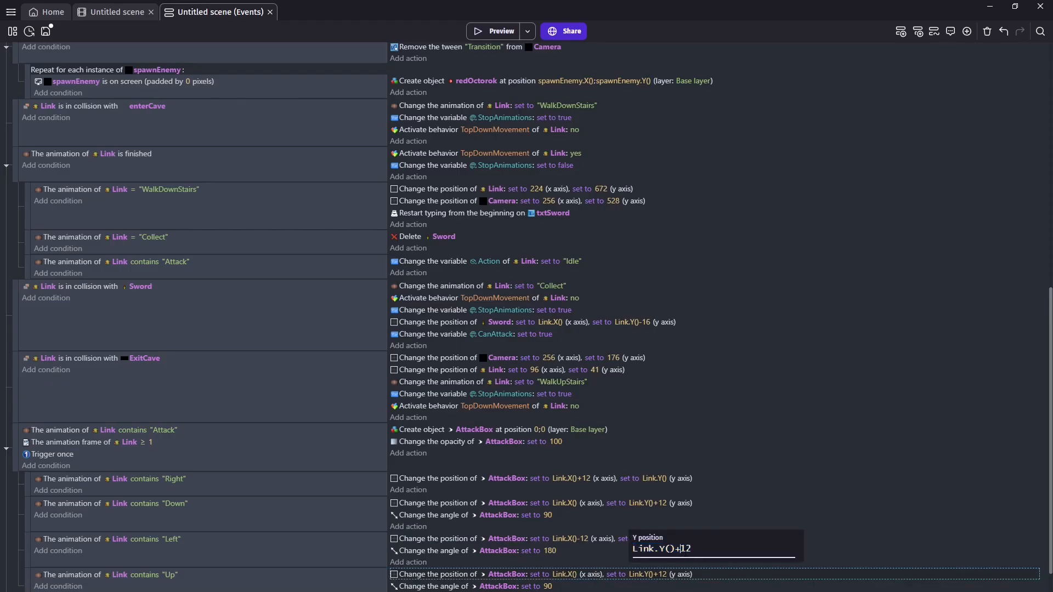
{"action": "key", "text": "Return"}
{"action": "left_click", "coordinate": [549, 586]}
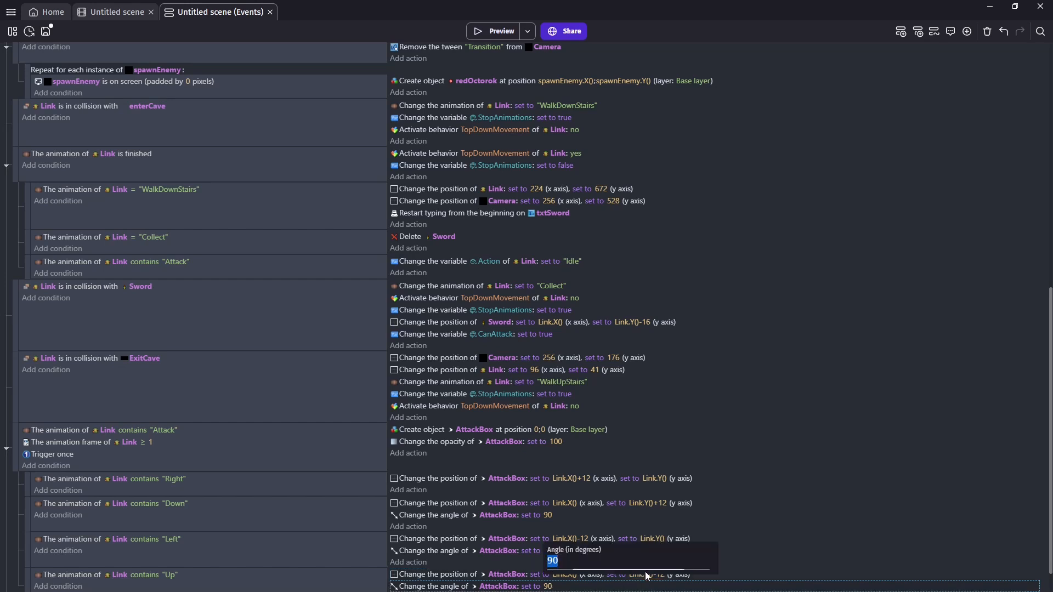
{"action": "type", "text": "270"}
{"action": "key", "text": "Return"}
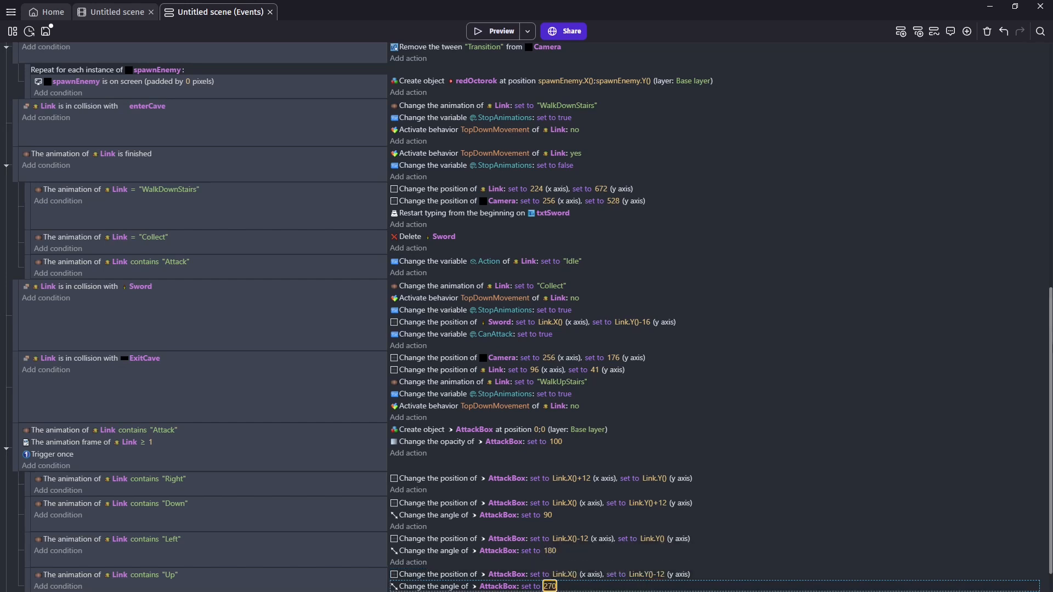
Step: Preview the game, test Link's sword attack and the AttackBox placement in the cave, and close the preview
{"action": "scroll", "coordinate": [1045, 384], "scroll_direction": "down", "scroll_amount": 1}
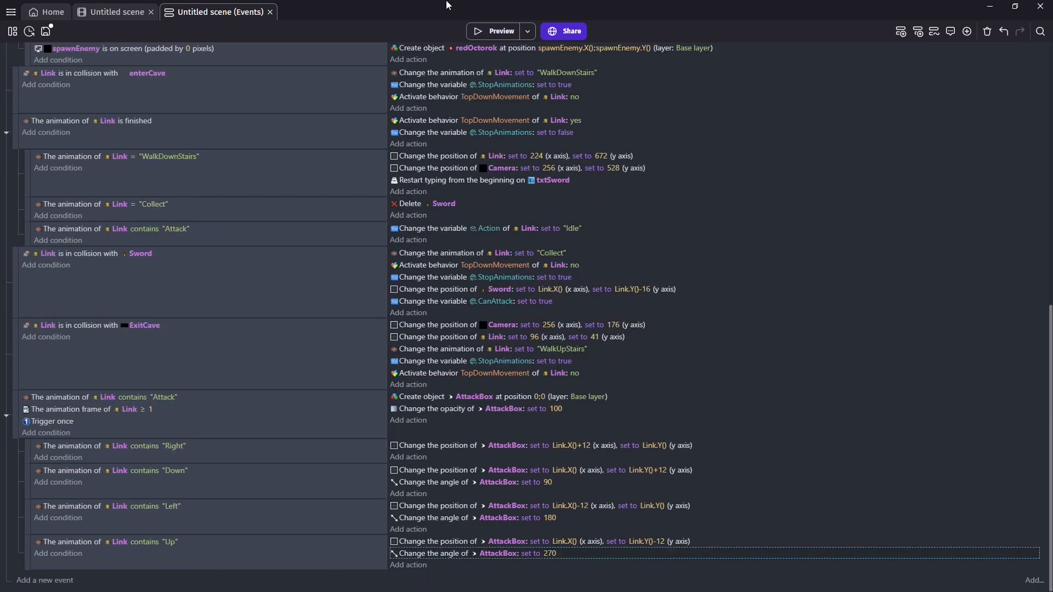
{"action": "left_click", "coordinate": [476, 33]}
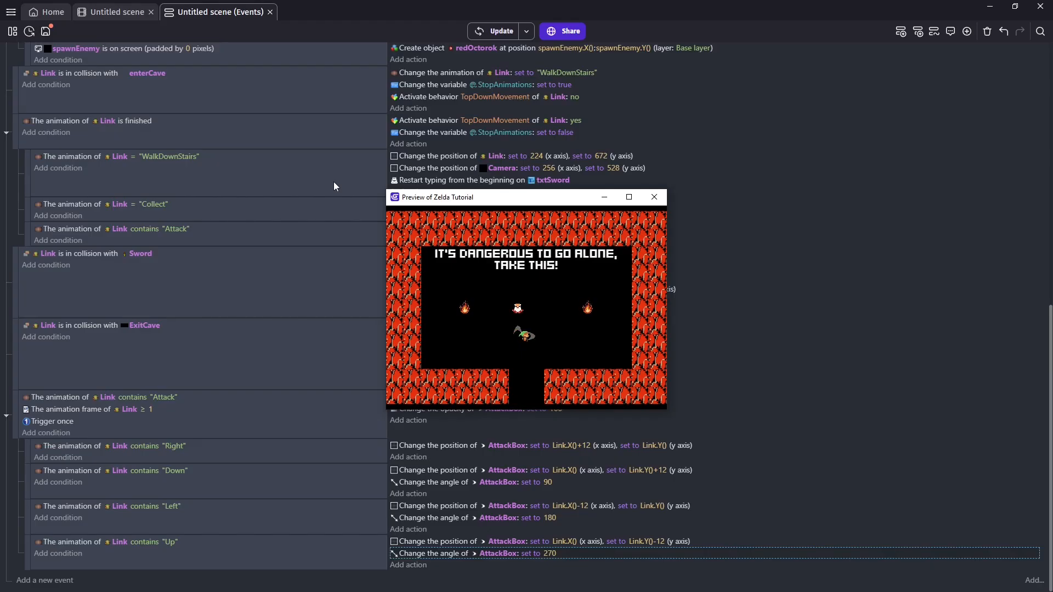
{"action": "key", "text": "space"}
{"action": "key", "text": "Left"}
{"action": "left_click", "coordinate": [657, 199]}
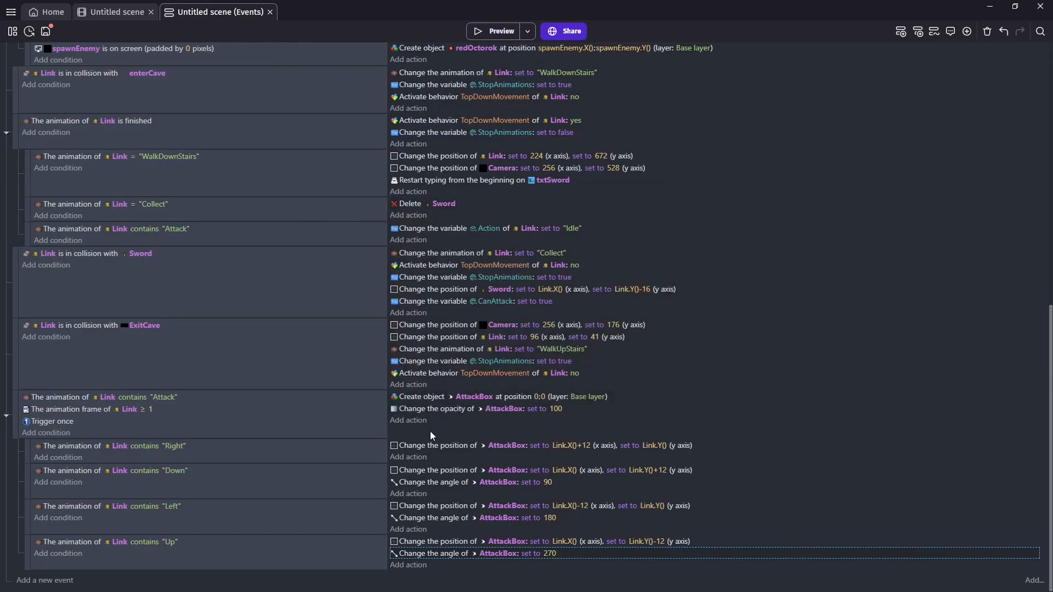
Step: Add an action to the Link "Attack" animation event that starts or resets AttackBox's object timer "Delete"
{"action": "left_click", "coordinate": [405, 420]}
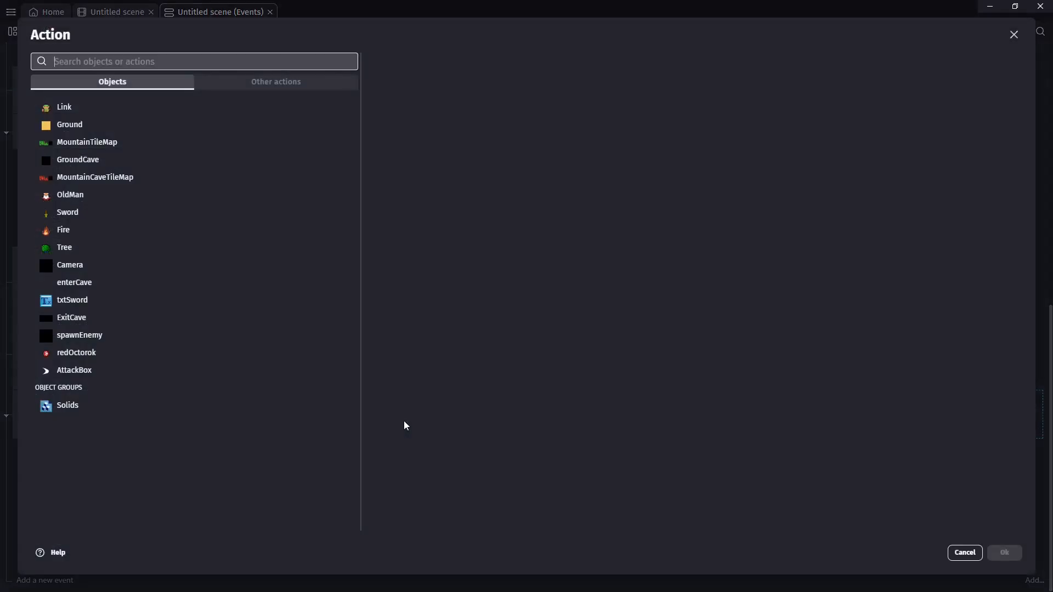
{"action": "left_click", "coordinate": [74, 371]}
{"action": "type", "text": "tim"}
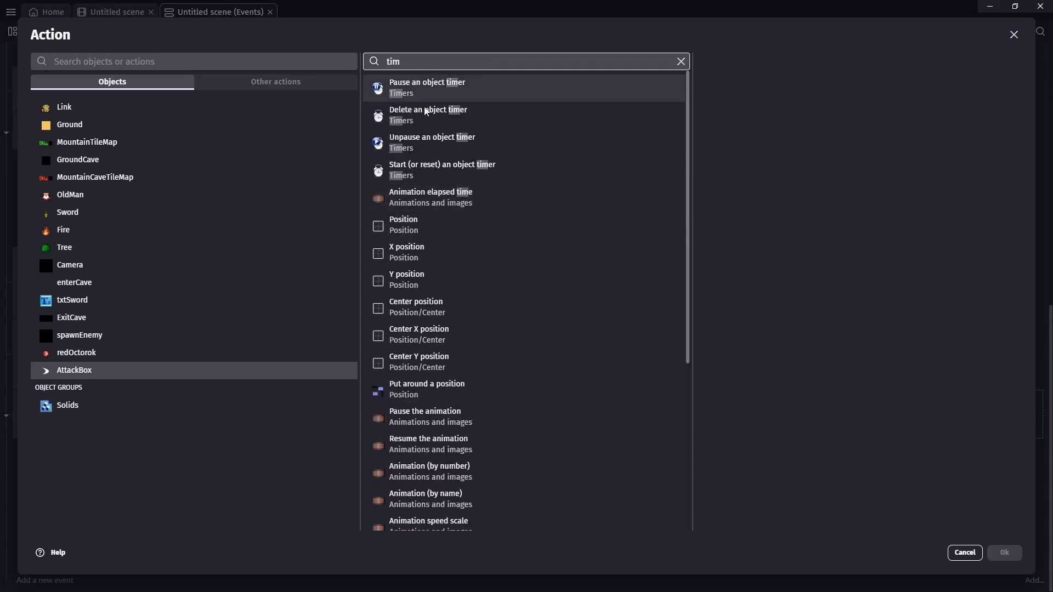
{"action": "left_click", "coordinate": [438, 169]}
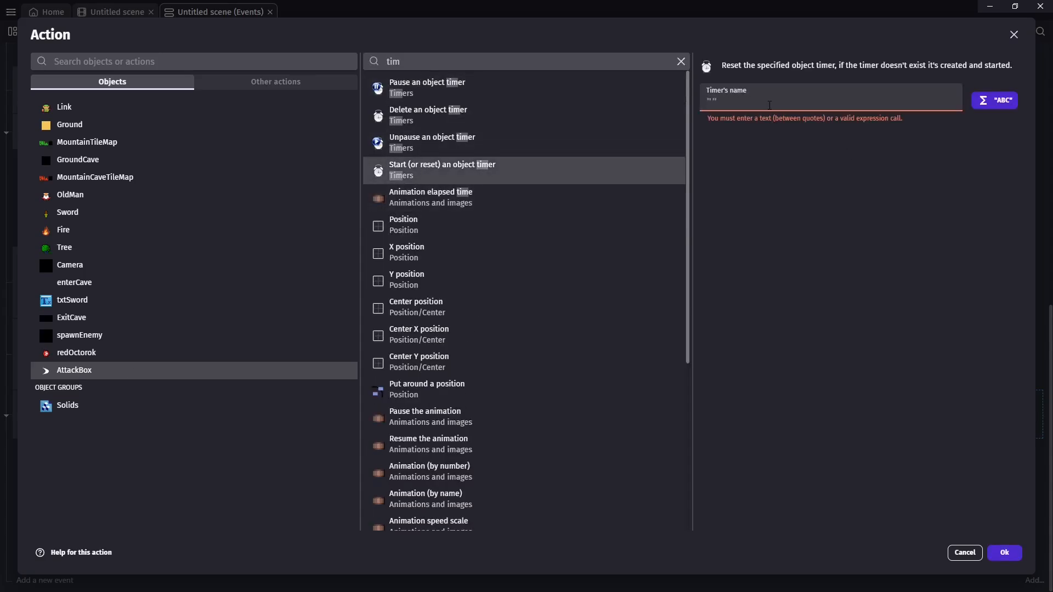
{"action": "type", "text": "\"Delete\""}
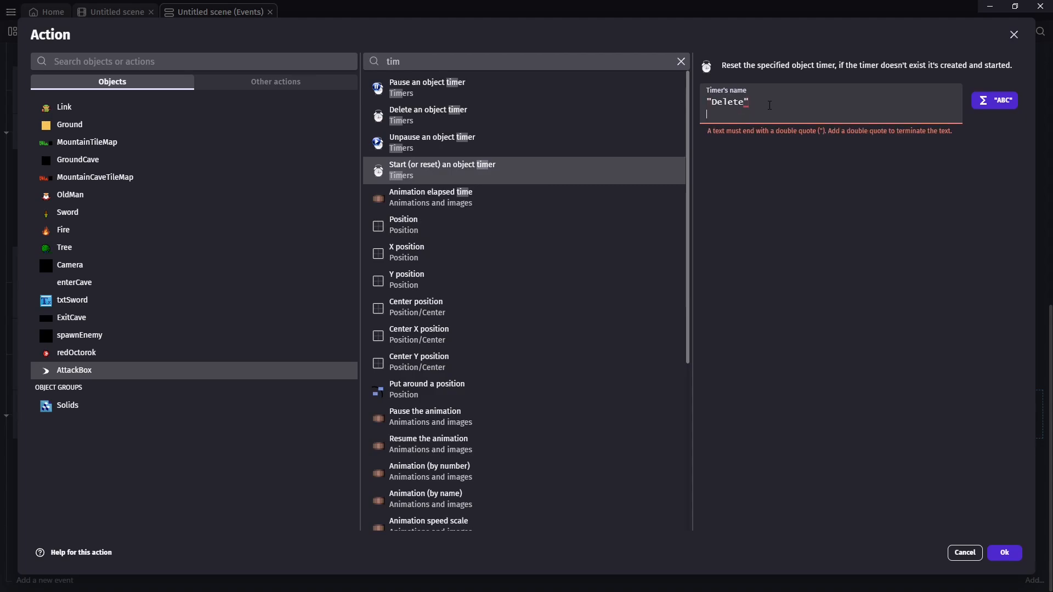
{"action": "left_click", "coordinate": [1005, 552]}
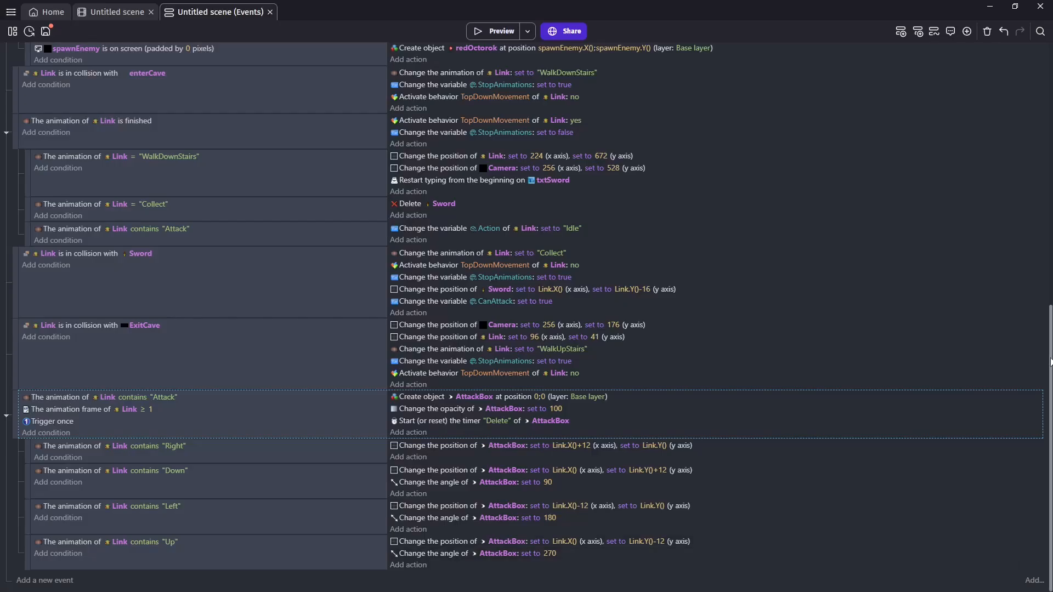
Step: Add a new event with the condition that AttackBox's "Delete" timer is greater than or equal to 0.2 seconds
{"action": "left_click", "coordinate": [28, 581]}
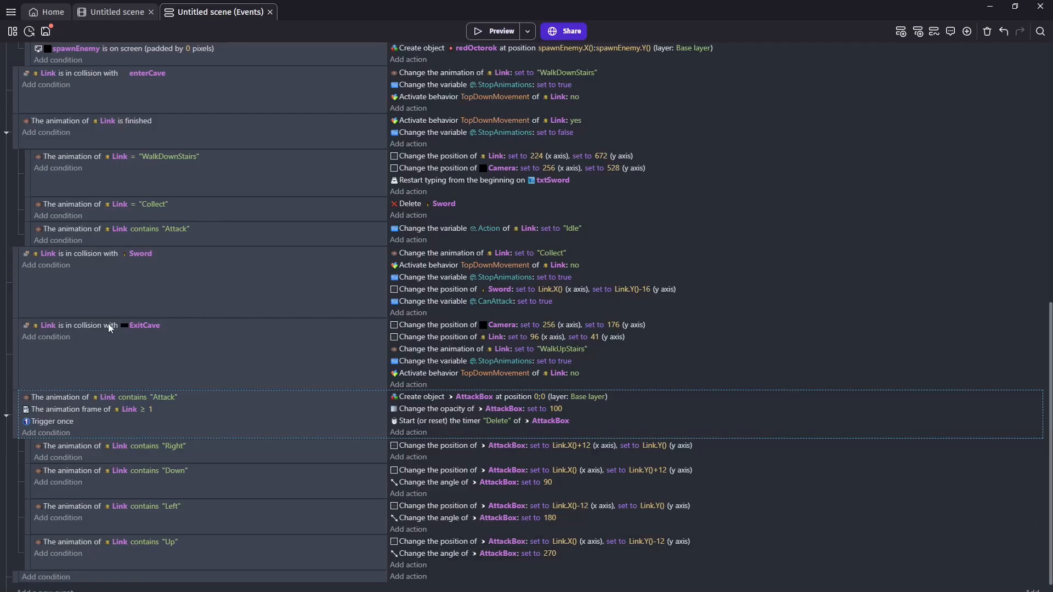
{"action": "left_click", "coordinate": [48, 576]}
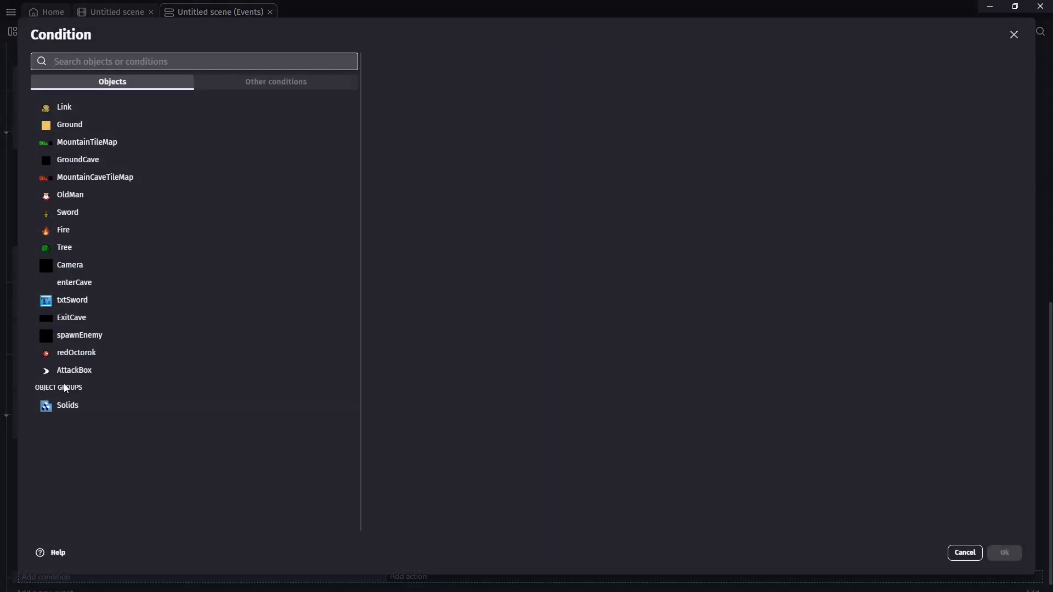
{"action": "left_click", "coordinate": [99, 371]}
{"action": "type", "text": "timer"}
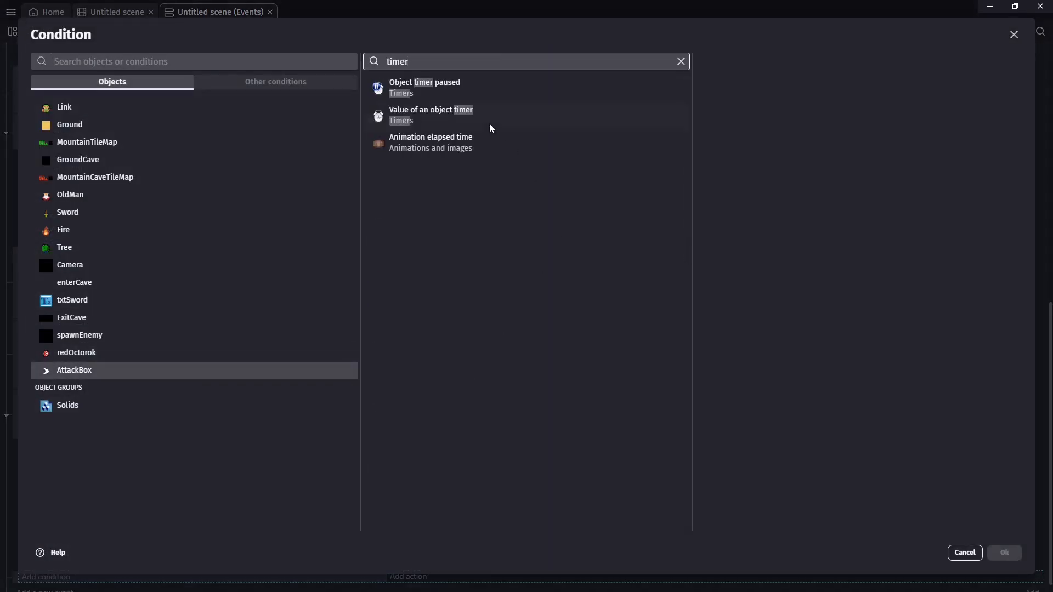
{"action": "left_click", "coordinate": [547, 120]}
{"action": "left_click", "coordinate": [736, 159]}
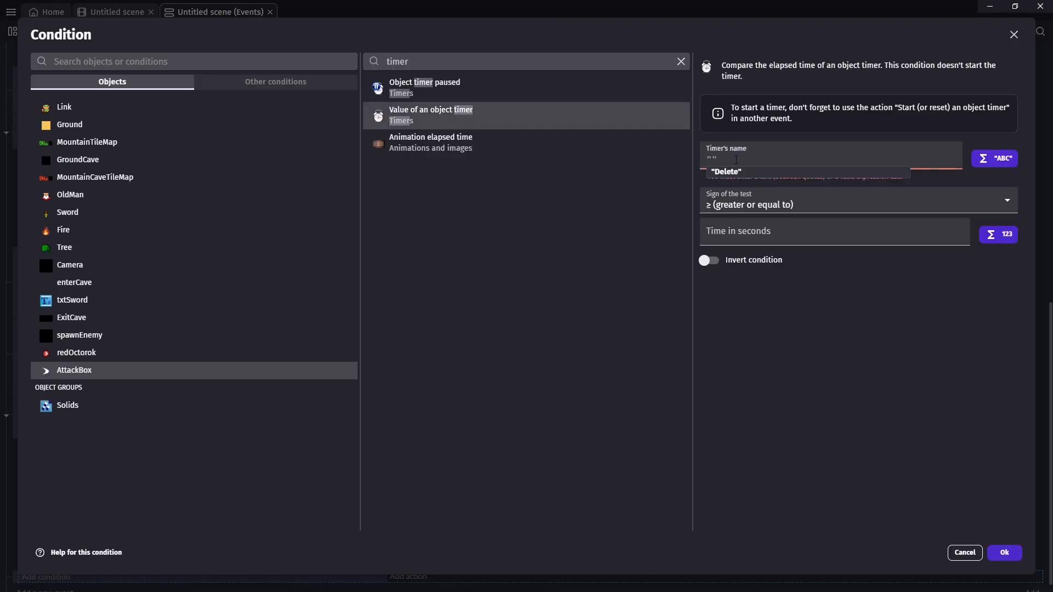
{"action": "left_click", "coordinate": [735, 171]}
{"action": "left_click", "coordinate": [748, 229]}
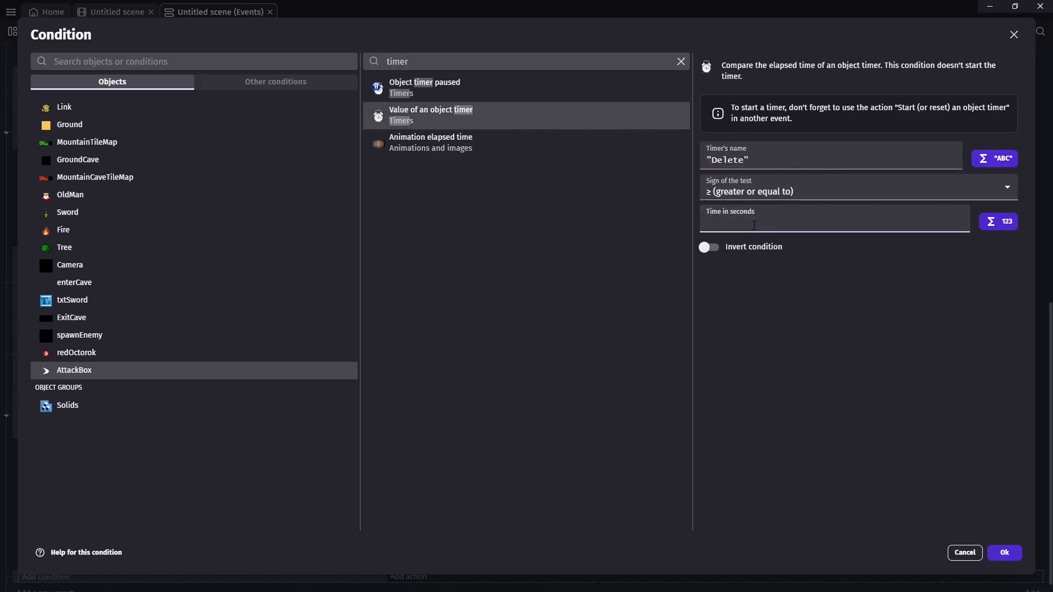
{"action": "left_click", "coordinate": [1005, 552]}
Step: Add an action to the "Delete" timer event that deletes the AttackBox object
{"action": "left_click", "coordinate": [399, 577]}
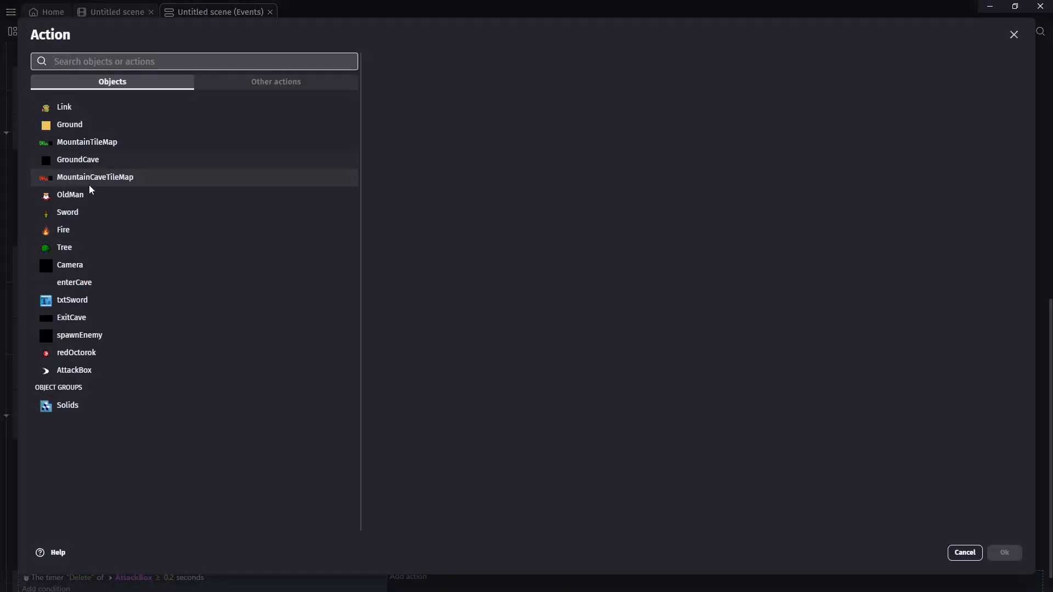
{"action": "left_click", "coordinate": [79, 372]}
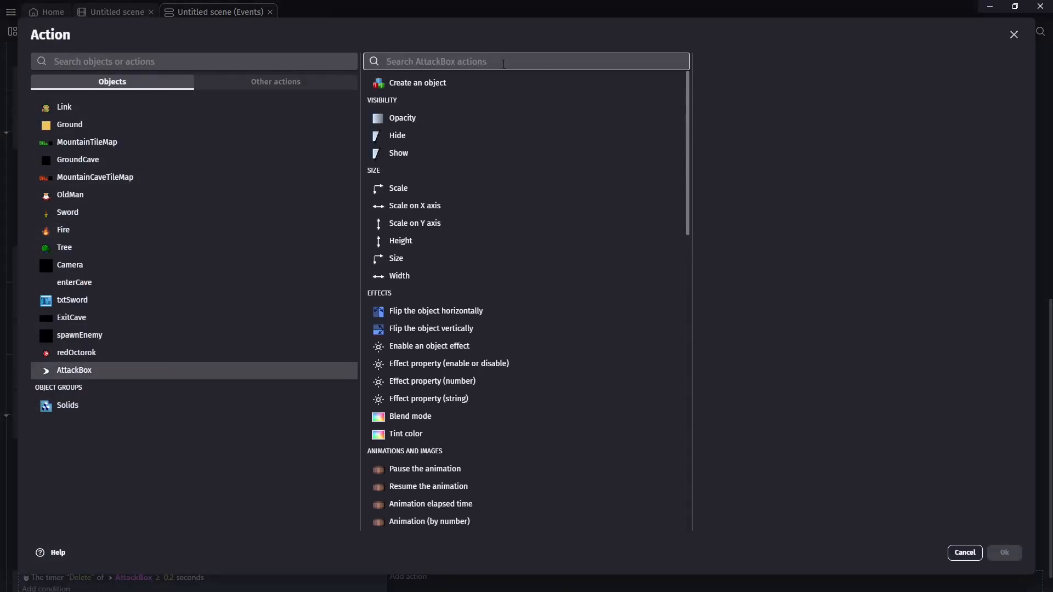
{"action": "type", "text": "delete"}
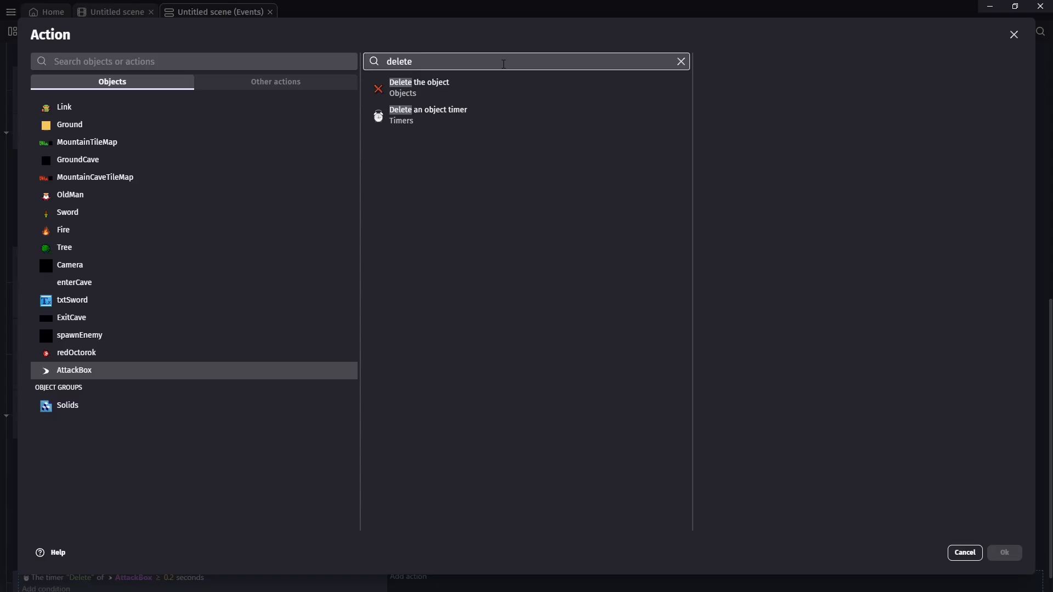
{"action": "left_click", "coordinate": [465, 90]}
{"action": "left_click", "coordinate": [1007, 553]}
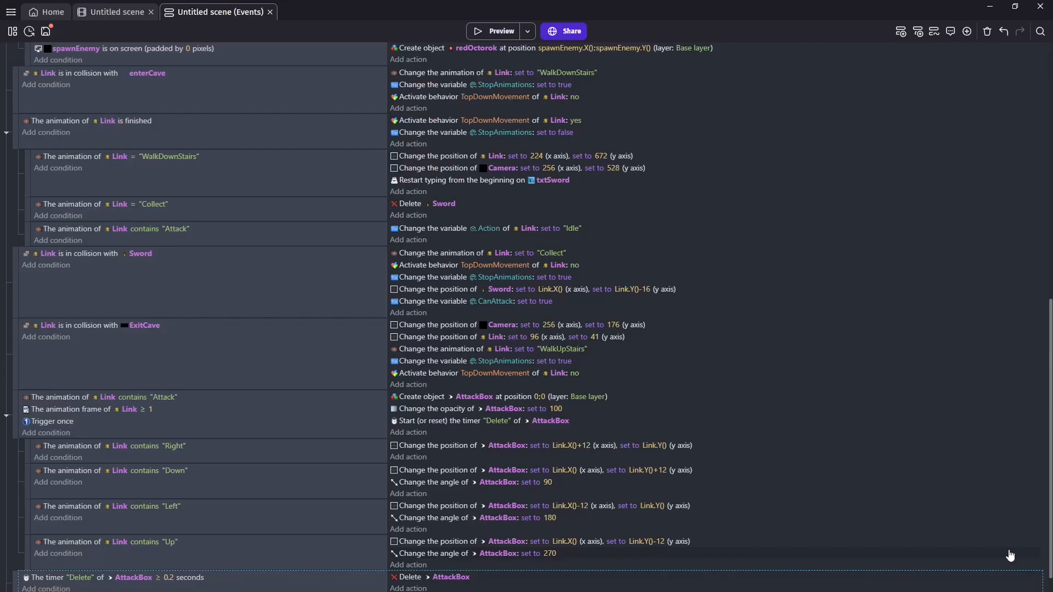
Step: Add a new event at the end of the list with the condition that AttackBox is in collision with redOctorok
{"action": "scroll", "coordinate": [566, 511], "scroll_direction": "down", "scroll_amount": 1}
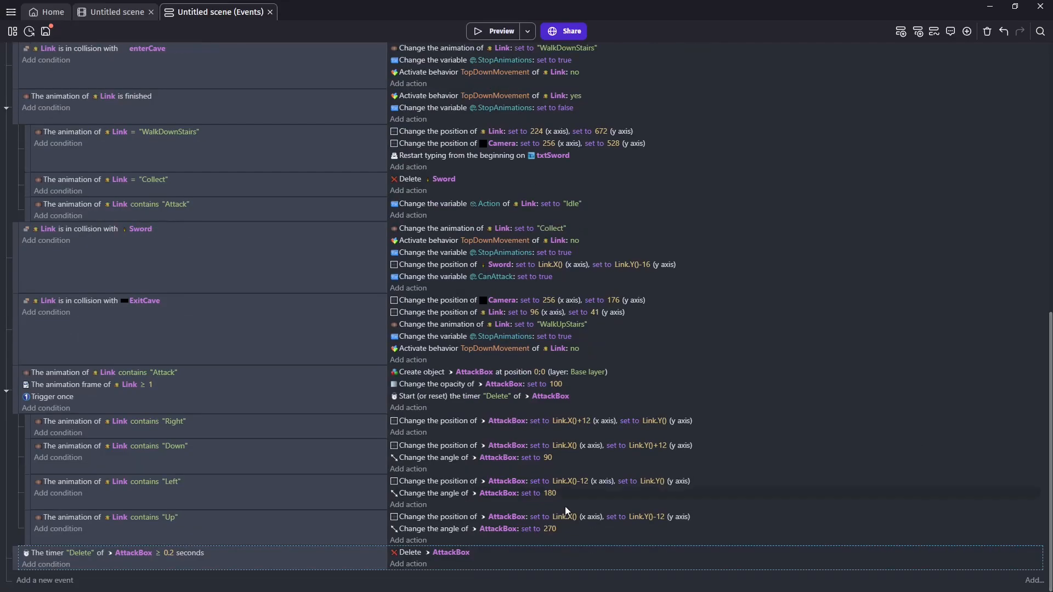
{"action": "left_click", "coordinate": [40, 582]}
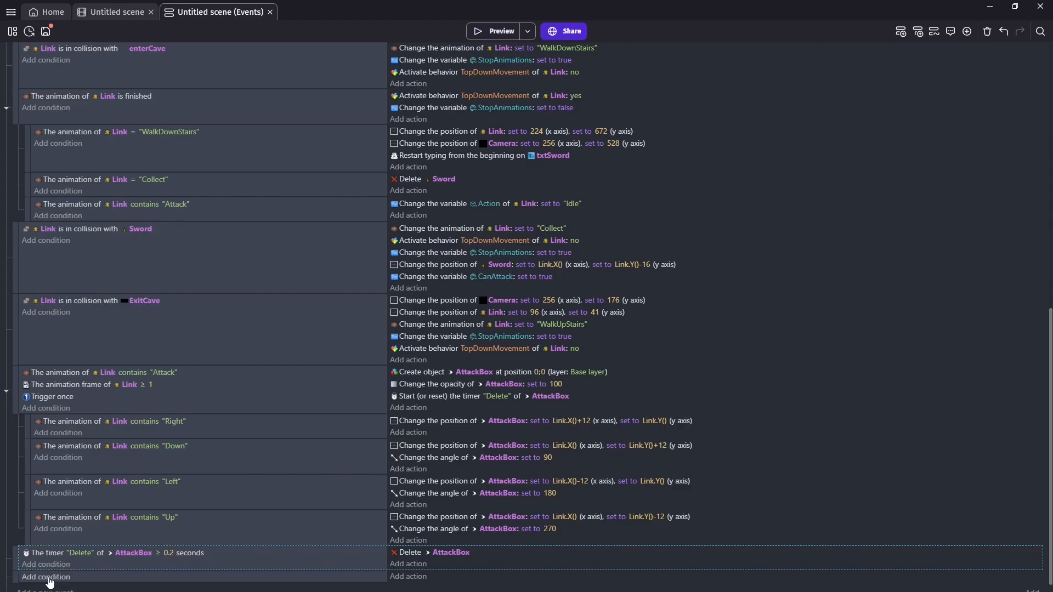
{"action": "left_click", "coordinate": [47, 578]}
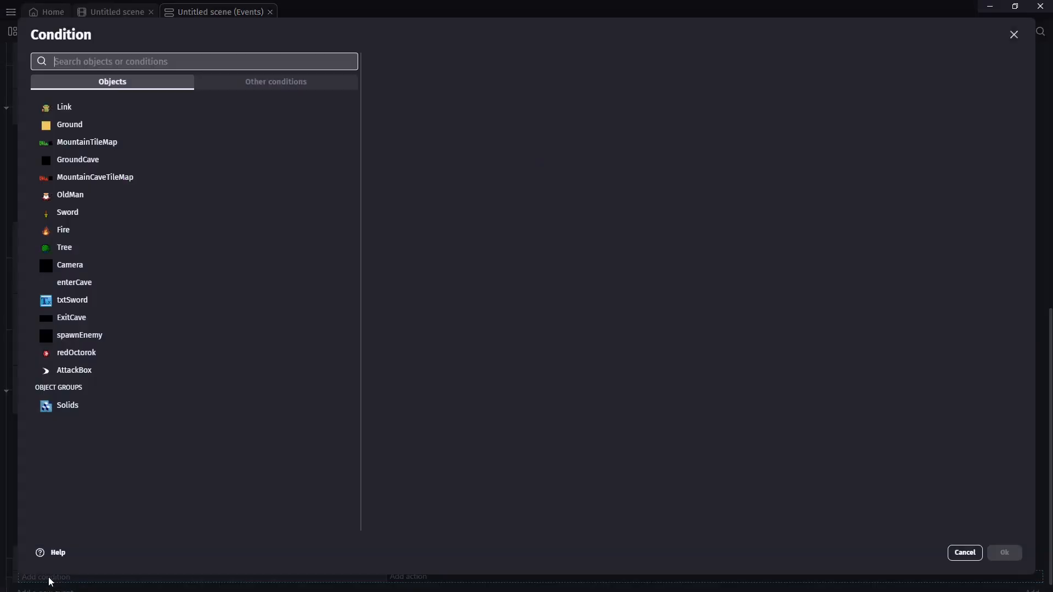
{"action": "left_click", "coordinate": [82, 371]}
{"action": "type", "text": "coll"}
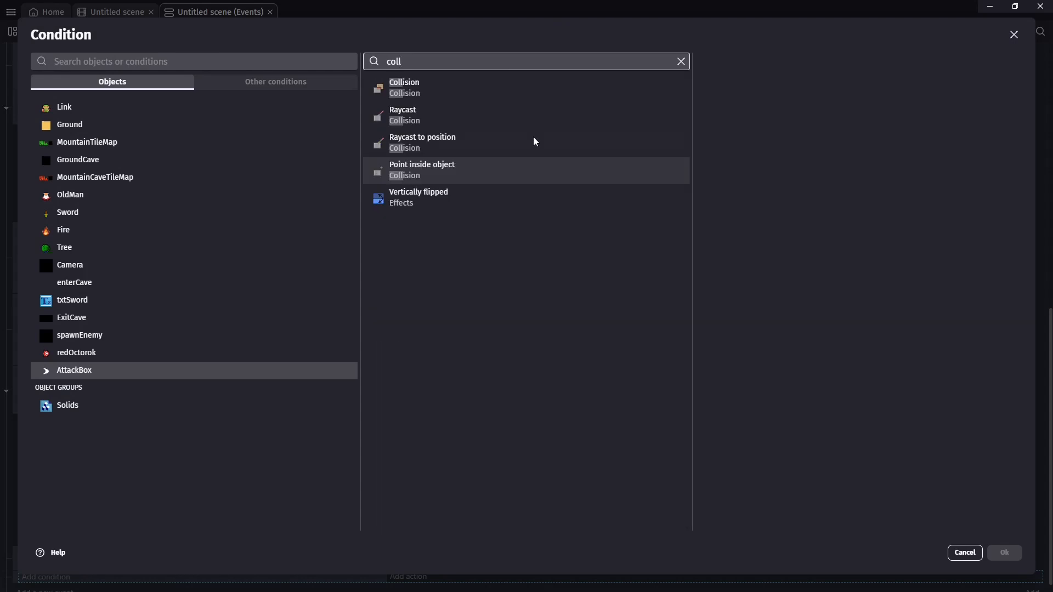
{"action": "left_click", "coordinate": [456, 92]}
{"action": "type", "text": "red"}
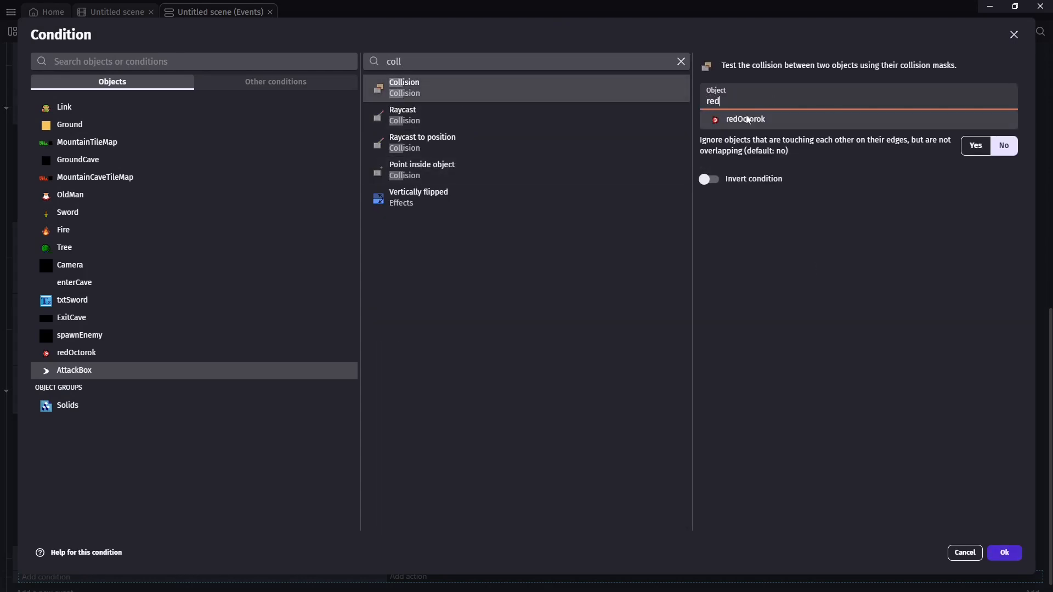
{"action": "key", "text": "Return"}
{"action": "left_click", "coordinate": [1004, 553]}
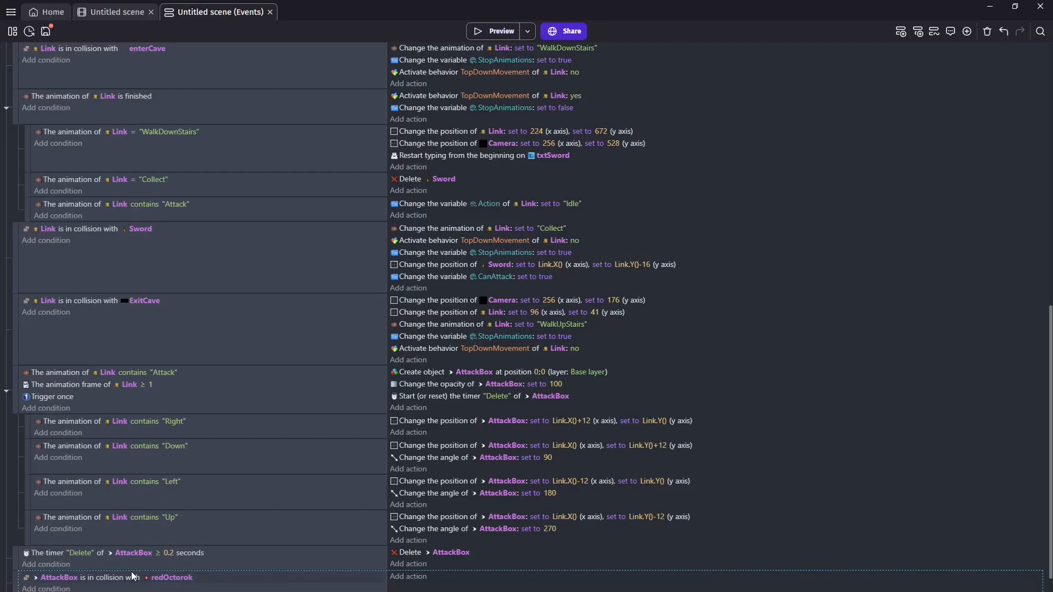
Step: Add a "Trigger once while true" condition to the AttackBox and redOctorok collision event
{"action": "left_click", "coordinate": [46, 589]}
{"action": "type", "text": "once"}
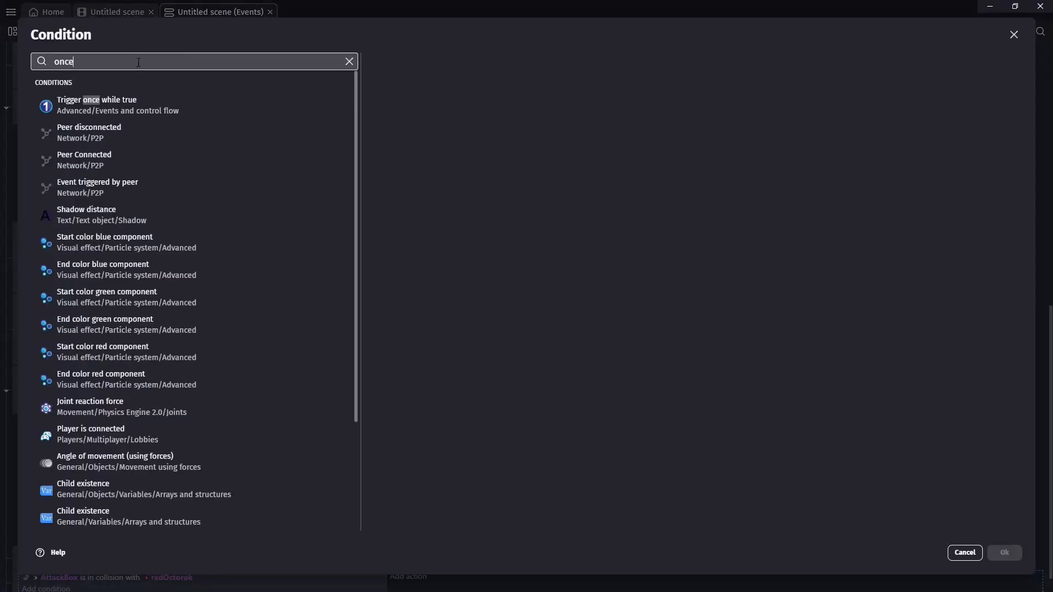
{"action": "left_click", "coordinate": [137, 105]}
{"action": "left_click", "coordinate": [1005, 553]}
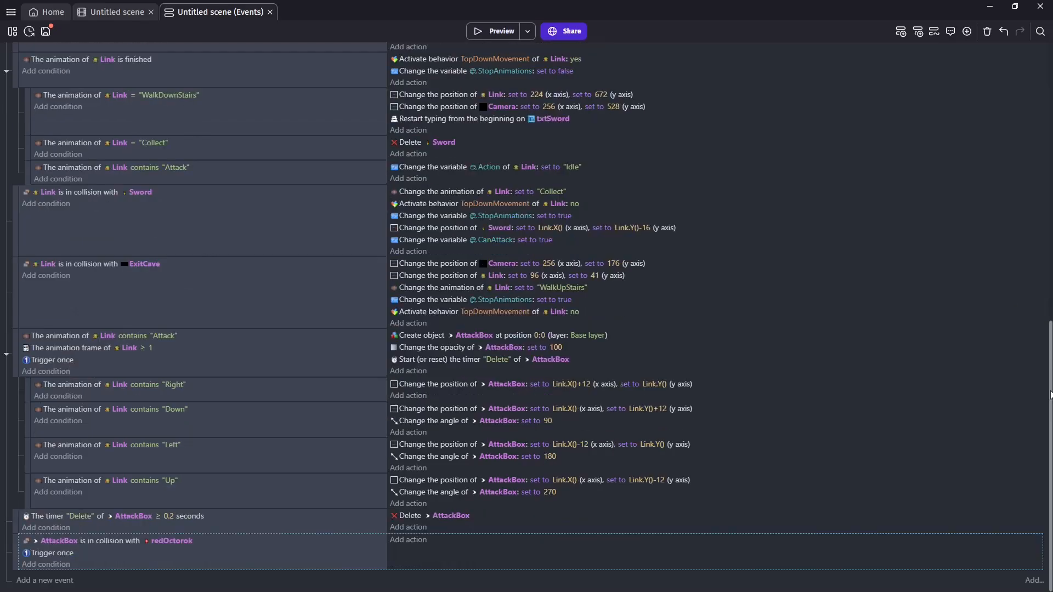
Step: Start an angle-based force action on redOctorok in the AttackBox collision event, with angle AngleBetweenPositions(Link.X(),Link.Y(),redOctorok.X(),redOctorok.Y())
{"action": "scroll", "coordinate": [713, 466], "scroll_direction": "down", "scroll_amount": 1}
{"action": "left_click", "coordinate": [409, 541]}
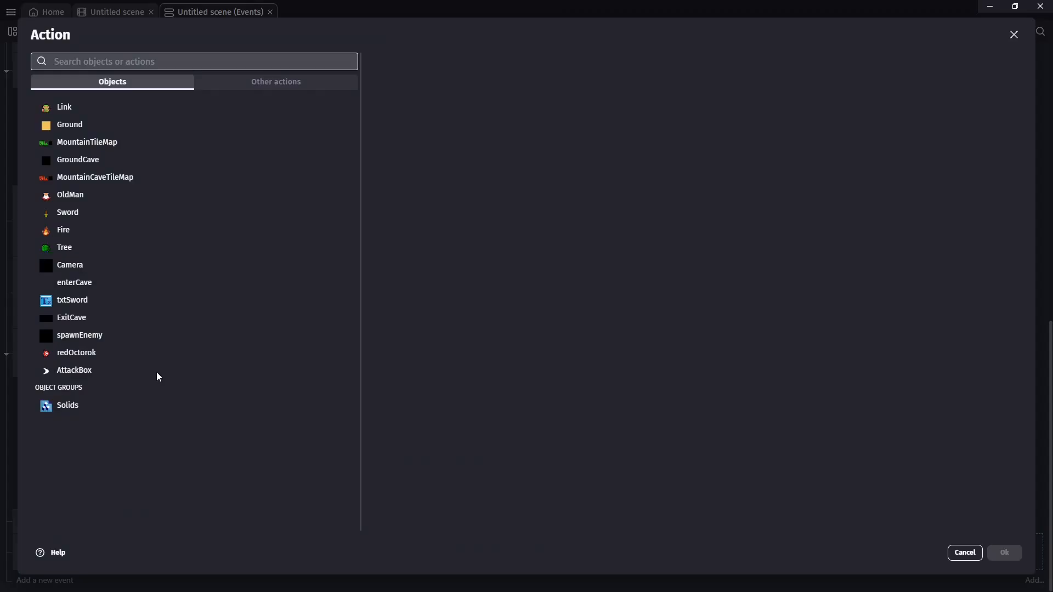
{"action": "left_click", "coordinate": [74, 353]}
{"action": "type", "text": "force"}
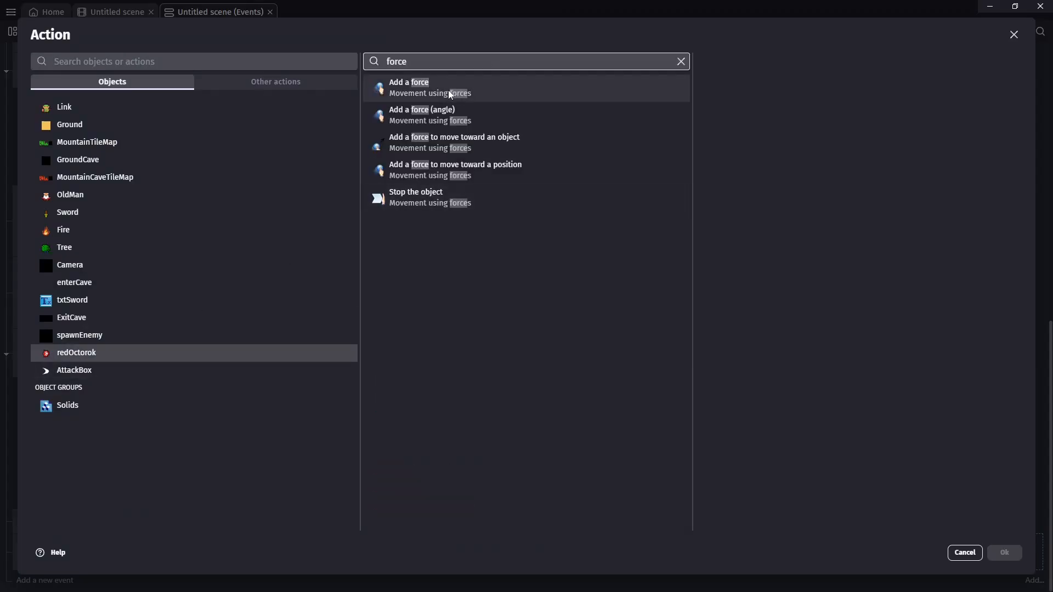
{"action": "left_click", "coordinate": [421, 113]}
{"action": "type", "text": "A"}
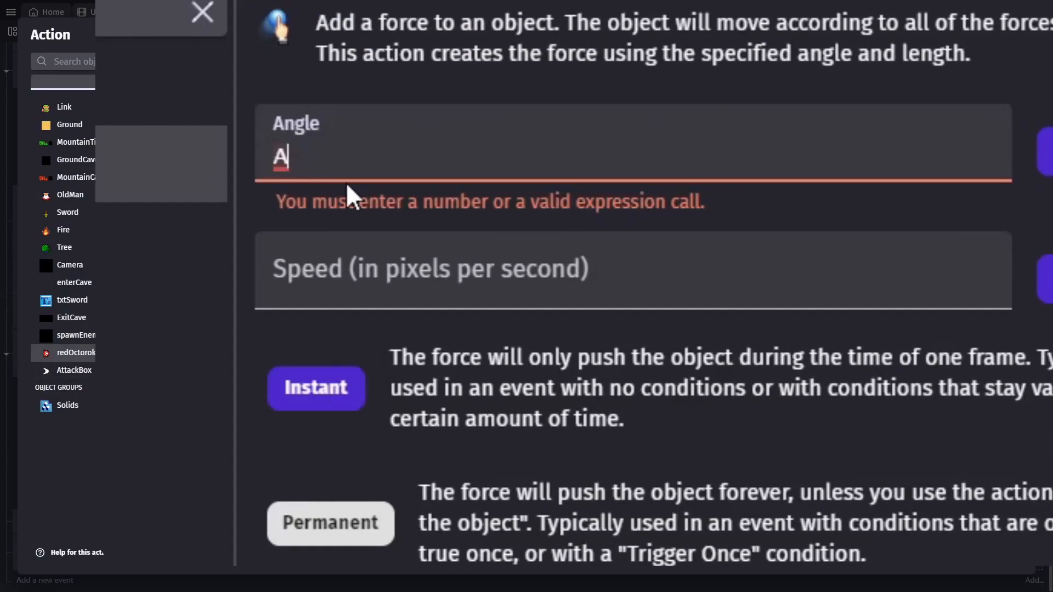
{"action": "type", "text": "ngle"}
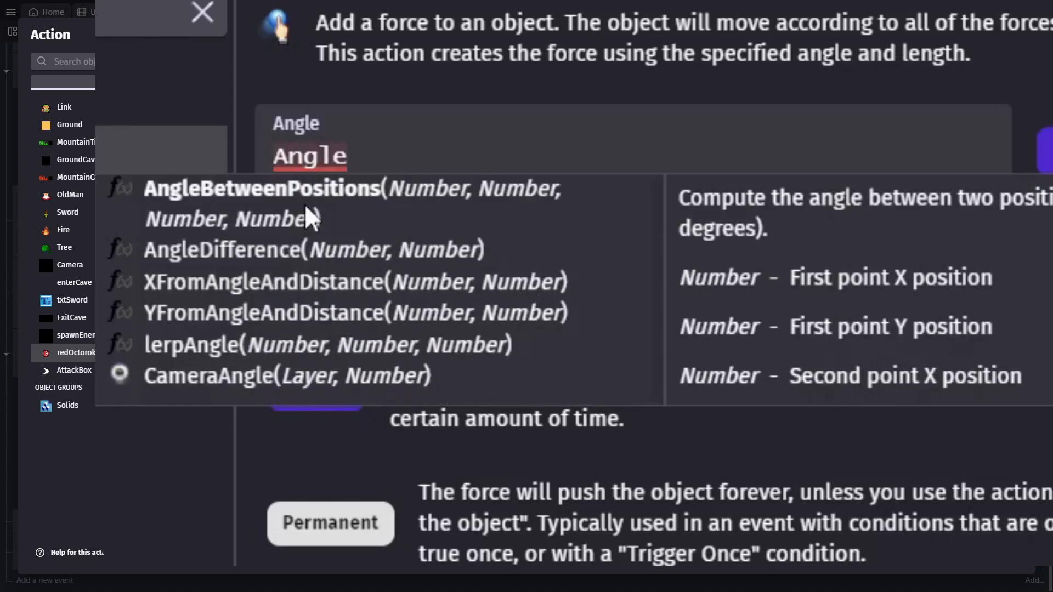
{"action": "left_click", "coordinate": [304, 190]}
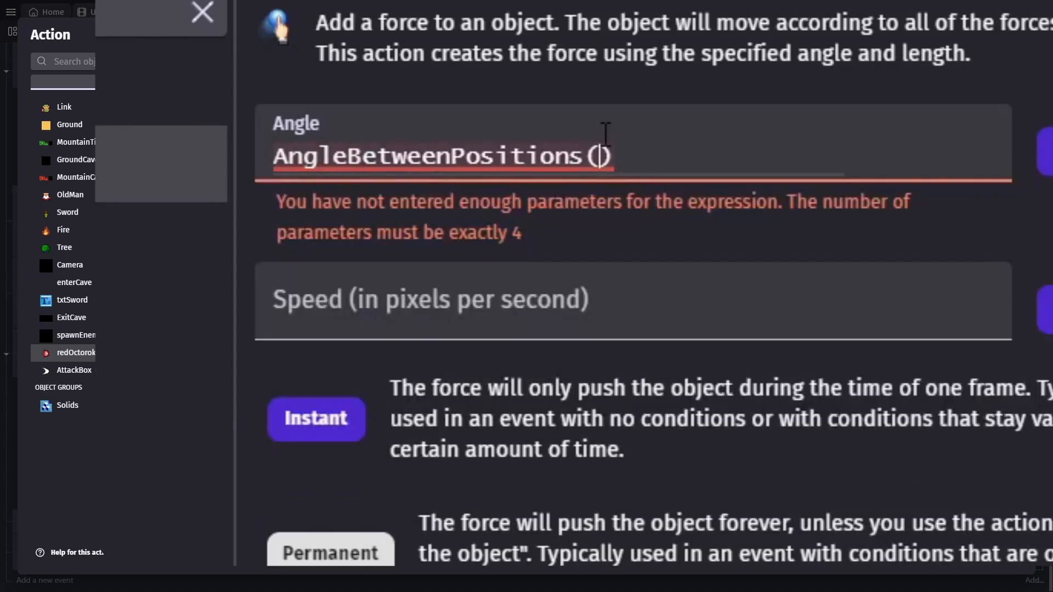
{"action": "type", "text": "Link.X()"}
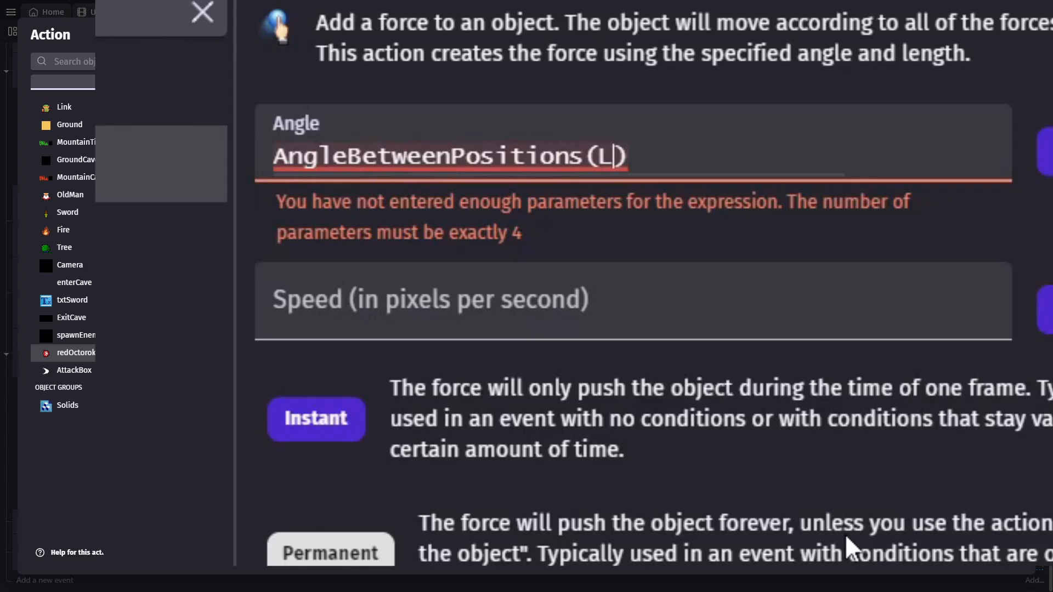
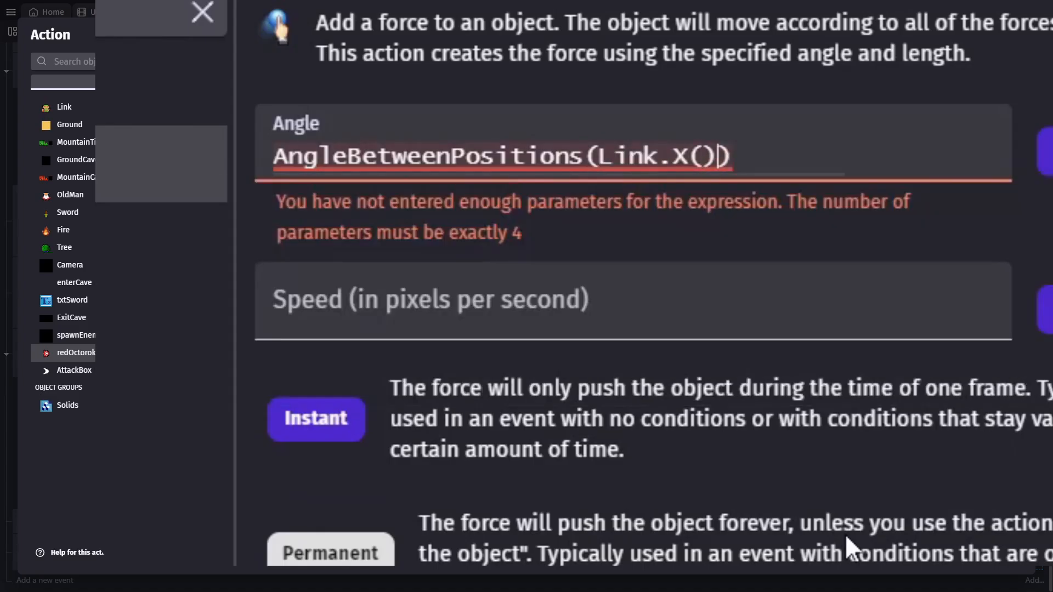
{"action": "type", "text": ",Link.Y(),"}
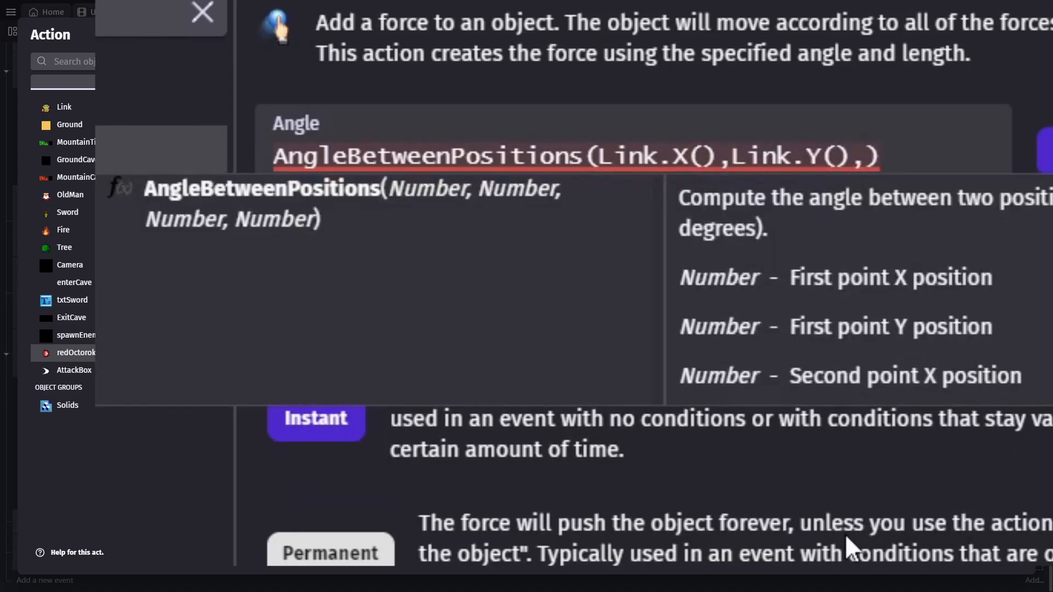
{"action": "type", "text": "redOctorok.X()"}
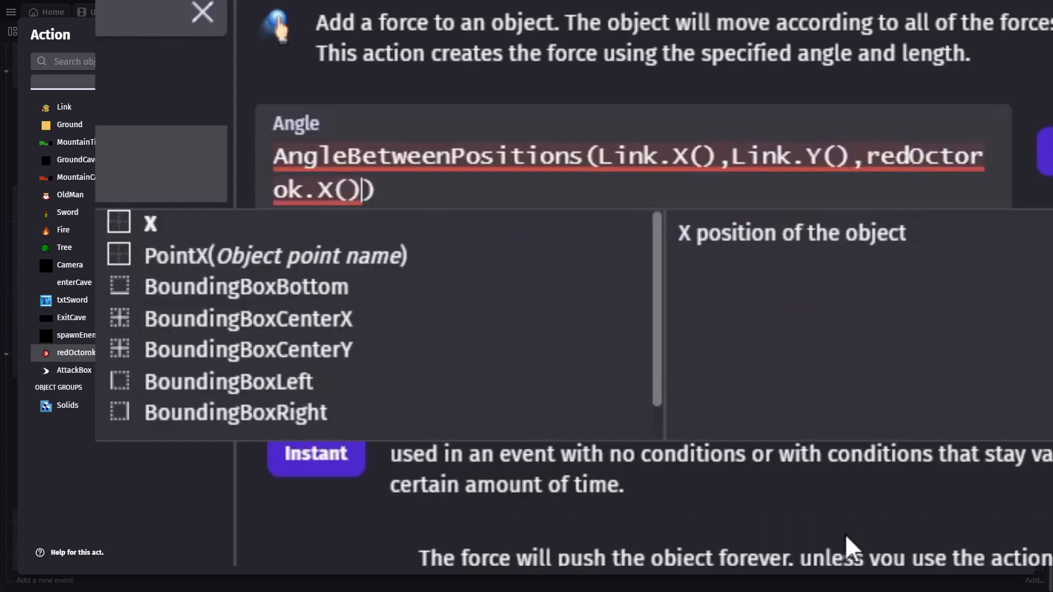
{"action": "type", "text": ",redOctorok."}
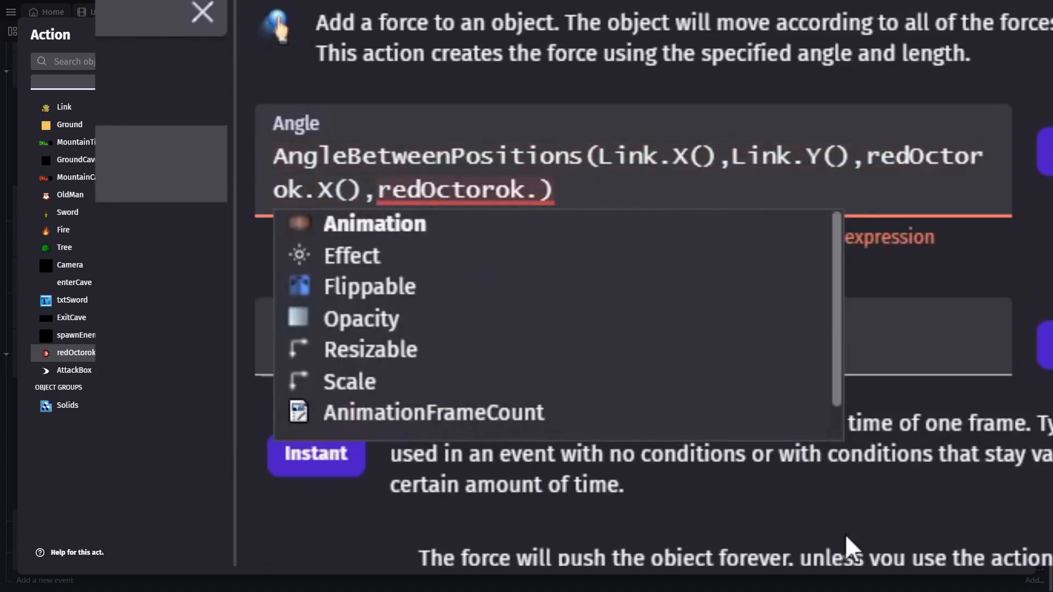
{"action": "type", "text": "Y()"}
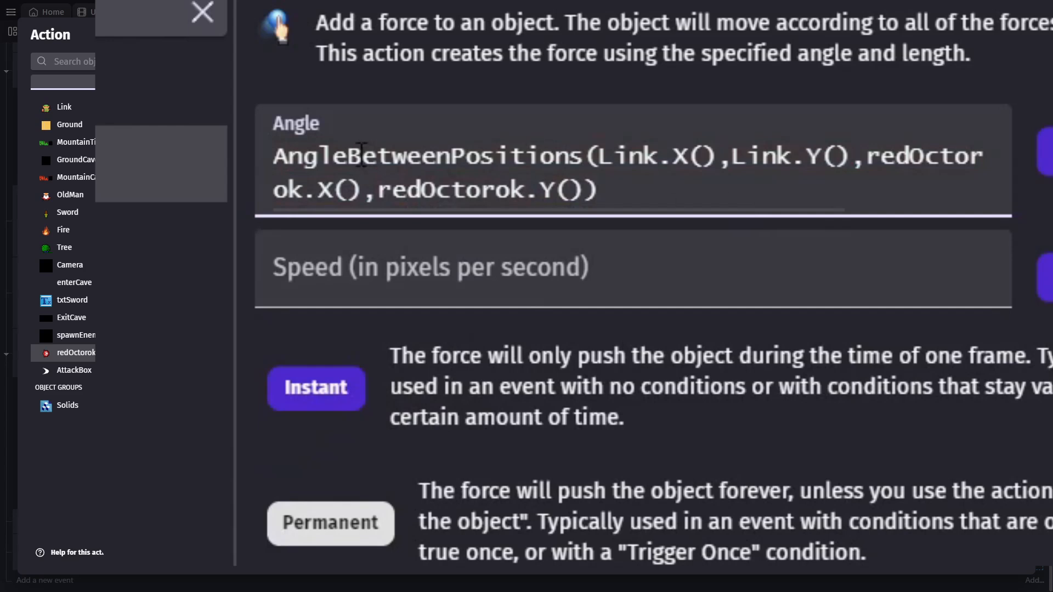
Step: Set the force's speed to 96 pixels per second and make it permanent
{"action": "left_click", "coordinate": [604, 285]}
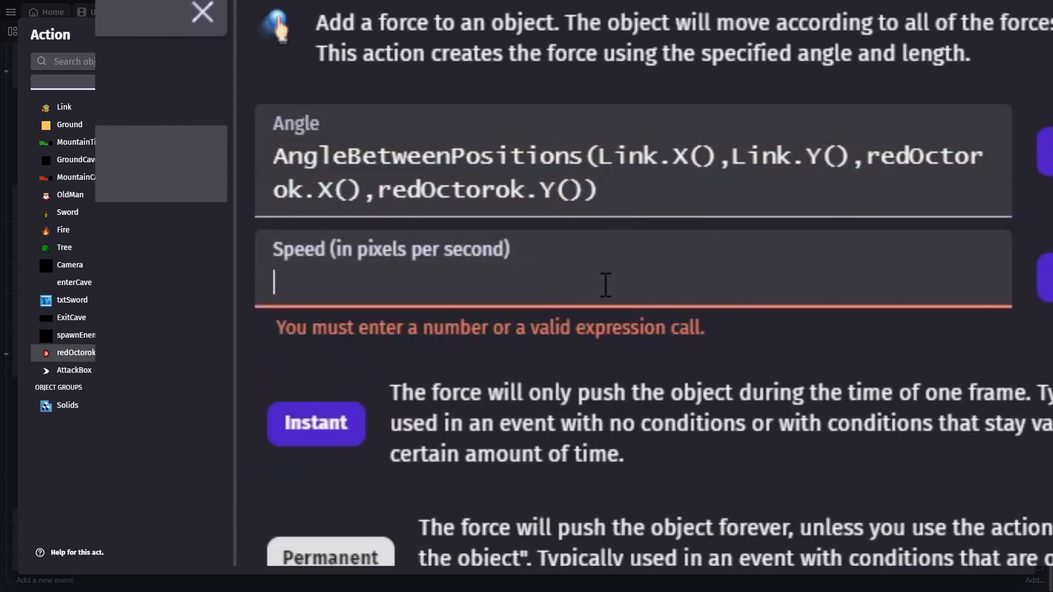
{"action": "type", "text": "96"}
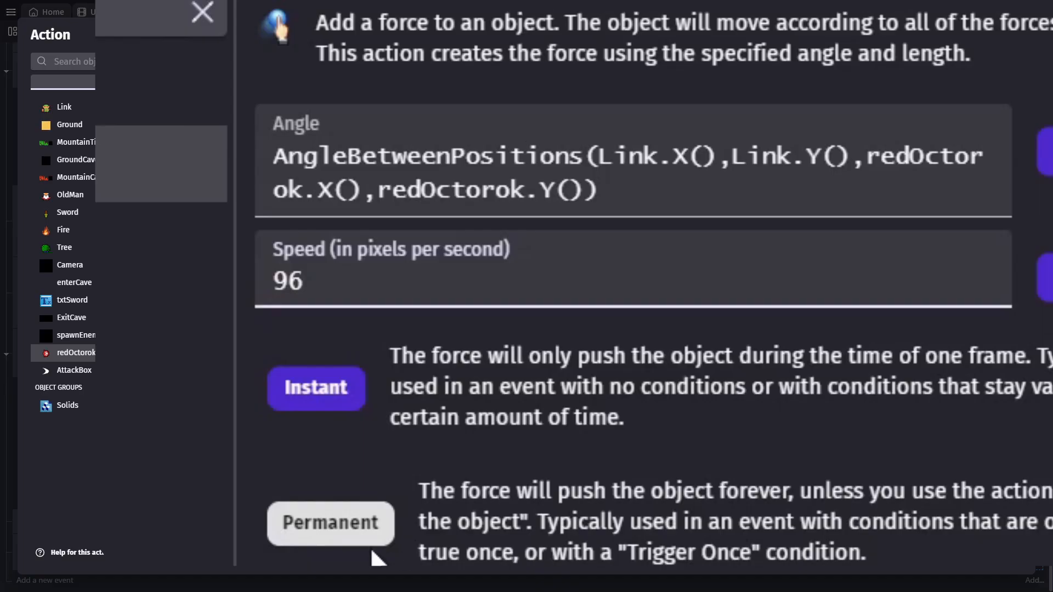
{"action": "left_click", "coordinate": [345, 541]}
{"action": "left_click", "coordinate": [1004, 554]}
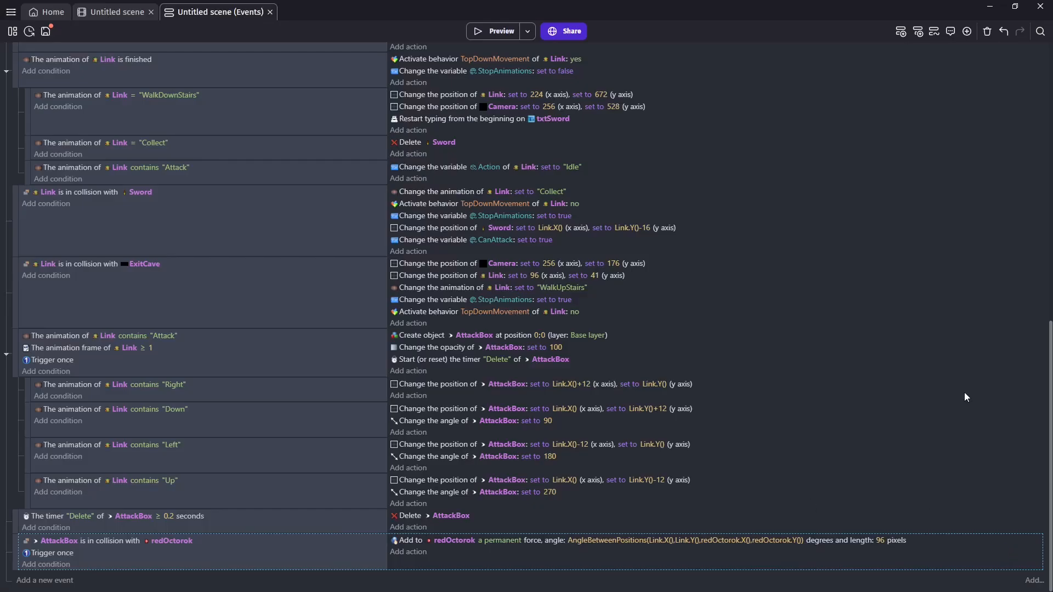
Step: Add an empty event at the end of the list, and make the AttackBox collision event start redOctorok's "Knockback" timer
{"action": "left_click", "coordinate": [50, 581]}
{"action": "left_click", "coordinate": [416, 554]}
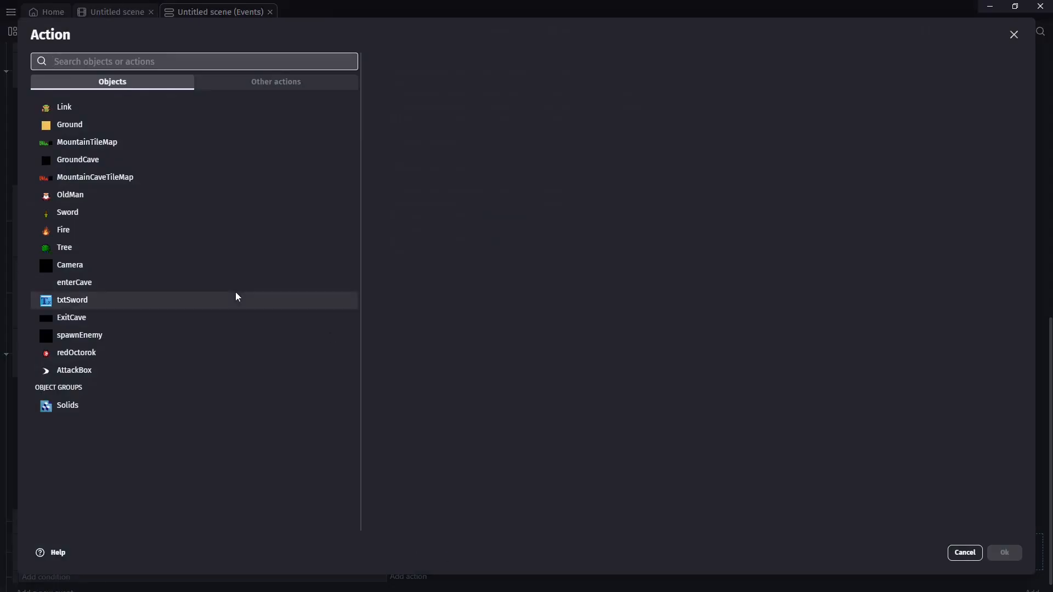
{"action": "left_click", "coordinate": [71, 354]}
{"action": "type", "text": "timer"}
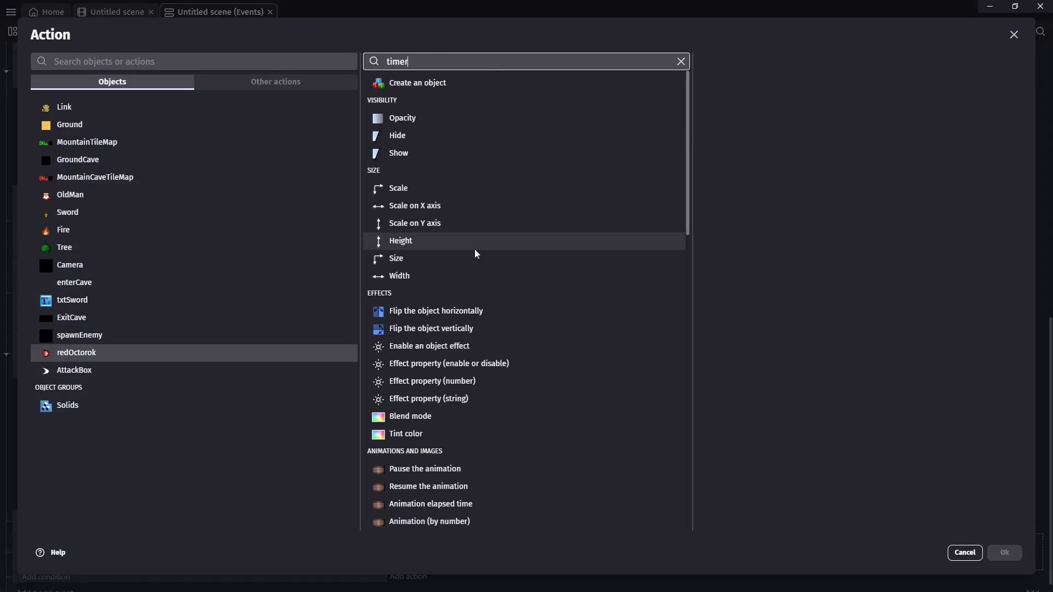
{"action": "left_click", "coordinate": [413, 169]}
{"action": "type", "text": "\""}
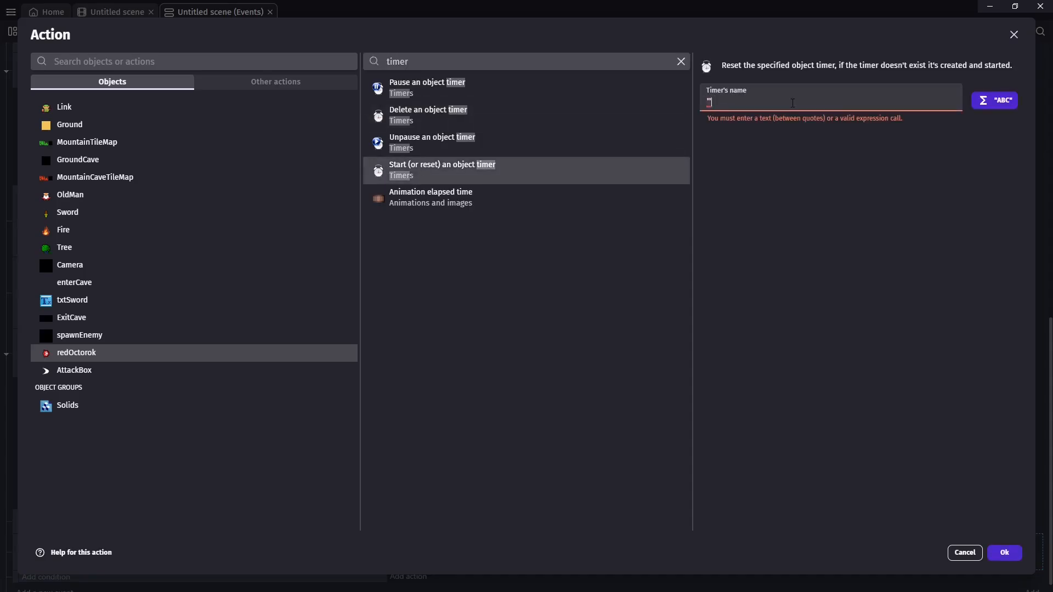
{"action": "type", "text": "Knockback\""}
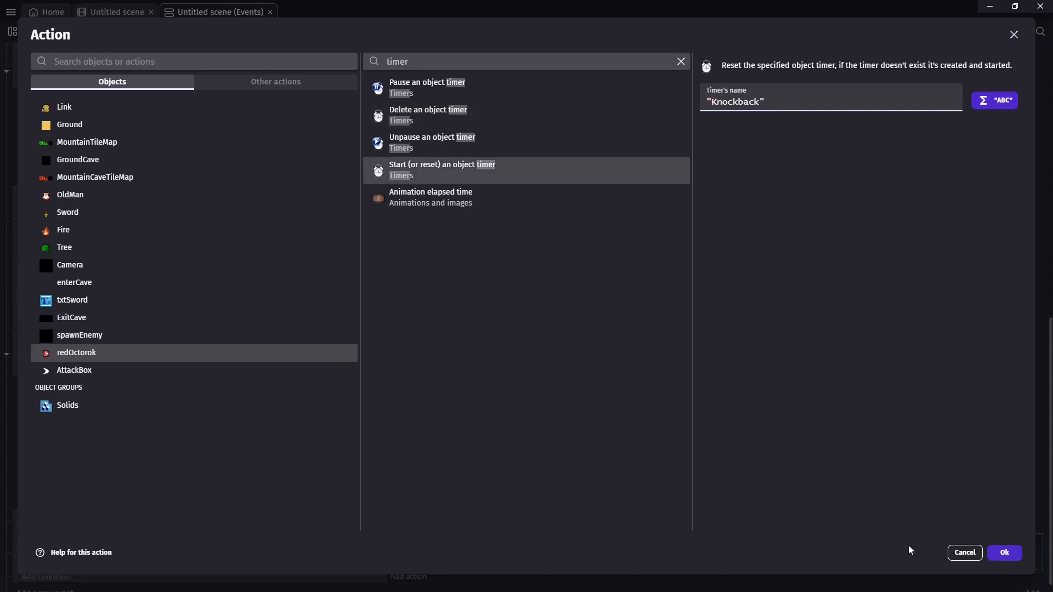
{"action": "left_click", "coordinate": [1011, 553]}
Step: Add an "Or" condition to the empty last event
{"action": "left_click_drag", "start_coordinate": [1051, 356], "coordinate": [1050, 368]}
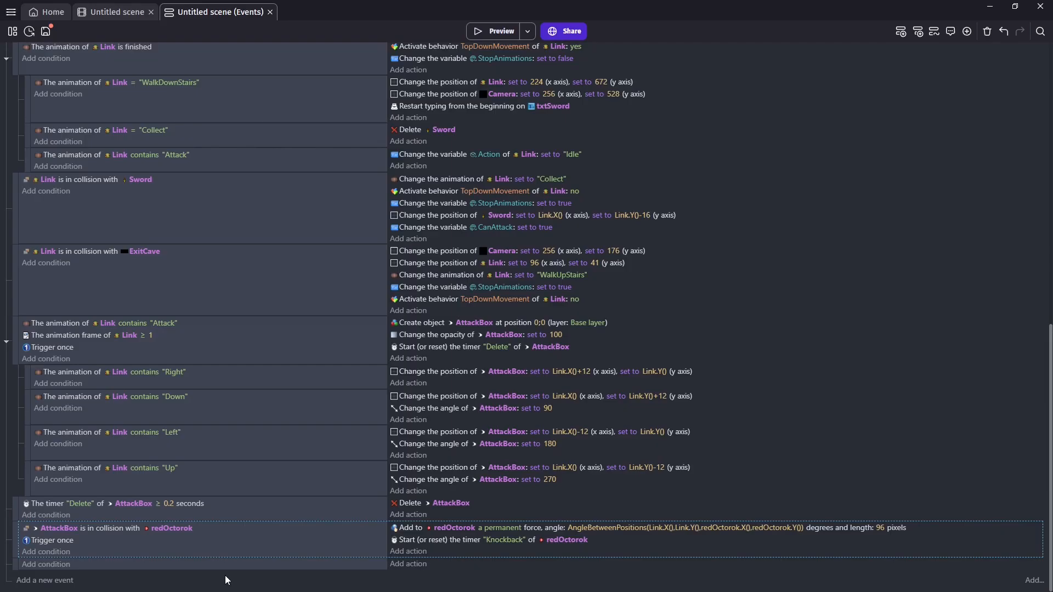
{"action": "left_click", "coordinate": [46, 564]}
{"action": "type", "text": "O"}
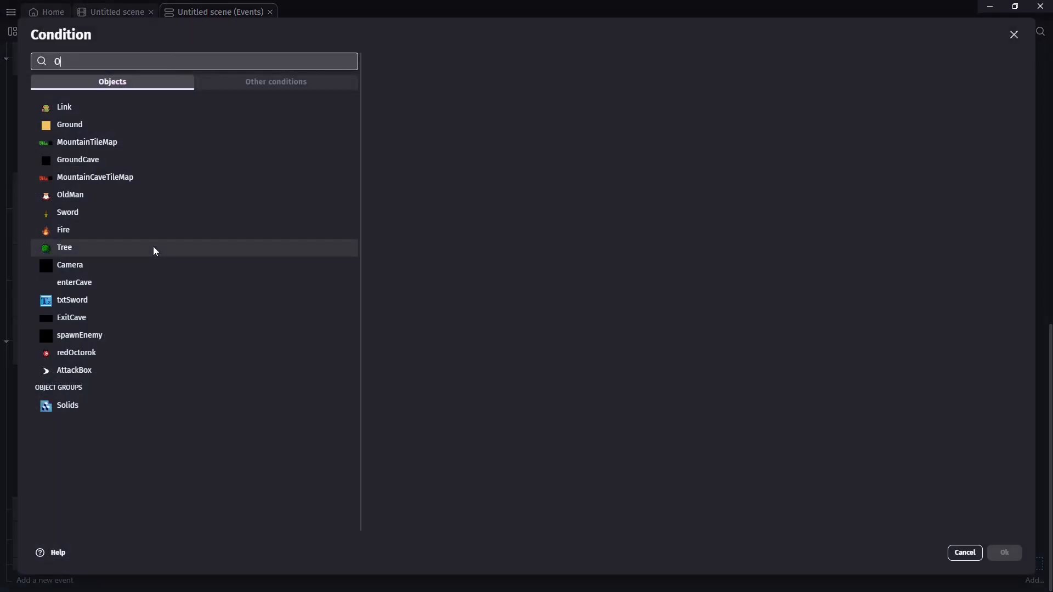
{"action": "type", "text": "R"}
{"action": "left_click", "coordinate": [138, 163]}
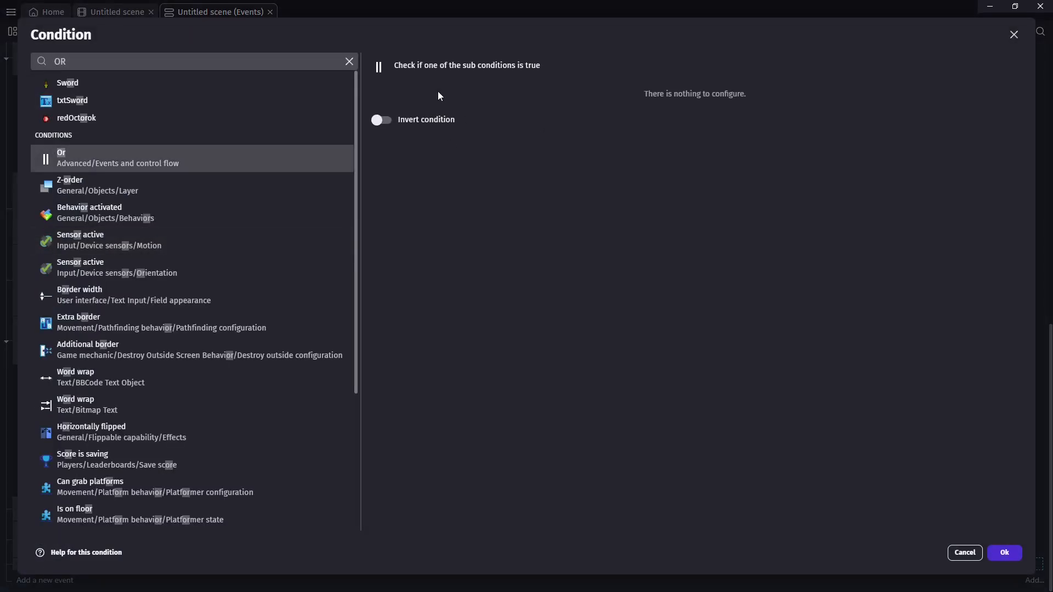
{"action": "left_click", "coordinate": [1006, 552]}
Step: Add a sub-condition to the "Or" condition that redOctorok's "Knockback" timer is greater than or equal to 0.6 seconds
{"action": "left_click", "coordinate": [82, 581]}
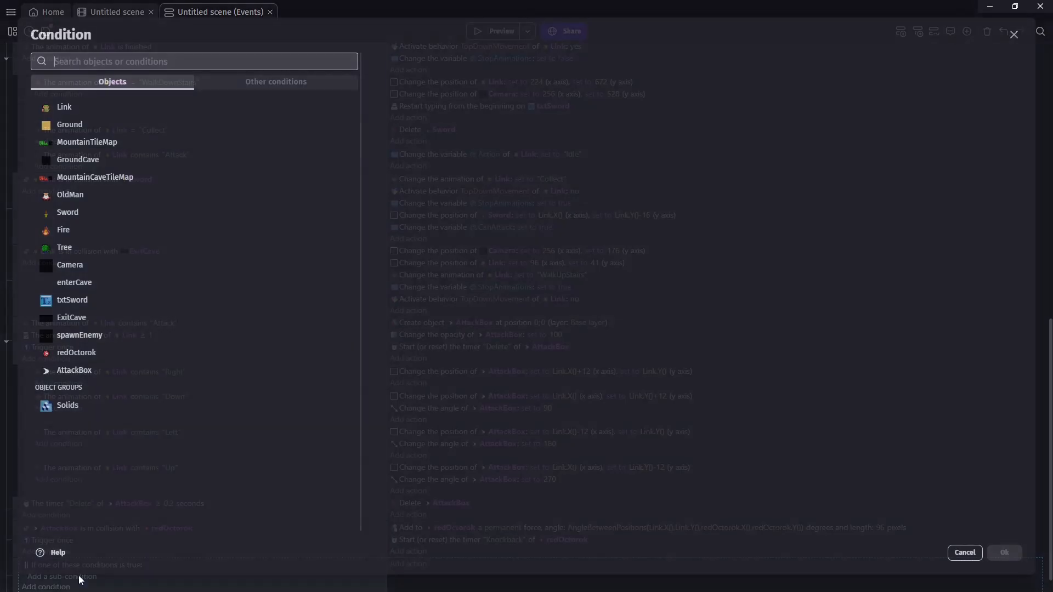
{"action": "left_click", "coordinate": [76, 357]}
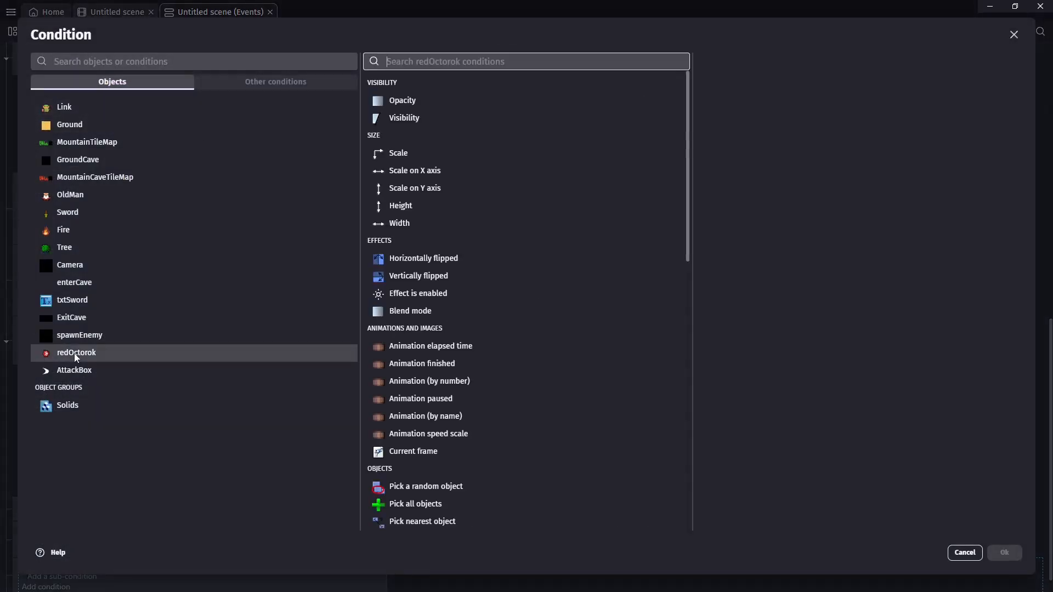
{"action": "type", "text": "timer"}
{"action": "left_click", "coordinate": [453, 124]}
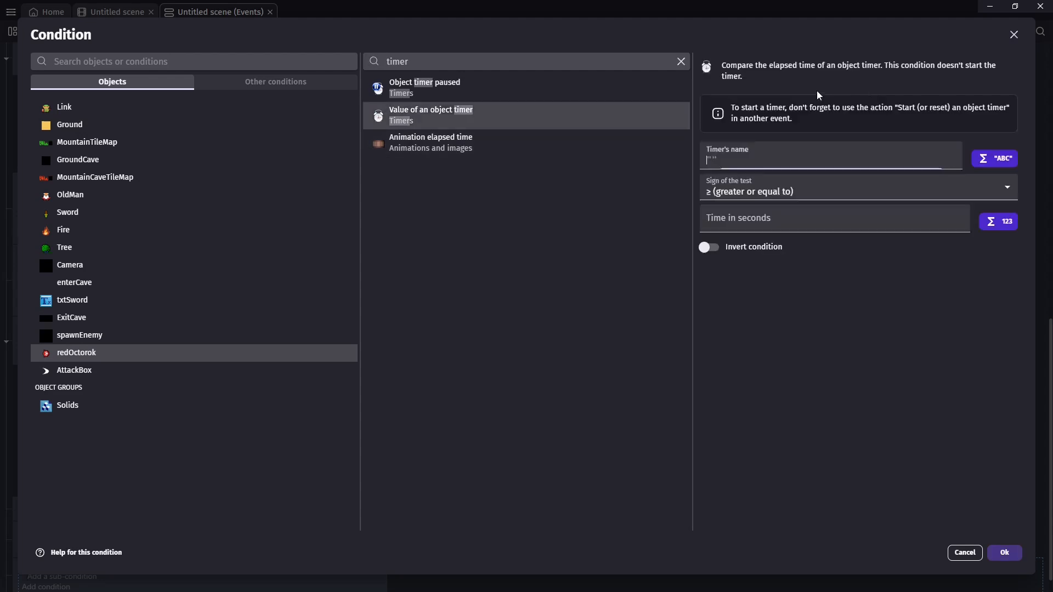
{"action": "left_click", "coordinate": [748, 161]}
{"action": "left_click", "coordinate": [751, 173]}
{"action": "left_click", "coordinate": [759, 220]}
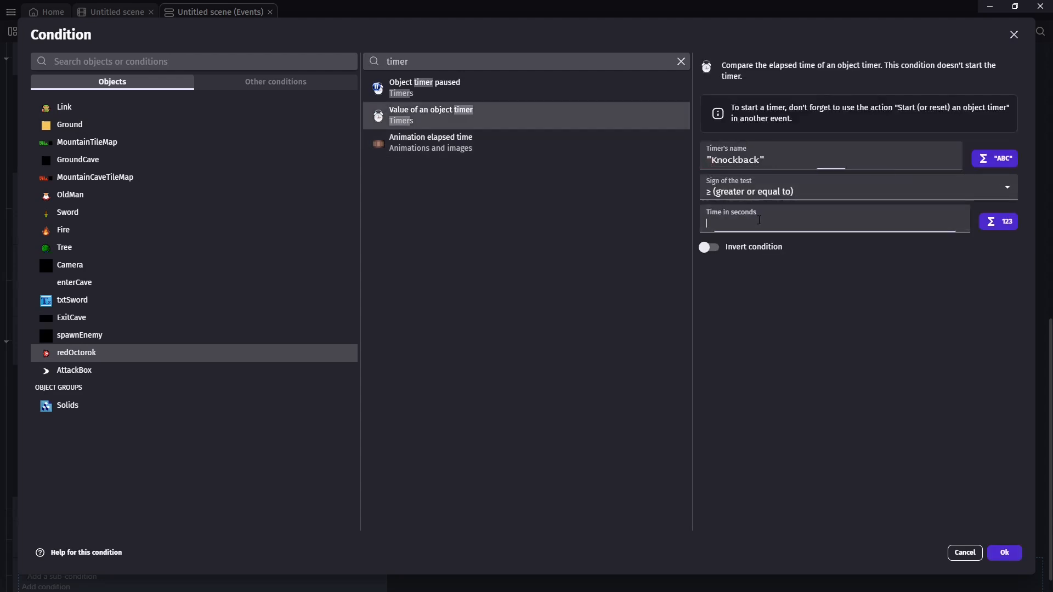
{"action": "type", "text": "0.67"}
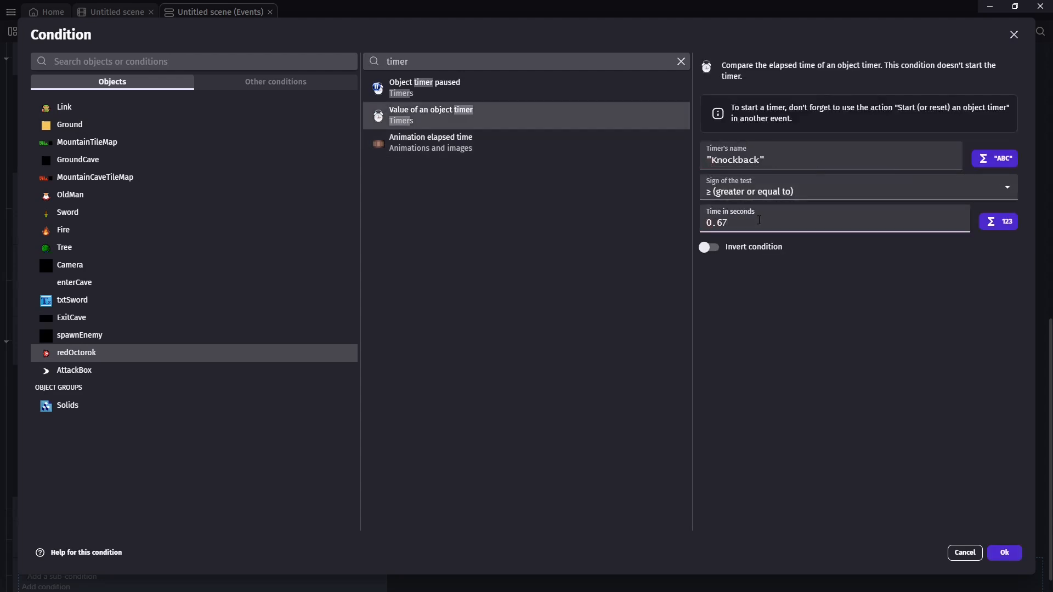
{"action": "key", "text": "BackSpace"}
{"action": "left_click", "coordinate": [1004, 553]}
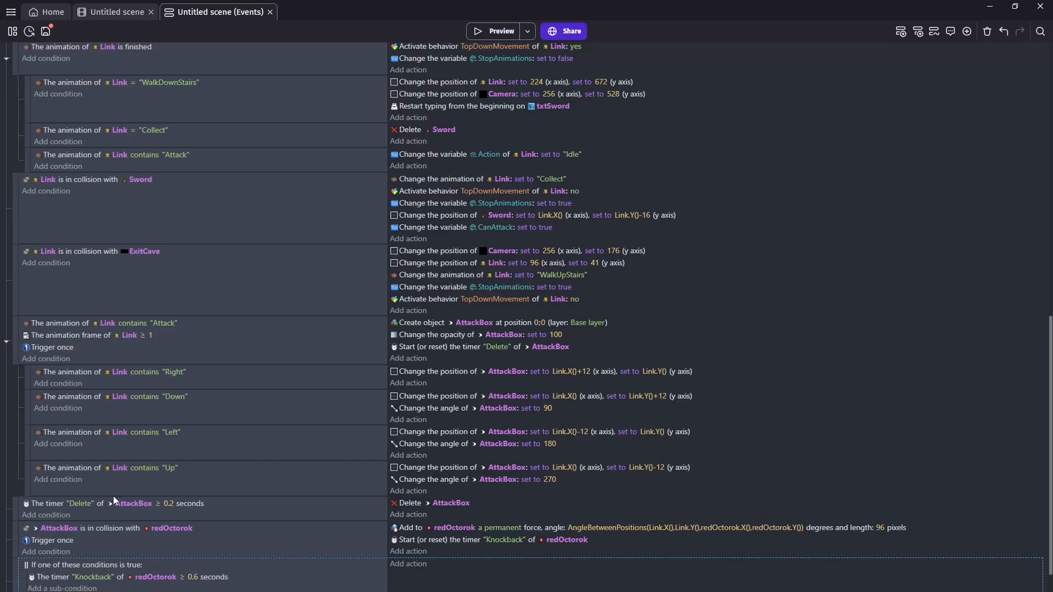
Step: Add a second sub-condition to the "Or" condition that redOctorok is in collision with the Solids group
{"action": "scroll", "coordinate": [83, 525], "scroll_direction": "down", "scroll_amount": 1}
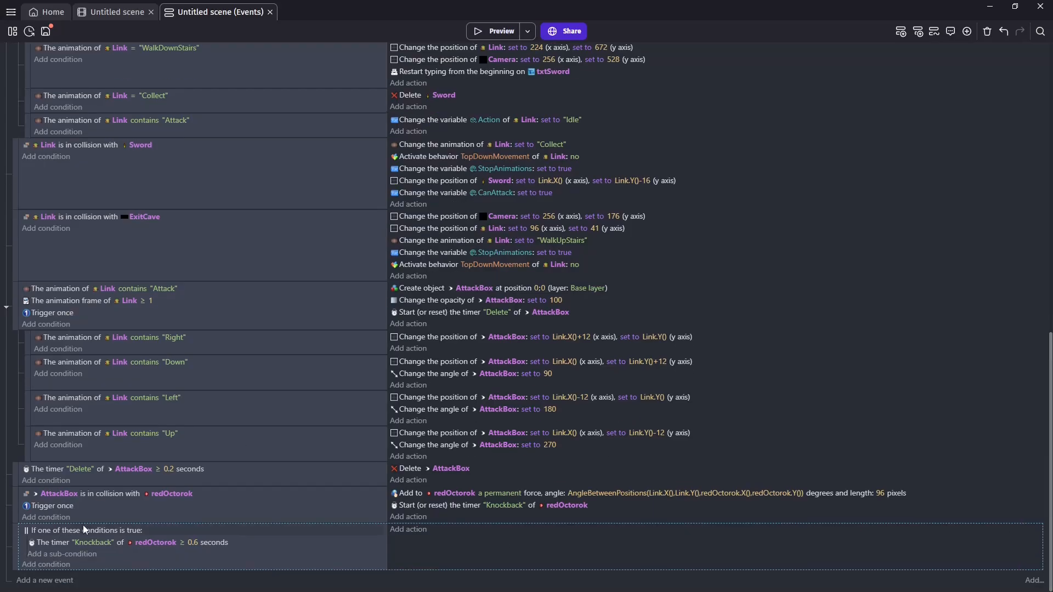
{"action": "left_click", "coordinate": [77, 555]}
{"action": "left_click", "coordinate": [77, 353]}
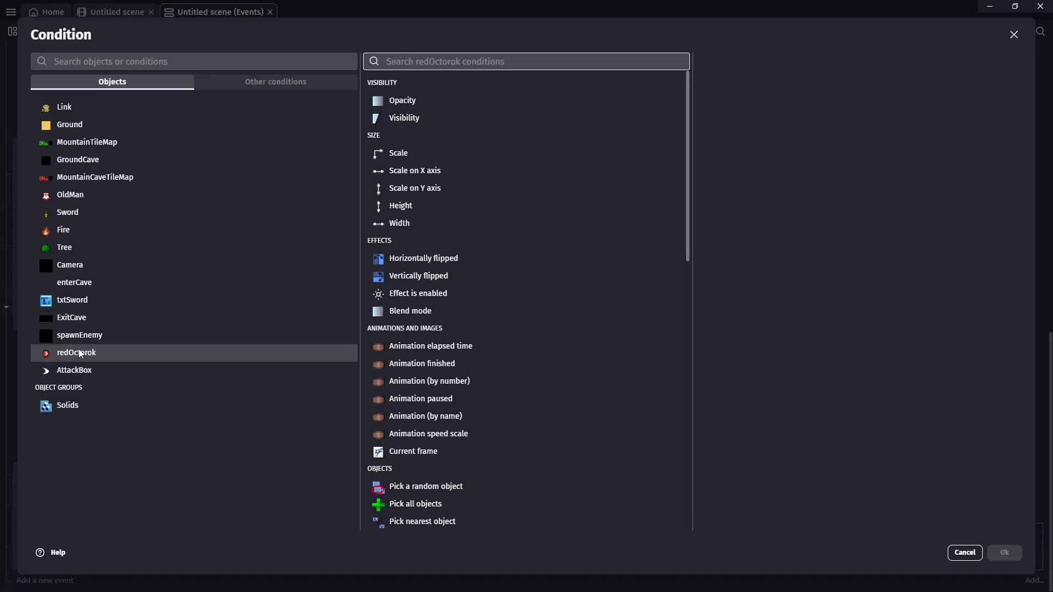
{"action": "type", "text": "coll"}
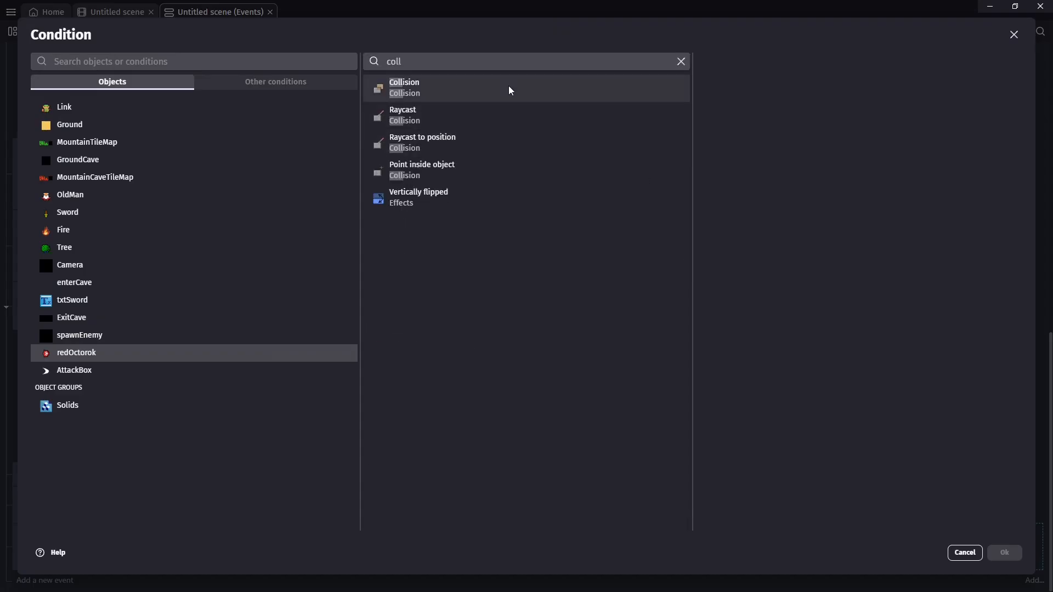
{"action": "left_click", "coordinate": [509, 88]}
{"action": "type", "text": "sol"}
{"action": "left_click", "coordinate": [729, 119]}
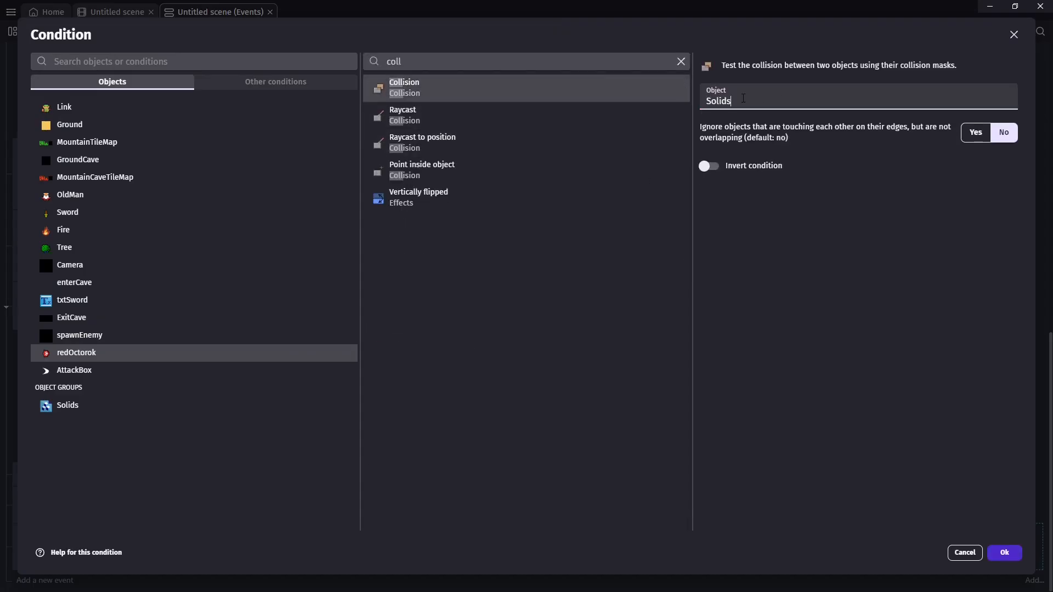
{"action": "left_click", "coordinate": [1009, 559]}
Step: Add an action to the "Or" event that stops redOctorok by removing all of its forces
{"action": "left_click", "coordinate": [412, 534]}
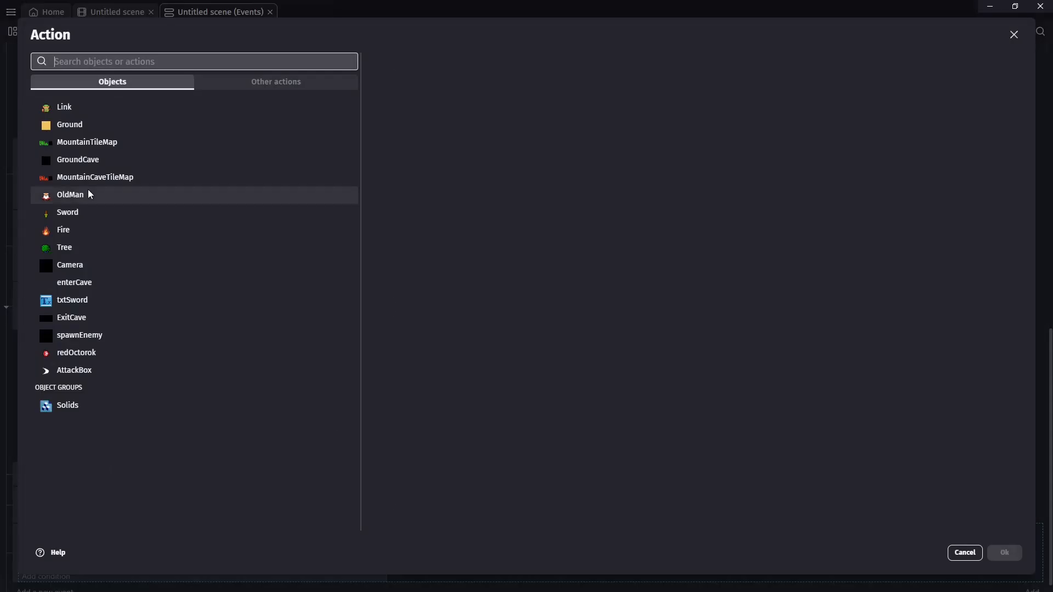
{"action": "left_click", "coordinate": [70, 353]}
{"action": "type", "text": "stop"}
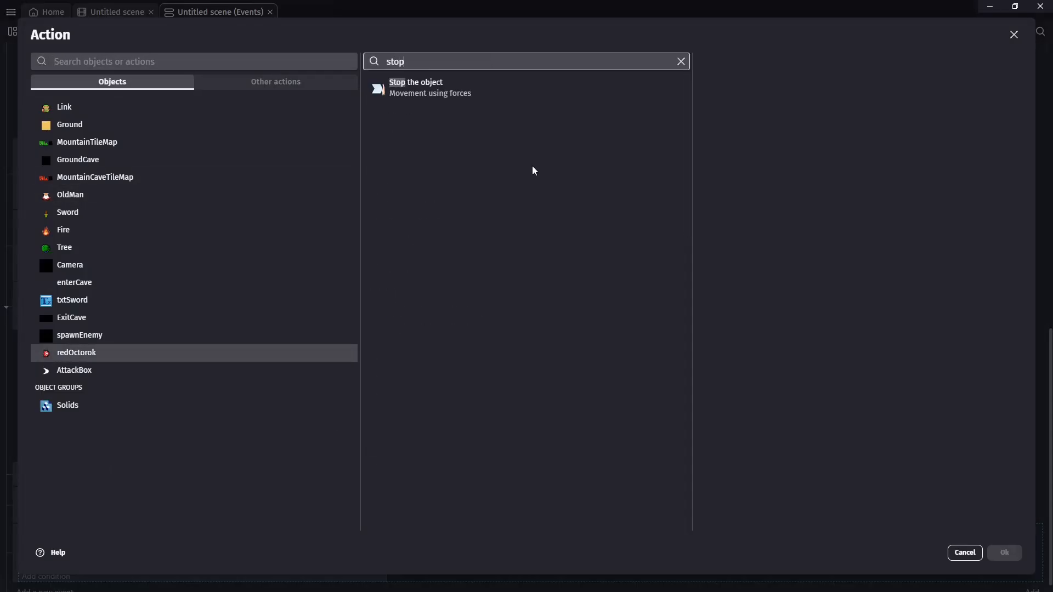
{"action": "left_click", "coordinate": [431, 92]}
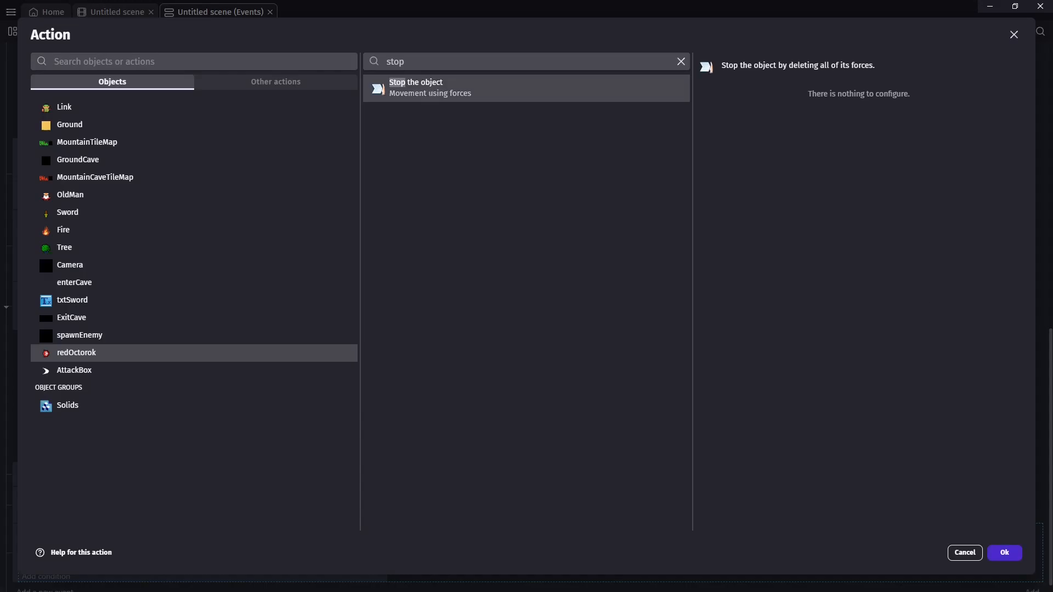
{"action": "left_click", "coordinate": [1008, 553]}
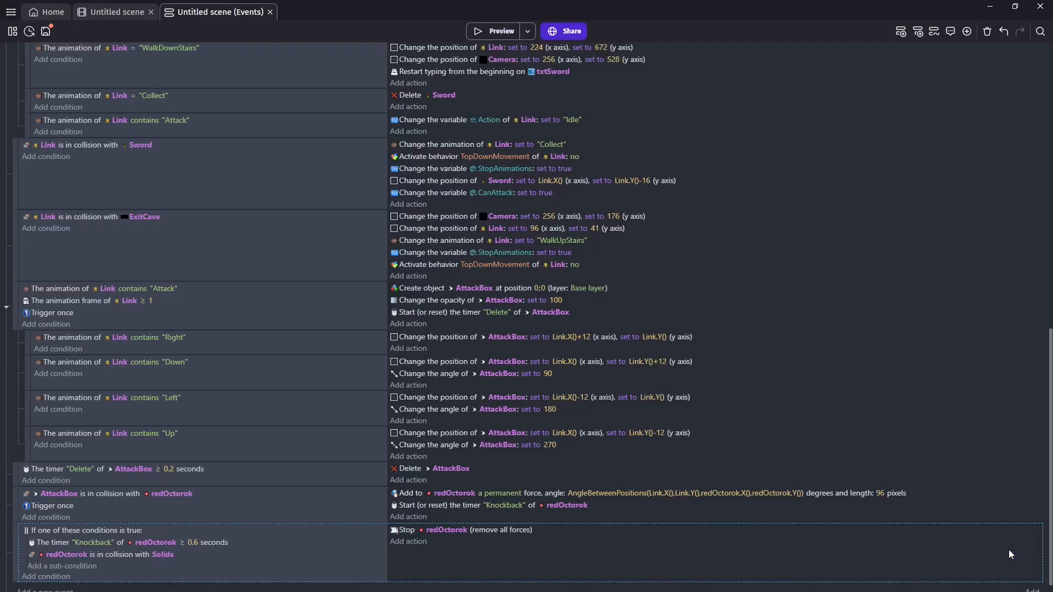
Step: Preview the game and move Link up and left toward the enemies to test the sword knockback
{"action": "left_click", "coordinate": [472, 29]}
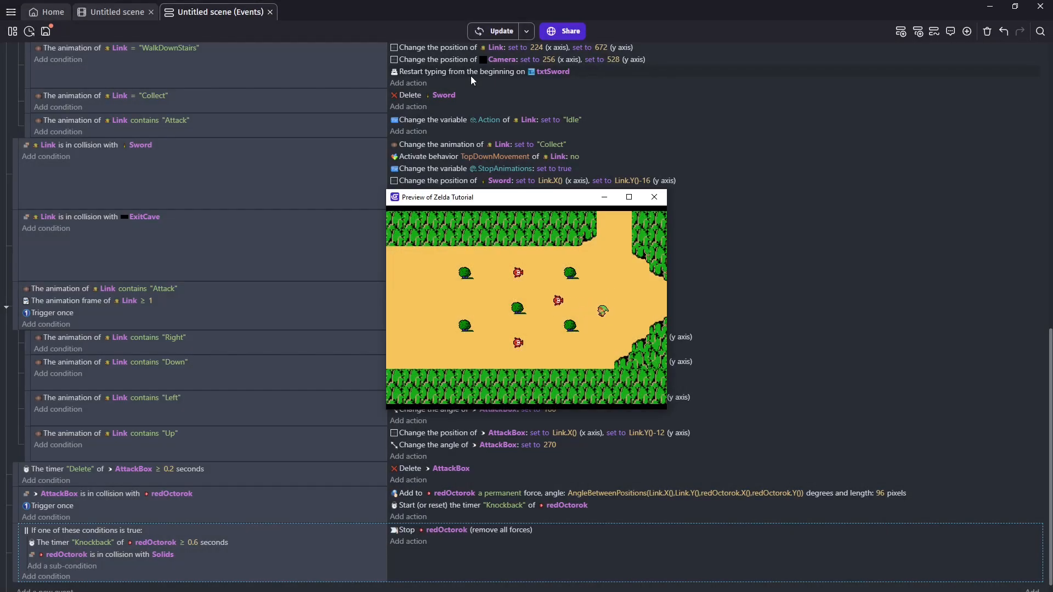
{"action": "key", "text": "Up"}
{"action": "key", "text": "Left"}
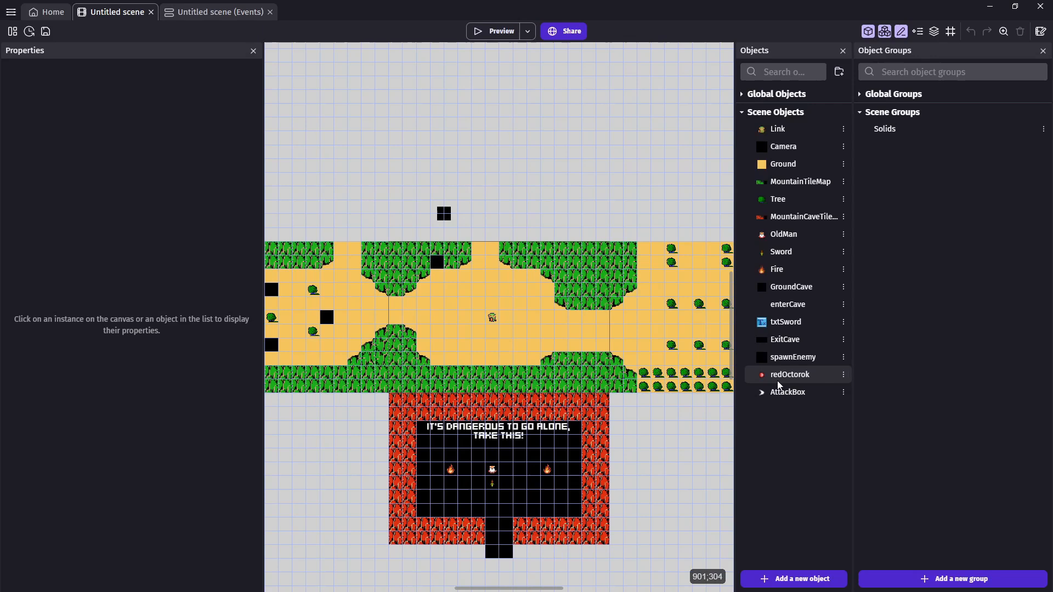
Step: Add the Health behavior to the redOctorok object
{"action": "double_click", "coordinate": [780, 376]}
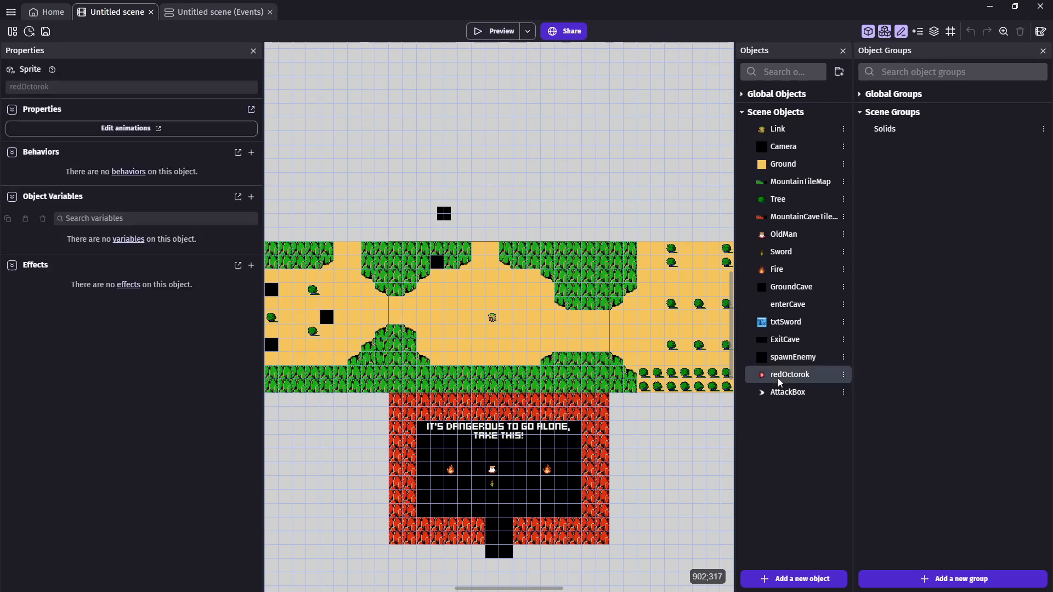
{"action": "left_click", "coordinate": [449, 61]}
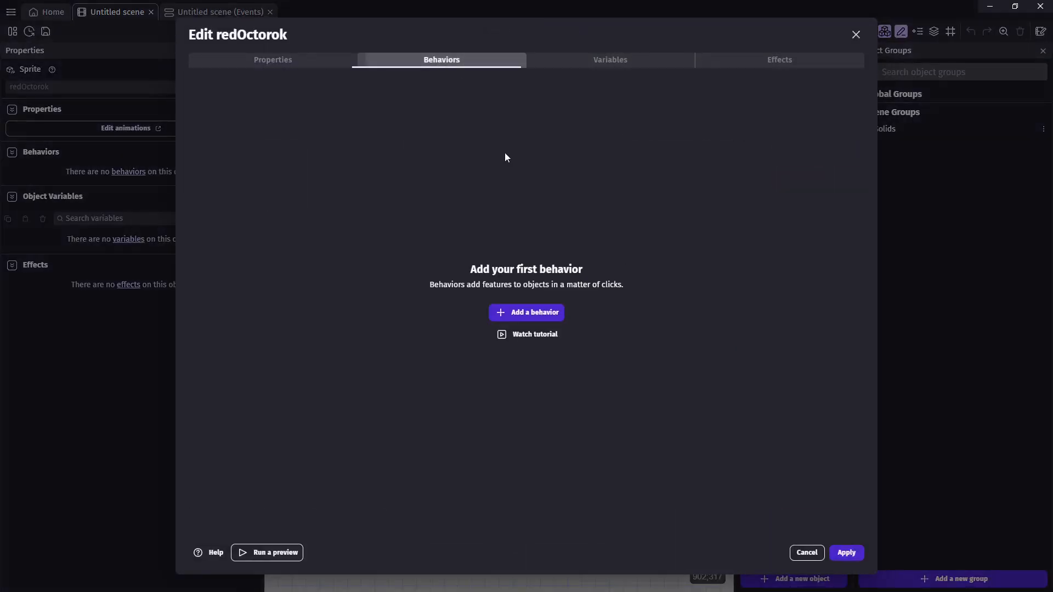
{"action": "left_click", "coordinate": [538, 312]}
{"action": "type", "text": "hea"}
{"action": "left_click", "coordinate": [296, 137]}
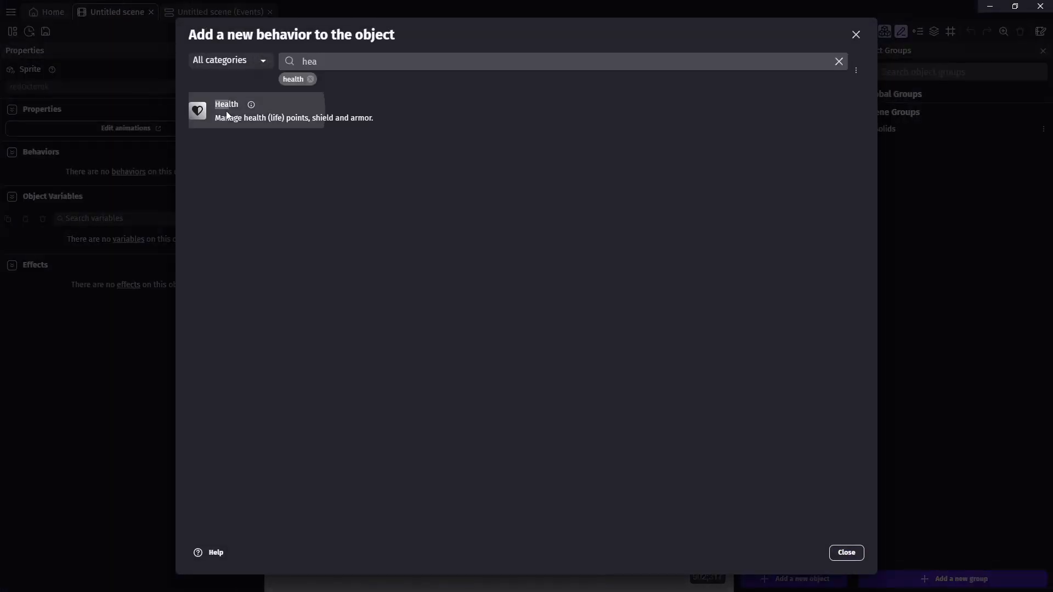
{"action": "left_click", "coordinate": [528, 115]}
Step: Set redOctorok's Health behavior to a 0.25 s damage cooldown, starting health 1 and maximum health 1, and apply the changes
{"action": "left_click", "coordinate": [274, 147]}
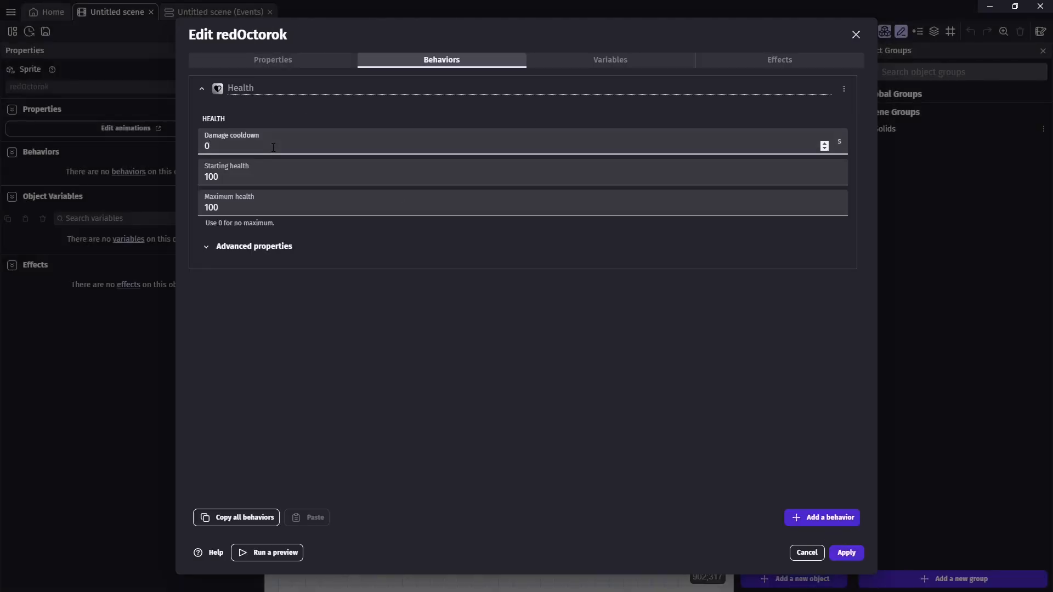
{"action": "type", "text": ".25"}
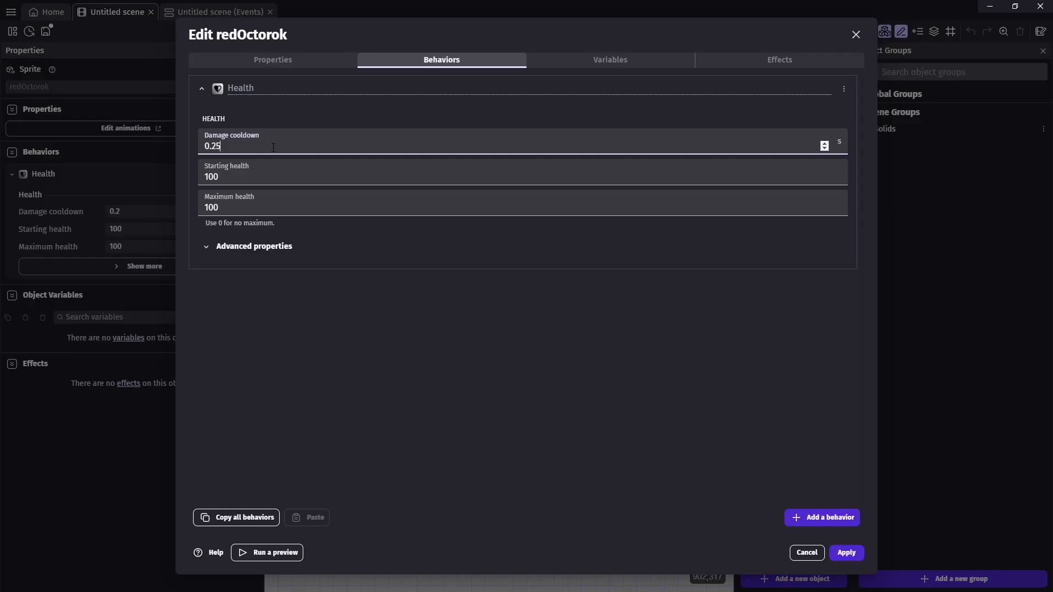
{"action": "left_click", "coordinate": [253, 173]}
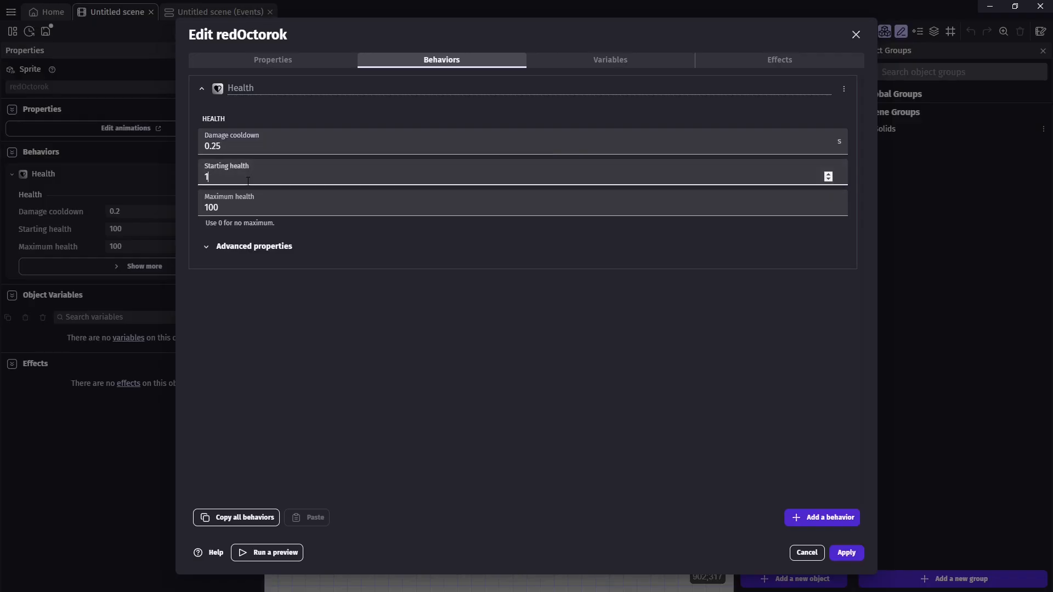
{"action": "left_click", "coordinate": [245, 208]}
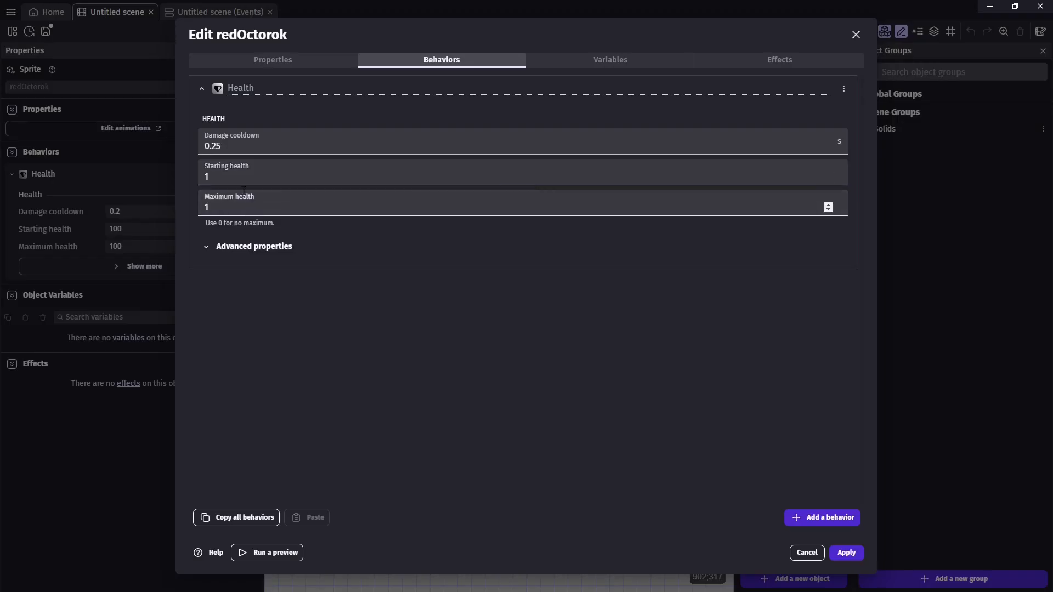
{"action": "left_click", "coordinate": [206, 247]}
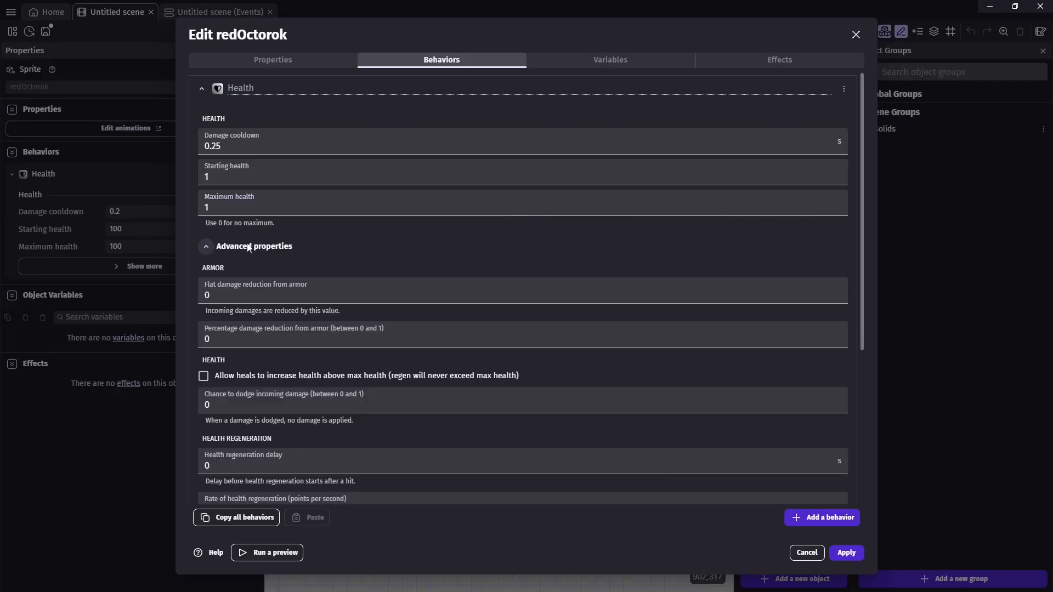
{"action": "left_click_drag", "start_coordinate": [860, 209], "coordinate": [836, 206]}
{"action": "left_click", "coordinate": [207, 245]}
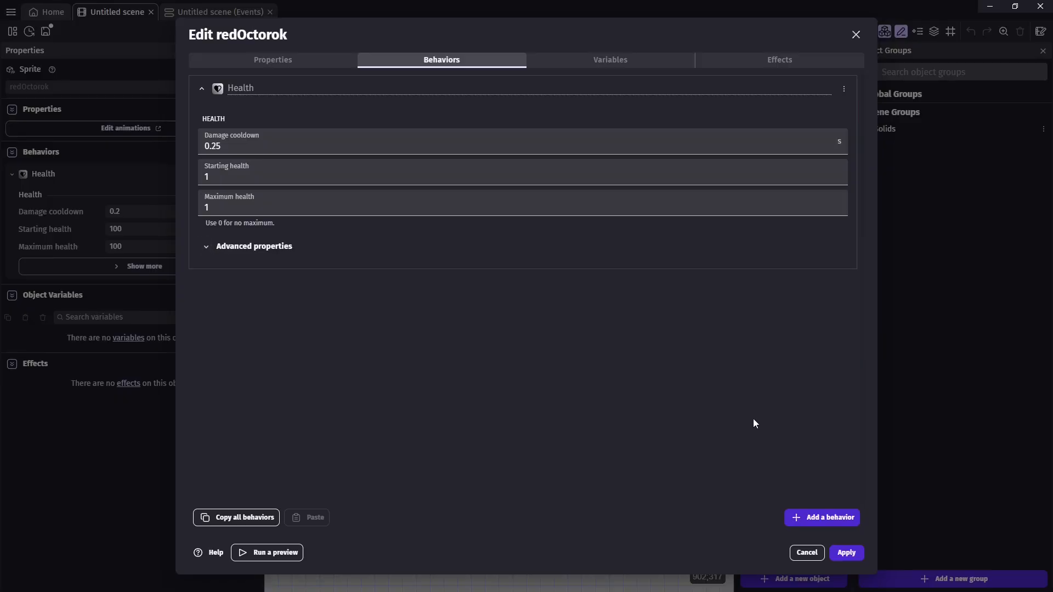
{"action": "left_click", "coordinate": [846, 553]}
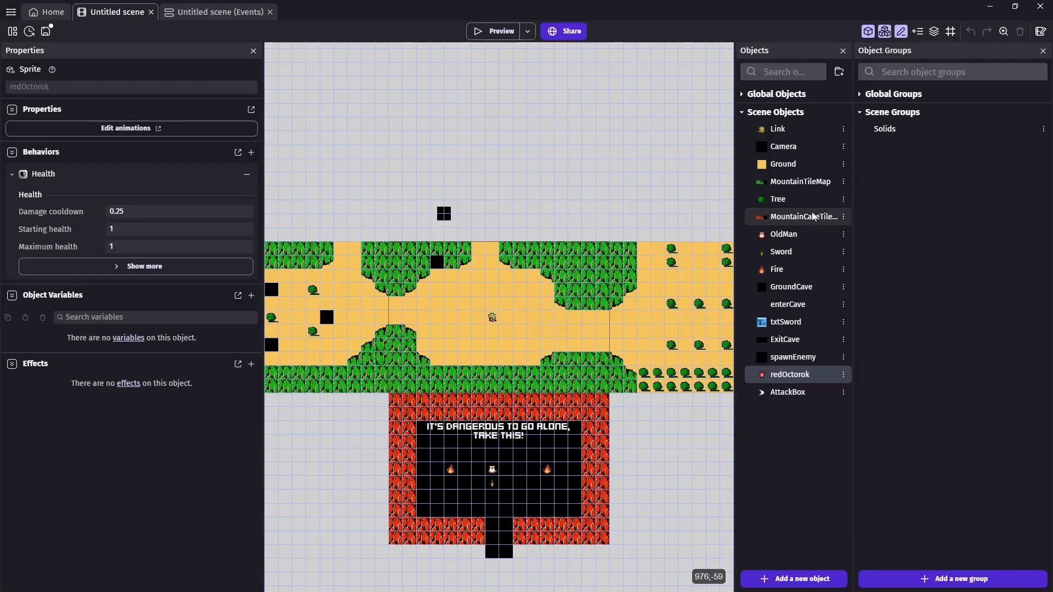
Step: Add a number variable named Atk with value 0 to the Link object and apply the changes
{"action": "double_click", "coordinate": [784, 129]}
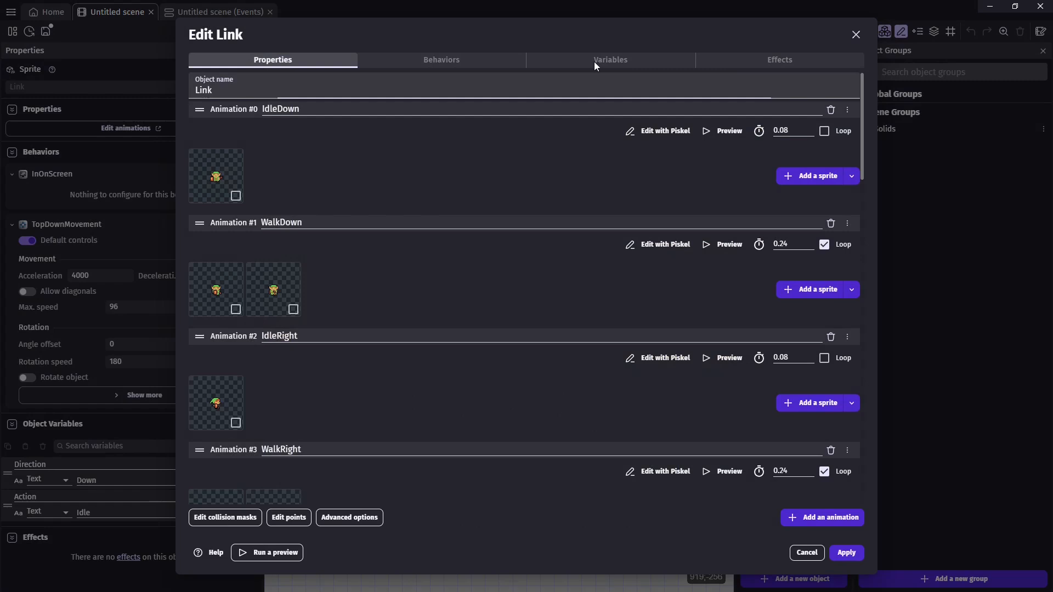
{"action": "left_click", "coordinate": [595, 60]}
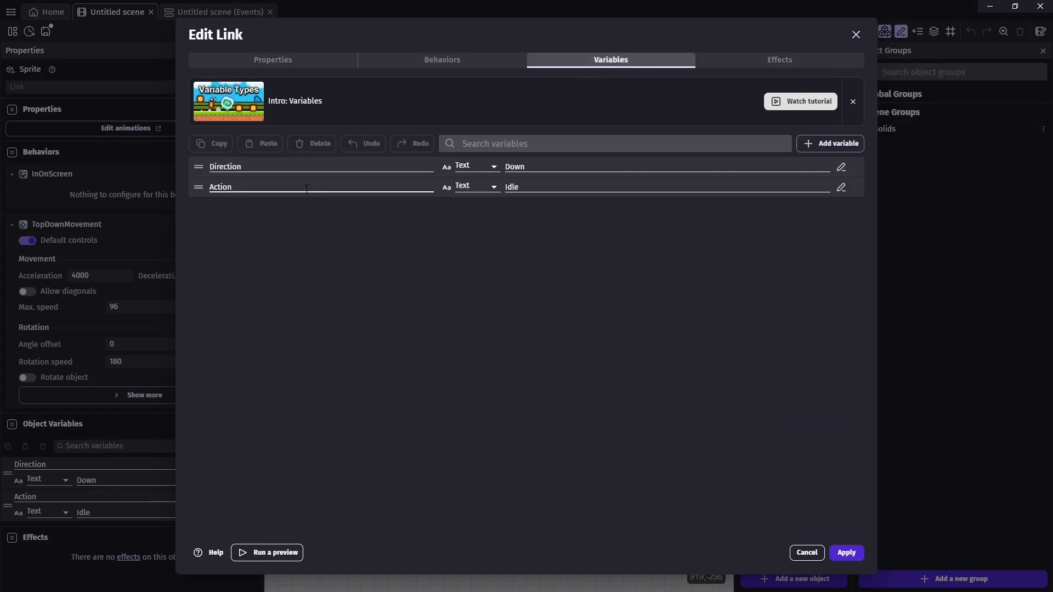
{"action": "left_click", "coordinate": [830, 144]}
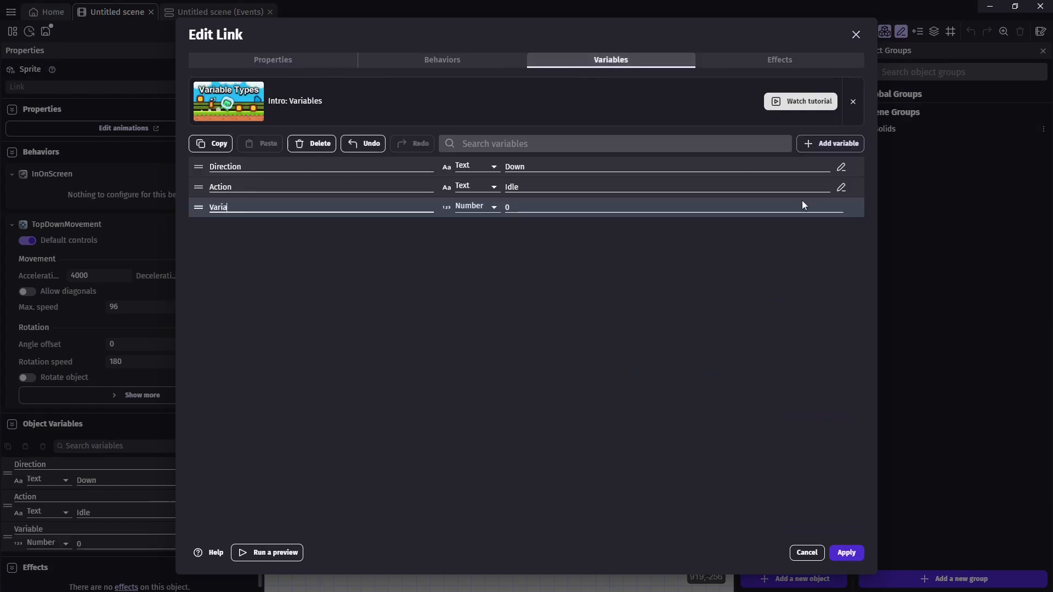
{"action": "key", "text": "BackSpace"}
{"action": "key", "text": "BackSpace"}
{"action": "key", "text": "BackSpace"}
{"action": "key", "text": "BackSpace"}
{"action": "key", "text": "BackSpace"}
{"action": "type", "text": "A"}
{"action": "left_click", "coordinate": [513, 207]}
{"action": "left_click", "coordinate": [846, 553]}
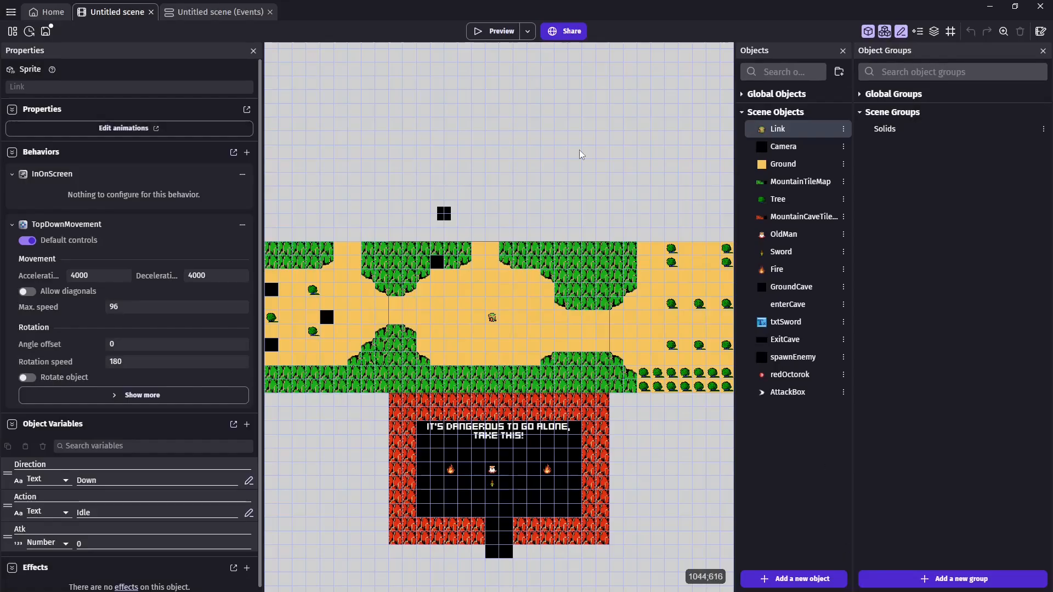
Step: Add an action to the Link and Sword collision event that sets Link's Atk variable to 1
{"action": "left_click", "coordinate": [217, 14]}
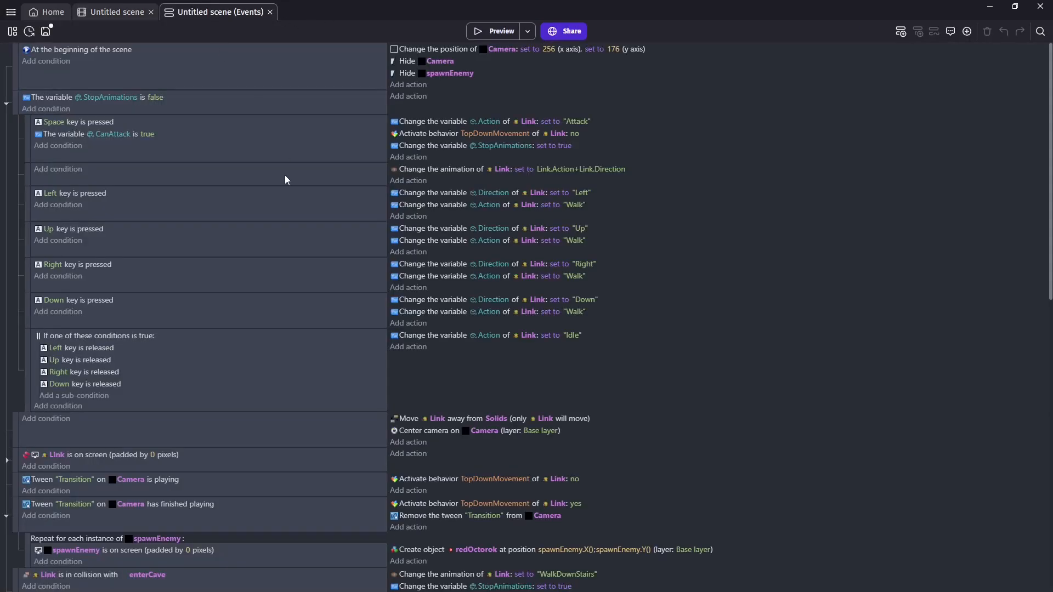
{"action": "scroll", "coordinate": [1041, 266], "scroll_direction": "down", "scroll_amount": 9}
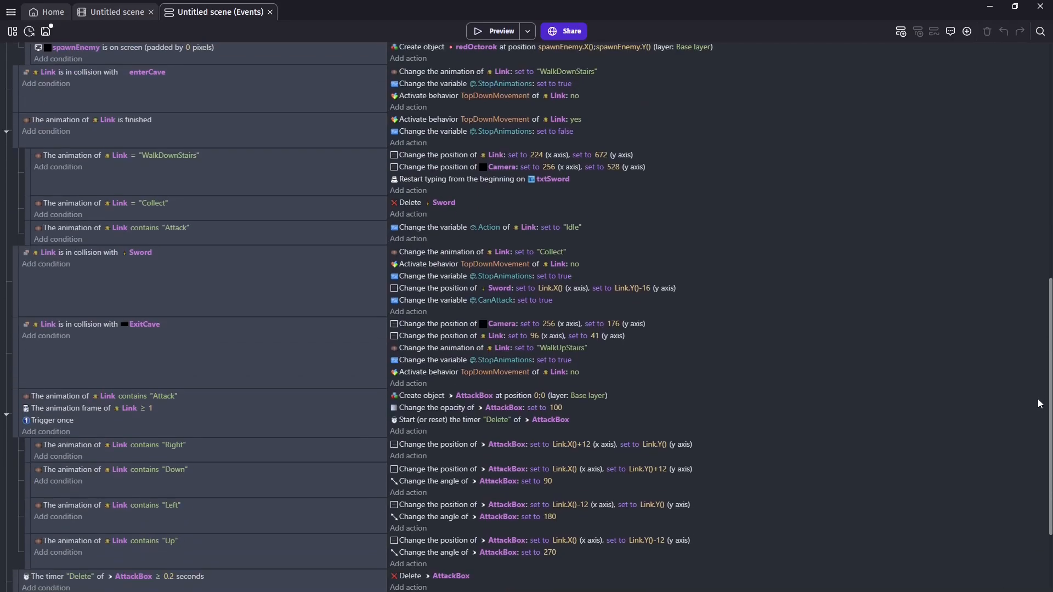
{"action": "scroll", "coordinate": [1039, 408], "scroll_direction": "down", "scroll_amount": 1}
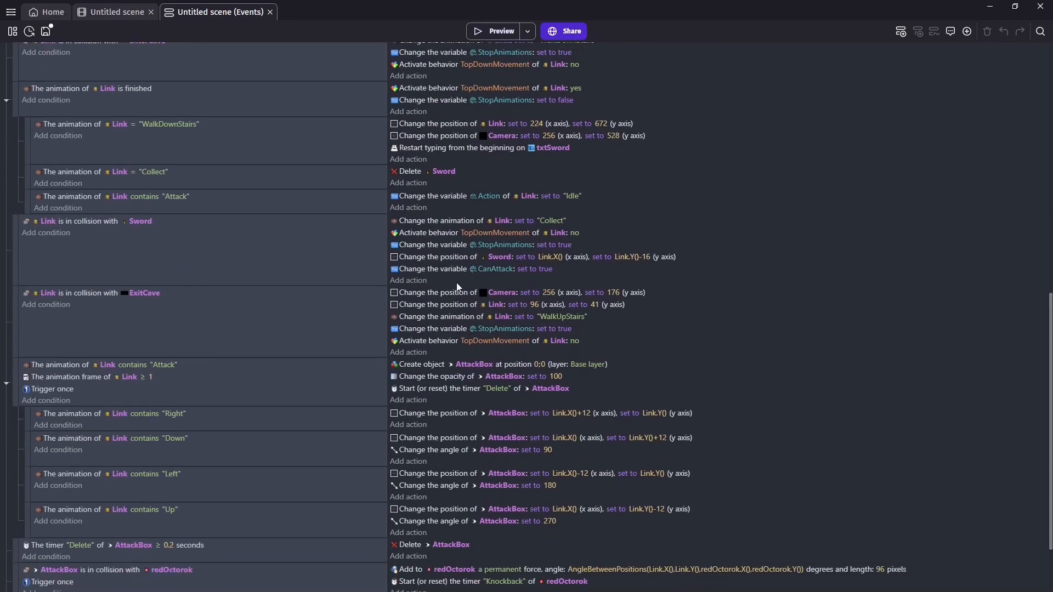
{"action": "left_click", "coordinate": [416, 281]}
{"action": "left_click", "coordinate": [65, 108]}
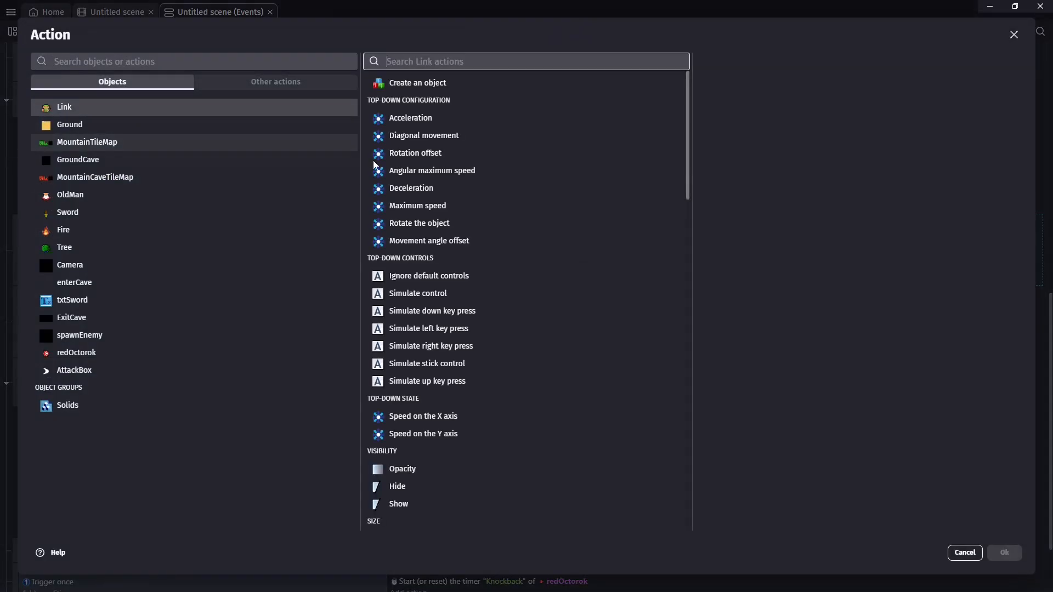
{"action": "type", "text": "var"}
{"action": "left_click", "coordinate": [487, 90]}
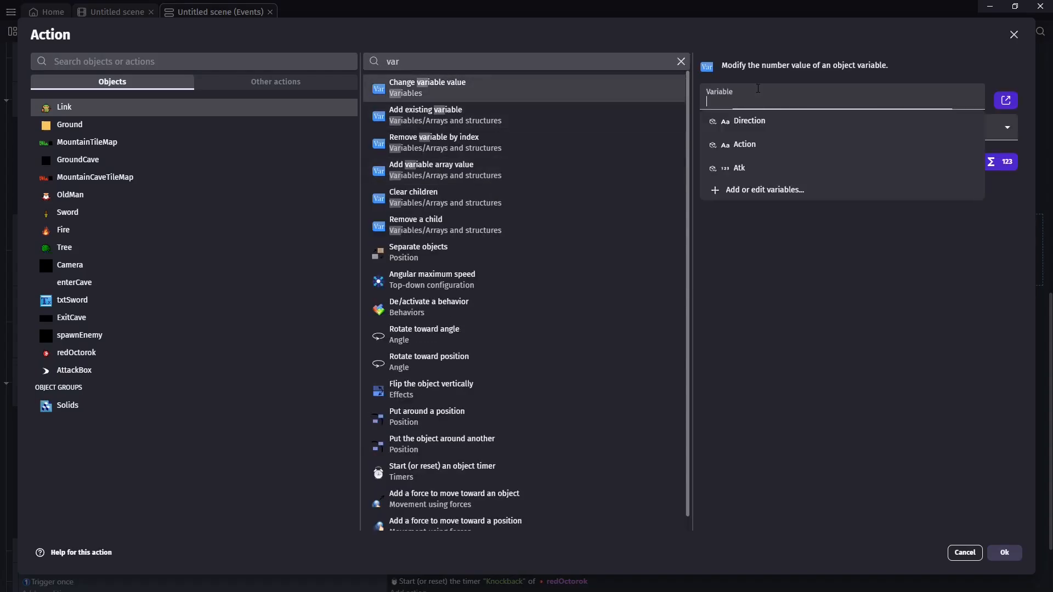
{"action": "type", "text": "Atk"}
{"action": "left_click", "coordinate": [738, 166]}
{"action": "type", "text": "1"}
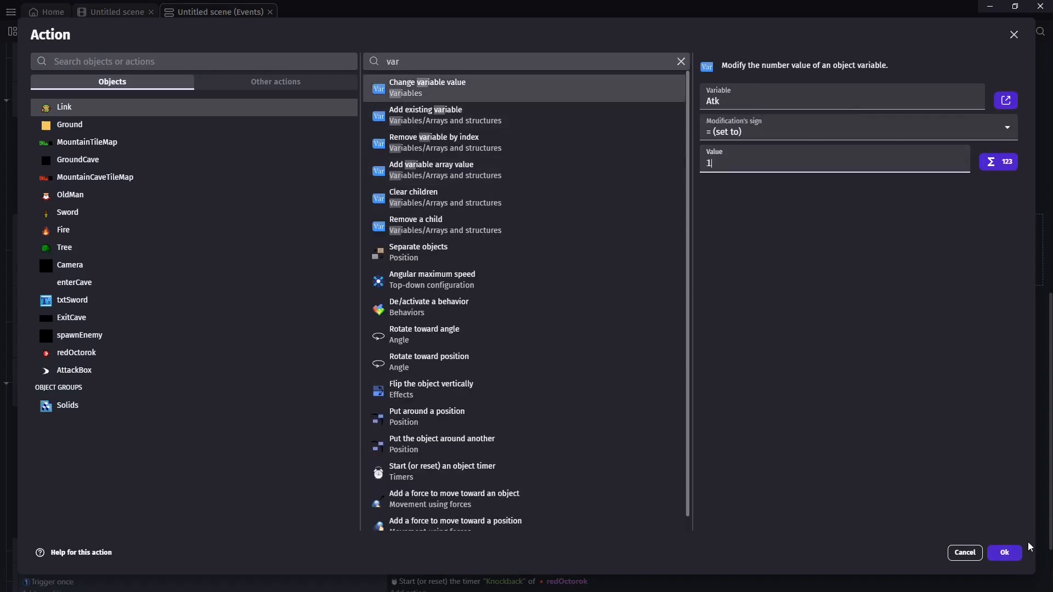
{"action": "left_click", "coordinate": [1004, 553]}
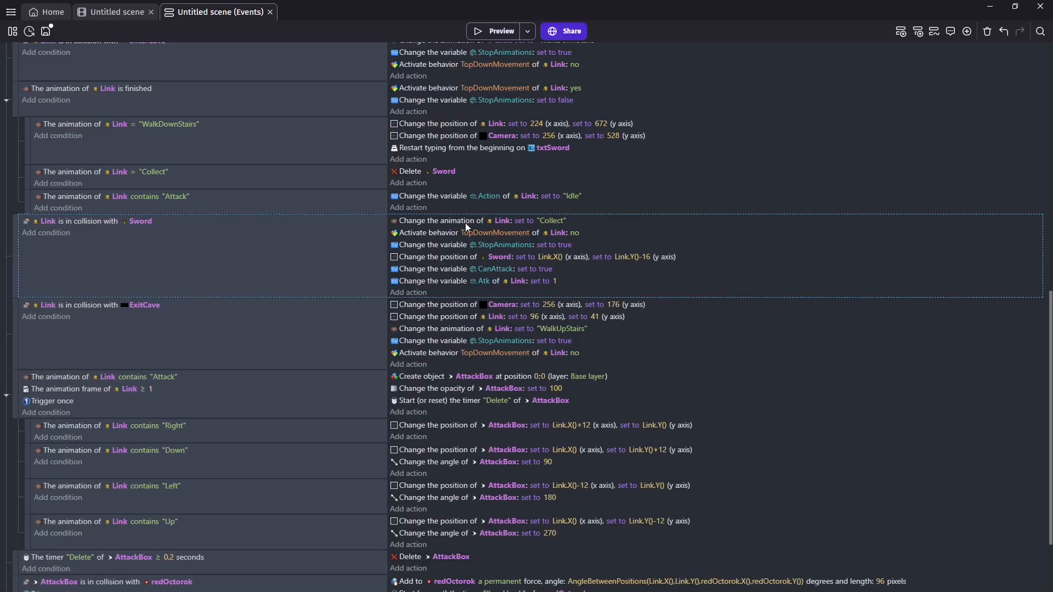
Step: Add an empty sub-event under the Link and Sword collision event
{"action": "right_click", "coordinate": [21, 288]}
{"action": "mouse_move", "coordinate": [55, 367]}
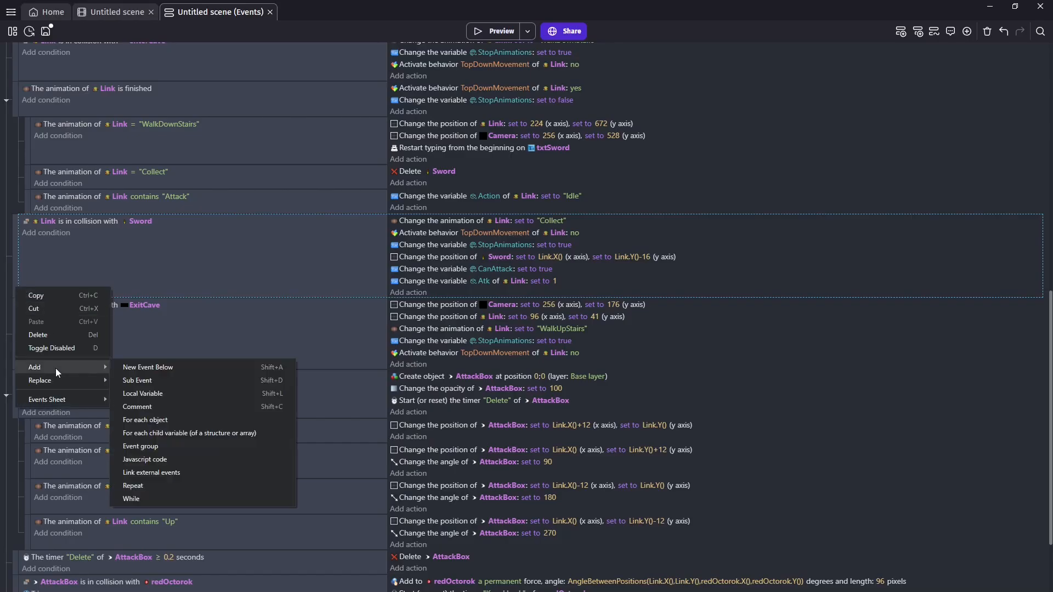
{"action": "left_click", "coordinate": [138, 380]}
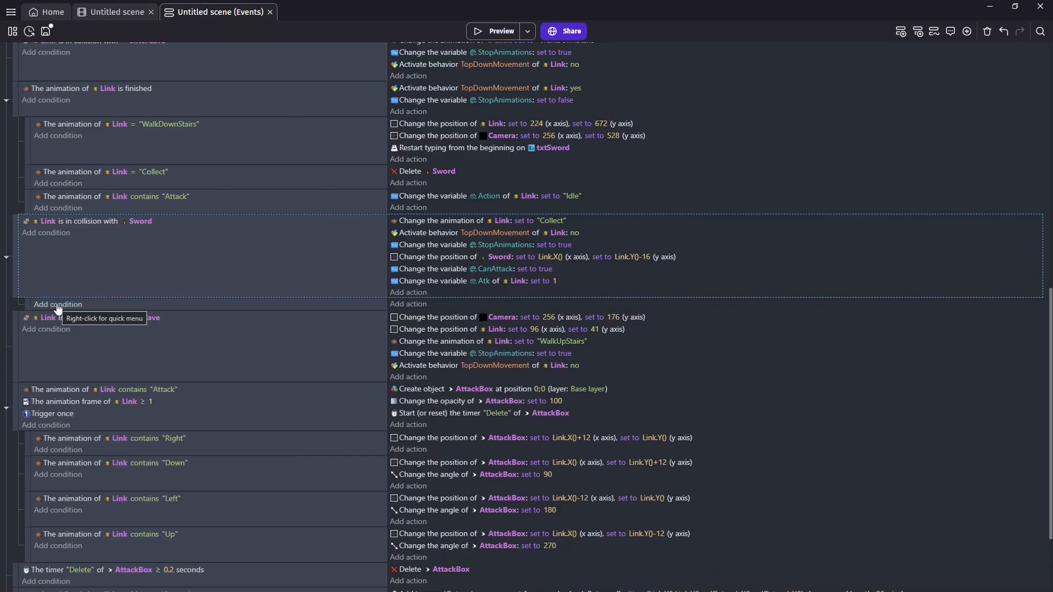
Step: Give the new sub-event the condition that Link's Atk is less than 1, and move the action setting Atk to 1 into it
{"action": "left_click", "coordinate": [57, 304]}
{"action": "left_click", "coordinate": [69, 112]}
{"action": "type", "text": "v"}
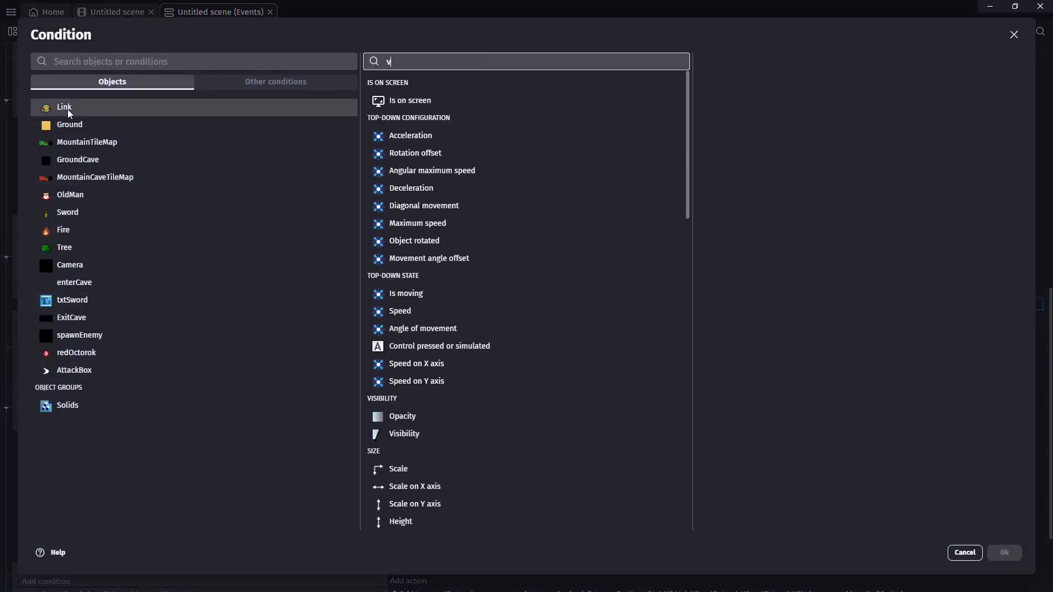
{"action": "type", "text": "ar"}
{"action": "left_click", "coordinate": [482, 87]}
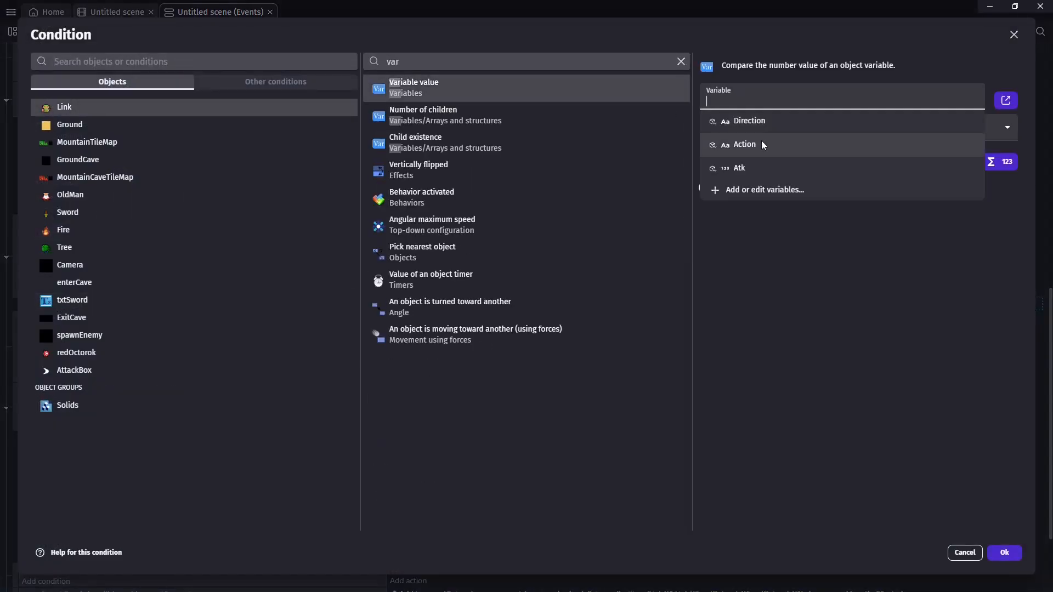
{"action": "left_click", "coordinate": [750, 169]}
{"action": "left_click", "coordinate": [752, 133]}
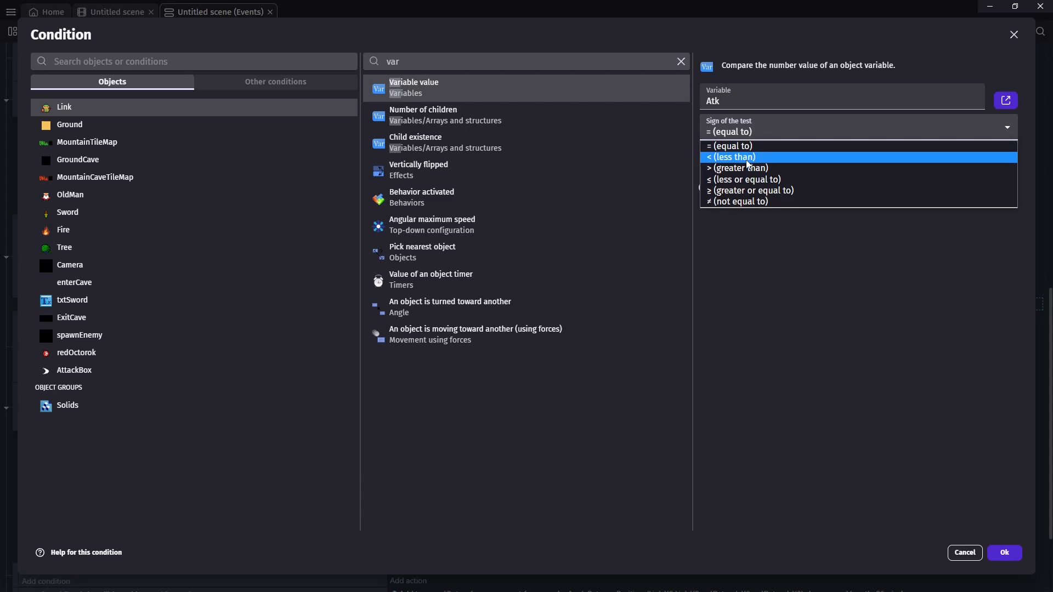
{"action": "left_click", "coordinate": [748, 158]}
{"action": "type", "text": "1"}
{"action": "left_click", "coordinate": [1005, 553]}
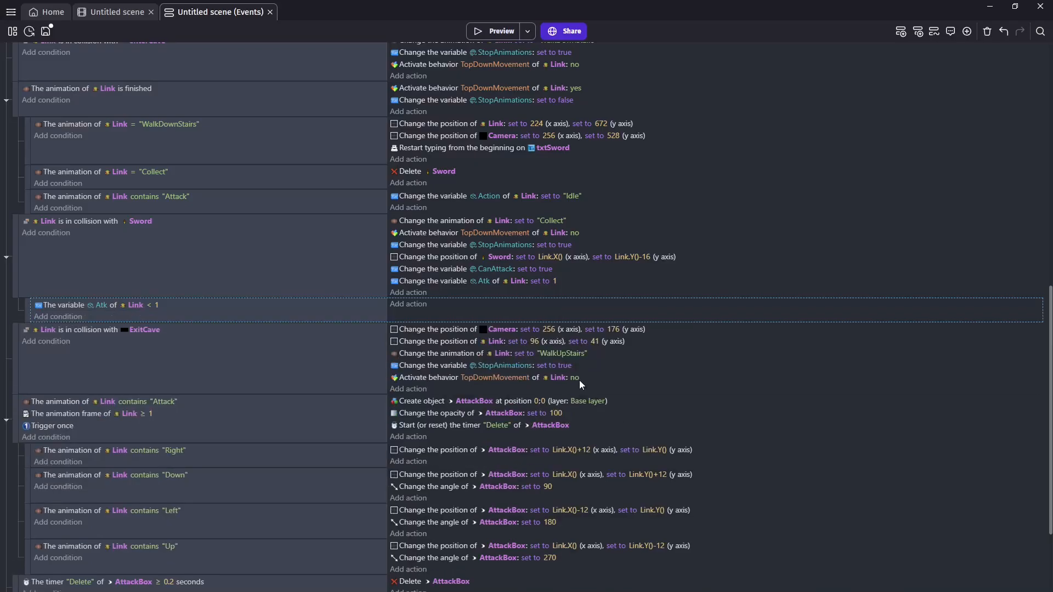
{"action": "left_click_drag", "start_coordinate": [419, 282], "coordinate": [414, 307]}
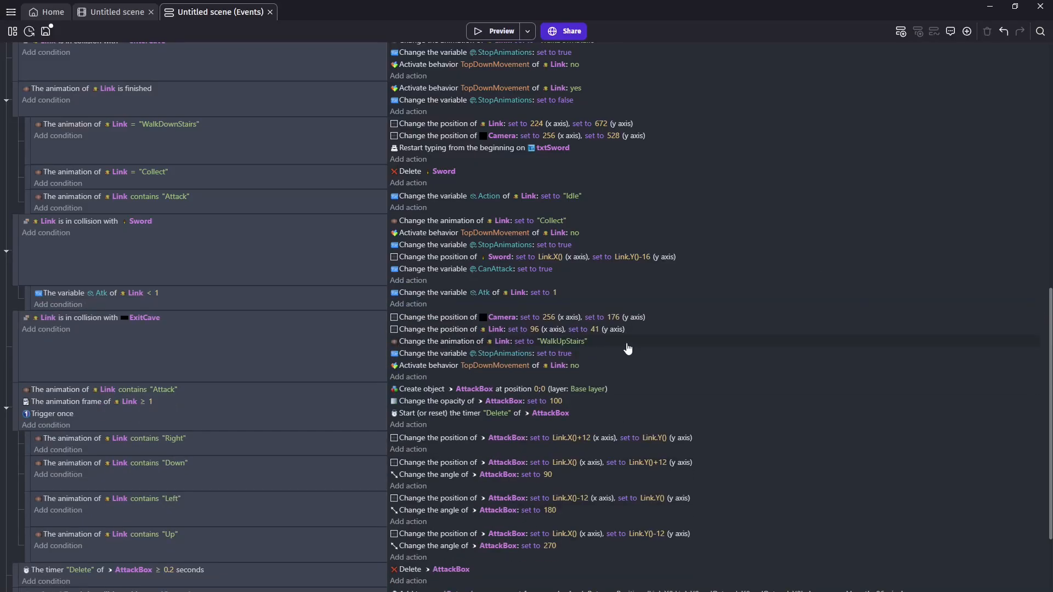
Step: Add an action to the AttackBox and redOctorok collision event that applies Link.Atk points of damage to redOctorok
{"action": "left_click_drag", "start_coordinate": [1049, 307], "coordinate": [1049, 359]}
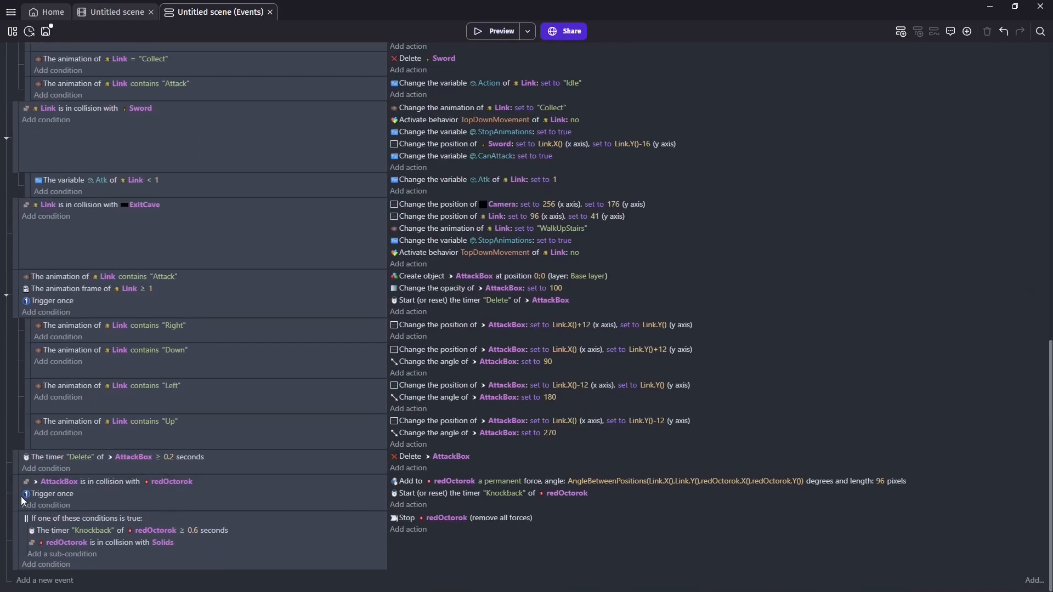
{"action": "left_click", "coordinate": [415, 504]}
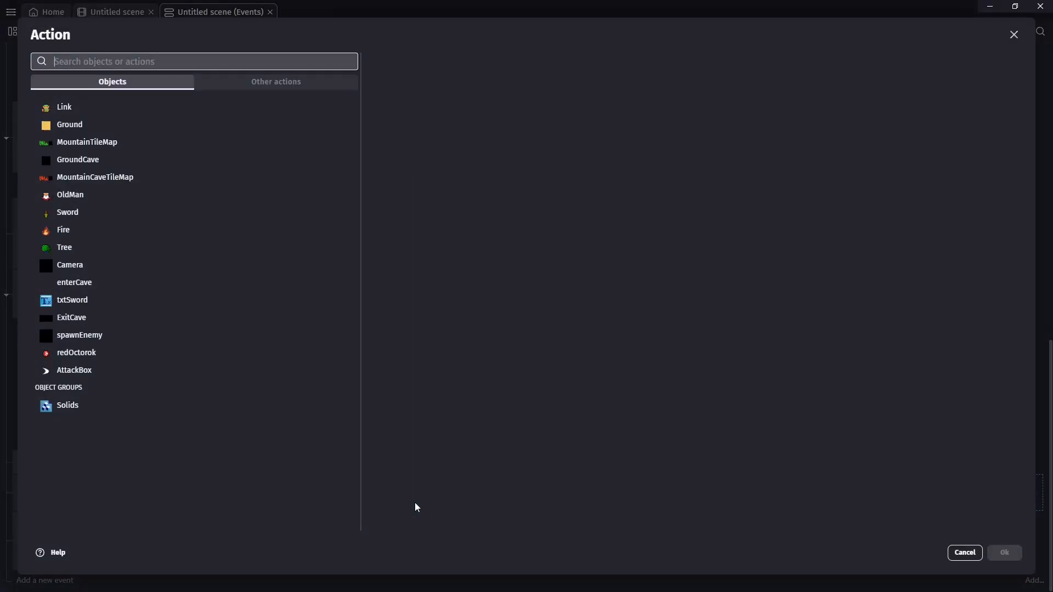
{"action": "left_click", "coordinate": [70, 360]}
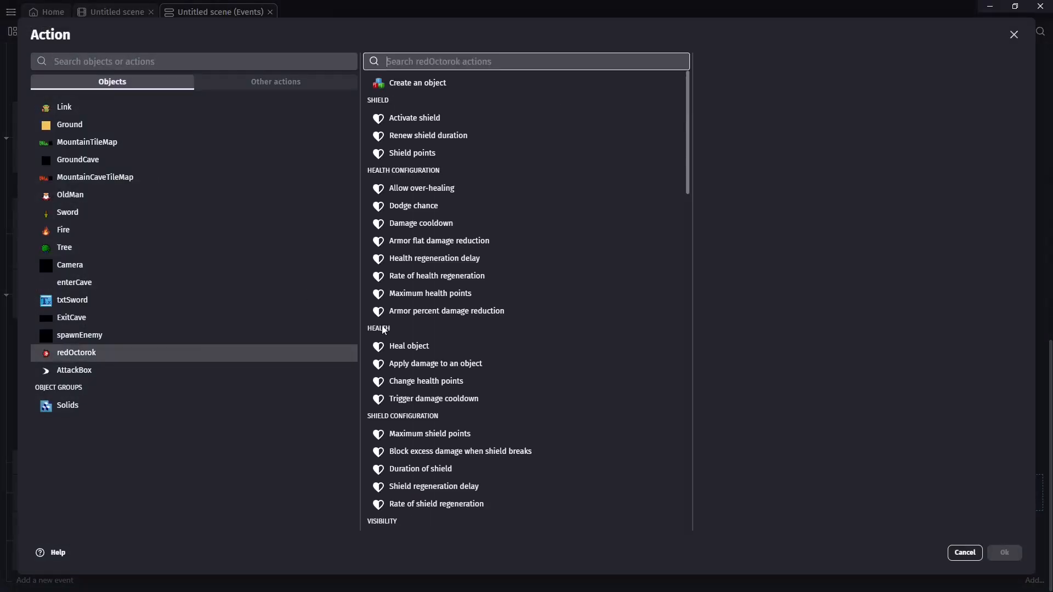
{"action": "left_click", "coordinate": [435, 364]}
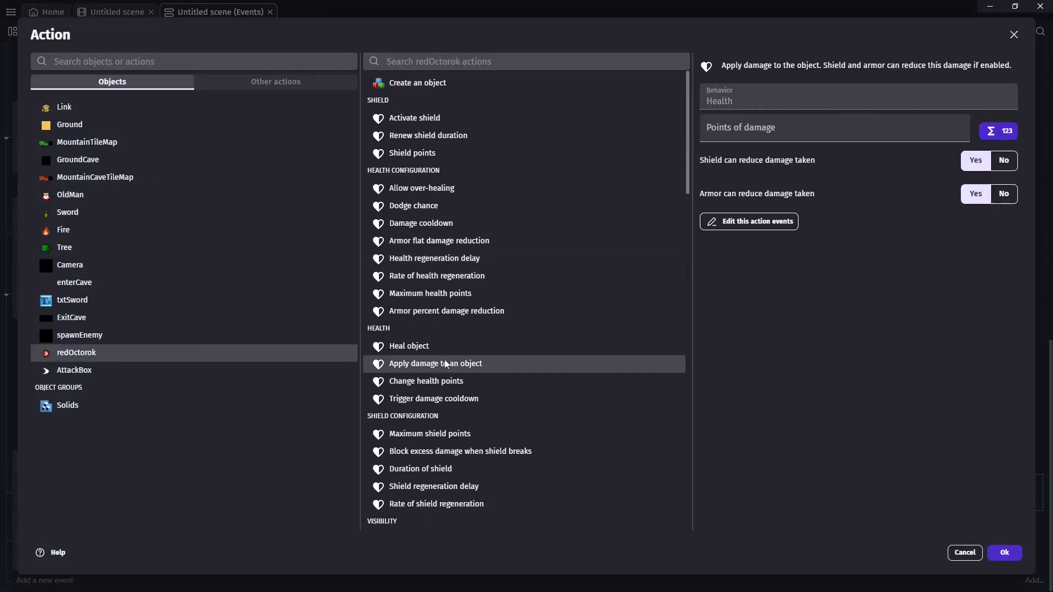
{"action": "type", "text": "Link"}
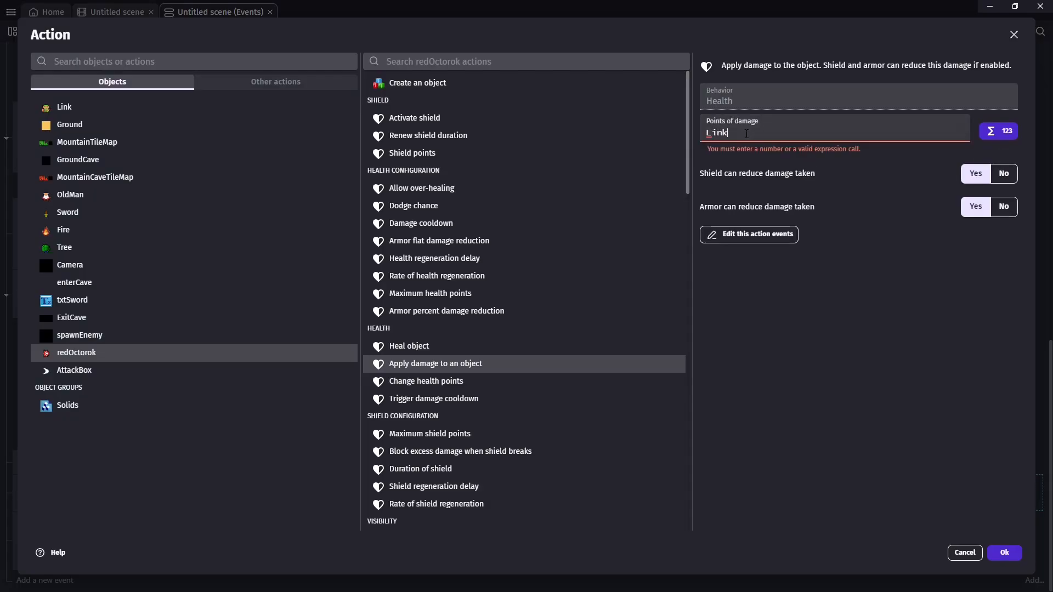
{"action": "type", "text": ".Atk"}
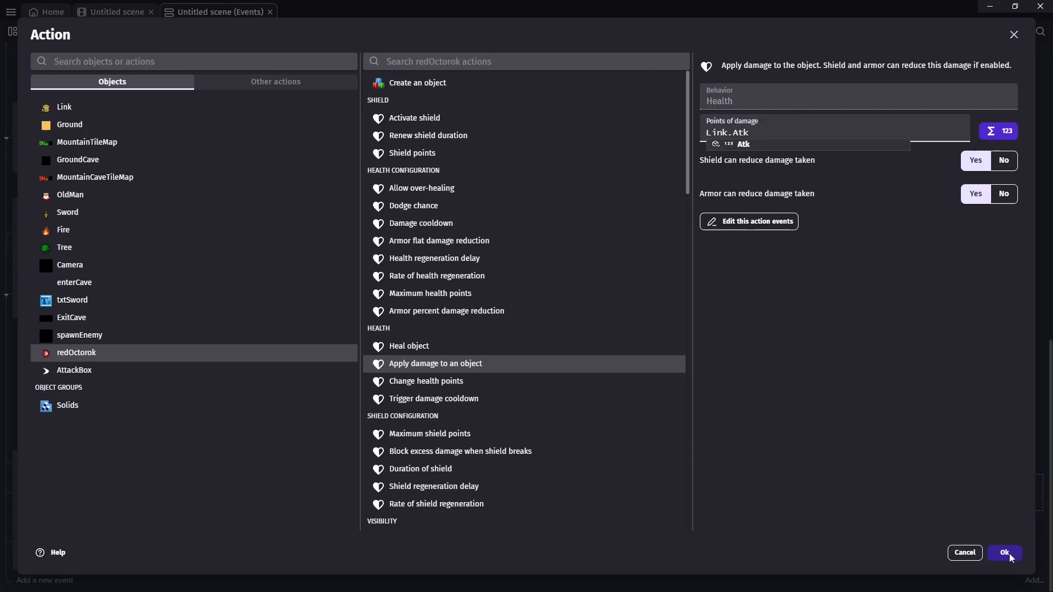
{"action": "left_click", "coordinate": [1010, 553]}
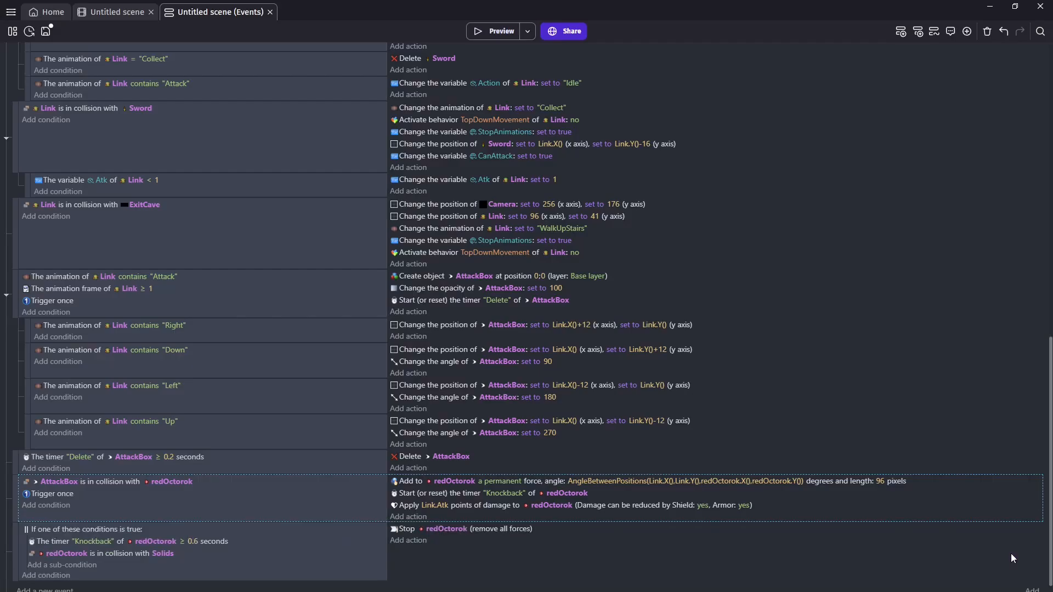
Step: Add a sub-event under the AttackBox and redOctorok collision event with the condition that redOctorok is dead
{"action": "right_click", "coordinate": [12, 511]}
{"action": "mouse_move", "coordinate": [62, 466]}
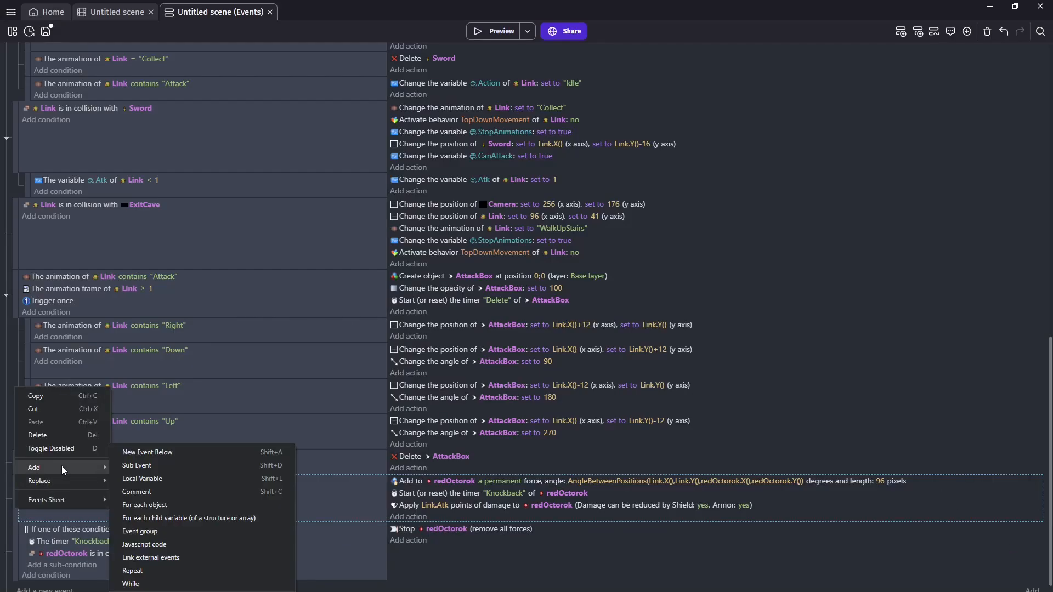
{"action": "left_click", "coordinate": [136, 467]}
{"action": "left_click", "coordinate": [52, 530]}
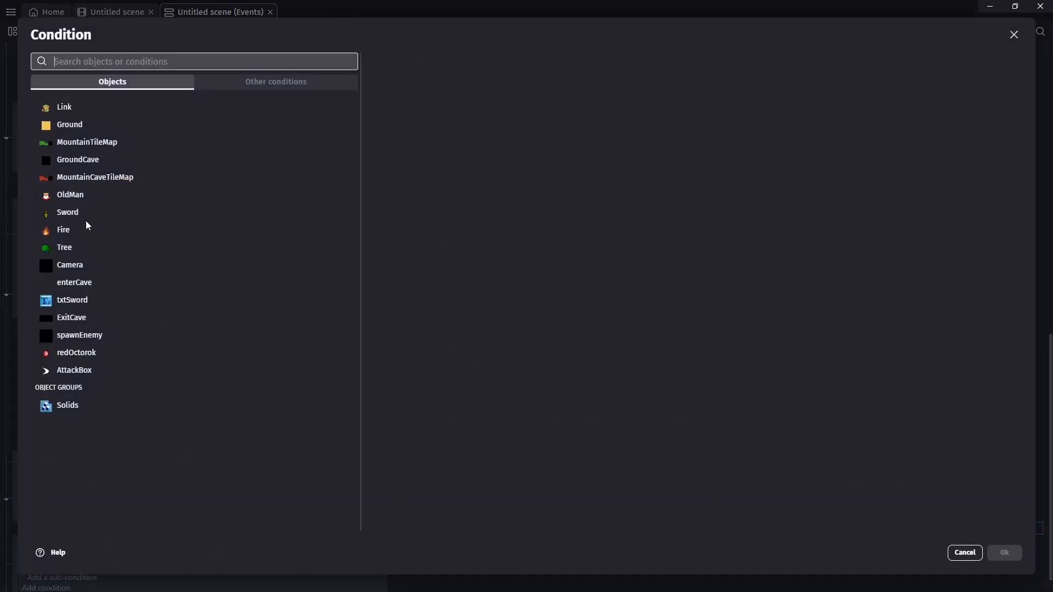
{"action": "left_click", "coordinate": [73, 353]}
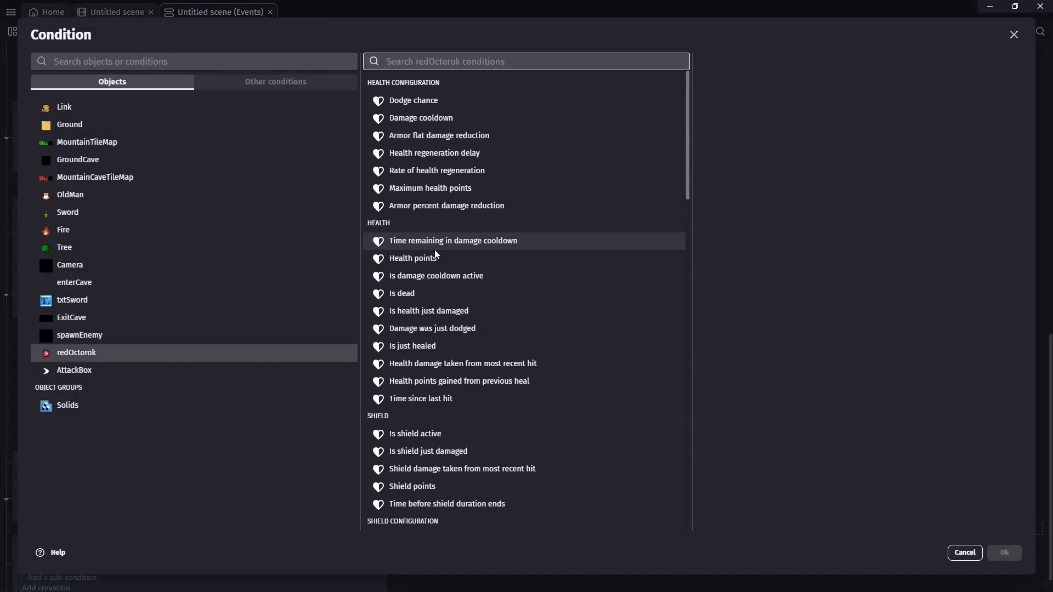
{"action": "left_click", "coordinate": [402, 293]}
{"action": "left_click", "coordinate": [1004, 553]}
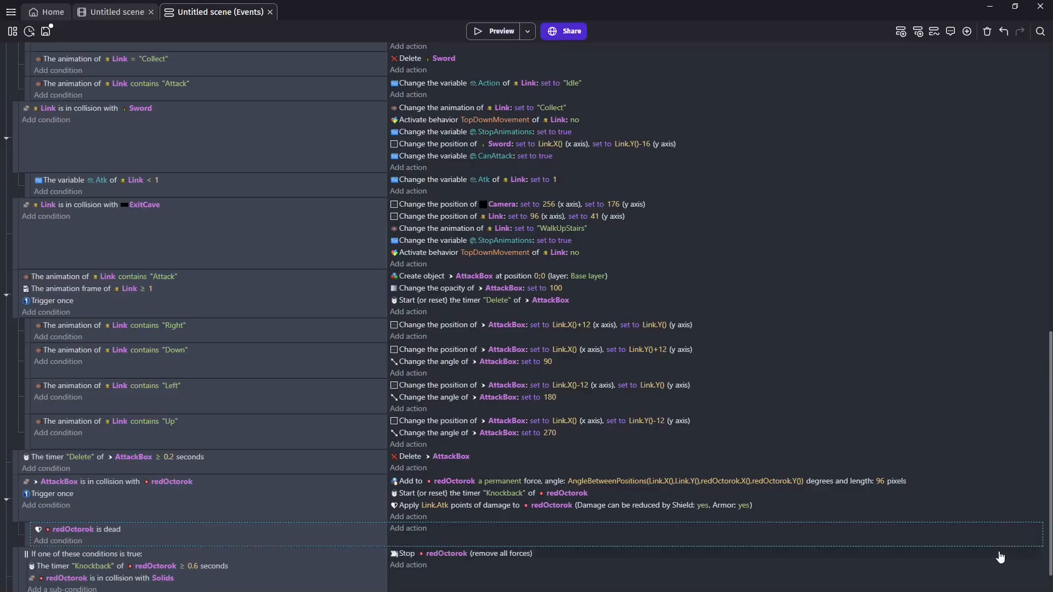
Step: Add an action to the redOctorok is dead sub-event that deletes the redOctorok object
{"action": "left_click", "coordinate": [409, 528]}
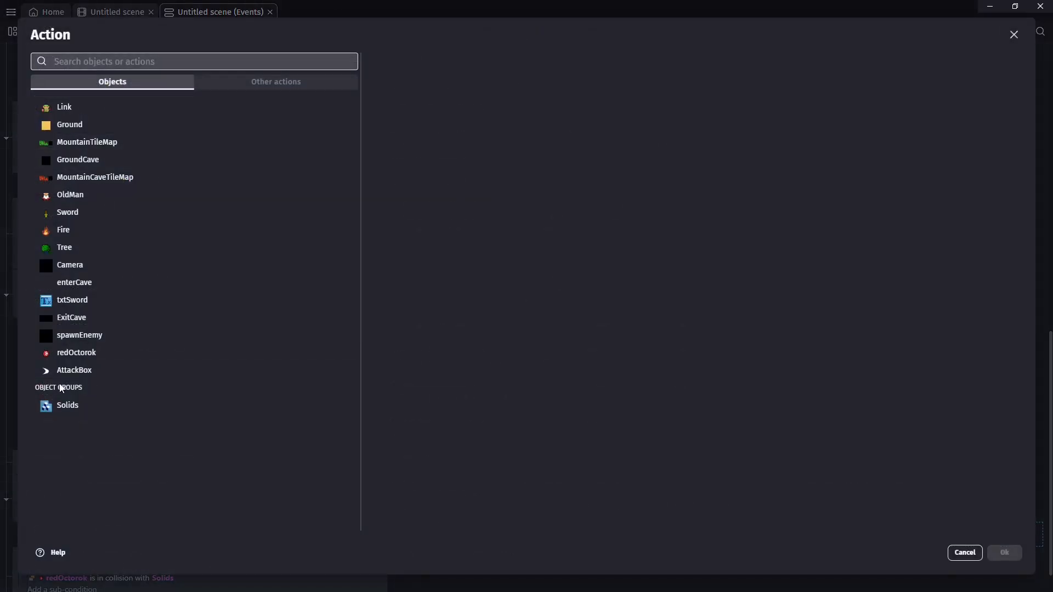
{"action": "left_click", "coordinate": [79, 353]}
{"action": "type", "text": "de"}
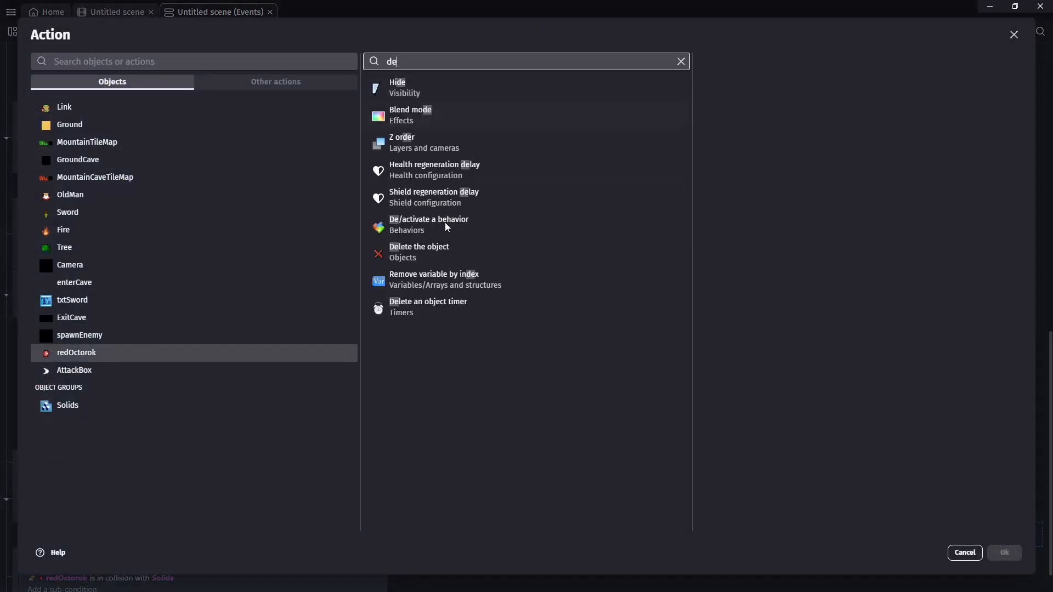
{"action": "left_click", "coordinate": [434, 252]}
{"action": "left_click", "coordinate": [1004, 553]}
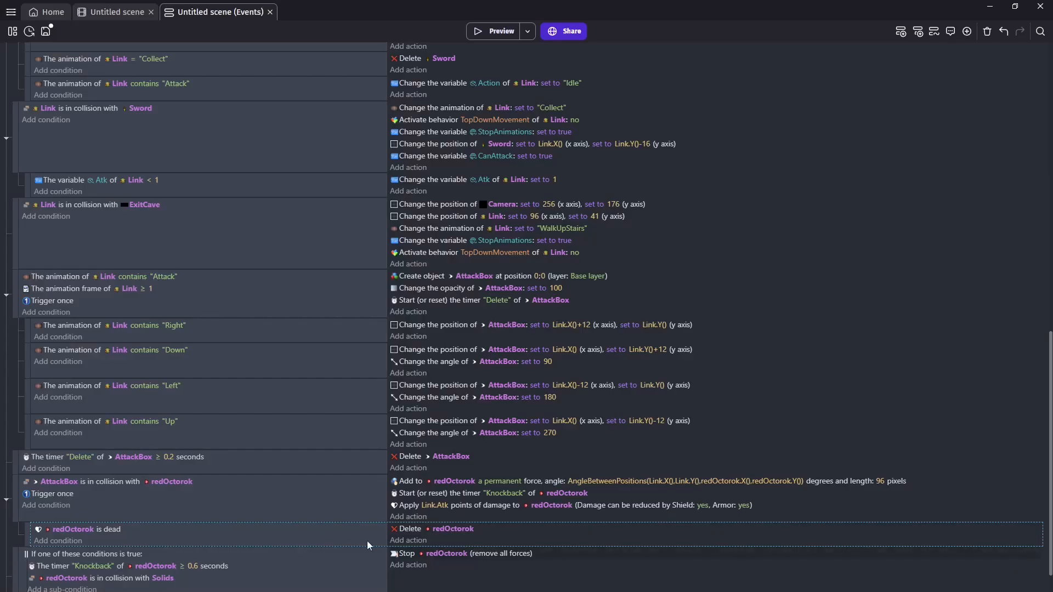
Step: Create a new sprite object from scratch in the scene and name it BlueOctorok
{"action": "left_click", "coordinate": [121, 12]}
{"action": "left_click", "coordinate": [820, 578]}
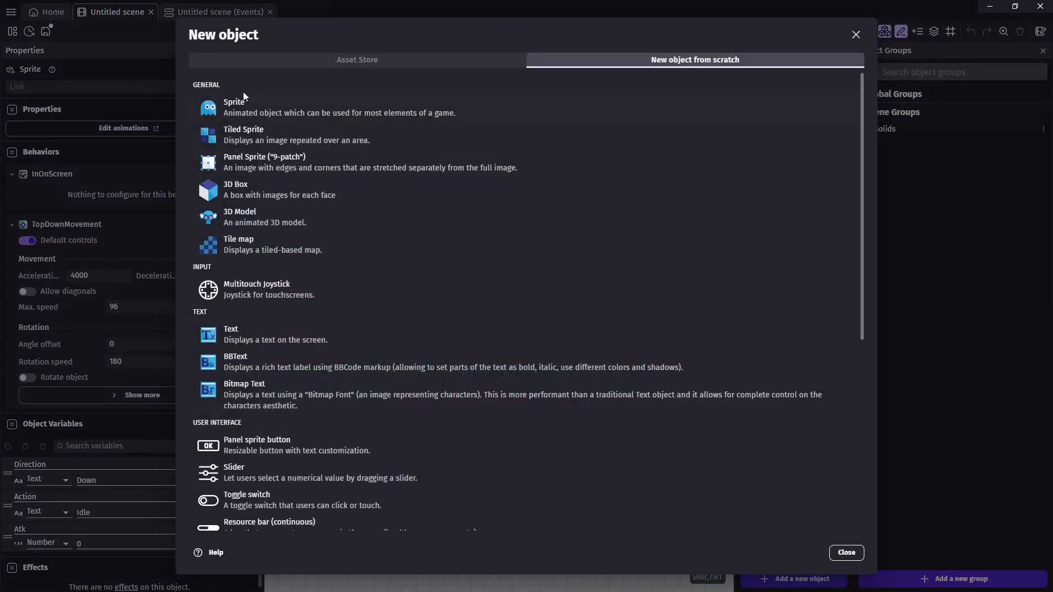
{"action": "left_click", "coordinate": [268, 109]}
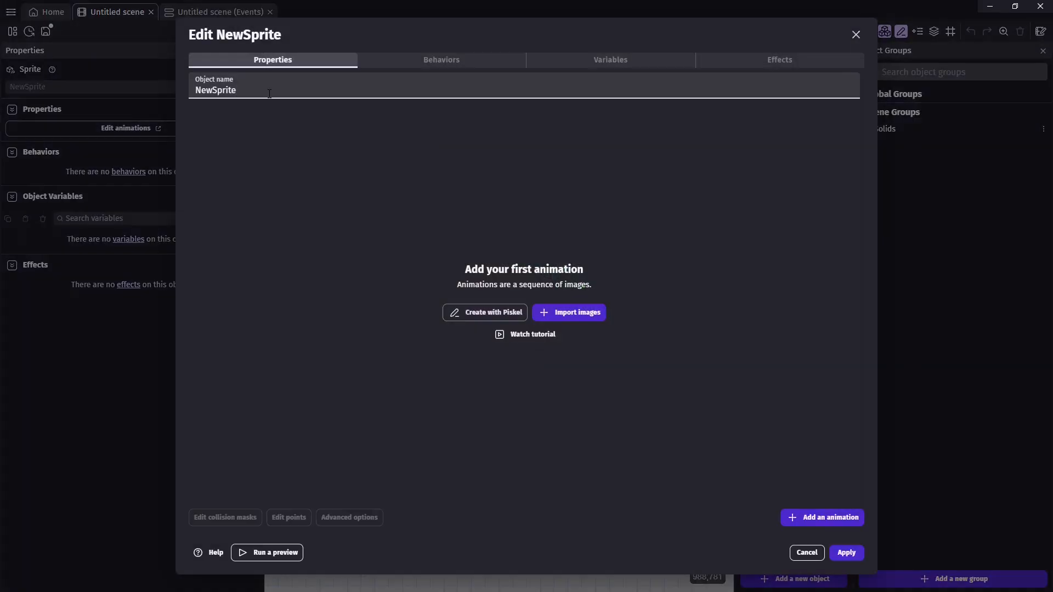
{"action": "type", "text": "BlueO"}
{"action": "type", "text": "bstacle"}
{"action": "left_click", "coordinate": [485, 312]}
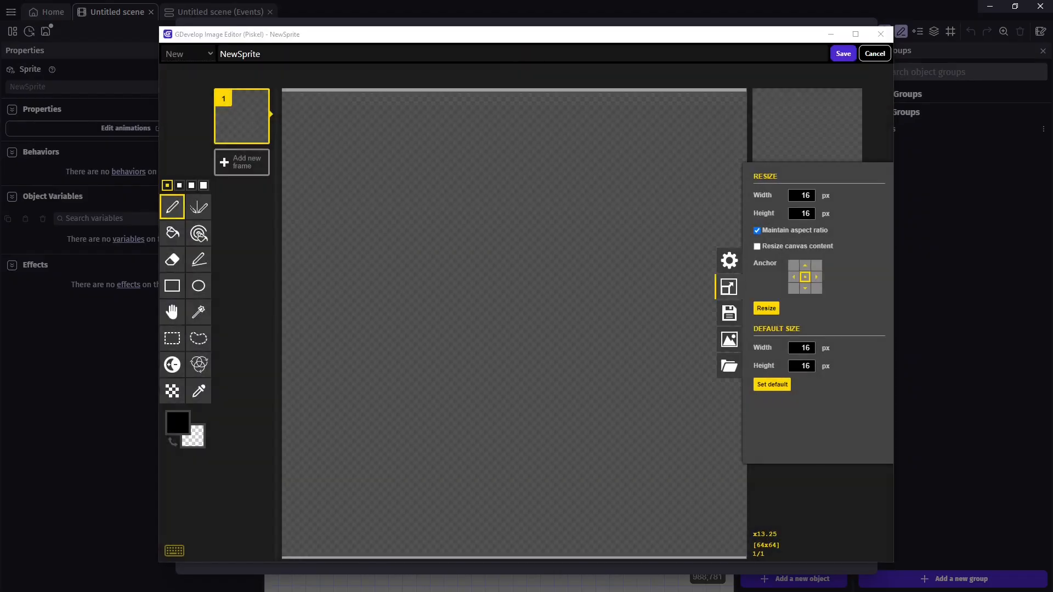
{"action": "left_click_drag", "start_coordinate": [423, 301], "coordinate": [426, 303]}
{"action": "left_click", "coordinate": [402, 332]}
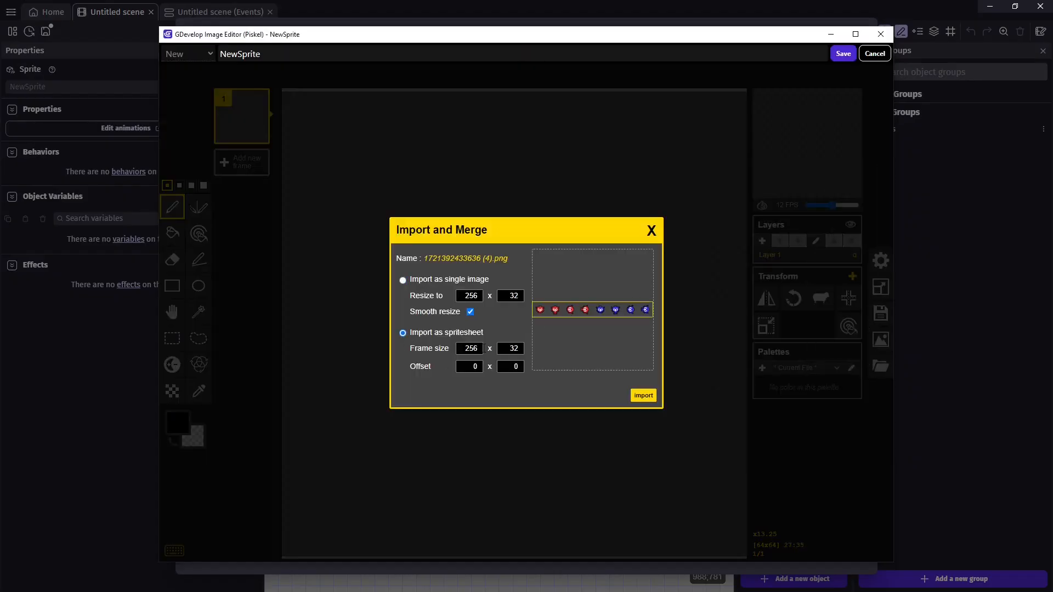
{"action": "double_click", "coordinate": [483, 348]}
{"action": "type", "text": "32"}
{"action": "left_click", "coordinate": [639, 396]}
{"action": "left_click", "coordinate": [572, 300]}
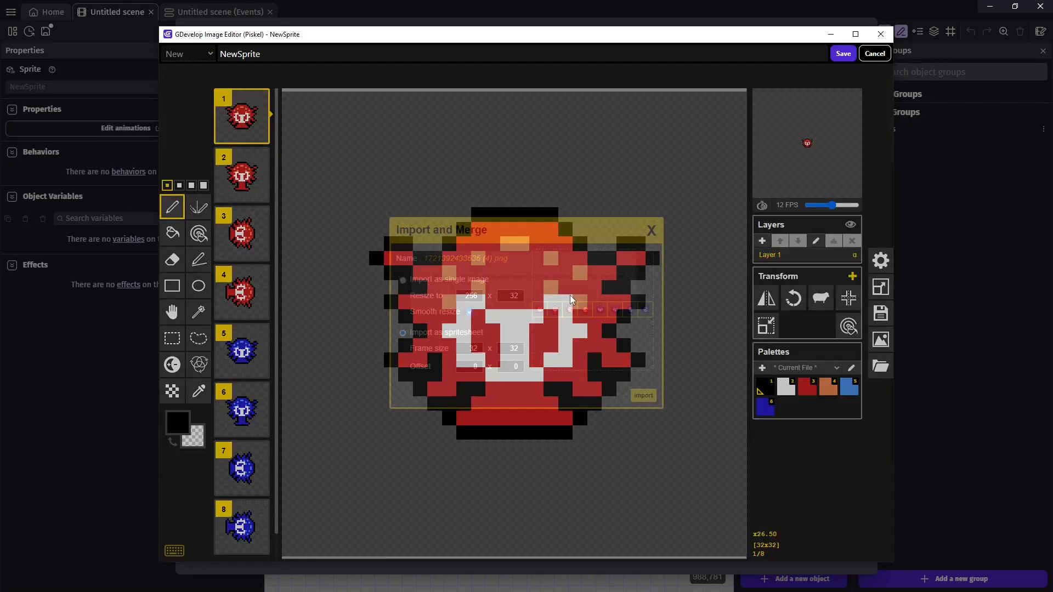
Step: Delete the four red frames and the first two blue frames, keeping only the two side-facing blue frames
{"action": "left_click", "coordinate": [260, 99]}
{"action": "left_click", "coordinate": [260, 99]}
{"action": "left_click", "coordinate": [260, 99]}
{"action": "left_click", "coordinate": [260, 99]}
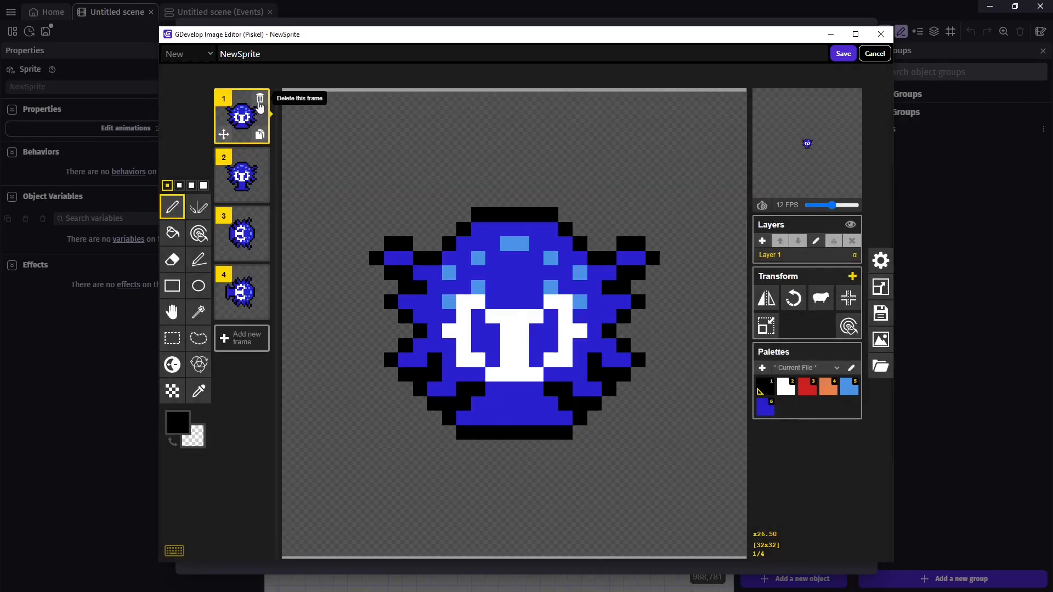
{"action": "left_click", "coordinate": [260, 99]}
{"action": "left_click", "coordinate": [260, 99]}
Step: Flip both remaining blue frames horizontally and save the animation to the BlueOctorok object
{"action": "left_click", "coordinate": [793, 298]}
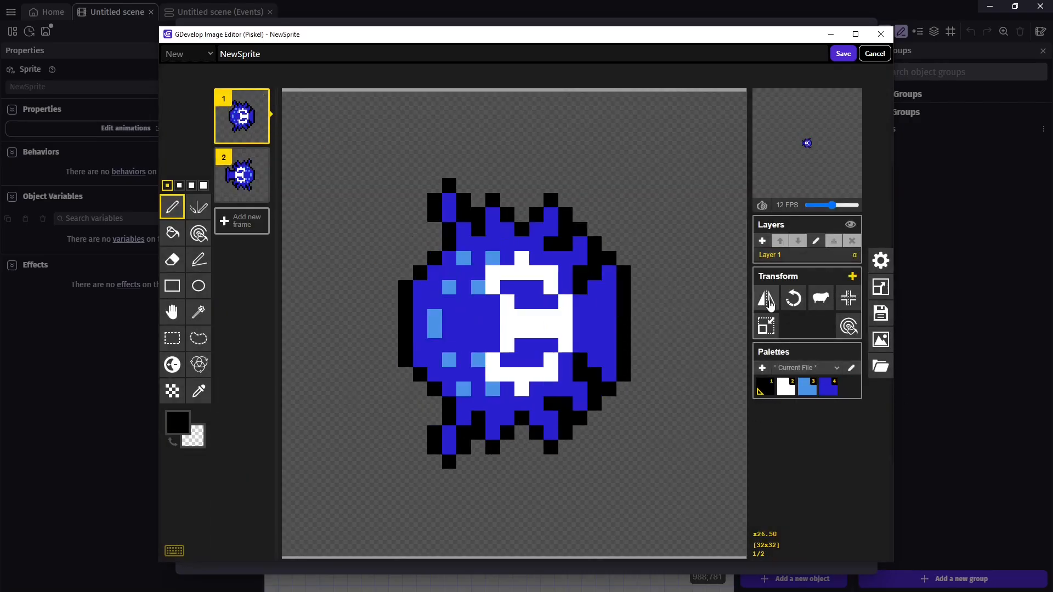
{"action": "left_click", "coordinate": [240, 176]}
{"action": "left_click", "coordinate": [766, 299]}
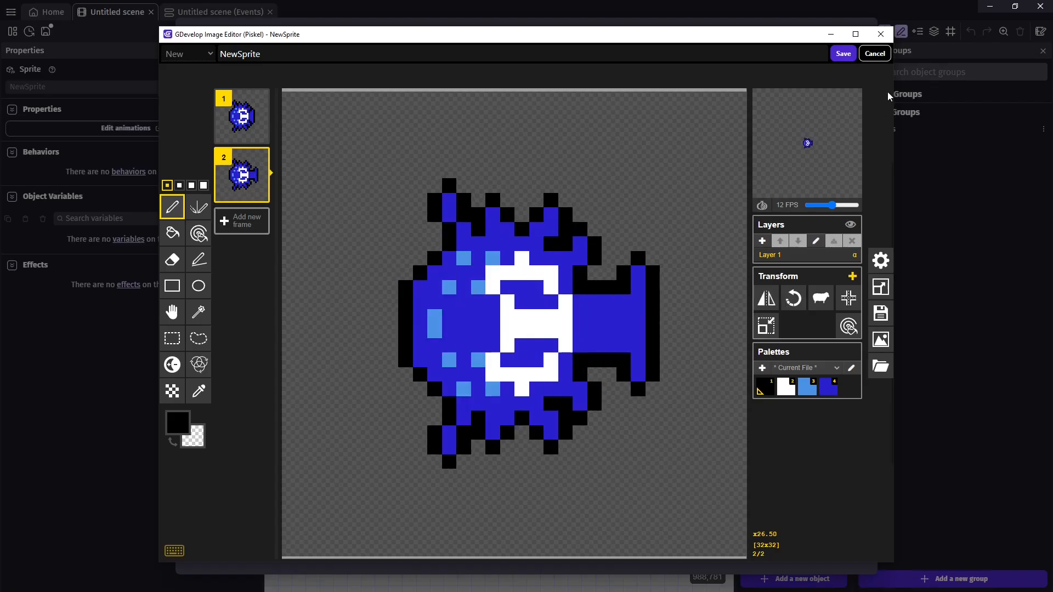
{"action": "left_click", "coordinate": [844, 55]}
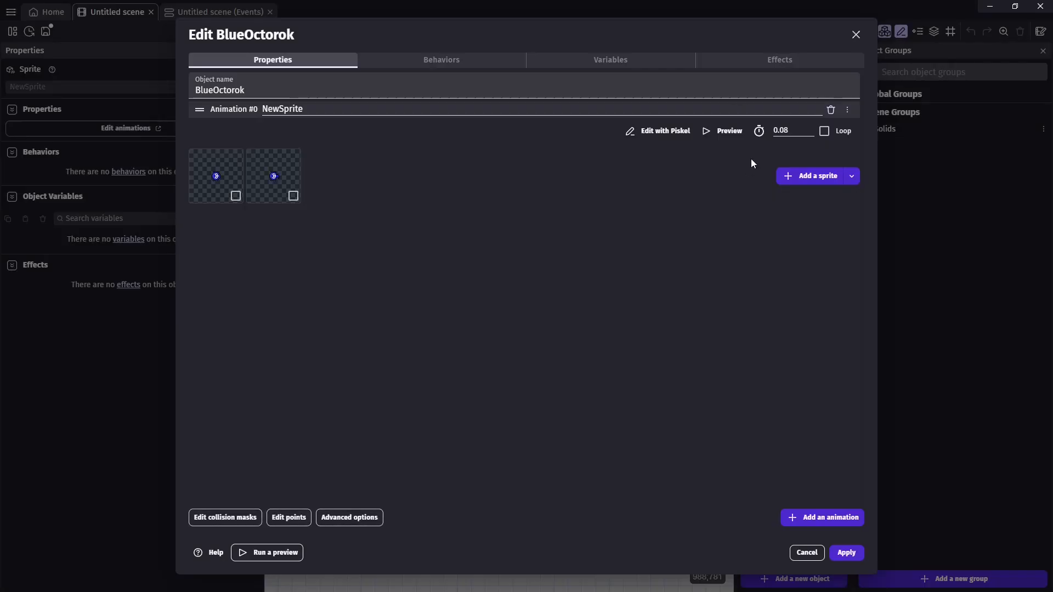
Step: Set the BlueOctorok animation's time between frames to 0.24 seconds and enable looping
{"action": "left_click_drag", "start_coordinate": [779, 131], "coordinate": [801, 131]}
{"action": "type", "text": "24"}
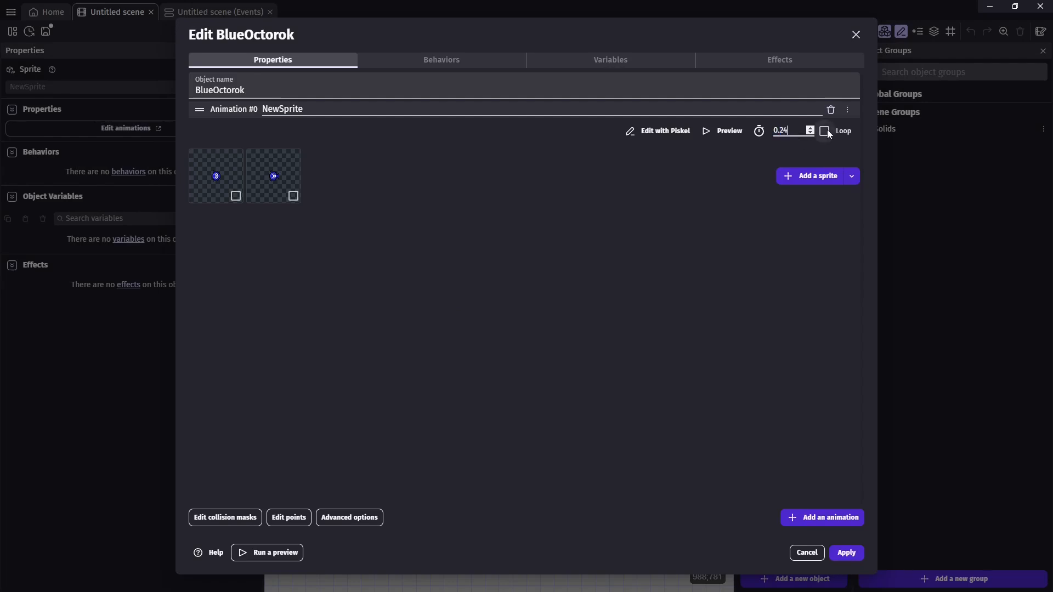
{"action": "left_click", "coordinate": [825, 131]}
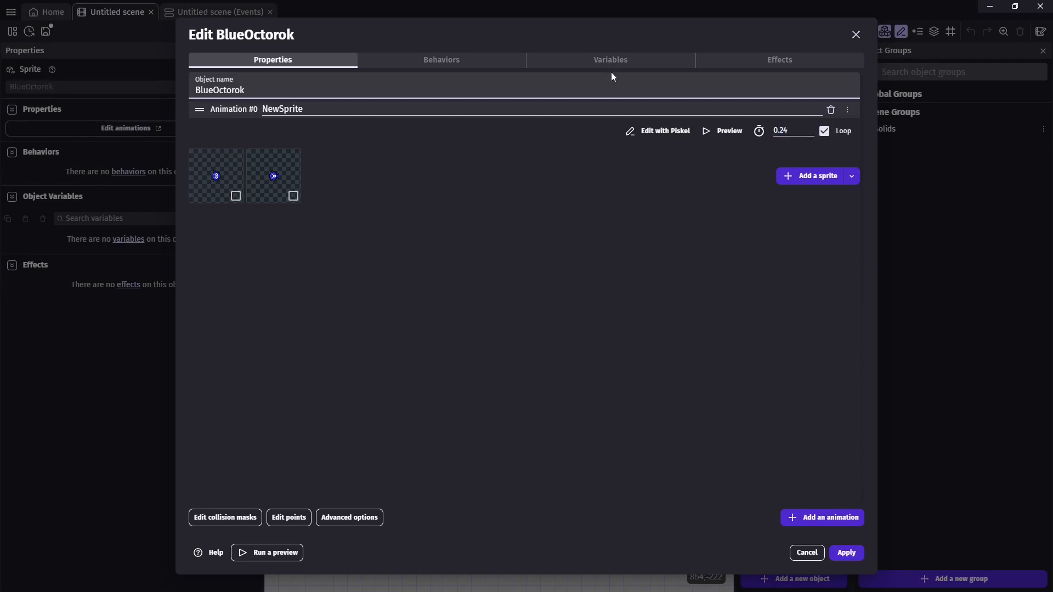
Step: Add the Health behavior to BlueOctorok with damage cooldown 0.25, starting health 2 and maximum health 2, and apply the changes
{"action": "left_click", "coordinate": [459, 58]}
{"action": "left_click", "coordinate": [528, 313]}
{"action": "type", "text": "hea"}
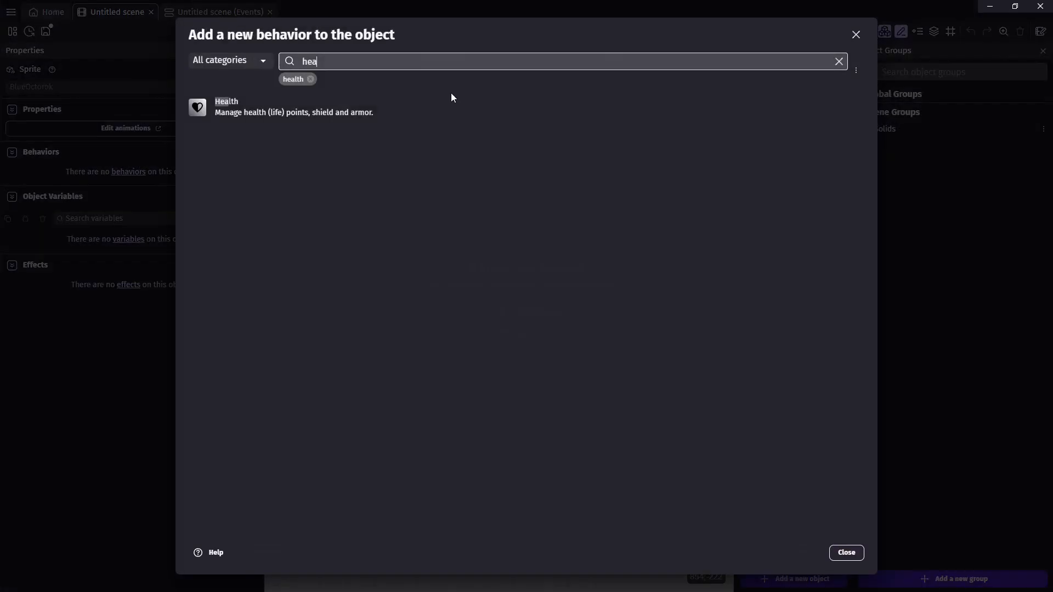
{"action": "left_click", "coordinate": [233, 107]}
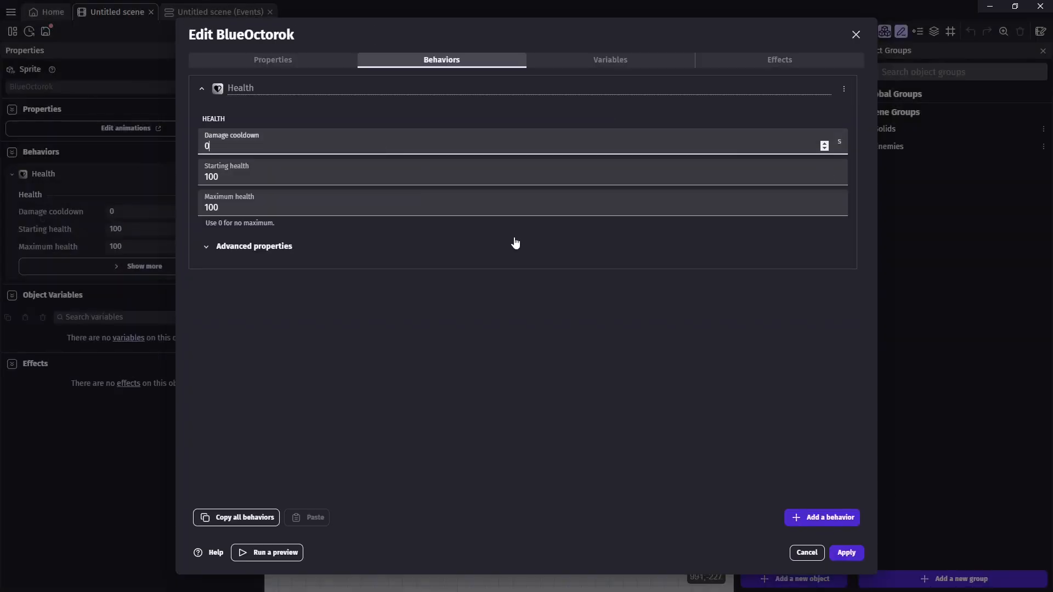
{"action": "key", "text": "Tab"}
{"action": "type", "text": "2"}
{"action": "key", "text": "Tab"}
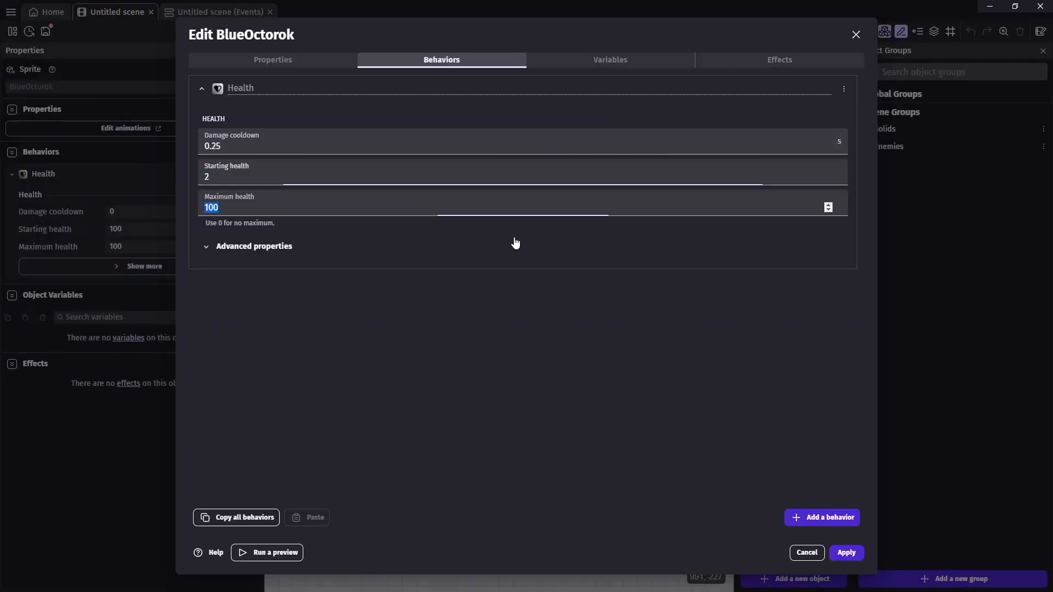
{"action": "type", "text": "2"}
{"action": "left_click", "coordinate": [846, 552]}
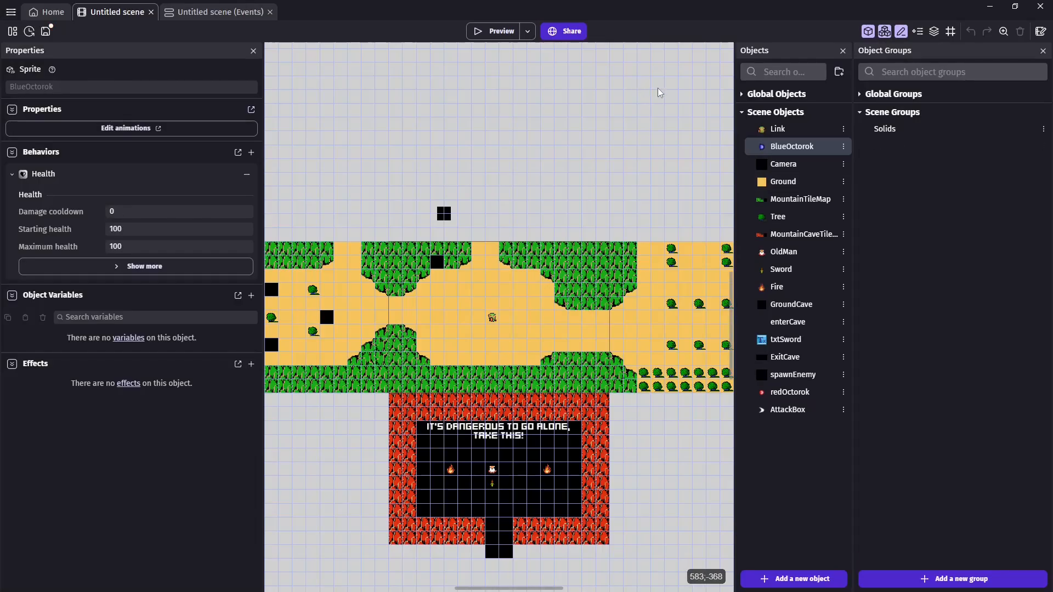
Step: Create an object group named Enemies containing redOctorok and BlueOctorok, and return to the scene's events
{"action": "left_click", "coordinate": [952, 579]}
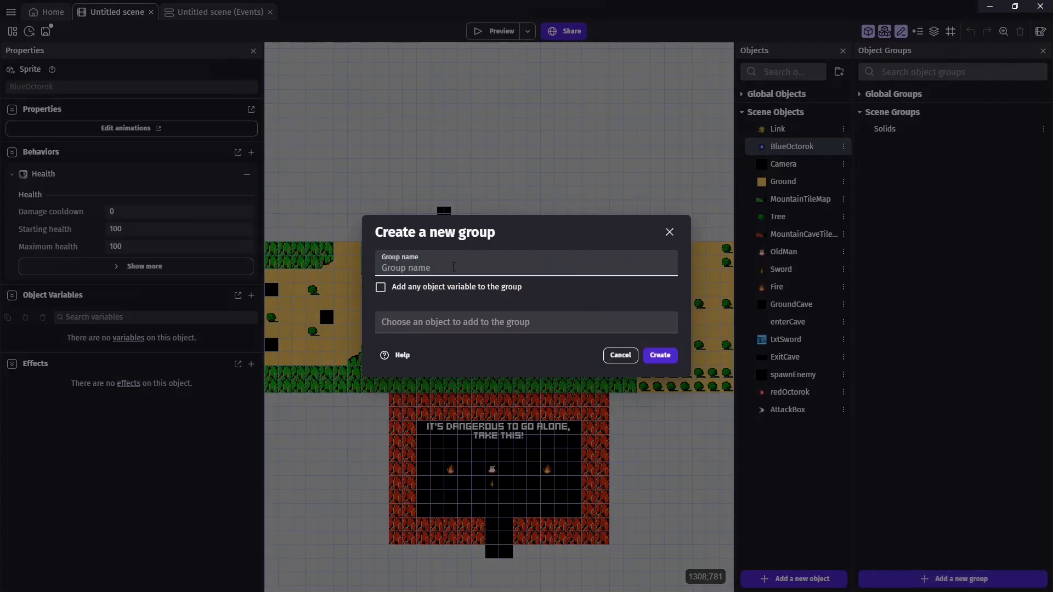
{"action": "type", "text": "Enemies"}
{"action": "left_click", "coordinate": [462, 316]}
{"action": "left_click_drag", "start_coordinate": [677, 406], "coordinate": [676, 492]}
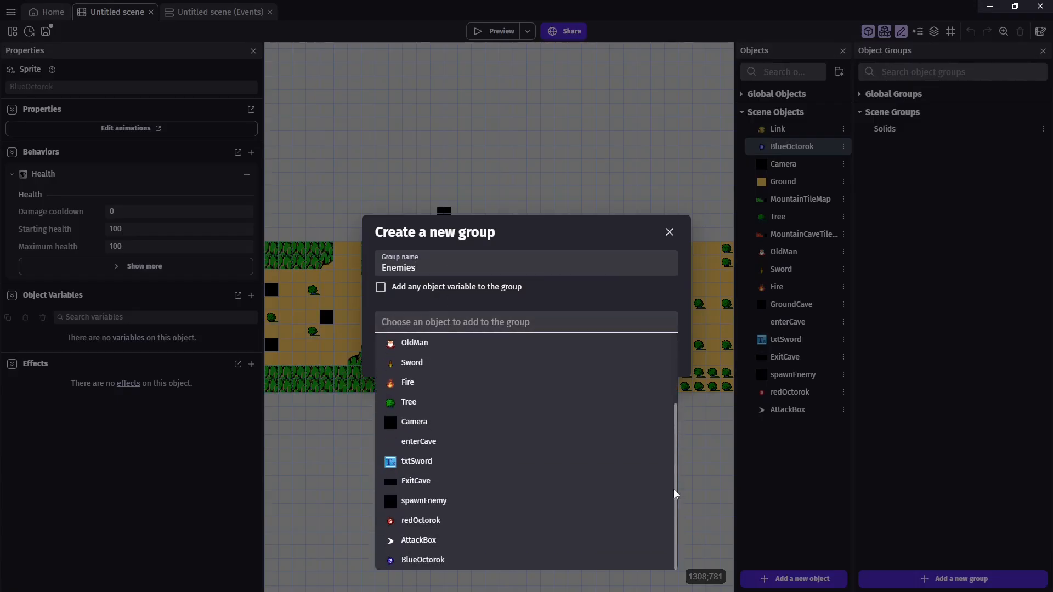
{"action": "left_click", "coordinate": [465, 525]}
{"action": "left_click", "coordinate": [630, 360]}
{"action": "left_click_drag", "start_coordinate": [676, 208], "coordinate": [682, 360]}
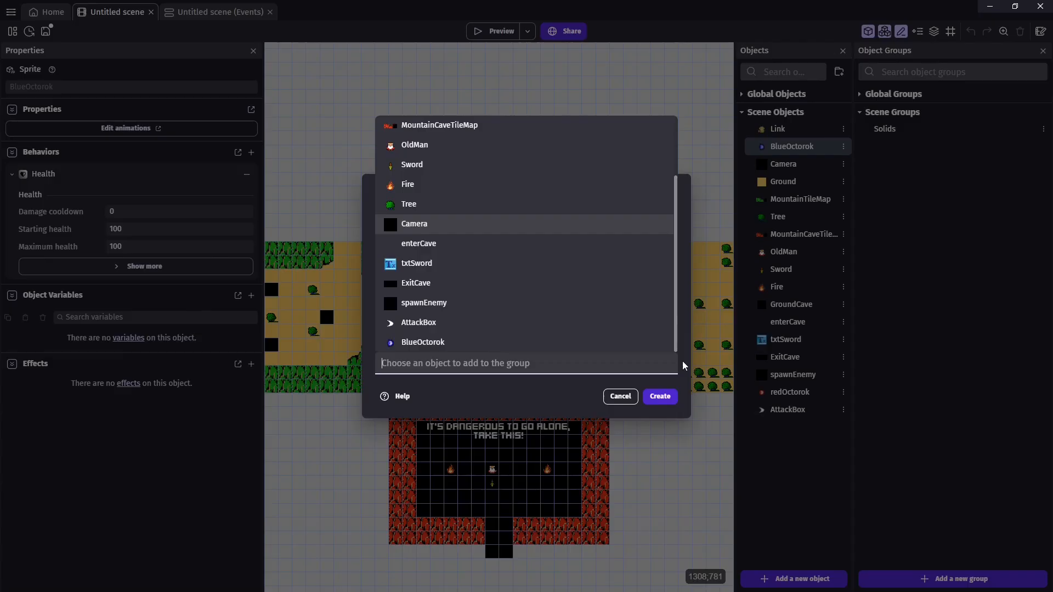
{"action": "left_click", "coordinate": [454, 344]}
{"action": "left_click", "coordinate": [664, 407]}
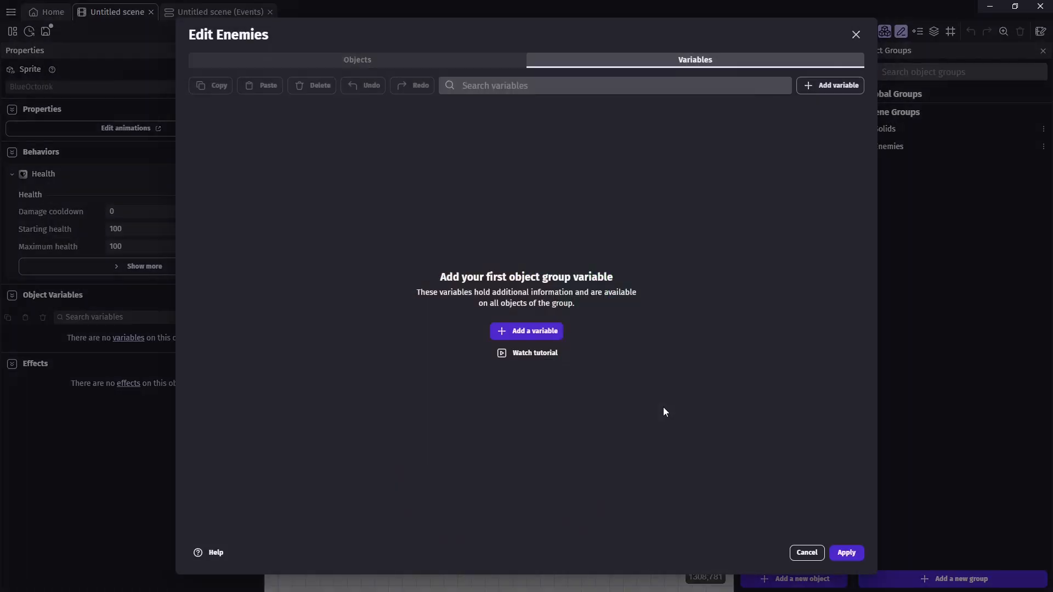
{"action": "left_click", "coordinate": [845, 558]}
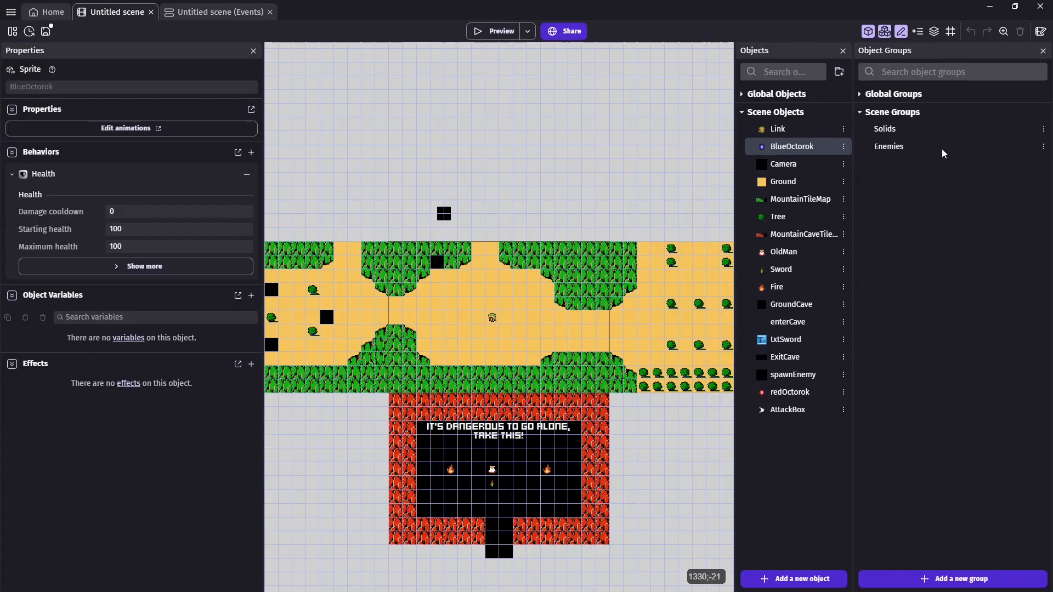
{"action": "left_click", "coordinate": [216, 14]}
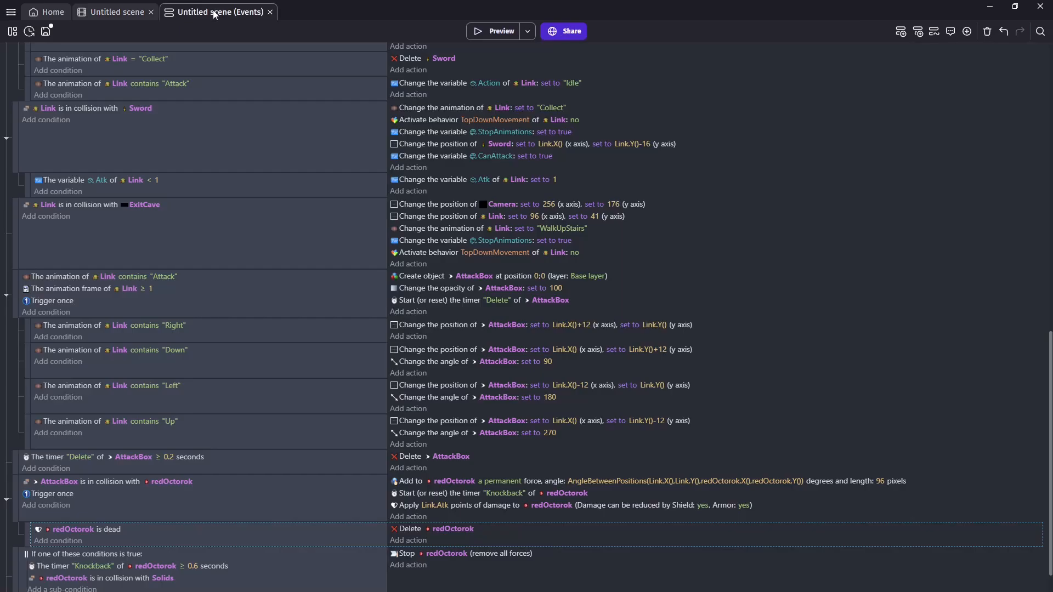
Step: Replace RedOctorok with Enemies in all event parameters, covering conditions, actions and texts, case-insensitively, and go to the next result
{"action": "left_click", "coordinate": [1040, 32]}
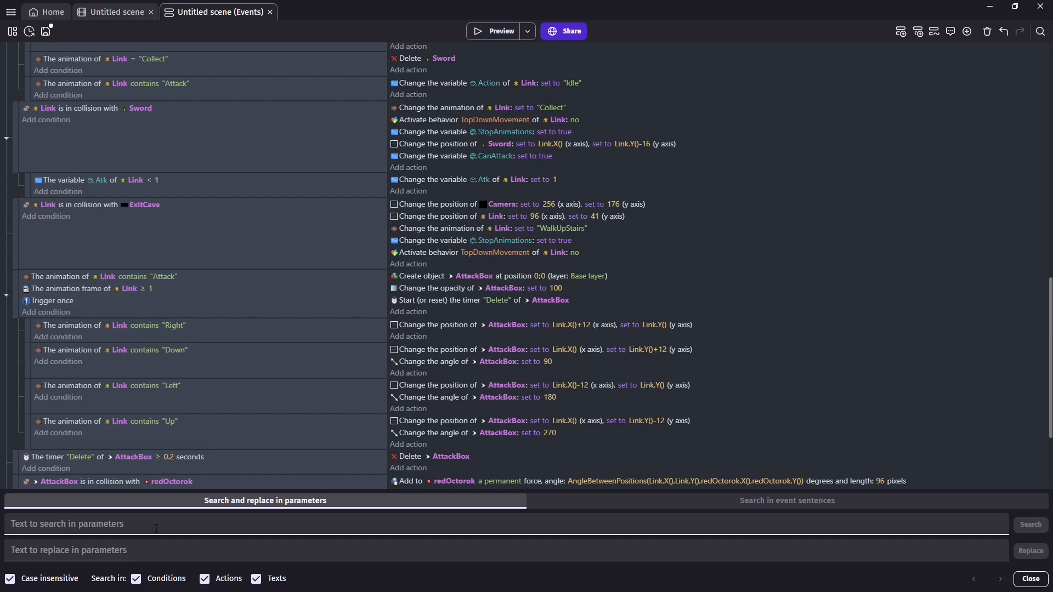
{"action": "type", "text": "RedOctorok"}
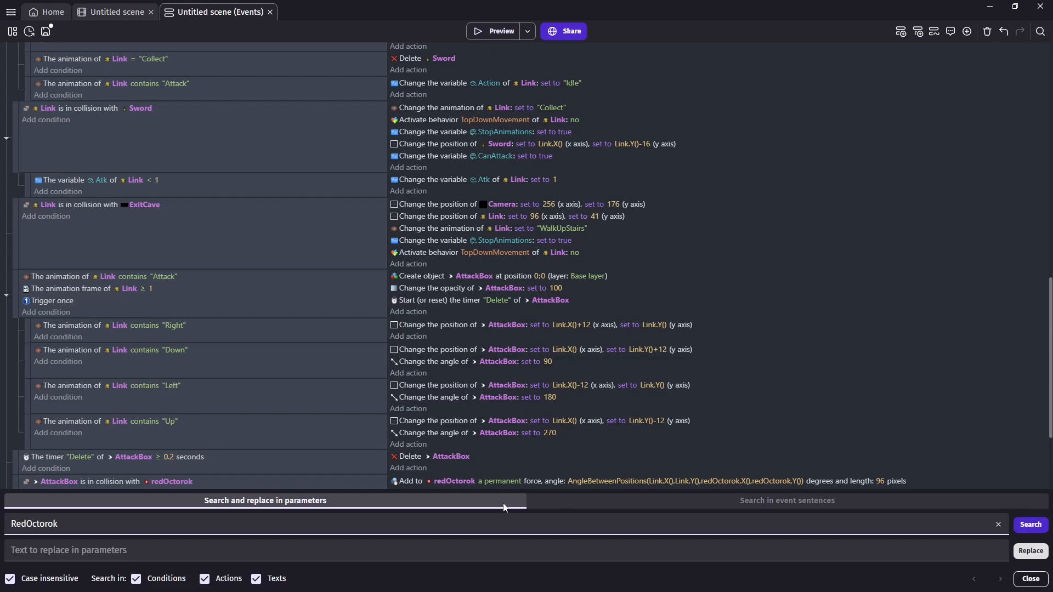
{"action": "left_click", "coordinate": [474, 551]}
{"action": "type", "text": "Enemies"}
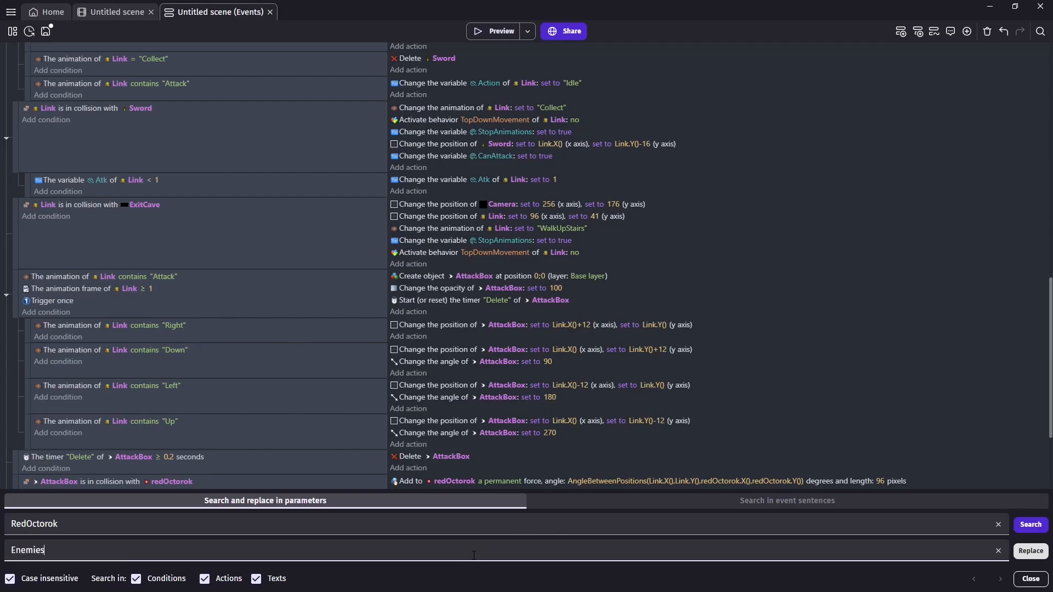
{"action": "left_click", "coordinate": [1030, 550]}
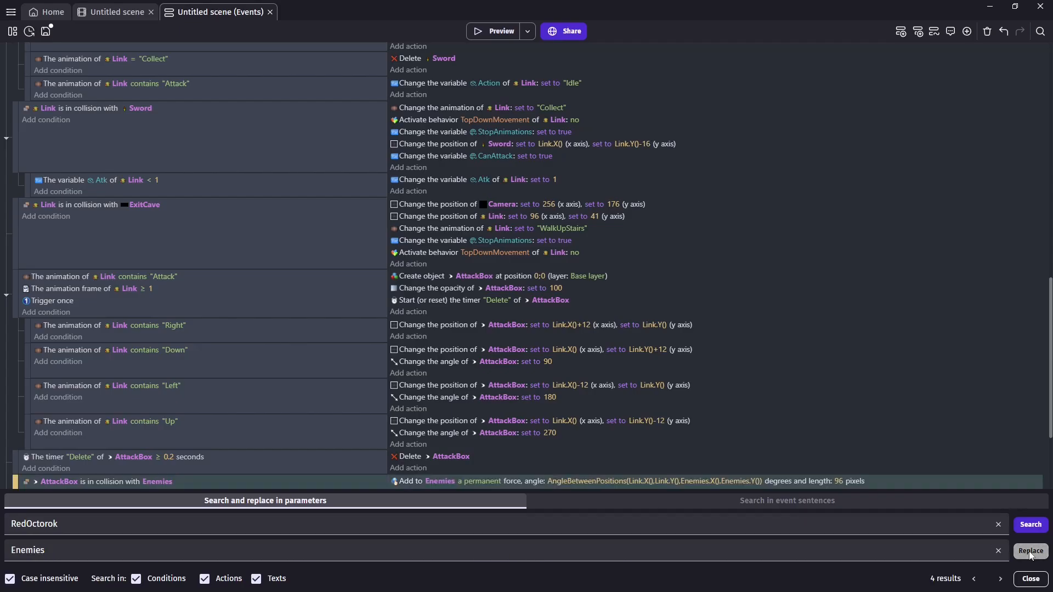
{"action": "left_click", "coordinate": [1001, 580]}
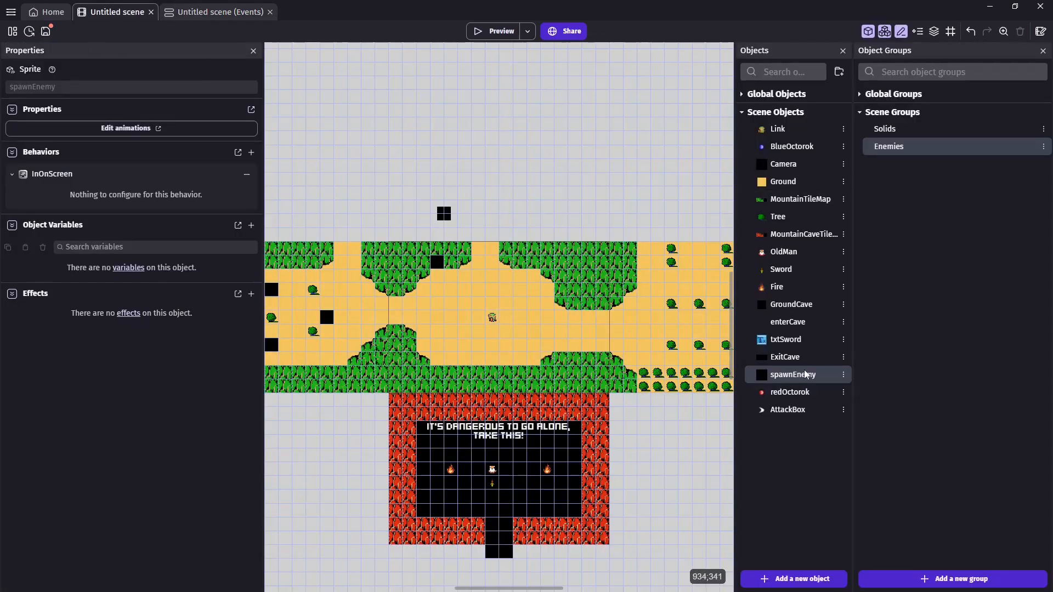
Step: Add a text variable named Enemy with the value redOctorok to the spawnEnemy object and apply the changes
{"action": "double_click", "coordinate": [805, 374]}
{"action": "left_click", "coordinate": [573, 59]}
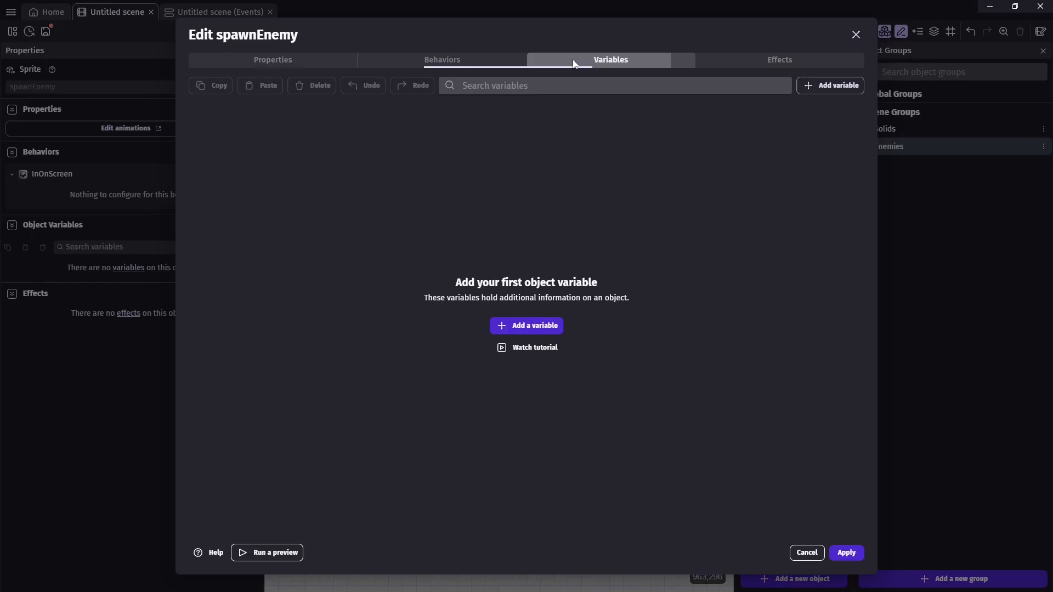
{"action": "left_click", "coordinate": [840, 86]}
{"action": "type", "text": "e"}
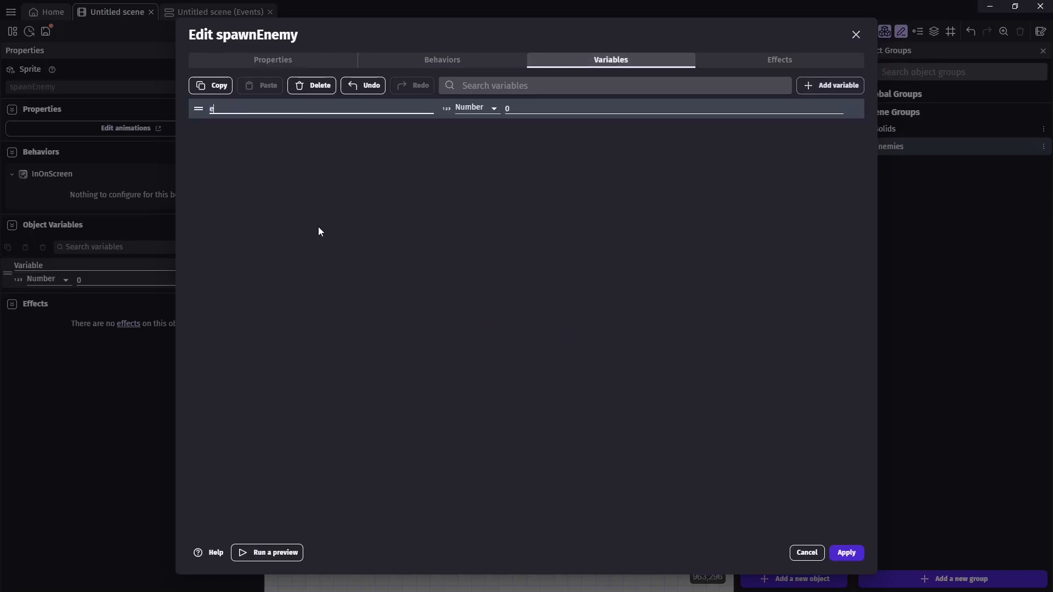
{"action": "type", "text": "nemy"}
{"action": "left_click", "coordinate": [493, 108]}
{"action": "left_click", "coordinate": [466, 118]}
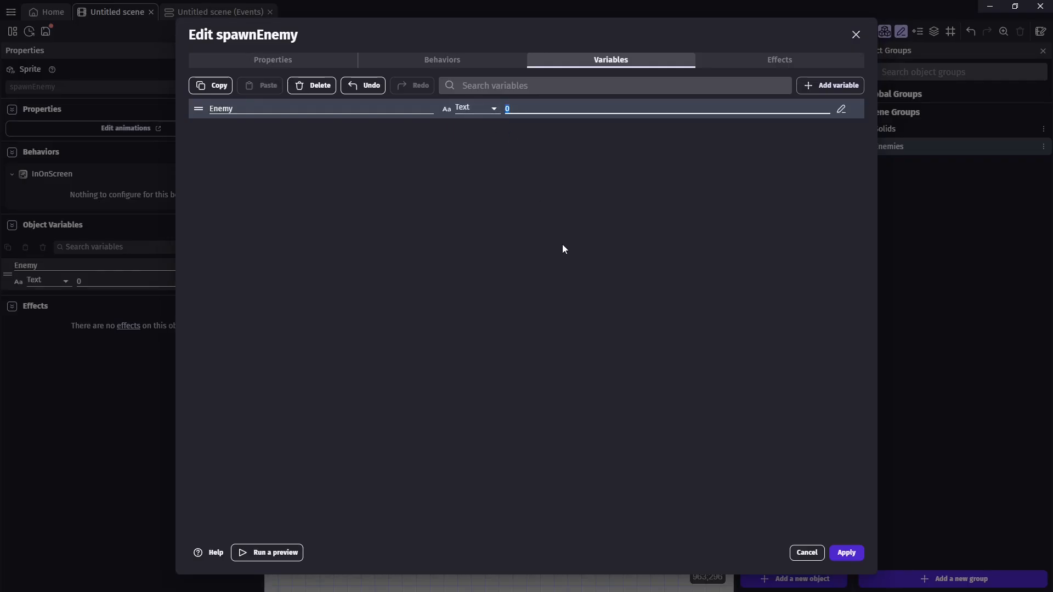
{"action": "type", "text": "redOctorok"}
{"action": "left_click", "coordinate": [846, 552]}
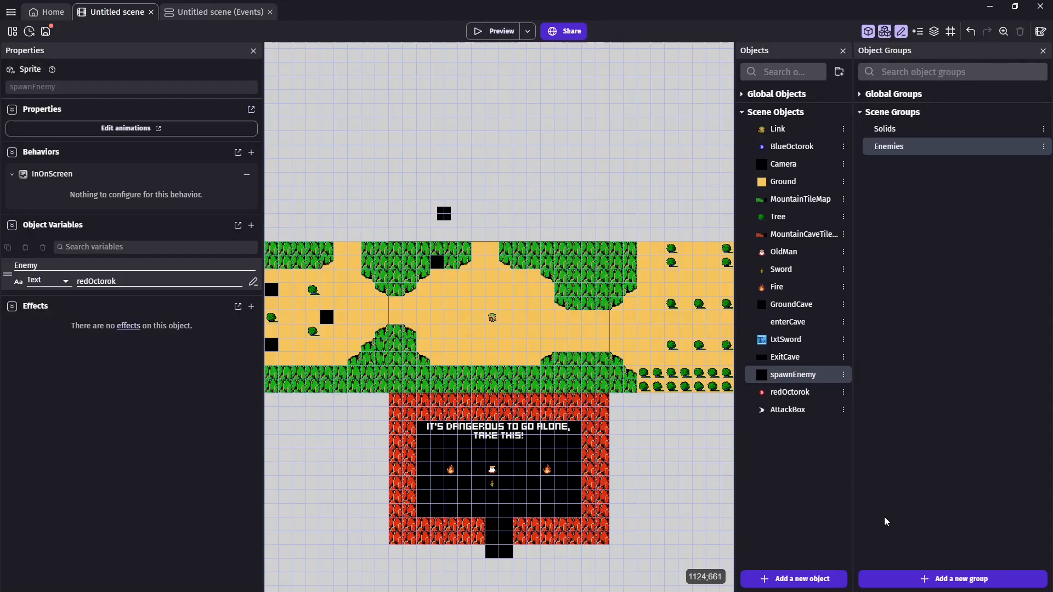
Step: Place another spawnEnemy instance at -96;160 in the area west of the start, and set its Enemy instance variable to BlueOctorok
{"action": "left_click_drag", "start_coordinate": [685, 372], "coordinate": [355, 321]}
{"action": "left_click", "coordinate": [354, 322]}
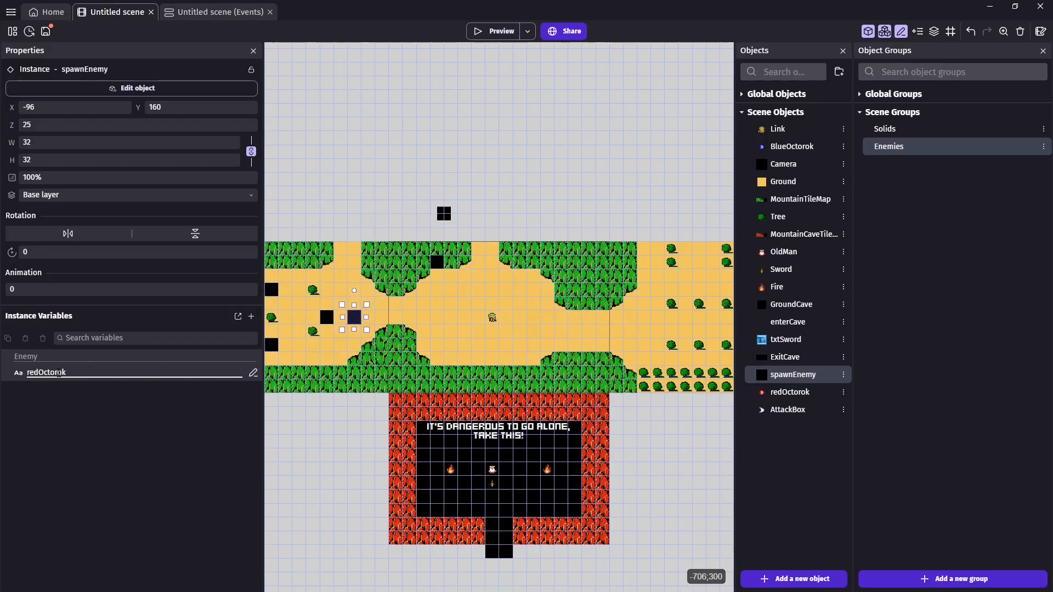
{"action": "left_click", "coordinate": [37, 375]}
{"action": "key", "text": "BackSpace"}
{"action": "key", "text": "BackSpace"}
{"action": "key", "text": "BackSpace"}
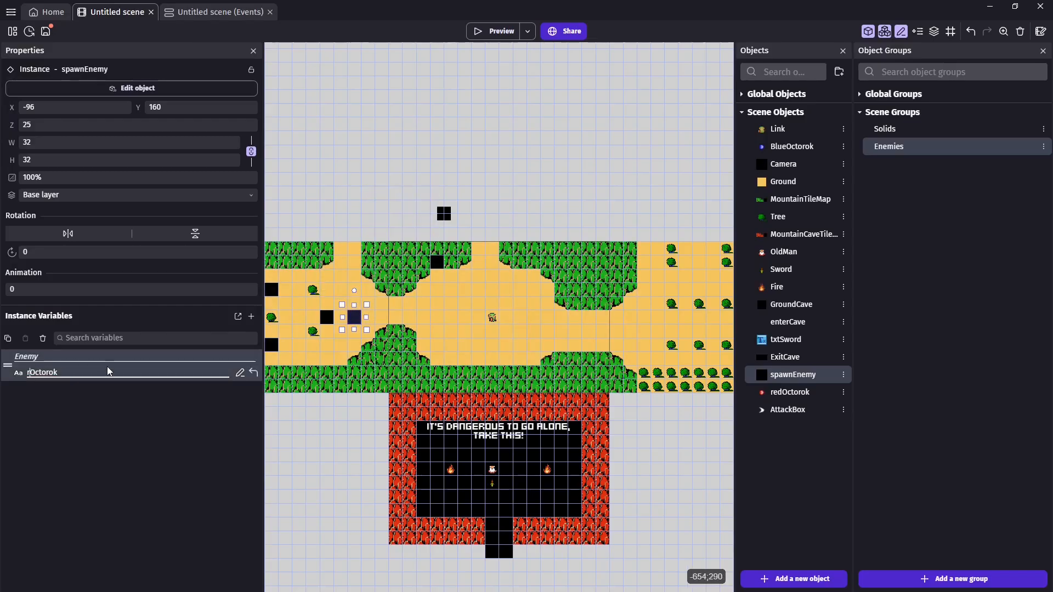
{"action": "type", "text": "Blue"}
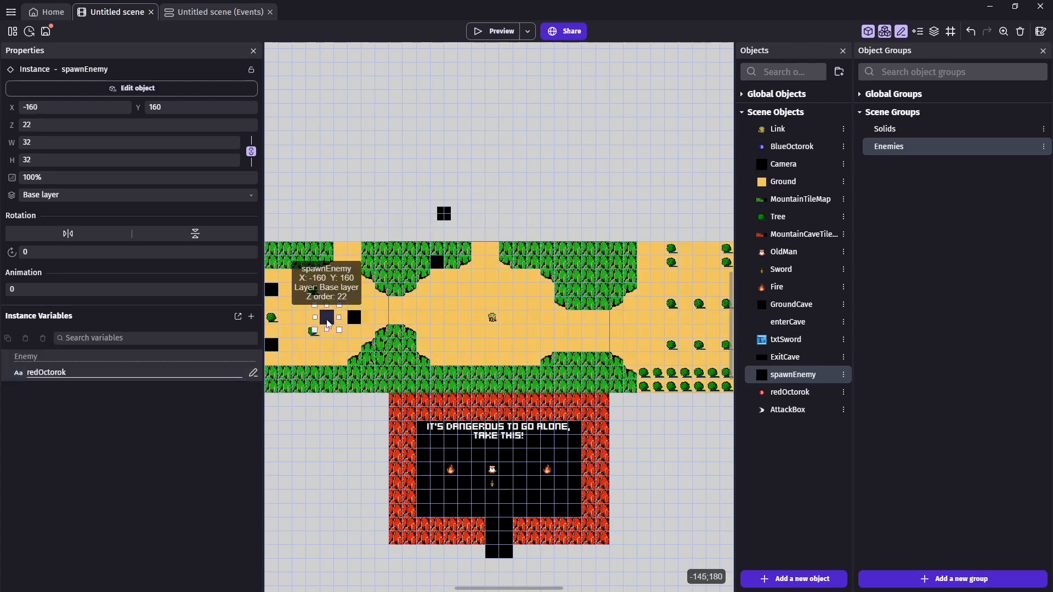
{"action": "right_click", "coordinate": [272, 351]}
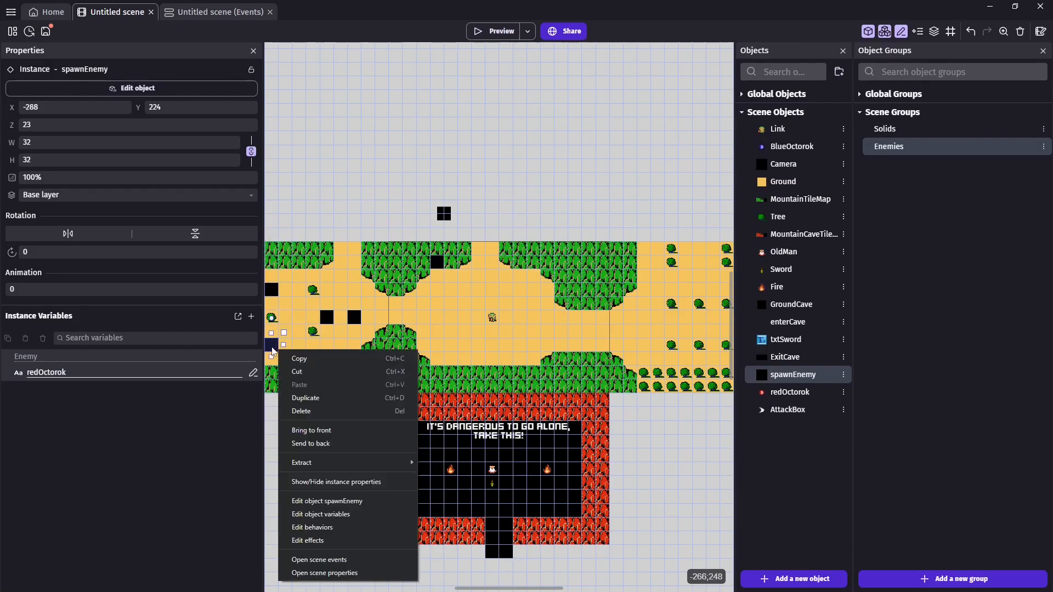
{"action": "left_click", "coordinate": [354, 318]}
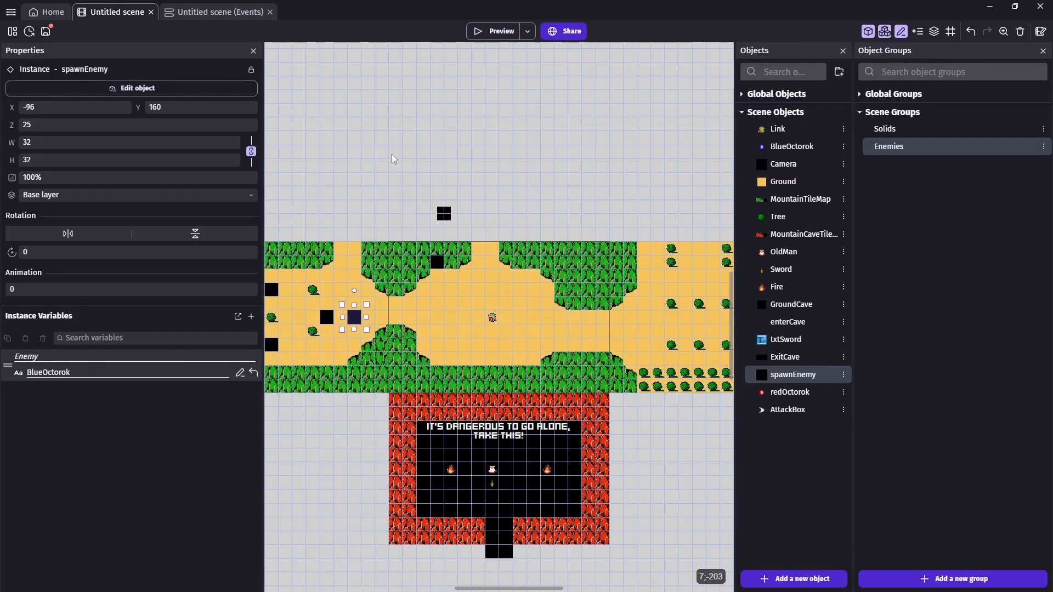
Step: In the scene events' spawnEnemy repeat event, add a create-an-object-from-its-name action with group spawnEnemy and object name spawnEnemy.Enemy
{"action": "left_click", "coordinate": [242, 13]}
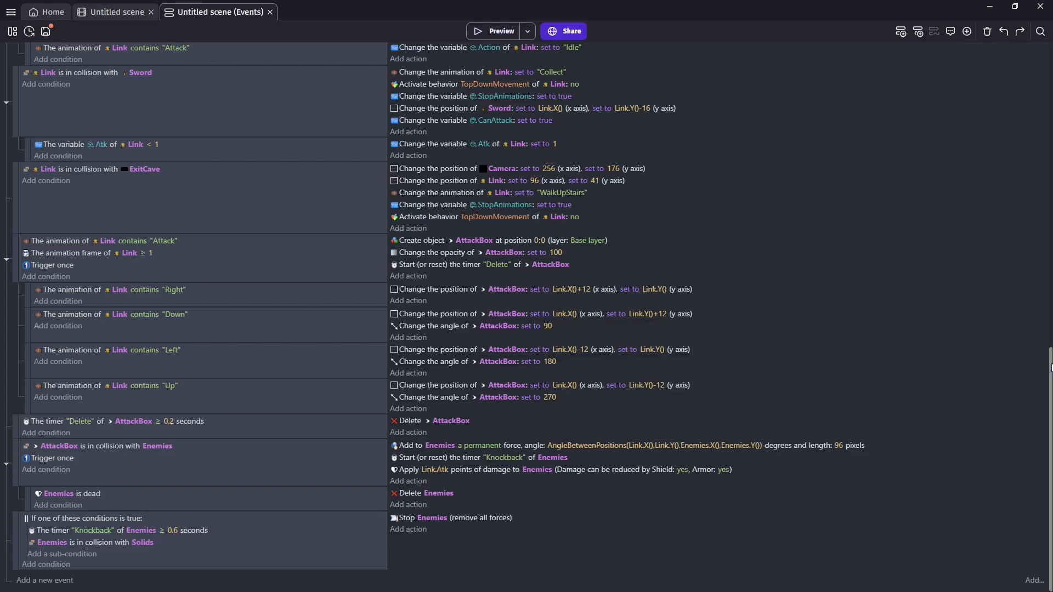
{"action": "left_click_drag", "start_coordinate": [1049, 363], "coordinate": [1030, 204]}
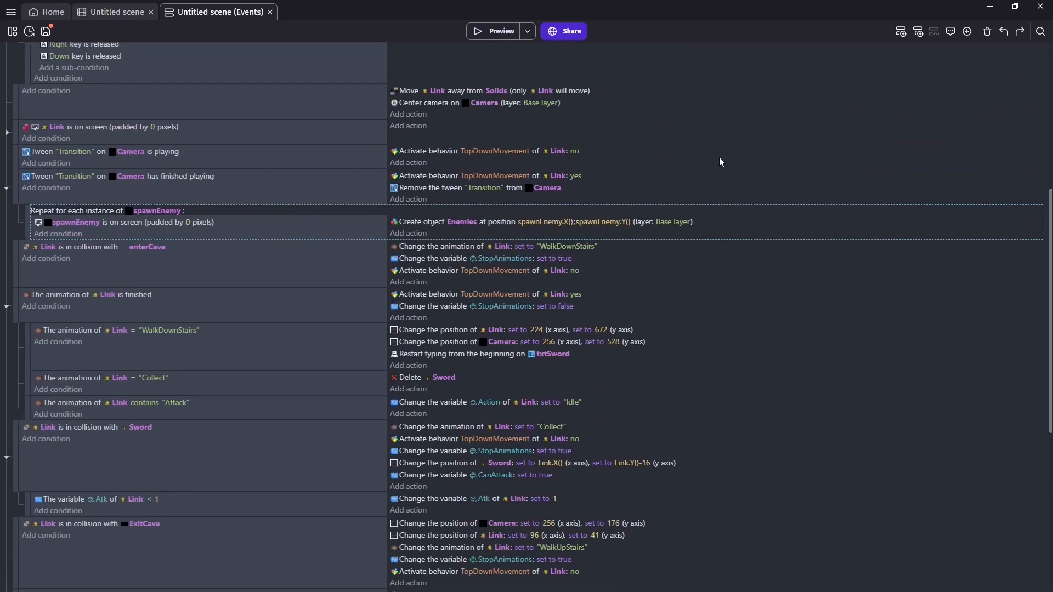
{"action": "left_click", "coordinate": [419, 233]}
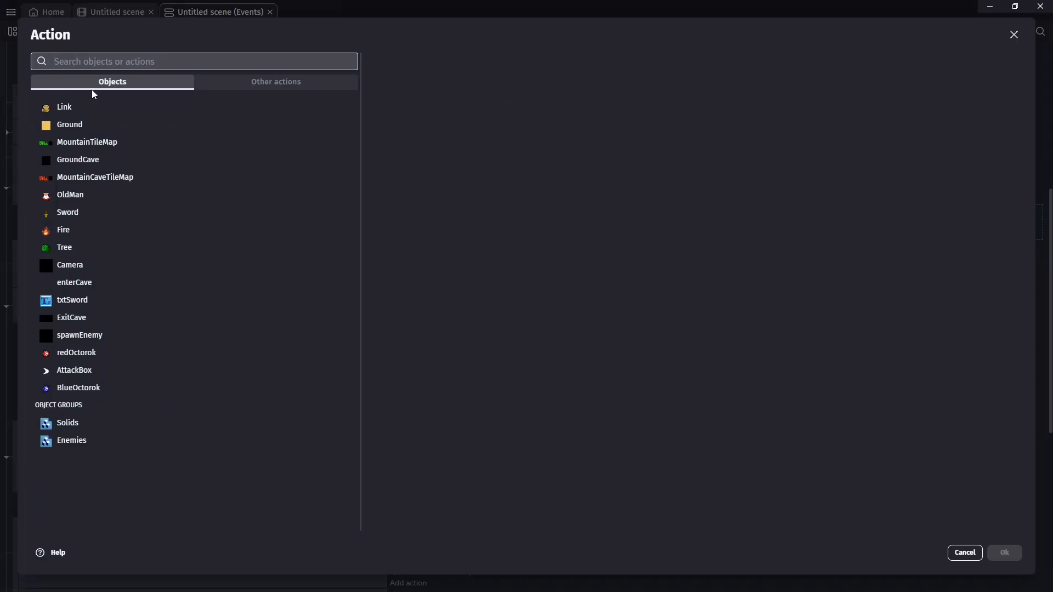
{"action": "type", "text": "create"}
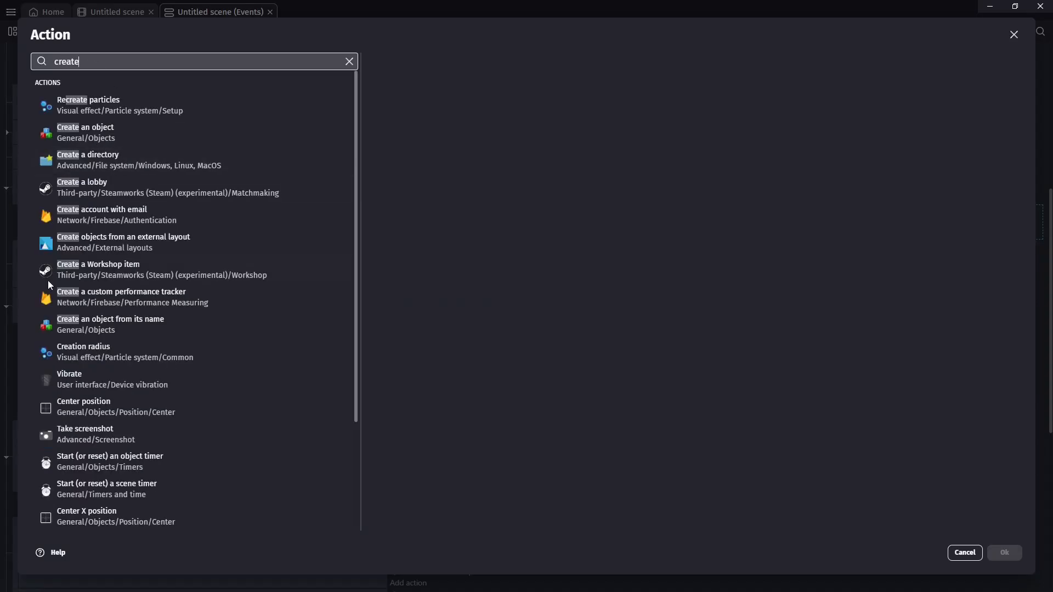
{"action": "left_click", "coordinate": [114, 327]}
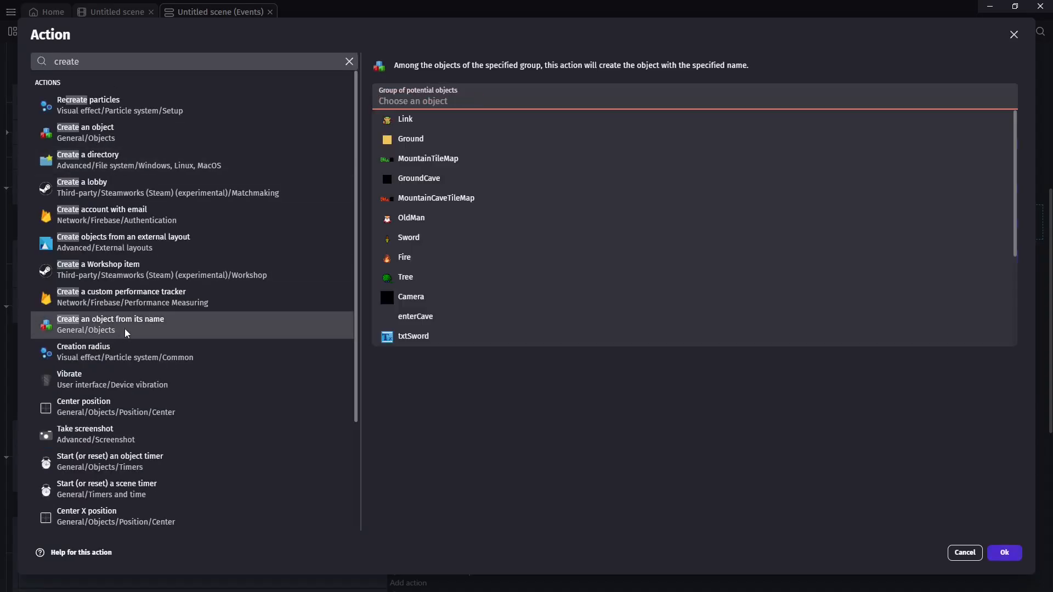
{"action": "type", "text": "ene"}
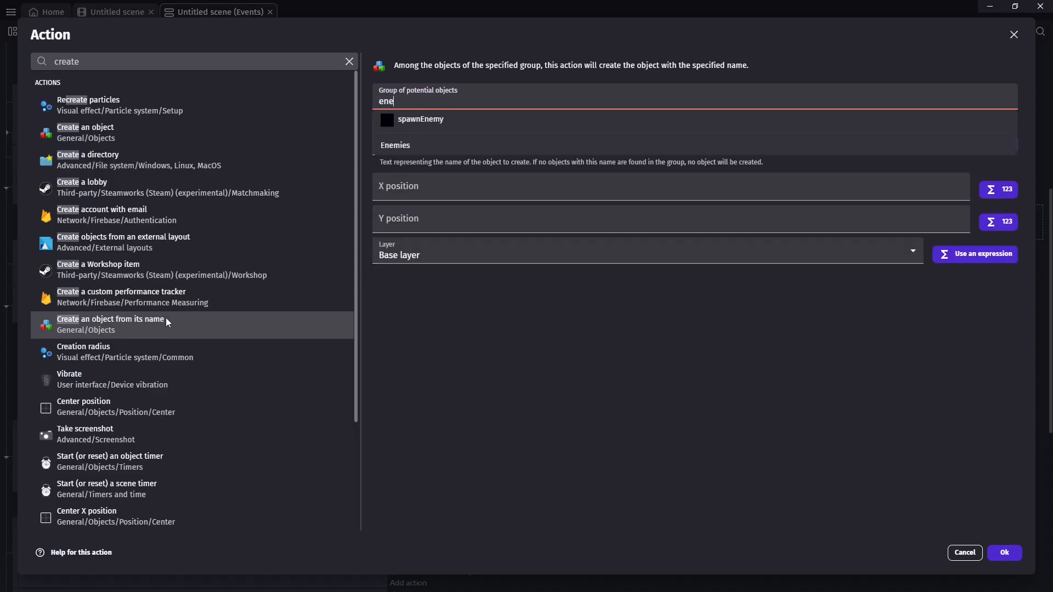
{"action": "left_click", "coordinate": [420, 117]}
{"action": "left_click", "coordinate": [476, 141]}
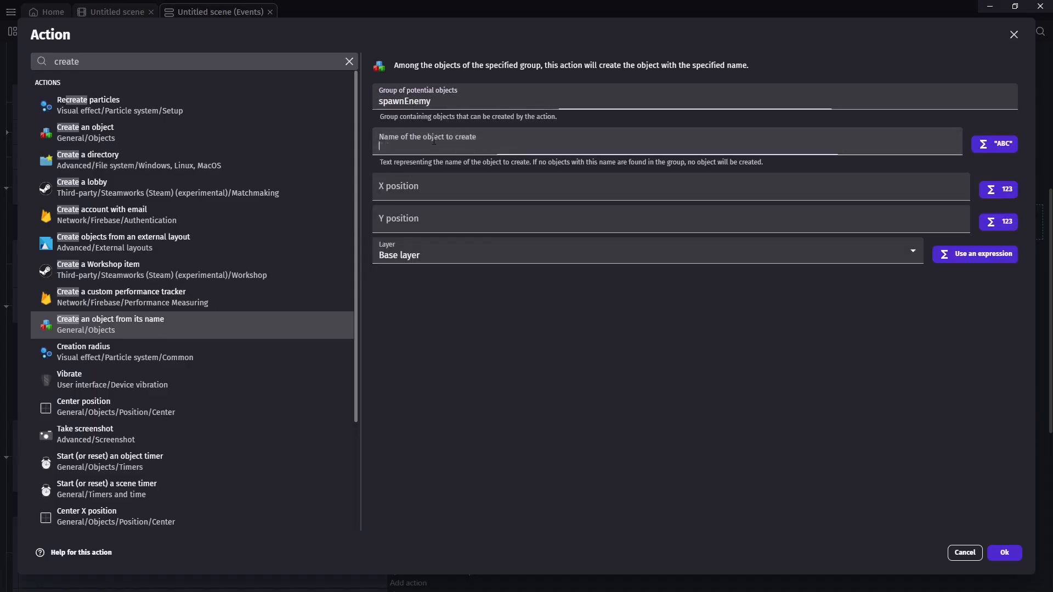
{"action": "type", "text": "Spawn"}
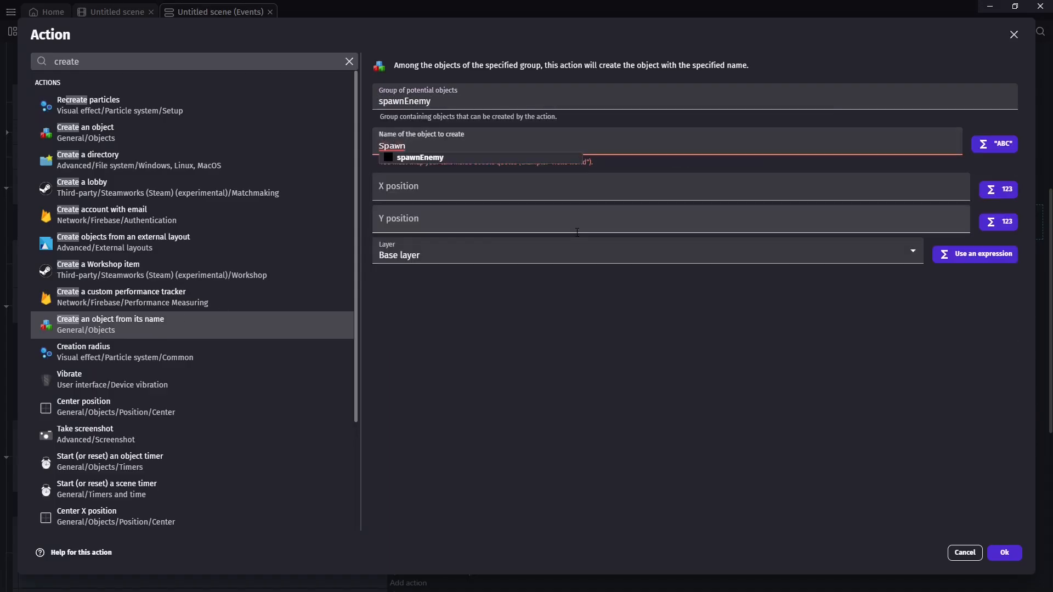
{"action": "left_click", "coordinate": [502, 157]}
{"action": "type", "text": "Enemy.En"}
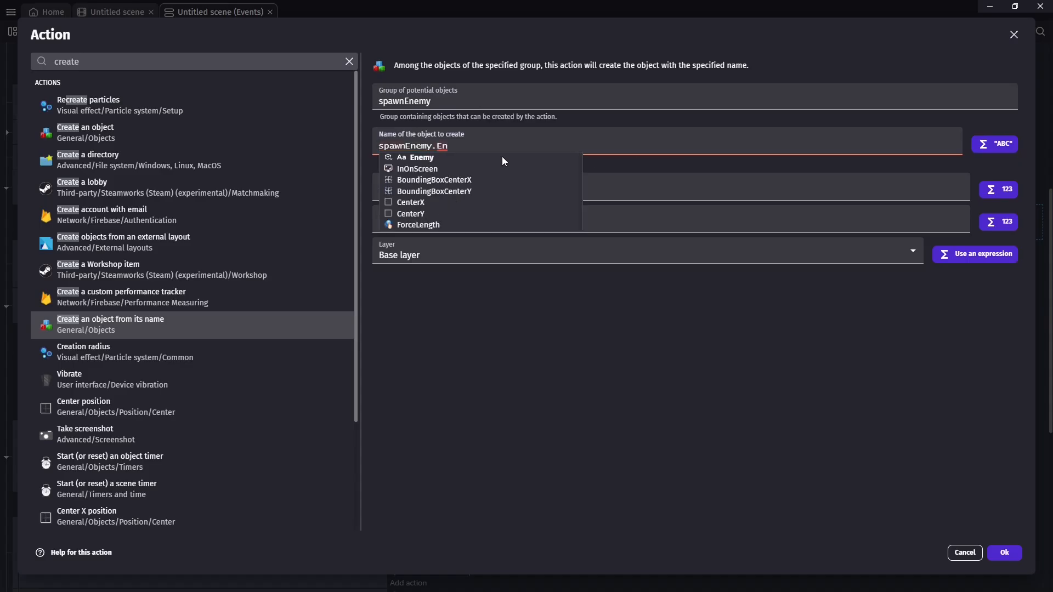
{"action": "left_click", "coordinate": [502, 157]}
Step: Set the creation position to spawnEnemy.X() and spawnEnemy.Y(), confirm the action, and delete the old Create object Enemies action
{"action": "left_click", "coordinate": [416, 186]}
{"action": "type", "text": "spa"}
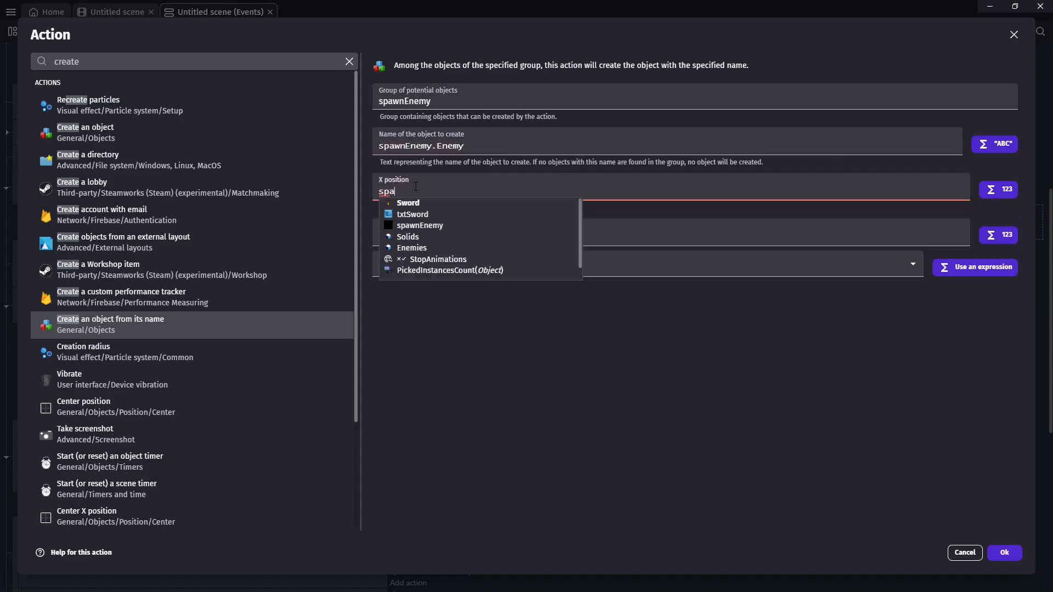
{"action": "type", "text": "X"}
{"action": "key", "text": "Return"}
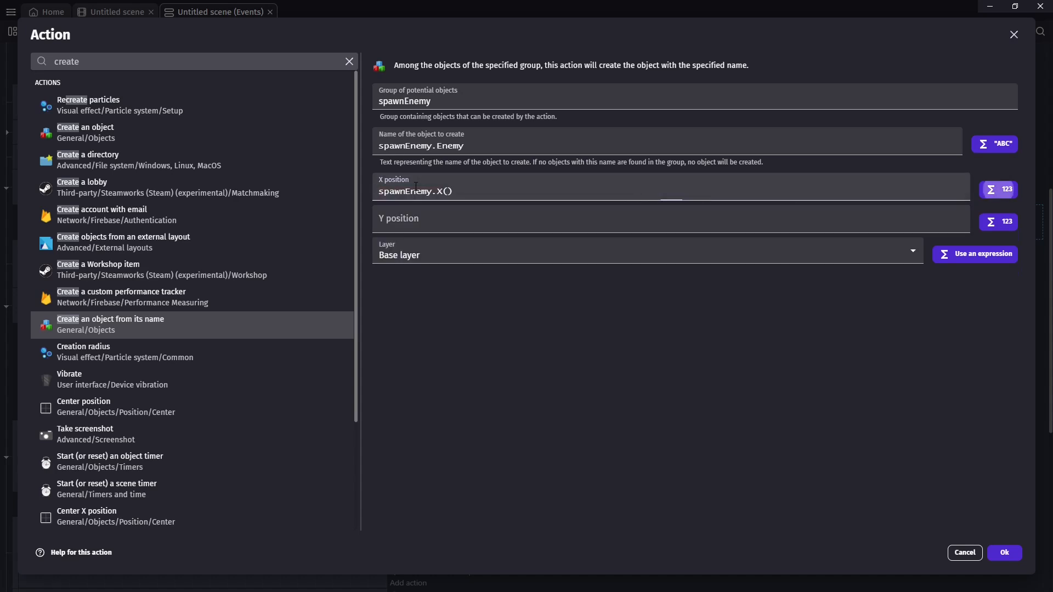
{"action": "type", "text": "Spaw"}
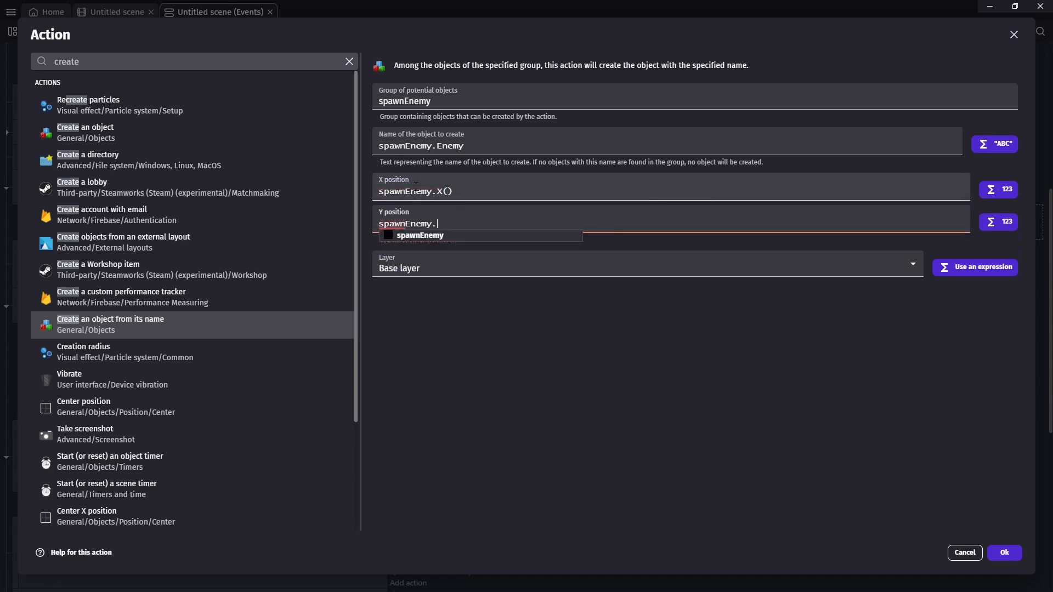
{"action": "type", "text": "Y("}
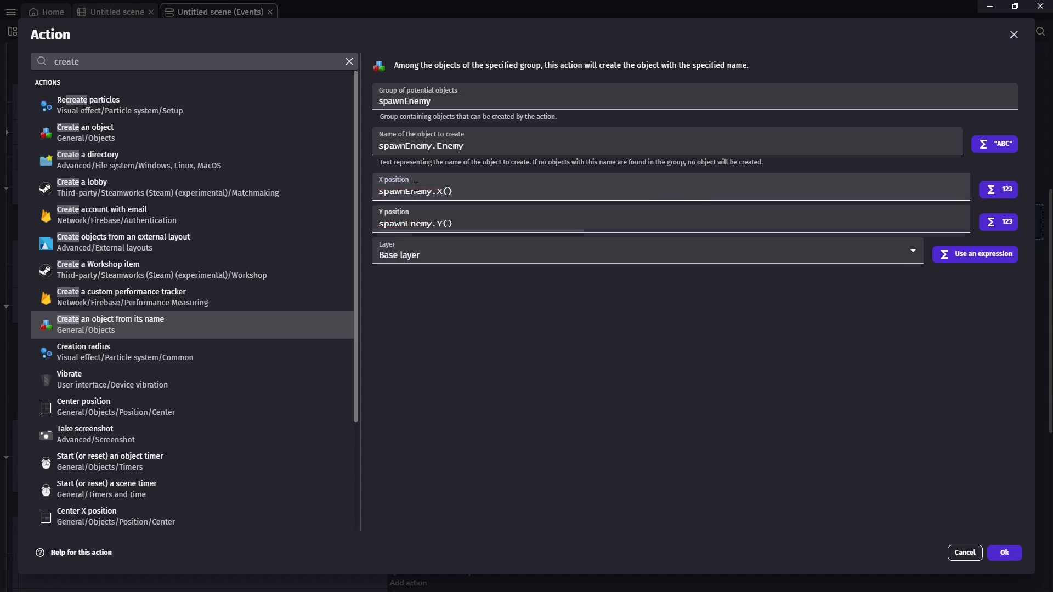
{"action": "left_click", "coordinate": [1004, 553]}
{"action": "left_click", "coordinate": [412, 226]}
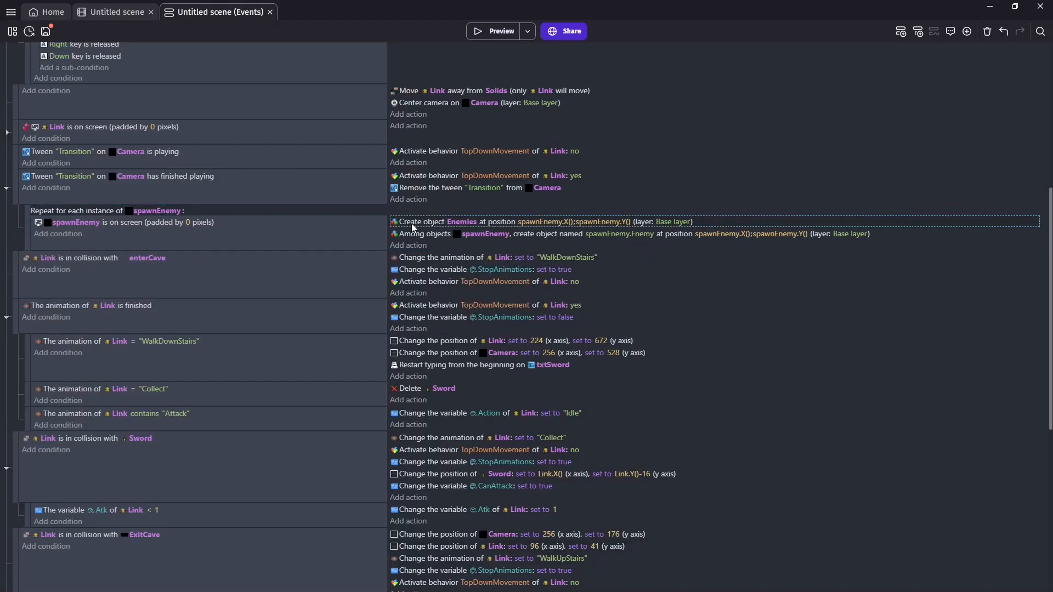
{"action": "key", "text": "Delete"}
Step: Preview the game, walk Link into the cave to collect the sword, and bring him back outside
{"action": "left_click", "coordinate": [483, 31]}
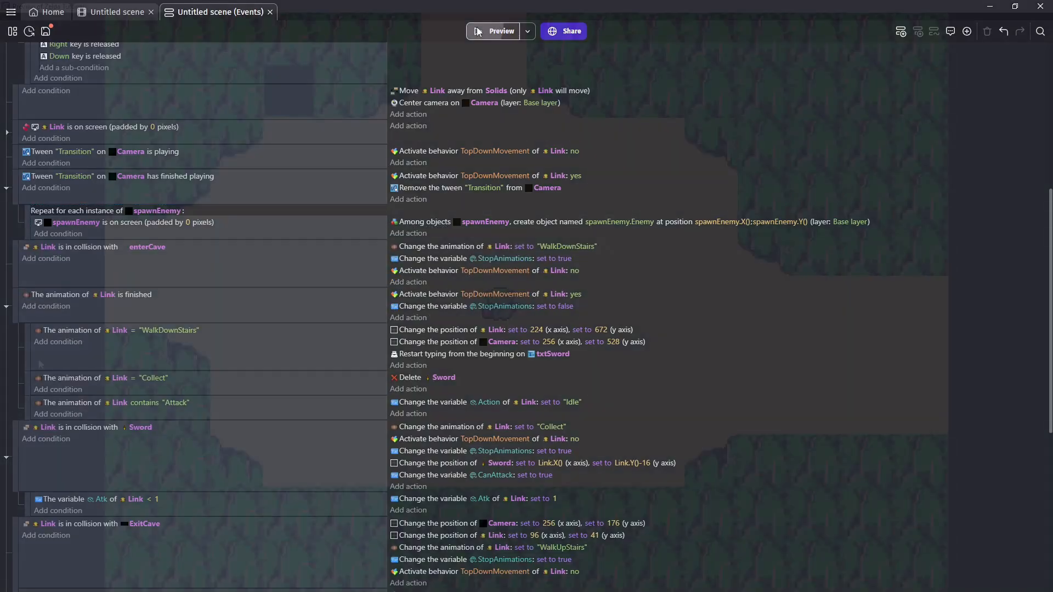
{"action": "key", "text": "Left"}
{"action": "key", "text": "Up"}
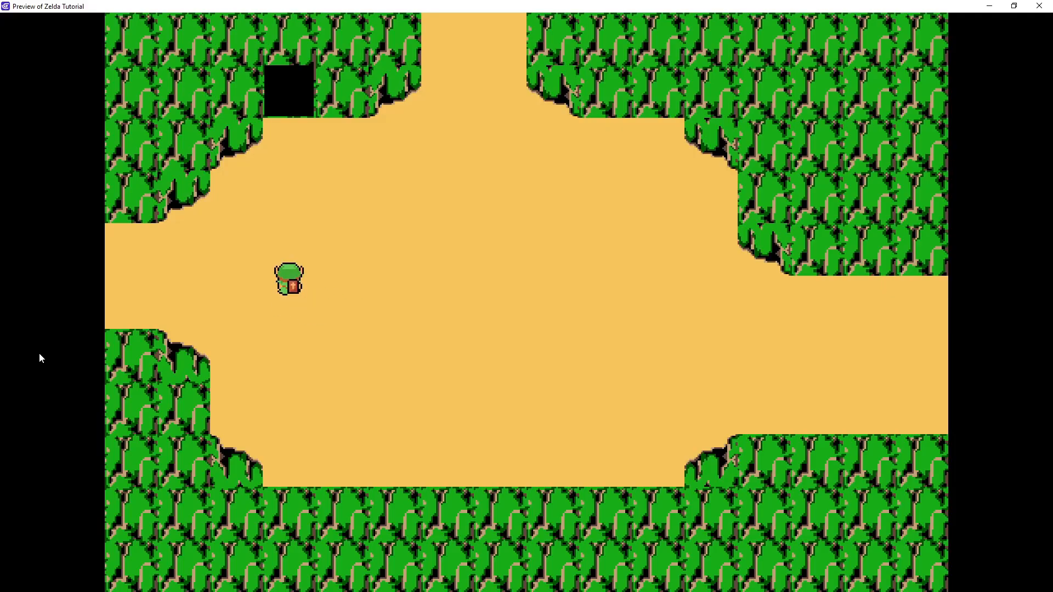
{"action": "key", "text": "Up"}
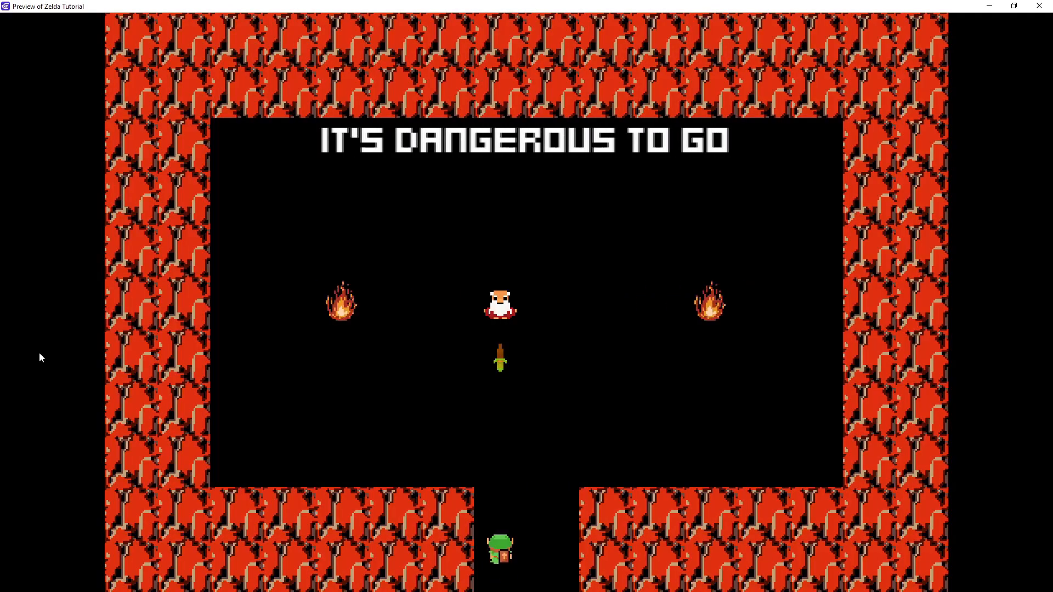
{"action": "key", "text": "Up"}
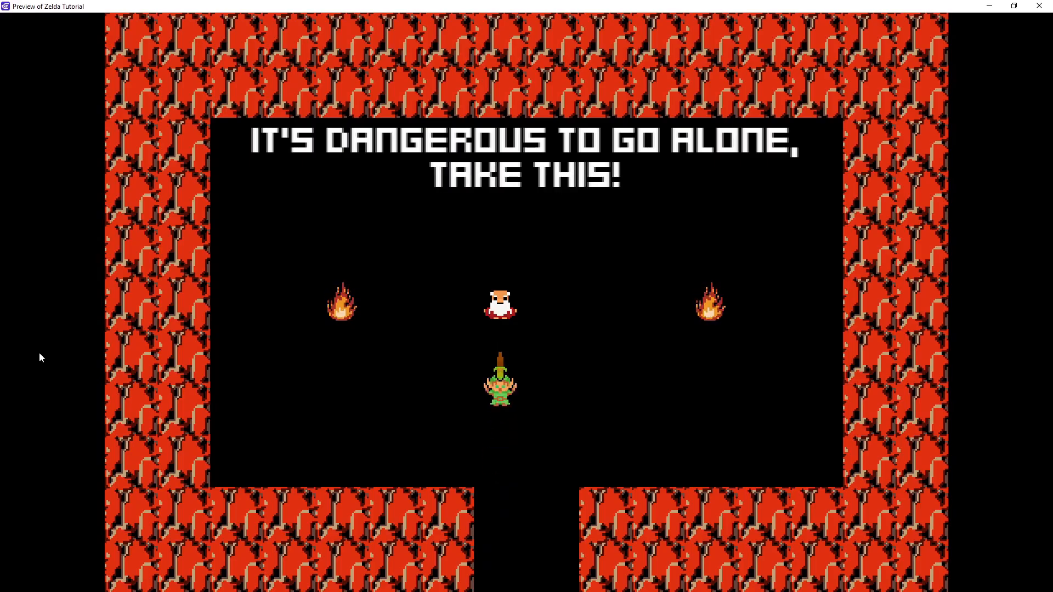
{"action": "key", "text": "Down"}
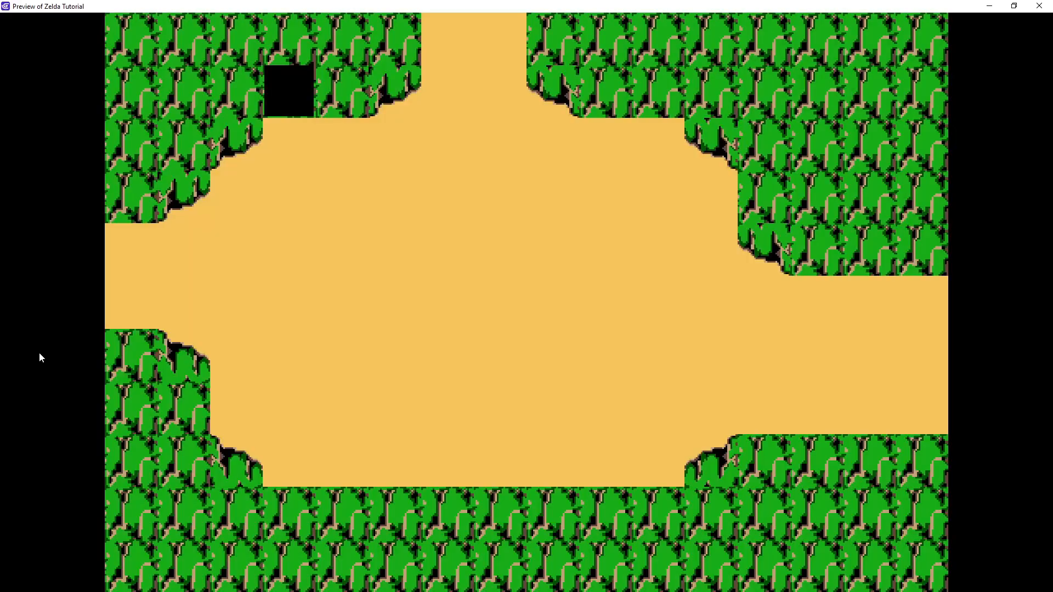
{"action": "key", "text": "Down"}
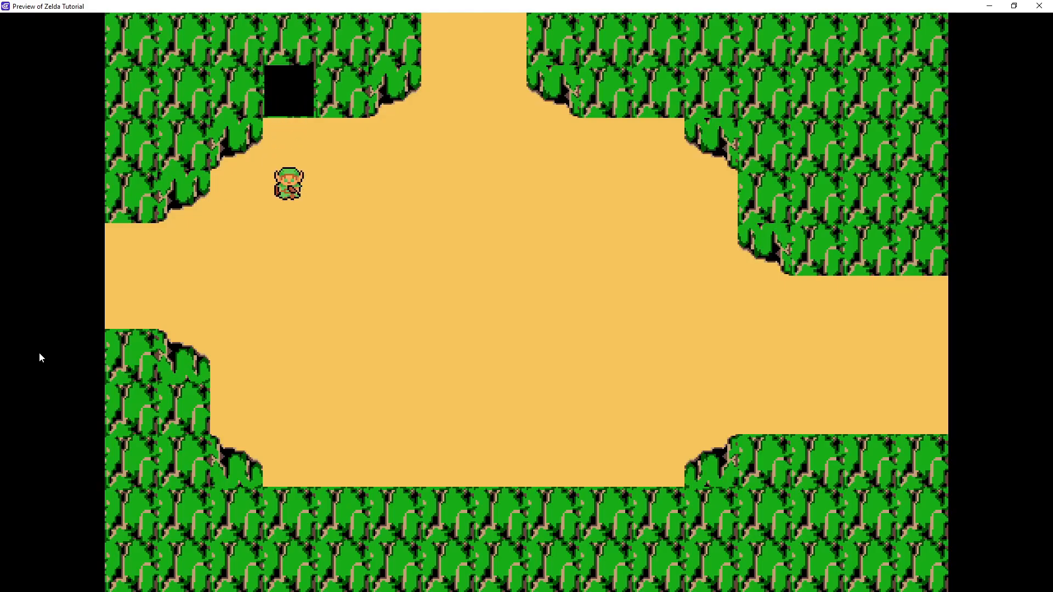
Step: Walk Link into the area west of the start and attack the Octoroks there with the sword
{"action": "key", "text": "Left"}
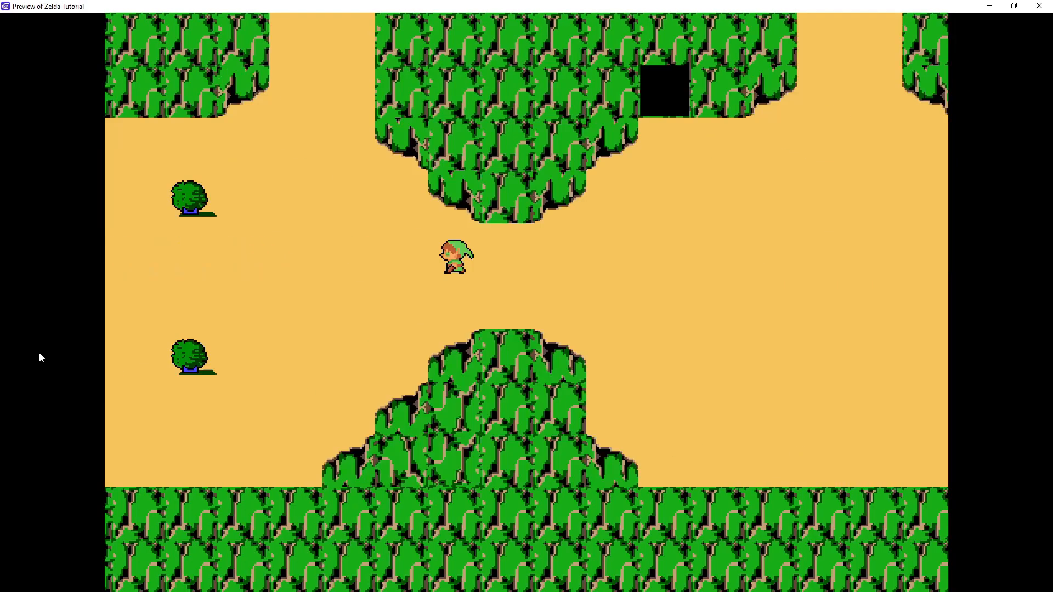
{"action": "key", "text": "Left"}
{"action": "key", "text": "Down"}
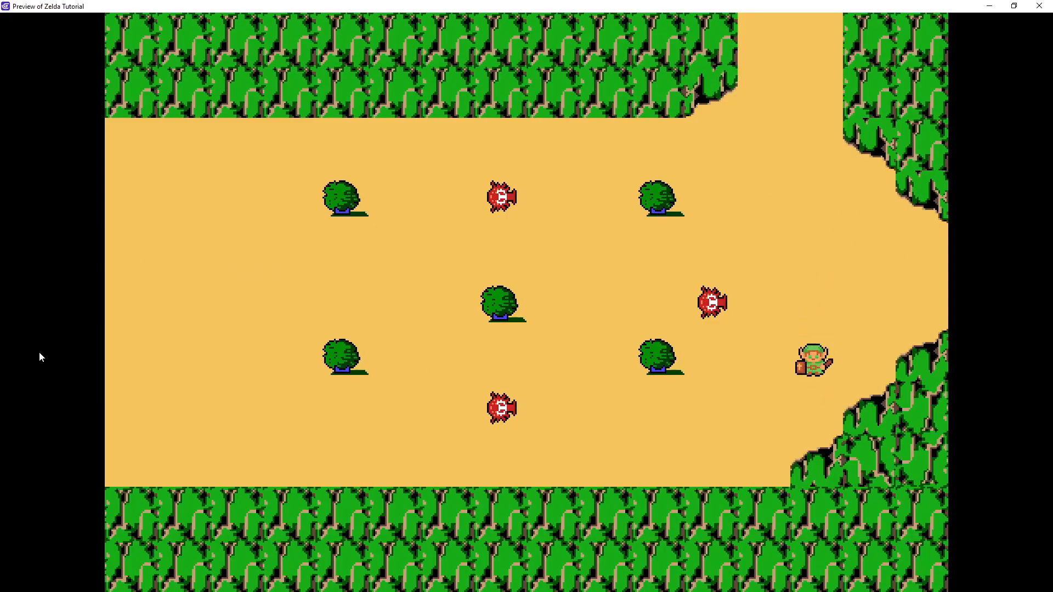
{"action": "key", "text": "Up"}
{"action": "key", "text": "Left"}
{"action": "key", "text": "space"}
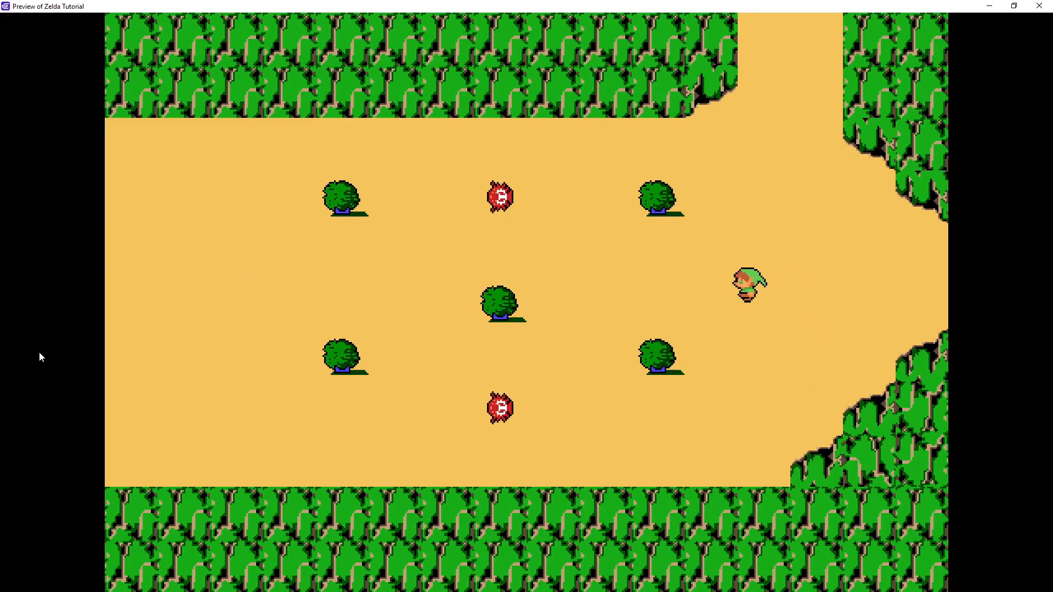
Step: Move Link out of the Octorok area and back in to check how the enemies respawn
{"action": "key", "text": "Right"}
{"action": "key", "text": "Right"}
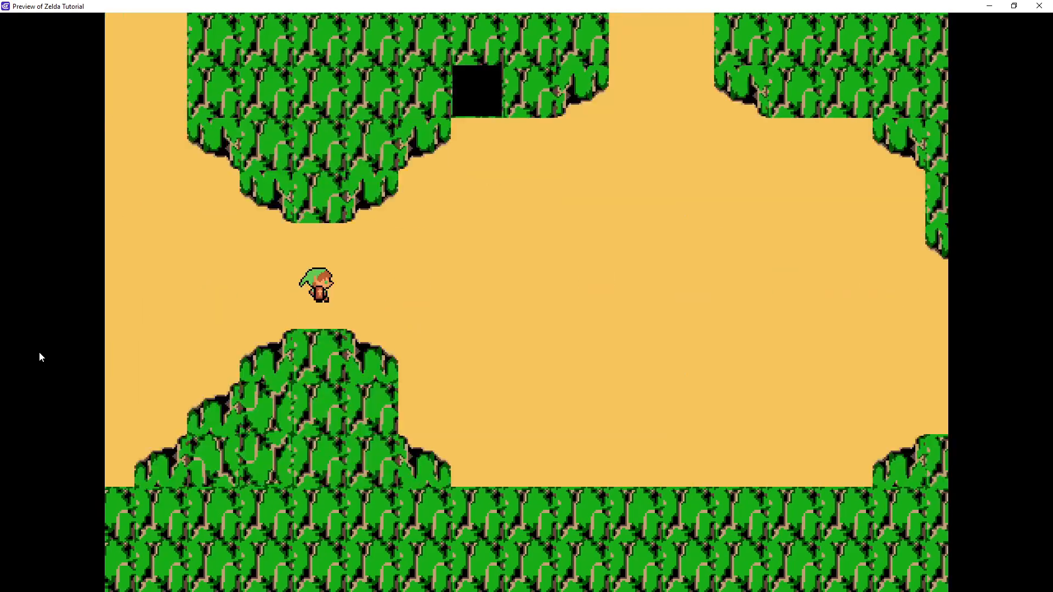
{"action": "key", "text": "Left"}
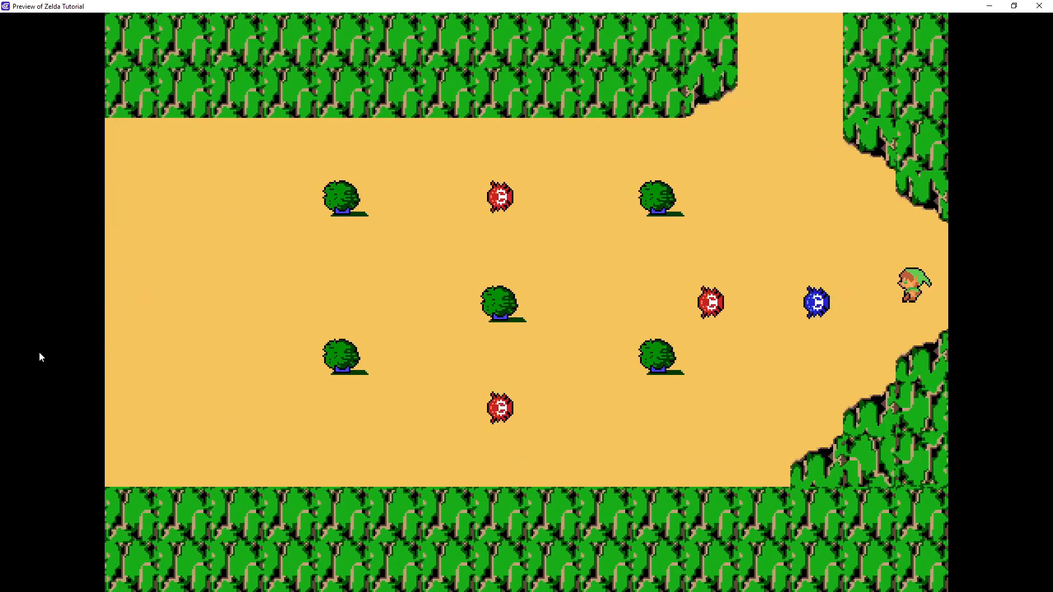
{"action": "key", "text": "Right"}
{"action": "key", "text": "Left"}
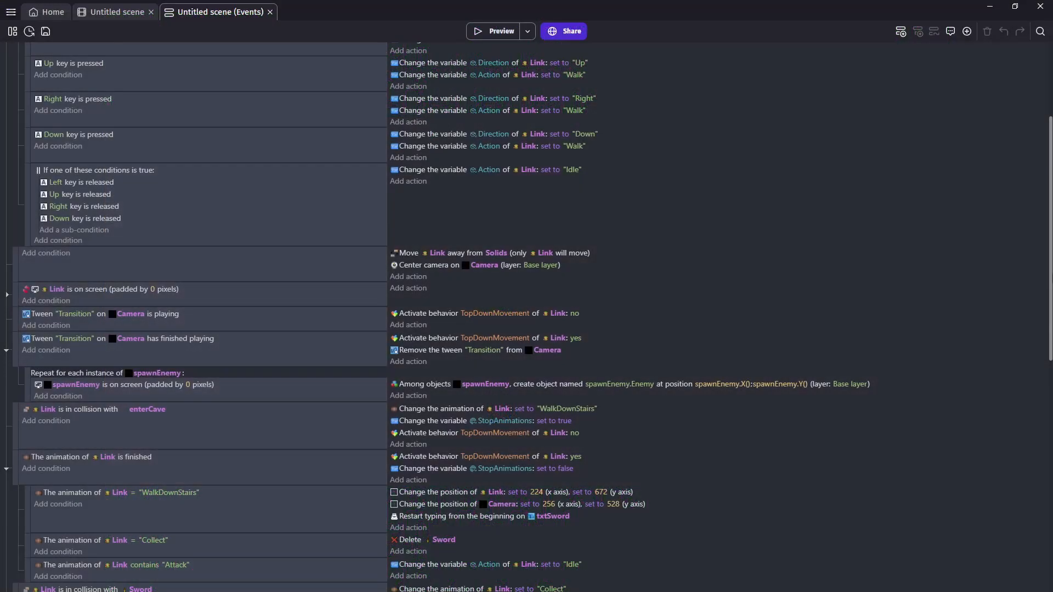
Step: In the event for the Camera's finished "Transition" tween, add a Delete the object action for the Enemies group
{"action": "scroll", "coordinate": [913, 321], "scroll_direction": "down", "scroll_amount": 1}
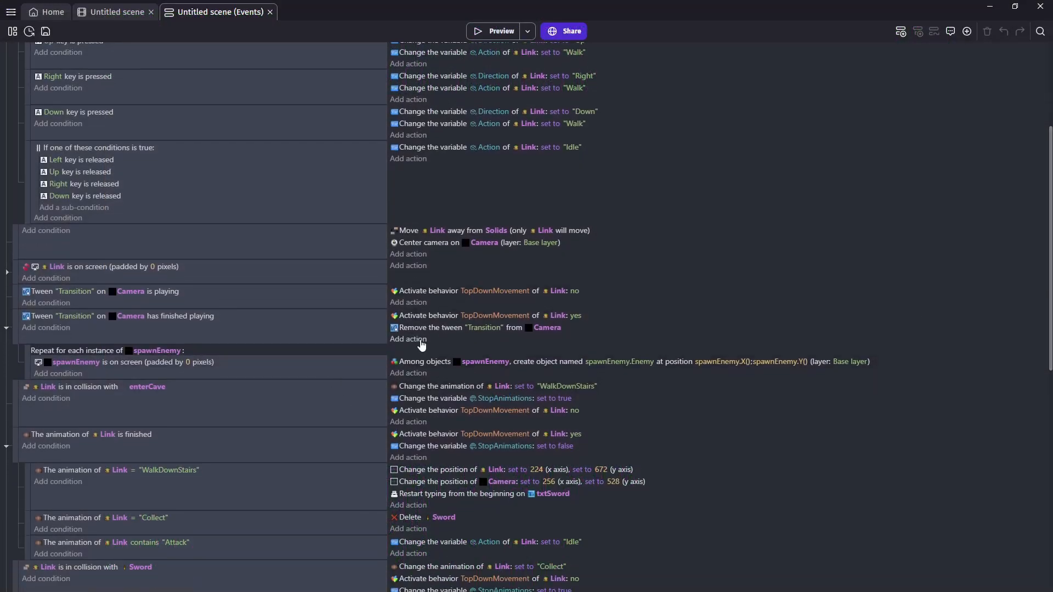
{"action": "left_click", "coordinate": [408, 339]}
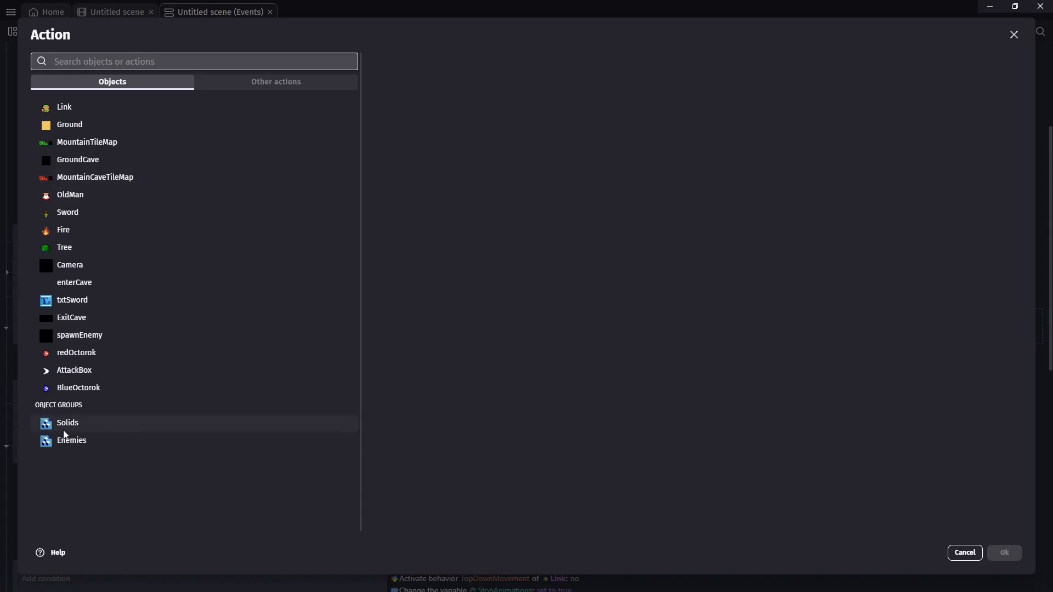
{"action": "left_click", "coordinate": [67, 447]}
{"action": "type", "text": "de"}
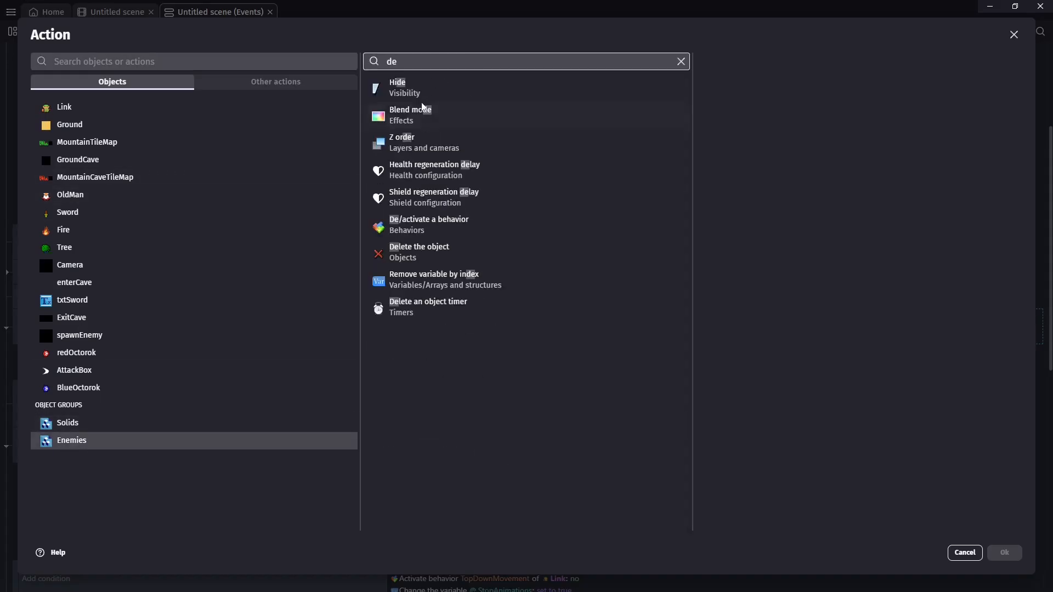
{"action": "left_click", "coordinate": [421, 247]}
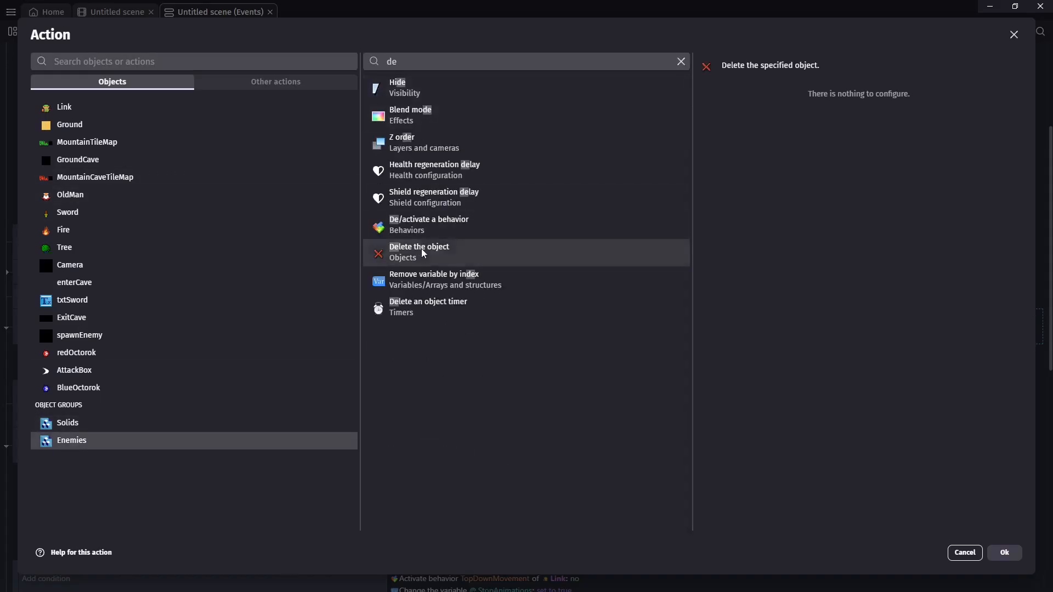
Step: Add an action that deletes the Enemies group when the camera's Transition tween has finished playing
{"action": "left_click", "coordinate": [1006, 553]}
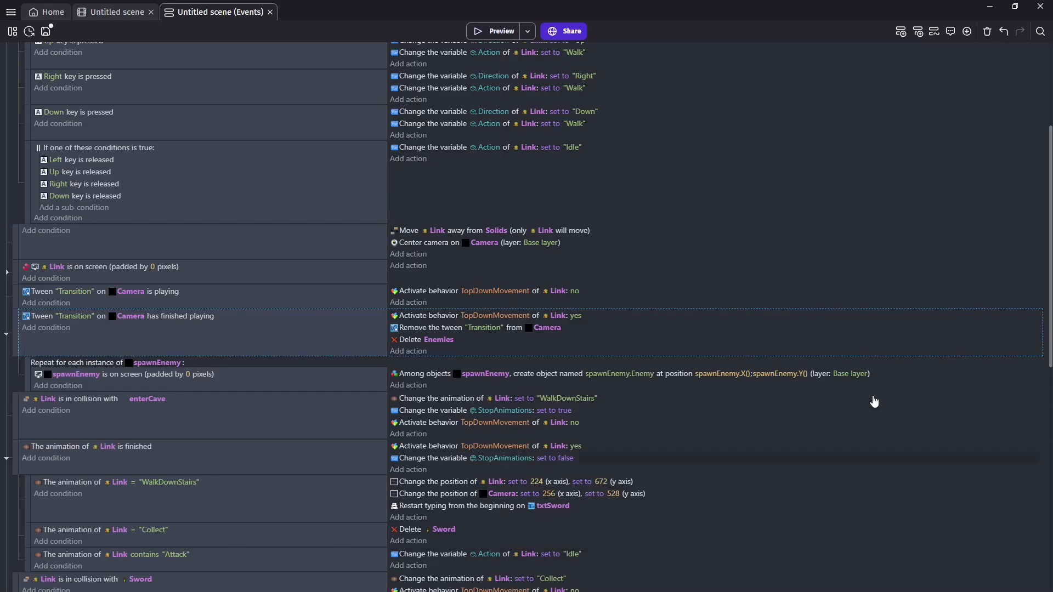
Step: Add the Health behavior to the Link object in the scene
{"action": "left_click", "coordinate": [110, 13]}
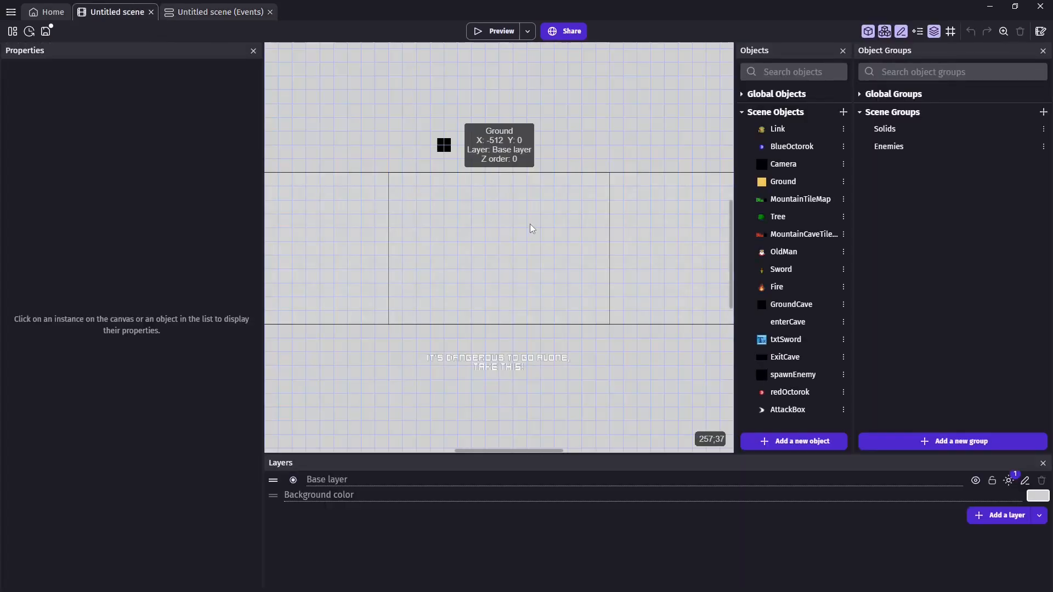
{"action": "double_click", "coordinate": [772, 132]}
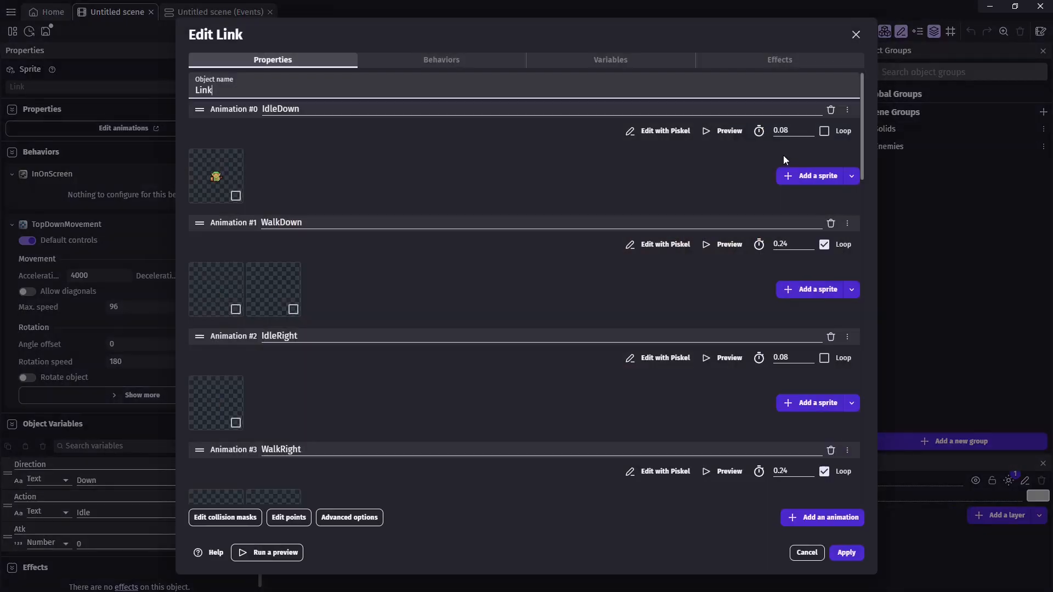
{"action": "left_click", "coordinate": [475, 59]}
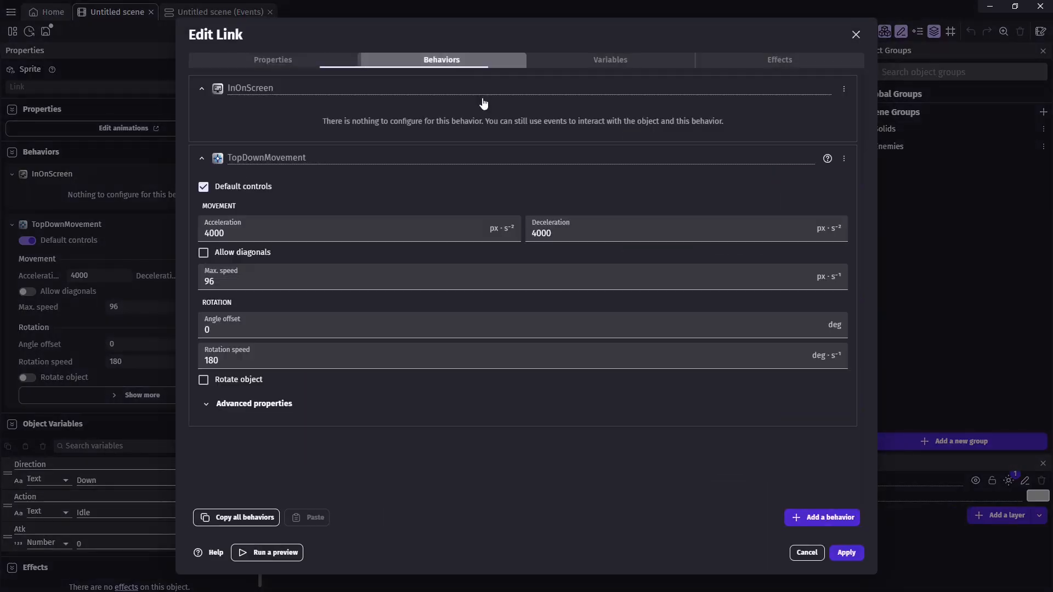
{"action": "left_click", "coordinate": [818, 522]}
{"action": "type", "text": "hea"}
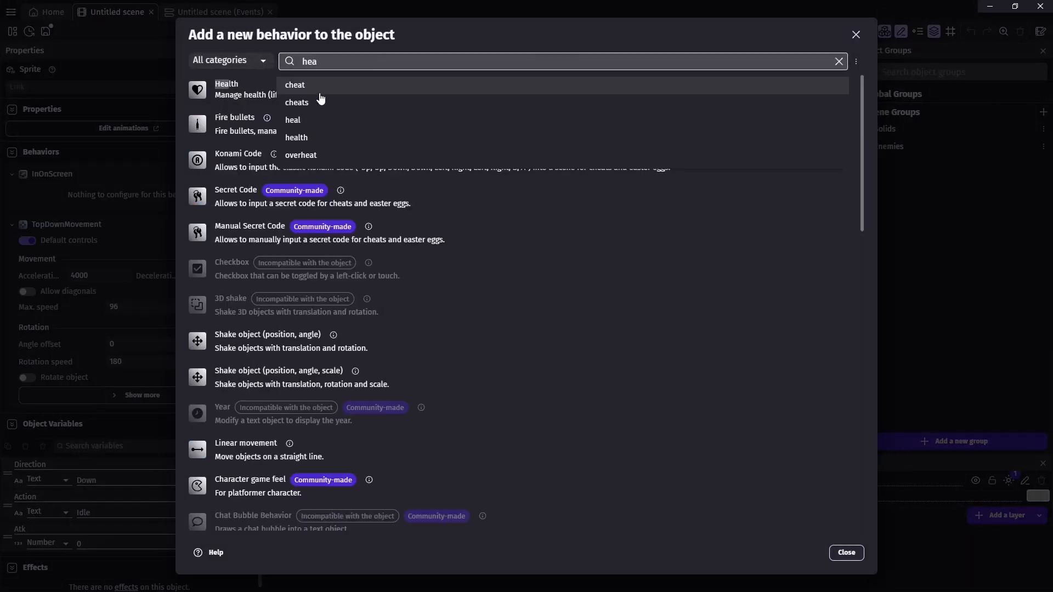
{"action": "left_click", "coordinate": [214, 83]}
Step: Set Link's damage cooldown to 1 second and both starting and maximum health to 3, and apply the changes
{"action": "left_click", "coordinate": [247, 146]}
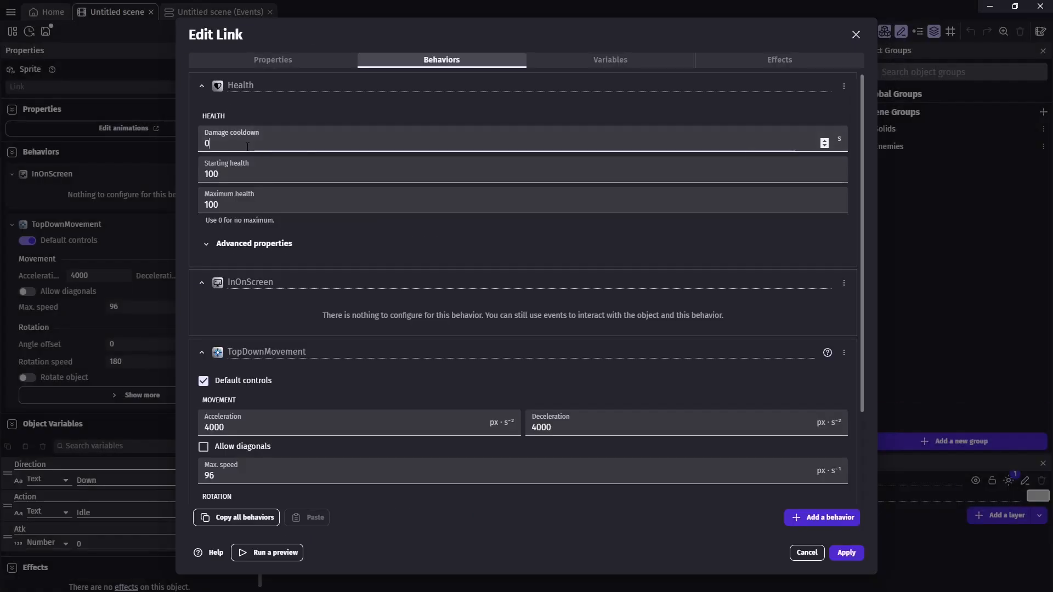
{"action": "type", "text": "1"}
{"action": "key", "text": "Tab"}
{"action": "type", "text": "3"}
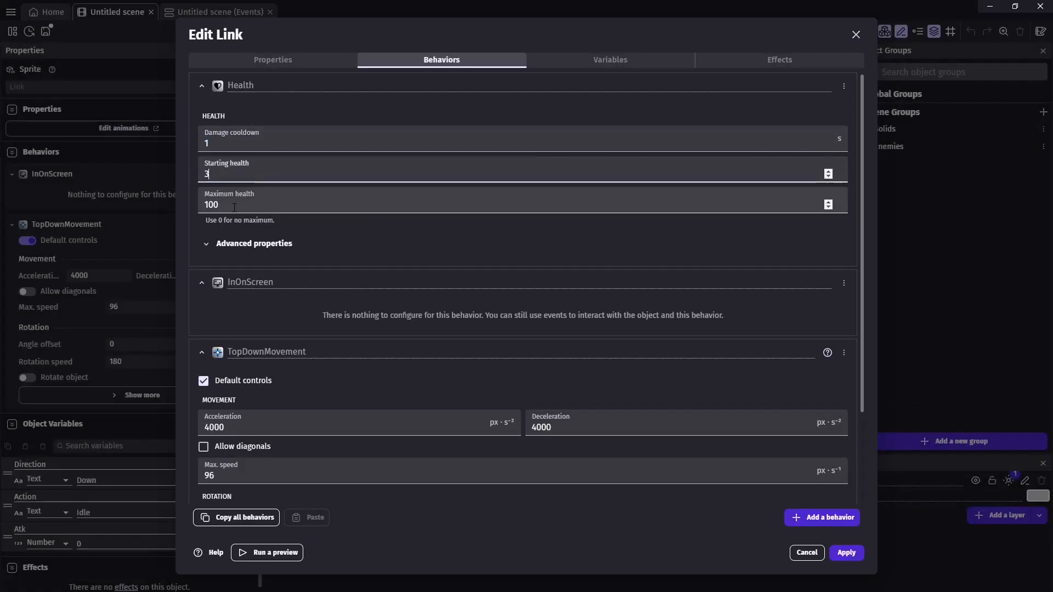
{"action": "key", "text": "Tab"}
{"action": "type", "text": "3"}
{"action": "left_click", "coordinate": [840, 553]}
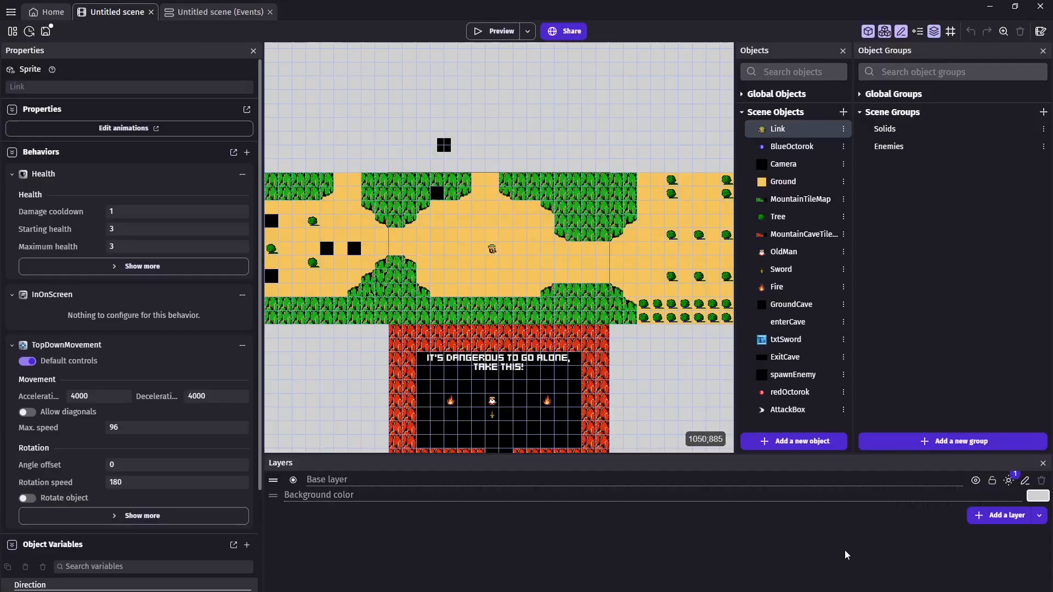
Step: Add the Pixel Heart Bar from the Resource bars prefab pack in the asset store to the scene's objects
{"action": "left_click", "coordinate": [798, 441]}
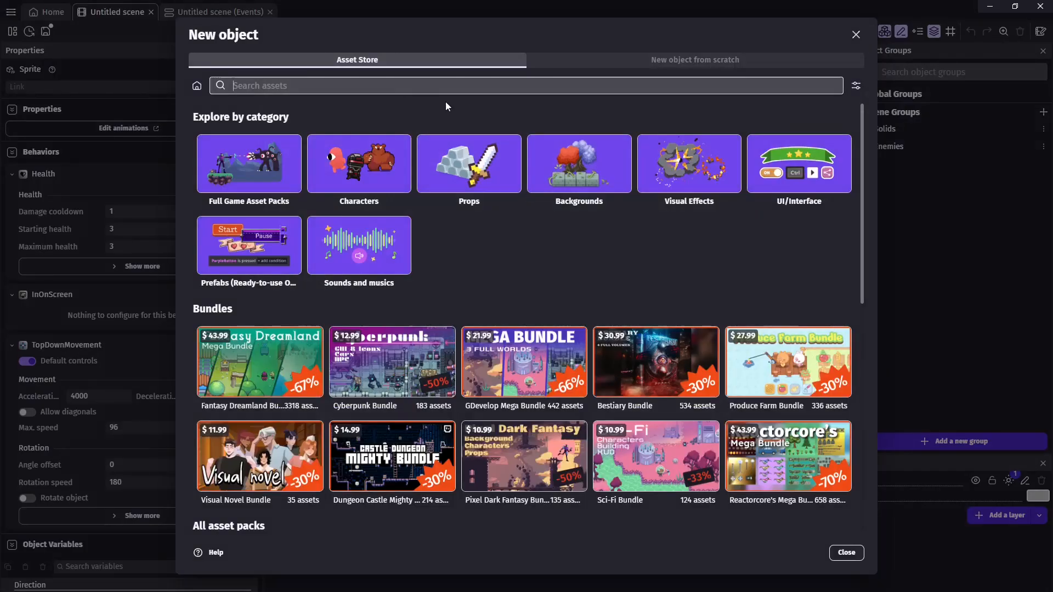
{"action": "left_click", "coordinate": [272, 256]}
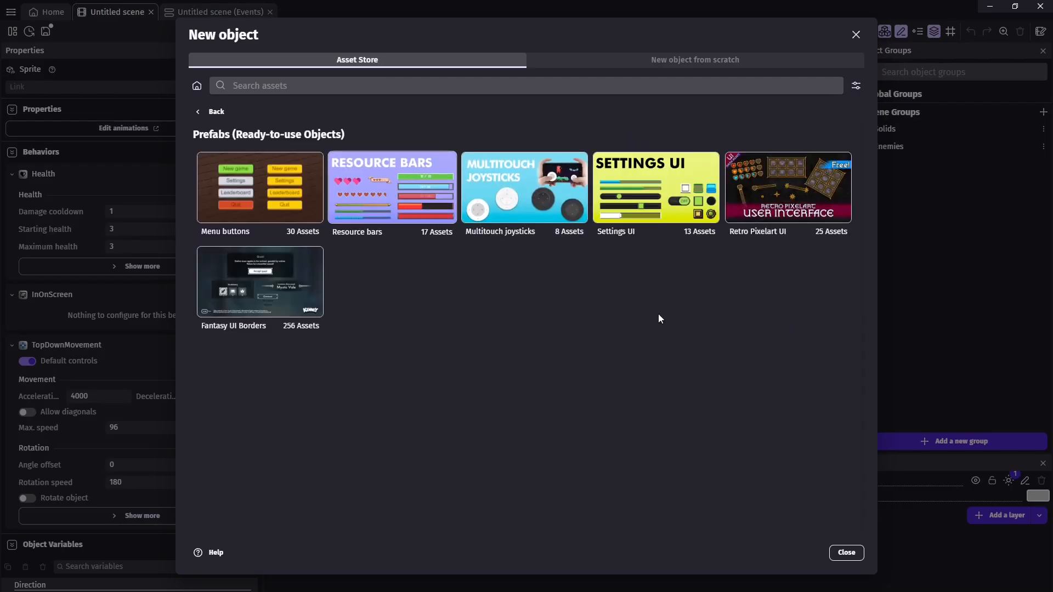
{"action": "left_click", "coordinate": [351, 214]}
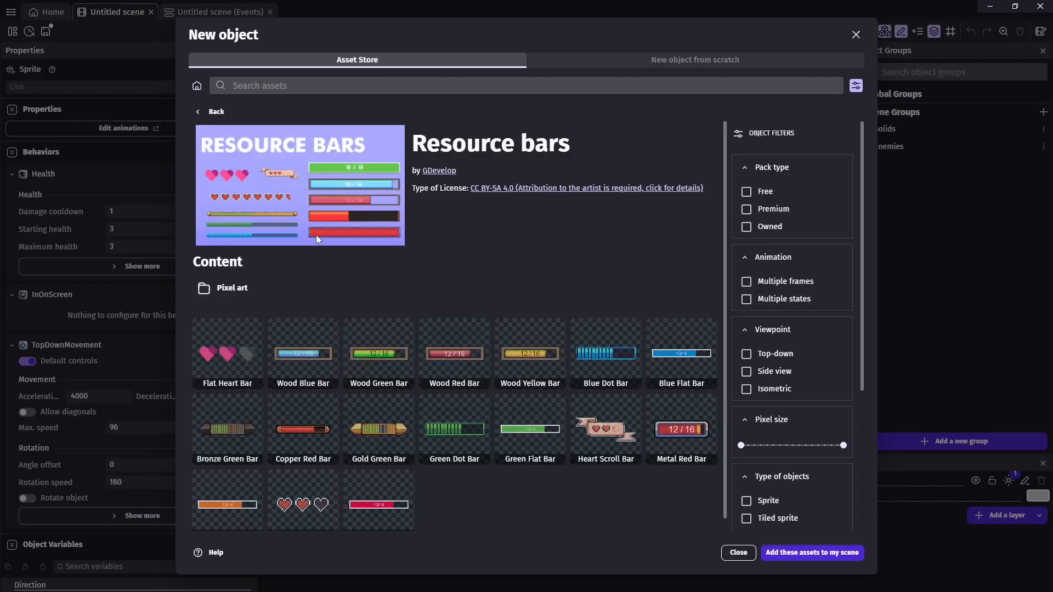
{"action": "left_click", "coordinate": [302, 515]}
{"action": "left_click", "coordinate": [844, 554]}
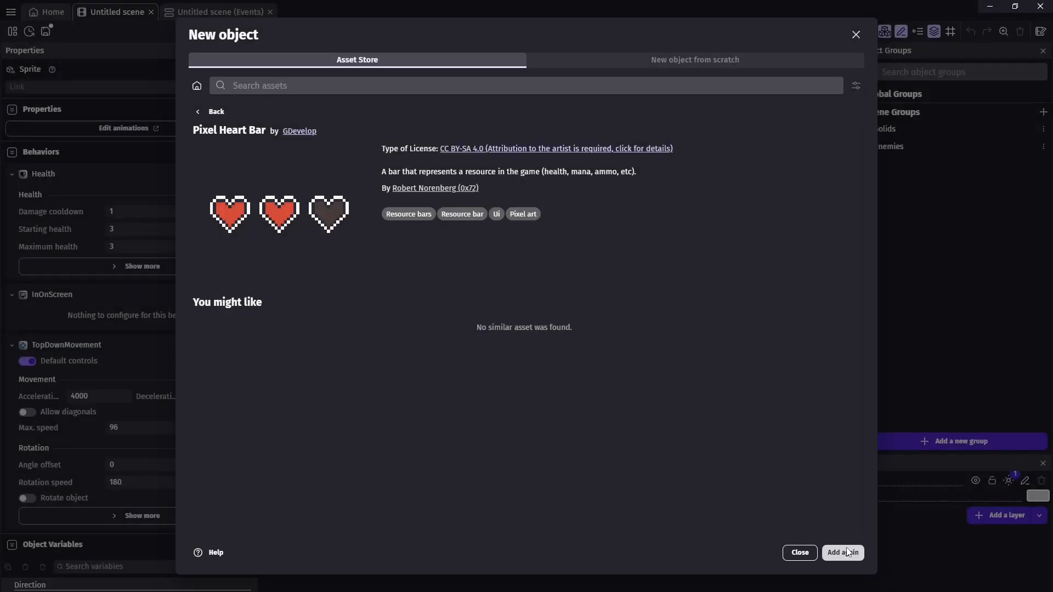
{"action": "left_click", "coordinate": [855, 35]}
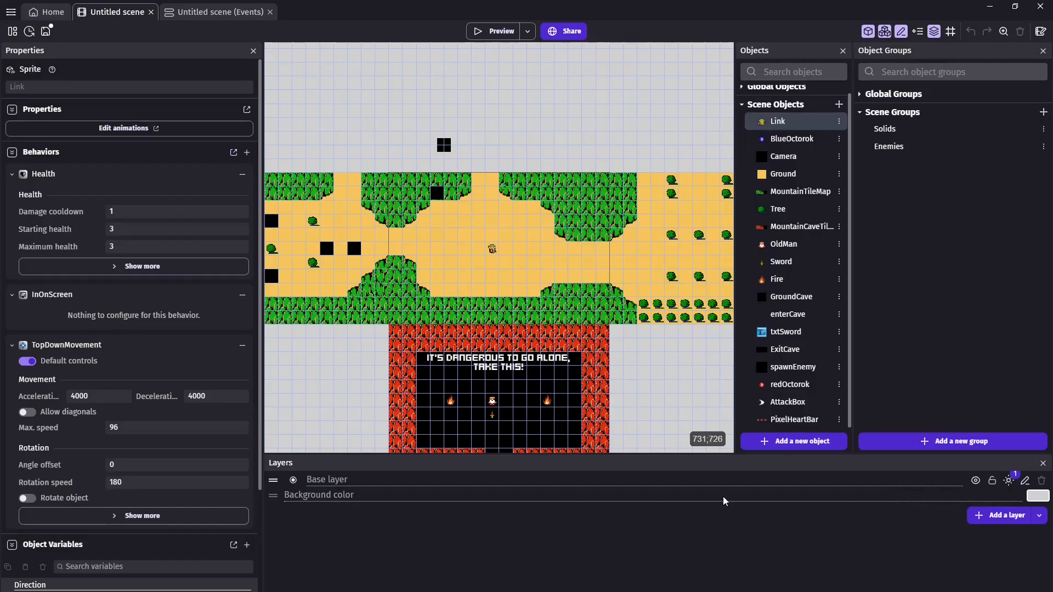
Step: Add a new layer named HUD above the base layer
{"action": "left_click", "coordinate": [933, 33]}
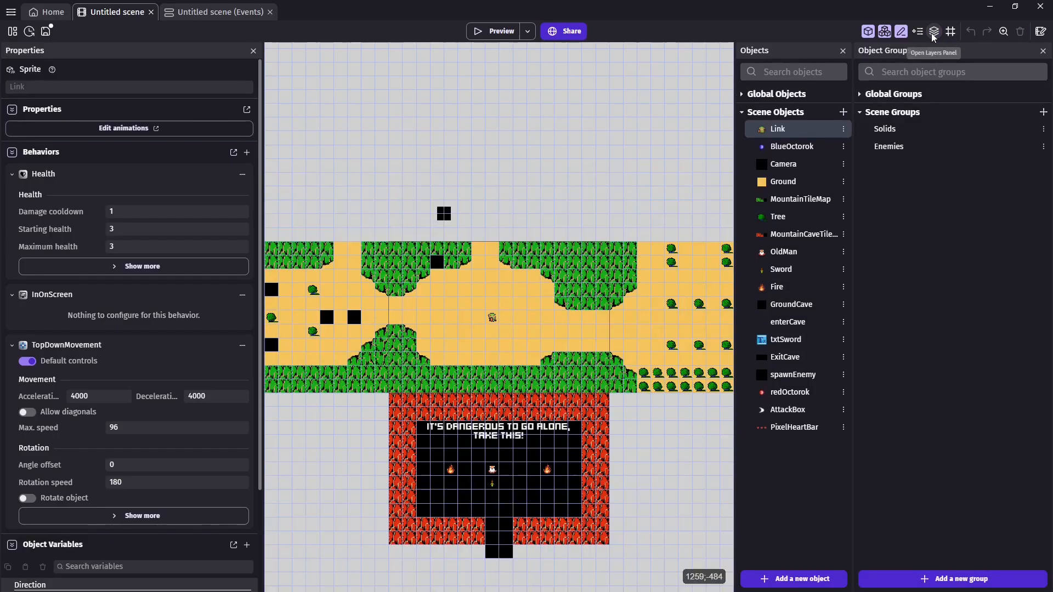
{"action": "left_click", "coordinate": [933, 33]}
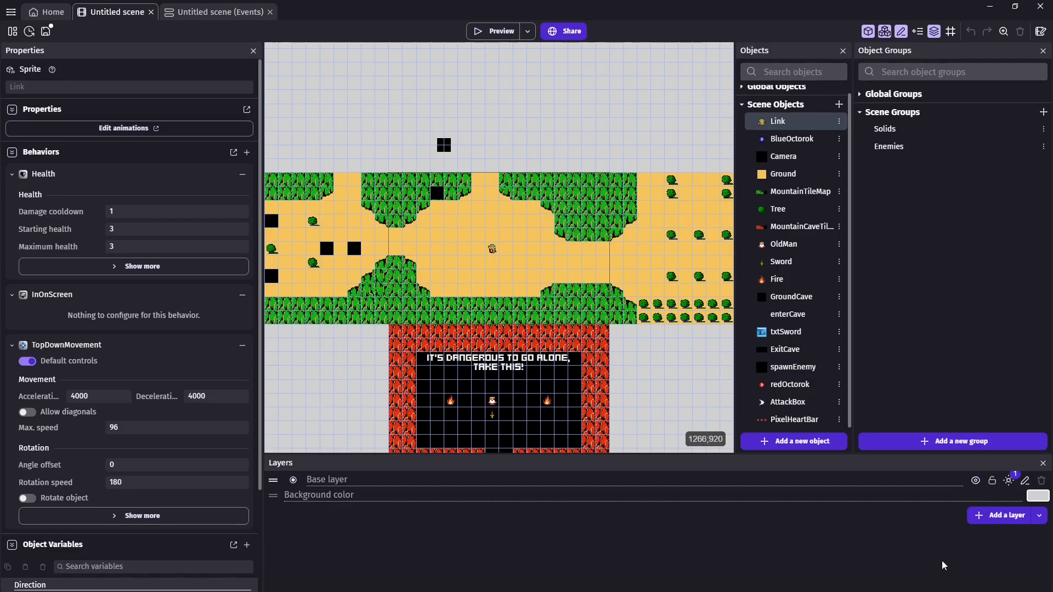
{"action": "left_click", "coordinate": [1003, 517]}
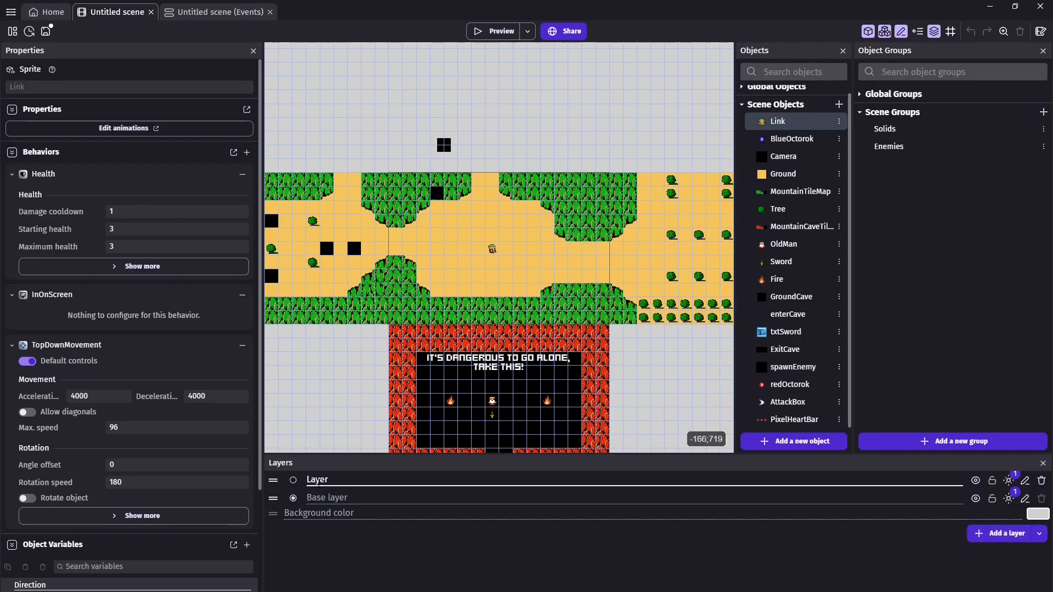
{"action": "double_click", "coordinate": [318, 480]}
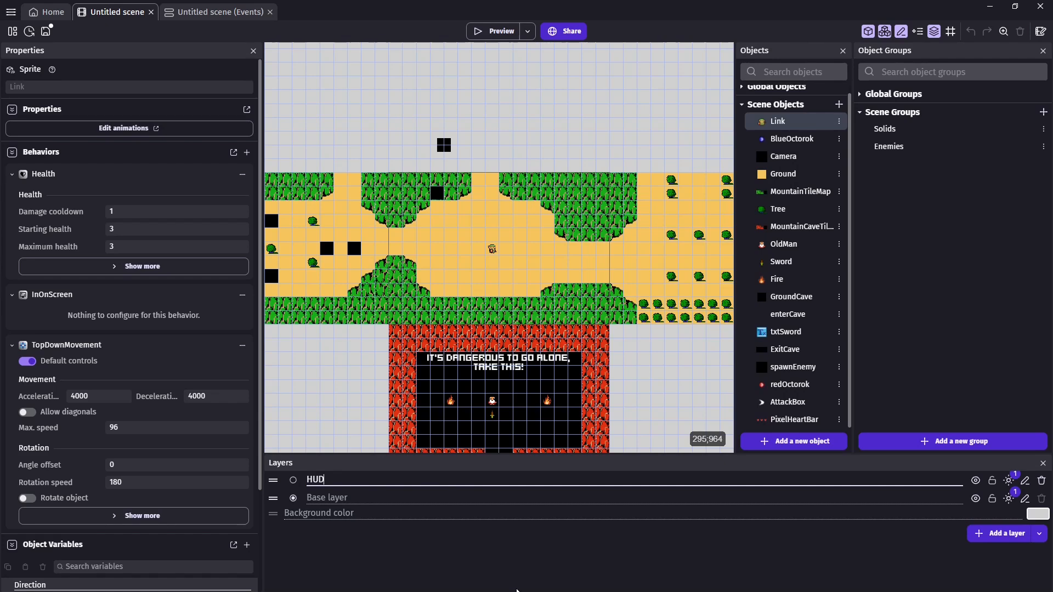
{"action": "left_click", "coordinate": [293, 481]}
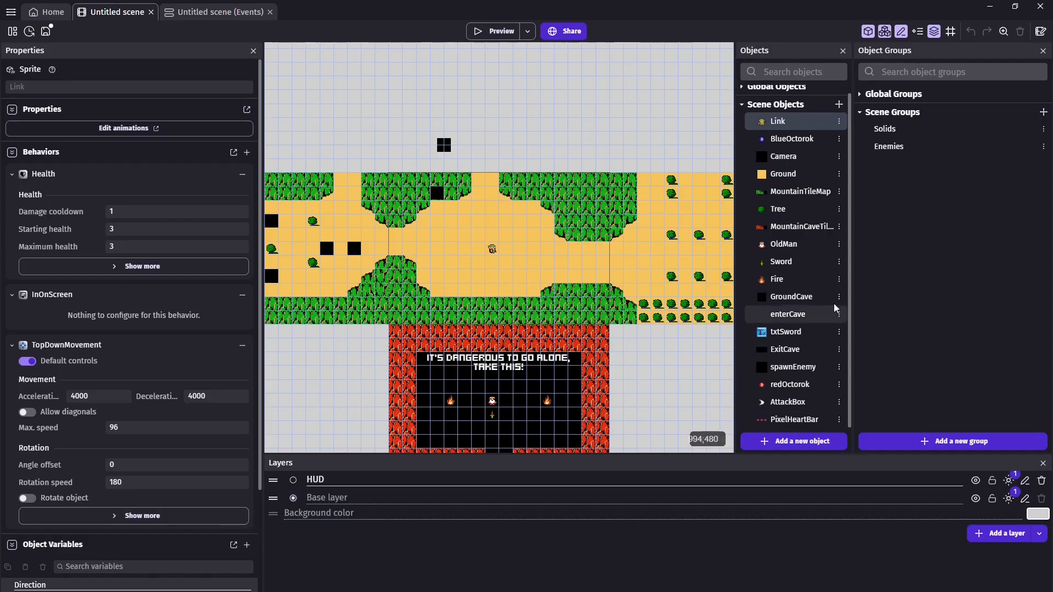
Step: Place a PixelHeartBar instance over the upper trees of the starting screen at X 64, Y 0
{"action": "left_click_drag", "start_coordinate": [795, 422], "coordinate": [626, 313]}
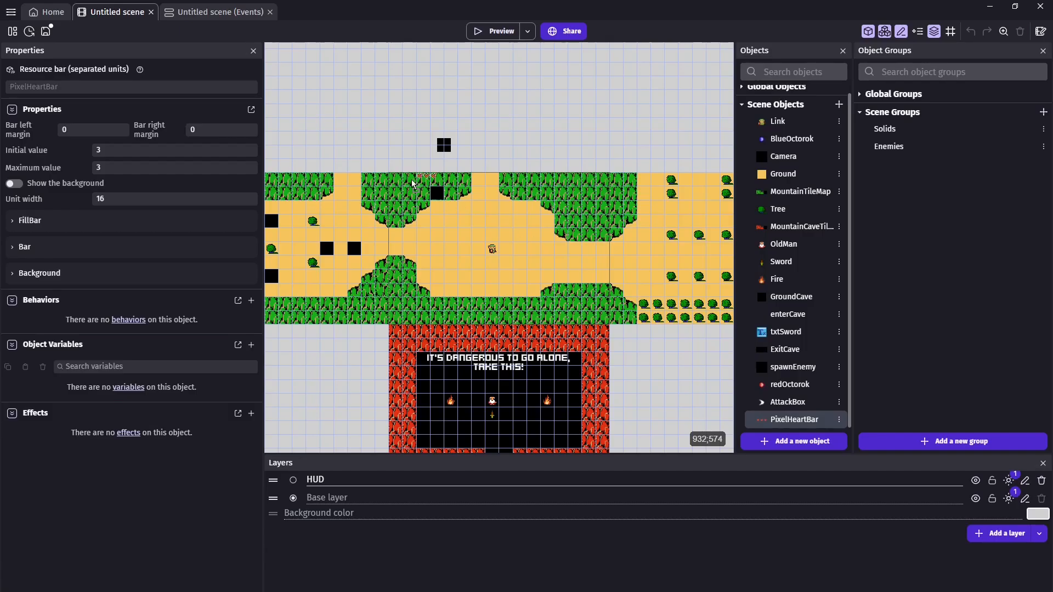
{"action": "left_click_drag", "start_coordinate": [424, 180], "coordinate": [425, 179]}
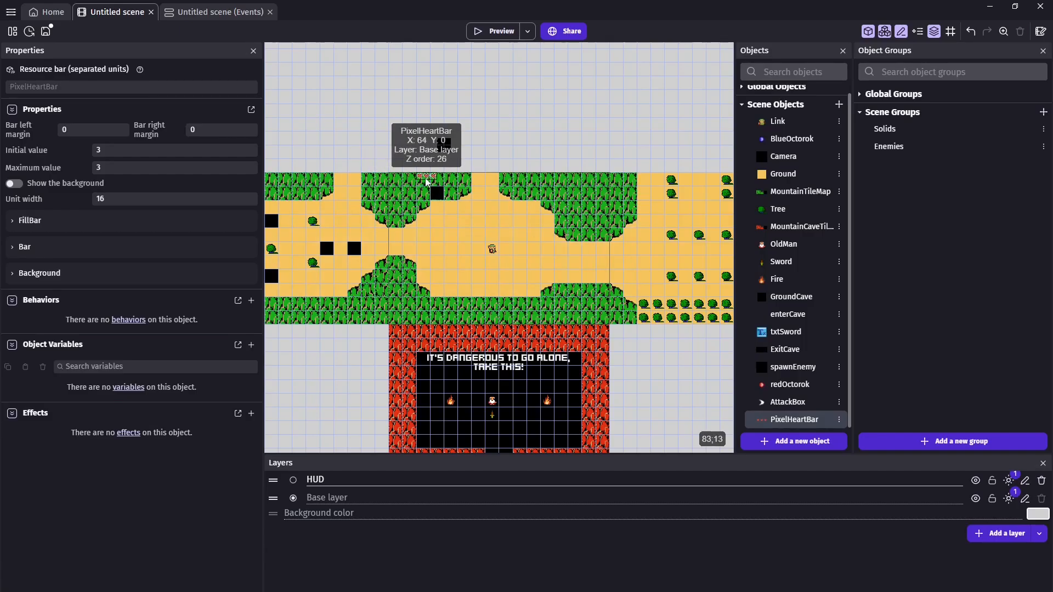
Step: Resize the placed heart bar proportionally to a width of 96 and assign it to the HUD layer
{"action": "left_click", "coordinate": [429, 180]}
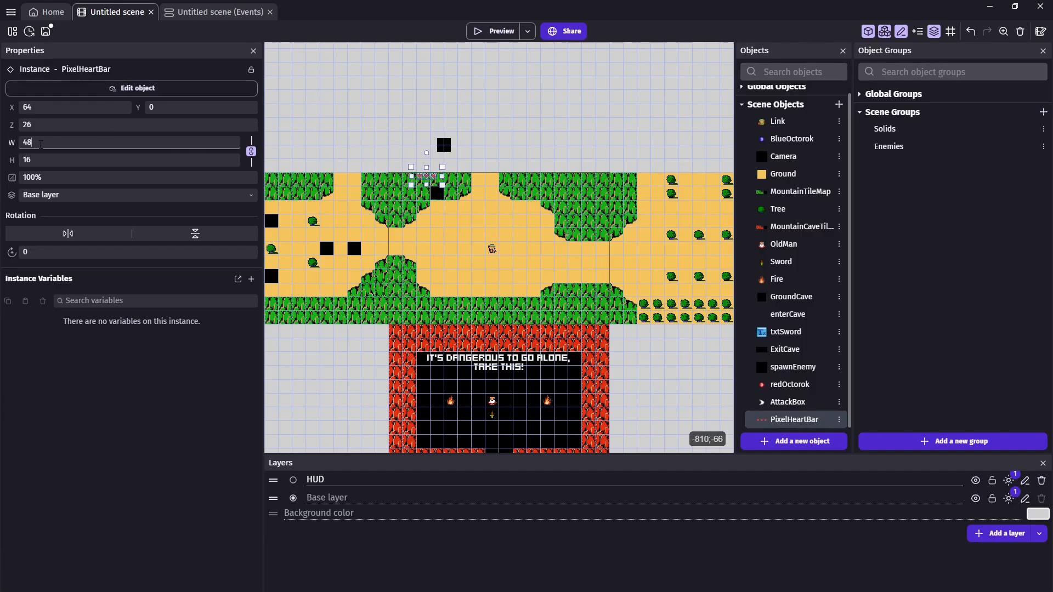
{"action": "type", "text": "96"}
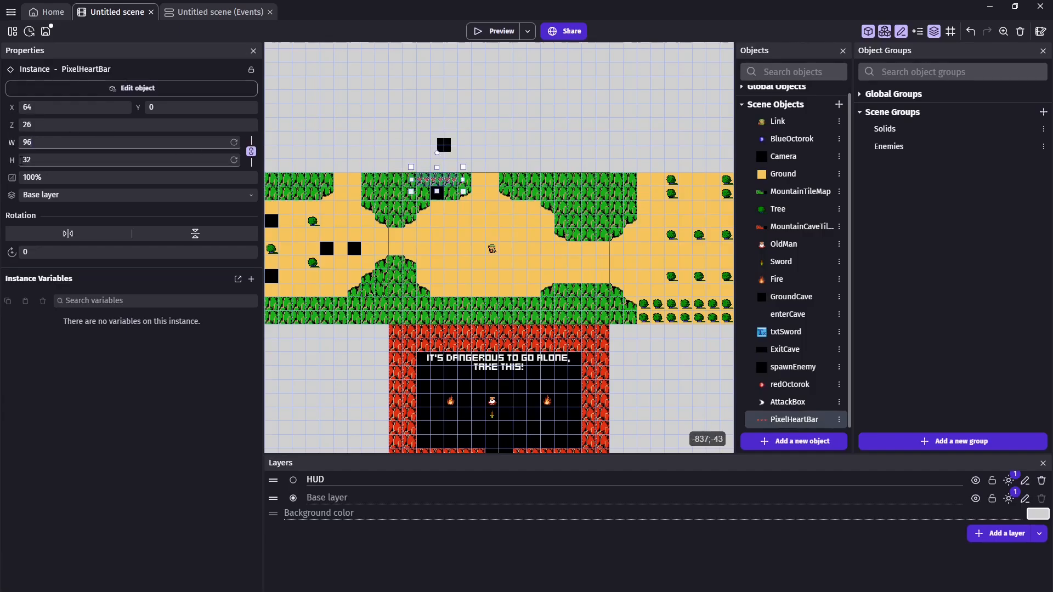
{"action": "left_click", "coordinate": [97, 195]}
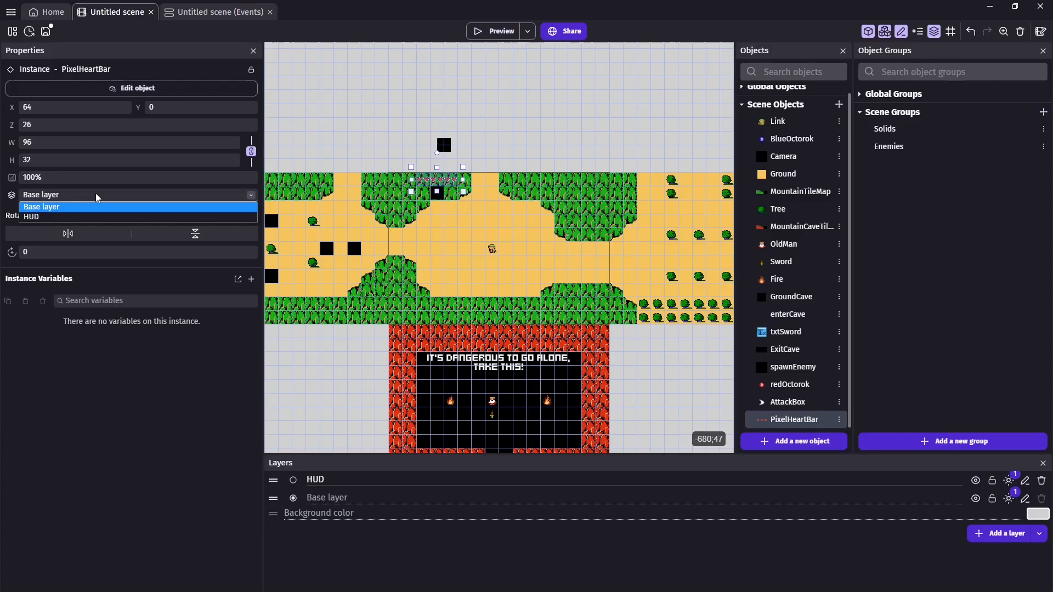
{"action": "left_click", "coordinate": [65, 217]}
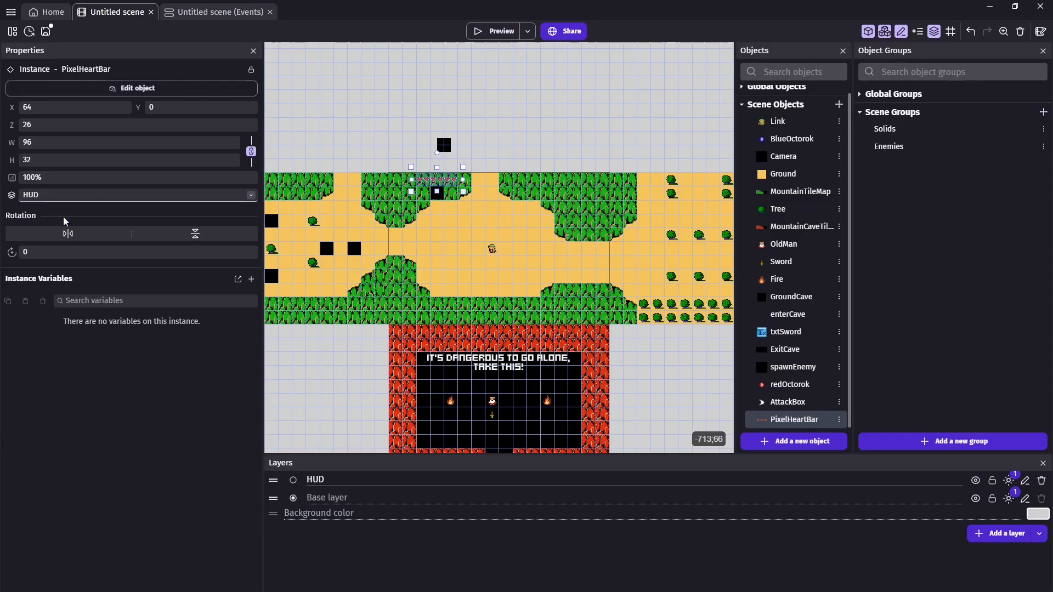
Step: Set PixelHeartBar's unit width to 32 and the FillBar's default size to 32 by 32 pixels
{"action": "double_click", "coordinate": [443, 183]}
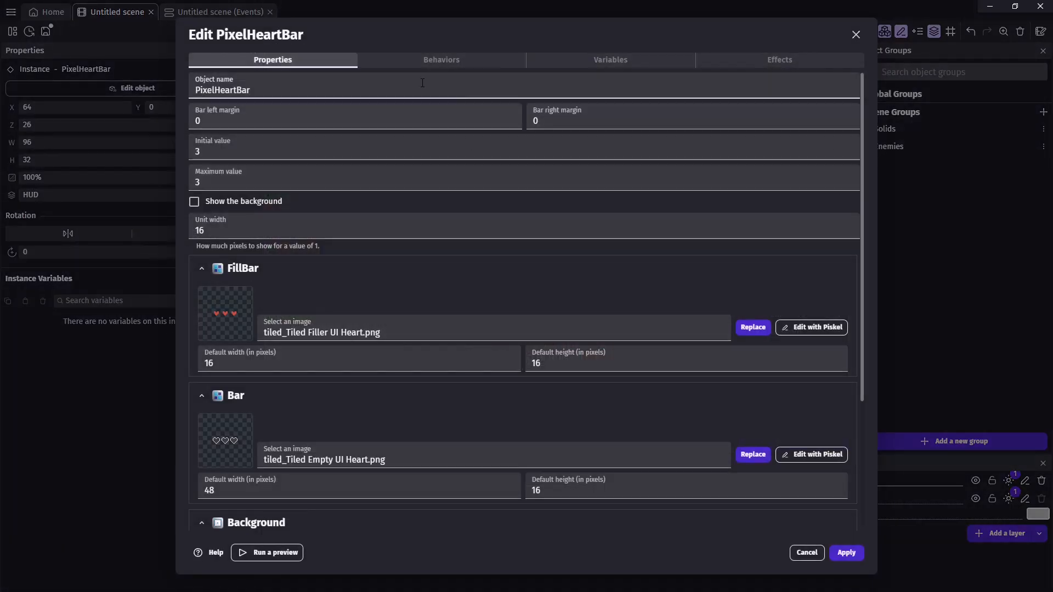
{"action": "double_click", "coordinate": [188, 229]}
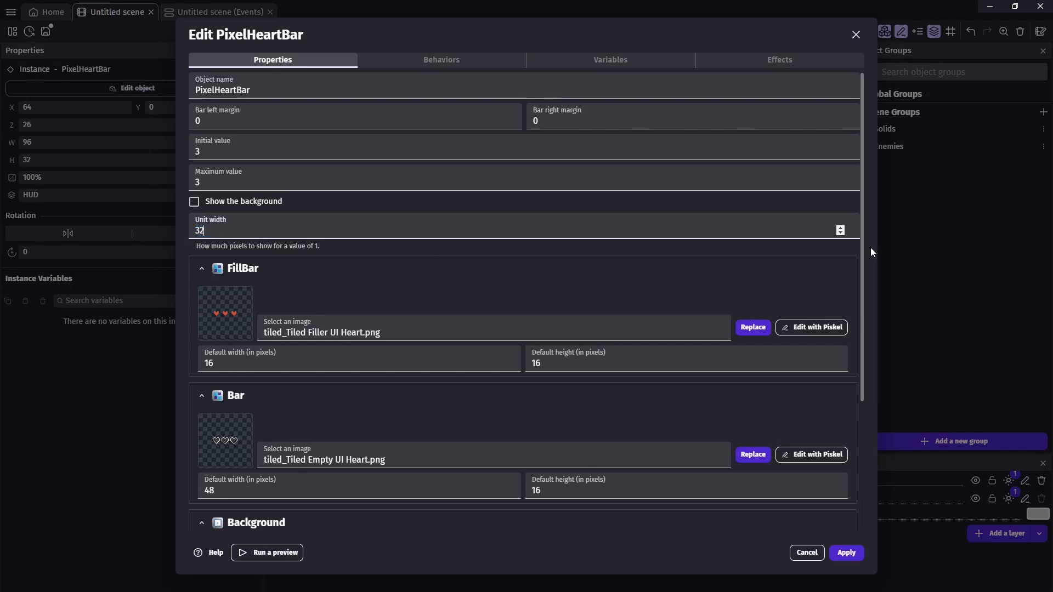
{"action": "scroll", "coordinate": [603, 274], "scroll_direction": "down", "scroll_amount": 1}
{"action": "double_click", "coordinate": [292, 302]}
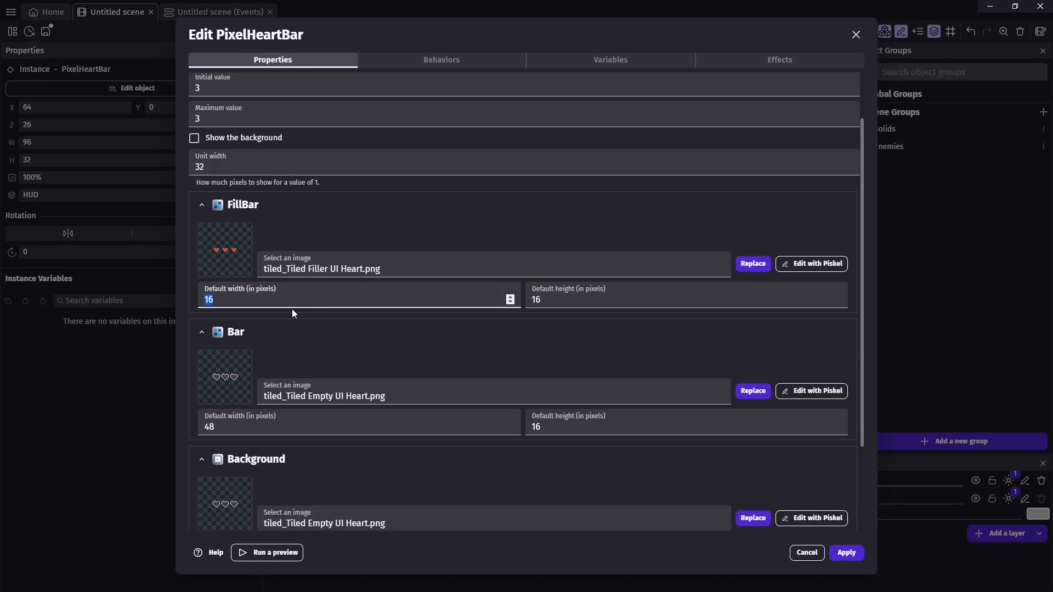
{"action": "type", "text": "32"}
{"action": "key", "text": "Tab"}
{"action": "type", "text": "32"}
Step: Set the Bar's default width to 96 and default height to 32 pixels
{"action": "left_click_drag", "start_coordinate": [219, 427], "coordinate": [173, 422]}
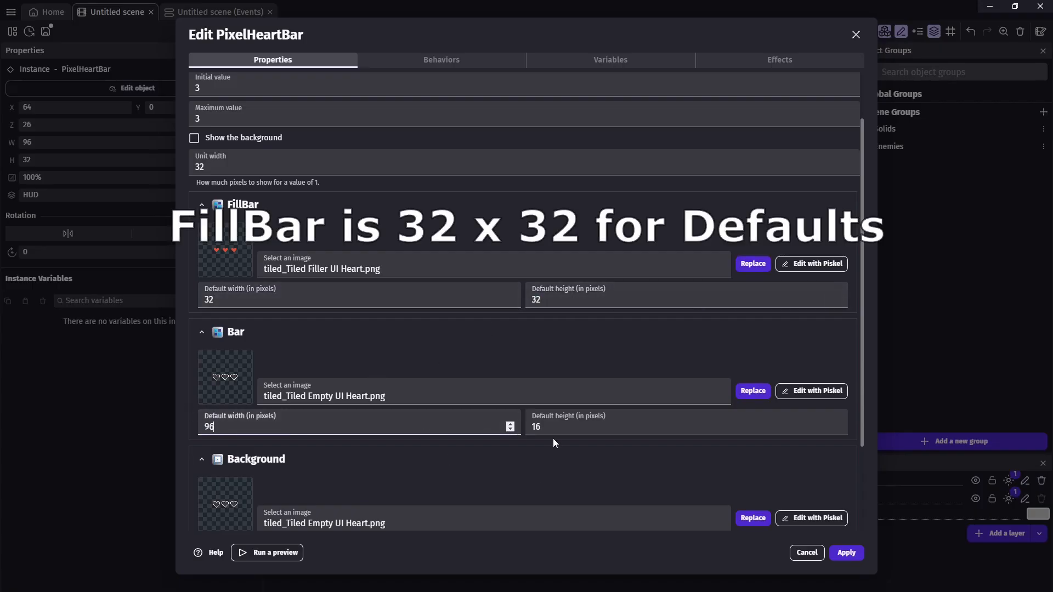
{"action": "type", "text": "96"}
{"action": "key", "text": "Tab"}
{"action": "type", "text": "32"}
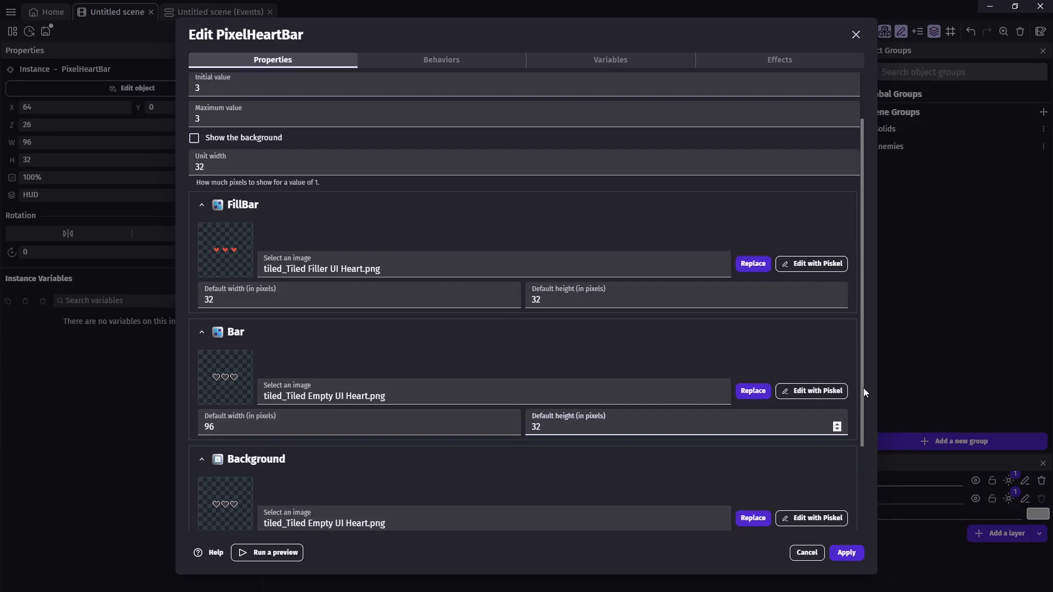
Step: Set the Background's default width to 96 and default height to 32 pixels
{"action": "left_click_drag", "start_coordinate": [863, 387], "coordinate": [861, 472]}
{"action": "left_click_drag", "start_coordinate": [217, 517], "coordinate": [196, 520]}
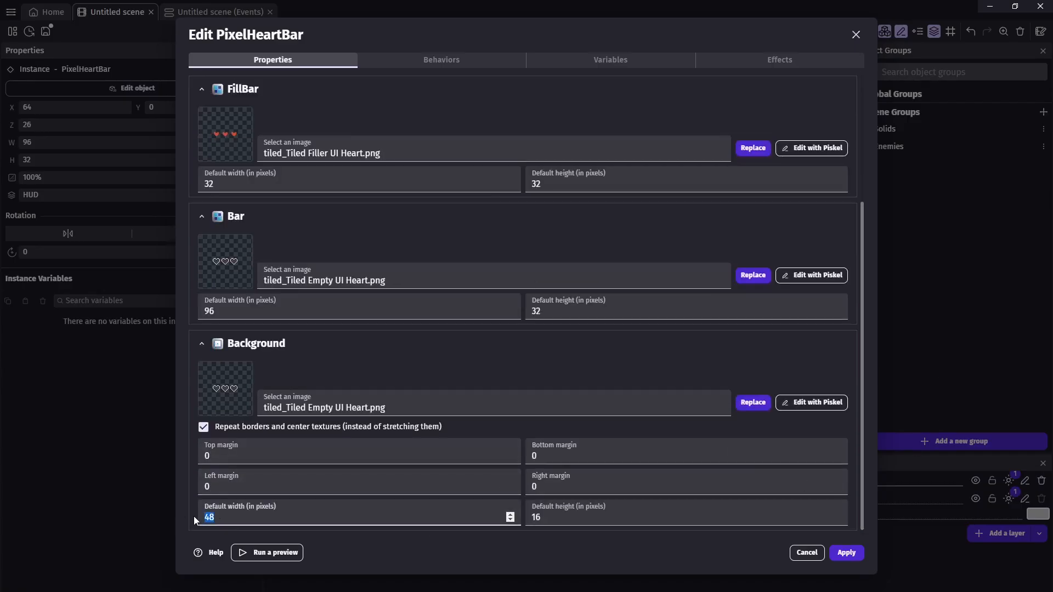
{"action": "type", "text": "96"}
{"action": "key", "text": "Tab"}
{"action": "type", "text": "32"}
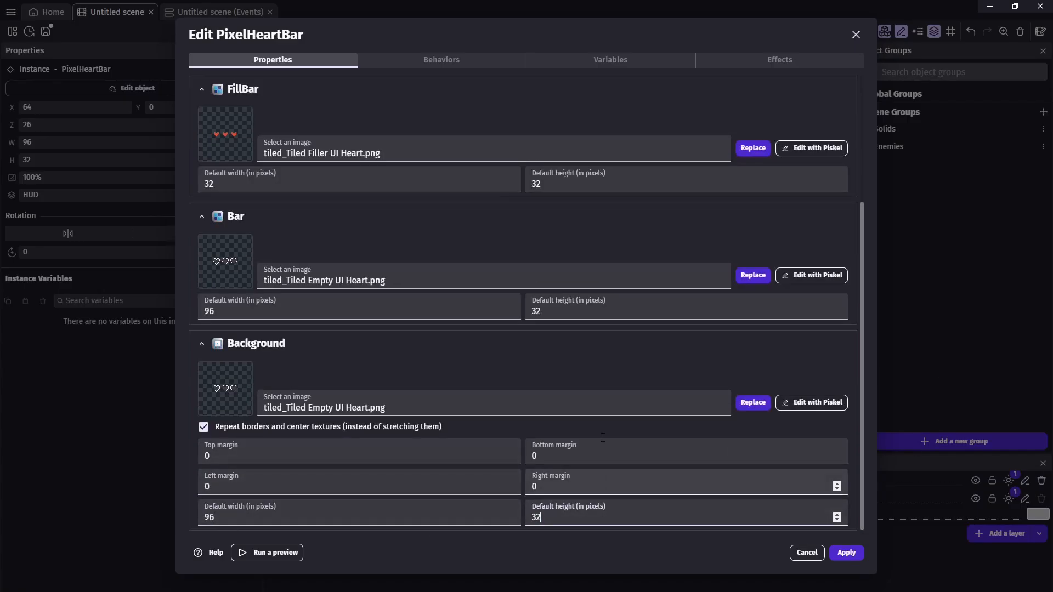
Step: Resize the FillBar's filler heart image in Piskel, keeping the aspect ratio and scaling its content, and save it
{"action": "left_click", "coordinate": [825, 153]}
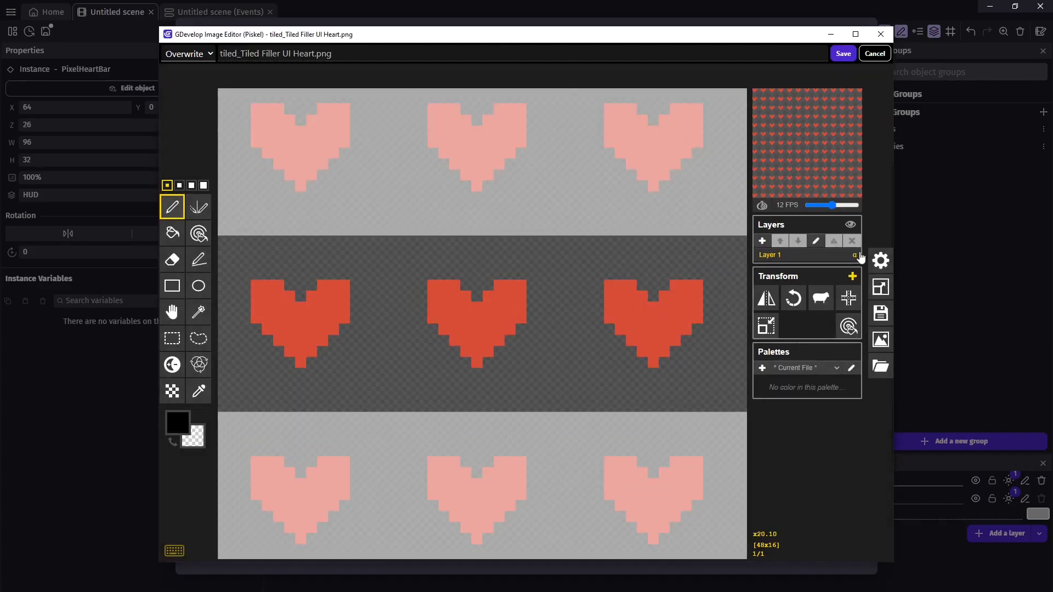
{"action": "left_click", "coordinate": [878, 286]}
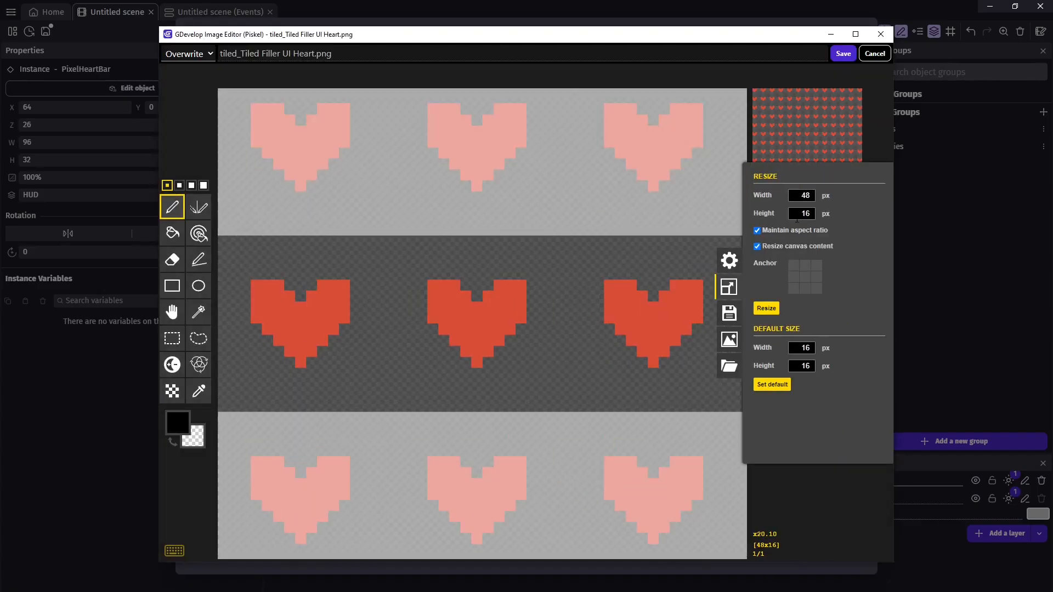
{"action": "left_click", "coordinate": [766, 308]}
{"action": "left_click", "coordinate": [843, 53]}
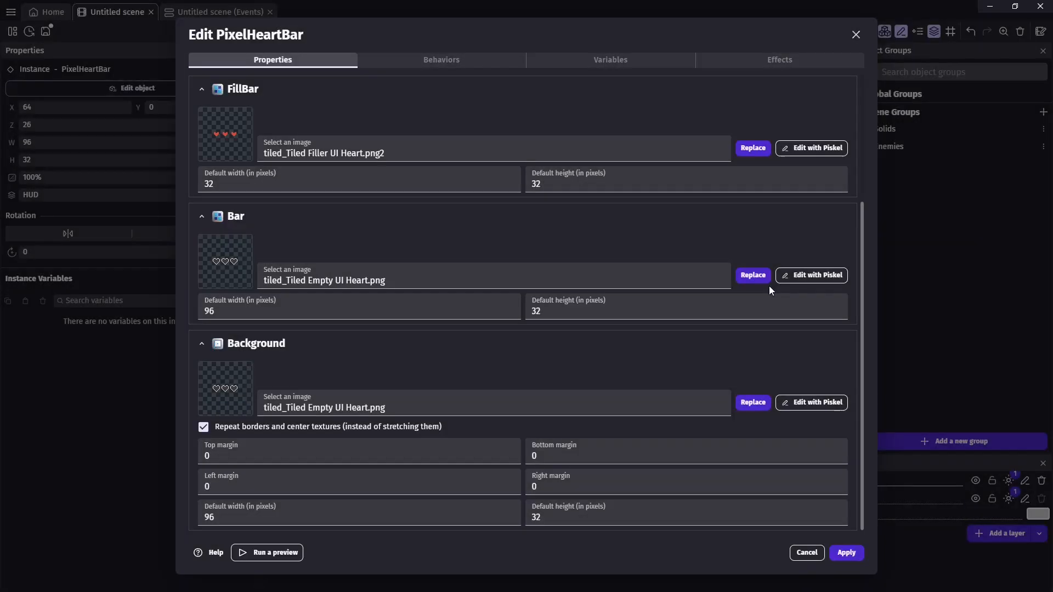
Step: Resize the Bar's empty heart image in Piskel, keeping the aspect ratio and scaling its content, and save it
{"action": "left_click", "coordinate": [812, 276]}
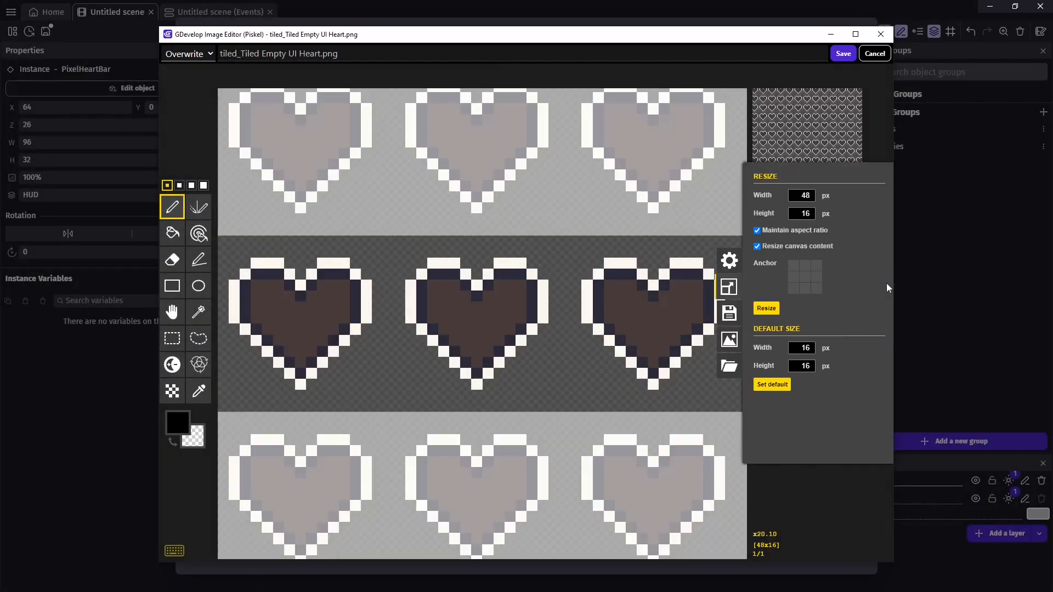
{"action": "key", "text": "Escape"}
{"action": "left_click", "coordinate": [844, 53]}
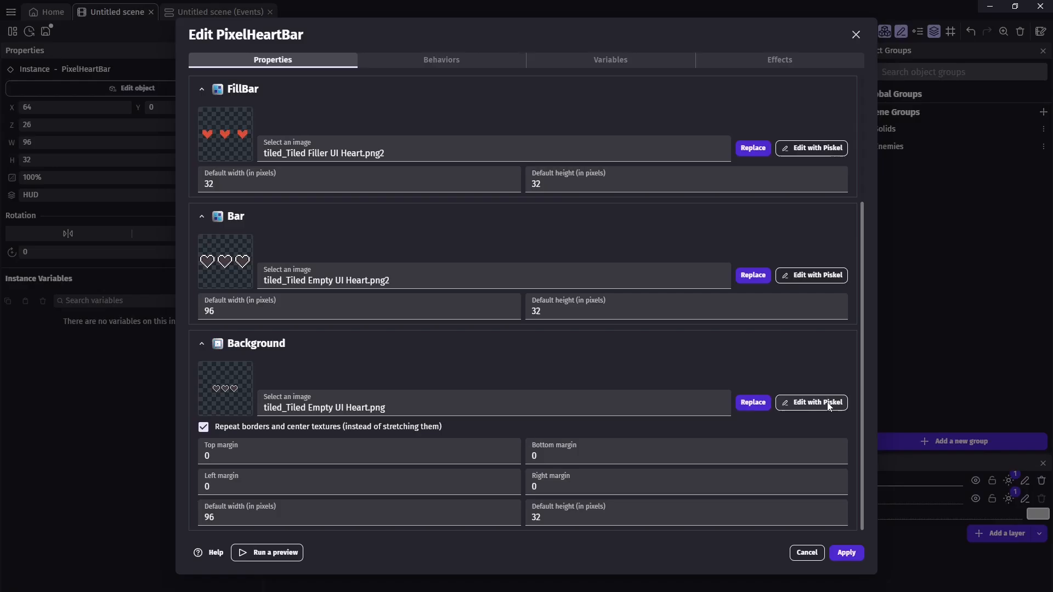
Step: Resize the Background's empty heart image in Piskel with its content scaled, save it, and apply the PixelHeartBar changes
{"action": "left_click", "coordinate": [828, 404]}
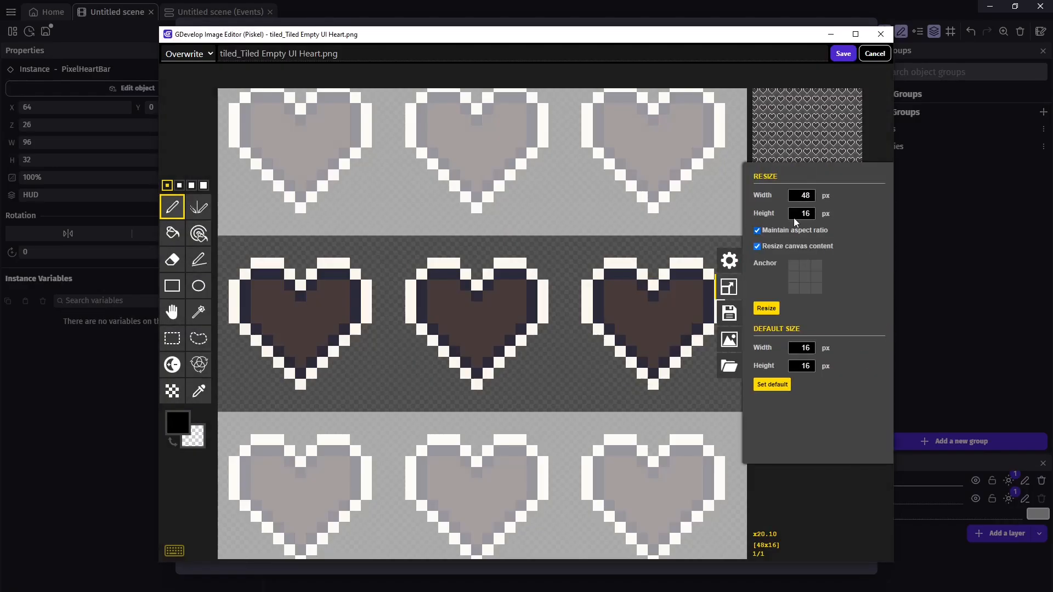
{"action": "key", "text": "Escape"}
{"action": "left_click", "coordinate": [843, 54]}
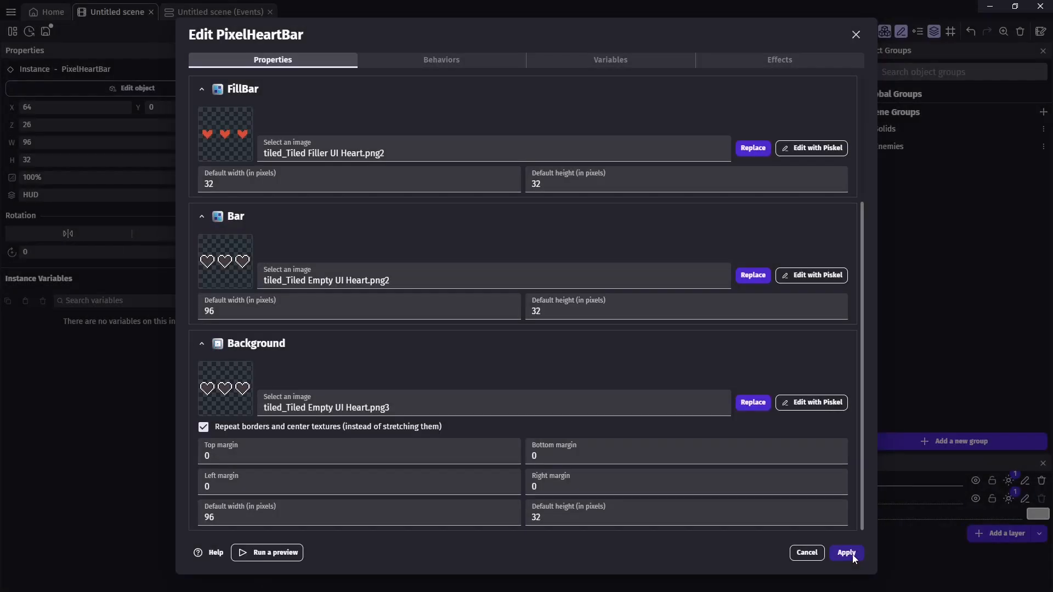
{"action": "left_click", "coordinate": [846, 553]}
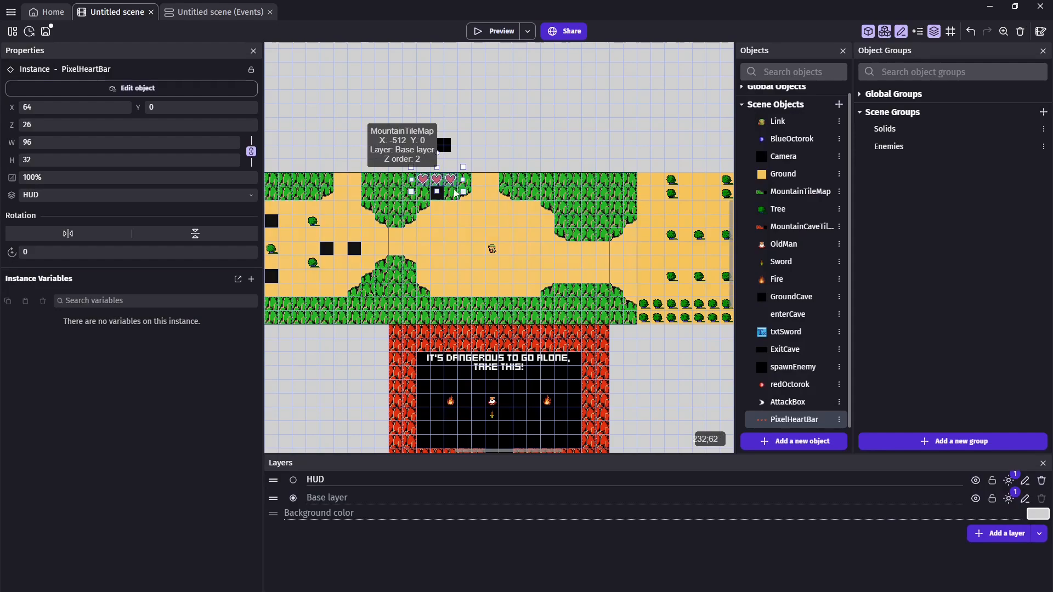
Step: In the conditionless event that centers the camera, add an action setting PixelHeartBar's value to Link.Health::Health()
{"action": "left_click", "coordinate": [212, 15]}
{"action": "scroll", "coordinate": [214, 283], "scroll_direction": "up", "scroll_amount": 1}
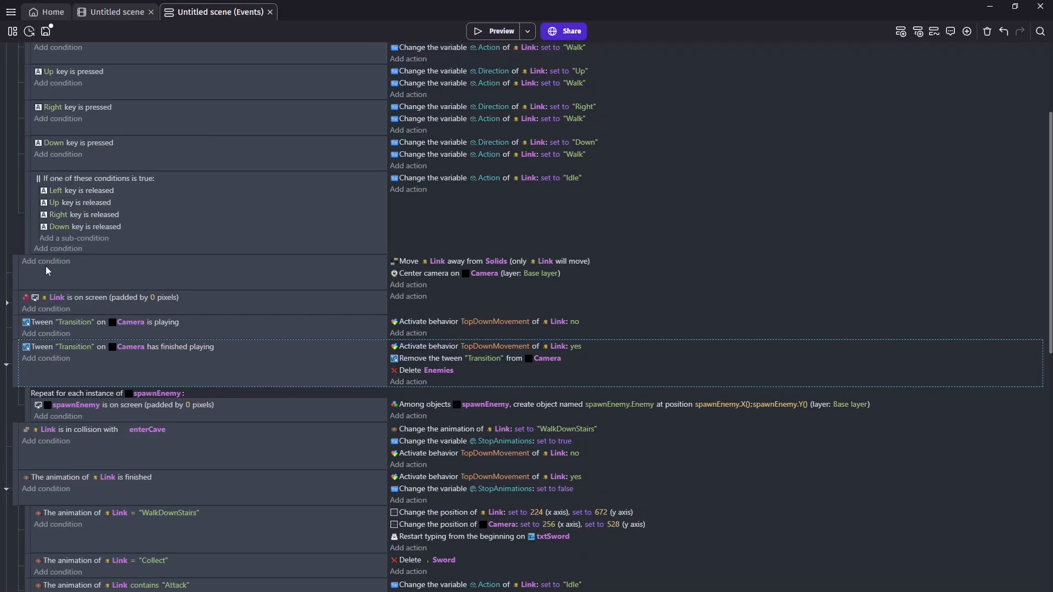
{"action": "left_click", "coordinate": [18, 268]}
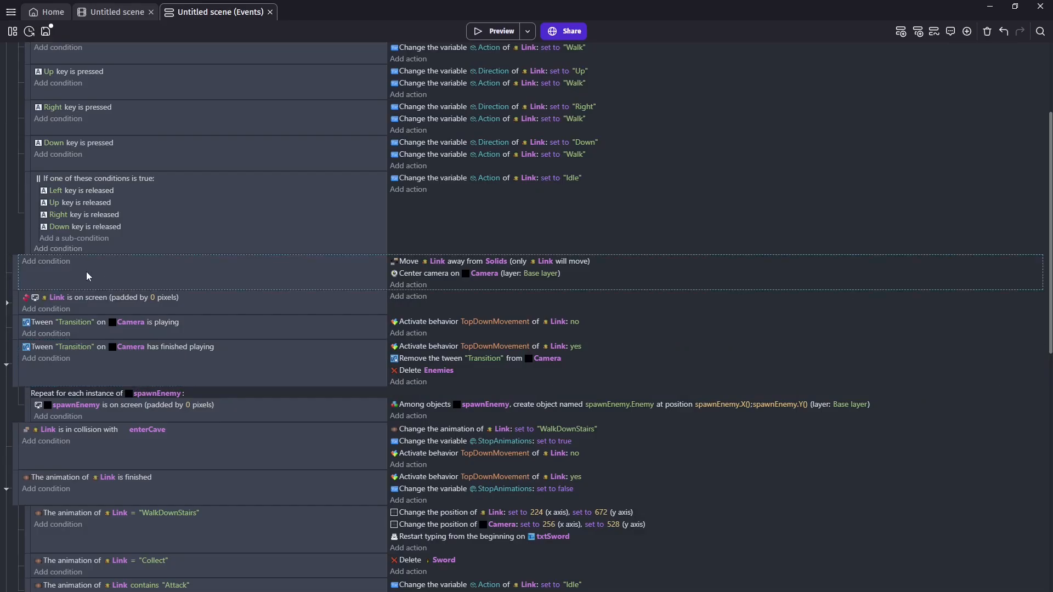
{"action": "left_click", "coordinate": [406, 285]}
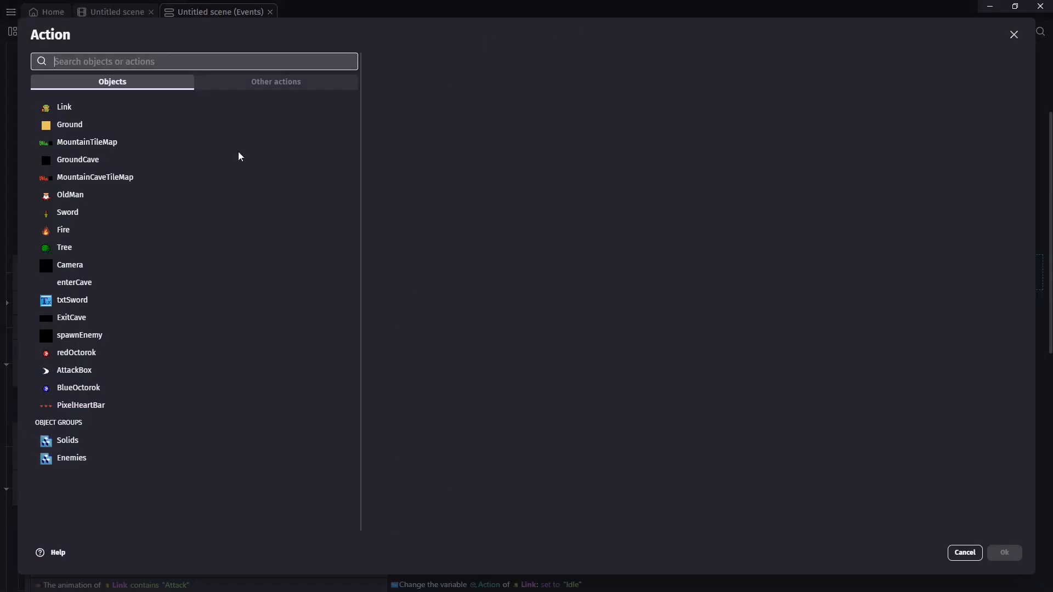
{"action": "left_click", "coordinate": [94, 411]}
{"action": "type", "text": "val"}
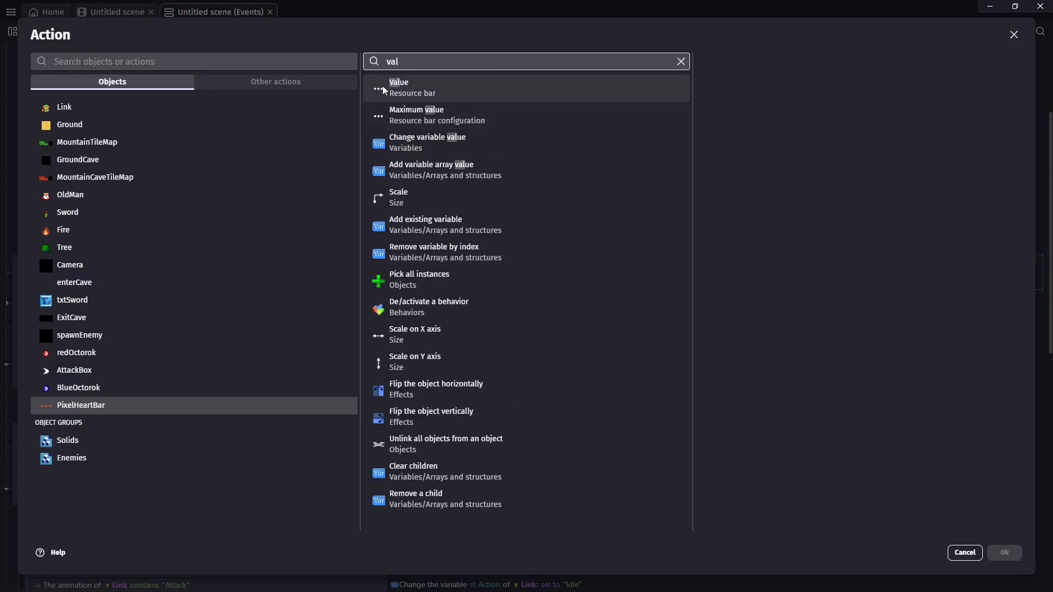
{"action": "key", "text": "Return"}
{"action": "left_click", "coordinate": [750, 127]}
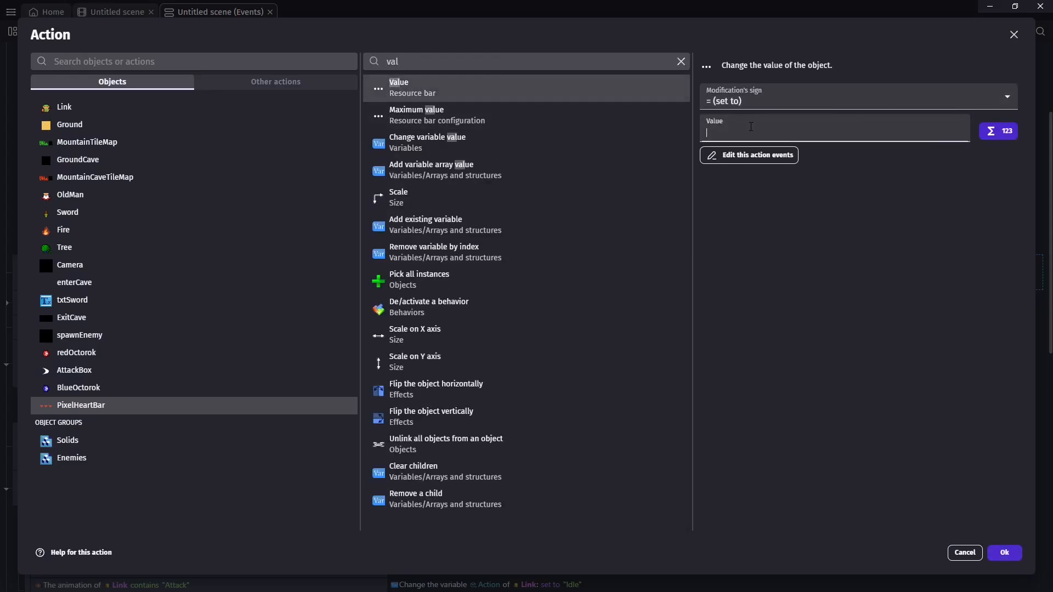
{"action": "type", "text": "Link.H"}
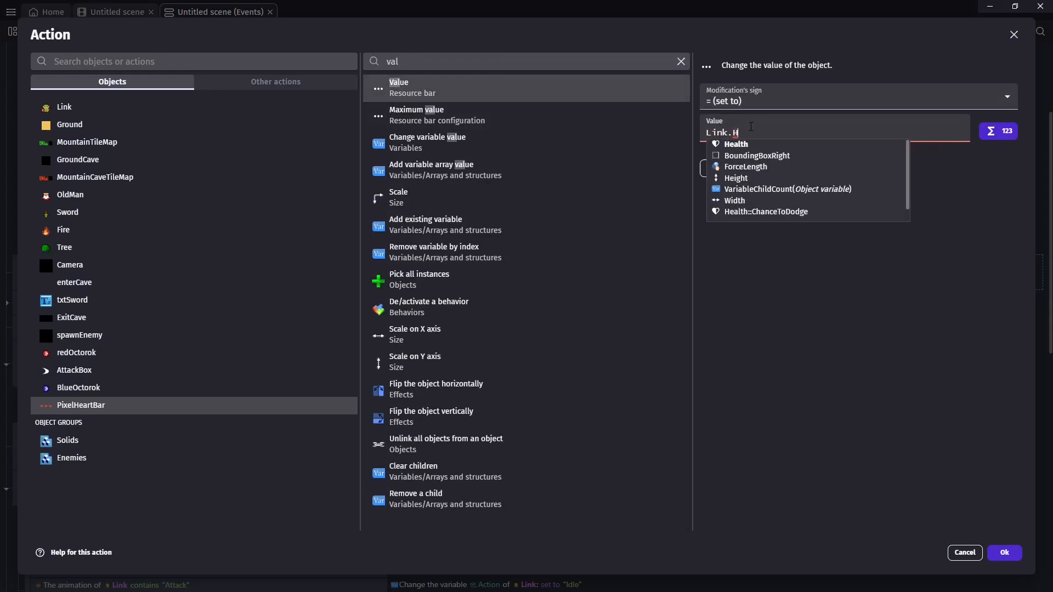
{"action": "left_click", "coordinate": [746, 147]}
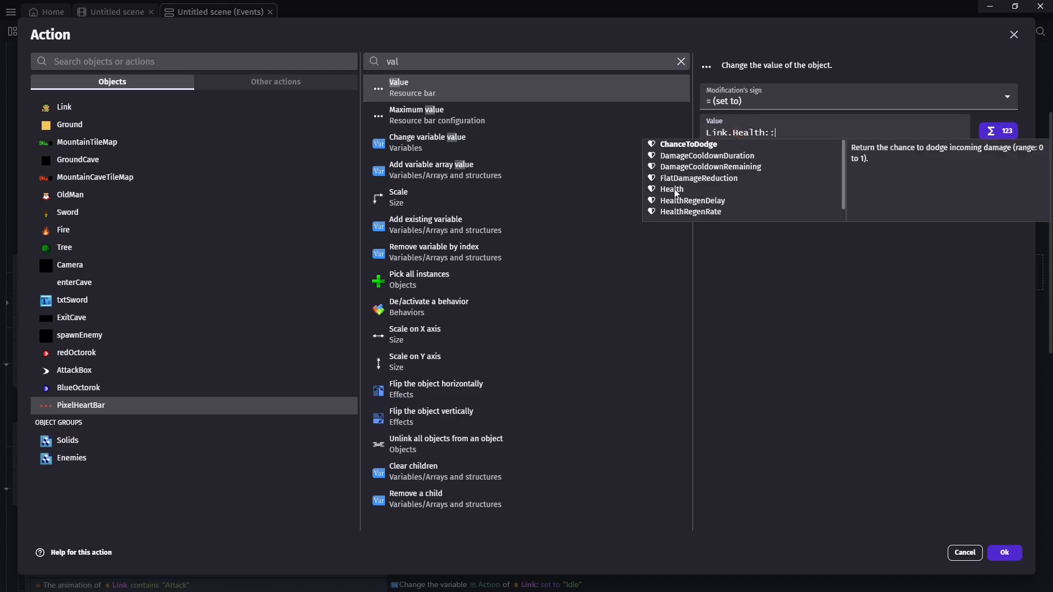
{"action": "left_click", "coordinate": [672, 189]}
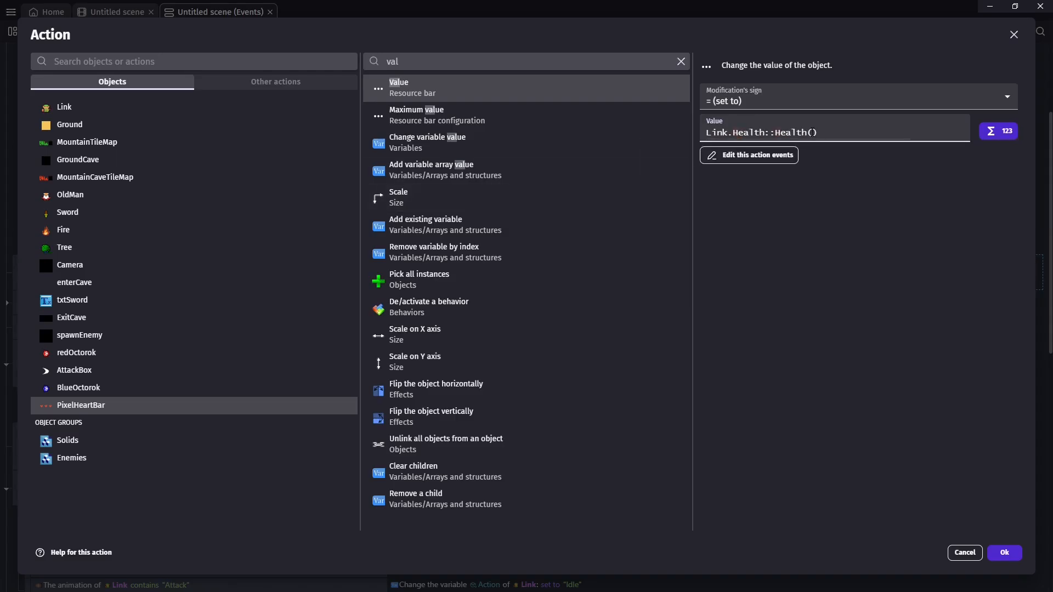
{"action": "left_click", "coordinate": [1000, 555]}
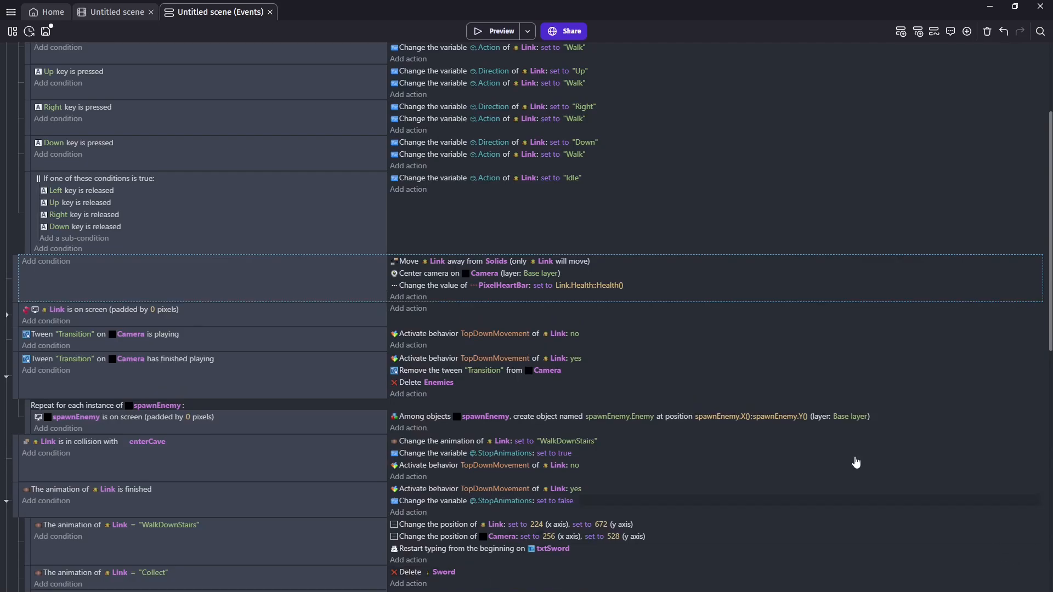
Step: Add a new event below the camera event with the condition that Link is in collision with Enemies
{"action": "right_click", "coordinate": [14, 291]}
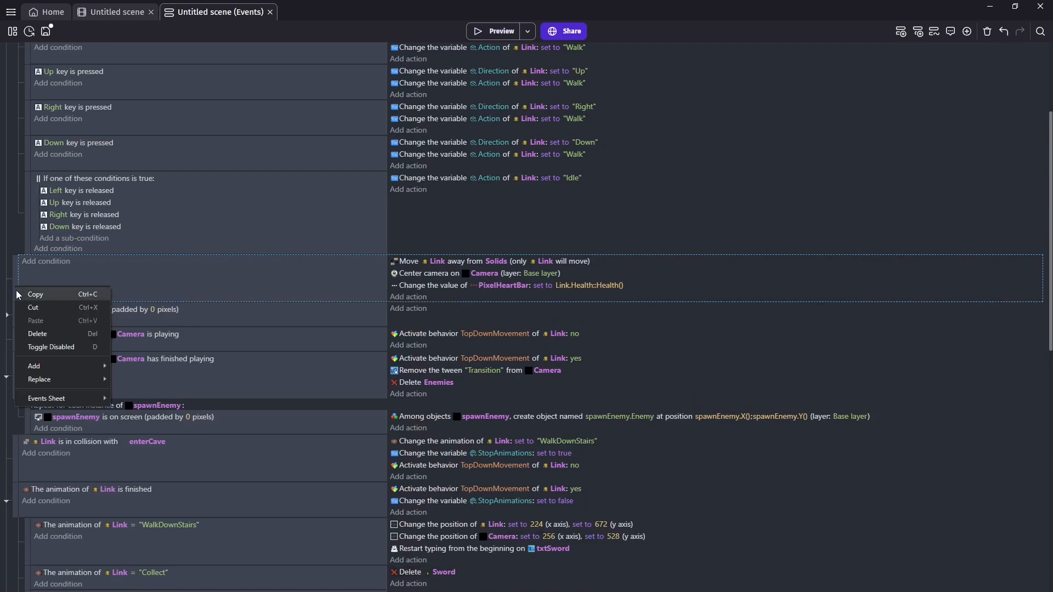
{"action": "mouse_move", "coordinate": [51, 366]}
{"action": "left_click", "coordinate": [134, 367]}
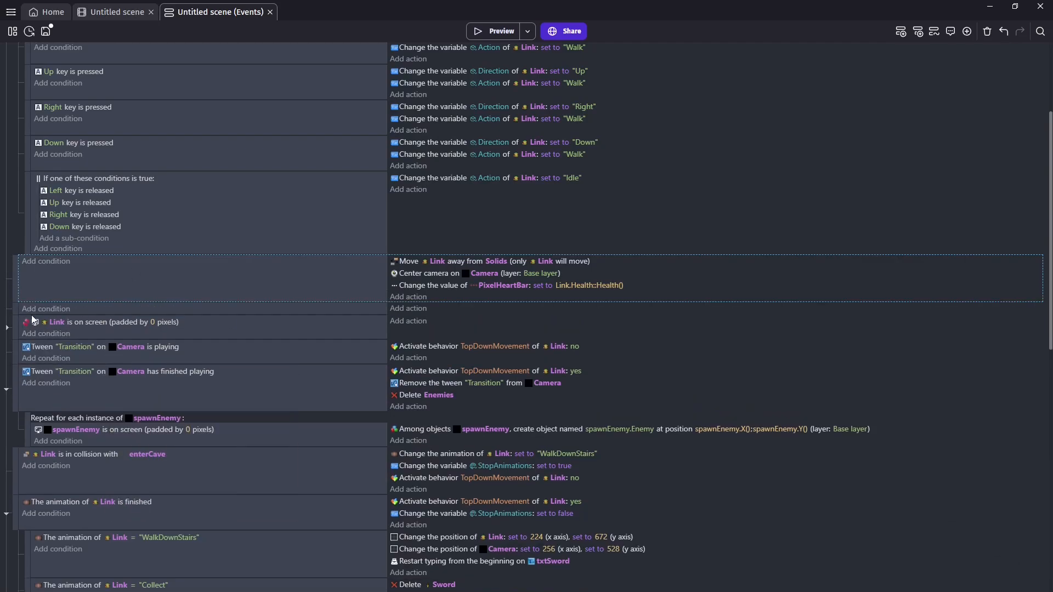
{"action": "left_click", "coordinate": [39, 312]}
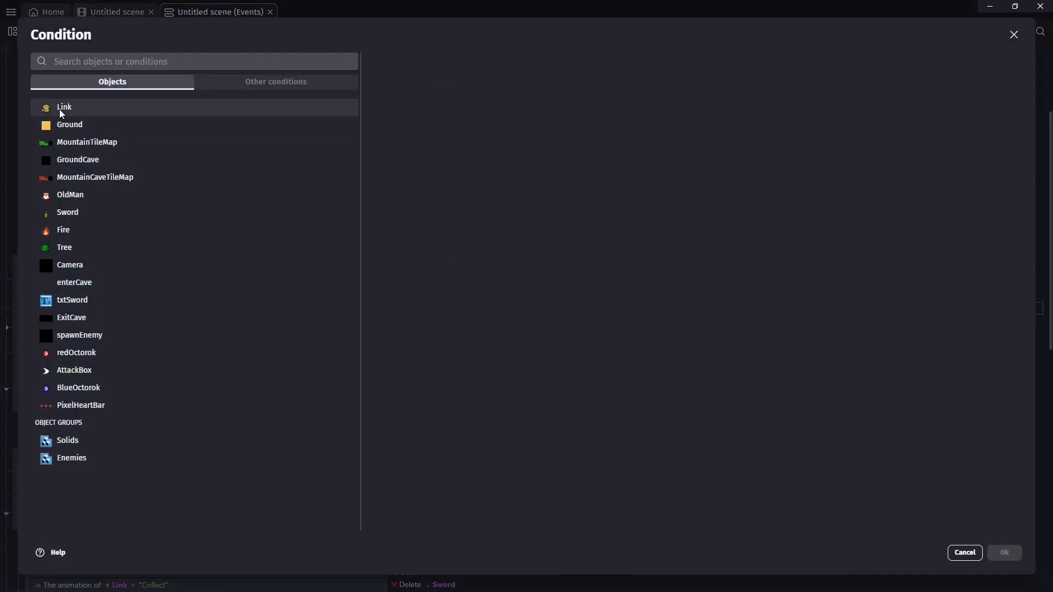
{"action": "left_click", "coordinate": [77, 108]}
{"action": "type", "text": "coll"}
{"action": "left_click", "coordinate": [454, 88]}
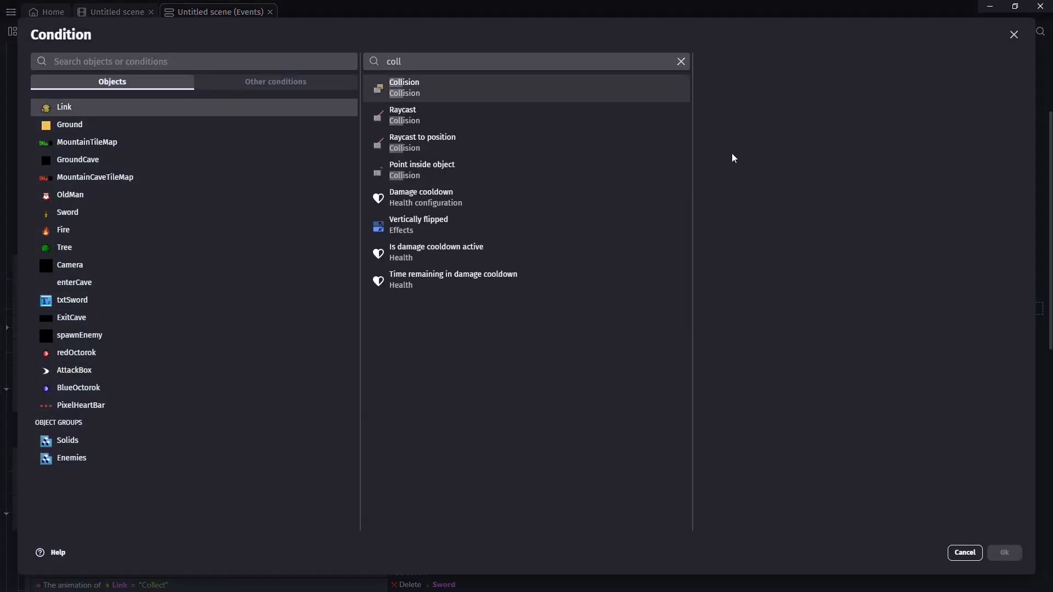
{"action": "type", "text": "en"}
{"action": "left_click", "coordinate": [739, 167]}
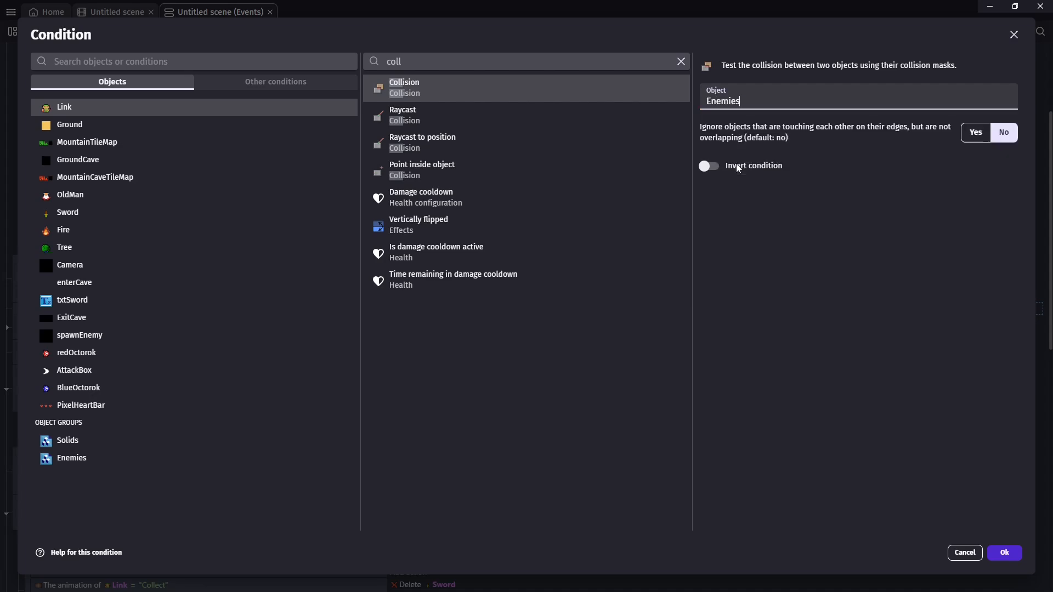
{"action": "left_click", "coordinate": [1008, 553]}
Step: Add an action to the Enemies collision event that applies 1 point of damage to Link
{"action": "left_click", "coordinate": [413, 304]}
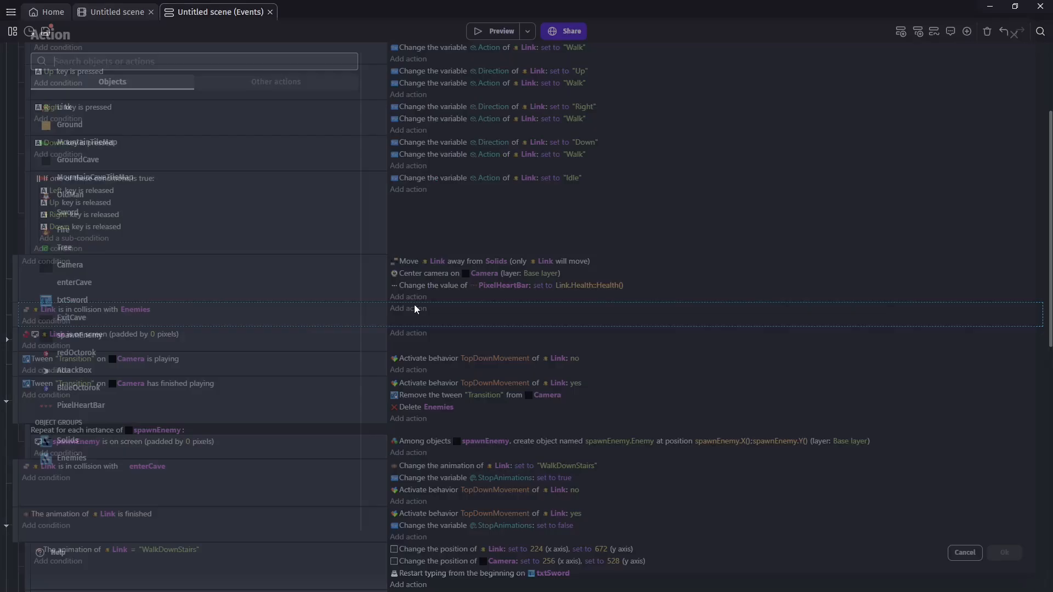
{"action": "left_click", "coordinate": [85, 108]}
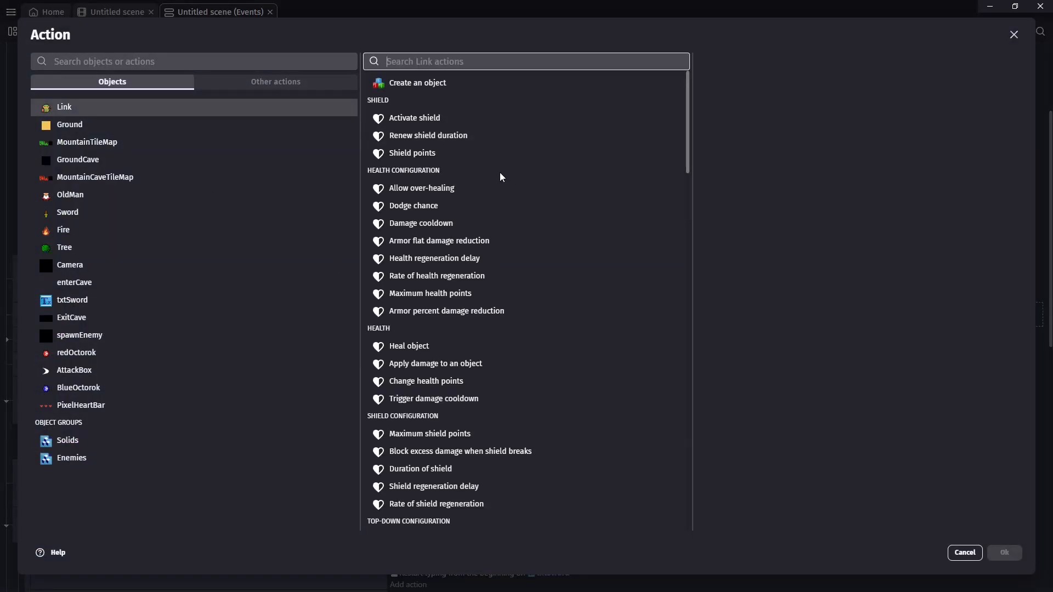
{"action": "left_click", "coordinate": [463, 364]}
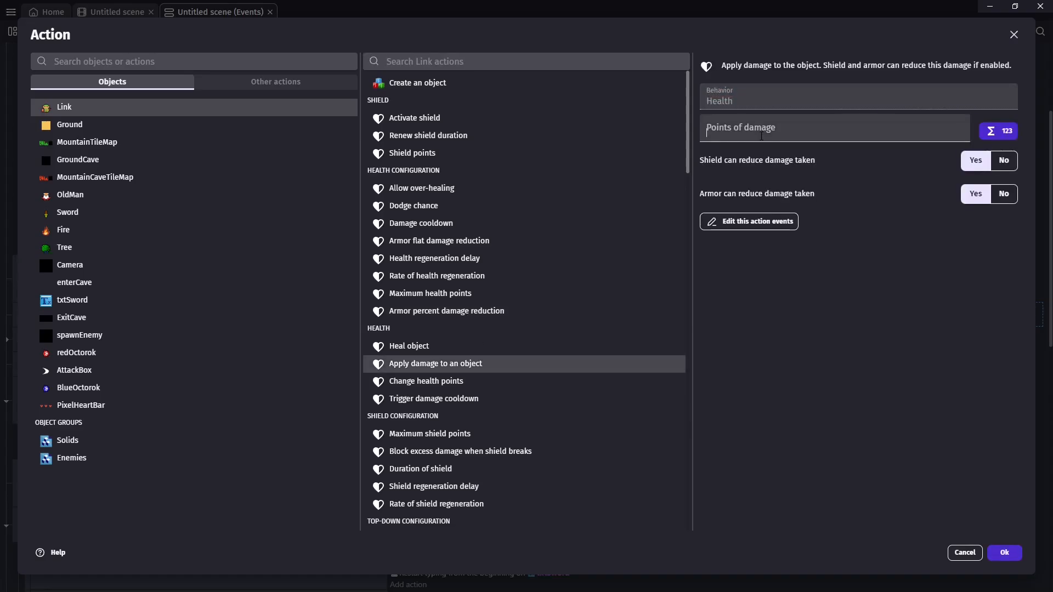
{"action": "type", "text": "1"}
{"action": "left_click", "coordinate": [1006, 554]}
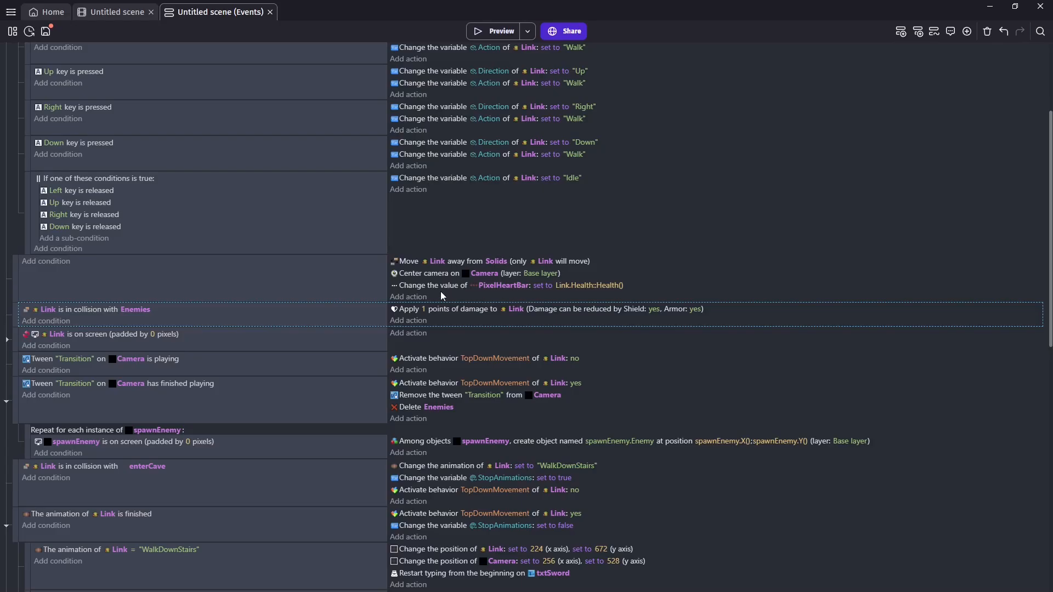
Step: Add a number variable named Atk with value 1 to the BlueOctorok object and apply it
{"action": "left_click", "coordinate": [118, 12]}
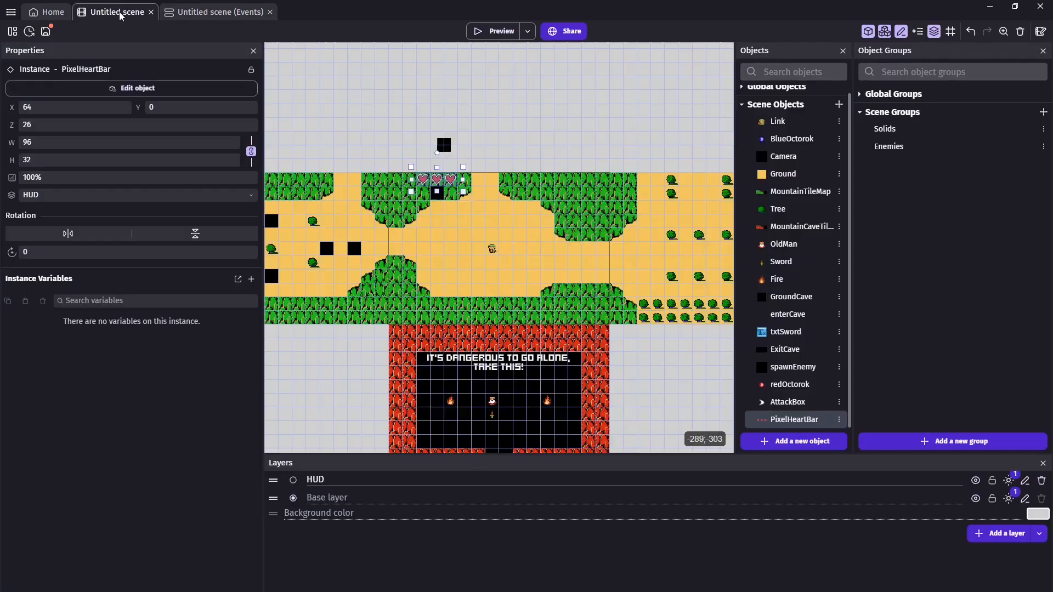
{"action": "double_click", "coordinate": [791, 138]}
{"action": "left_click", "coordinate": [585, 58]}
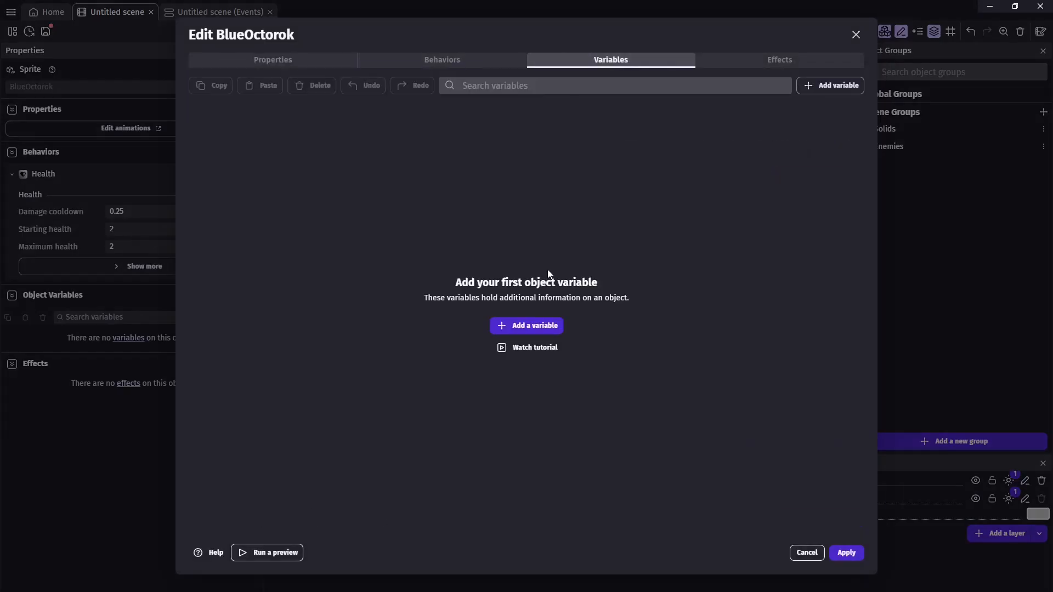
{"action": "left_click", "coordinate": [538, 328]}
{"action": "double_click", "coordinate": [256, 108]}
{"action": "type", "text": "Atk"}
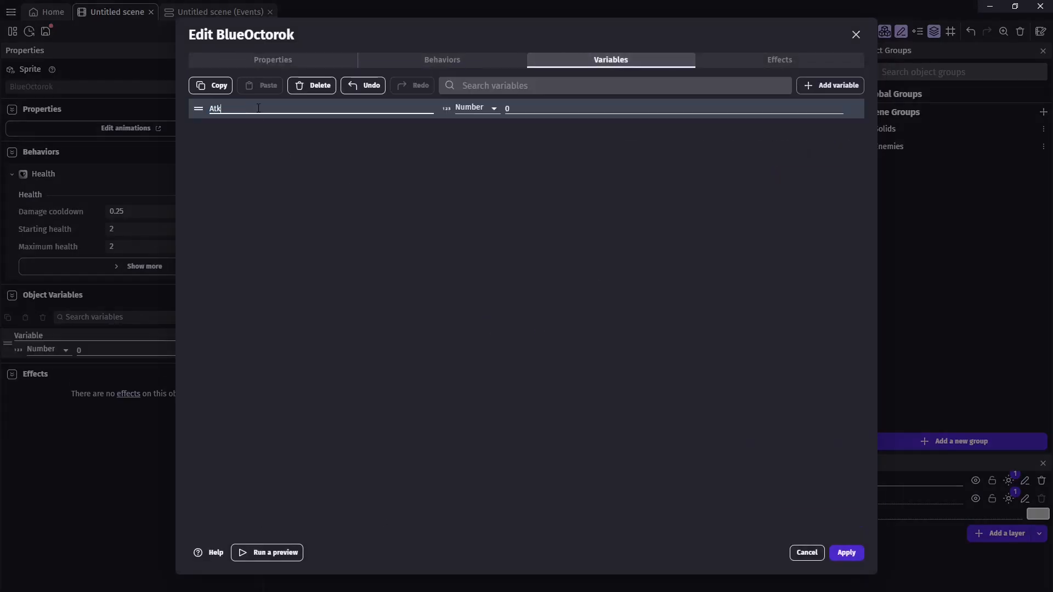
{"action": "double_click", "coordinate": [525, 108]}
{"action": "type", "text": "1"}
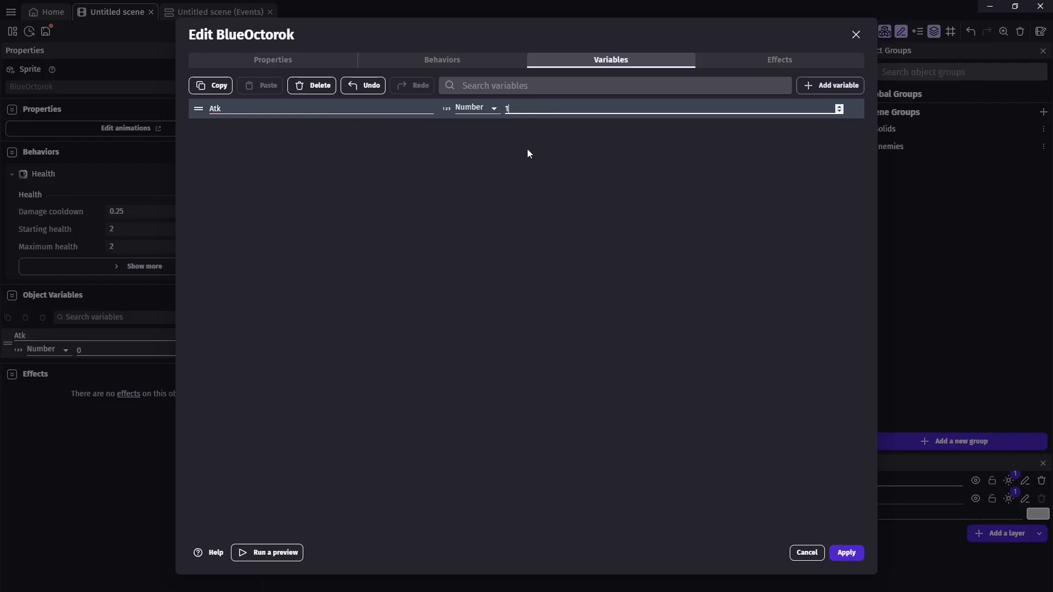
{"action": "left_click", "coordinate": [847, 552]}
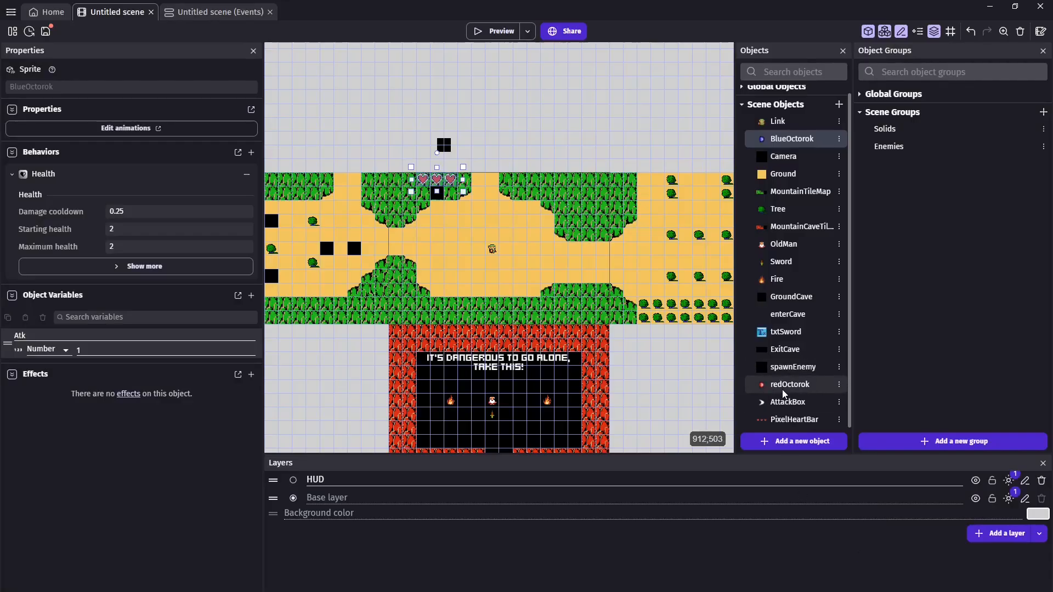
Step: Add a number variable named Atk to the redOctorok object and apply it
{"action": "double_click", "coordinate": [782, 390]}
{"action": "left_click", "coordinate": [610, 60]}
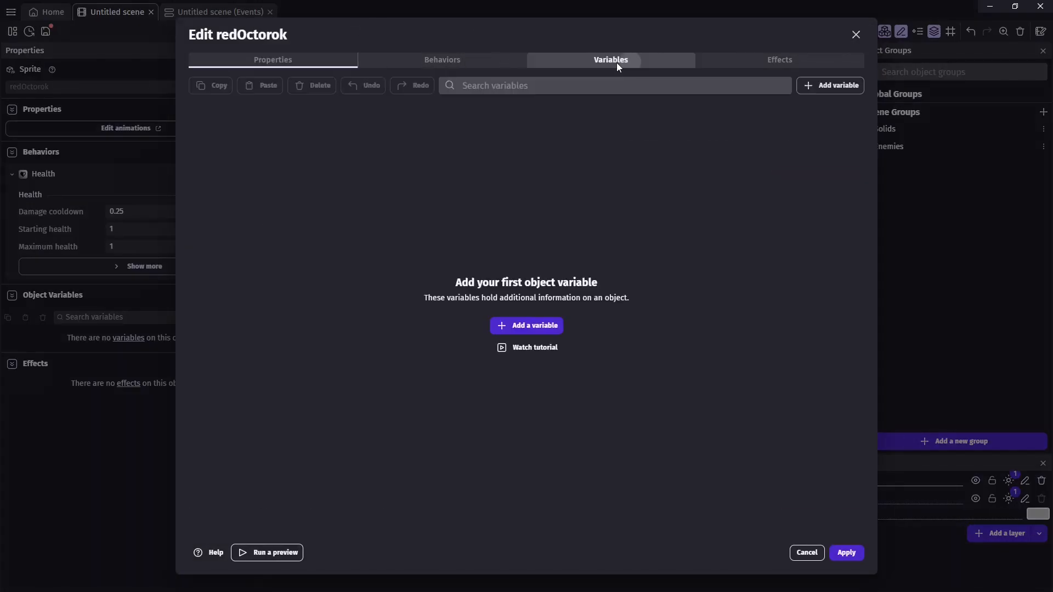
{"action": "left_click", "coordinate": [532, 326]}
{"action": "type", "text": "Atk"}
{"action": "left_click", "coordinate": [539, 109]}
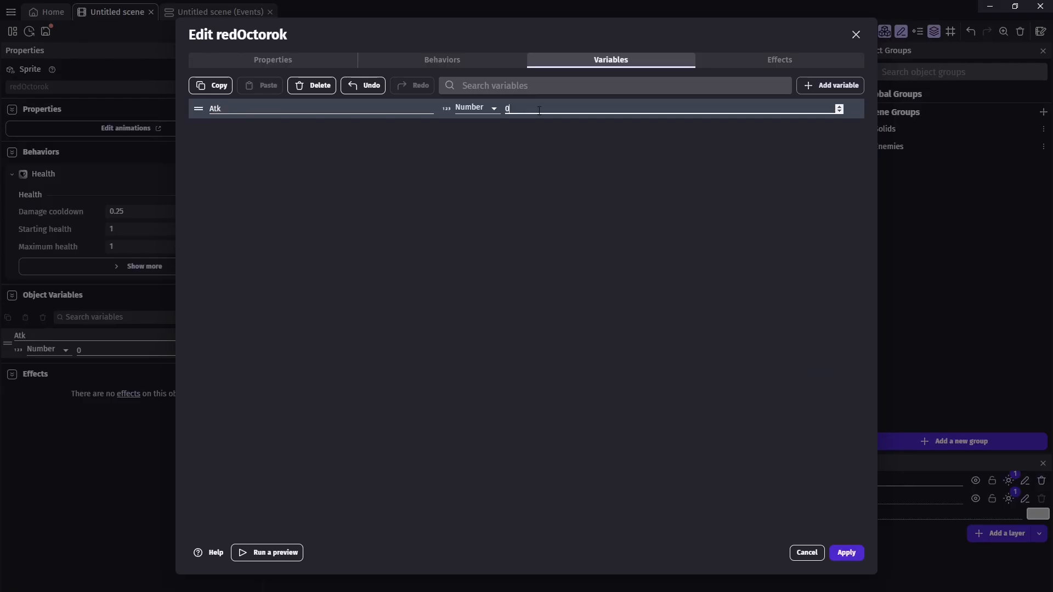
{"action": "left_click", "coordinate": [487, 219]}
{"action": "left_click", "coordinate": [853, 555]}
Step: Set the points of damage applied to Link in the Enemies collision event to Enemies.Atk
{"action": "left_click", "coordinate": [219, 11]}
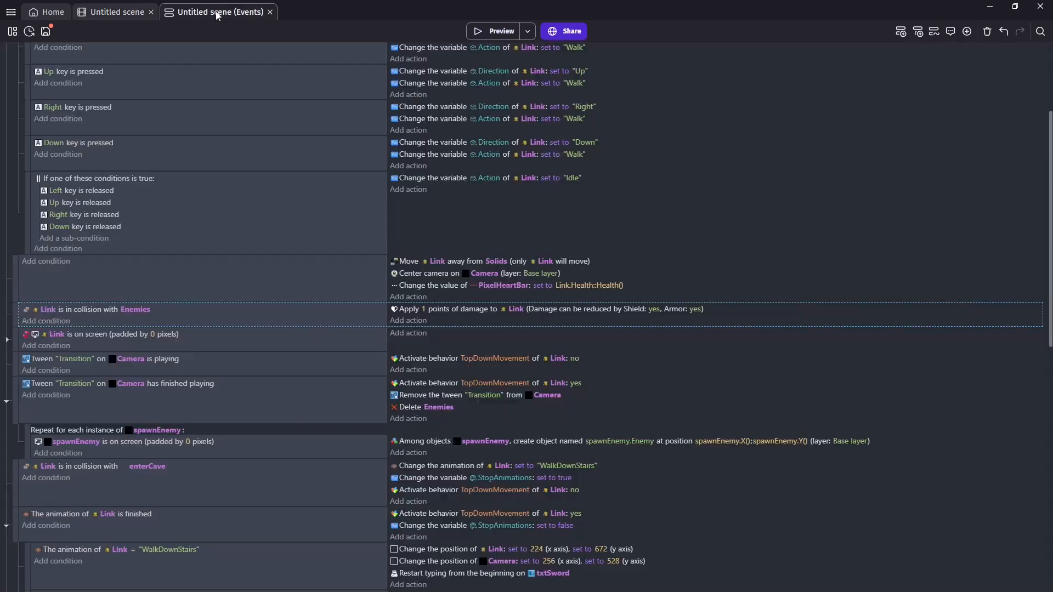
{"action": "left_click", "coordinate": [425, 309]}
{"action": "type", "text": "Enemi"}
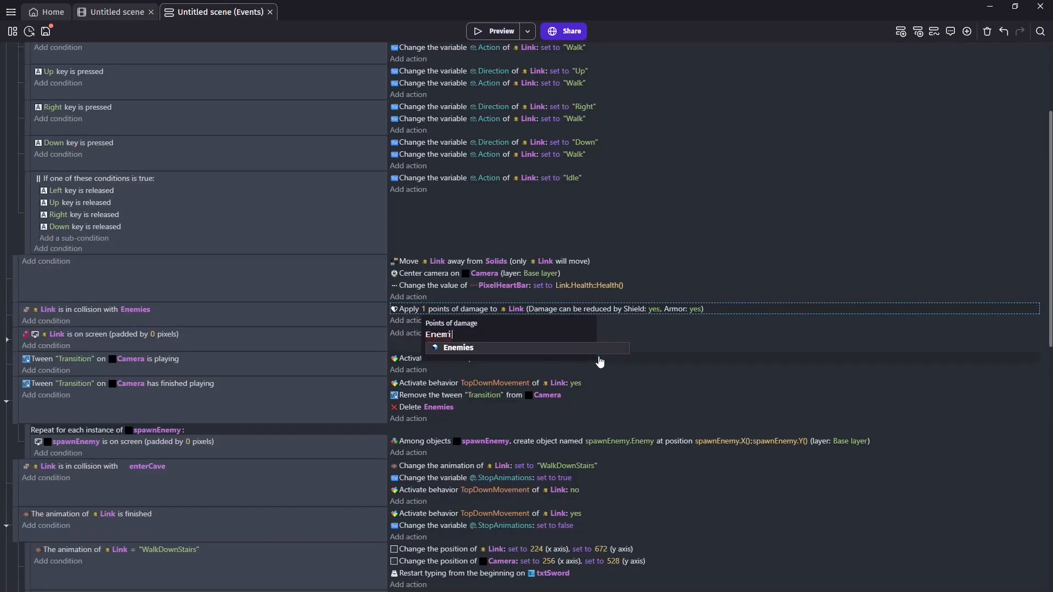
{"action": "type", "text": "es.Atk"}
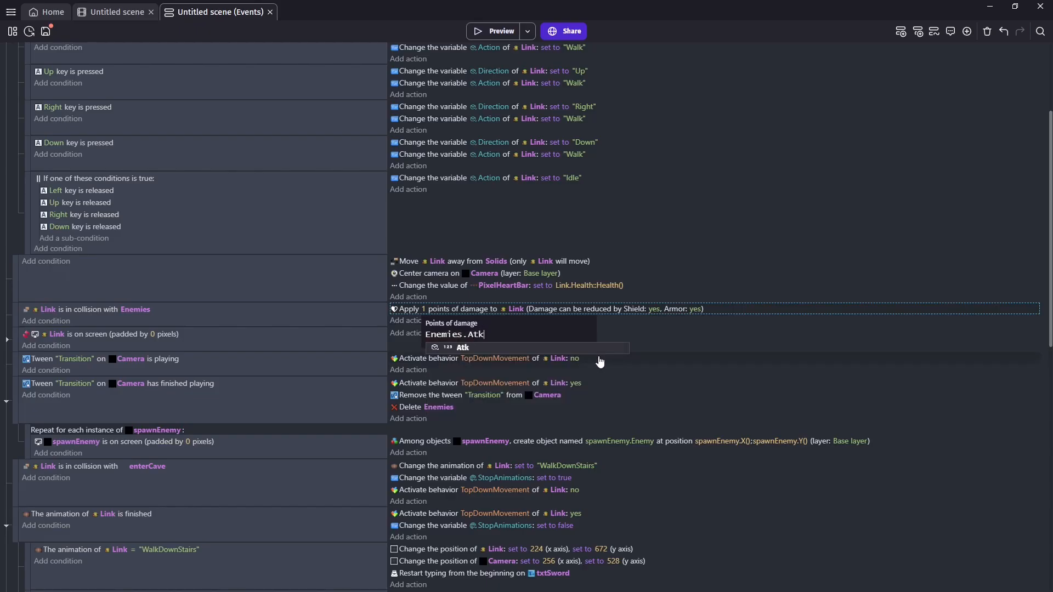
{"action": "left_click", "coordinate": [469, 297]}
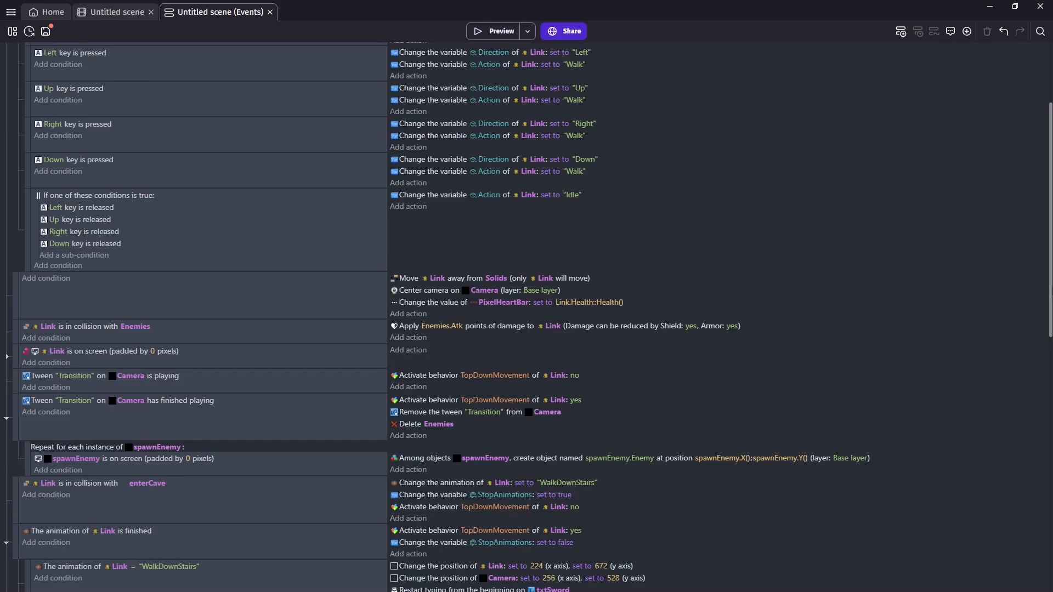
{"action": "left_click_drag", "start_coordinate": [1049, 305], "coordinate": [1050, 554]}
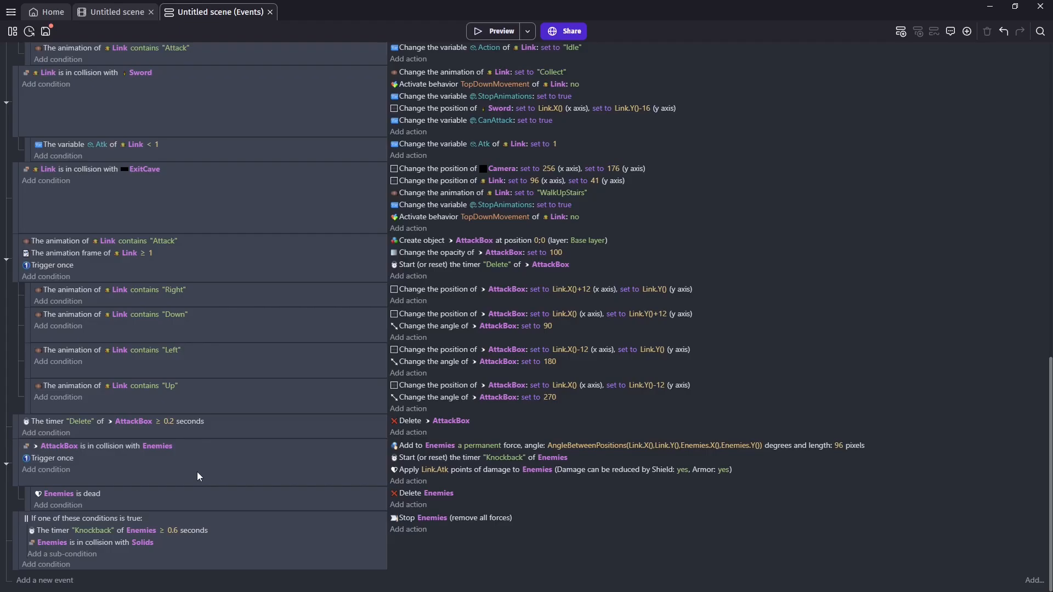
Step: Copy the permanent force action from the AttackBox–Enemies collision event into the event where Link collides with Enemies
{"action": "left_click", "coordinate": [417, 448]}
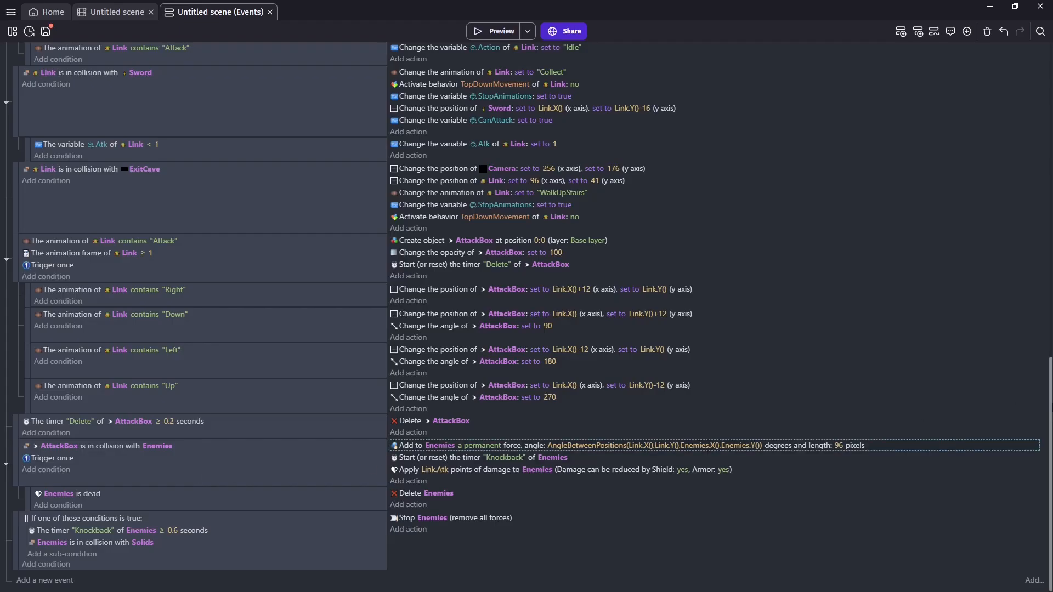
{"action": "left_click_drag", "start_coordinate": [1051, 368], "coordinate": [1014, 167]}
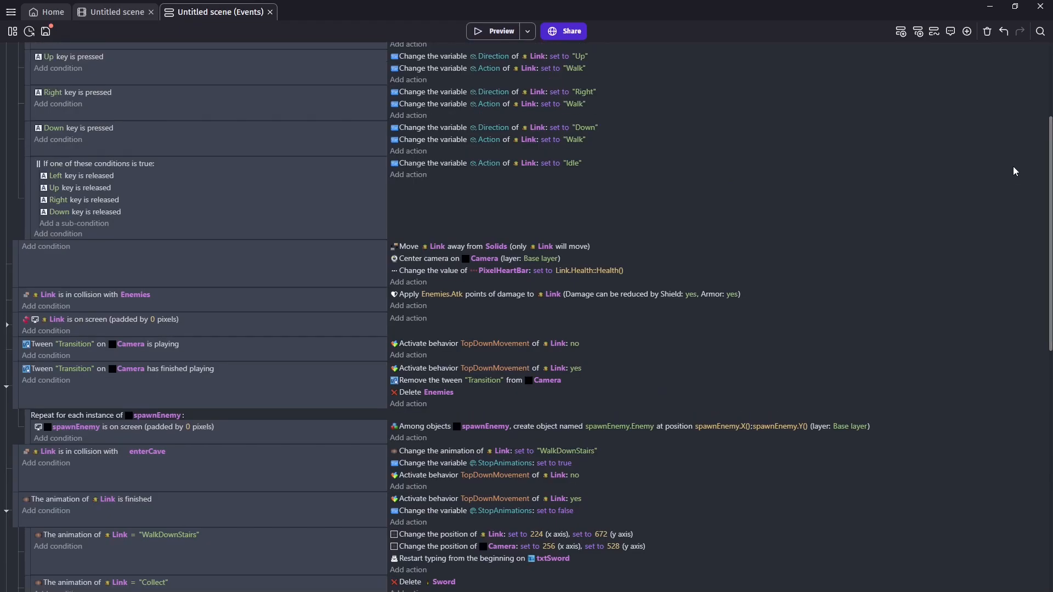
{"action": "left_click", "coordinate": [452, 307]}
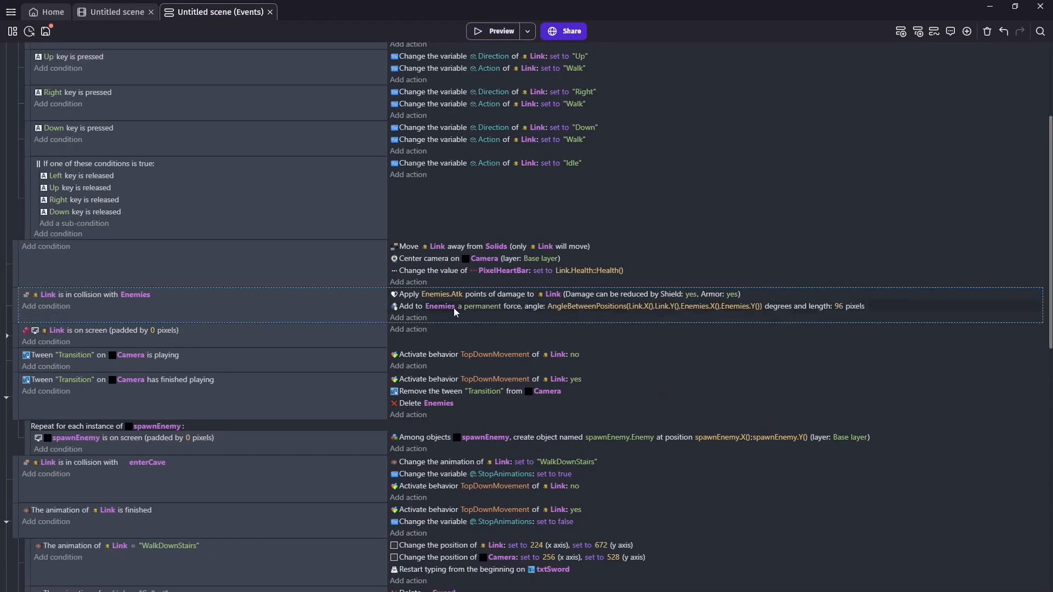
Step: Make the copied force action apply an instant force to Link with a length of 2000 pixels
{"action": "left_click", "coordinate": [438, 307]}
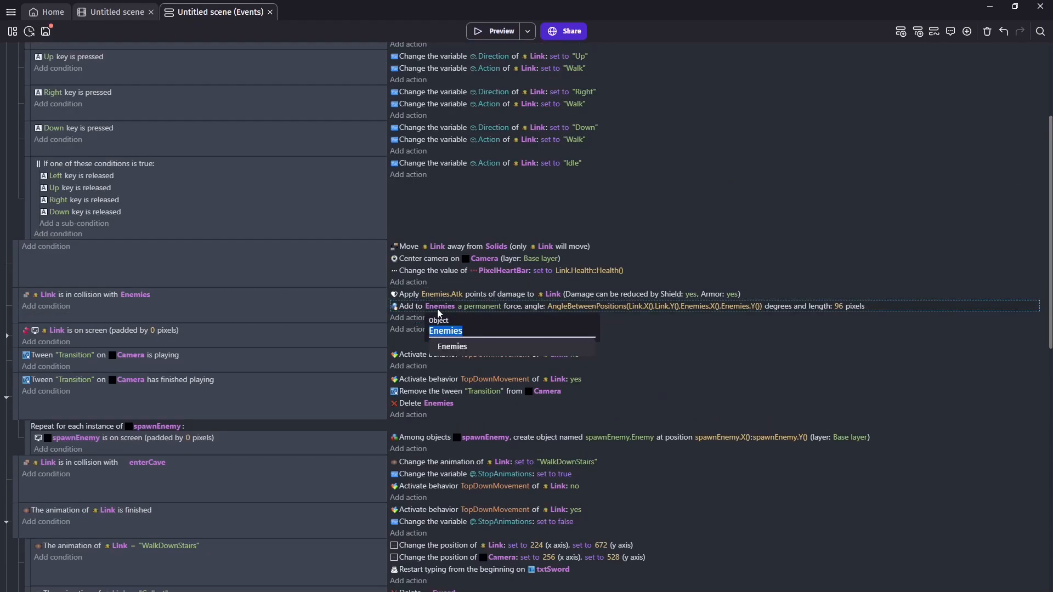
{"action": "type", "text": "Link"}
{"action": "key", "text": "Return"}
{"action": "left_click", "coordinate": [470, 308]}
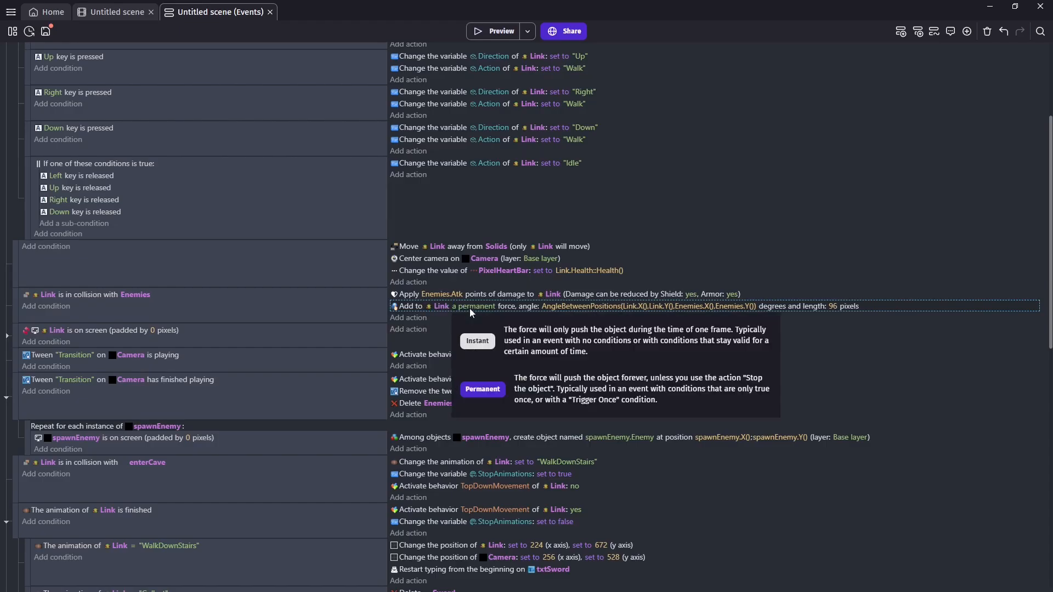
{"action": "left_click", "coordinate": [477, 341]}
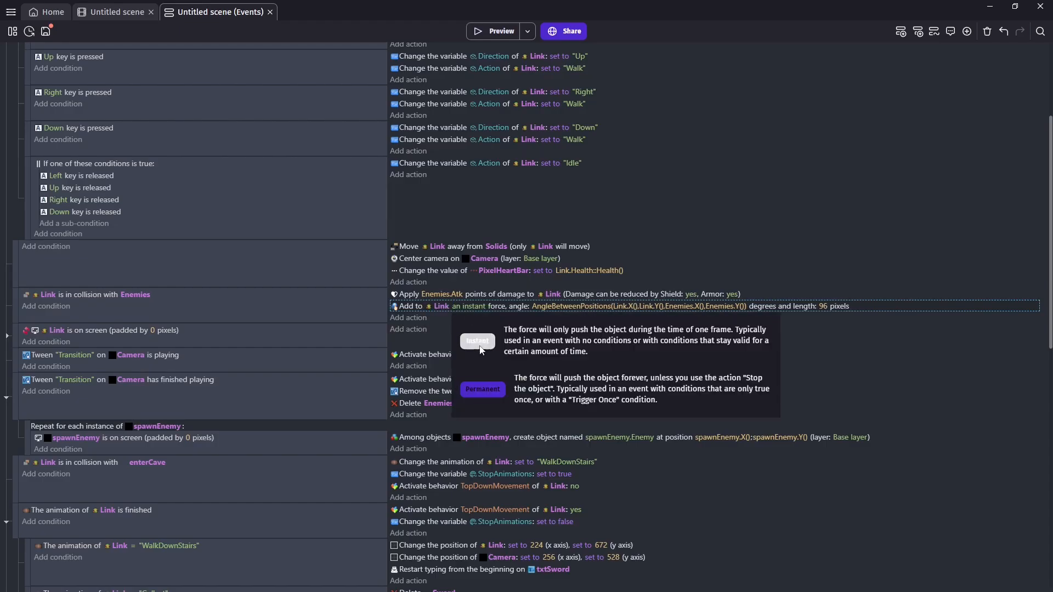
{"action": "left_click", "coordinate": [822, 306]}
{"action": "type", "text": "2000"}
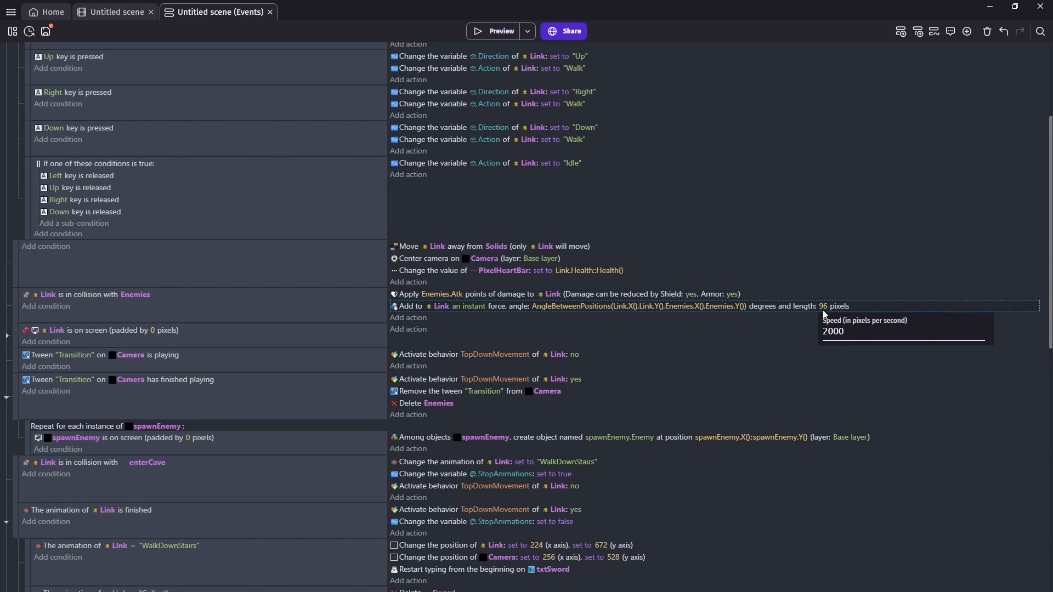
{"action": "key", "text": "Return"}
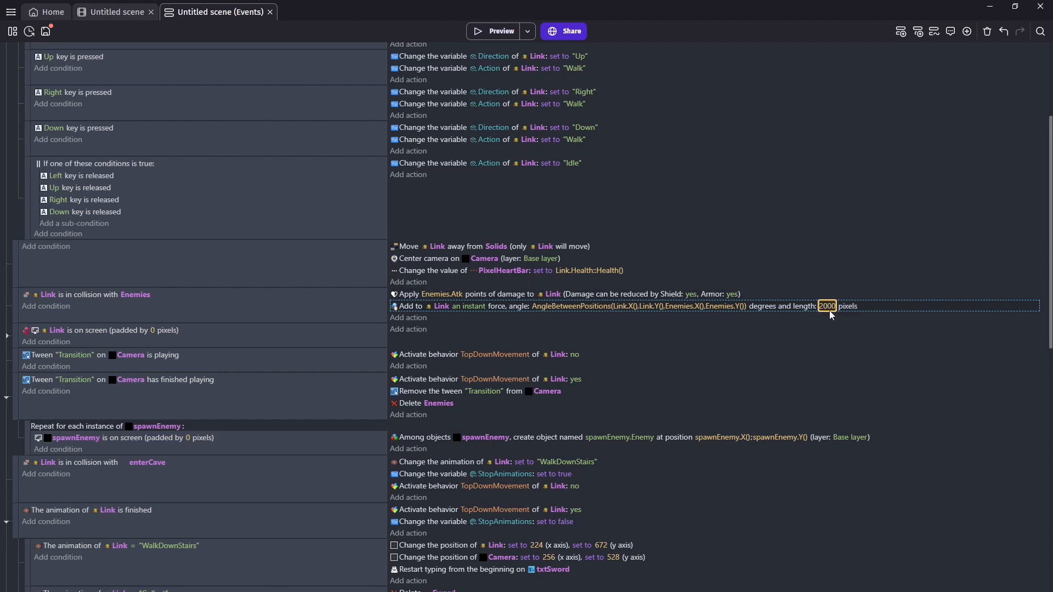
Step: Append +180 to the AngleBetweenPositions expression of Link's force action
{"action": "left_click", "coordinate": [715, 306]}
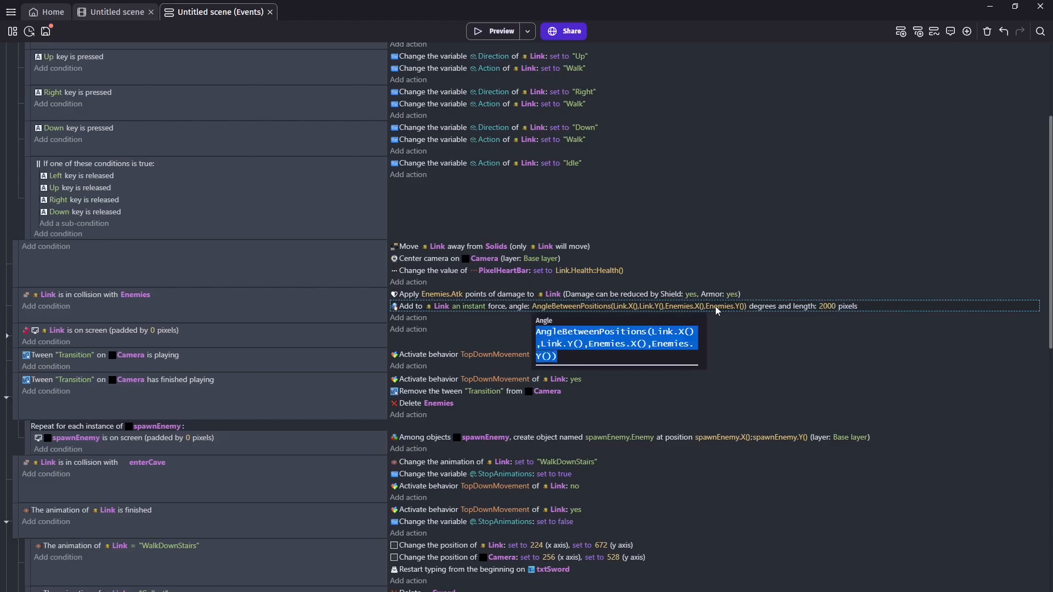
{"action": "key", "text": "End"}
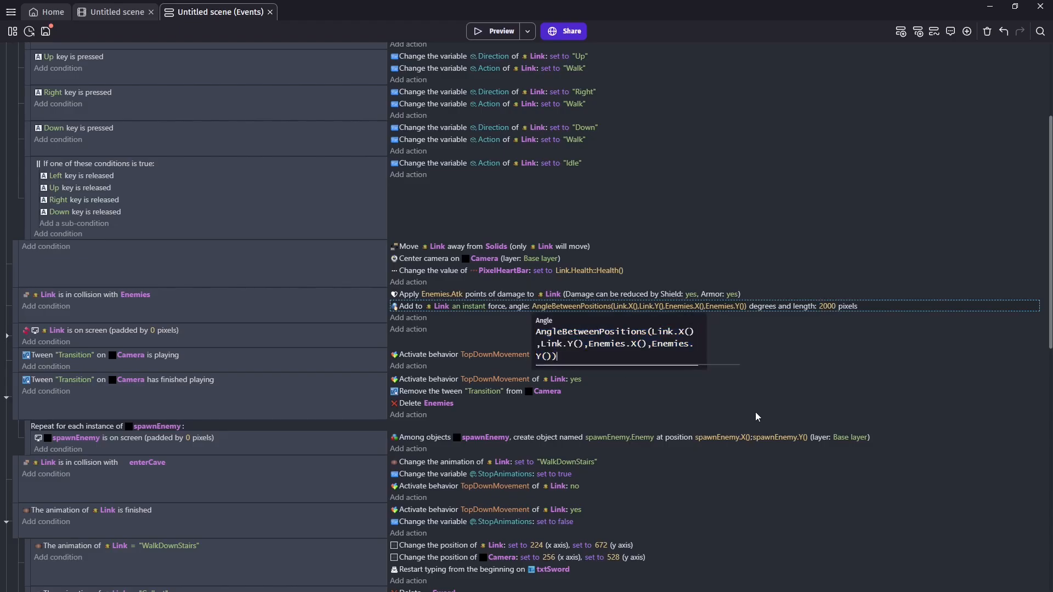
{"action": "type", "text": "+180"}
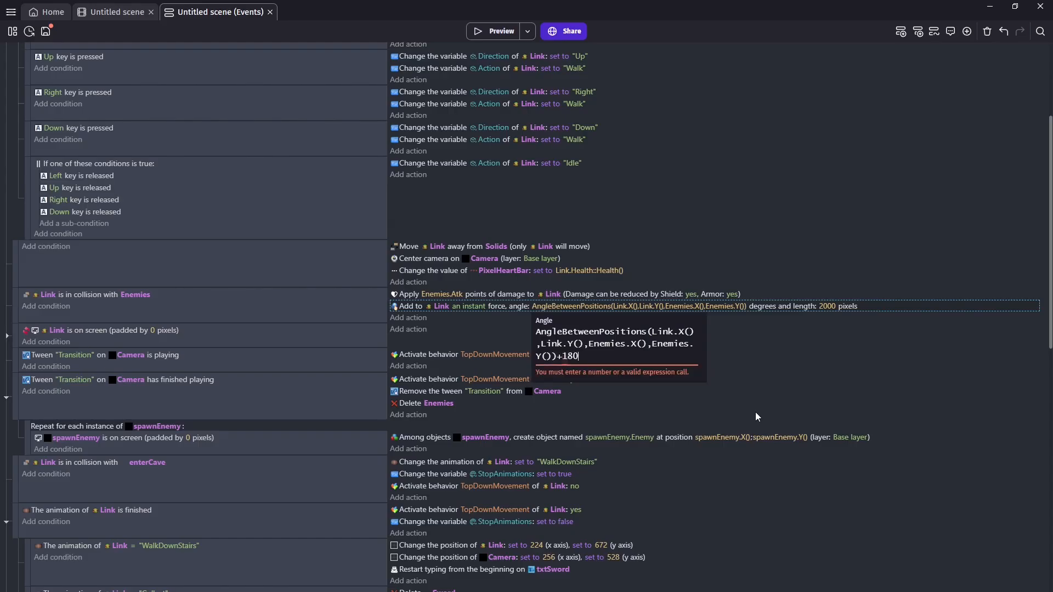
{"action": "left_click", "coordinate": [746, 325]}
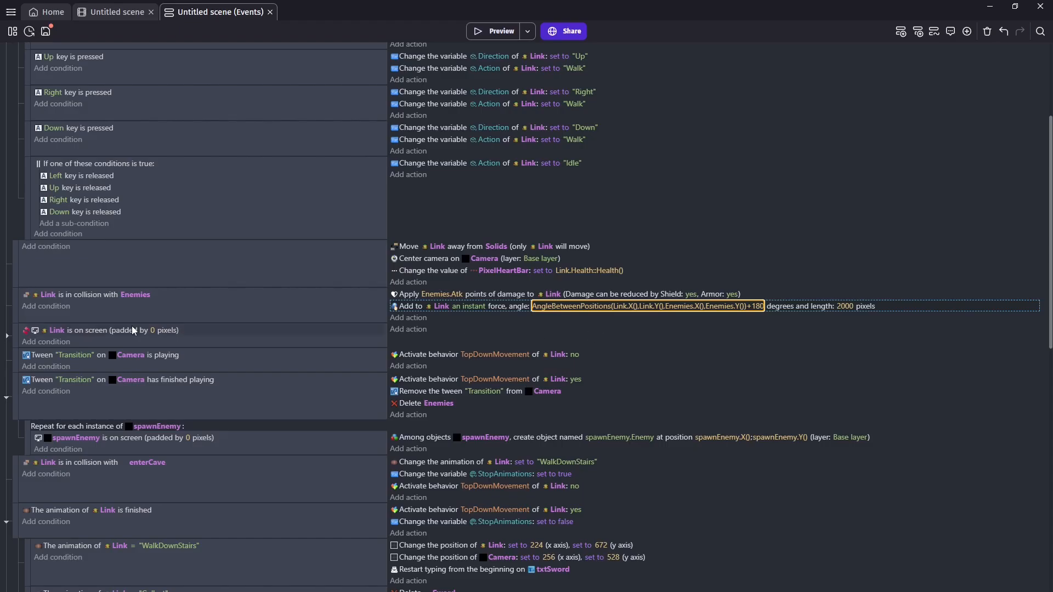
Step: Add the Flash color tint behavior to the Link object in the scene and apply the change
{"action": "left_click", "coordinate": [105, 11]}
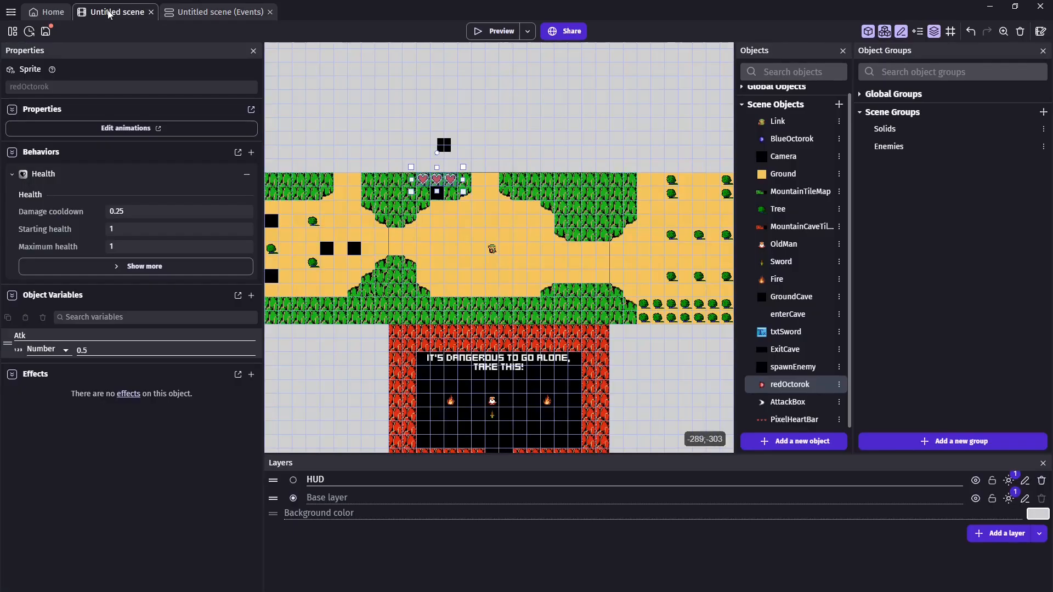
{"action": "left_click", "coordinate": [779, 121]}
{"action": "double_click", "coordinate": [778, 122]}
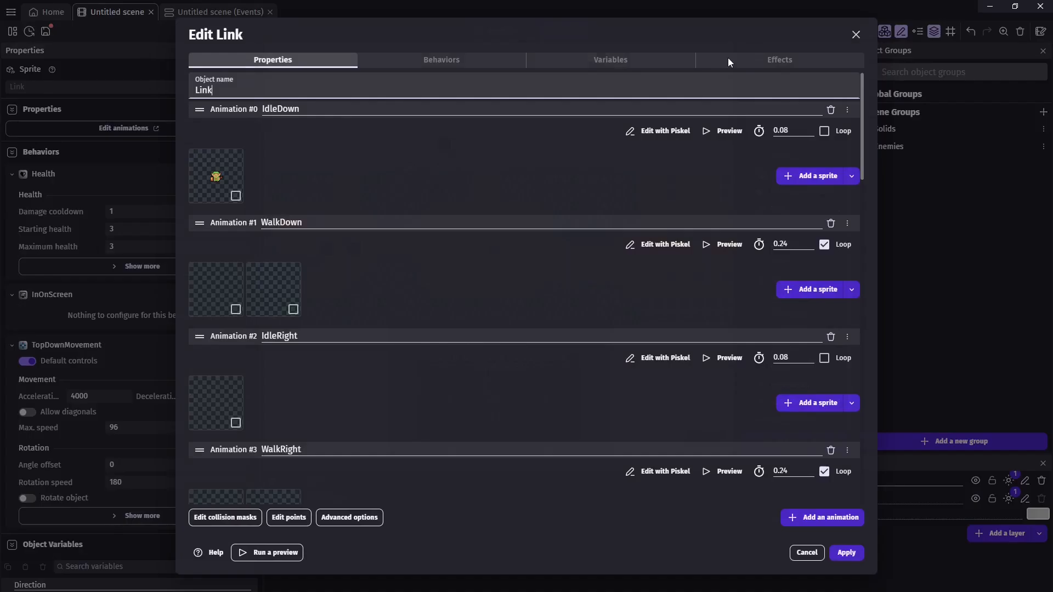
{"action": "left_click", "coordinate": [435, 61]}
{"action": "left_click", "coordinate": [822, 517]}
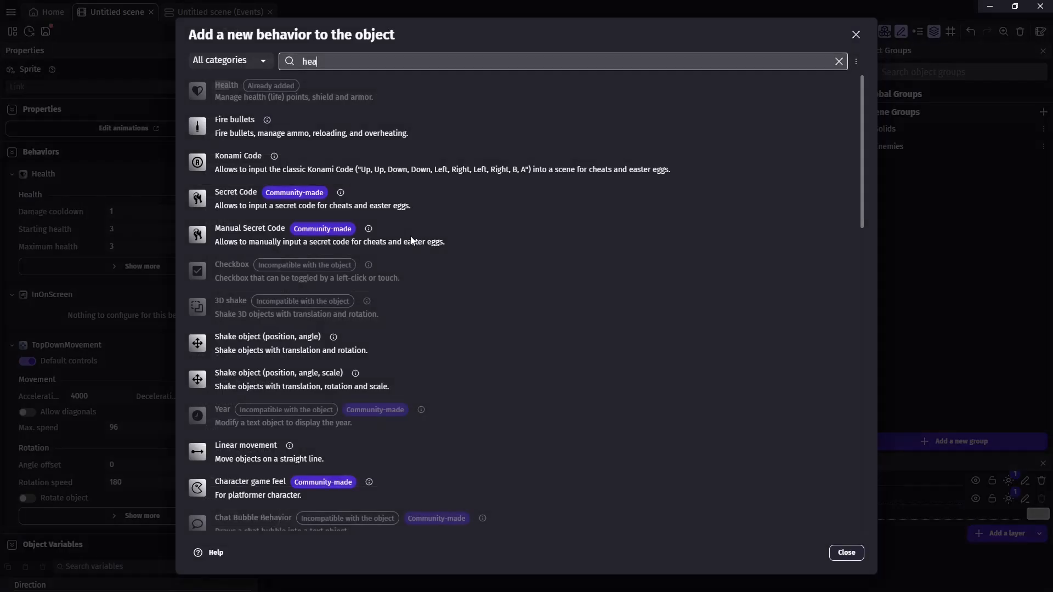
{"action": "type", "text": "f"}
{"action": "key", "text": "BackSpace"}
{"action": "key", "text": "BackSpace"}
{"action": "key", "text": "BackSpace"}
{"action": "key", "text": "BackSpace"}
{"action": "type", "text": "flas"}
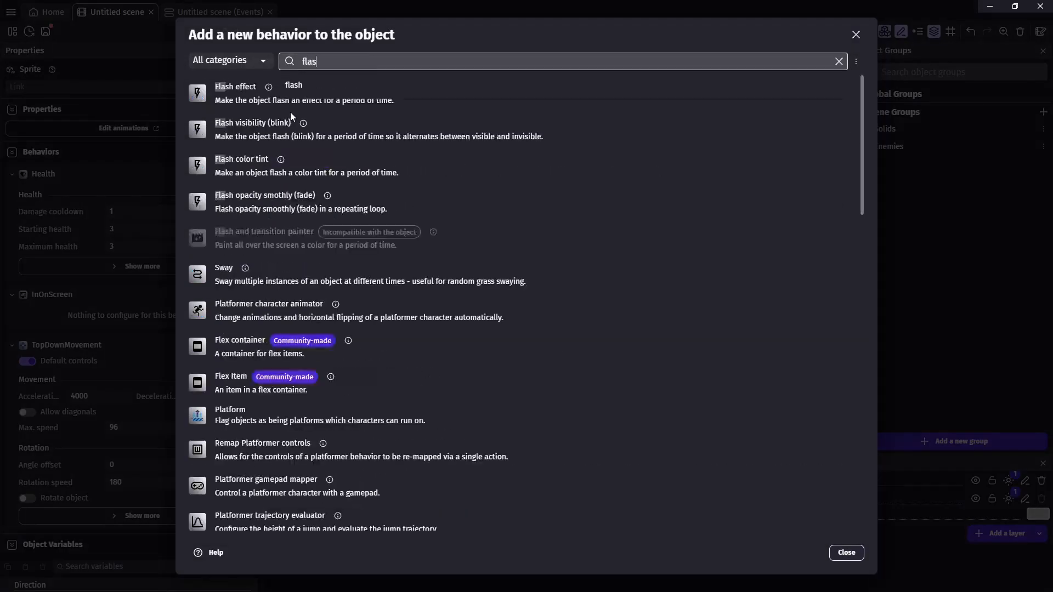
{"action": "left_click", "coordinate": [246, 168]}
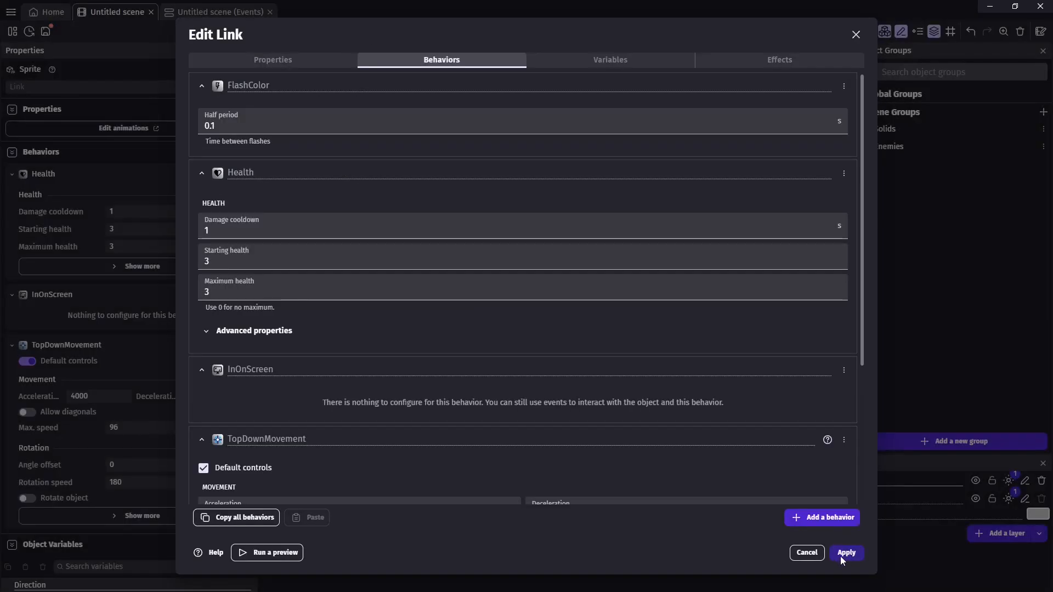
{"action": "left_click", "coordinate": [841, 554]}
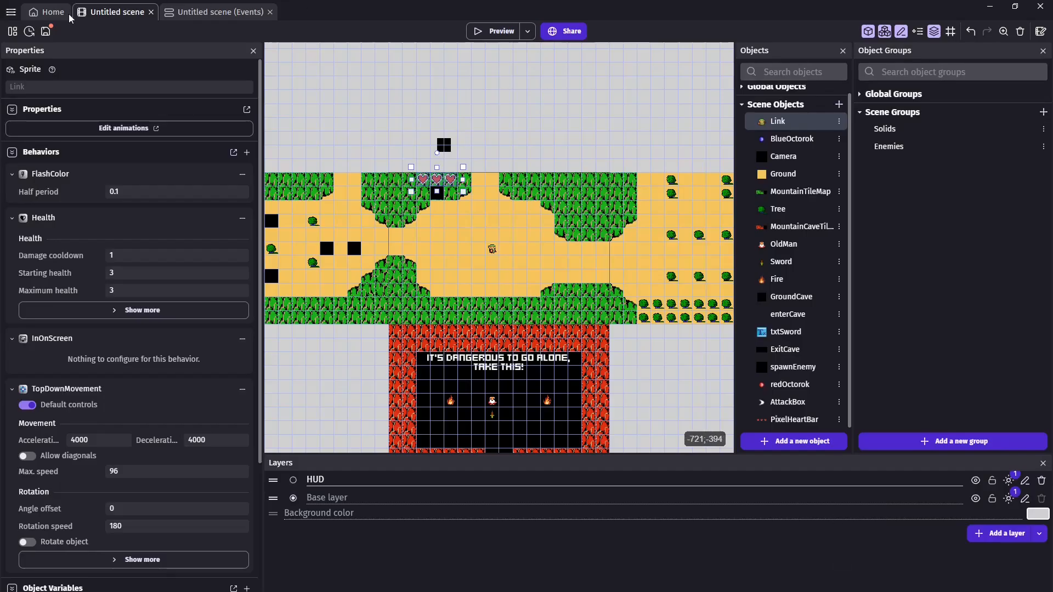
Step: Search the project extensions for the Camera shake extension and install it in the project
{"action": "left_click", "coordinate": [13, 32]}
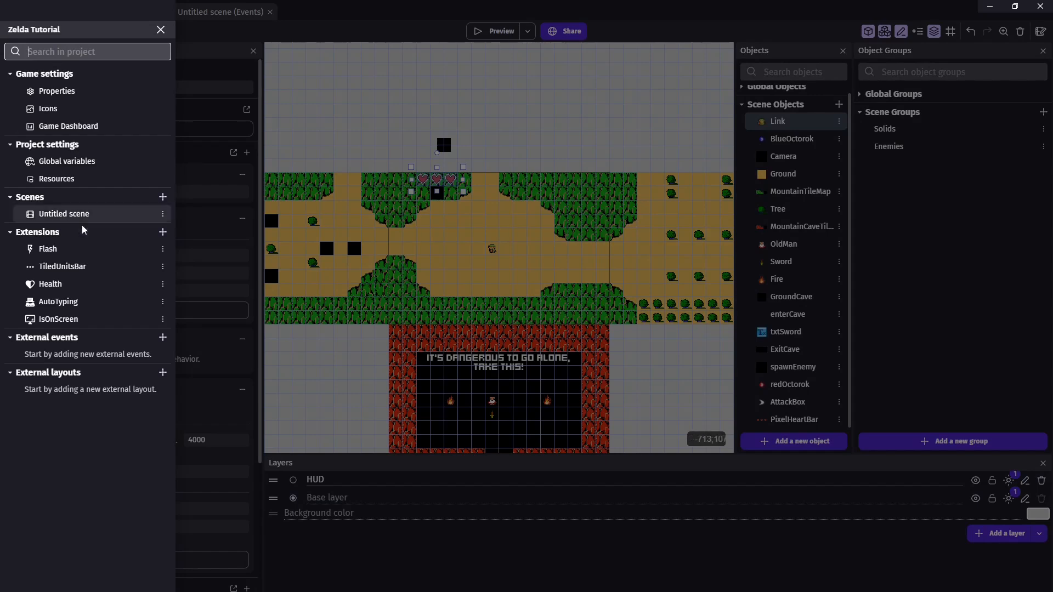
{"action": "left_click", "coordinate": [163, 232]}
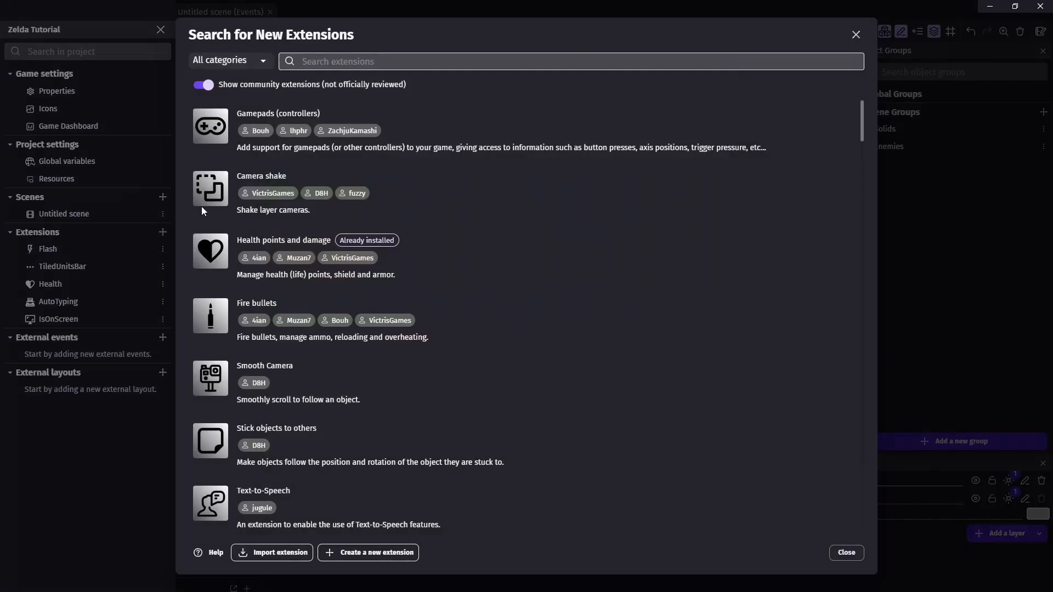
{"action": "type", "text": "camer"}
{"action": "left_click", "coordinate": [329, 126]}
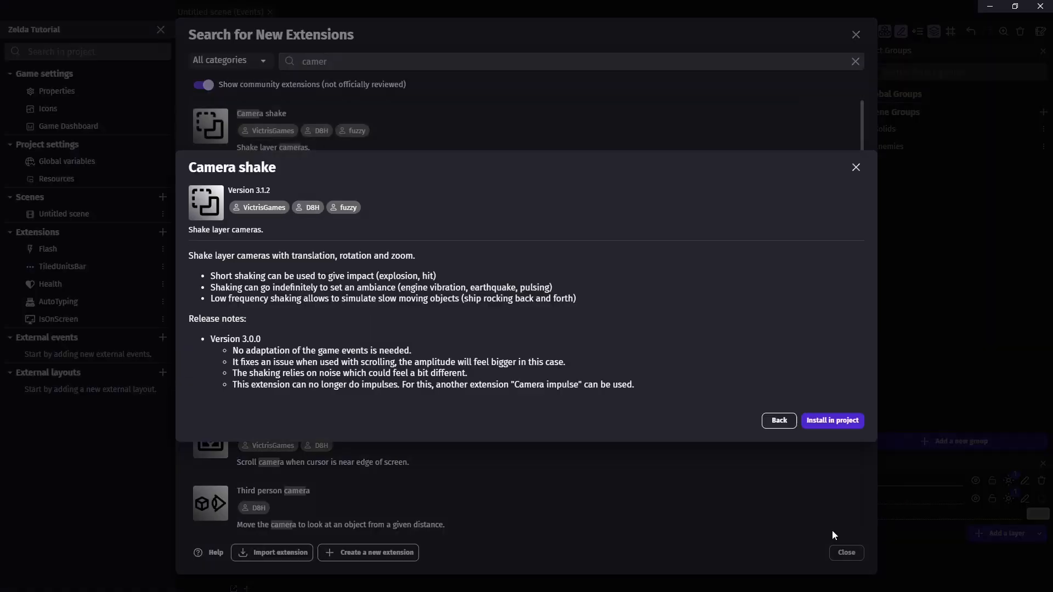
{"action": "left_click", "coordinate": [838, 420]}
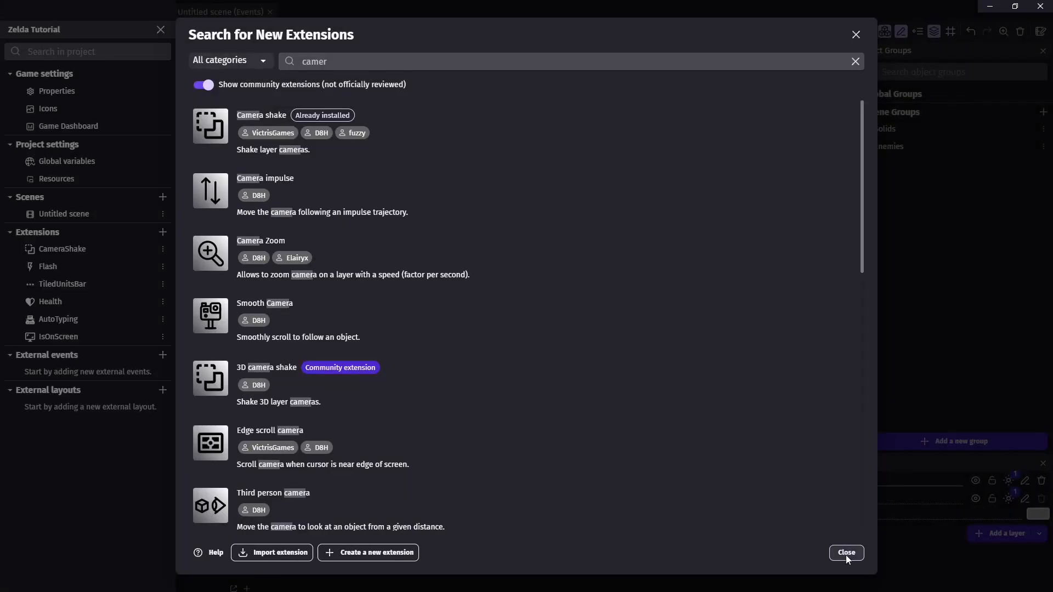
{"action": "left_click", "coordinate": [846, 553]}
Step: Add a sub-event under the Link–Enemies collision event with the condition that Link's health is just damaged
{"action": "left_click", "coordinate": [228, 18]}
{"action": "left_click", "coordinate": [195, 15]}
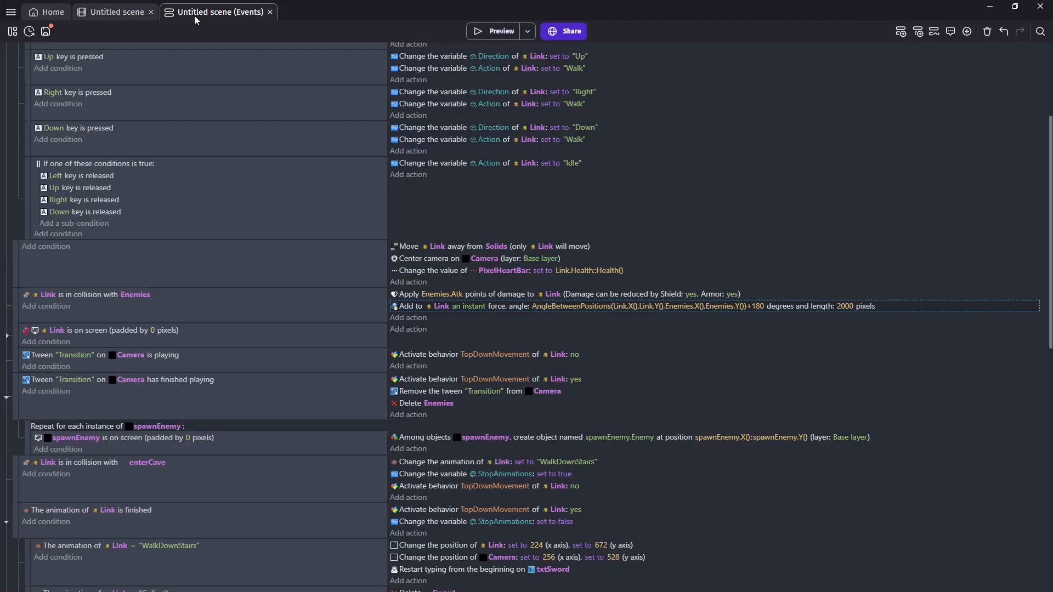
{"action": "right_click", "coordinate": [15, 307]}
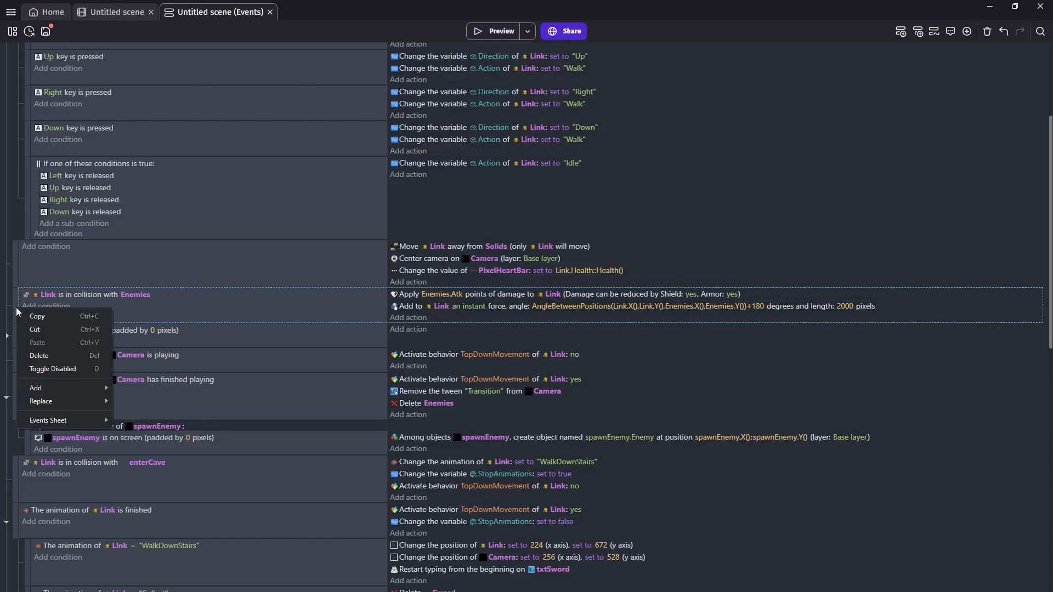
{"action": "mouse_move", "coordinate": [39, 388]}
{"action": "left_click", "coordinate": [137, 400]}
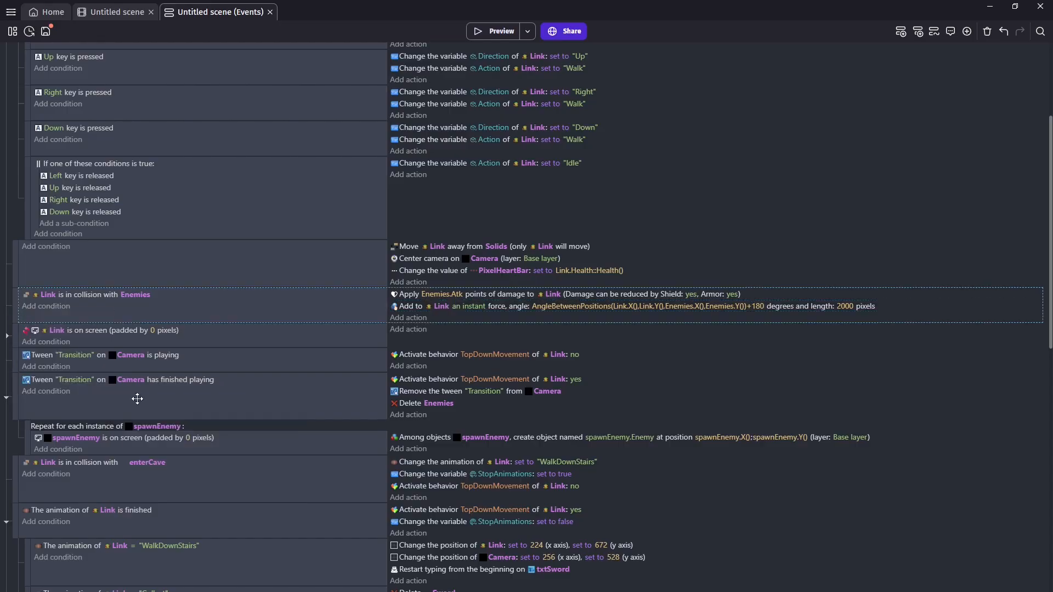
{"action": "left_click", "coordinate": [59, 329]}
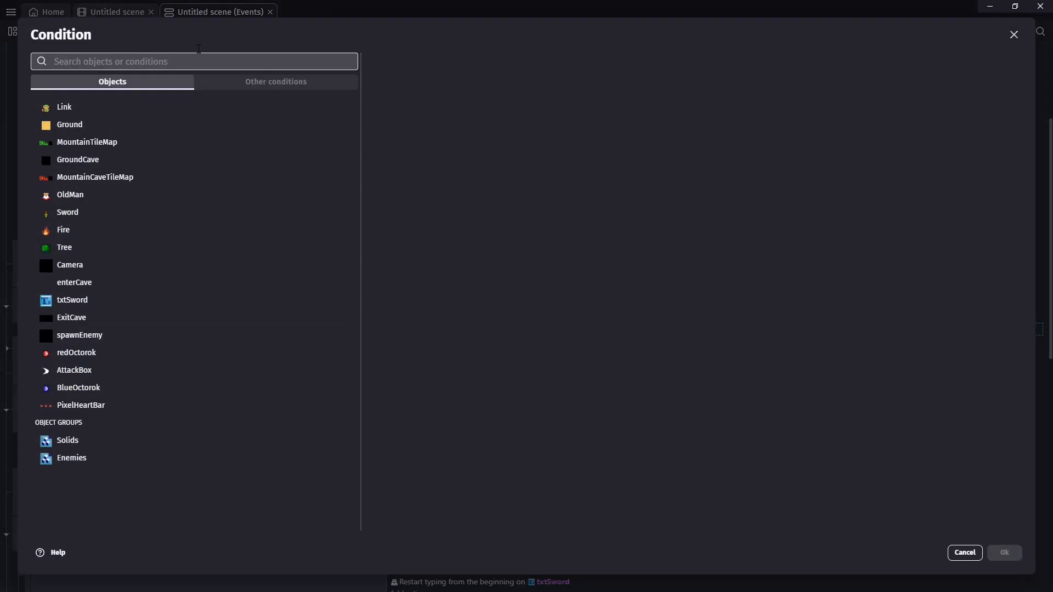
{"action": "type", "text": "dama"}
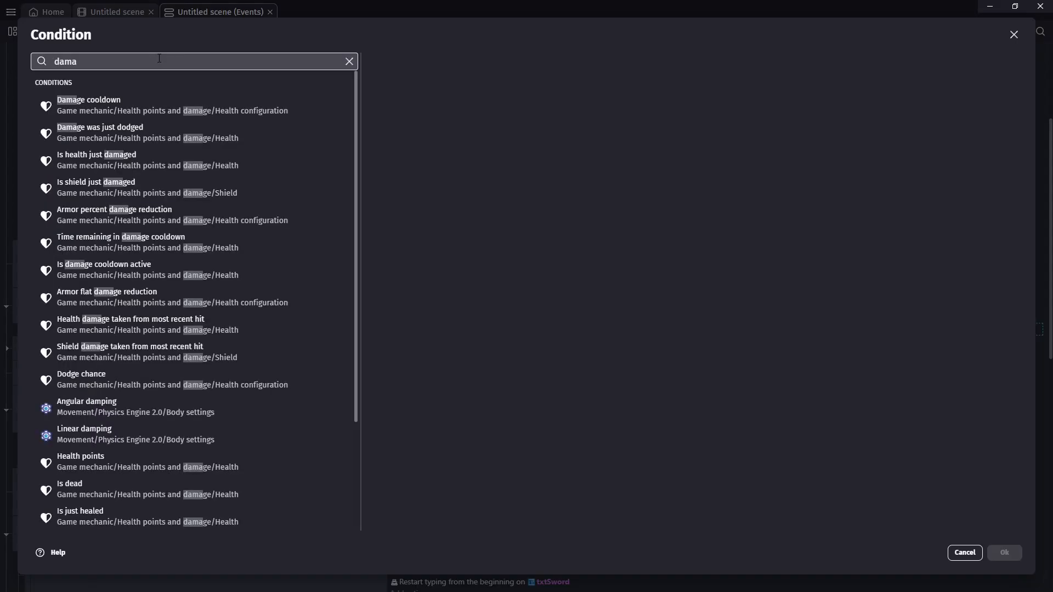
{"action": "left_click", "coordinate": [92, 165]}
{"action": "left_click", "coordinate": [474, 119]}
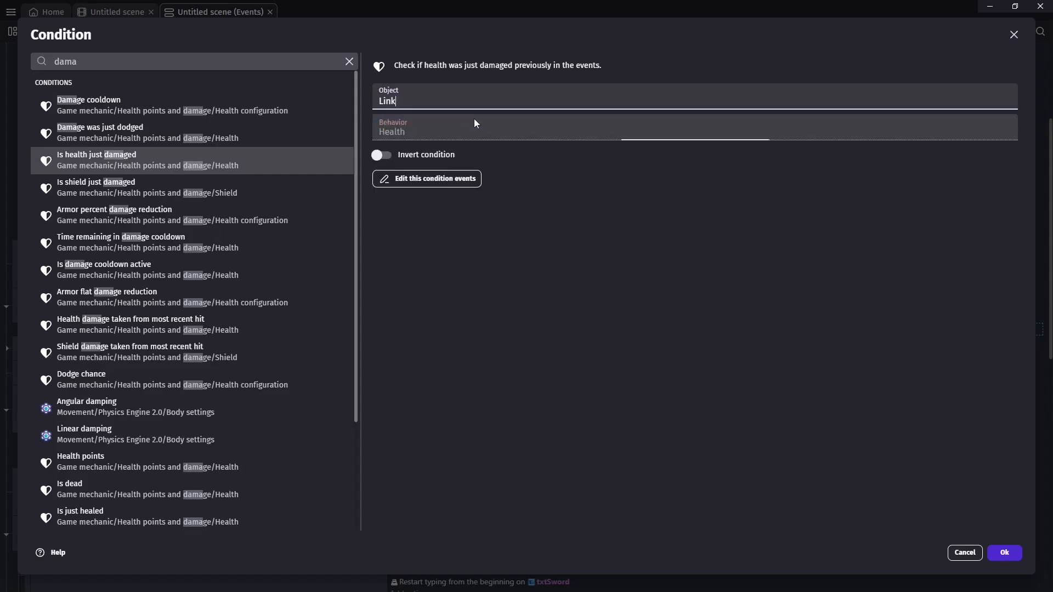
{"action": "left_click", "coordinate": [1005, 553]}
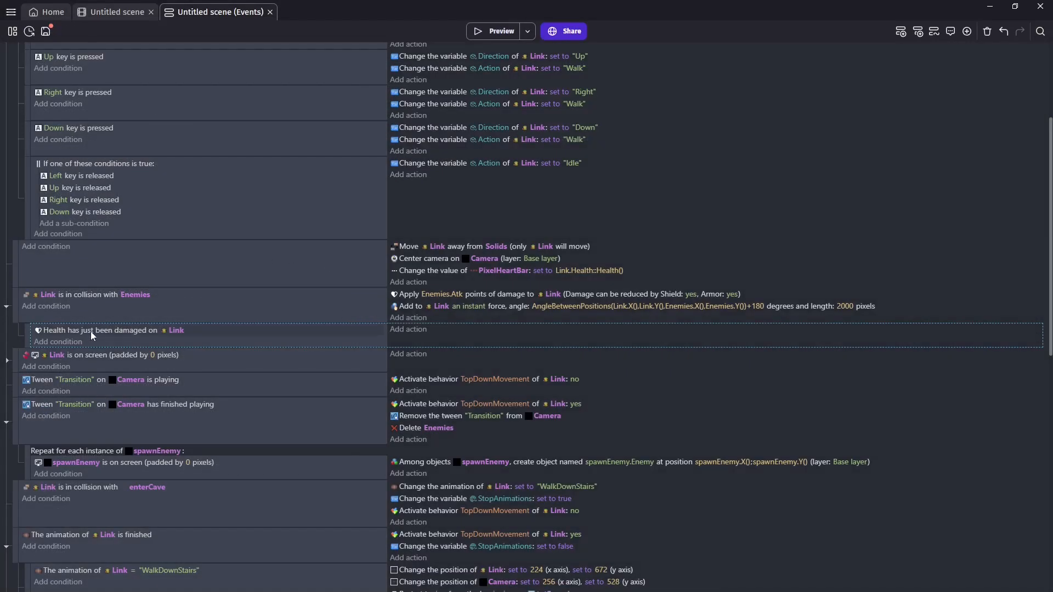
Step: Add an action to the health-damaged sub-event that makes Link flash the color tint "114;114;114" for 0.5 seconds
{"action": "left_click", "coordinate": [417, 331]}
{"action": "left_click", "coordinate": [107, 110]}
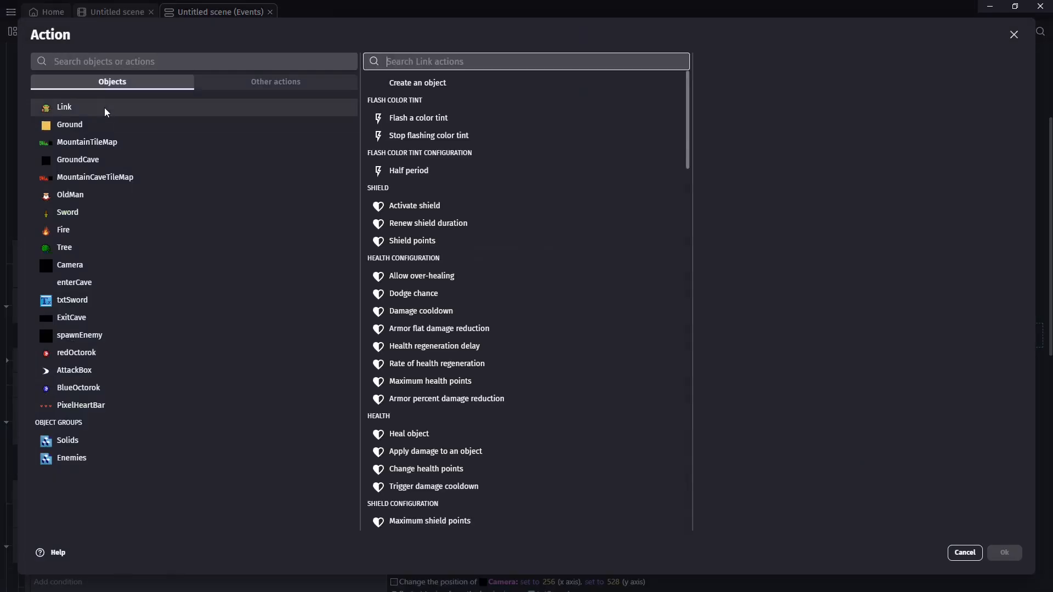
{"action": "left_click", "coordinate": [416, 119]}
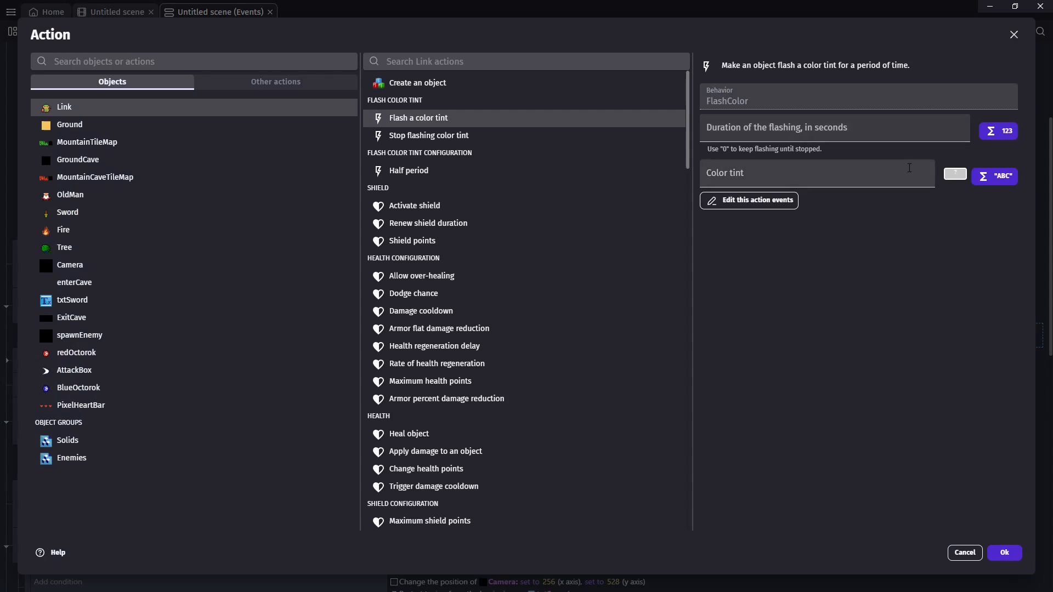
{"action": "left_click", "coordinate": [955, 174]}
{"action": "left_click", "coordinate": [928, 219]}
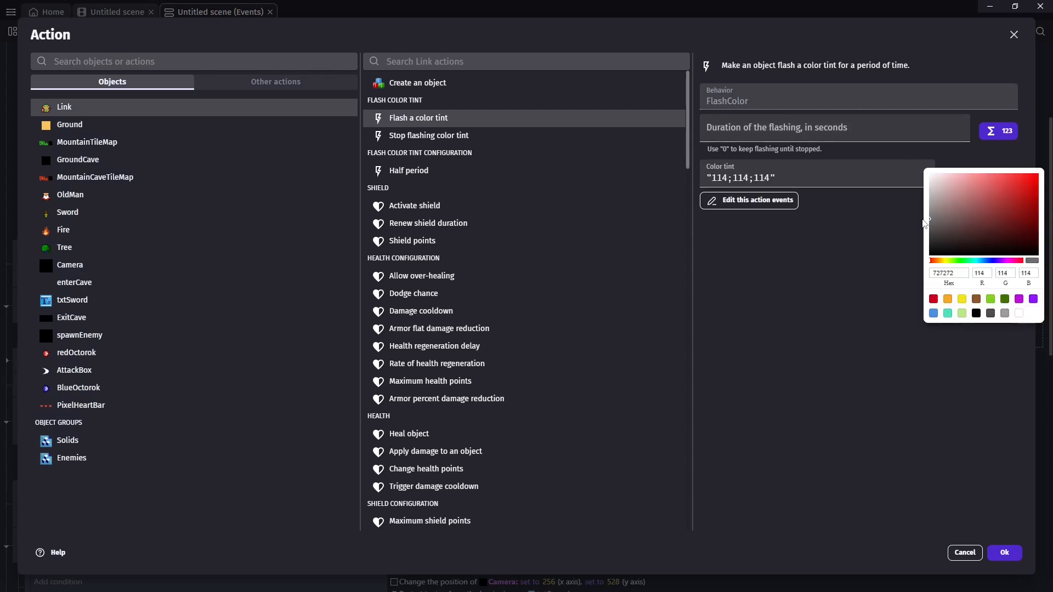
{"action": "left_click", "coordinate": [942, 415]}
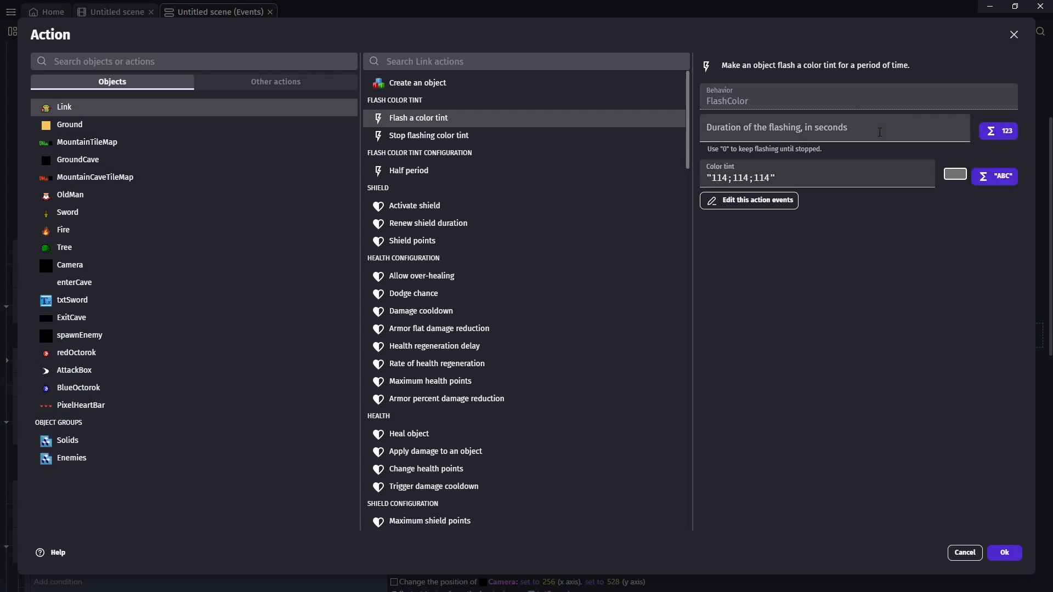
{"action": "left_click", "coordinate": [879, 133]}
{"action": "type", "text": "0.5"}
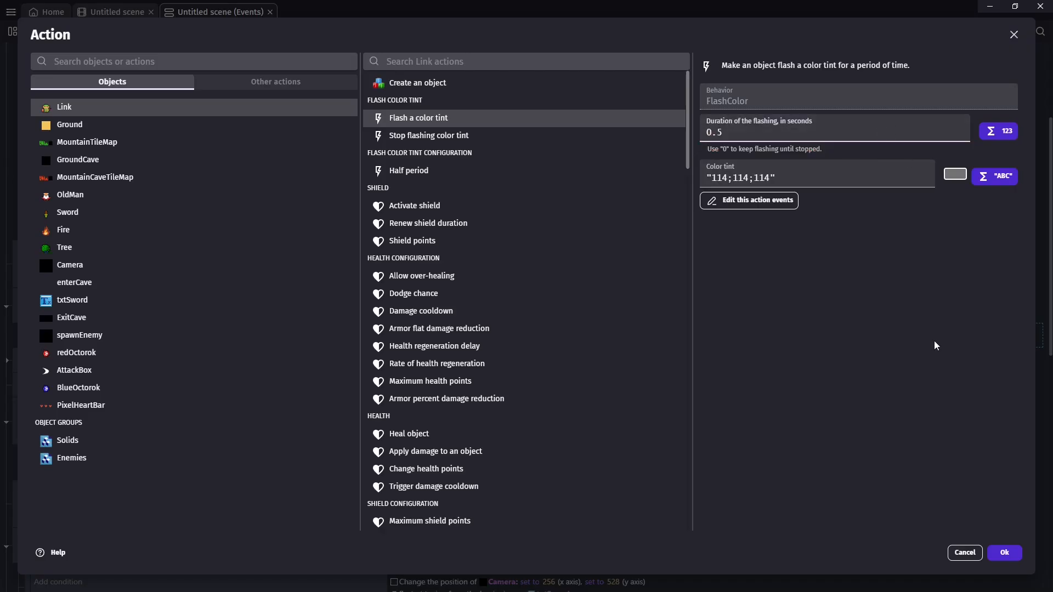
{"action": "left_click", "coordinate": [1002, 552]}
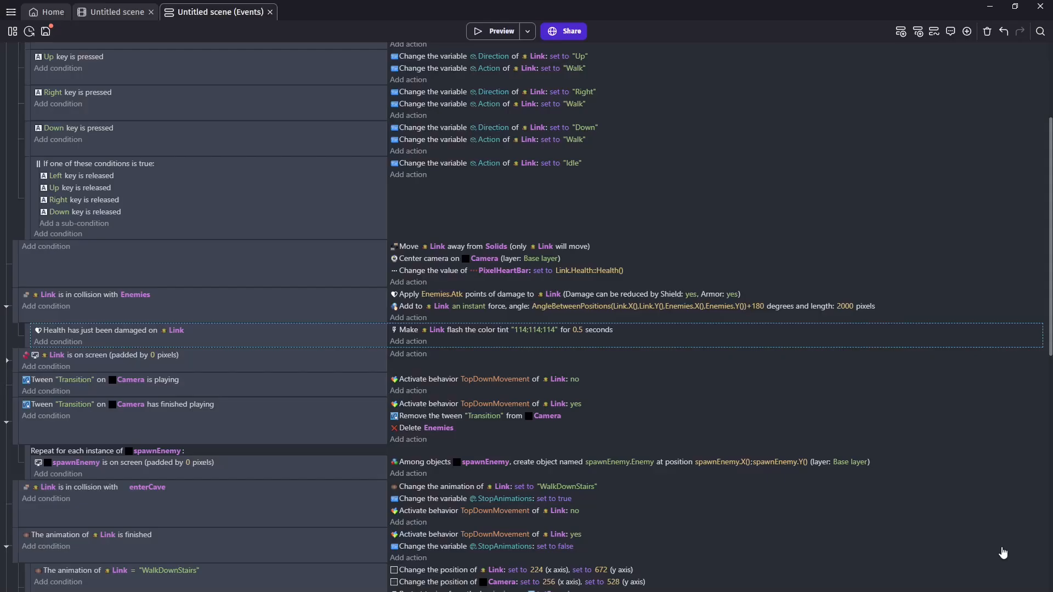
Step: Add a Shake camera action to the health-damaged sub-event lasting 0.4 seconds, with 0.1 seconds of easing to start and stop
{"action": "left_click", "coordinate": [422, 343]}
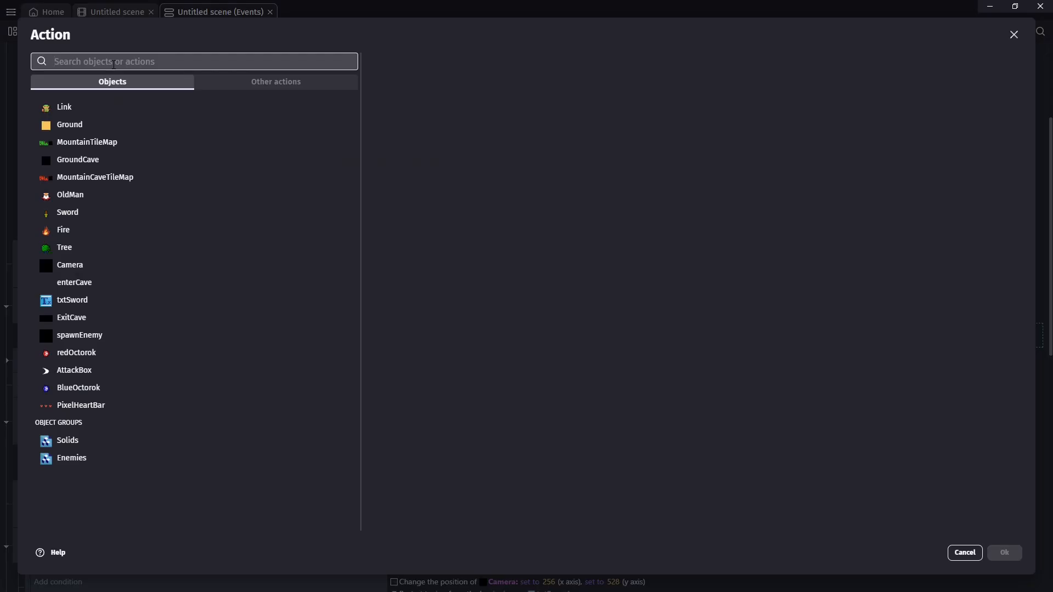
{"action": "type", "text": "shake"}
{"action": "left_click", "coordinate": [94, 110]}
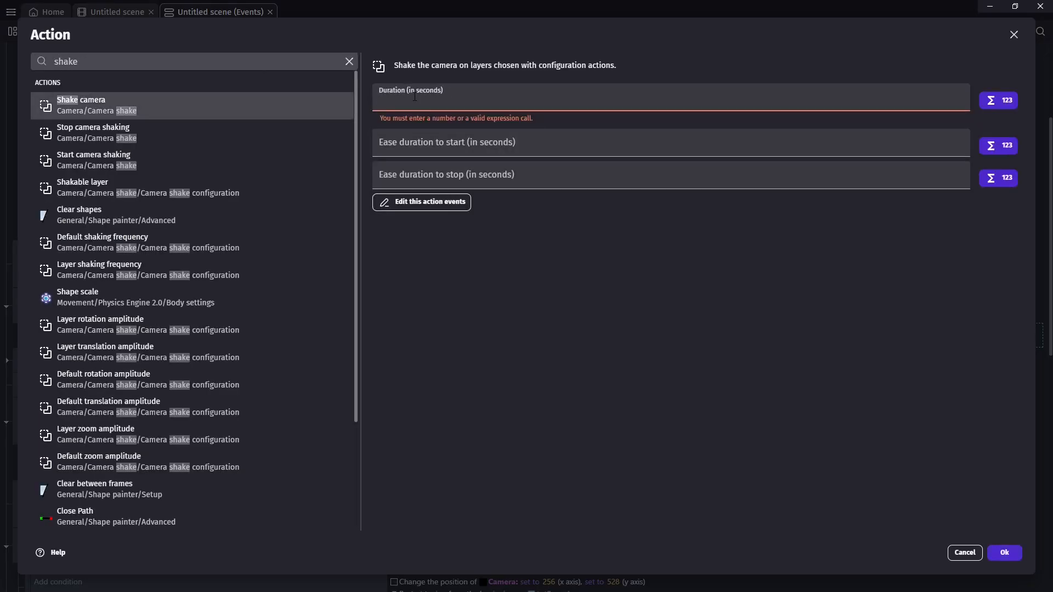
{"action": "type", "text": "0.4"}
{"action": "key", "text": "Tab"}
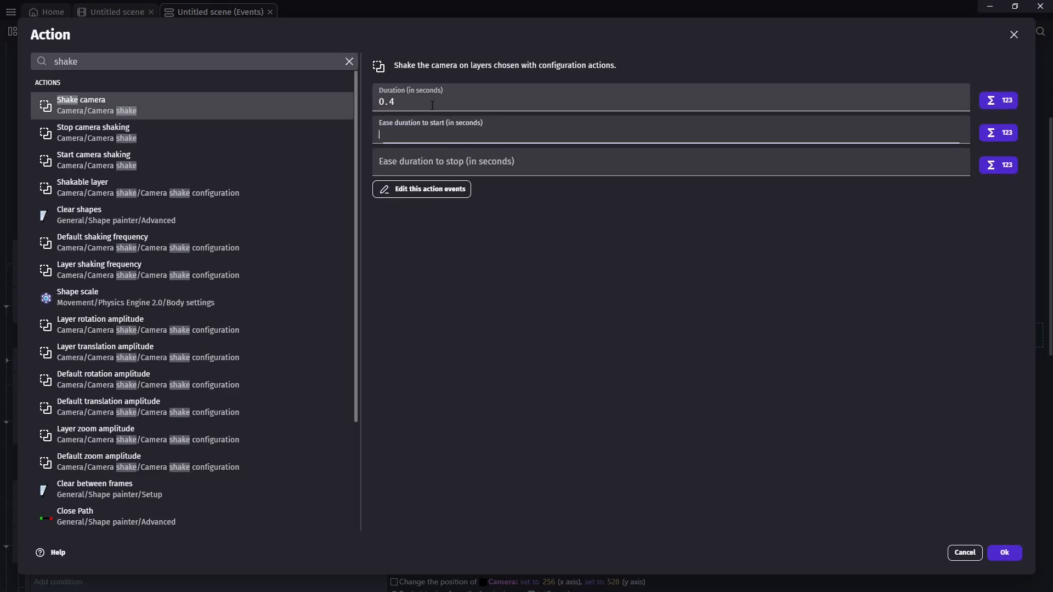
{"action": "type", "text": "0.1"}
{"action": "key", "text": "Tab"}
{"action": "type", "text": "0.1"}
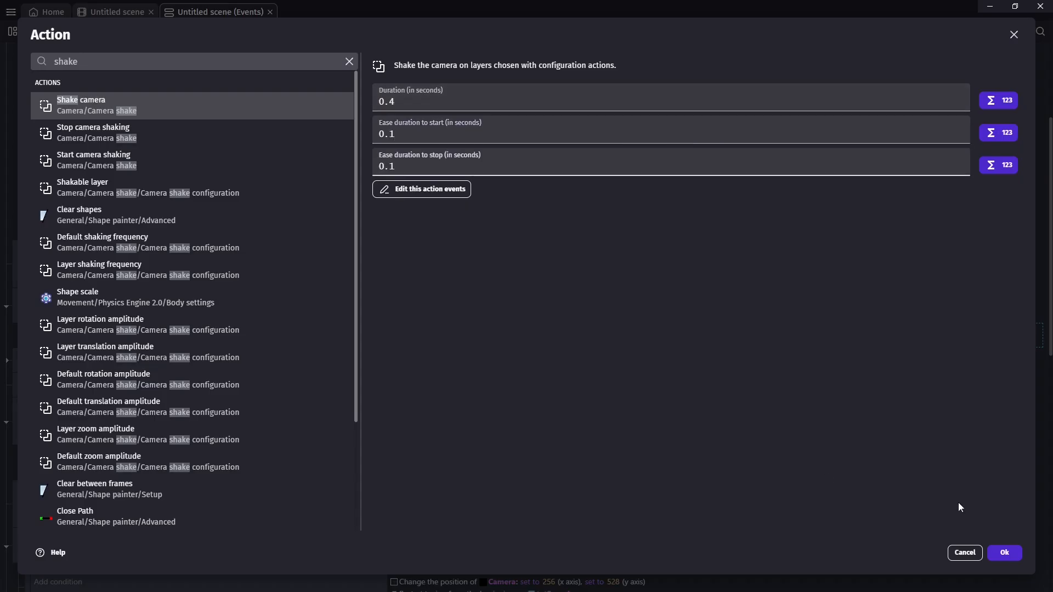
{"action": "left_click", "coordinate": [1004, 552]}
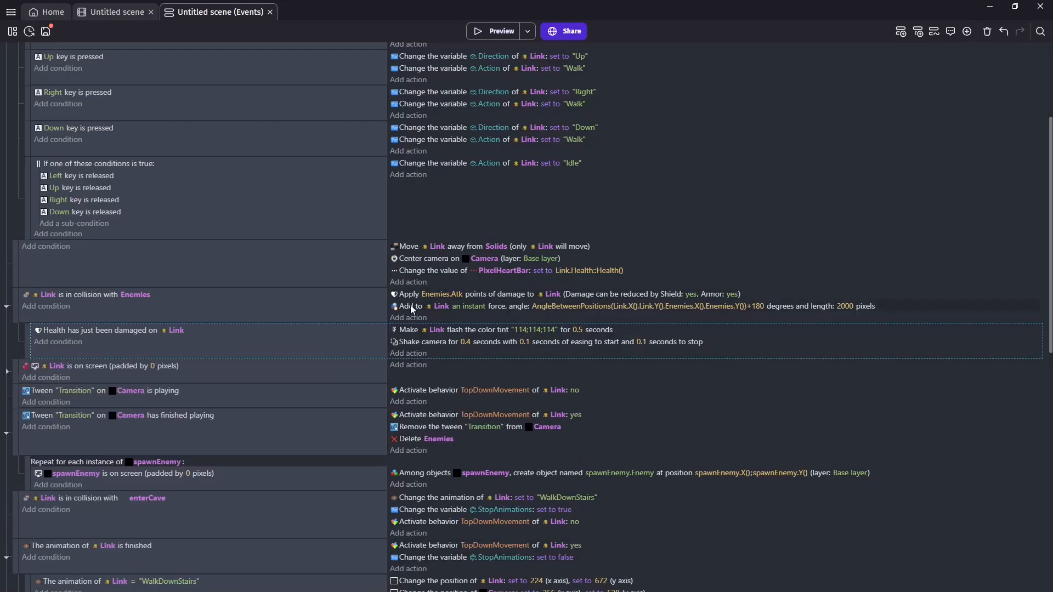
Step: Move Link's instant force action from the Enemies collision event into the health-damaged sub-event, then briefly preview the game
{"action": "left_click_drag", "start_coordinate": [410, 305], "coordinate": [597, 387]}
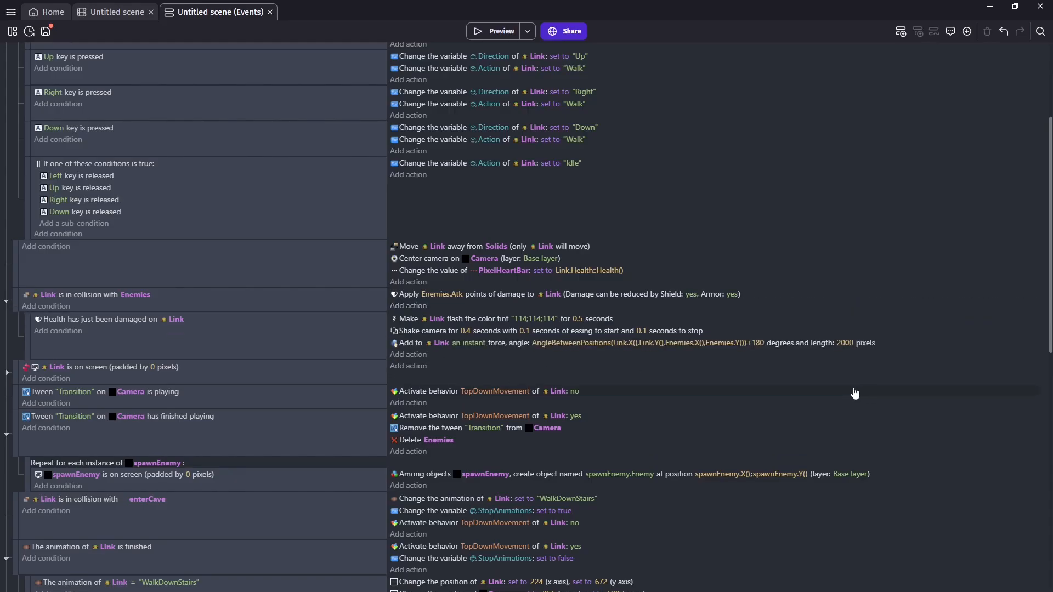
{"action": "left_click", "coordinate": [477, 31]}
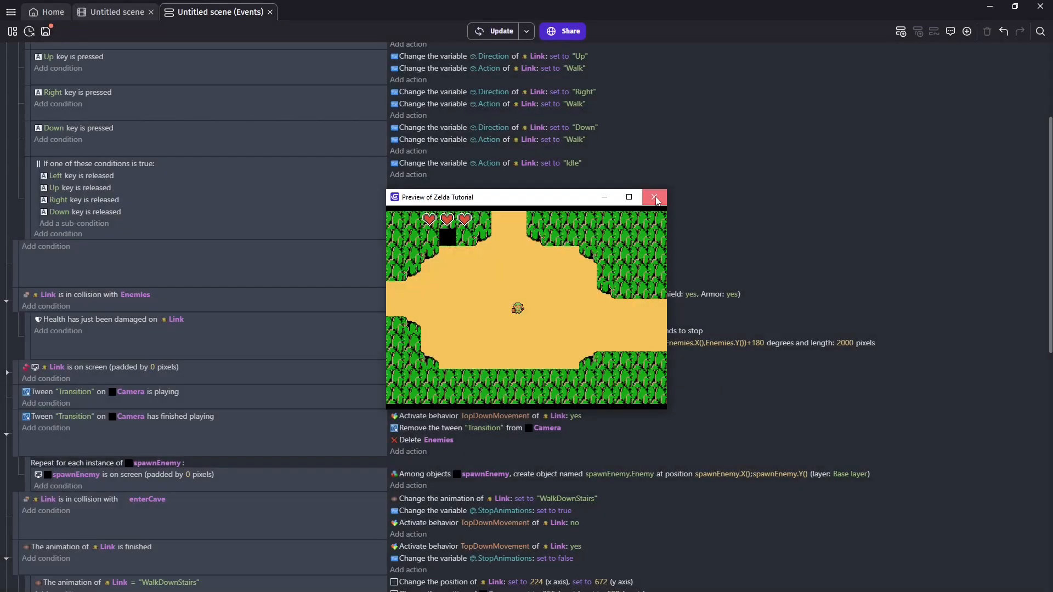
{"action": "left_click", "coordinate": [654, 199]}
{"action": "right_click", "coordinate": [656, 200]}
Step: Add a new event below the Link–Enemies collision event with the condition that Link is dead
{"action": "left_click", "coordinate": [20, 293]}
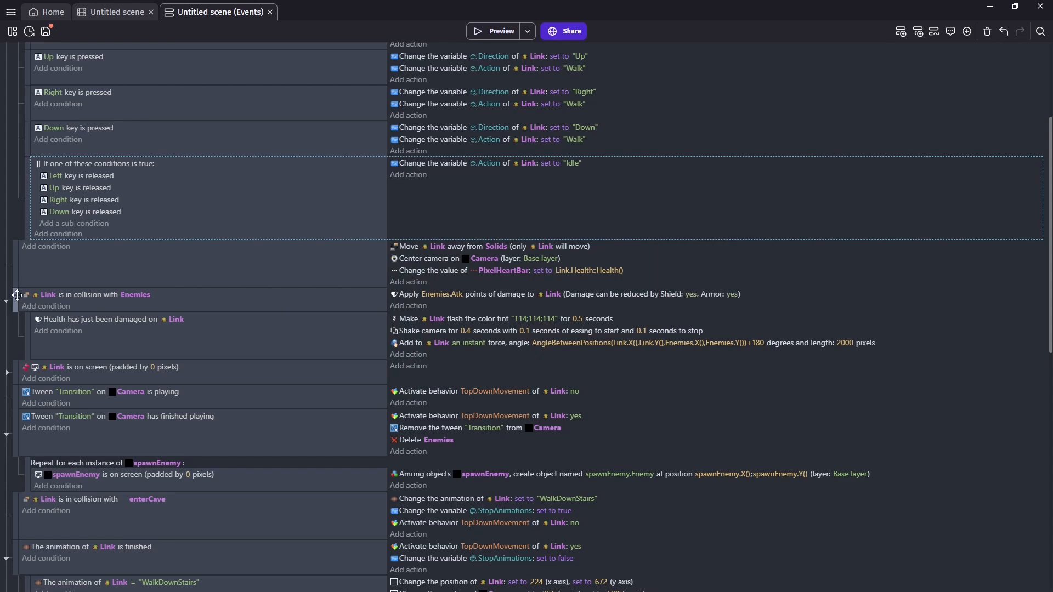
{"action": "right_click", "coordinate": [21, 295]}
{"action": "mouse_move", "coordinate": [74, 379]}
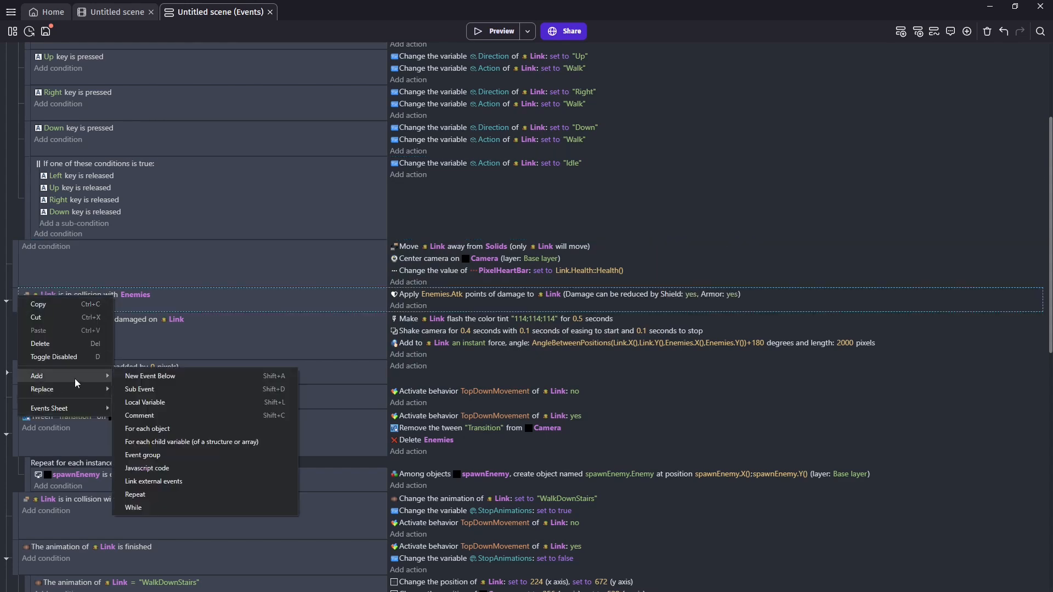
{"action": "left_click", "coordinate": [142, 376]}
{"action": "left_click", "coordinate": [32, 366]}
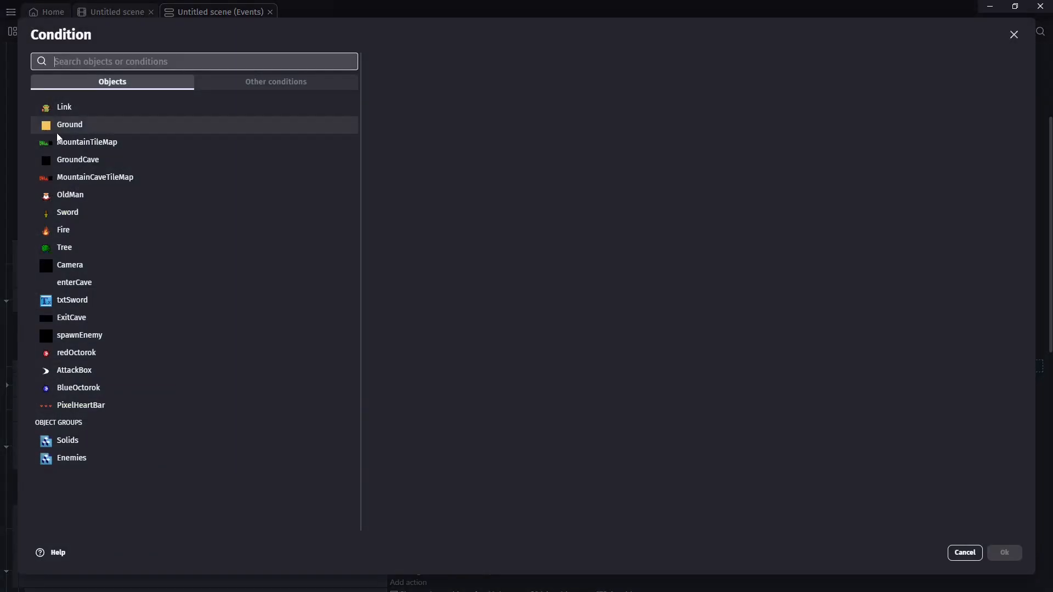
{"action": "left_click", "coordinate": [48, 107]}
{"action": "type", "text": "dea"}
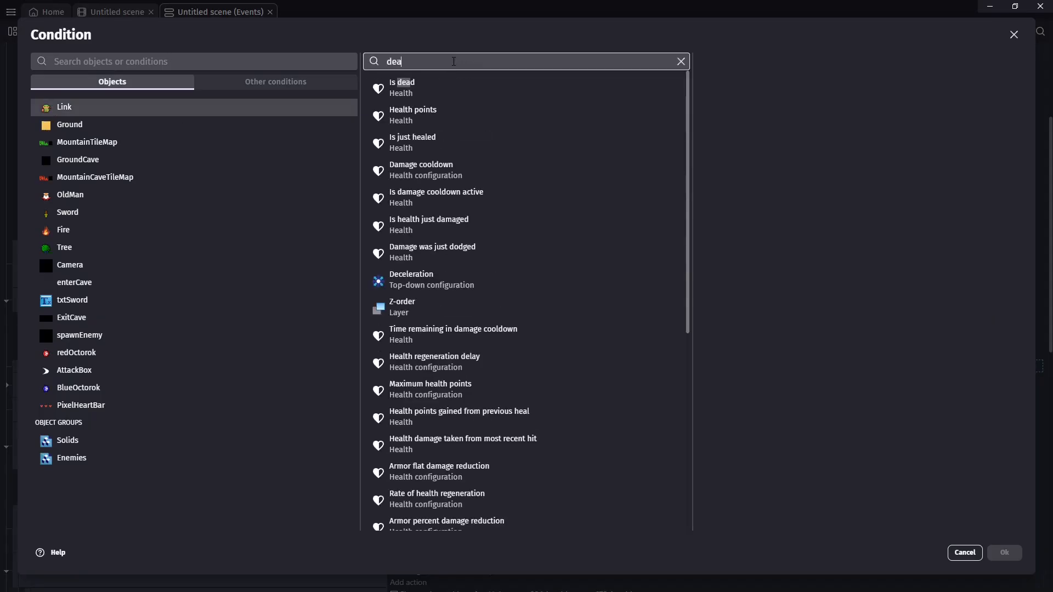
{"action": "left_click", "coordinate": [423, 91]}
{"action": "left_click", "coordinate": [1005, 547]}
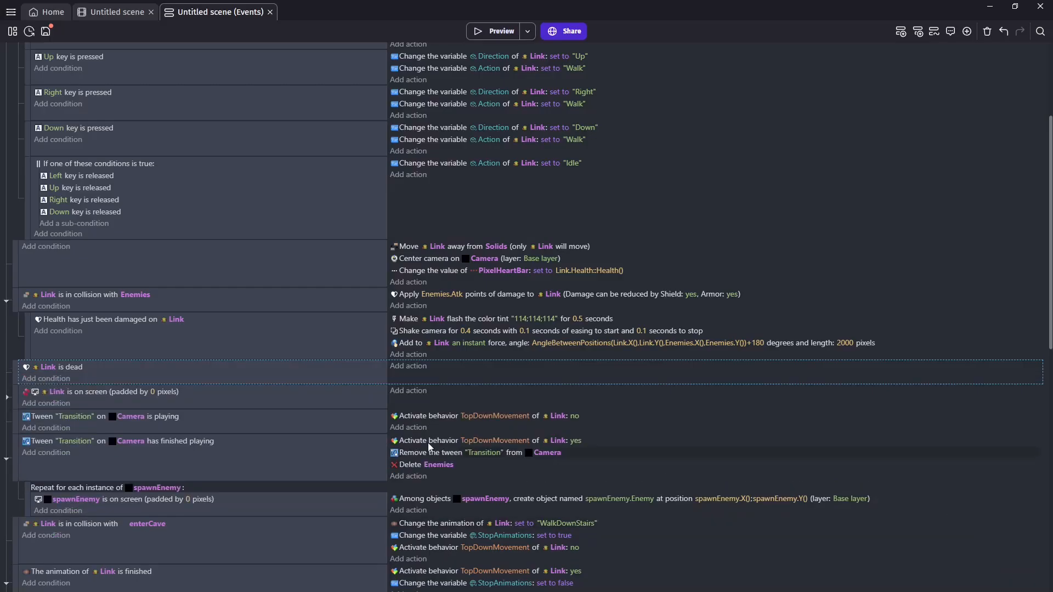
Step: Add an action to the Link-is-dead event that changes the scene to "Untitled scene"
{"action": "left_click", "coordinate": [428, 364]}
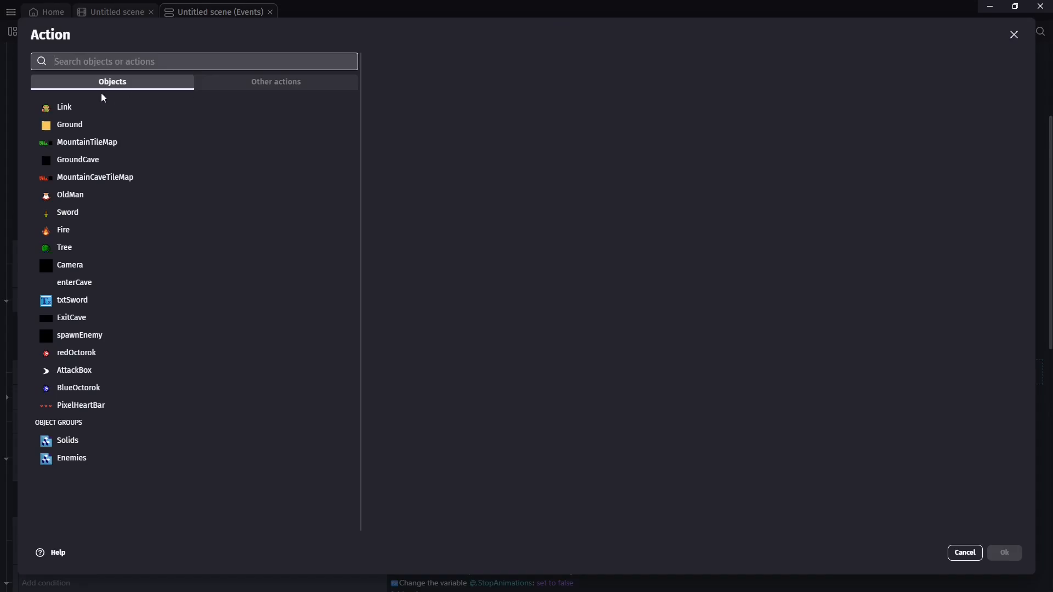
{"action": "type", "text": "scen"}
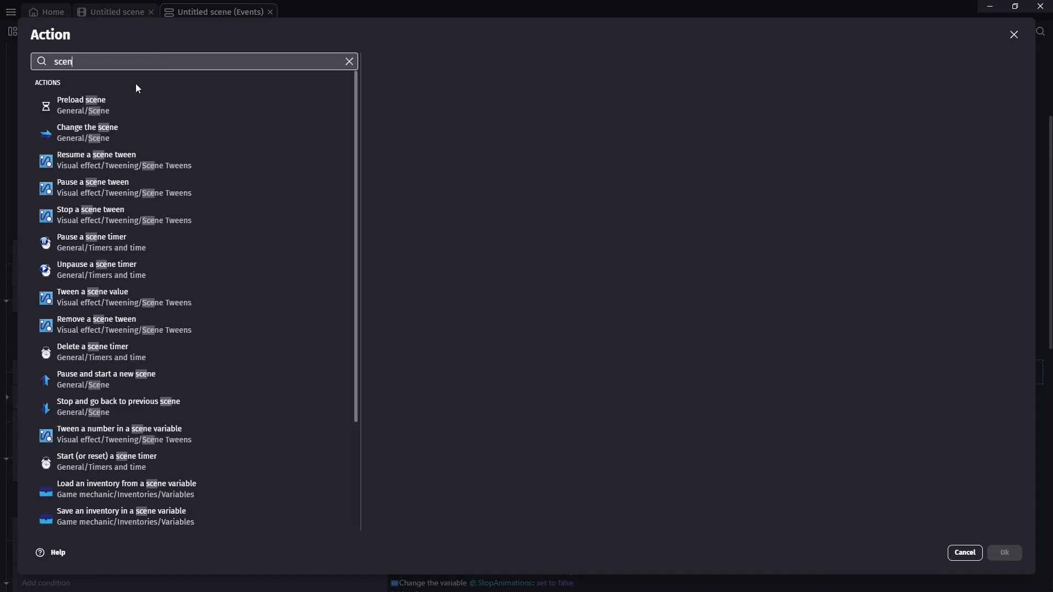
{"action": "left_click", "coordinate": [181, 133]}
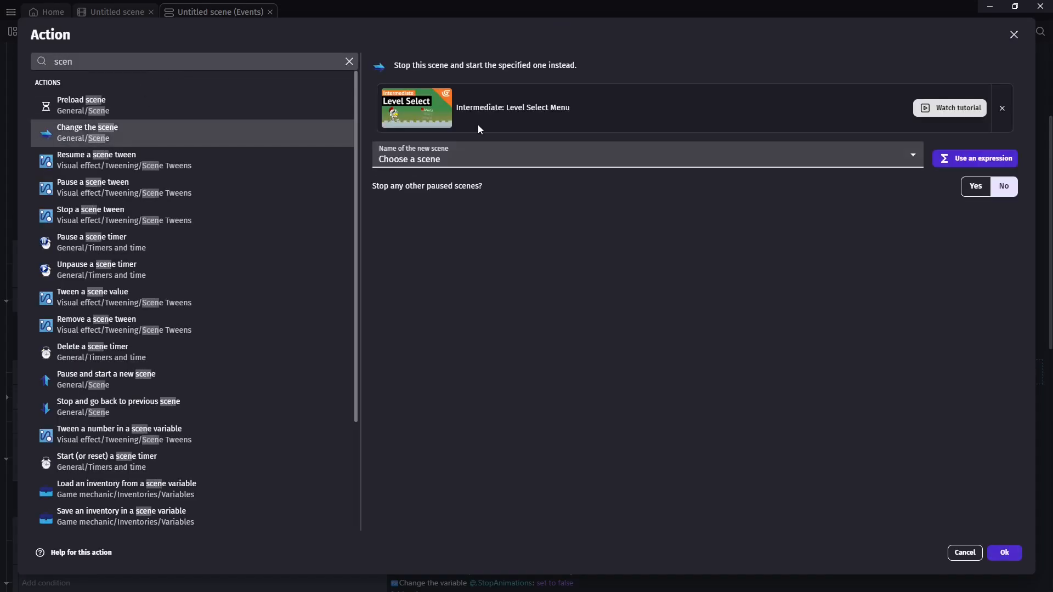
{"action": "left_click", "coordinate": [566, 166]}
{"action": "left_click", "coordinate": [476, 182]}
{"action": "left_click", "coordinate": [1001, 552]}
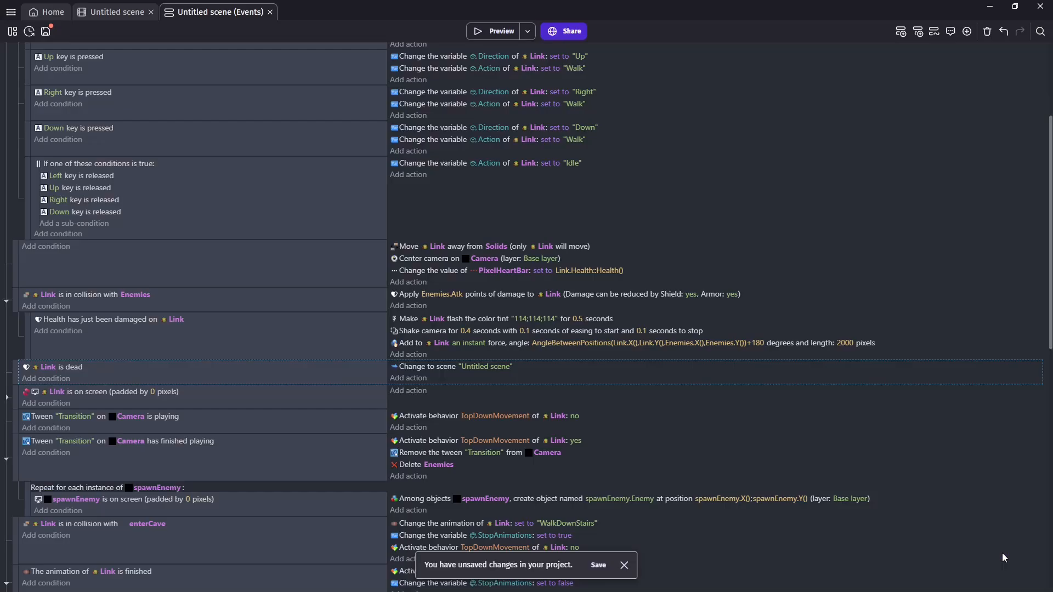
Step: Check the project's global variables and return to the scene events
{"action": "left_click", "coordinate": [12, 31]}
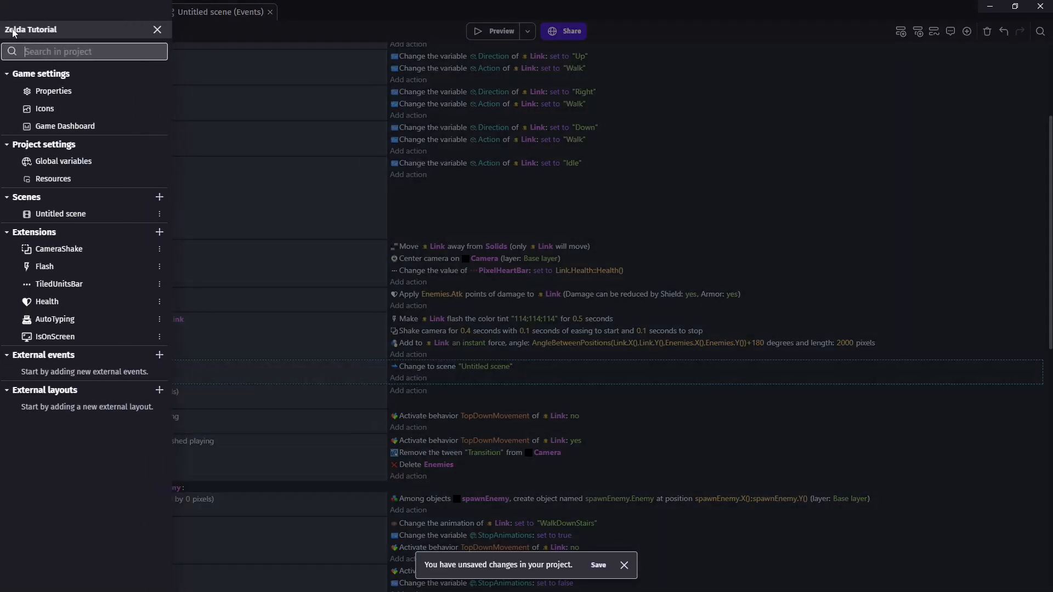
{"action": "left_click", "coordinate": [89, 166]}
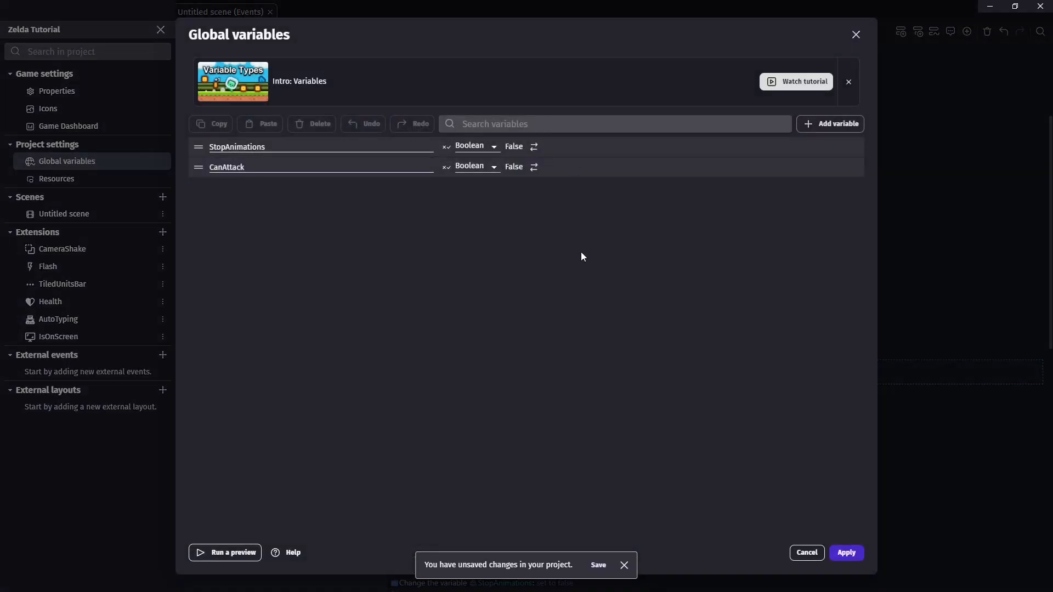
{"action": "left_click", "coordinate": [847, 552]}
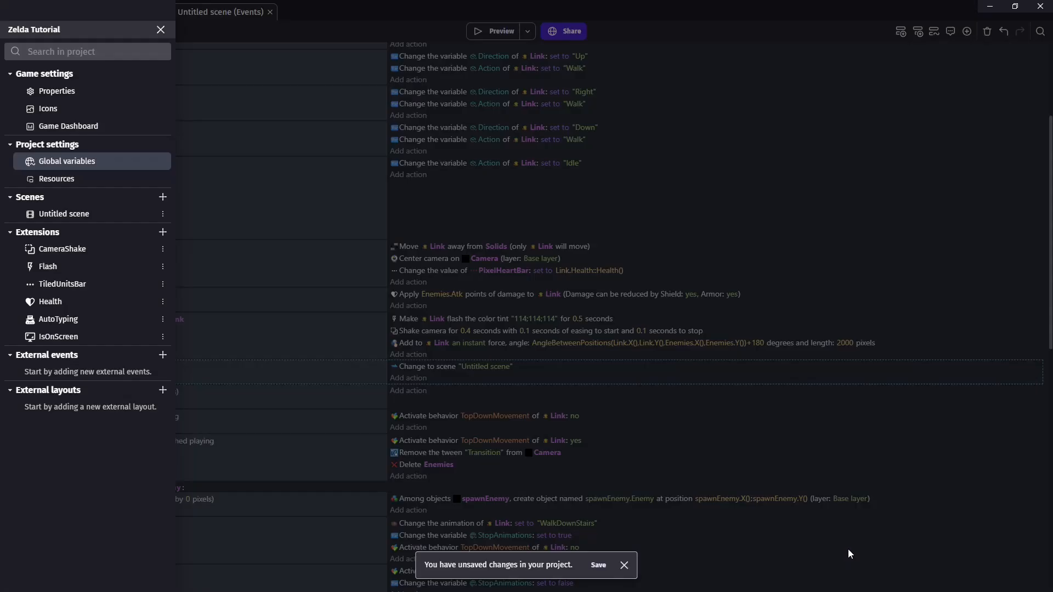
{"action": "left_click", "coordinate": [160, 29]}
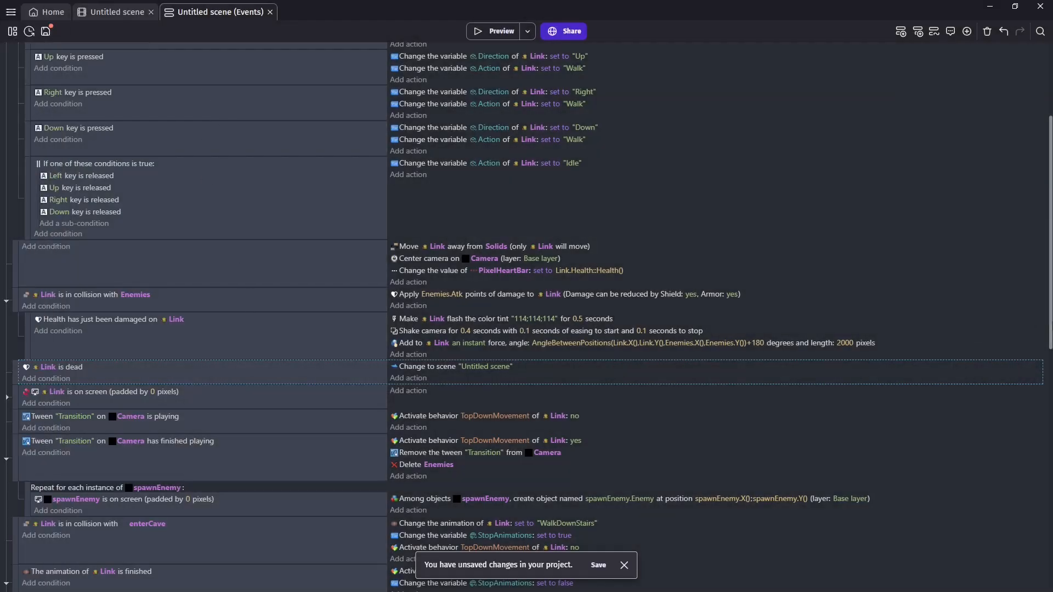
Step: Add an empty sub-event under the "At the beginning of the scene" event
{"action": "scroll", "coordinate": [523, 317], "scroll_direction": "up", "scroll_amount": 3}
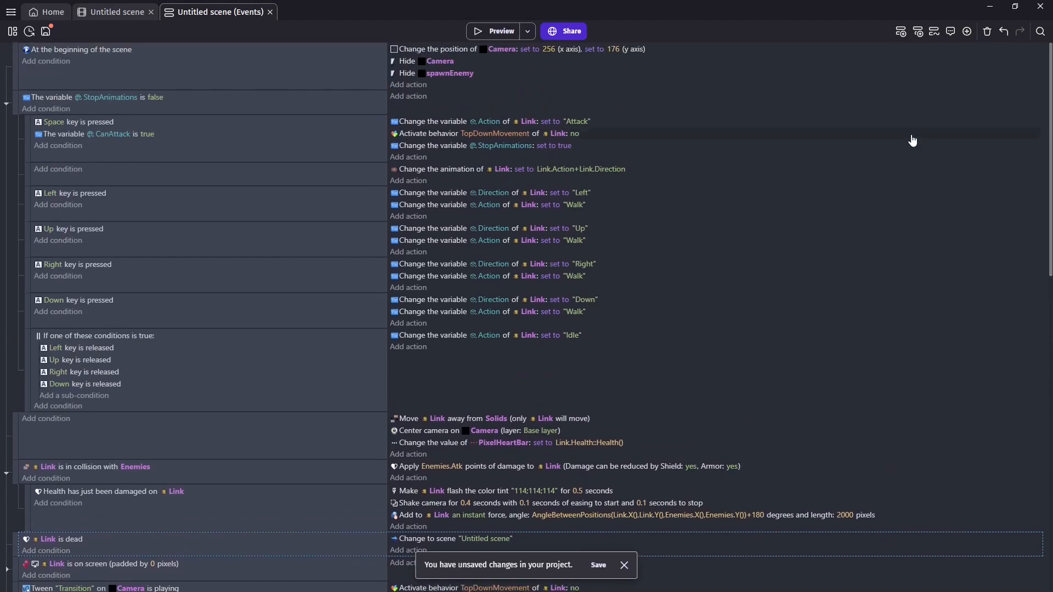
{"action": "right_click", "coordinate": [20, 66]}
{"action": "mouse_move", "coordinate": [34, 144]}
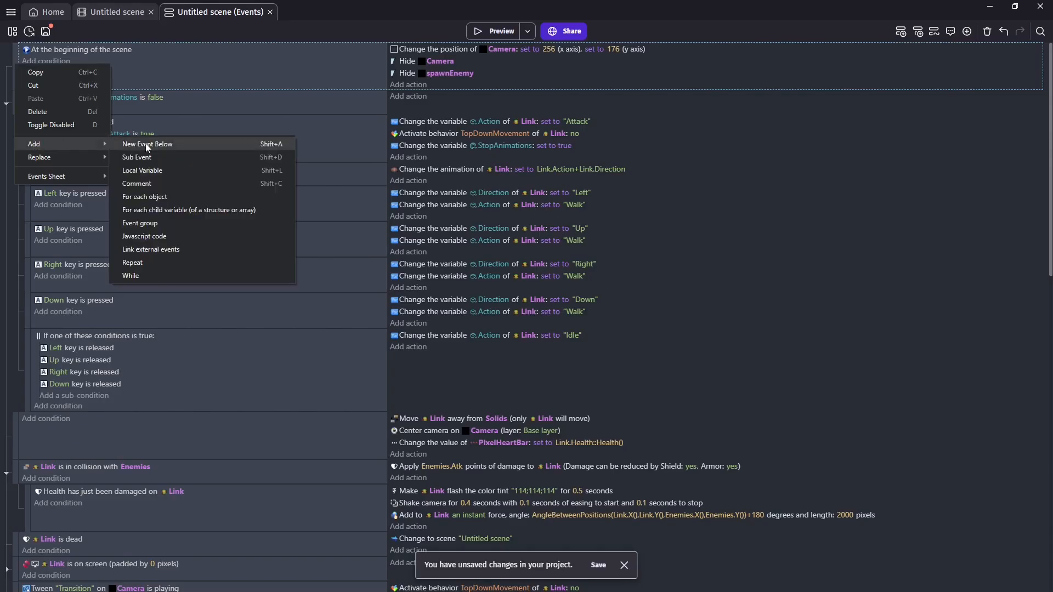
{"action": "left_click", "coordinate": [137, 158]}
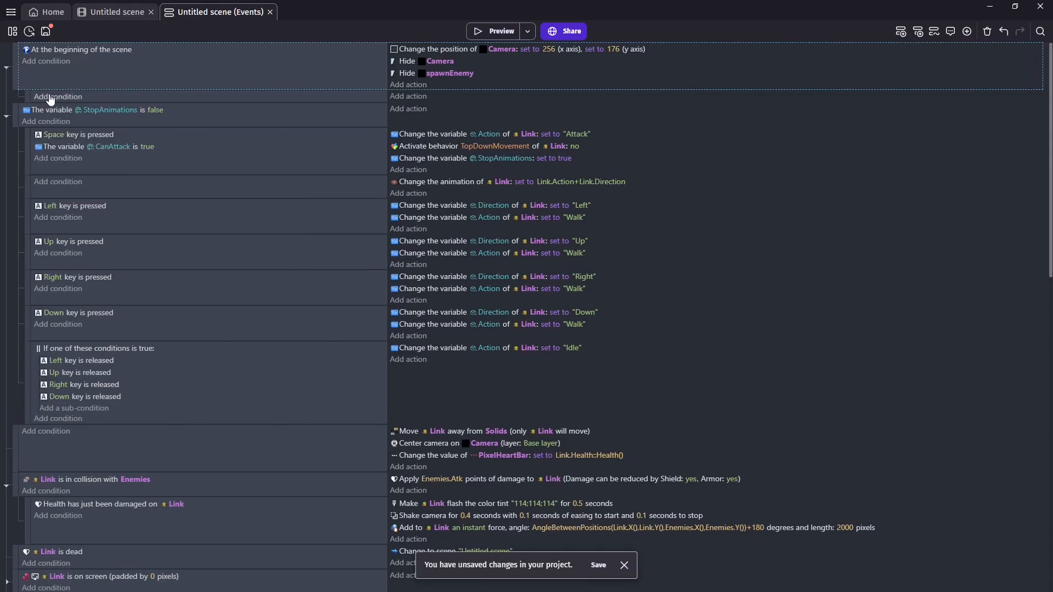
Step: Give the new beginning-of-scene sub-event the condition that the variable CanAttack is true
{"action": "left_click", "coordinate": [48, 96]}
{"action": "left_click", "coordinate": [70, 111]}
{"action": "type", "text": "var"}
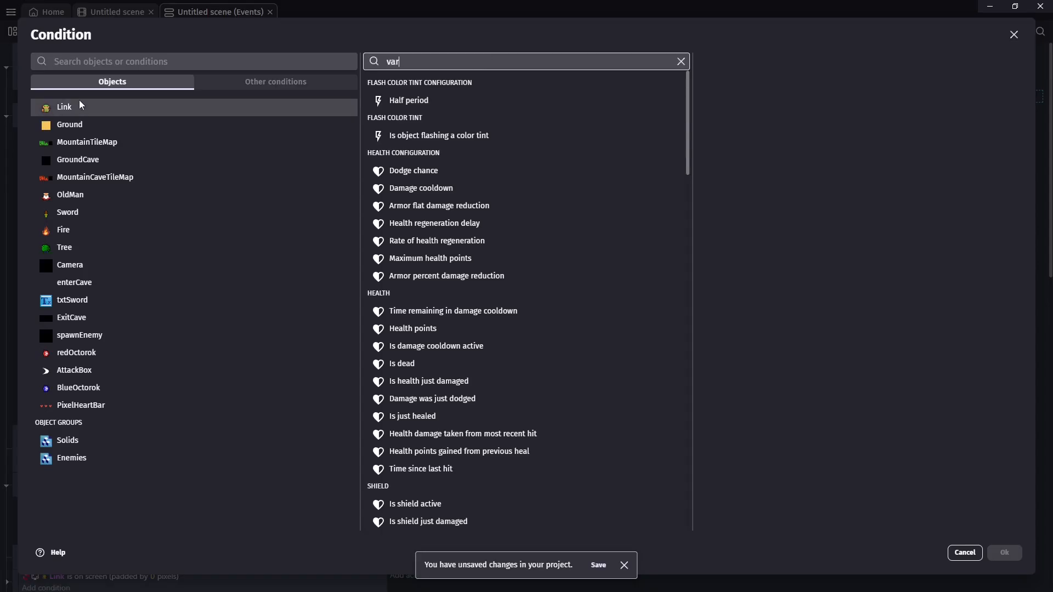
{"action": "left_click", "coordinate": [166, 60]}
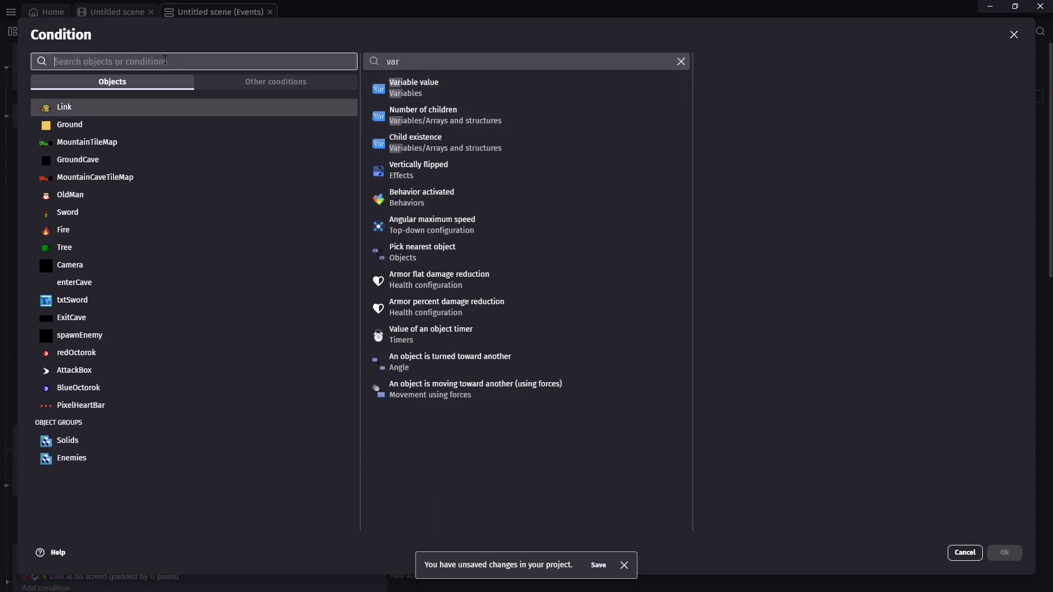
{"action": "type", "text": "var"}
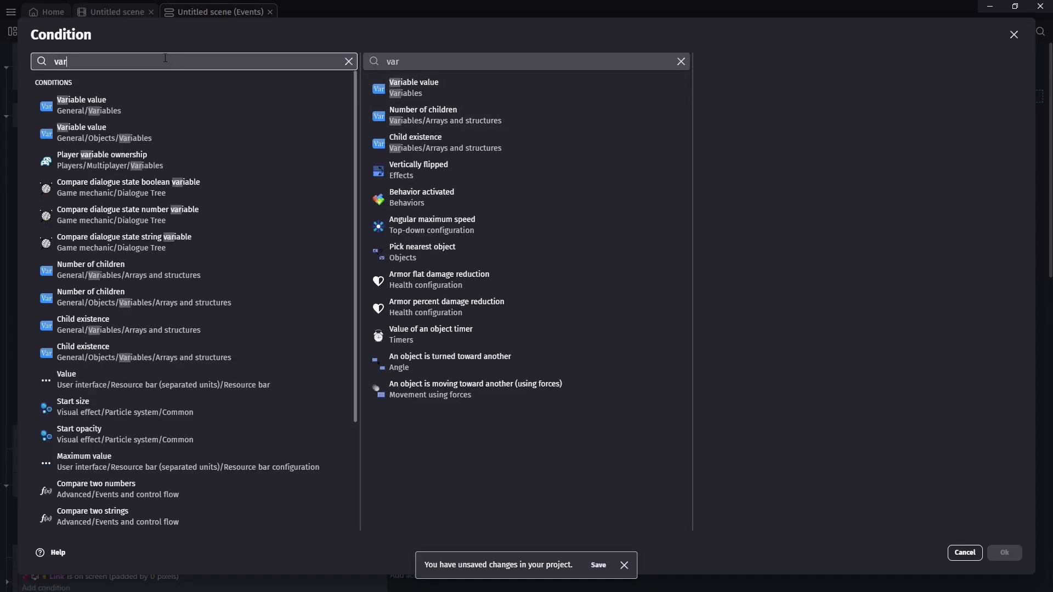
{"action": "left_click", "coordinate": [75, 104]}
{"action": "left_click", "coordinate": [418, 121]}
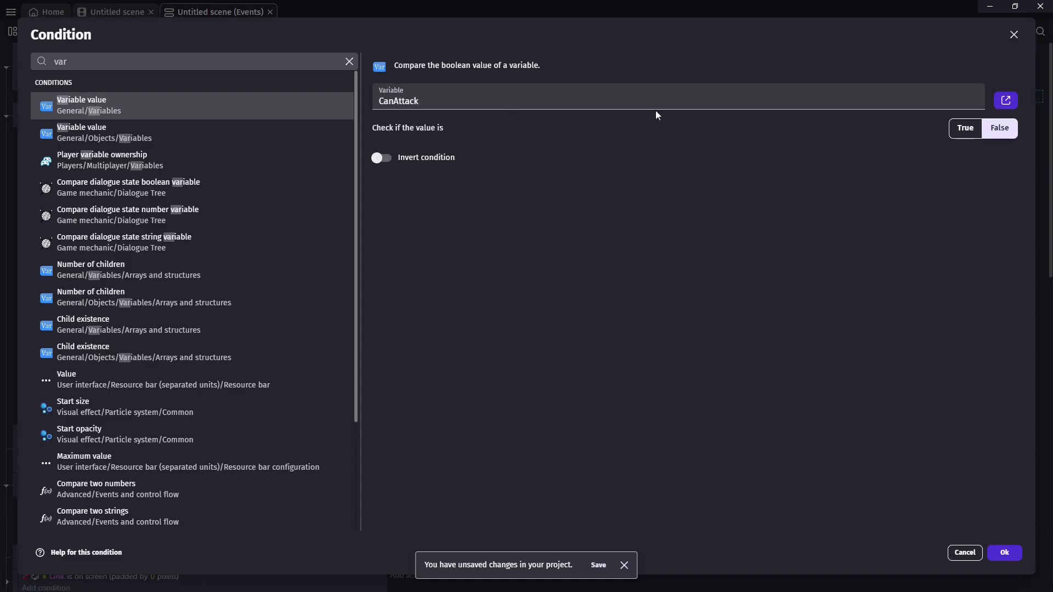
{"action": "left_click", "coordinate": [966, 127]}
{"action": "left_click", "coordinate": [1004, 553]}
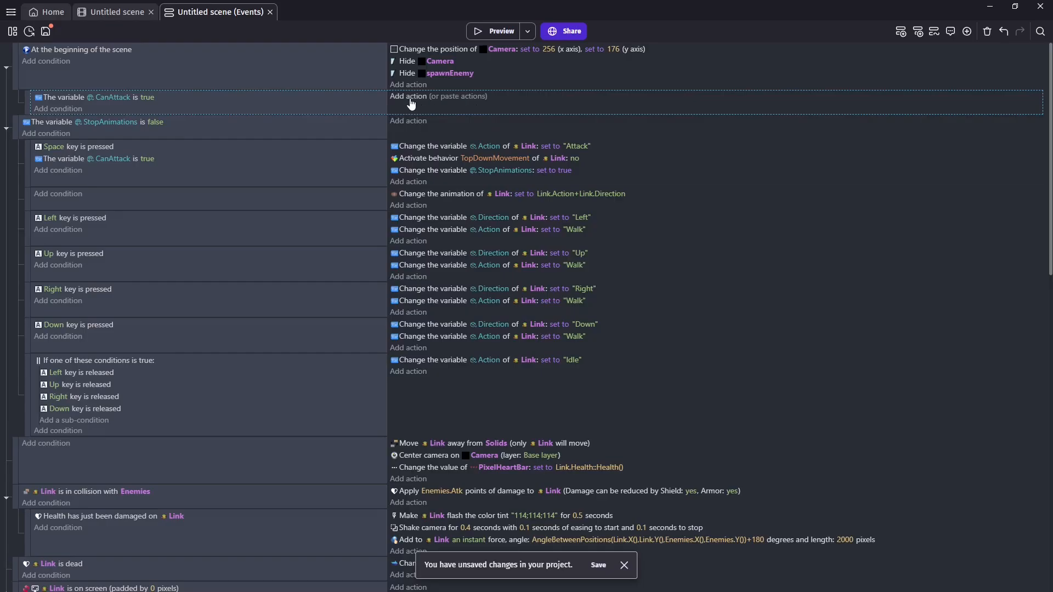
Step: Add an action to the CanAttack sub-event that sets Link's Atk variable to 1
{"action": "left_click", "coordinate": [411, 102]}
{"action": "left_click", "coordinate": [93, 108]}
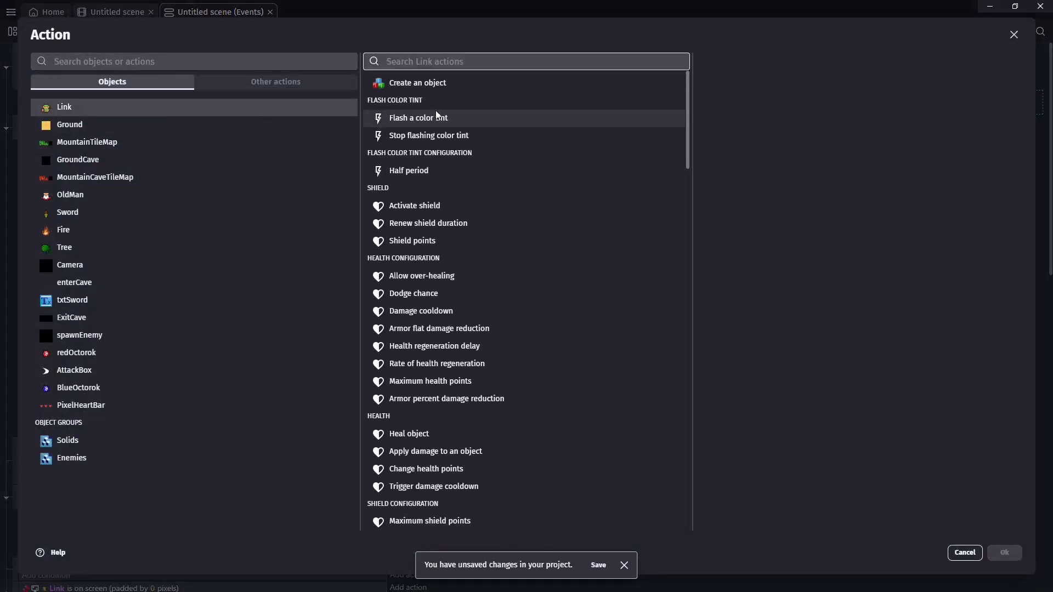
{"action": "type", "text": "var"}
{"action": "left_click", "coordinate": [442, 93]}
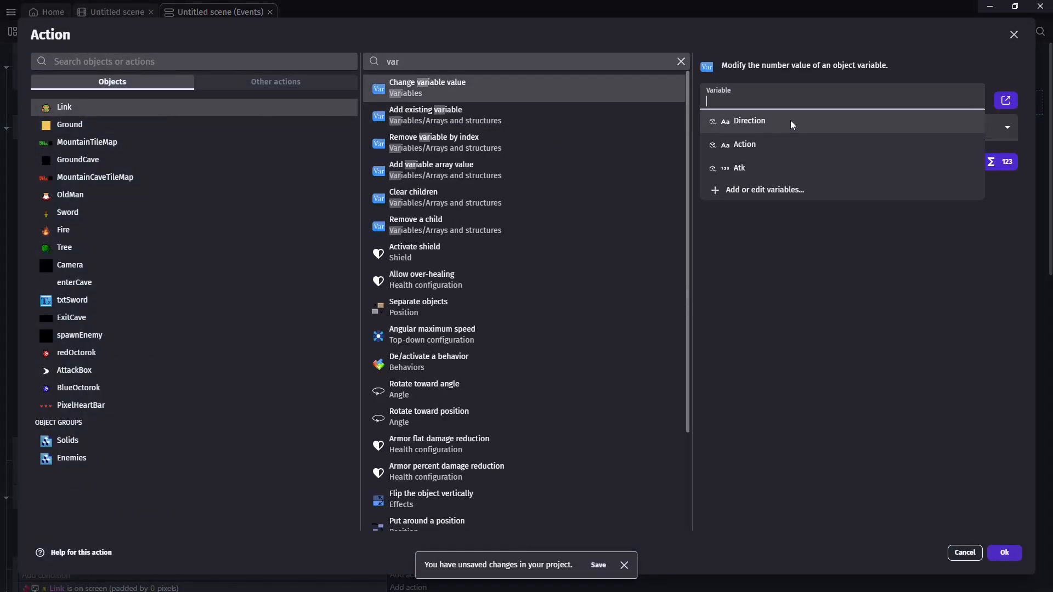
{"action": "type", "text": "Atk"}
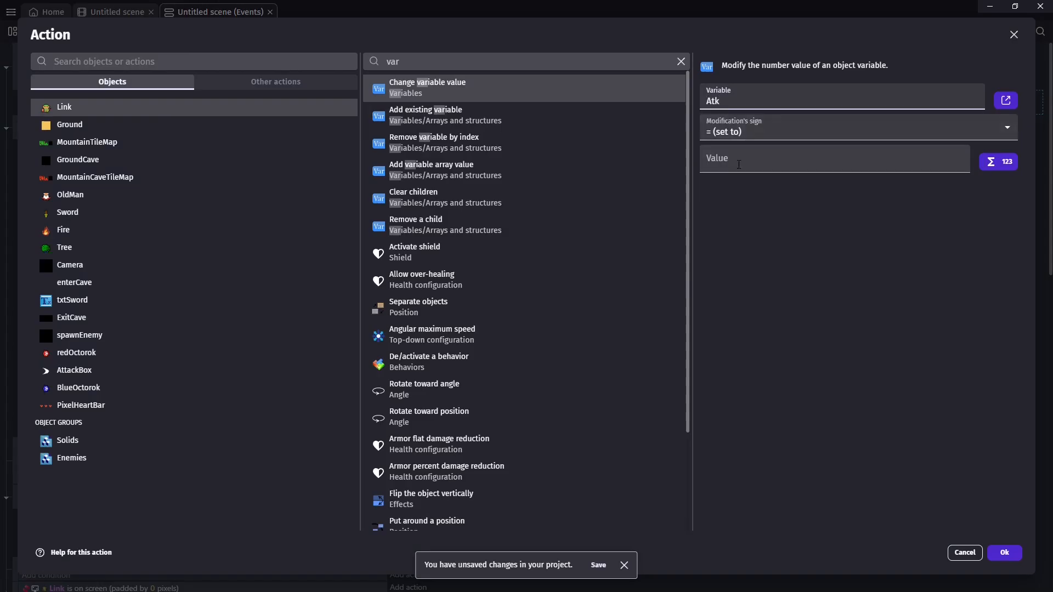
{"action": "left_click", "coordinate": [752, 160]}
{"action": "type", "text": "1"}
{"action": "left_click", "coordinate": [1005, 554]}
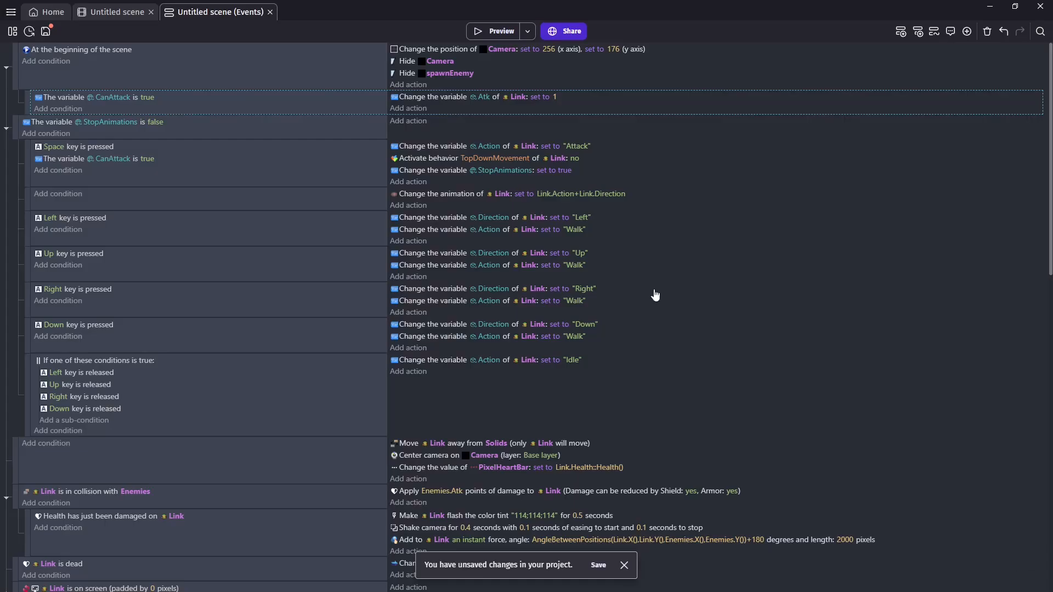
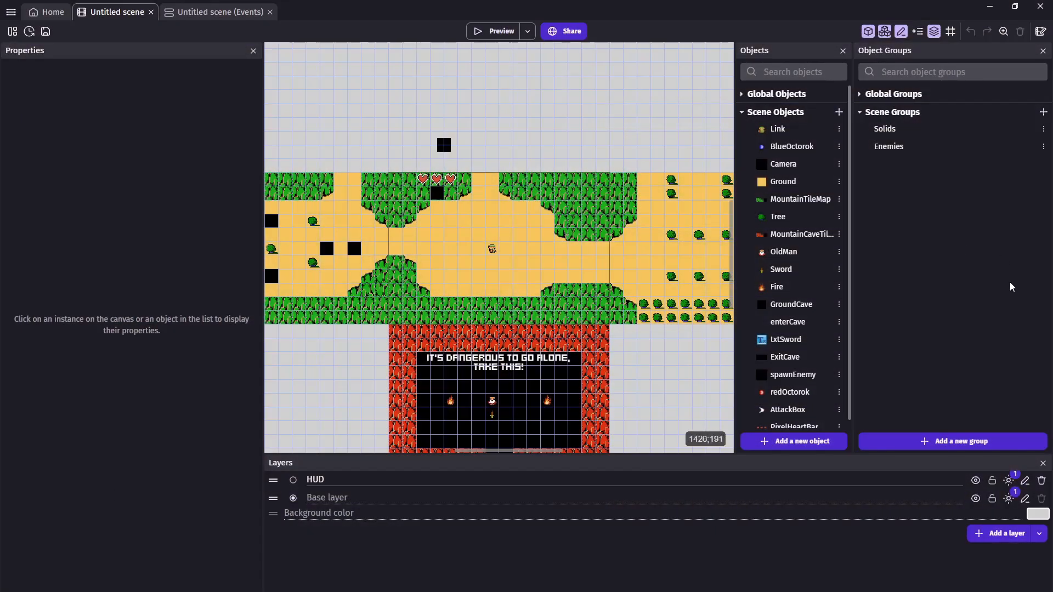
Step: Create a scene object group named Octoroks containing redOctorok and BlueOctorok
{"action": "left_click", "coordinate": [971, 442]}
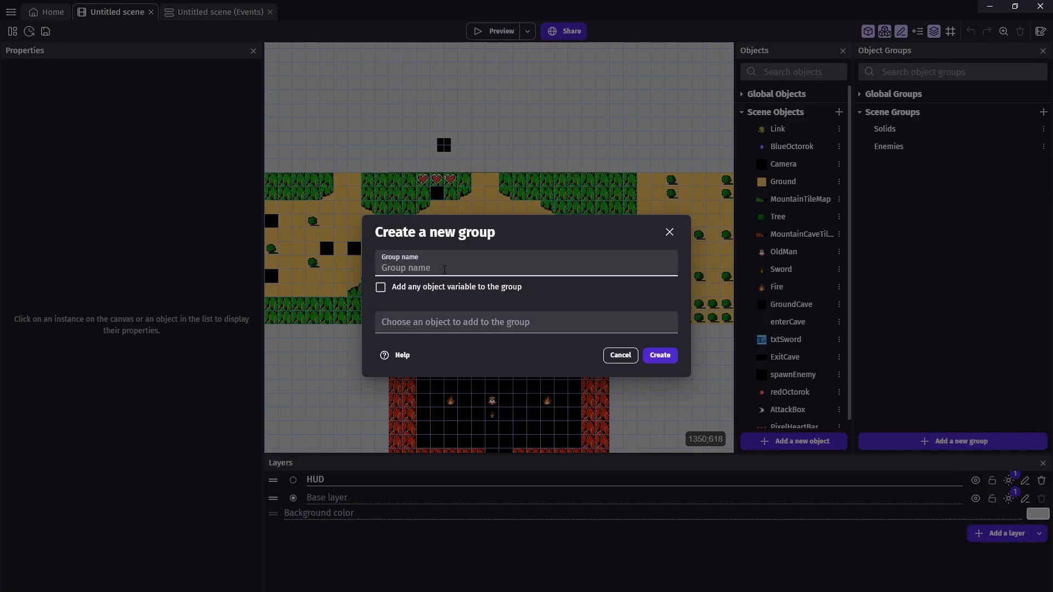
{"action": "type", "text": "Octoroks"}
{"action": "left_click", "coordinate": [488, 322]}
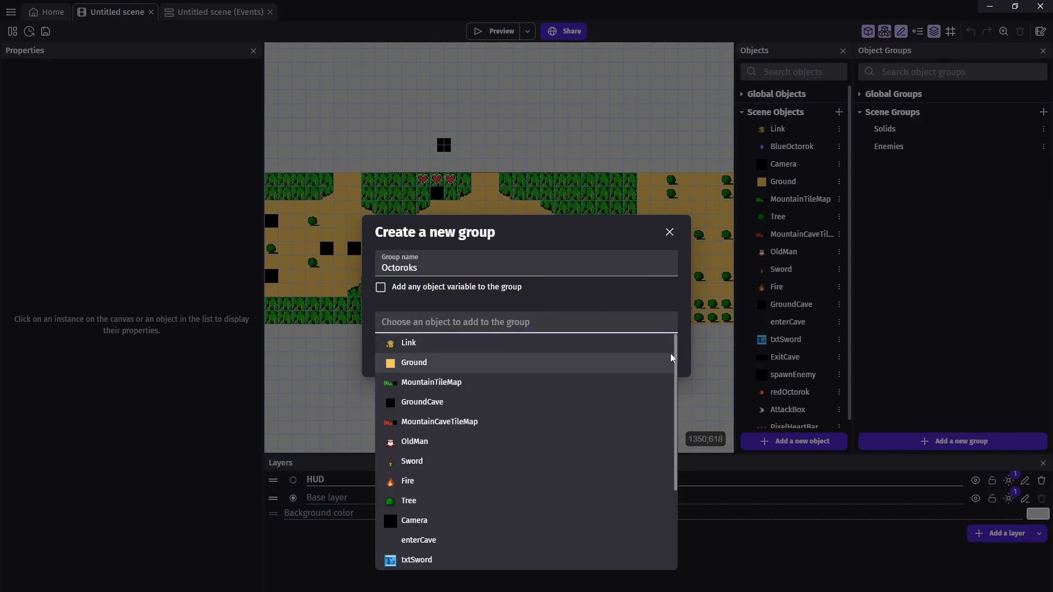
{"action": "scroll", "coordinate": [661, 417], "scroll_direction": "down", "scroll_amount": 3}
{"action": "scroll", "coordinate": [662, 418], "scroll_direction": "down", "scroll_amount": 1}
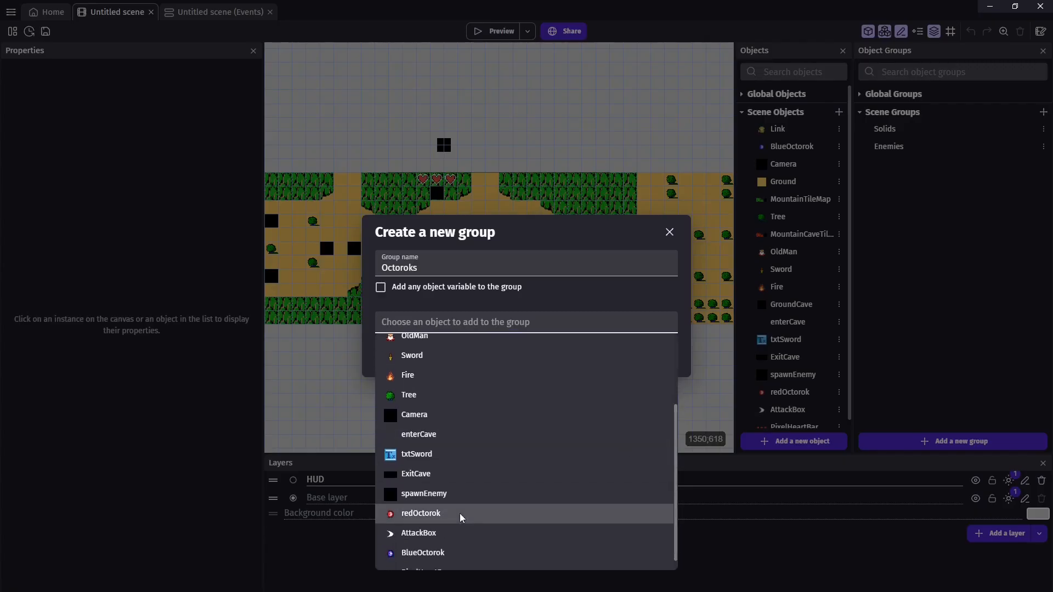
{"action": "left_click", "coordinate": [527, 513]}
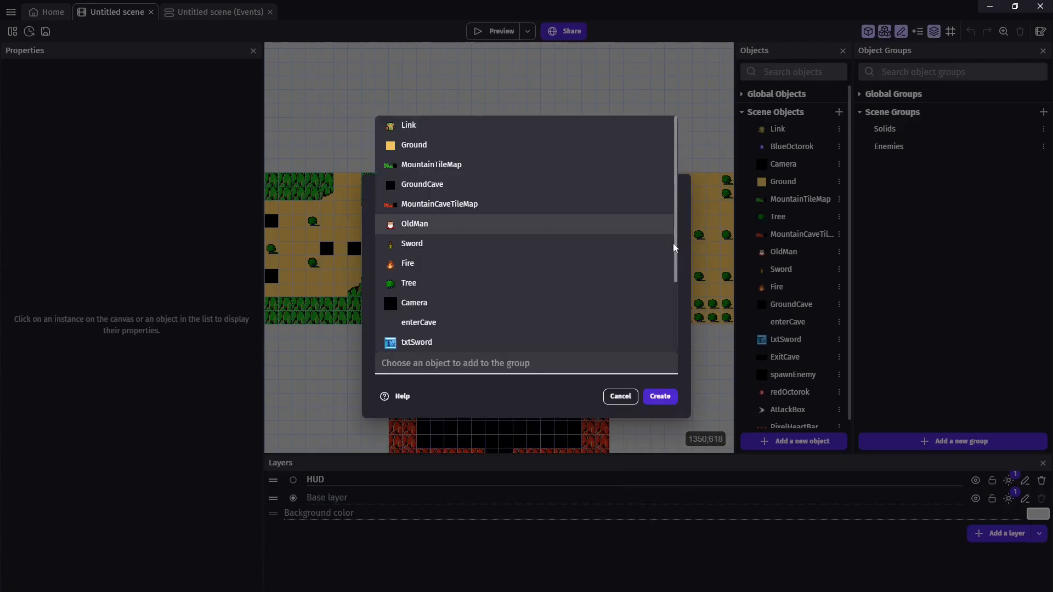
{"action": "scroll", "coordinate": [674, 247], "scroll_direction": "down", "scroll_amount": 2}
{"action": "left_click", "coordinate": [665, 323]}
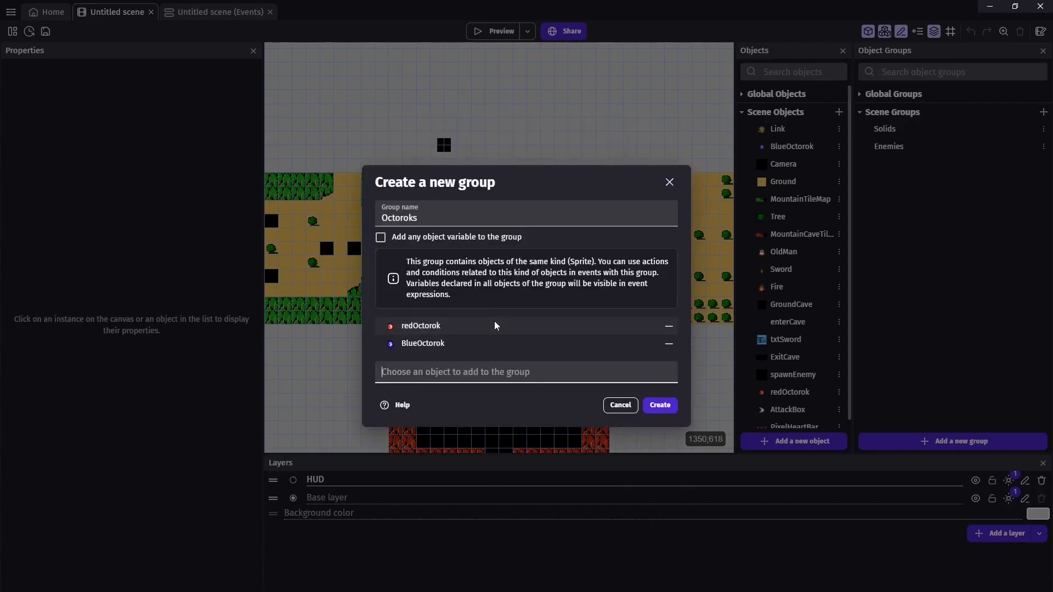
{"action": "left_click", "coordinate": [659, 405]}
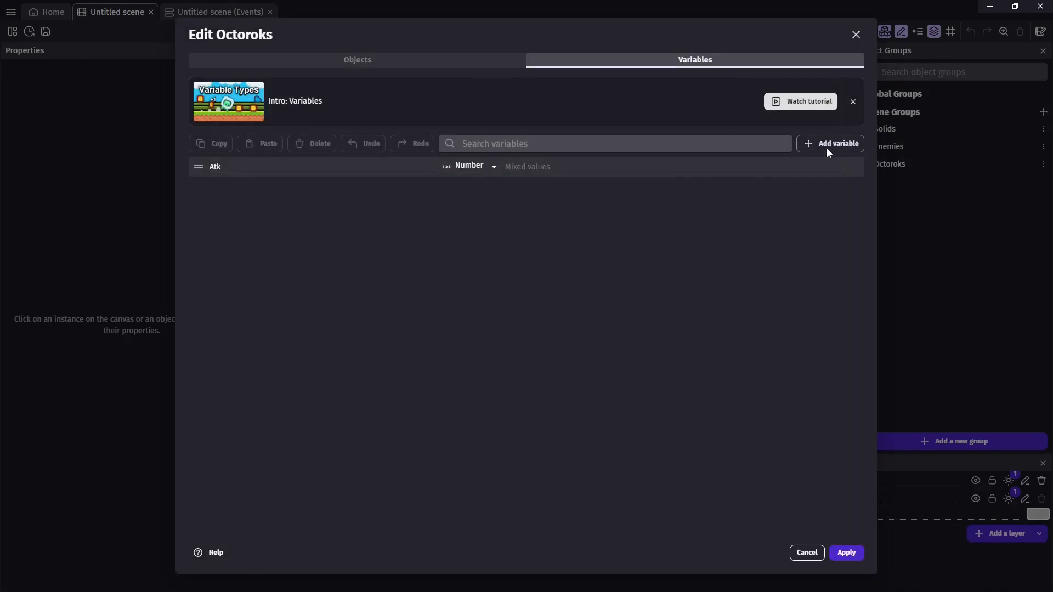
Step: Add a number variable named State to the Octoroks group and apply the change
{"action": "left_click", "coordinate": [852, 145]}
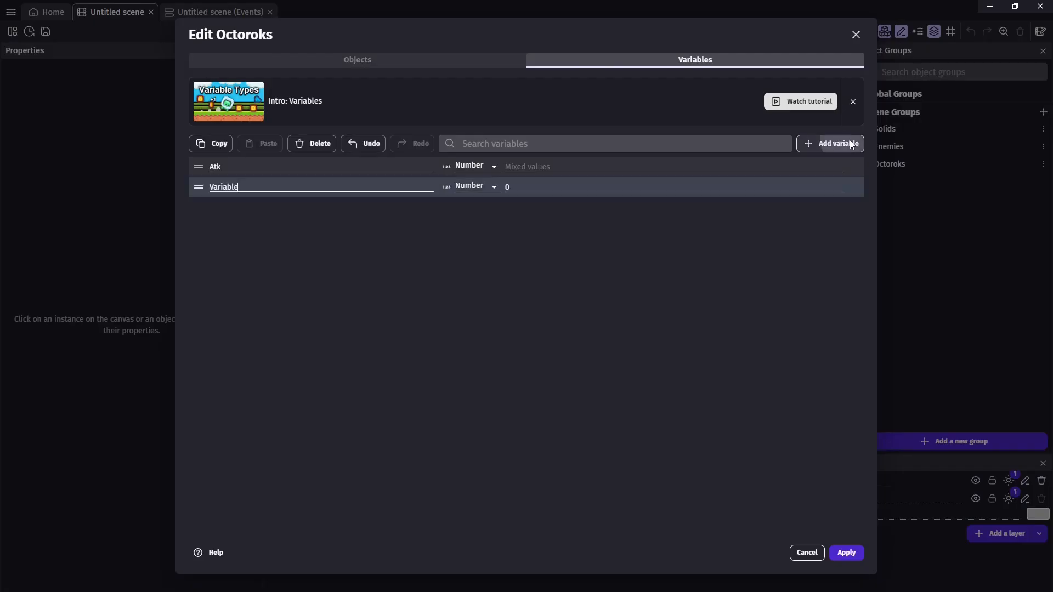
{"action": "double_click", "coordinate": [258, 187]}
{"action": "type", "text": "State"}
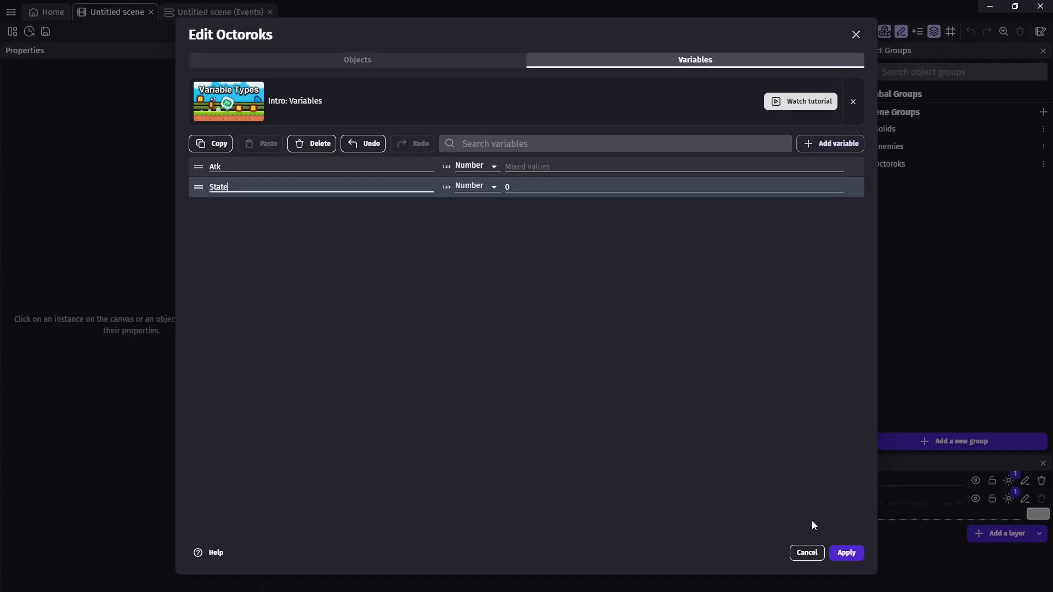
{"action": "left_click", "coordinate": [845, 554]}
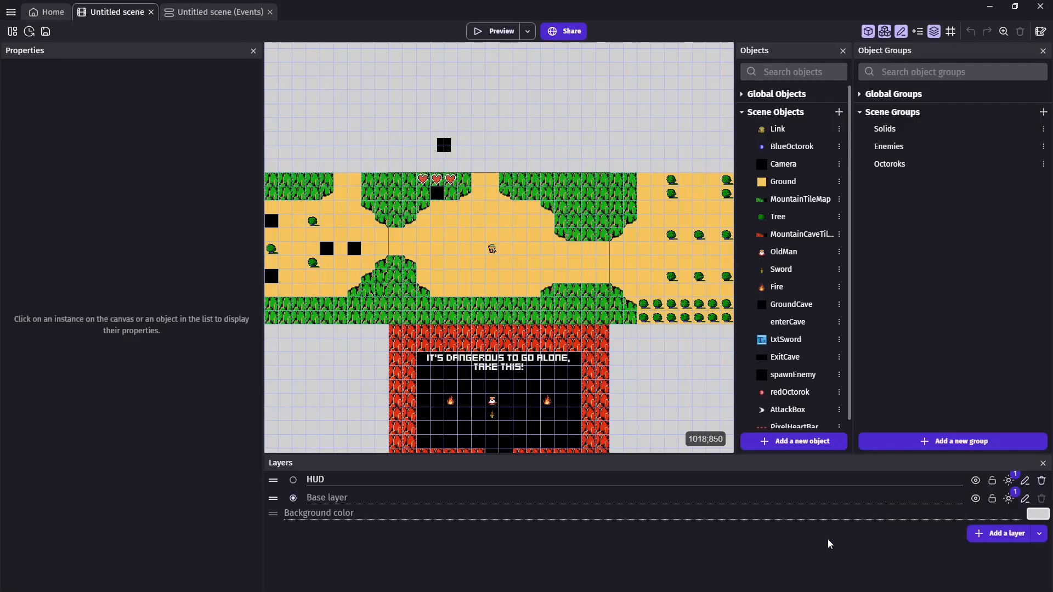
Step: In the scene events, add a for-each-object event after the StopAnimations event and make it repeat for each instance of Octoroks
{"action": "left_click", "coordinate": [195, 13]}
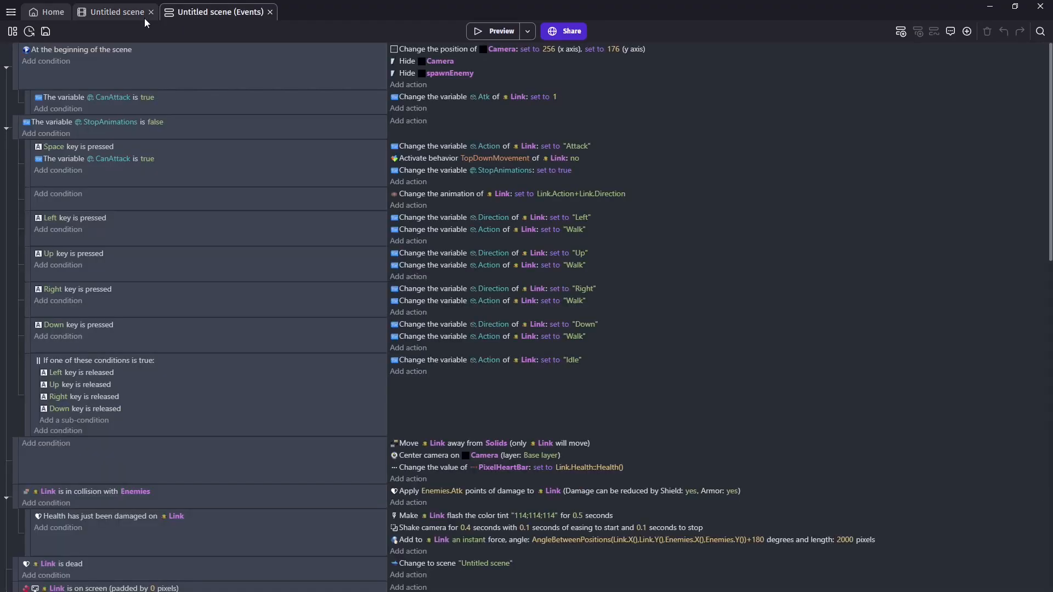
{"action": "right_click", "coordinate": [18, 130]}
{"action": "mouse_move", "coordinate": [46, 206]}
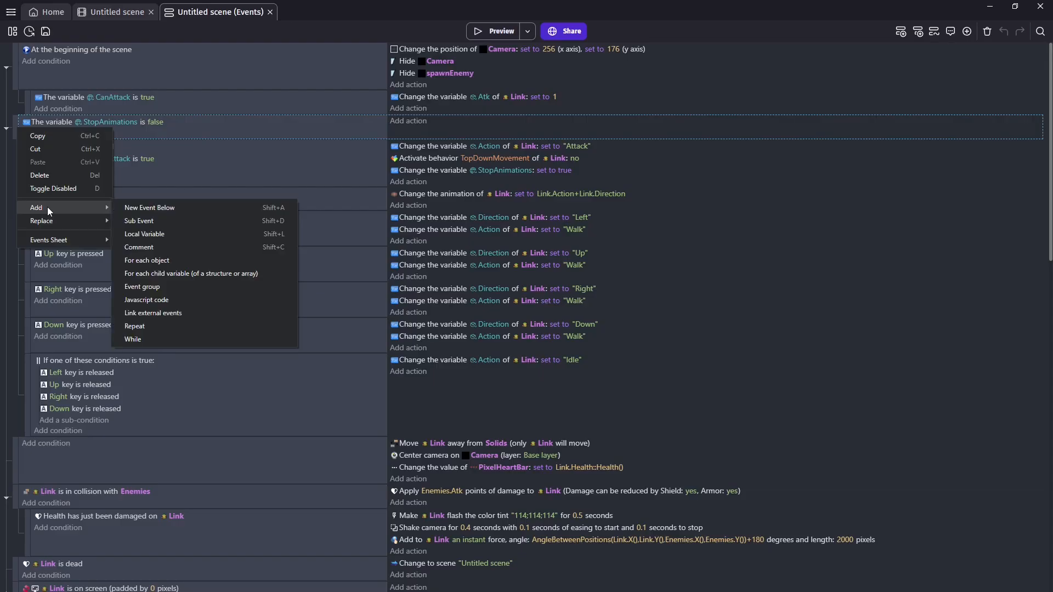
{"action": "left_click", "coordinate": [174, 259]}
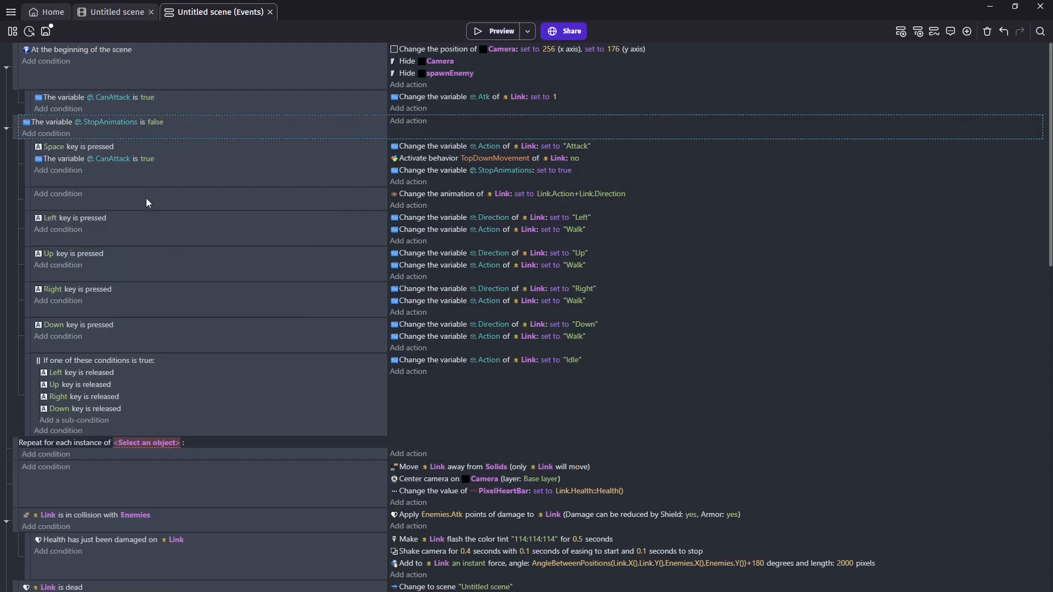
{"action": "left_click", "coordinate": [153, 443]}
{"action": "type", "text": "Ok"}
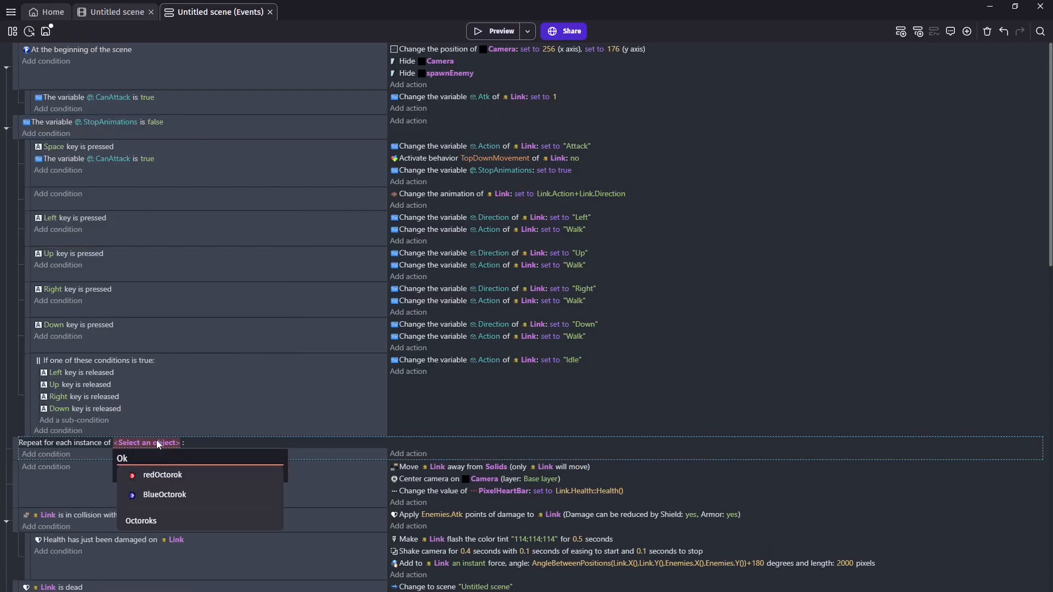
{"action": "left_click", "coordinate": [140, 521]}
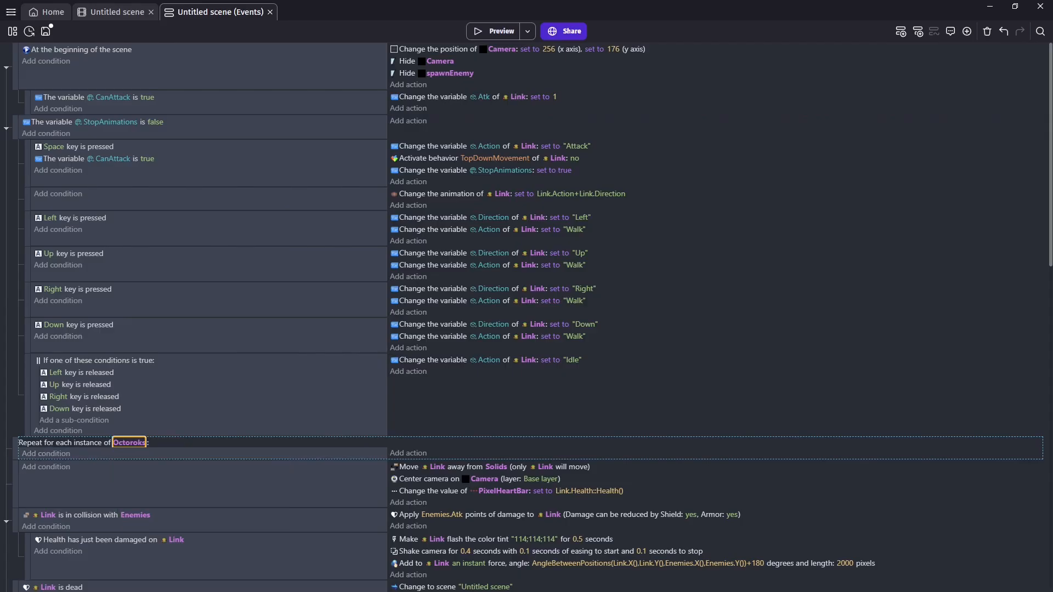
Step: Give the Octoroks for-each event the condition that the Octoroks variable State equals 0
{"action": "left_click", "coordinate": [47, 462]}
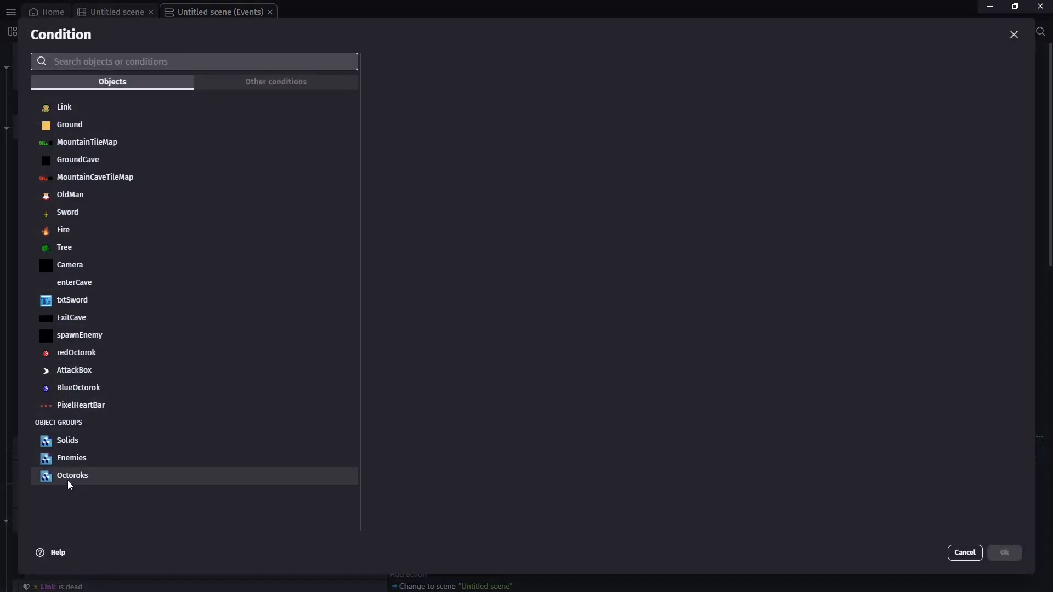
{"action": "left_click", "coordinate": [137, 475]}
{"action": "type", "text": "var"}
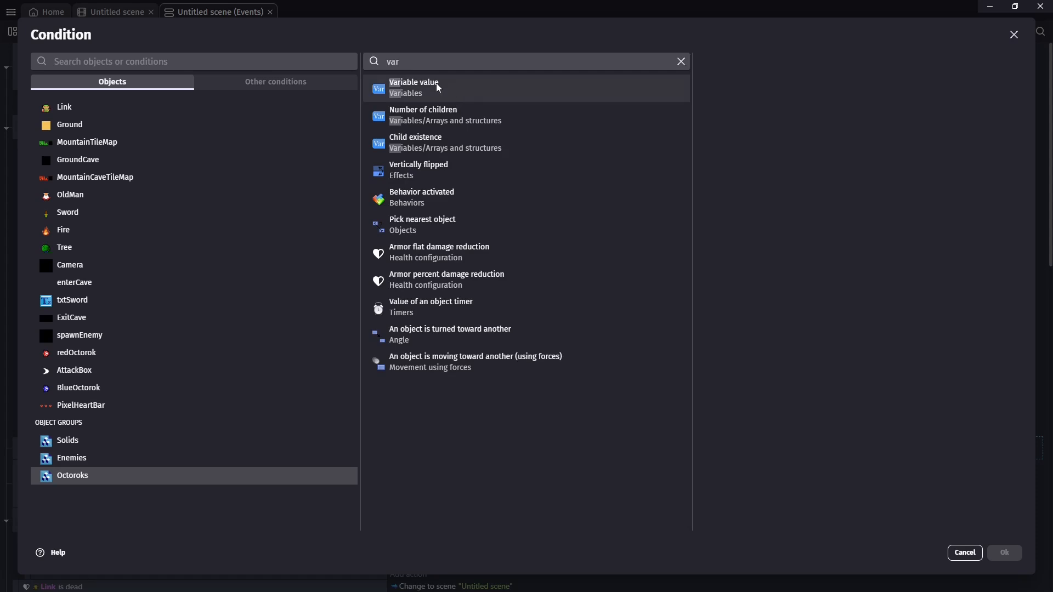
{"action": "left_click", "coordinate": [439, 88]}
{"action": "left_click", "coordinate": [741, 144]}
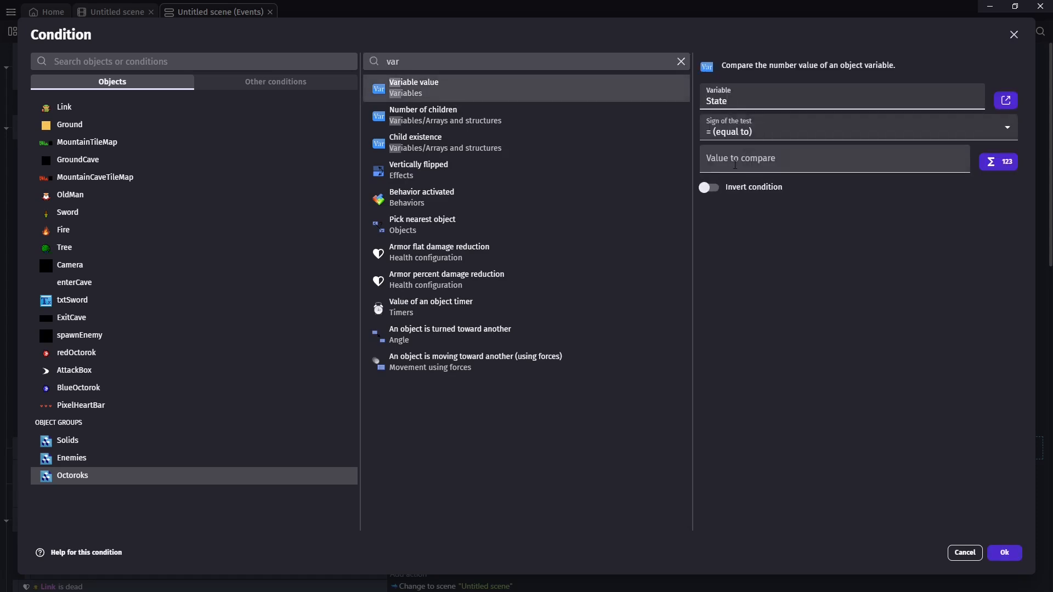
{"action": "left_click", "coordinate": [735, 160]}
{"action": "type", "text": "0"}
{"action": "left_click", "coordinate": [1005, 552]}
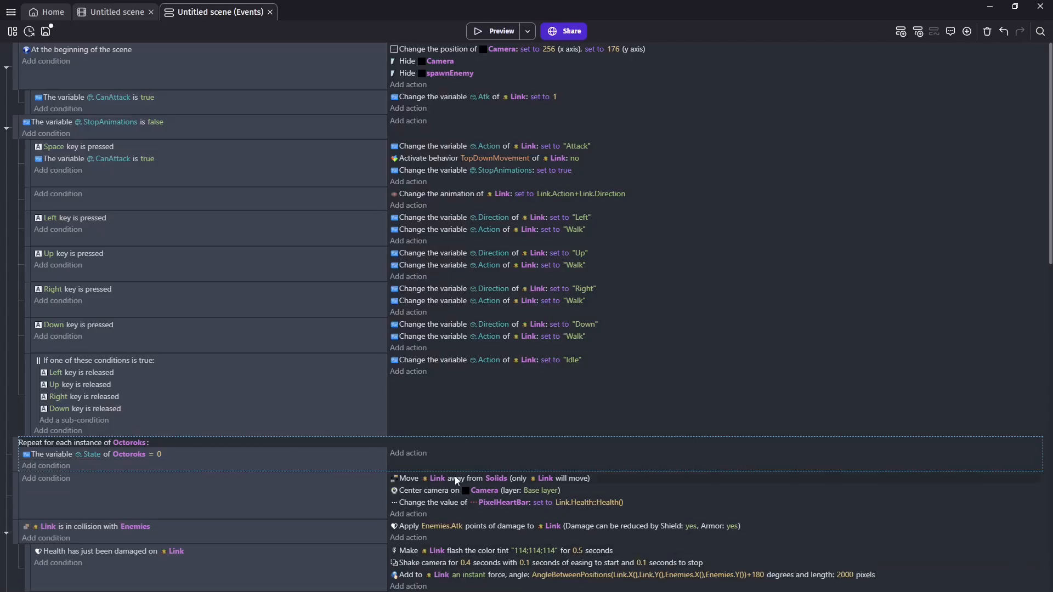
Step: Add an action to the State = 0 event that sets the Octoroks variable State to RandomInRange(1,4)
{"action": "left_click", "coordinate": [416, 453]}
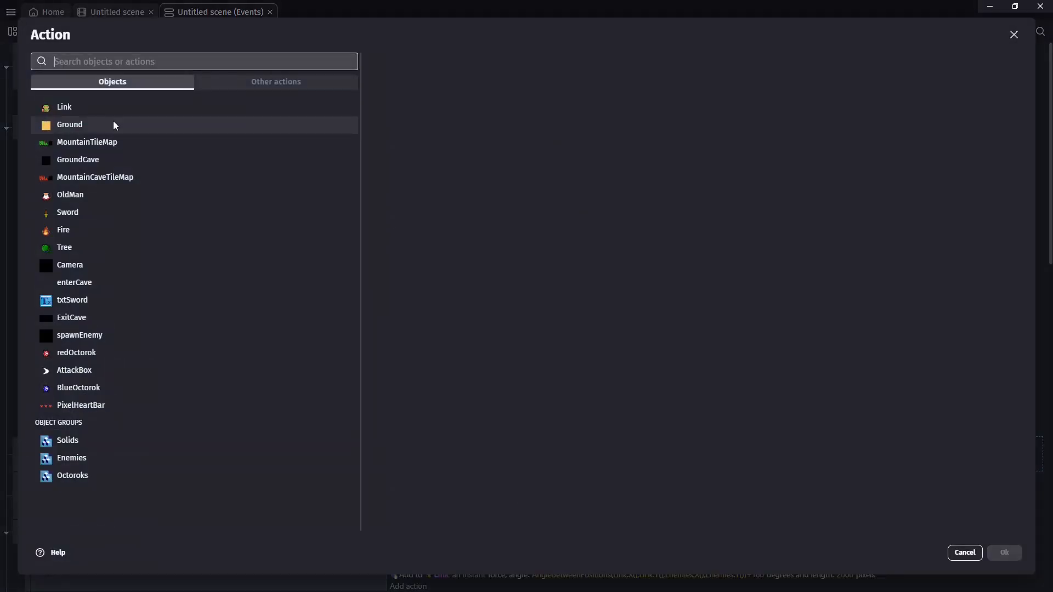
{"action": "left_click", "coordinate": [82, 475]}
{"action": "type", "text": "var"}
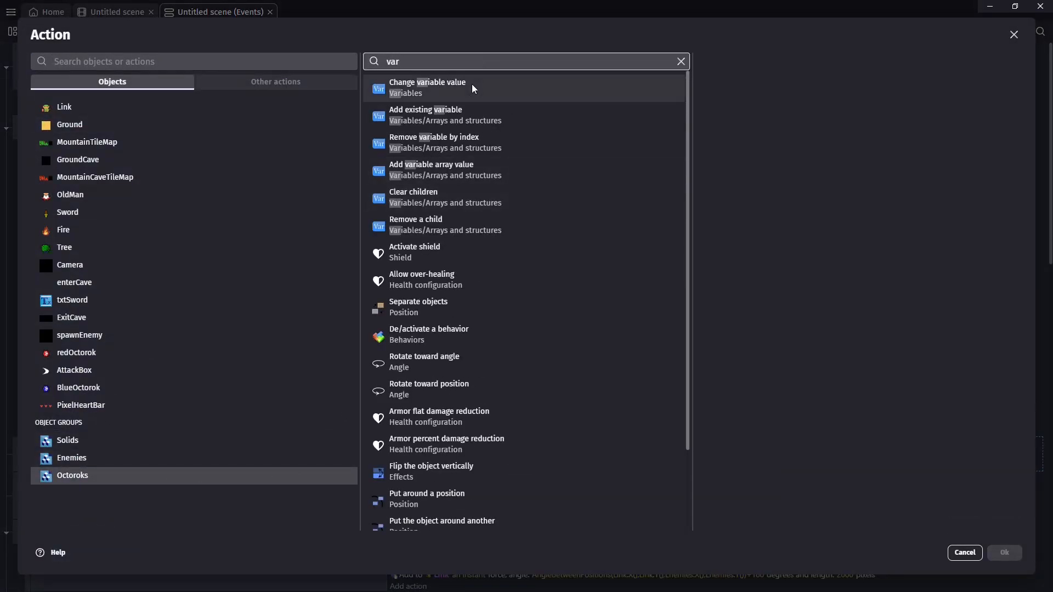
{"action": "left_click", "coordinate": [499, 87]}
{"action": "left_click", "coordinate": [750, 159]}
{"action": "type", "text": "RandomI"}
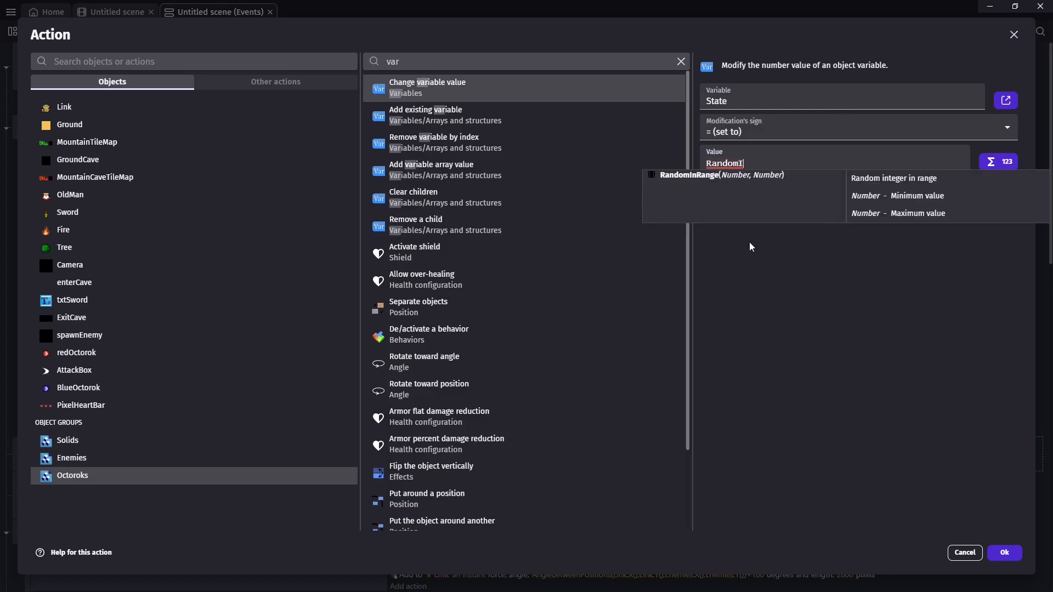
{"action": "key", "text": "Return"}
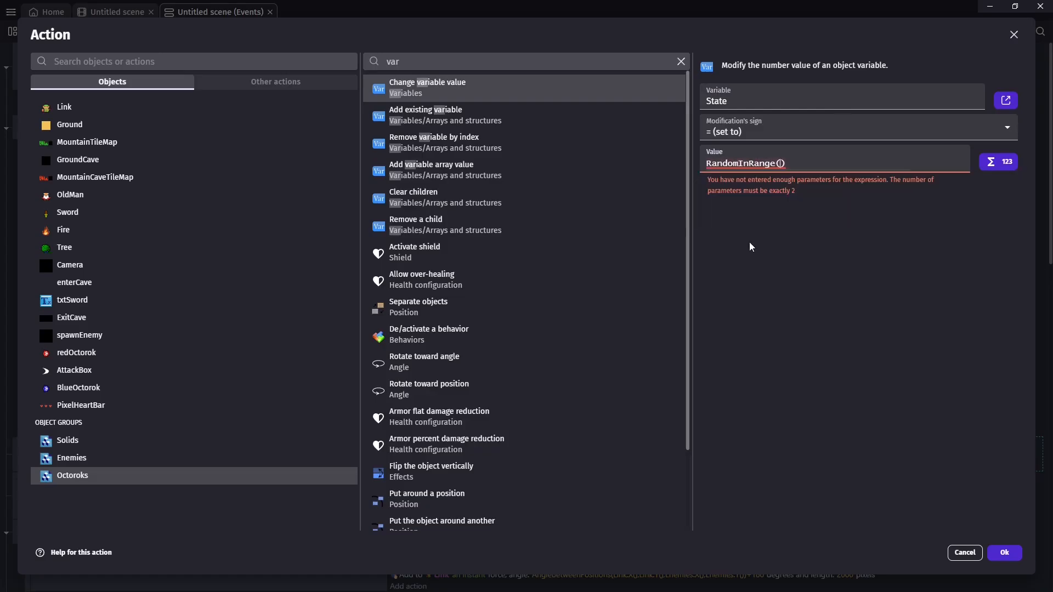
{"action": "type", "text": "1,4"}
{"action": "left_click", "coordinate": [1013, 554]}
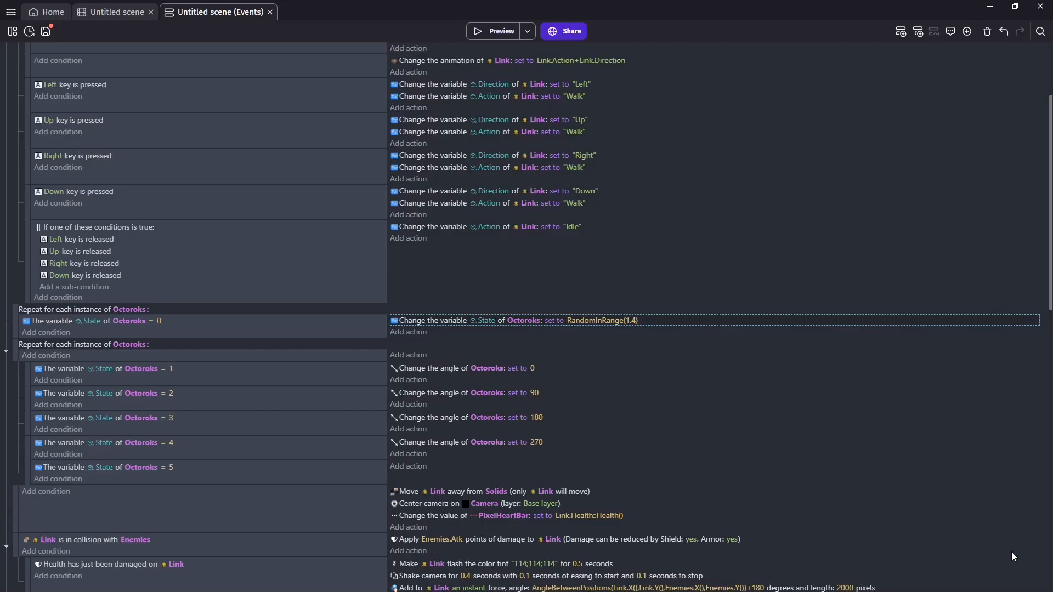
Step: Add an action to the State = 0 event that starts or resets the Octoroks object timer "ChangeState"
{"action": "left_click", "coordinate": [408, 332]}
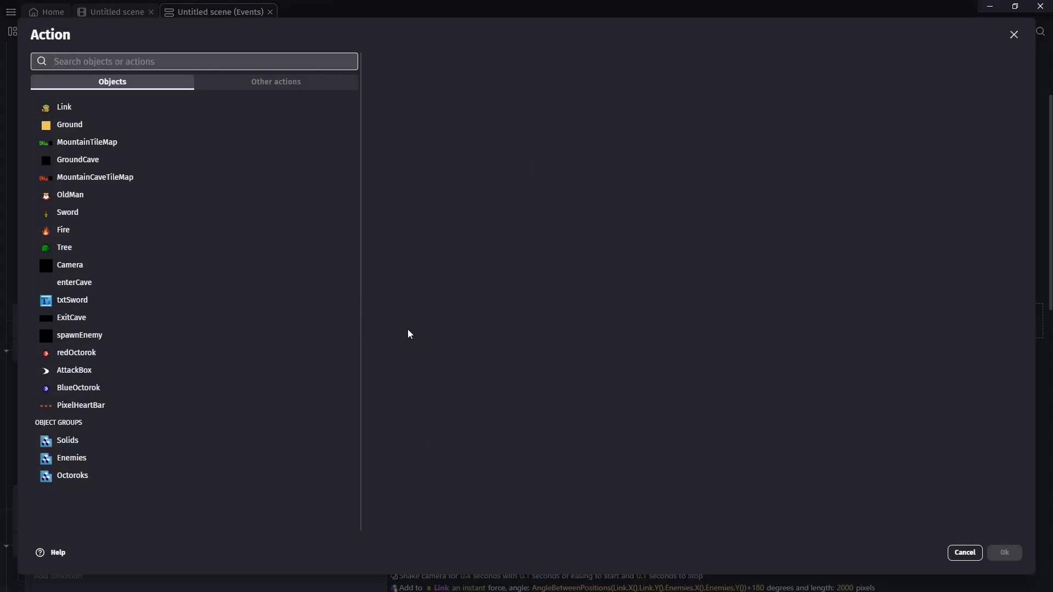
{"action": "left_click", "coordinate": [91, 480]}
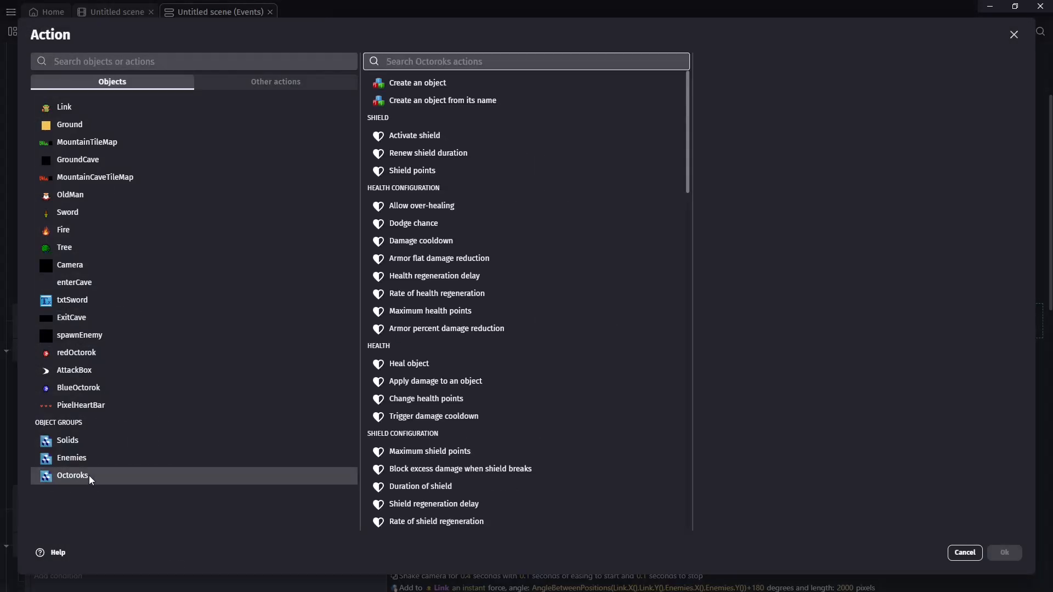
{"action": "type", "text": "tim"}
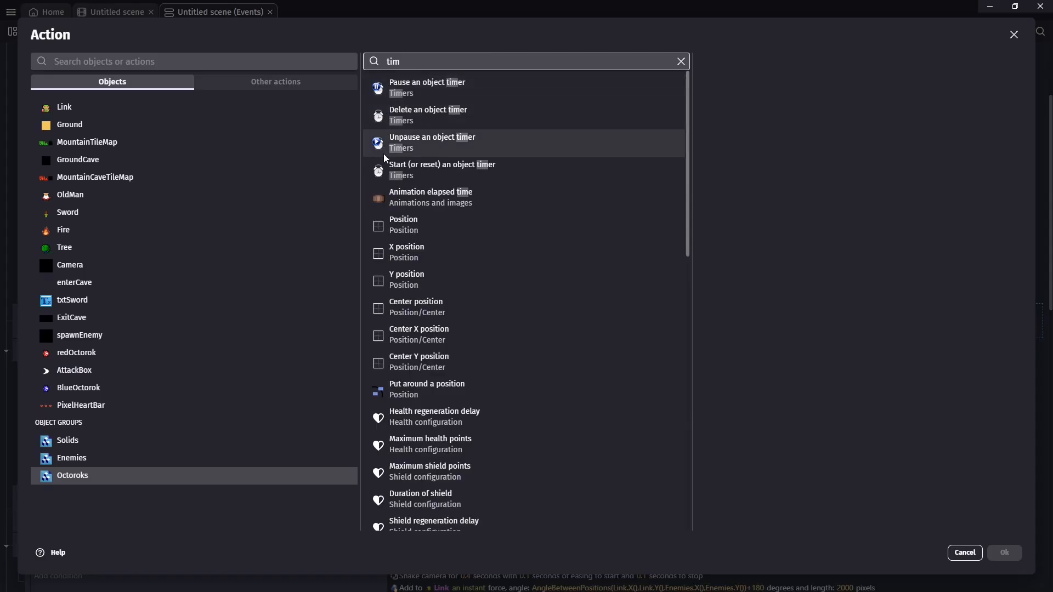
{"action": "left_click", "coordinate": [387, 167]}
{"action": "type", "text": "\"Chang"}
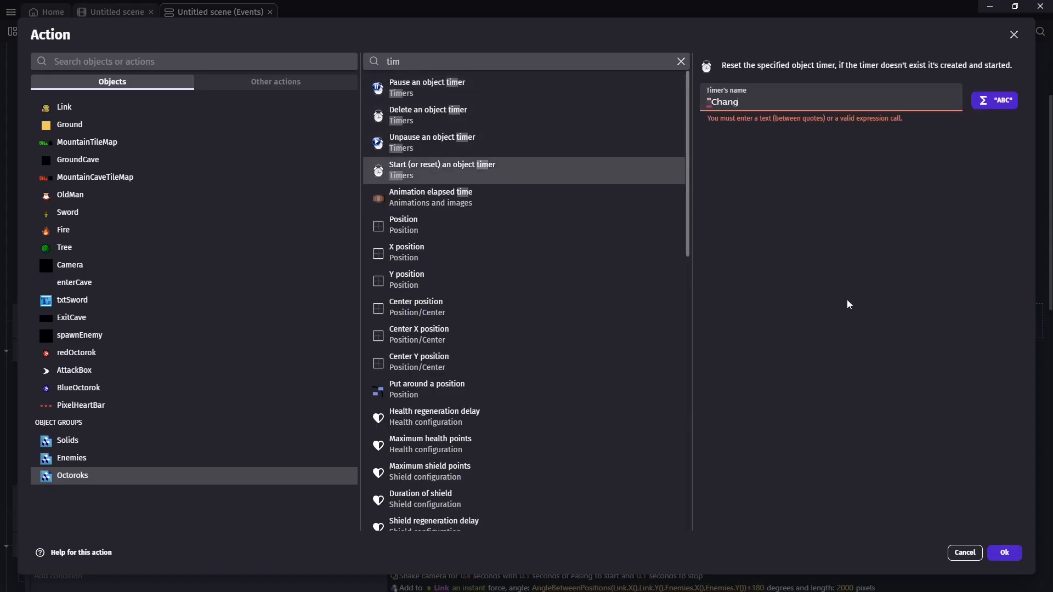
{"action": "type", "text": "eState\""}
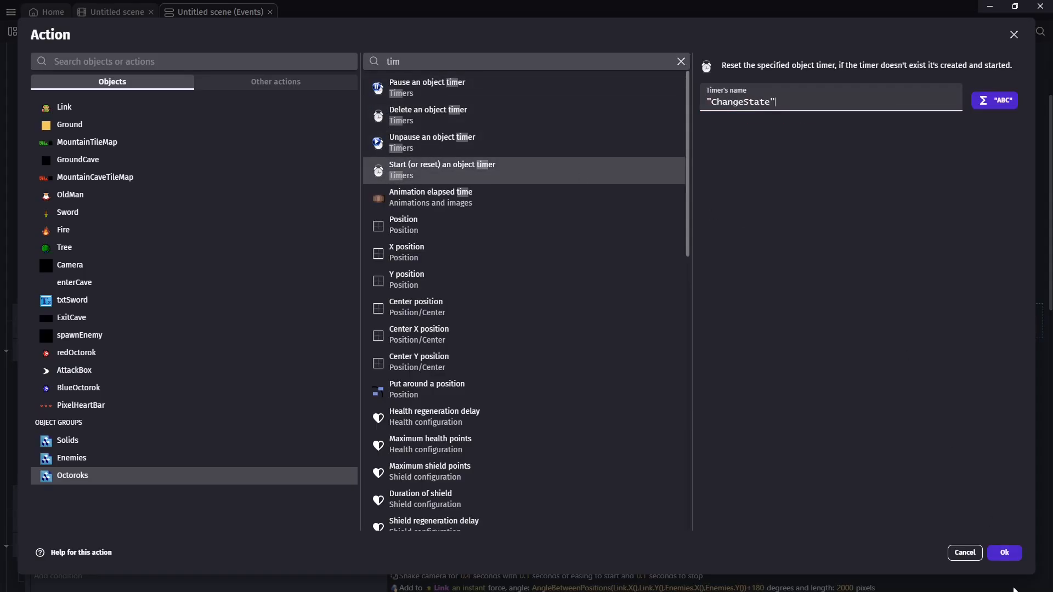
{"action": "left_click", "coordinate": [1007, 555]}
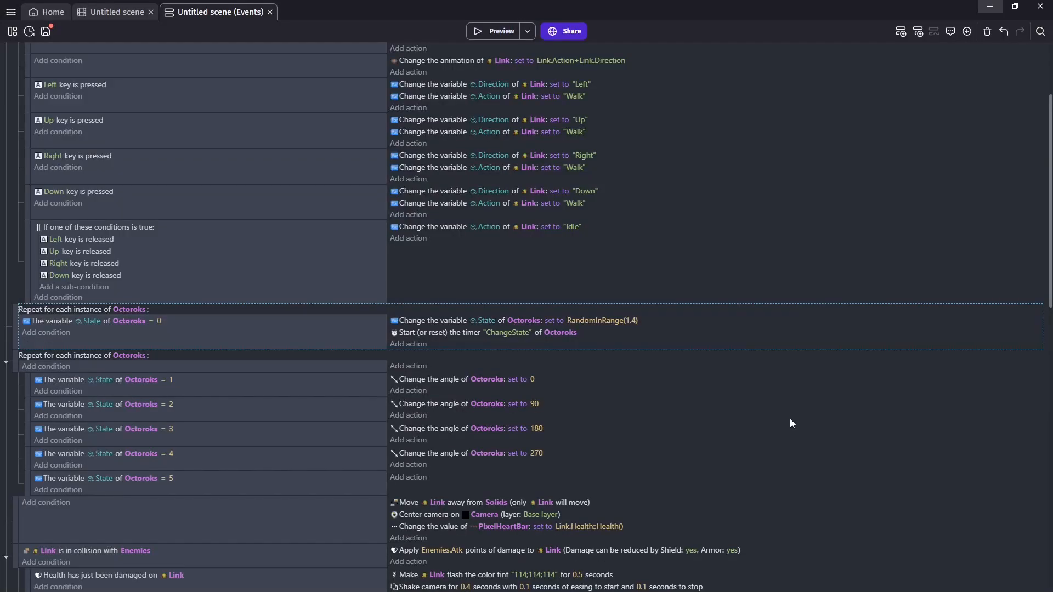
Step: Start a game preview with the debugger, walk Link to the left, and return to the debugger
{"action": "left_click", "coordinate": [528, 32]}
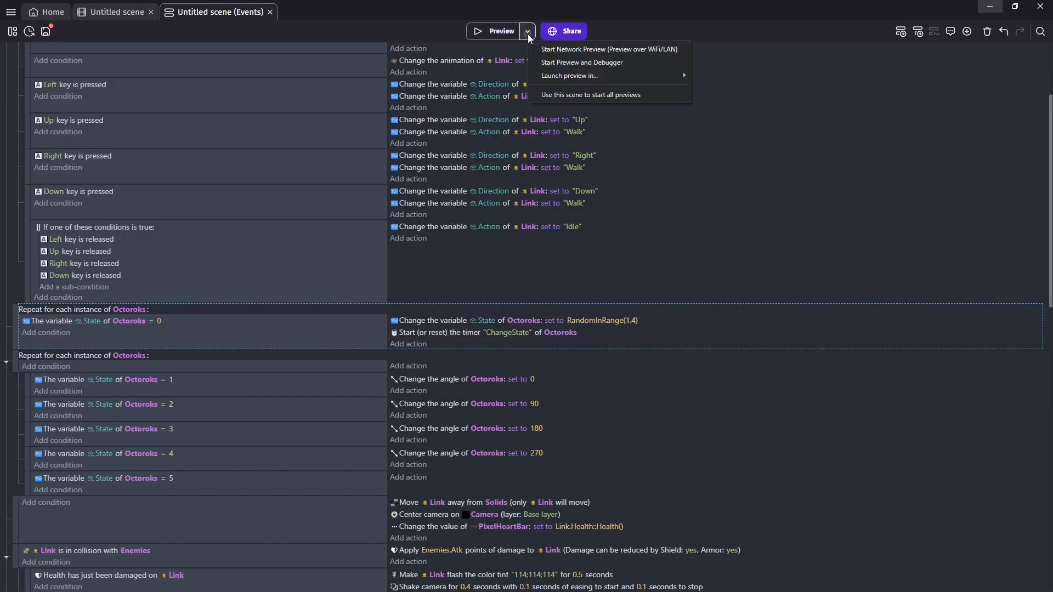
{"action": "left_click", "coordinate": [547, 63]}
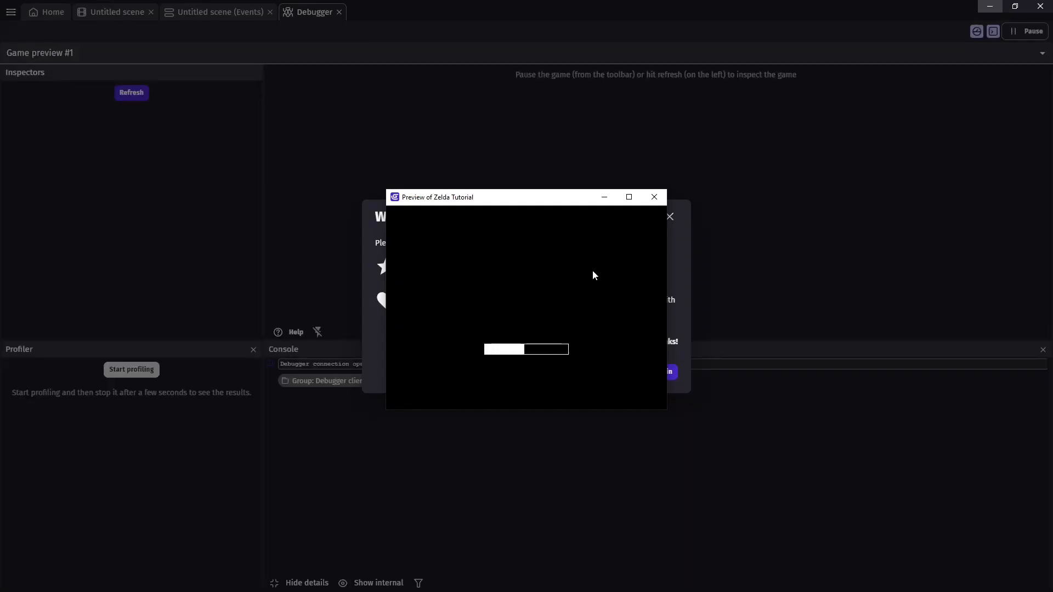
{"action": "key", "text": "Left"}
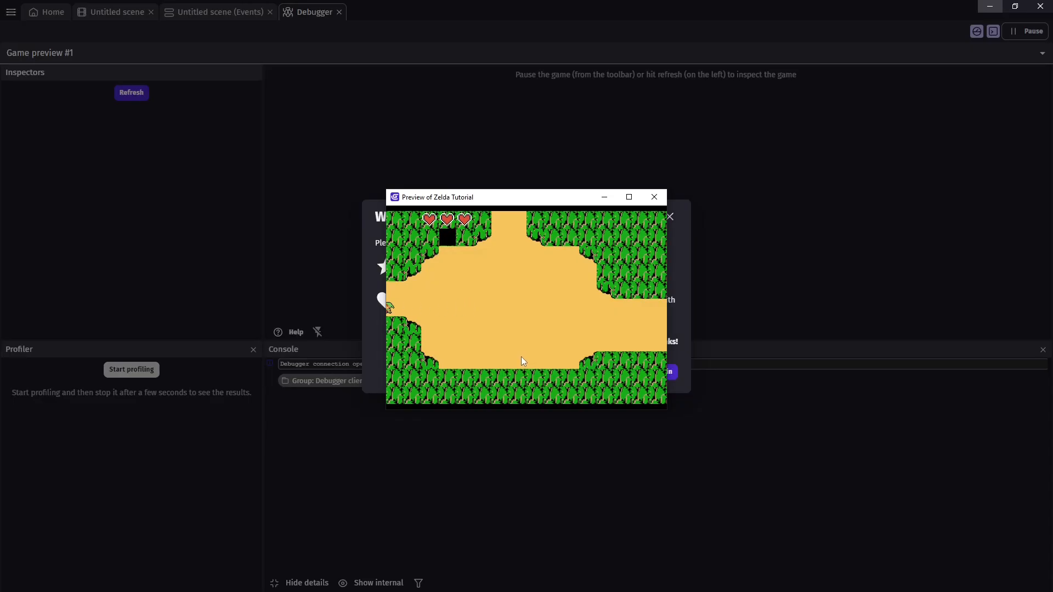
{"action": "left_click", "coordinate": [358, 300]}
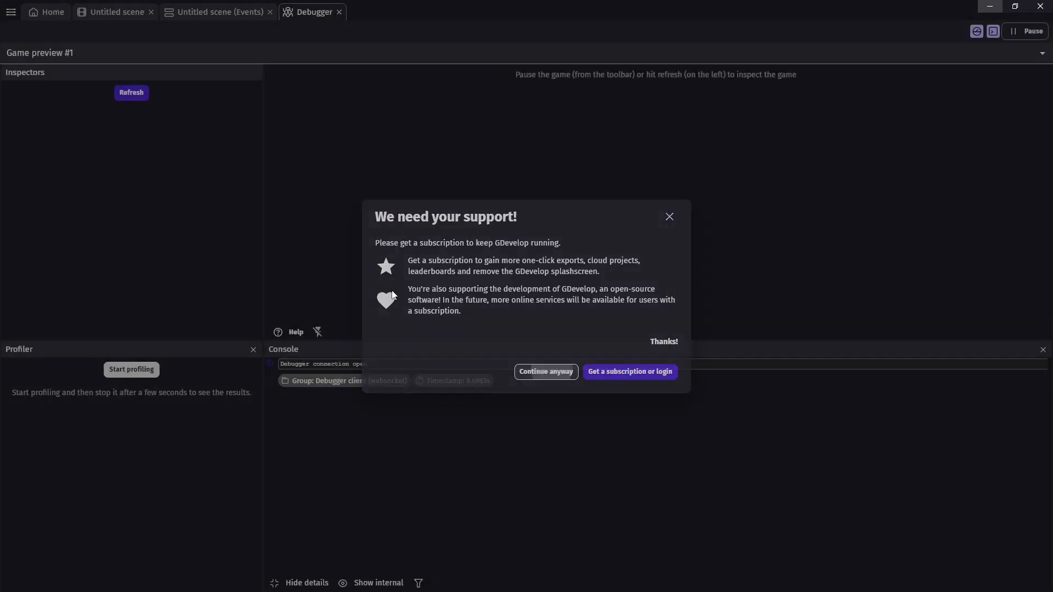
Step: Dismiss the subscription prompt, refresh the debugger's inspectors, and examine the variables of the first redOctorok instance
{"action": "left_click", "coordinate": [547, 372]}
{"action": "left_click", "coordinate": [132, 92]}
{"action": "left_click_drag", "start_coordinate": [260, 128], "coordinate": [262, 226]}
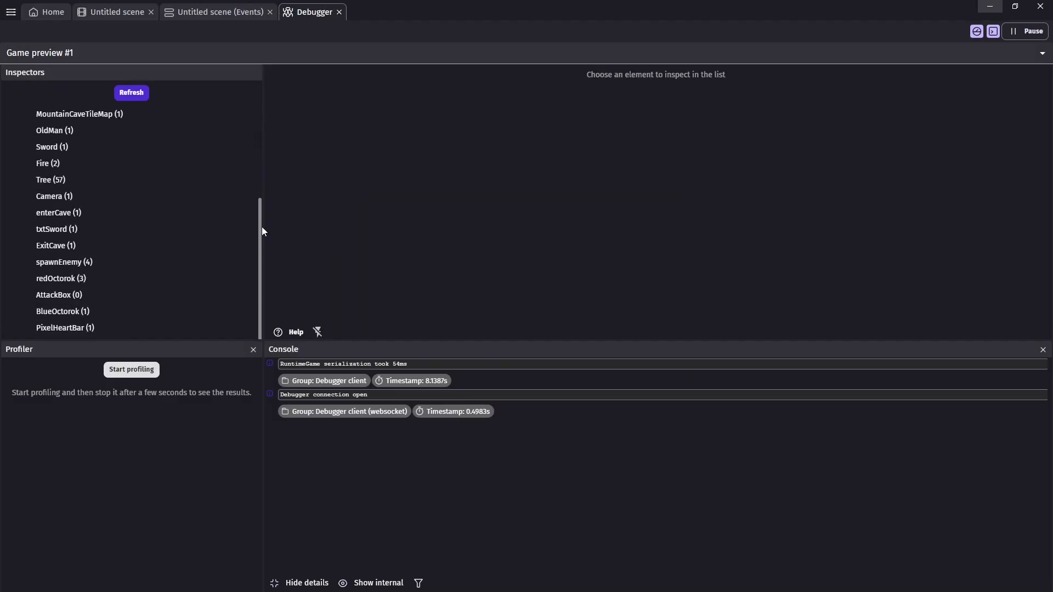
{"action": "left_click", "coordinate": [64, 278]}
{"action": "left_click", "coordinate": [68, 295]}
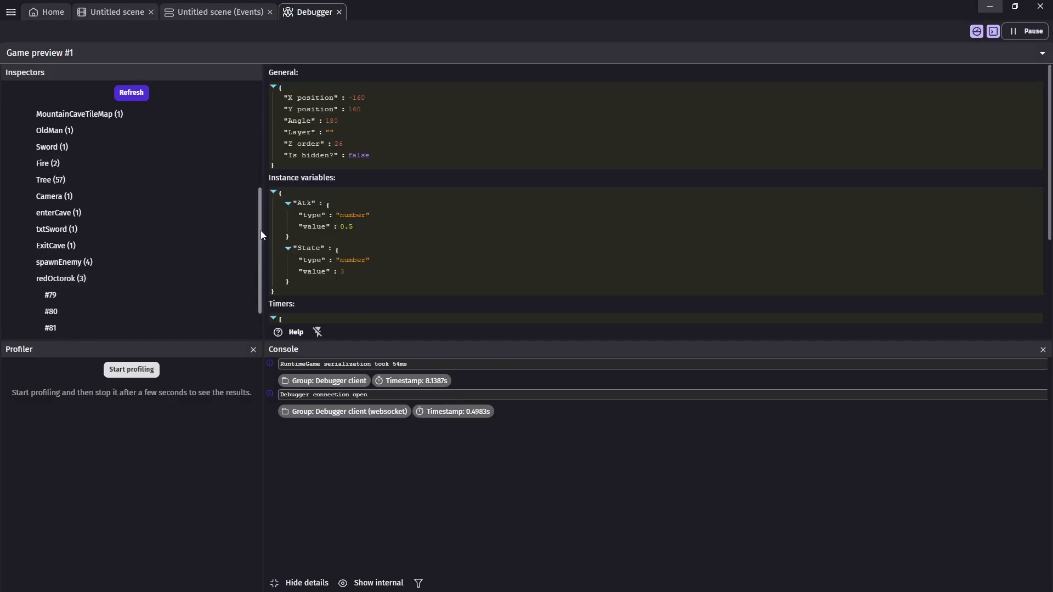
Step: Examine the position, angle and State variable of the other redOctorok instances and of the BlueOctorok instance
{"action": "left_click_drag", "start_coordinate": [261, 230], "coordinate": [261, 254]}
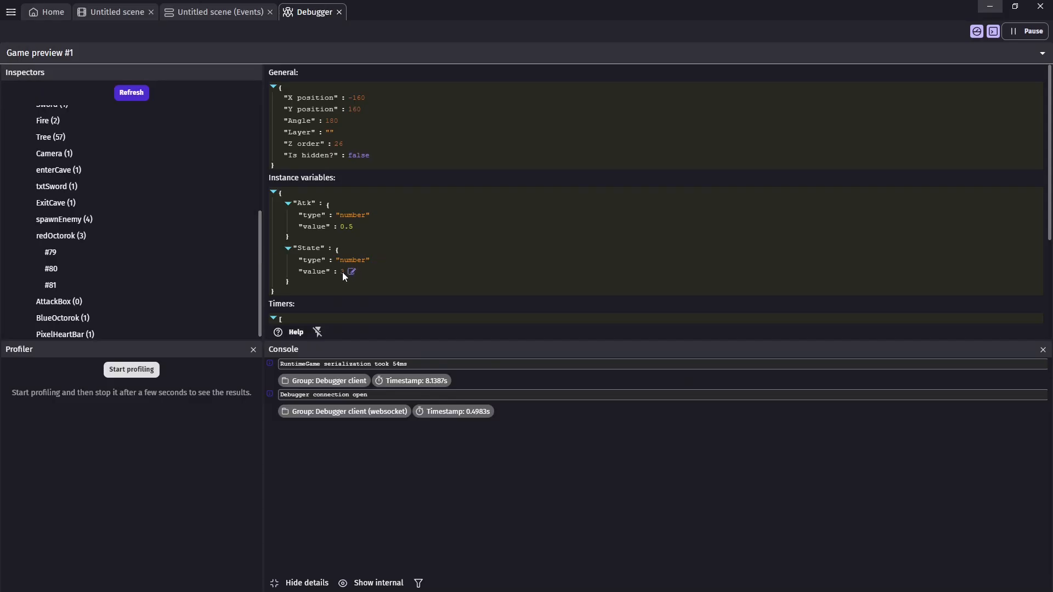
{"action": "left_click", "coordinate": [56, 287]}
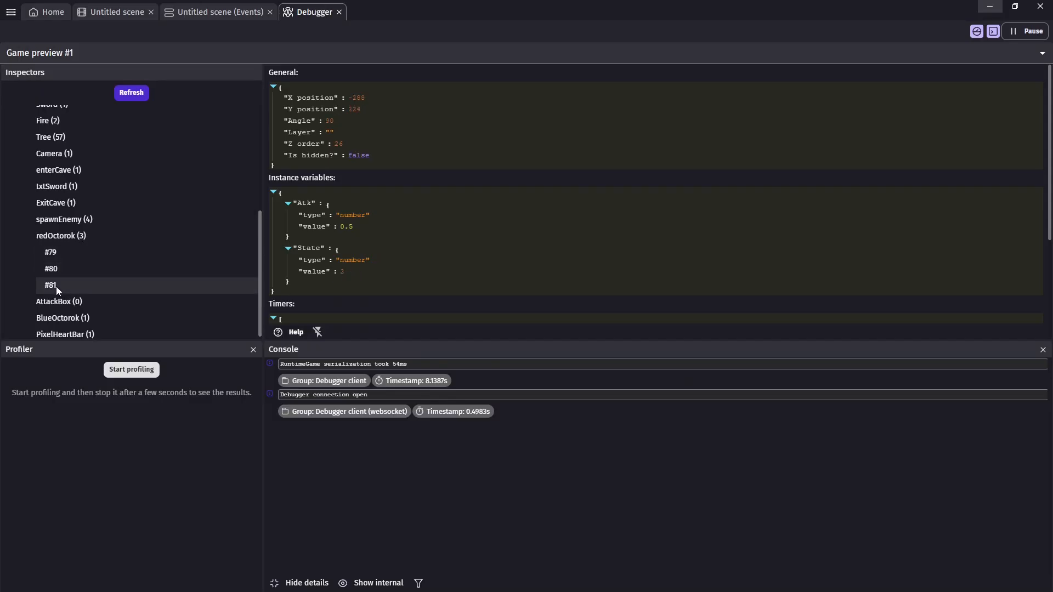
{"action": "left_click", "coordinate": [64, 254]}
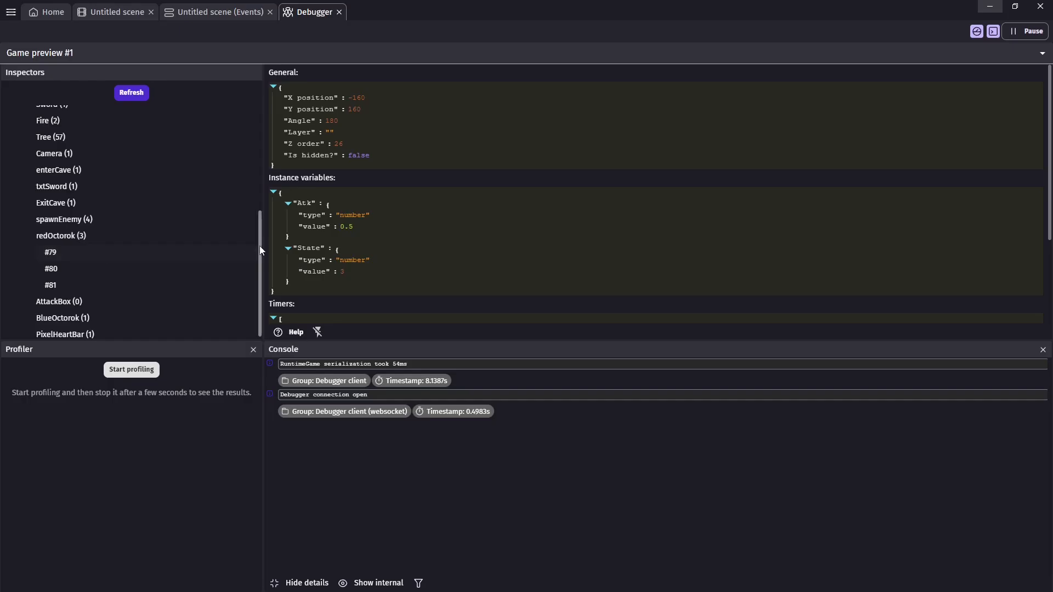
{"action": "left_click_drag", "start_coordinate": [258, 246], "coordinate": [260, 255]}
{"action": "left_click", "coordinate": [77, 317]}
{"action": "left_click", "coordinate": [70, 328]}
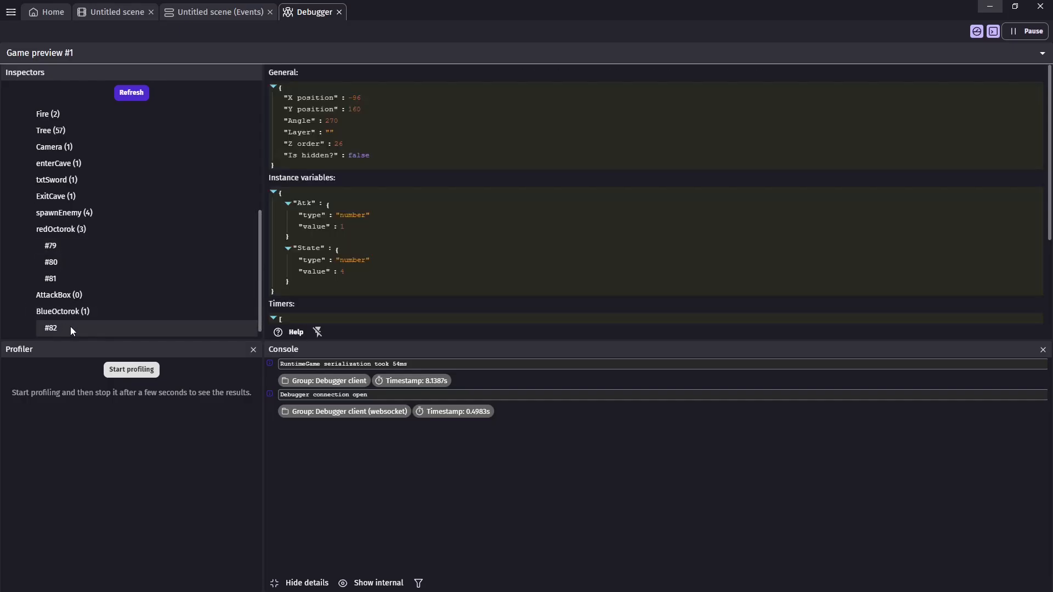
Step: Return to the scene's events and review the Octoroks State 1 to 5 sub-events and their change-angle actions
{"action": "left_click", "coordinate": [220, 12]}
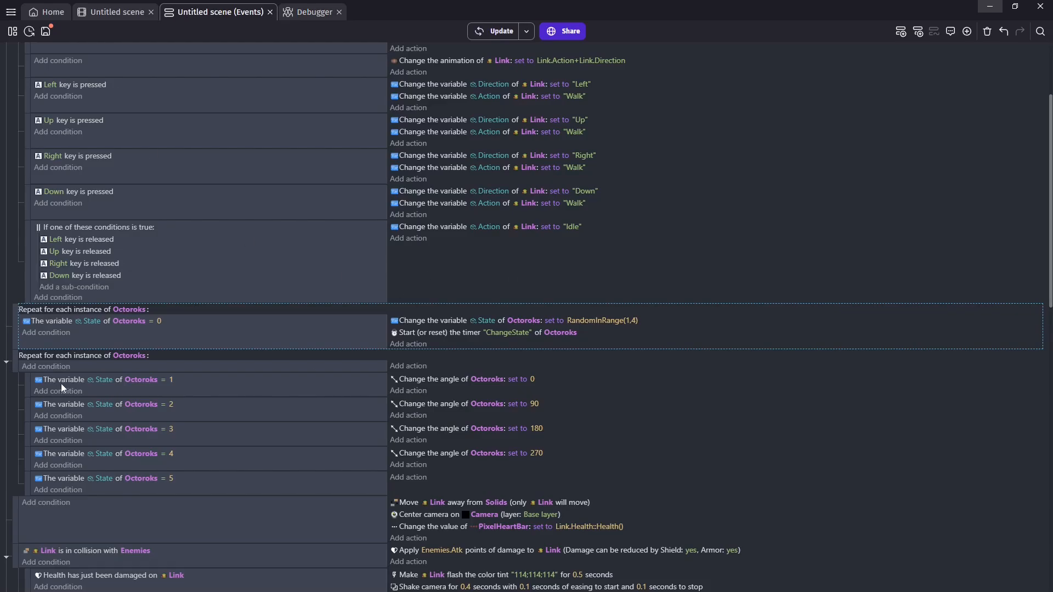
{"action": "left_click", "coordinate": [22, 361]}
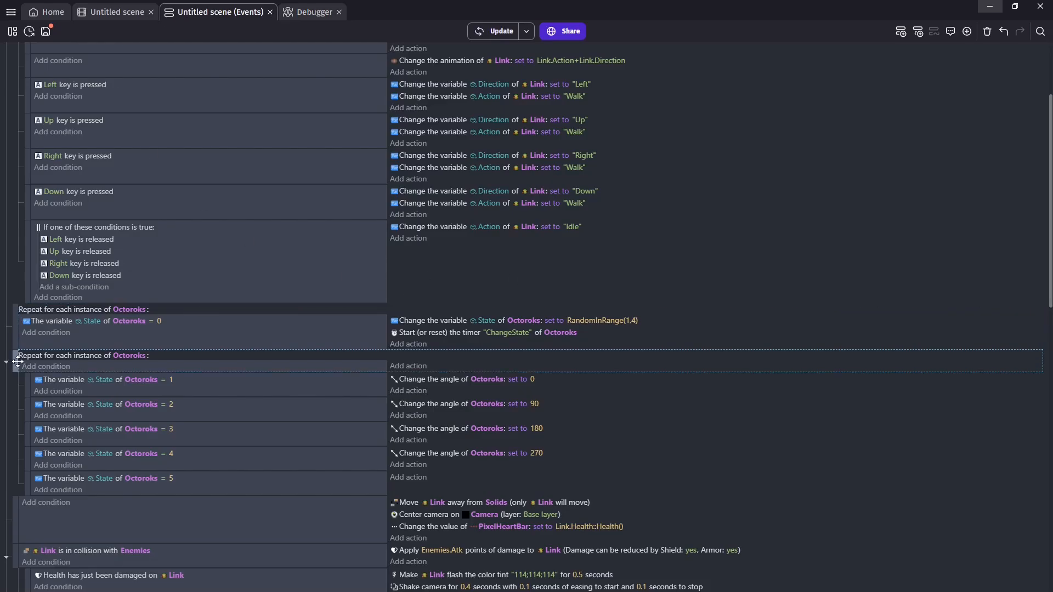
{"action": "left_click", "coordinate": [27, 382]}
{"action": "left_click", "coordinate": [27, 413]}
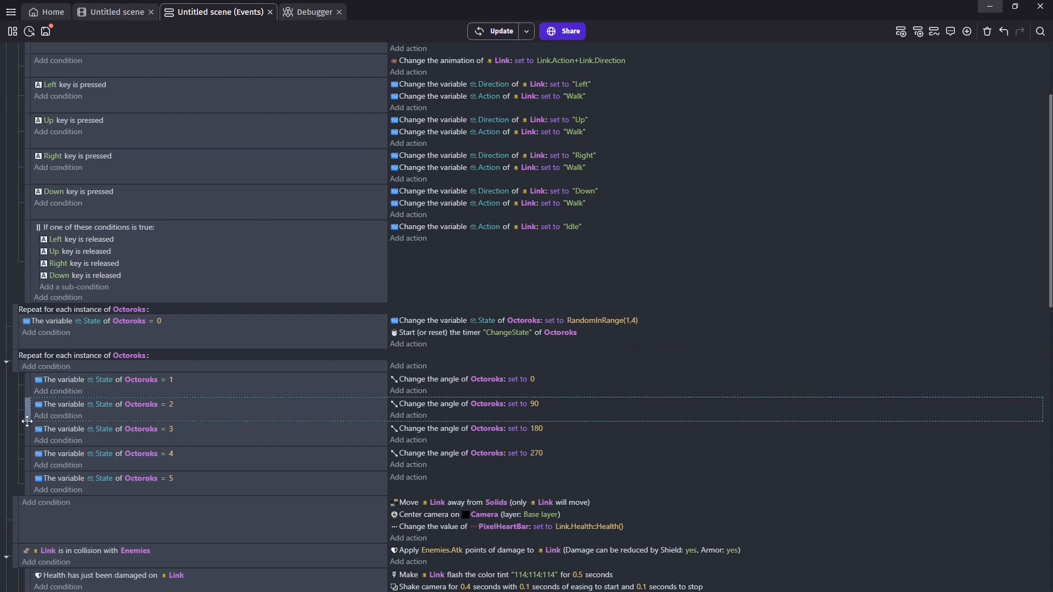
{"action": "left_click", "coordinate": [28, 439]}
{"action": "left_click", "coordinate": [28, 462]}
{"action": "left_click", "coordinate": [26, 485]}
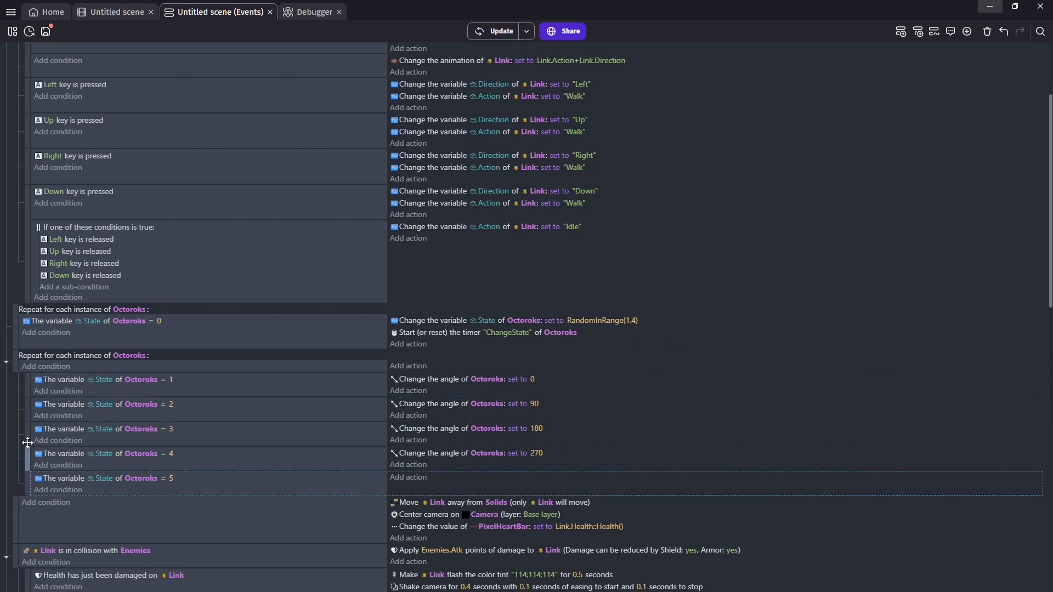
{"action": "left_click", "coordinate": [538, 394]}
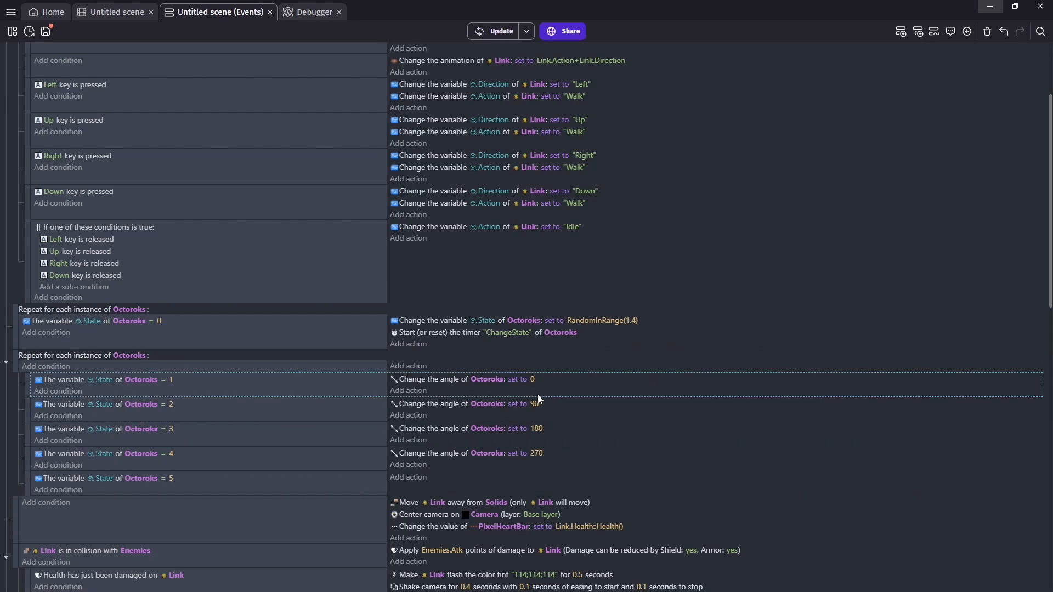
{"action": "left_click", "coordinate": [443, 406]}
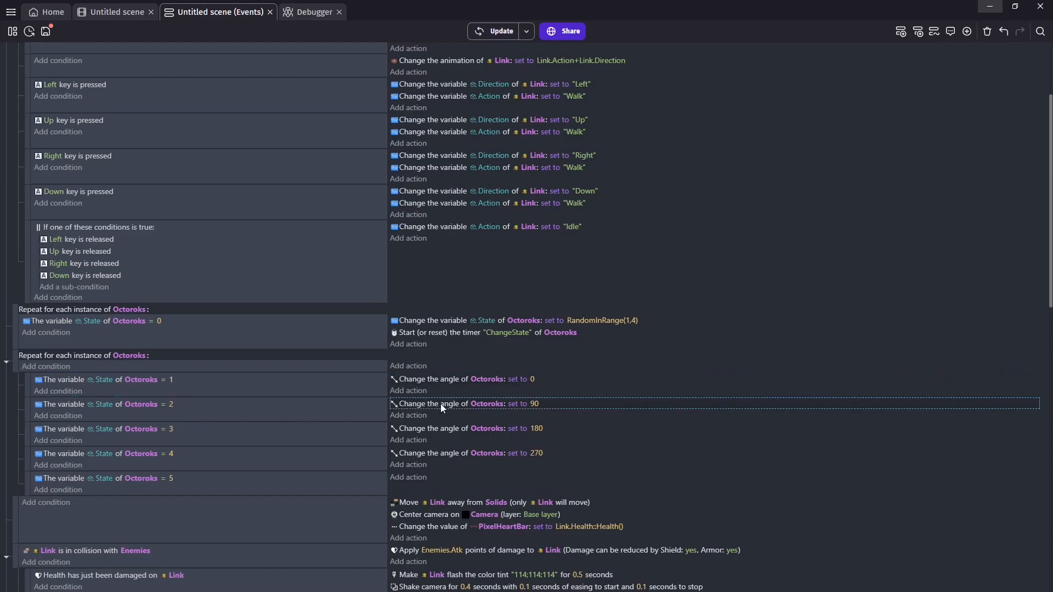
{"action": "left_click", "coordinate": [449, 430]}
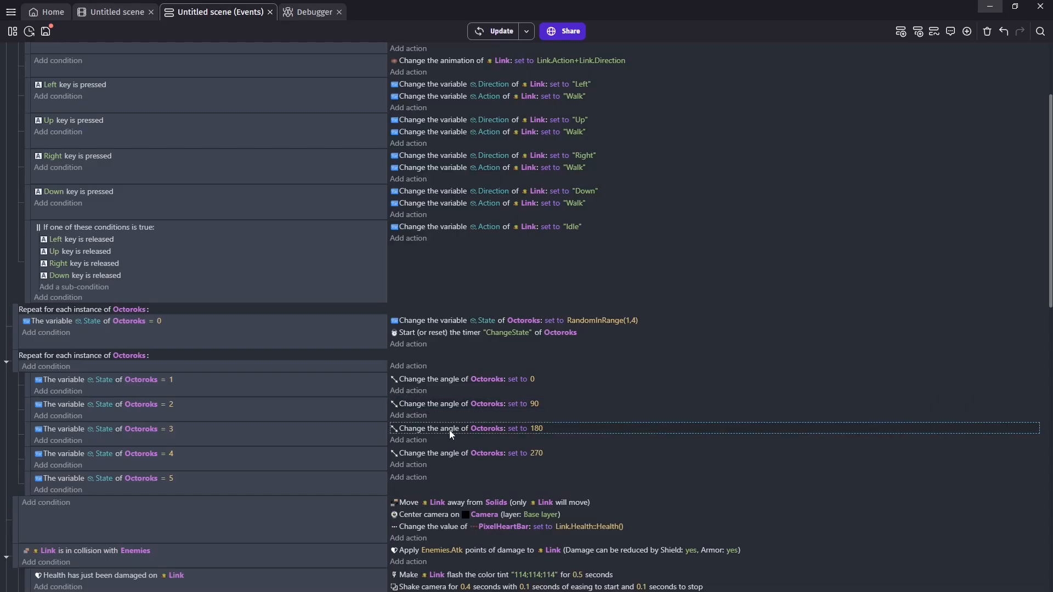
{"action": "left_click", "coordinate": [444, 456]}
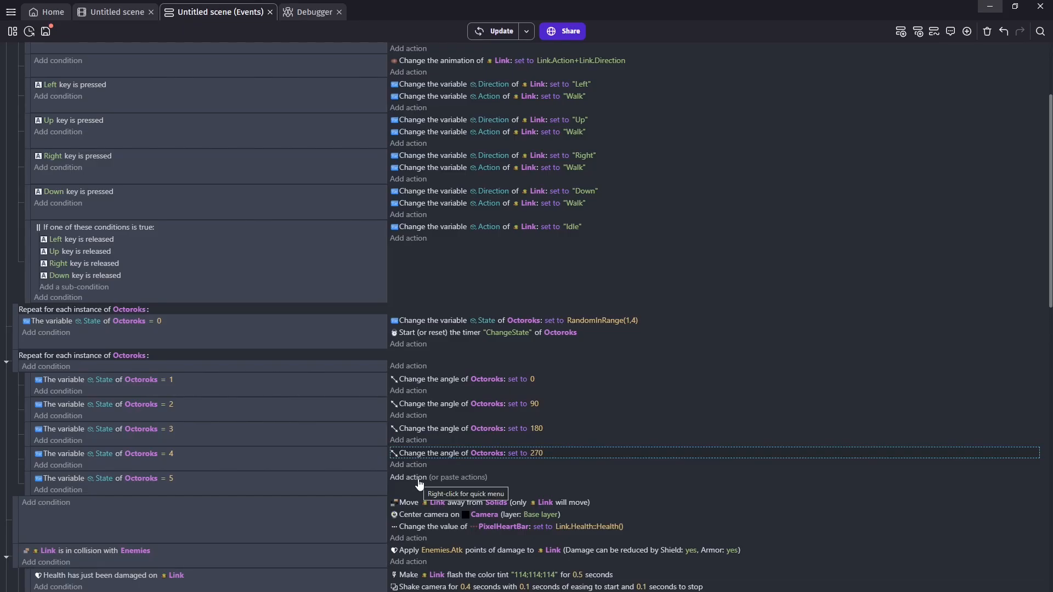
Step: Add an instant force (angle) action for Octoroks to the State = 1 event, with angle Octoroks.Angle() and speed 72
{"action": "left_click", "coordinate": [402, 392]}
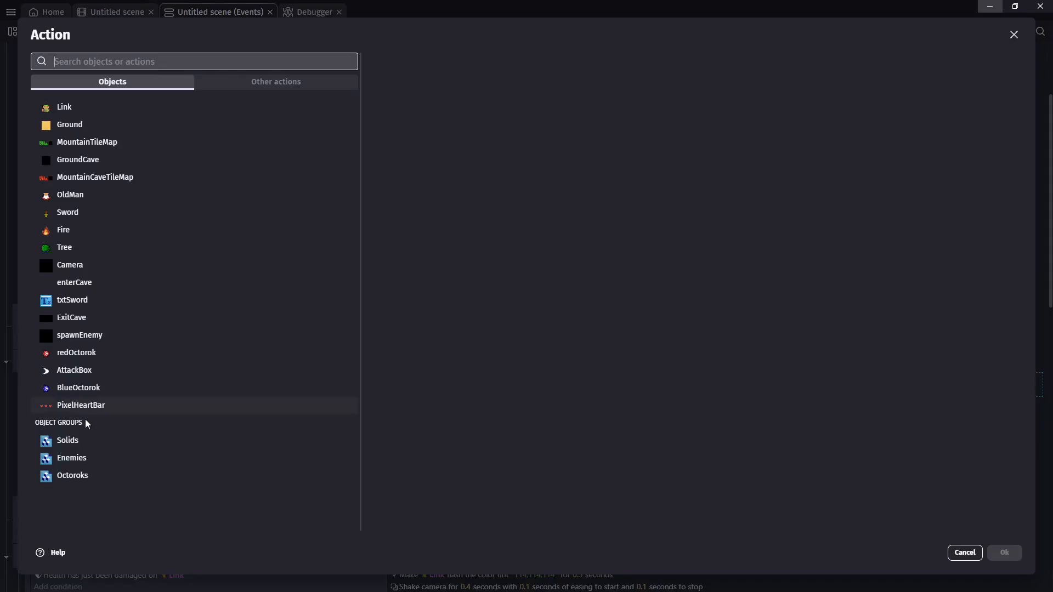
{"action": "left_click", "coordinate": [83, 478]}
{"action": "type", "text": "for"}
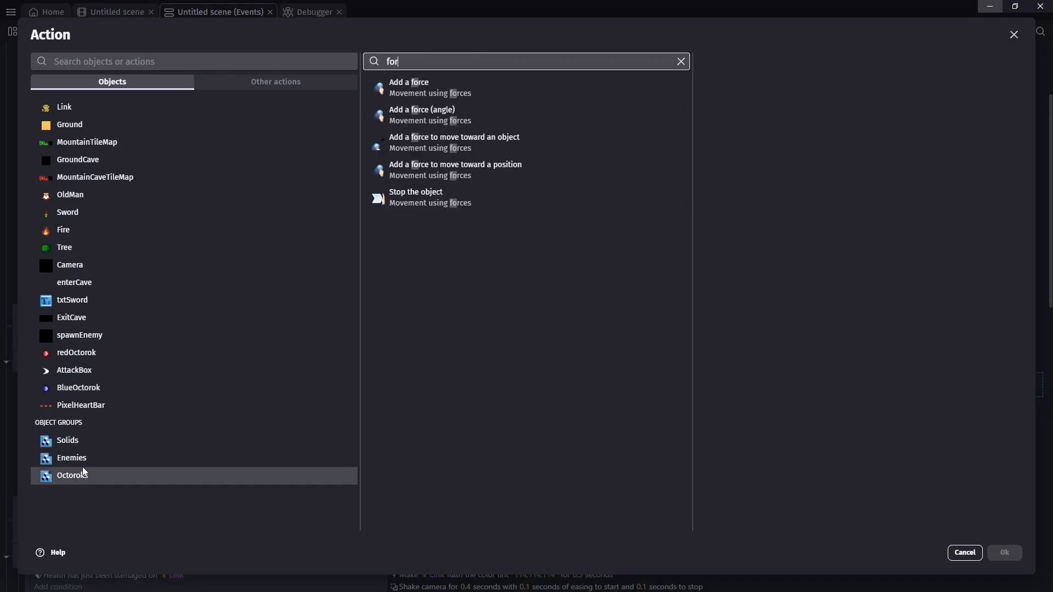
{"action": "left_click", "coordinate": [440, 119]}
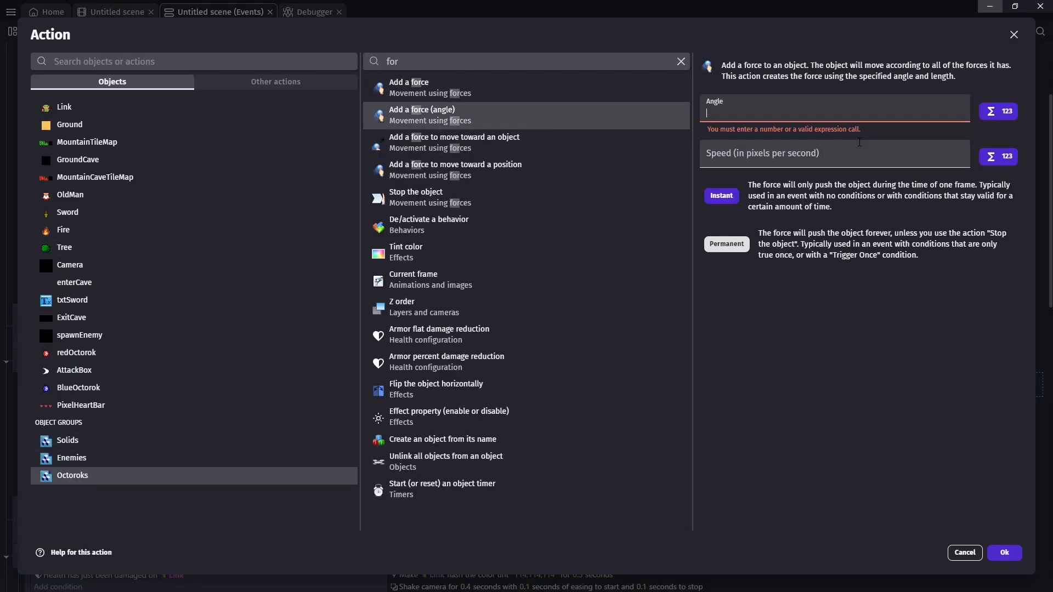
{"action": "type", "text": "Oc"}
{"action": "key", "text": "Down"}
{"action": "key", "text": "Down"}
{"action": "key", "text": "Return"}
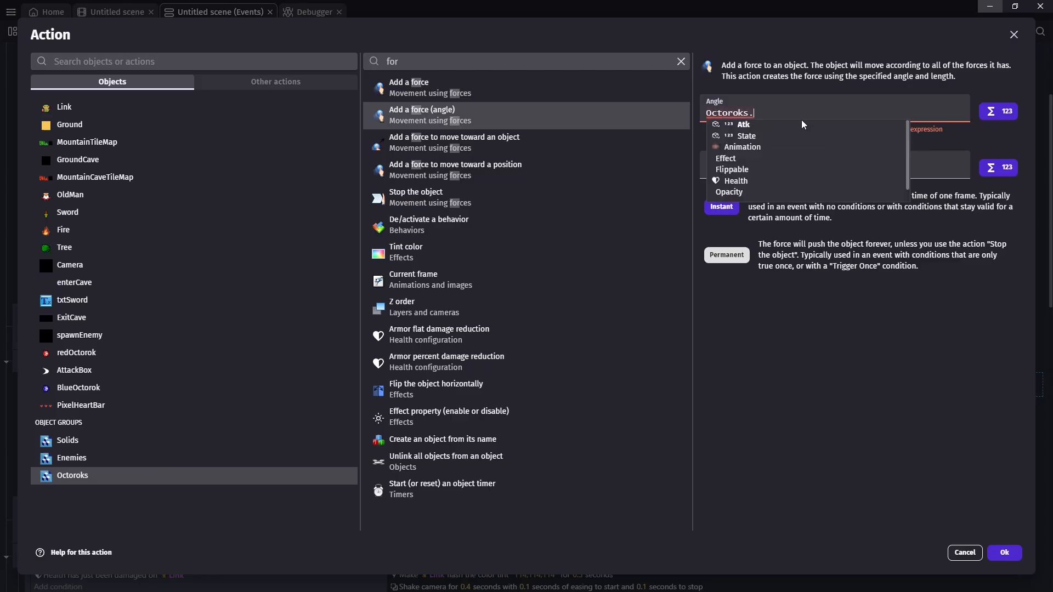
{"action": "type", "text": "A"}
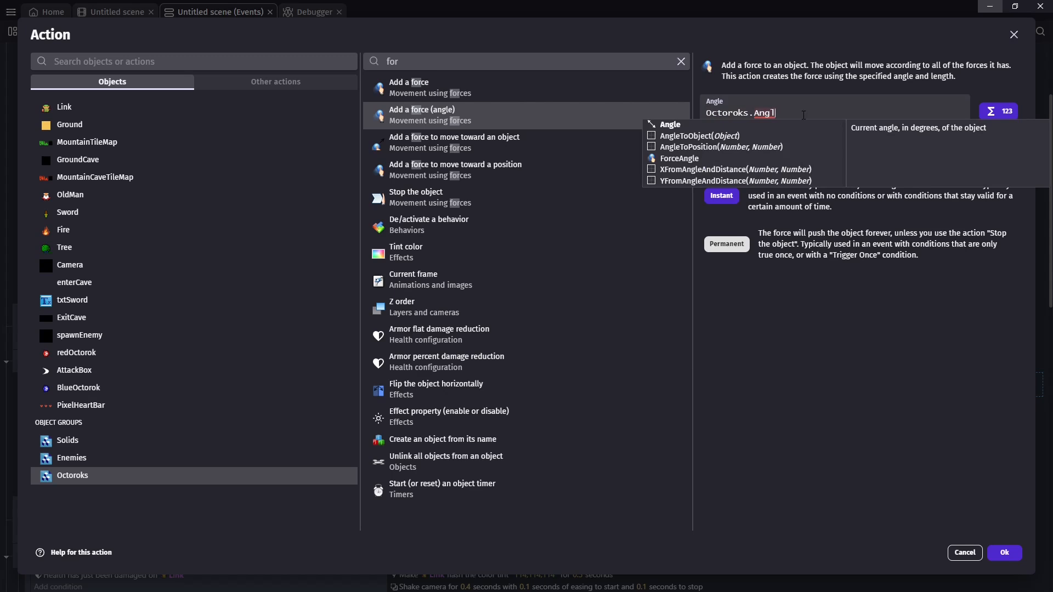
{"action": "key", "text": "Escape"}
{"action": "left_click", "coordinate": [780, 143]}
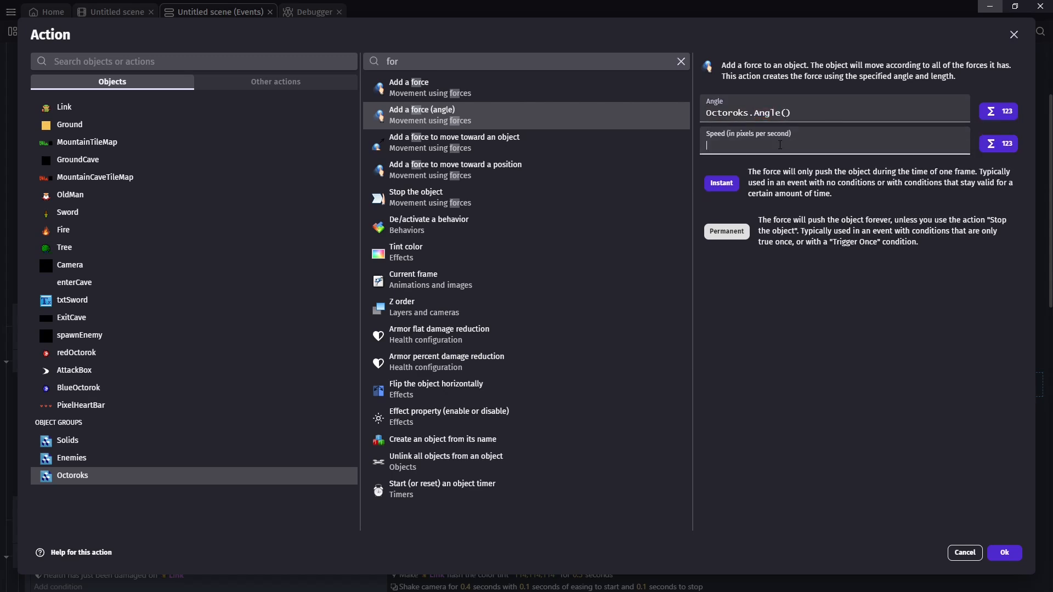
{"action": "type", "text": "72"}
{"action": "left_click", "coordinate": [1004, 553]}
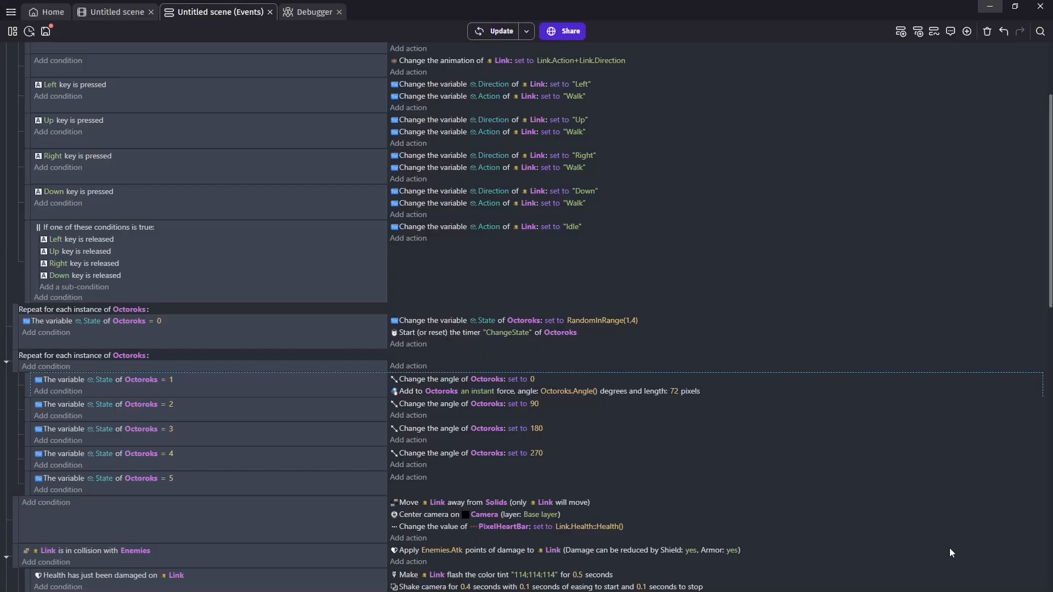
Step: Copy the Octoroks force action from the State = 1 event into the State = 2, State = 3 and State = 4 events
{"action": "left_click", "coordinate": [409, 393]}
{"action": "key", "text": "ctrl+c"}
{"action": "left_click", "coordinate": [439, 427]}
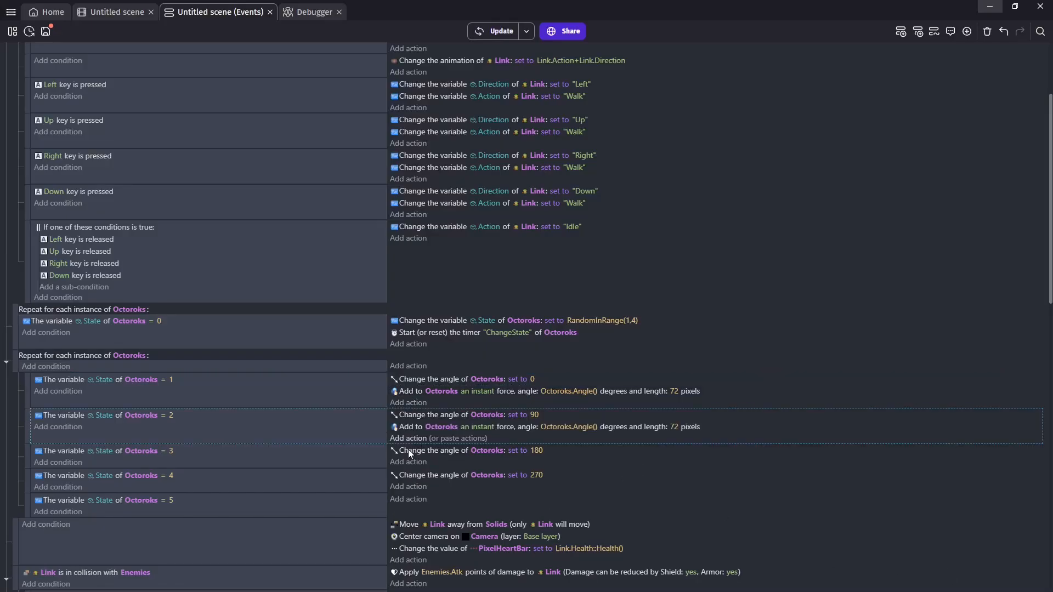
{"action": "left_click", "coordinate": [438, 462]}
{"action": "key", "text": "ctrl+v"}
{"action": "left_click", "coordinate": [456, 499]}
{"action": "key", "text": "ctrl+v"}
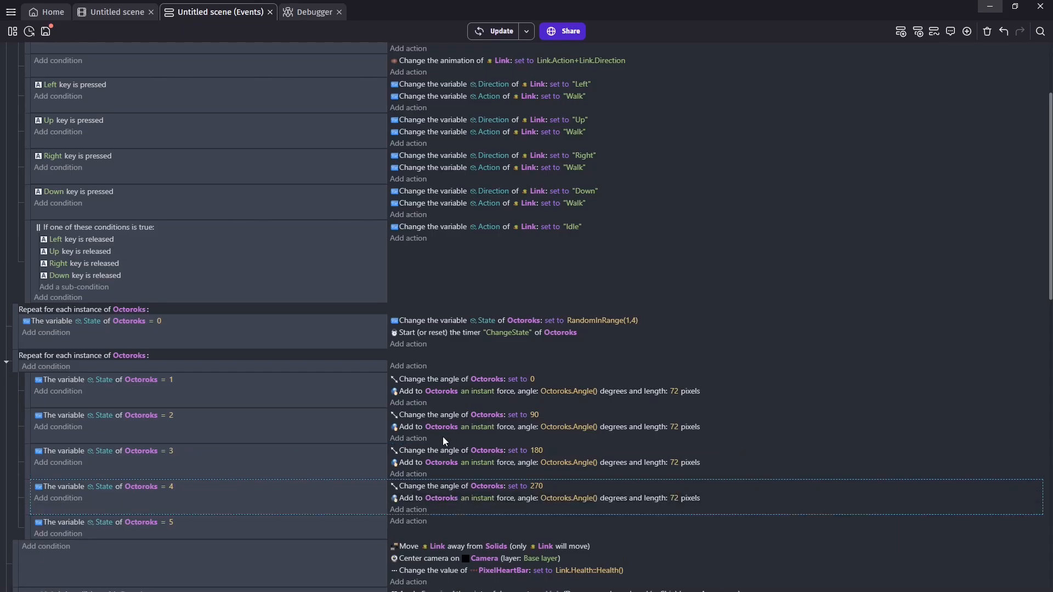
Step: Add an action to the State = 5 event that sets the Octoroks angle to RandomInRange(0,3)*90
{"action": "left_click", "coordinate": [402, 522]}
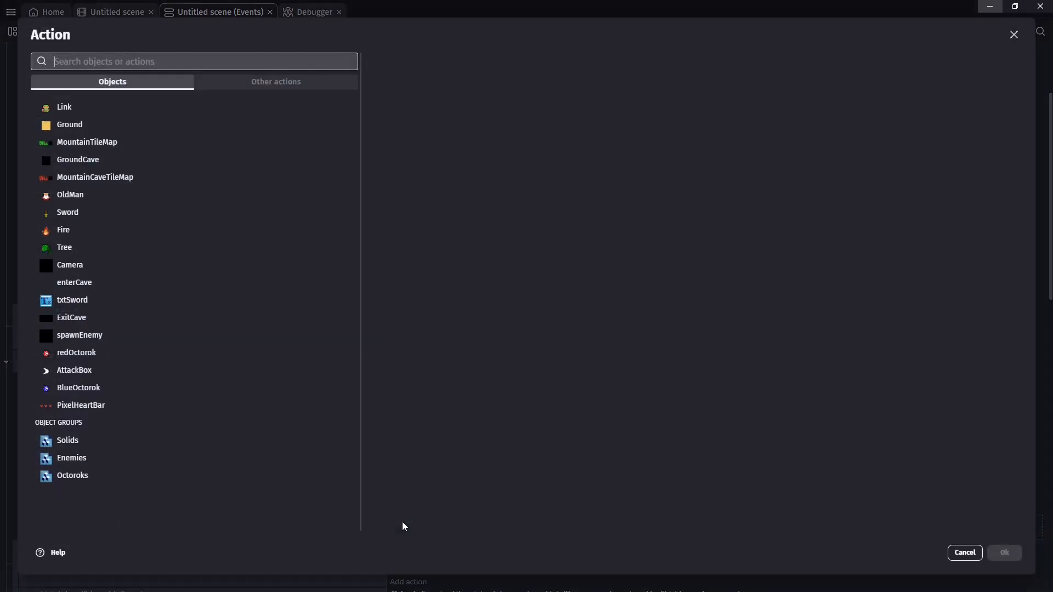
{"action": "left_click", "coordinate": [120, 465]}
{"action": "left_click", "coordinate": [114, 476]}
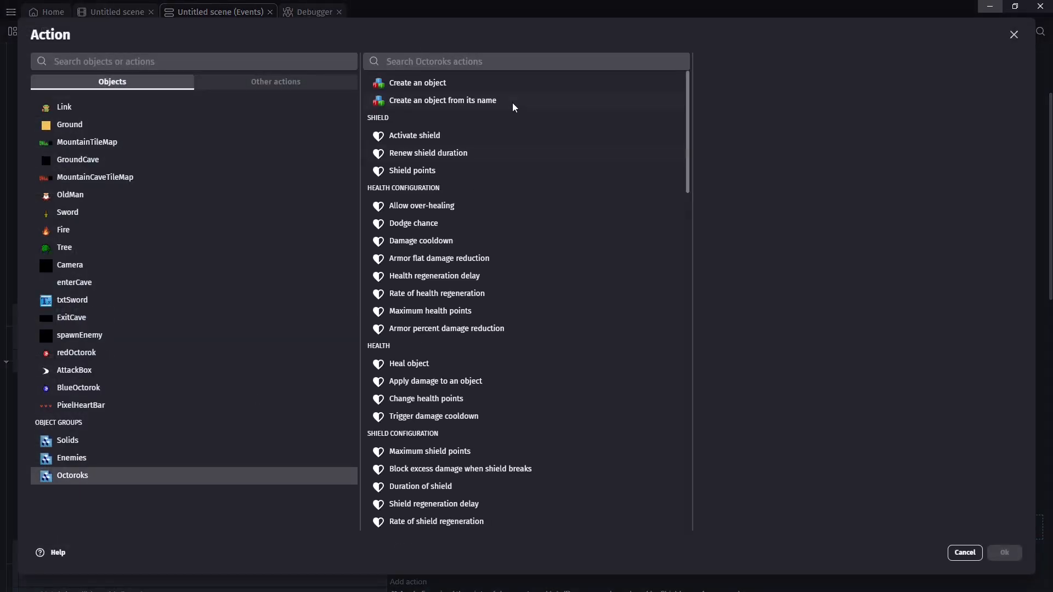
{"action": "type", "text": "angle"}
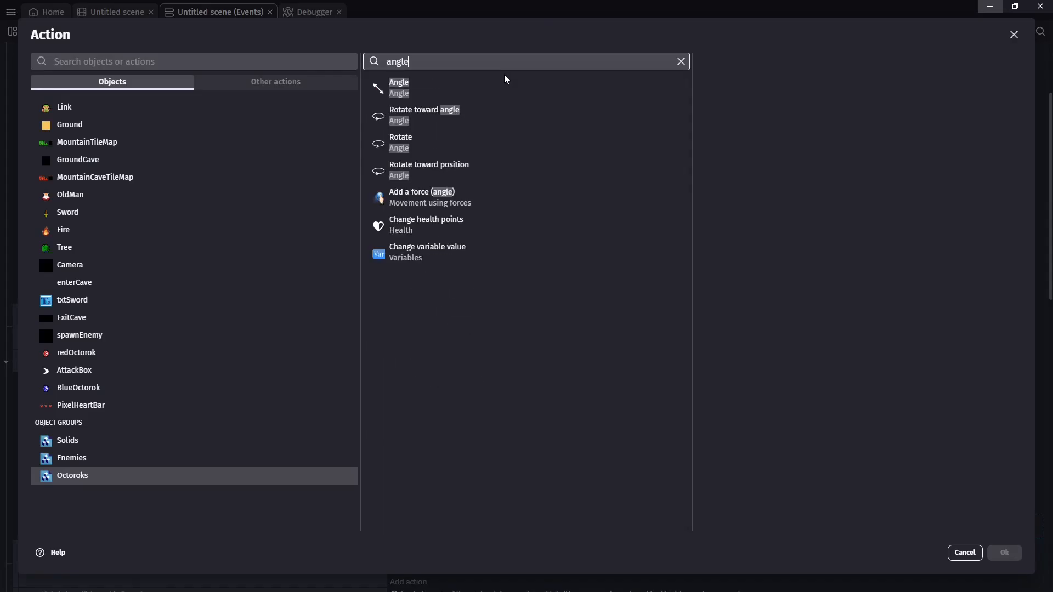
{"action": "left_click", "coordinate": [507, 88]}
{"action": "left_click", "coordinate": [797, 128]}
{"action": "type", "text": "RandomI"}
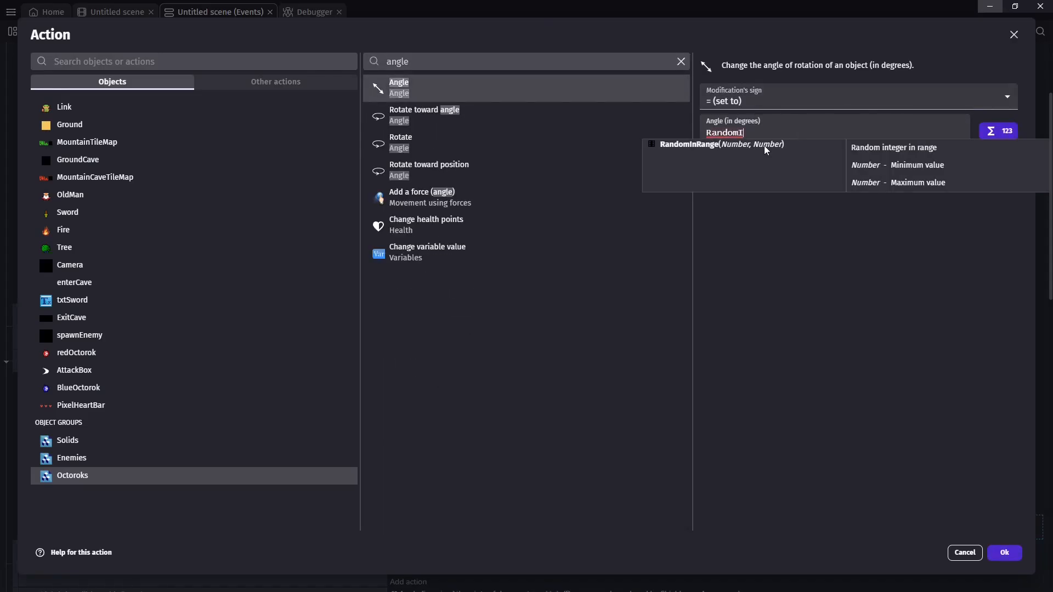
{"action": "left_click", "coordinate": [766, 149]}
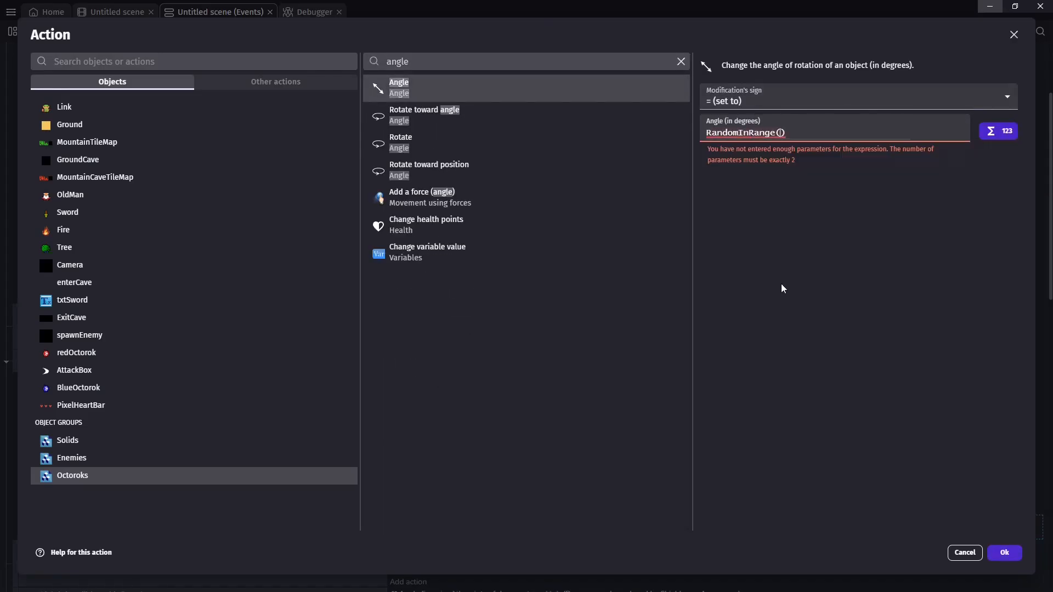
{"action": "type", "text": "0,3"}
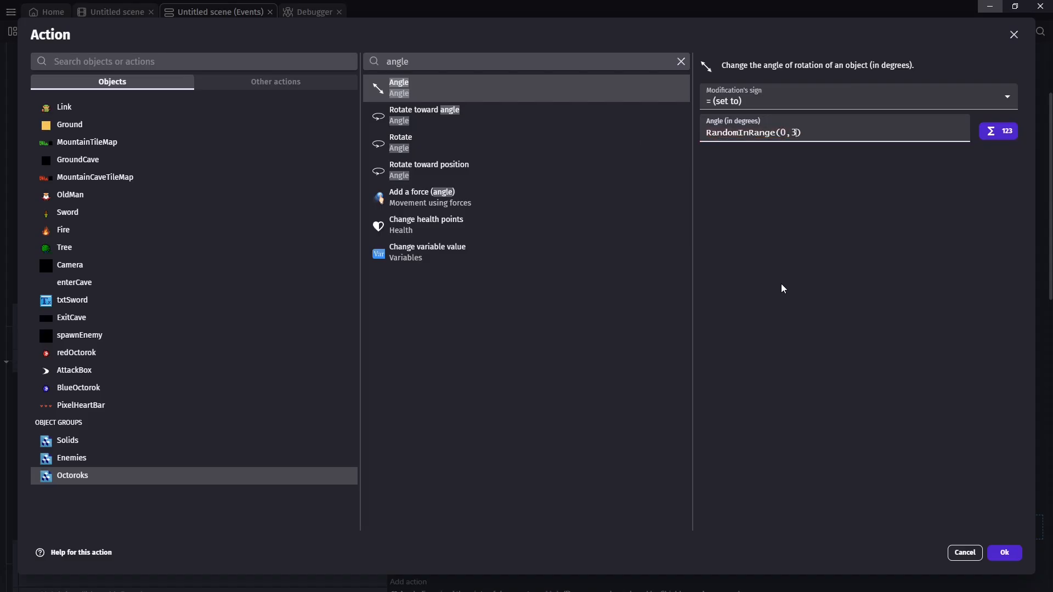
{"action": "left_click", "coordinate": [909, 132]}
{"action": "type", "text": "*"}
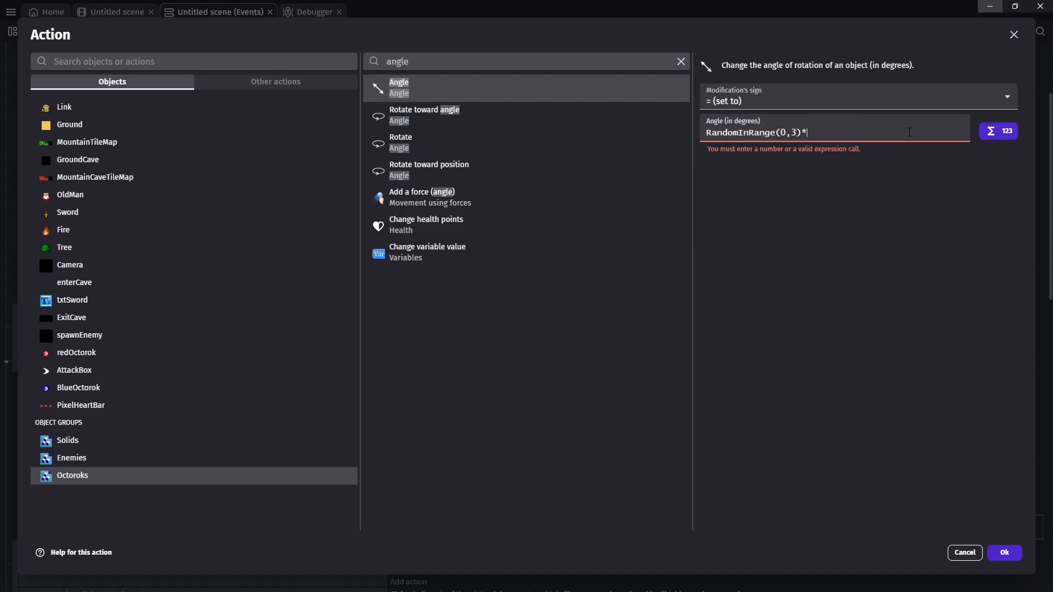
{"action": "left_click", "coordinate": [1015, 554]}
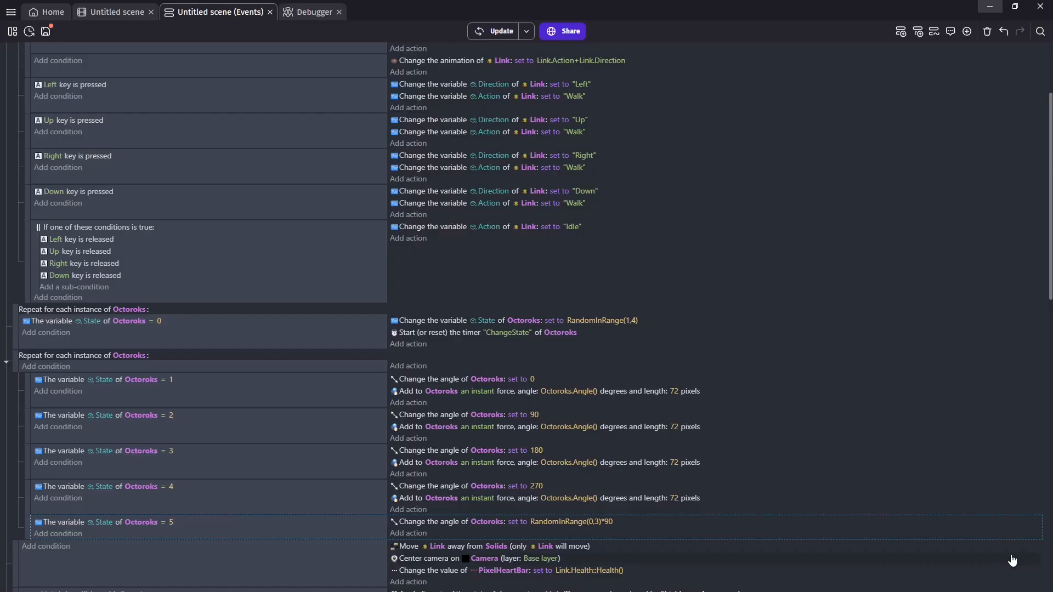
Step: Add a Trigger once condition to the State = 5 event
{"action": "left_click", "coordinate": [71, 534]}
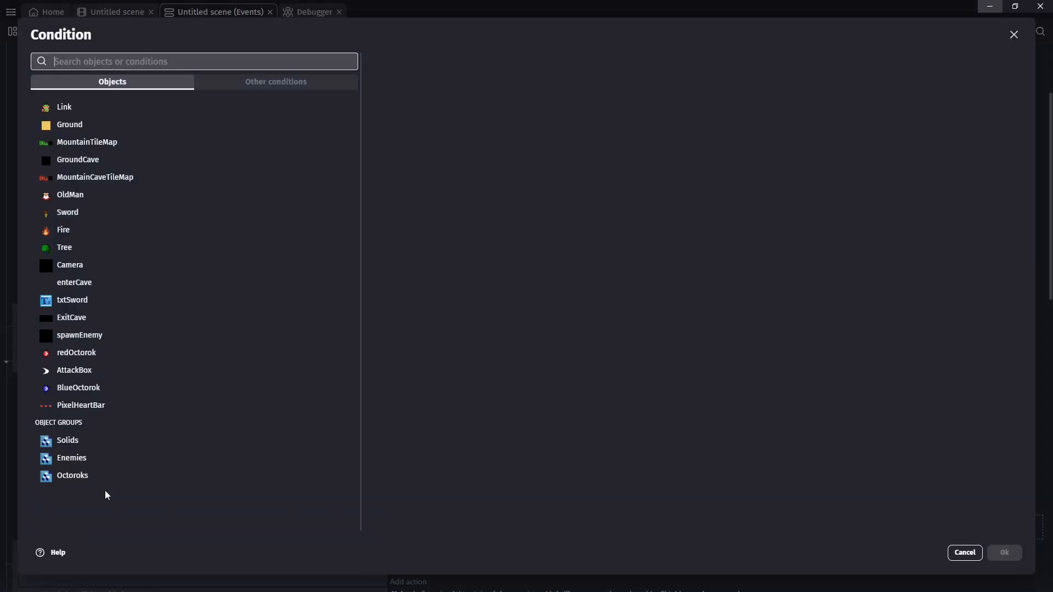
{"action": "type", "text": "once"}
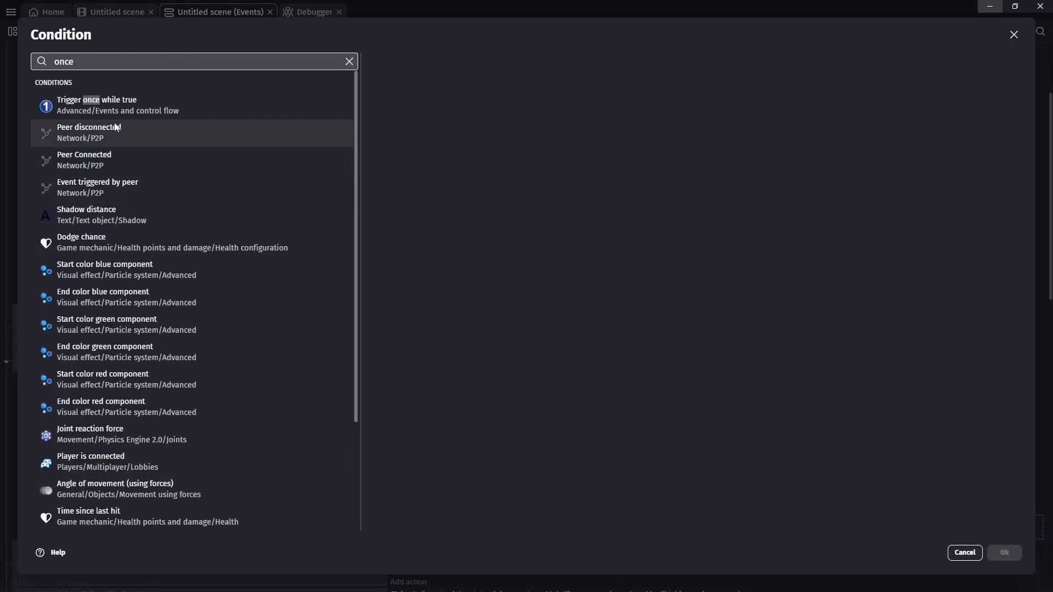
{"action": "left_click", "coordinate": [109, 105]}
{"action": "left_click", "coordinate": [1011, 555]}
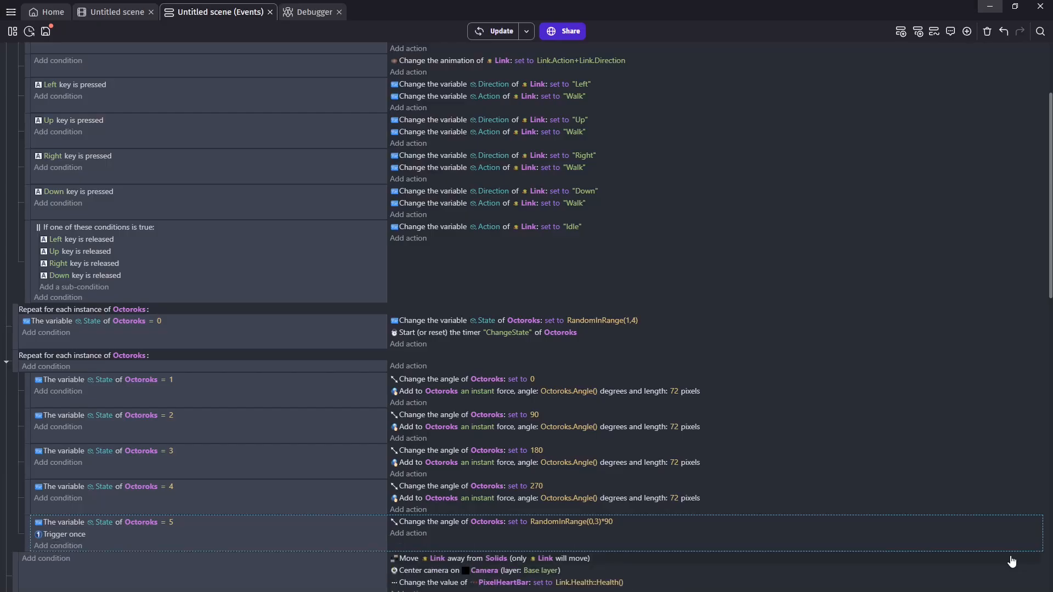
Step: Add an empty sub-event after State = 5 under the second repeat-for-each Octoroks event
{"action": "scroll", "coordinate": [1043, 304], "scroll_direction": "down", "scroll_amount": 3}
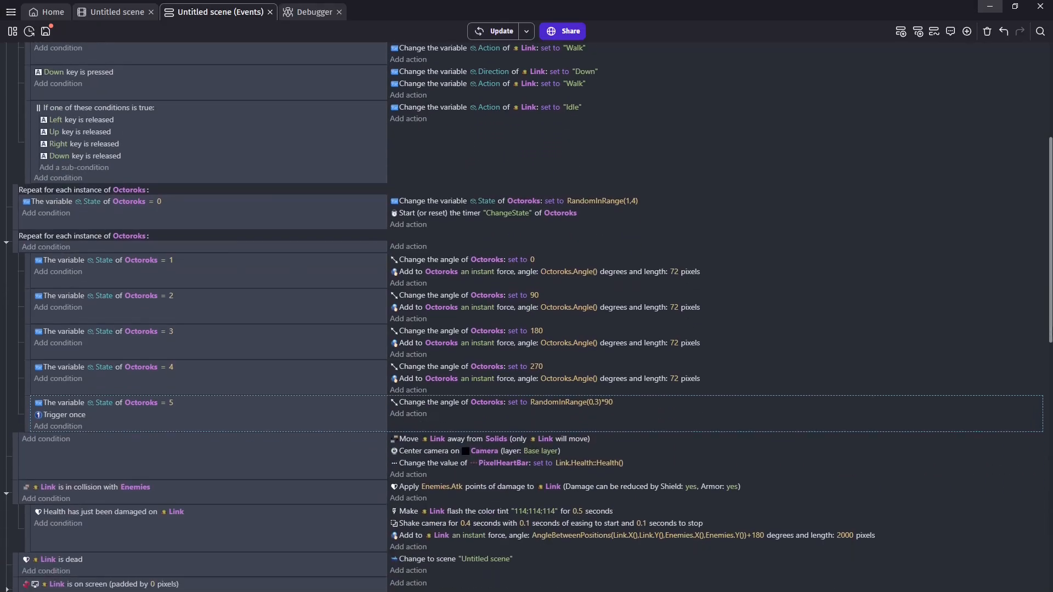
{"action": "right_click", "coordinate": [16, 222]}
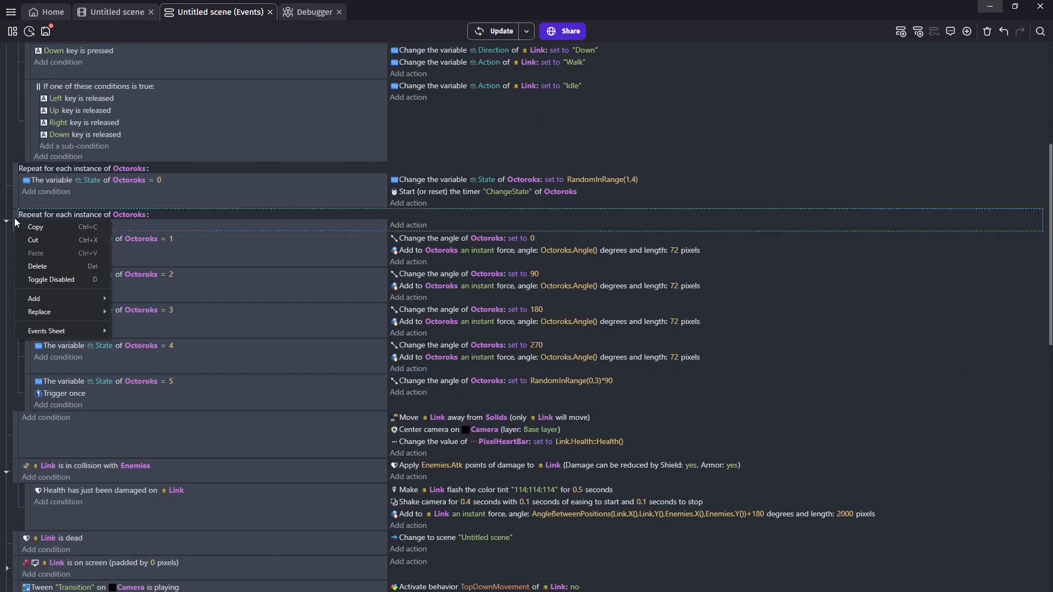
{"action": "mouse_move", "coordinate": [27, 306]}
{"action": "left_click", "coordinate": [146, 312]}
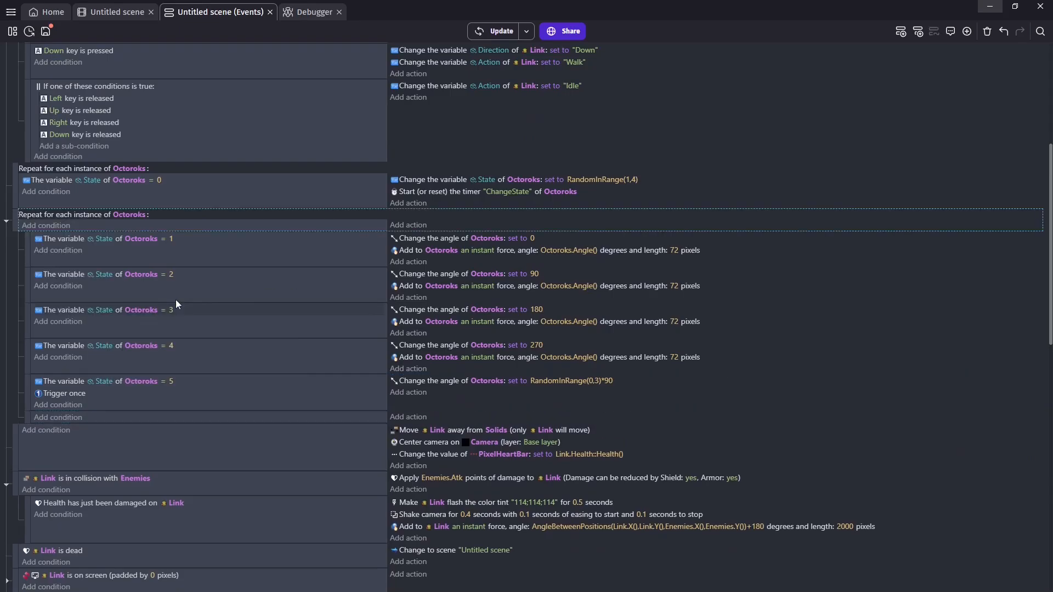
Step: Add an Or condition to the empty sub-event after the State = 5 event
{"action": "left_click", "coordinate": [33, 431]}
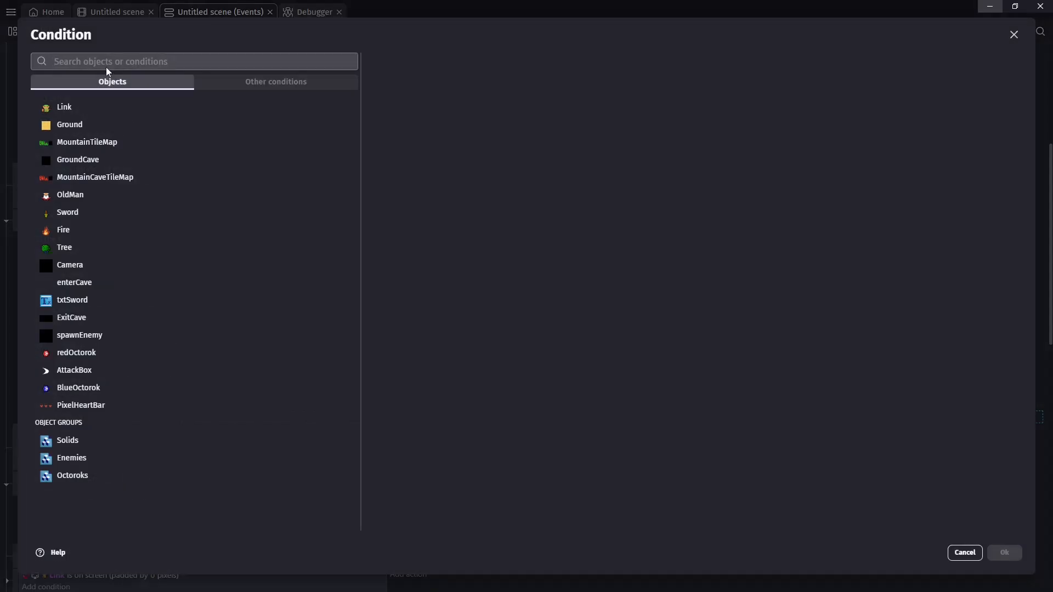
{"action": "type", "text": "OR"}
{"action": "left_click", "coordinate": [230, 246]}
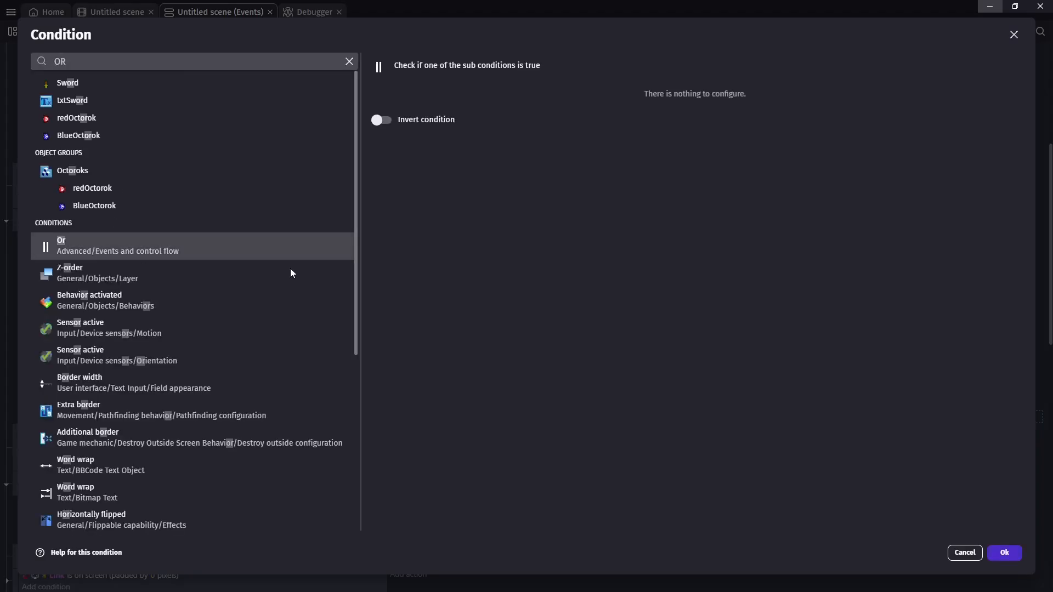
{"action": "left_click", "coordinate": [1002, 552]}
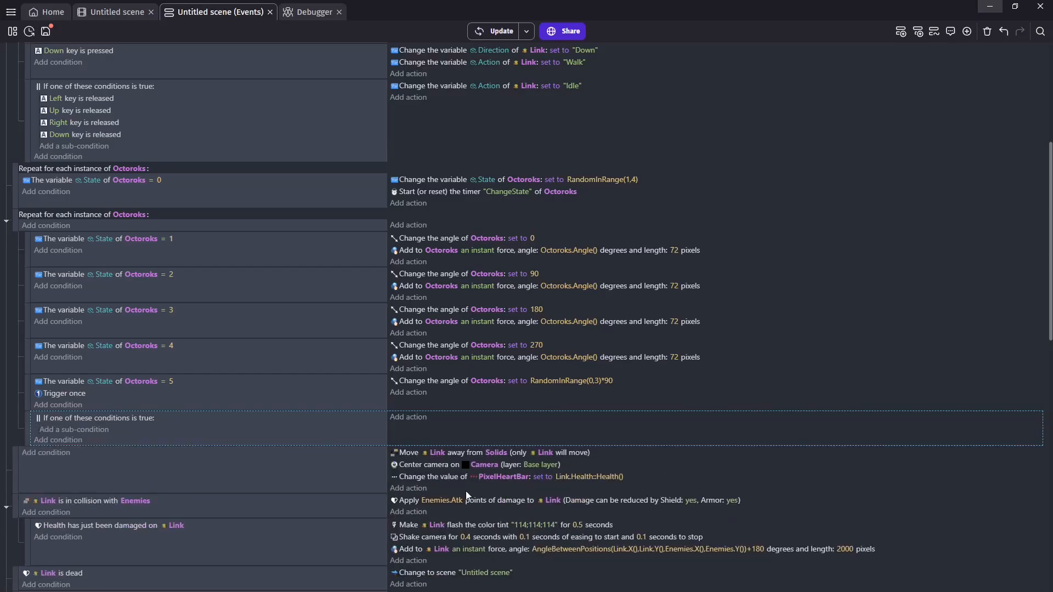
Step: Add an Or sub-condition checking that the Octoroks object timer "ChangeState" is greater than or equal to 0.5 seconds
{"action": "left_click", "coordinate": [73, 430]}
{"action": "left_click", "coordinate": [69, 476]}
{"action": "type", "text": "t"}
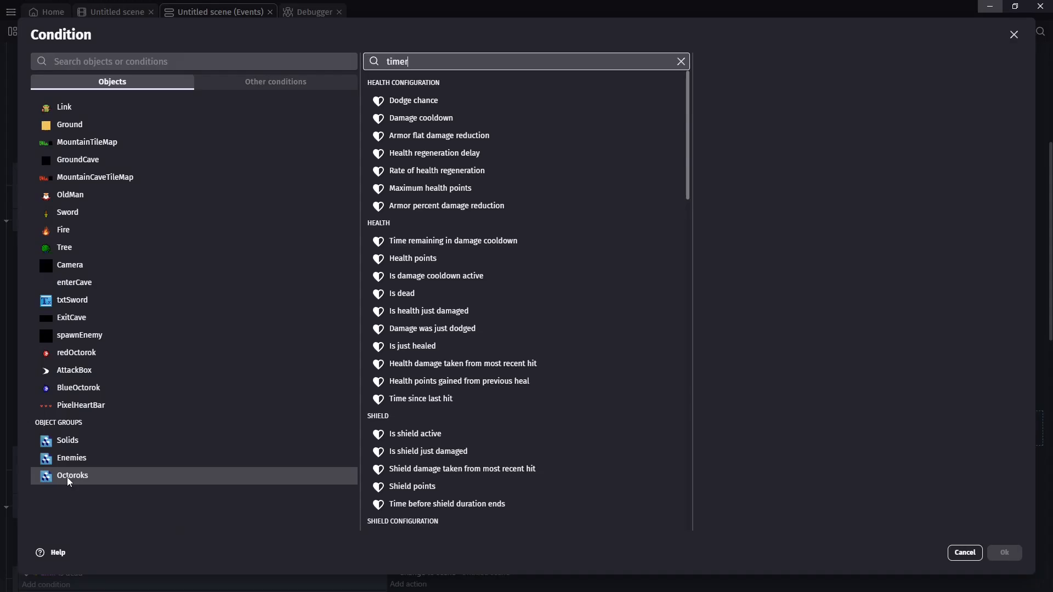
{"action": "type", "text": "imer"}
{"action": "left_click", "coordinate": [431, 114]}
{"action": "left_click", "coordinate": [756, 230]}
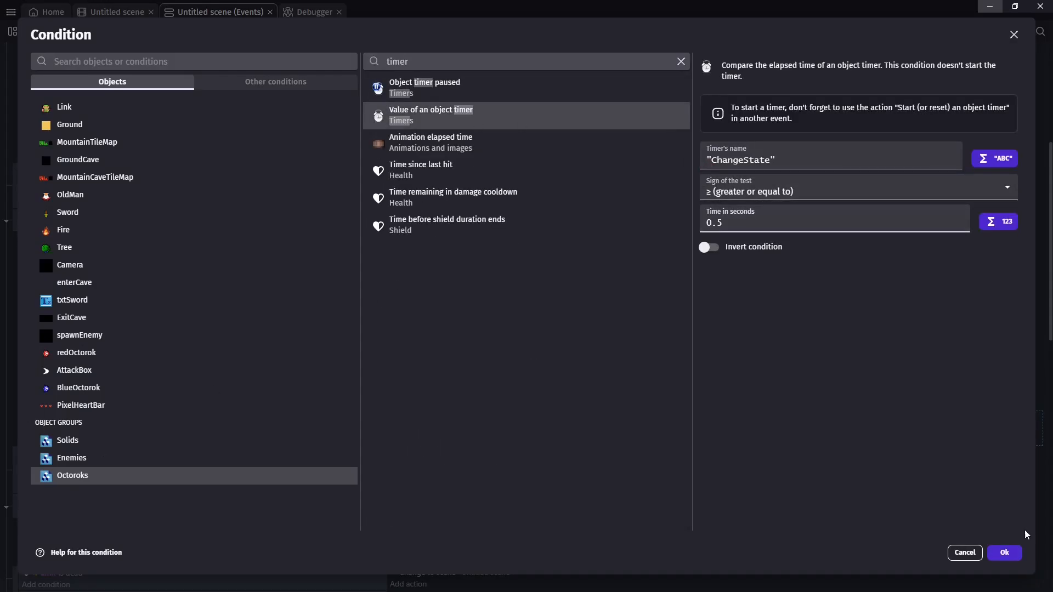
{"action": "left_click", "coordinate": [1005, 553]}
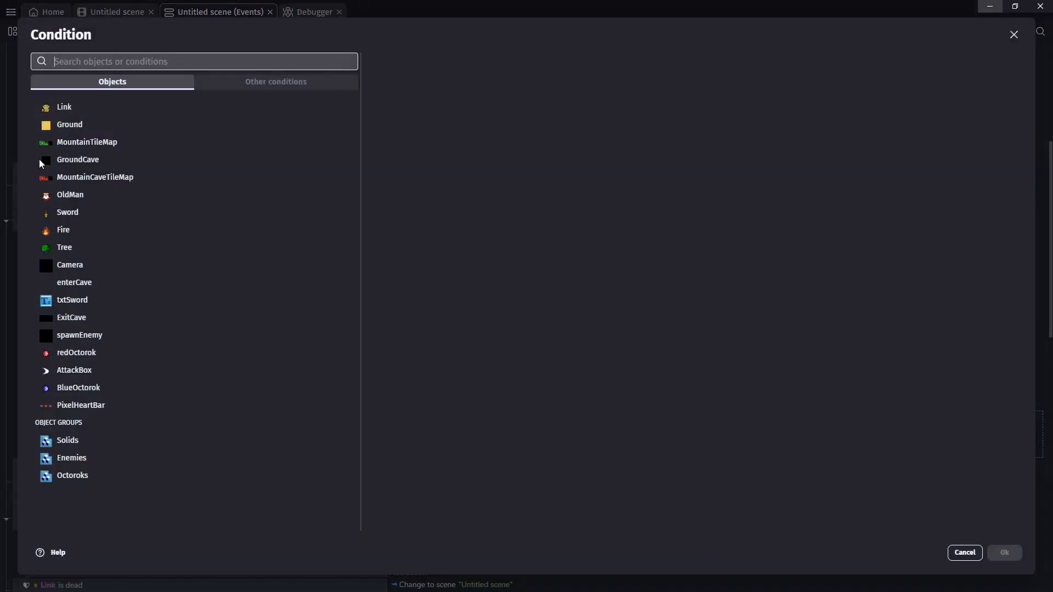
Step: Add a second Or sub-condition checking that Octoroks is in collision with Solids
{"action": "left_click", "coordinate": [83, 476]}
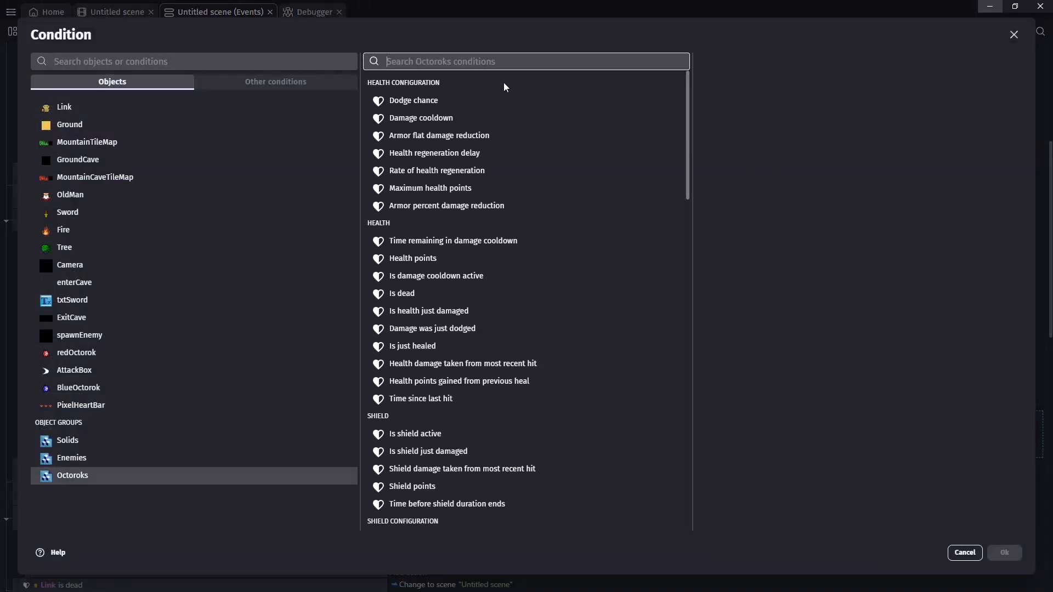
{"action": "type", "text": "coll"}
{"action": "left_click", "coordinate": [505, 88]}
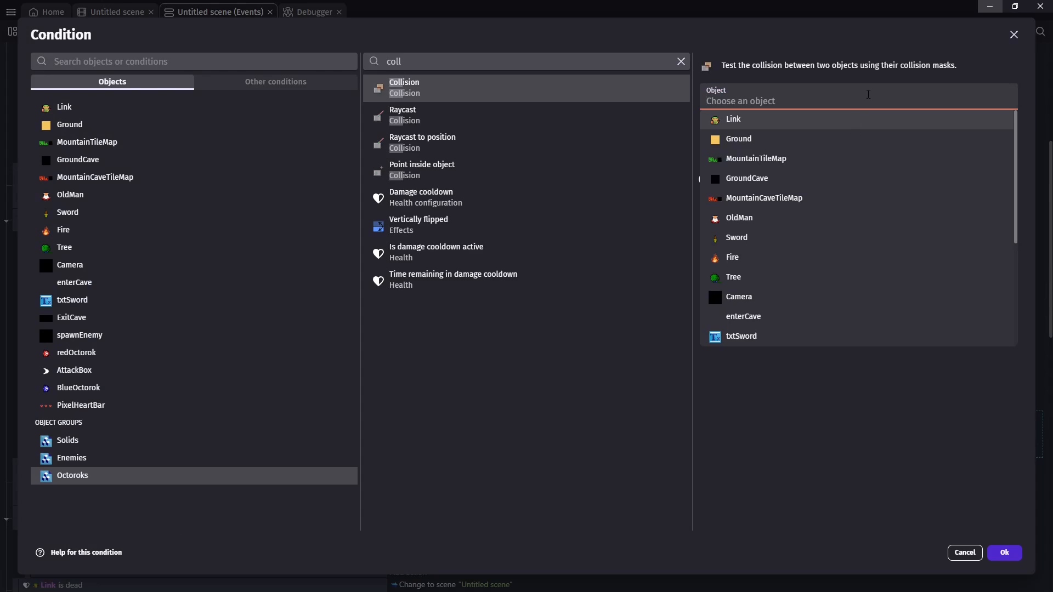
{"action": "type", "text": "sol"}
{"action": "left_click", "coordinate": [790, 120]}
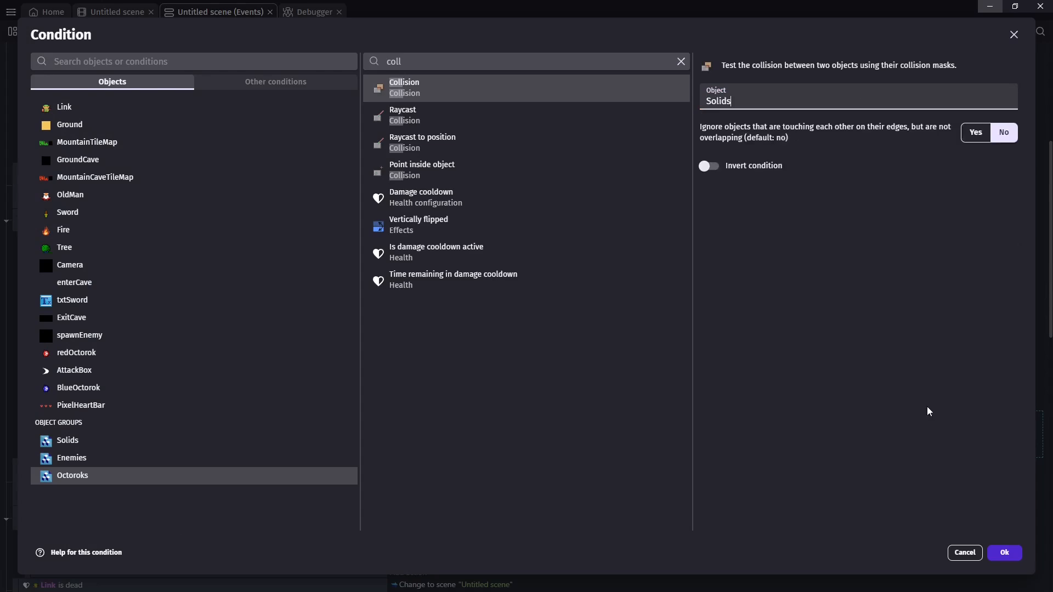
{"action": "left_click", "coordinate": [1004, 554]}
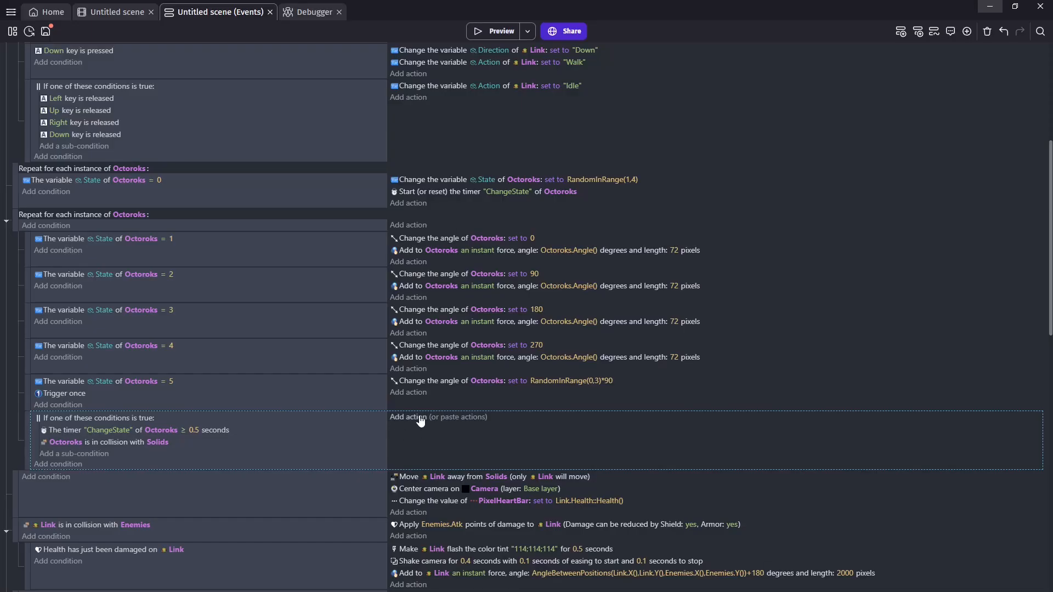
Step: Add an action to the Or sub-event that starts or resets the "ChangeState" timer of Octoroks
{"action": "left_click", "coordinate": [420, 418]}
{"action": "left_click", "coordinate": [104, 475]}
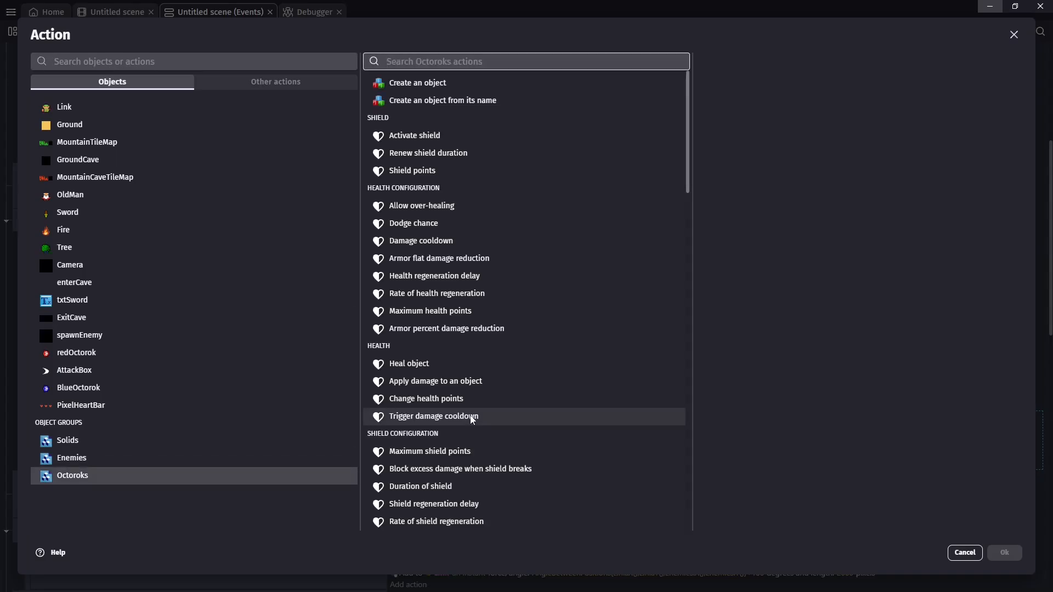
{"action": "type", "text": "timer"}
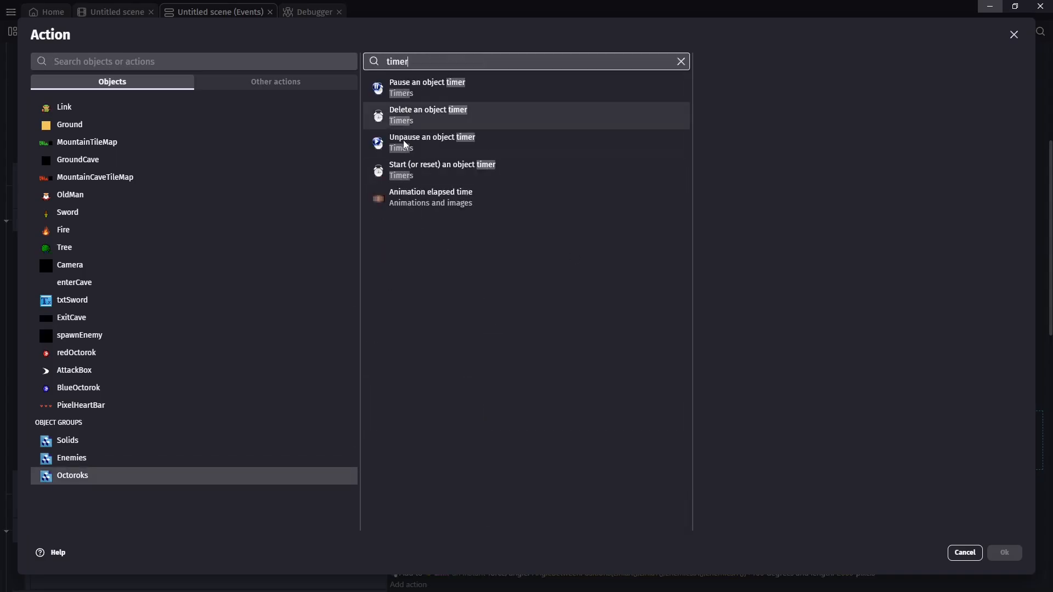
{"action": "left_click", "coordinate": [405, 169]}
{"action": "left_click", "coordinate": [740, 113]}
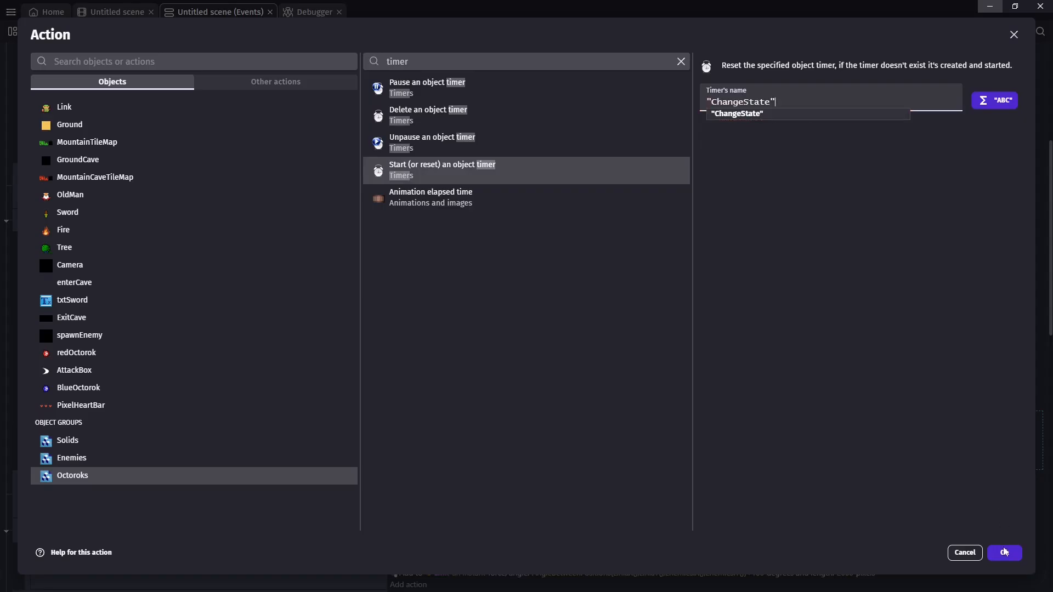
{"action": "left_click", "coordinate": [1005, 553]}
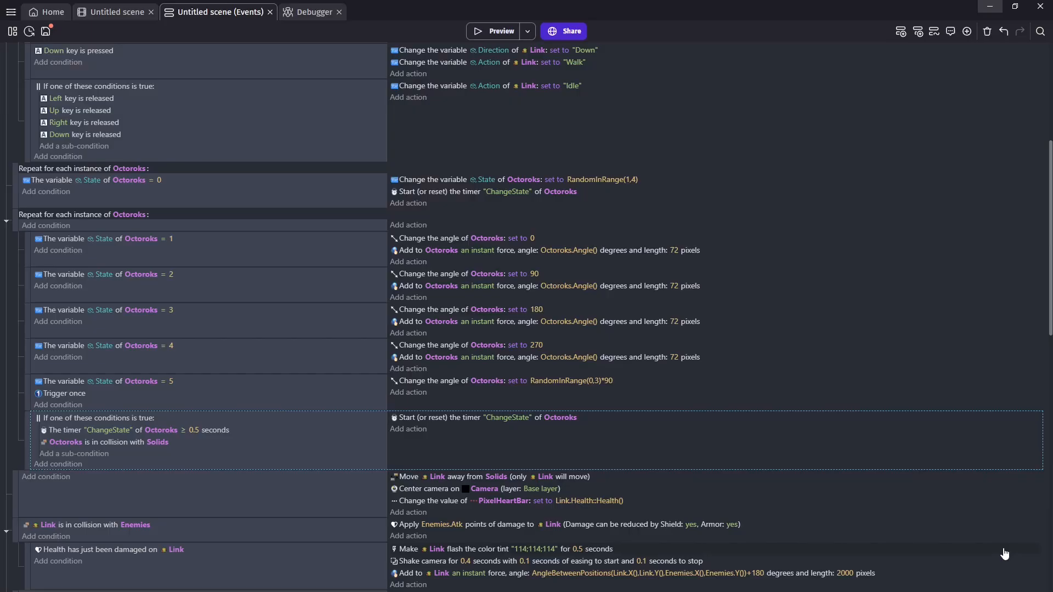
Step: Add an action to the Or sub-event that sets the Octoroks State variable to RandomInRange(1,5)
{"action": "left_click", "coordinate": [409, 434]}
{"action": "left_click", "coordinate": [95, 483]}
{"action": "type", "text": "var"}
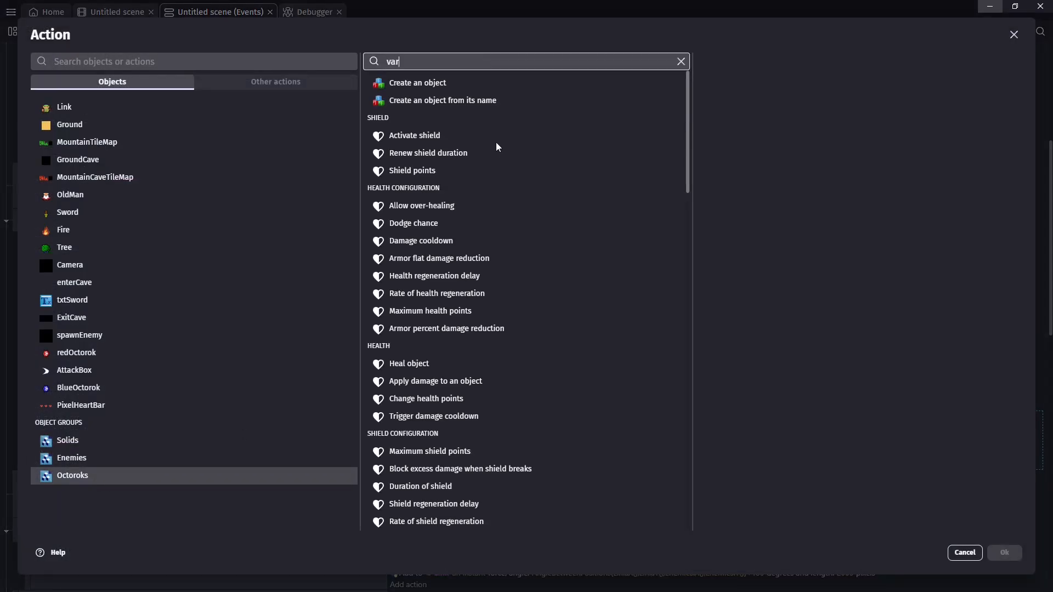
{"action": "left_click", "coordinate": [497, 88]}
{"action": "left_click", "coordinate": [742, 144]}
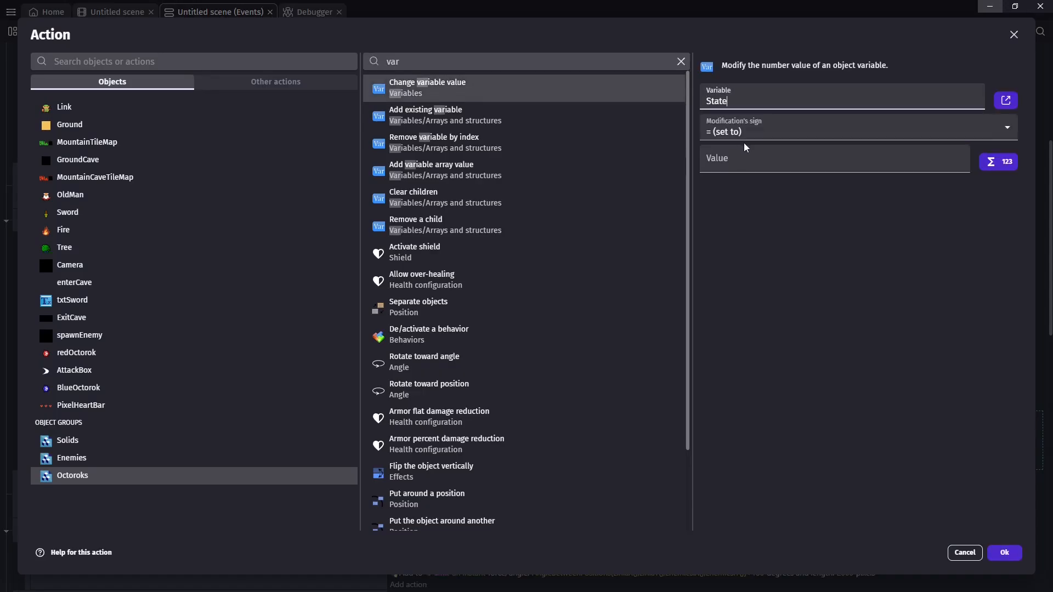
{"action": "left_click", "coordinate": [737, 162]}
{"action": "type", "text": "Ran"}
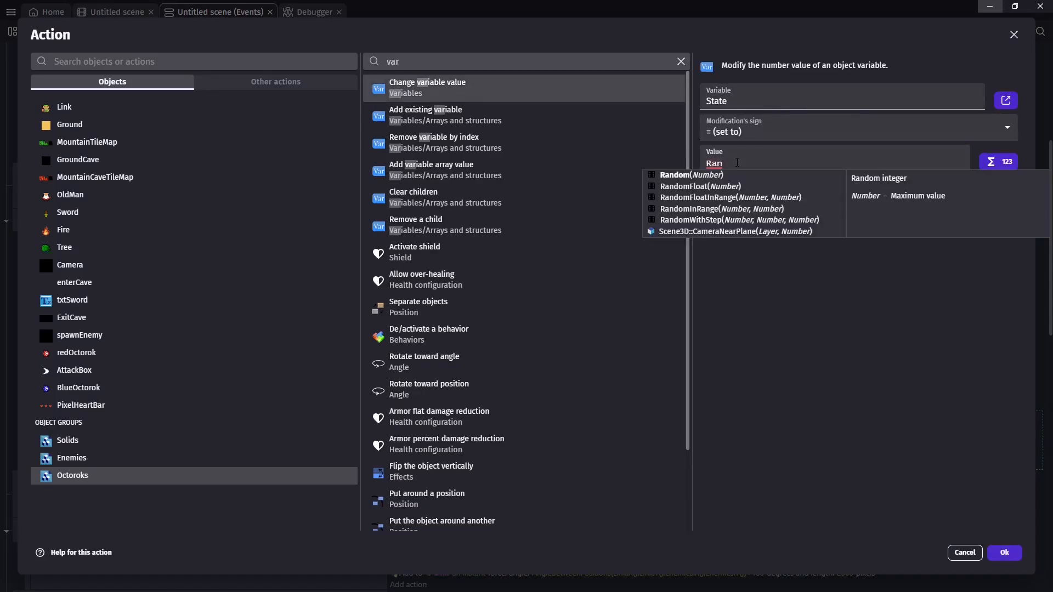
{"action": "key", "text": "Down"}
{"action": "key", "text": "Down"}
{"action": "key", "text": "Down"}
{"action": "key", "text": "Return"}
{"action": "type", "text": "1,5"}
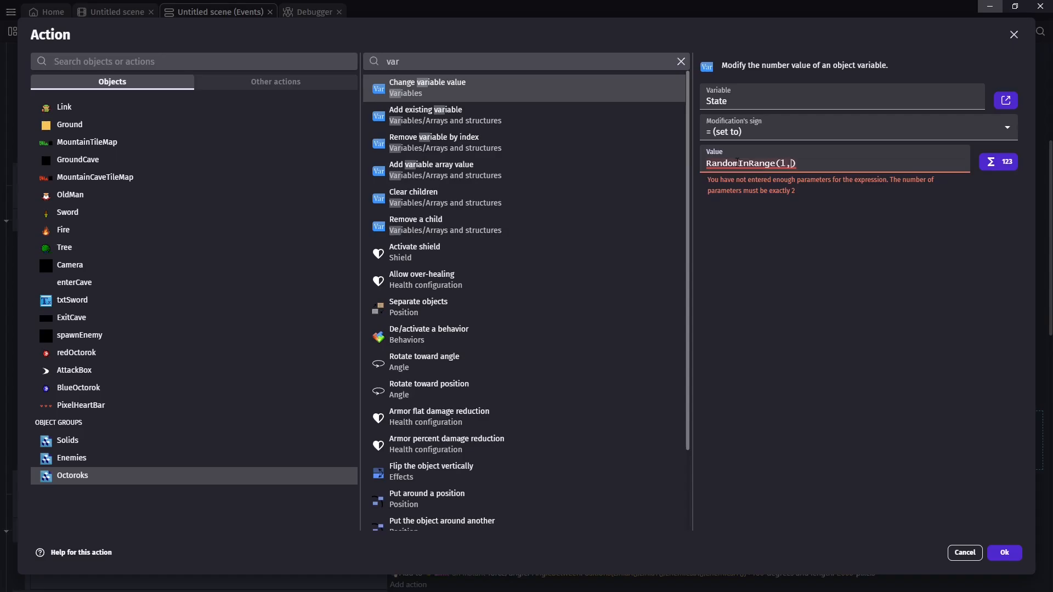
{"action": "left_click", "coordinate": [1005, 553]}
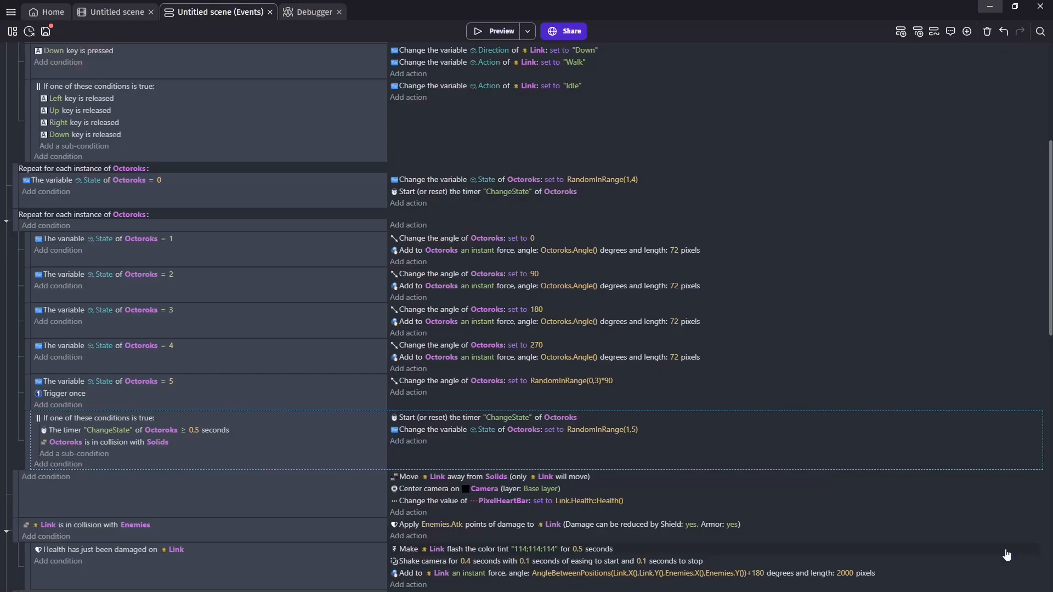
Step: Duplicate the action moving Link away from Solids within its event and change the copy's object to Octoroks
{"action": "left_click", "coordinate": [34, 421]}
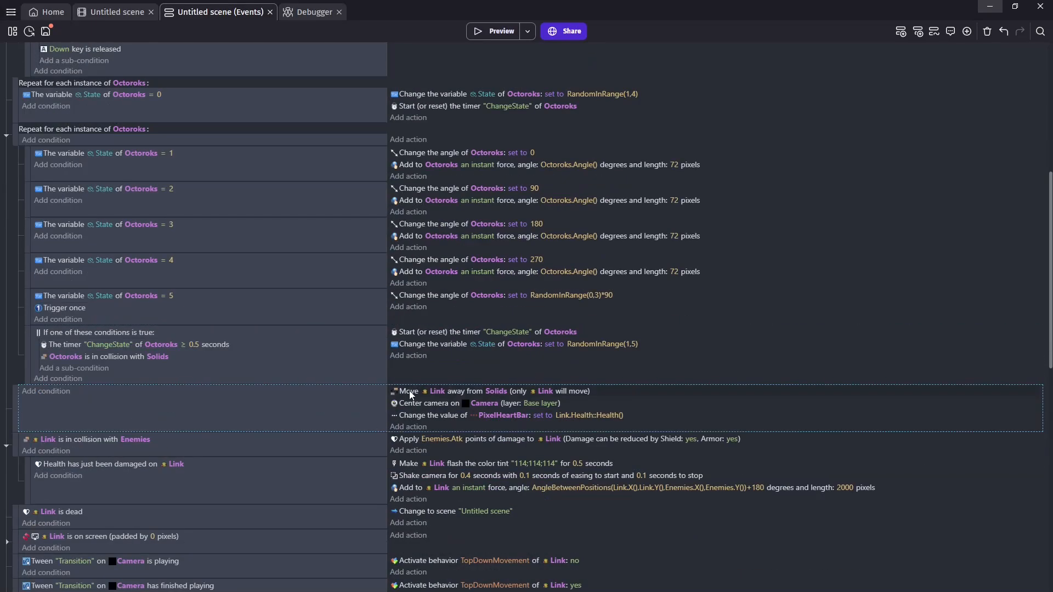
{"action": "left_click", "coordinate": [409, 391]}
{"action": "key", "text": "ctrl+c"}
{"action": "left_click", "coordinate": [451, 426]}
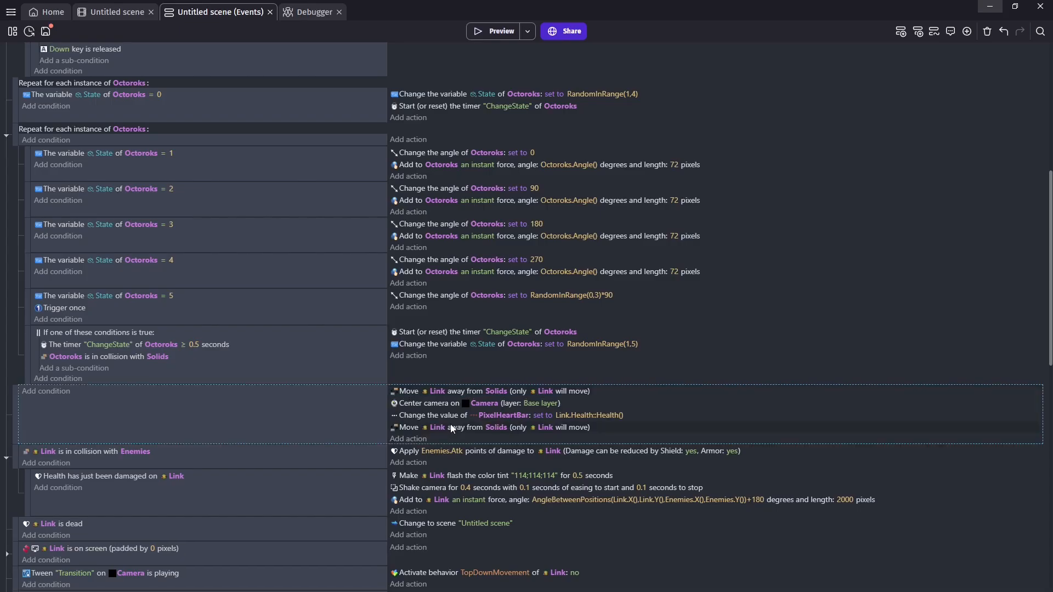
{"action": "left_click", "coordinate": [437, 427]}
{"action": "type", "text": "o"}
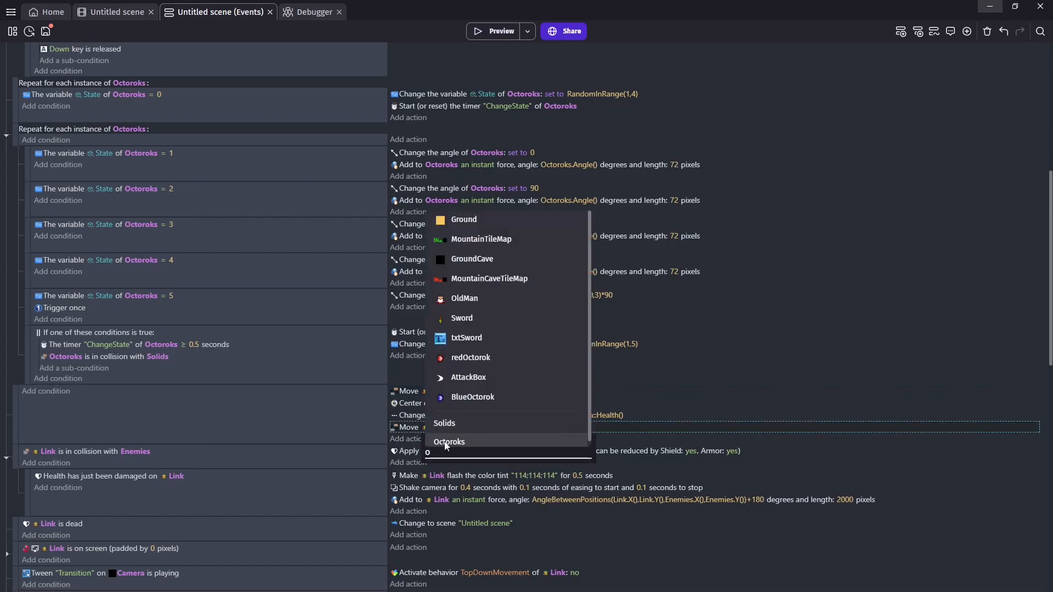
{"action": "left_click", "coordinate": [470, 441]}
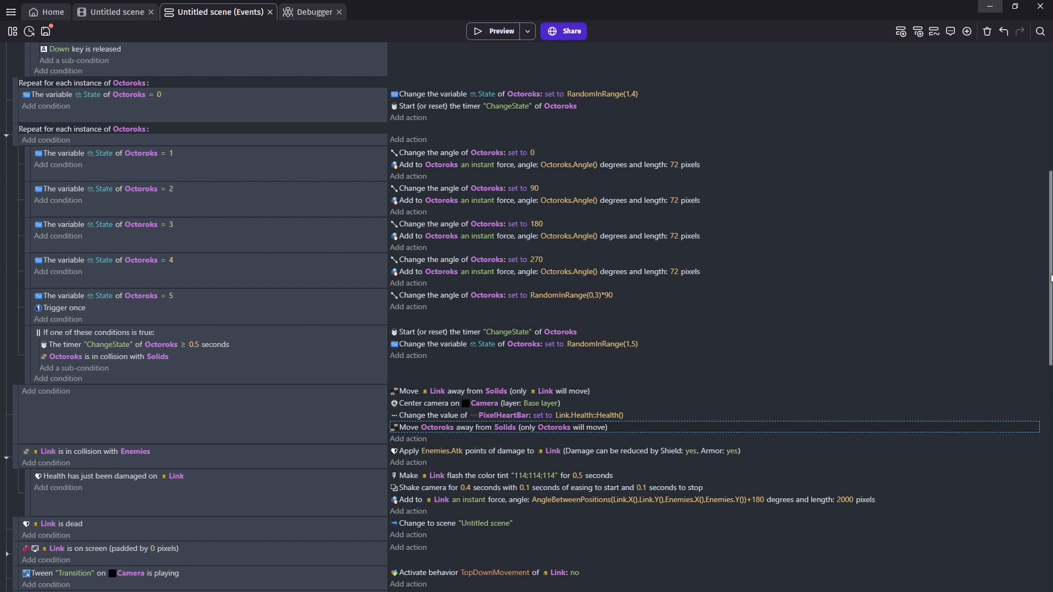
Step: Copy the Enemies "Knockback" timer condition above the Or condition in the last event and set the copy's time to 0 seconds
{"action": "left_click_drag", "start_coordinate": [1050, 278], "coordinate": [1051, 420]}
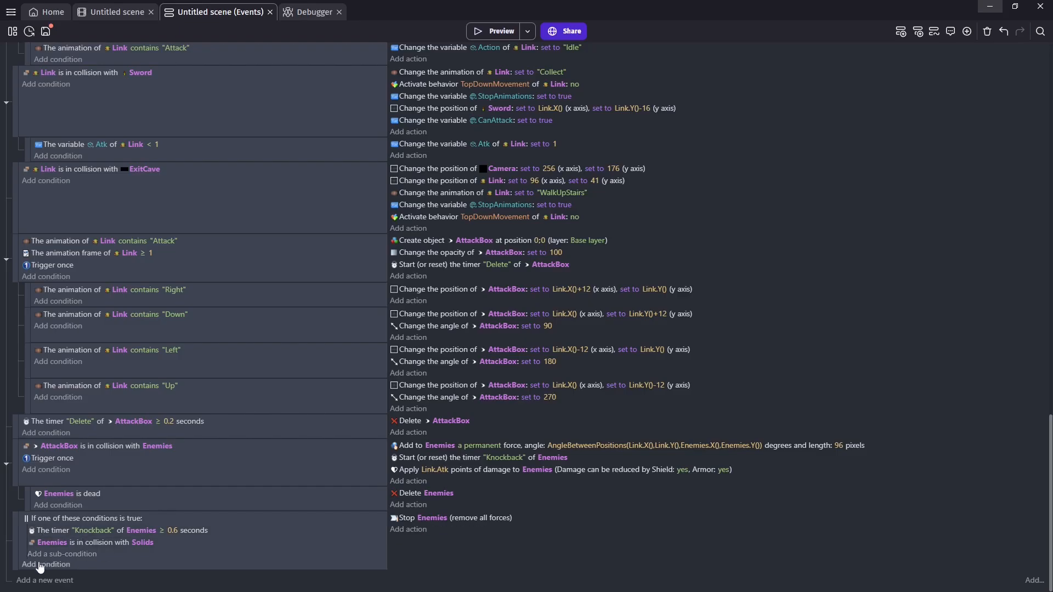
{"action": "left_click", "coordinate": [53, 531]}
{"action": "key", "text": "ctrl+c"}
{"action": "left_click", "coordinate": [110, 565]}
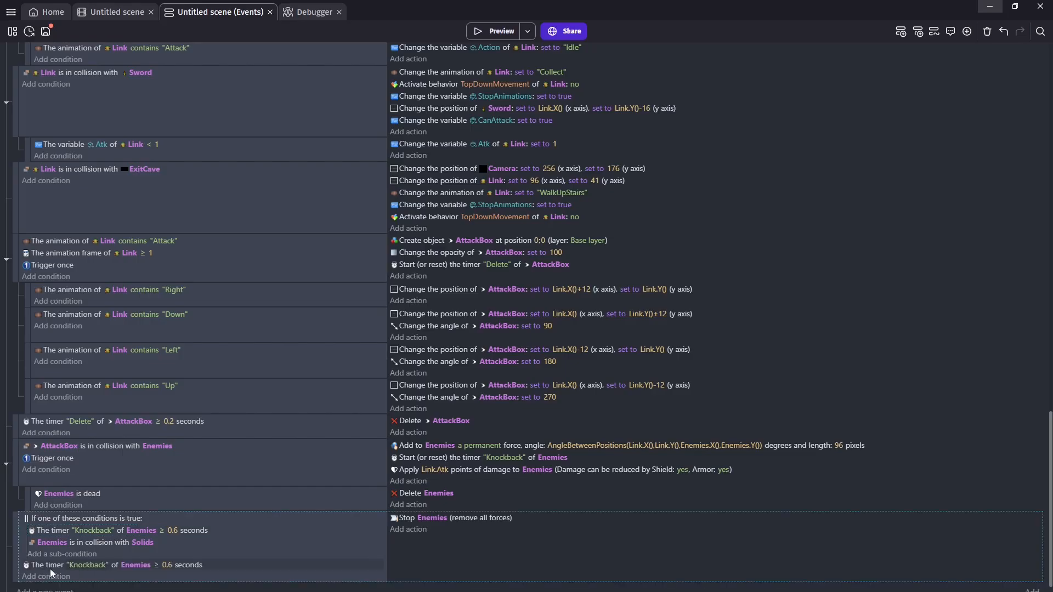
{"action": "left_click_drag", "start_coordinate": [50, 567], "coordinate": [48, 520]}
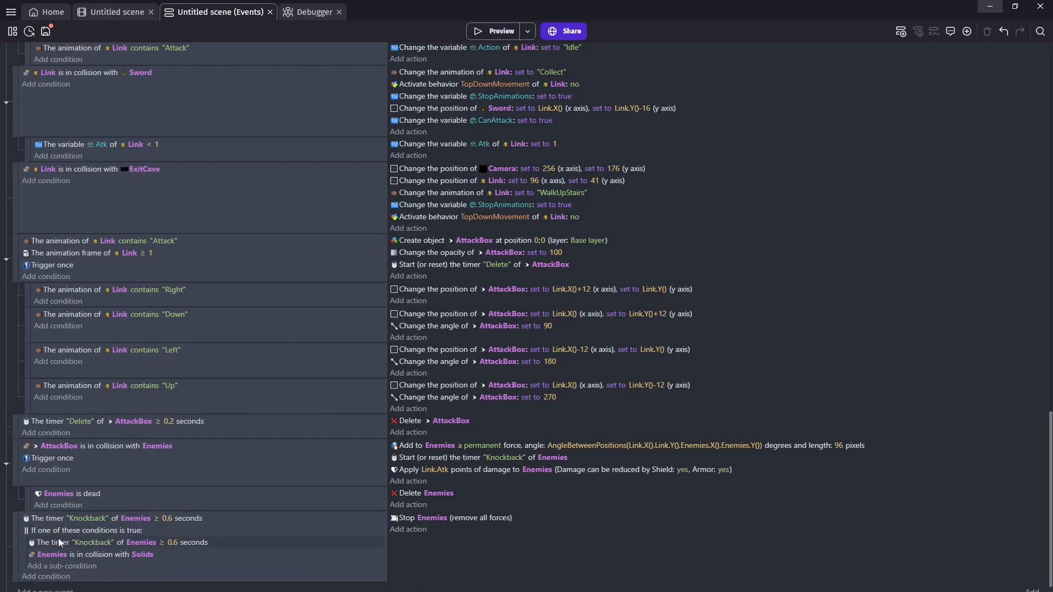
{"action": "left_click", "coordinate": [168, 518]}
{"action": "type", "text": "0"}
{"action": "key", "text": "Return"}
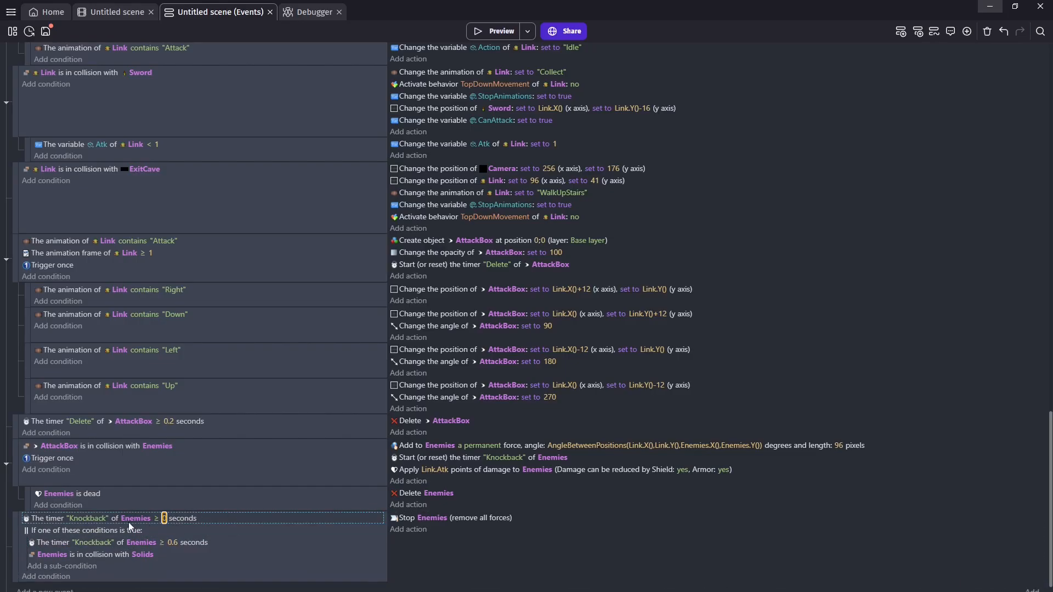
Step: Add an action to the last event that deletes the "Knockback" timer of Enemies
{"action": "left_click", "coordinate": [408, 530]}
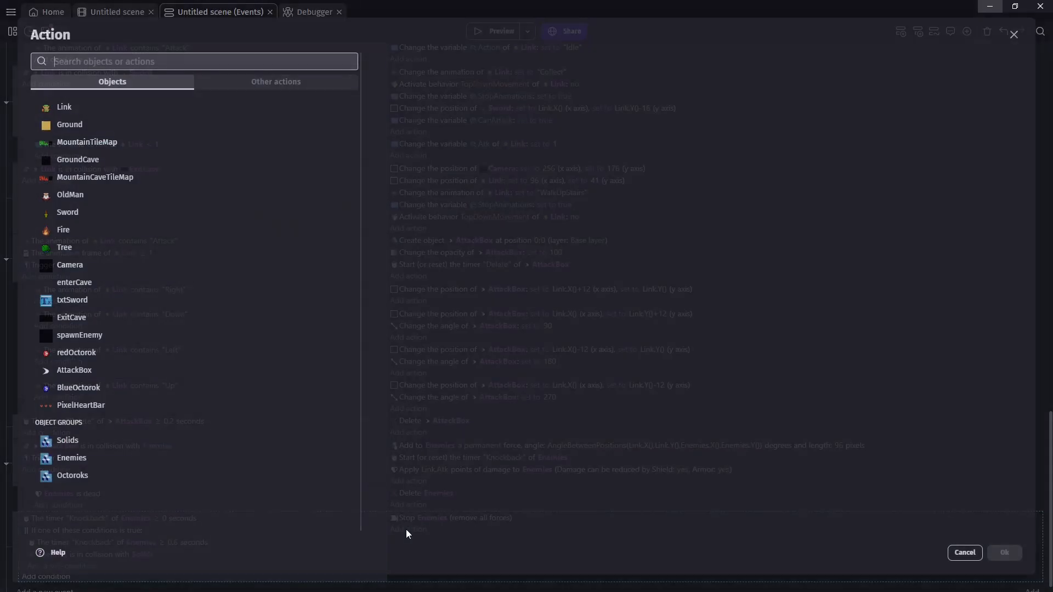
{"action": "left_click", "coordinate": [81, 462]}
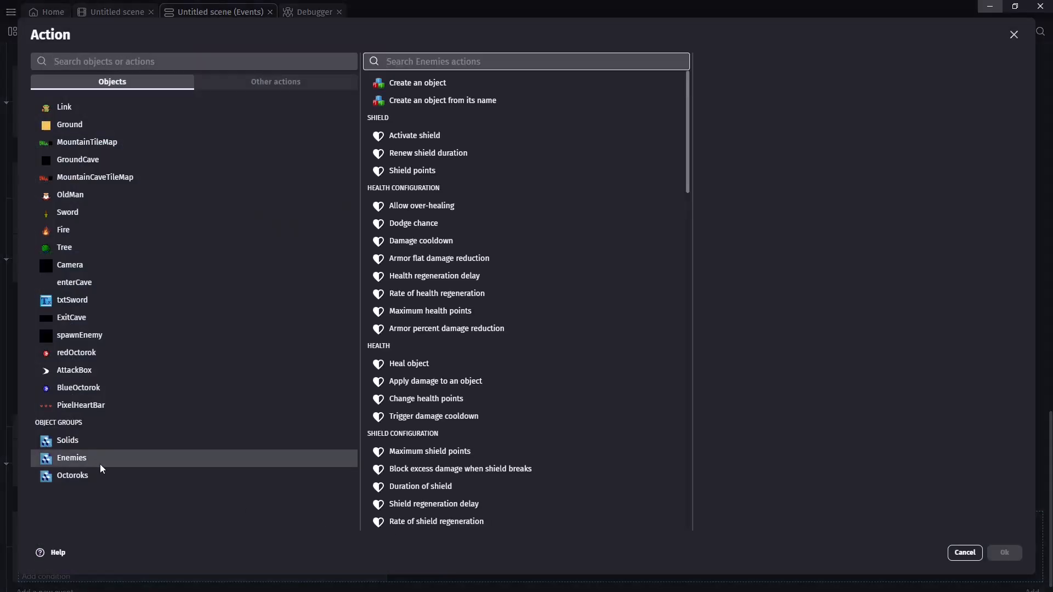
{"action": "type", "text": "timer"}
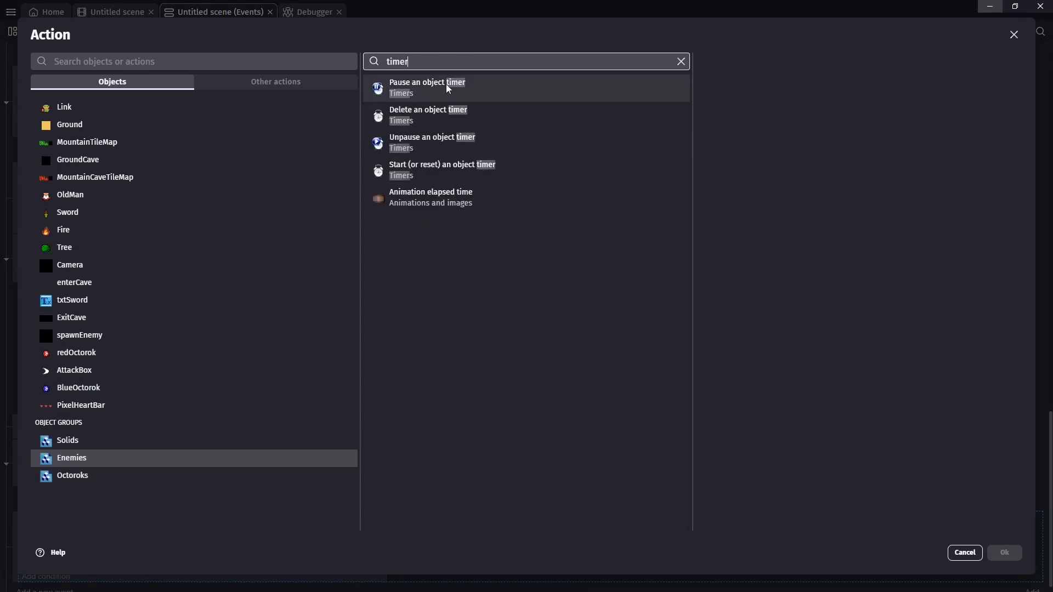
{"action": "left_click", "coordinate": [420, 116]}
{"action": "left_click", "coordinate": [734, 114]}
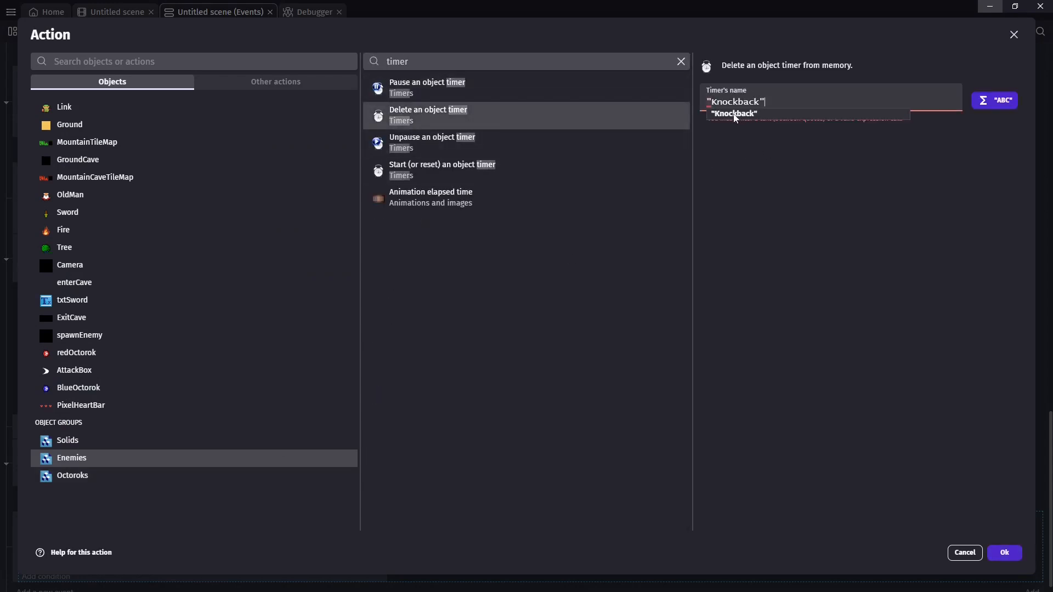
{"action": "left_click", "coordinate": [1004, 553]}
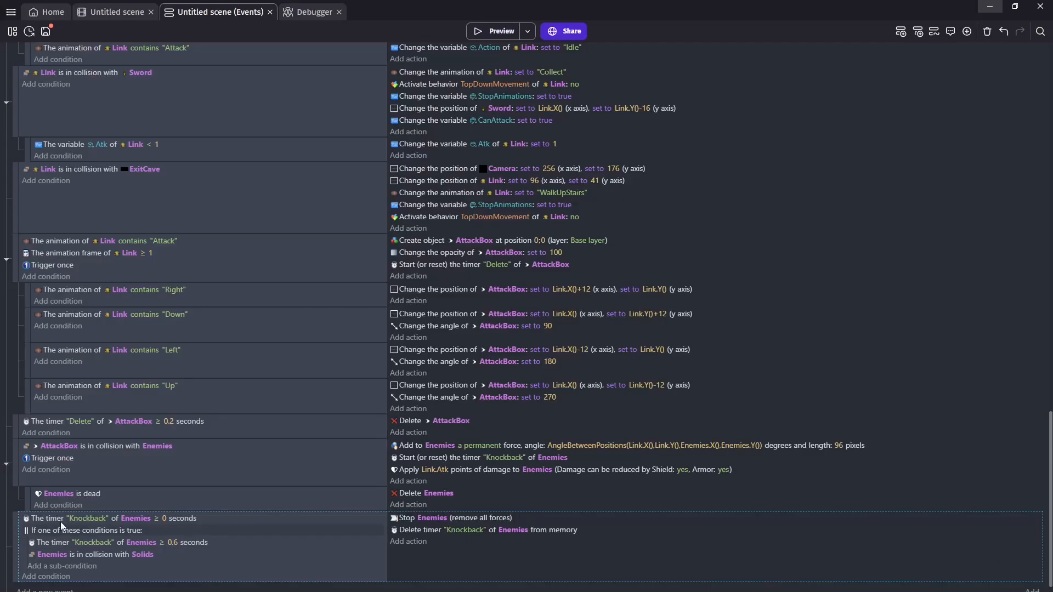
Step: Add a new sprite object from scratch to the scene and name it Projectile
{"action": "left_click", "coordinate": [120, 13]}
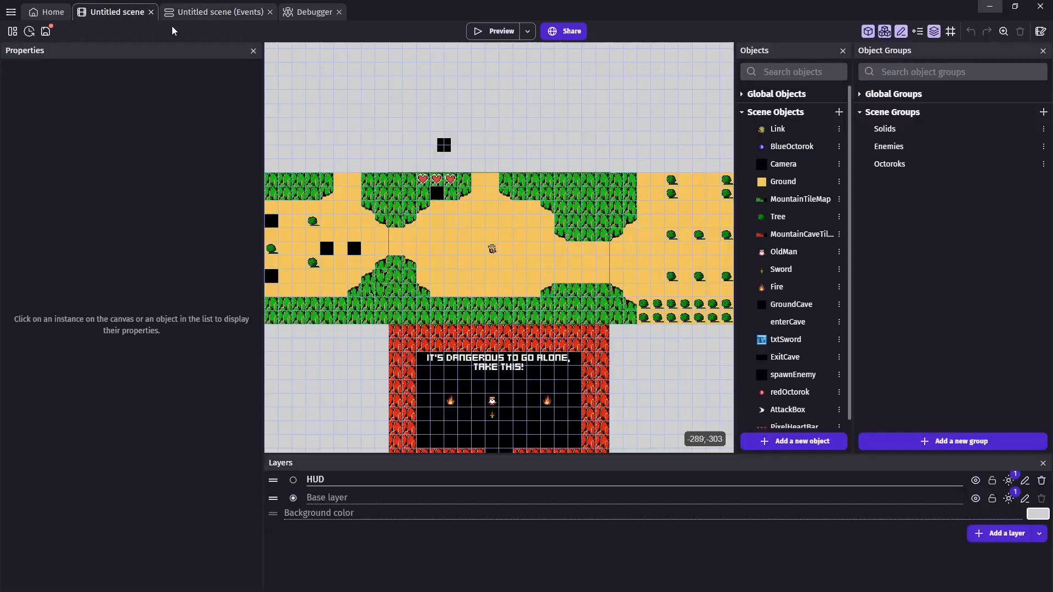
{"action": "left_click", "coordinate": [823, 442]}
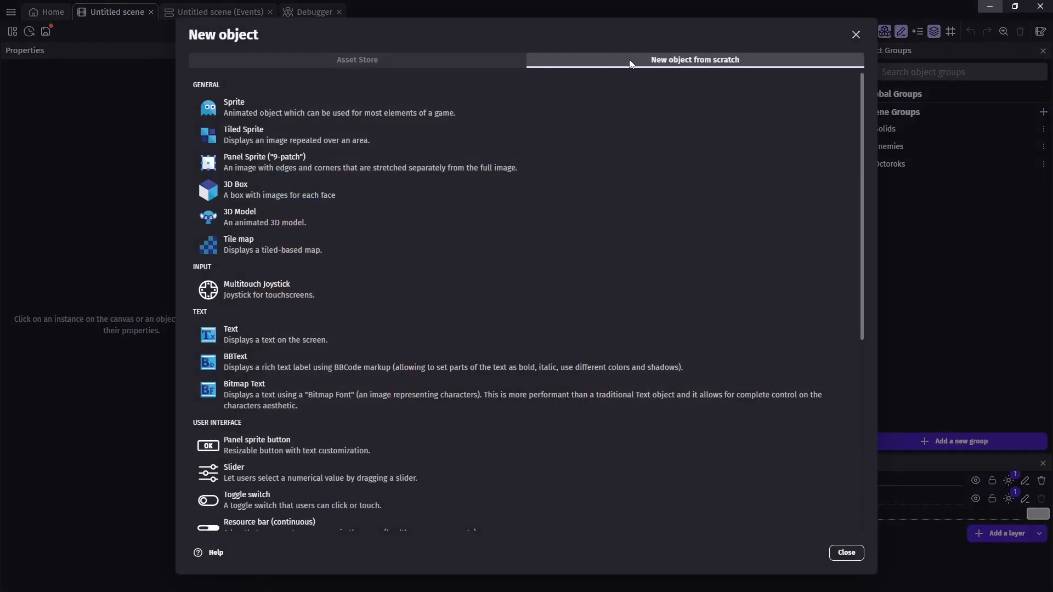
{"action": "left_click", "coordinate": [282, 110]}
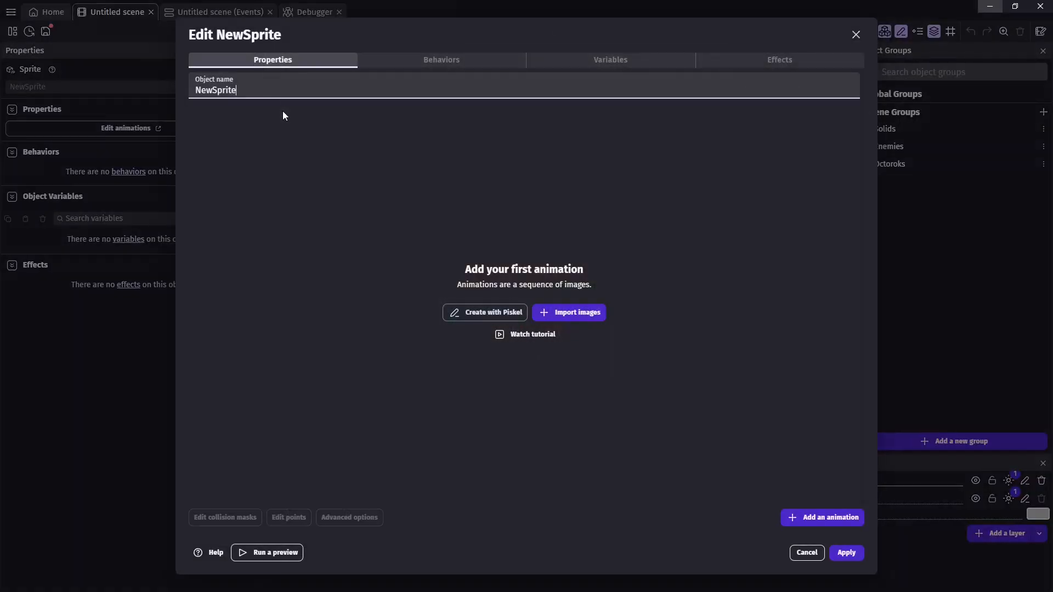
{"action": "double_click", "coordinate": [252, 91]}
{"action": "type", "text": "Projectile"}
Step: Create a 12 × 12 px image for Projectile and draw a roughly round rock shape filled with light tan #e4b757
{"action": "left_click", "coordinate": [455, 312]}
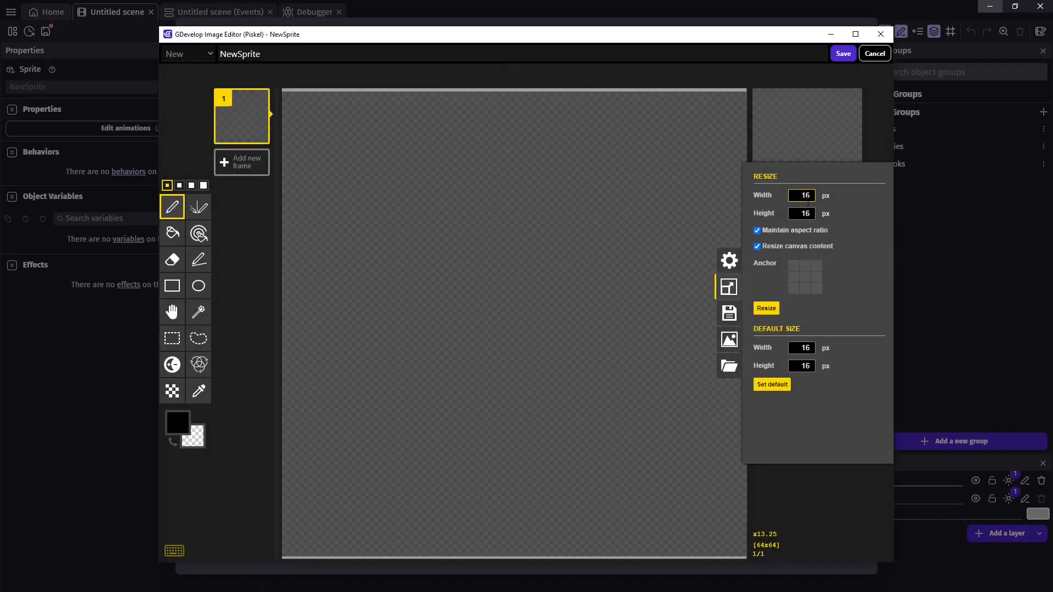
{"action": "left_click", "coordinate": [766, 309]}
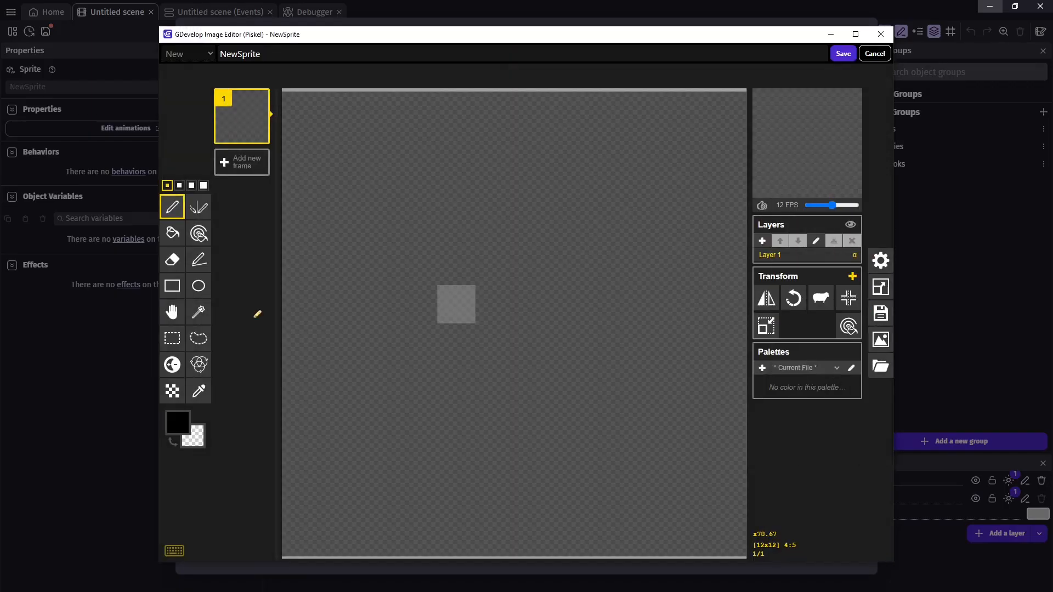
{"action": "left_click", "coordinate": [186, 419]}
{"action": "left_click", "coordinate": [280, 454]}
{"action": "left_click", "coordinate": [243, 453]}
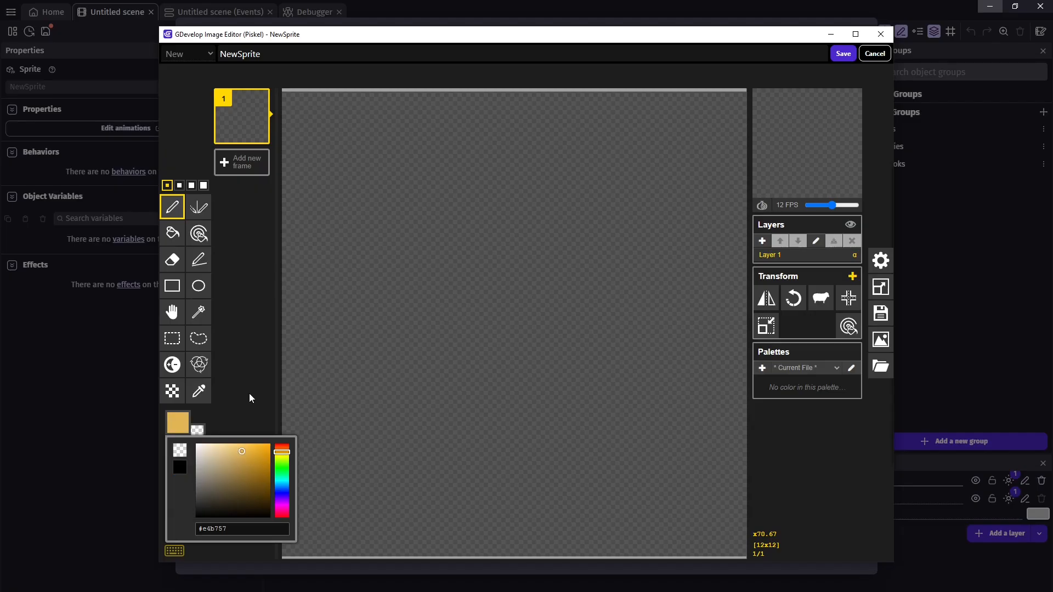
{"action": "mouse_move", "coordinate": [688, 266]}
{"action": "left_mouse_down"}
{"action": "mouse_move", "coordinate": [486, 158]}
{"action": "mouse_move", "coordinate": [634, 409]}
{"action": "left_mouse_up"}
{"action": "left_click", "coordinate": [637, 406]}
{"action": "left_click", "coordinate": [172, 233]}
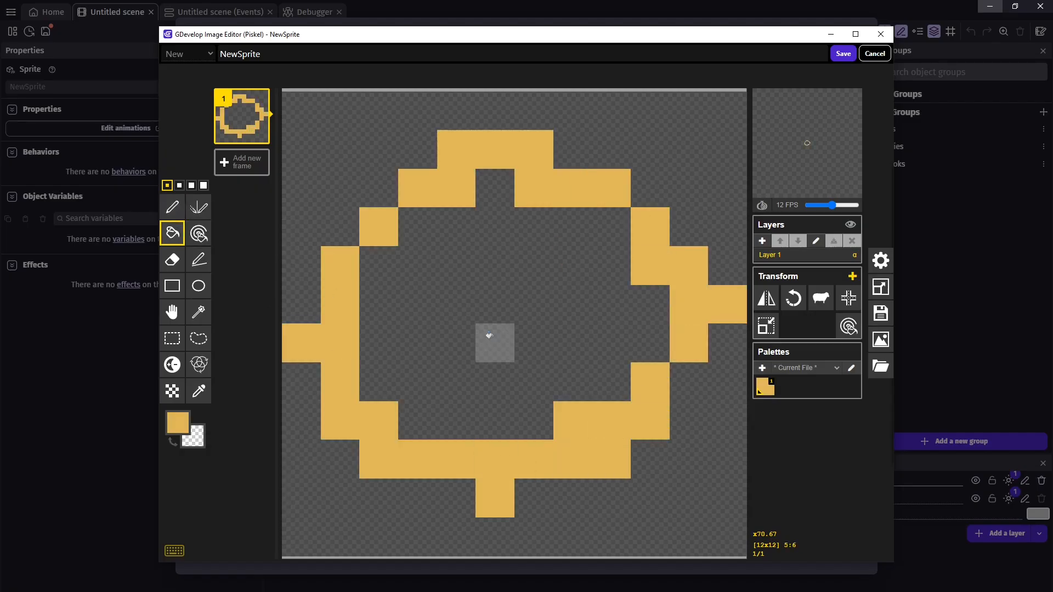
{"action": "left_click", "coordinate": [494, 341]}
Step: Shade the rock's edges and a few inner pixels in dark brown, save the image and apply the Projectile object
{"action": "left_click", "coordinate": [178, 422]}
{"action": "left_click", "coordinate": [273, 474]}
{"action": "left_click", "coordinate": [172, 206]}
{"action": "left_click_drag", "start_coordinate": [305, 338], "coordinate": [393, 451]}
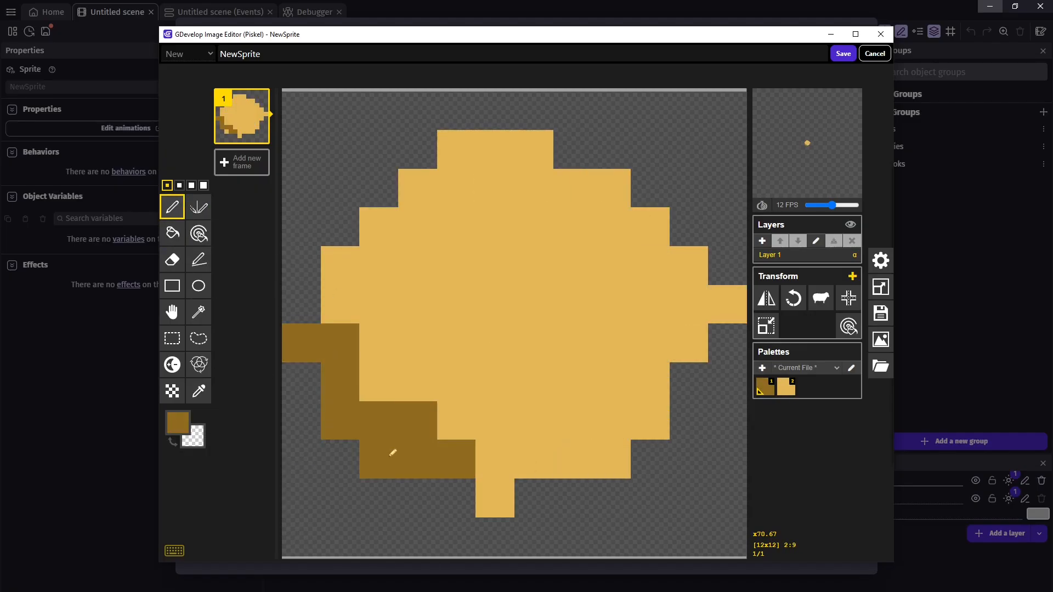
{"action": "left_click_drag", "start_coordinate": [417, 384], "coordinate": [418, 343]}
{"action": "mouse_move", "coordinate": [379, 266]}
{"action": "left_mouse_down"}
{"action": "mouse_move", "coordinate": [417, 188]}
{"action": "mouse_move", "coordinate": [535, 149]}
{"action": "left_mouse_up"}
{"action": "mouse_move", "coordinate": [611, 193]}
{"action": "left_mouse_down"}
{"action": "mouse_move", "coordinate": [706, 296]}
{"action": "mouse_move", "coordinate": [689, 269]}
{"action": "left_mouse_up"}
{"action": "left_click_drag", "start_coordinate": [650, 422], "coordinate": [543, 458]}
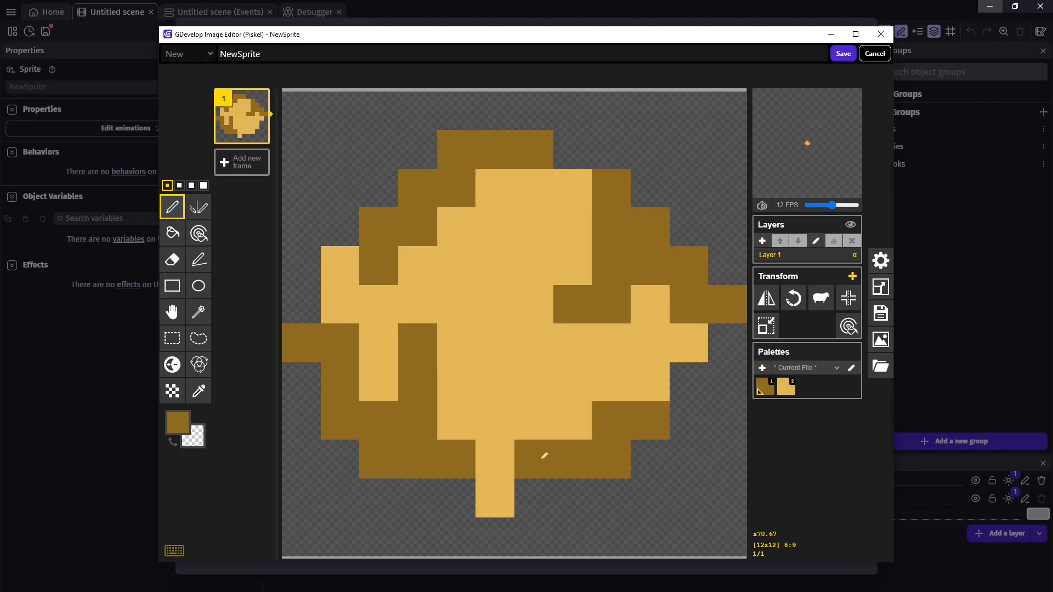
{"action": "left_click_drag", "start_coordinate": [495, 343], "coordinate": [495, 304]}
{"action": "left_click", "coordinate": [843, 54]}
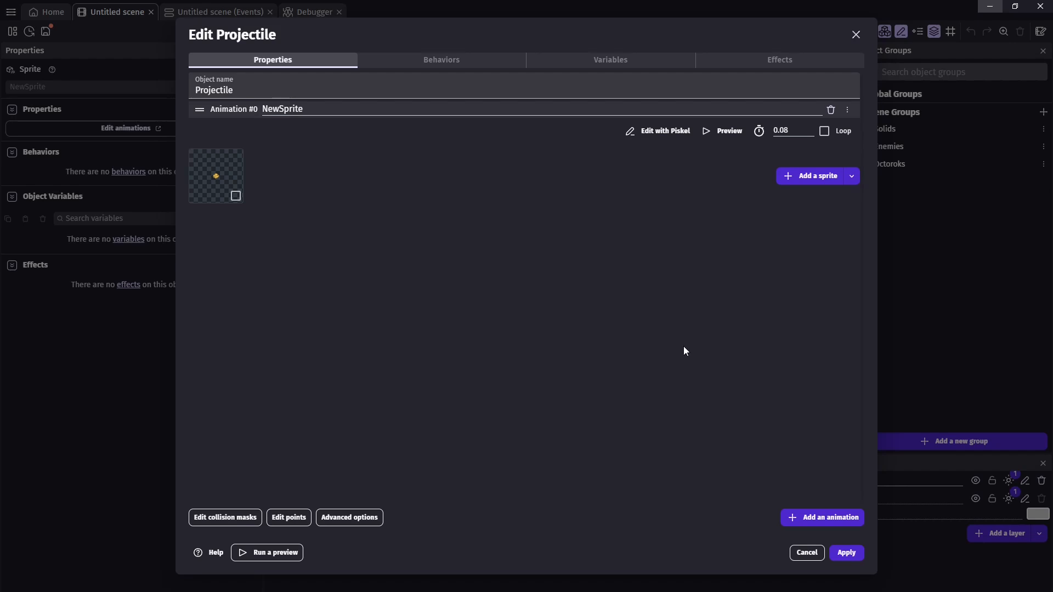
{"action": "left_click", "coordinate": [849, 553]}
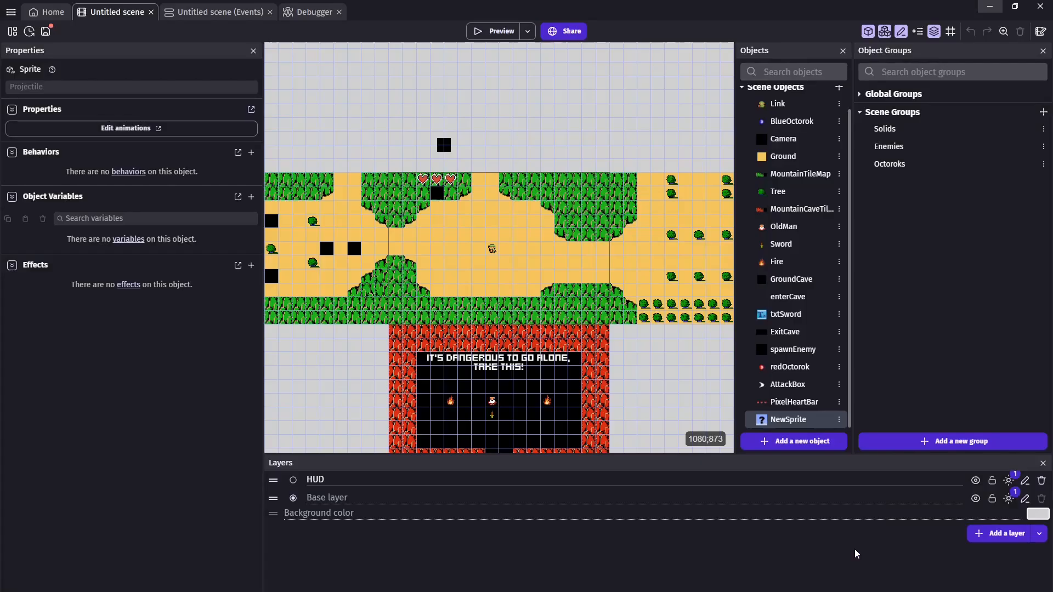
Step: Add a point named Projectile to redOctorok at about X 17.5, Y 16 and apply the changes
{"action": "double_click", "coordinate": [806, 366]}
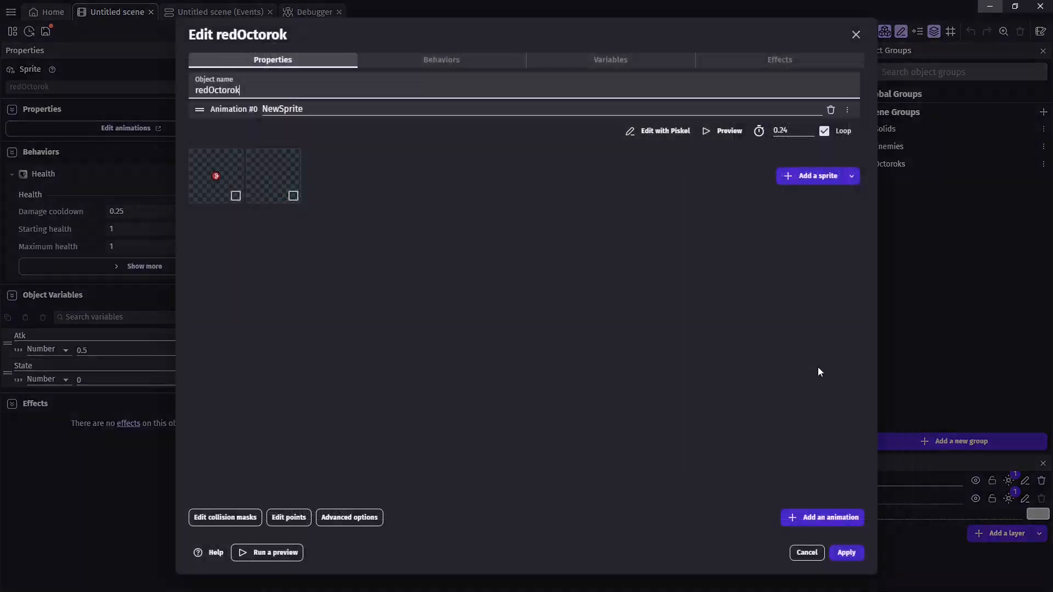
{"action": "left_click", "coordinate": [285, 518]}
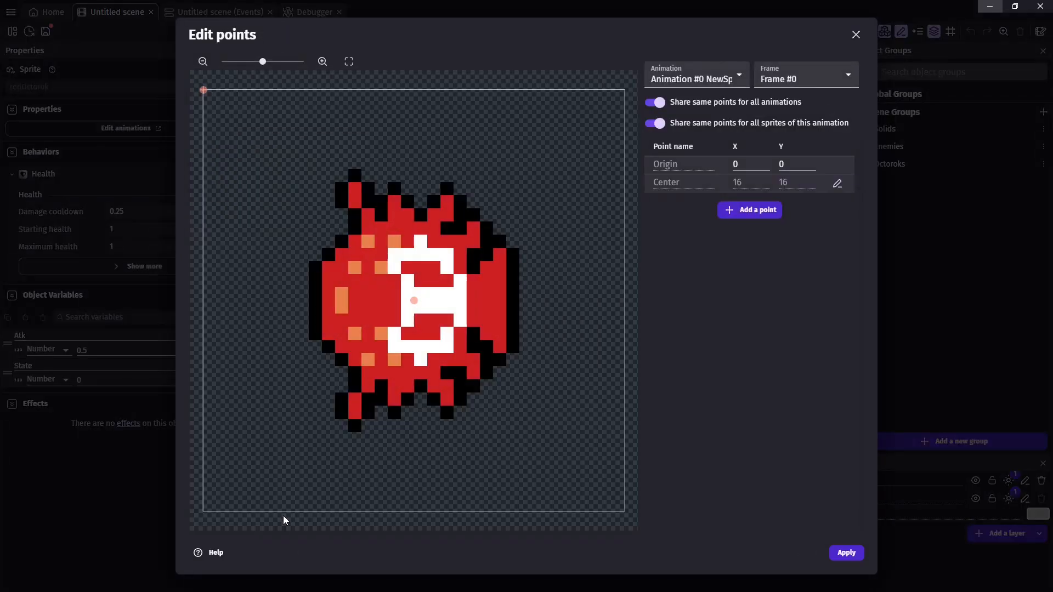
{"action": "left_click", "coordinate": [749, 210]}
{"action": "double_click", "coordinate": [671, 199]}
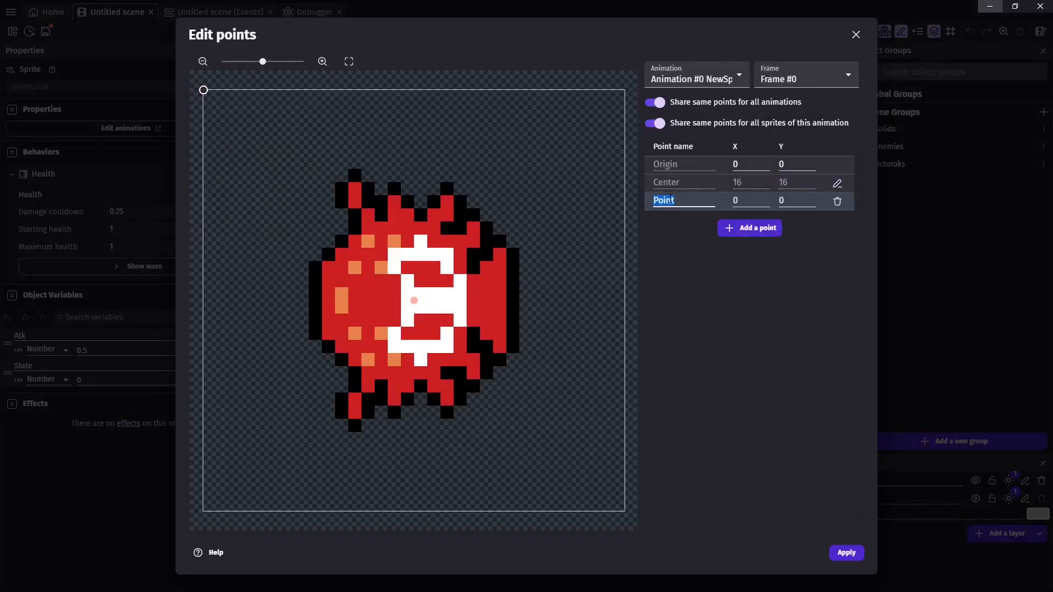
{"action": "type", "text": "Projectile"}
{"action": "left_click_drag", "start_coordinate": [204, 90], "coordinate": [432, 300]}
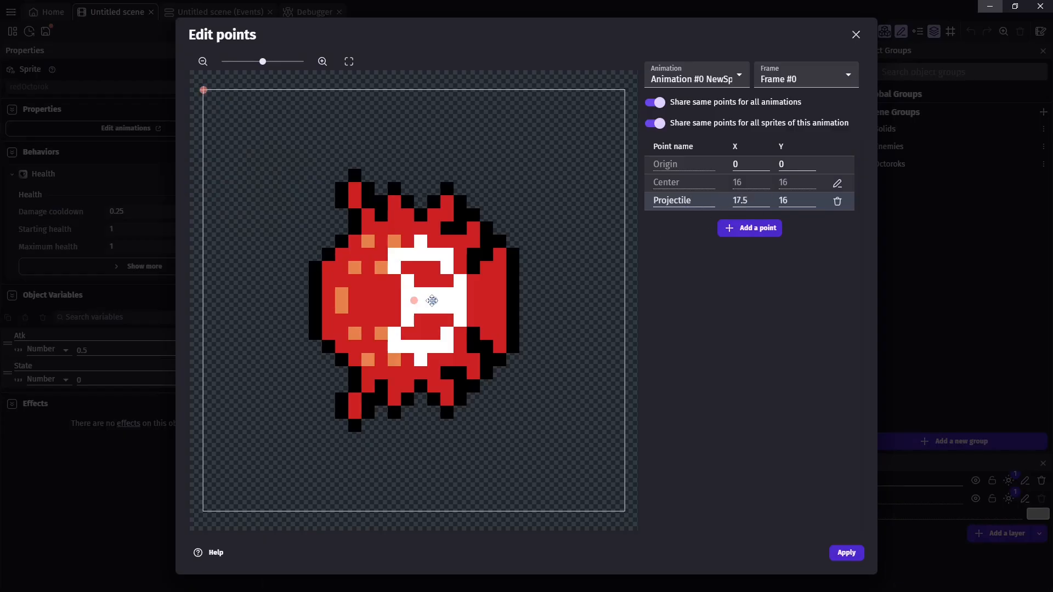
{"action": "left_click", "coordinate": [766, 197]}
{"action": "left_click", "coordinate": [857, 552]}
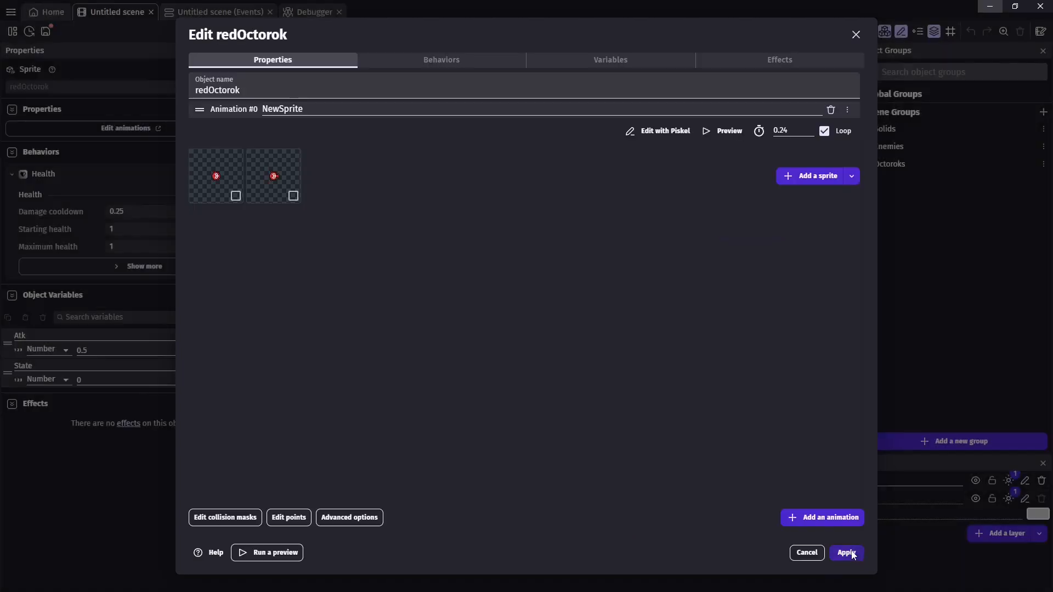
{"action": "left_click", "coordinate": [856, 554]}
Step: Add a point named Projectile to BlueOctorok at about X 17.5, Y 16 and apply the changes
{"action": "double_click", "coordinate": [803, 117]}
{"action": "left_click", "coordinate": [291, 516]}
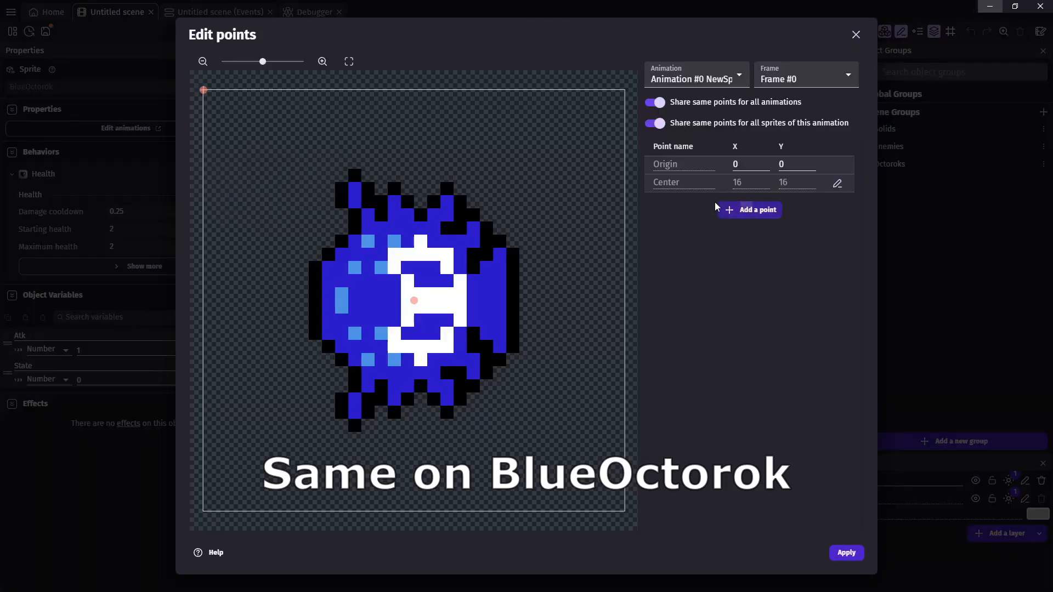
{"action": "left_click", "coordinate": [724, 207]}
{"action": "double_click", "coordinate": [688, 202]}
{"action": "type", "text": "Projectile"}
{"action": "left_click_drag", "start_coordinate": [203, 90], "coordinate": [433, 299]}
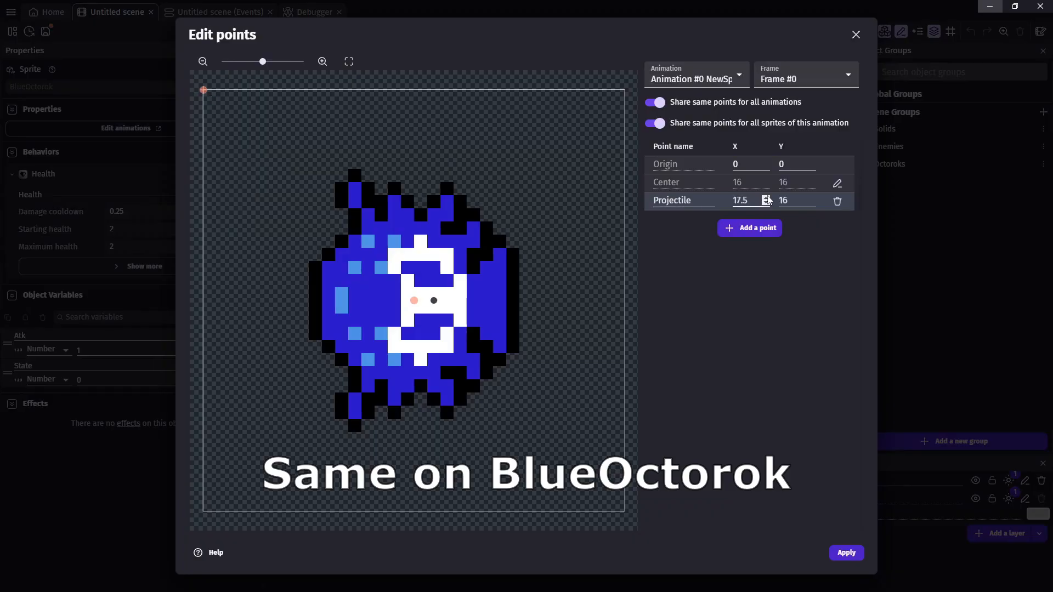
{"action": "left_click", "coordinate": [766, 198]}
{"action": "left_click", "coordinate": [847, 553]}
{"action": "left_click", "coordinate": [847, 555]}
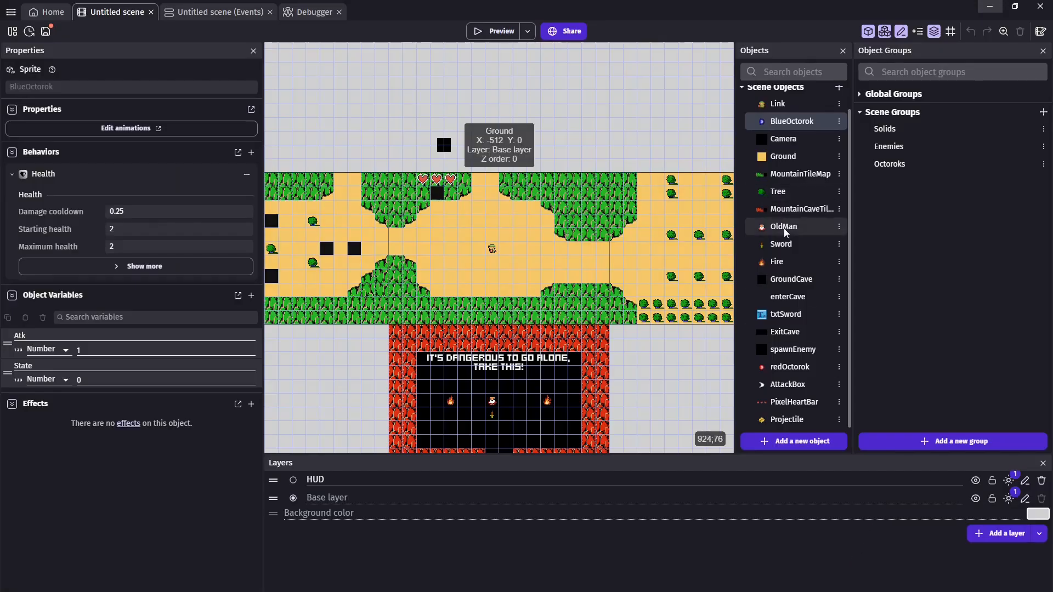
Step: Move the Projectile sprite's Origin point close to its center and apply the changes
{"action": "double_click", "coordinate": [791, 418]}
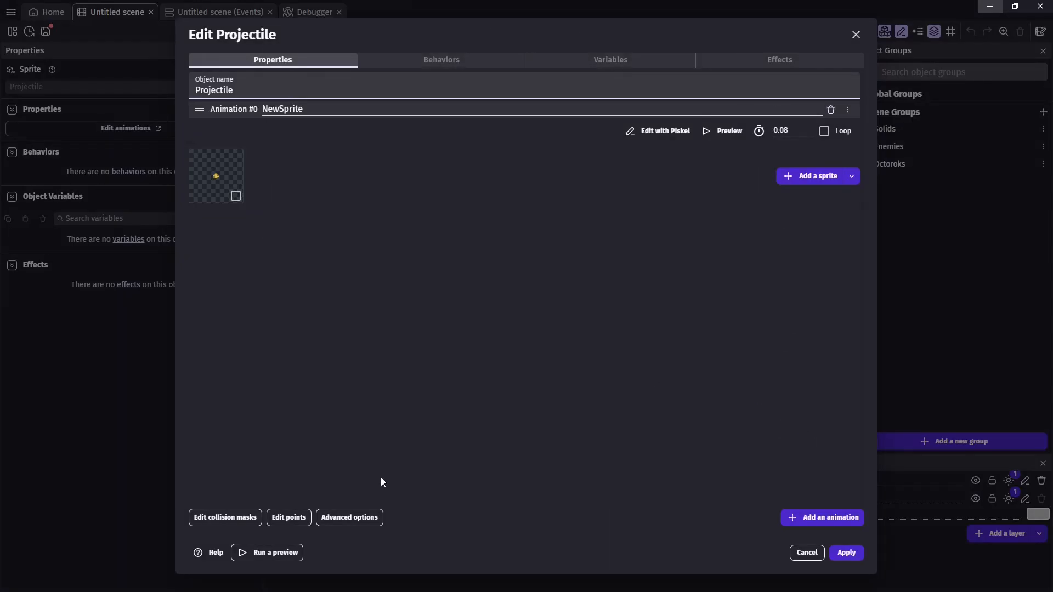
{"action": "left_click", "coordinate": [286, 515]}
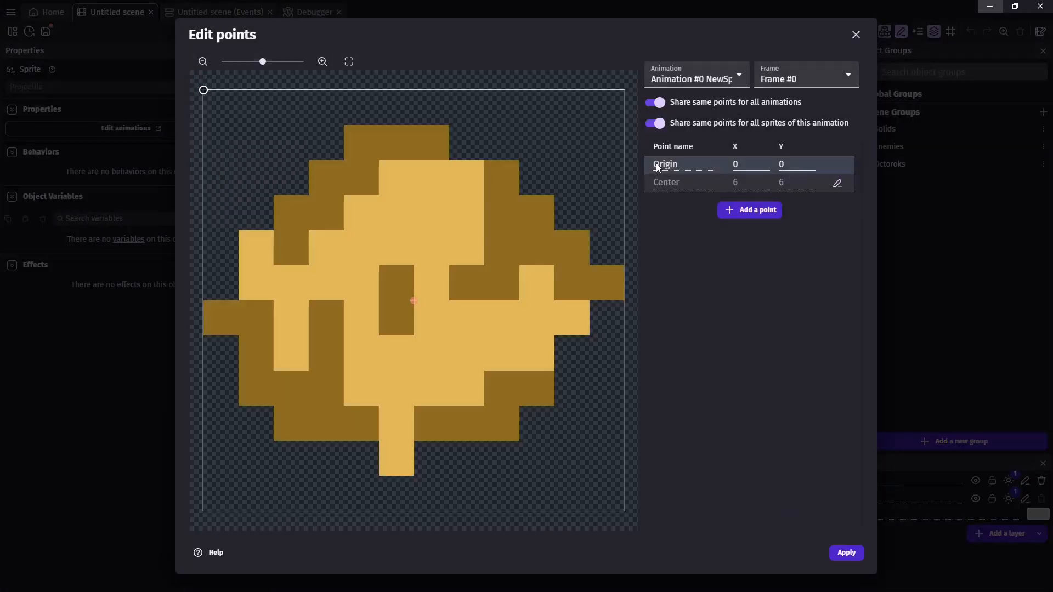
{"action": "left_click_drag", "start_coordinate": [205, 89], "coordinate": [376, 268]}
{"action": "left_click", "coordinate": [850, 558]}
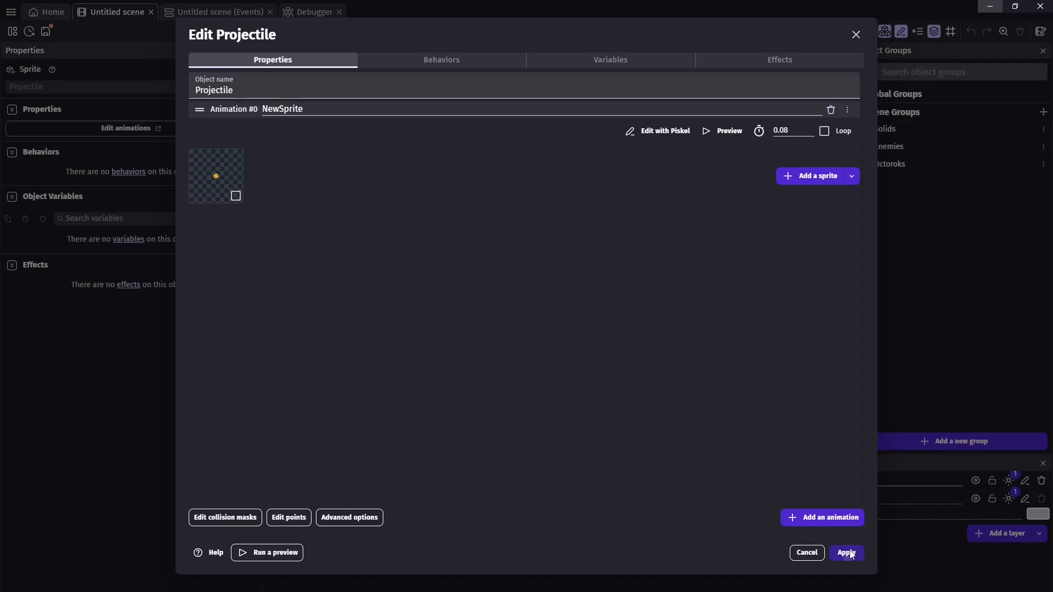
{"action": "left_click", "coordinate": [850, 557]}
Step: Add the Fire bullets behavior to BlueOctorok
{"action": "double_click", "coordinate": [780, 123]}
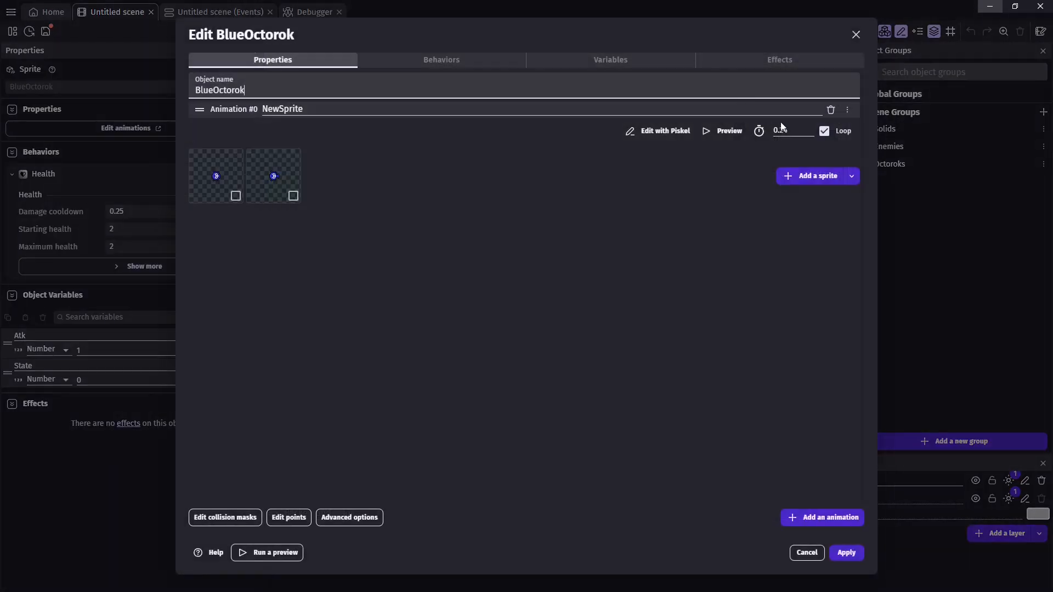
{"action": "left_click", "coordinate": [447, 59]}
{"action": "left_click", "coordinate": [839, 519]}
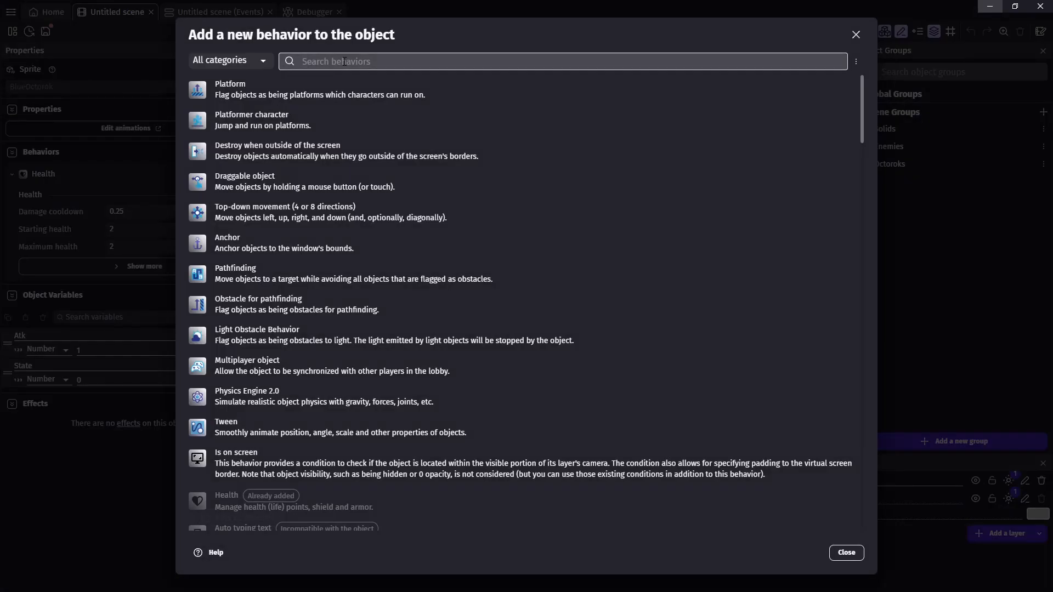
{"action": "type", "text": "fi"}
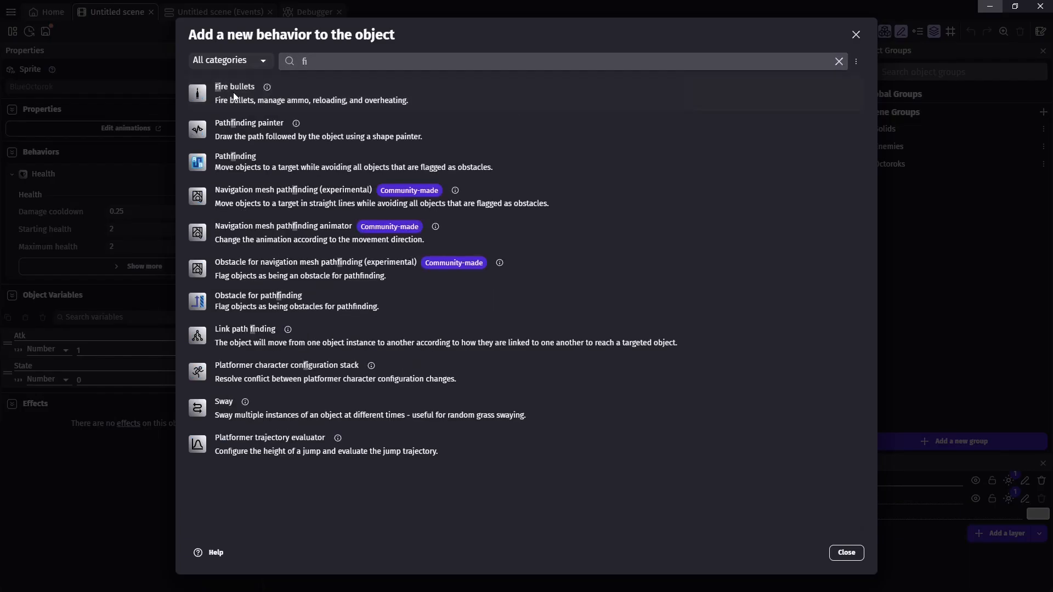
{"action": "left_click", "coordinate": [235, 93]}
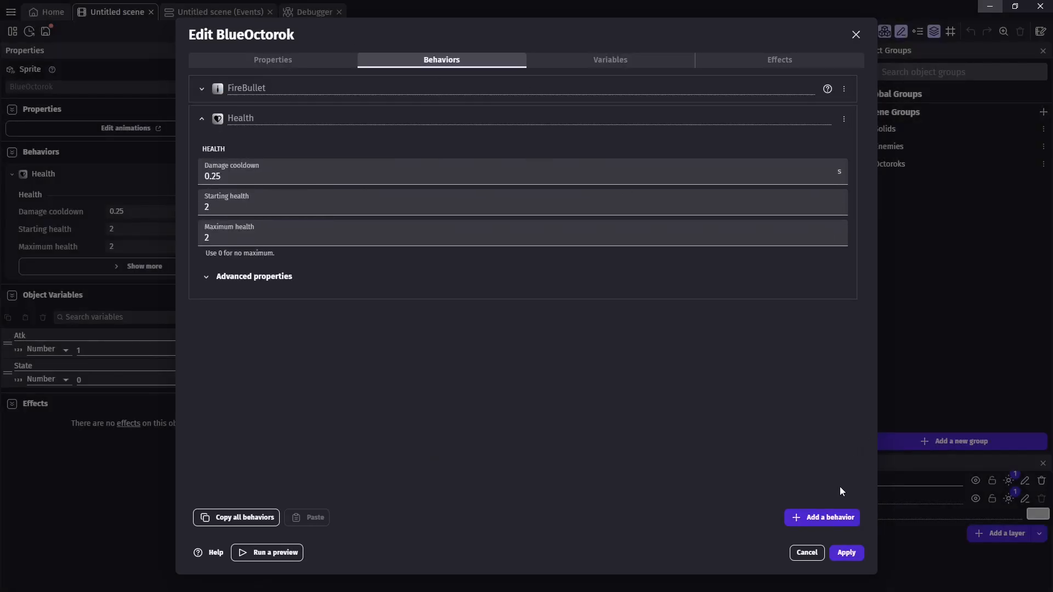
Step: Add the Stay on Screen behavior to BlueOctorok and apply the changes
{"action": "left_click", "coordinate": [828, 517]}
{"action": "key", "text": "BackSpace"}
{"action": "key", "text": "BackSpace"}
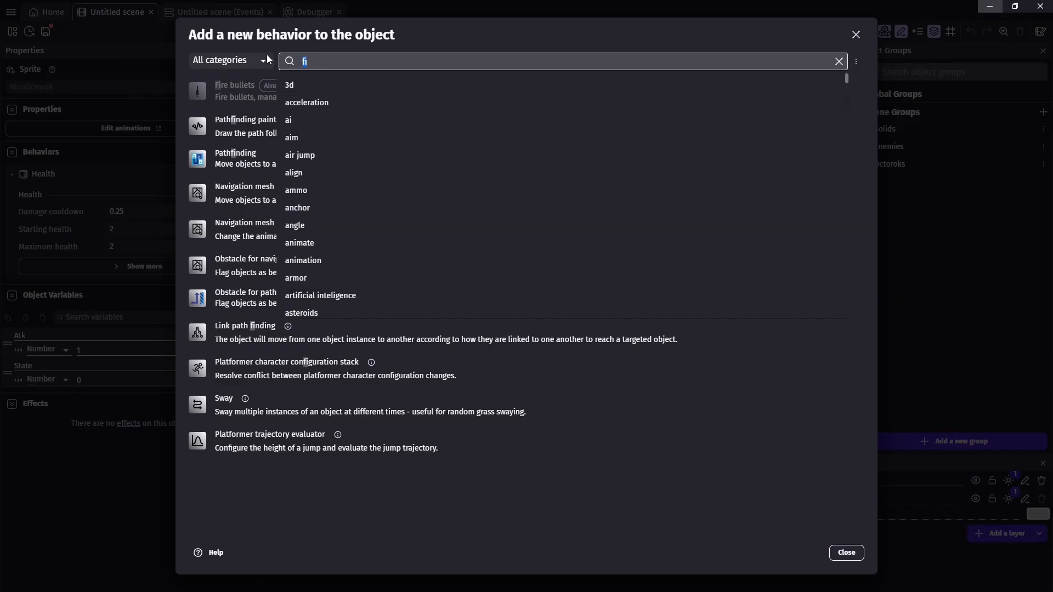
{"action": "type", "text": "stay"}
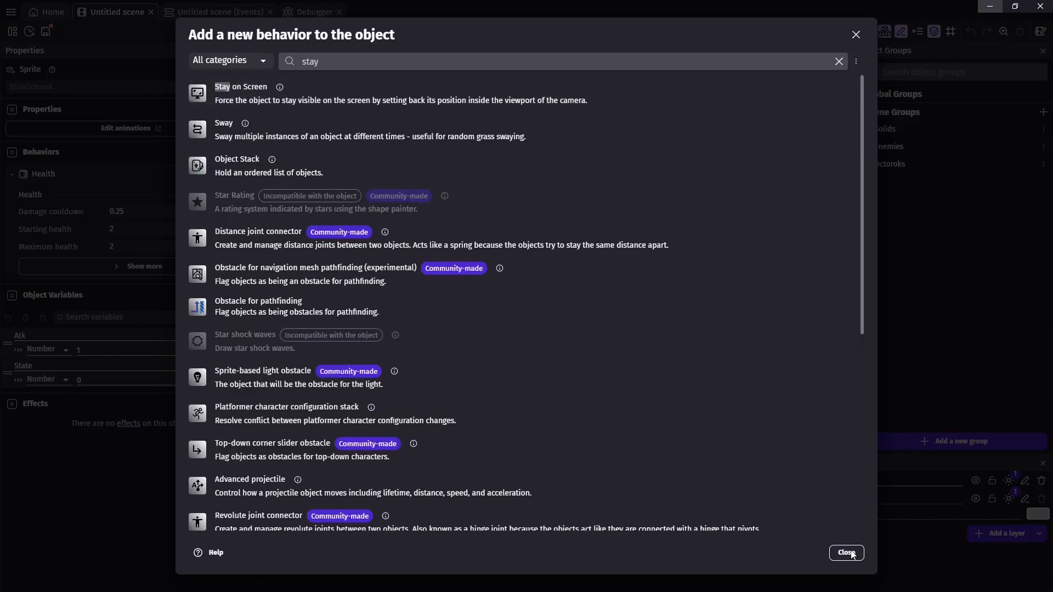
{"action": "left_click", "coordinate": [847, 553]}
{"action": "left_click", "coordinate": [847, 553]}
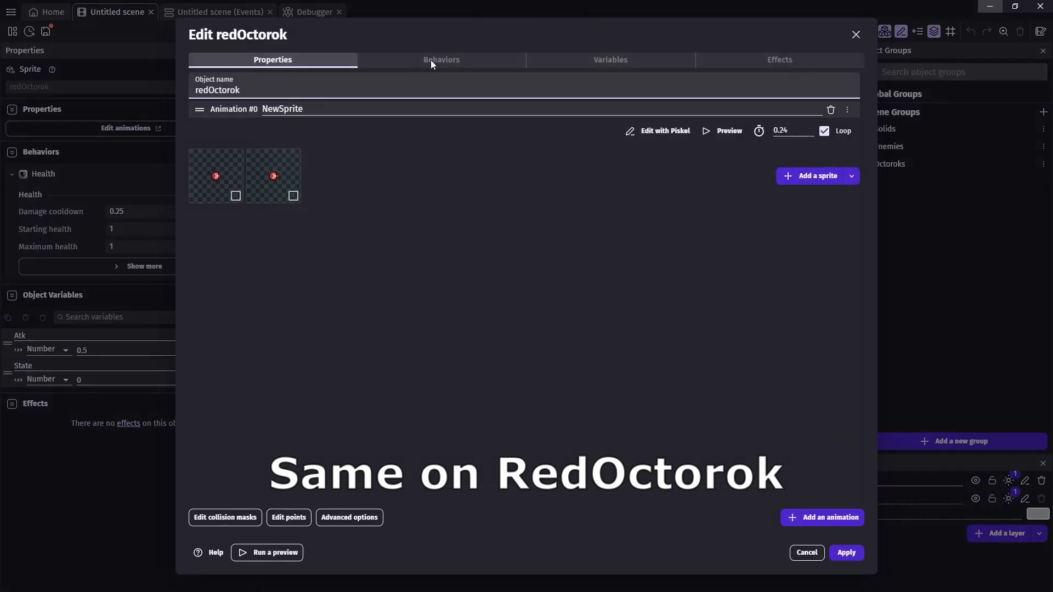
Step: Add the Stay on Screen behavior to redOctorok
{"action": "left_click", "coordinate": [430, 60]}
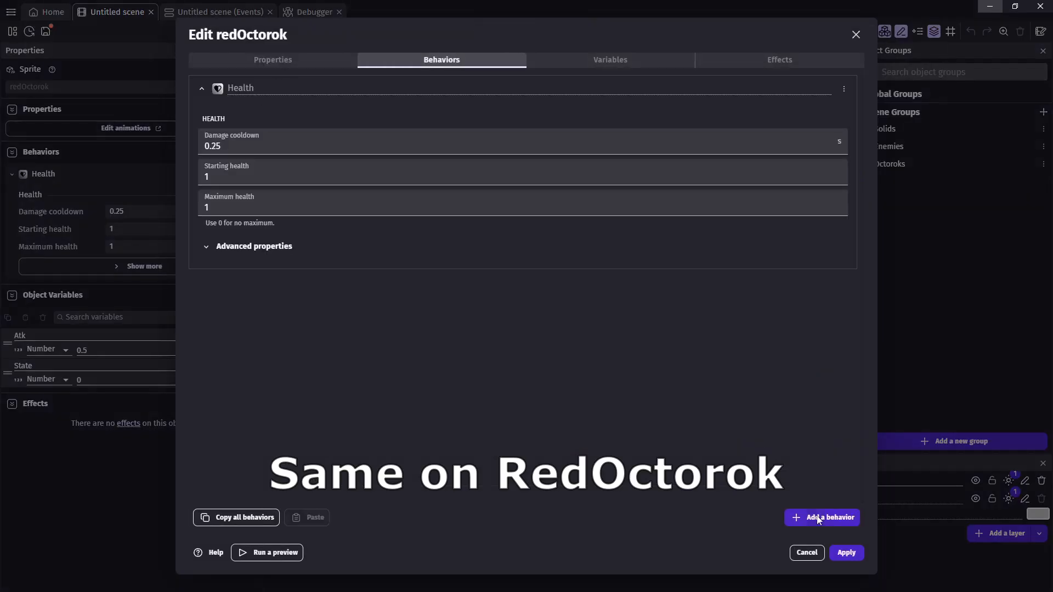
{"action": "left_click", "coordinate": [823, 517]}
{"action": "left_click", "coordinate": [336, 94]}
Step: Add the Fire bullets behavior to redOctorok and apply the changes
{"action": "left_click", "coordinate": [823, 518]}
{"action": "key", "text": "BackSpace"}
{"action": "key", "text": "BackSpace"}
{"action": "key", "text": "BackSpace"}
{"action": "key", "text": "BackSpace"}
{"action": "type", "text": "fi"}
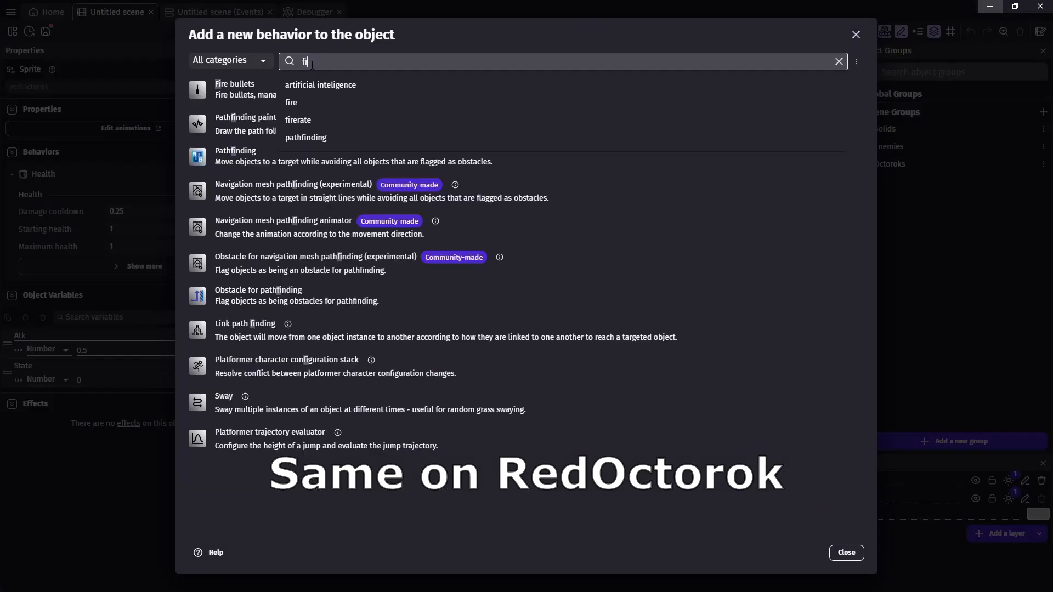
{"action": "left_click", "coordinate": [241, 90]}
{"action": "left_click", "coordinate": [847, 553]}
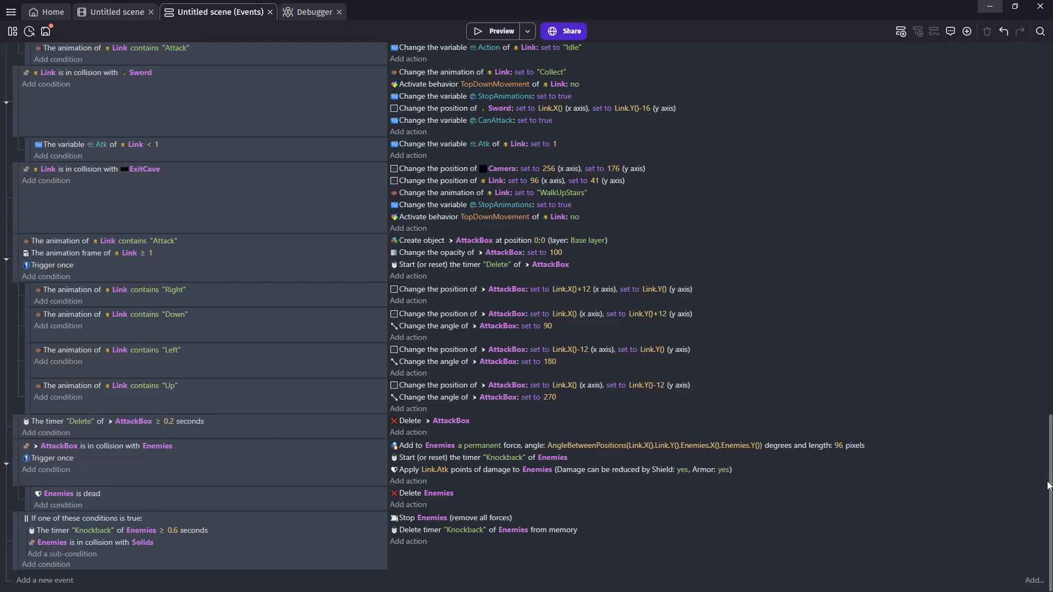
Step: Add a Wait action of 0.2 seconds to the Octoroks State = 5 sub-event in the scene's events
{"action": "left_click_drag", "start_coordinate": [1046, 481], "coordinate": [1047, 215]}
{"action": "left_click", "coordinate": [410, 339]}
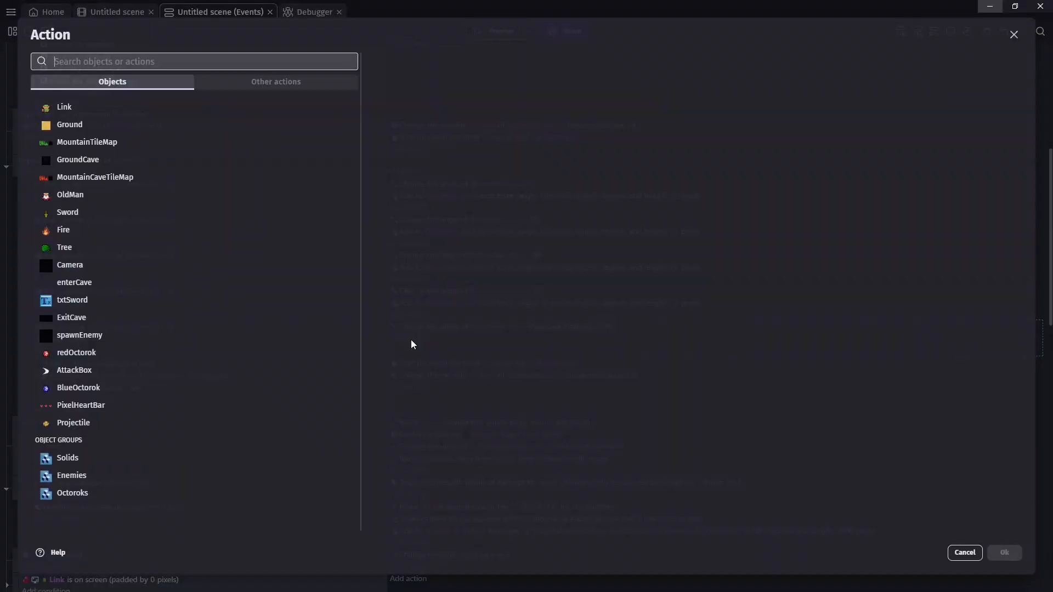
{"action": "type", "text": "wai"}
{"action": "left_click", "coordinate": [108, 112]}
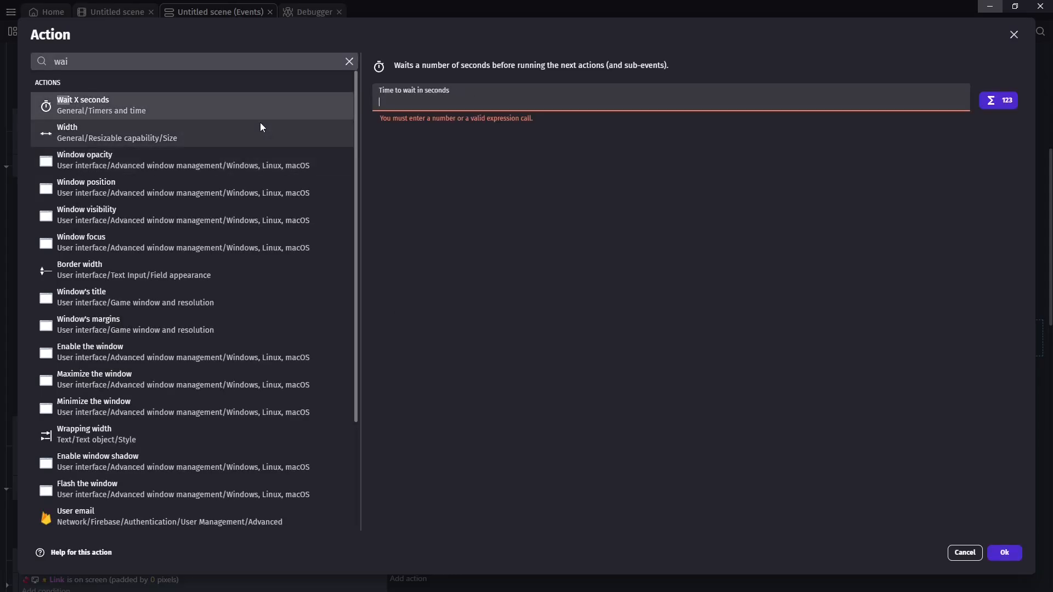
{"action": "type", "text": "0.2"}
{"action": "left_click", "coordinate": [1003, 552]}
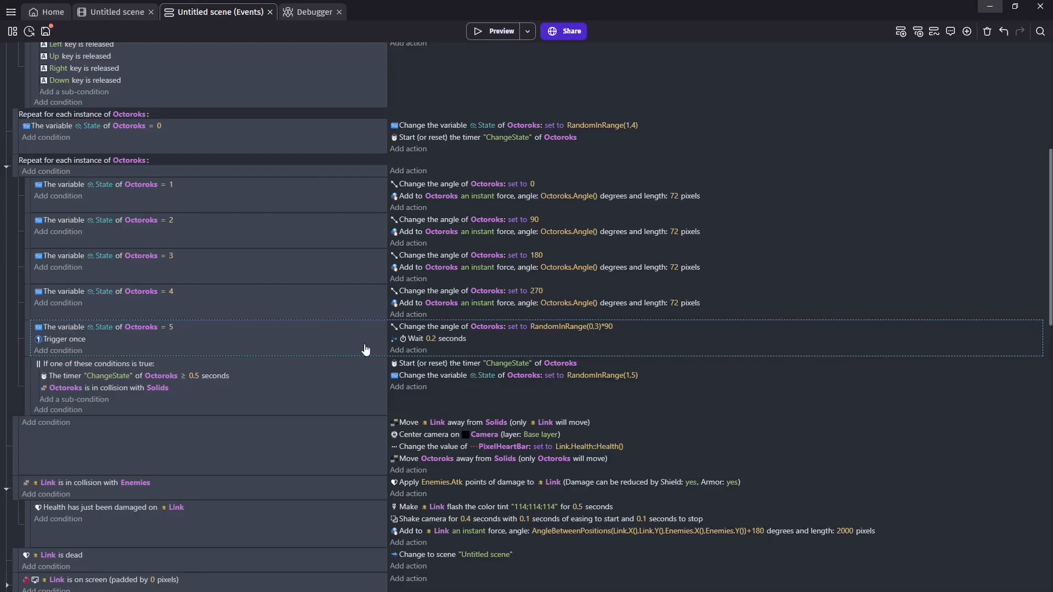
Step: In the State = 5 sub-event, add an Octoroks Fire bullets toward an angle action positioned at Octoroks.PointX("Projectile") and Octoroks.PointY("Projectile")
{"action": "left_click", "coordinate": [408, 351]}
{"action": "left_click", "coordinate": [99, 494]}
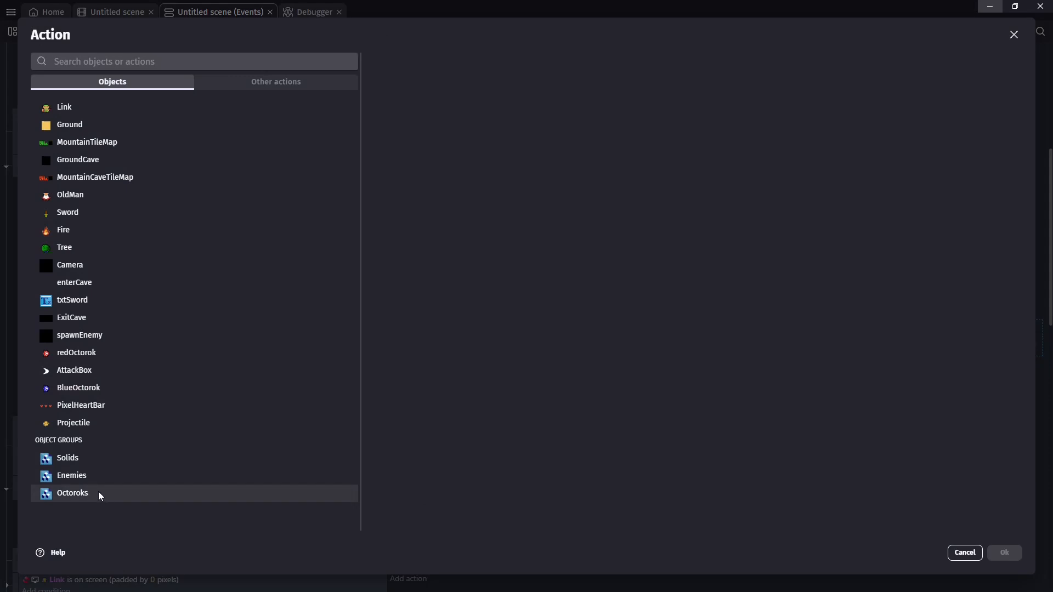
{"action": "type", "text": "fi"}
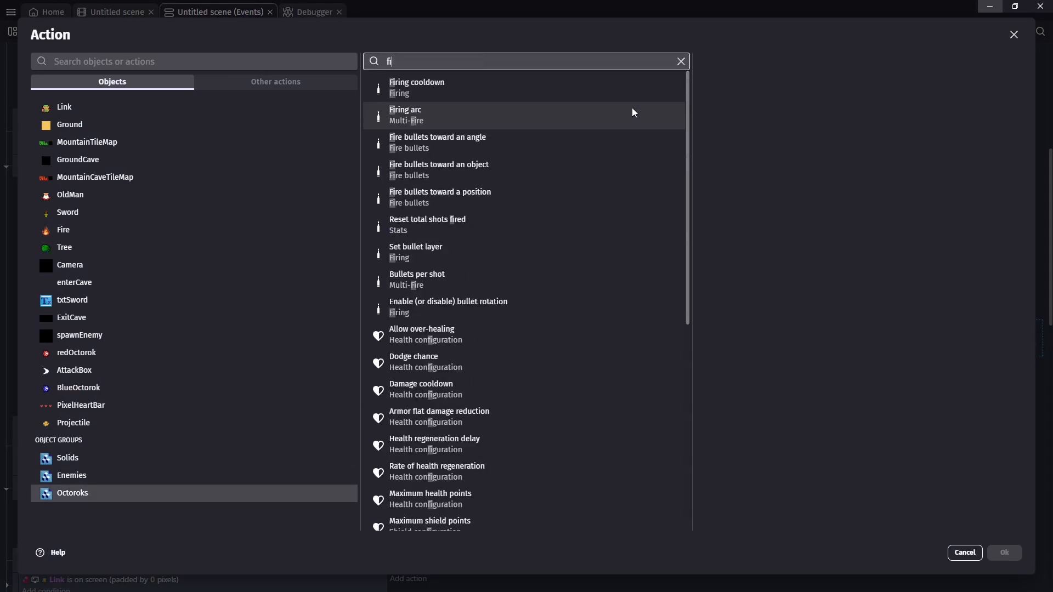
{"action": "type", "text": "re"}
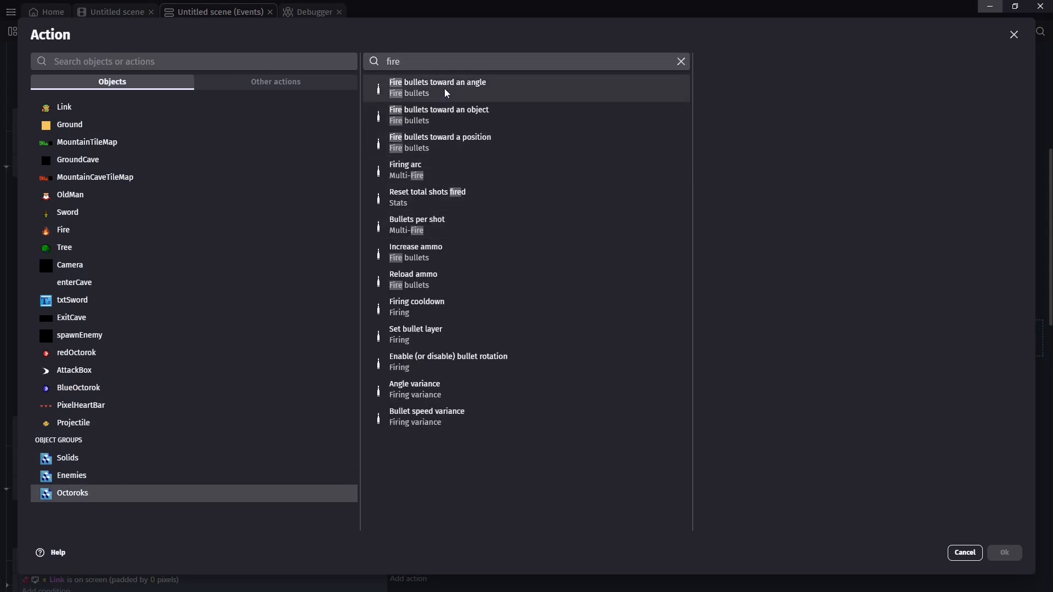
{"action": "left_click", "coordinate": [472, 88]}
{"action": "left_click", "coordinate": [746, 128]}
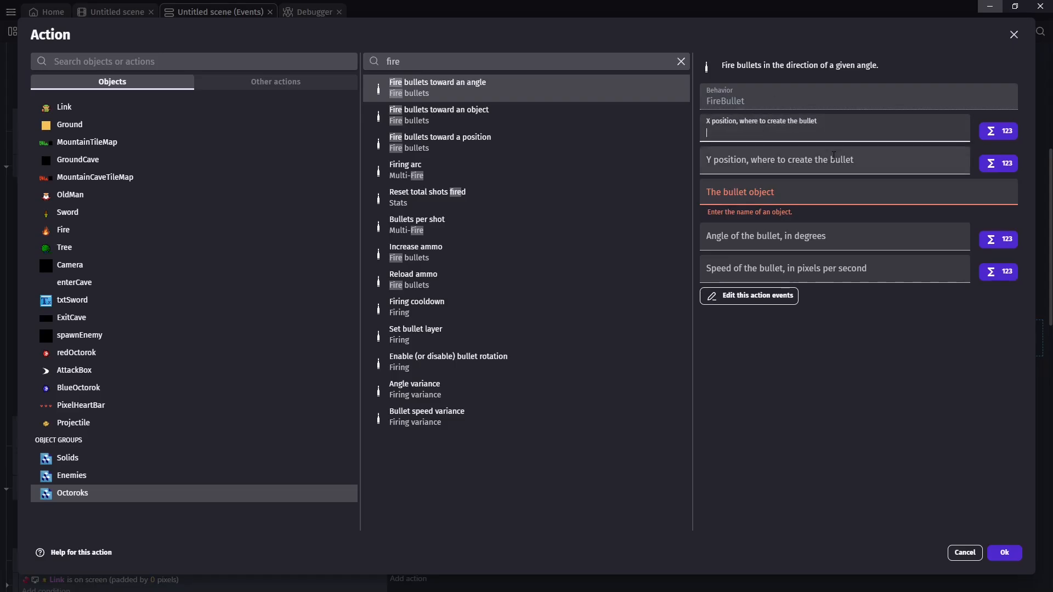
{"action": "type", "text": "Oc"}
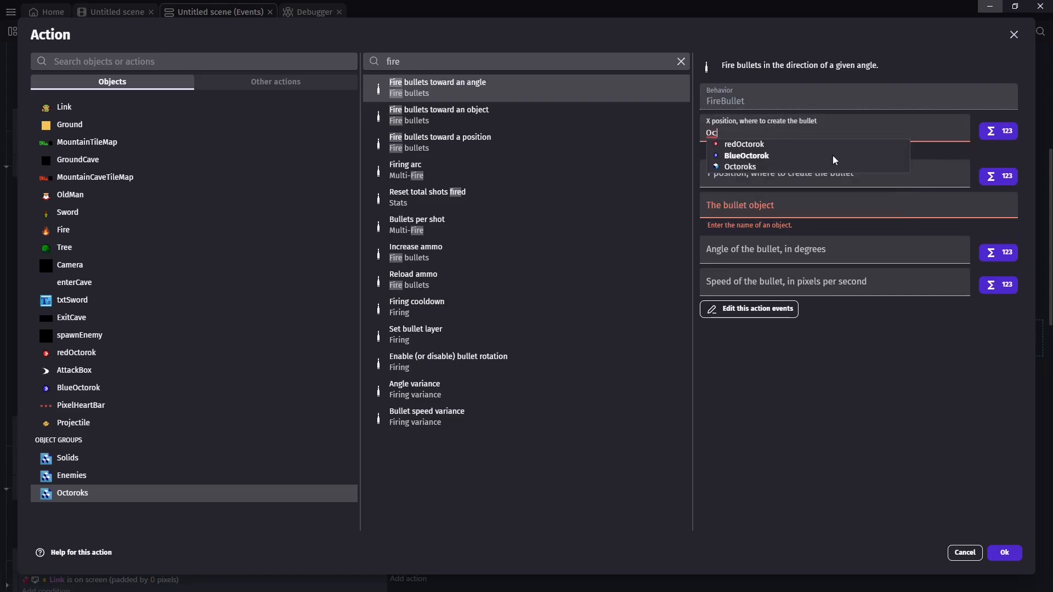
{"action": "key", "text": "Down"}
{"action": "key", "text": "Return"}
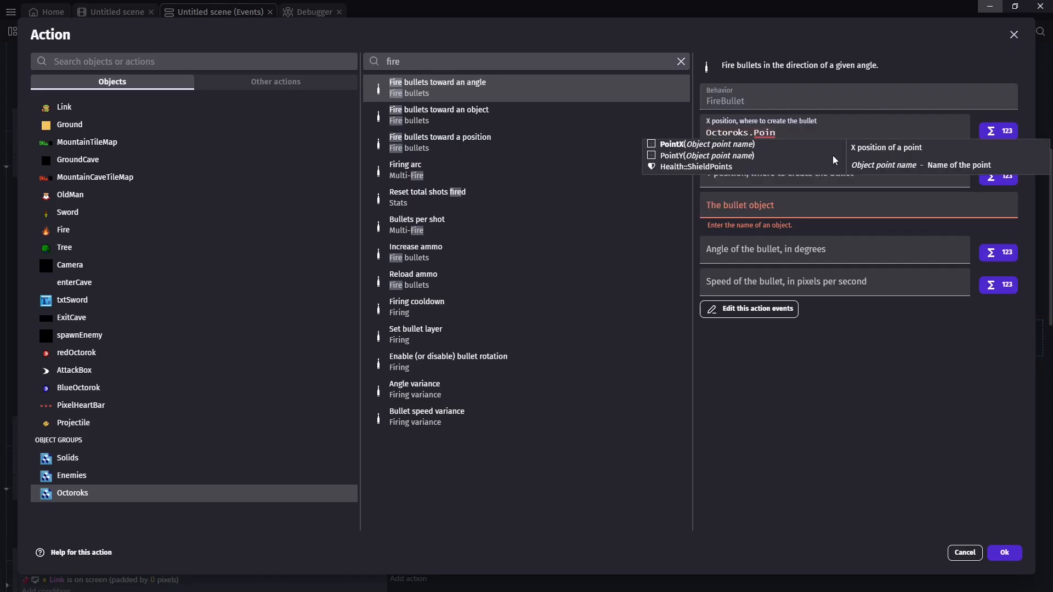
{"action": "key", "text": "Escape"}
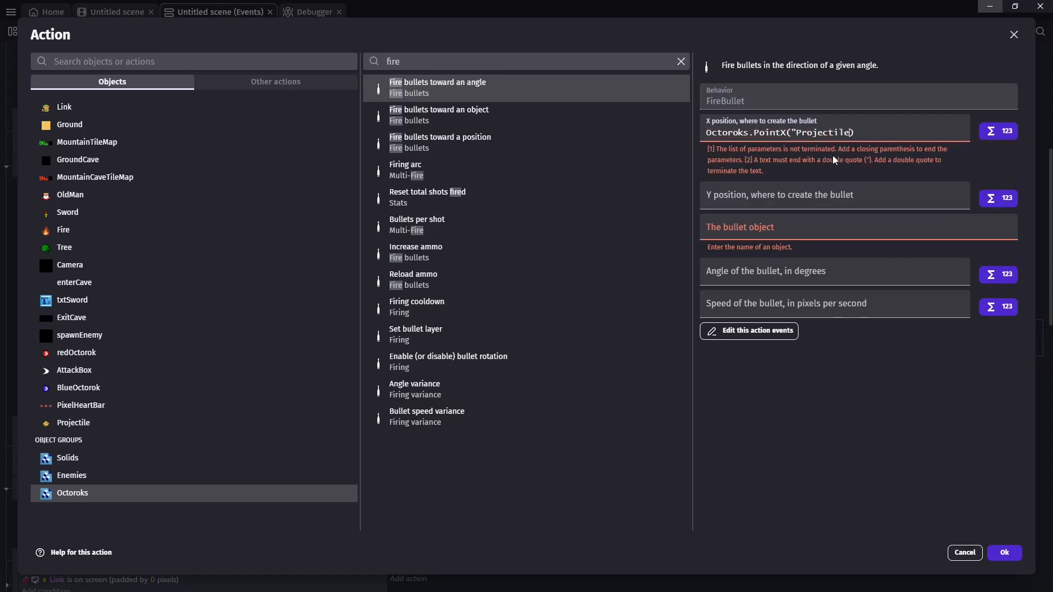
{"action": "type", "text": "\""}
{"action": "key", "text": "ctrl+a"}
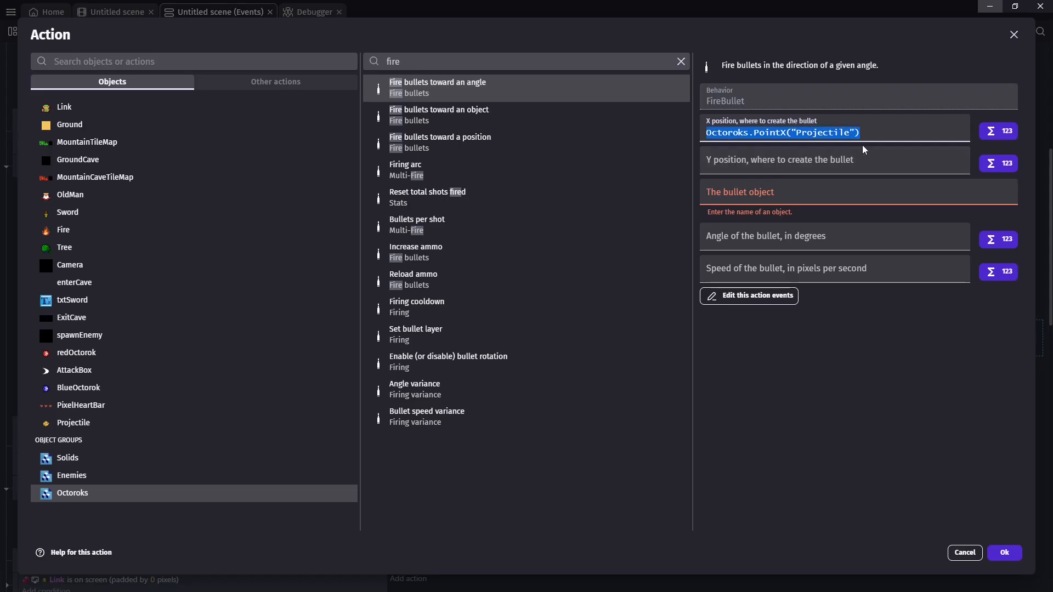
{"action": "left_click", "coordinate": [855, 167]}
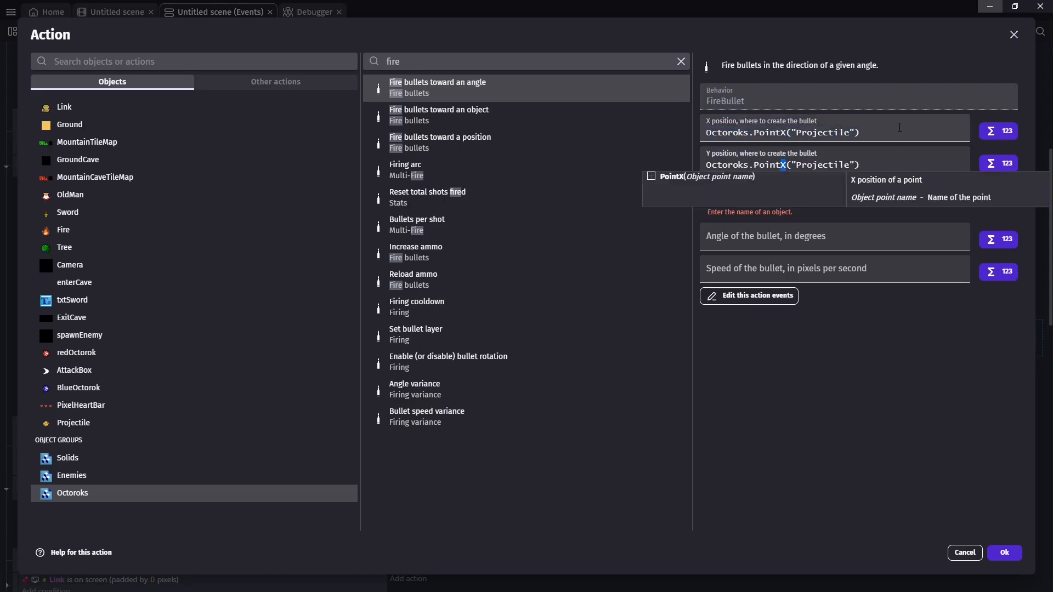
{"action": "left_click", "coordinate": [839, 279]}
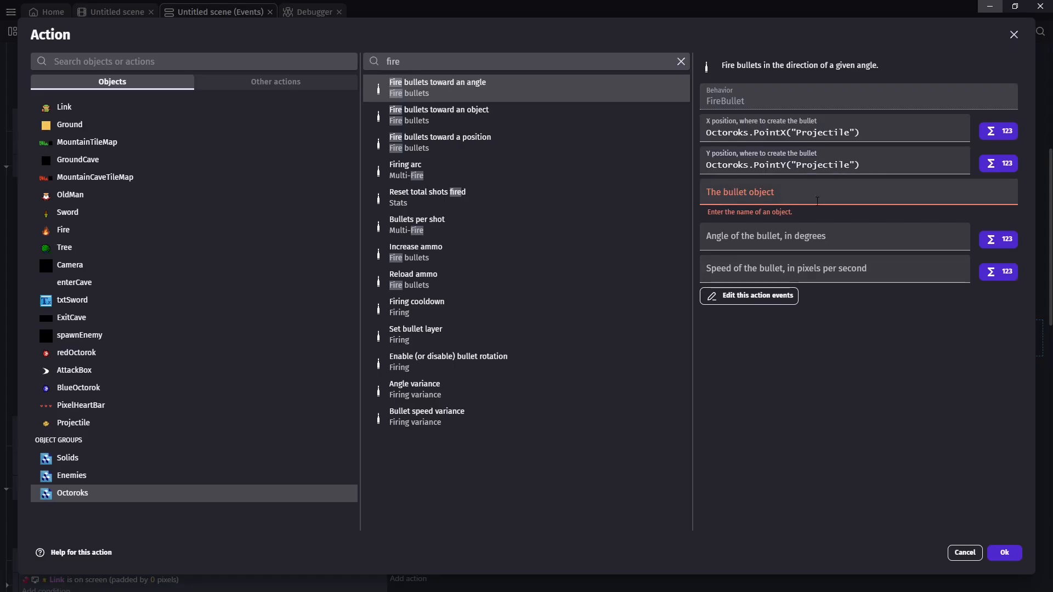
Step: Set the fire action's bullet object to Projectile, angle to Octoroks.Angle() and speed to 72 pixels per second, and confirm the action
{"action": "left_click", "coordinate": [818, 198]}
{"action": "type", "text": "pr"}
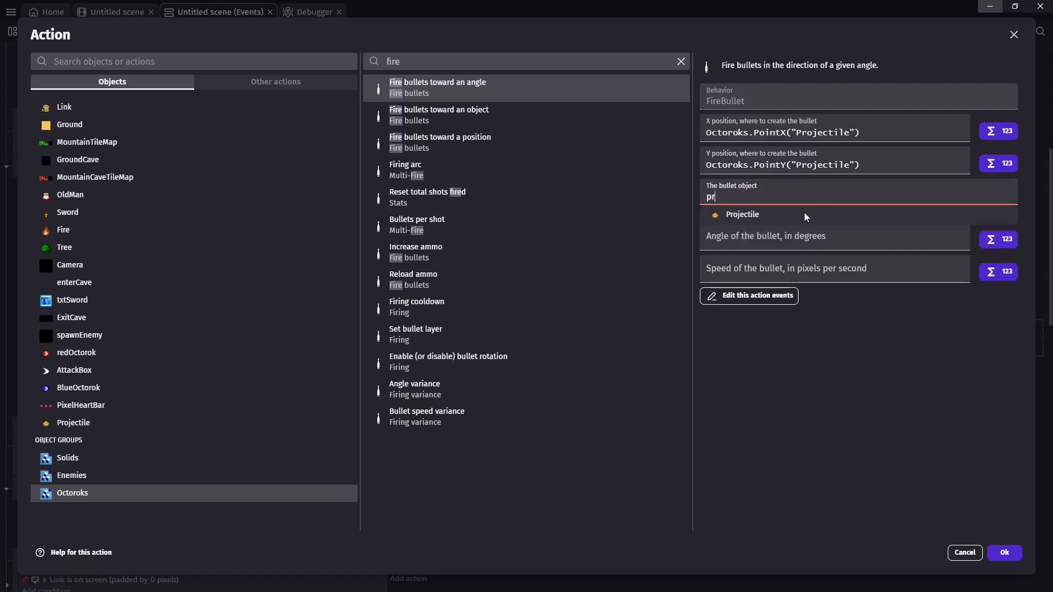
{"action": "left_click", "coordinate": [805, 216]}
{"action": "left_click", "coordinate": [769, 229]}
{"action": "left_click", "coordinate": [963, 386]}
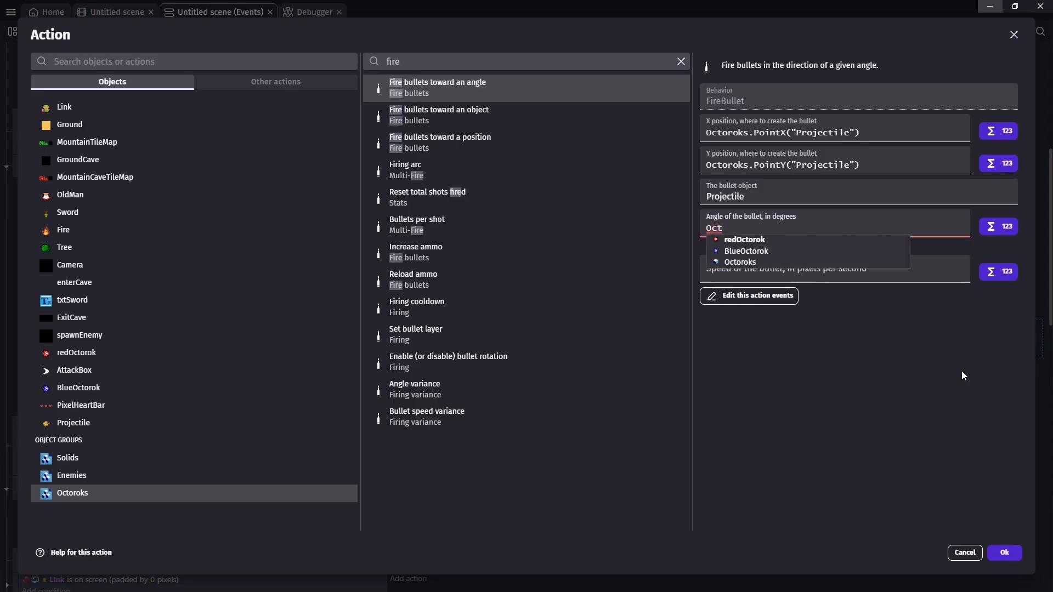
{"action": "key", "text": "Return"}
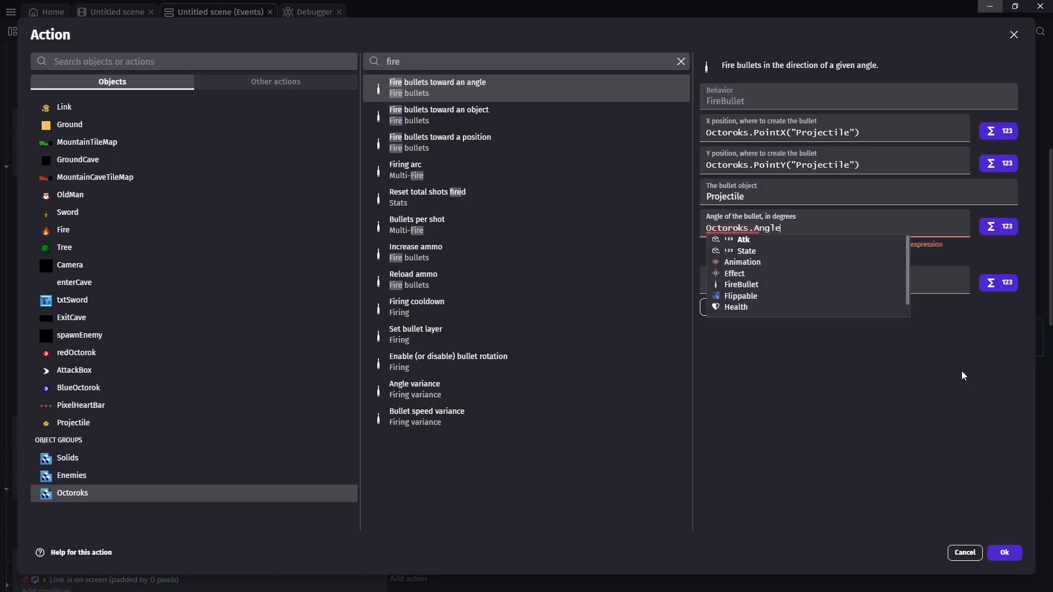
{"action": "type", "text": "Angle"}
{"action": "key", "text": "Return"}
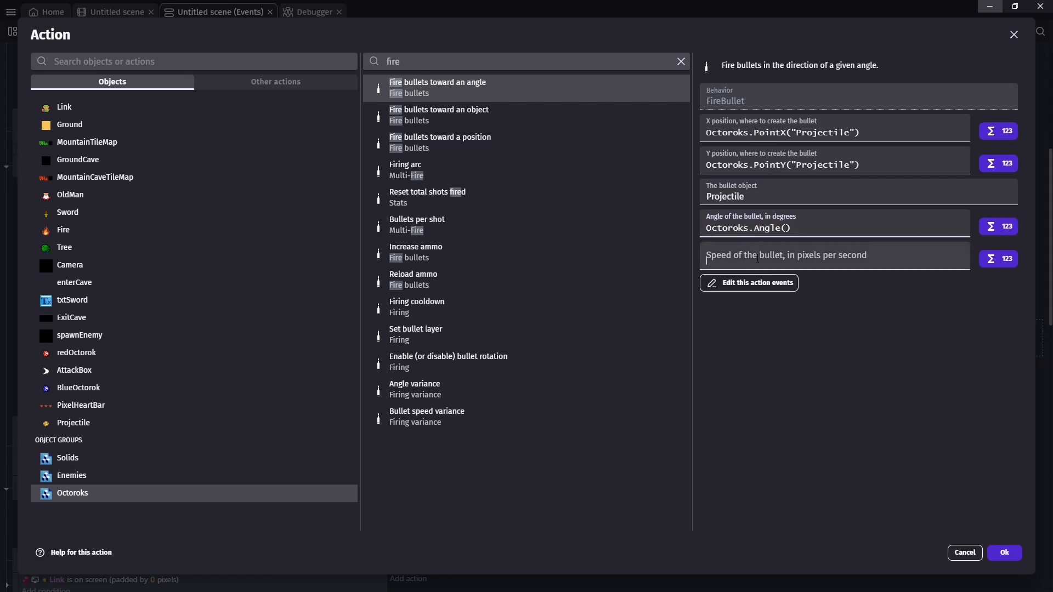
{"action": "left_click", "coordinate": [757, 258]}
{"action": "left_click", "coordinate": [1008, 554]}
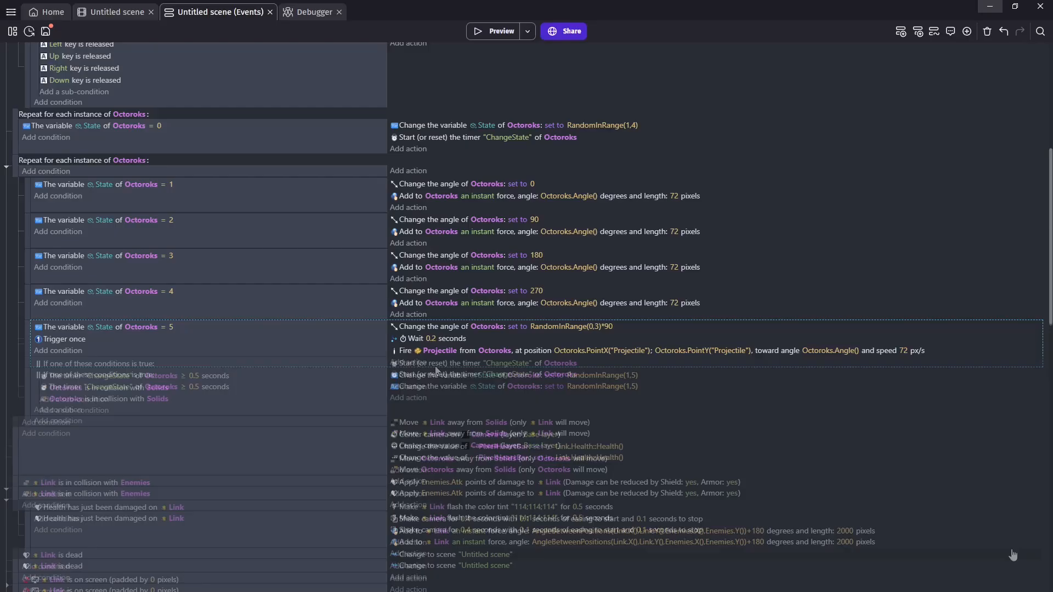
Step: Add an action to the State = 5 sub-event setting Projectile's Z order to Octoroks.ZOrder()-1
{"action": "left_click", "coordinate": [410, 362]}
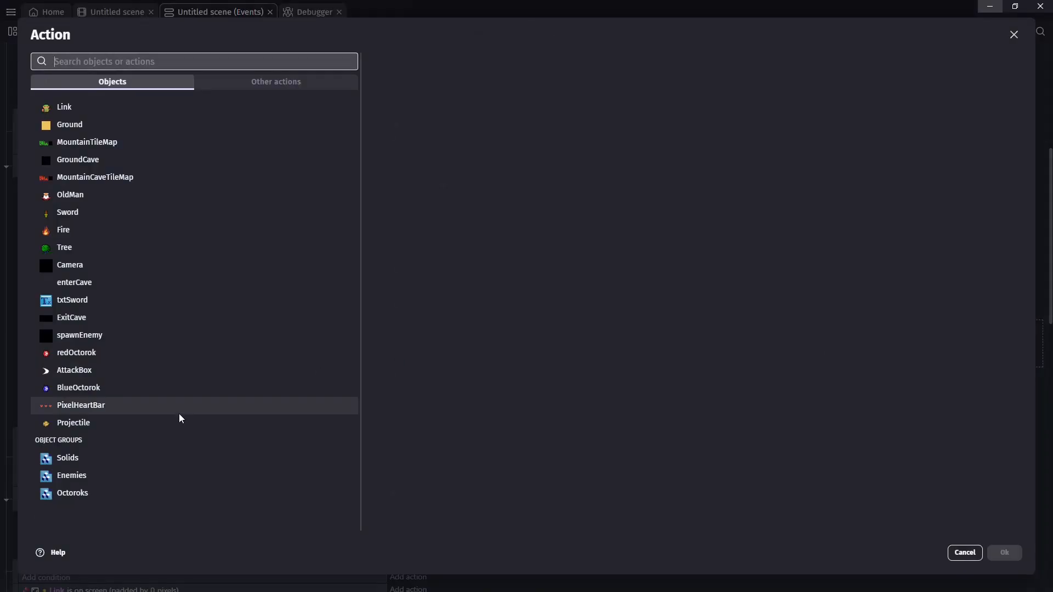
{"action": "left_click", "coordinate": [131, 425]}
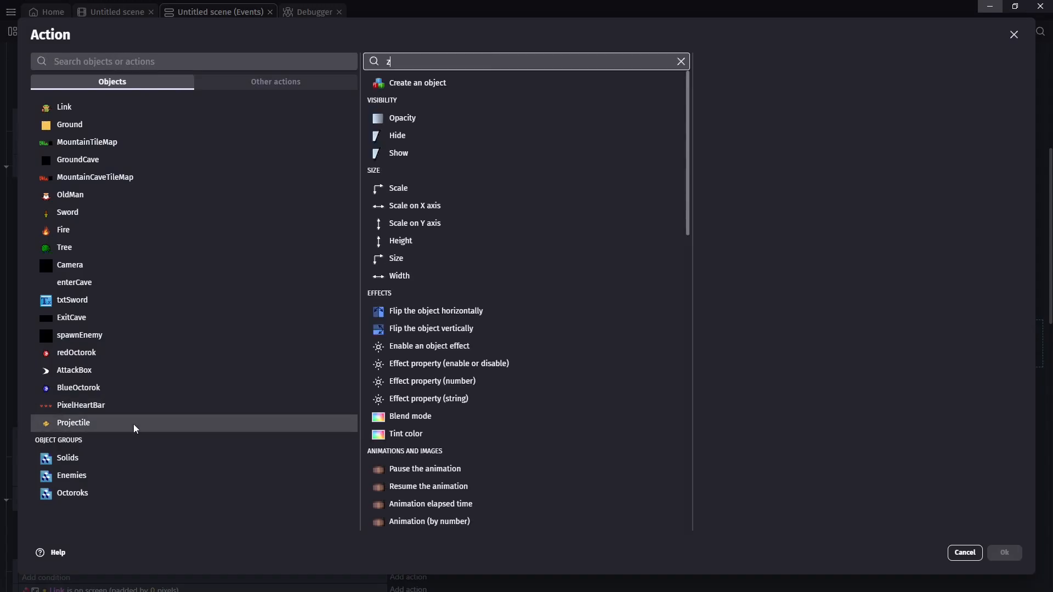
{"action": "left_click", "coordinate": [426, 119]}
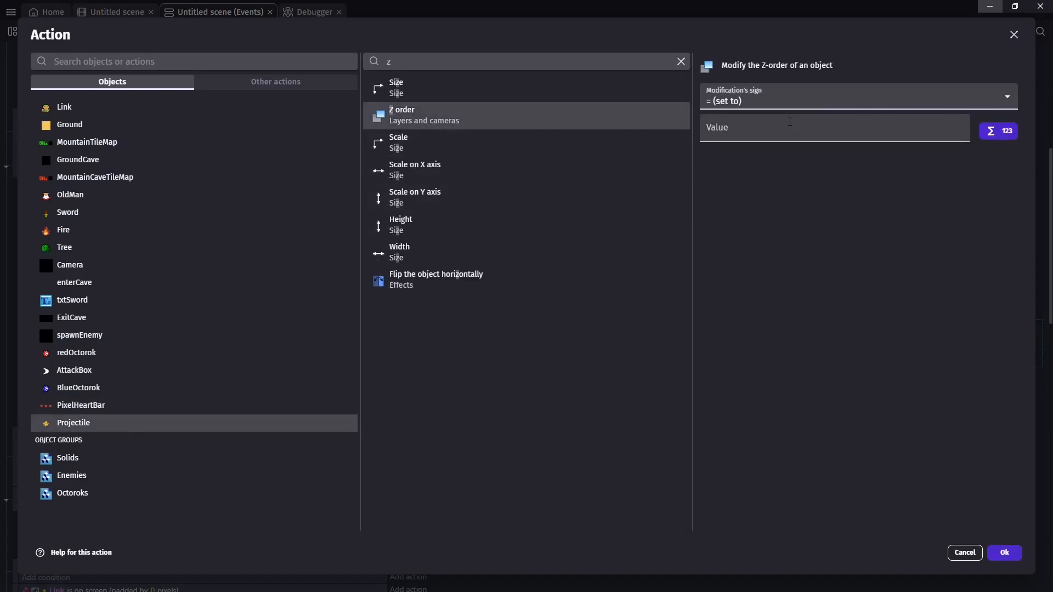
{"action": "left_click", "coordinate": [790, 122]}
{"action": "type", "text": "Oct"}
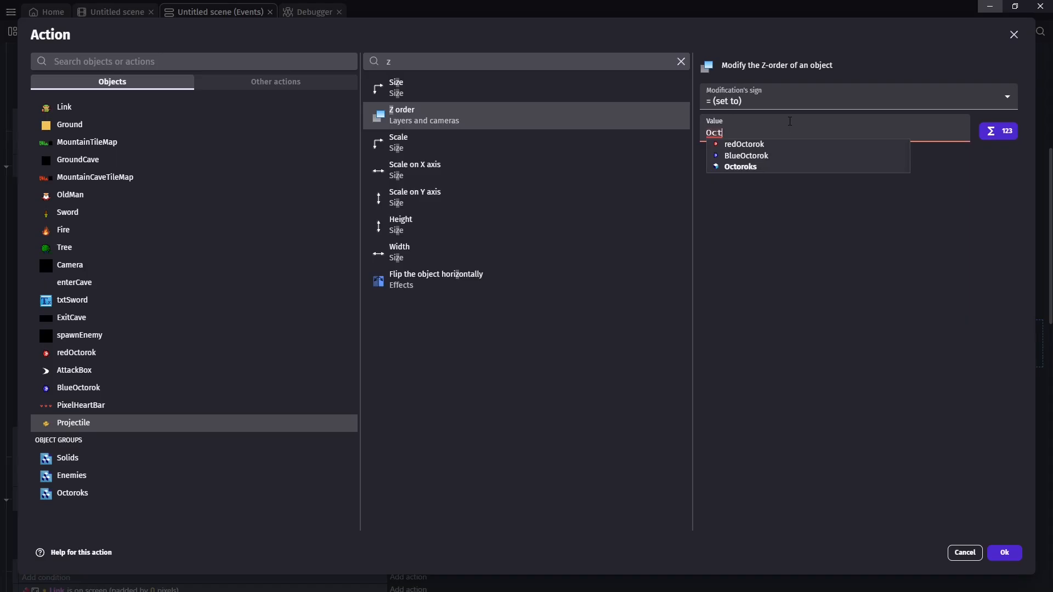
{"action": "key", "text": "Return"}
{"action": "type", "text": "z"}
{"action": "key", "text": "Down"}
{"action": "key", "text": "Up"}
{"action": "key", "text": "Down"}
{"action": "key", "text": "Return"}
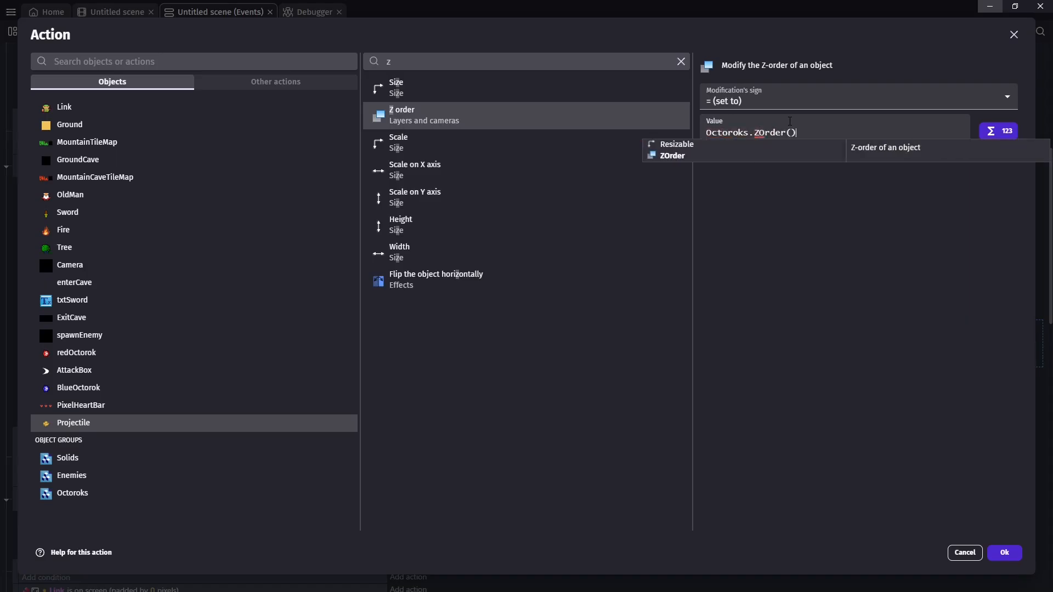
{"action": "left_click", "coordinate": [1006, 553]}
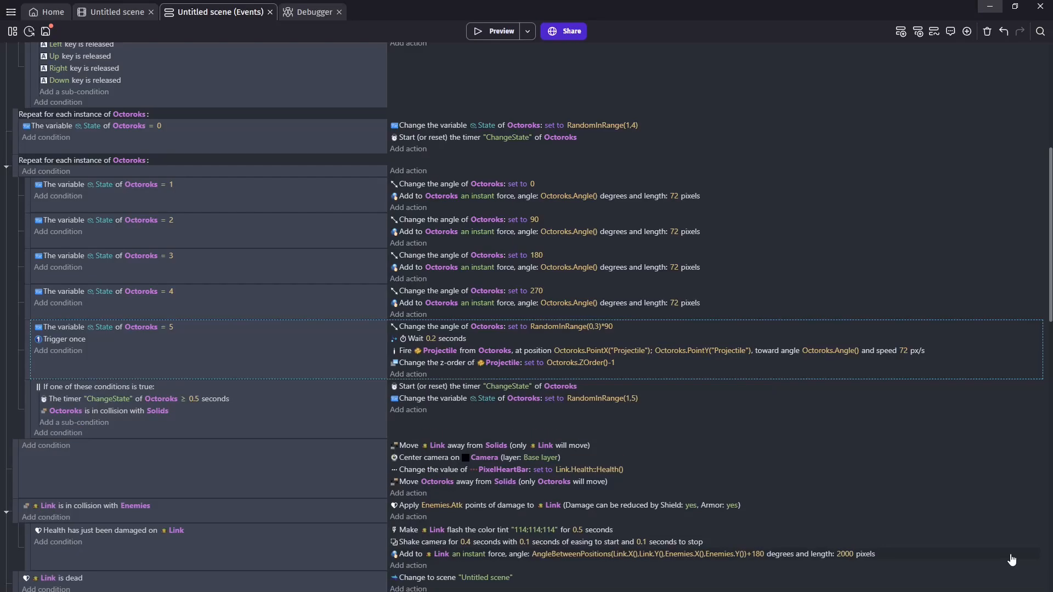
Step: Add the Projectile object to the Enemies group in the scene editor and apply the change
{"action": "left_click", "coordinate": [112, 13]}
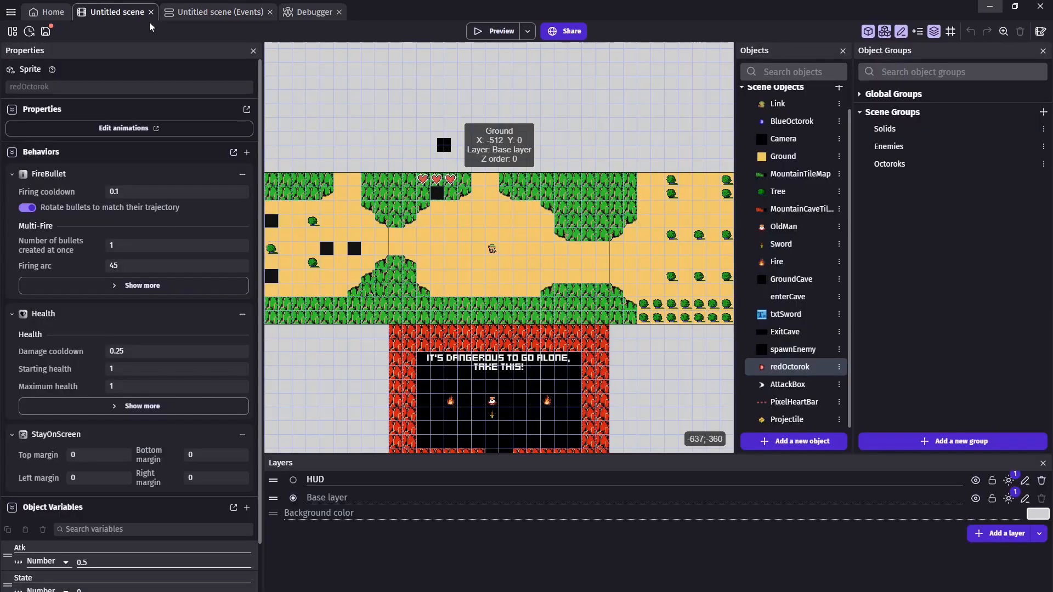
{"action": "double_click", "coordinate": [907, 152]}
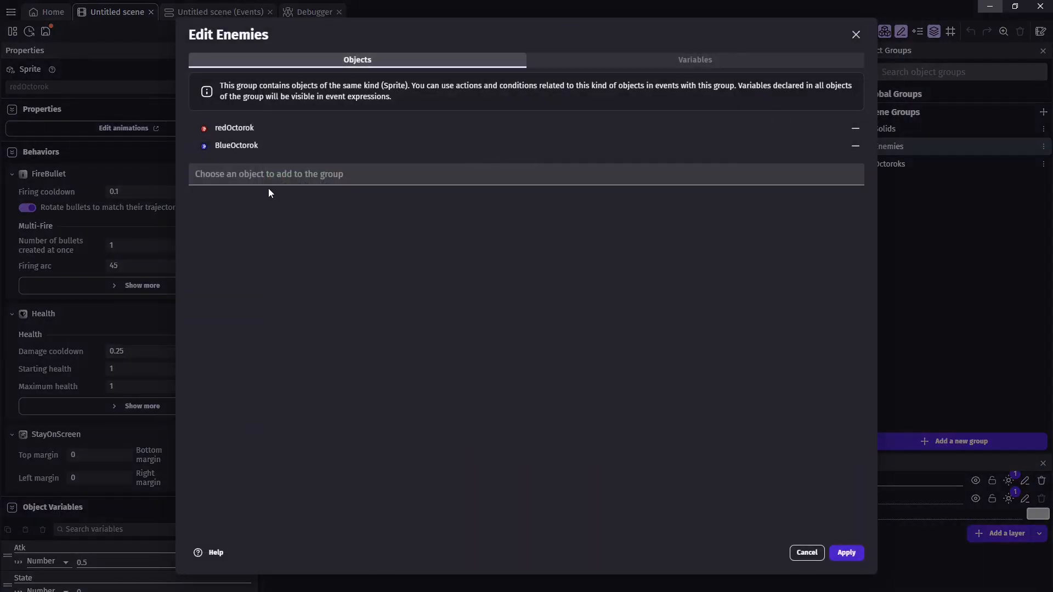
{"action": "left_click", "coordinate": [265, 180]}
{"action": "type", "text": "pro"}
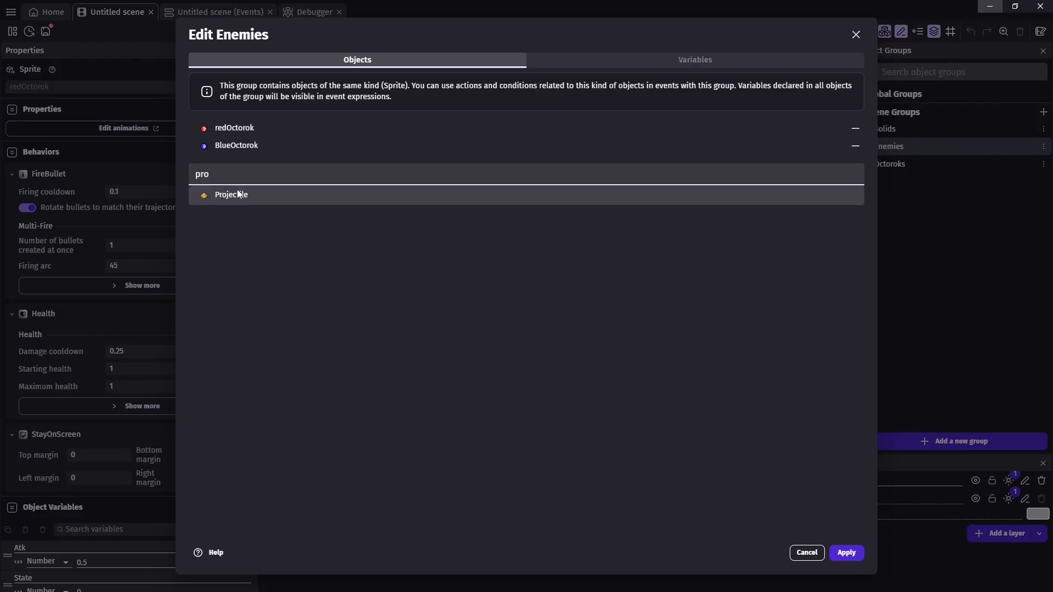
{"action": "left_click", "coordinate": [237, 191]}
{"action": "left_click", "coordinate": [846, 553]}
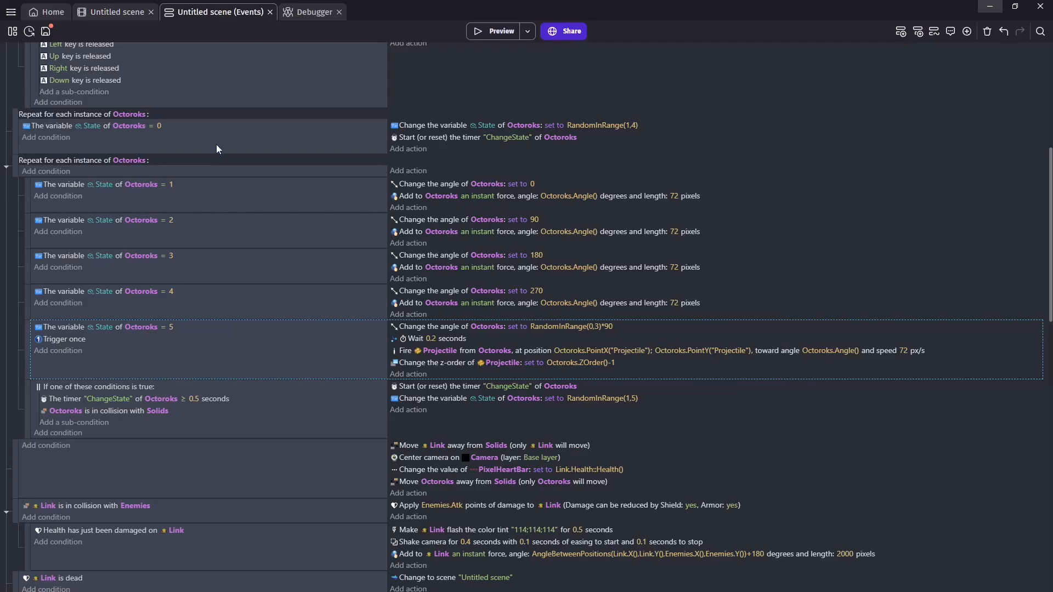
Step: Back in the scene's events, add a State = 5 action setting Projectile's Atk variable to Octoroks.Atk
{"action": "left_click", "coordinate": [408, 375]}
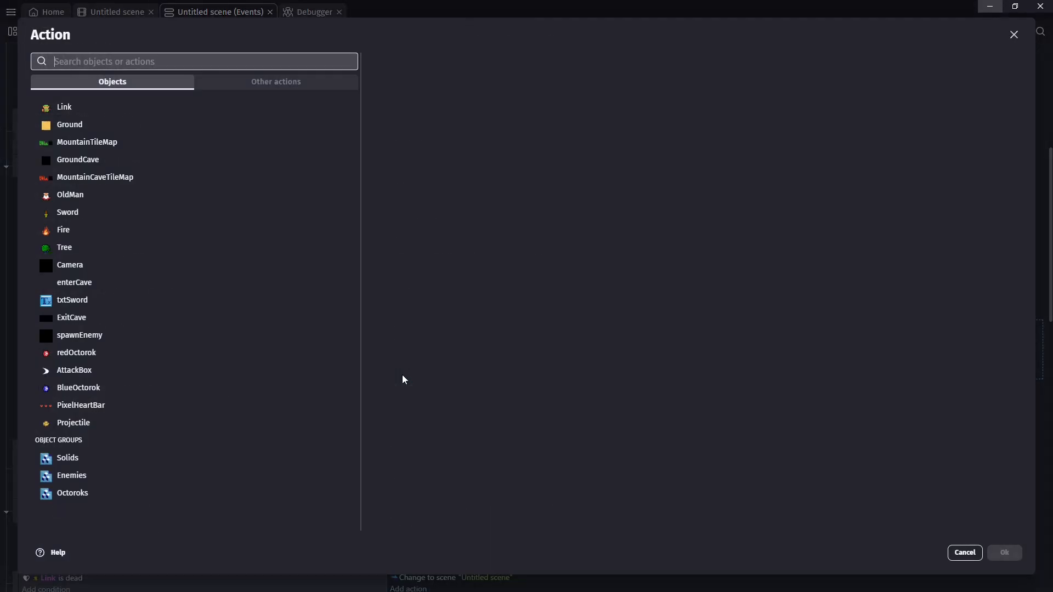
{"action": "left_click", "coordinate": [86, 423]}
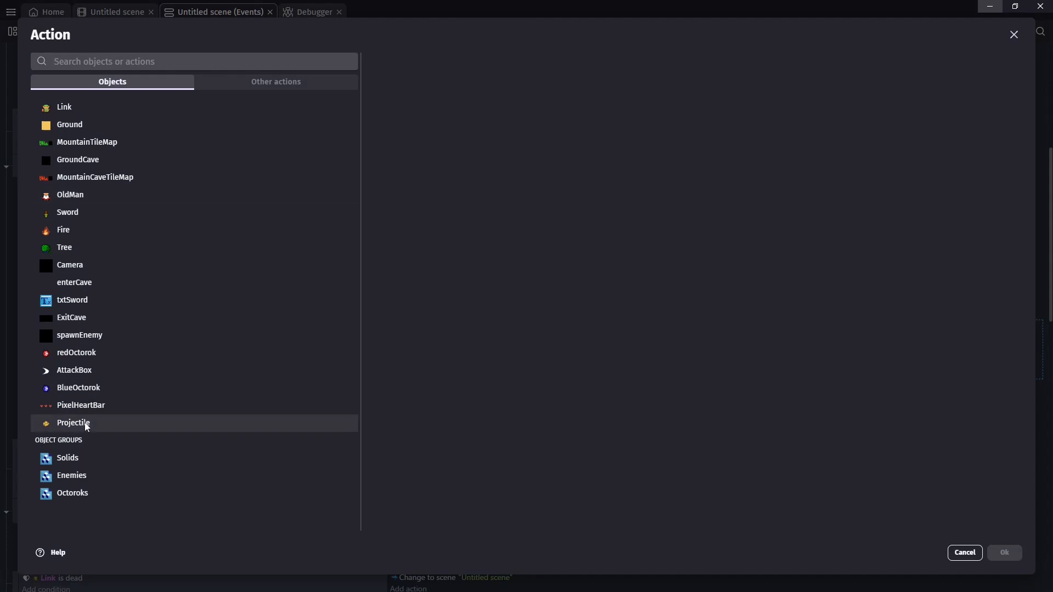
{"action": "type", "text": "var"}
{"action": "left_click", "coordinate": [426, 87]}
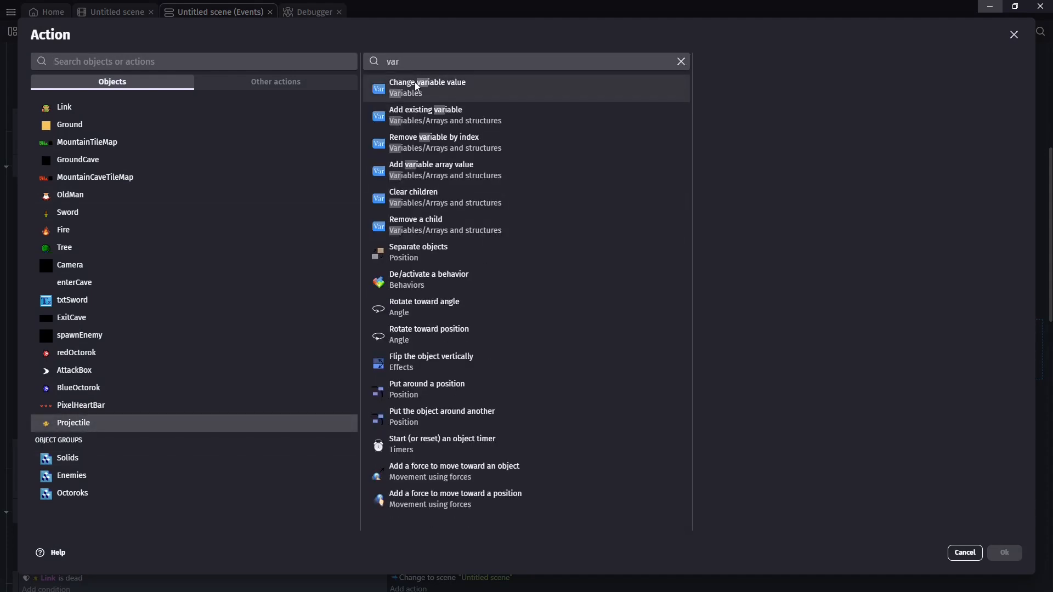
{"action": "left_click", "coordinate": [739, 121]}
{"action": "left_click", "coordinate": [733, 162]}
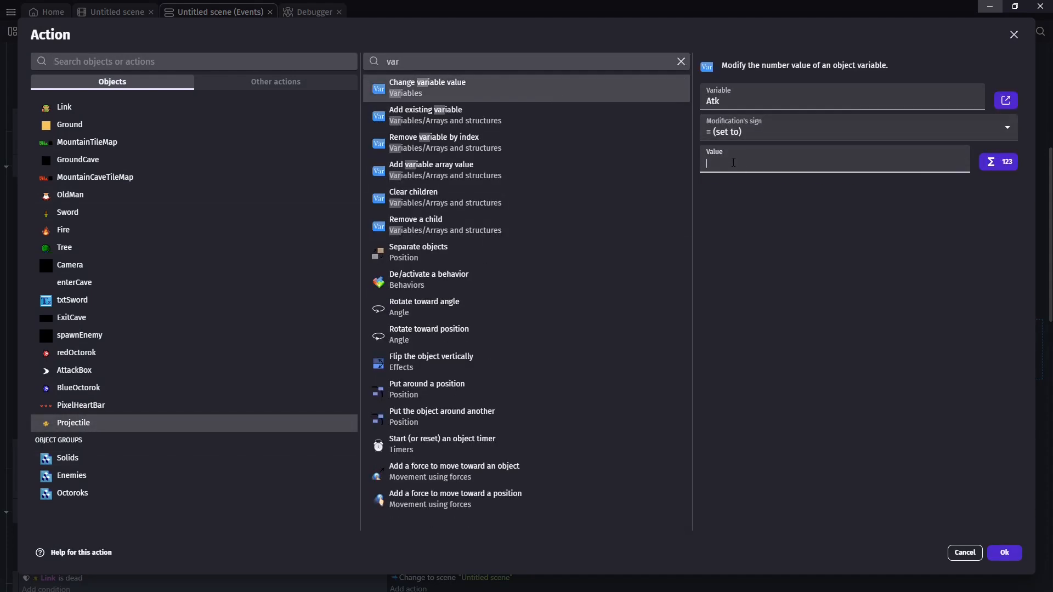
{"action": "type", "text": "Oct"}
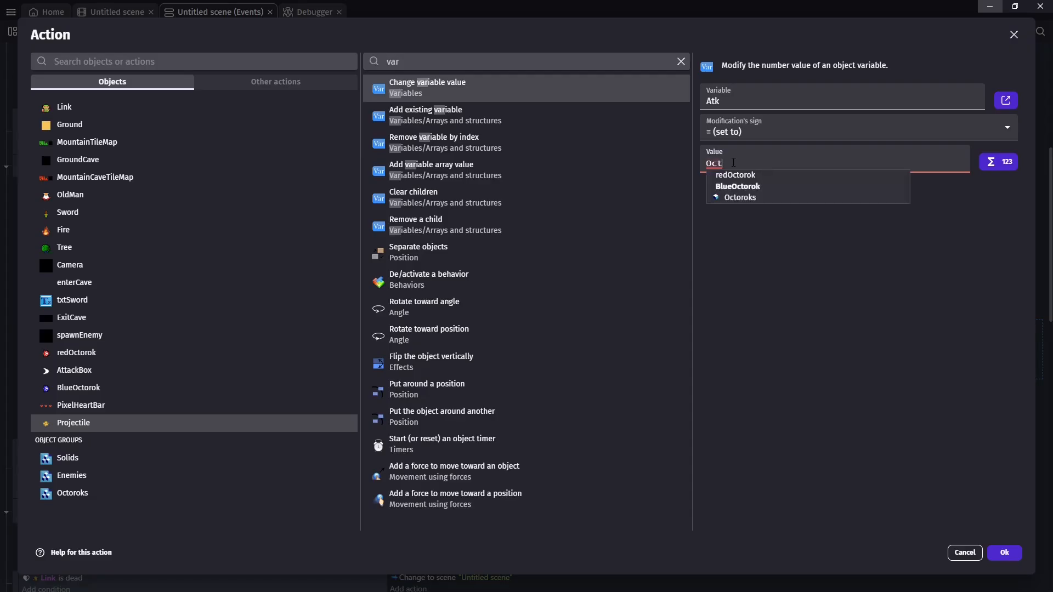
{"action": "type", "text": "oroks.A"}
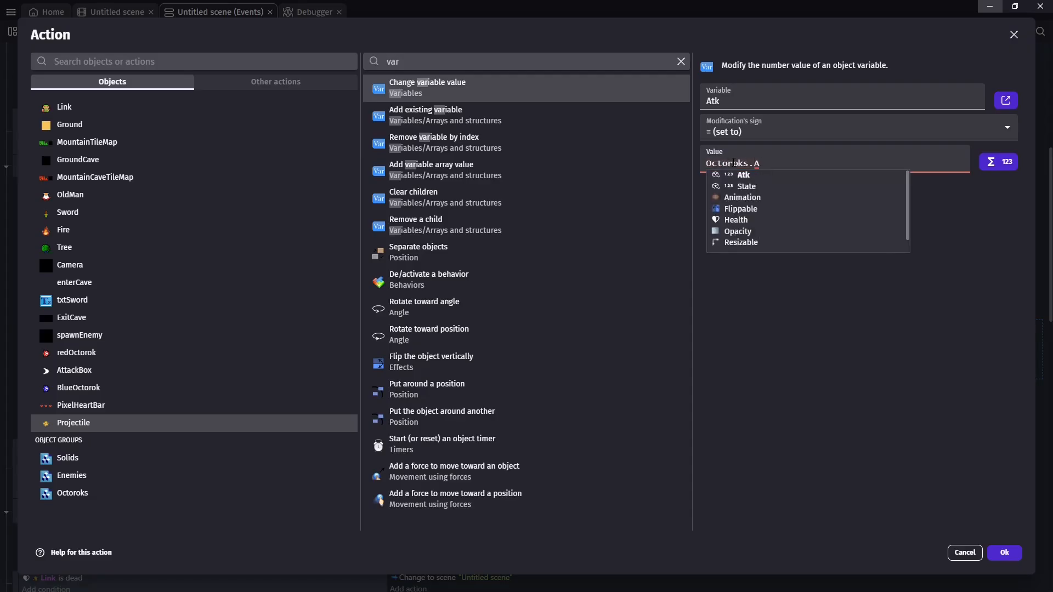
{"action": "type", "text": "tk"}
{"action": "left_click", "coordinate": [1014, 552]}
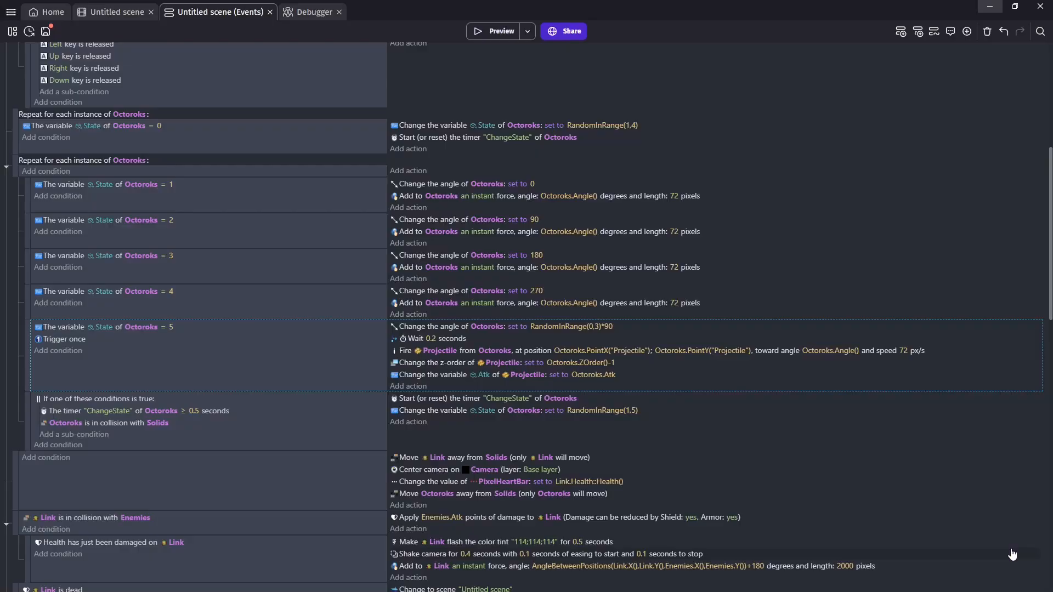
Step: Start a preview of the game and walk Link into the cave to collect the sword
{"action": "key", "text": "F5"}
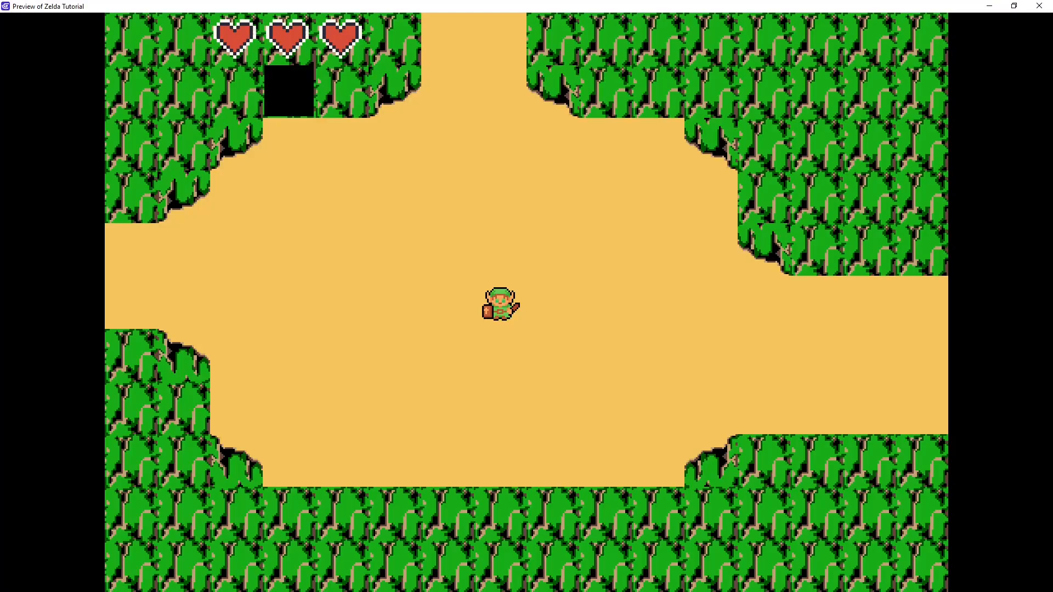
{"action": "key", "text": "Left"}
{"action": "key", "text": "Up"}
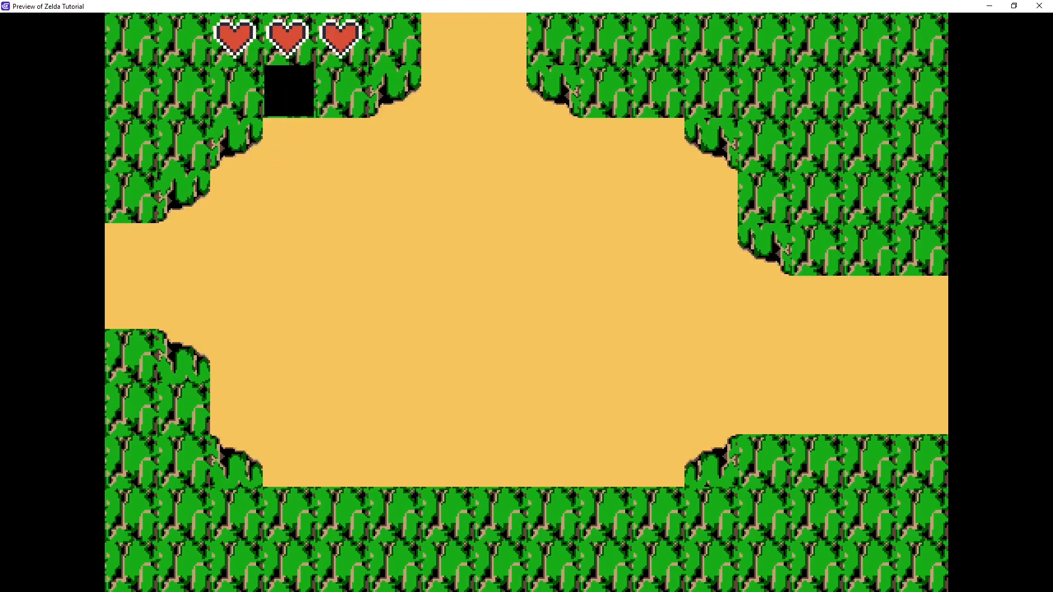
{"action": "key", "text": "Up"}
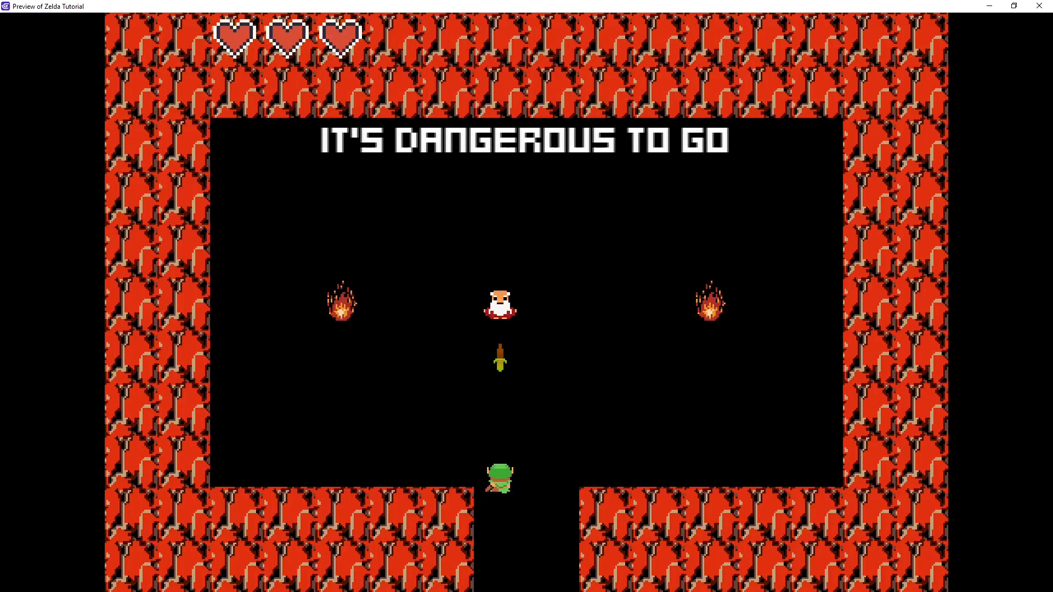
{"action": "key", "text": "Up"}
Step: Leave the cave and walk Link west to the neighbouring area with the Octoroks
{"action": "key", "text": "Down"}
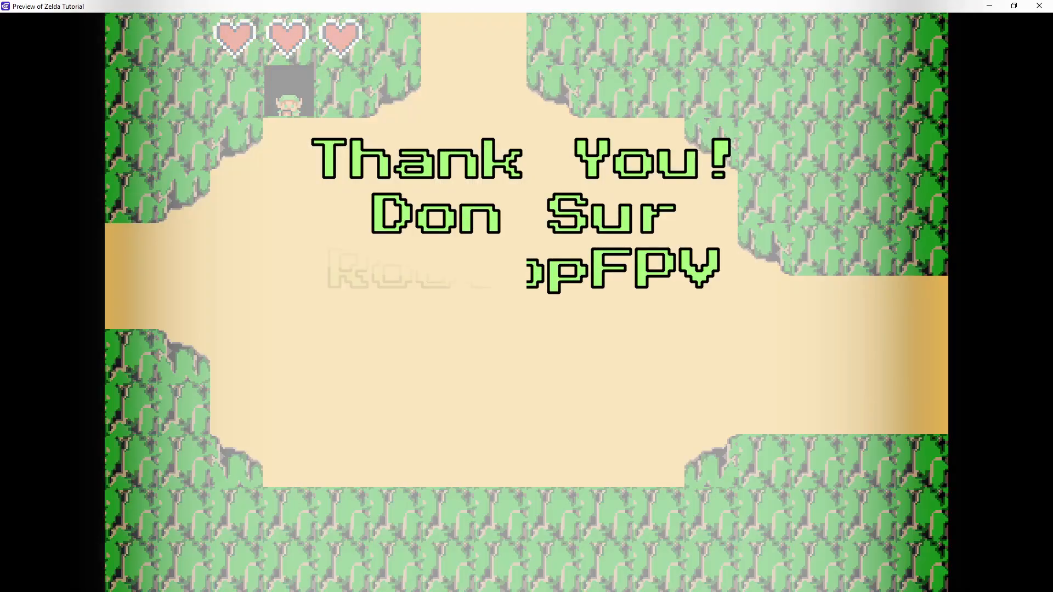
{"action": "key", "text": "Down"}
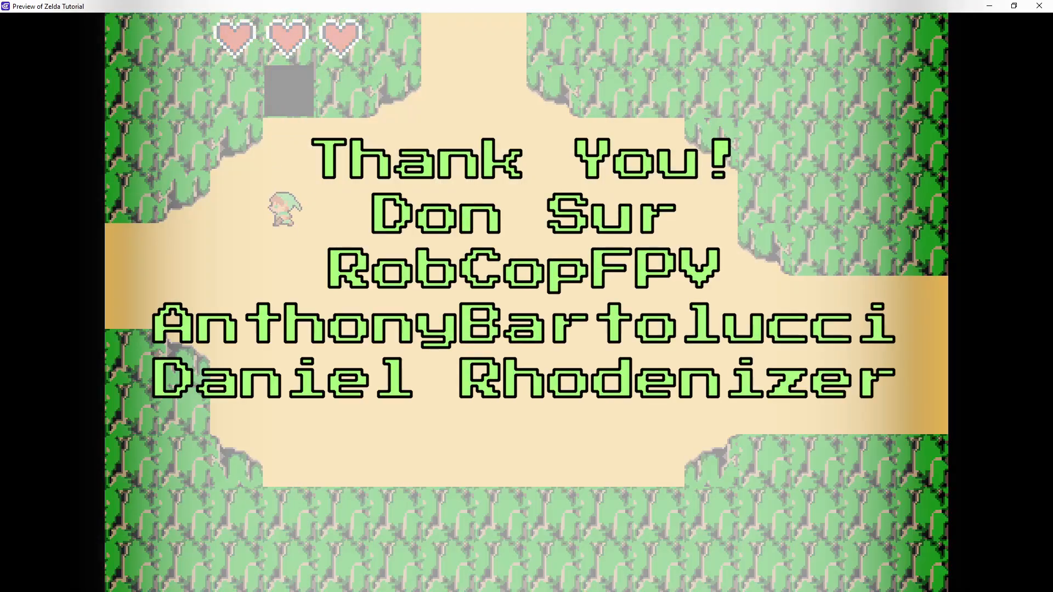
{"action": "key", "text": "Left"}
{"action": "key", "text": "Down"}
{"action": "key", "text": "Left"}
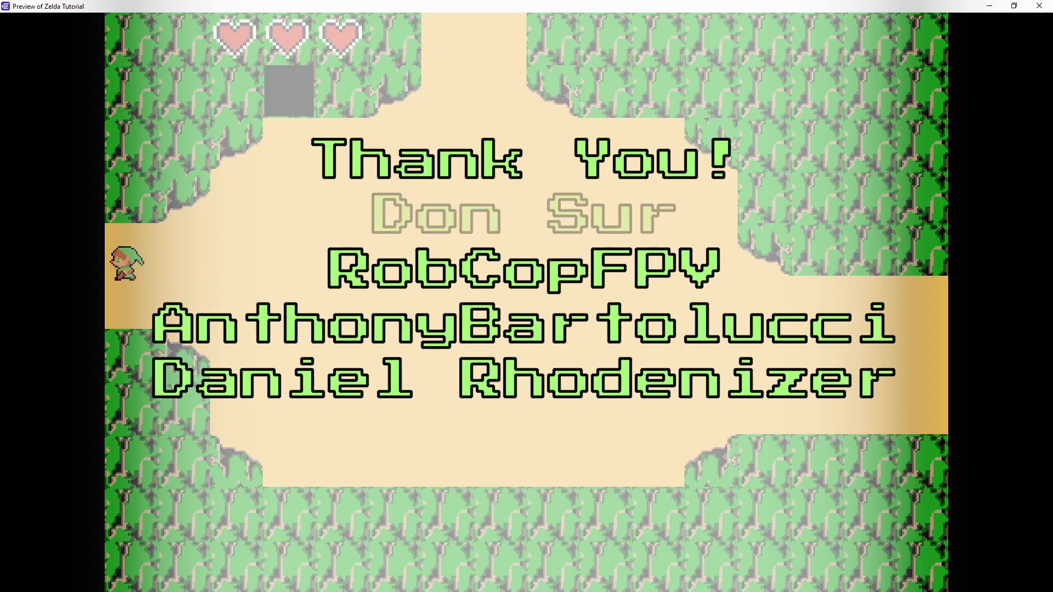
Step: Test combat against the blue Octorok near the area's eastern entrance while watching the Octoroks fire projectiles
{"action": "key", "text": "Up"}
{"action": "key", "text": "Down"}
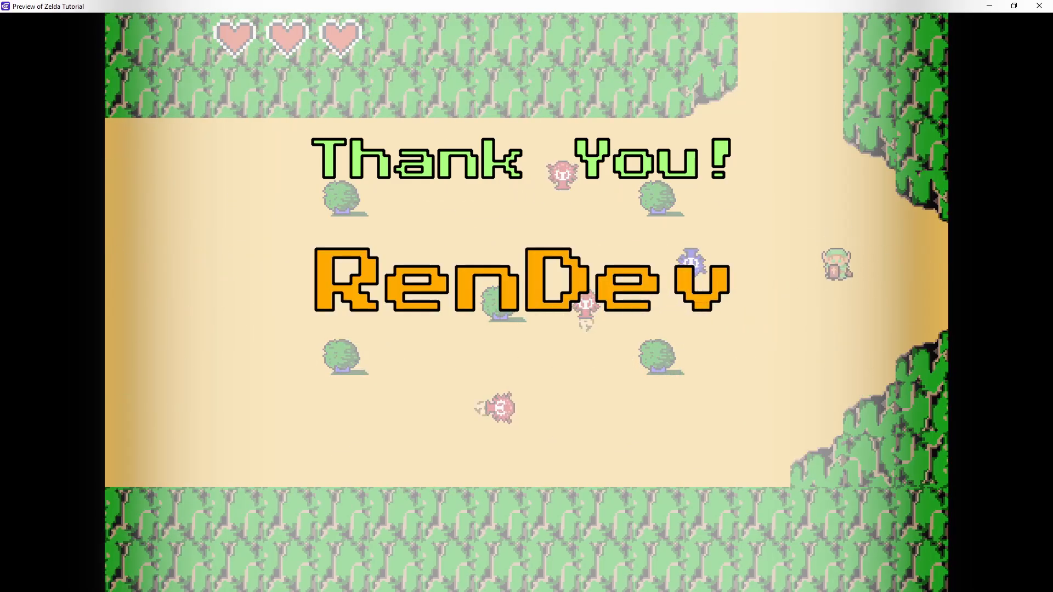
{"action": "key", "text": "Left"}
{"action": "key", "text": "Down"}
{"action": "key", "text": "Right"}
{"action": "key", "text": "Up"}
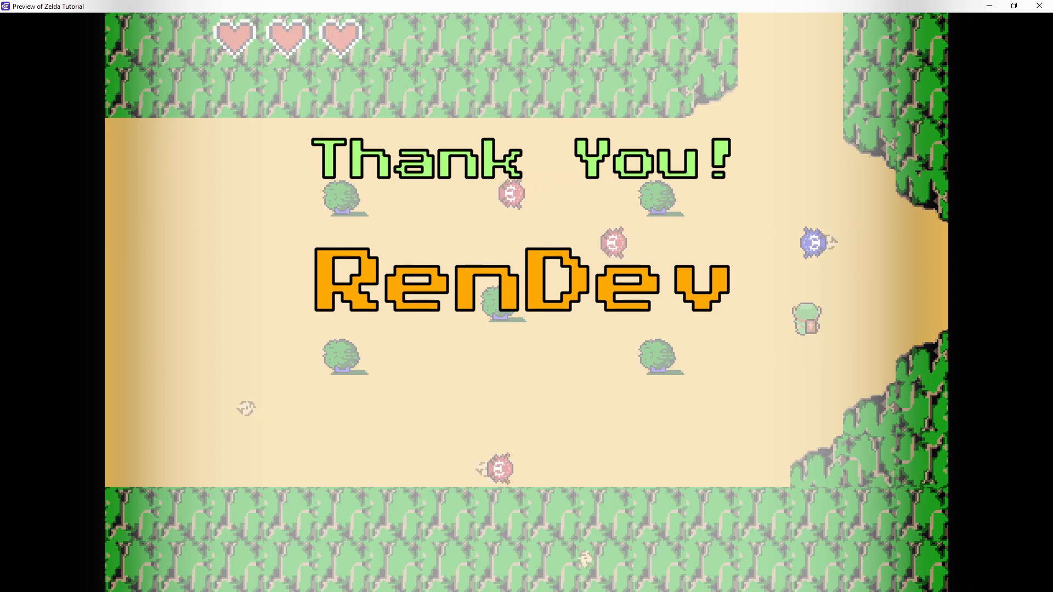
{"action": "key", "text": "Left"}
{"action": "key", "text": "Up"}
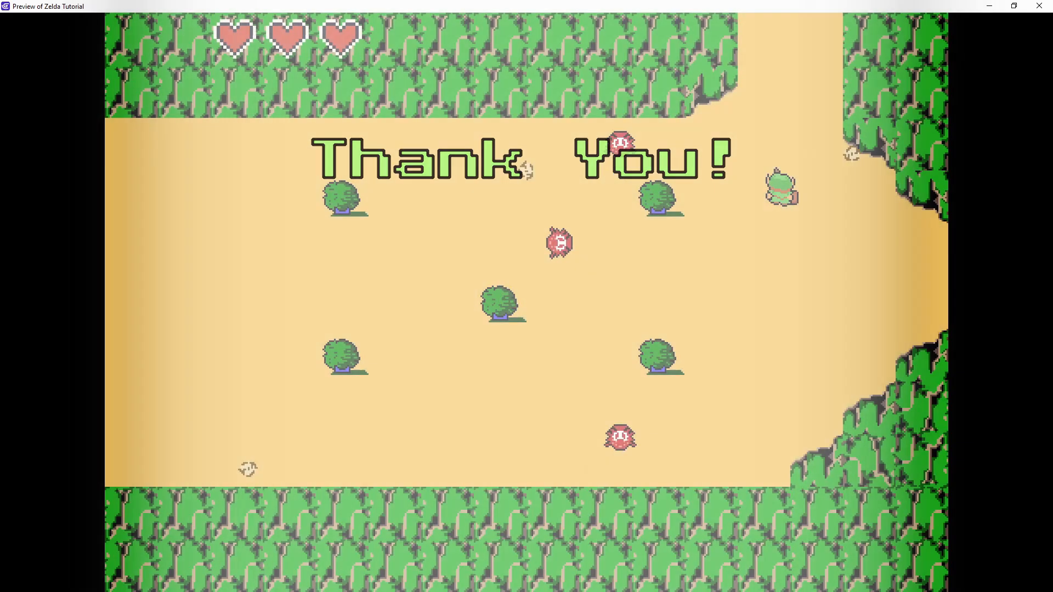
Step: Move Link southwest between the bushes to test the red Octoroks' movement and projectile fire around him
{"action": "key", "text": "Down"}
{"action": "key", "text": "Left"}
{"action": "key", "text": "Down"}
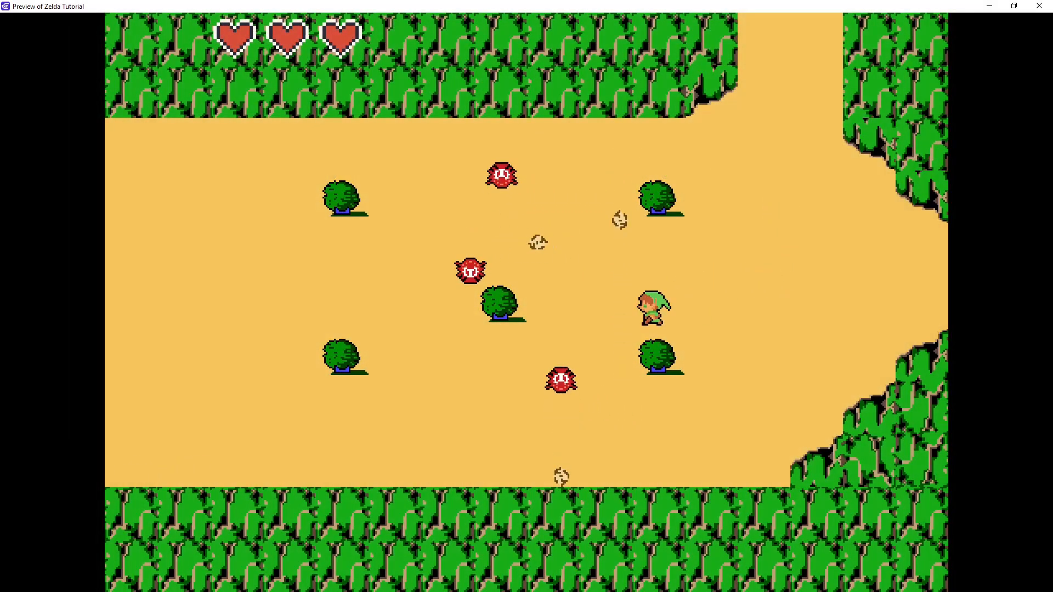
{"action": "key", "text": "Left"}
{"action": "key", "text": "Down"}
{"action": "key", "text": "Left"}
{"action": "key", "text": "Down"}
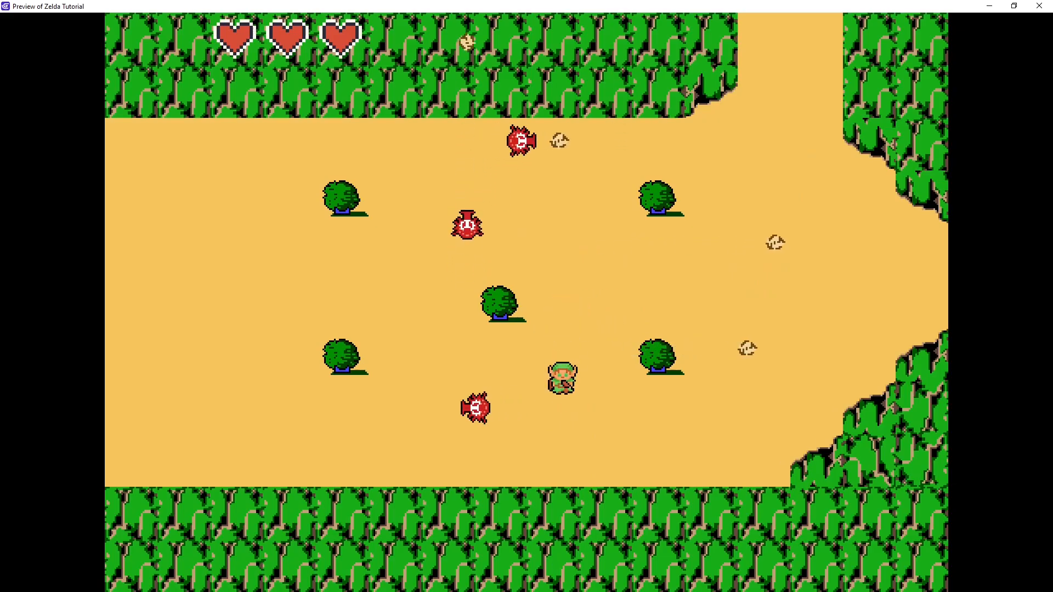
{"action": "key", "text": "Left"}
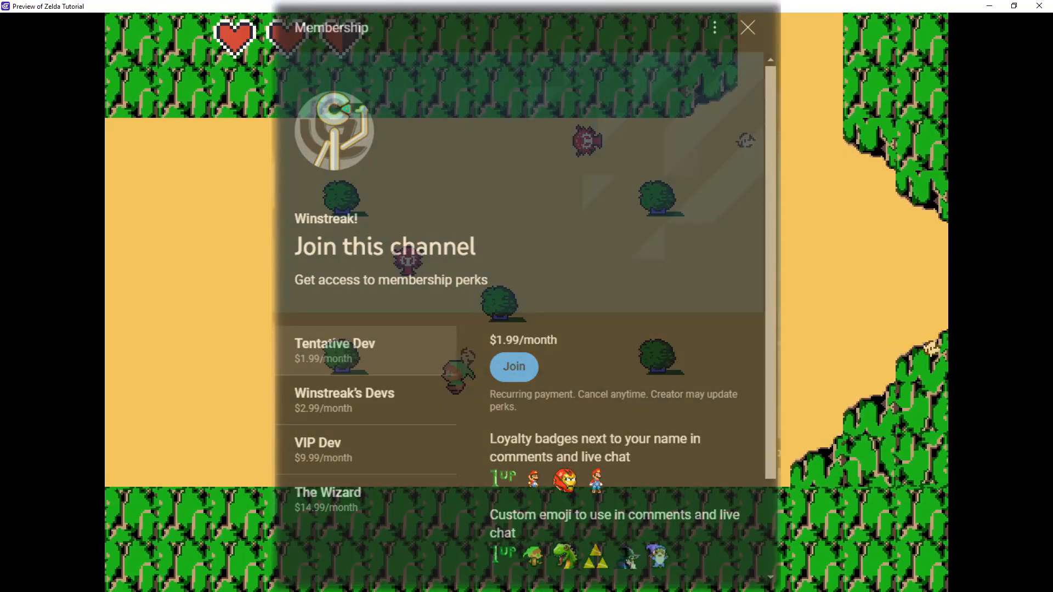
Step: Move Link north past the central bush toward the red Octoroks and swing the sword to test taking damage
{"action": "key", "text": "Left"}
{"action": "key", "text": "Right"}
{"action": "key", "text": "Up"}
{"action": "key", "text": "Up"}
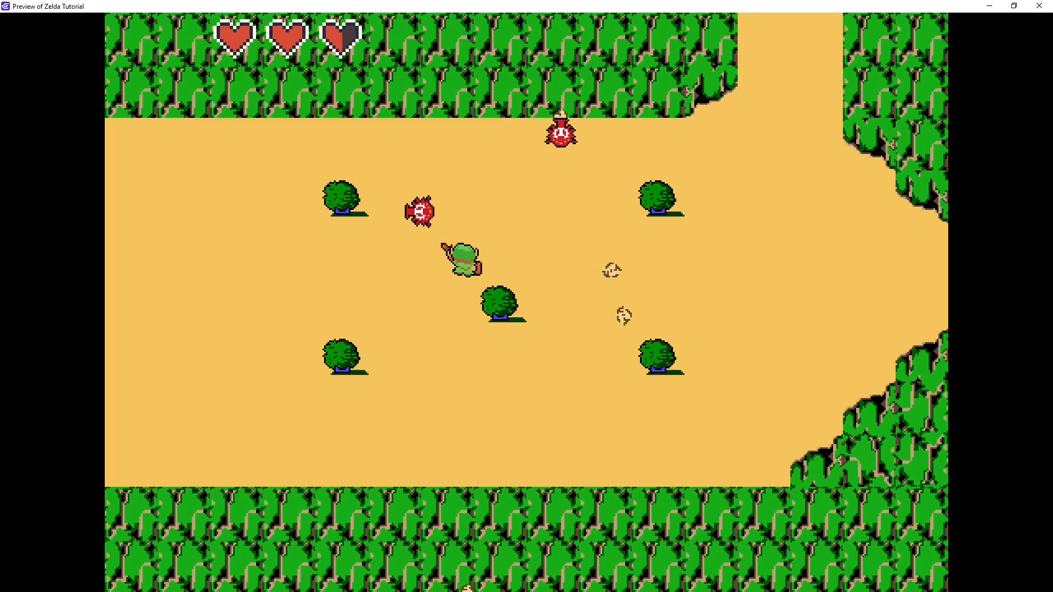
{"action": "key", "text": "Right"}
{"action": "key", "text": "Up"}
{"action": "key", "text": "Left"}
{"action": "key", "text": "space"}
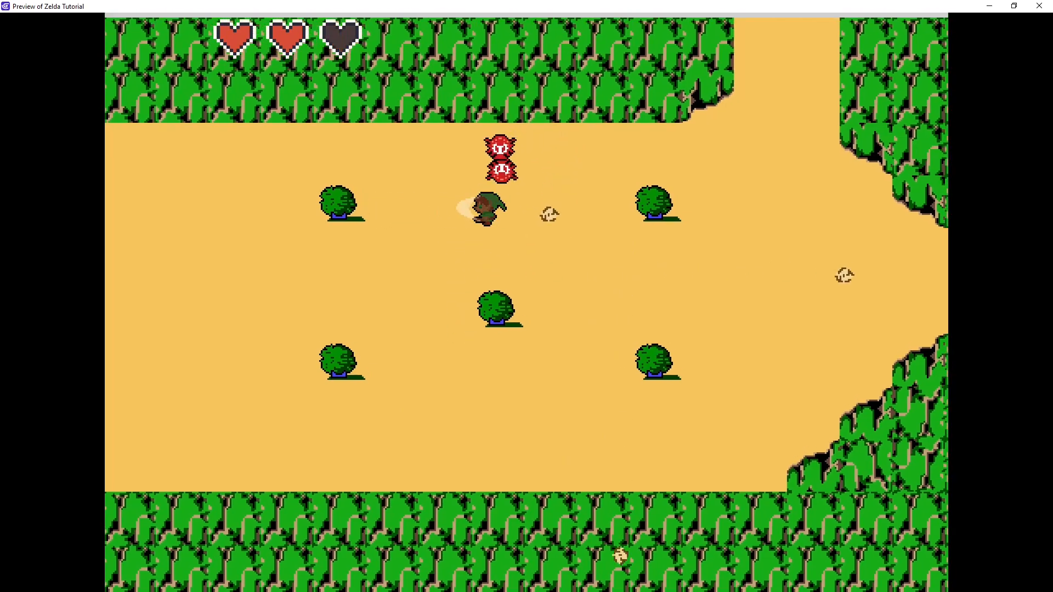
Step: Pursue the red Octorok near the northwest bush and strike it with the sword
{"action": "key", "text": "Down"}
{"action": "key", "text": "Up"}
{"action": "key", "text": "space"}
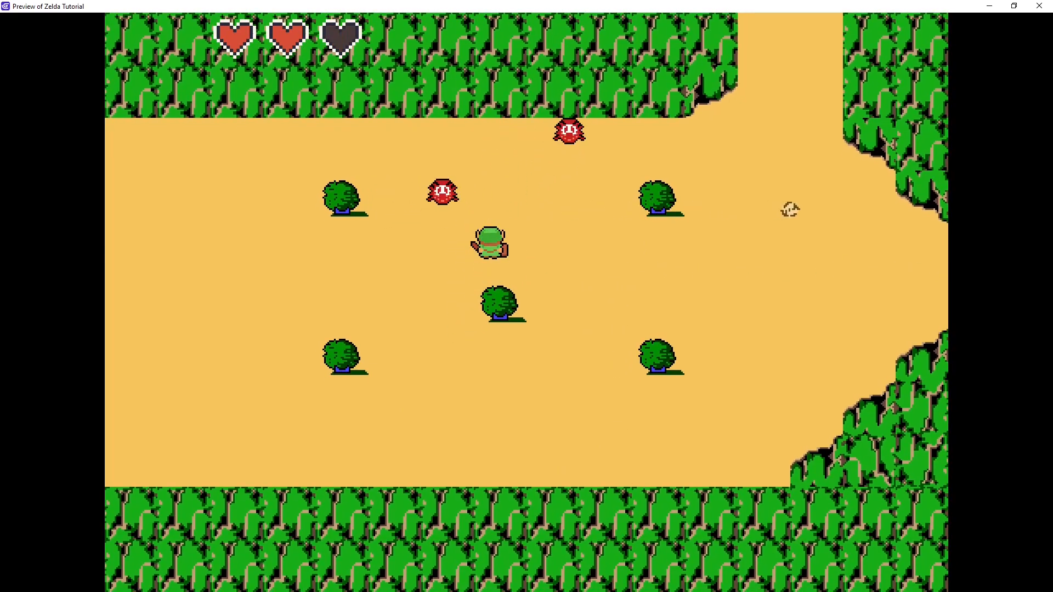
{"action": "key", "text": "Left"}
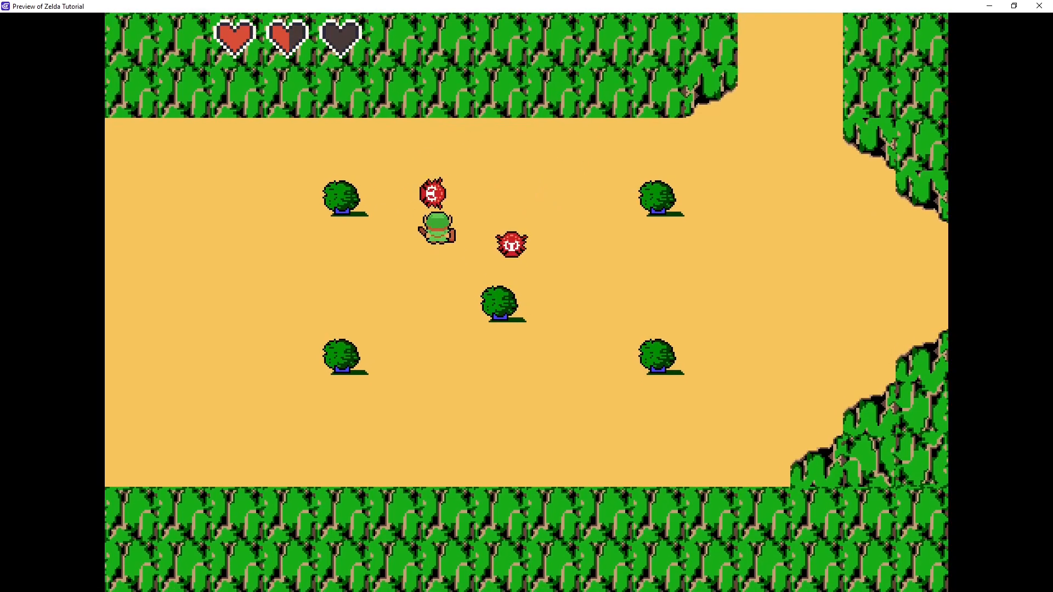
{"action": "key", "text": "Down"}
{"action": "key", "text": "Left"}
{"action": "key", "text": "Up"}
{"action": "key", "text": "space"}
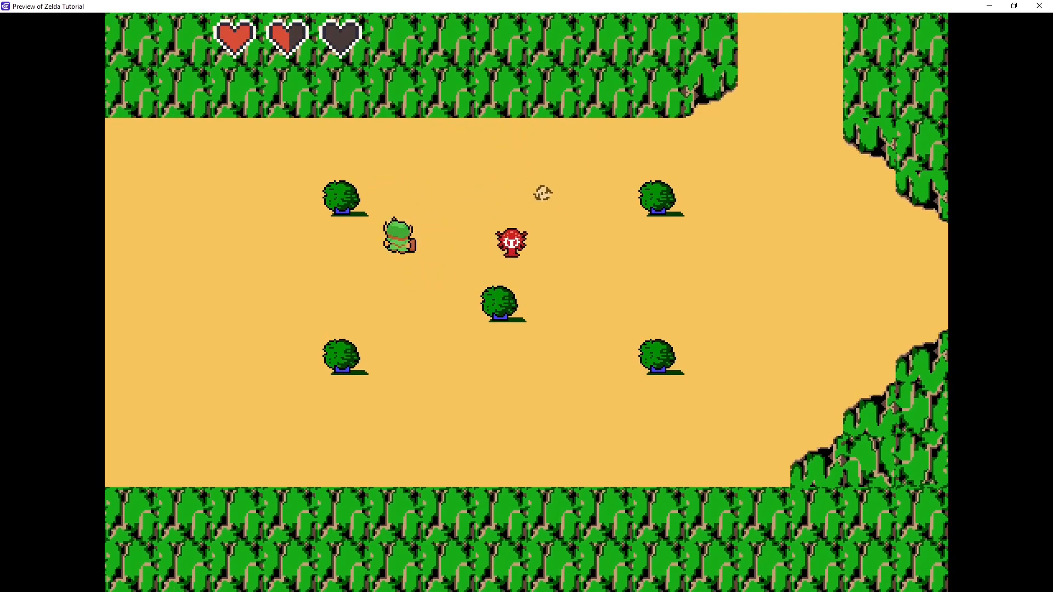
Step: Approach the last red Octorok west of the central bush and attack it with the sword
{"action": "key", "text": "Right"}
{"action": "key", "text": "Right"}
{"action": "key", "text": "Down"}
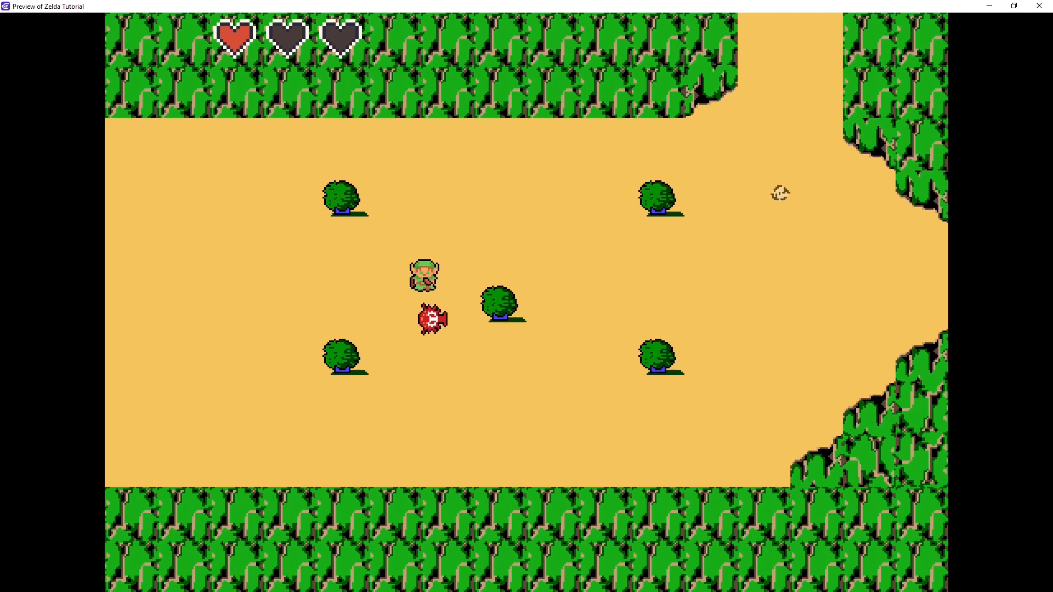
{"action": "key", "text": "space"}
Step: Walk Link out of the area through the eastern exit and back in to test enemy respawning
{"action": "key", "text": "Right"}
{"action": "key", "text": "Up"}
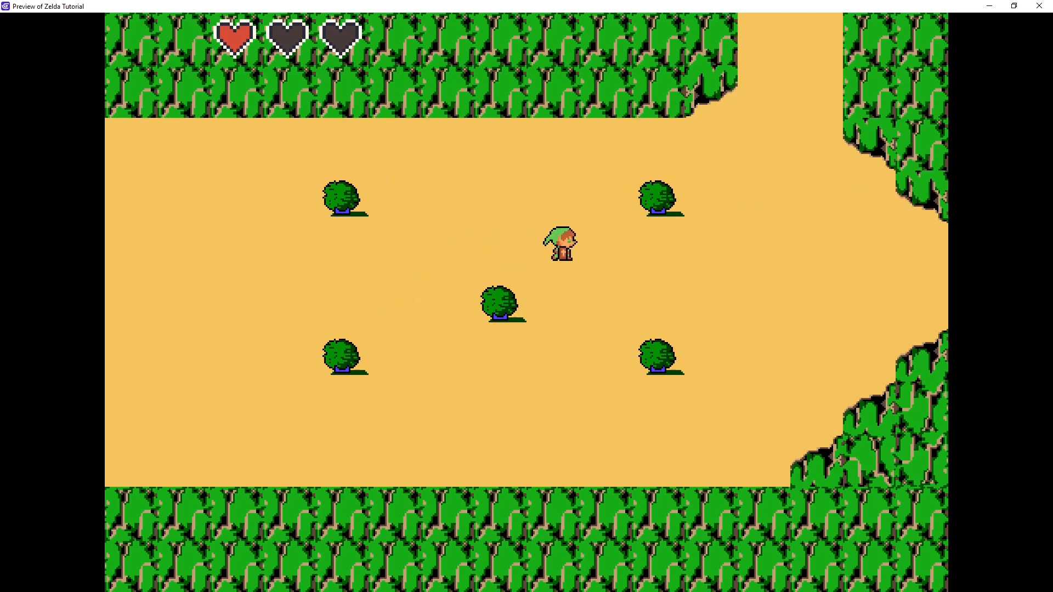
{"action": "key", "text": "Right"}
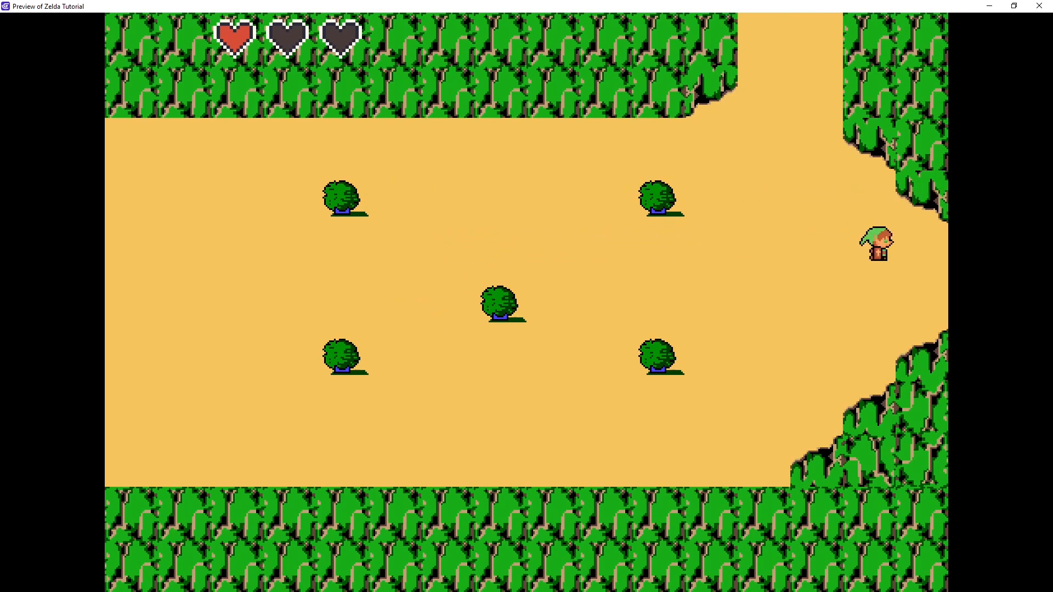
{"action": "key", "text": "Left"}
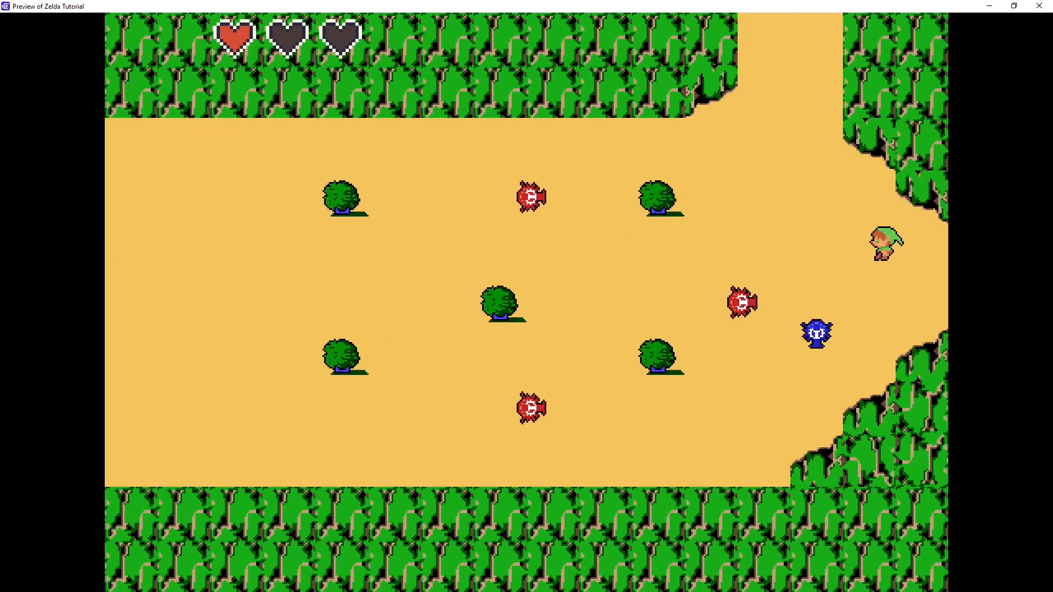
Step: Swing the sword near the blue Octorok and move Link around the respawned enemies to recheck their projectile fire
{"action": "key", "text": "Down"}
{"action": "key", "text": "Left"}
{"action": "key", "text": "space"}
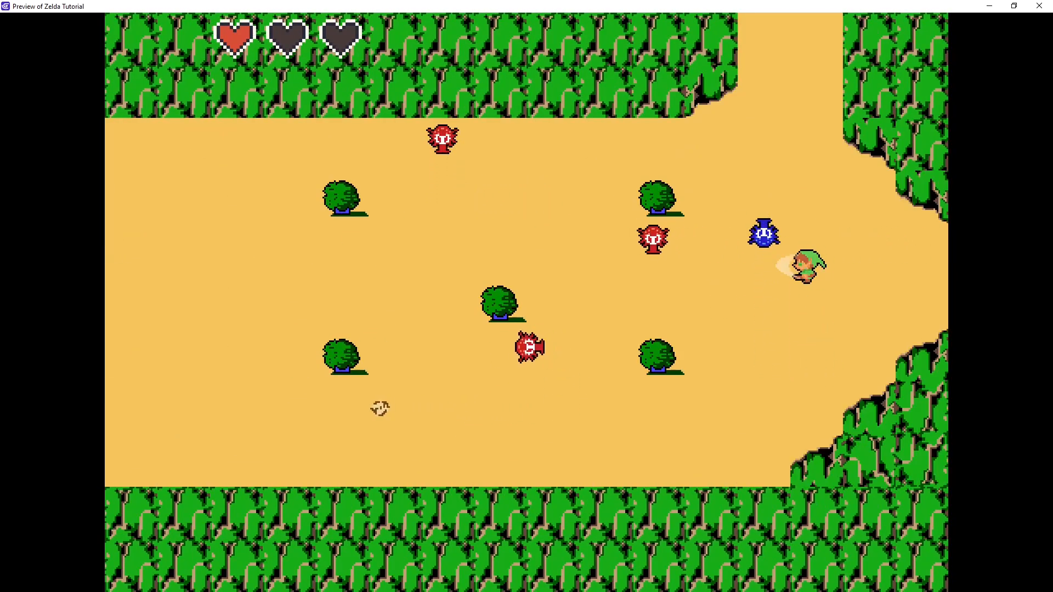
{"action": "key", "text": "Left"}
{"action": "key", "text": "Left"}
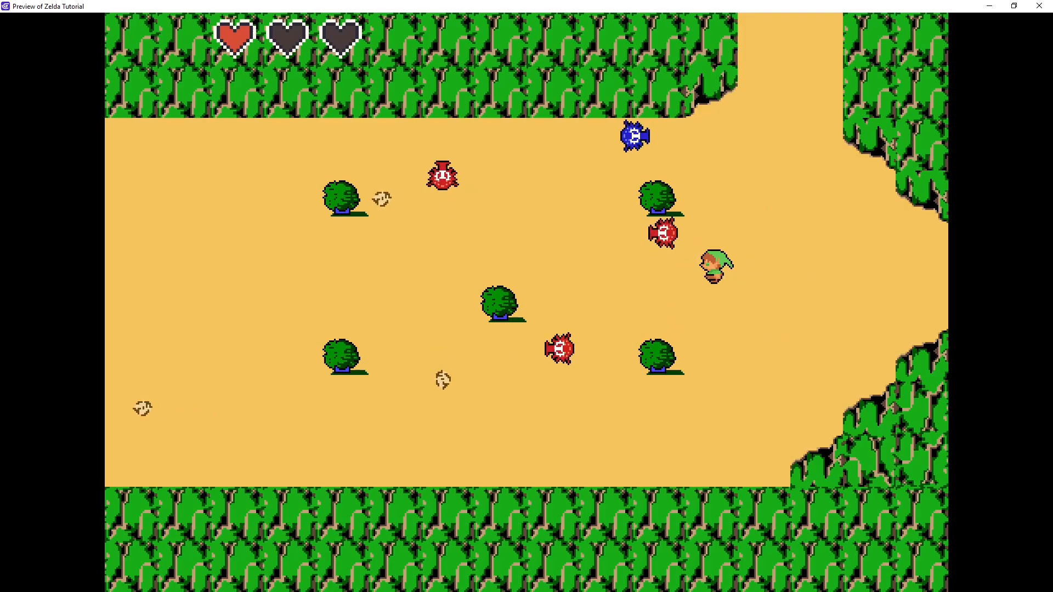
{"action": "key", "text": "Right"}
{"action": "key", "text": "Up"}
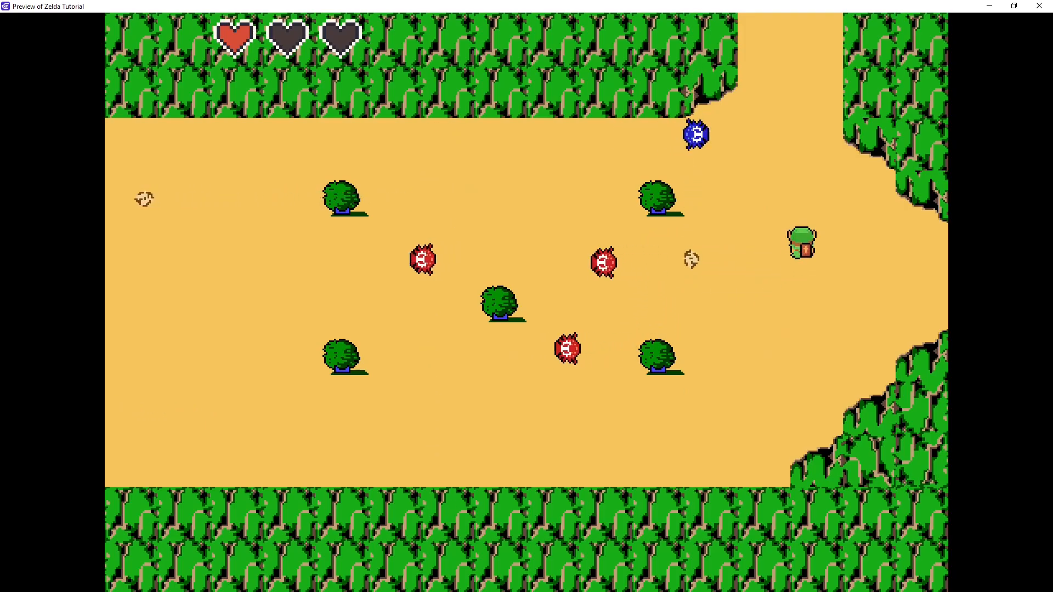